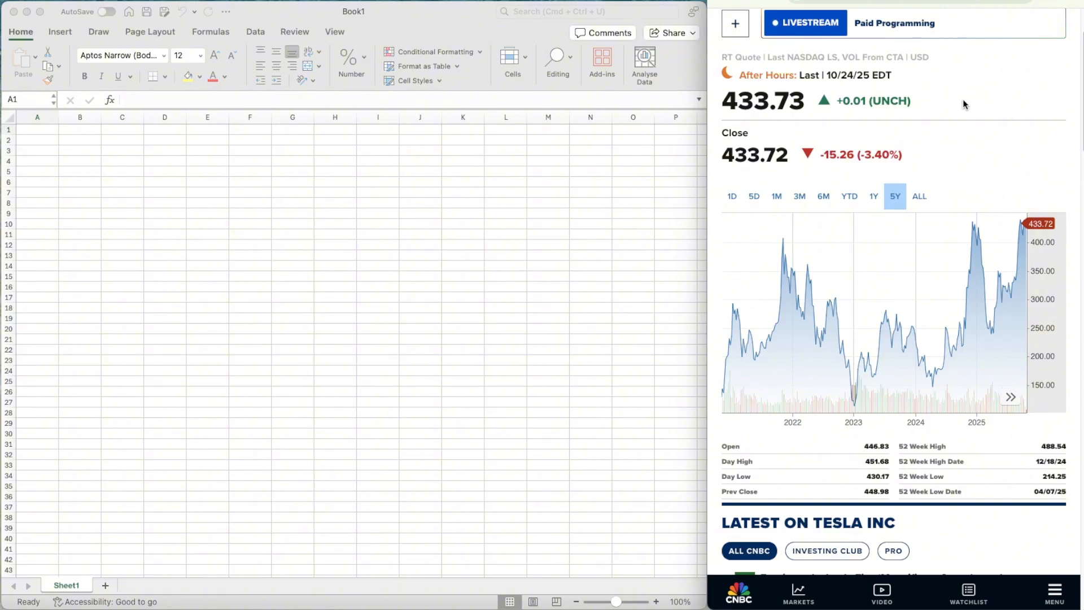
- Browse Tesla's filings from the last five years in the SEC EDGAR search results, moving from page 2 to page 1
{"action": "left_click", "coordinate": [235, 217]}
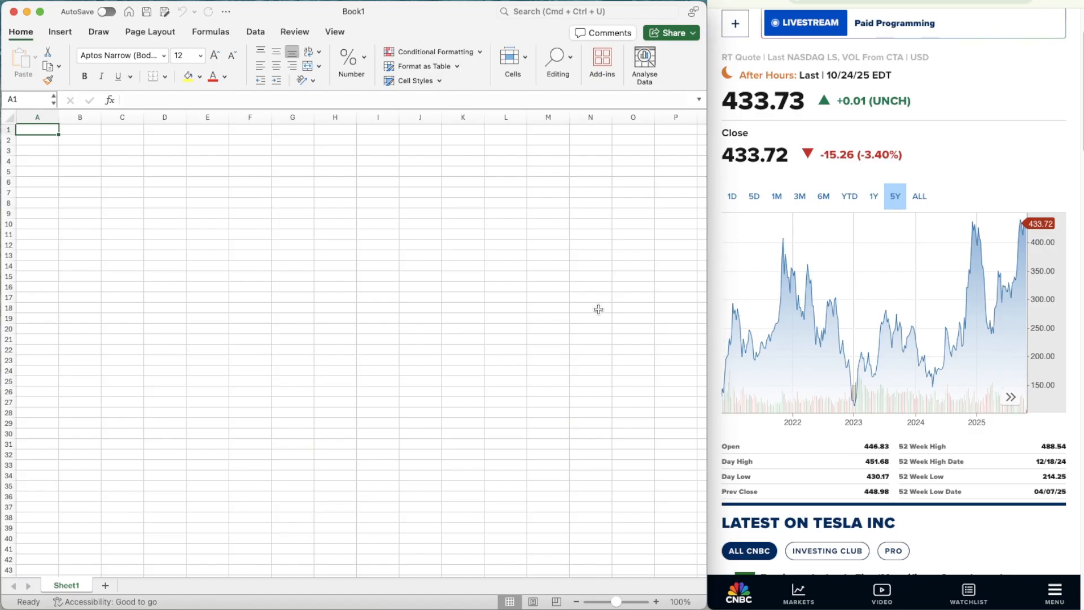
{"action": "left_click", "coordinate": [894, 2]}
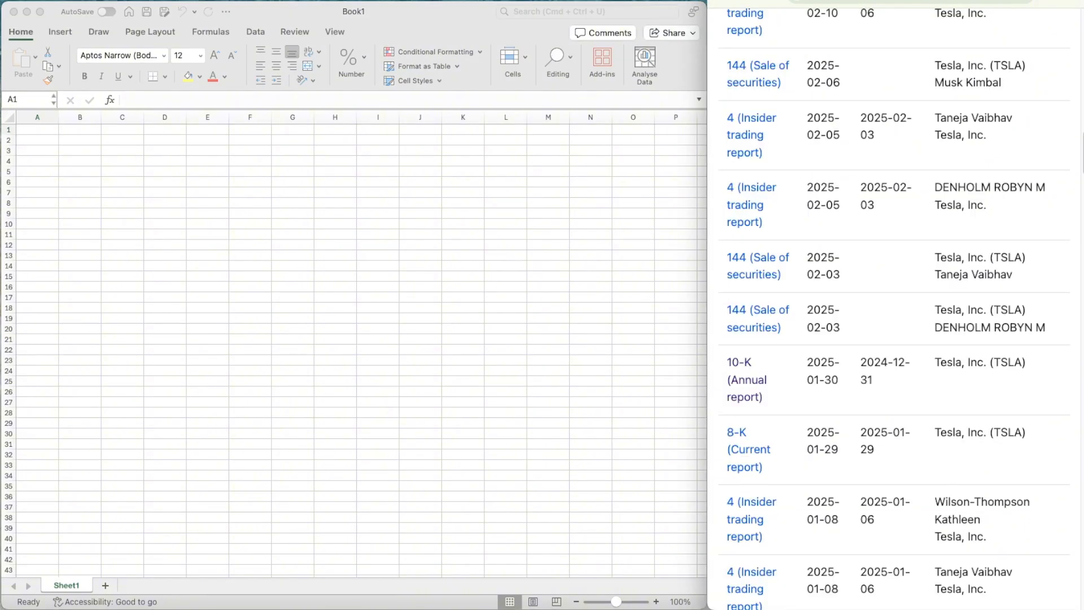
{"action": "scroll", "coordinate": [907, 238], "scroll_direction": "down", "scroll_amount": 10}
{"action": "scroll", "coordinate": [907, 237], "scroll_direction": "up", "scroll_amount": 20}
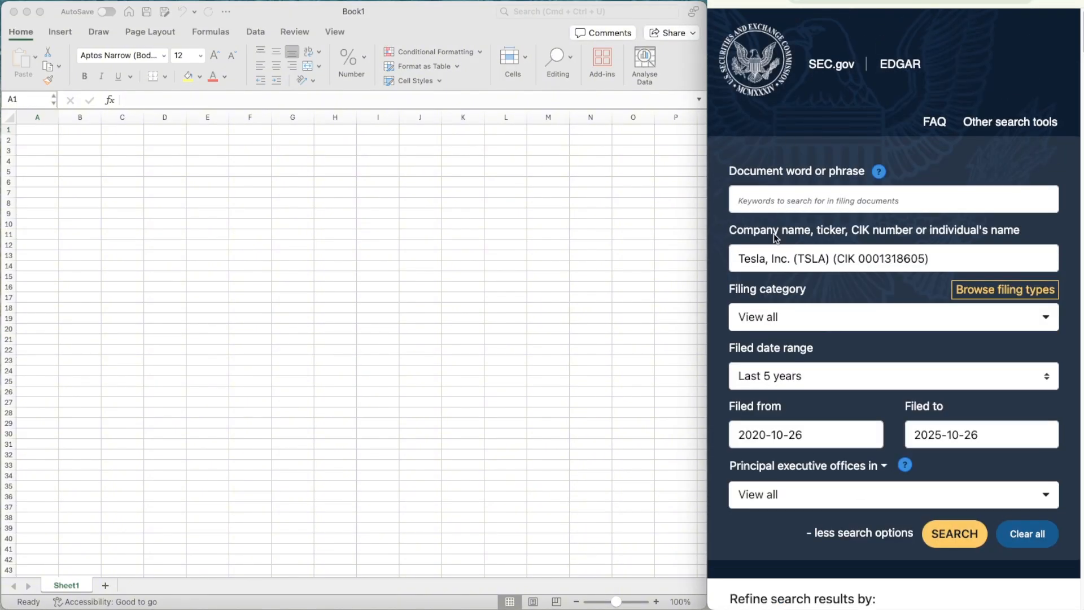
{"action": "scroll", "coordinate": [802, 244], "scroll_direction": "down", "scroll_amount": 10}
{"action": "scroll", "coordinate": [803, 248], "scroll_direction": "down", "scroll_amount": 15}
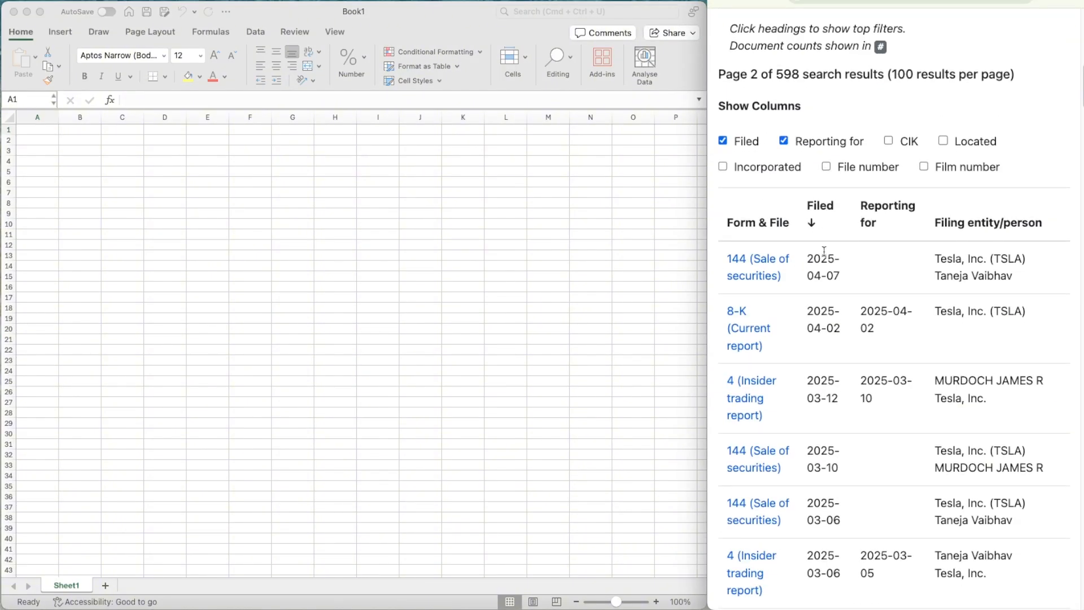
{"action": "scroll", "coordinate": [824, 248], "scroll_direction": "down", "scroll_amount": 10}
{"action": "scroll", "coordinate": [824, 248], "scroll_direction": "up", "scroll_amount": 6}
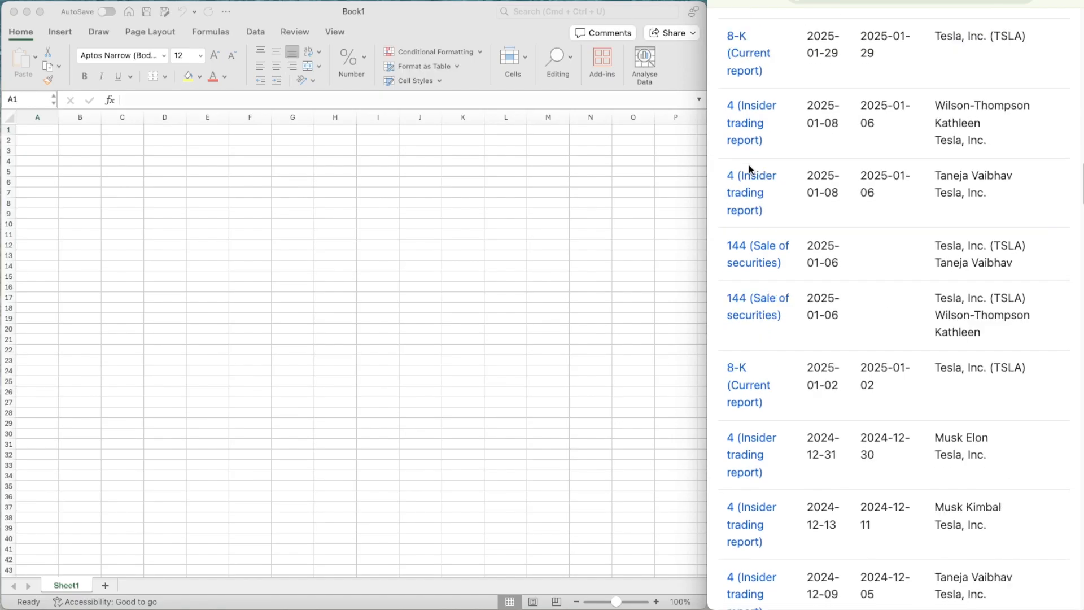
{"action": "scroll", "coordinate": [878, 333], "scroll_direction": "down", "scroll_amount": 20}
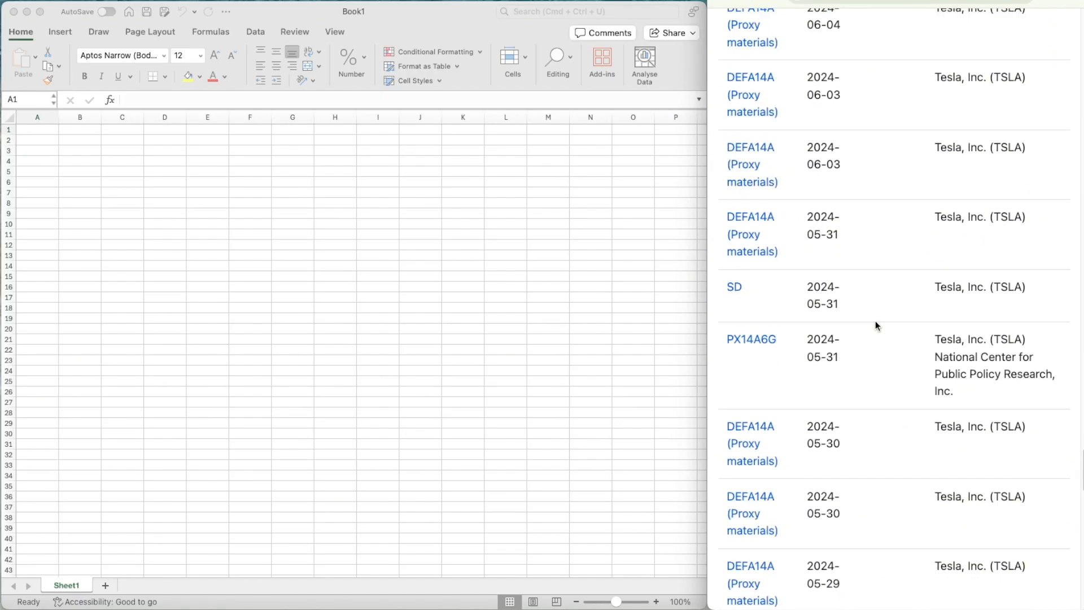
{"action": "left_click", "coordinate": [841, 441]}
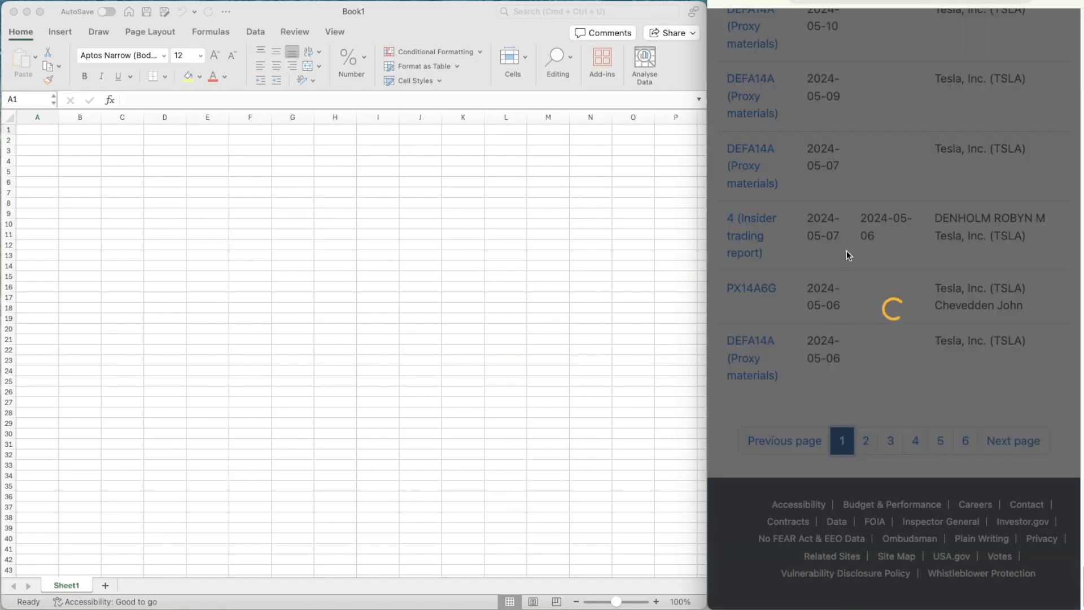
{"action": "scroll", "coordinate": [844, 255], "scroll_direction": "down", "scroll_amount": 10}
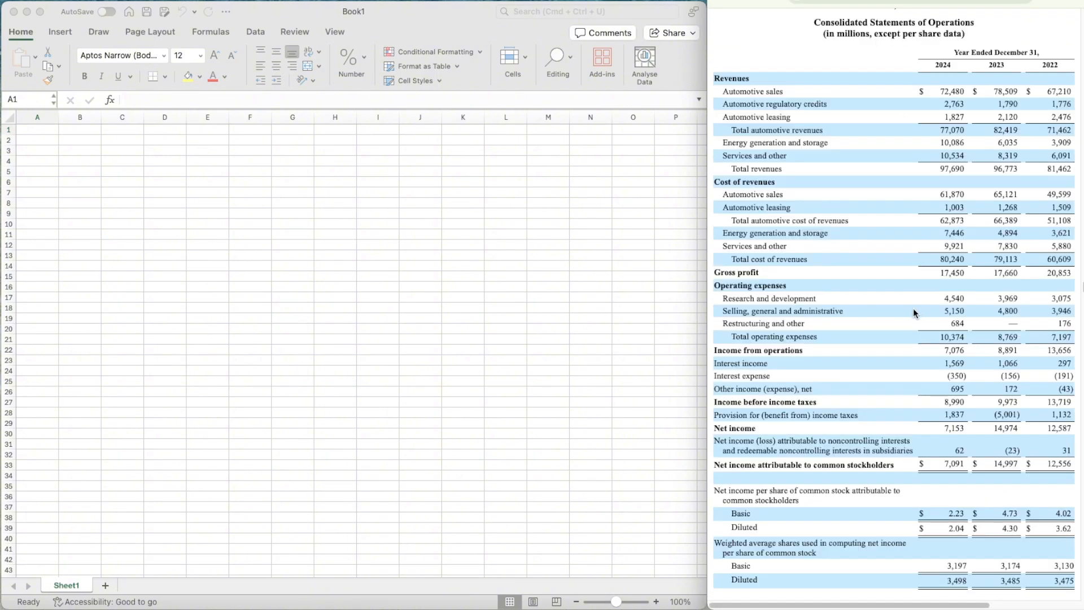
- Examine Tesla's annual and quarterly Consolidated Statements of Operations in the SEC filings
{"action": "scroll", "coordinate": [915, 312], "scroll_direction": "down", "scroll_amount": 3}
{"action": "scroll", "coordinate": [915, 314], "scroll_direction": "up", "scroll_amount": 4}
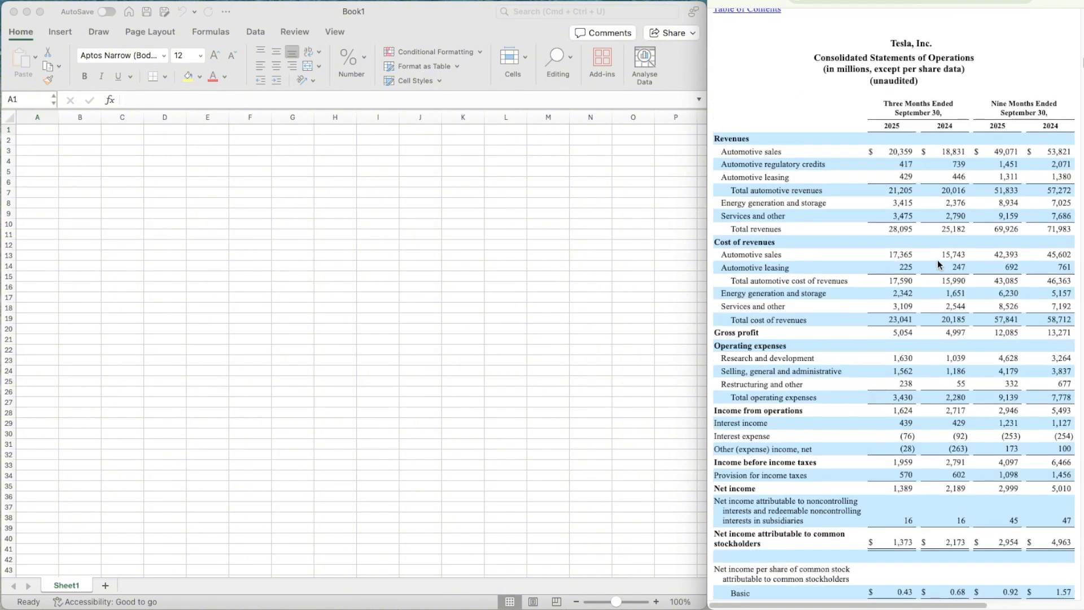
{"action": "scroll", "coordinate": [939, 263], "scroll_direction": "down", "scroll_amount": 3}
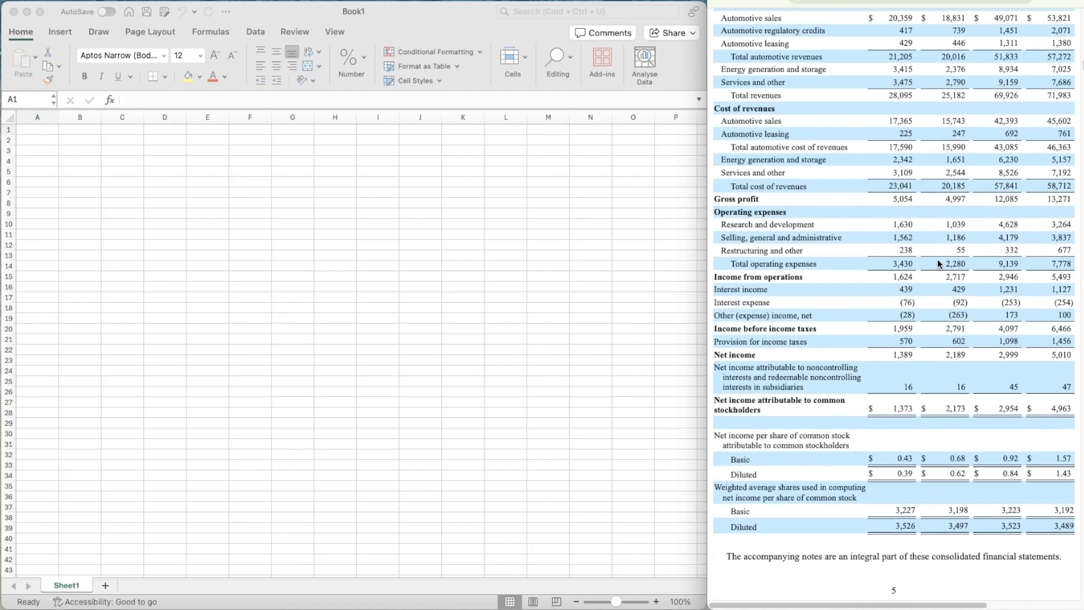
{"action": "scroll", "coordinate": [939, 263], "scroll_direction": "up", "scroll_amount": 7}
{"action": "scroll", "coordinate": [939, 264], "scroll_direction": "down", "scroll_amount": 6}
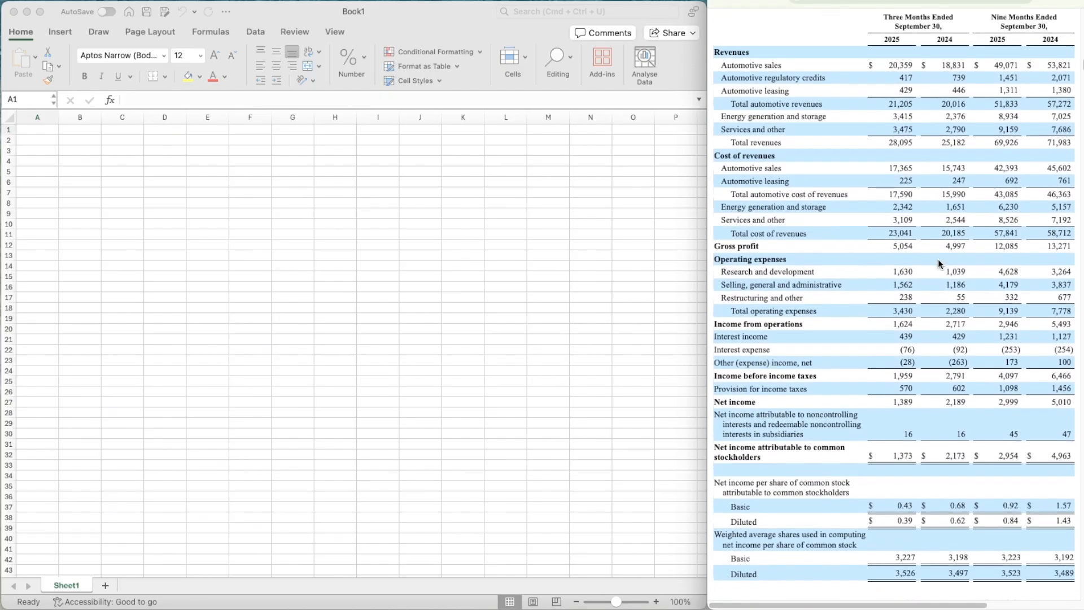
{"action": "scroll", "coordinate": [939, 263], "scroll_direction": "down", "scroll_amount": 1}
- In the Excel workbook, freeze the first column and insert a new column before column A
{"action": "left_click", "coordinate": [333, 176]}
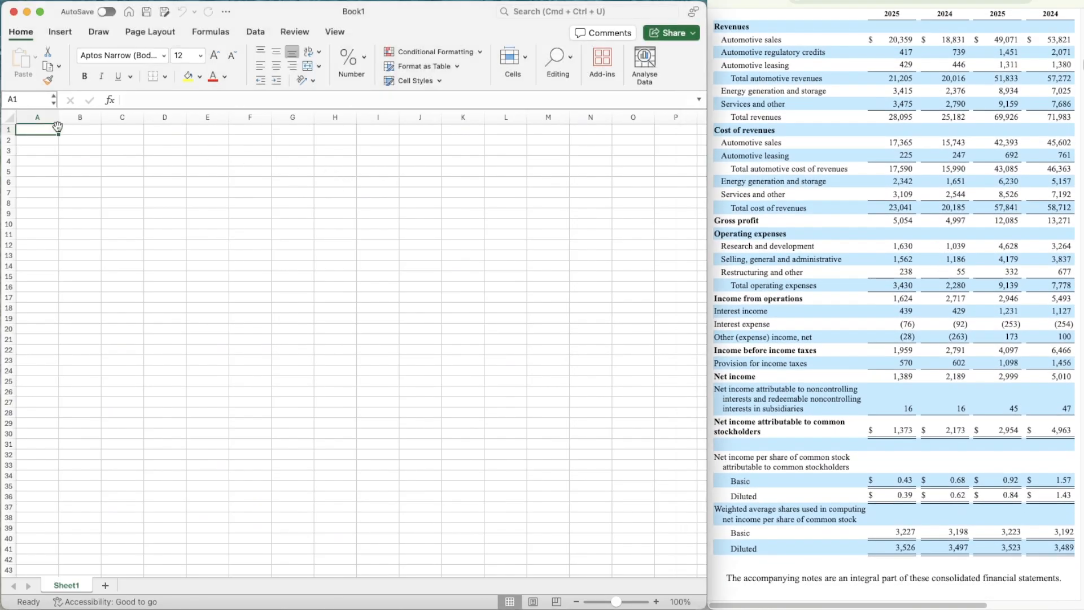
{"action": "left_click", "coordinate": [150, 32]}
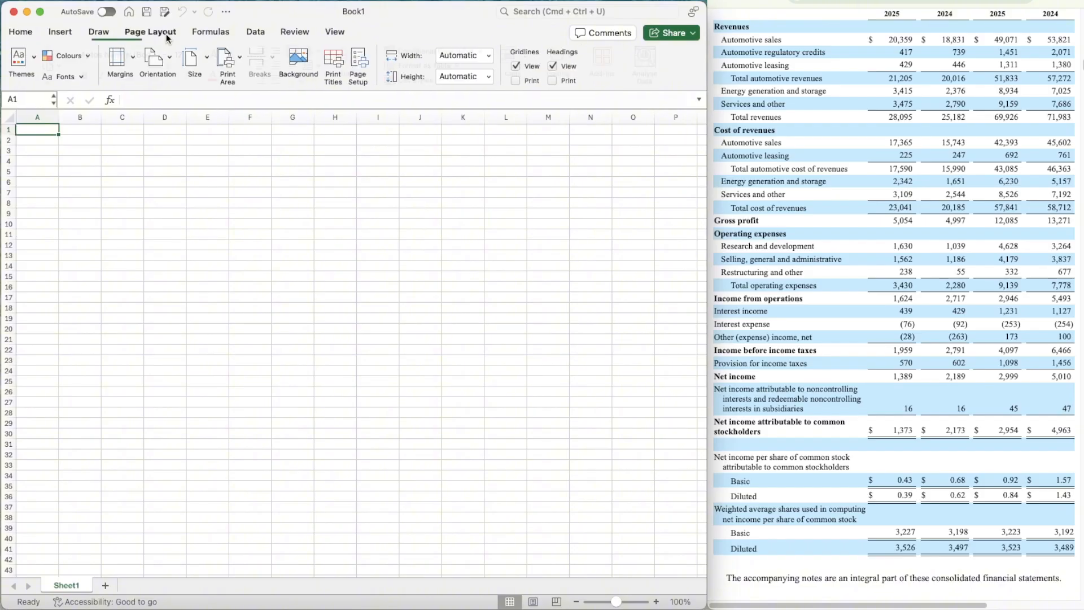
{"action": "left_click", "coordinate": [332, 31]}
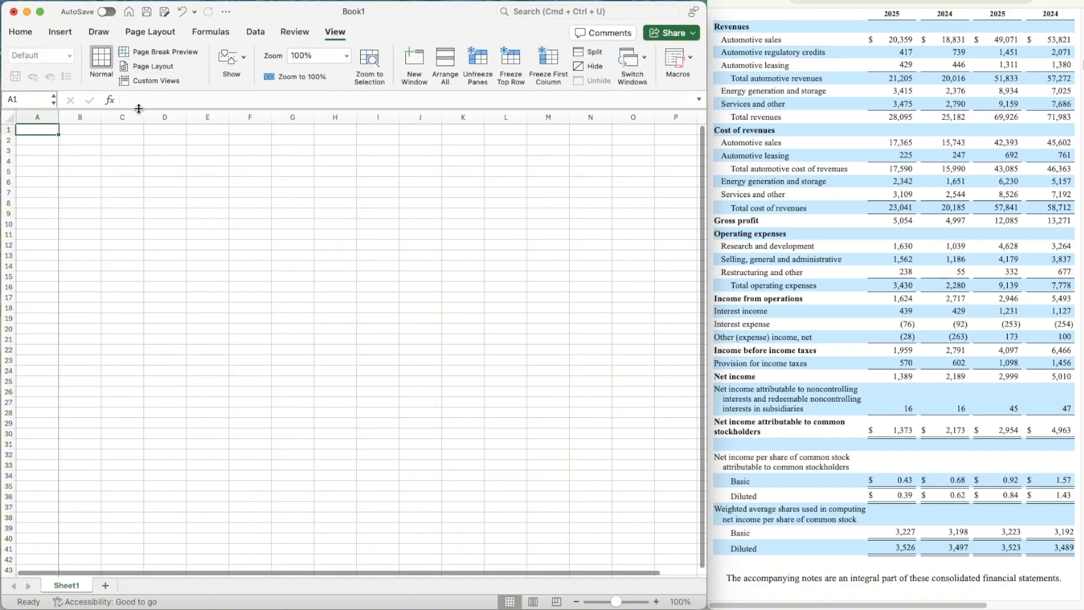
{"action": "right_click", "coordinate": [39, 117]}
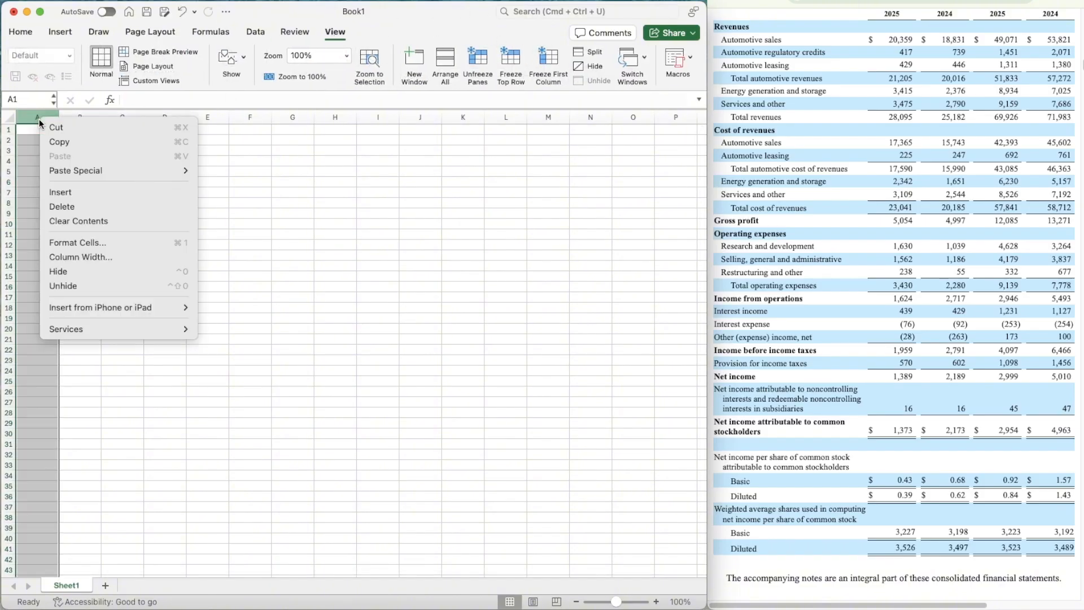
{"action": "left_click", "coordinate": [69, 191]}
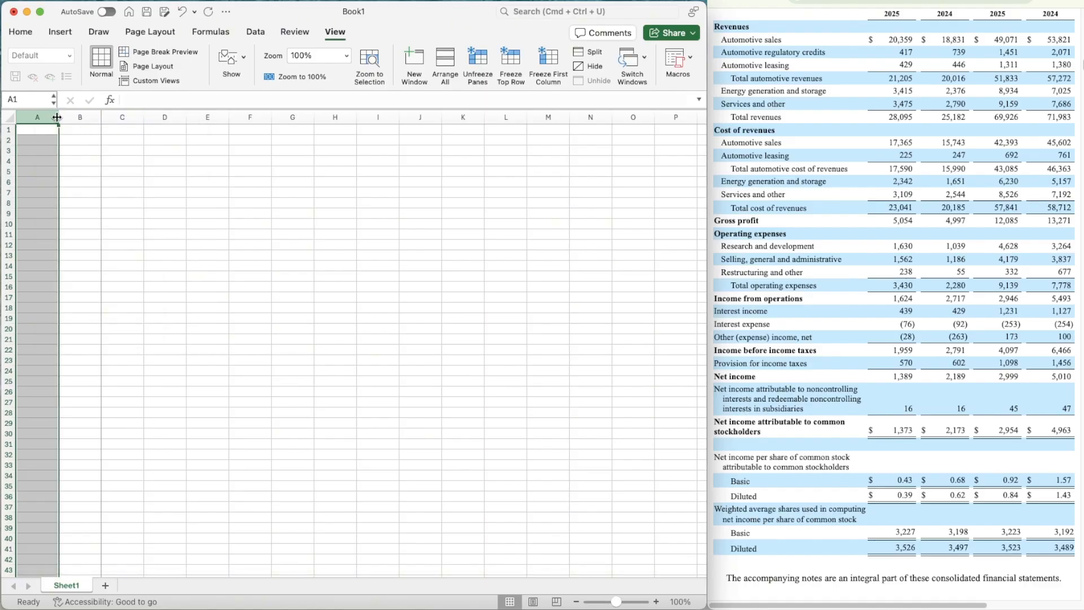
- Narrow column A to a slim margin and widen column B to more than double the default width
{"action": "left_click_drag", "start_coordinate": [57, 117], "coordinate": [132, 117]}
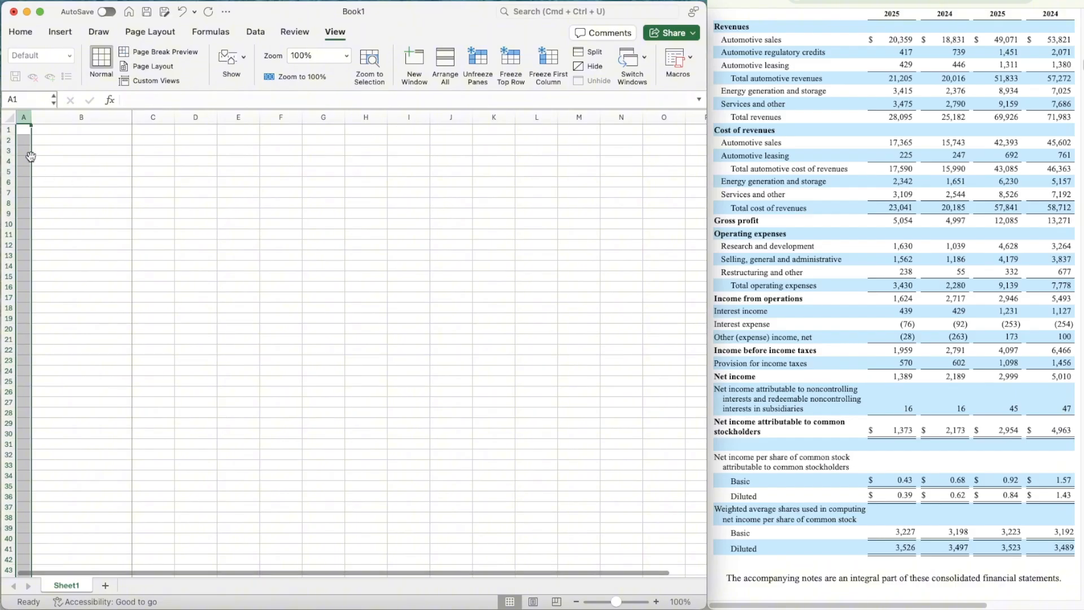
{"action": "left_click", "coordinate": [52, 139]}
{"action": "left_click", "coordinate": [105, 181]}
{"action": "left_click", "coordinate": [213, 180]}
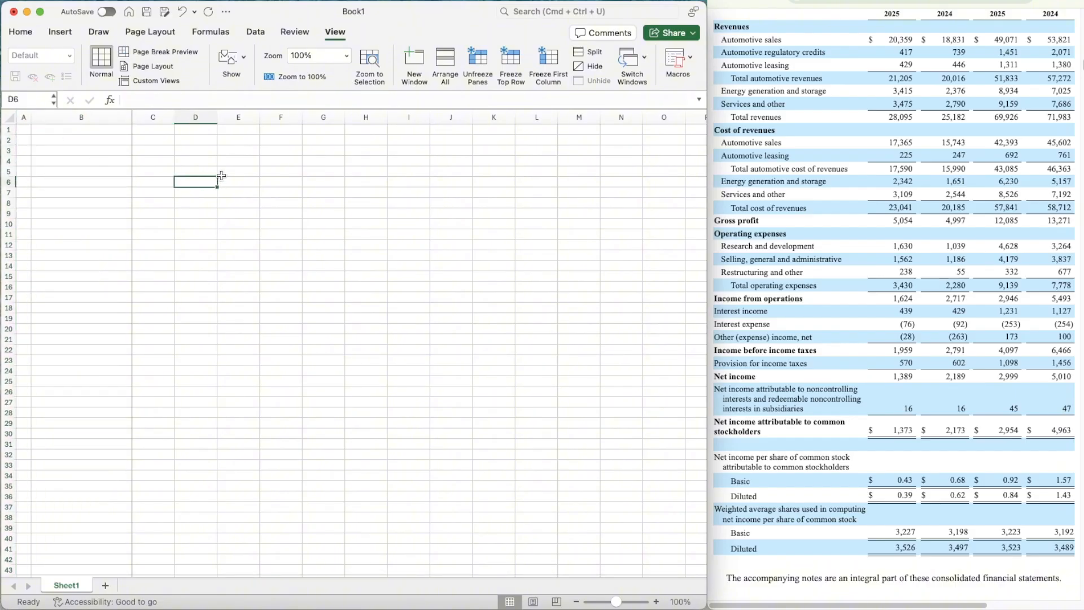
- Hide the worksheet's gridlines and set the sheet zoom to 120%
{"action": "left_click", "coordinate": [150, 31]}
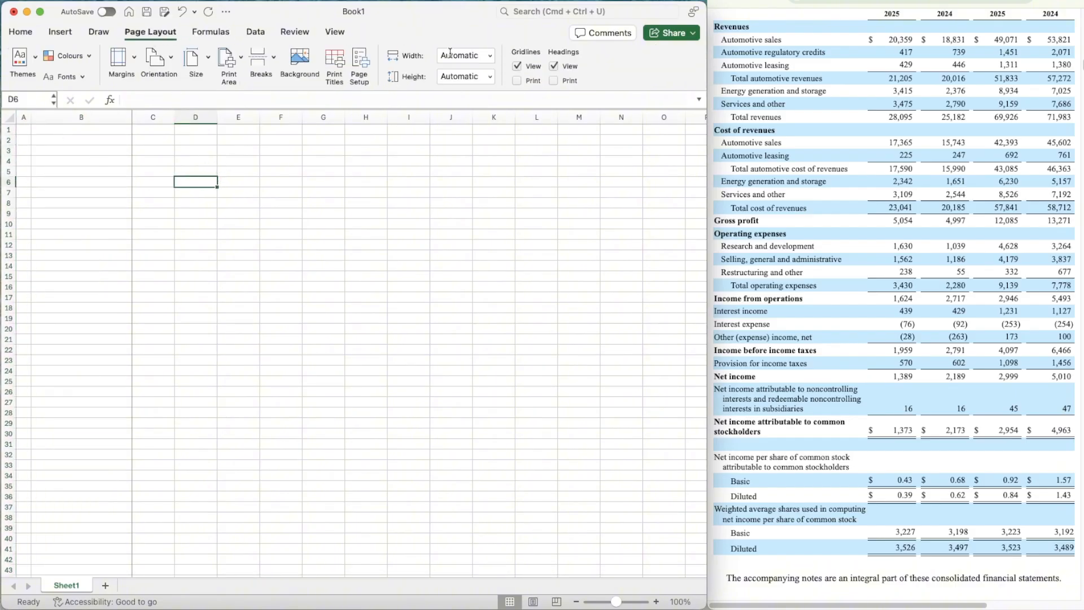
{"action": "left_click", "coordinate": [517, 66]}
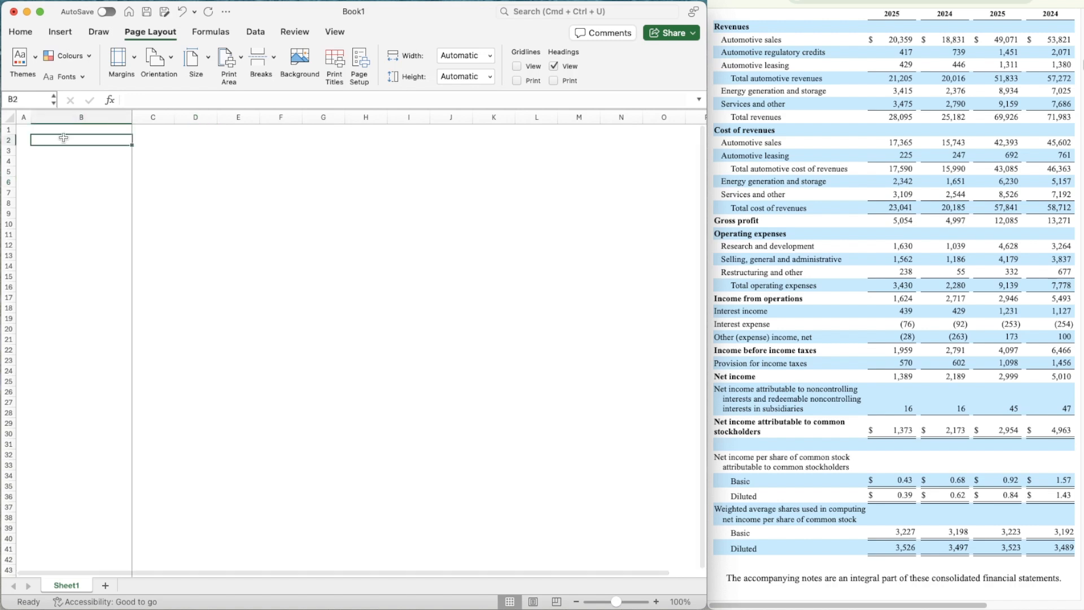
{"action": "key", "text": "ctrl+Home"}
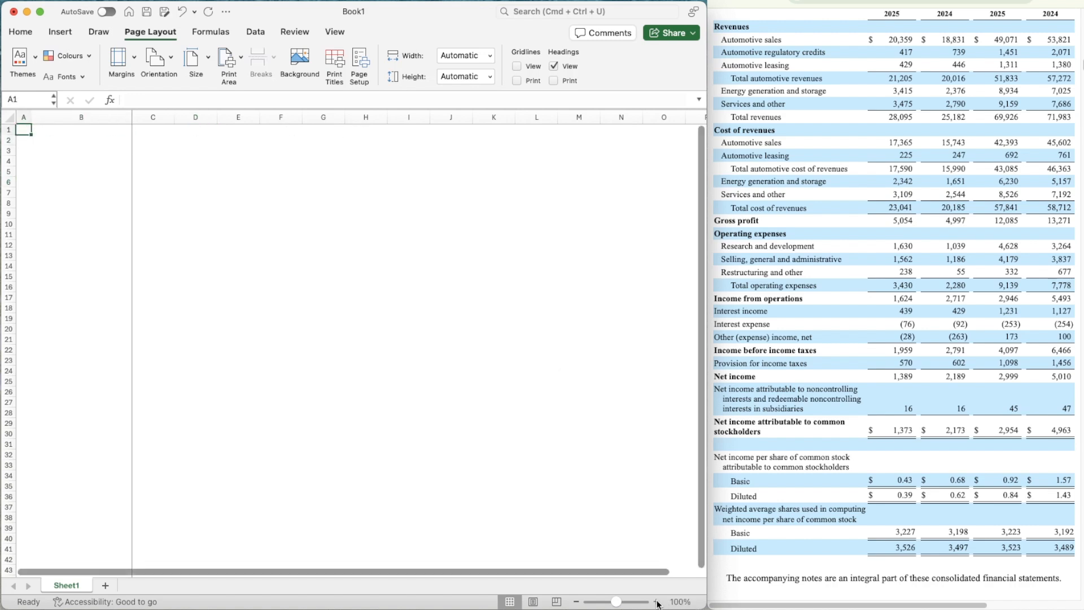
{"action": "left_click", "coordinate": [656, 601]}
{"action": "left_click", "coordinate": [656, 602]}
- Enter the ticker TSLA in cell A1
{"action": "left_click", "coordinate": [44, 121]}
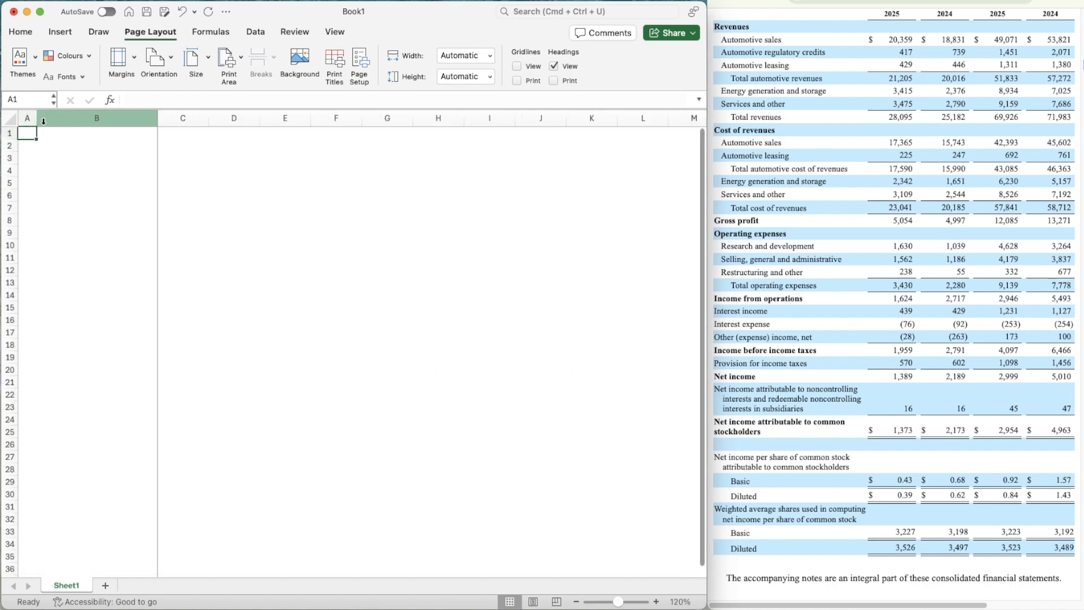
{"action": "type", "text": "TS"}
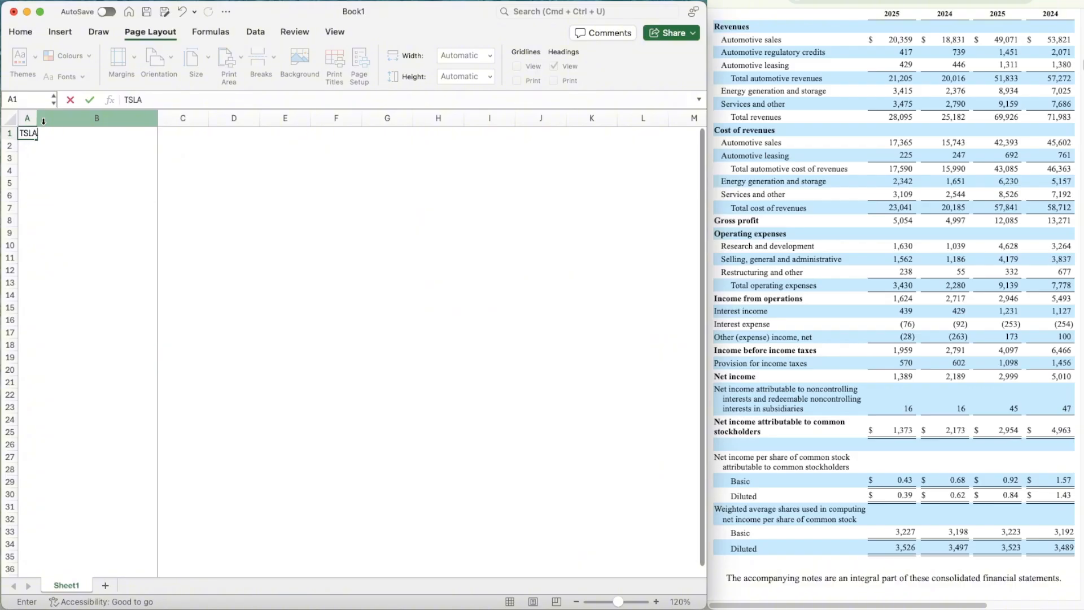
{"action": "type", "text": "LA"}
{"action": "left_click", "coordinate": [89, 99]}
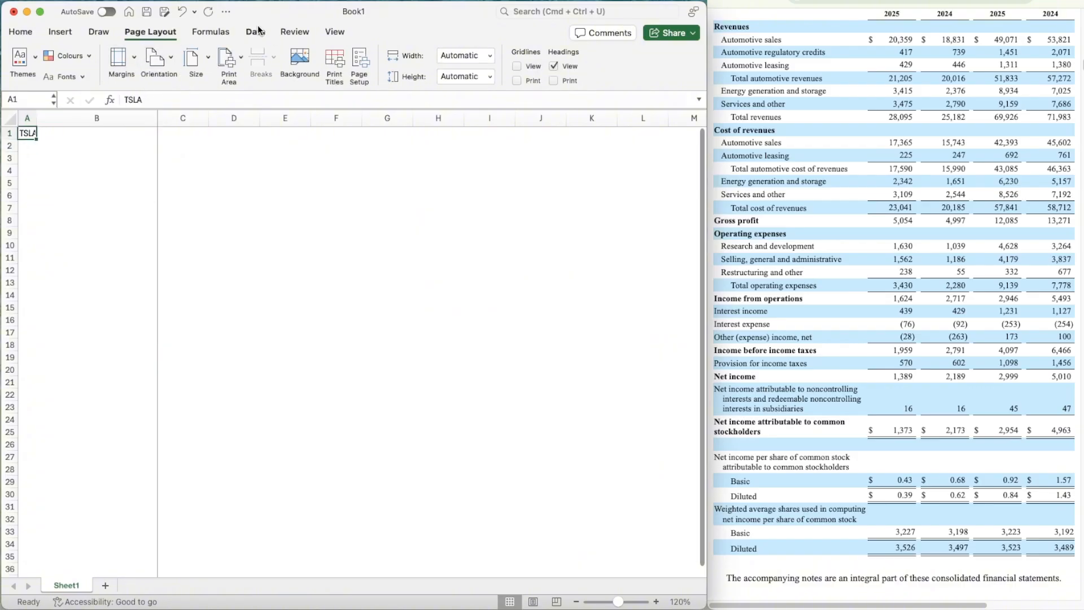
- Convert cell A1 to the Stocks data type, matching it to TESLA, INC. on the Nasdaq Stock Market, and dismiss the disclaimer
{"action": "left_click", "coordinate": [258, 27]}
{"action": "left_click", "coordinate": [202, 65]}
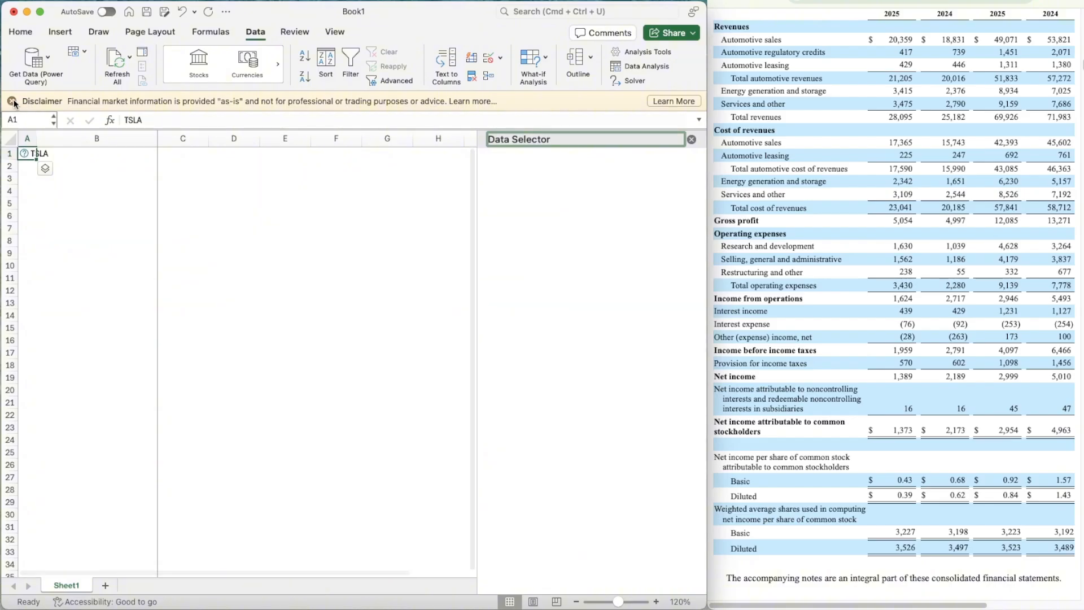
{"action": "left_click", "coordinate": [12, 101]}
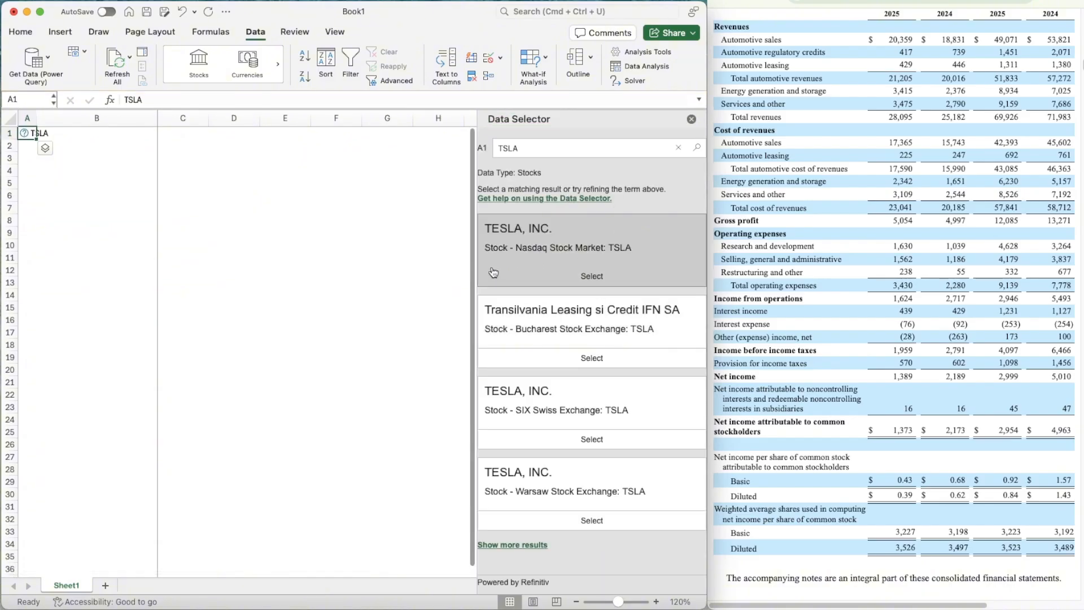
{"action": "left_click", "coordinate": [592, 276]}
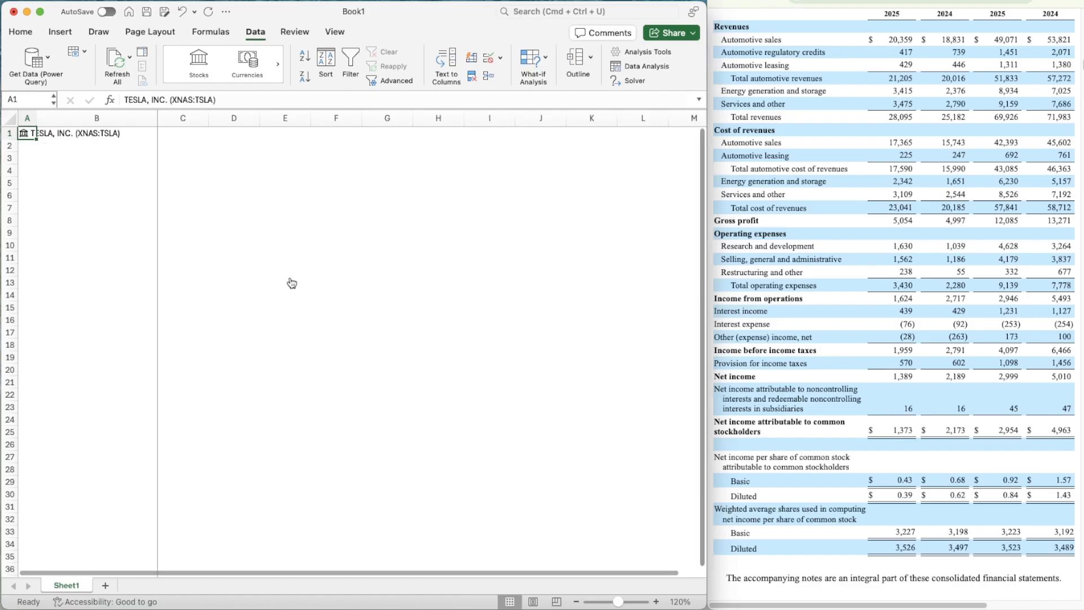
- Enter the label Ticker in C3 and the label Date in C4
{"action": "left_click", "coordinate": [79, 173]}
{"action": "key", "text": "Up"}
{"action": "key", "text": "Right"}
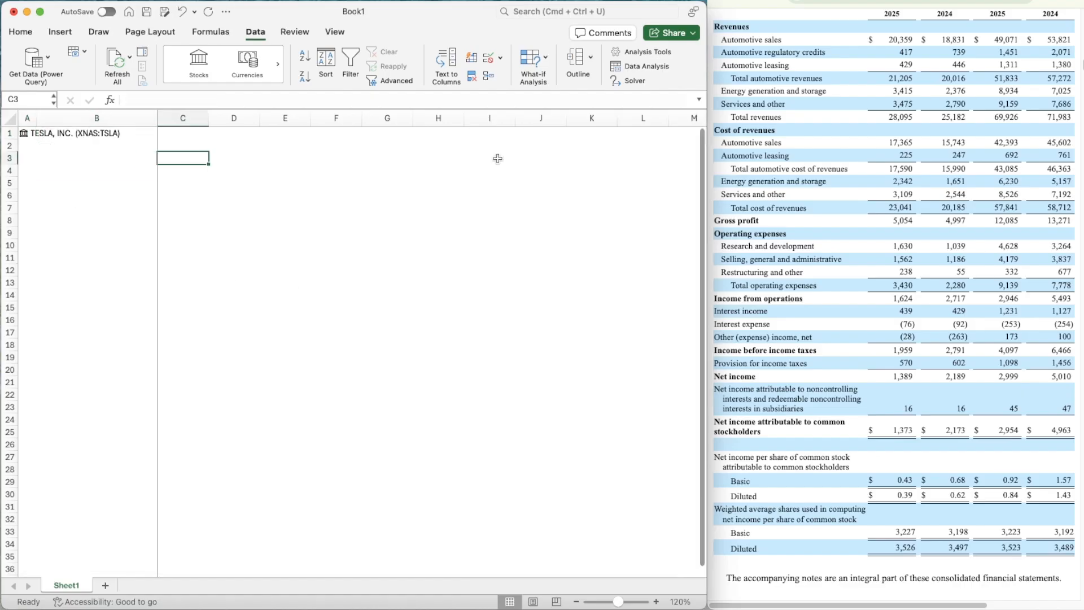
{"action": "type", "text": "Ticker"}
{"action": "key", "text": "Return"}
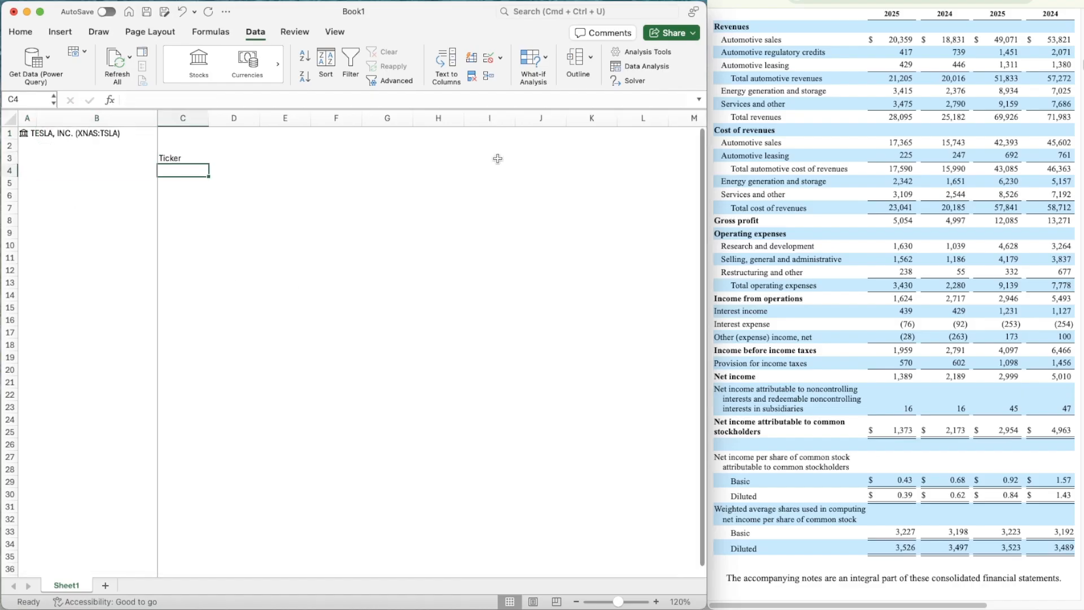
{"action": "type", "text": "Date"}
{"action": "key", "text": "Up"}
- Enter the label Current in F3 and the label Implied in F4
{"action": "key", "text": "Right"}
{"action": "key", "text": "Right"}
{"action": "key", "text": "Right"}
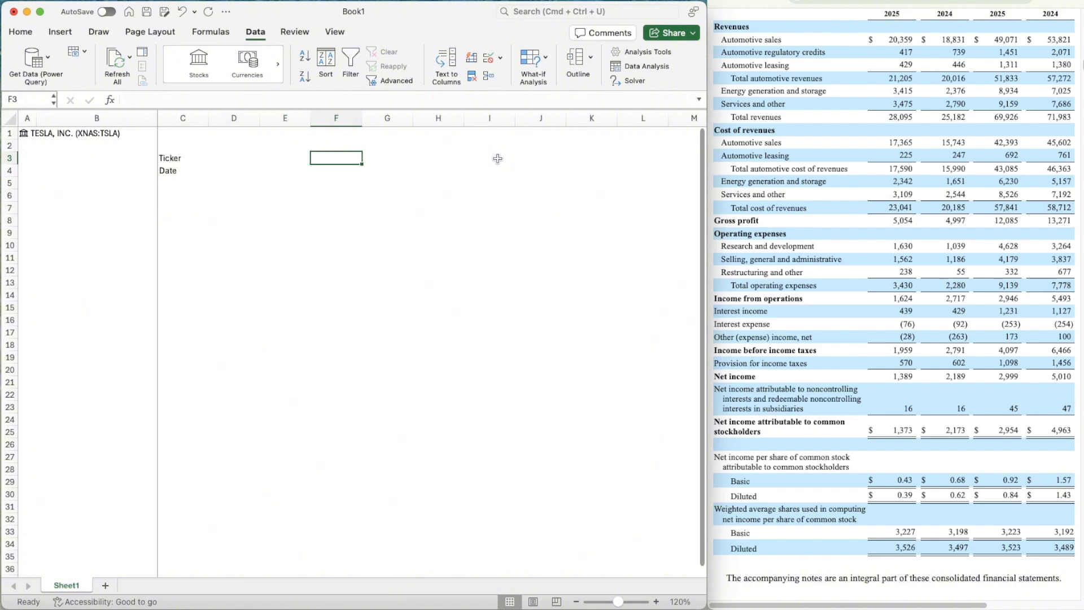
{"action": "type", "text": "Current"}
{"action": "key", "text": "Return"}
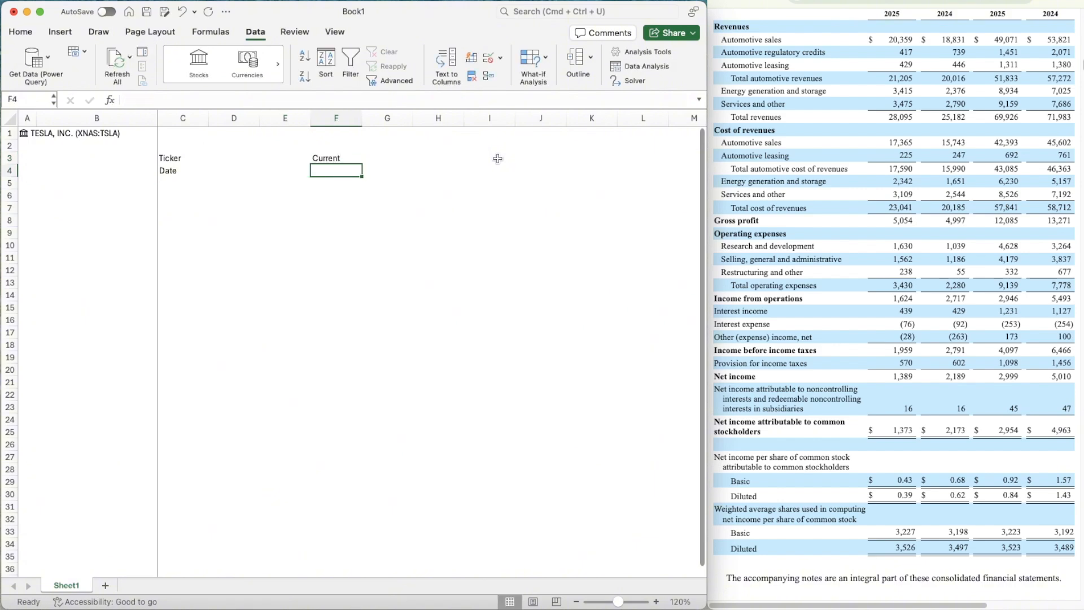
{"action": "type", "text": "Implied"}
{"action": "key", "text": "Right"}
- Enter the label Up/Down in cell I4
{"action": "key", "text": "Right"}
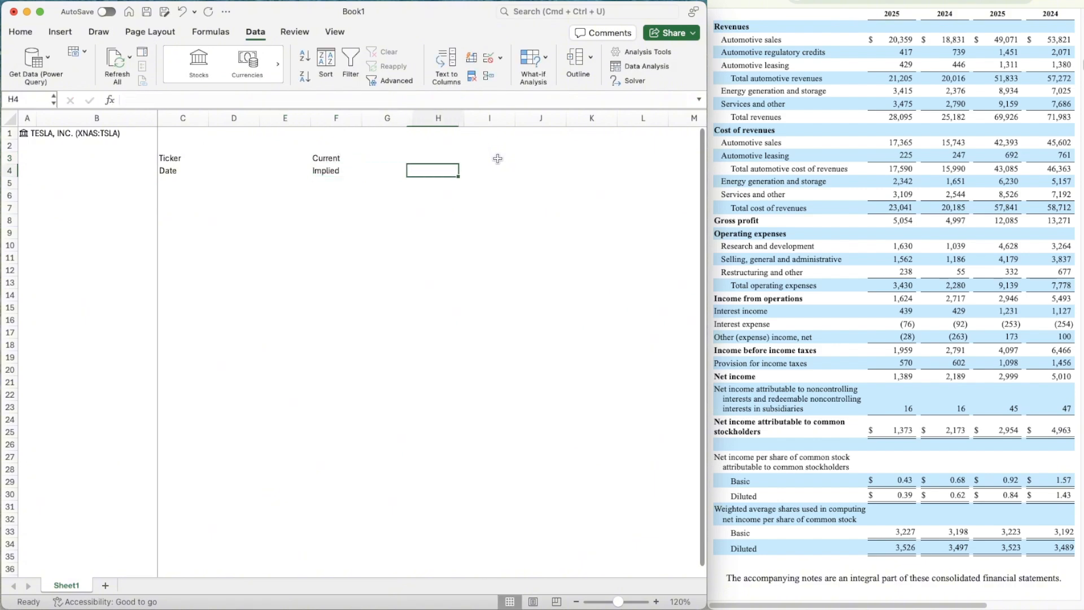
{"action": "key", "text": "Left"}
{"action": "key", "text": "Right"}
{"action": "key", "text": "Right"}
{"action": "type", "text": "Up"}
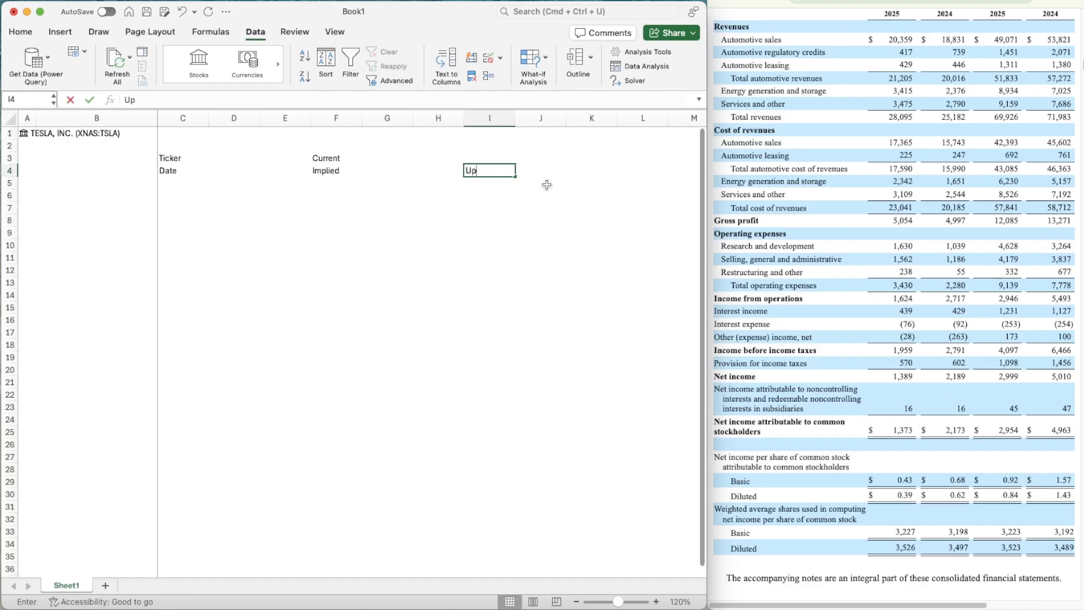
{"action": "type", "text": "/Dpwn"}
{"action": "key", "text": "BackSpace"}
{"action": "key", "text": "BackSpace"}
{"action": "key", "text": "BackSpace"}
{"action": "type", "text": "own"}
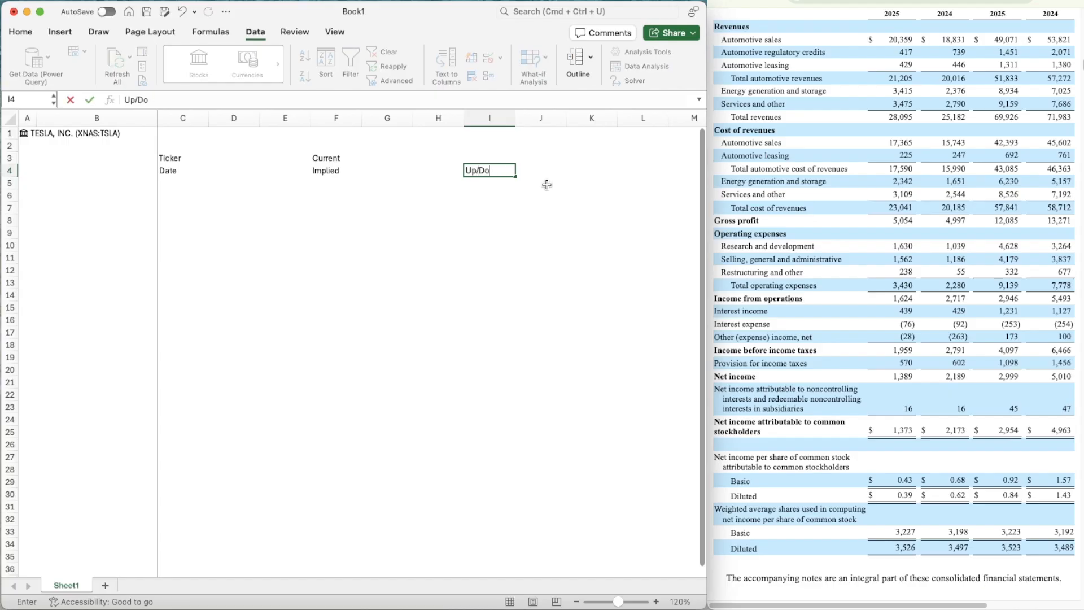
{"action": "key", "text": "Return"}
- Fill the ticker and date input cells D3:D4 with a light orange background colour
{"action": "key", "text": "Up"}
{"action": "key", "text": "Left"}
{"action": "key", "text": "Left"}
{"action": "key", "text": "Left"}
{"action": "key", "text": "Left"}
{"action": "key", "text": "Left"}
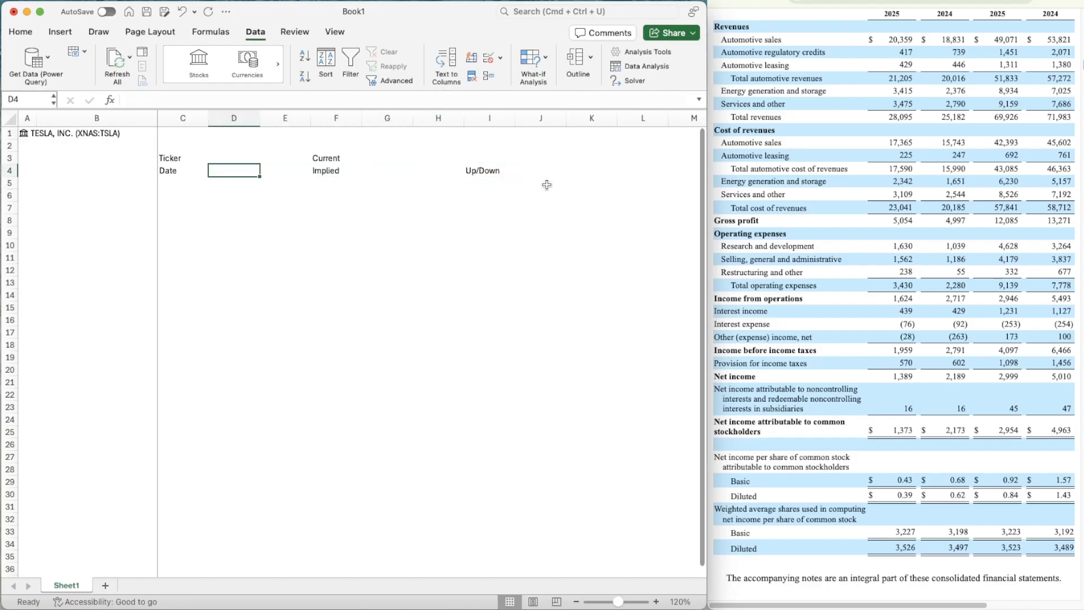
{"action": "key", "text": "shift+Up"}
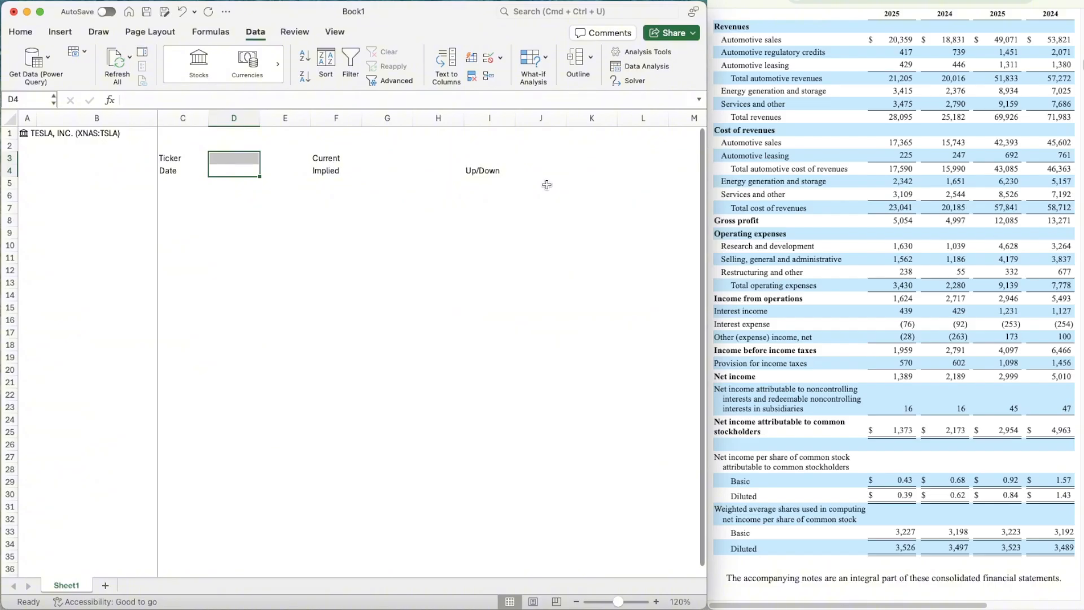
{"action": "key", "text": "super+1"}
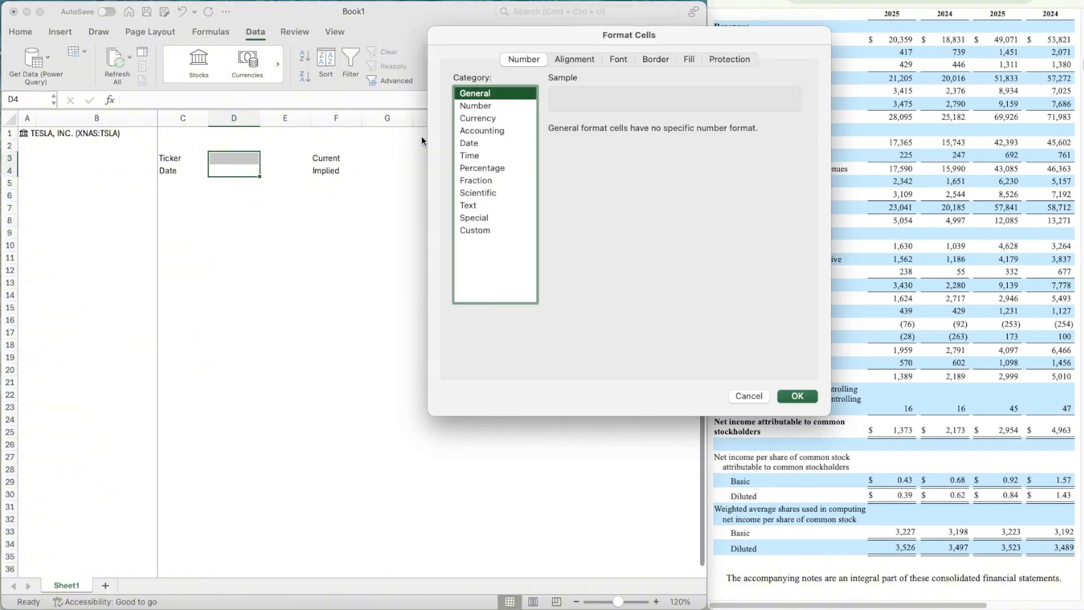
{"action": "left_click", "coordinate": [689, 60]}
{"action": "left_click", "coordinate": [516, 109]}
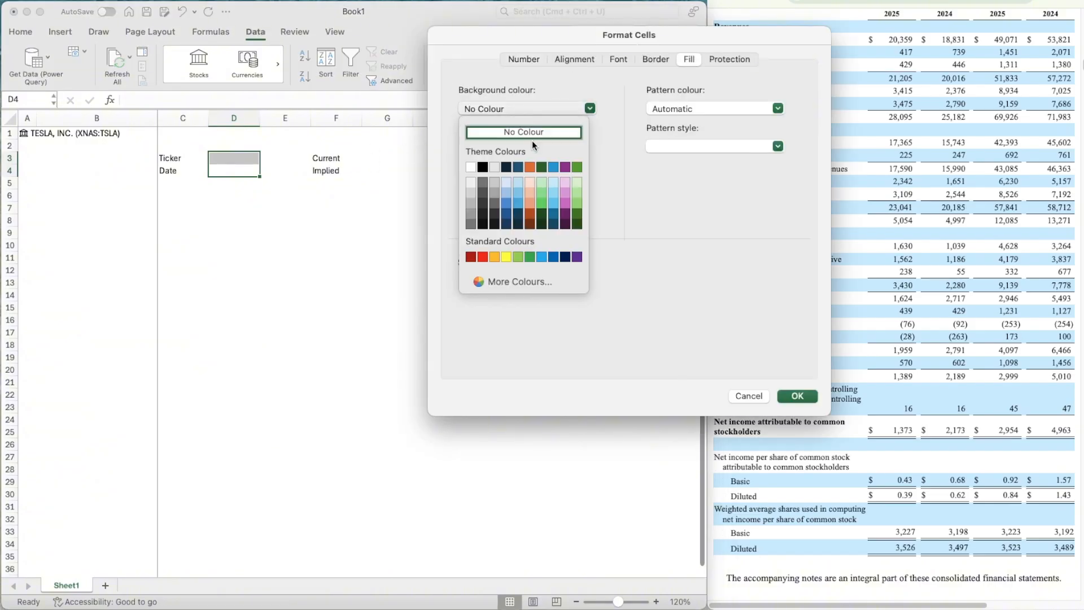
{"action": "left_click", "coordinate": [531, 180]}
{"action": "left_click", "coordinate": [655, 60]}
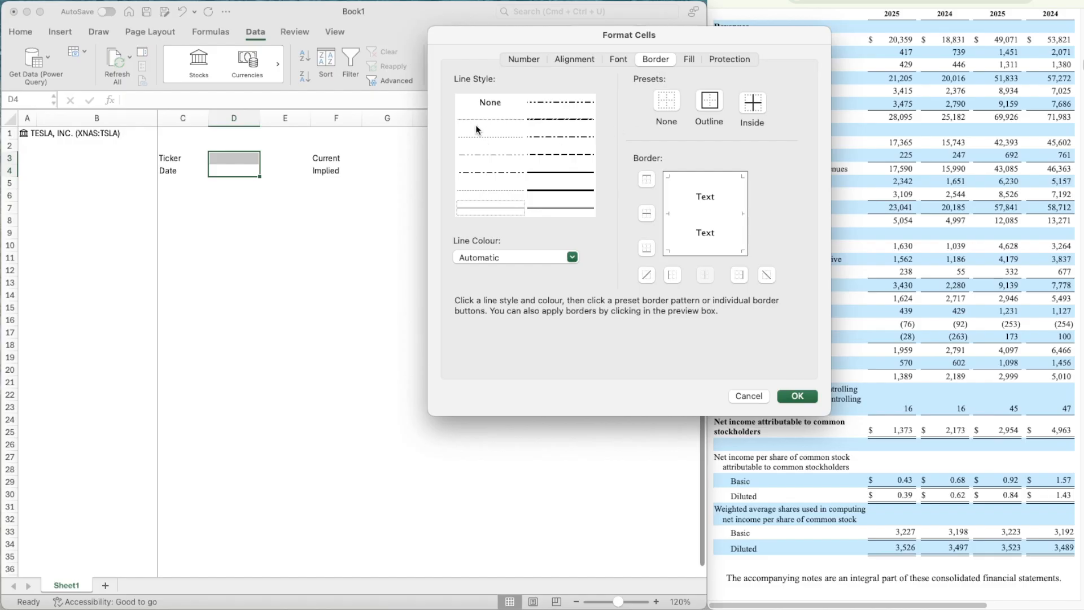
{"action": "left_click", "coordinate": [476, 123]}
{"action": "left_click", "coordinate": [797, 396]}
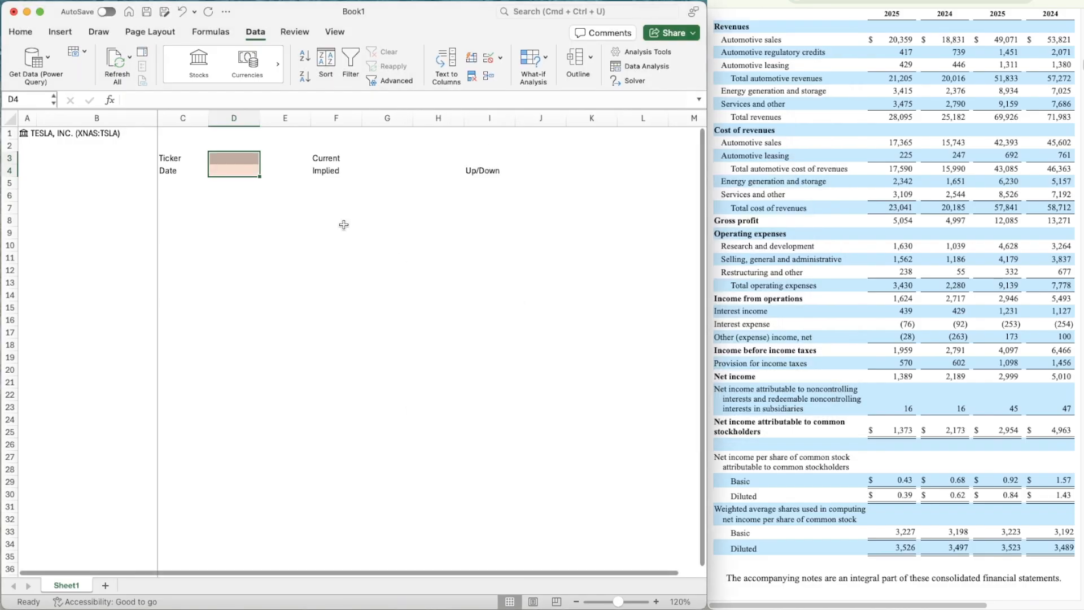
- Apply a thin dotted border to D3:D4, both around the outline and between the cells
{"action": "left_click", "coordinate": [285, 157]}
{"action": "left_click", "coordinate": [242, 158]}
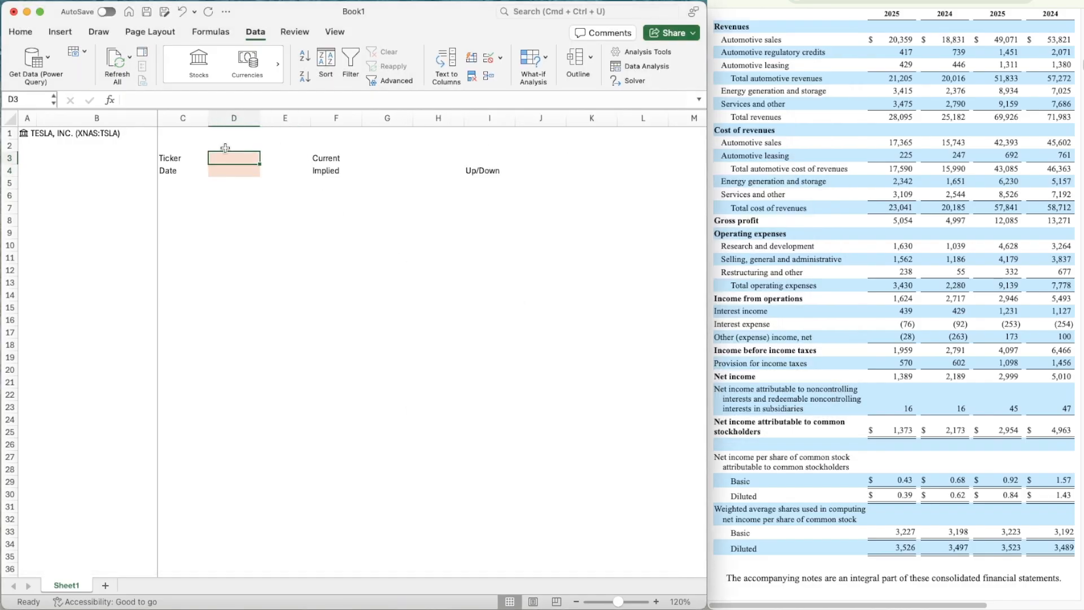
{"action": "key", "text": "shift+Down"}
{"action": "key", "text": "super+1"}
{"action": "left_click", "coordinate": [511, 124]}
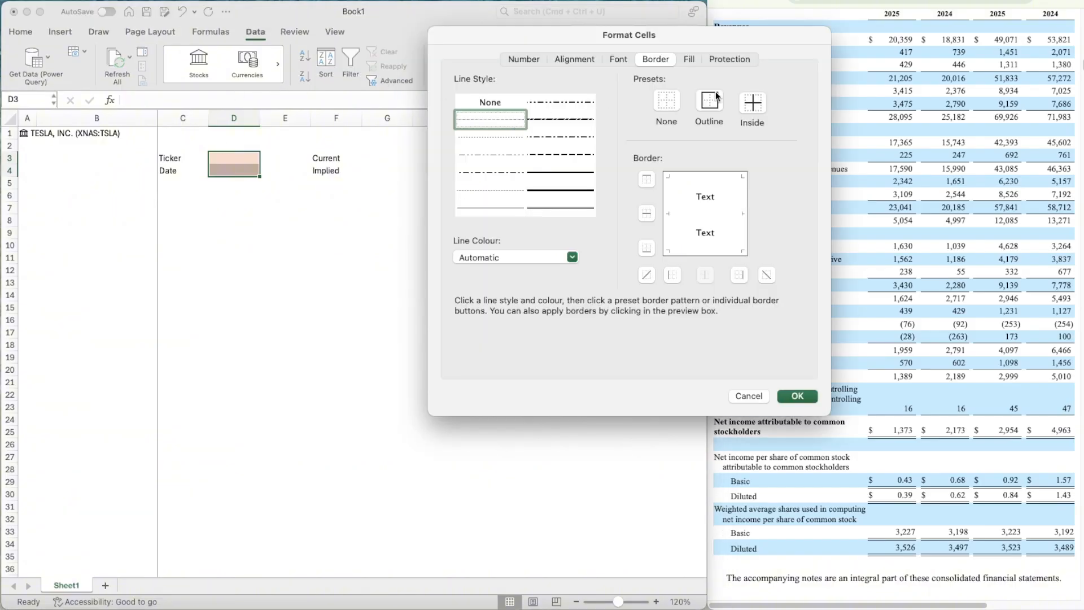
{"action": "left_click", "coordinate": [714, 101]}
{"action": "left_click", "coordinate": [753, 103]}
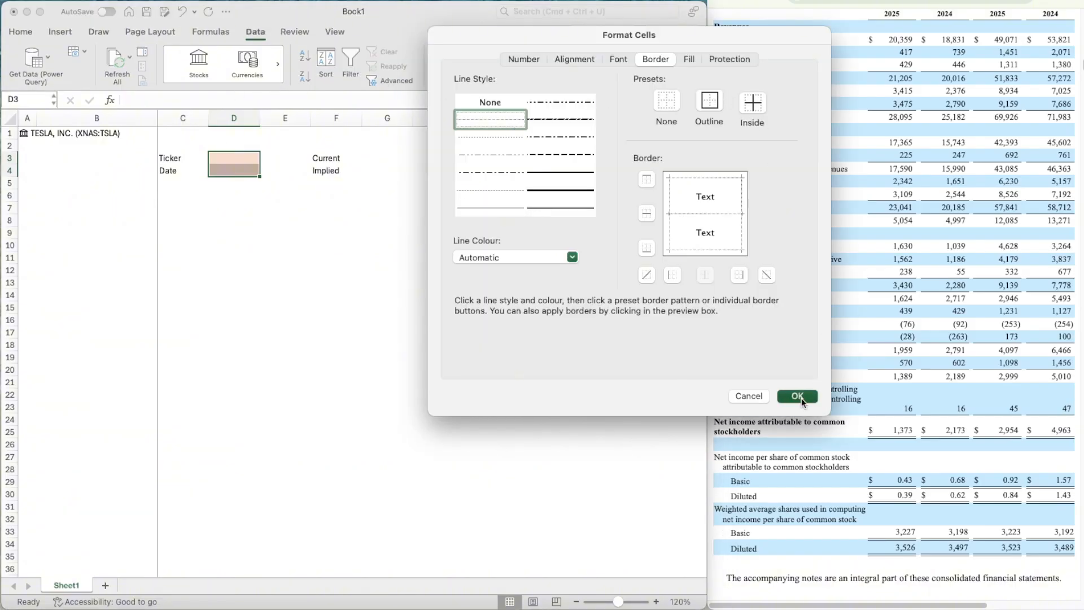
{"action": "left_click", "coordinate": [797, 396]}
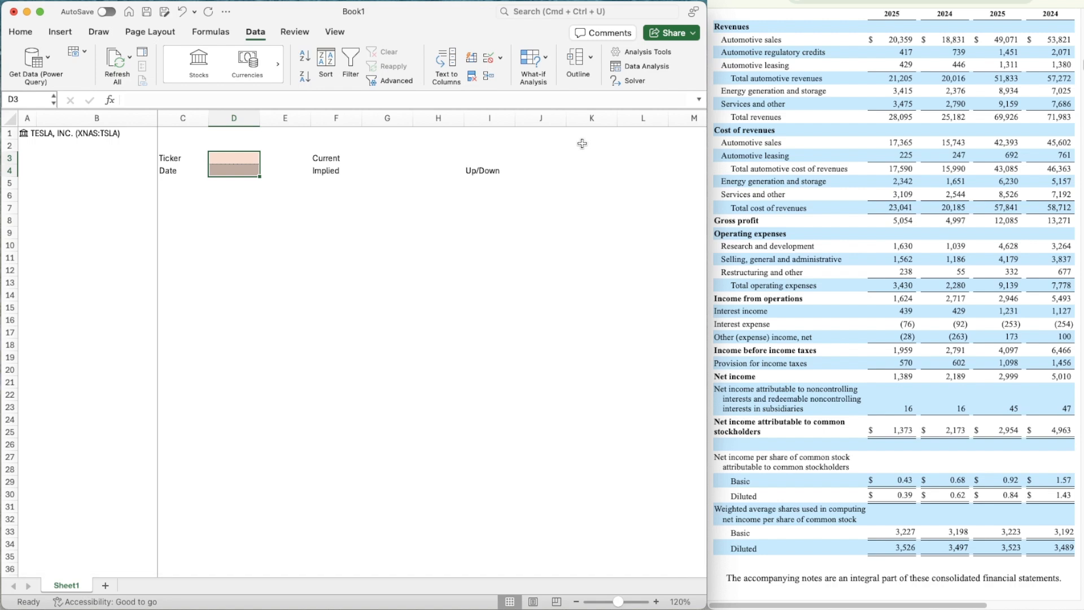
- Copy the formatted cells D3:D4 to G3:G4 beside the Current and Implied labels
{"action": "key", "text": "super+c"}
{"action": "key", "text": "Right"}
{"action": "key", "text": "Right"}
{"action": "key", "text": "Right"}
{"action": "key", "text": "super+v"}
- Paste the same input-cell formatting at J4 beside Up/Down, keeping J5 below it unformatted
{"action": "key", "text": "Right"}
{"action": "key", "text": "Right"}
{"action": "key", "text": "Down"}
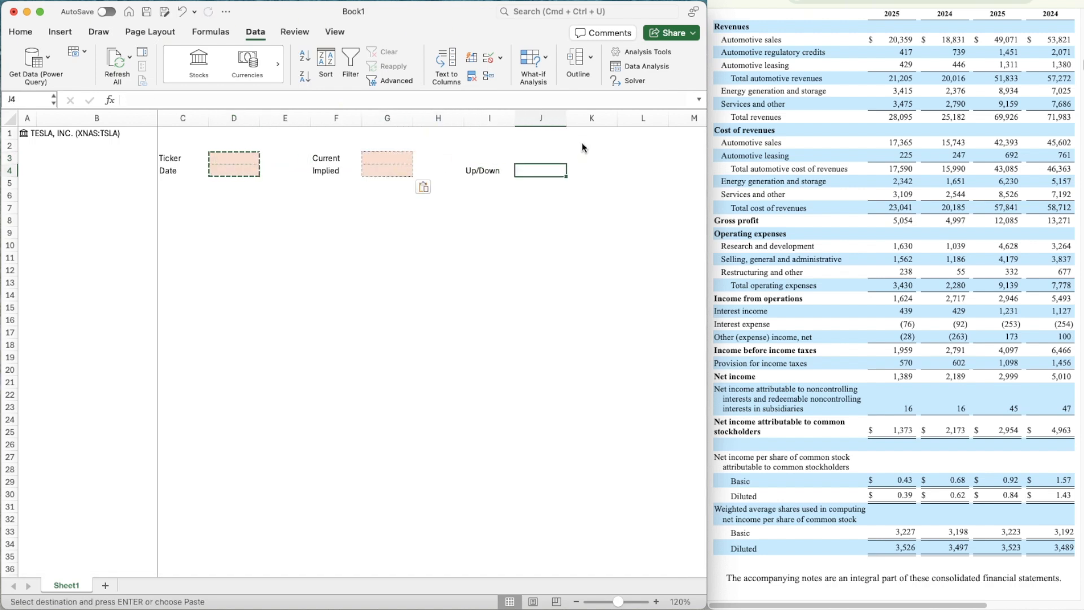
{"action": "key", "text": "Right"}
{"action": "key", "text": "super+v"}
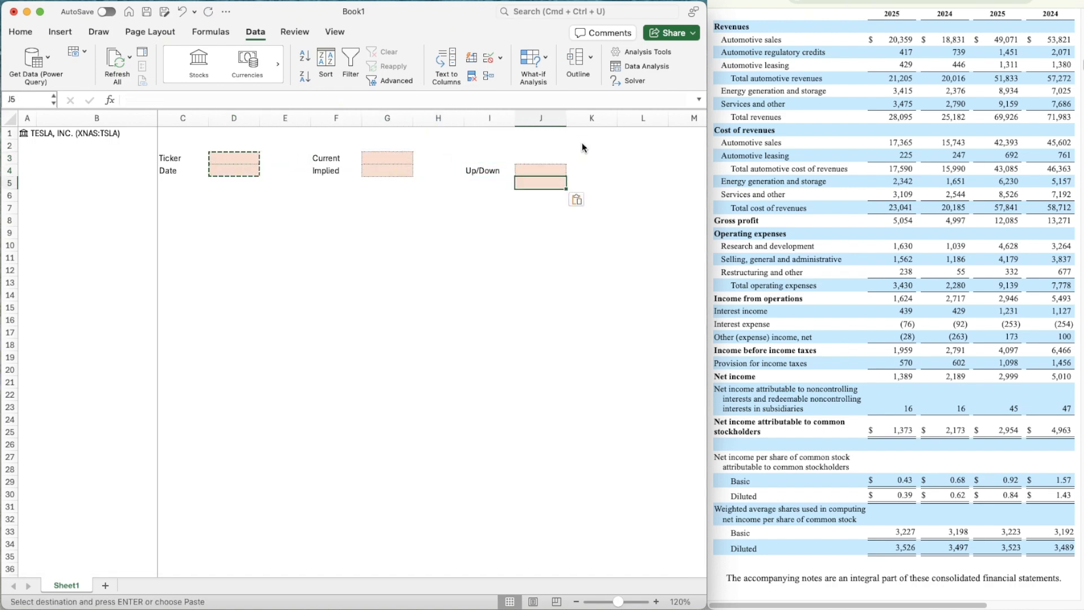
{"action": "key", "text": "Down"}
{"action": "key", "text": "Escape"}
- Enter the formula =A1.[Ticker symbol] in D3 to pull the ticker from the stock data type
{"action": "key", "text": "Left"}
{"action": "key", "text": "Left"}
{"action": "key", "text": "Left"}
{"action": "key", "text": "Left"}
{"action": "key", "text": "Left"}
{"action": "key", "text": "Up"}
{"action": "key", "text": "Up"}
{"action": "key", "text": "Left"}
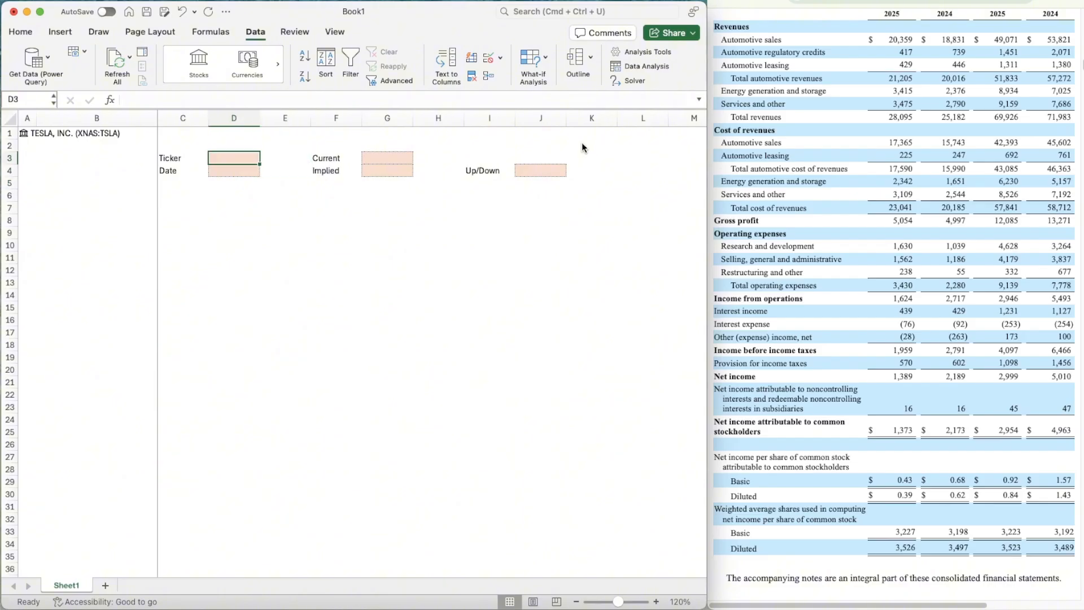
{"action": "type", "text": "="}
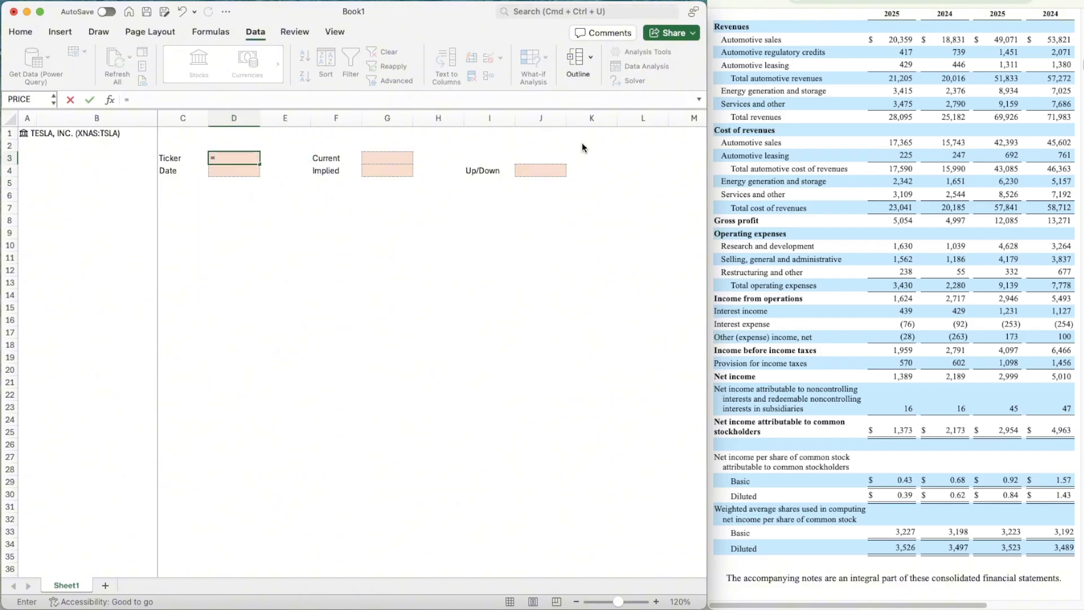
{"action": "type", "text": "A1.["}
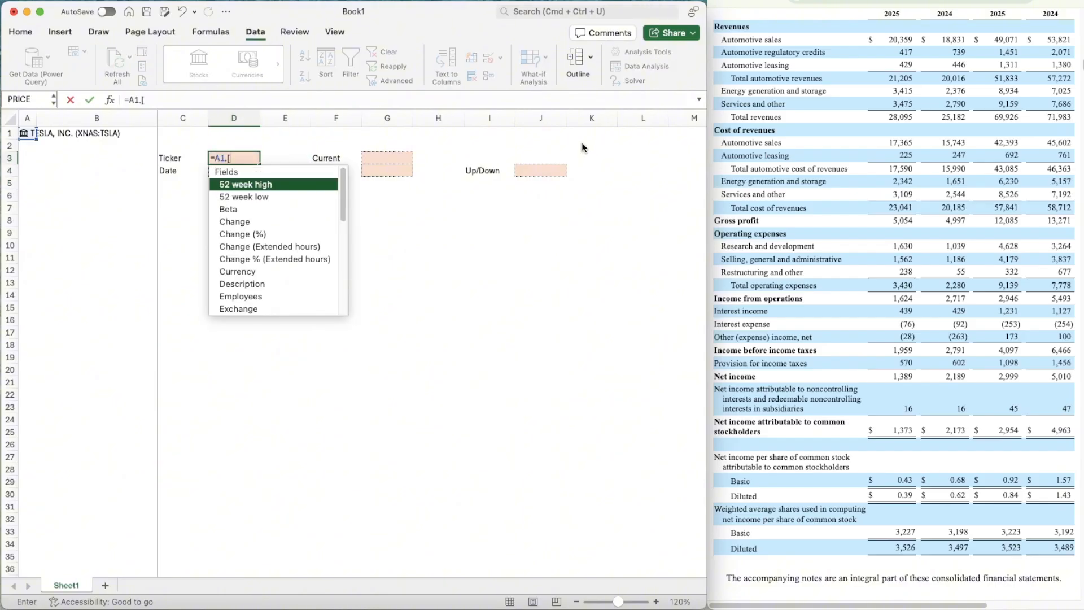
{"action": "type", "text": "Ticker symbol]"}
{"action": "key", "text": "Return"}
- Enter the formula =A1.Price in G3 to pull the current share price
{"action": "key", "text": "Up"}
{"action": "key", "text": "Right"}
{"action": "key", "text": "Right"}
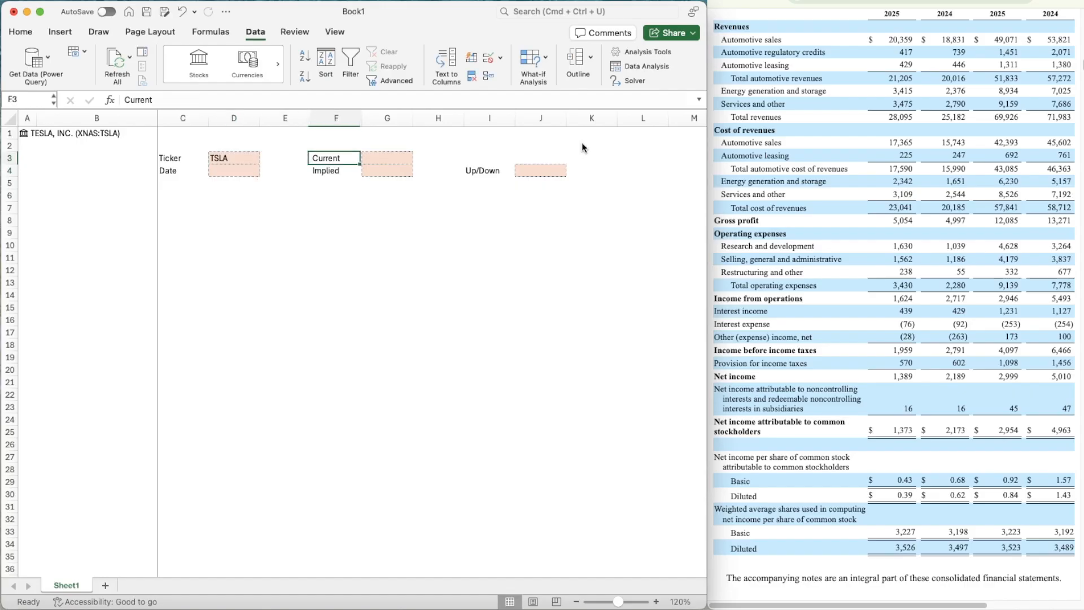
{"action": "key", "text": "Right"}
{"action": "type", "text": "=a"}
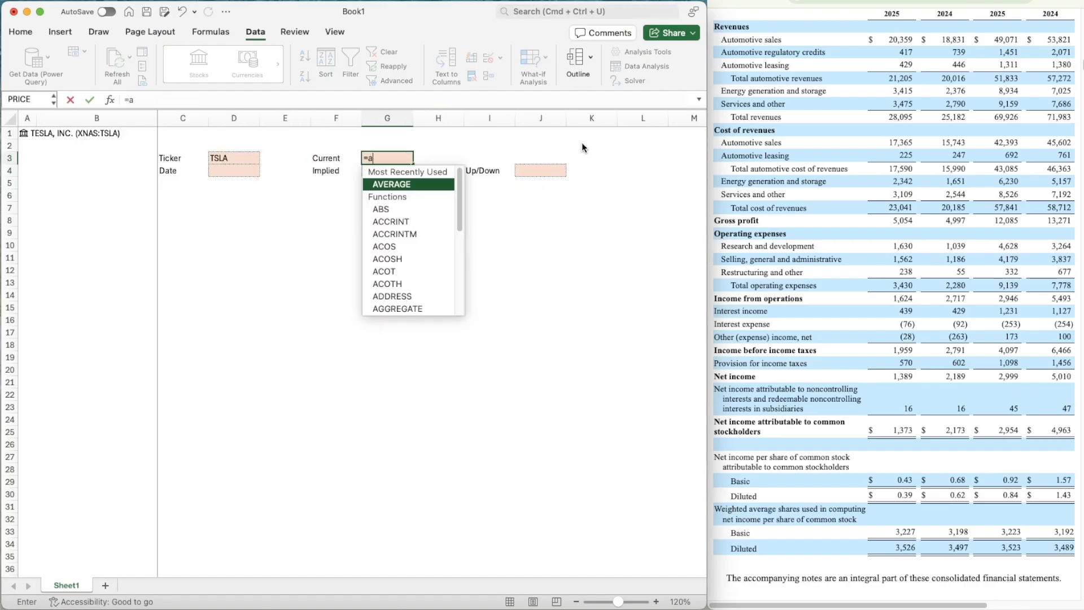
{"action": "type", "text": "1.[pri"}
{"action": "key", "text": "Tab"}
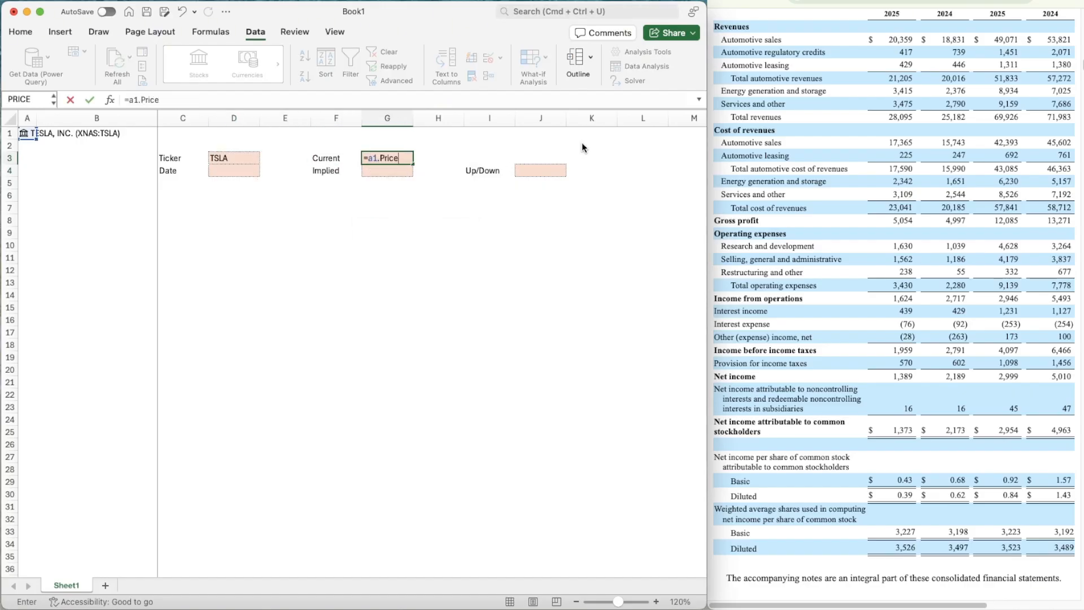
{"action": "key", "text": "Return"}
- Enter the date 26/10/2025 in D4
{"action": "key", "text": "Down"}
{"action": "key", "text": "Left"}
{"action": "key", "text": "Left"}
{"action": "key", "text": "Up"}
{"action": "key", "text": "Left"}
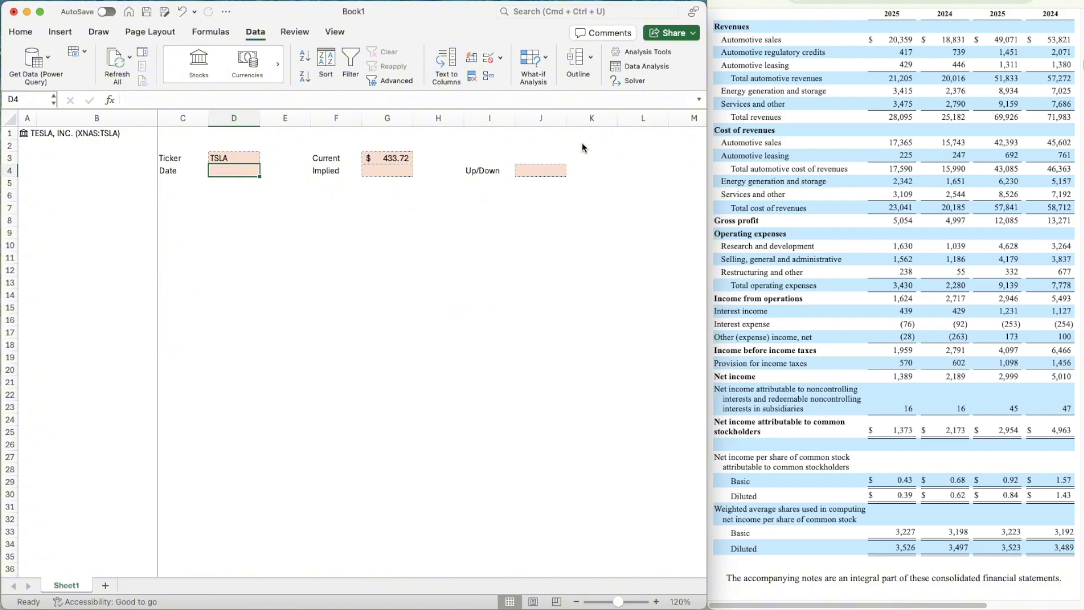
{"action": "type", "text": "26/1"}
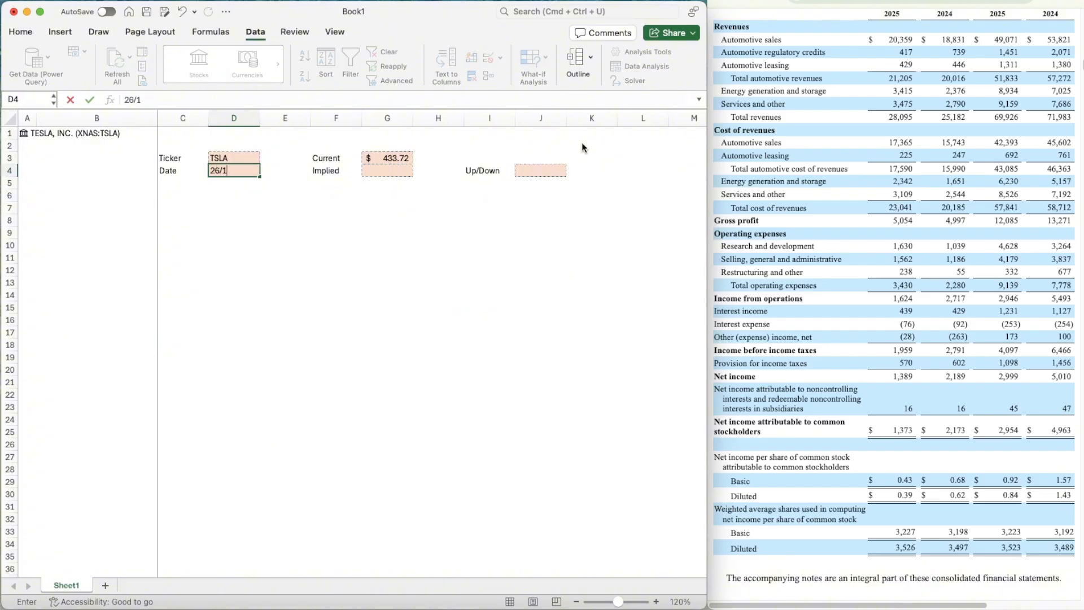
{"action": "type", "text": "0/2025"}
{"action": "key", "text": "Return"}
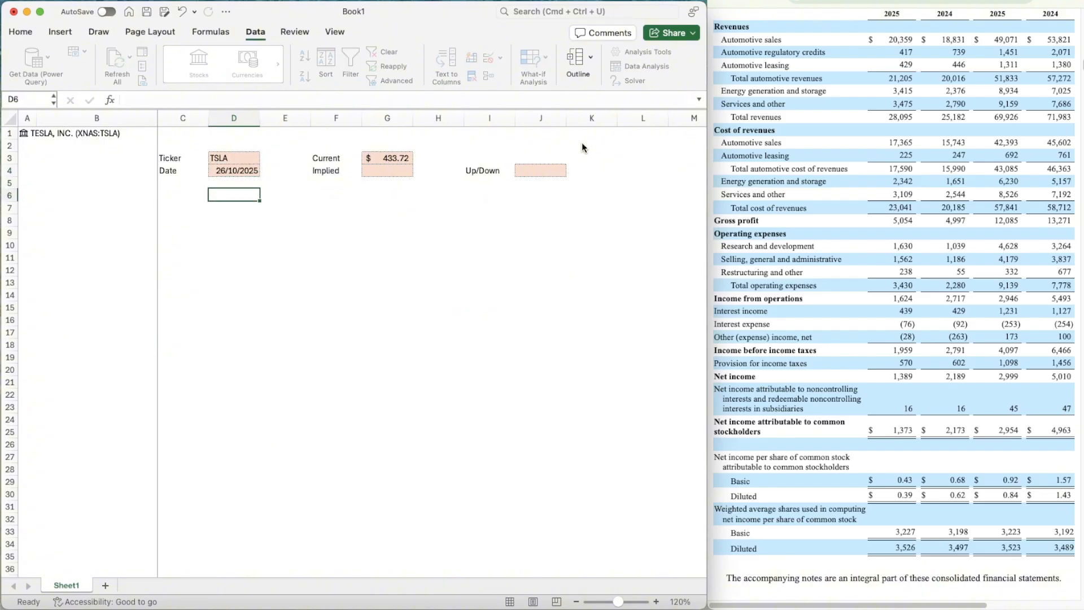
{"action": "key", "text": "Up"}
{"action": "key", "text": "Right"}
{"action": "key", "text": "Right"}
{"action": "key", "text": "Right"}
{"action": "key", "text": "Right"}
{"action": "key", "text": "Right"}
{"action": "key", "text": "Right"}
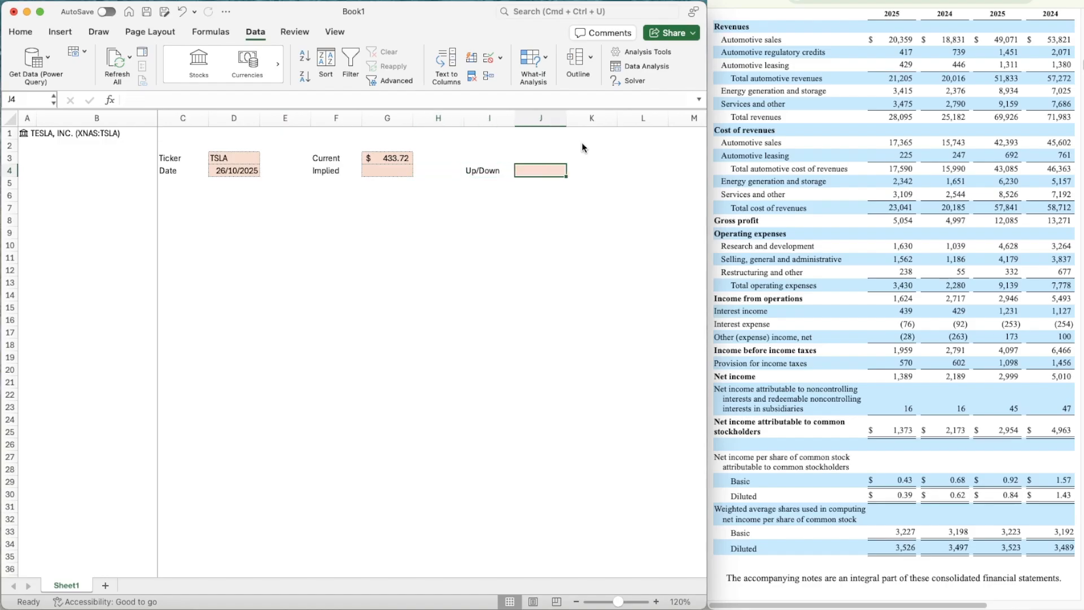
- Enter the section marker X in A6 and centre it horizontally in the cell
{"action": "key", "text": "Down"}
{"action": "key", "text": "Left"}
{"action": "key", "text": "Left"}
{"action": "key", "text": "Left"}
{"action": "key", "text": "Left"}
{"action": "key", "text": "Left"}
{"action": "key", "text": "Down"}
{"action": "key", "text": "Left"}
{"action": "key", "text": "Left"}
{"action": "key", "text": "Left"}
{"action": "key", "text": "Left"}
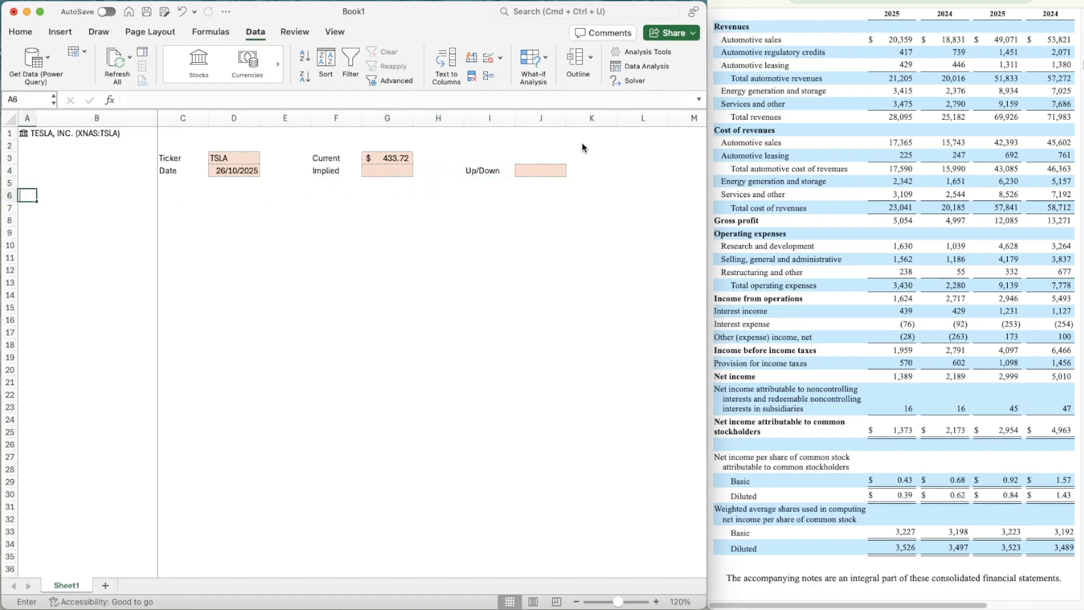
{"action": "type", "text": "X"}
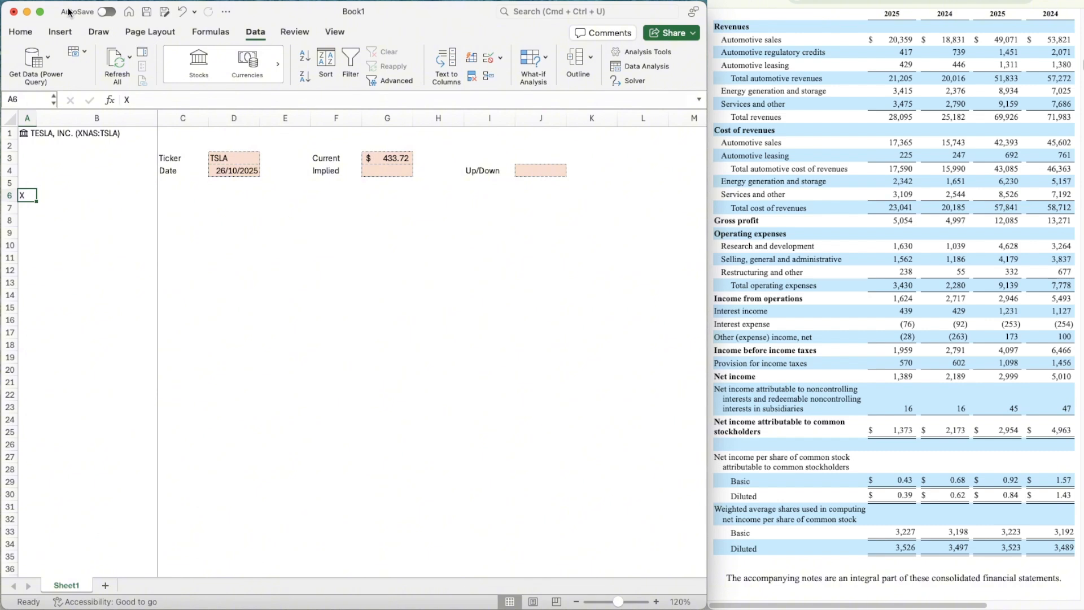
{"action": "left_click", "coordinate": [21, 32]}
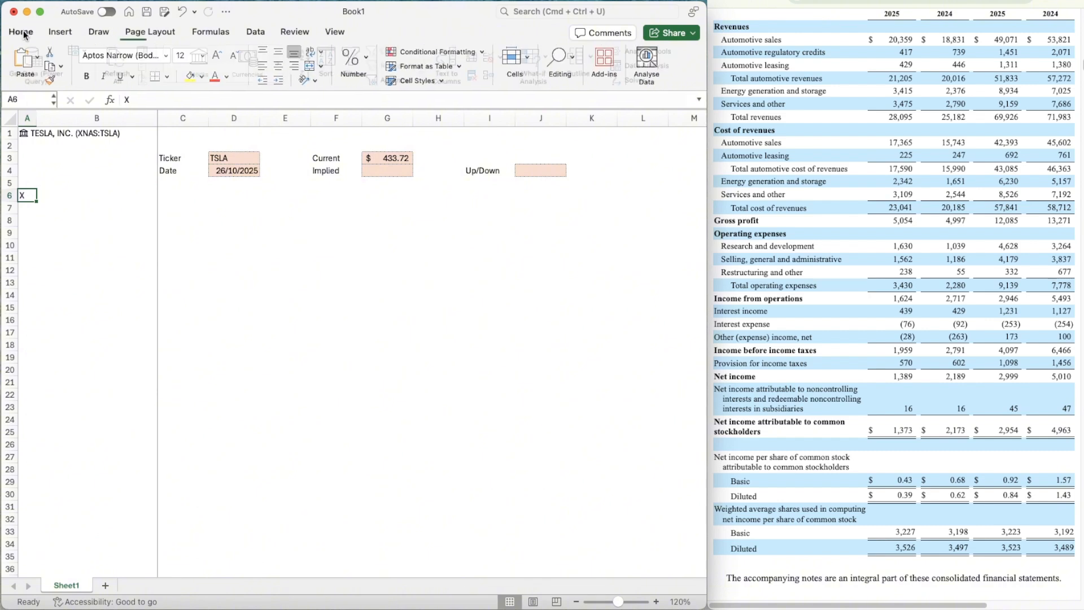
{"action": "left_click", "coordinate": [273, 66]}
- Give the header row B6:L6 a dark blue background fill
{"action": "key", "text": "Right"}
{"action": "key", "text": "shift+Right"}
{"action": "key", "text": "shift+Right"}
{"action": "key", "text": "shift+Right"}
{"action": "key", "text": "shift+Right"}
{"action": "key", "text": "shift+Right"}
{"action": "key", "text": "shift+Right"}
{"action": "key", "text": "shift+Right"}
{"action": "key", "text": "shift+Right"}
{"action": "key", "text": "shift+Right"}
{"action": "key", "text": "shift+Right"}
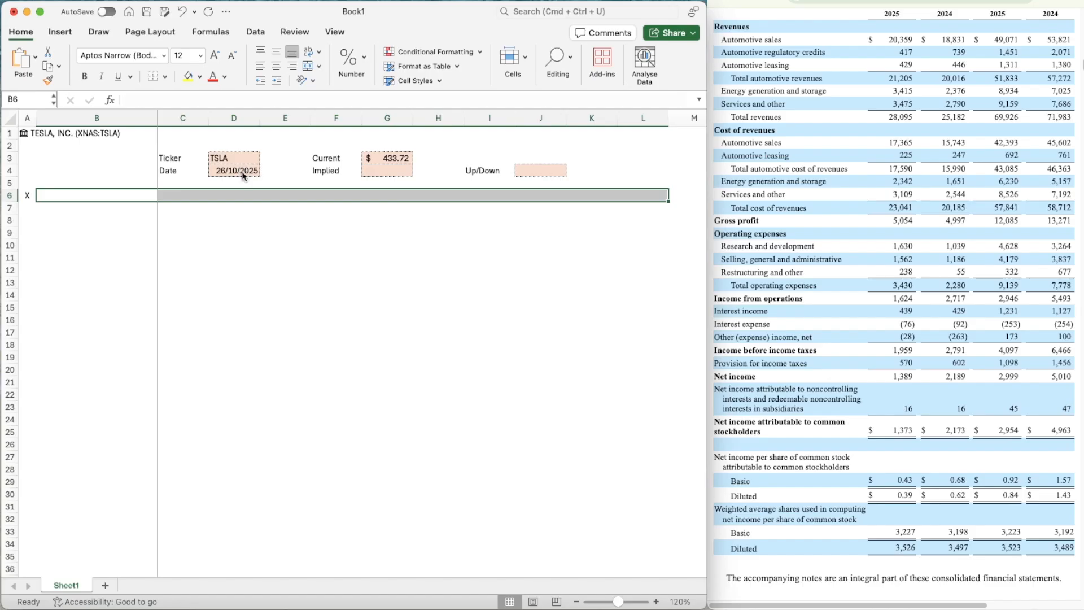
{"action": "key", "text": "super+1"}
{"action": "left_click", "coordinate": [690, 57]}
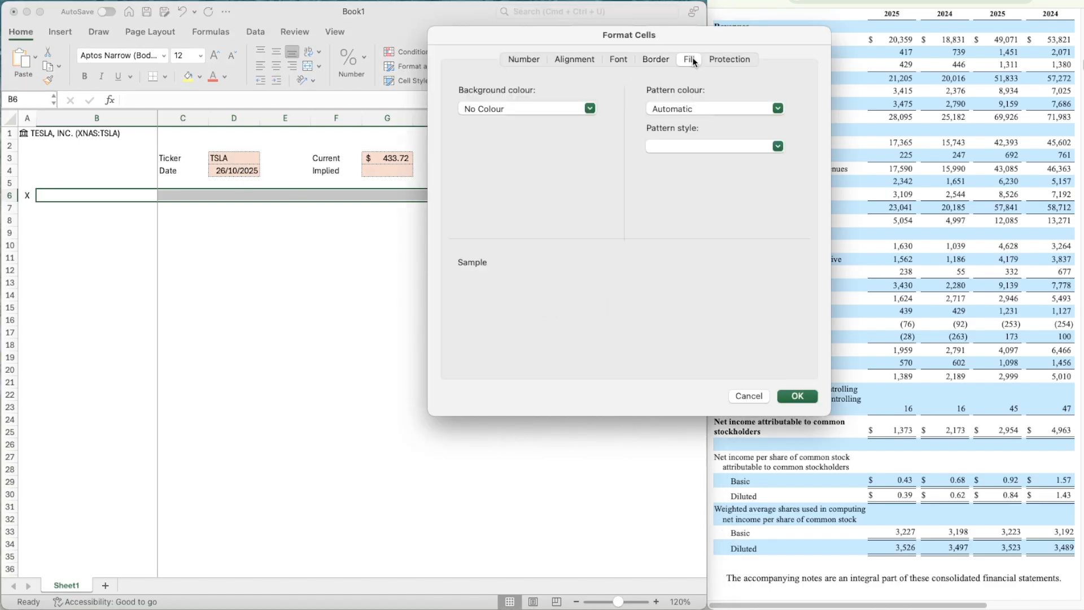
{"action": "left_click", "coordinate": [544, 107]}
{"action": "left_click", "coordinate": [529, 141]}
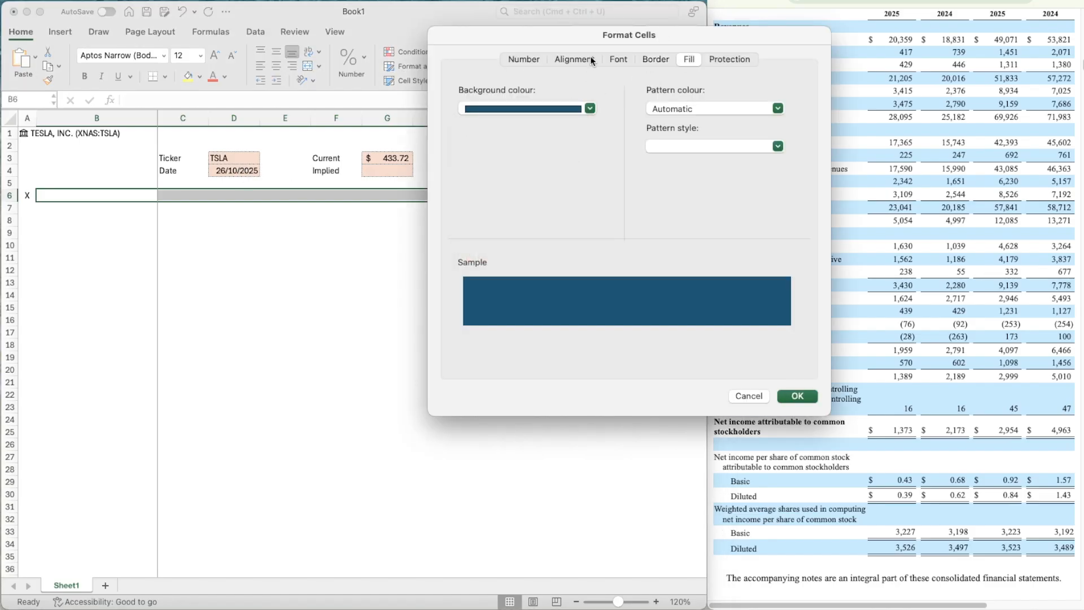
- Set the font colour of the header row B6:L6 to white
{"action": "left_click", "coordinate": [619, 58]}
{"action": "left_click", "coordinate": [700, 211]}
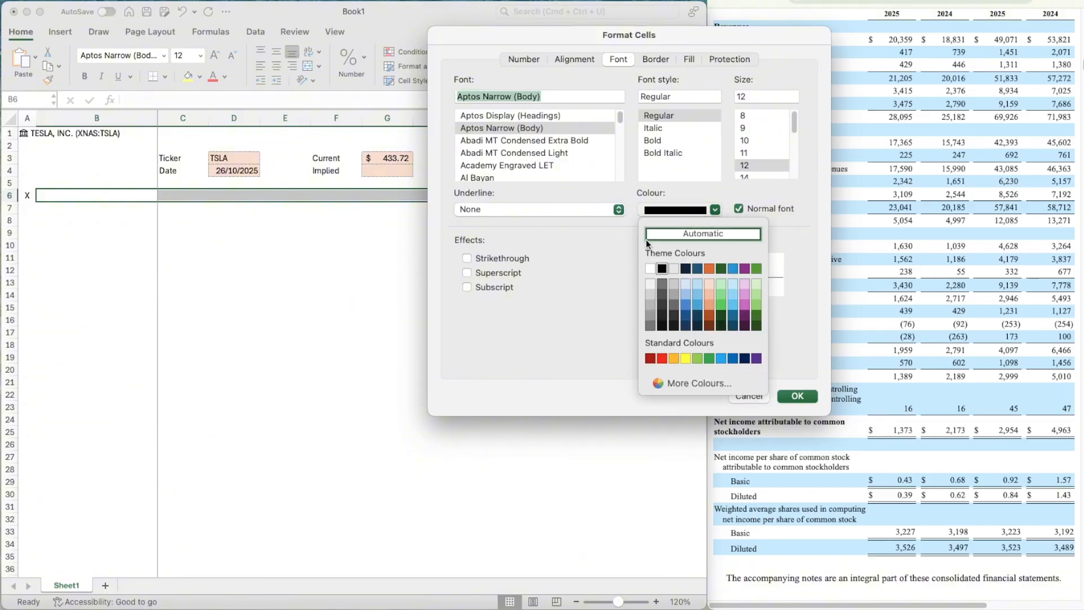
{"action": "left_click", "coordinate": [647, 266]}
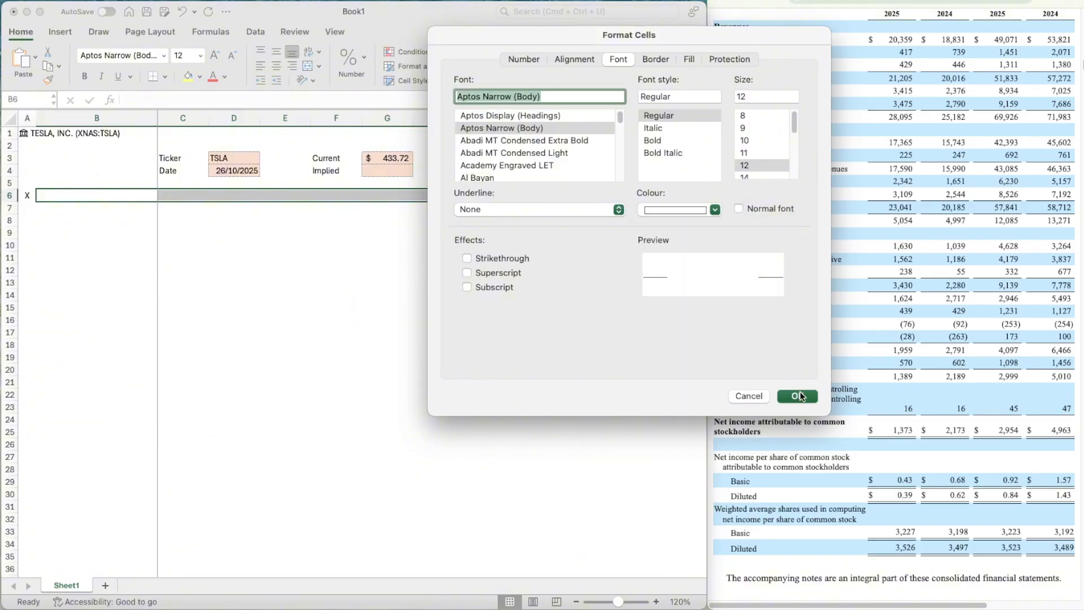
{"action": "left_click", "coordinate": [797, 397]}
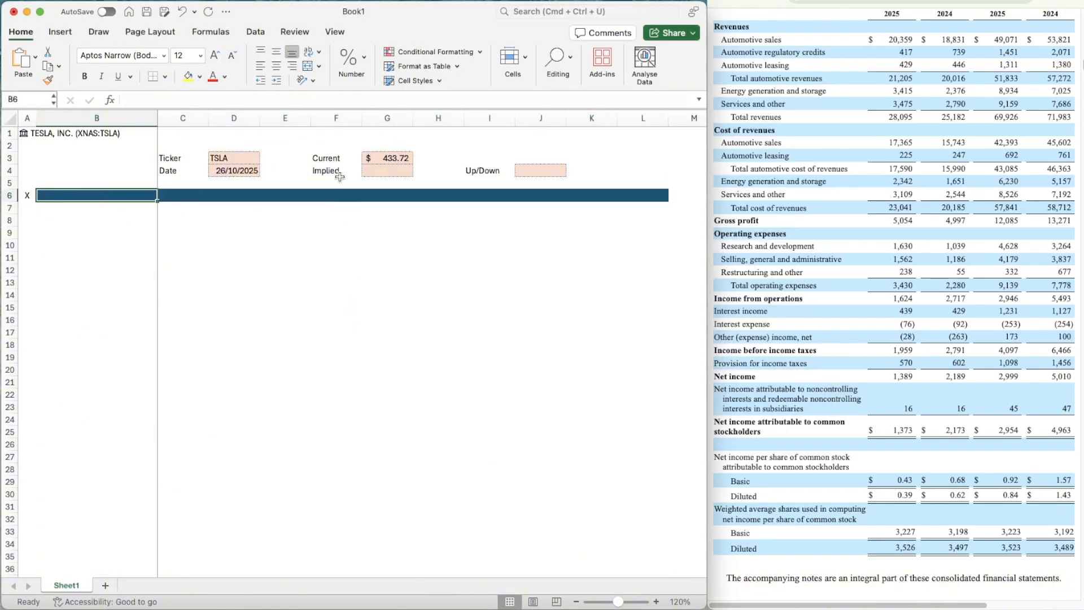
- Enter the section heading Assumptions in B6
{"action": "type", "text": "Assumptions"}
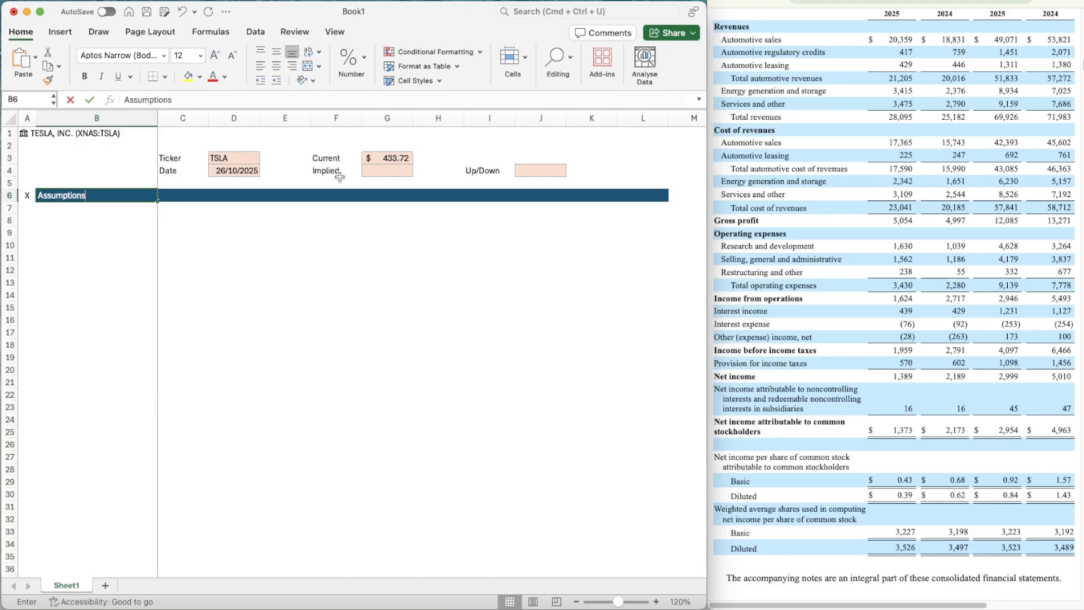
{"action": "key", "text": "Return"}
{"action": "key", "text": "Return"}
- Enter the heading Revenue Segment in B8 and make it bold
{"action": "type", "text": "R"}
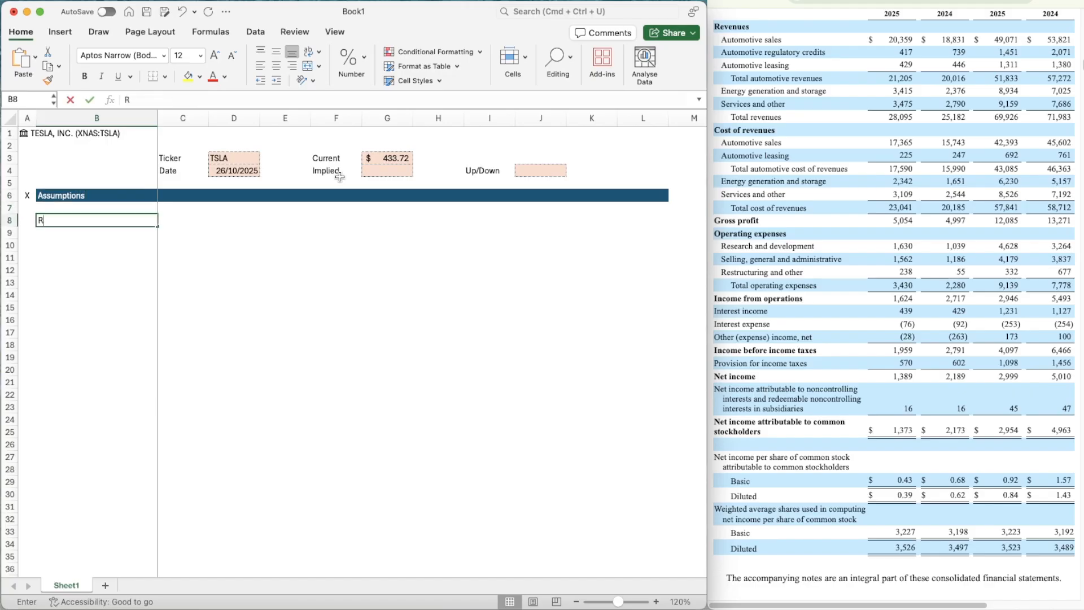
{"action": "type", "text": "evenue"}
{"action": "key", "text": "BackSpace"}
{"action": "key", "text": "BackSpace"}
{"action": "key", "text": "BackSpace"}
{"action": "key", "text": "BackSpace"}
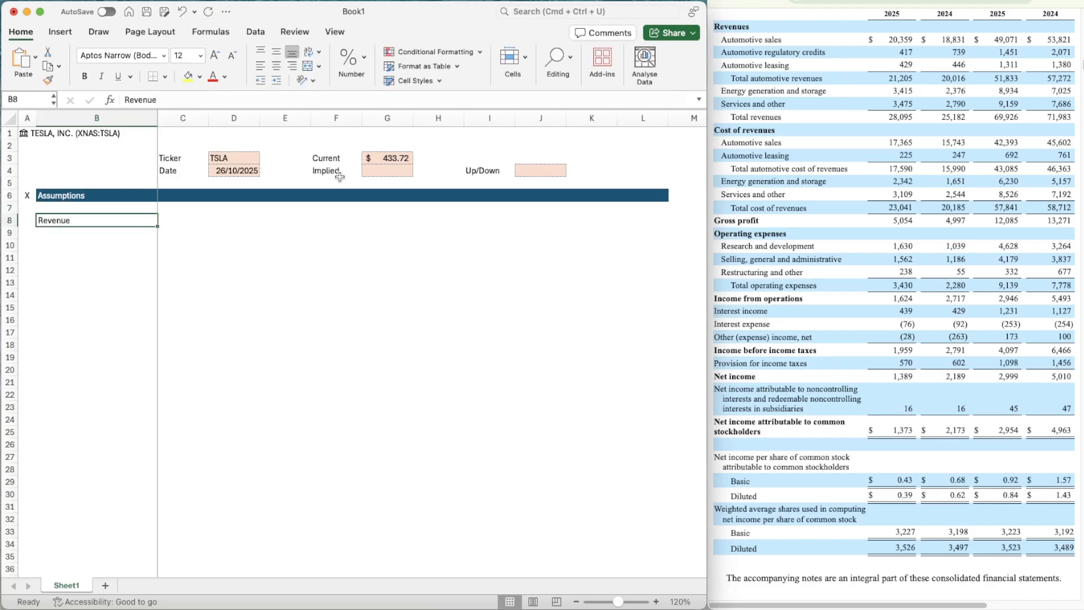
{"action": "type", "text": "nu"}
{"action": "key", "text": "BackSpace"}
{"action": "key", "text": "BackSpace"}
{"action": "type", "text": "en"}
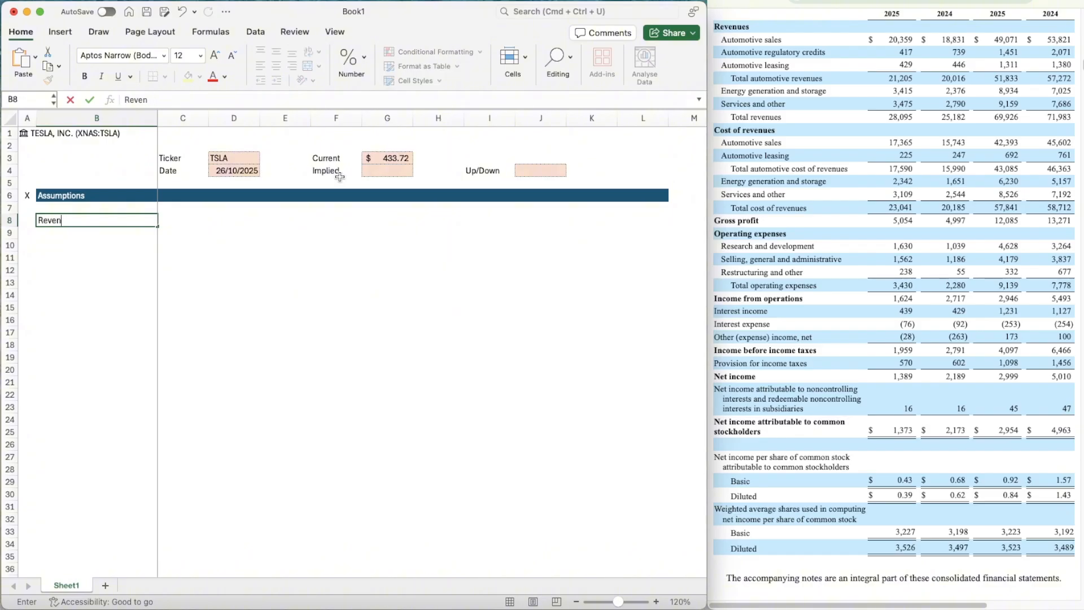
{"action": "type", "text": "ue Segment"}
{"action": "key", "text": "ctrl+Return"}
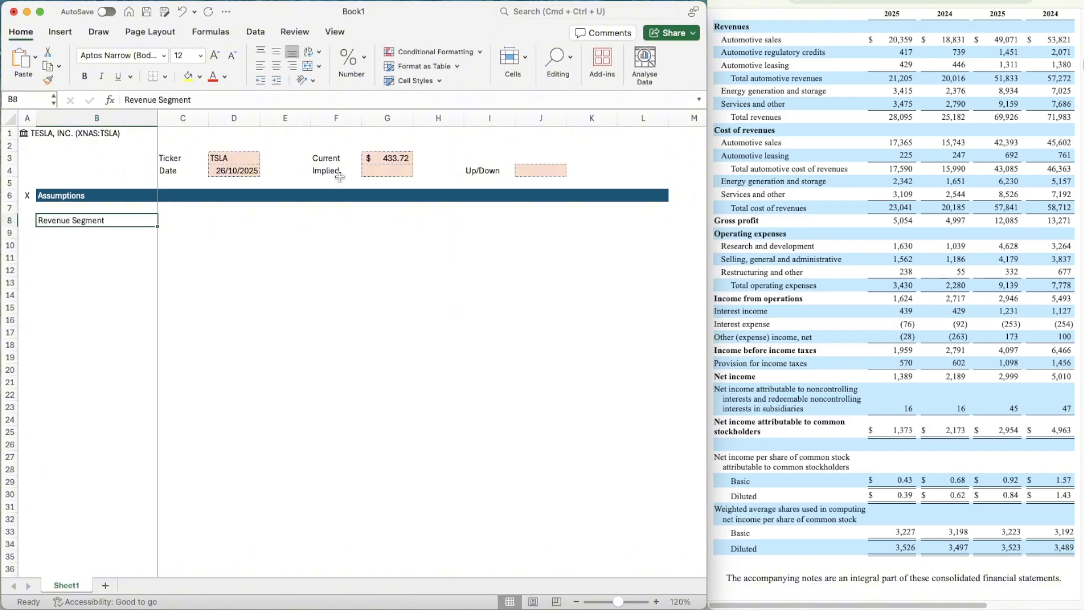
{"action": "key", "text": "super+b"}
- Enter the column heading Switches in C8 and make it bold
{"action": "key", "text": "Tab"}
{"action": "type", "text": "Switches"}
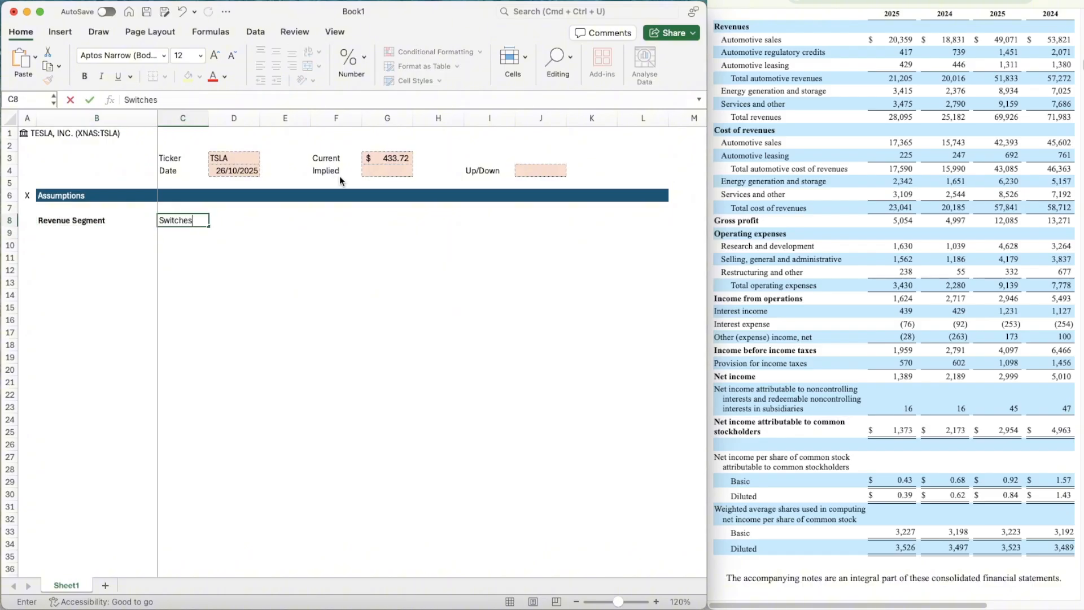
{"action": "key", "text": "ctrl+Return"}
{"action": "key", "text": "super+b"}
- Enter the scenario headings Bear in E8, Base in G8 and Bull in I8, and make them bold
{"action": "key", "text": "Tab"}
{"action": "key", "text": "Tab"}
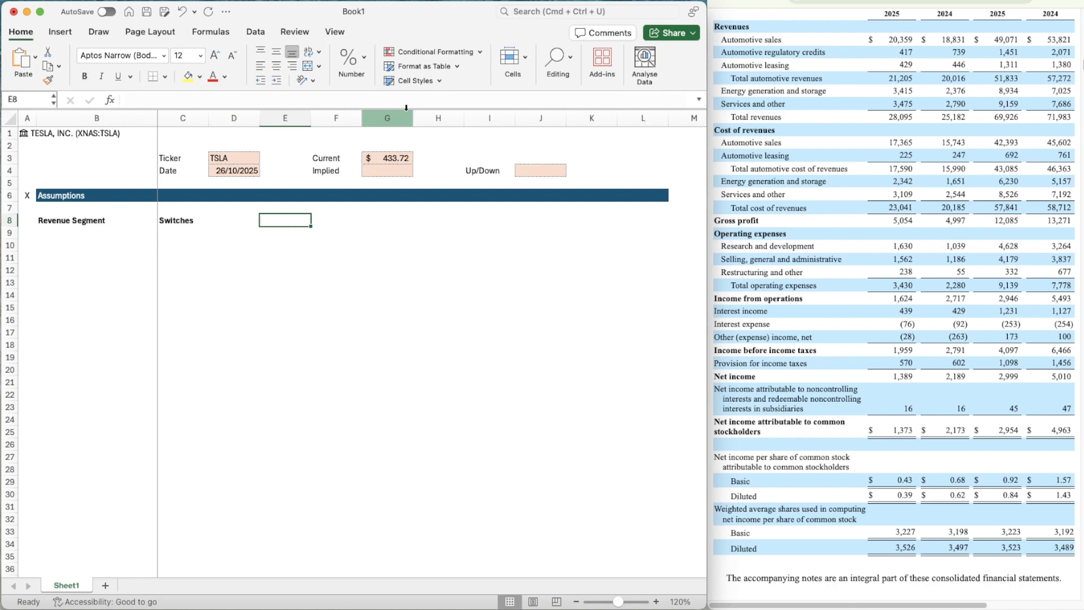
{"action": "type", "text": "Bear"}
{"action": "type", "text": "Base"}
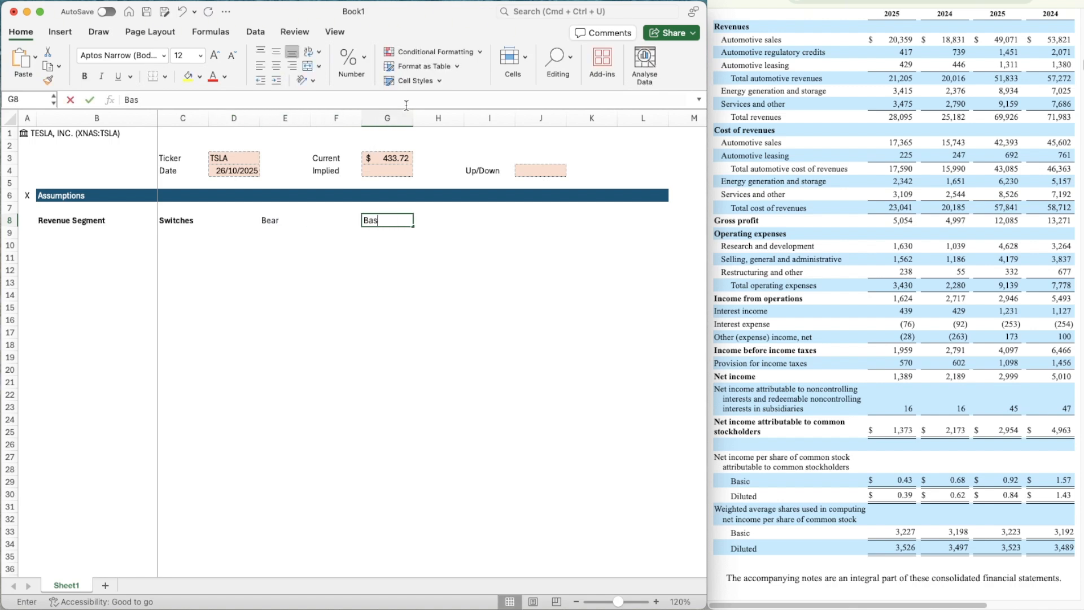
{"action": "key", "text": "Tab"}
{"action": "key", "text": "Tab"}
{"action": "type", "text": "Bull"}
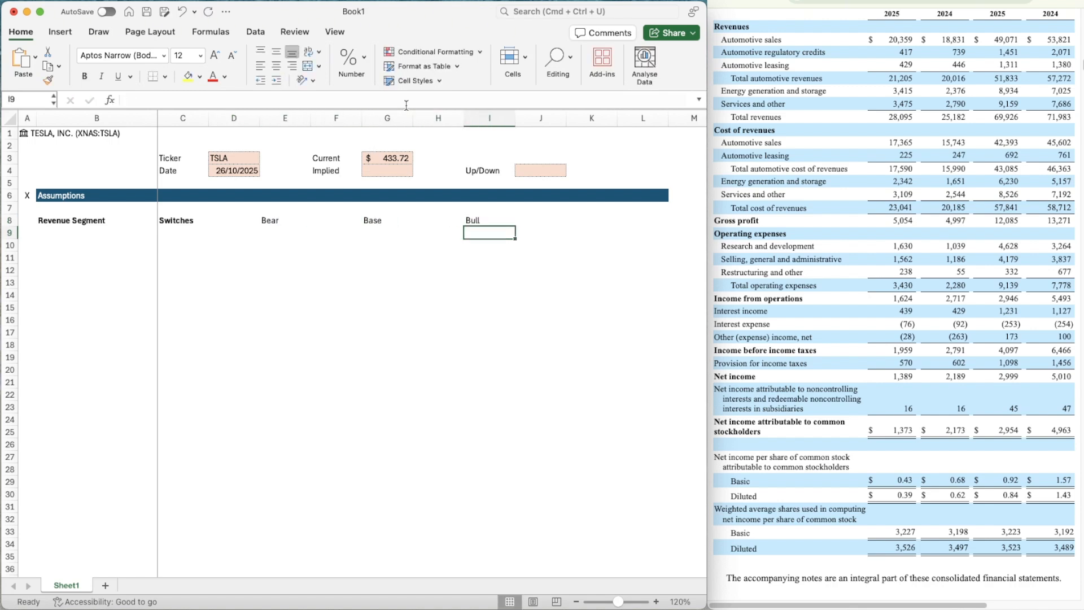
{"action": "key", "text": "shift+Left"}
{"action": "key", "text": "shift+Left"}
{"action": "key", "text": "shift+Left"}
{"action": "key", "text": "shift+Left"}
{"action": "key", "text": "super+b"}
- Copy the empty formatted input cell G4 into C10 under the Switches heading
{"action": "key", "text": "Down"}
{"action": "key", "text": "Down"}
{"action": "key", "text": "Left"}
{"action": "key", "text": "Left"}
{"action": "key", "text": "Left"}
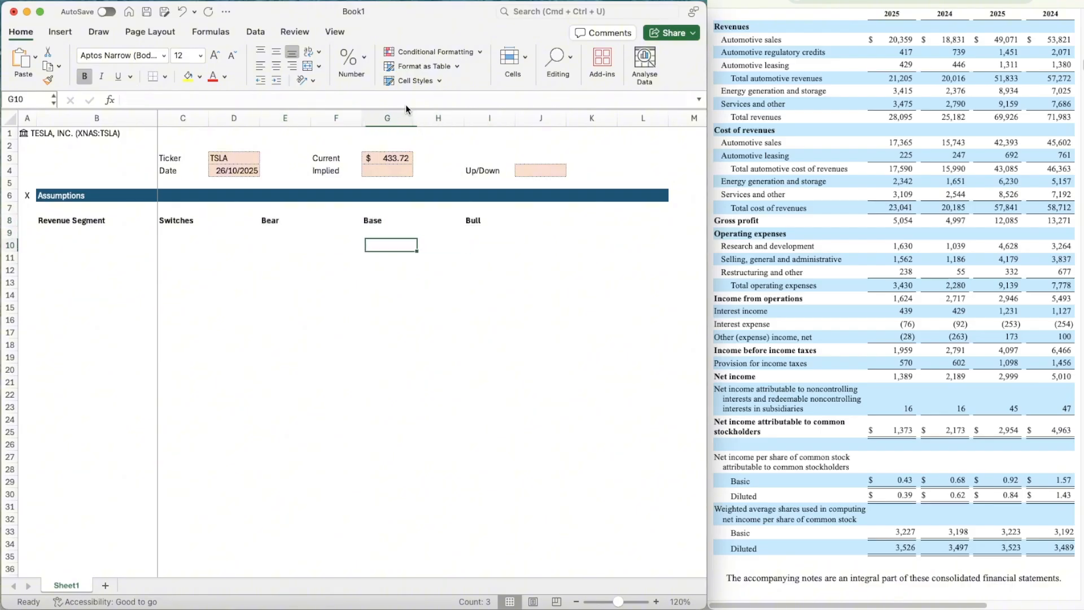
{"action": "key", "text": "Up"}
{"action": "key", "text": "Up"}
{"action": "key", "text": "Up"}
{"action": "key", "text": "Up"}
{"action": "key", "text": "Up"}
{"action": "key", "text": "Right"}
{"action": "key", "text": "Up"}
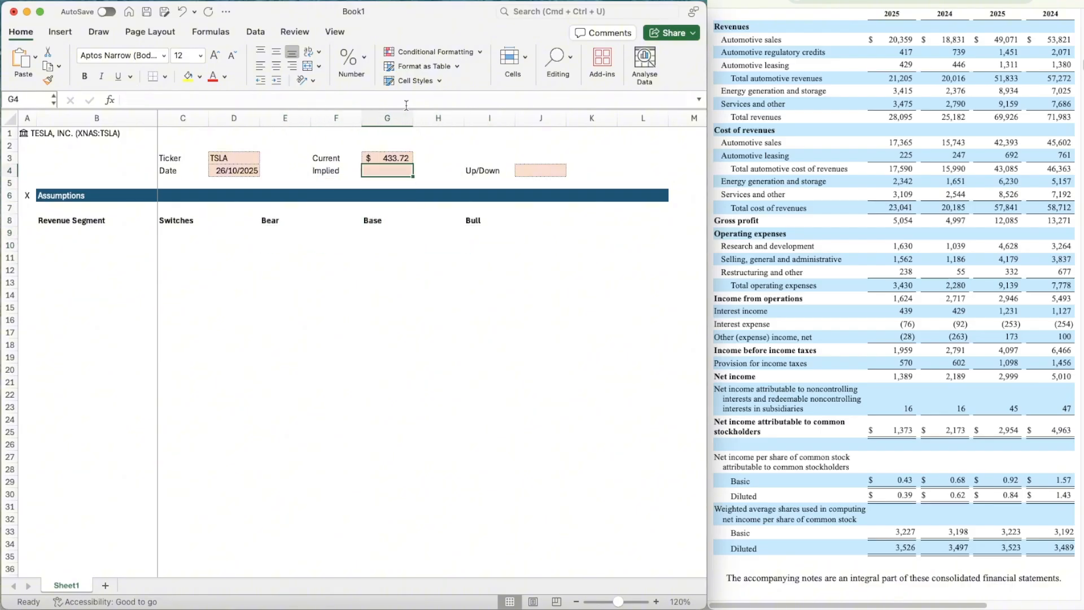
{"action": "key", "text": "super+c"}
{"action": "key", "text": "Down"}
{"action": "key", "text": "Down"}
{"action": "key", "text": "Down"}
{"action": "key", "text": "Left"}
{"action": "key", "text": "Left"}
{"action": "key", "text": "Left"}
{"action": "key", "text": "Down"}
{"action": "key", "text": "Down"}
{"action": "key", "text": "Left"}
{"action": "key", "text": "Down"}
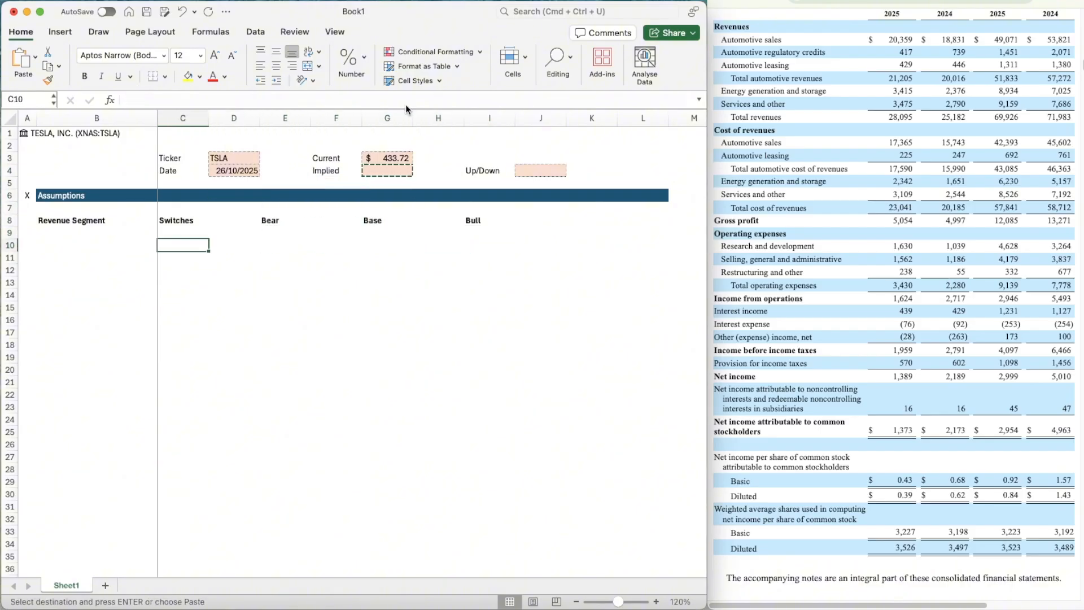
{"action": "key", "text": "super+v"}
- Paste the copied input cell into E10, G10 and I10 under the Bear, Base and Bull headings
{"action": "key", "text": "Right"}
{"action": "key", "text": "Right"}
{"action": "key", "text": "super+v"}
{"action": "key", "text": "Right"}
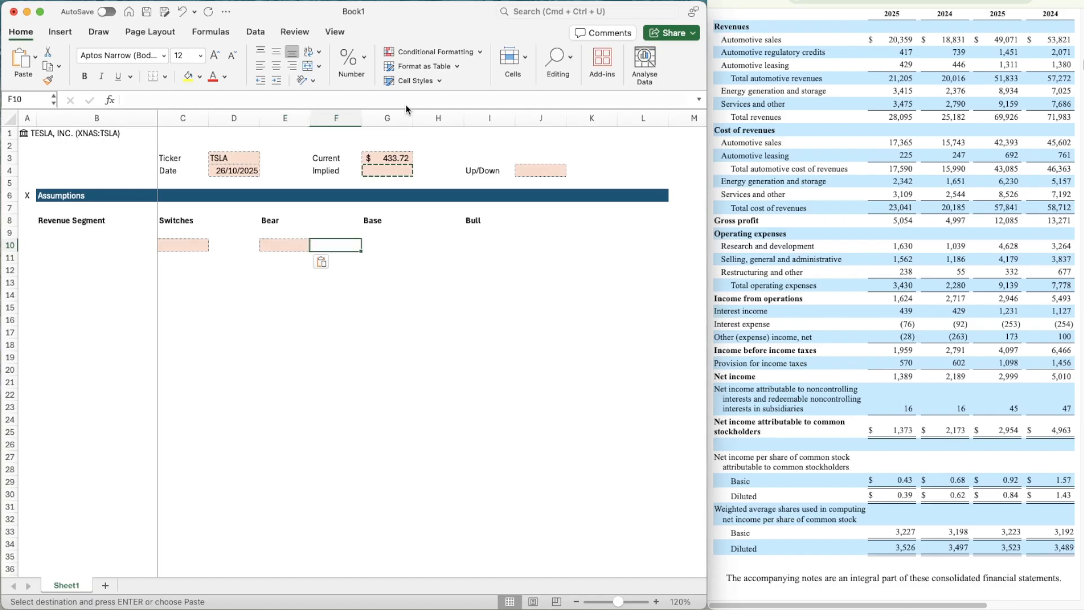
{"action": "key", "text": "Right"}
{"action": "key", "text": "super+v"}
{"action": "key", "text": "Right"}
{"action": "key", "text": "Right"}
{"action": "key", "text": "super+v"}
- Enter the segment label Automotive Sales in B10 and make it bold
{"action": "key", "text": "Left"}
{"action": "key", "text": "Left"}
{"action": "key", "text": "Left"}
{"action": "key", "text": "Left"}
{"action": "key", "text": "Left"}
{"action": "key", "text": "Left"}
{"action": "key", "text": "Left"}
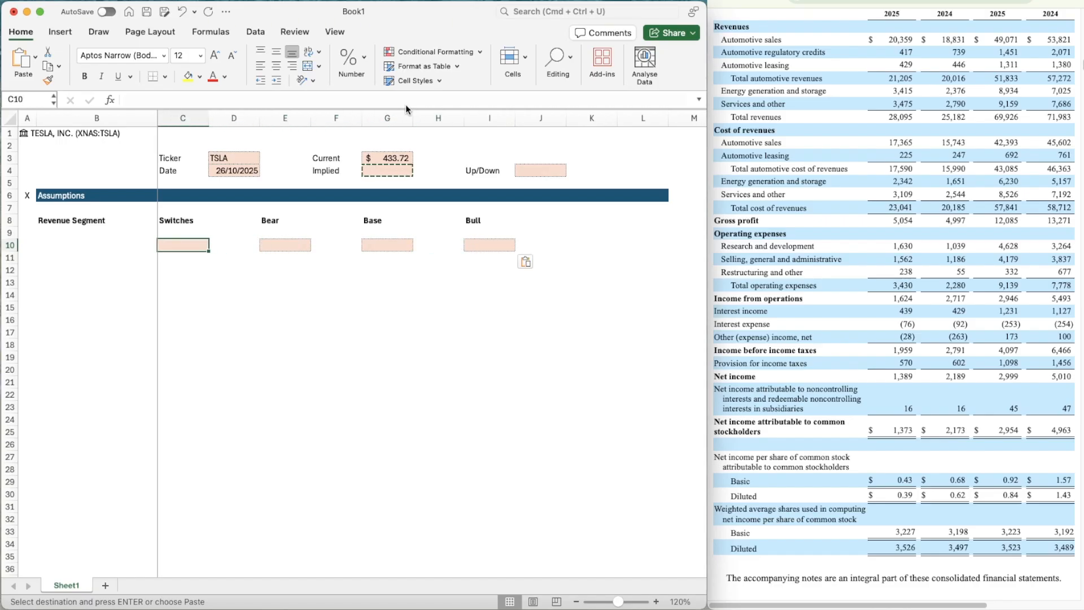
{"action": "scroll", "coordinate": [959, 80], "scroll_direction": "up", "scroll_amount": 1}
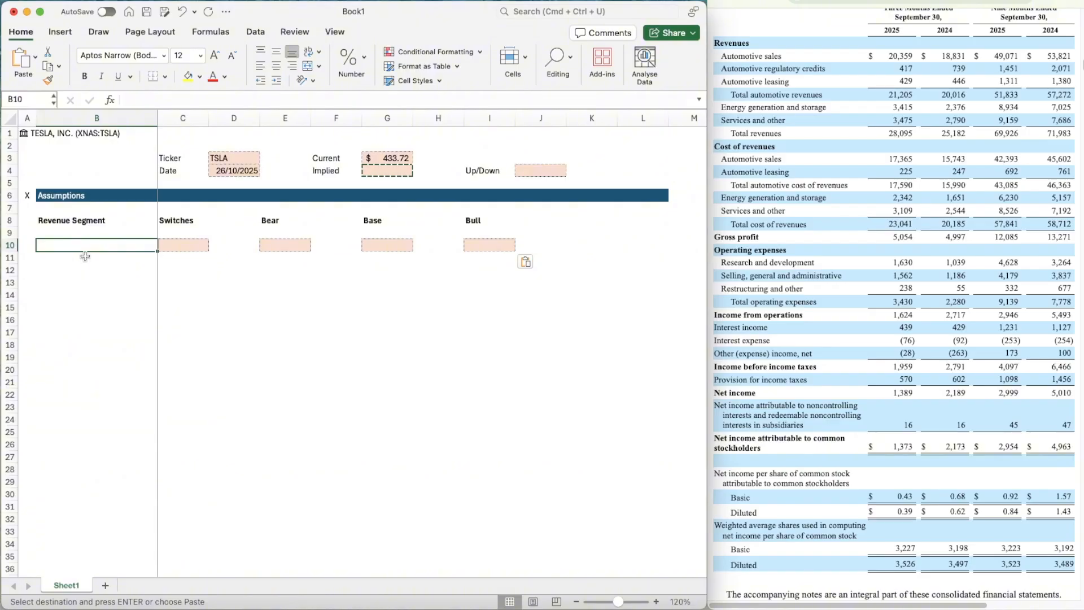
{"action": "type", "text": "Autom"}
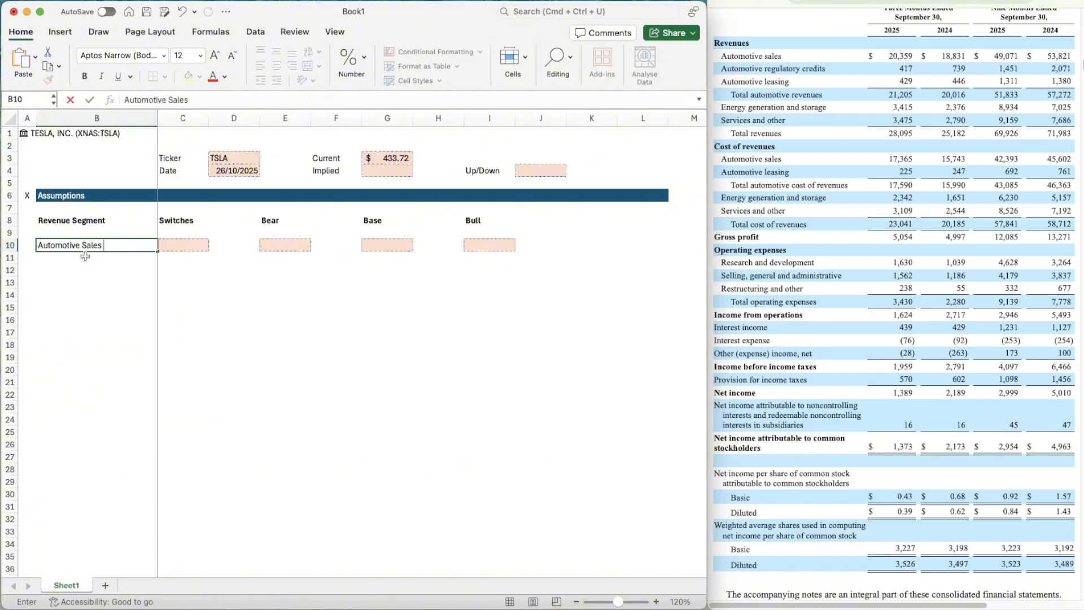
{"action": "type", "text": "otive Sales"}
{"action": "key", "text": "ctrl+Return"}
{"action": "key", "text": "super+b"}
- Set the Automotive Sales switch in C10 to 2
{"action": "key", "text": "Tab"}
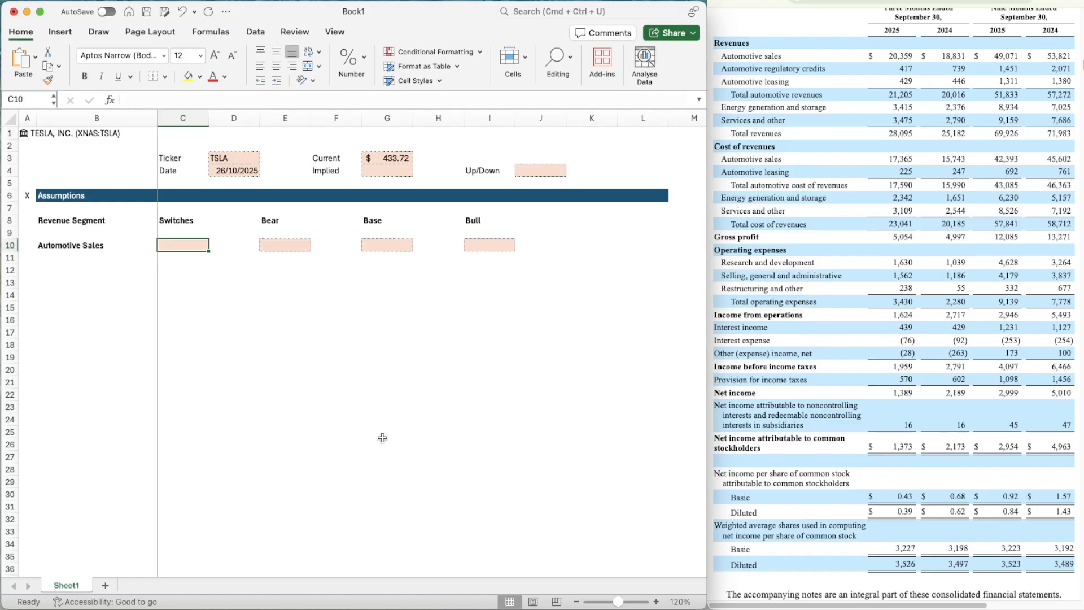
{"action": "type", "text": "2"}
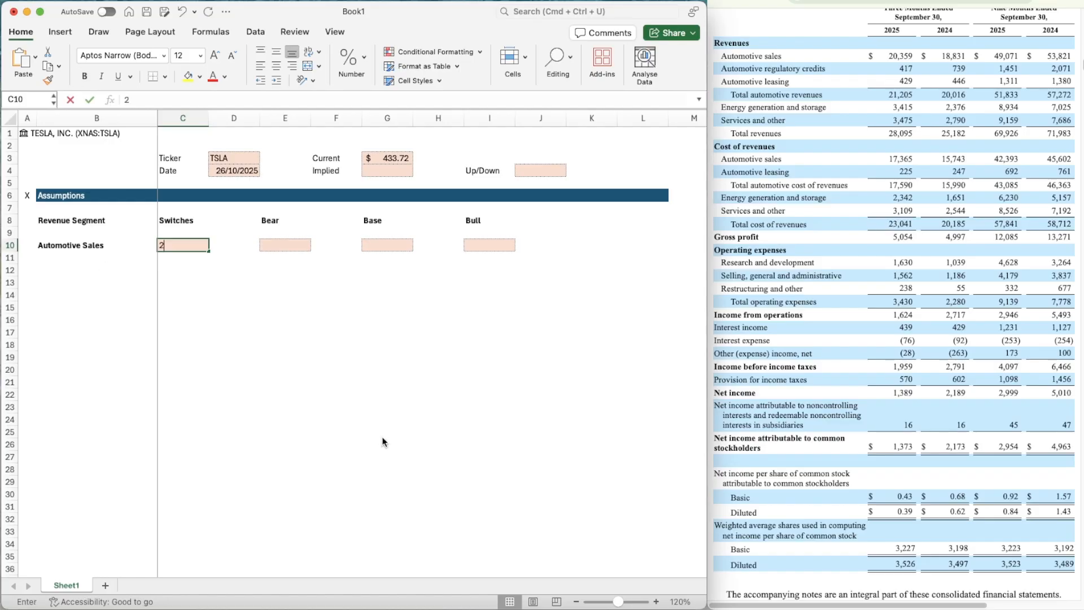
{"action": "key", "text": "Tab"}
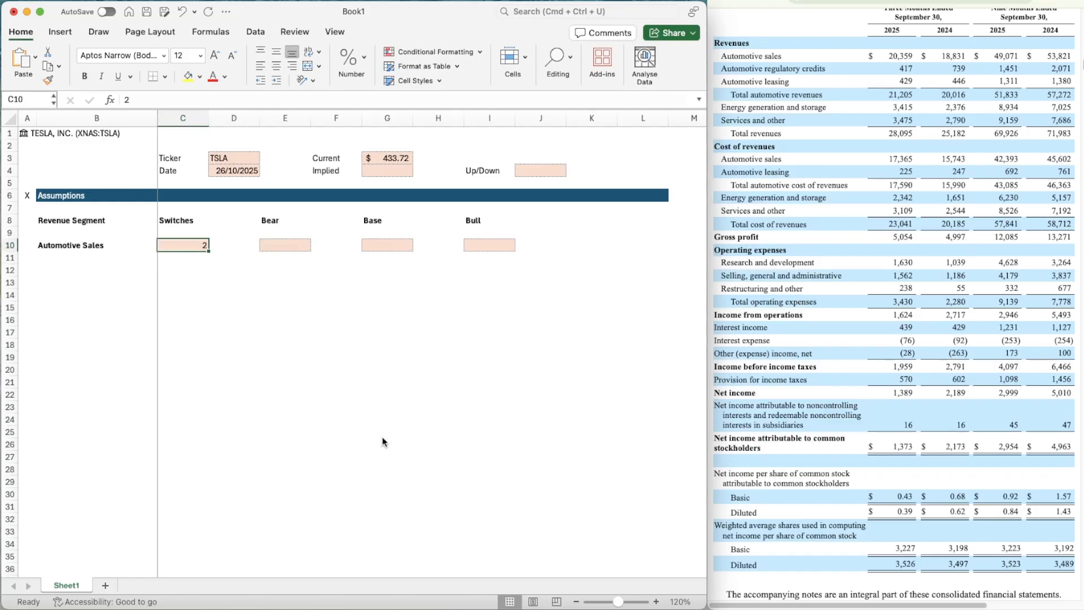
{"action": "key", "text": "Return"}
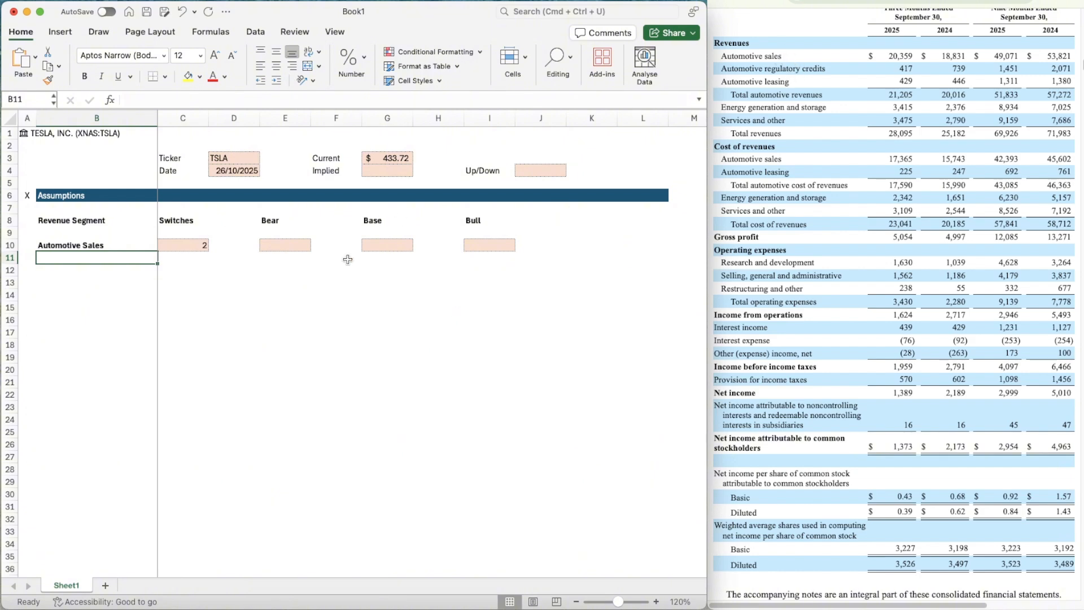
- Enter the segment label Automotive Regulatory Credits in B11 and make it bold
{"action": "type", "text": "Automotive Regula"}
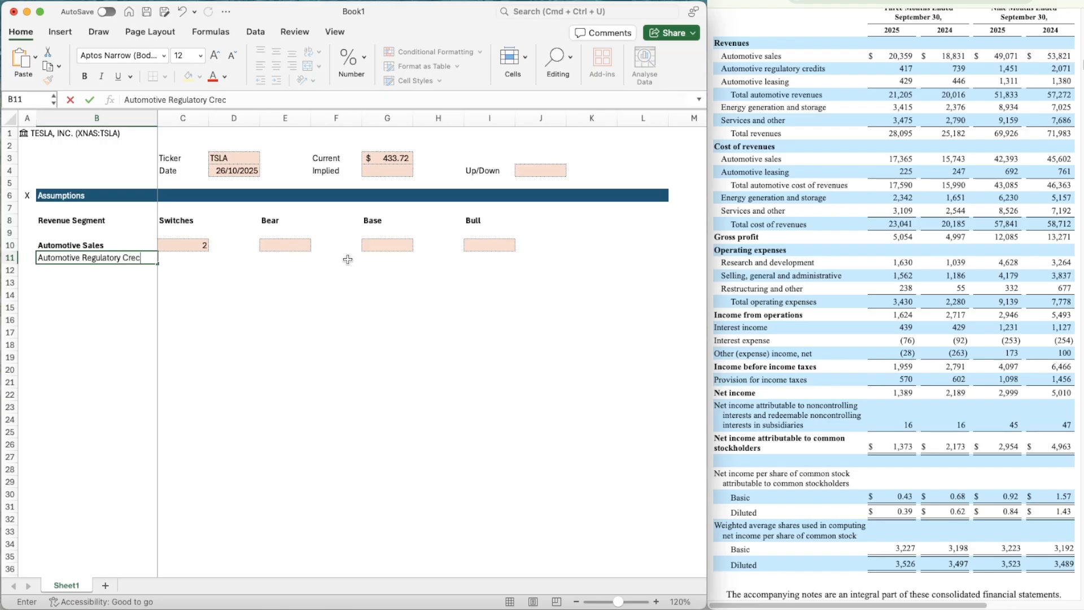
{"action": "type", "text": "tory Credits"}
{"action": "key", "text": "ctrl+Return"}
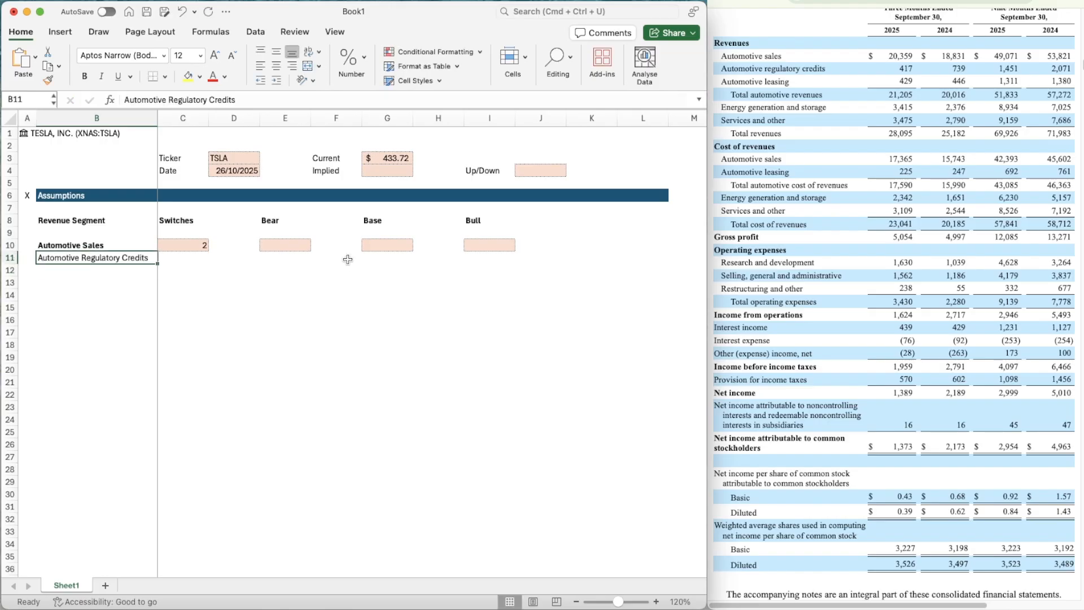
{"action": "key", "text": "super+b"}
{"action": "key", "text": "Return"}
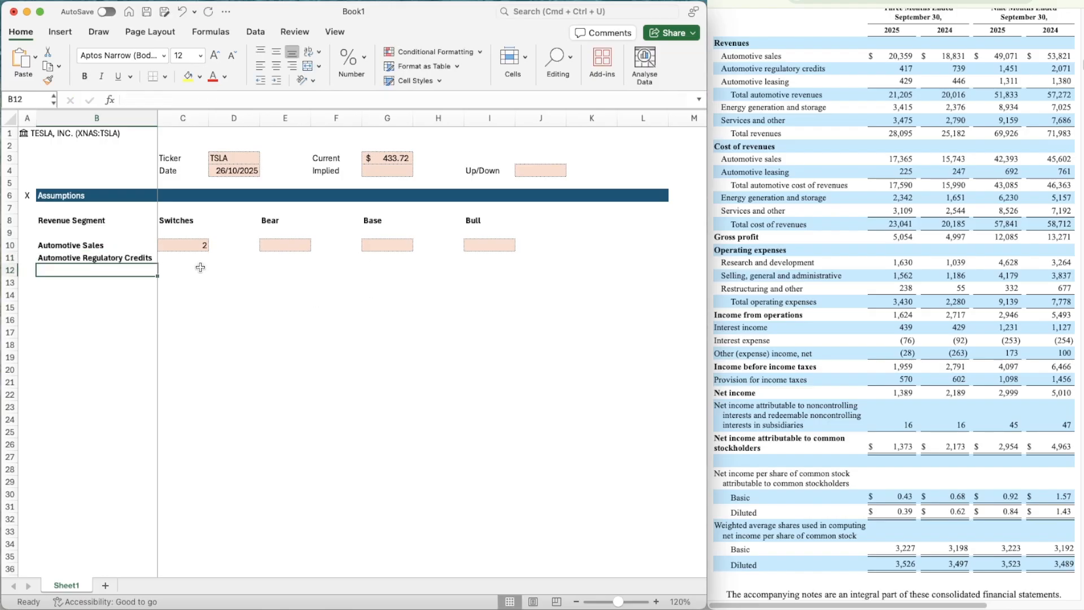
- Enter the segment label Automotive Leasing in B12
{"action": "type", "text": "Automotive"}
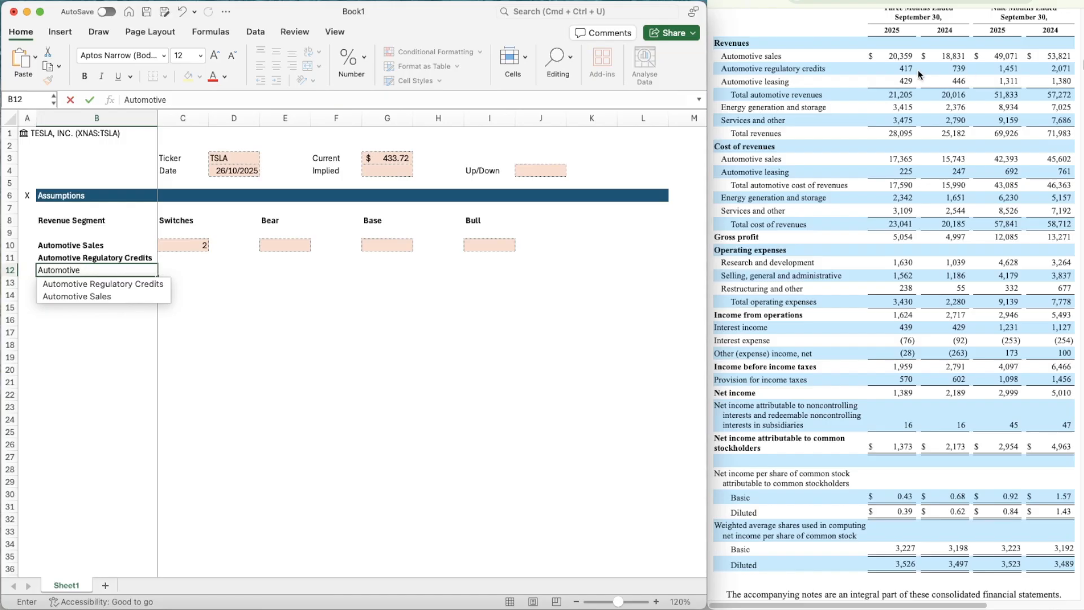
{"action": "scroll", "coordinate": [909, 80], "scroll_direction": "up", "scroll_amount": 2}
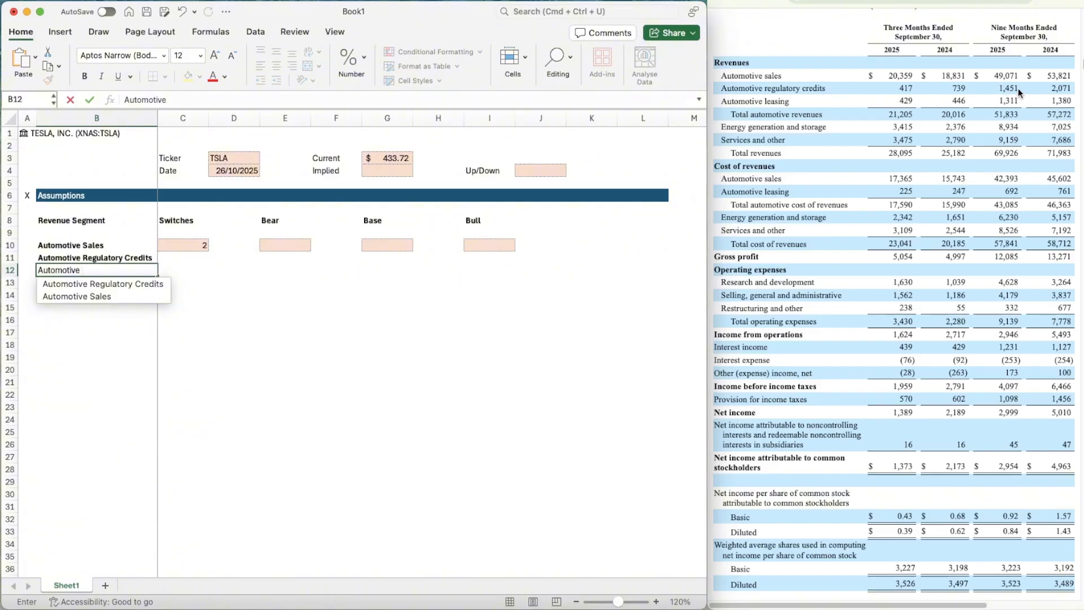
{"action": "key", "text": "Down"}
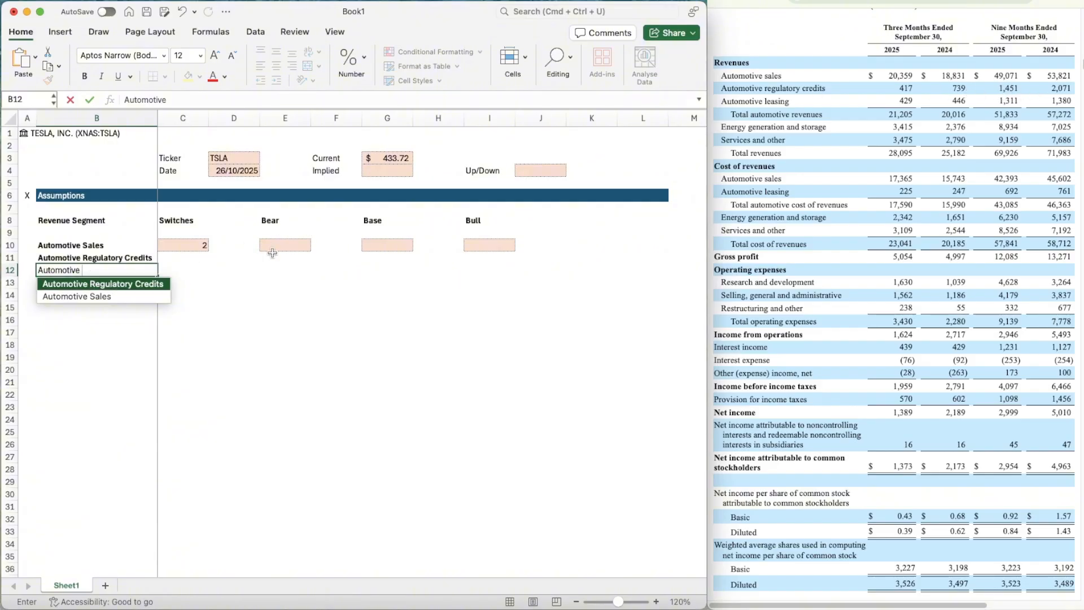
{"action": "type", "text": "Leasing"}
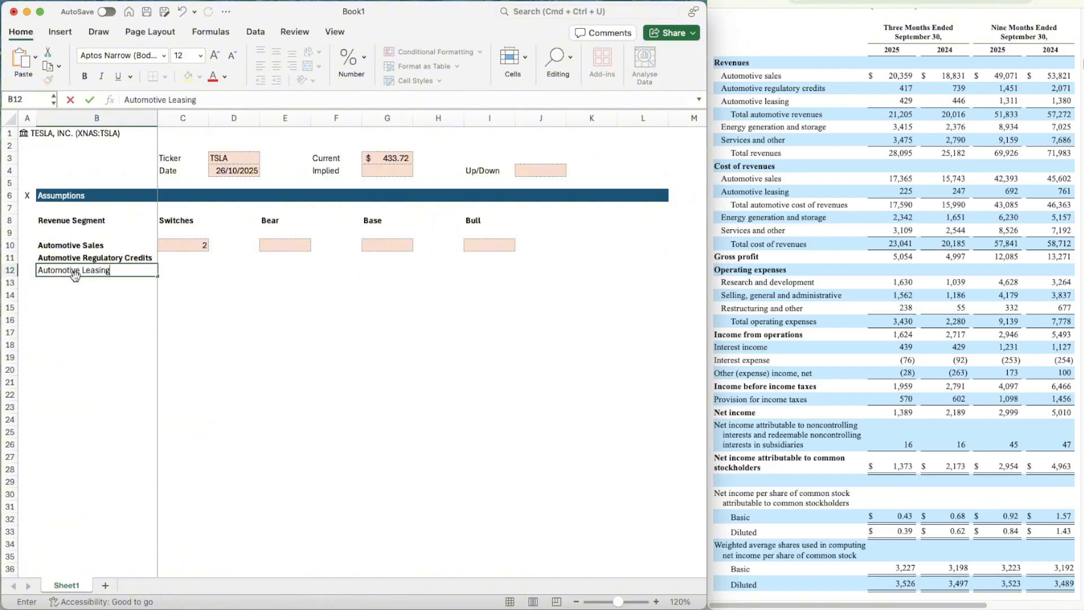
{"action": "key", "text": "Return"}
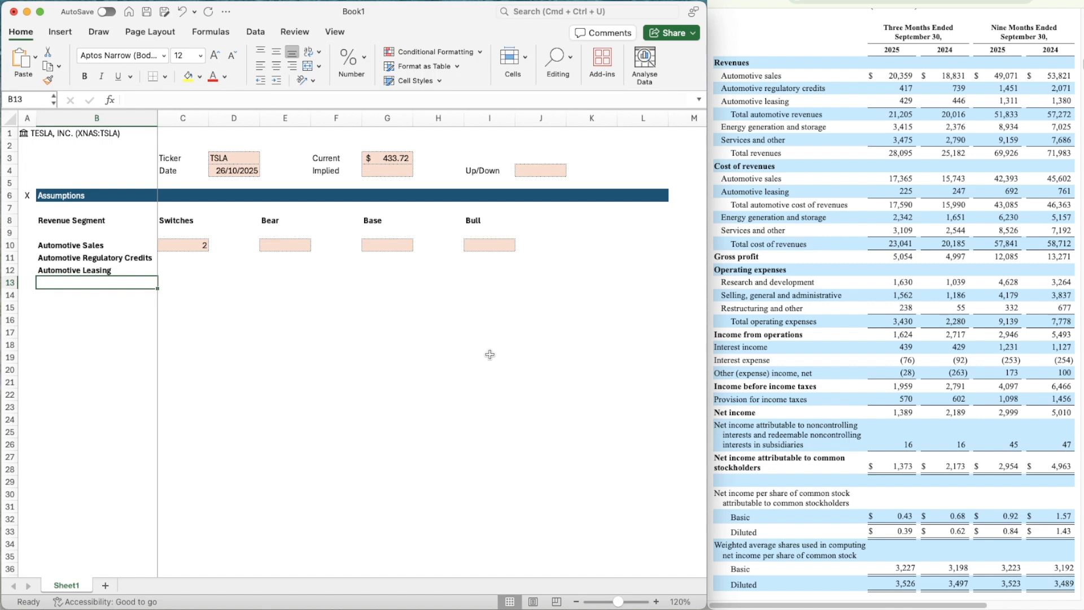
- Enter the segment labels Energy Generation & Storage in B13 and Services & Other in B14
{"action": "type", "text": "Energy Generation & St"}
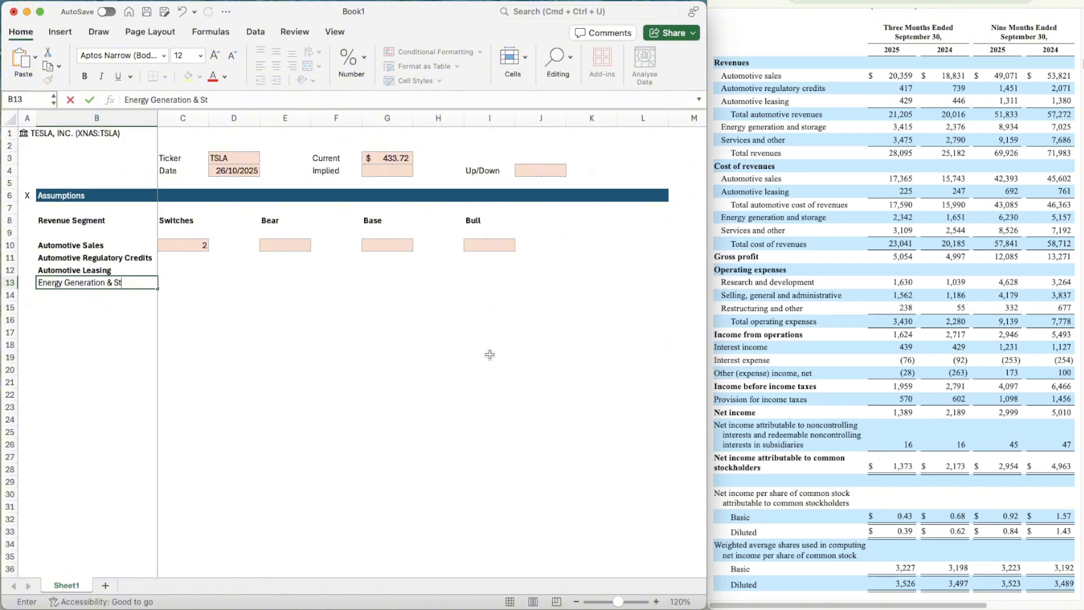
{"action": "key", "text": "Return"}
{"action": "key", "text": "Return"}
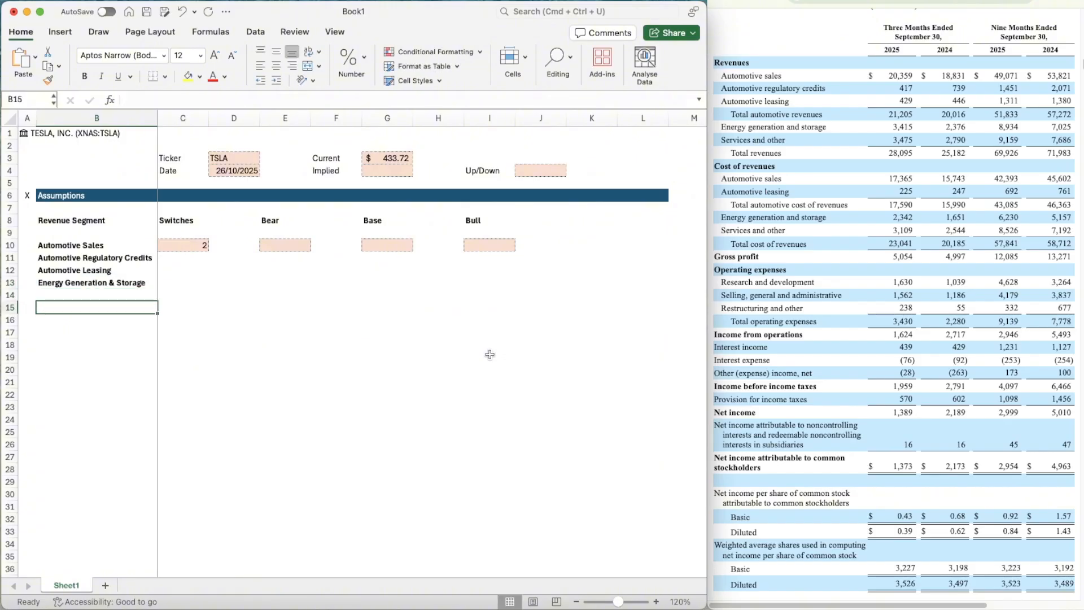
{"action": "key", "text": "Up"}
{"action": "type", "text": "S"}
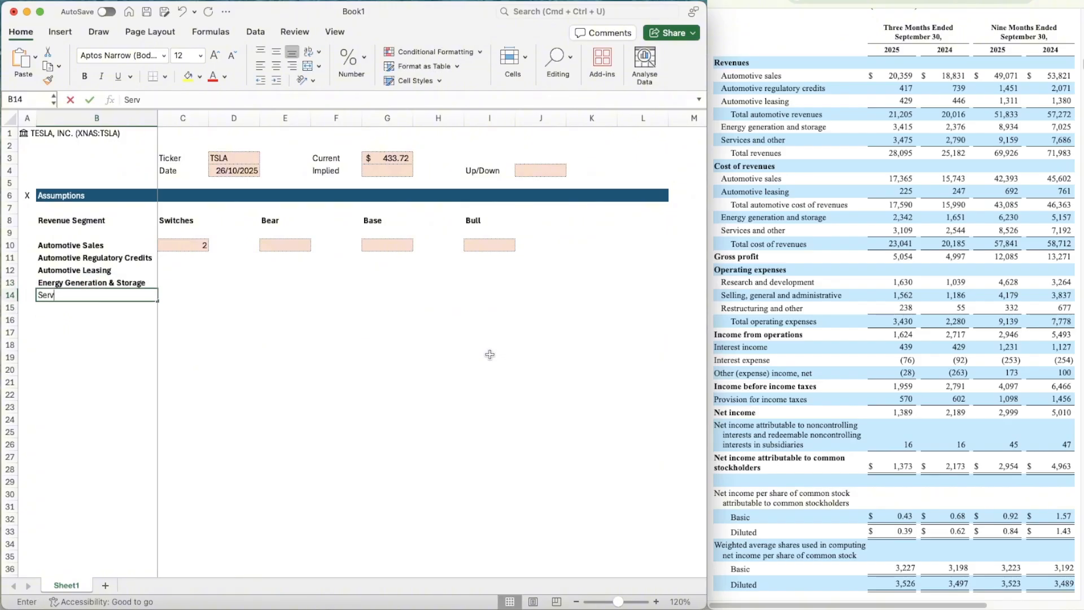
{"action": "type", "text": "ervices & Ot"}
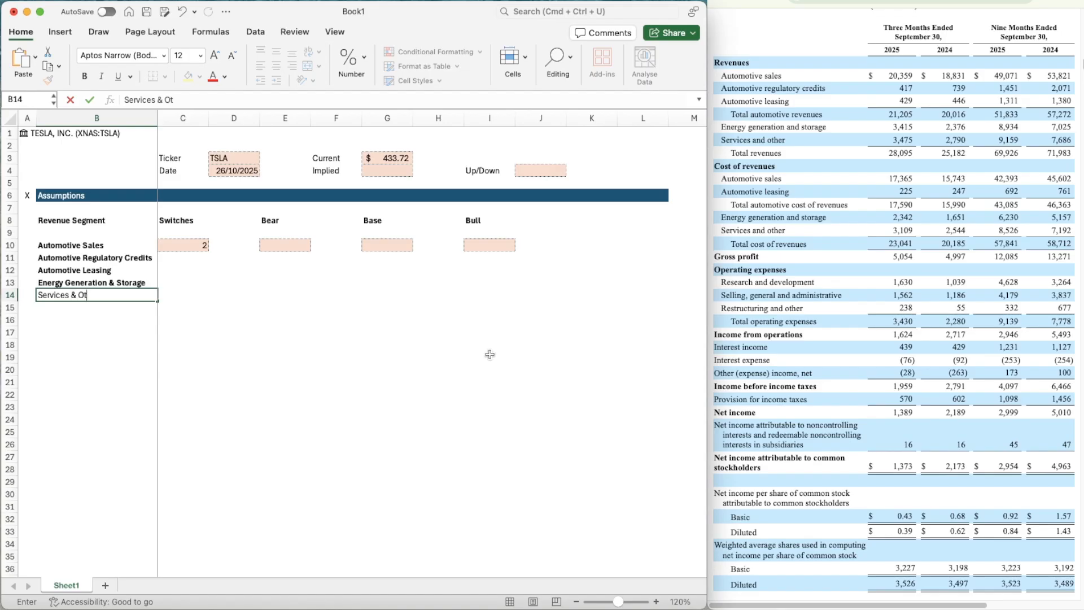
{"action": "type", "text": "her"}
{"action": "key", "text": "Return"}
- Copy the switch cell C10 with its value and formatting down through C14
{"action": "key", "text": "Up"}
{"action": "key", "text": "Up"}
{"action": "key", "text": "Up"}
{"action": "key", "text": "Up"}
{"action": "key", "text": "Right"}
{"action": "key", "text": "Right"}
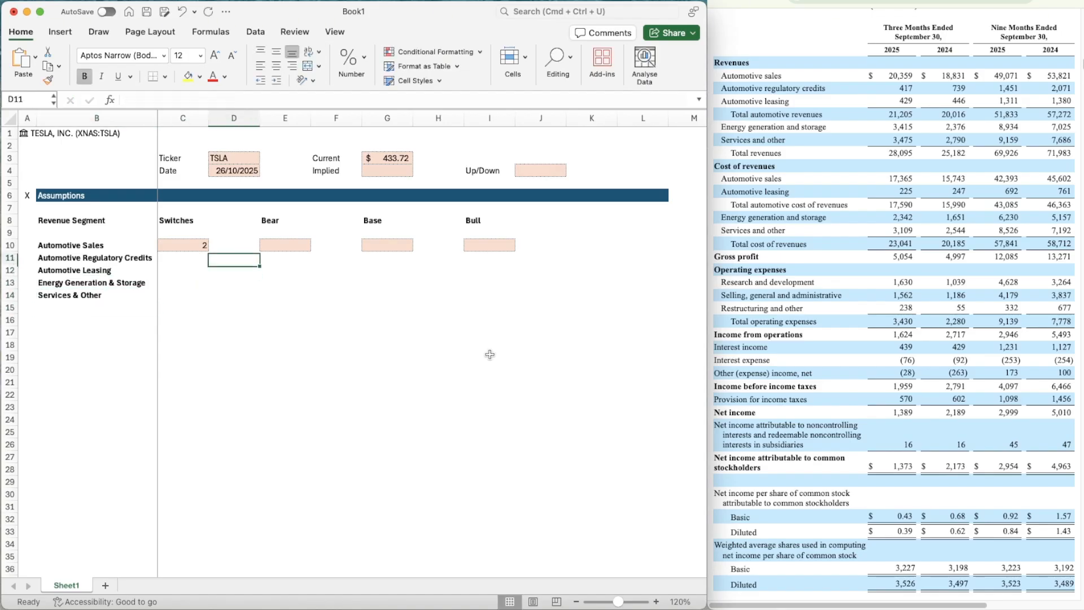
{"action": "key", "text": "Left"}
{"action": "key", "text": "Up"}
{"action": "key", "text": "super+c"}
{"action": "key", "text": "shift+Down"}
{"action": "key", "text": "shift+Down"}
{"action": "key", "text": "shift+Down"}
{"action": "key", "text": "shift+Down"}
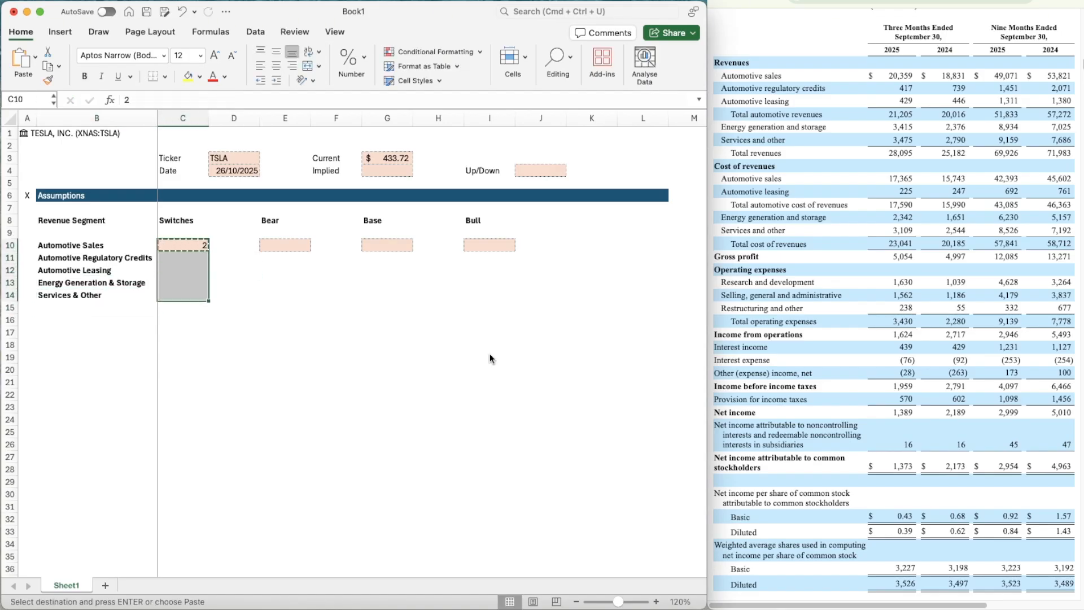
{"action": "key", "text": "super+v"}
- Copy the Bear input cell E10 down through E14
{"action": "key", "text": "Right"}
{"action": "key", "text": "Right"}
{"action": "key", "text": "super+c"}
{"action": "key", "text": "shift+Down"}
{"action": "key", "text": "shift+Down"}
{"action": "key", "text": "shift+Down"}
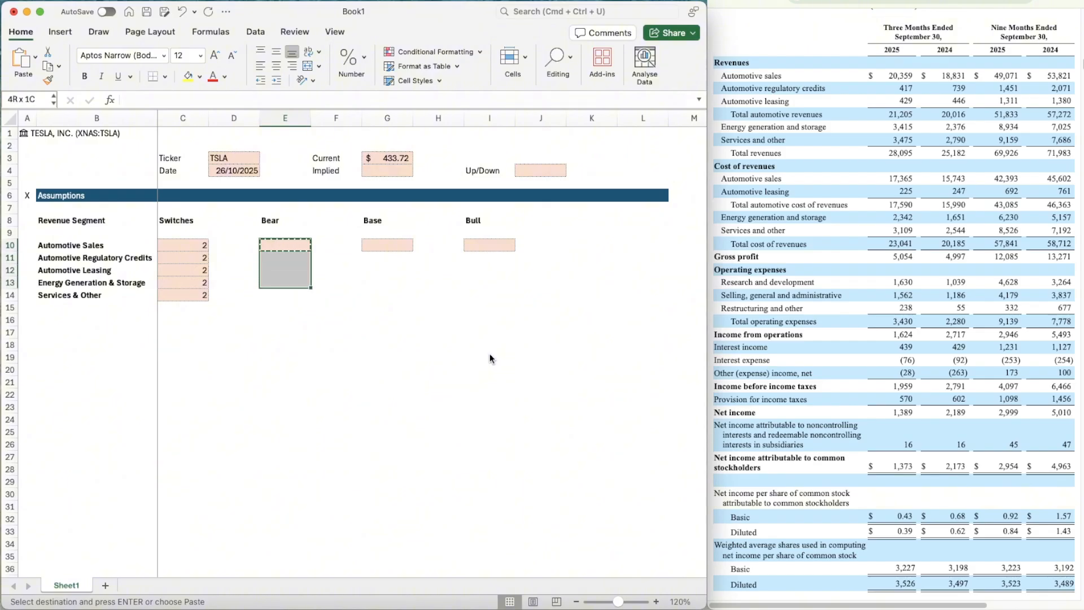
{"action": "key", "text": "shift+Down"}
{"action": "key", "text": "super+v"}
- Copy the Base input cell G10 down through G14
{"action": "key", "text": "Right"}
{"action": "key", "text": "Right"}
{"action": "key", "text": "super+c"}
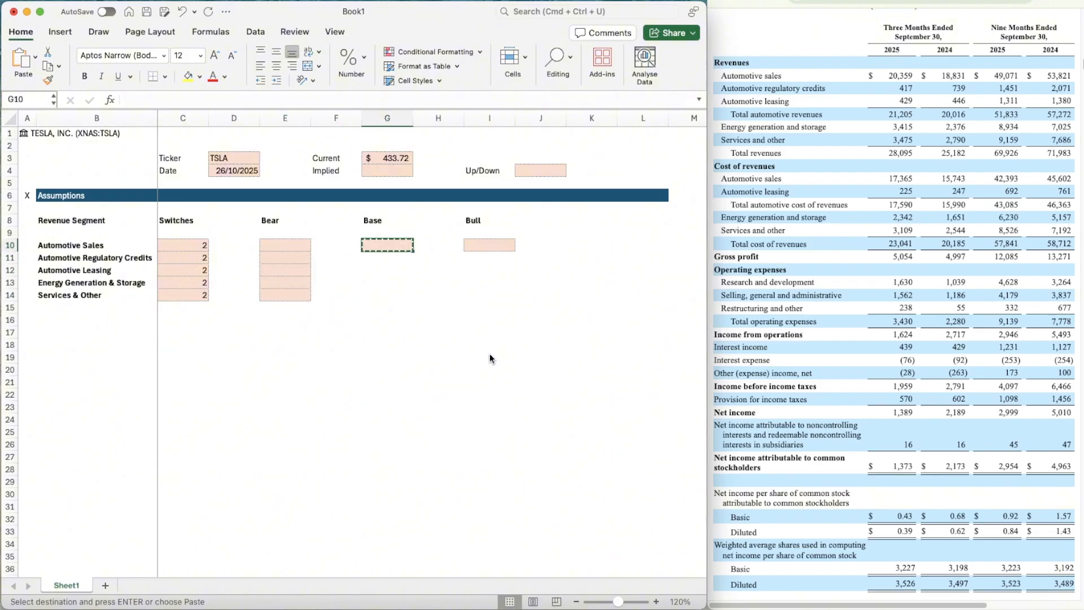
{"action": "key", "text": "shift+Down"}
{"action": "key", "text": "shift+Down"}
{"action": "key", "text": "shift+Down"}
{"action": "key", "text": "shift+Down"}
{"action": "key", "text": "super+v"}
- Copy the Bull input cell I10 down through I14
{"action": "key", "text": "Right"}
{"action": "key", "text": "Right"}
{"action": "key", "text": "super+c"}
{"action": "key", "text": "shift+Down"}
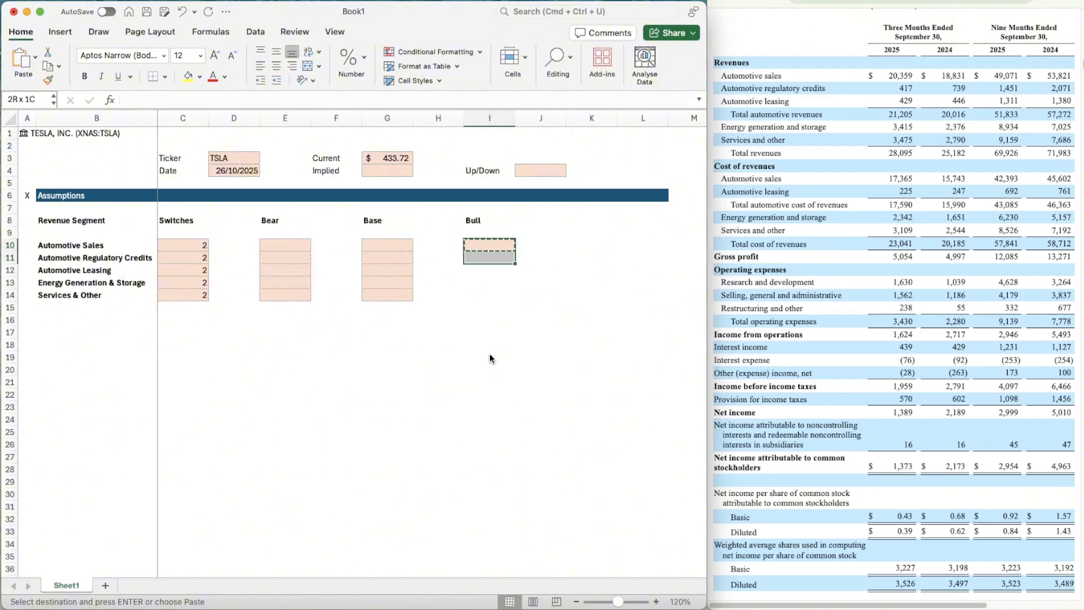
{"action": "key", "text": "shift+Down"}
{"action": "key", "text": "shift+Down"}
{"action": "key", "text": "shift+Down"}
{"action": "key", "text": "super+v"}
{"action": "key", "text": "Left"}
{"action": "key", "text": "Left"}
{"action": "key", "text": "Left"}
{"action": "key", "text": "Left"}
{"action": "key", "text": "Left"}
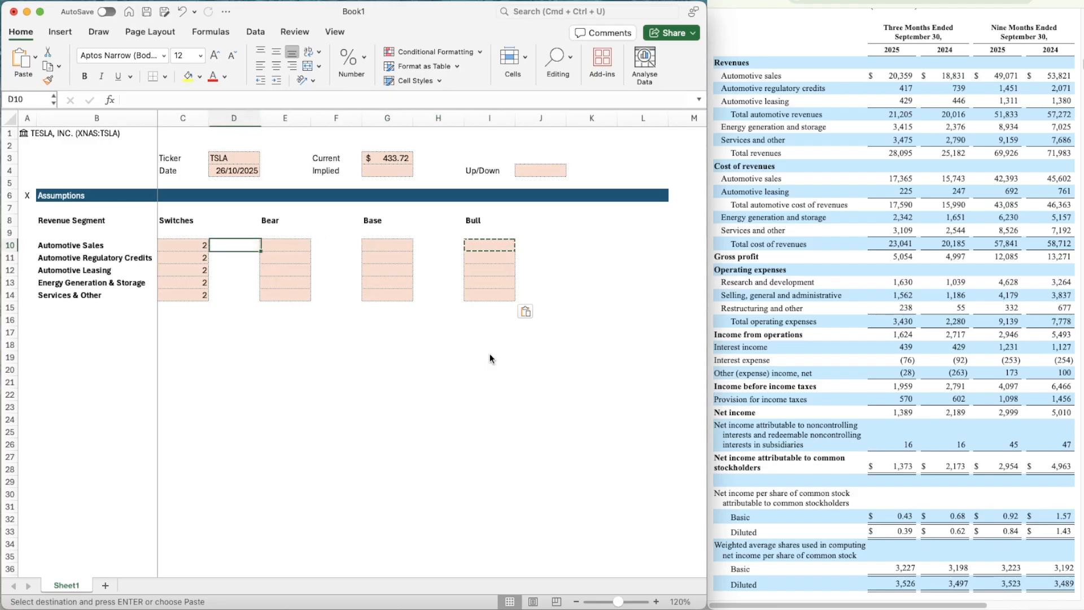
{"action": "key", "text": "Escape"}
{"action": "left_click", "coordinate": [211, 277]}
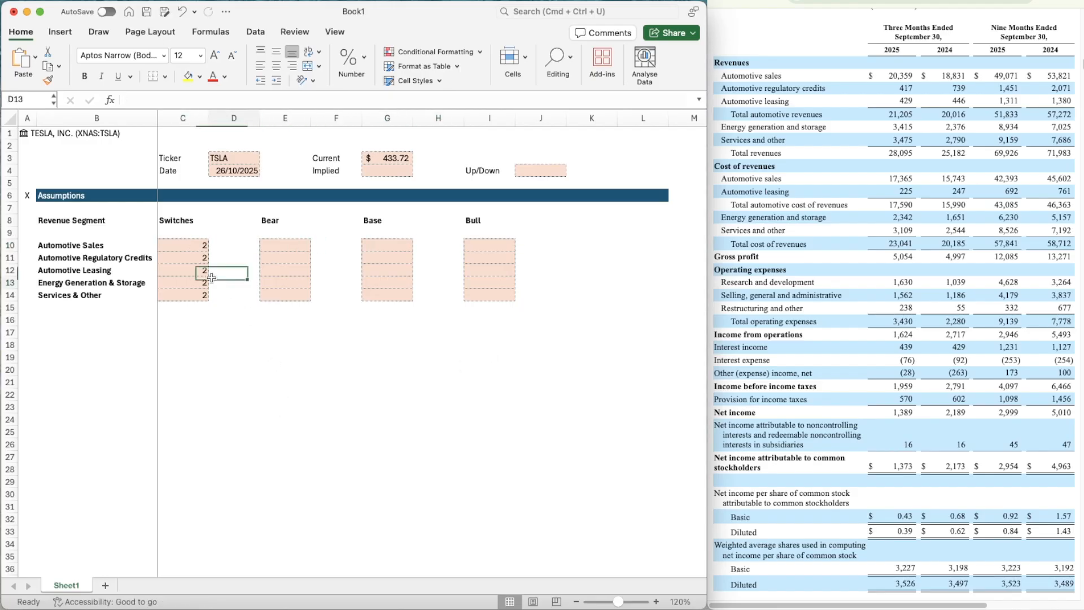
{"action": "left_click", "coordinate": [232, 247]}
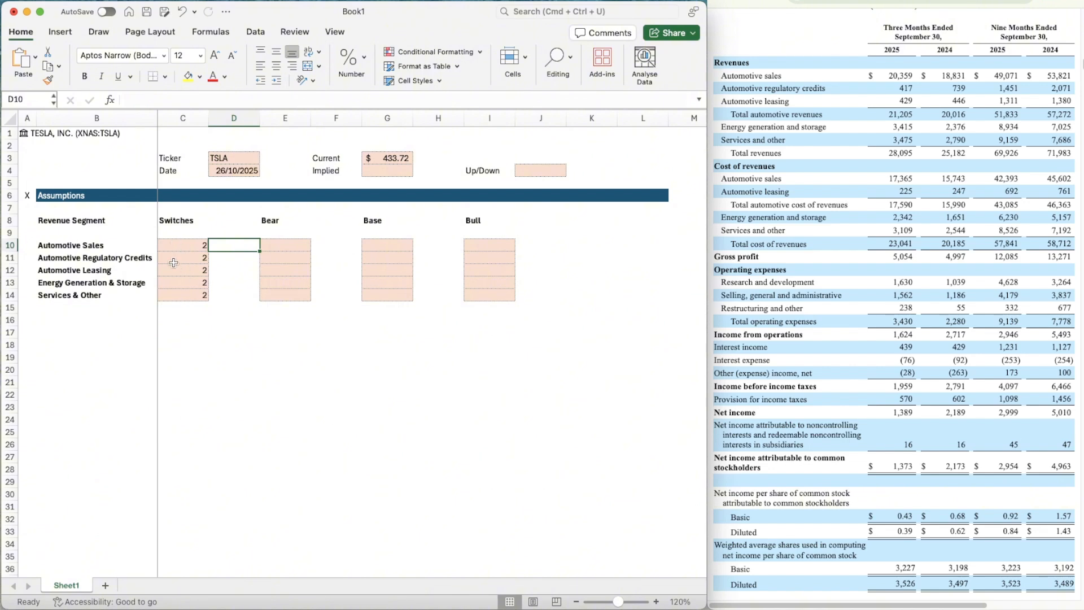
{"action": "left_click", "coordinate": [188, 248]}
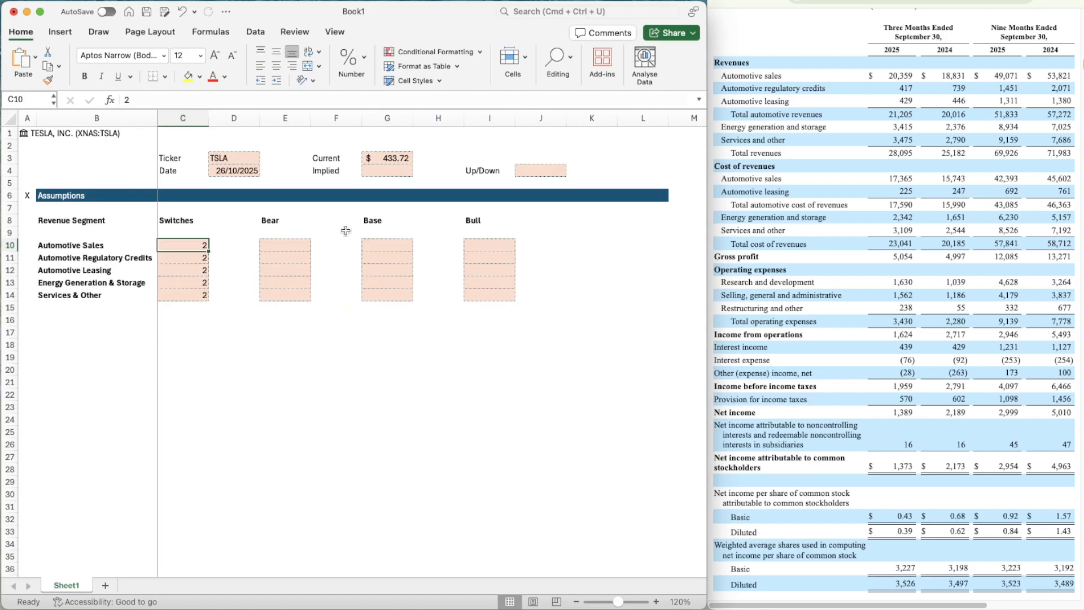
- Enter the row labels EBIT in B16 and WACC in B17 in bold
{"action": "left_click", "coordinate": [79, 337]}
{"action": "key", "text": "Up"}
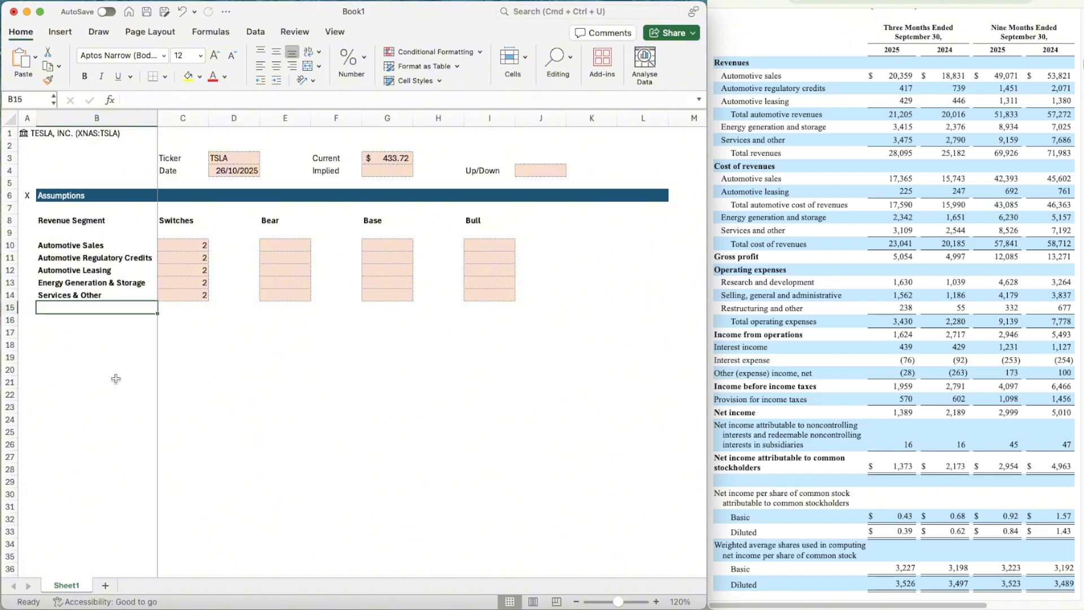
{"action": "type", "text": "EBIT"}
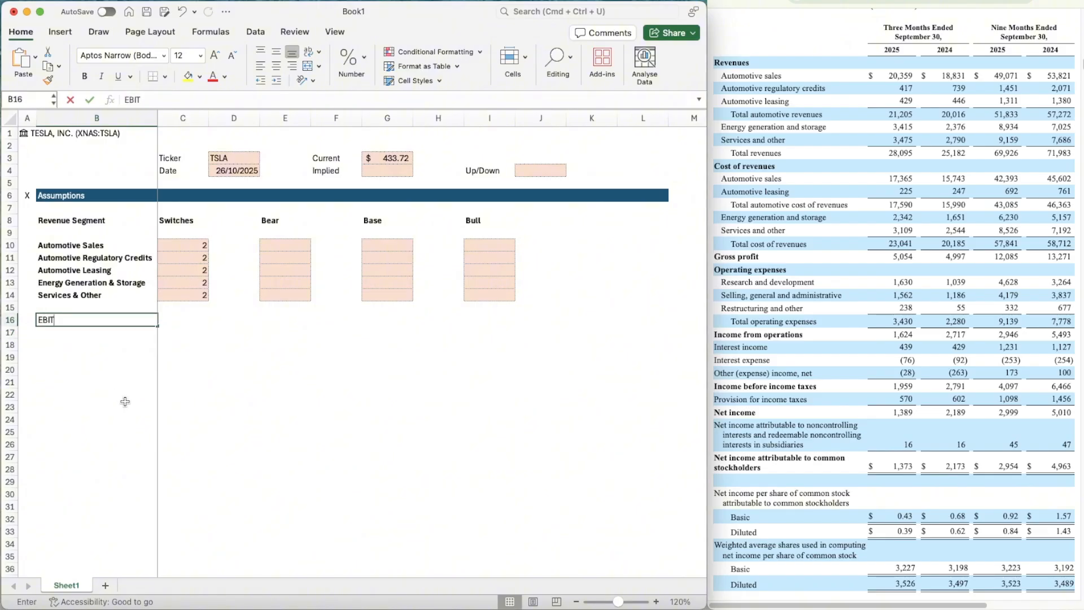
{"action": "key", "text": "Return"}
{"action": "type", "text": "WACC"}
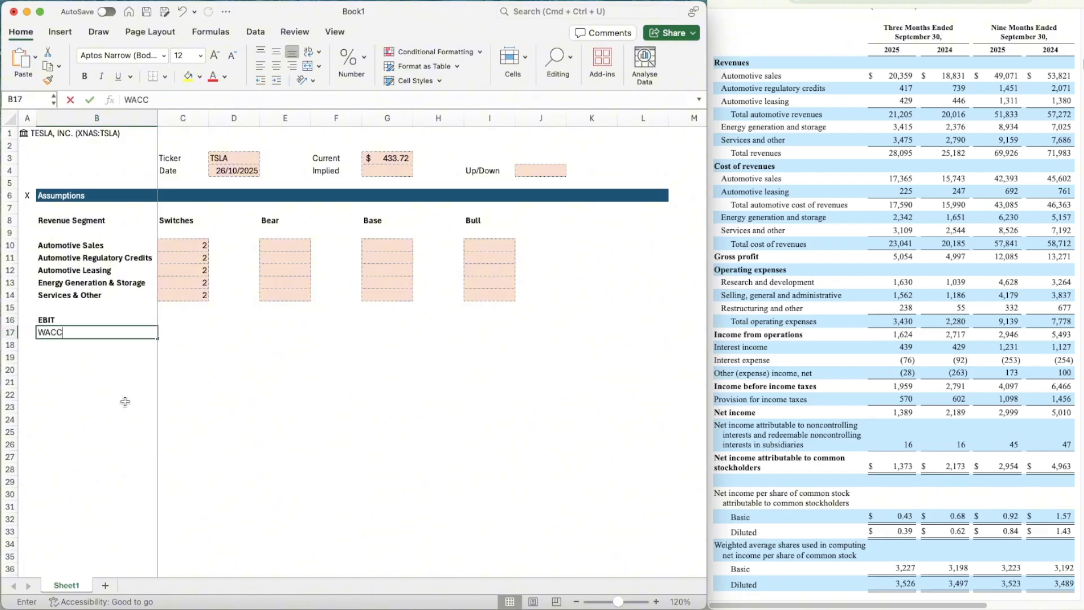
{"action": "key", "text": "Return"}
{"action": "key", "text": "Up"}
{"action": "key", "text": "super+b"}
- Enter the row label TGV in B18, directly below WACC
{"action": "key", "text": "Return"}
{"action": "type", "text": "TGV"}
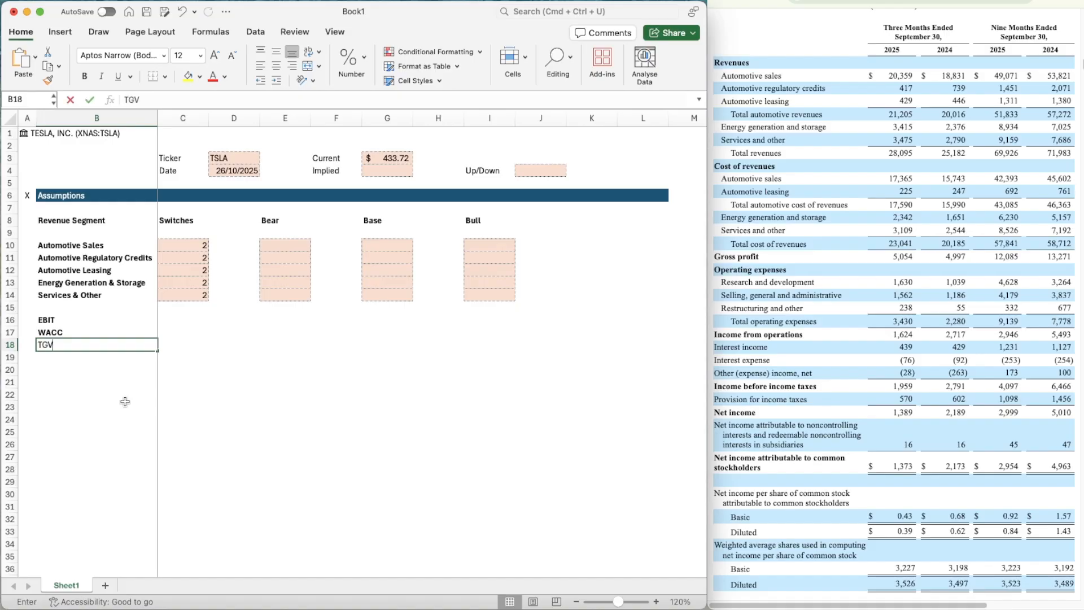
{"action": "key", "text": "Return"}
{"action": "key", "text": "Up"}
{"action": "key", "text": "Up"}
{"action": "key", "text": "Up"}
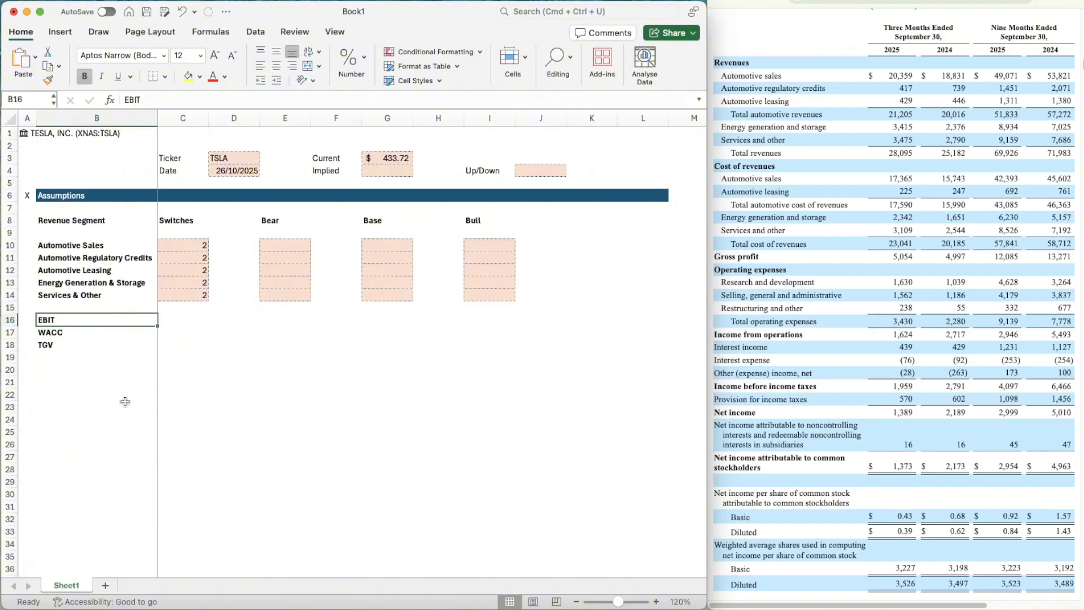
- Copy the WACC and TGV labels from B17:B18 to B20:B21
{"action": "key", "text": "Down"}
{"action": "key", "text": "Down"}
{"action": "key", "text": "Down"}
{"action": "key", "text": "Down"}
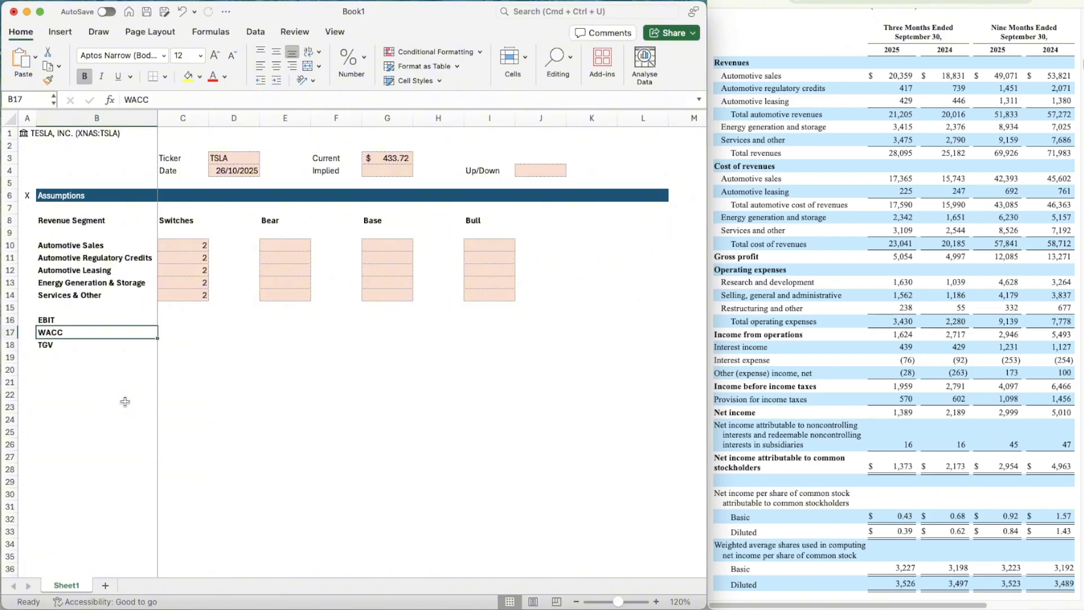
{"action": "key", "text": "Up"}
{"action": "key", "text": "Up"}
{"action": "key", "text": "Up"}
{"action": "key", "text": "shift+Down"}
{"action": "key", "text": "super+c"}
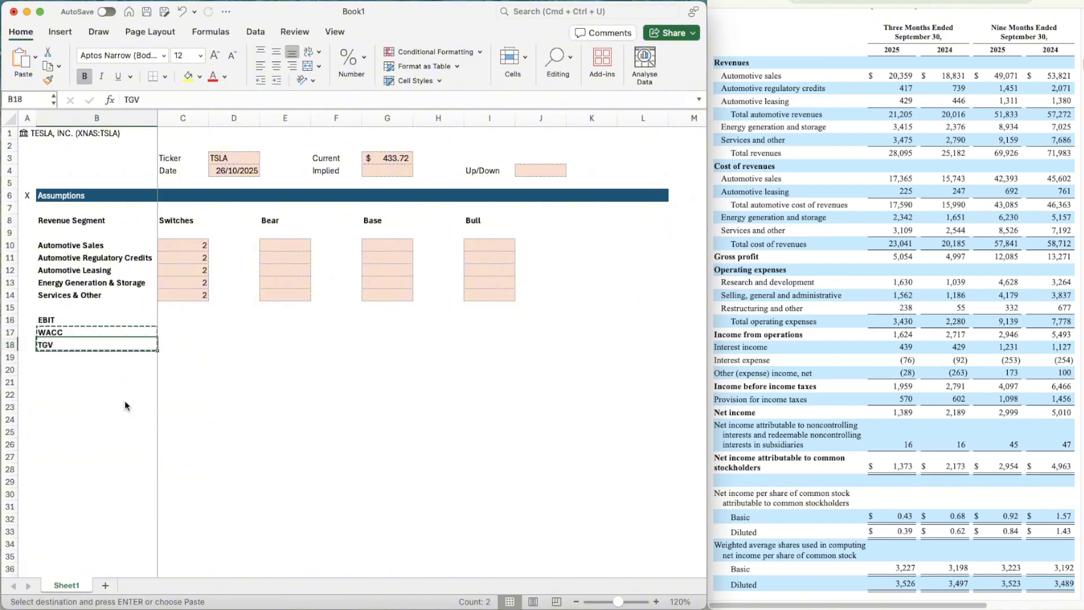
{"action": "key", "text": "Down"}
{"action": "key", "text": "Down"}
{"action": "key", "text": "Down"}
{"action": "key", "text": "super+v"}
- Copy the switch and scenario input cells C12:I14 to C16:I18 for the EBIT, WACC and TGV rows
{"action": "key", "text": "Up"}
{"action": "key", "text": "Up"}
{"action": "key", "text": "Right"}
{"action": "key", "text": "Up"}
{"action": "key", "text": "Up"}
{"action": "key", "text": "Up"}
{"action": "key", "text": "Up"}
{"action": "key", "text": "Up"}
{"action": "key", "text": "Up"}
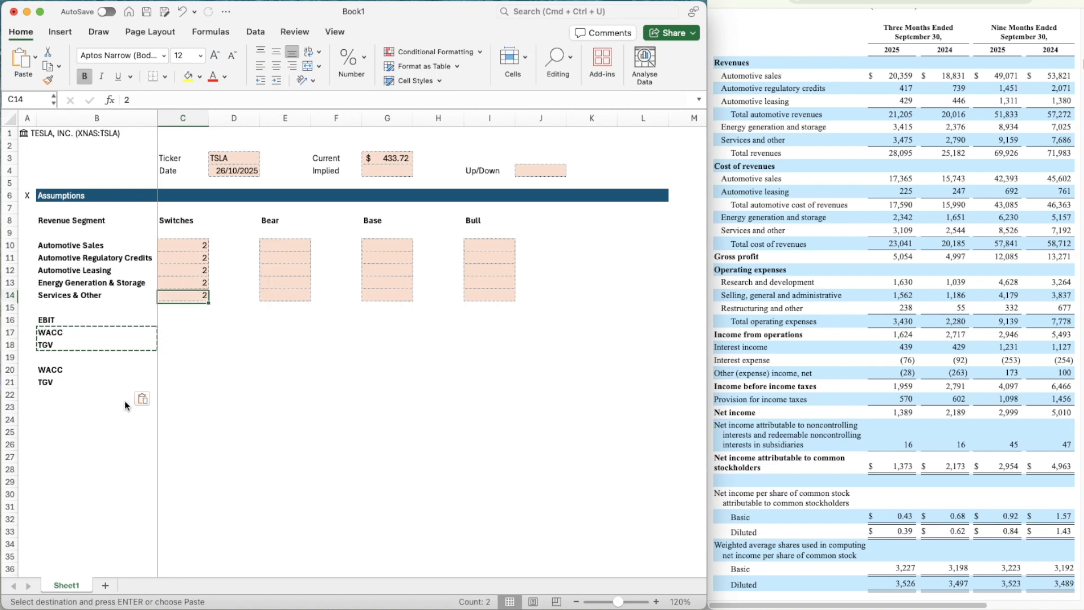
{"action": "key", "text": "shift+Down"}
{"action": "key", "text": "shift+Down"}
{"action": "key", "text": "shift+Right"}
{"action": "key", "text": "shift+Right"}
{"action": "key", "text": "shift+Right"}
{"action": "key", "text": "shift+Right"}
{"action": "key", "text": "shift+Right"}
{"action": "key", "text": "shift+Right"}
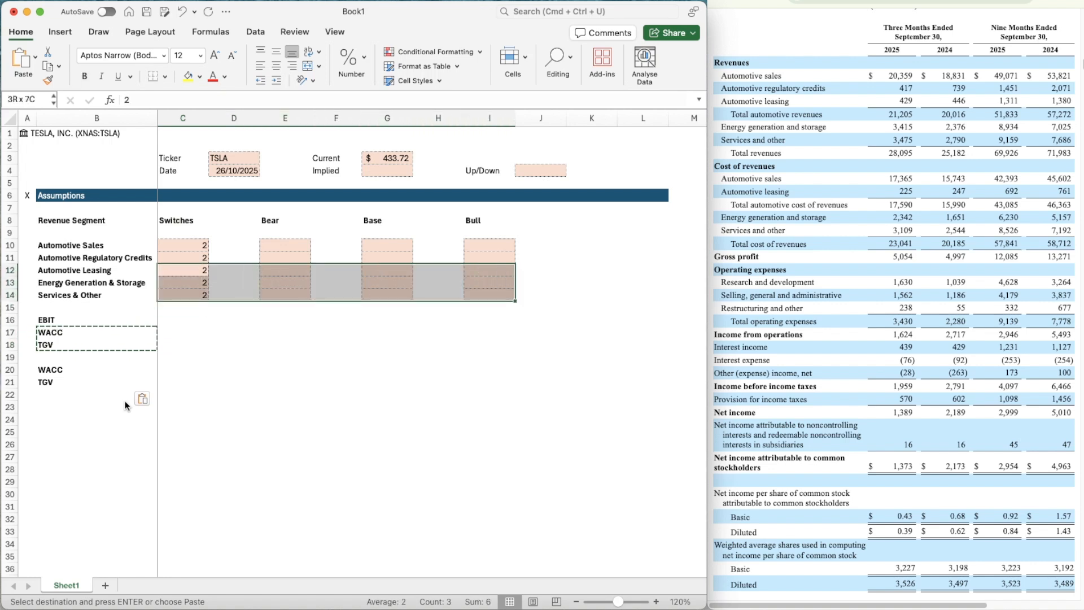
{"action": "key", "text": "super+c"}
{"action": "key", "text": "Down"}
{"action": "key", "text": "Down"}
{"action": "key", "text": "Down"}
{"action": "key", "text": "Down"}
{"action": "key", "text": "super+v"}
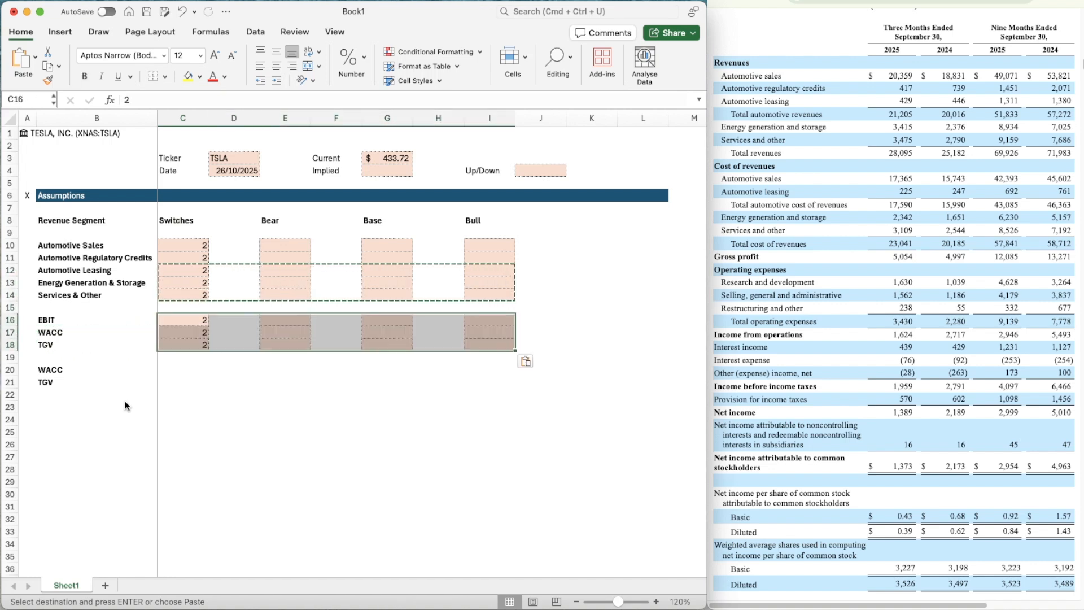
- Copy the blank input cells E16:E17 to C20:C21 beside the second WACC and TGV labels
{"action": "key", "text": "Right"}
{"action": "key", "text": "Right"}
{"action": "key", "text": "shift+Down"}
{"action": "key", "text": "super+c"}
{"action": "key", "text": "Left"}
{"action": "key", "text": "Left"}
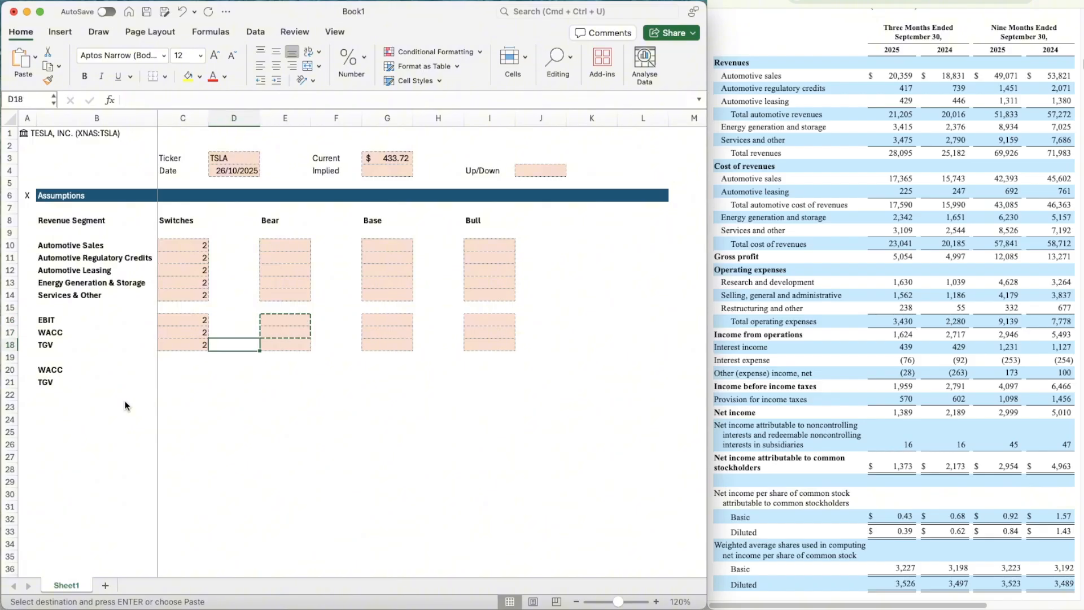
{"action": "key", "text": "Down"}
{"action": "key", "text": "Down"}
{"action": "key", "text": "Down"}
{"action": "key", "text": "Down"}
{"action": "key", "text": "shift+Down"}
{"action": "key", "text": "super+v"}
{"action": "key", "text": "Down"}
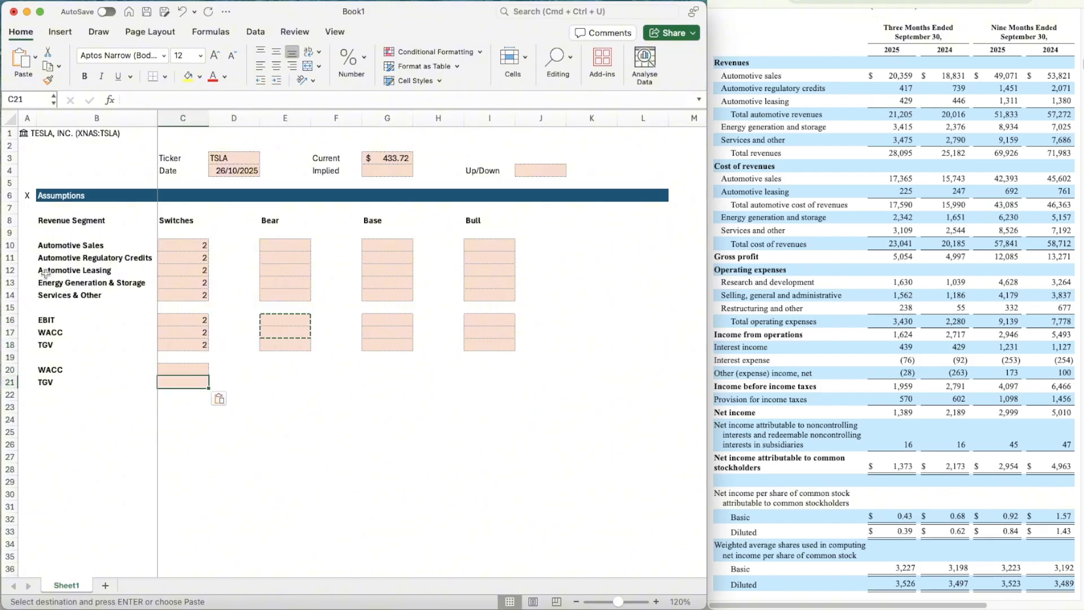
{"action": "scroll", "coordinate": [231, 385], "scroll_direction": "down", "scroll_amount": 5}
{"action": "left_click", "coordinate": [232, 385]}
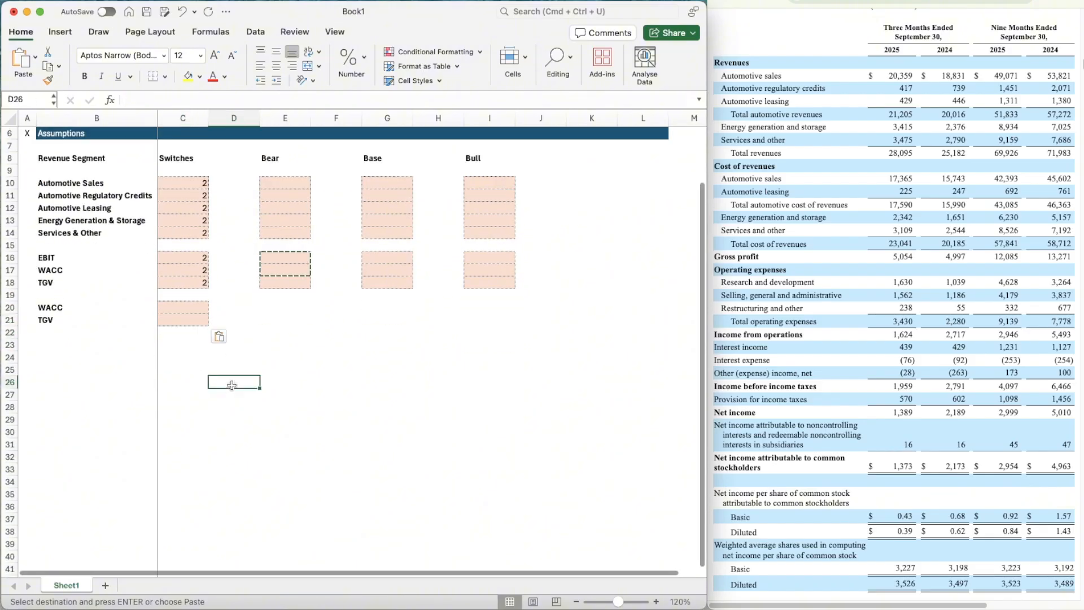
{"action": "key", "text": "Escape"}
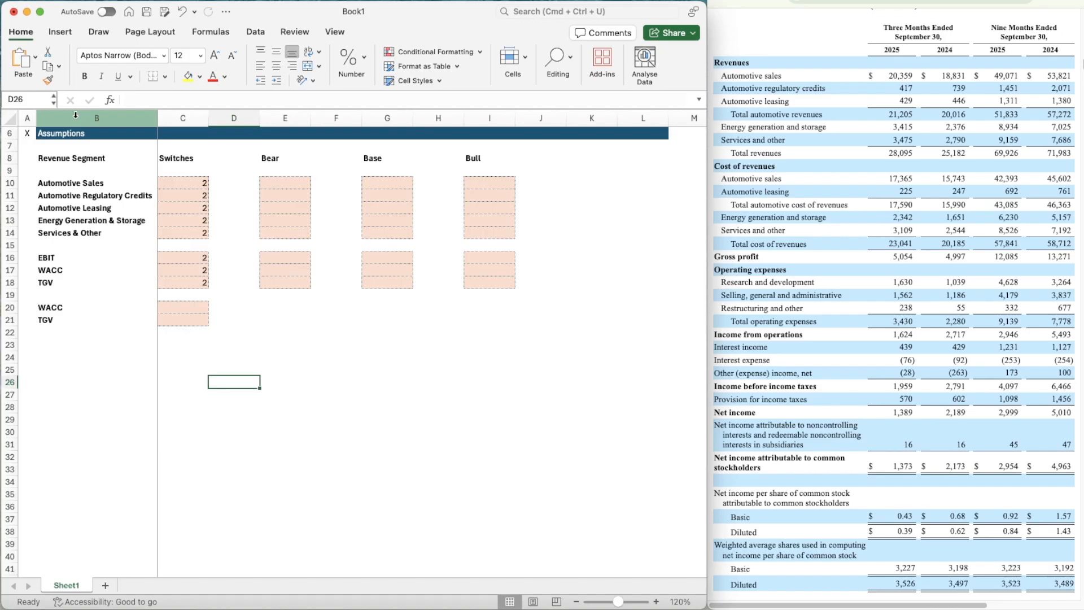
- Copy the Assumptions header row 6 to row 23 and retitle the copy Revenue Build
{"action": "left_click", "coordinate": [9, 133]}
{"action": "key", "text": "super+c"}
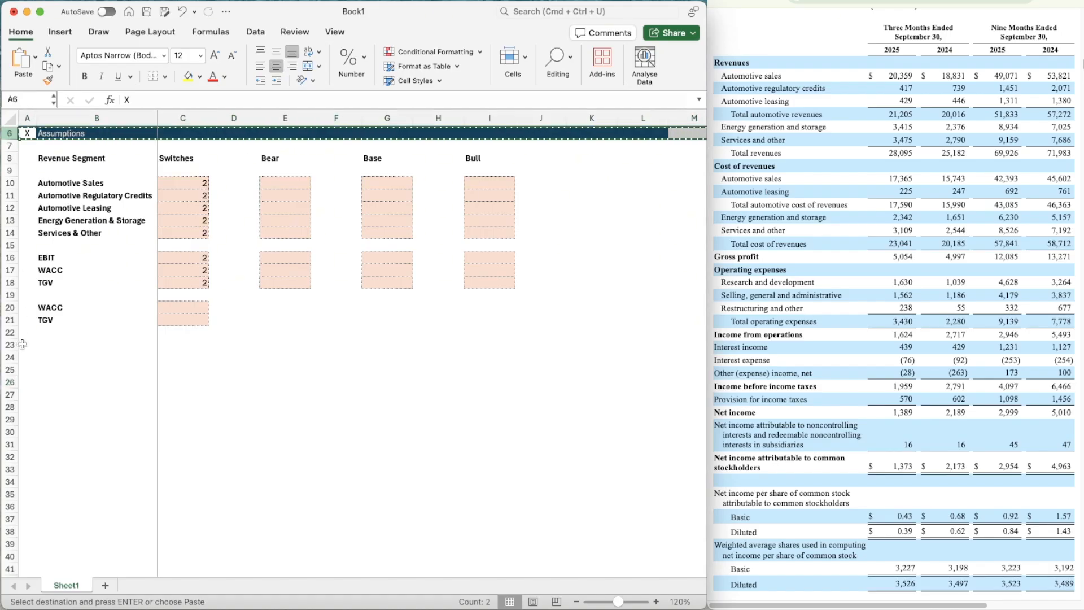
{"action": "left_click", "coordinate": [23, 346]}
{"action": "key", "text": "super+v"}
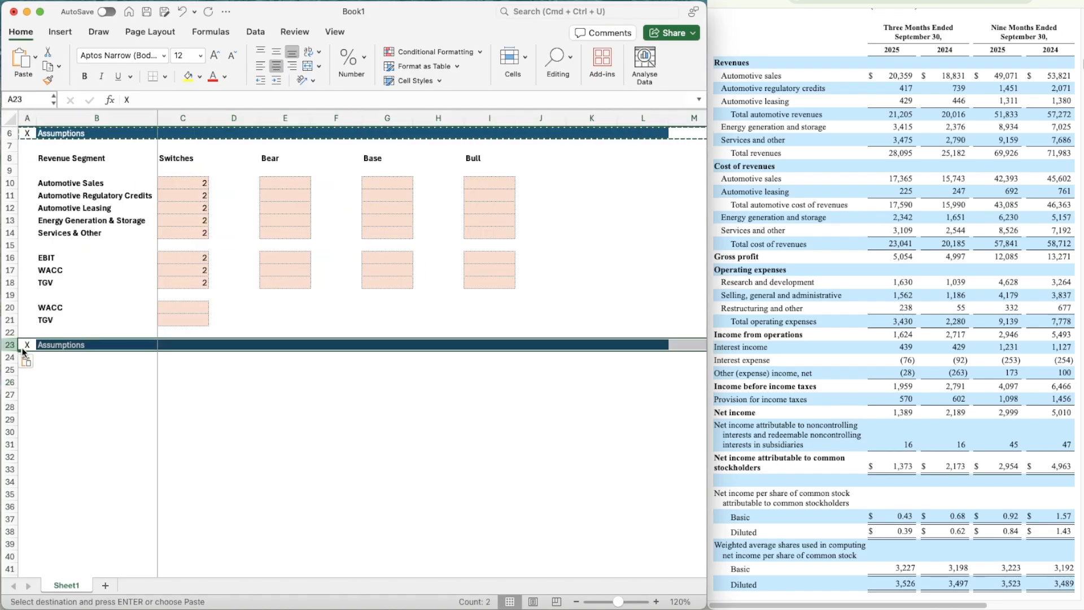
{"action": "key", "text": "Right"}
{"action": "type", "text": "Revenue Bil"}
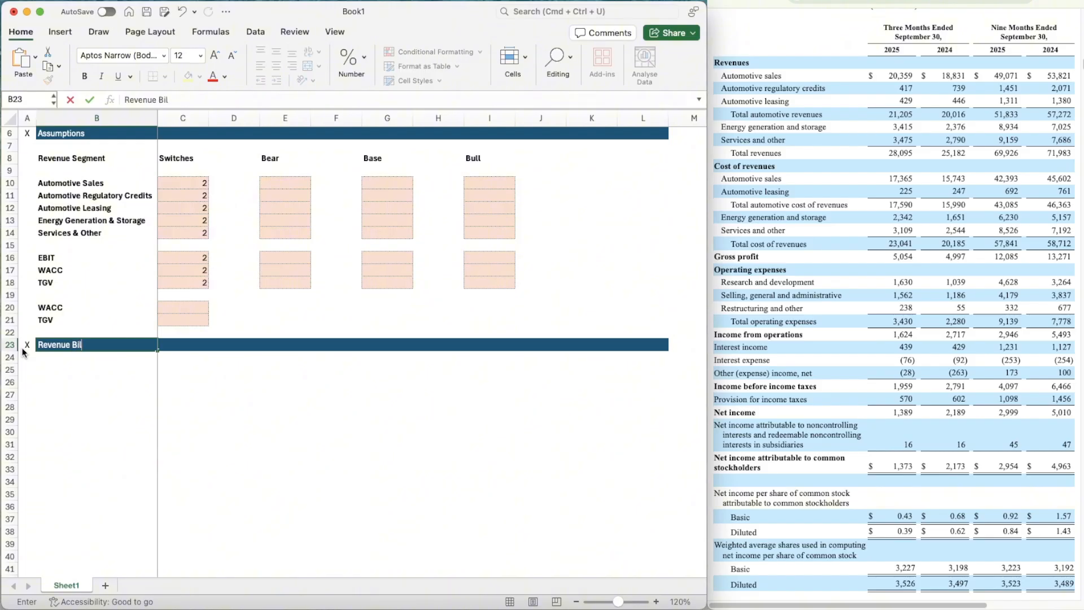
{"action": "key", "text": "Return"}
{"action": "key", "text": "Return"}
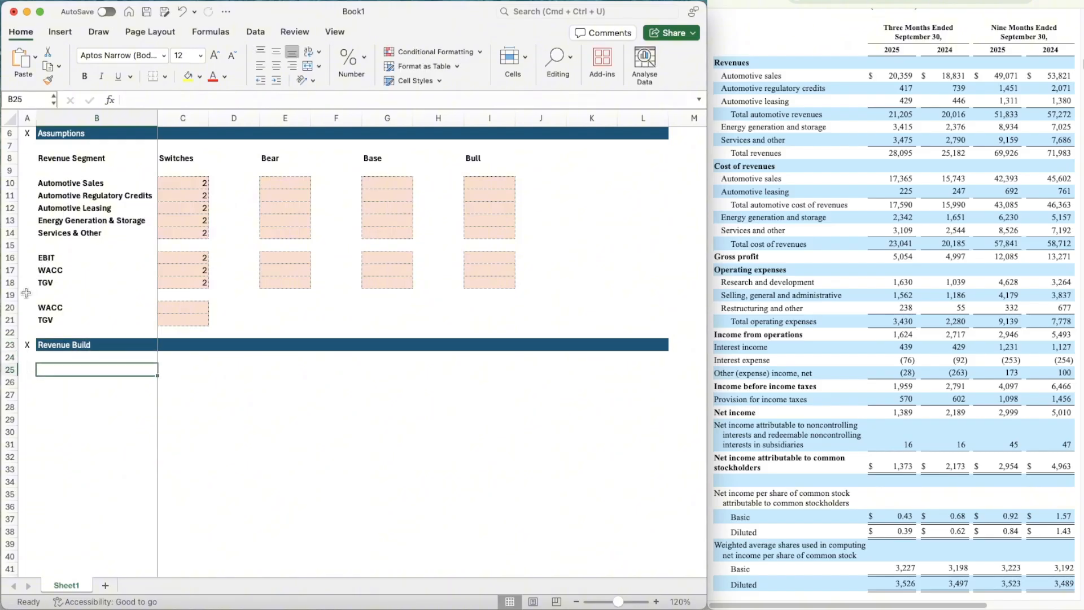
- Link B25 to the Automotive Sales label with =B10 and make it bold
{"action": "type", "text": "="}
{"action": "key", "text": "Up"}
{"action": "key", "text": "Up"}
{"action": "key", "text": "Up"}
{"action": "key", "text": "Up"}
{"action": "key", "text": "Up"}
{"action": "key", "text": "Up"}
{"action": "key", "text": "Up"}
{"action": "key", "text": "Up"}
{"action": "key", "text": "Up"}
{"action": "key", "text": "Up"}
{"action": "key", "text": "Up"}
{"action": "key", "text": "Up"}
{"action": "key", "text": "Up"}
{"action": "key", "text": "Up"}
{"action": "key", "text": "Up"}
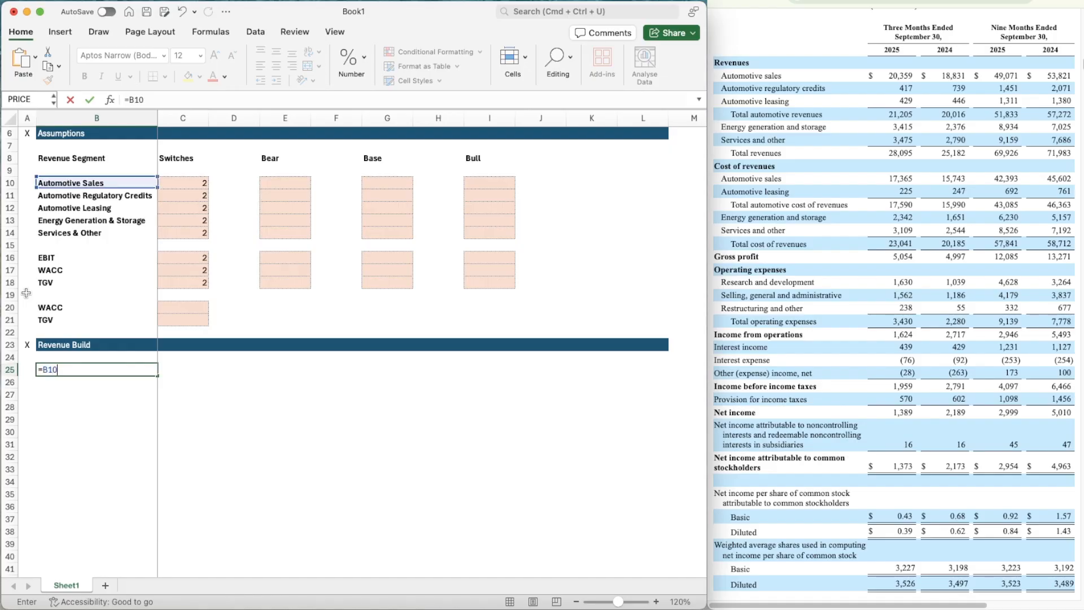
{"action": "key", "text": "Return"}
{"action": "key", "text": "Up"}
{"action": "key", "text": "super+b"}
{"action": "key", "text": "Down"}
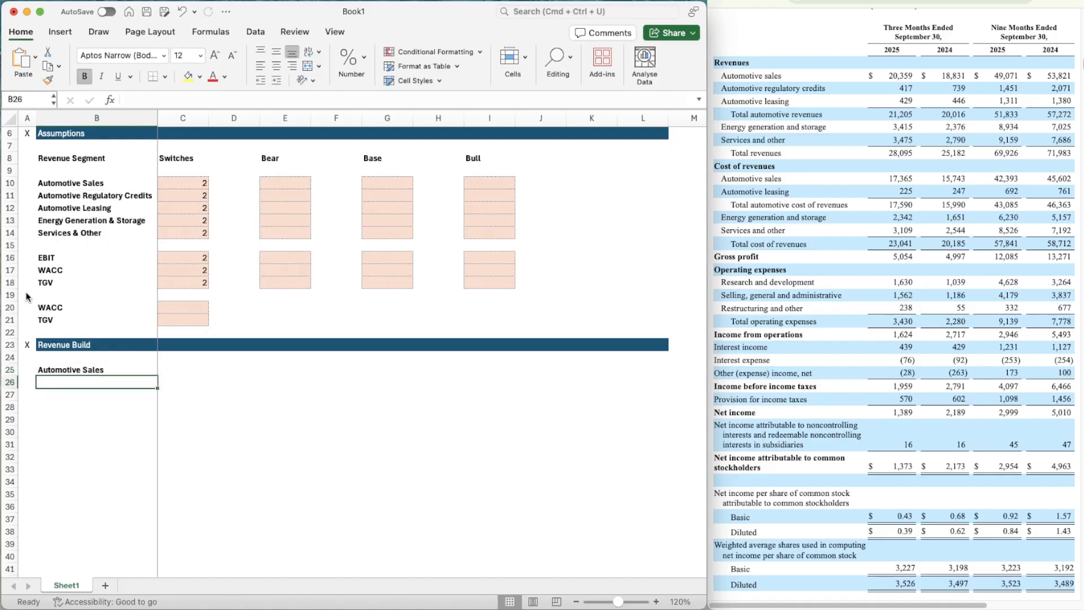
- Enter the label % Growth in B26 and italicise row 26
{"action": "type", "text": "% Growth"}
{"action": "key", "text": "Return"}
{"action": "key", "text": "Up"}
{"action": "key", "text": "shift+space"}
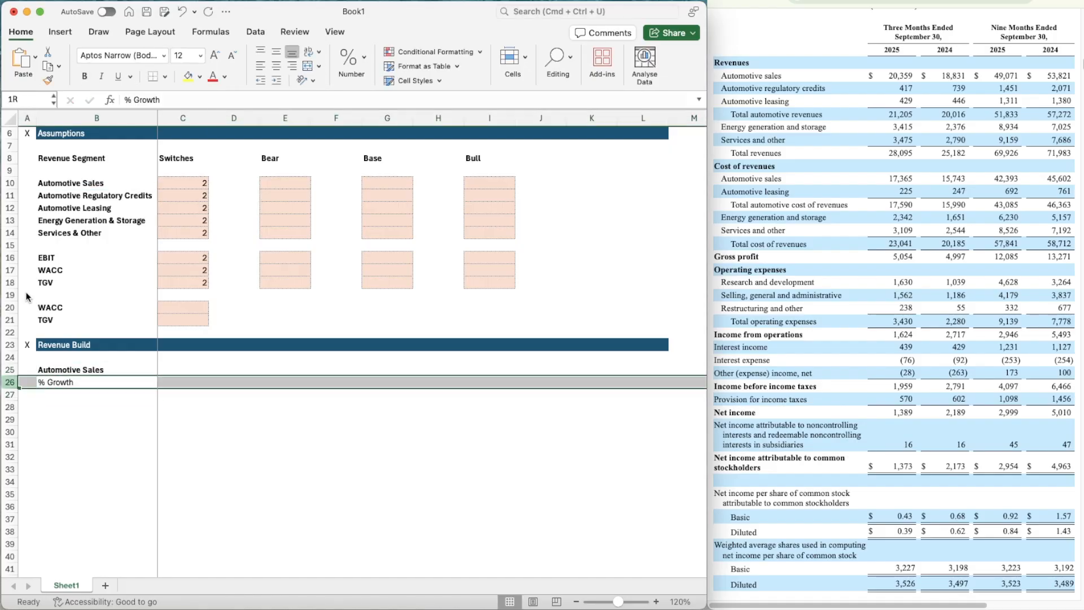
{"action": "key", "text": "super+i"}
{"action": "key", "text": "Down"}
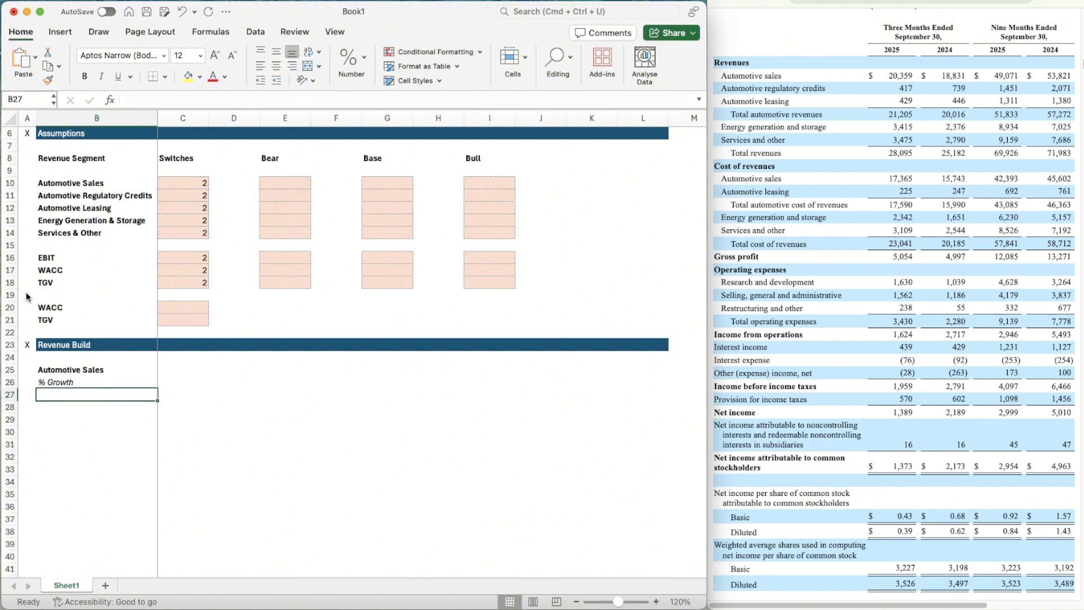
- Enter the scenario labels Bear, Base and Bull in B27:B29
{"action": "type", "text": "Bear"}
{"action": "key", "text": "Return"}
{"action": "type", "text": "Base"}
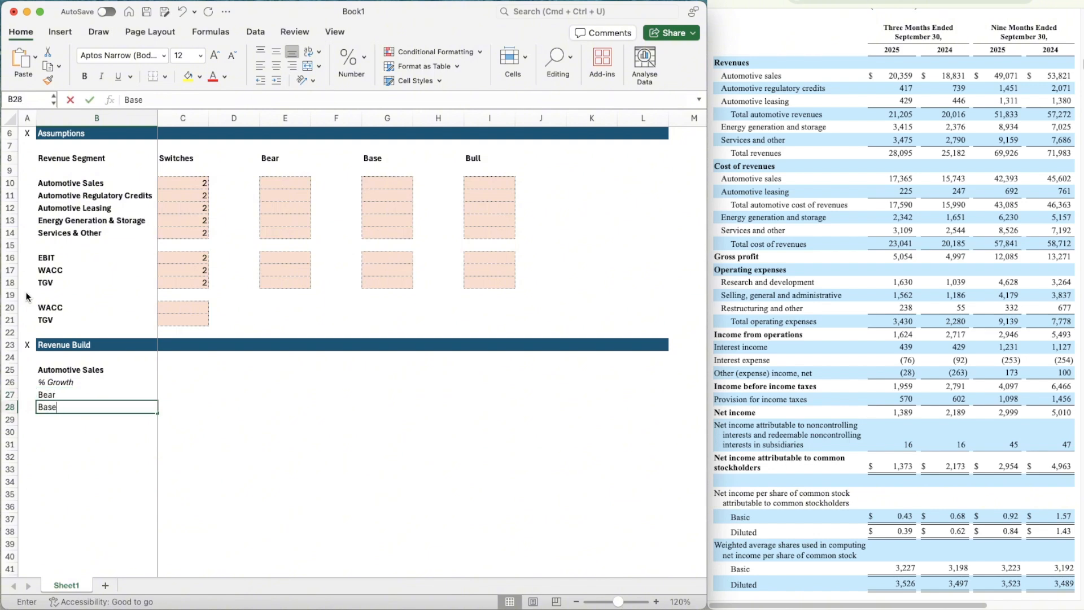
{"action": "key", "text": "Return"}
{"action": "type", "text": "Bull"}
{"action": "key", "text": "Return"}
- Indent the Bear, Base and Bull labels in B27:B29 by one level
{"action": "key", "text": "Up"}
{"action": "key", "text": "shift+Up"}
{"action": "key", "text": "shift+Up"}
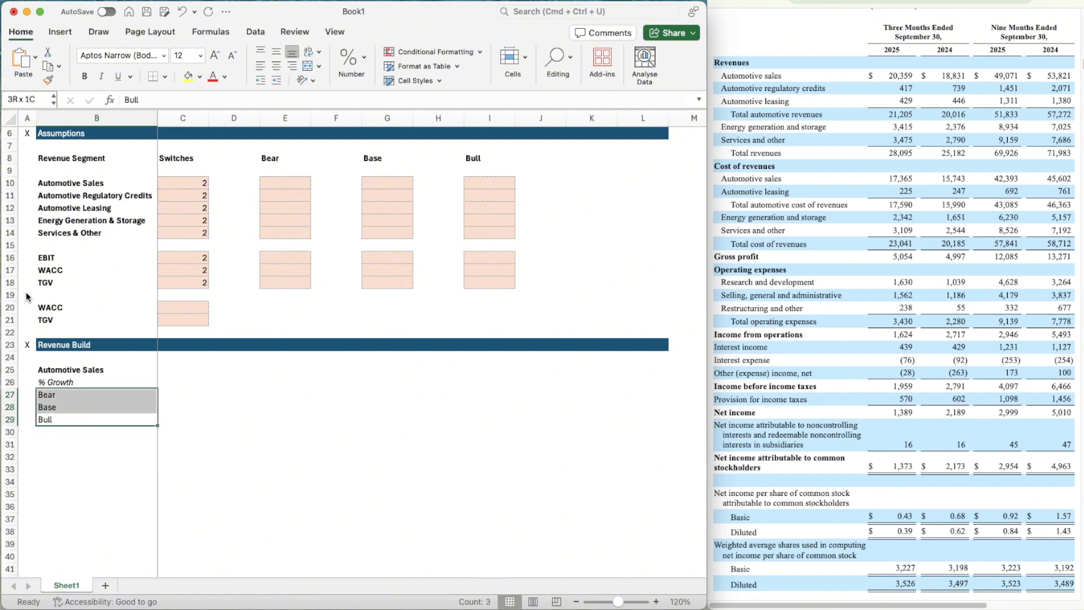
{"action": "left_click", "coordinate": [273, 79]}
{"action": "left_click", "coordinate": [99, 442]}
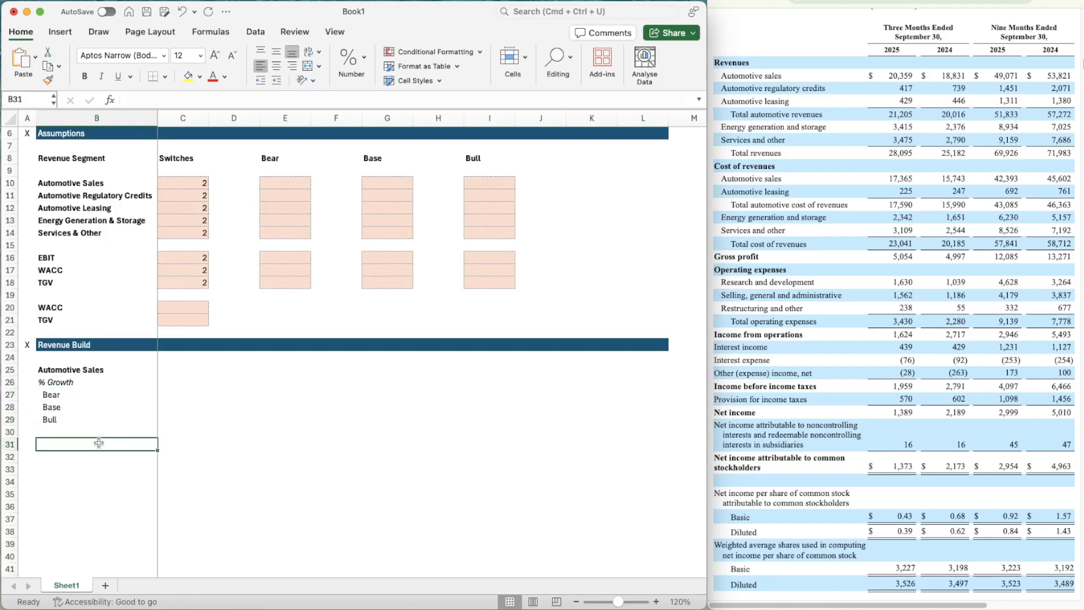
- Enter % of Revenue as an indented label in B30 and italicise row 30
{"action": "key", "text": "Up"}
{"action": "type", "text": "% of Revenue"}
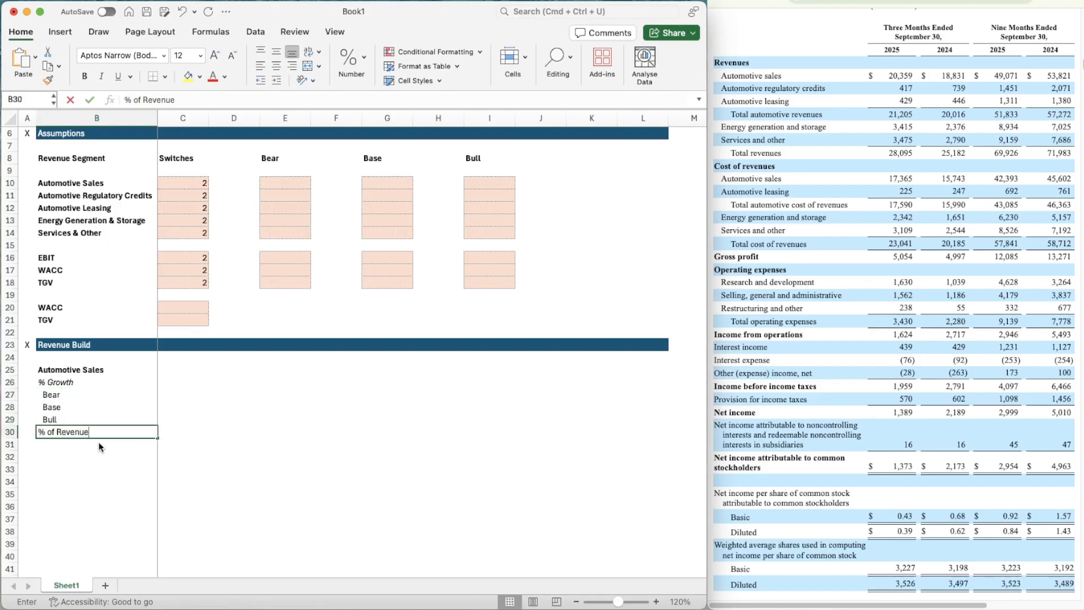
{"action": "key", "text": "Return"}
{"action": "key", "text": "Up"}
{"action": "key", "text": "ctrl+alt+Tab"}
{"action": "key", "text": "shift+space"}
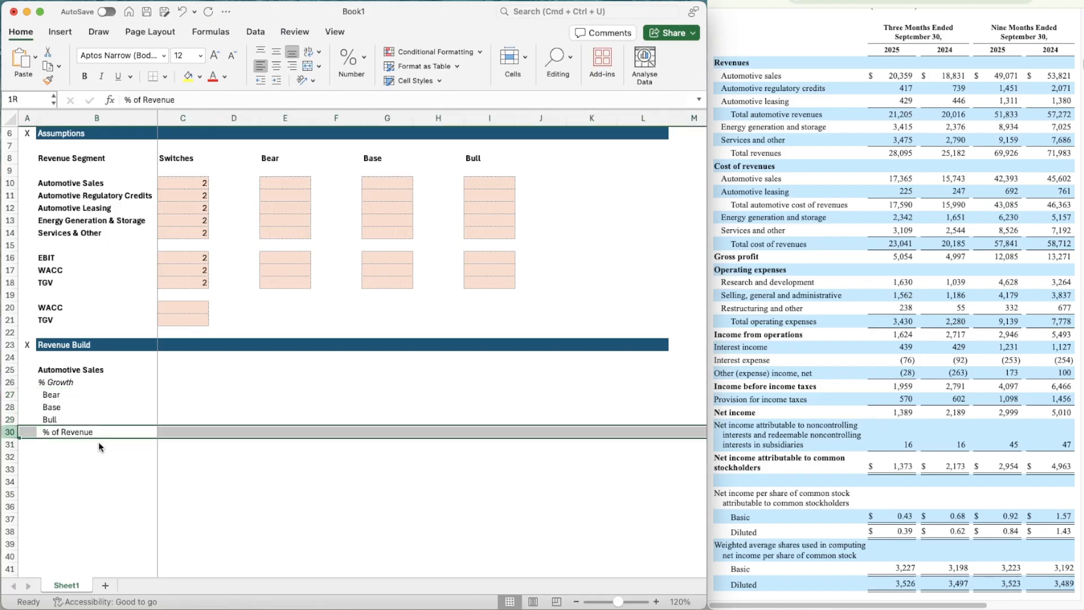
{"action": "key", "text": "super+i"}
- Remove the indent from the % of Revenue label in B30
{"action": "left_click", "coordinate": [123, 430]}
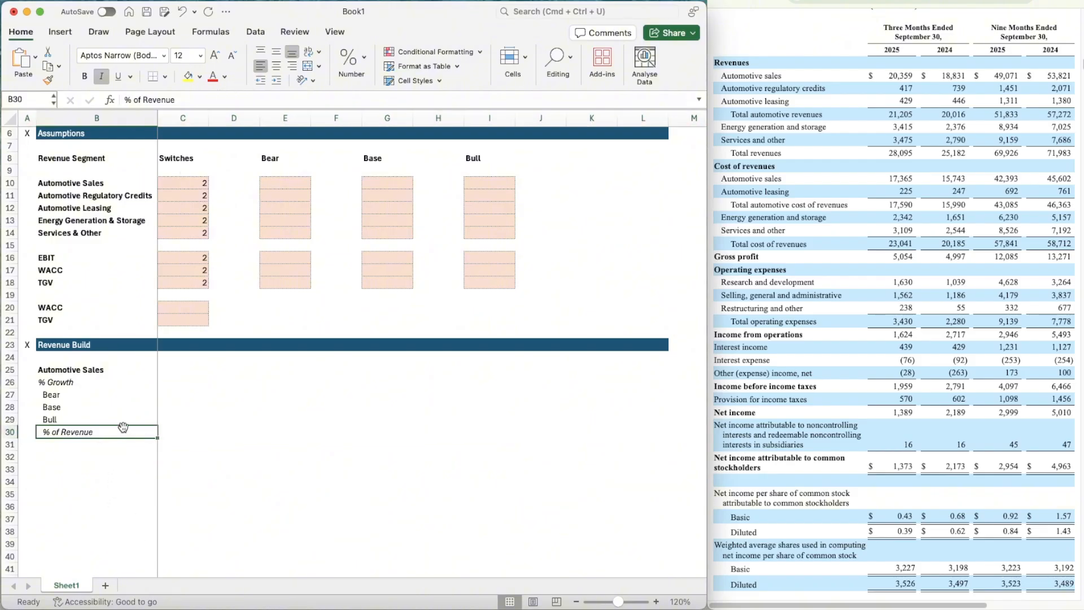
{"action": "left_click", "coordinate": [261, 79]}
{"action": "left_click", "coordinate": [145, 396]}
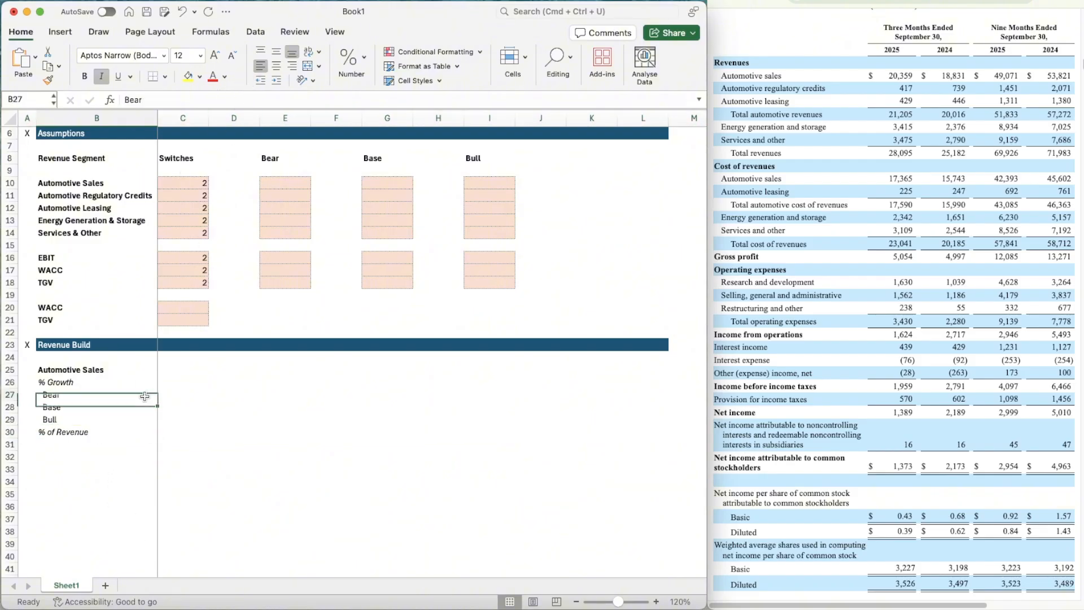
- Enter 2022 as the first year of the Revenue Build header in C23
{"action": "key", "text": "Up"}
{"action": "key", "text": "Up"}
{"action": "key", "text": "Right"}
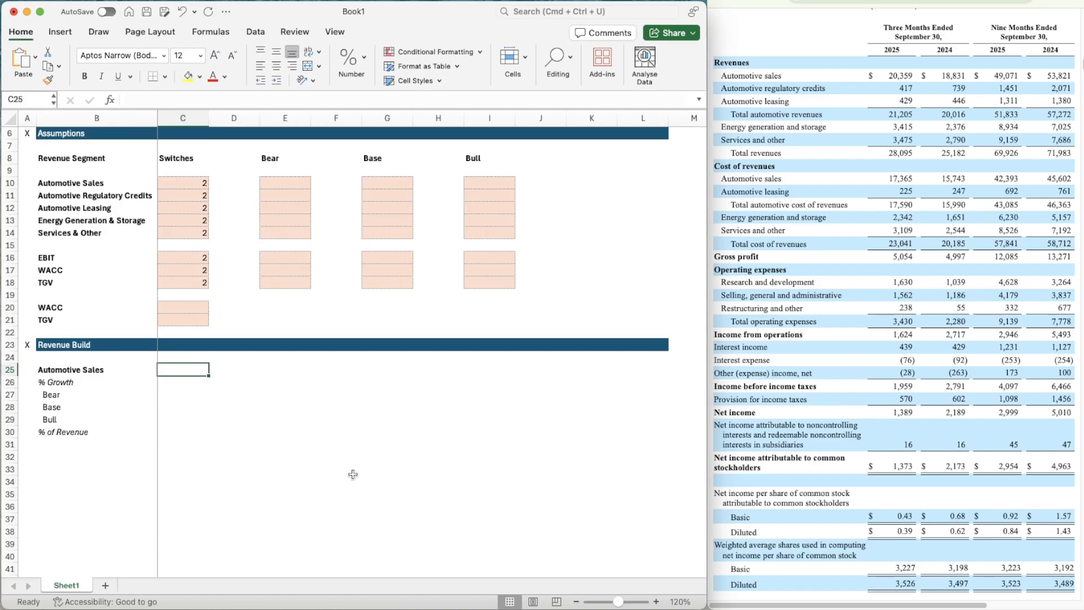
{"action": "key", "text": "Up"}
{"action": "key", "text": "Up"}
{"action": "type", "text": "20"}
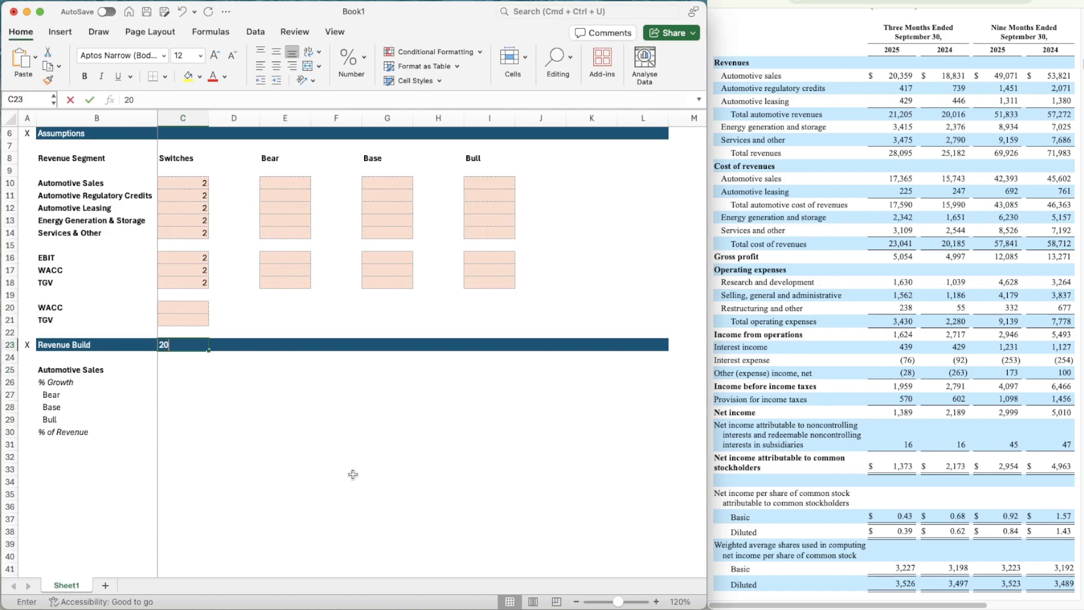
{"action": "type", "text": "22"}
{"action": "key", "text": "Right"}
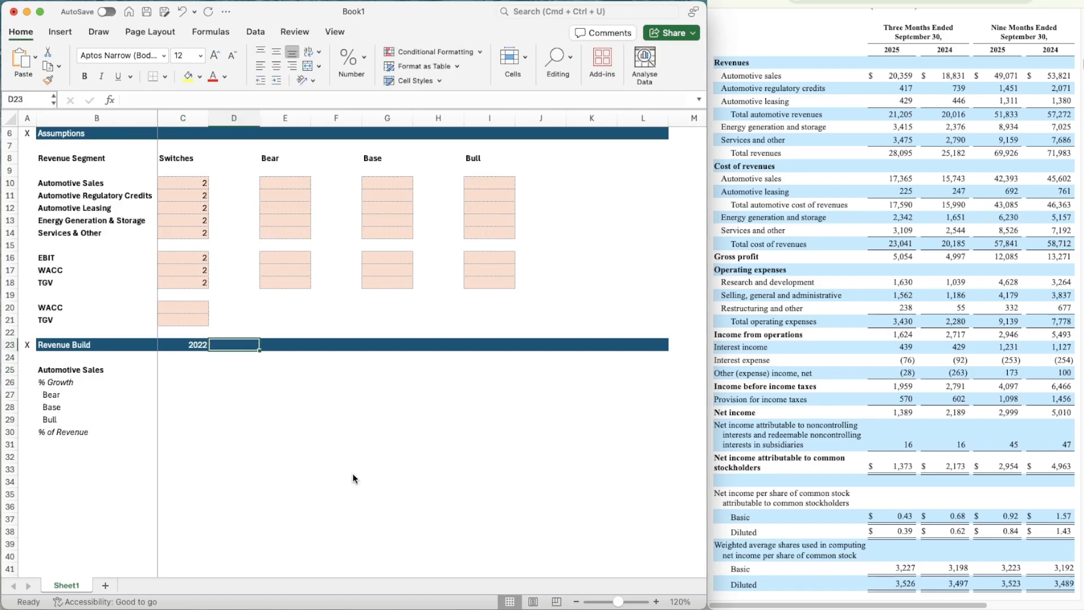
- Enter the formula =C23+1 in D23 to produce the following year
{"action": "type", "text": "="}
{"action": "key", "text": "Left"}
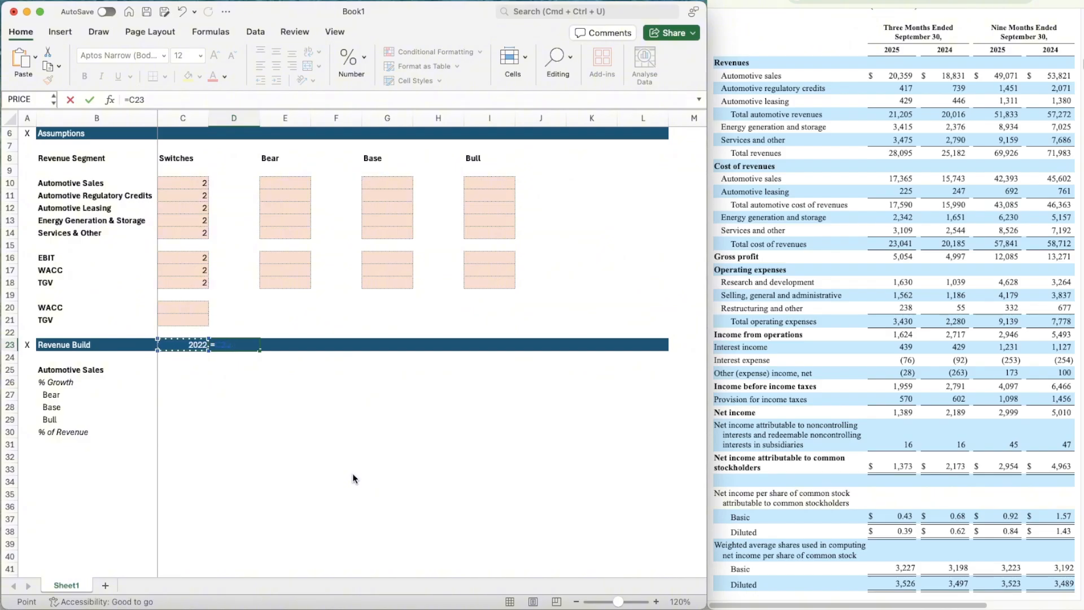
{"action": "type", "text": "+1"}
{"action": "key", "text": "Left"}
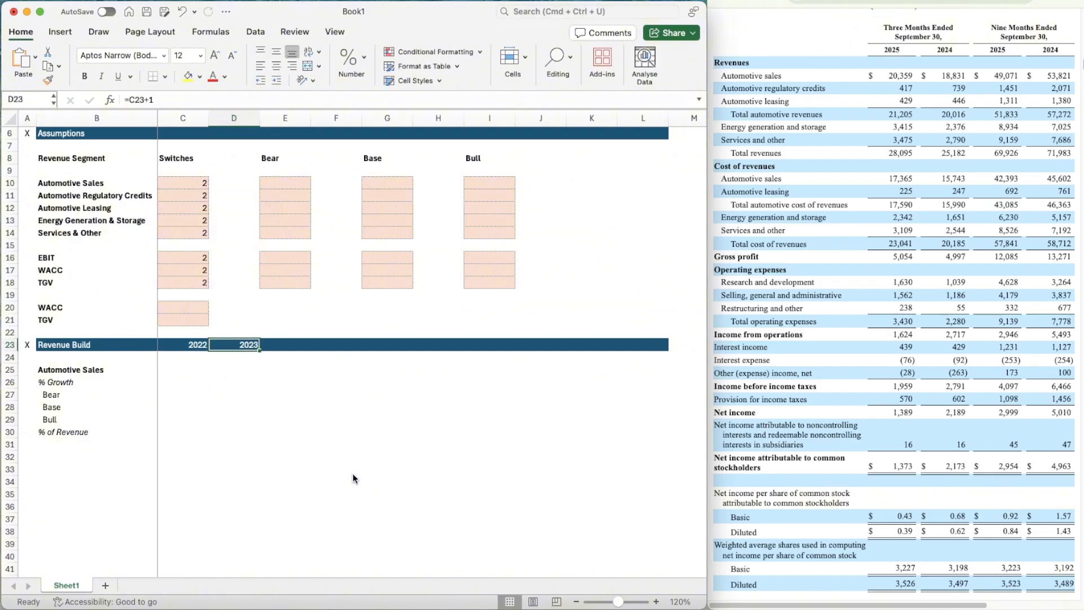
- Copy the year formula from D23 across the Revenue Build header through L23
{"action": "key", "text": "Right"}
{"action": "key", "text": "super+c"}
{"action": "key", "text": "shift+Right"}
{"action": "key", "text": "shift+Right"}
{"action": "key", "text": "shift+Right"}
{"action": "key", "text": "shift+Right"}
{"action": "key", "text": "shift+Right"}
{"action": "key", "text": "shift+Right"}
{"action": "key", "text": "shift+Right"}
{"action": "key", "text": "shift+Right"}
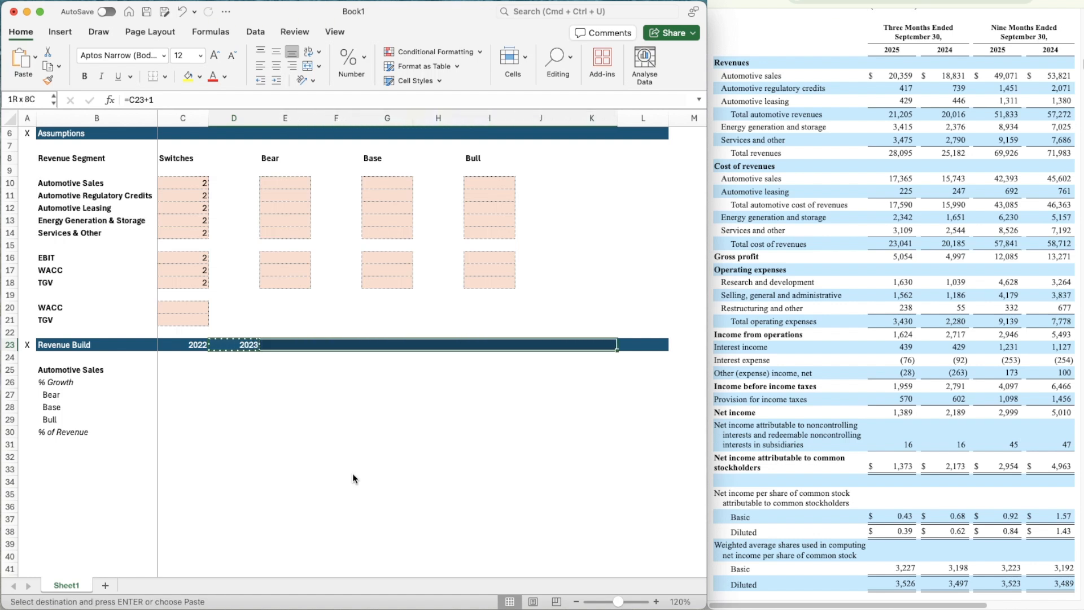
{"action": "key", "text": "super+v"}
- Clear the extra year and the header fill from L23 so the timeline ends at 2030
{"action": "key", "text": "Down"}
{"action": "key", "text": "Right"}
{"action": "key", "text": "Right"}
{"action": "key", "text": "Right"}
{"action": "key", "text": "Right"}
{"action": "key", "text": "Right"}
{"action": "key", "text": "Right"}
{"action": "key", "text": "Right"}
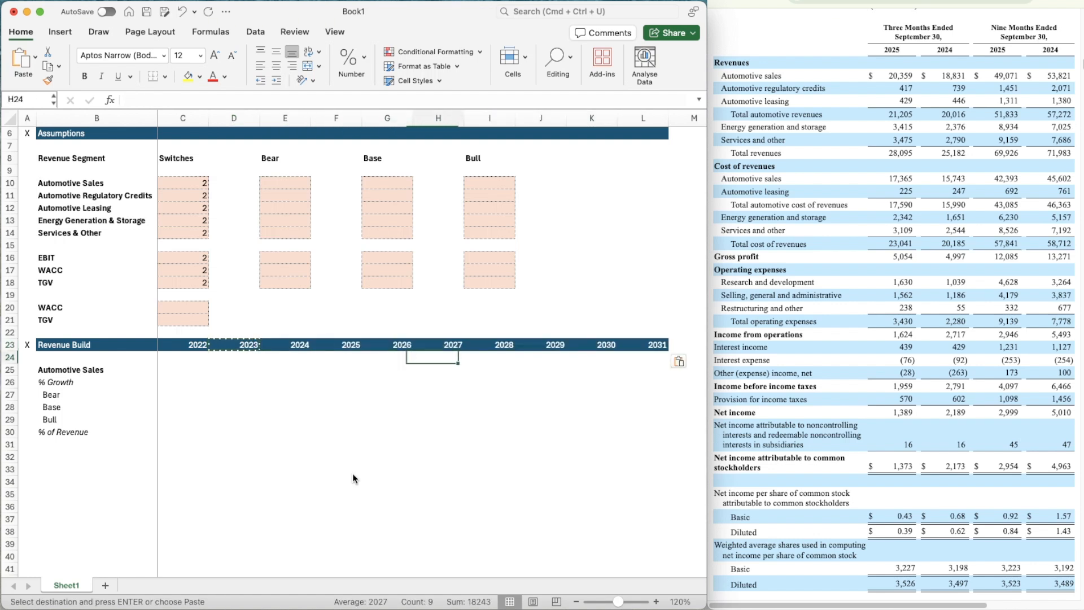
{"action": "key", "text": "Right"}
{"action": "key", "text": "Escape"}
{"action": "key", "text": "Up"}
{"action": "key", "text": "Delete"}
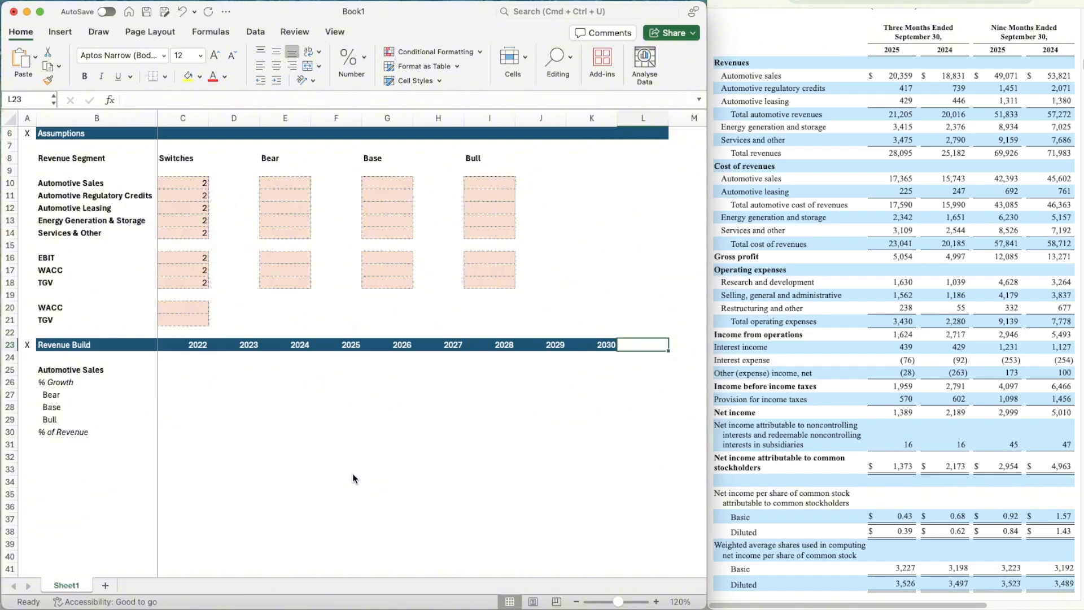
- Clear the header fill from L6 so the Assumptions banner ends at column K
{"action": "key", "text": "Up"}
{"action": "key", "text": "Up"}
{"action": "key", "text": "Up"}
{"action": "key", "text": "Up"}
{"action": "key", "text": "Up"}
{"action": "key", "text": "Up"}
{"action": "key", "text": "Up"}
{"action": "key", "text": "Up"}
{"action": "key", "text": "Up"}
{"action": "key", "text": "Up"}
{"action": "key", "text": "Up"}
{"action": "key", "text": "Up"}
{"action": "key", "text": "Up"}
{"action": "key", "text": "Up"}
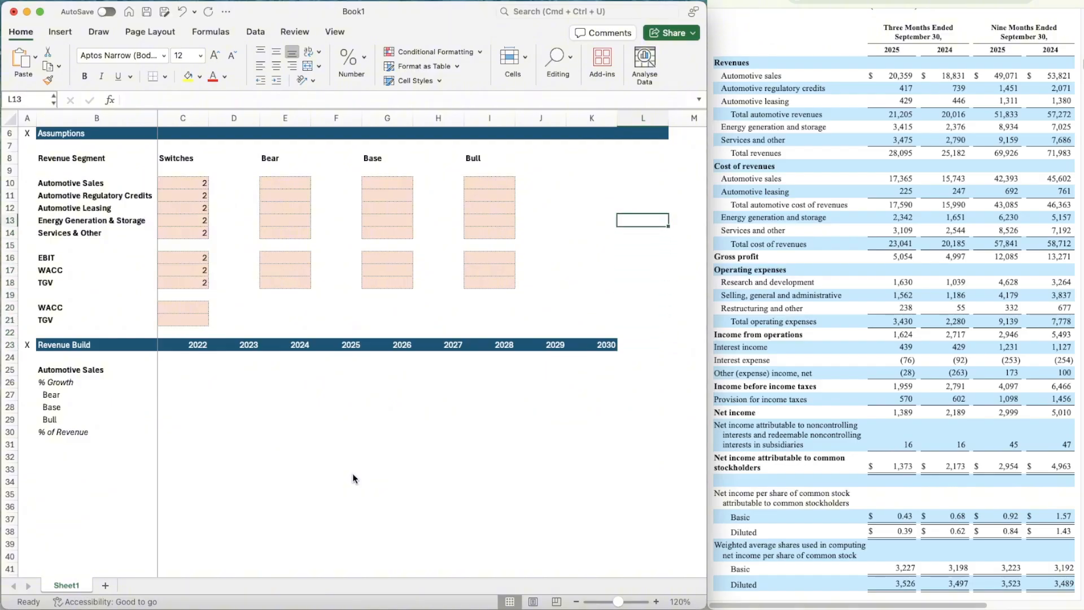
{"action": "key", "text": "Up"}
{"action": "key", "text": "Up"}
{"action": "key", "text": "Up"}
{"action": "key", "text": "BackSpace"}
{"action": "key", "text": "Down"}
{"action": "key", "text": "Down"}
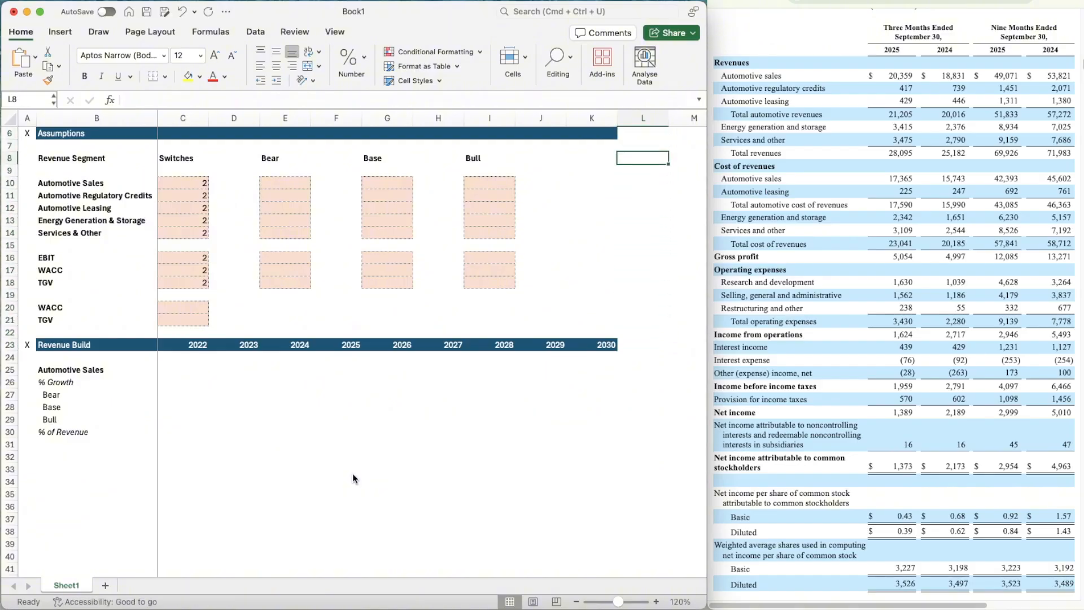
- Apply the comma number style to the Automotive Sales cells C25:K25
{"action": "left_click", "coordinate": [656, 601]}
{"action": "scroll", "coordinate": [335, 384], "scroll_direction": "down", "scroll_amount": 5}
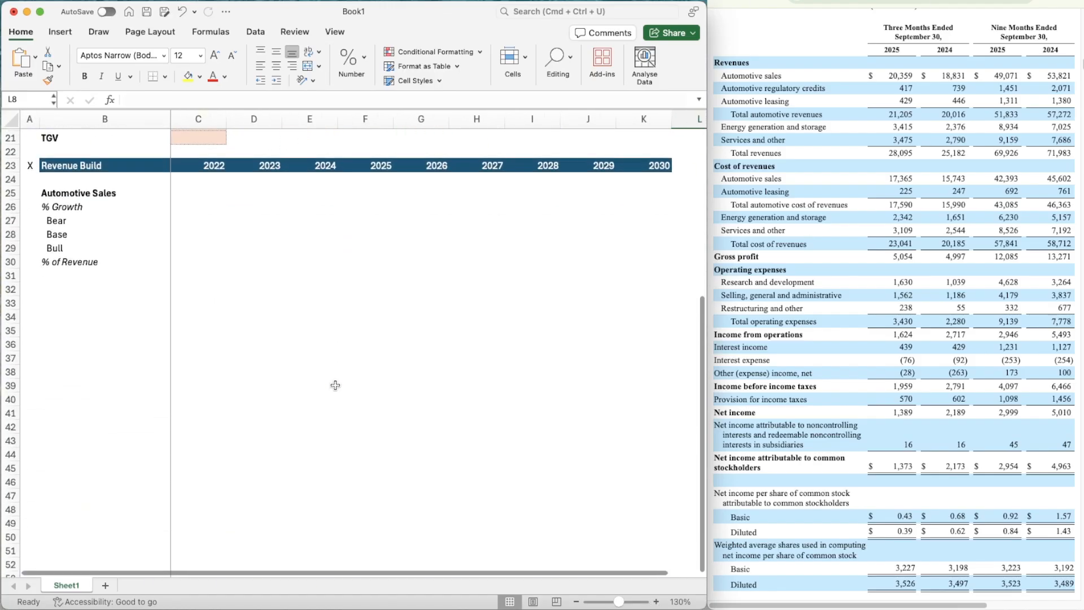
{"action": "scroll", "coordinate": [336, 385], "scroll_direction": "down", "scroll_amount": 1}
{"action": "left_click", "coordinate": [189, 175]}
{"action": "key", "text": "shift+Right"}
{"action": "key", "text": "shift+Right"}
{"action": "key", "text": "shift+Right"}
{"action": "key", "text": "shift+Right"}
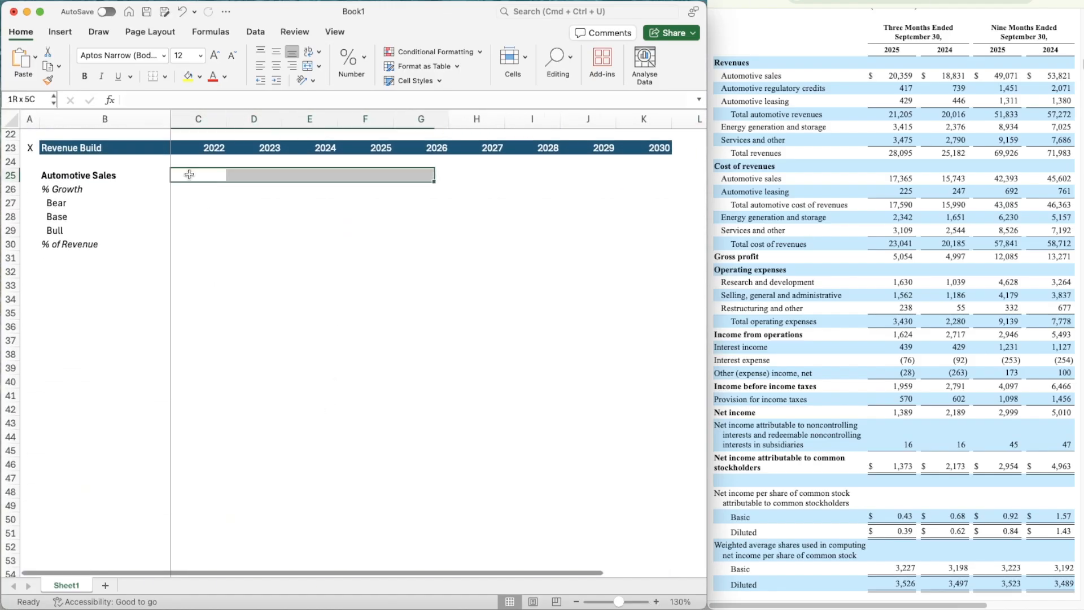
{"action": "key", "text": "shift+Right"}
{"action": "key", "text": "shift+Right"}
{"action": "key", "text": "shift+Right"}
{"action": "key", "text": "shift+Right"}
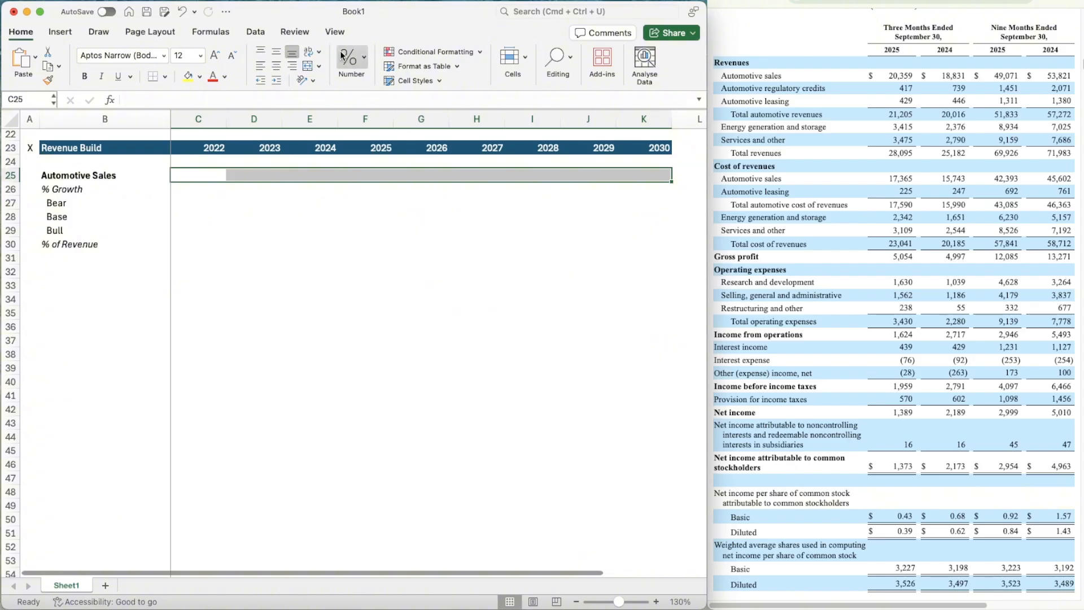
{"action": "left_click", "coordinate": [364, 64]}
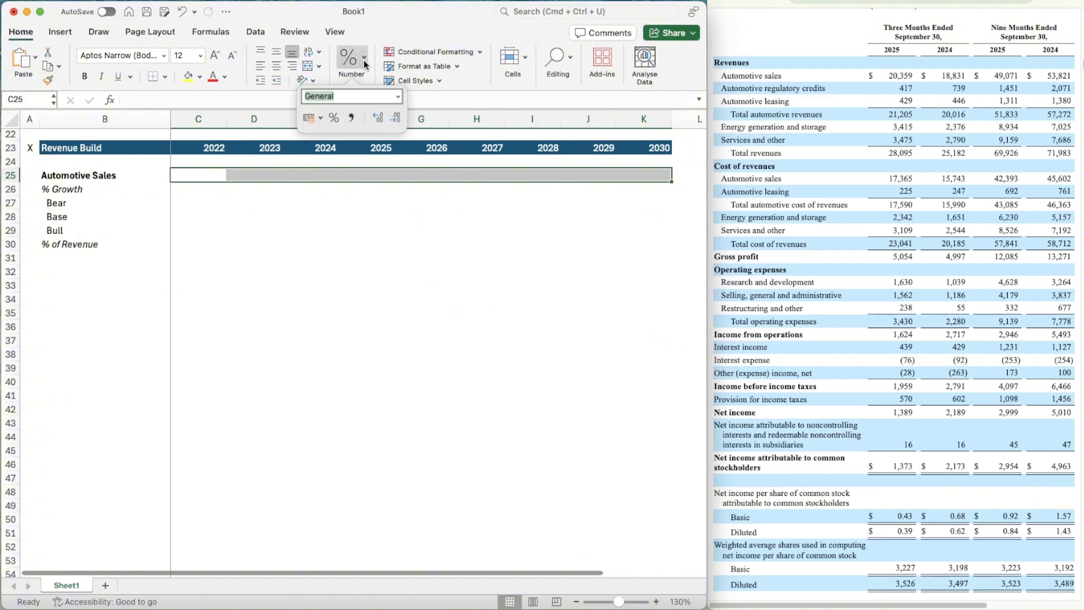
{"action": "left_click", "coordinate": [397, 97]}
{"action": "left_click", "coordinate": [355, 142]}
{"action": "left_click", "coordinate": [351, 118]}
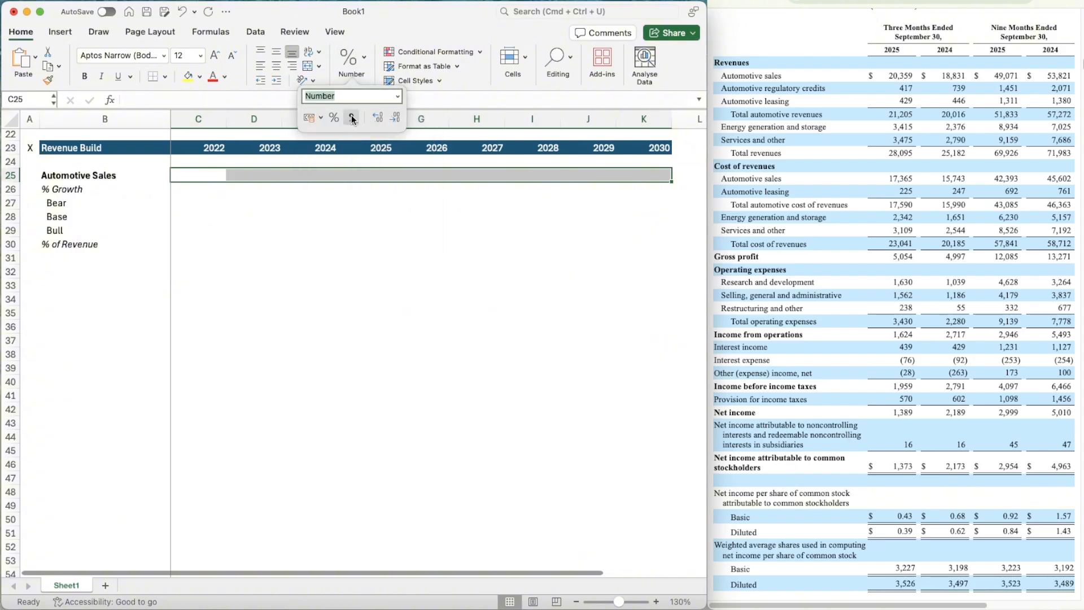
- Format C25:K25 as Number with 0 decimal places, keeping the thousands separator and negatives in parentheses
{"action": "left_click", "coordinate": [397, 96]}
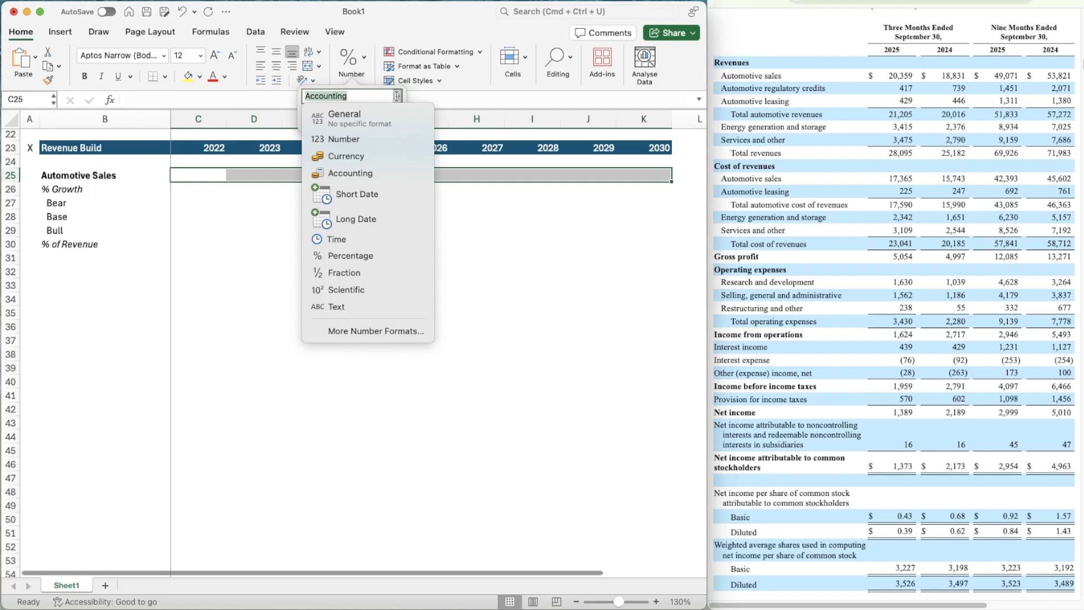
{"action": "left_click", "coordinate": [356, 332]}
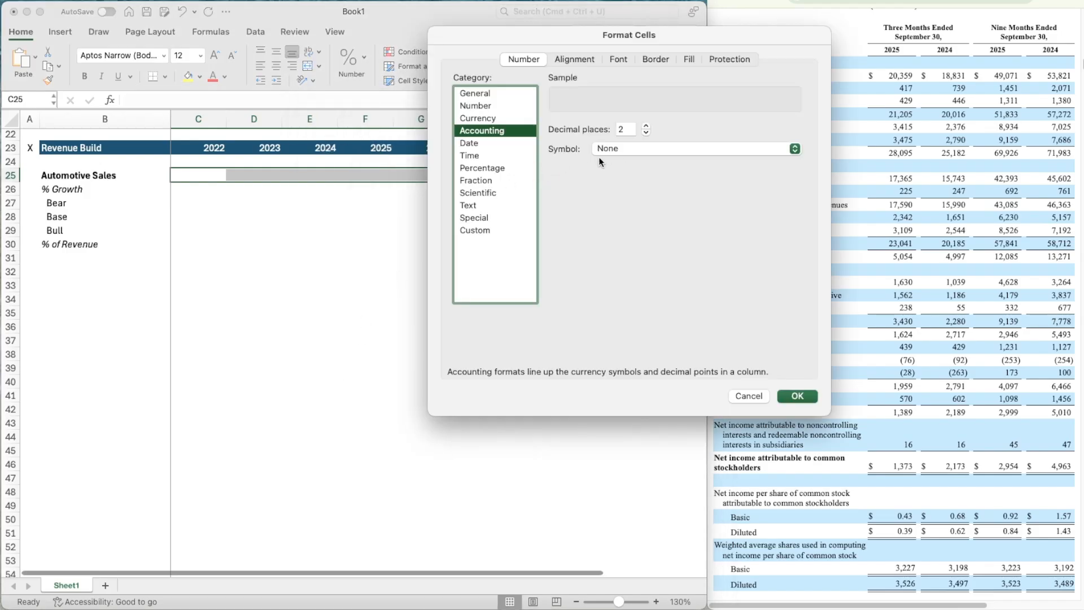
{"action": "left_click", "coordinate": [499, 106]}
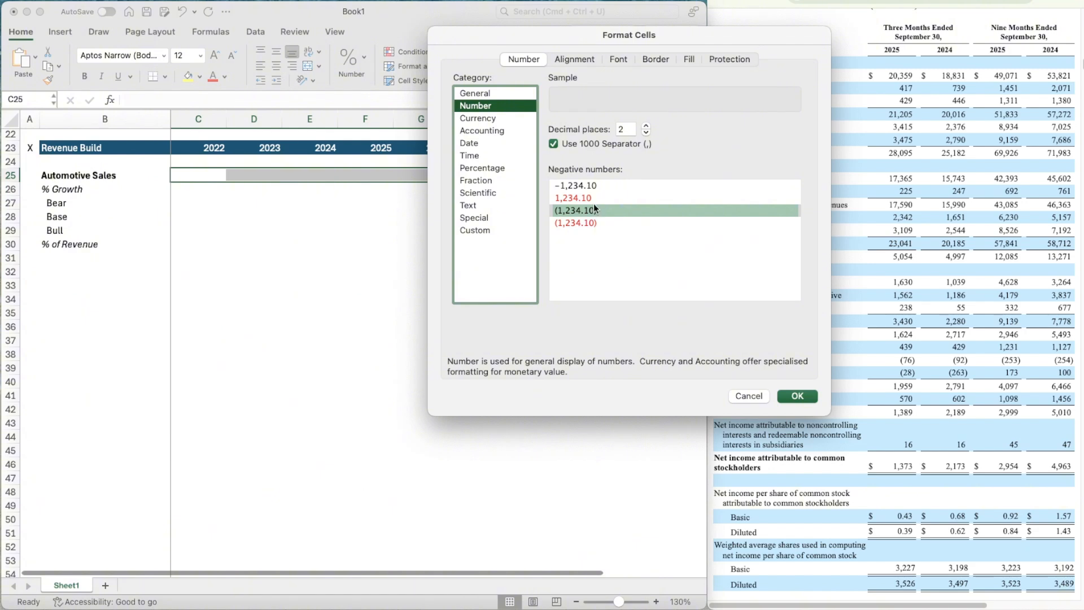
{"action": "left_click", "coordinate": [646, 133]}
{"action": "left_click", "coordinate": [646, 132]}
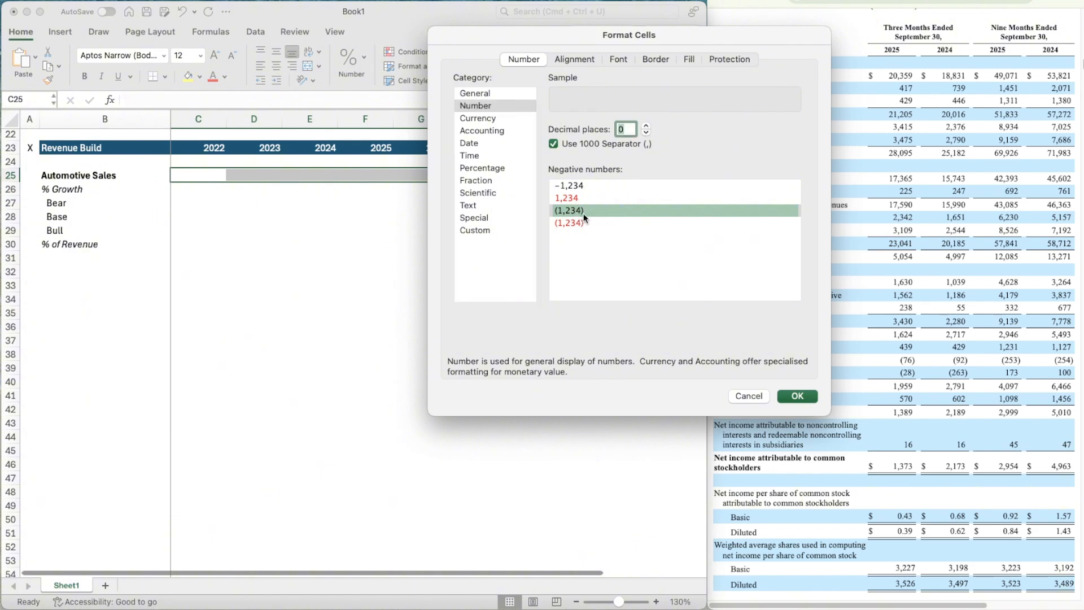
{"action": "left_click", "coordinate": [797, 396]}
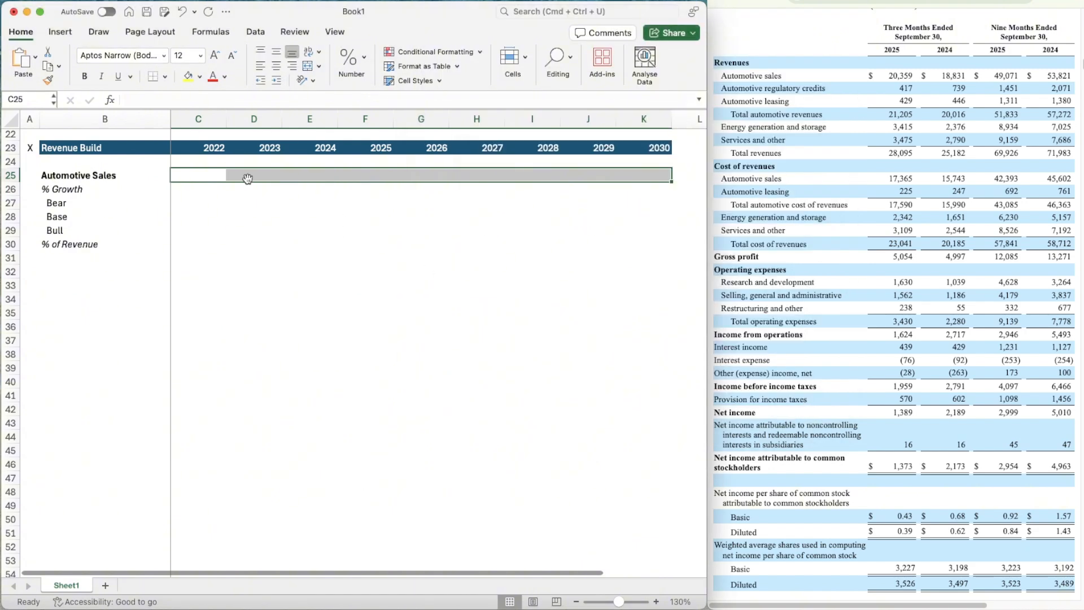
- Using Tesla's annual statement of operations, enter Automotive Sales of 67210, 78509 and 72480 for 2022–2024 in C25:E25
{"action": "left_click", "coordinate": [220, 172]}
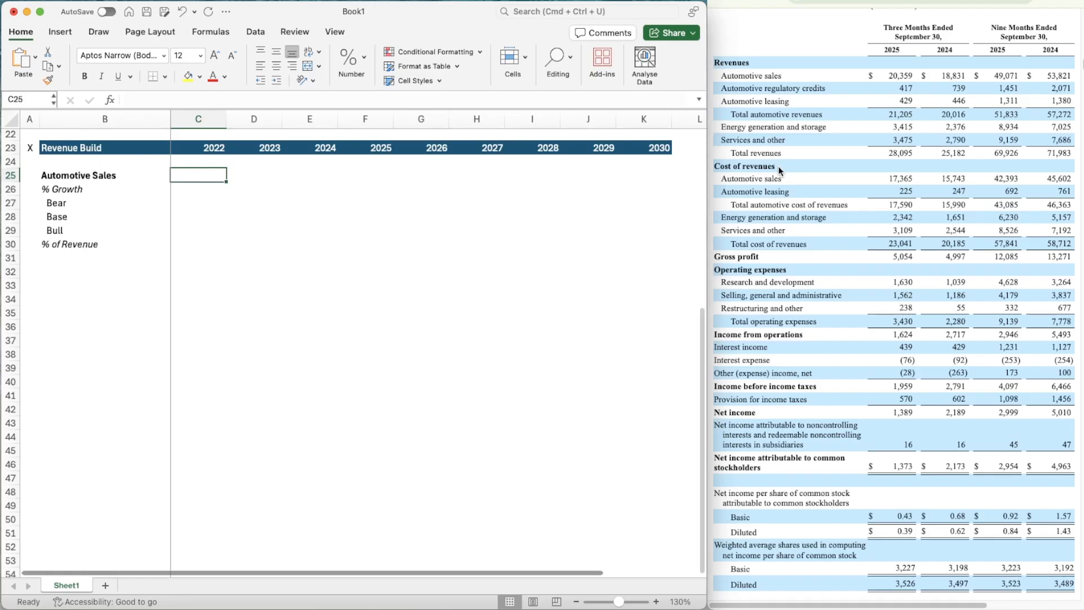
{"action": "left_click", "coordinate": [782, 1]}
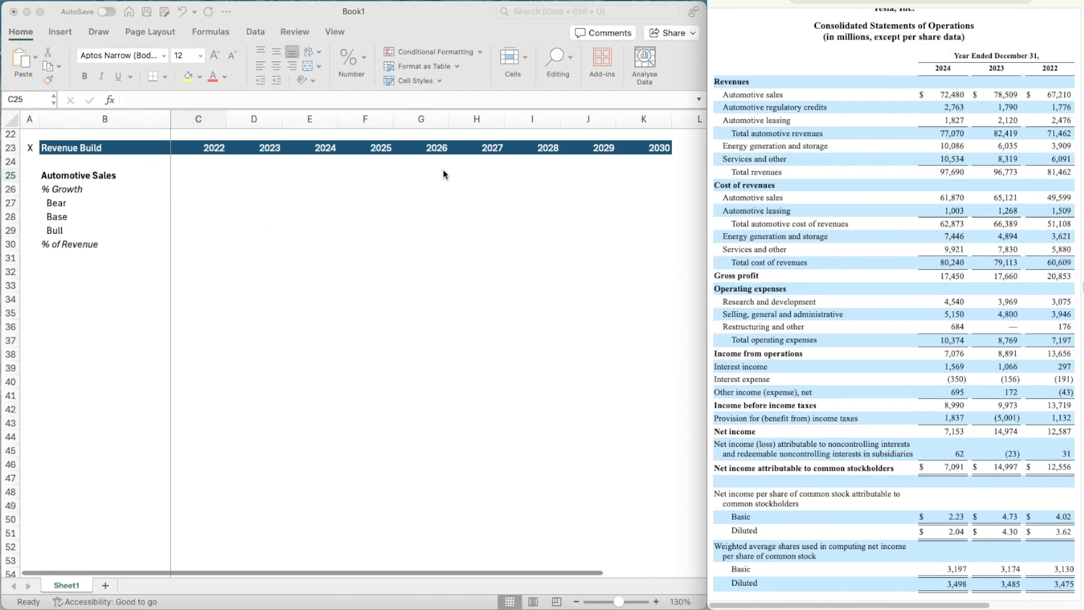
{"action": "left_click", "coordinate": [199, 175]}
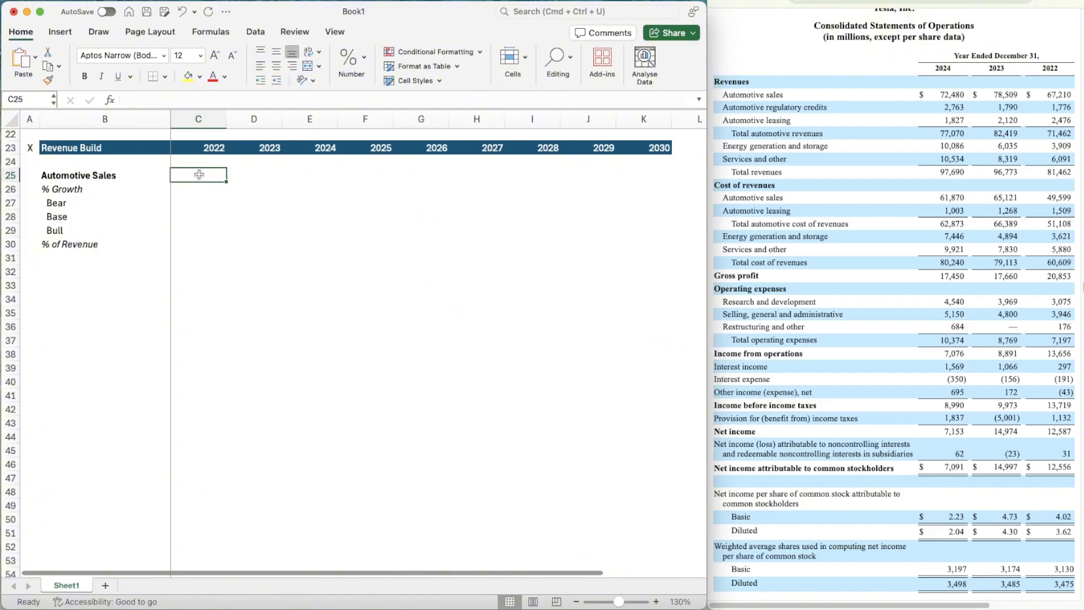
{"action": "type", "text": "67210"}
{"action": "key", "text": "Tab"}
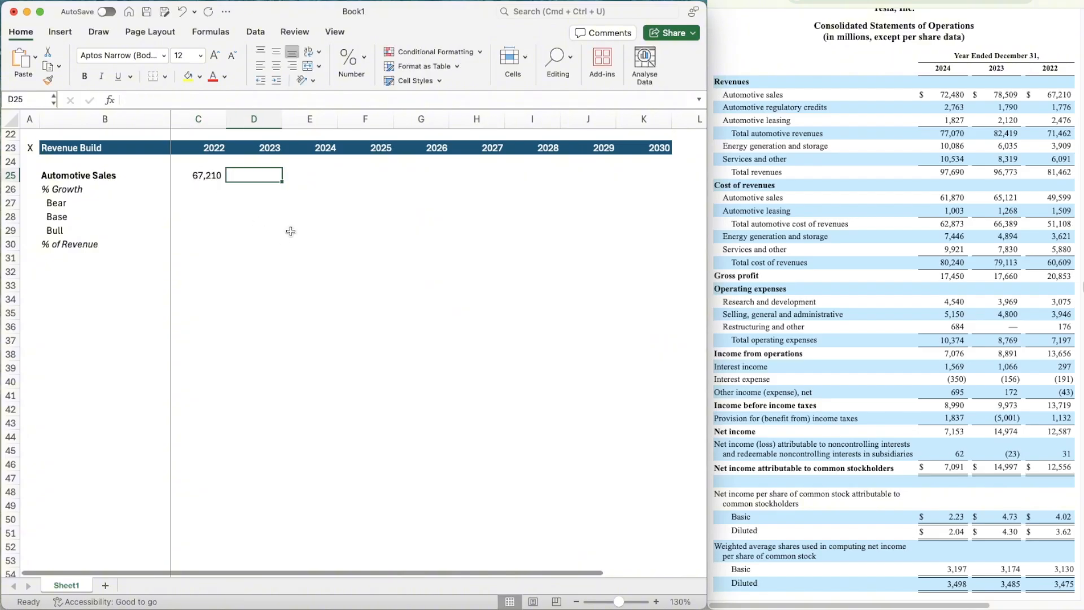
{"action": "type", "text": "78509"}
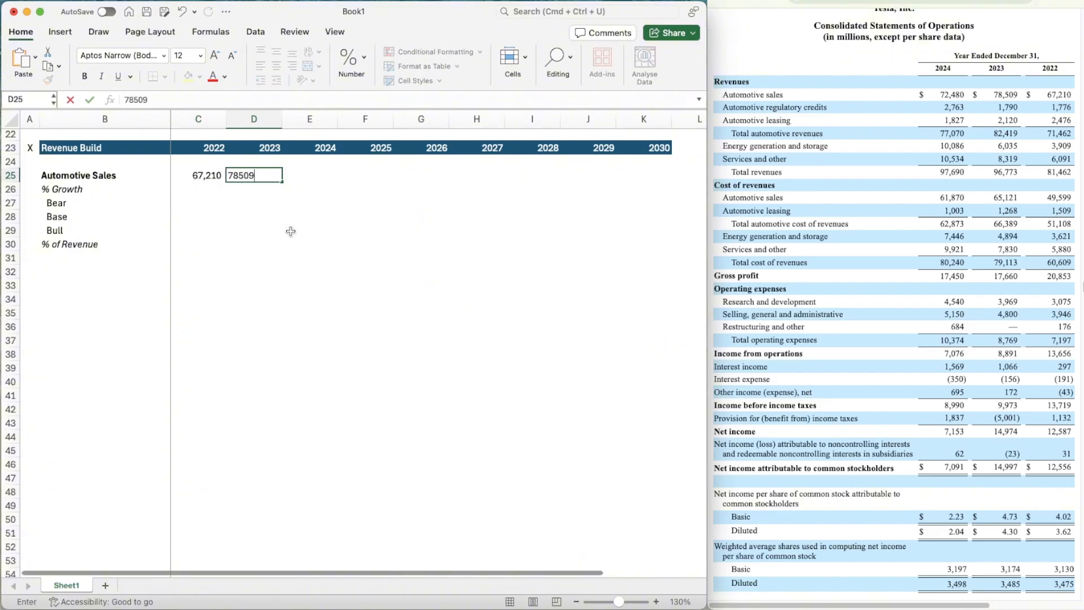
{"action": "key", "text": "Tab"}
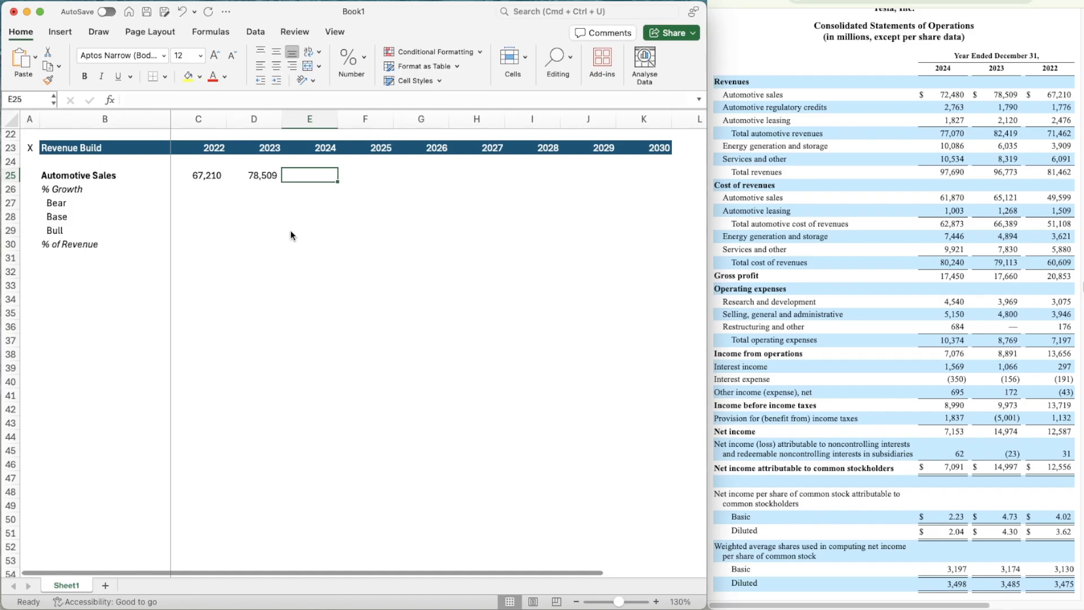
{"action": "type", "text": "72,4"}
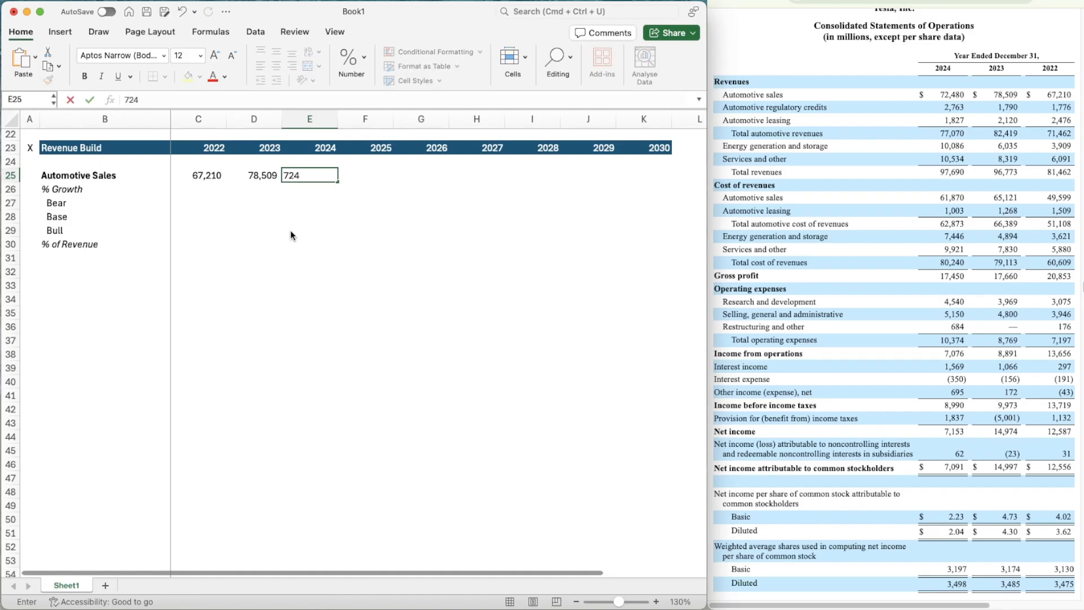
{"action": "type", "text": "80"}
{"action": "key", "text": "Return"}
- Enter the Automotive Sales growth formula =D25/C25-1 for 2023 in D26
{"action": "key", "text": "Right"}
{"action": "key", "text": "Left"}
{"action": "key", "text": "Left"}
{"action": "key", "text": "Left"}
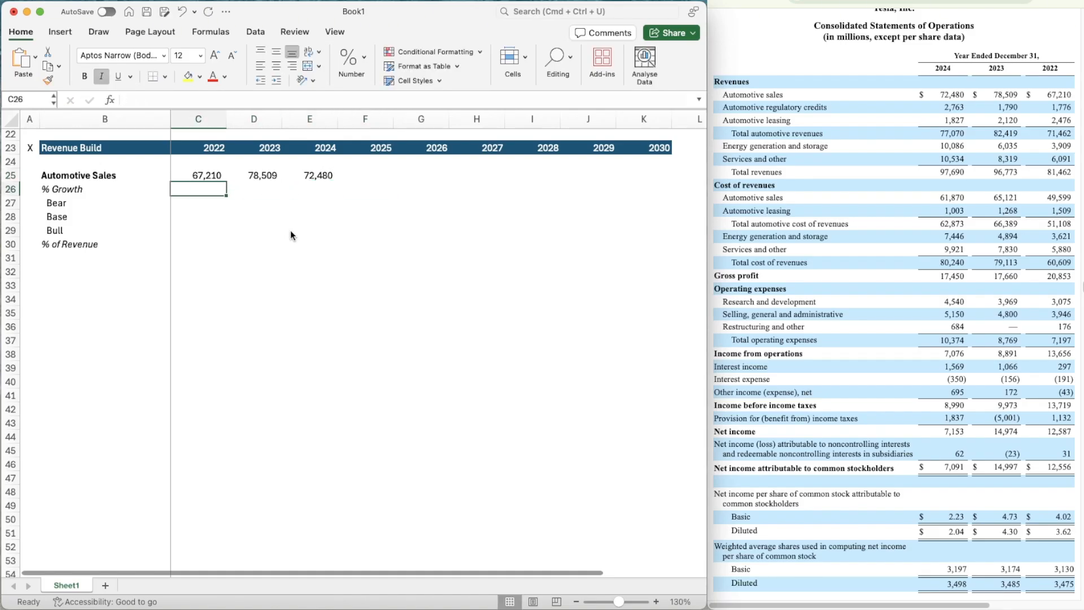
{"action": "key", "text": "Right"}
{"action": "type", "text": "="}
{"action": "key", "text": "Up"}
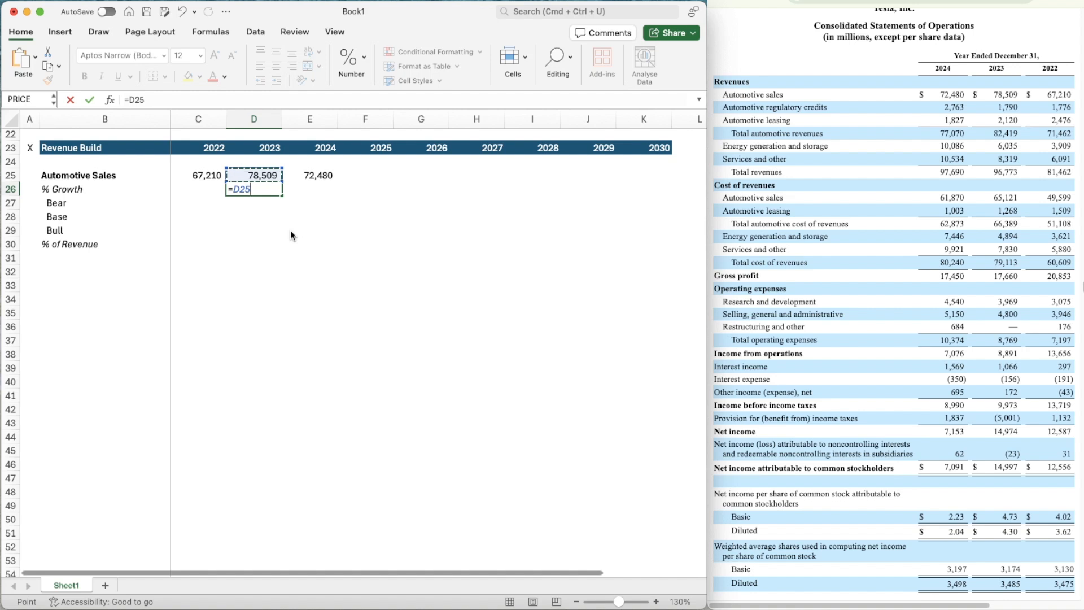
{"action": "type", "text": "/"}
{"action": "key", "text": "Left"}
{"action": "key", "text": "Up"}
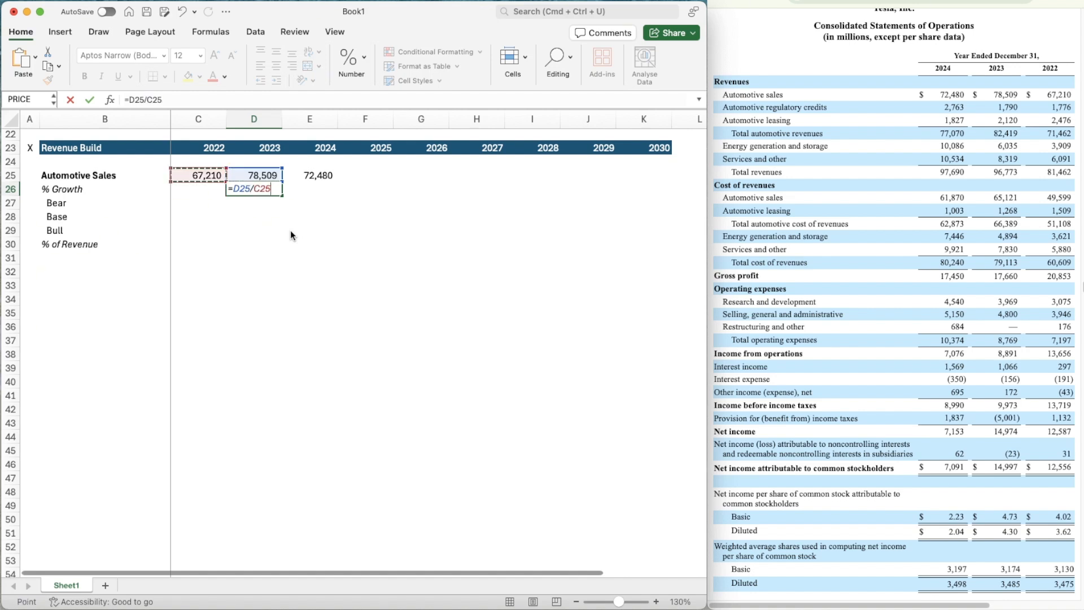
{"action": "type", "text": "-1"}
{"action": "key", "text": "ctrl+Return"}
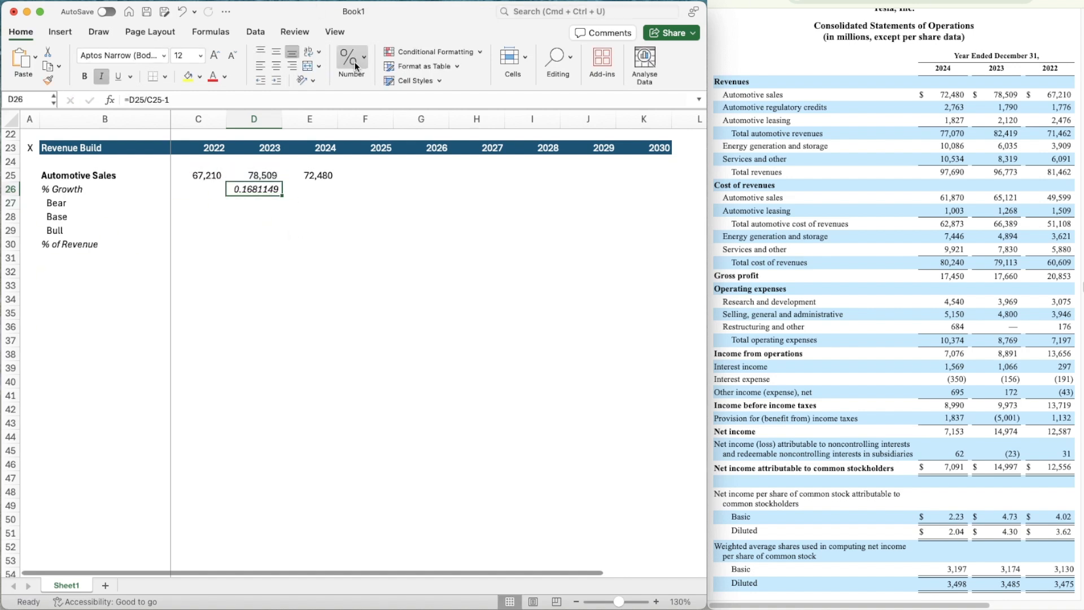
- Format the 2023 growth figure in D26 as a percentage
{"action": "left_click", "coordinate": [351, 61]}
{"action": "left_click", "coordinate": [333, 118]}
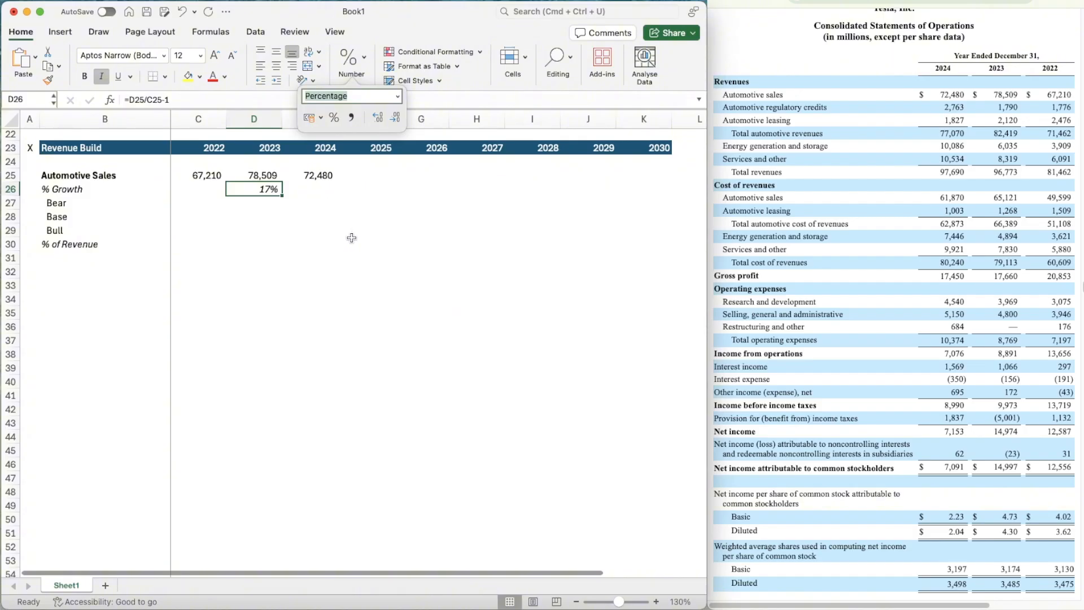
{"action": "left_click", "coordinate": [276, 186]}
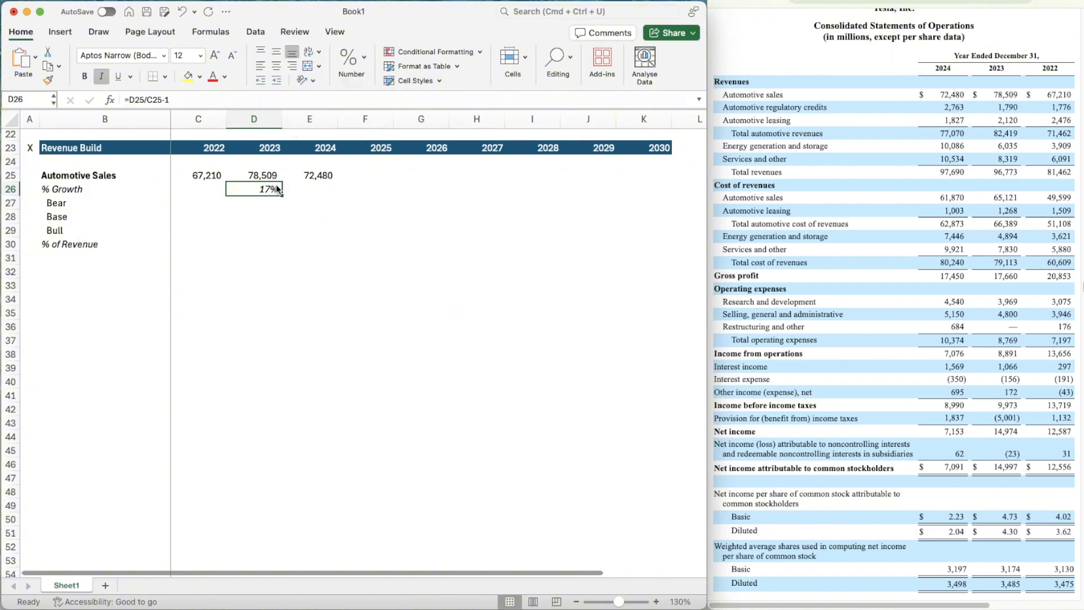
- Copy the growth formula from D26 across to the 2024 and 2025 cells E26:F26
{"action": "left_click", "coordinate": [293, 191]}
{"action": "key", "text": "Left"}
{"action": "key", "text": "cmd+c"}
{"action": "key", "text": "shift+Right"}
{"action": "key", "text": "shift+Right"}
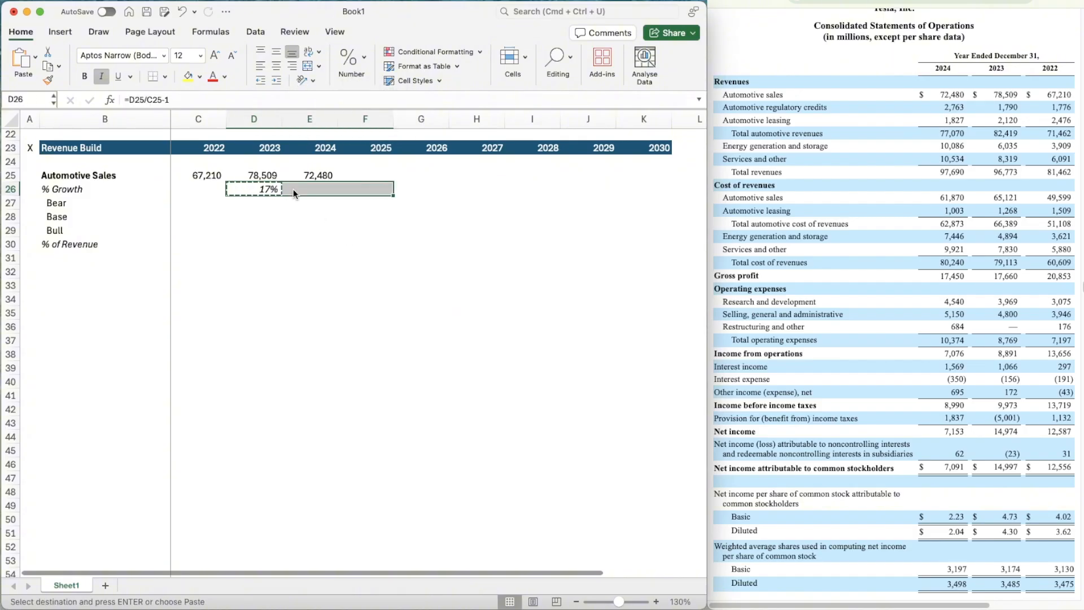
{"action": "key", "text": "cmd+v"}
{"action": "key", "text": "Up"}
{"action": "key", "text": "Down"}
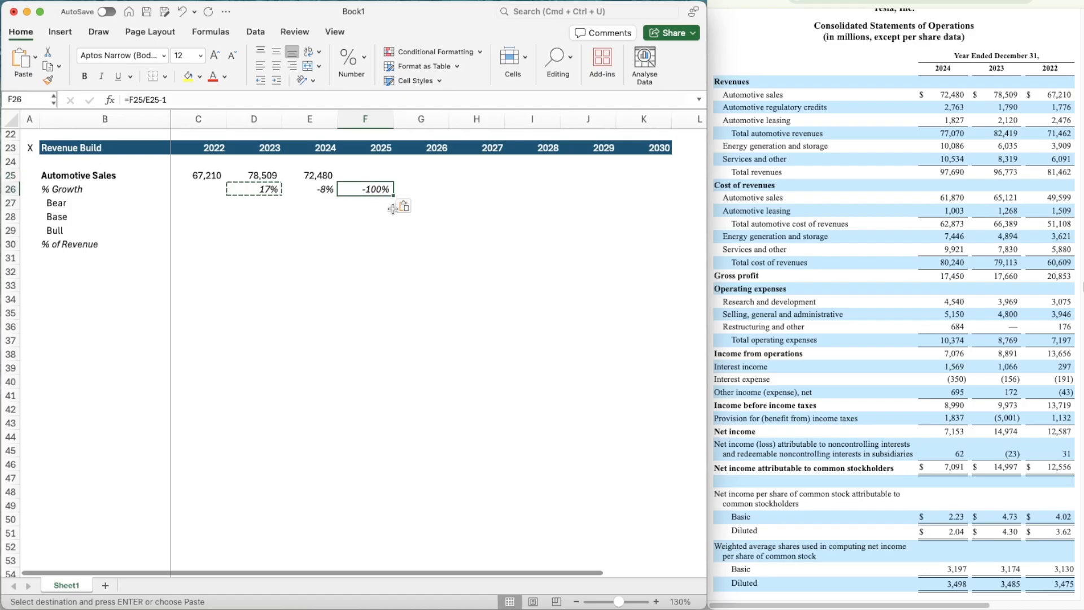
- Bring up the nine-month 2025 statement of operations and enter the full-year to nine-month 2024 ratio =E25/52821 in E28
{"action": "key", "text": "Up"}
{"action": "left_click", "coordinate": [954, 1]}
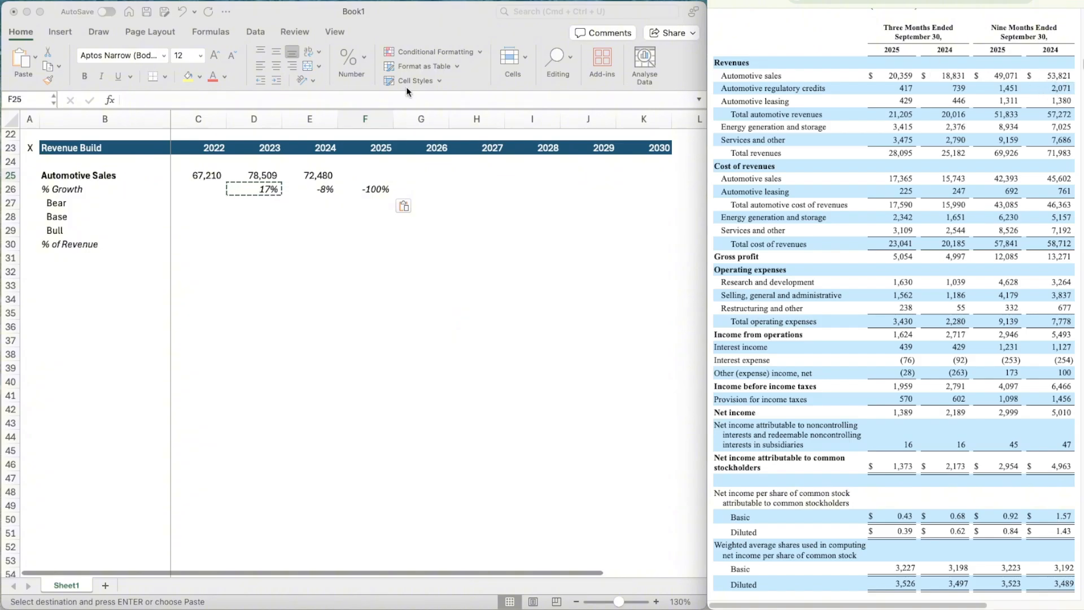
{"action": "left_click", "coordinate": [321, 222]}
{"action": "left_click", "coordinate": [319, 204]}
{"action": "left_click", "coordinate": [323, 215]}
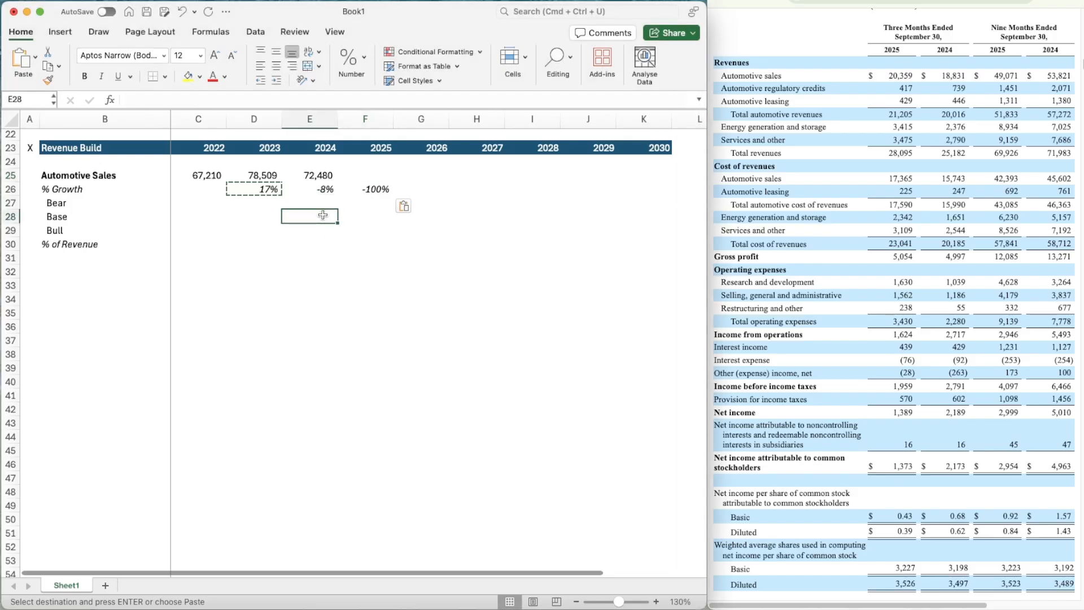
{"action": "type", "text": "="}
{"action": "key", "text": "Up"}
{"action": "key", "text": "Up"}
{"action": "key", "text": "Up"}
{"action": "type", "text": "/"}
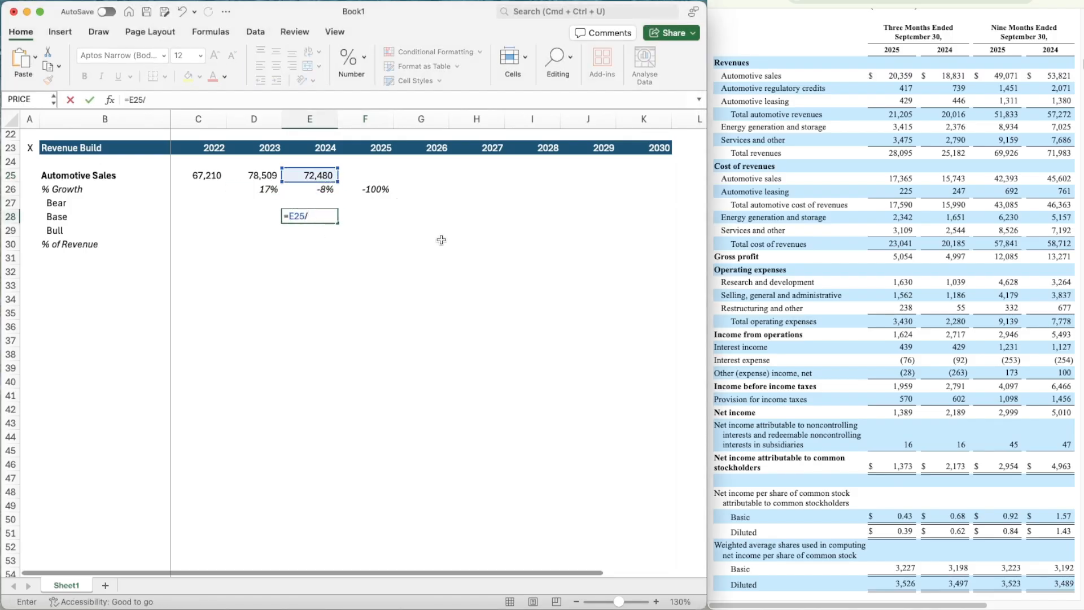
{"action": "type", "text": "52821"}
{"action": "key", "text": "Return"}
- Estimate 2025 Automotive Sales in F25 by multiplying the nine-month figure 49071 by 1.37218152
{"action": "key", "text": "Up"}
{"action": "key", "text": "Up"}
{"action": "key", "text": "Right"}
{"action": "key", "text": "Right"}
{"action": "key", "text": "Up"}
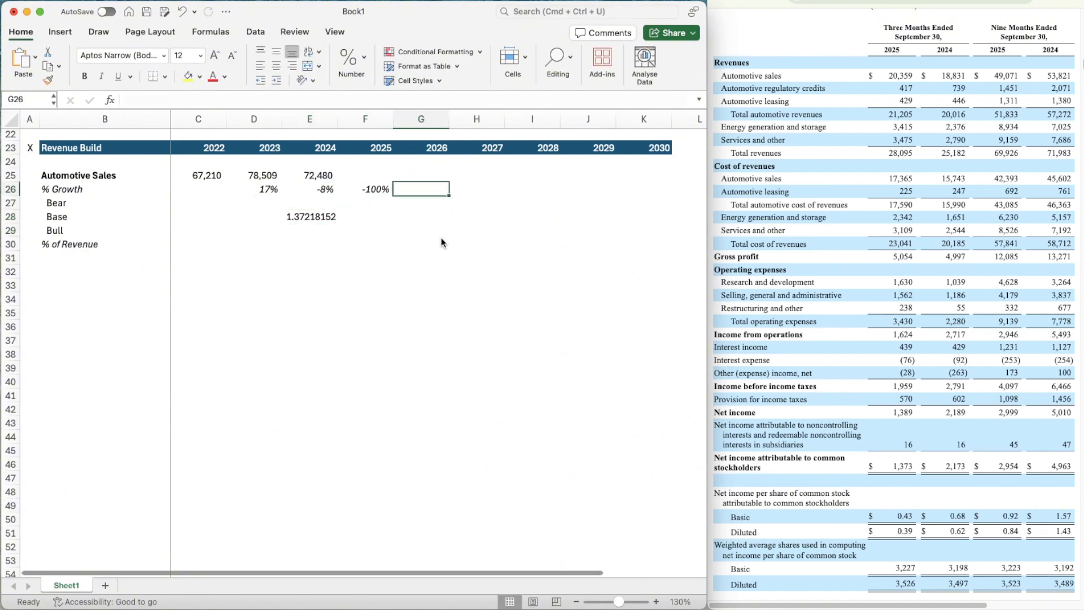
{"action": "key", "text": "Left"}
{"action": "key", "text": "Up"}
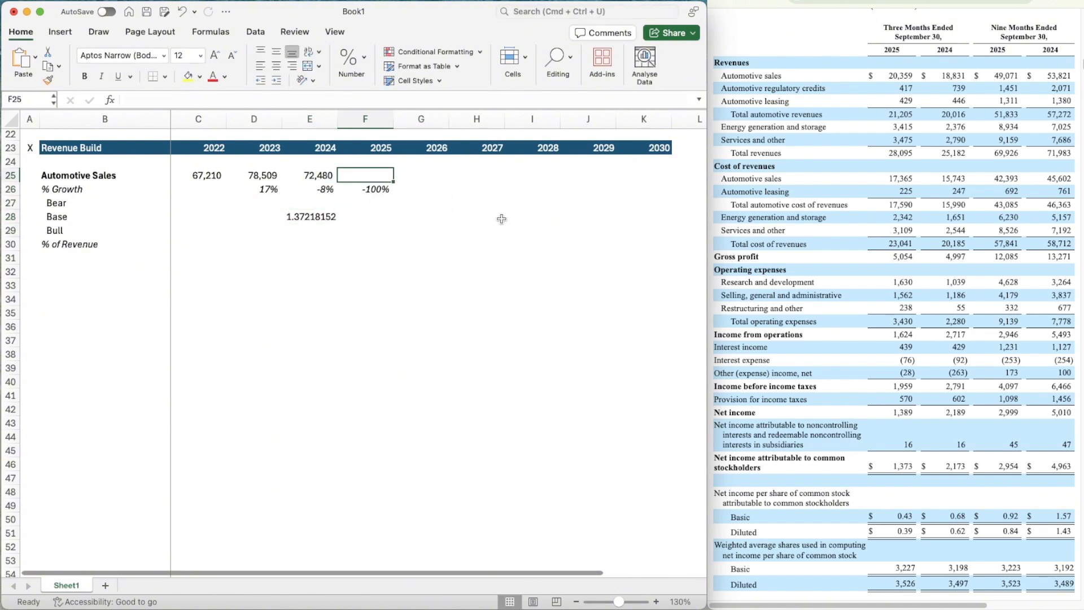
{"action": "type", "text": "=490"}
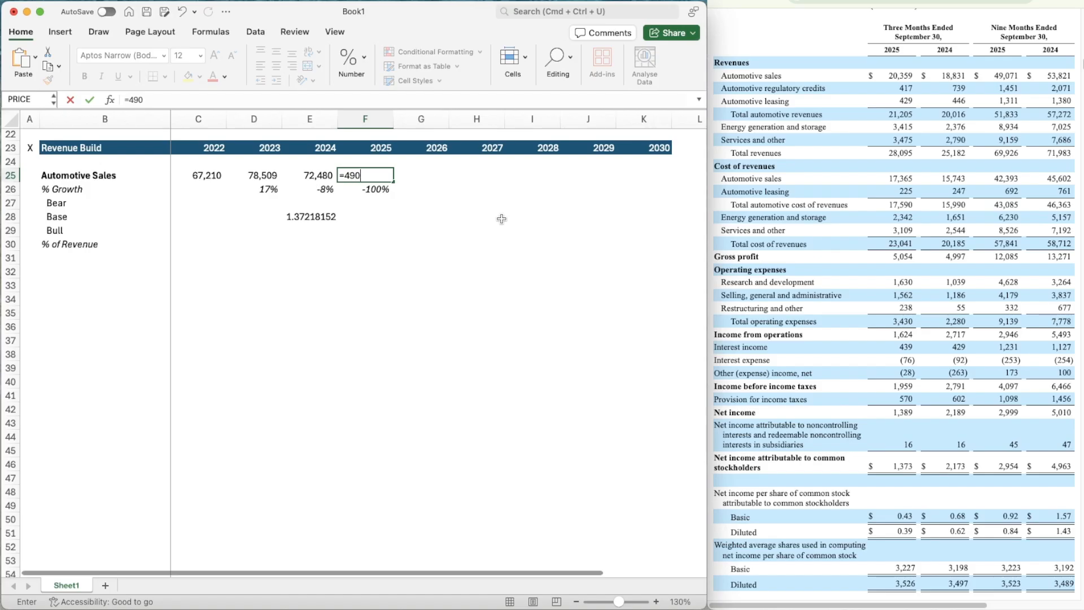
{"action": "type", "text": "71("}
{"action": "type", "text": "1.372"}
{"action": "type", "text": "1"}
{"action": "type", "text": "8152"}
{"action": "key", "text": "Return"}
- Copy the number format of the 2024 Automotive Sales cell E25 onto the 2025 cell F25
{"action": "key", "text": "Up"}
{"action": "key", "text": "Left"}
{"action": "key", "text": "super+shift+c"}
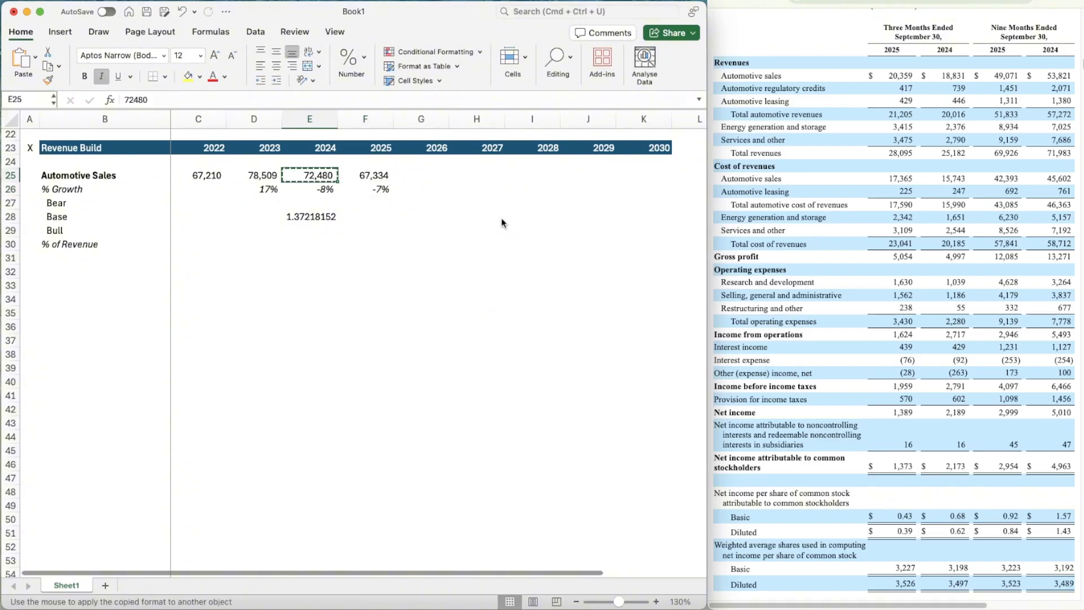
{"action": "key", "text": "Right"}
{"action": "key", "text": "super+shift+v"}
- Delete the temporary ratio calculation from E28
{"action": "key", "text": "Down"}
{"action": "key", "text": "Down"}
{"action": "key", "text": "Down"}
{"action": "key", "text": "Left"}
{"action": "key", "text": "Delete"}
{"action": "key", "text": "Right"}
{"action": "key", "text": "Right"}
{"action": "key", "text": "Right"}
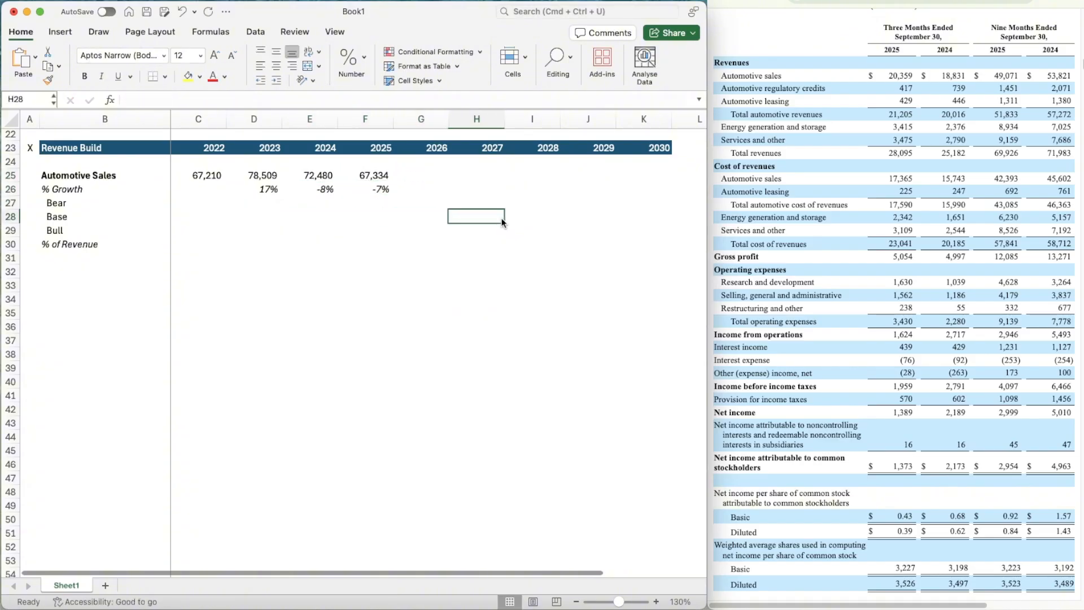
{"action": "key", "text": "Left"}
{"action": "key", "text": "Left"}
- Copy the empty input-styled cells G16:G18 onto the 2026–2030 Bear, Base and Bull growth rows in G27:K29
{"action": "scroll", "coordinate": [429, 169], "scroll_direction": "up", "scroll_amount": 4}
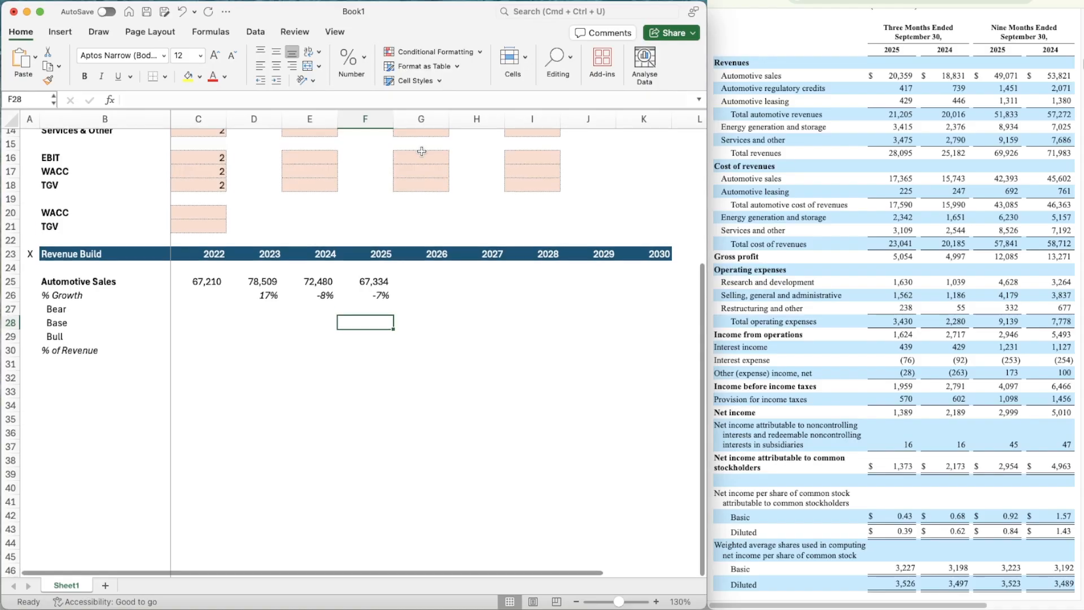
{"action": "left_click", "coordinate": [422, 152]}
{"action": "key", "text": "shift+Down"}
{"action": "key", "text": "shift+Down"}
{"action": "key", "text": "super+c"}
{"action": "key", "text": "Down"}
{"action": "key", "text": "Down"}
{"action": "key", "text": "Down"}
{"action": "key", "text": "Down"}
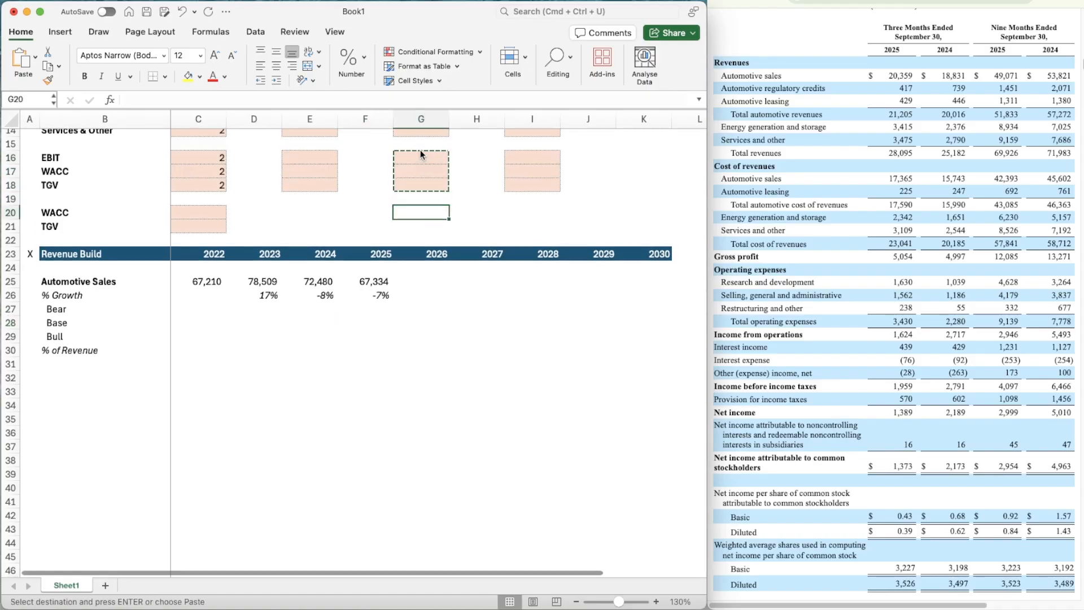
{"action": "scroll", "coordinate": [420, 150], "scroll_direction": "down", "scroll_amount": 3}
{"action": "left_click", "coordinate": [422, 230]}
{"action": "key", "text": "shift+Down"}
{"action": "key", "text": "shift+Down"}
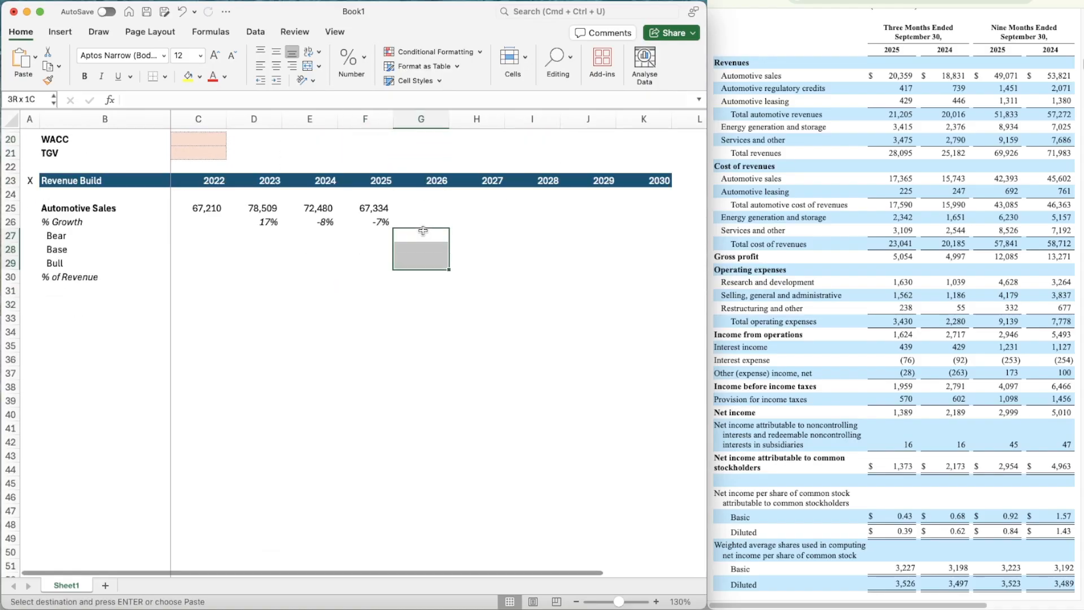
{"action": "key", "text": "shift+Right"}
{"action": "key", "text": "shift+Right"}
{"action": "key", "text": "shift+Right"}
{"action": "key", "text": "shift+Right"}
{"action": "key", "text": "super+v"}
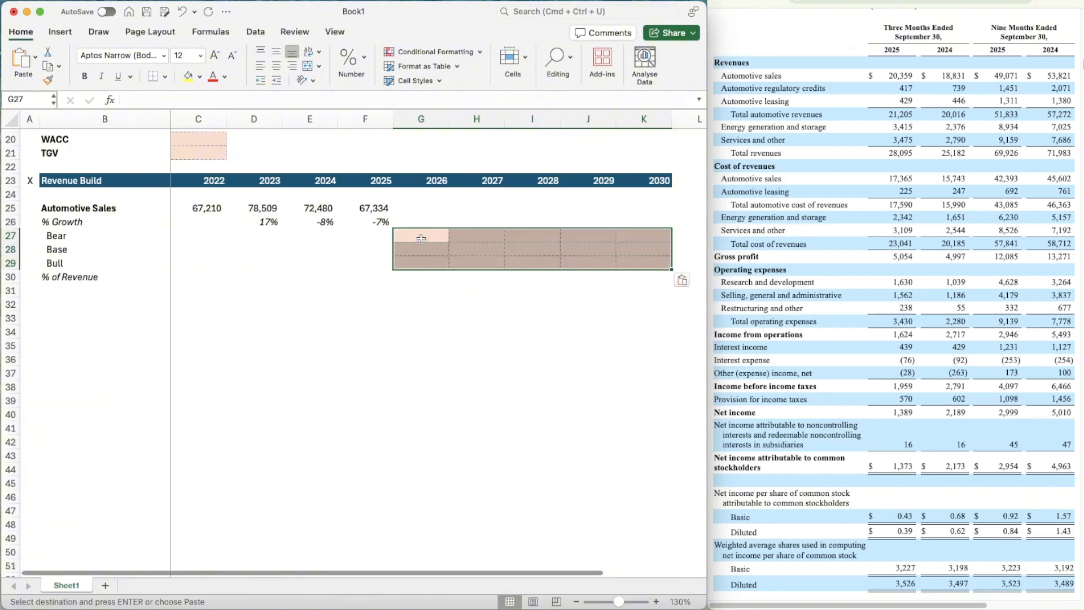
- Enter the average of the 2023–2025 growth rates, =AVERAGE(D26:F26), as the 2026 Base growth in G28
{"action": "left_click", "coordinate": [411, 249]}
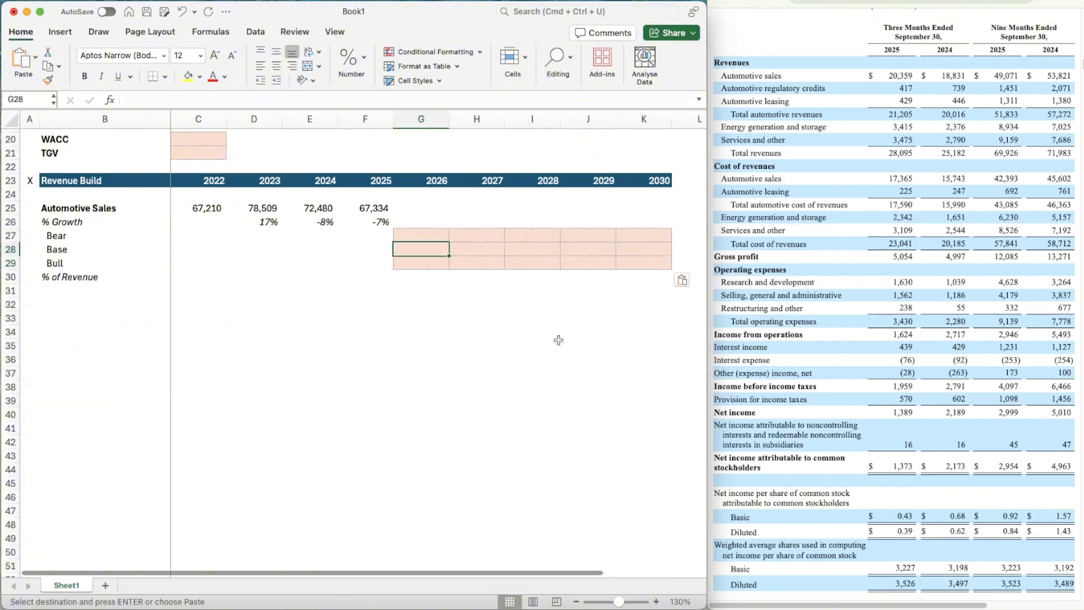
{"action": "key", "text": "Right"}
{"action": "key", "text": "Right"}
{"action": "key", "text": "Right"}
{"action": "key", "text": "Right"}
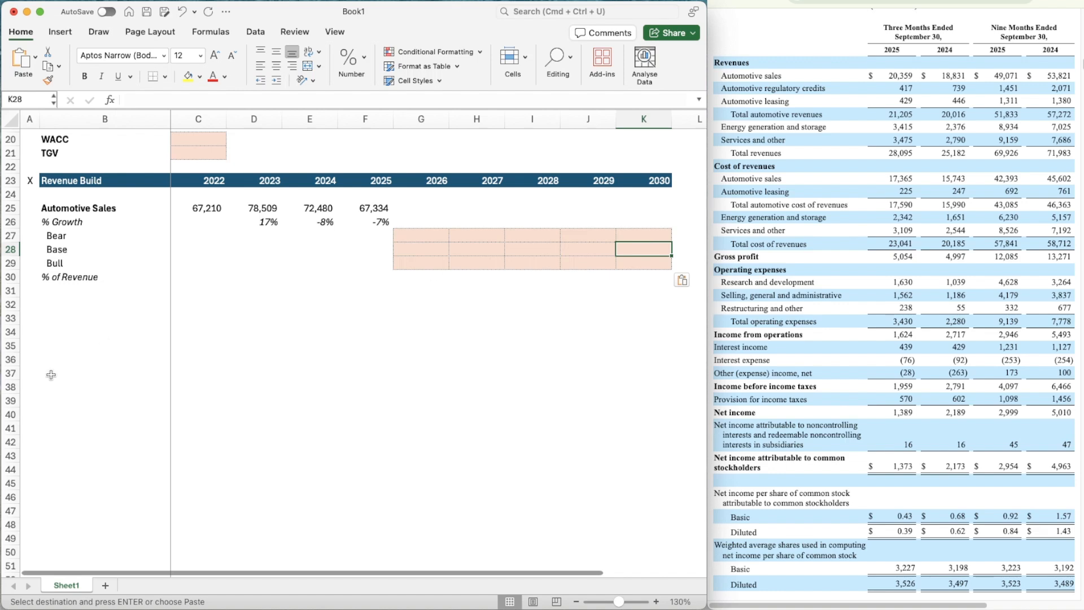
{"action": "scroll", "coordinate": [514, 383], "scroll_direction": "up", "scroll_amount": 5}
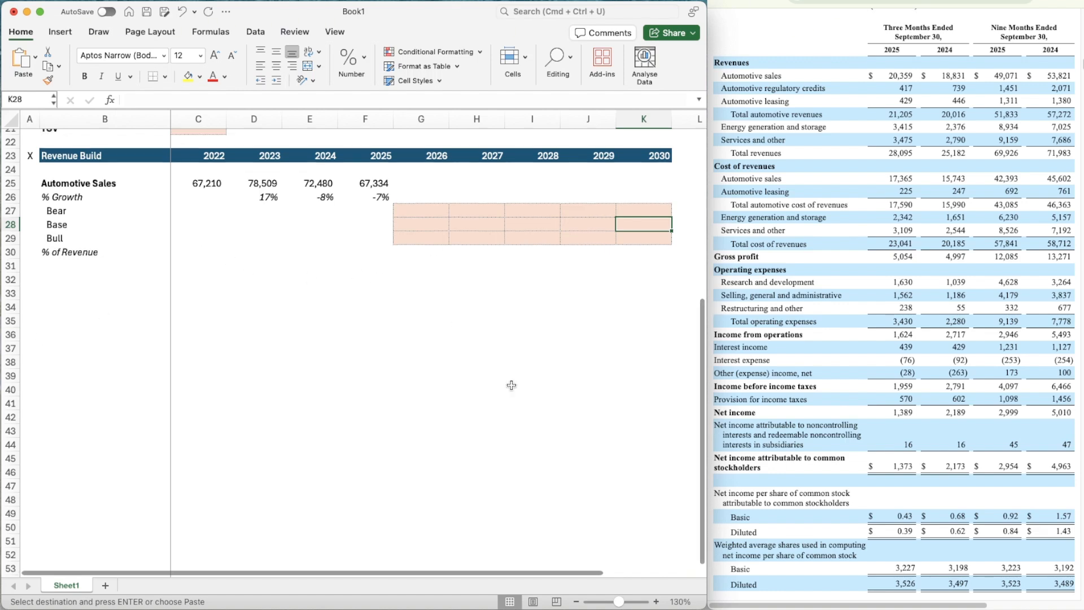
{"action": "key", "text": "Left"}
{"action": "key", "text": "Left"}
{"action": "key", "text": "Left"}
{"action": "key", "text": "Left"}
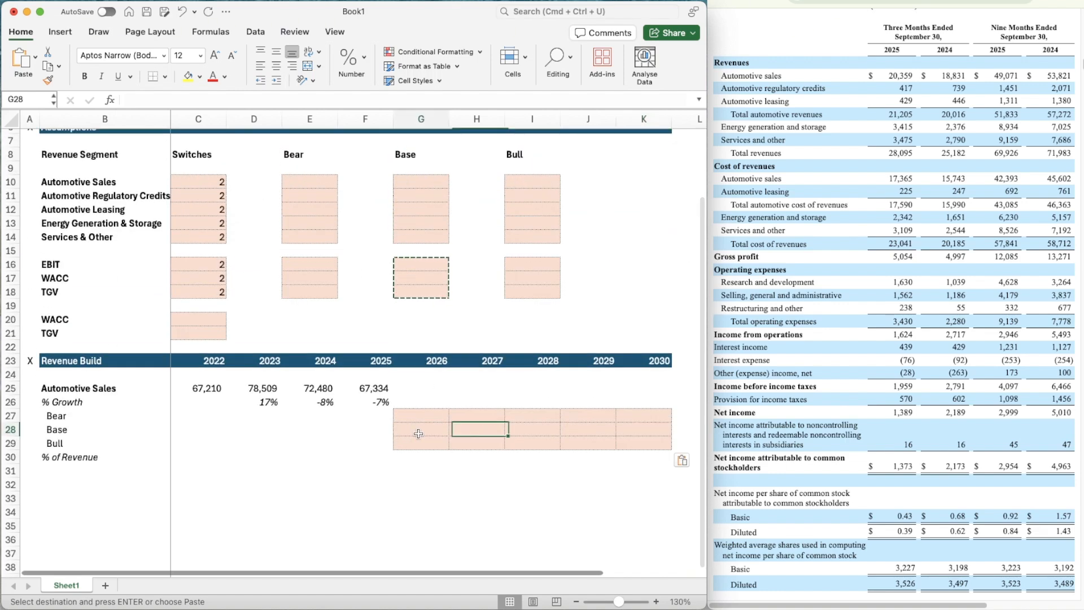
{"action": "type", "text": "=avera"}
{"action": "key", "text": "Tab"}
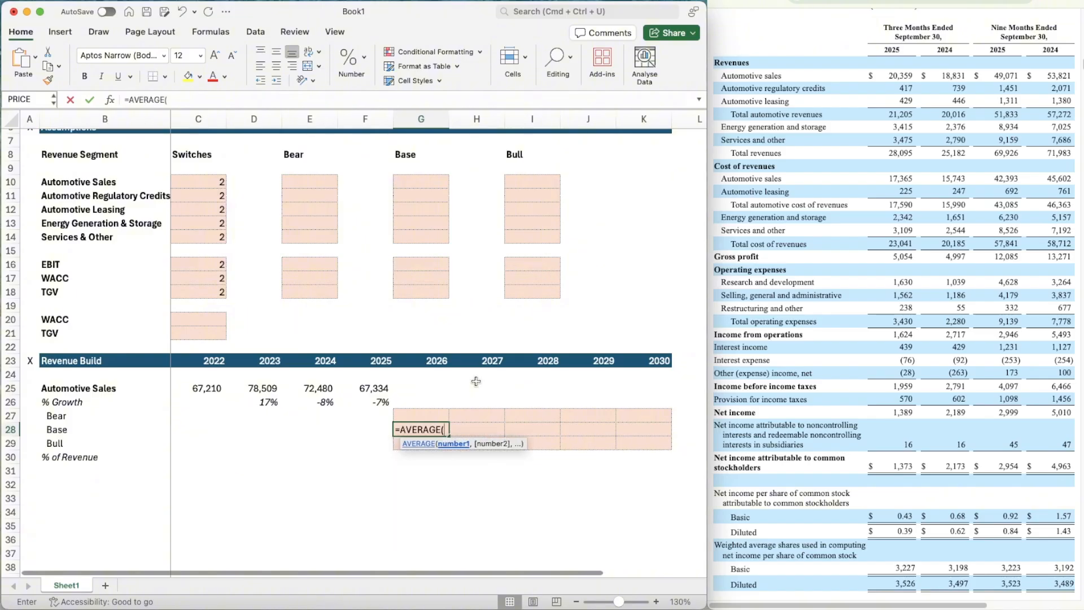
{"action": "key", "text": "Left"}
{"action": "key", "text": "Up"}
{"action": "key", "text": "Up"}
{"action": "key", "text": "shift+Left"}
{"action": "key", "text": "shift+Left"}
{"action": "key", "text": "Return"}
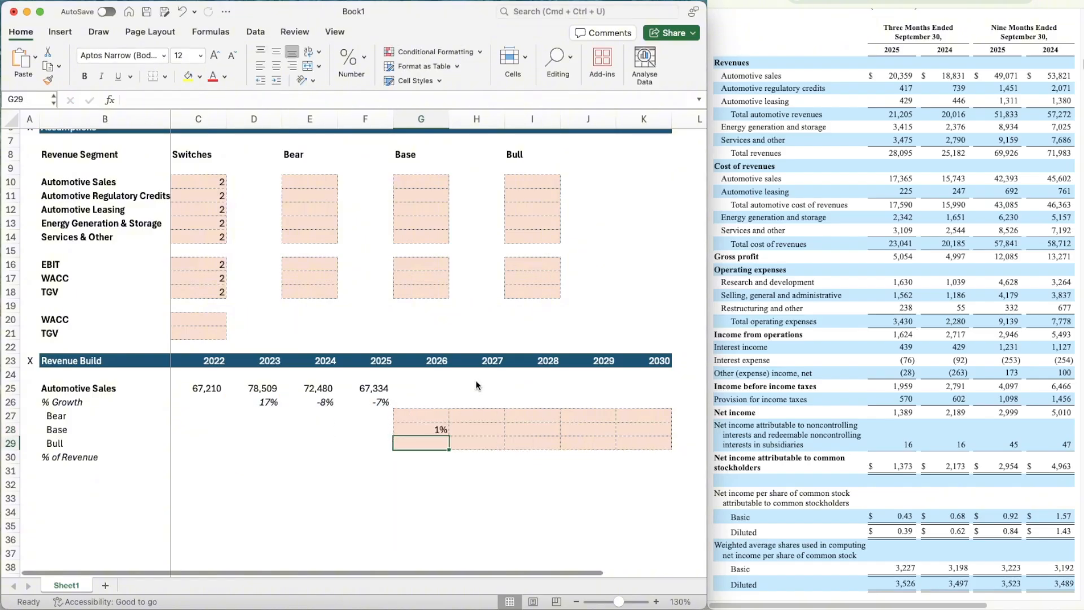
{"action": "key", "text": "Up"}
{"action": "scroll", "coordinate": [475, 381], "scroll_direction": "down", "scroll_amount": 2}
{"action": "scroll", "coordinate": [477, 385], "scroll_direction": "down", "scroll_amount": 2}
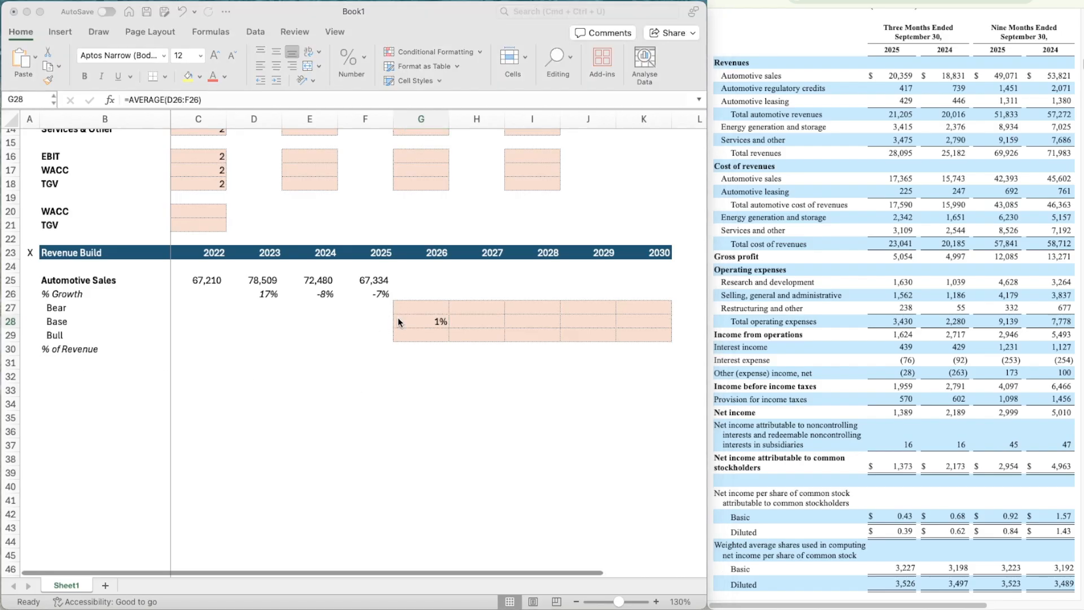
- Set the 2026 Base growth assumption for Automotive Sales in G28 to 10%
{"action": "key", "text": "Left"}
{"action": "key", "text": "Up"}
{"action": "key", "text": "F2"}
{"action": "key", "text": "Escape"}
{"action": "left_click", "coordinate": [420, 322]}
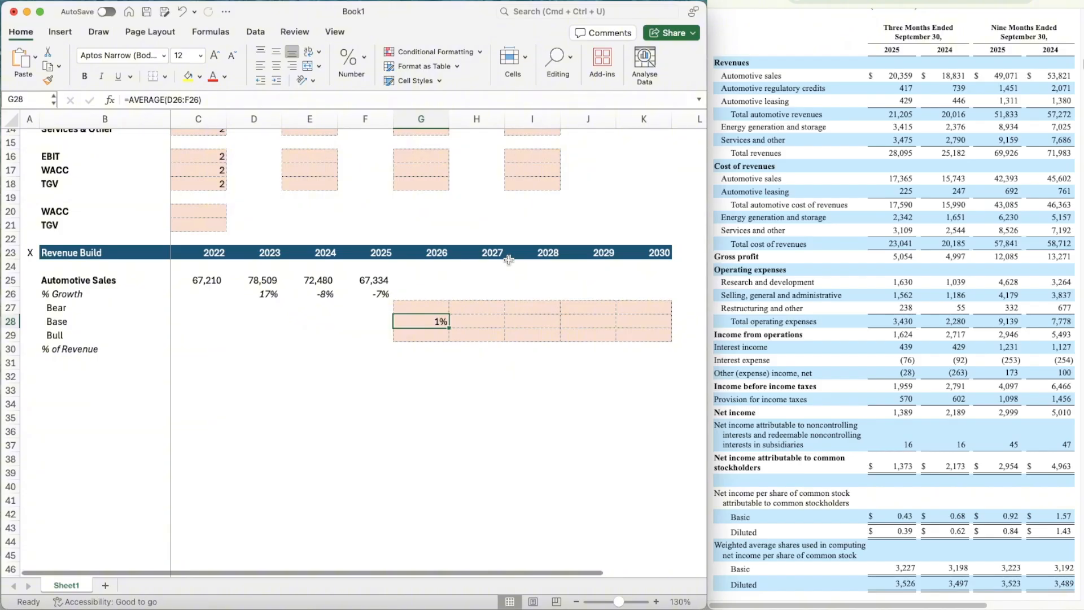
{"action": "type", "text": "10"}
{"action": "key", "text": "Tab"}
{"action": "key", "text": "Left"}
{"action": "key", "text": "Left"}
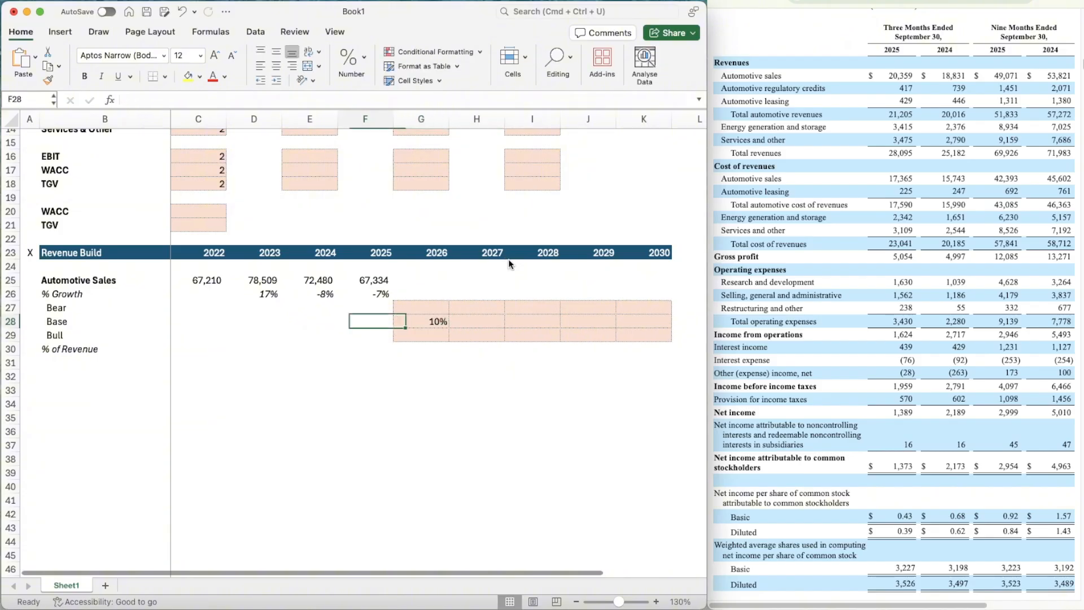
{"action": "key", "text": "Right"}
{"action": "key", "text": "Left"}
{"action": "key", "text": "Right"}
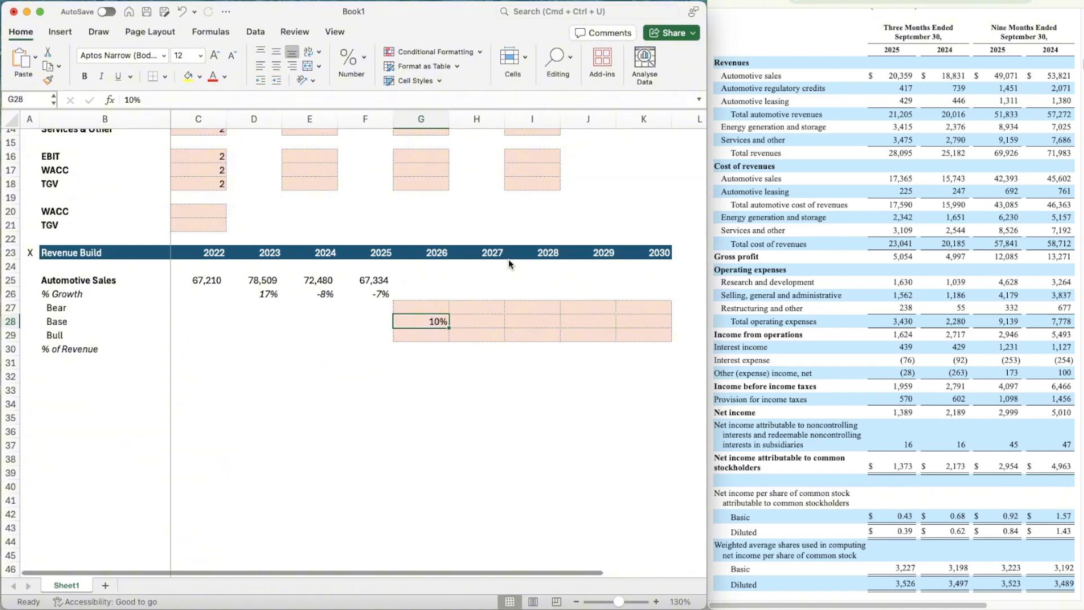
- Set the 2030 Base growth assumption for Automotive Sales in K28 to 17.5%
{"action": "key", "text": "Right"}
{"action": "key", "text": "Right"}
{"action": "key", "text": "Right"}
{"action": "key", "text": "Right"}
{"action": "key", "text": "Left"}
{"action": "key", "text": "Right"}
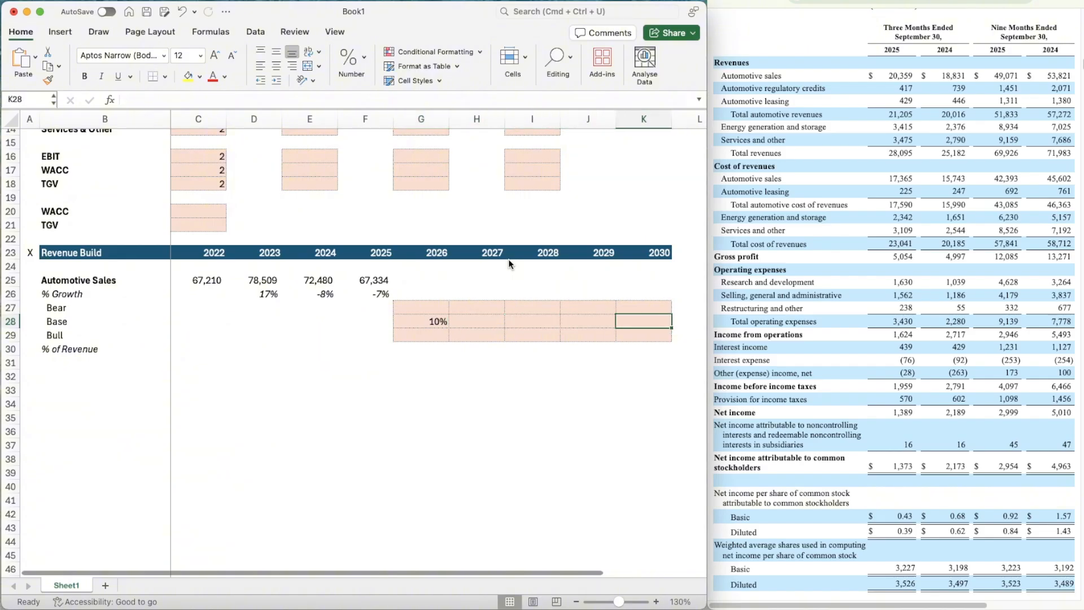
{"action": "key", "text": "Left"}
{"action": "key", "text": "Left"}
{"action": "key", "text": "Left"}
{"action": "key", "text": "Left"}
{"action": "key", "text": "Right"}
{"action": "key", "text": "Right"}
{"action": "key", "text": "Right"}
{"action": "key", "text": "Right"}
{"action": "type", "text": "2"}
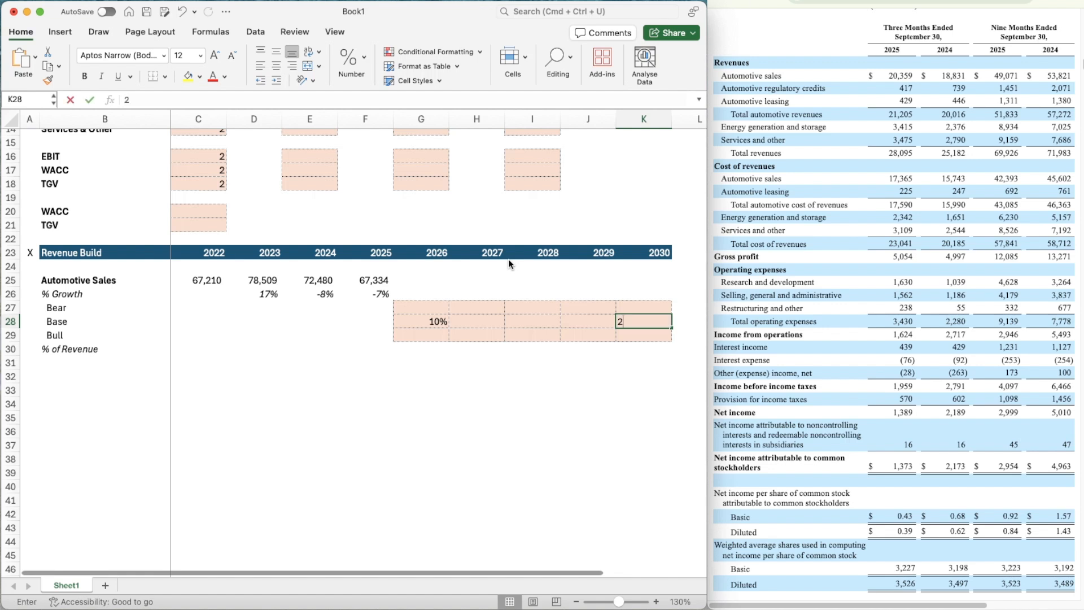
{"action": "key", "text": "BackSpace"}
{"action": "type", "text": "17.5%"}
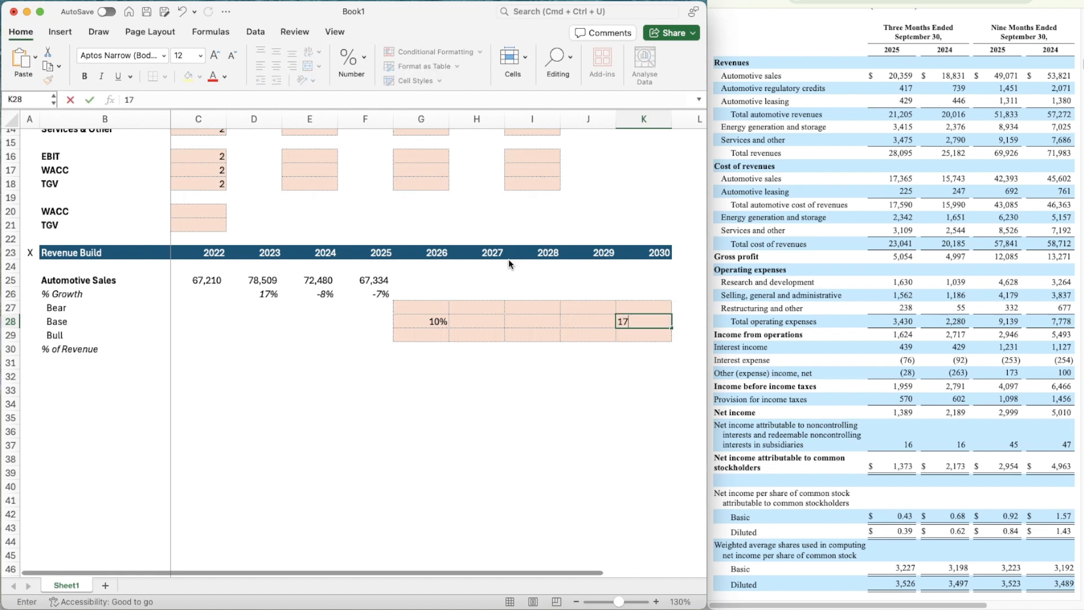
{"action": "key", "text": "Left"}
- Write the straight-line interpolation formula =G28-(G28-K28)/(K23-G23) for 2027 Base growth in H28
{"action": "key", "text": "Left"}
{"action": "key", "text": "Left"}
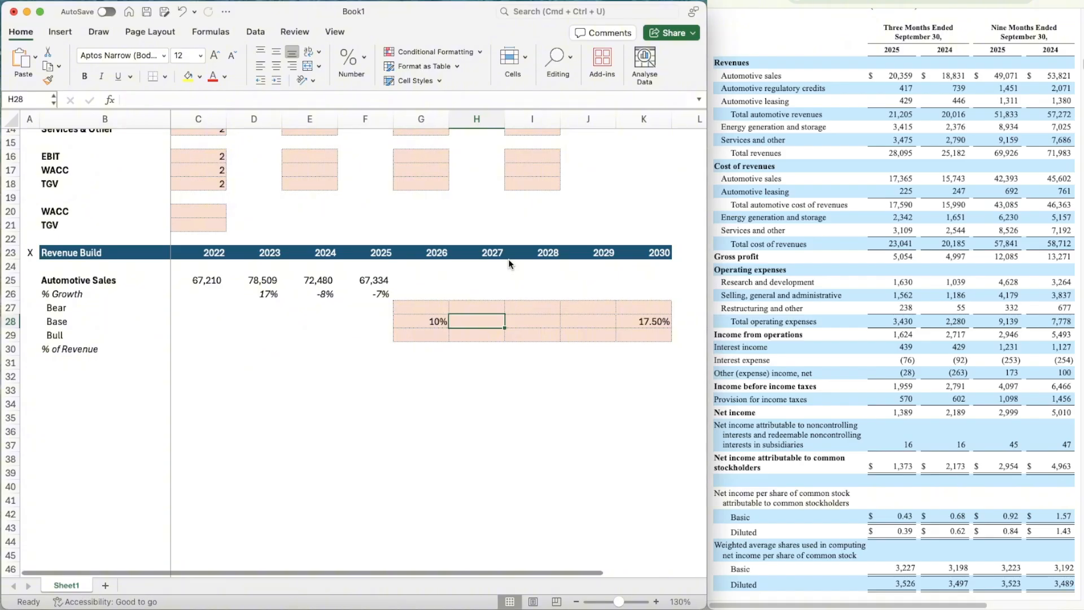
{"action": "type", "text": "="}
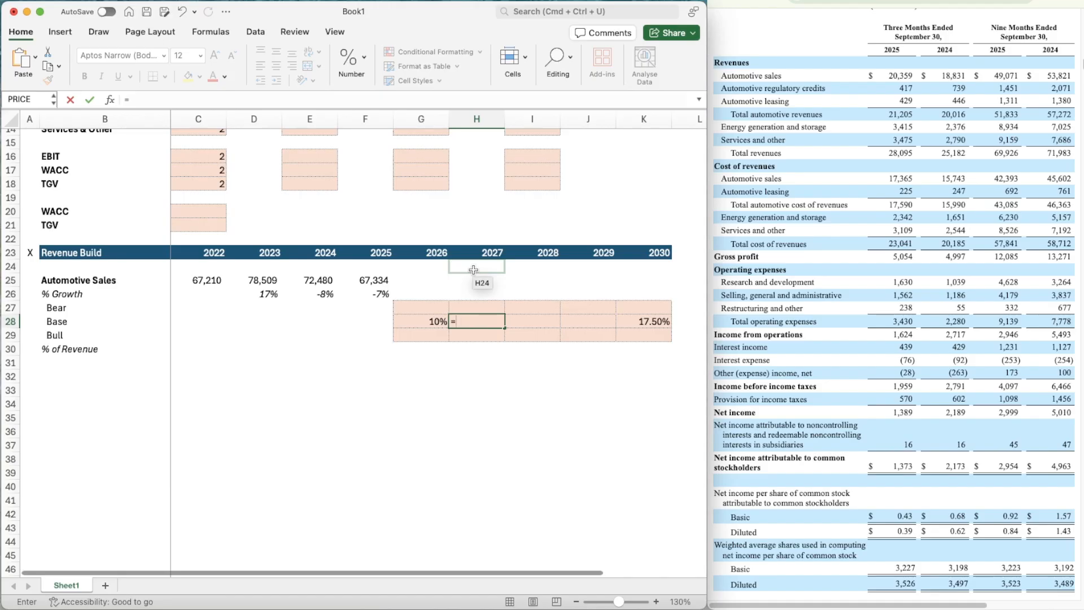
{"action": "key", "text": "Left"}
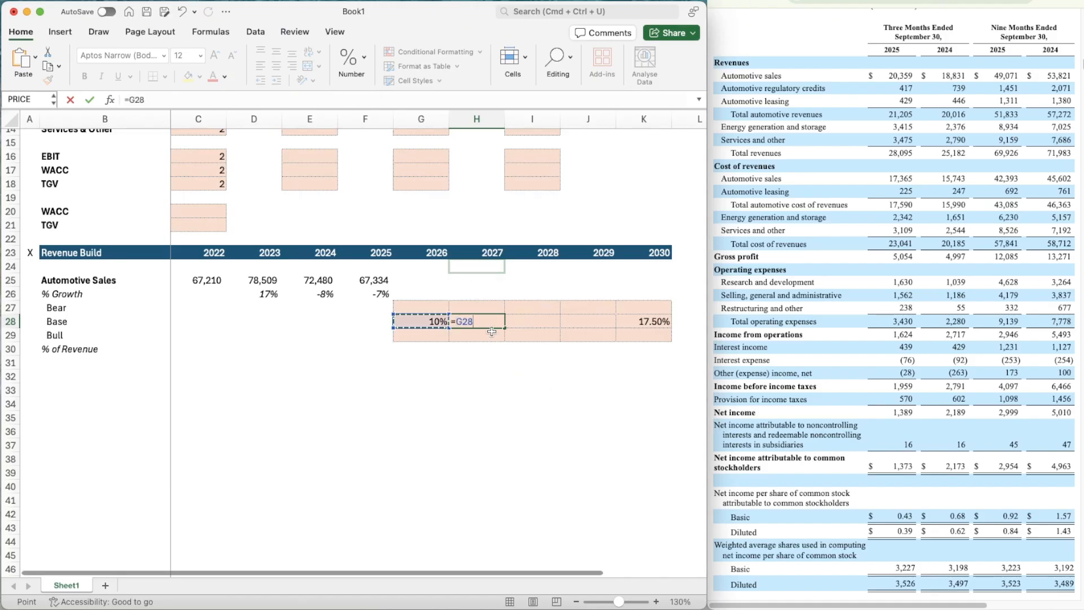
{"action": "type", "text": "-("}
{"action": "key", "text": "Left"}
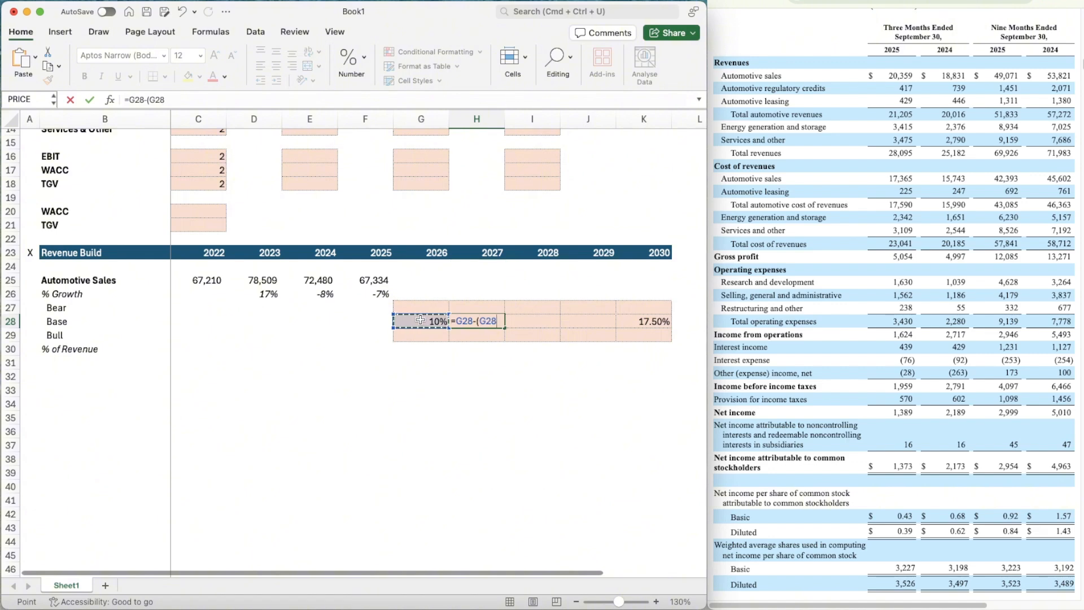
{"action": "type", "text": "-"}
{"action": "left_click", "coordinate": [648, 326]}
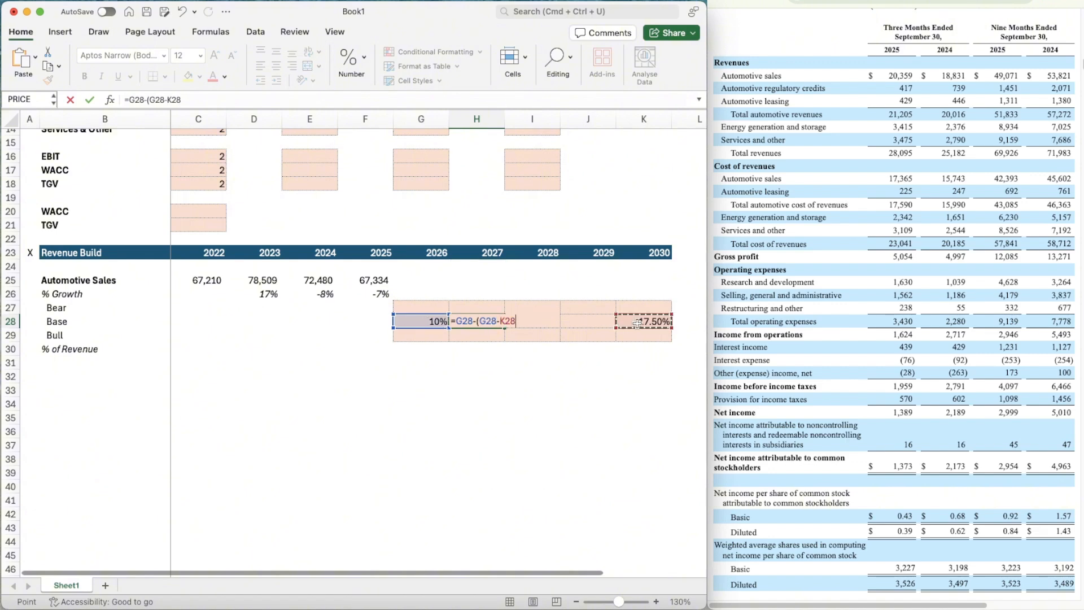
{"action": "type", "text": ")/("}
{"action": "left_click", "coordinate": [649, 254]}
{"action": "type", "text": "-"}
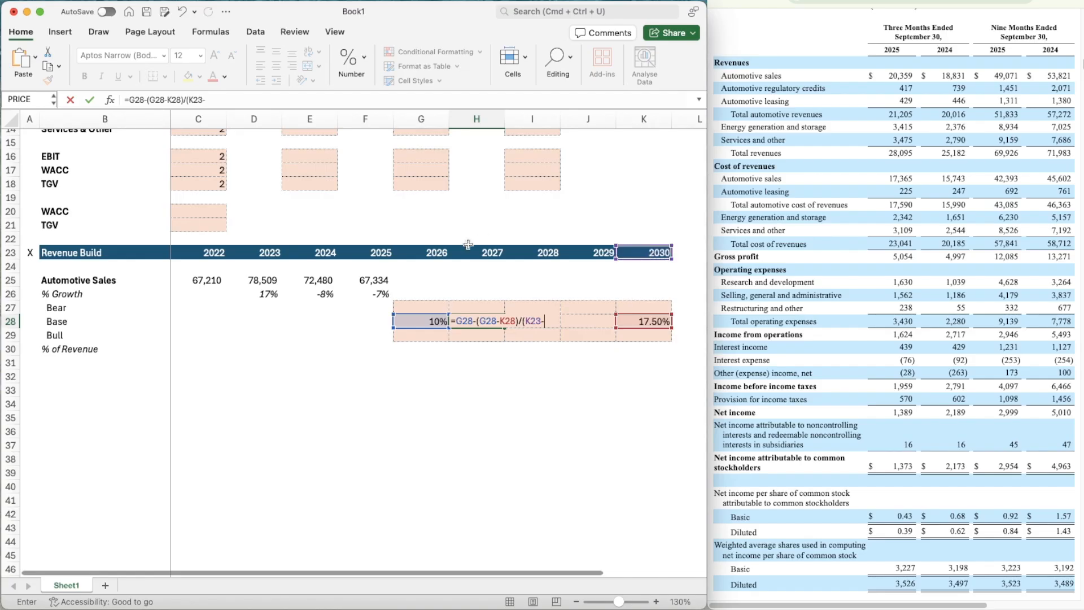
{"action": "left_click", "coordinate": [429, 253]}
{"action": "type", "text": ")"}
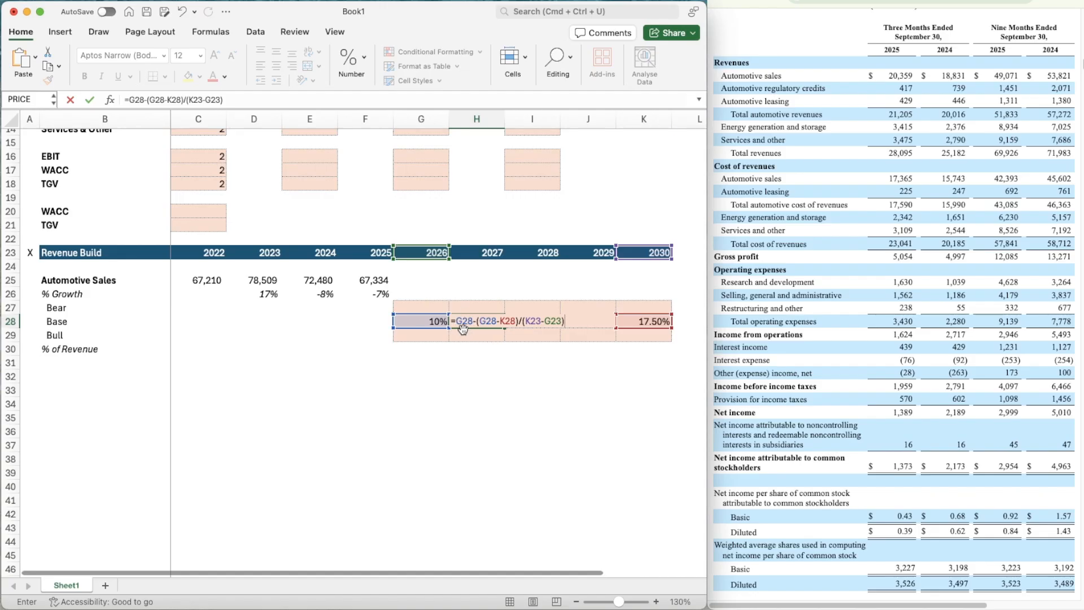
- Anchor the interpolation formula's 2030 growth reference as $K28 and its year references as $K$23 and G$23
{"action": "left_click", "coordinate": [500, 320]}
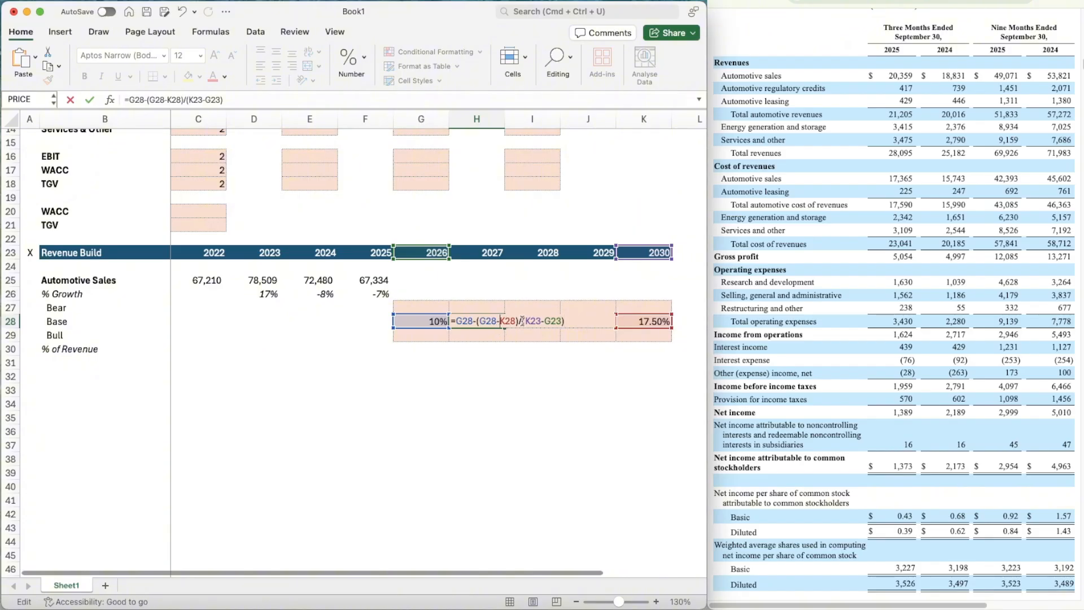
{"action": "type", "text": "$"}
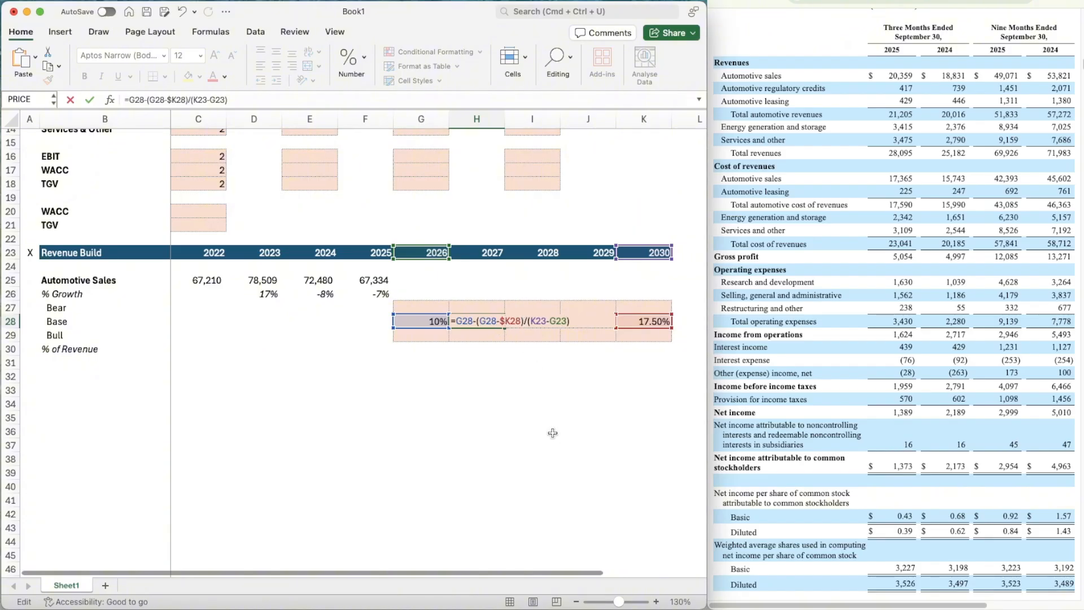
{"action": "left_click", "coordinate": [530, 320]}
{"action": "type", "text": "$K$"}
{"action": "left_click", "coordinate": [566, 320]}
{"action": "type", "text": "$"}
{"action": "key", "text": "Return"}
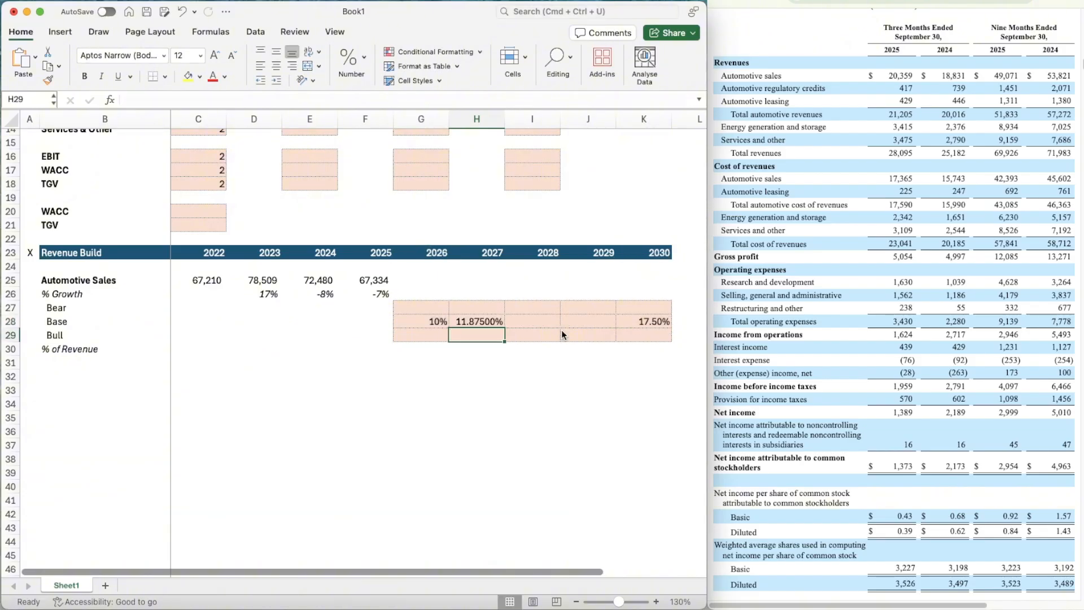
- Format the Bear, Base and Bull growth cells G27:K29 as percentages with two decimal places
{"action": "key", "text": "Up"}
{"action": "key", "text": "Left"}
{"action": "key", "text": "Up"}
{"action": "key", "text": "shift+Down"}
{"action": "key", "text": "shift+Down"}
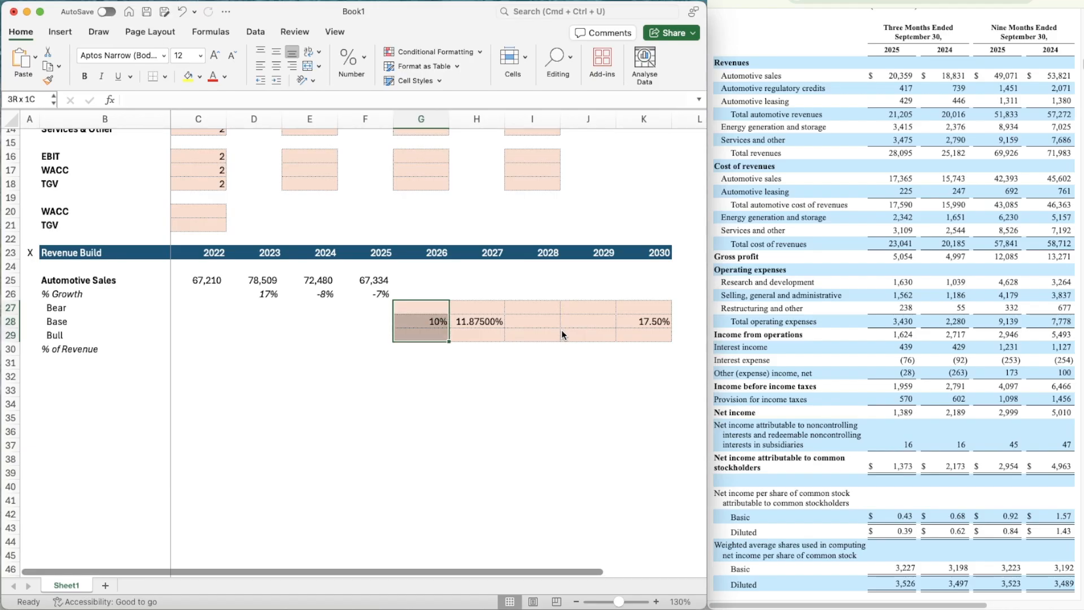
{"action": "key", "text": "shift+Right"}
{"action": "key", "text": "shift+Right"}
{"action": "key", "text": "shift+Right"}
{"action": "key", "text": "shift+Right"}
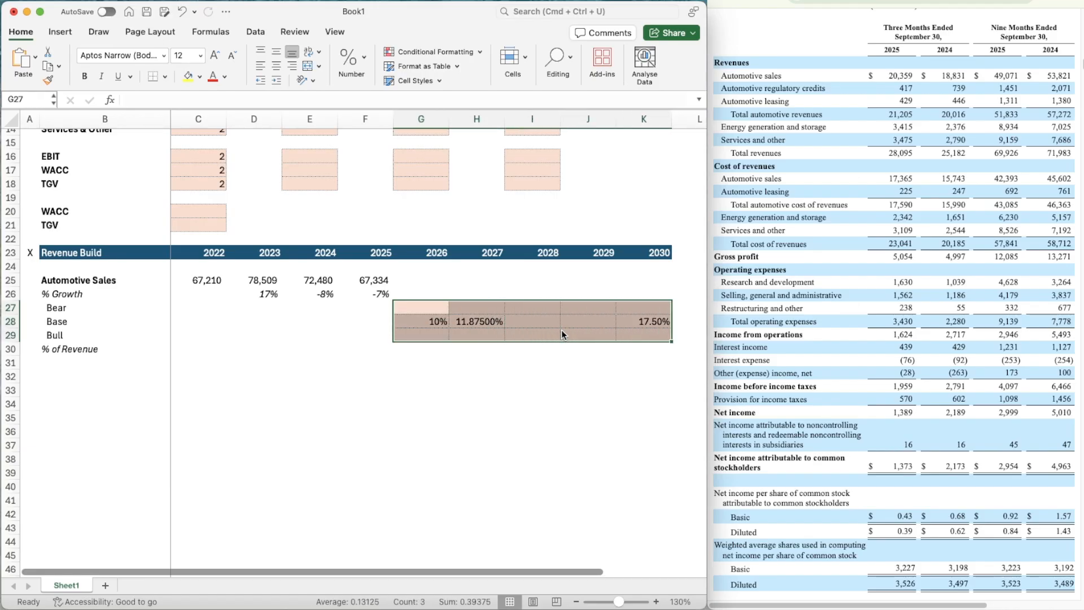
{"action": "key", "text": "super+1"}
{"action": "left_click", "coordinate": [502, 168]}
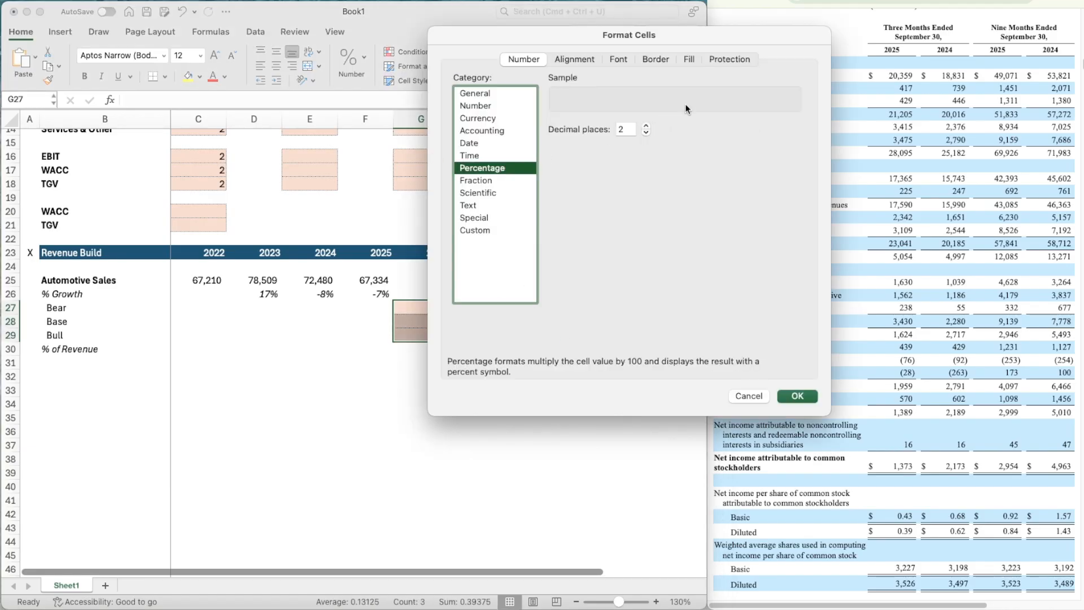
{"action": "left_click", "coordinate": [803, 395]}
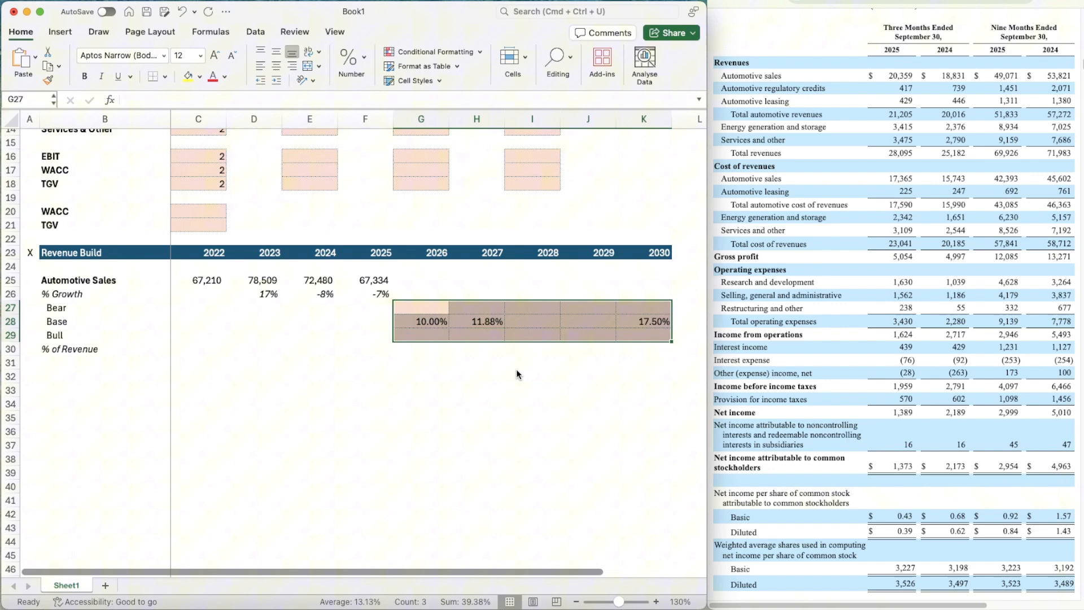
- Copy the Base growth interpolation formula from H28 across 2028 and 2029 in I28:J28
{"action": "left_click", "coordinate": [516, 322]}
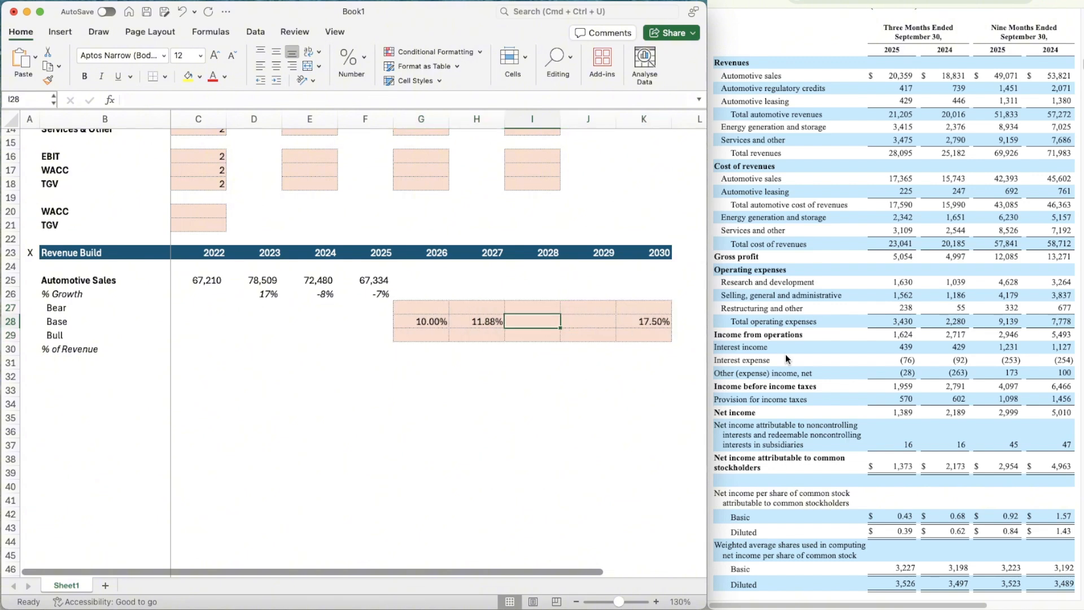
{"action": "key", "text": "Left"}
{"action": "key", "text": "super+c"}
{"action": "key", "text": "shift+Right"}
{"action": "key", "text": "shift+Right"}
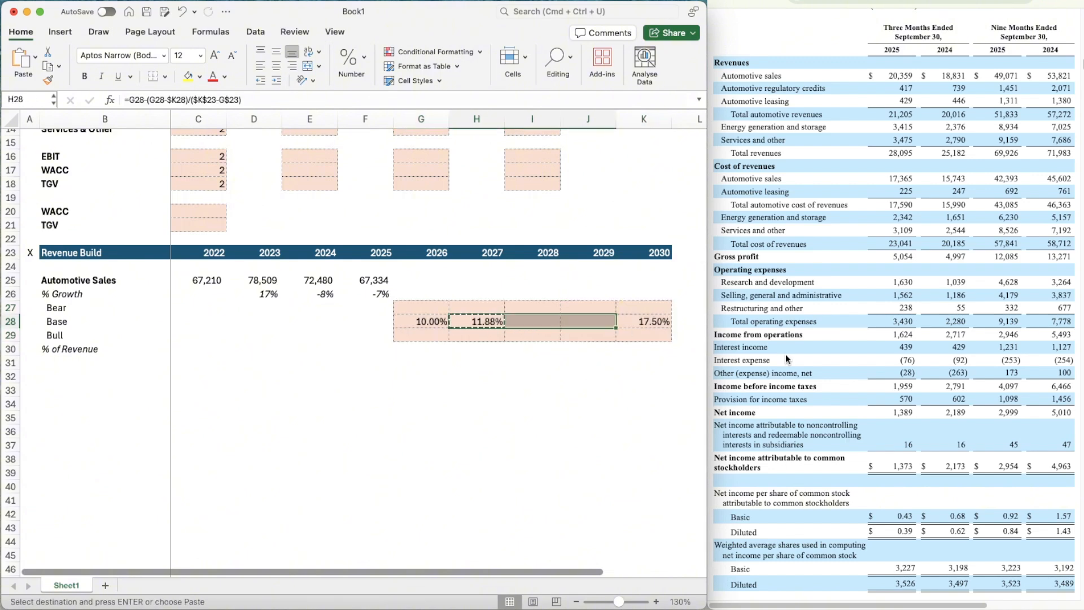
{"action": "key", "text": "super+v"}
{"action": "key", "text": "Left"}
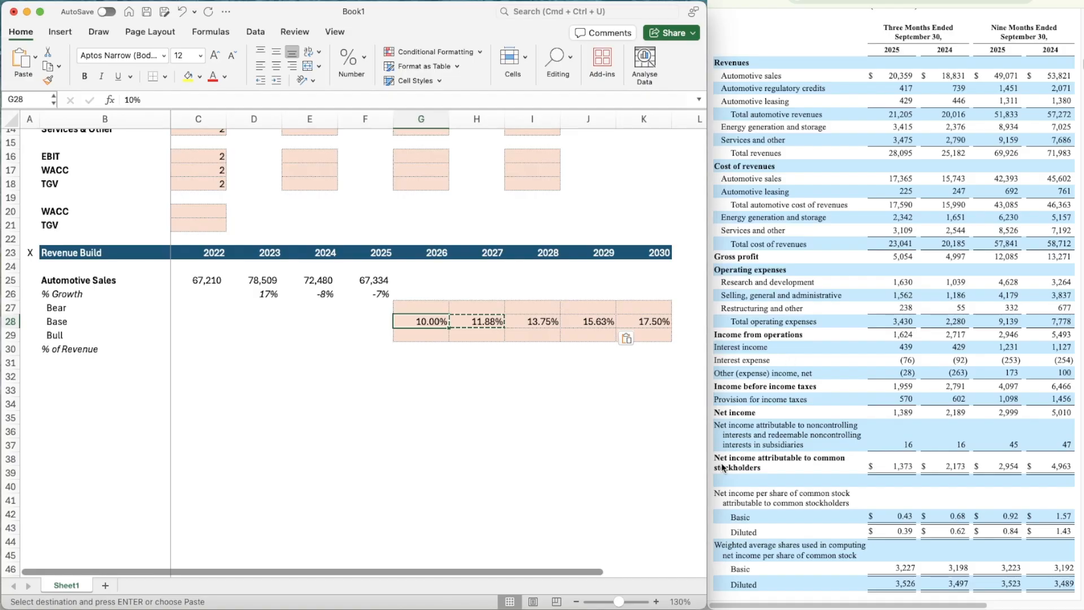
{"action": "key", "text": "Escape"}
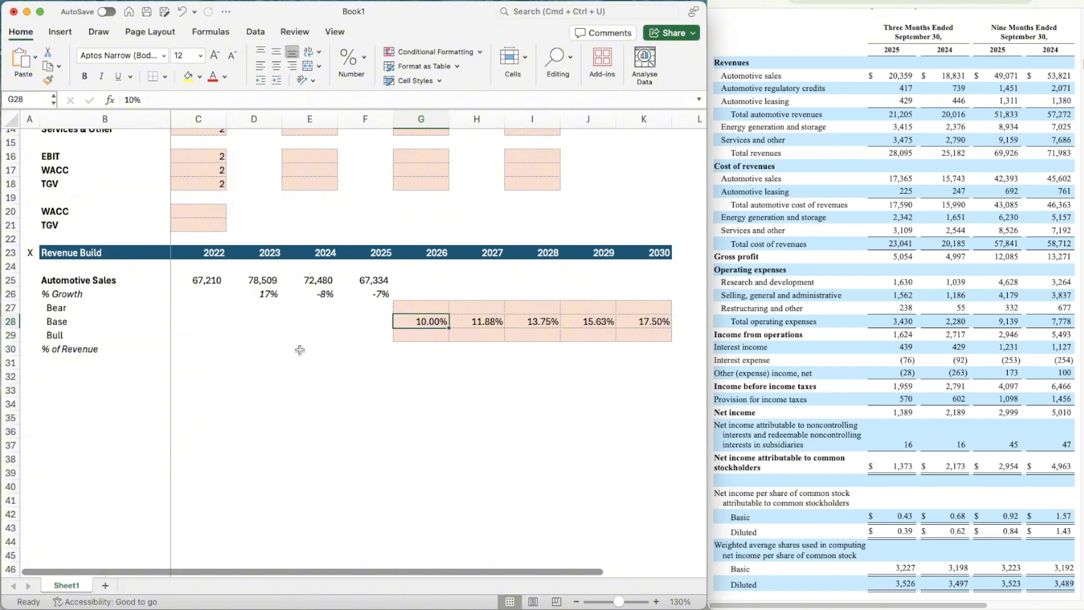
- Enter 17.5% as the Automotive Sales Base assumption in G10 and link the 2030 Base growth in K28 to it with =G10
{"action": "scroll", "coordinate": [300, 350], "scroll_direction": "up", "scroll_amount": 5}
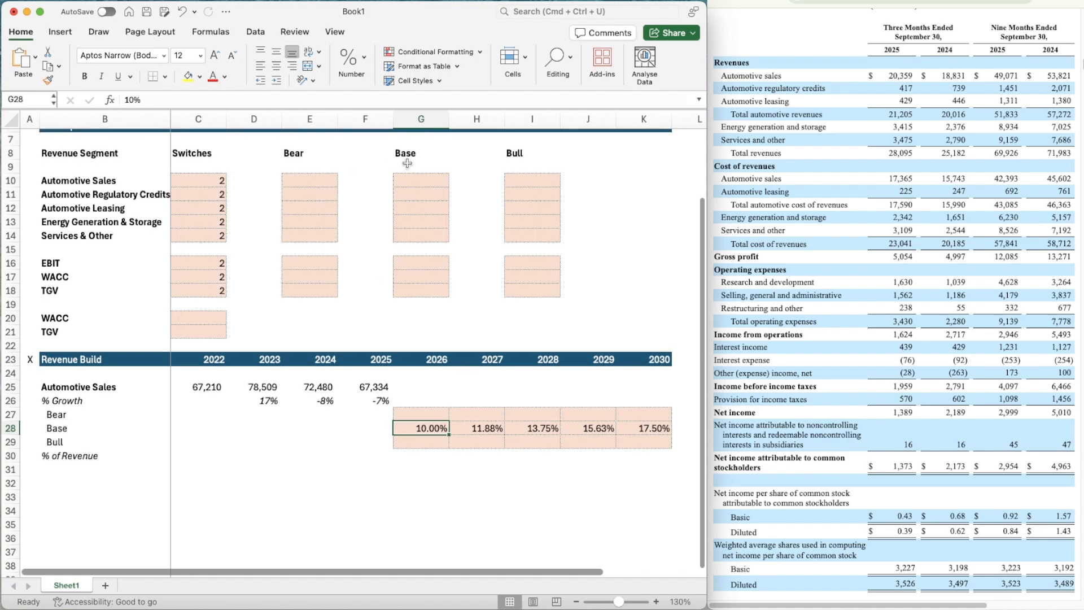
{"action": "left_click", "coordinate": [402, 178]}
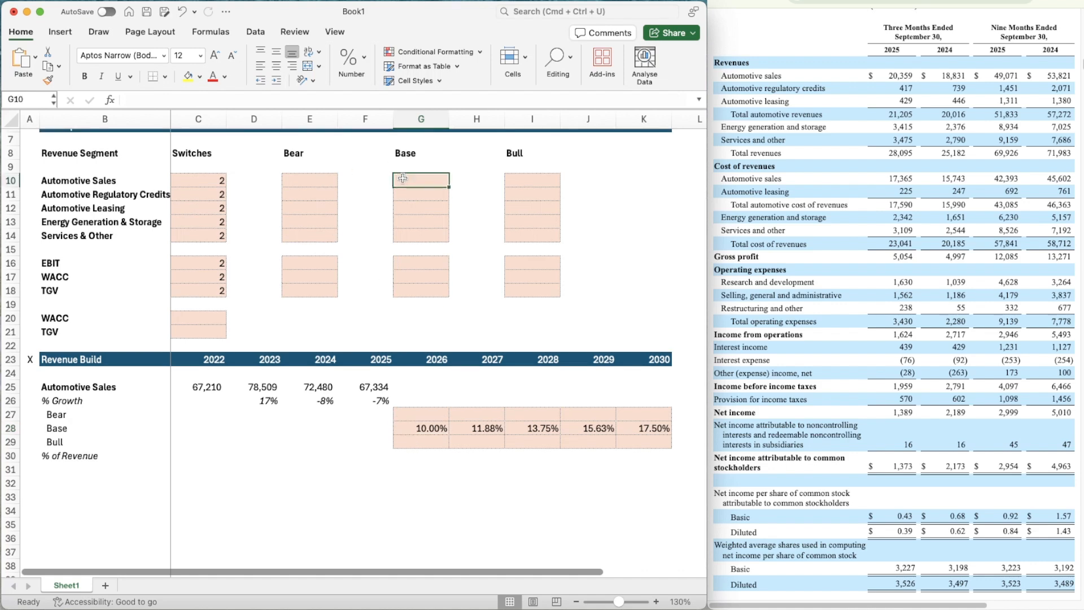
{"action": "type", "text": "17.50%"}
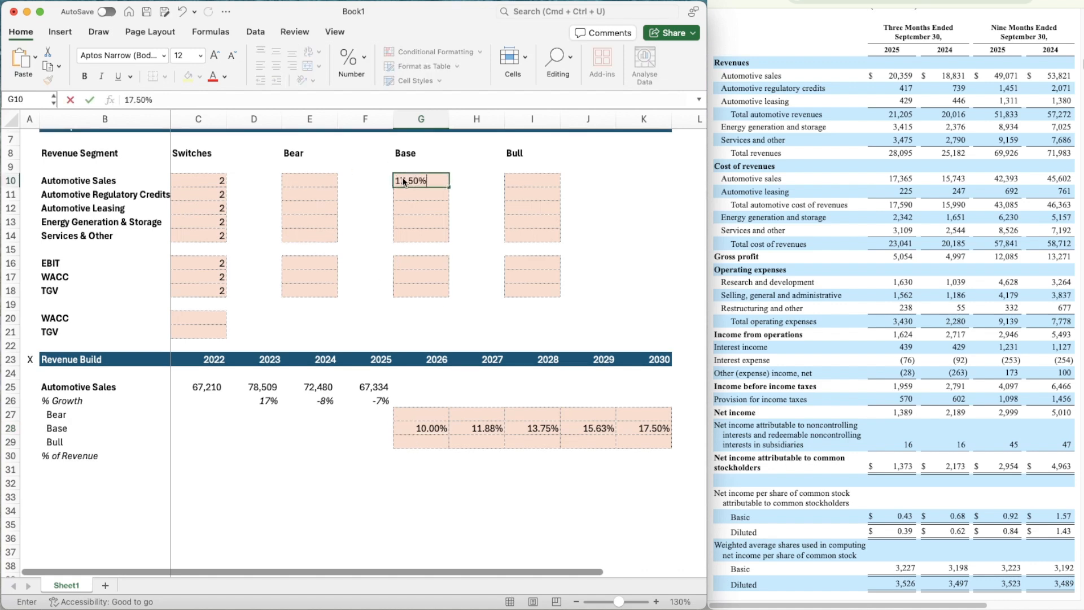
{"action": "key", "text": "Return"}
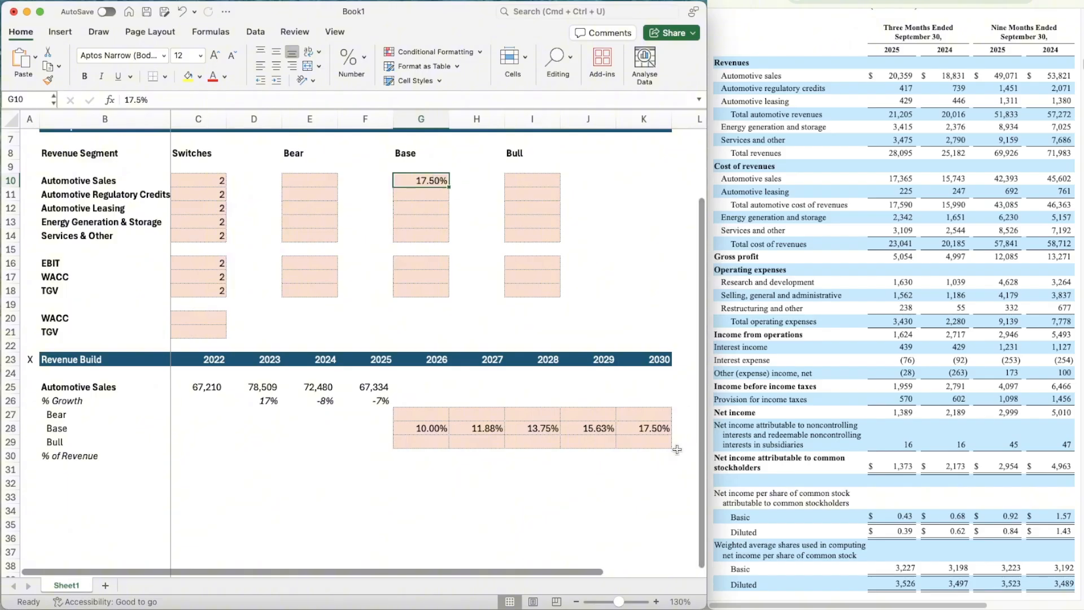
{"action": "left_click", "coordinate": [650, 432]}
{"action": "type", "text": "=G10"}
{"action": "key", "text": "ctrl+Return"}
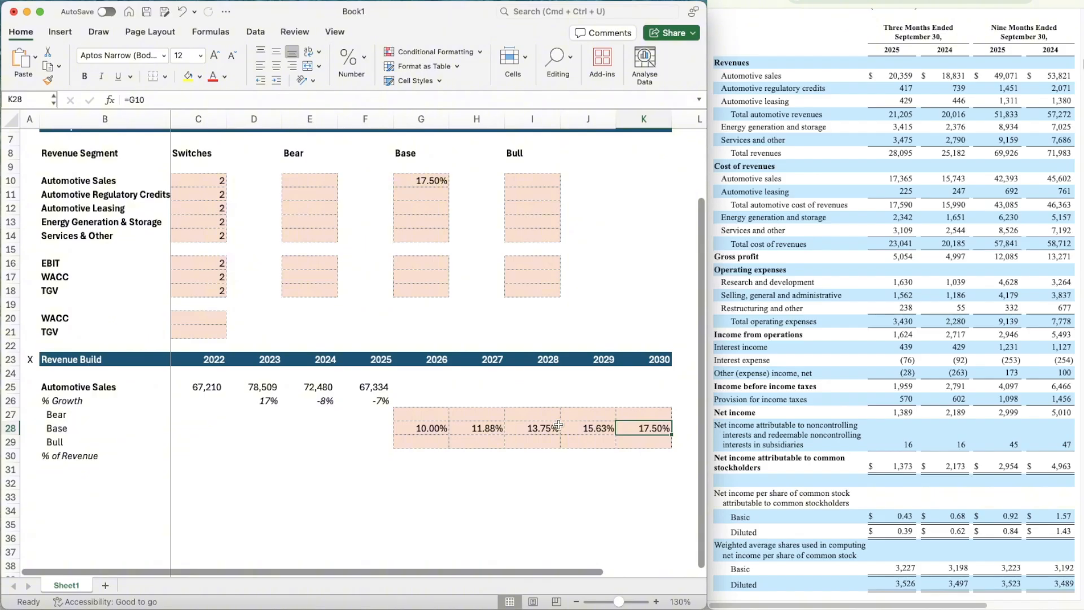
- Set the Automotive Sales Bear assumption in E10 to 90%
{"action": "scroll", "coordinate": [558, 424], "scroll_direction": "down", "scroll_amount": 1}
{"action": "scroll", "coordinate": [452, 429], "scroll_direction": "up", "scroll_amount": 5}
{"action": "scroll", "coordinate": [380, 434], "scroll_direction": "down", "scroll_amount": 1}
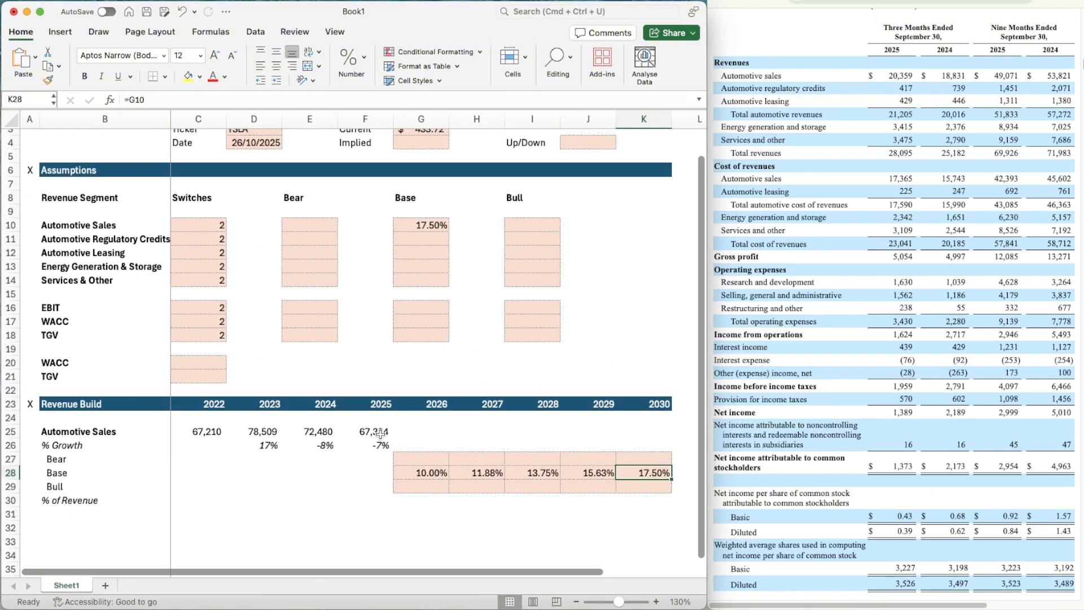
{"action": "left_click", "coordinate": [313, 229]}
{"action": "scroll", "coordinate": [411, 296], "scroll_direction": "down", "scroll_amount": 1}
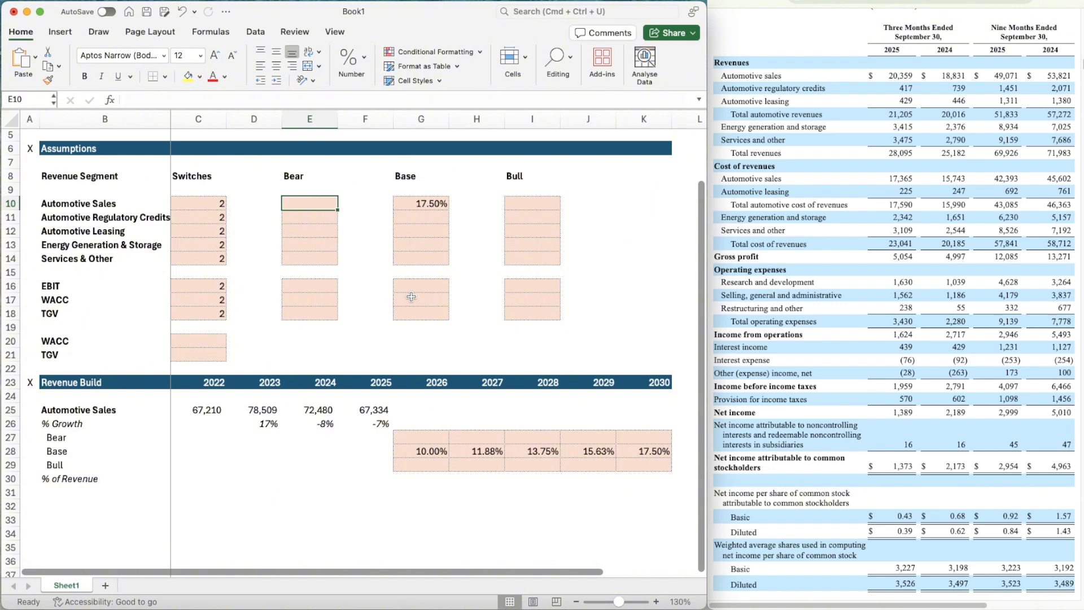
{"action": "type", "text": "90"}
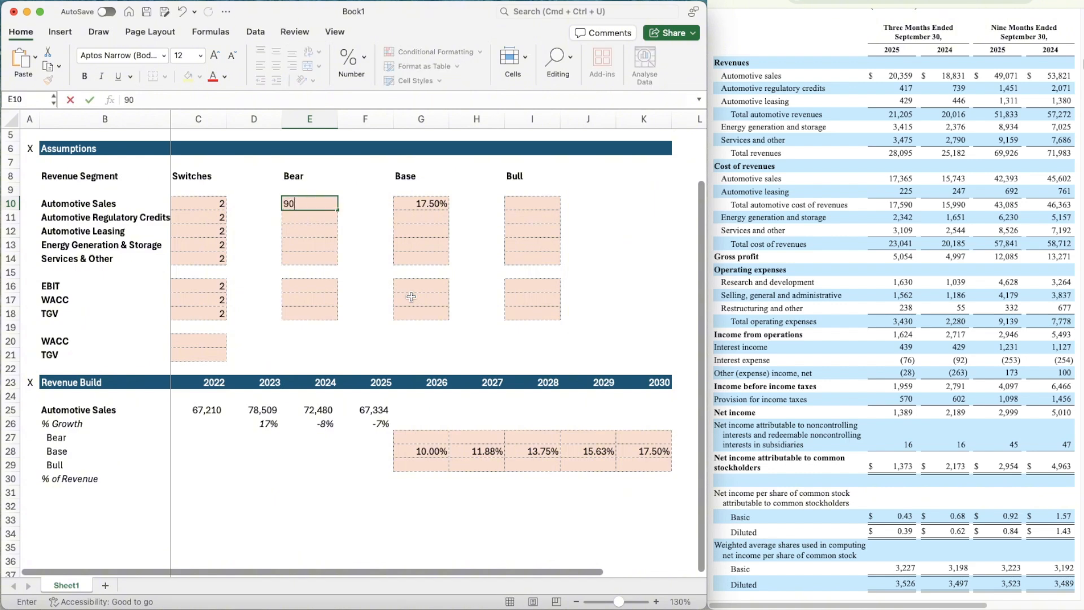
{"action": "key", "text": "Return"}
- Set the Automotive Sales Bull assumption in I10 to 110%
{"action": "key", "text": "Up"}
{"action": "key", "text": "Right"}
{"action": "key", "text": "Right"}
{"action": "key", "text": "Right"}
{"action": "key", "text": "Right"}
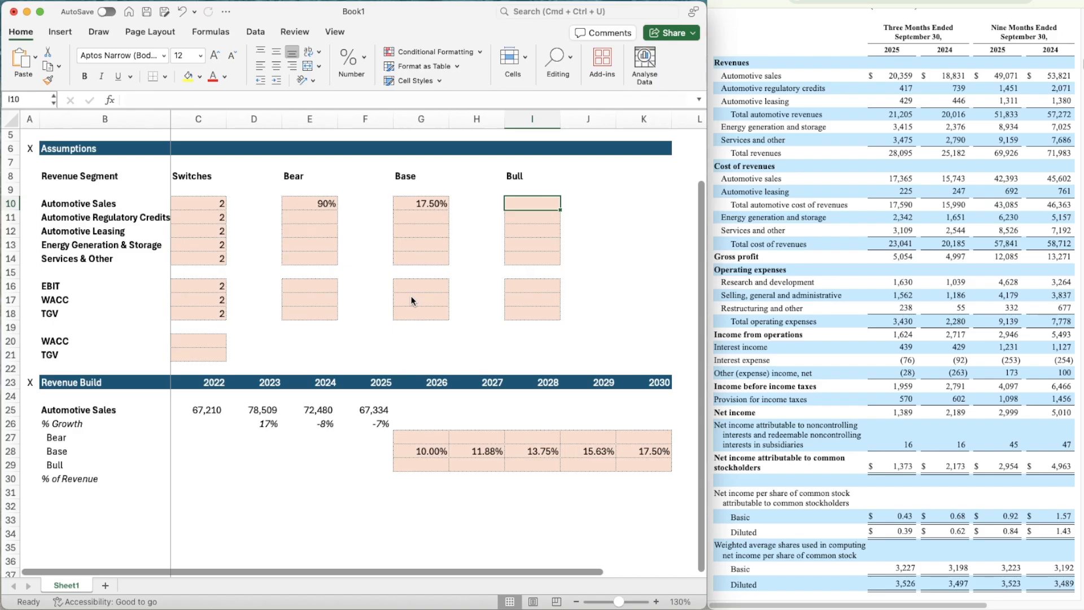
{"action": "type", "text": "110%"}
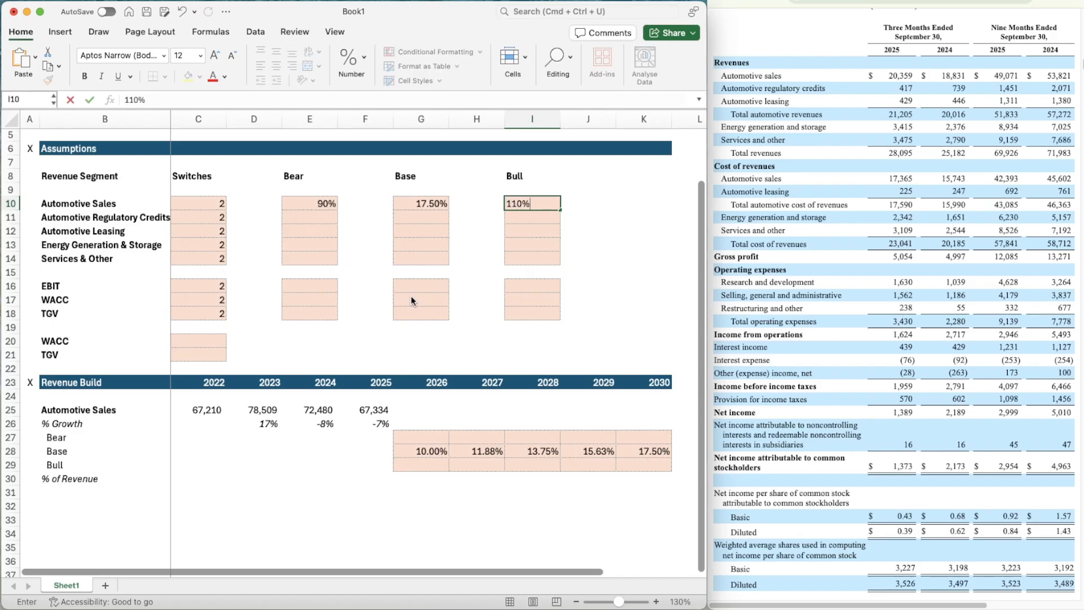
{"action": "key", "text": "Return"}
- Write the 2026 Bear growth formula =G28*$E$10 in G27, with the Bear multiplier reference anchored
{"action": "scroll", "coordinate": [541, 417], "scroll_direction": "down", "scroll_amount": 2}
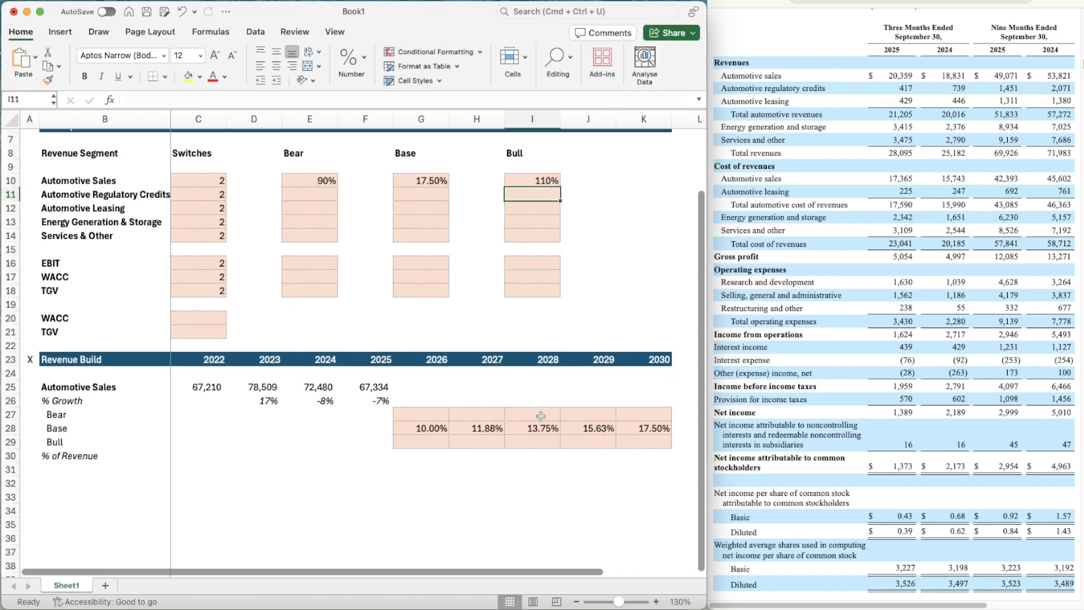
{"action": "left_click", "coordinate": [414, 416]}
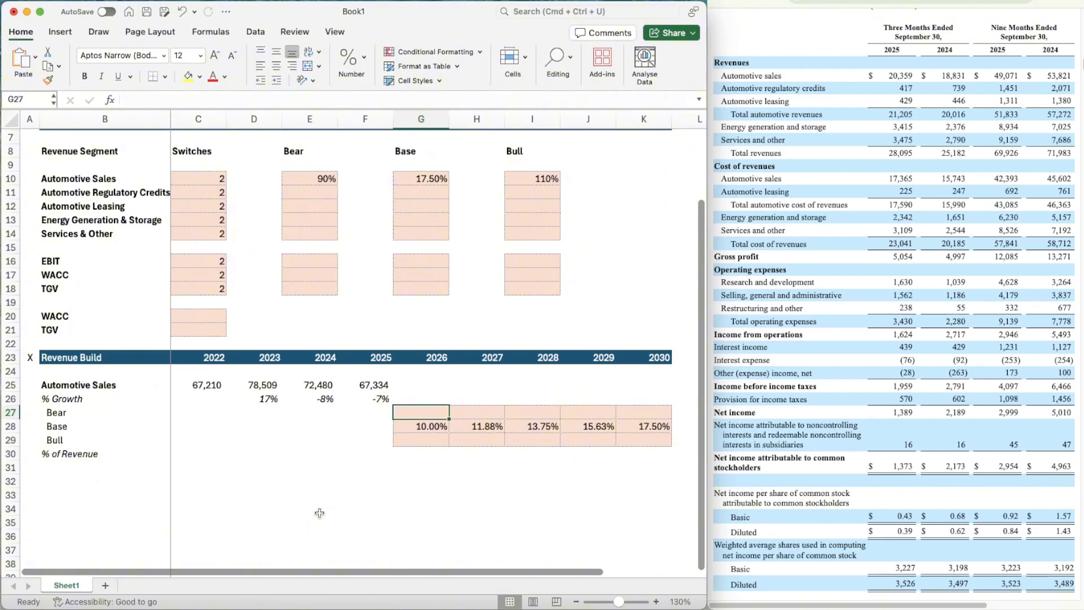
{"action": "type", "text": "="}
{"action": "key", "text": "Down"}
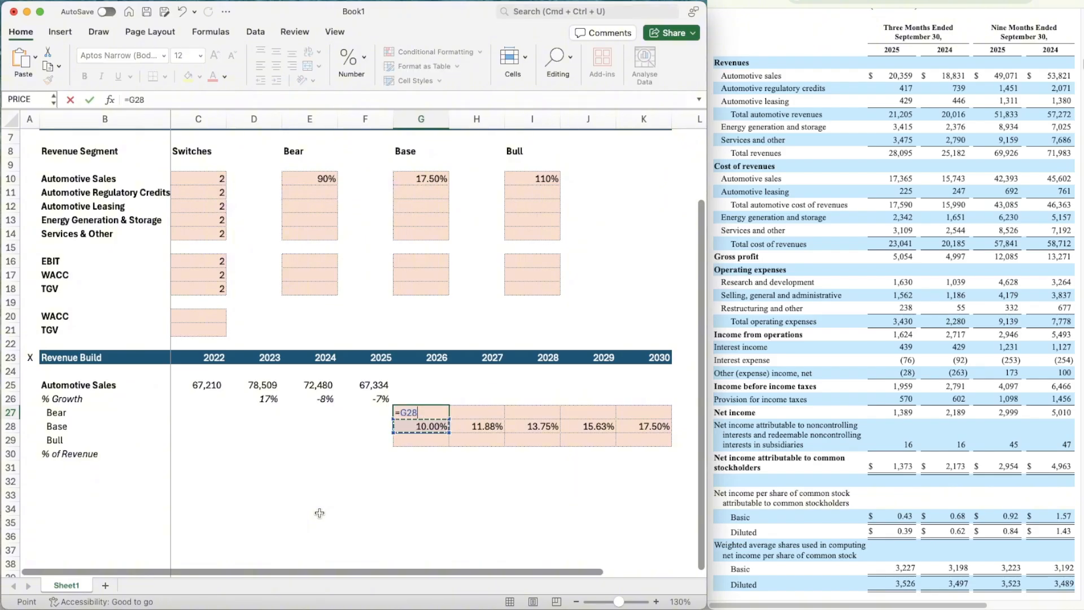
{"action": "type", "text": "*"}
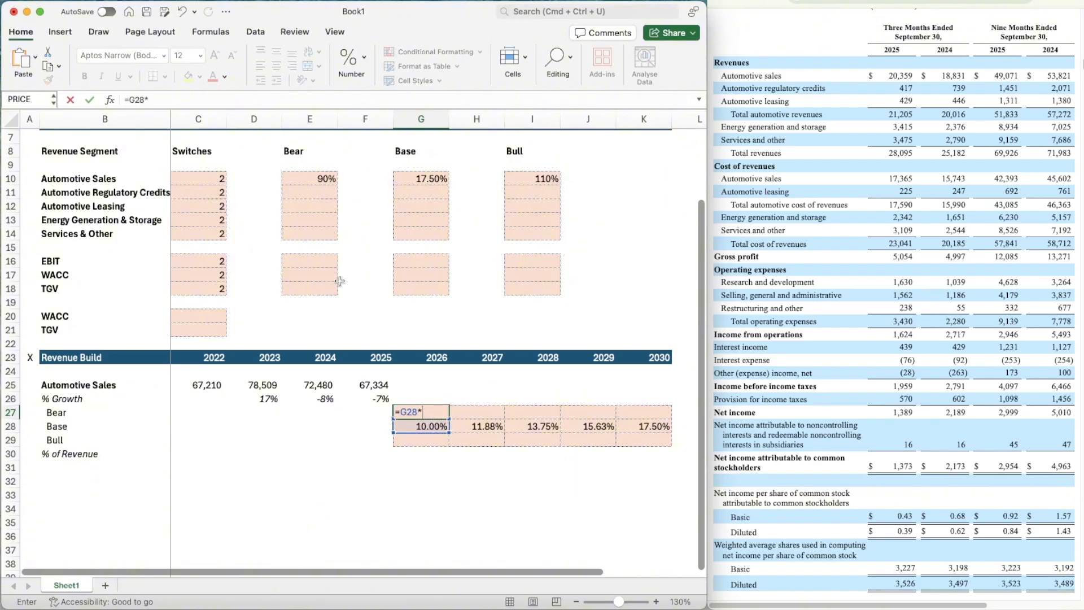
{"action": "left_click", "coordinate": [308, 178]}
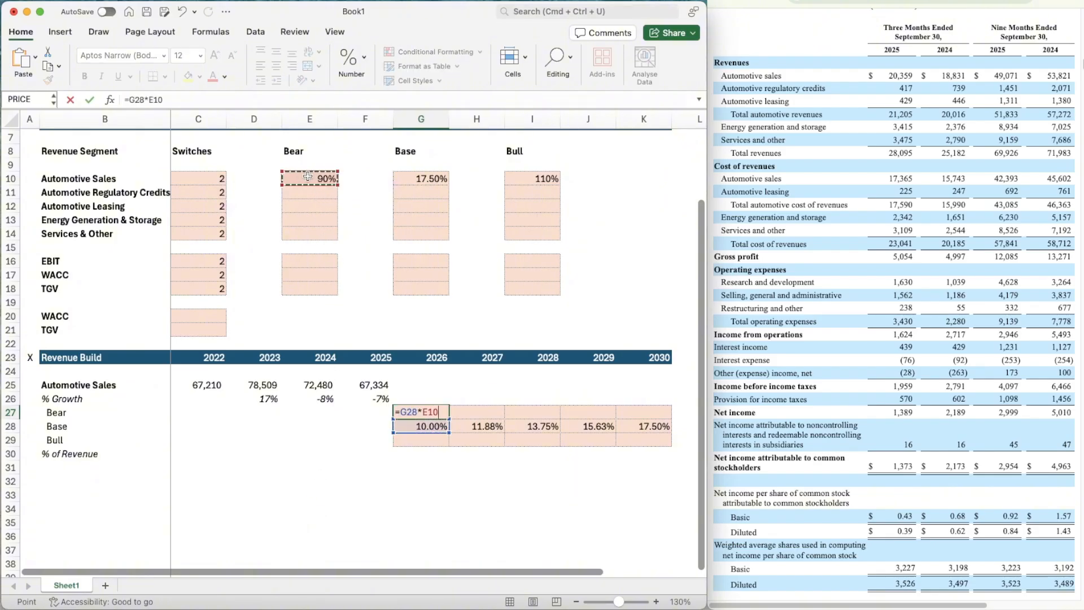
{"action": "left_click", "coordinate": [145, 99]}
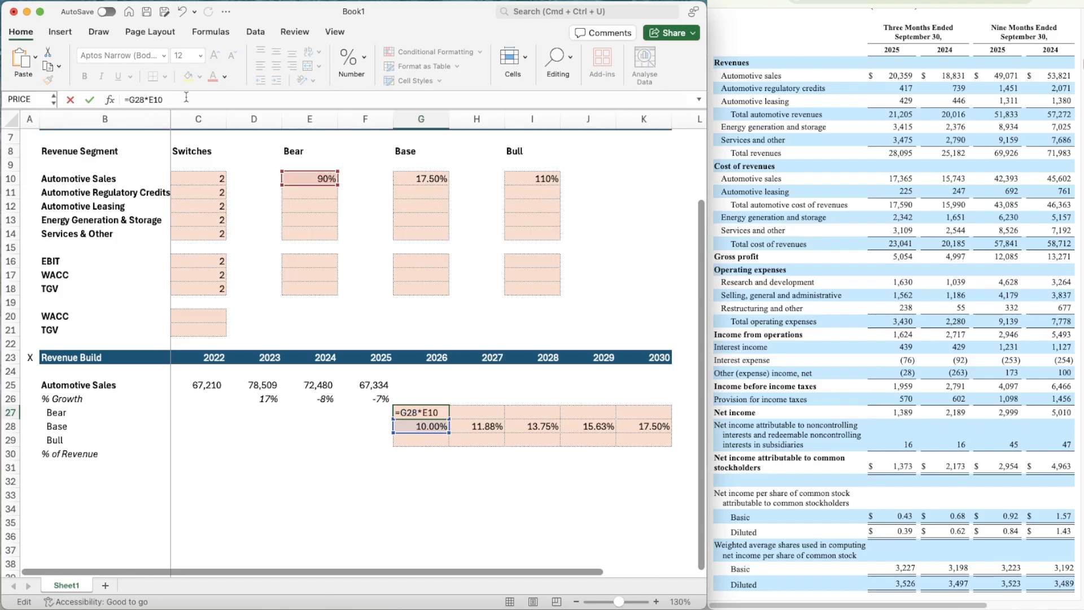
{"action": "type", "text": "$"}
{"action": "key", "text": "Right"}
{"action": "type", "text": "$"}
{"action": "key", "text": "Return"}
- Copy the Bear growth formula from G27 across 2027 to 2030 in H27:K27
{"action": "key", "text": "Up"}
{"action": "key", "text": "super+c"}
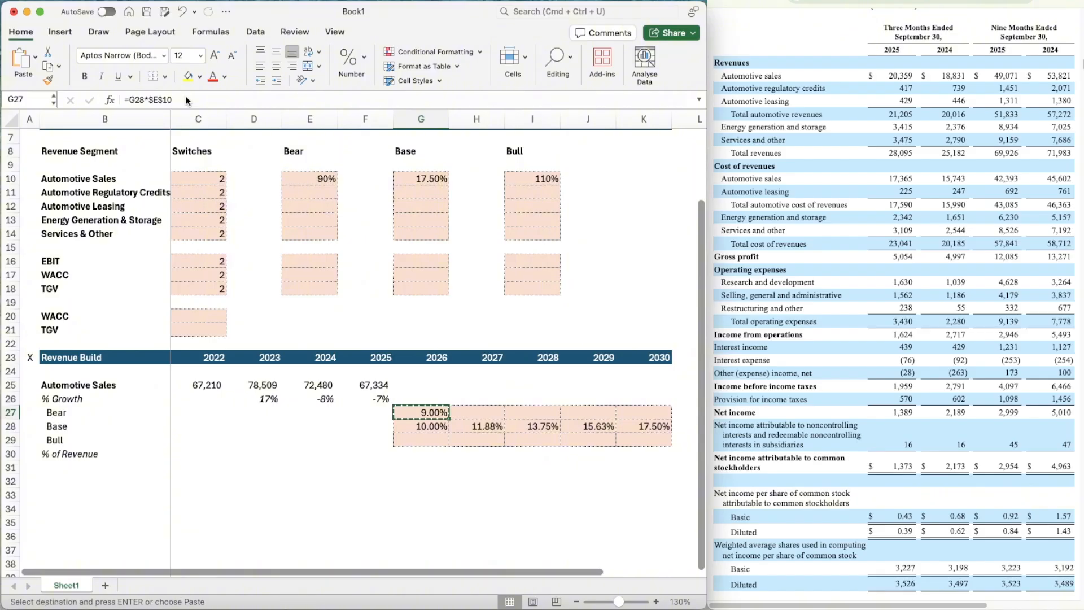
{"action": "key", "text": "shift+Right"}
{"action": "key", "text": "shift+Right"}
{"action": "key", "text": "shift+Right"}
{"action": "key", "text": "shift+Right"}
{"action": "key", "text": "super+v"}
- Write the 2026 Bull growth formula =G28*$I$10 in G29, with the Bull multiplier reference anchored
{"action": "key", "text": "Down"}
{"action": "key", "text": "Down"}
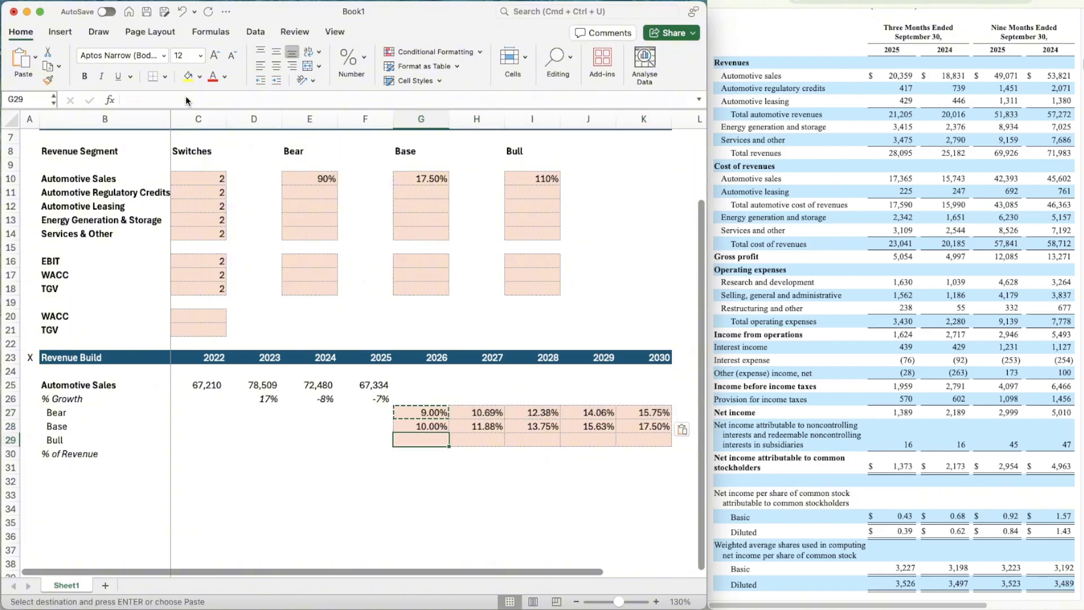
{"action": "type", "text": "=G28*"}
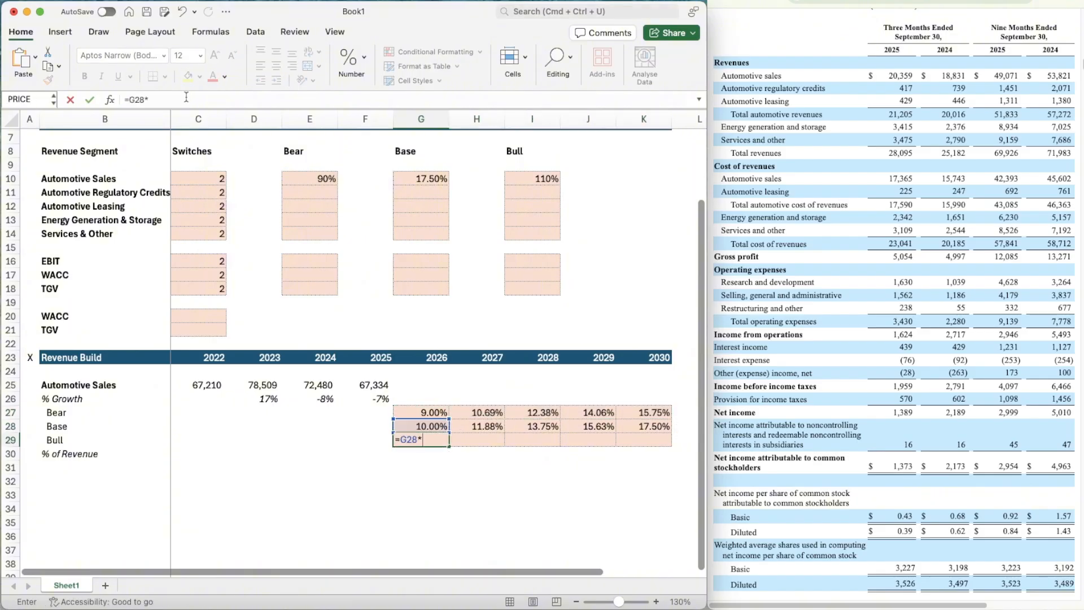
{"action": "left_click", "coordinate": [527, 179]}
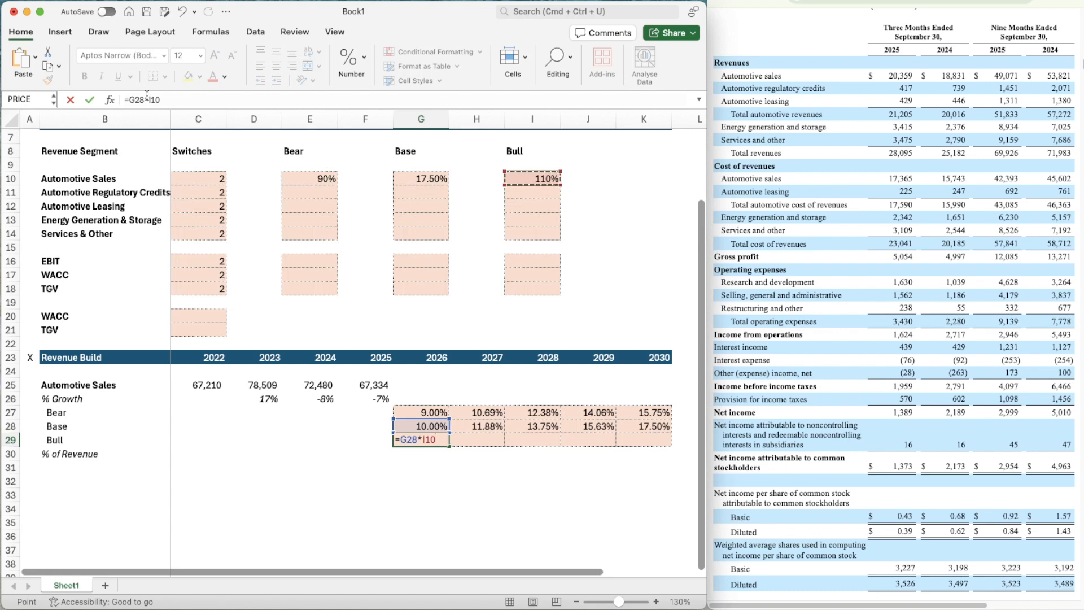
{"action": "left_click", "coordinate": [208, 98]}
{"action": "key", "text": "F4"}
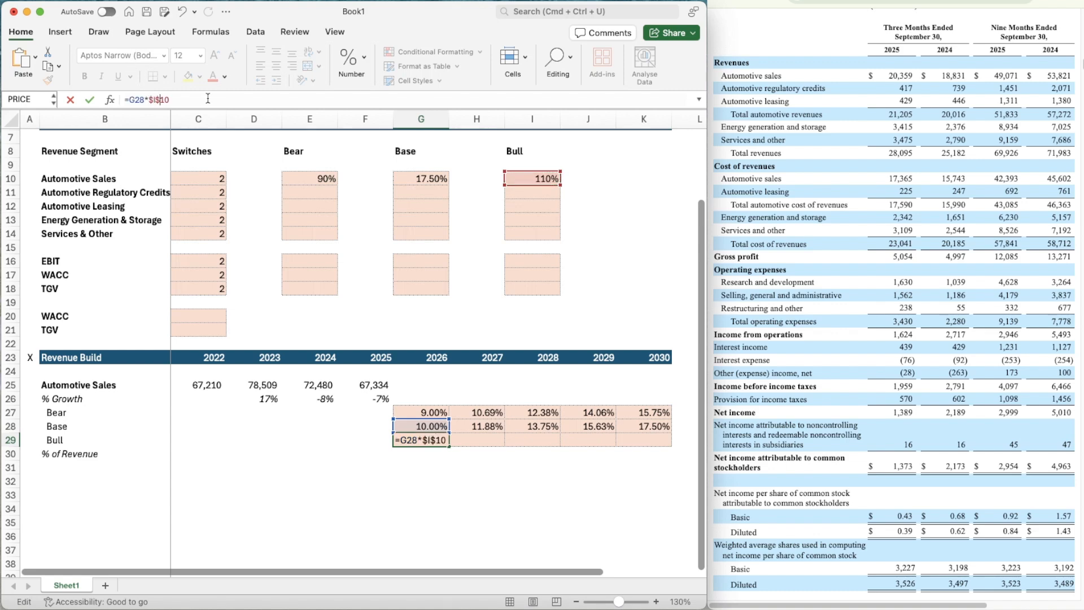
{"action": "key", "text": "ctrl+Return"}
- Copy the Bull growth formula from G29 across 2027 to 2030 in H29:K29
{"action": "key", "text": "super+c"}
{"action": "key", "text": "shift+Right"}
{"action": "key", "text": "shift+Right"}
{"action": "key", "text": "shift+Right"}
{"action": "key", "text": "shift+Right"}
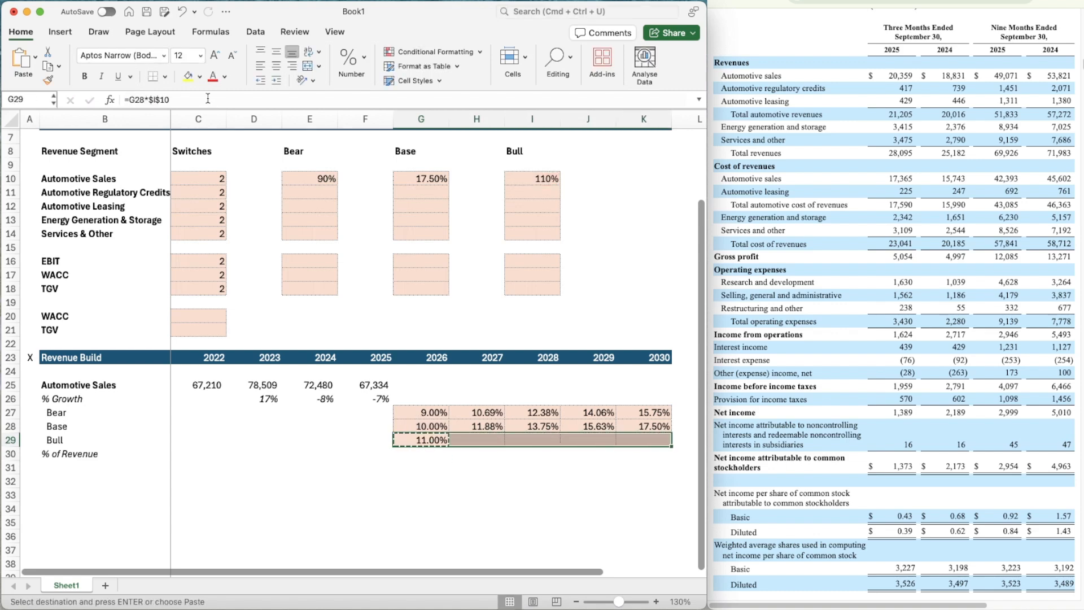
{"action": "key", "text": "super+v"}
{"action": "key", "text": "super+Up"}
{"action": "key", "text": "Escape"}
{"action": "key", "text": "Up"}
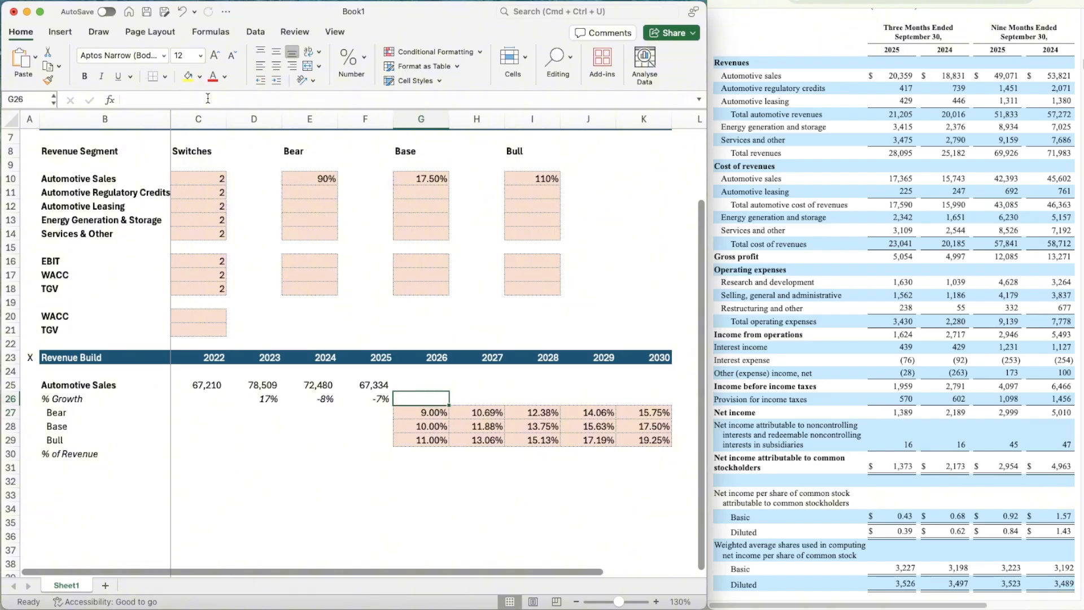
{"action": "key", "text": "Left"}
{"action": "key", "text": "Right"}
{"action": "key", "text": "Right"}
{"action": "key", "text": "Left"}
{"action": "key", "text": "Down"}
{"action": "key", "text": "Down"}
{"action": "key", "text": "Down"}
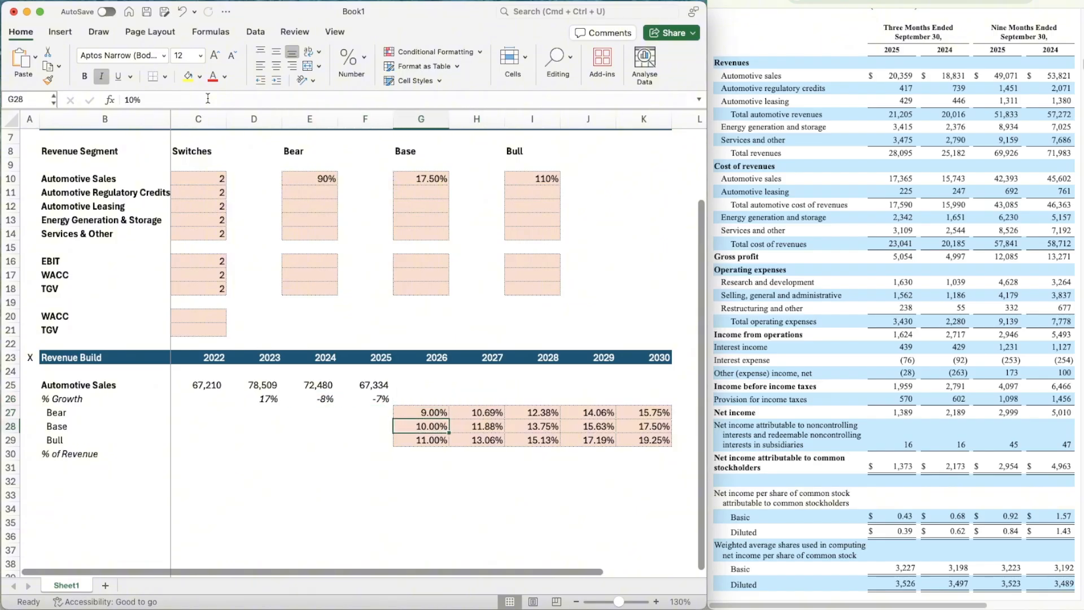
{"action": "key", "text": "Up"}
{"action": "key", "text": "Up"}
{"action": "key", "text": "Down"}
{"action": "key", "text": "Down"}
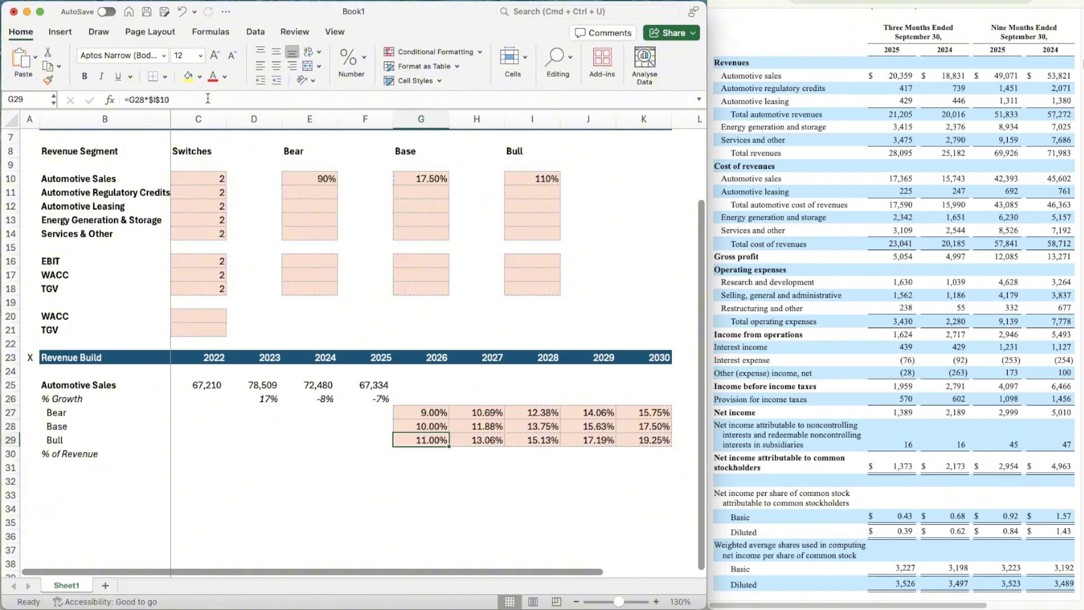
- Write the 2026 Automotive Sales growth formula =OFFSET(G26,$C$10,0) in G26 so it follows the scenario switch
{"action": "key", "text": "Up"}
{"action": "key", "text": "Up"}
{"action": "key", "text": "Up"}
{"action": "type", "text": "=offset"}
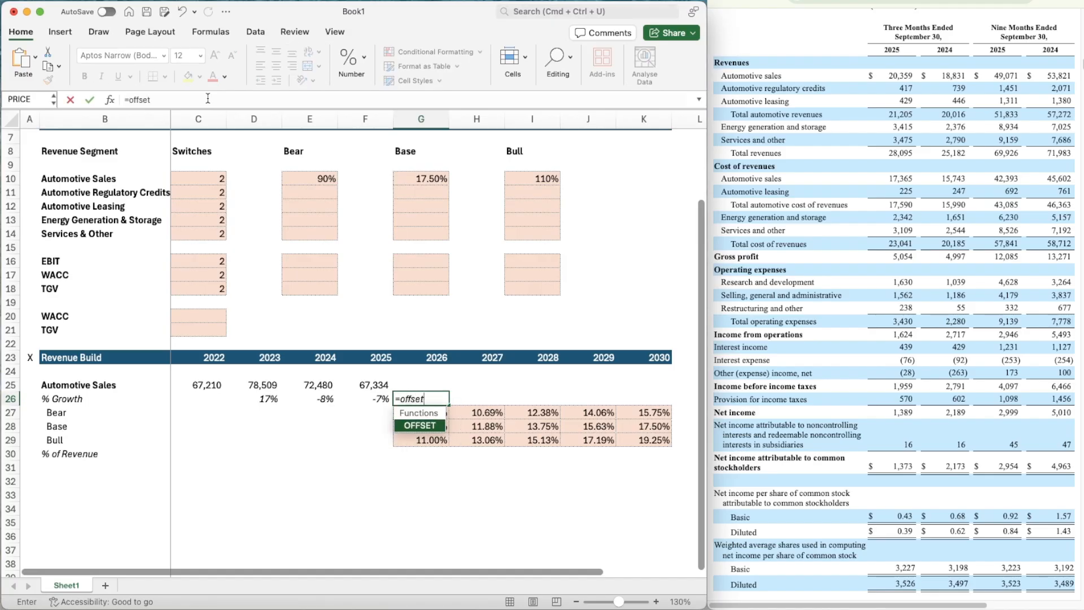
{"action": "key", "text": "Tab"}
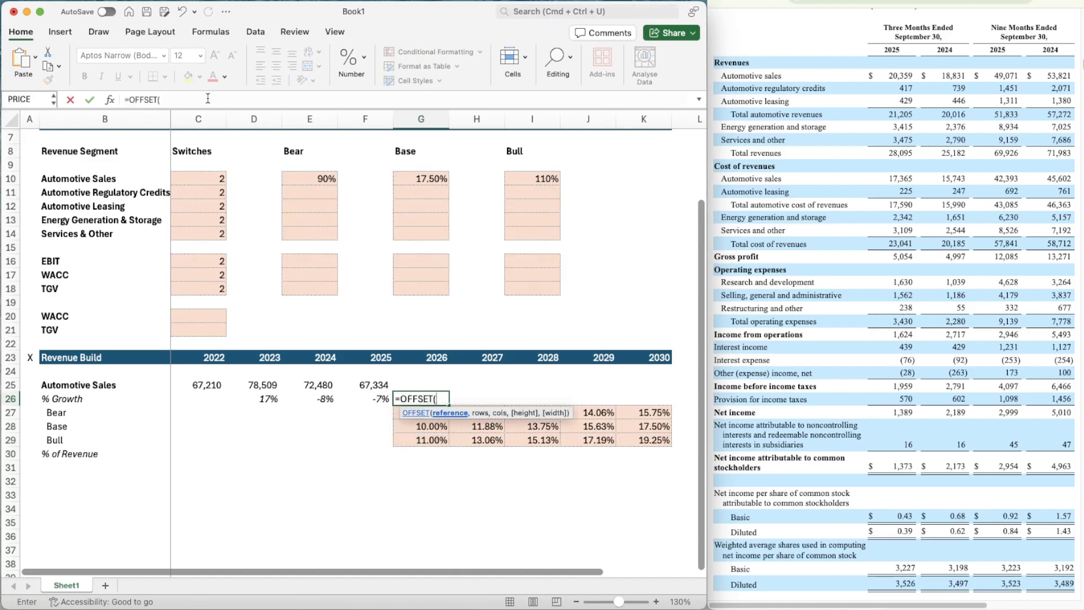
{"action": "type", "text": "G26,"}
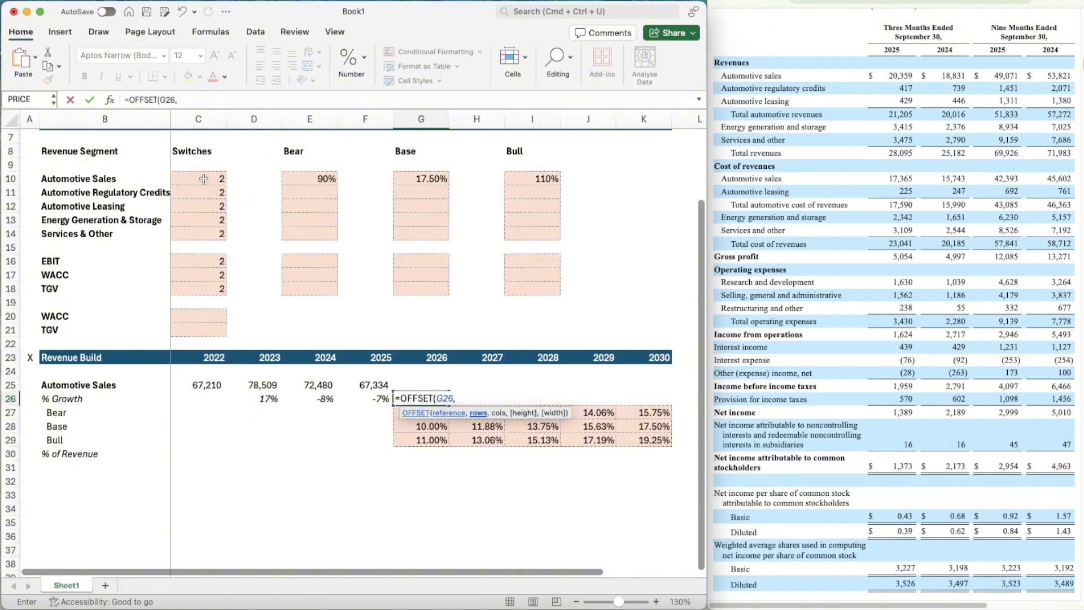
{"action": "left_click", "coordinate": [200, 179]}
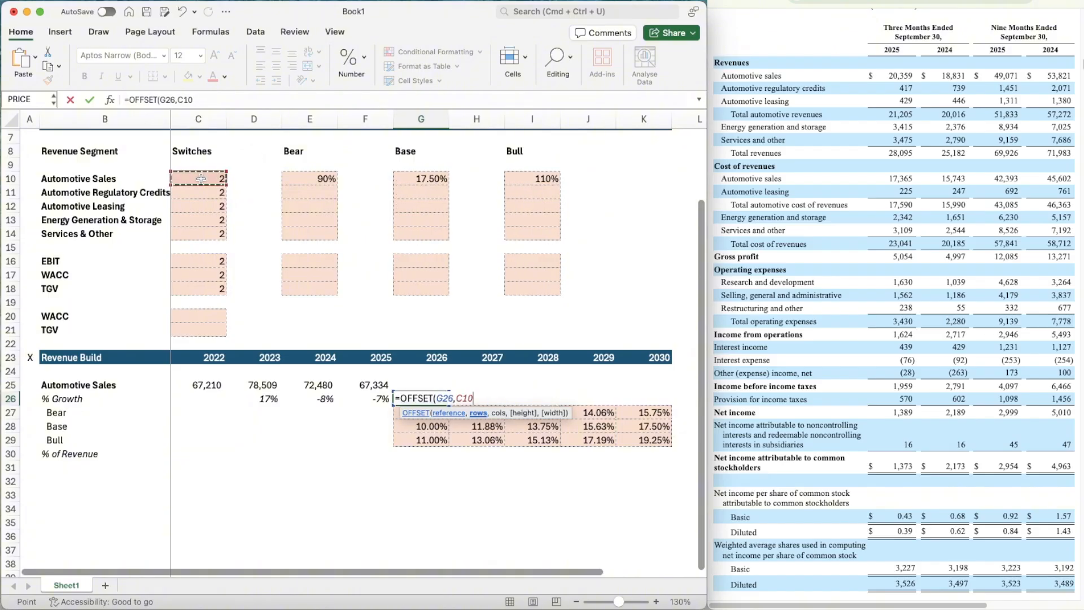
{"action": "left_click", "coordinate": [176, 99]}
{"action": "type", "text": "$"}
{"action": "key", "text": "Right"}
{"action": "type", "text": "$10"}
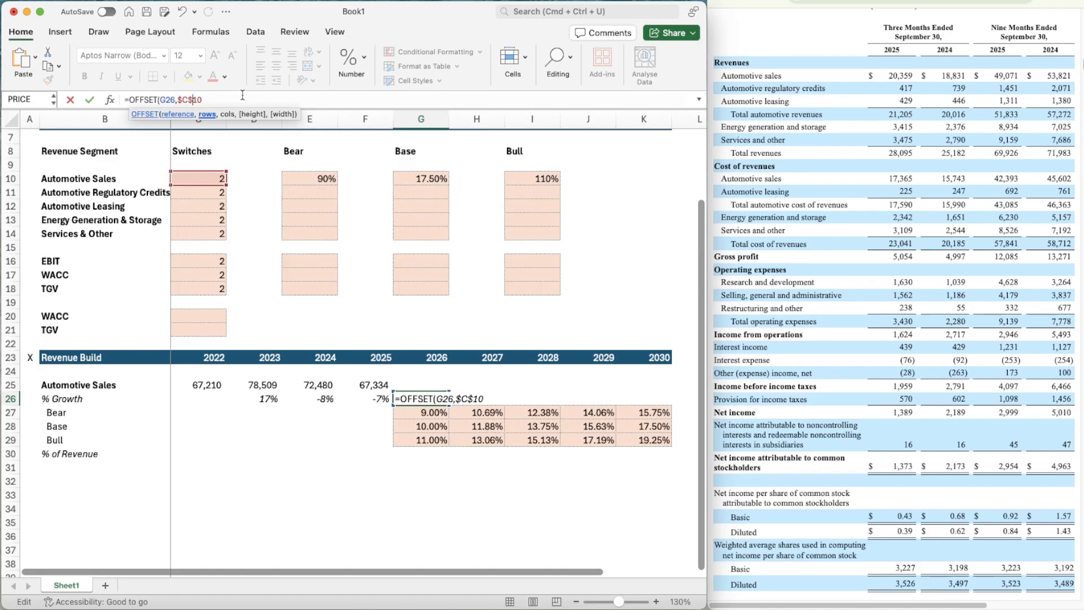
{"action": "type", "text": ",0)"}
{"action": "key", "text": "ctrl+Return"}
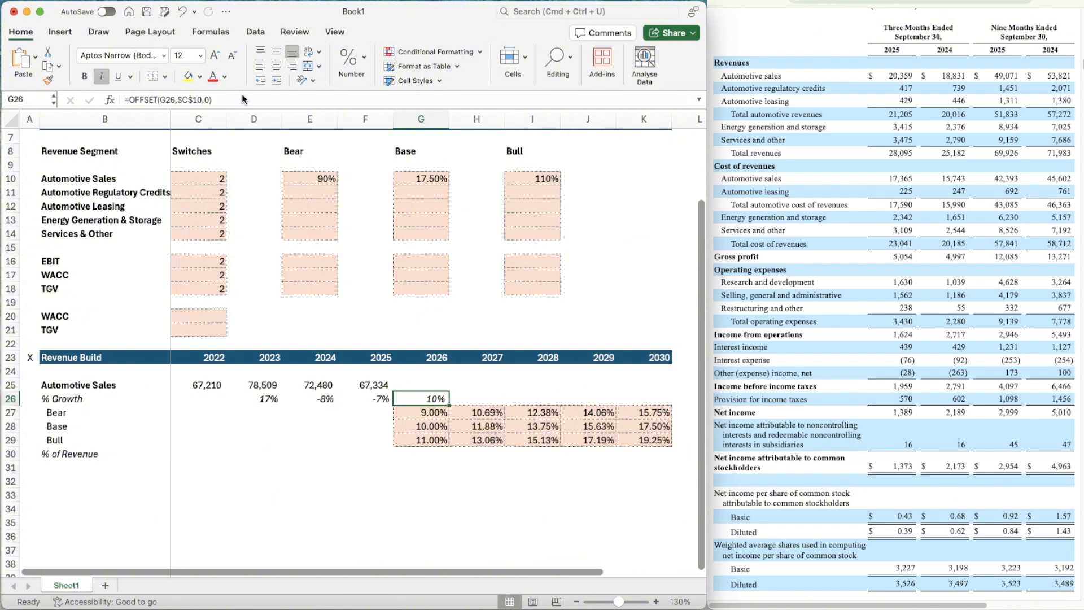
- Copy the OFFSET growth formula from G26 across 2027 to 2030 in H26:K26
{"action": "key", "text": "super+c"}
{"action": "key", "text": "shift+Right"}
{"action": "key", "text": "shift+Right"}
{"action": "key", "text": "shift+Right"}
{"action": "key", "text": "shift+Right"}
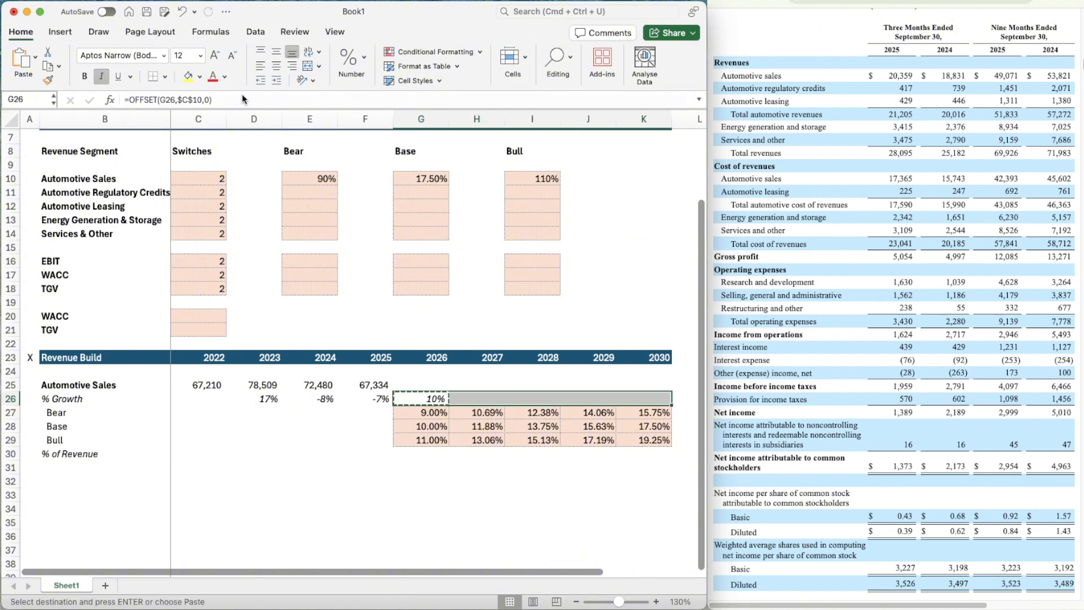
{"action": "key", "text": "super+v"}
{"action": "key", "text": "Left"}
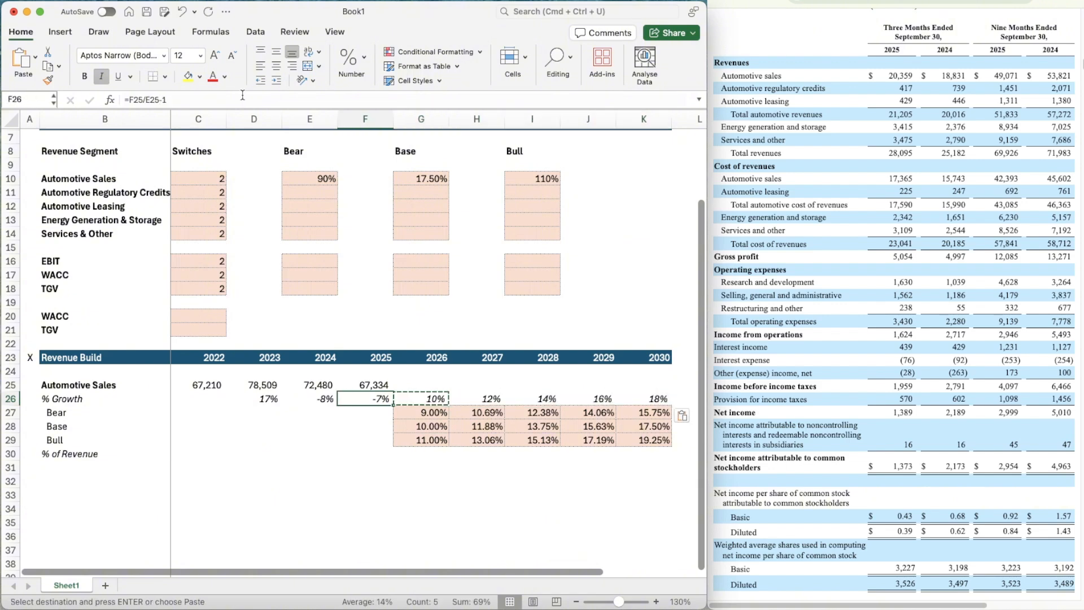
{"action": "key", "text": "Escape"}
- Write the 2026 Automotive Sales projection formula =F25*(1+G26) in G25
{"action": "key", "text": "Up"}
{"action": "key", "text": "Right"}
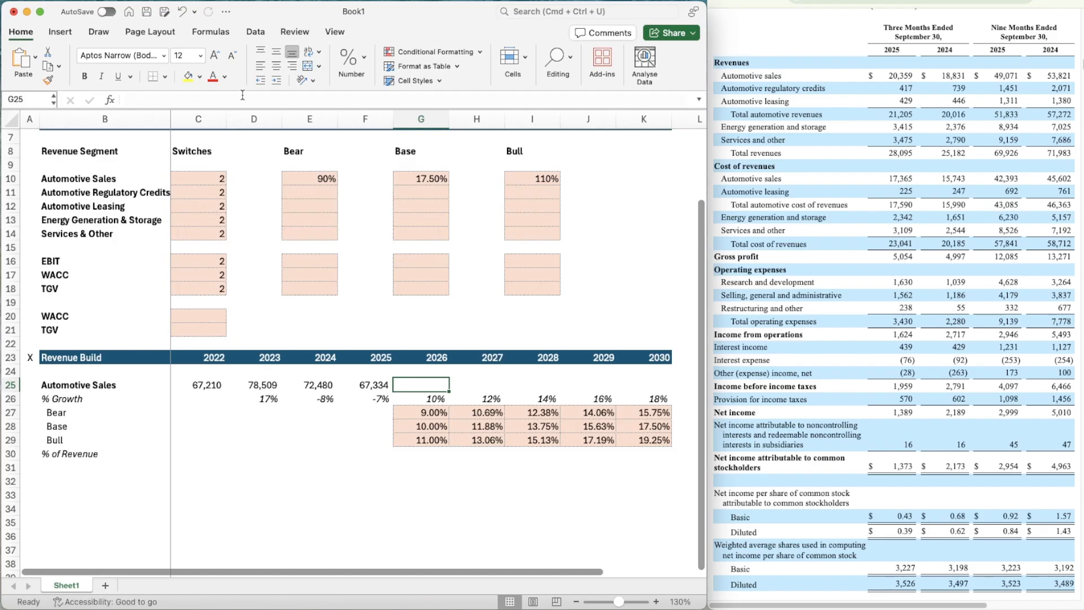
{"action": "type", "text": "="}
{"action": "key", "text": "Left"}
{"action": "type", "text": "*"}
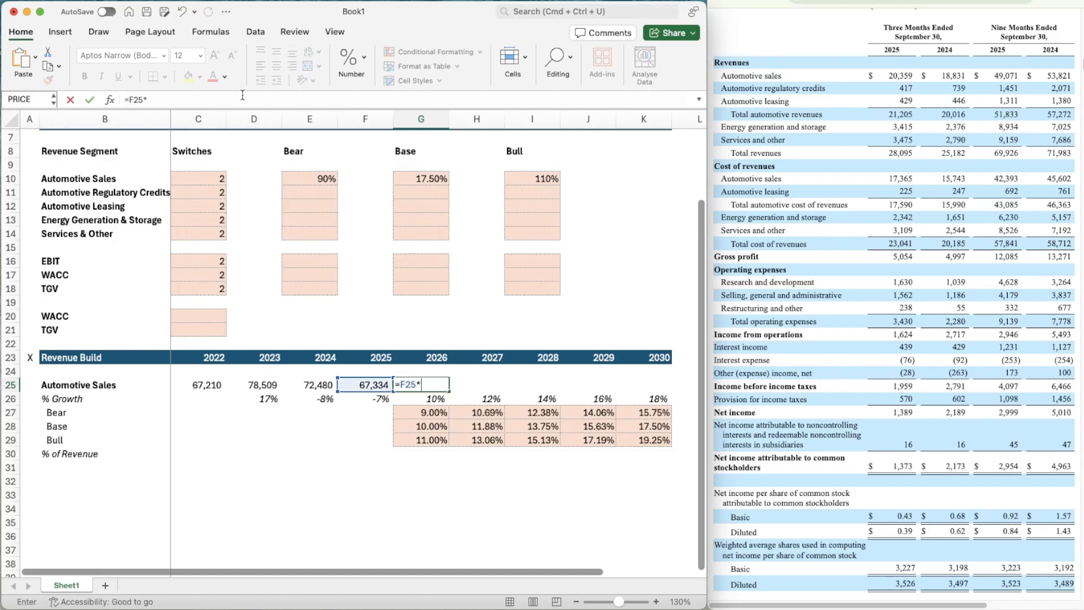
{"action": "type", "text": "(1+"}
{"action": "key", "text": "Down"}
{"action": "type", "text": ")"}
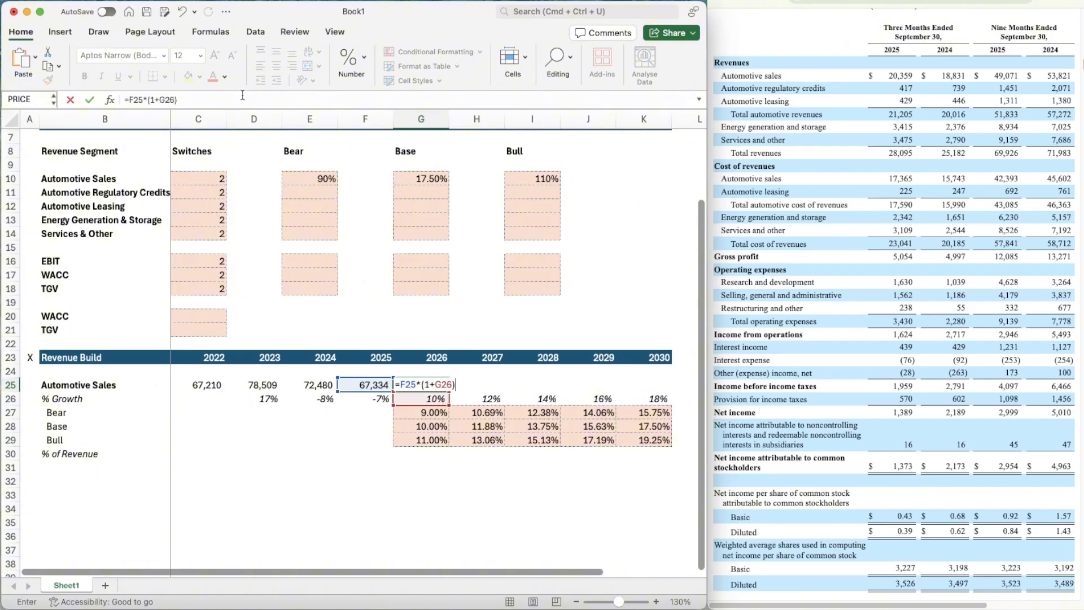
{"action": "key", "text": "Return"}
- Copy the Automotive Sales projection from G25 across 2027 to 2030 in H25:K25
{"action": "key", "text": "Up"}
{"action": "key", "text": "super+c"}
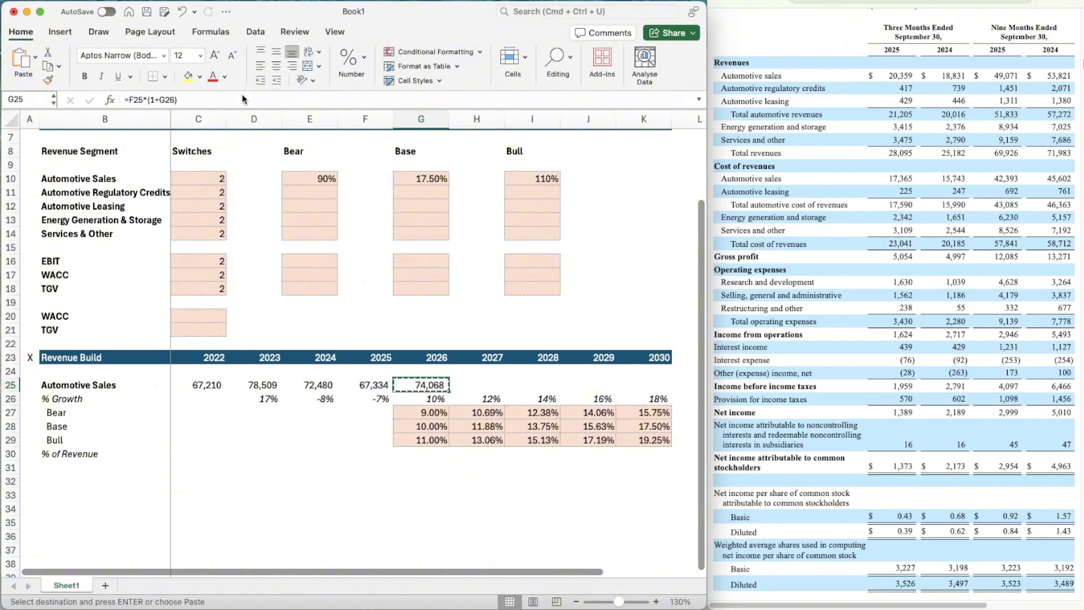
{"action": "key", "text": "shift+Right"}
{"action": "key", "text": "shift+Right"}
{"action": "key", "text": "shift+Right"}
{"action": "key", "text": "shift+Right"}
{"action": "key", "text": "super+v"}
{"action": "key", "text": "Escape"}
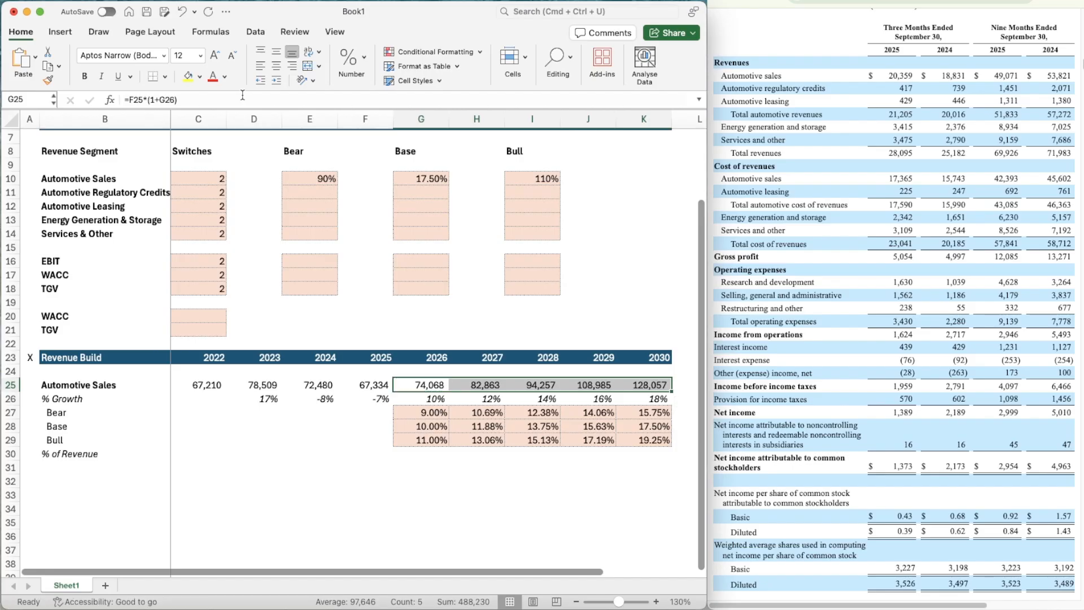
- Test the Automotive Sales switch in C10 with 1 and 3, and return it to 2
{"action": "left_click", "coordinate": [201, 179]}
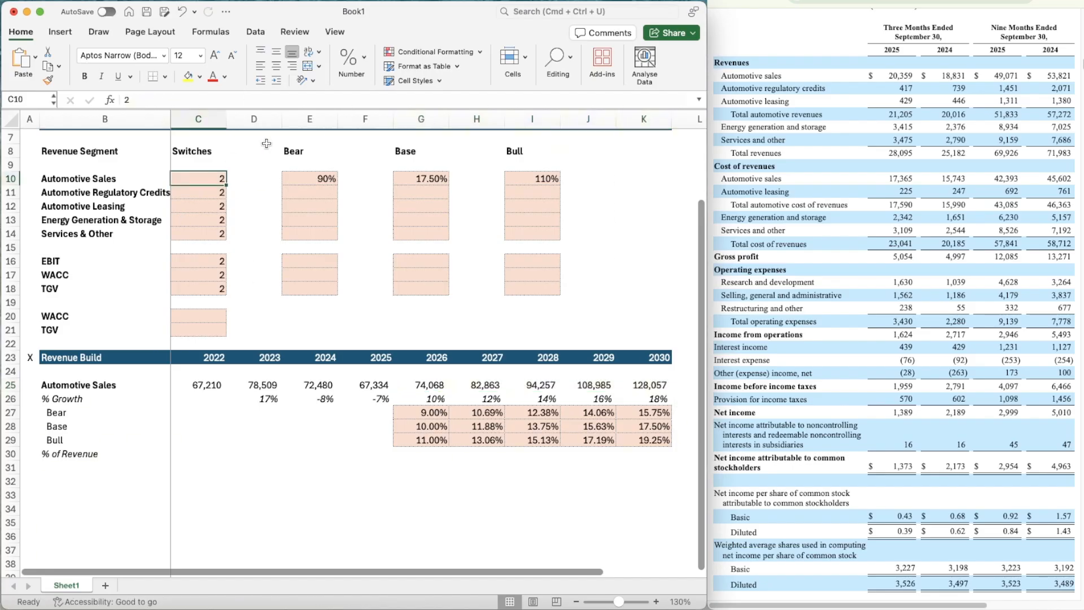
{"action": "type", "text": "1"}
{"action": "key", "text": "Return"}
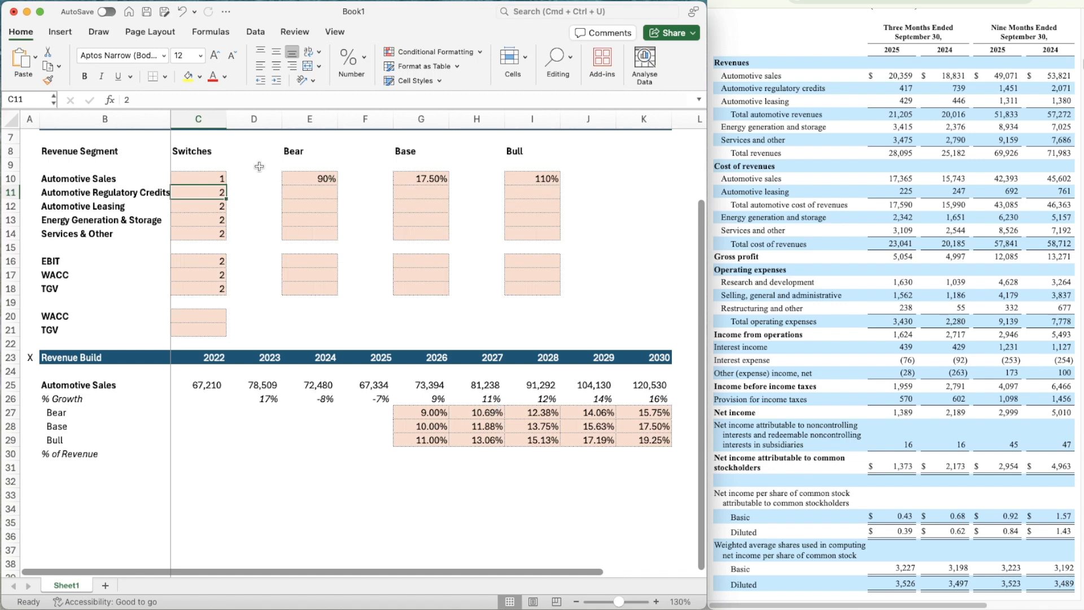
{"action": "left_click", "coordinate": [200, 177]}
{"action": "key", "text": "Return"}
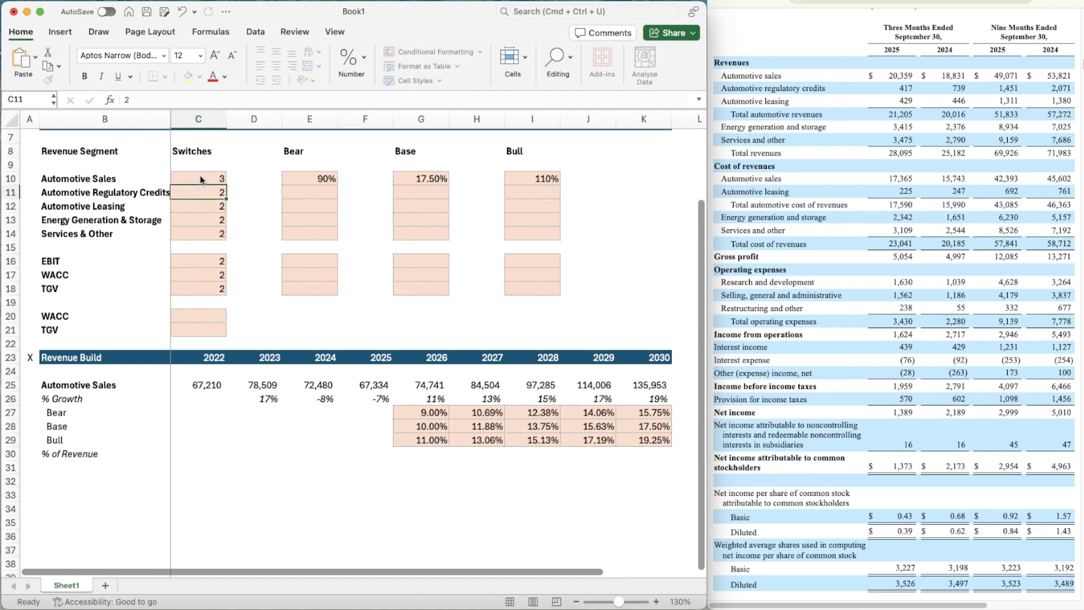
{"action": "key", "text": "Up"}
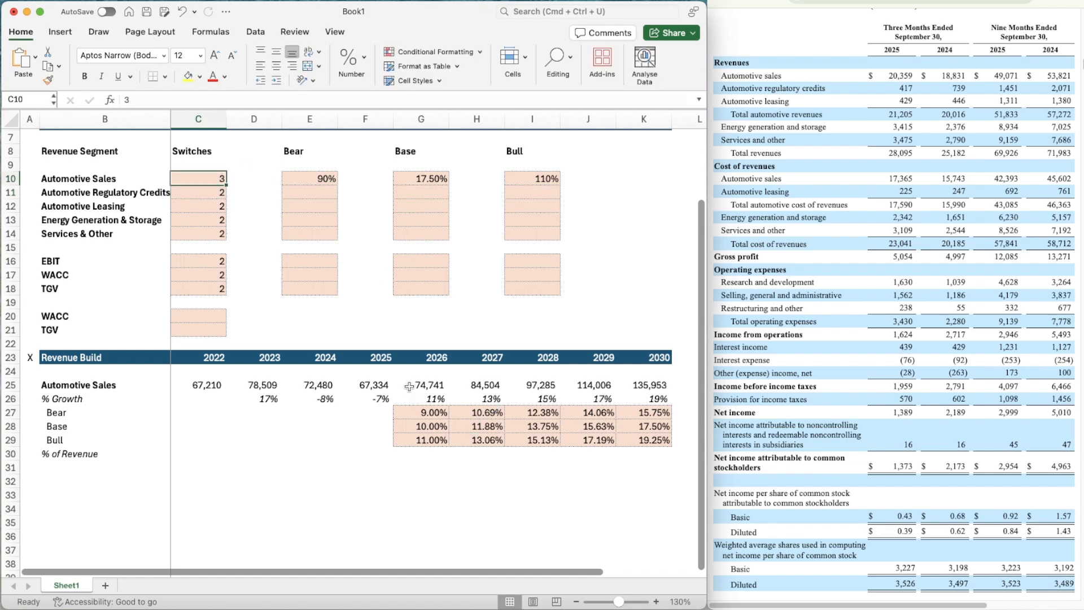
{"action": "type", "text": "2"}
{"action": "key", "text": "Return"}
- Copy the whole Automotive Sales block B25:K30 and paste it starting at B32
{"action": "scroll", "coordinate": [370, 470], "scroll_direction": "down", "scroll_amount": 5}
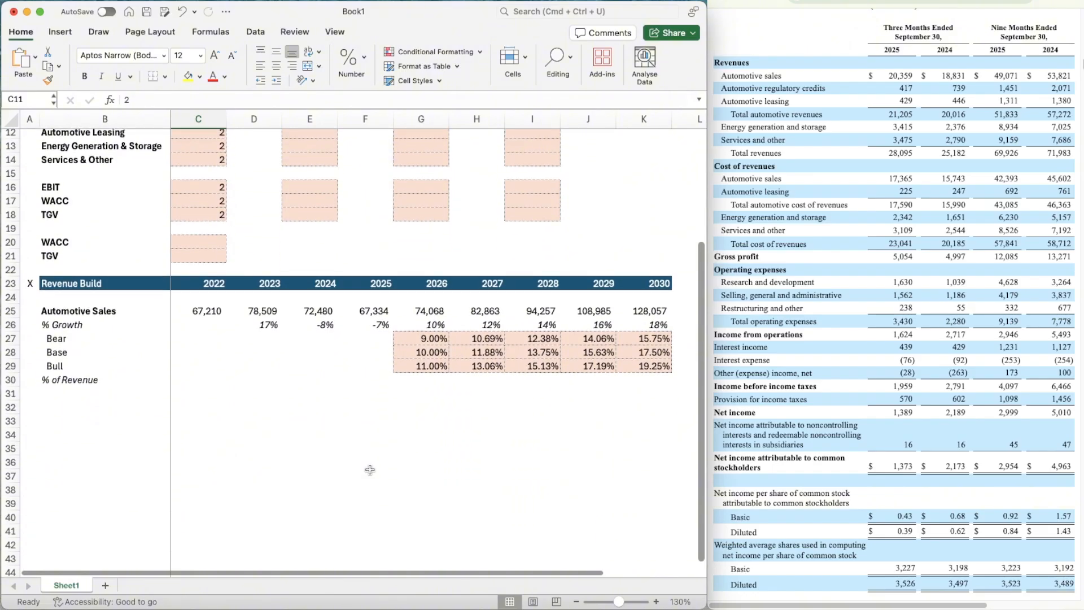
{"action": "left_click", "coordinate": [61, 202]}
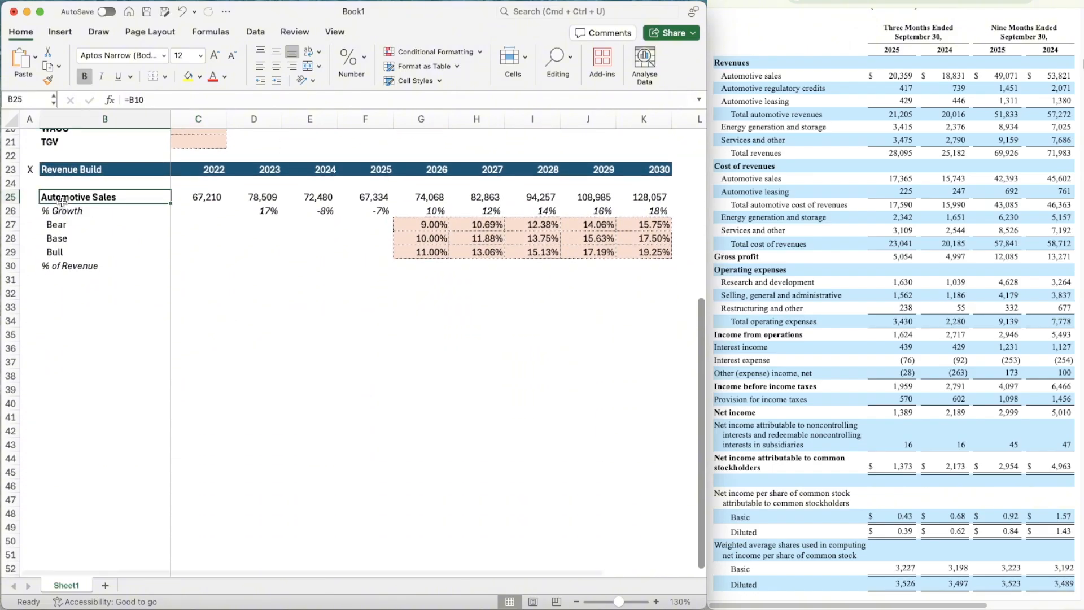
{"action": "key", "text": "shift+Down"}
{"action": "key", "text": "shift+Down"}
{"action": "key", "text": "shift+Down"}
{"action": "key", "text": "shift+Down"}
{"action": "key", "text": "shift+Down"}
{"action": "key", "text": "shift+Right"}
{"action": "key", "text": "shift+Right"}
{"action": "key", "text": "shift+Right"}
{"action": "key", "text": "shift+Right"}
{"action": "key", "text": "shift+Right"}
{"action": "key", "text": "shift+Right"}
{"action": "key", "text": "shift+Right"}
{"action": "key", "text": "shift+Right"}
{"action": "key", "text": "shift+Right"}
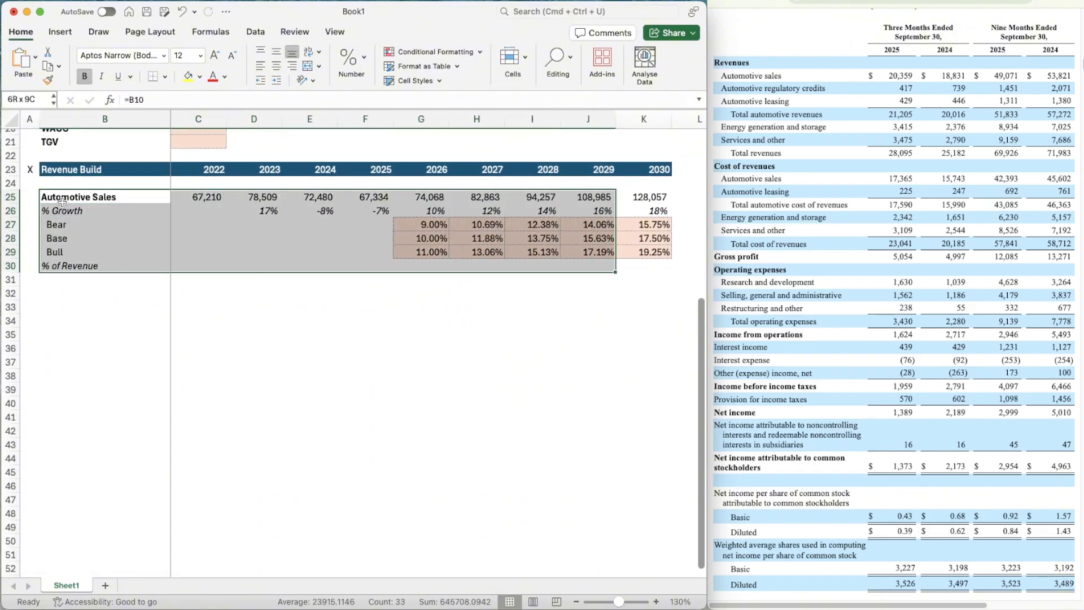
{"action": "key", "text": "super+c"}
{"action": "key", "text": "Down"}
{"action": "key", "text": "Down"}
{"action": "key", "text": "Down"}
{"action": "key", "text": "Down"}
{"action": "key", "text": "Down"}
{"action": "key", "text": "Down"}
{"action": "key", "text": "Down"}
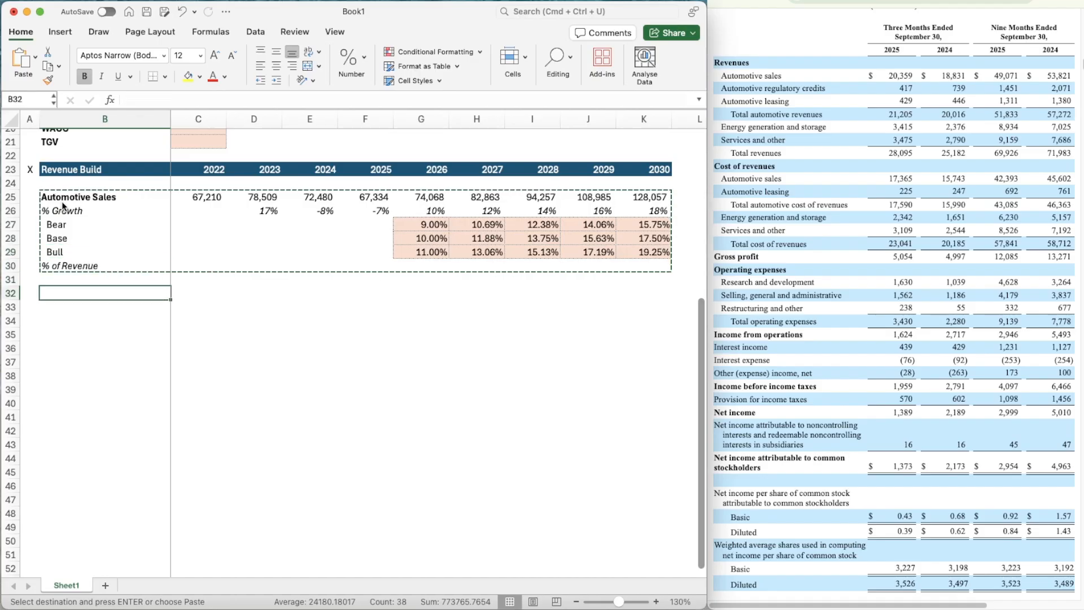
{"action": "key", "text": "super+v"}
- Link the pasted block's title in B32 to the Automotive Regulatory Credits label with =B11
{"action": "type", "text": "=B11"}
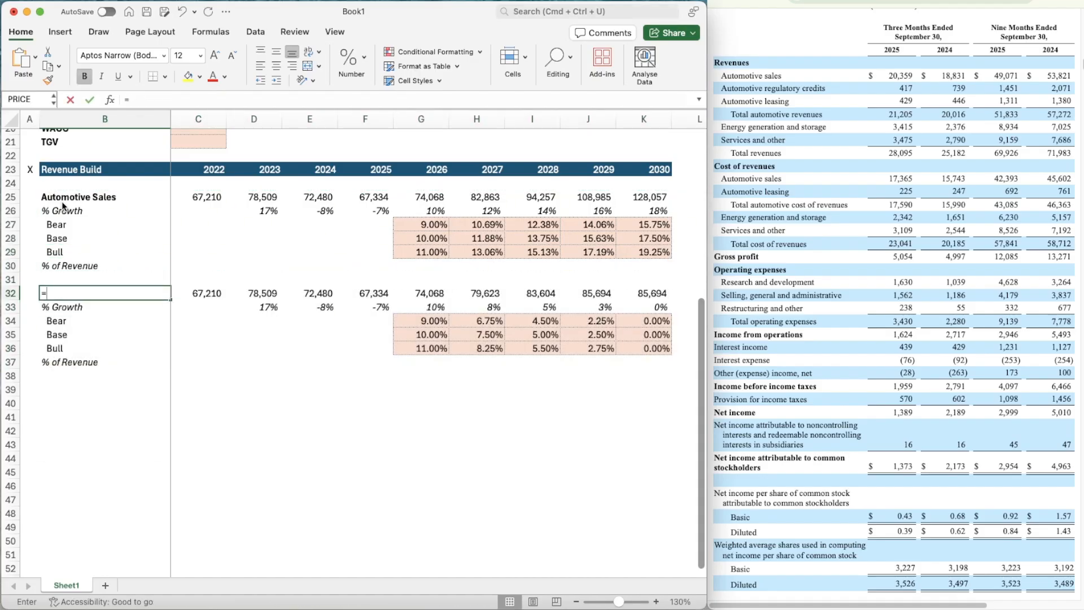
{"action": "key", "text": "Return"}
{"action": "key", "text": "Up"}
- Enter the annual Automotive Regulatory Credits revenue in row 32: 1776 for 2022, 1790 for 2023 and 2763 for 2024
{"action": "key", "text": "Right"}
{"action": "key", "text": "Right"}
{"action": "key", "text": "Right"}
{"action": "key", "text": "Right"}
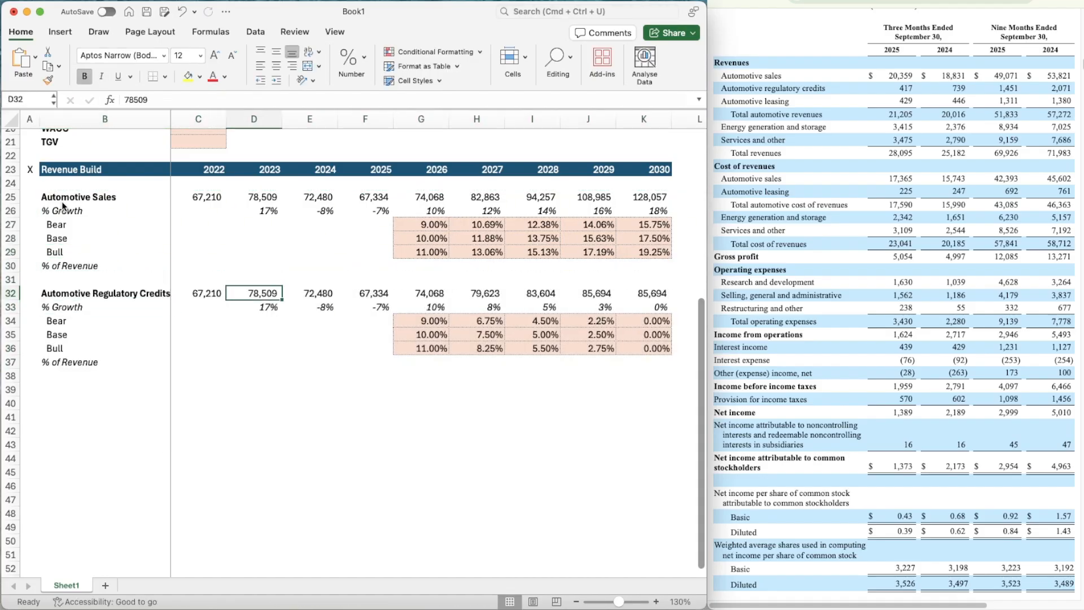
{"action": "key", "text": "Left"}
{"action": "key", "text": "Left"}
{"action": "key", "text": "Left"}
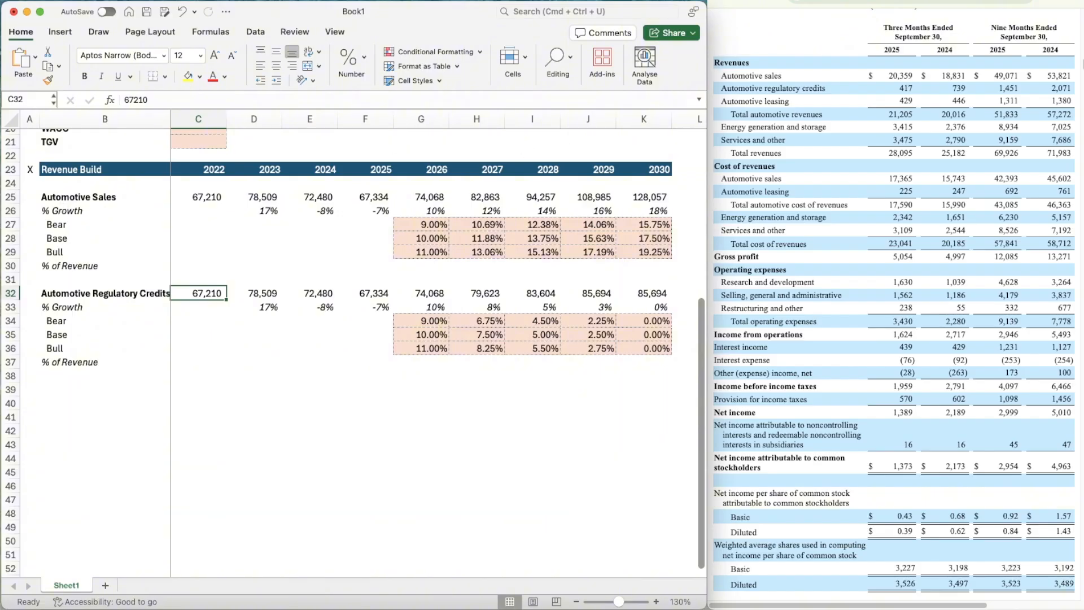
{"action": "key", "text": "super+Tab"}
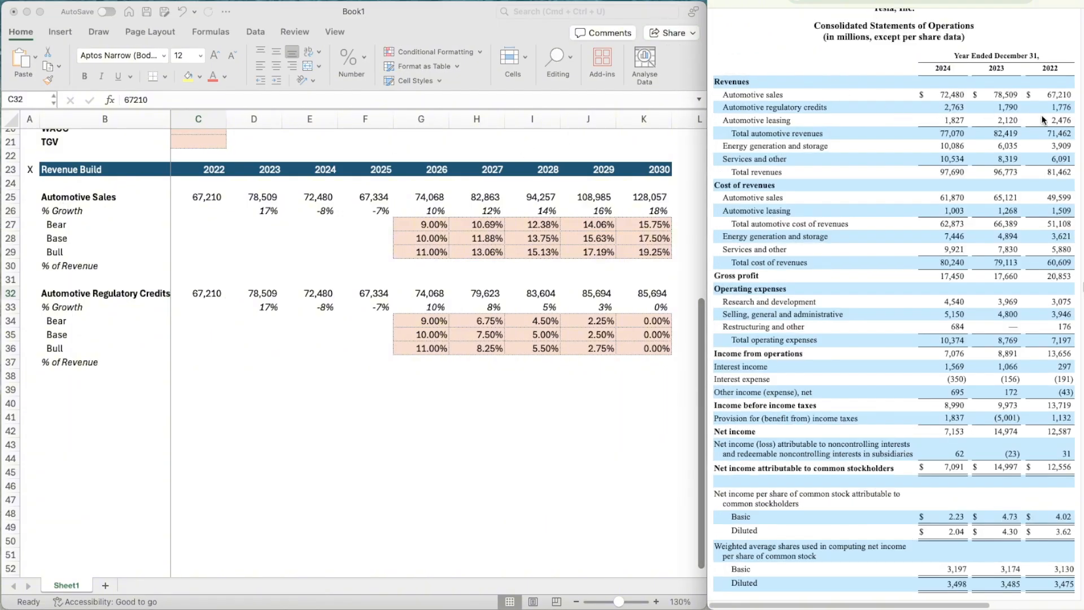
{"action": "left_click", "coordinate": [199, 293]}
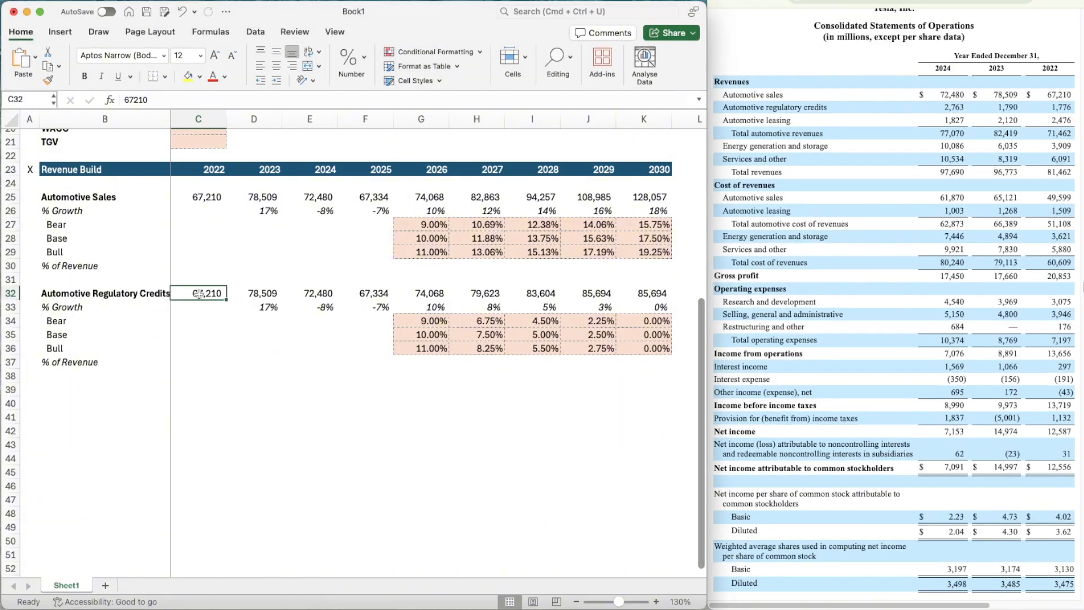
{"action": "type", "text": "1776"}
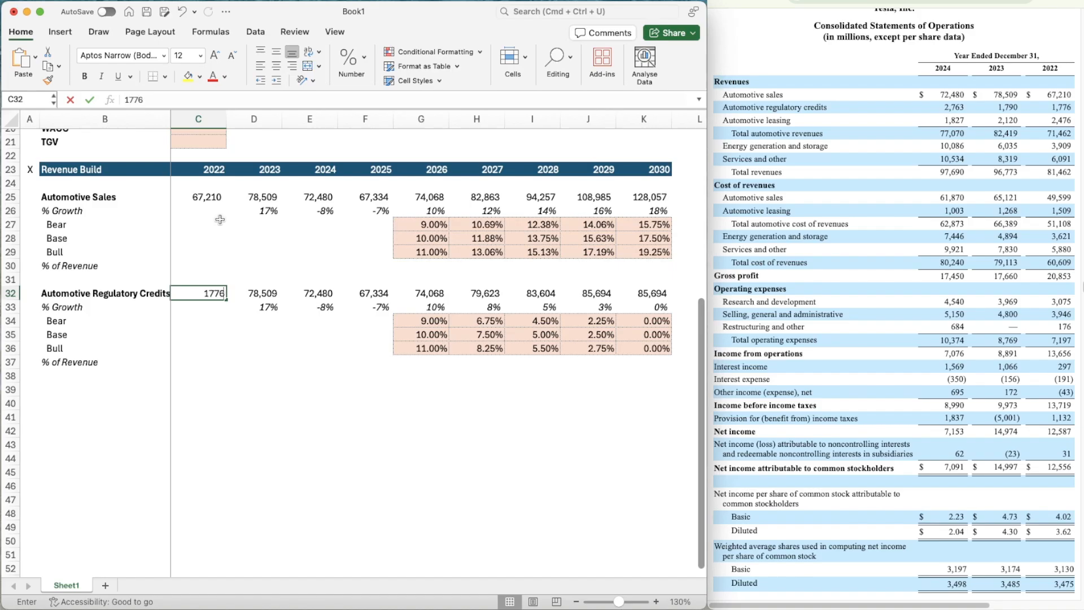
{"action": "key", "text": "Tab"}
{"action": "type", "text": "1790"}
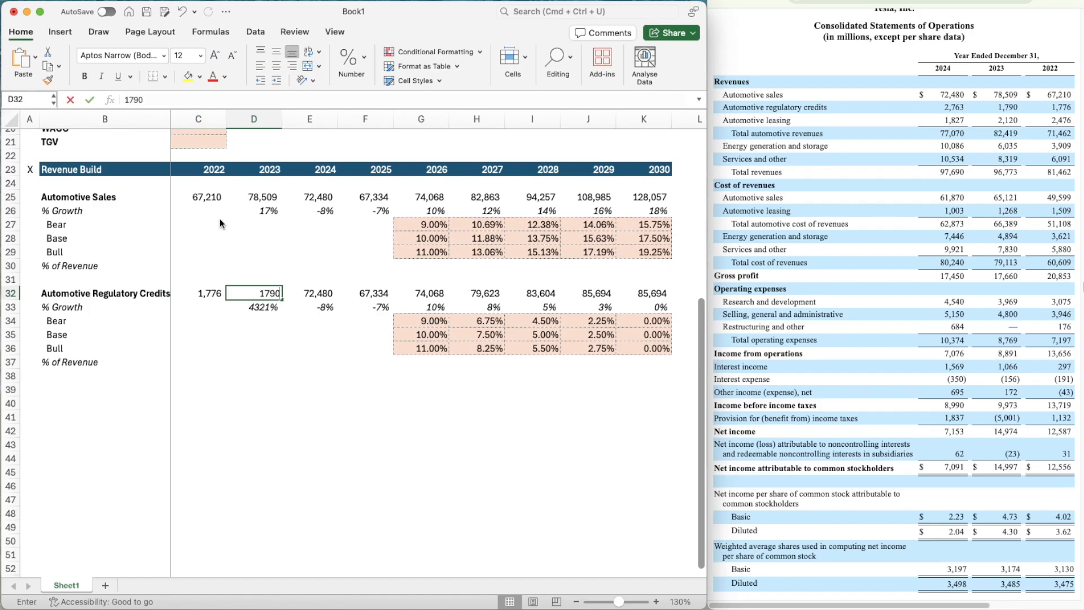
{"action": "key", "text": "Tab"}
{"action": "type", "text": "2763"}
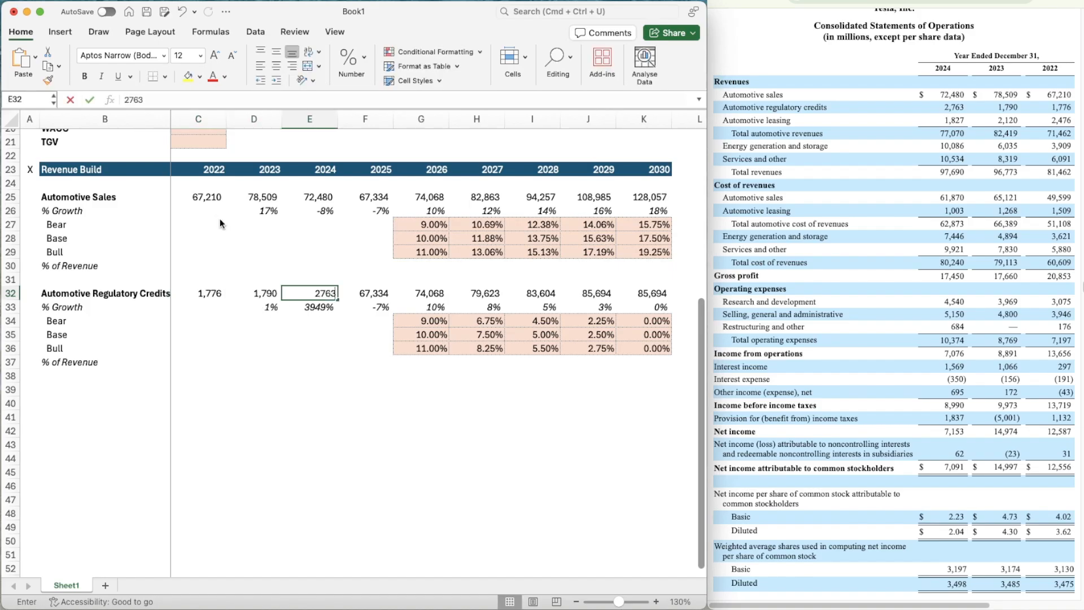
{"action": "key", "text": "Tab"}
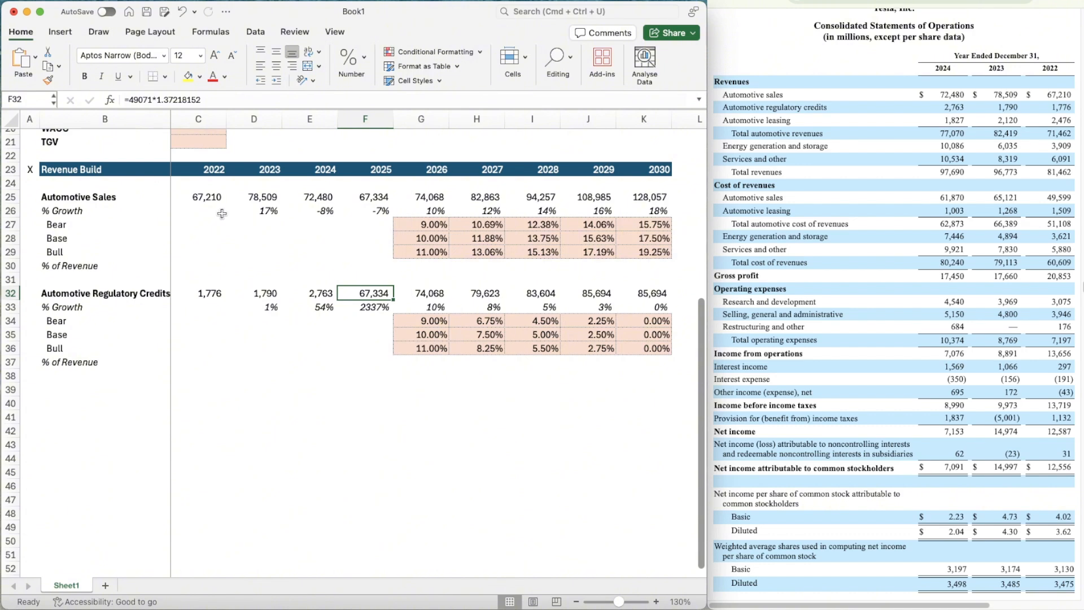
- Using the nine-month filing, calculate the 2024 full-year to nine-month regulatory credits ratio in E35 with =E32/2071
{"action": "key", "text": "ctrl+Tab"}
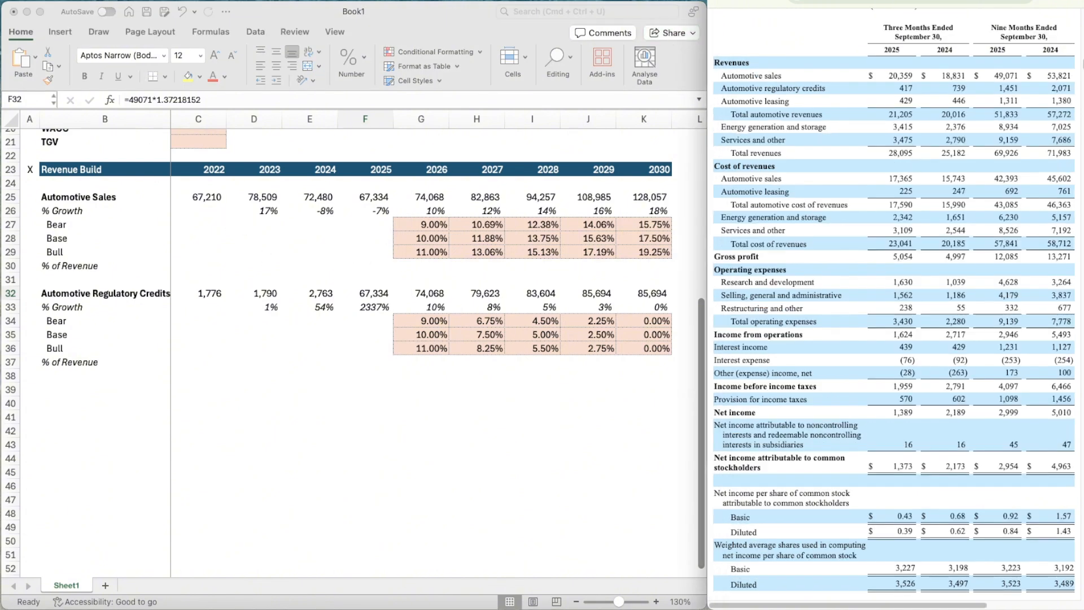
{"action": "left_click", "coordinate": [322, 327]}
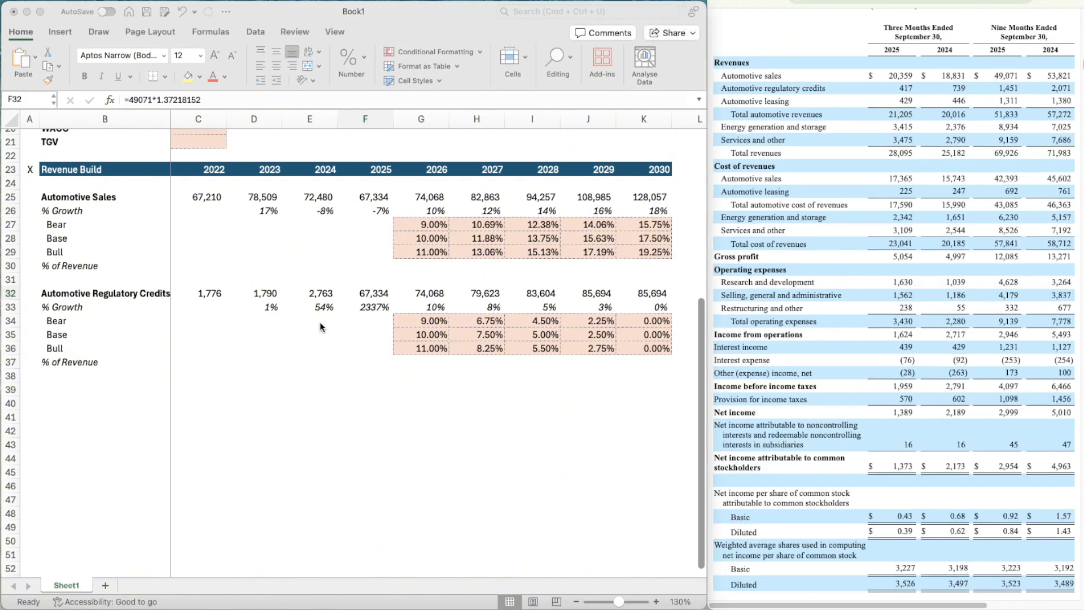
{"action": "left_click", "coordinate": [308, 327]}
{"action": "key", "text": "Down"}
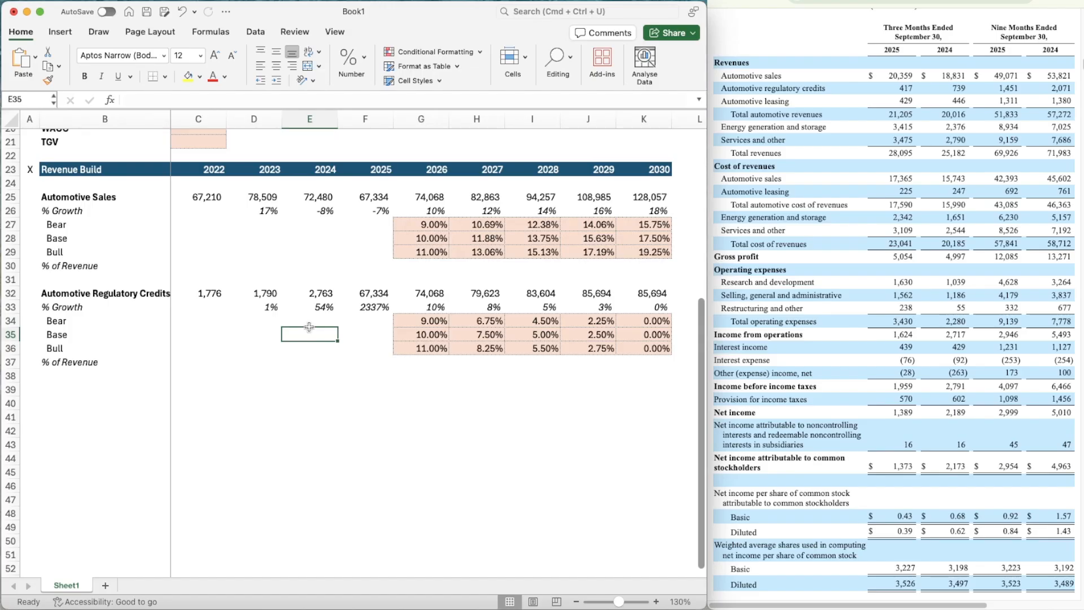
{"action": "type", "text": "="}
{"action": "key", "text": "Up"}
{"action": "key", "text": "Up"}
{"action": "key", "text": "Up"}
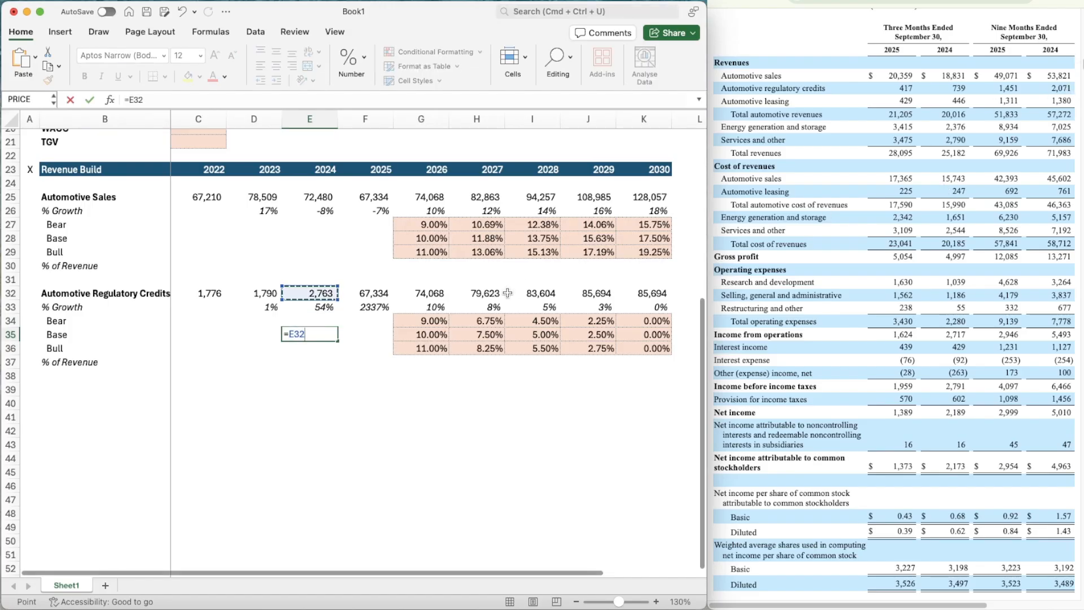
{"action": "type", "text": "/2071"}
{"action": "key", "text": "Return"}
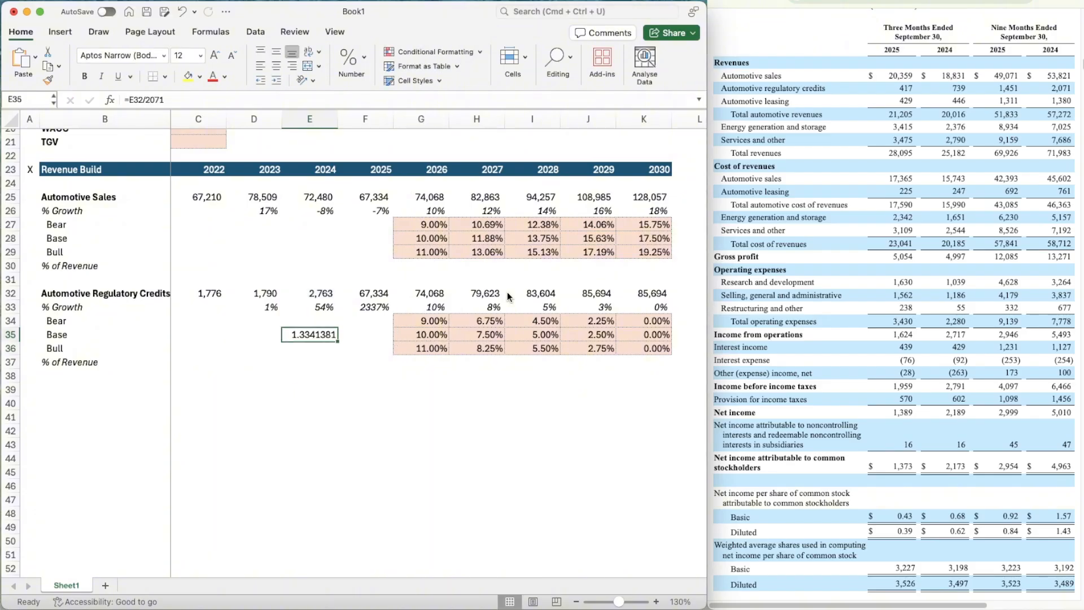
- Estimate full-year 2025 Automotive Regulatory Credits revenue in F32 with =1451*1.3341381
{"action": "key", "text": "Up"}
{"action": "key", "text": "Up"}
{"action": "key", "text": "Right"}
{"action": "key", "text": "Up"}
{"action": "key", "text": "Up"}
{"action": "type", "text": "="}
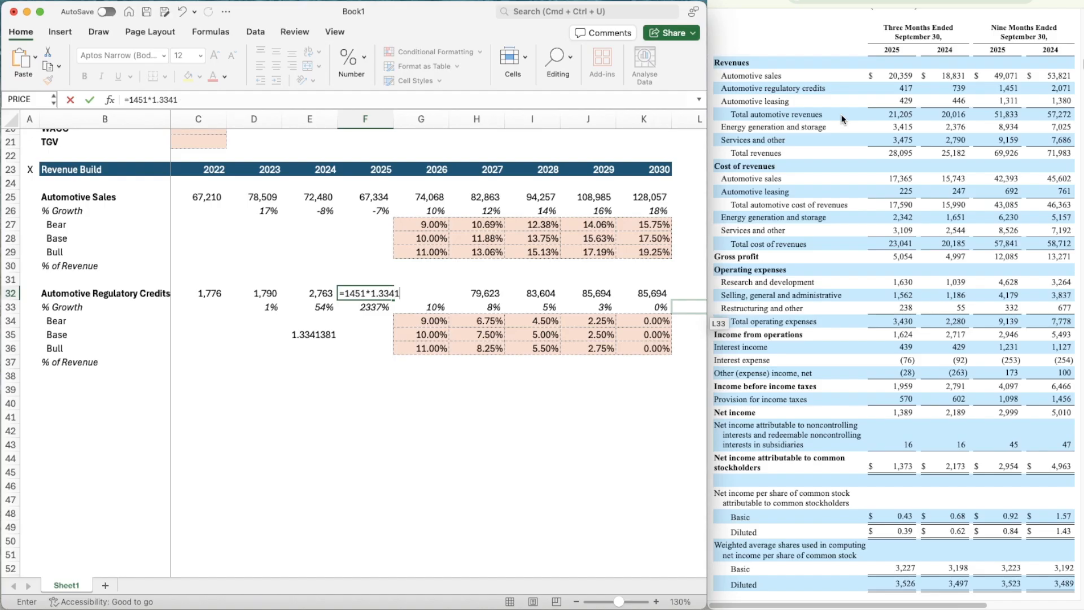
{"action": "type", "text": "1451*1.3341381"}
{"action": "key", "text": "Return"}
- Clear the helper ratio from E35
{"action": "key", "text": "Down"}
{"action": "key", "text": "Down"}
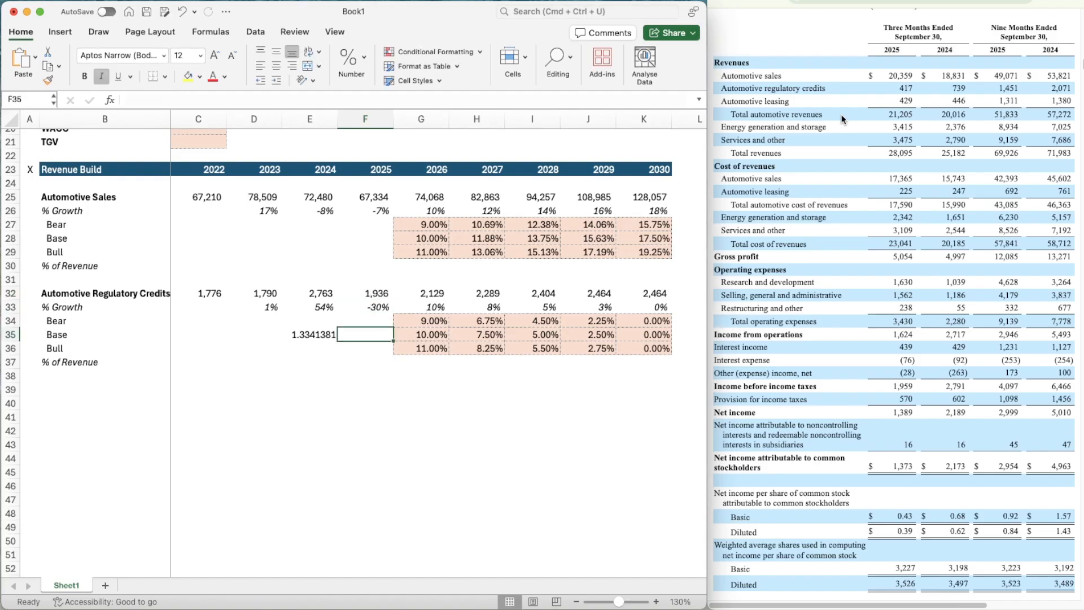
{"action": "key", "text": "Left"}
{"action": "key", "text": "Delete"}
- Set the 2026 Base growth for regulatory credits in G35 to the historical average with =AVERAGE(D33:F33)
{"action": "key", "text": "Right"}
{"action": "key", "text": "Right"}
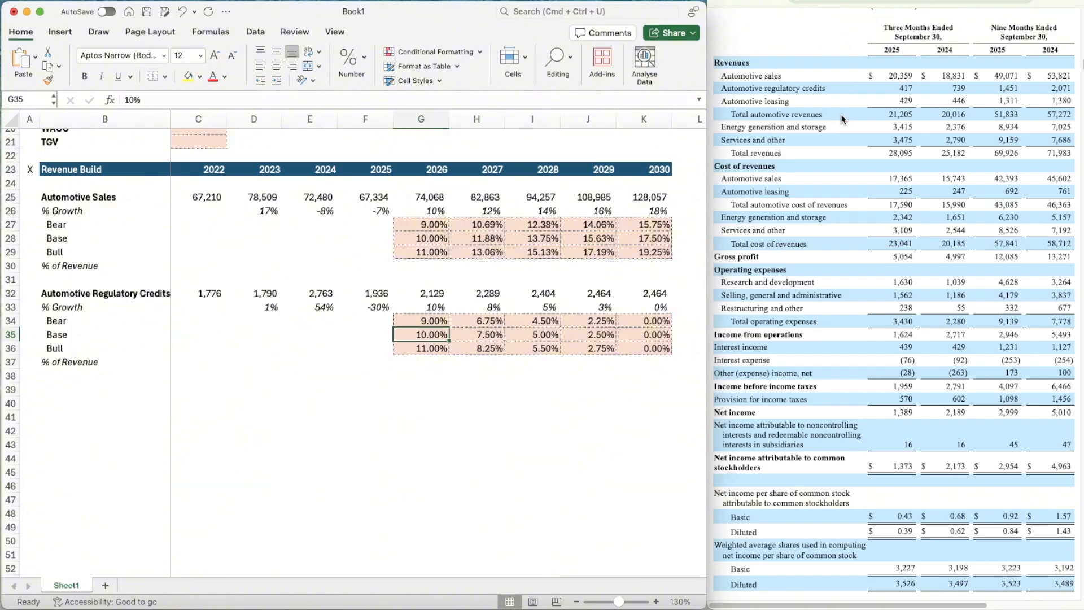
{"action": "type", "text": "=avergae("}
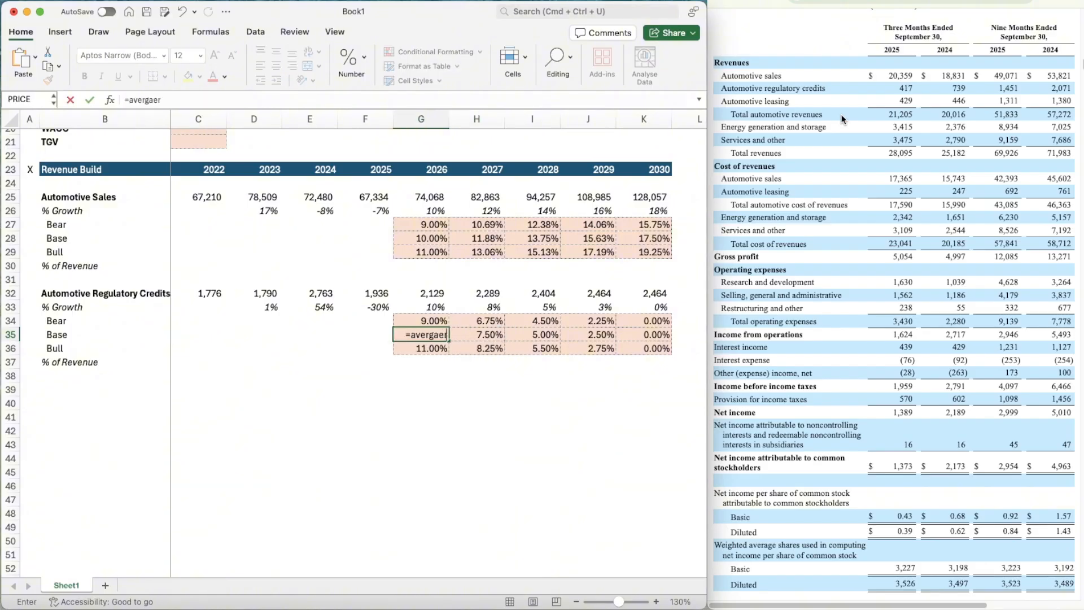
{"action": "key", "text": "BackSpace"}
{"action": "key", "text": "BackSpace"}
{"action": "key", "text": "BackSpace"}
{"action": "key", "text": "BackSpace"}
{"action": "type", "text": "ag"}
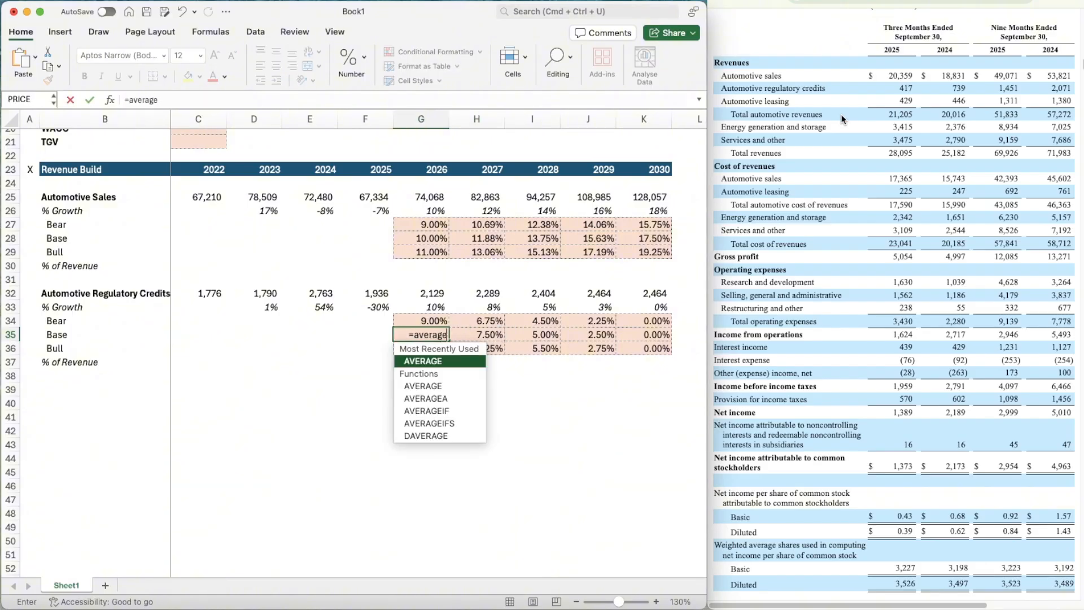
{"action": "key", "text": "Tab"}
{"action": "key", "text": "Left"}
{"action": "key", "text": "Up"}
{"action": "key", "text": "Up"}
{"action": "key", "text": "shift+Left"}
{"action": "key", "text": "shift+Left"}
{"action": "key", "text": "Return"}
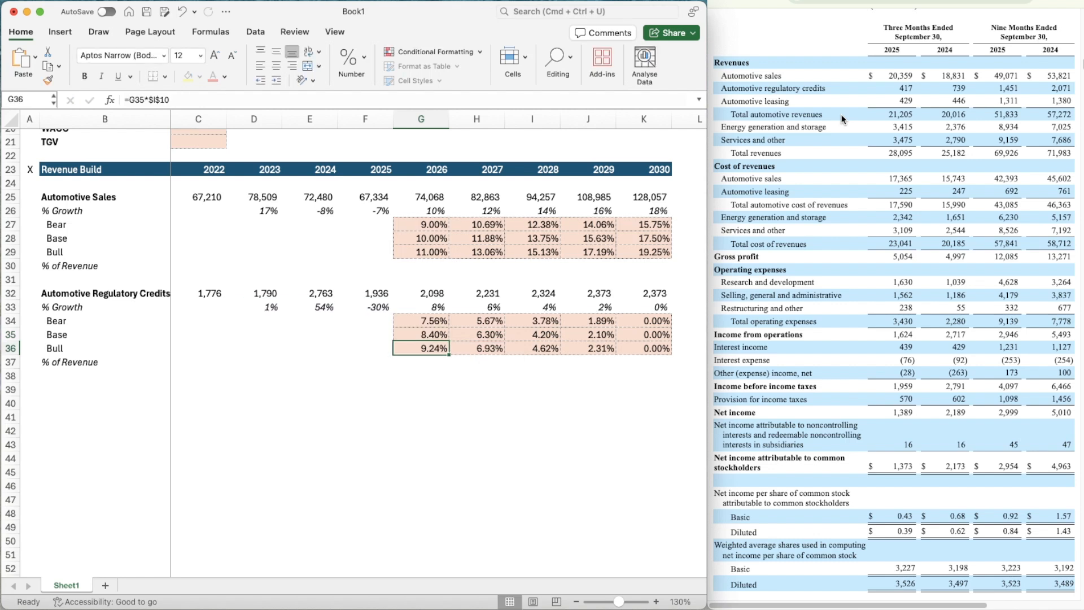
{"action": "key", "text": "Up"}
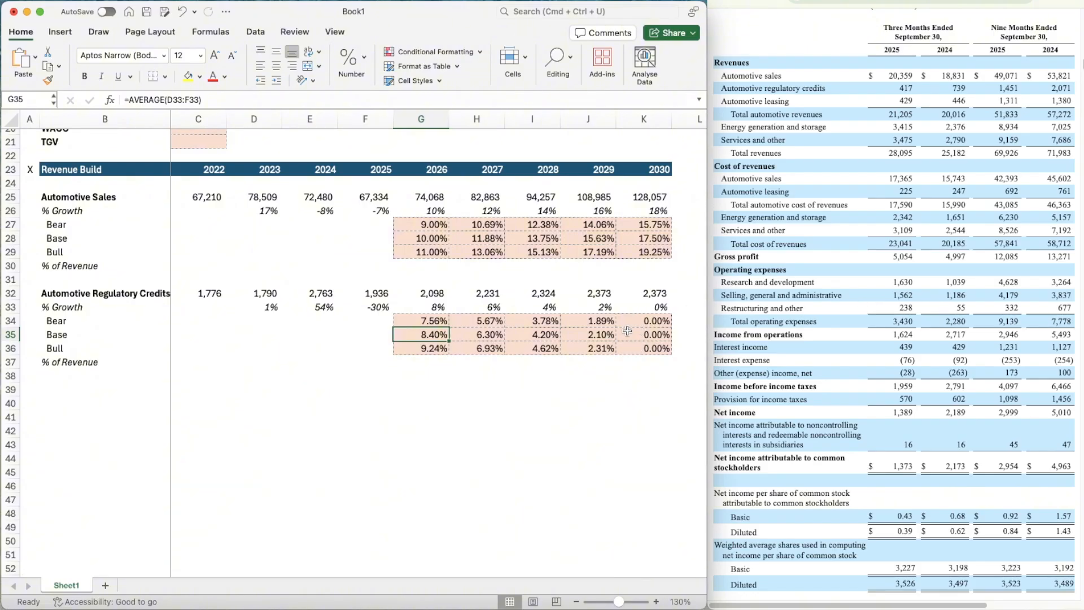
- Enter -25% as the Base assumption for Automotive Regulatory Credits in G11
{"action": "scroll", "coordinate": [316, 383], "scroll_direction": "up", "scroll_amount": 7}
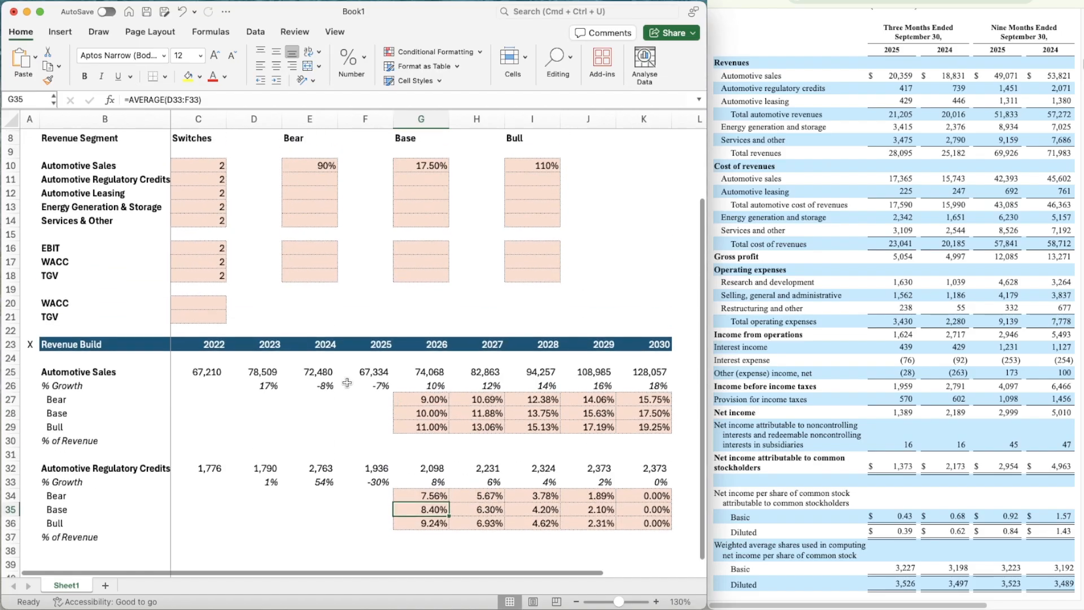
{"action": "left_click", "coordinate": [415, 200]}
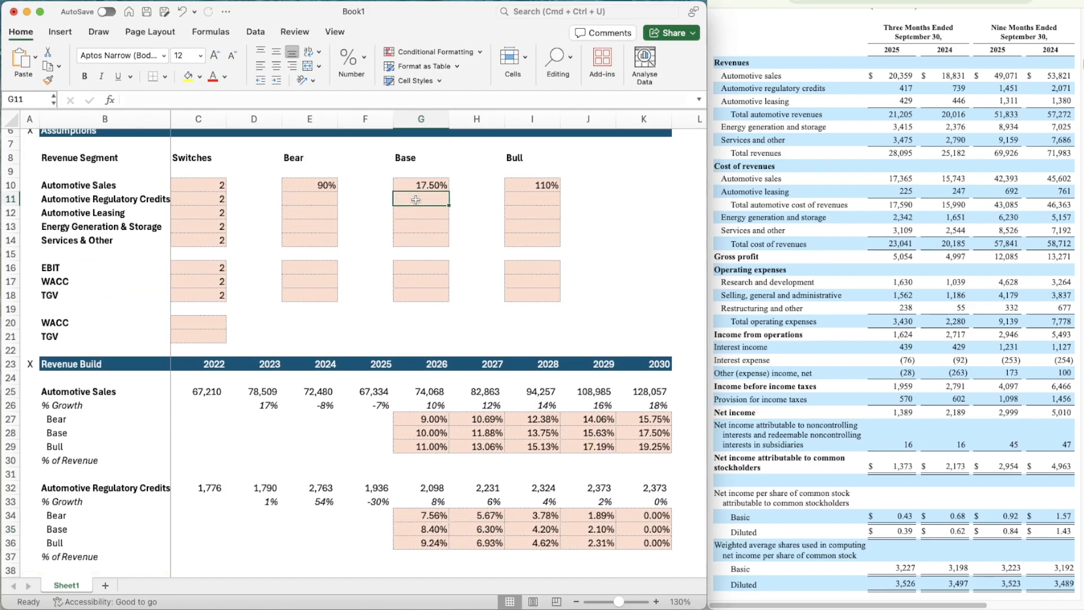
{"action": "scroll", "coordinate": [415, 199], "scroll_direction": "down", "scroll_amount": 1}
{"action": "type", "text": "-2"}
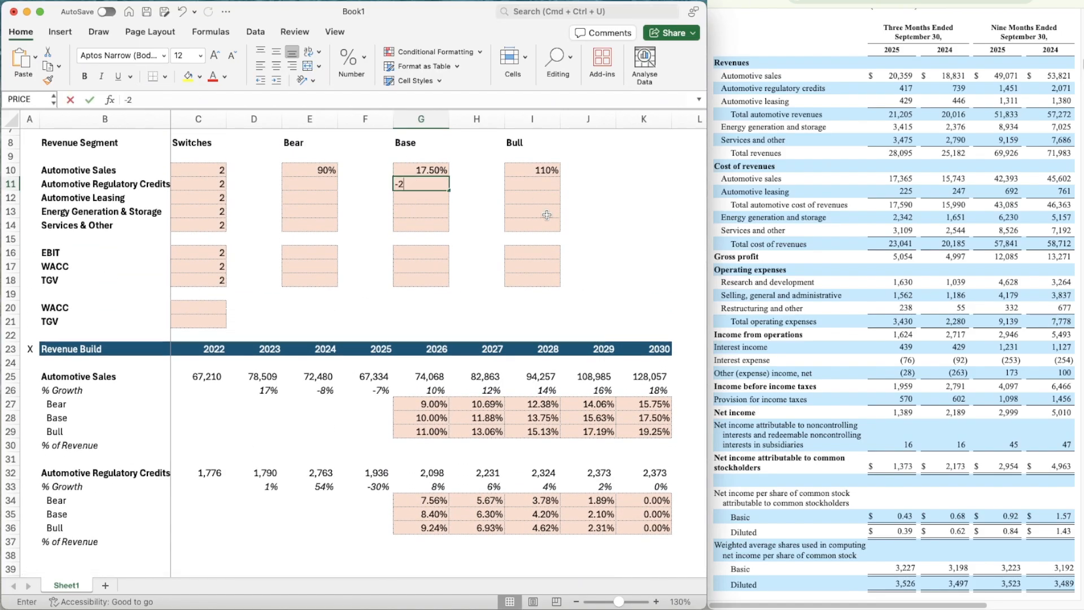
{"action": "type", "text": "5"}
{"action": "key", "text": "Return"}
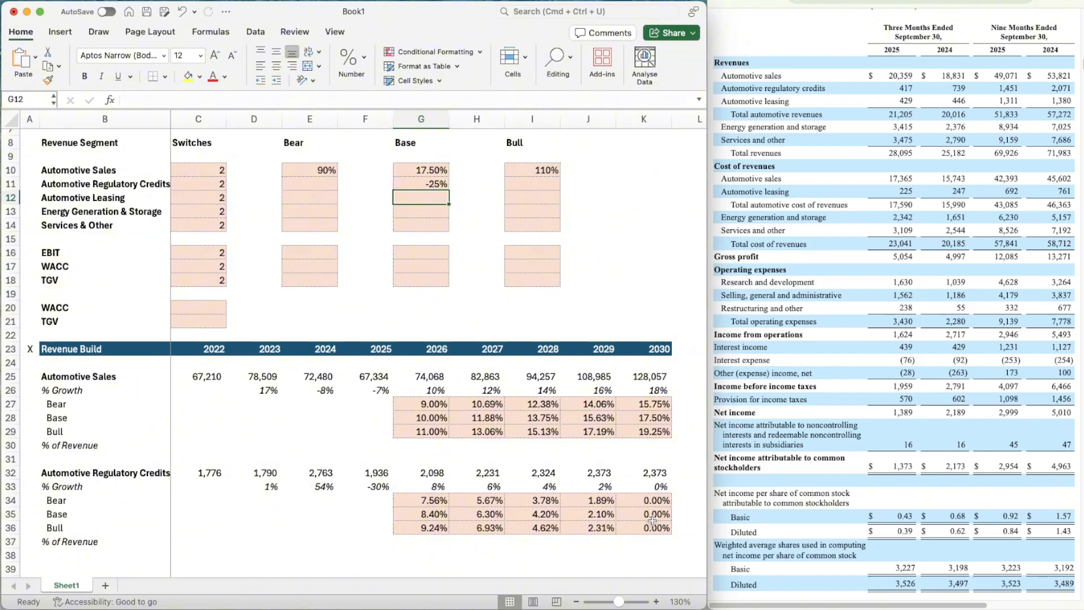
- Link the 2030 Base growth of regulatory credits in K35 to the Base assumption in G11
{"action": "left_click", "coordinate": [652, 516]}
{"action": "type", "text": "="}
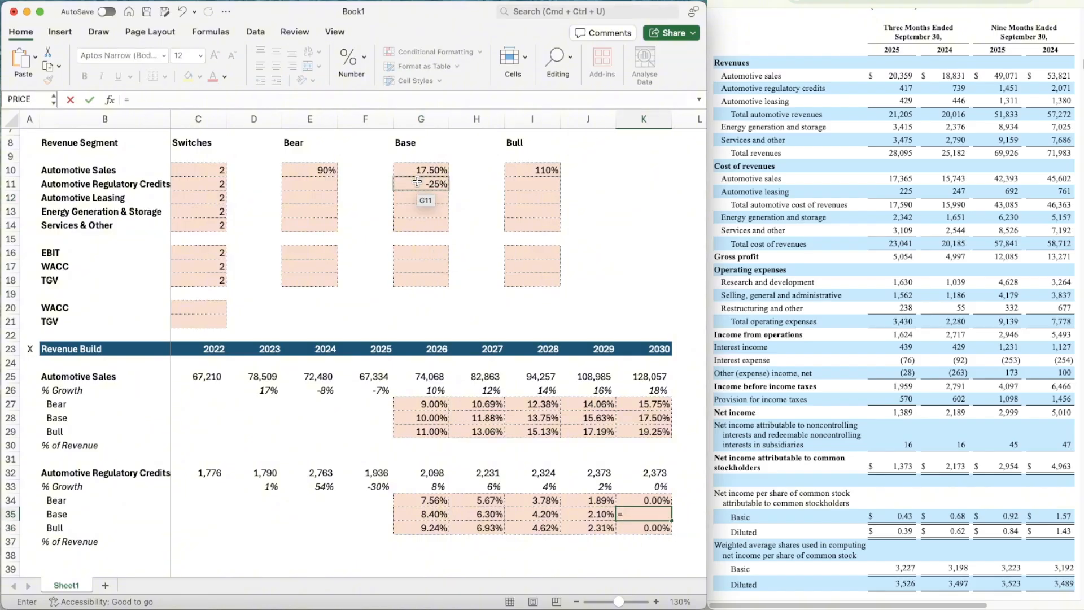
{"action": "left_click", "coordinate": [417, 182]}
{"action": "key", "text": "Return"}
- Replace the 2026 Base growth formula for regulatory credits in G35 with 0%
{"action": "key", "text": "Left"}
{"action": "key", "text": "Left"}
{"action": "key", "text": "Left"}
{"action": "key", "text": "Left"}
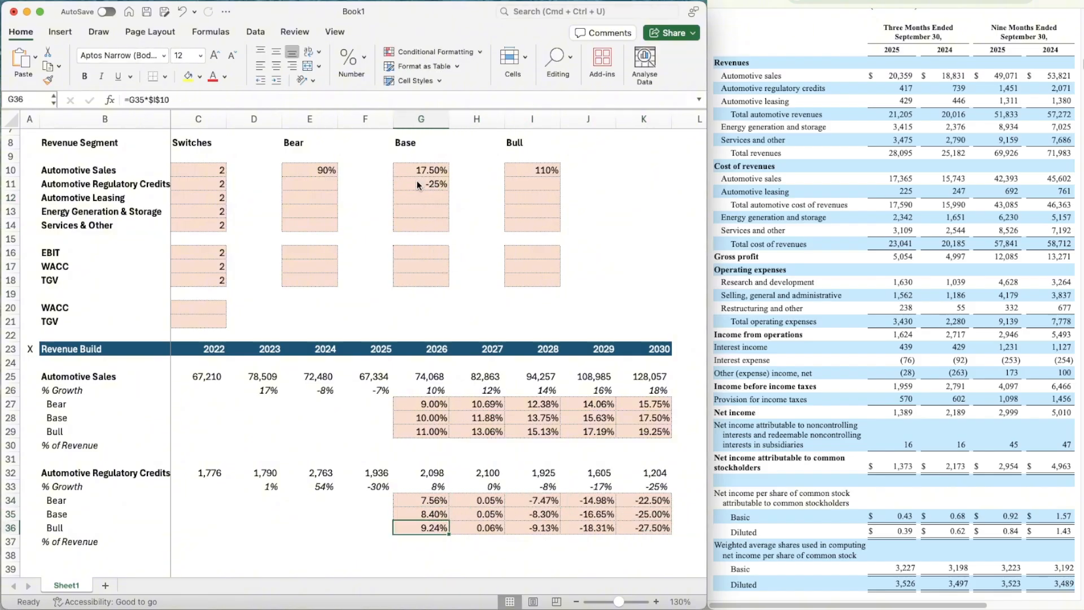
{"action": "key", "text": "Up"}
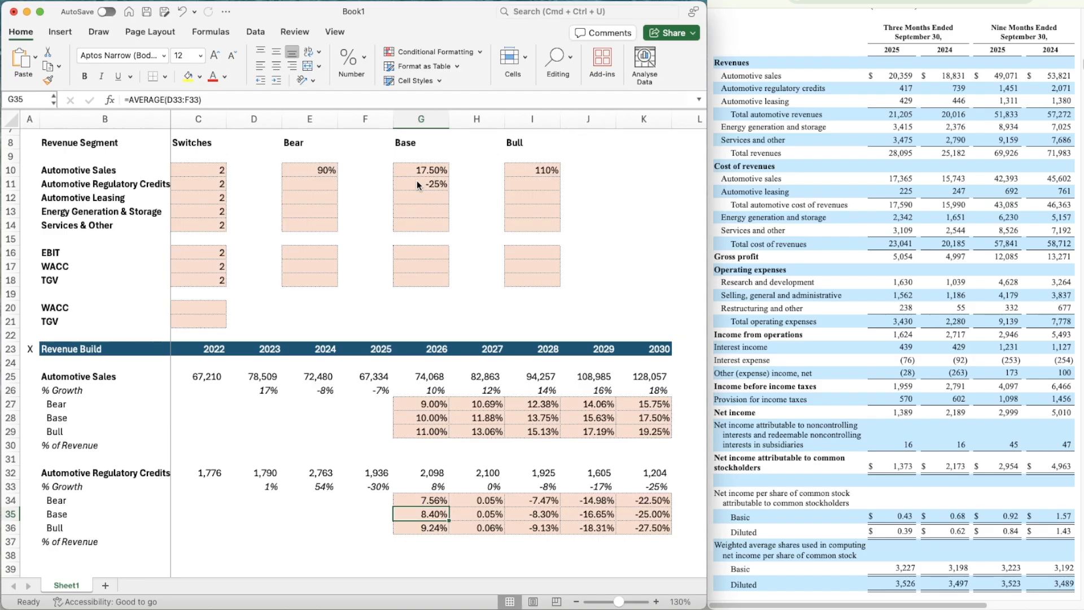
{"action": "type", "text": "0"}
{"action": "key", "text": "Return"}
{"action": "key", "text": "Up"}
{"action": "key", "text": "Up"}
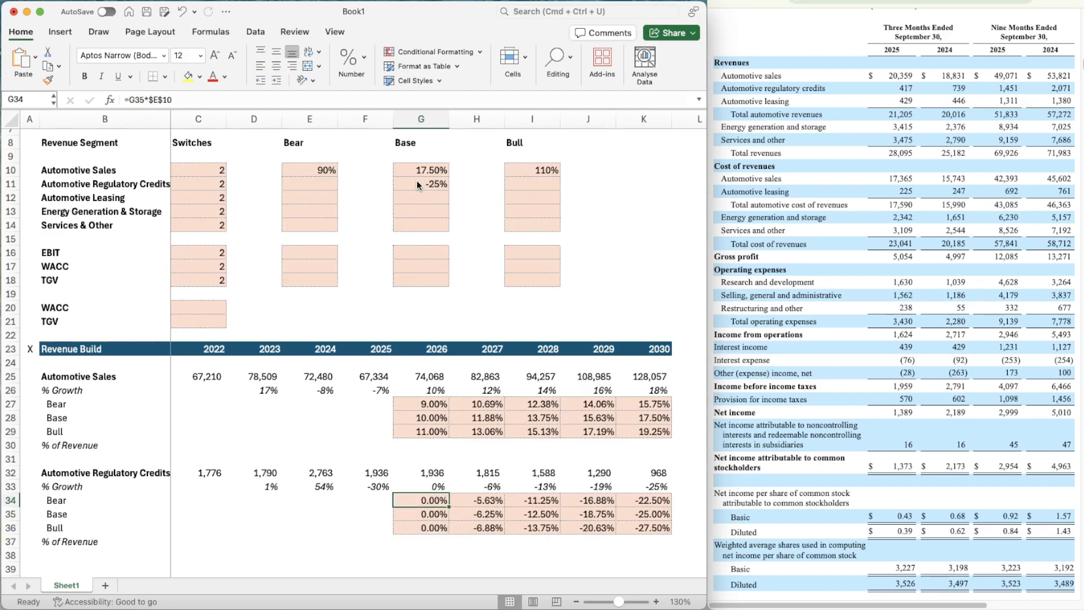
{"action": "key", "text": "Down"}
- Set the Base assumption for Automotive Regulatory Credits in G11 to -100%
{"action": "left_click", "coordinate": [421, 182]}
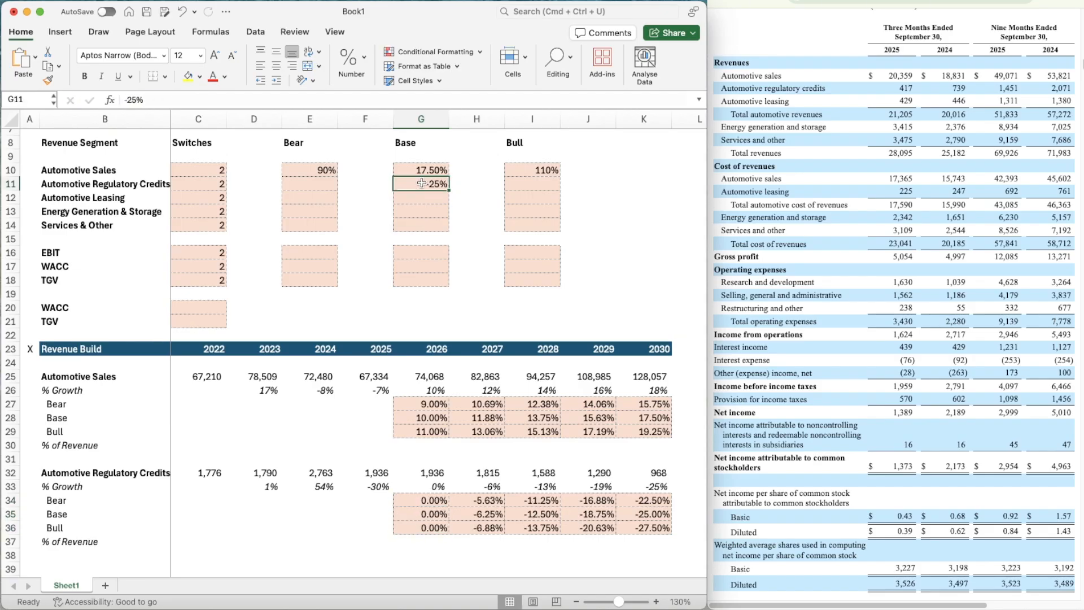
{"action": "type", "text": "-100"}
{"action": "key", "text": "Return"}
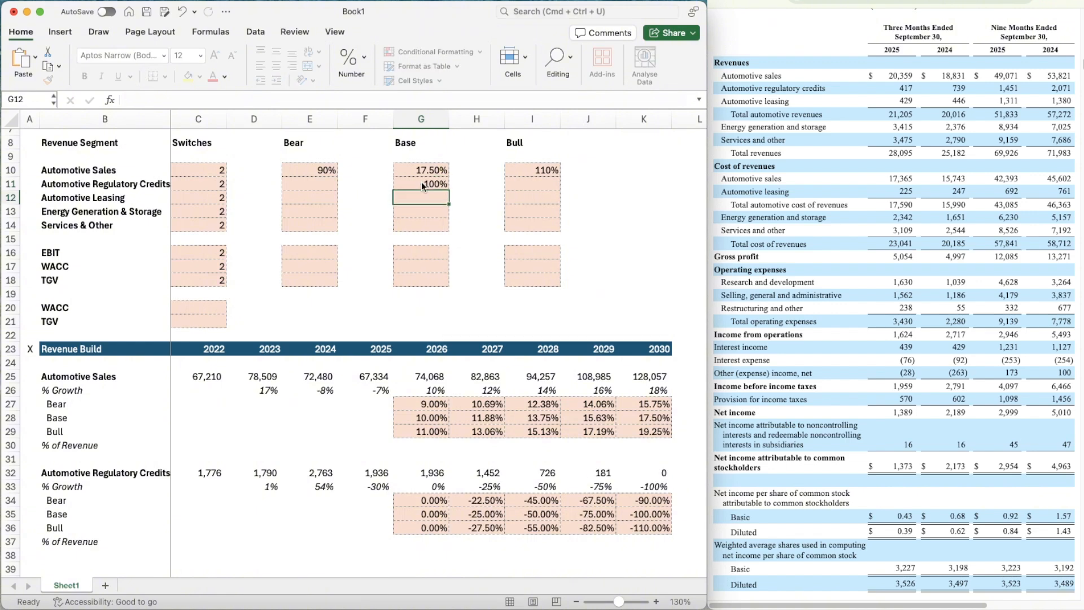
- Set the 2026 Base growth for regulatory credits in G35 to -30%
{"action": "scroll", "coordinate": [521, 389], "scroll_direction": "down", "scroll_amount": 5}
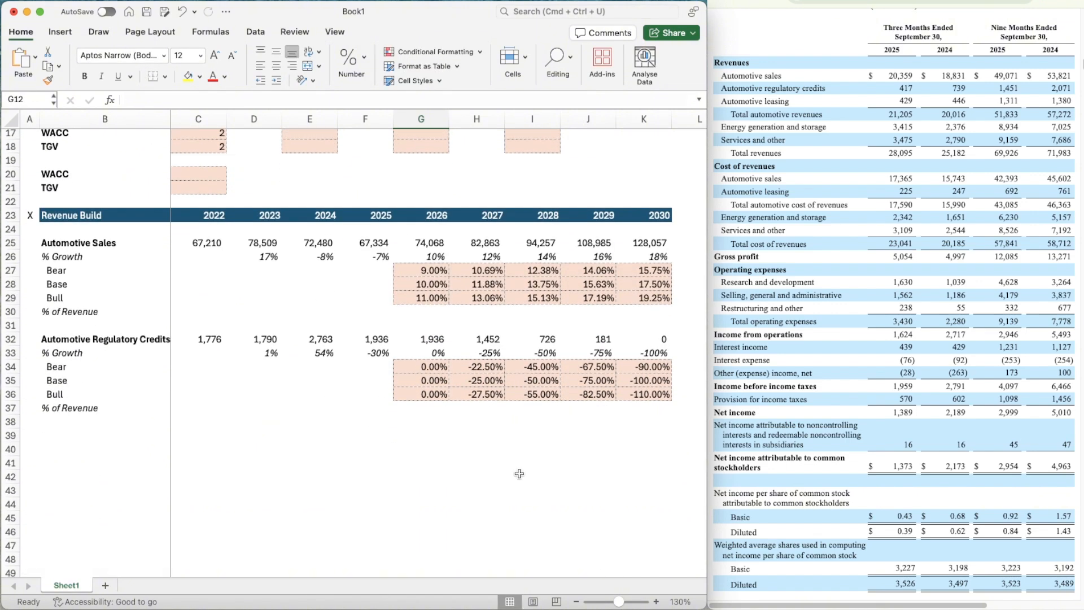
{"action": "scroll", "coordinate": [519, 473], "scroll_direction": "down", "scroll_amount": 1}
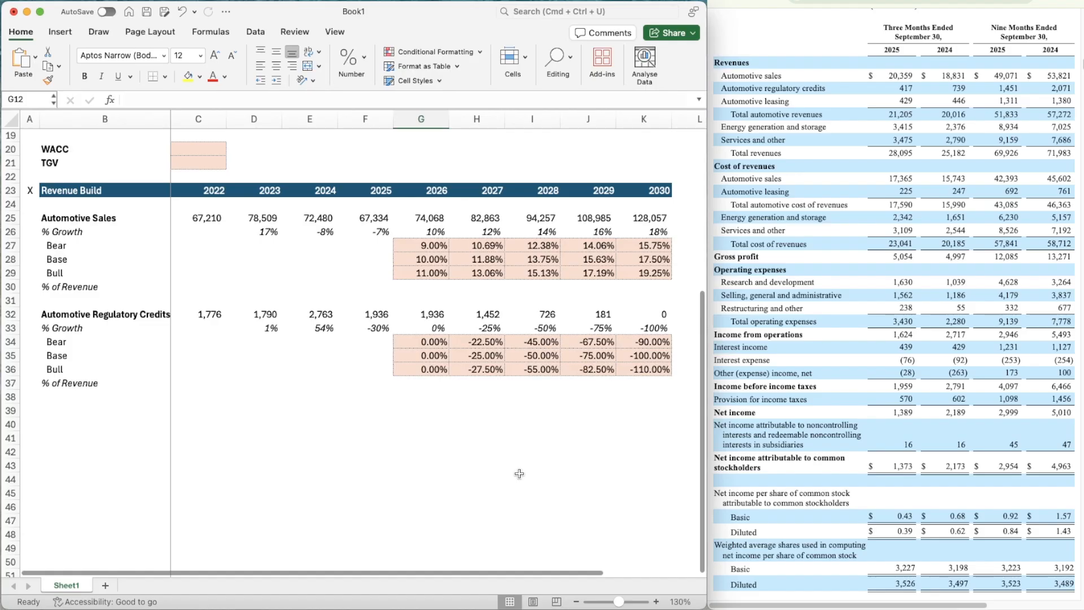
{"action": "left_click", "coordinate": [403, 352]}
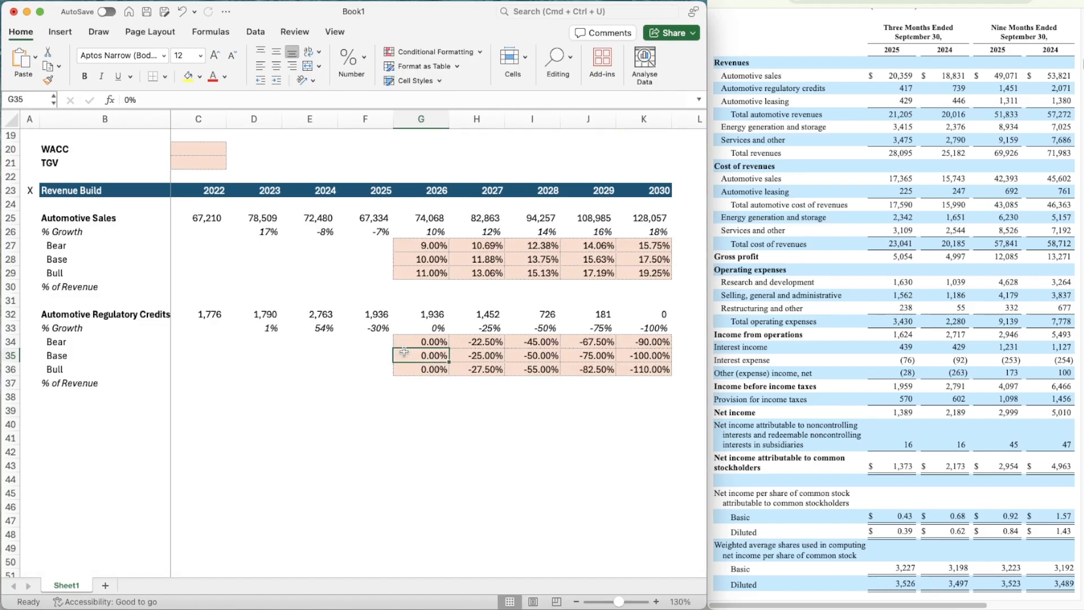
{"action": "type", "text": "-"}
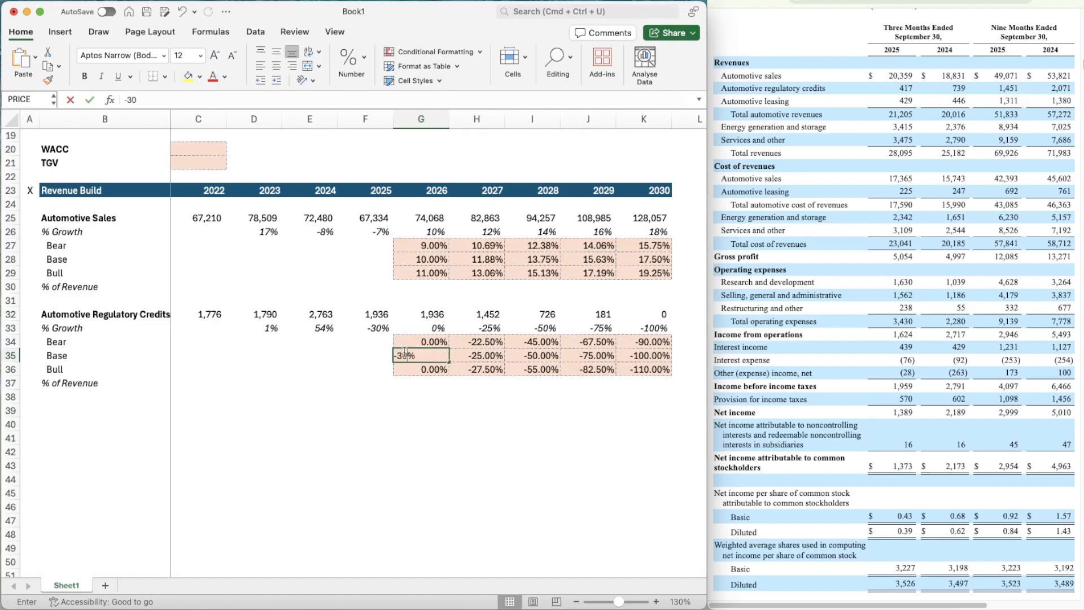
{"action": "type", "text": "30"}
{"action": "key", "text": "Return"}
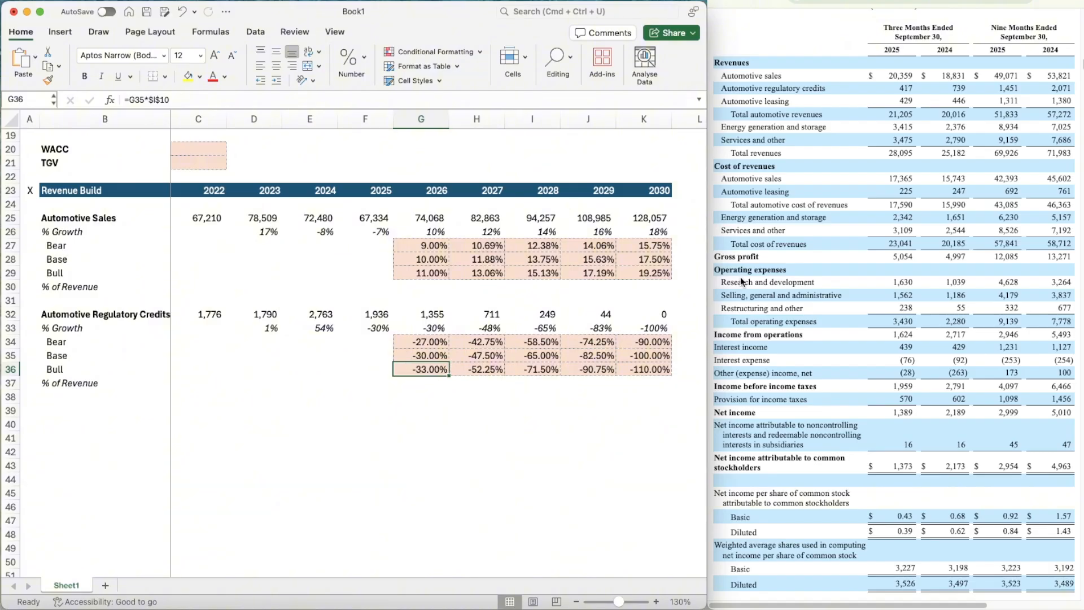
- Enter the Automotive Regulatory Credits multipliers: 110% for Bear in E11 and 90% for Bull in I11
{"action": "key", "text": "Up"}
{"action": "key", "text": "Up"}
{"action": "scroll", "coordinate": [440, 364], "scroll_direction": "up", "scroll_amount": 3}
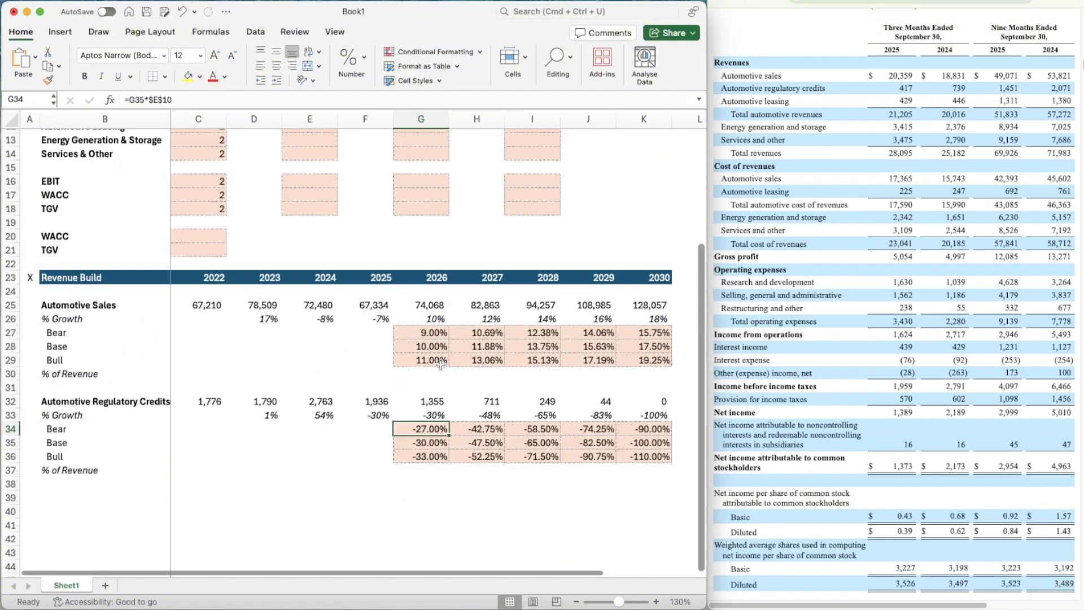
{"action": "scroll", "coordinate": [441, 364], "scroll_direction": "up", "scroll_amount": 5}
{"action": "scroll", "coordinate": [440, 364], "scroll_direction": "down", "scroll_amount": 4}
{"action": "left_click", "coordinate": [315, 160]}
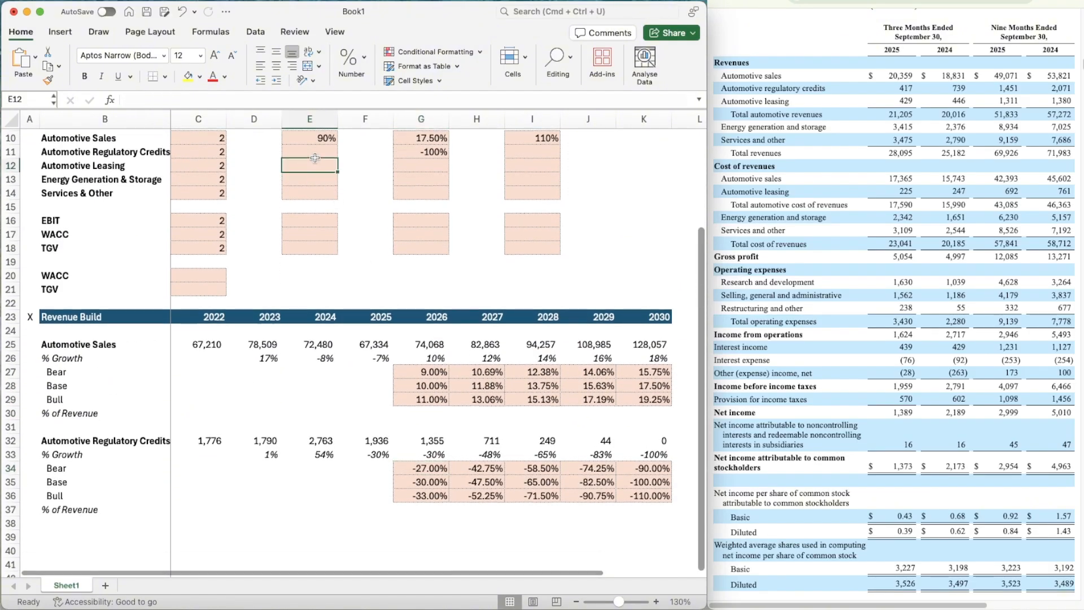
{"action": "scroll", "coordinate": [314, 158], "scroll_direction": "up", "scroll_amount": 1}
{"action": "key", "text": "Up"}
{"action": "type", "text": "110%"}
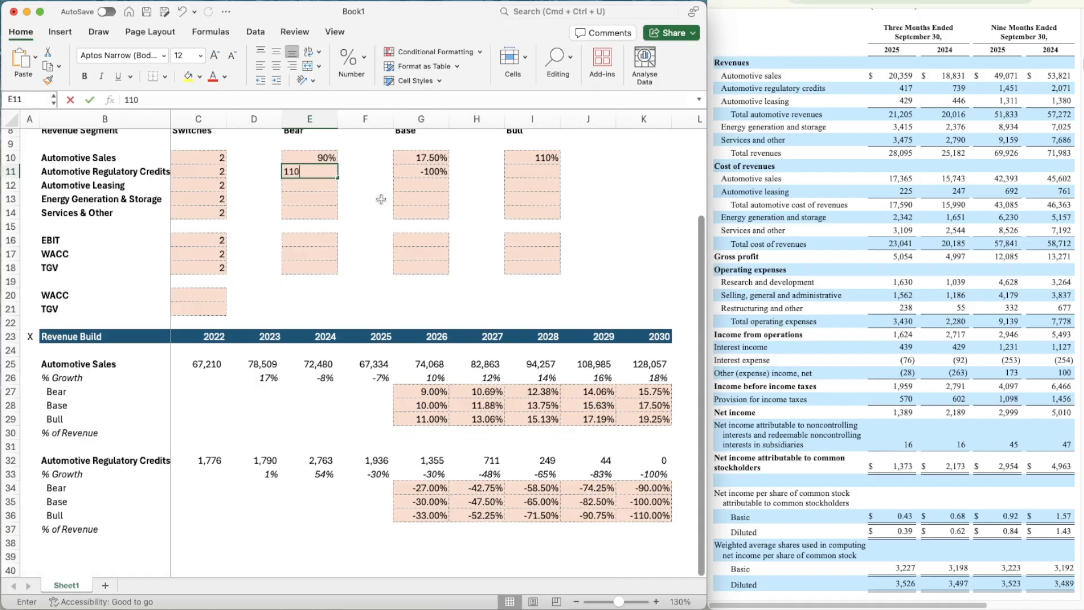
{"action": "key", "text": "Right"}
{"action": "key", "text": "Right"}
{"action": "key", "text": "Right"}
{"action": "key", "text": "Right"}
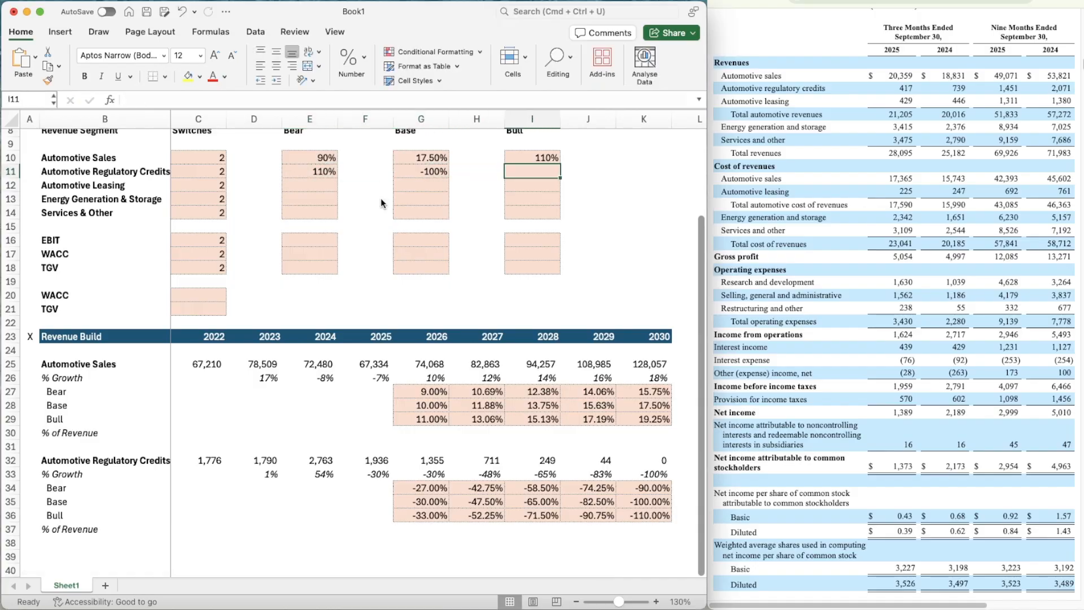
{"action": "type", "text": "90%"}
{"action": "key", "text": "Return"}
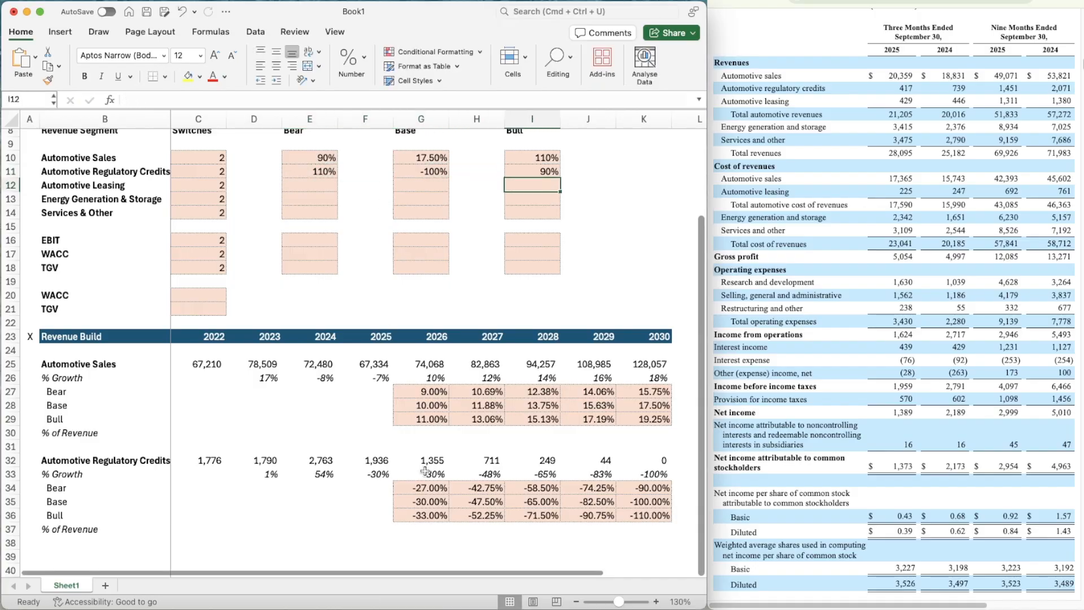
- Change the regulatory credits Bear growth formula in G34 to =G35*$E$11 and copy it across to K34
{"action": "left_click", "coordinate": [420, 487]}
{"action": "left_click", "coordinate": [189, 98]}
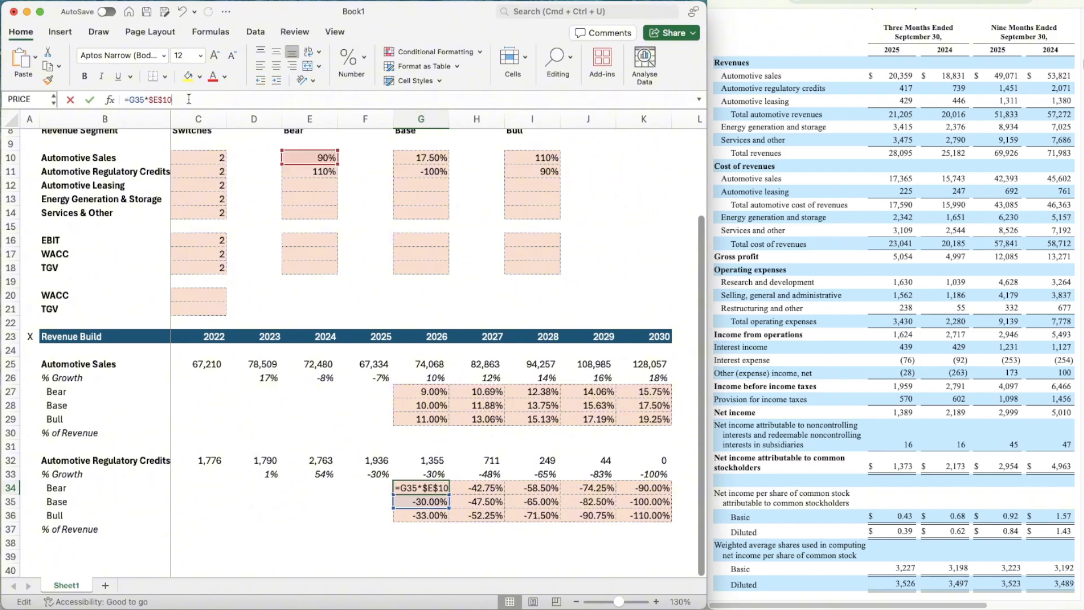
{"action": "key", "text": "BackSpace"}
{"action": "type", "text": "1"}
{"action": "key", "text": "Return"}
{"action": "key", "text": "Up"}
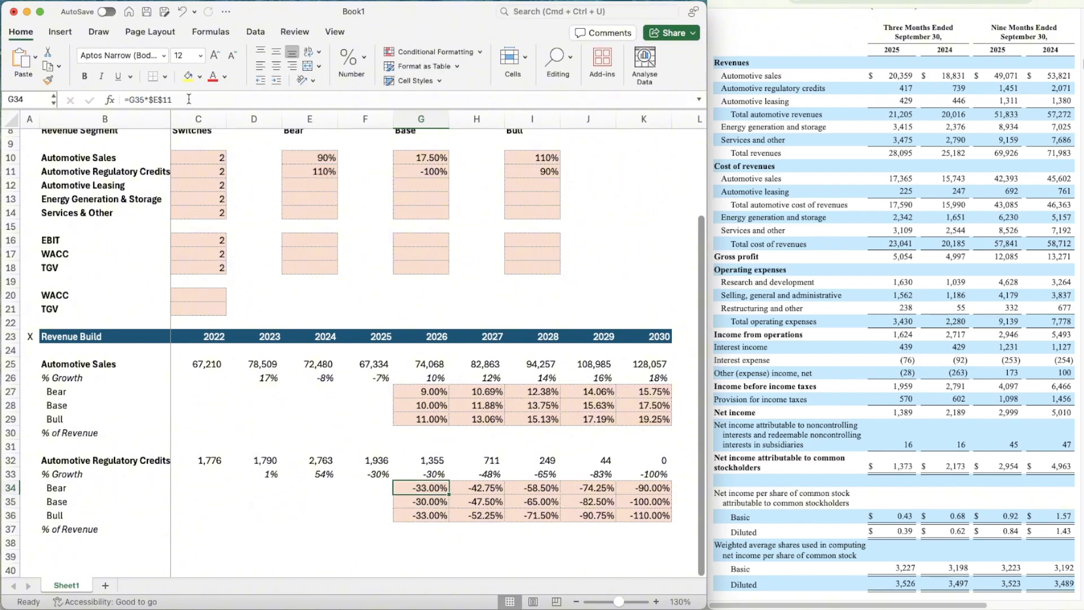
{"action": "key", "text": "super+c"}
{"action": "key", "text": "shift+Right"}
{"action": "key", "text": "shift+Right"}
{"action": "key", "text": "shift+Right"}
{"action": "key", "text": "shift+Right"}
{"action": "key", "text": "Return"}
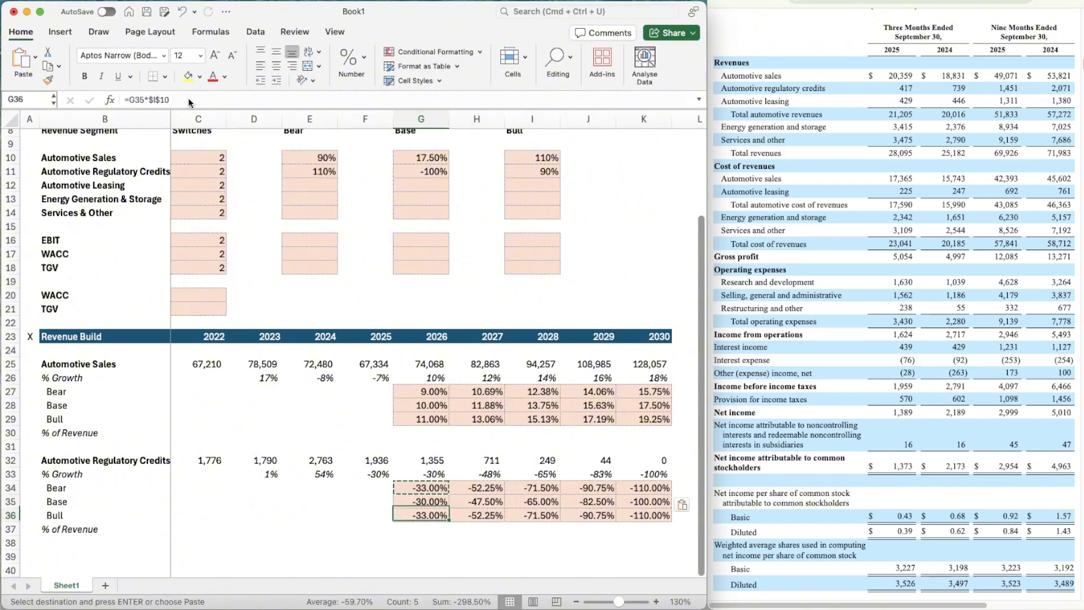
- Change the regulatory credits Bull growth formula in G36 to =G35*$I$11 and copy it across to K36
{"action": "key", "text": "Down"}
{"action": "key", "text": "Down"}
{"action": "type", "text": "=G35*$I$11"}
{"action": "key", "text": "Return"}
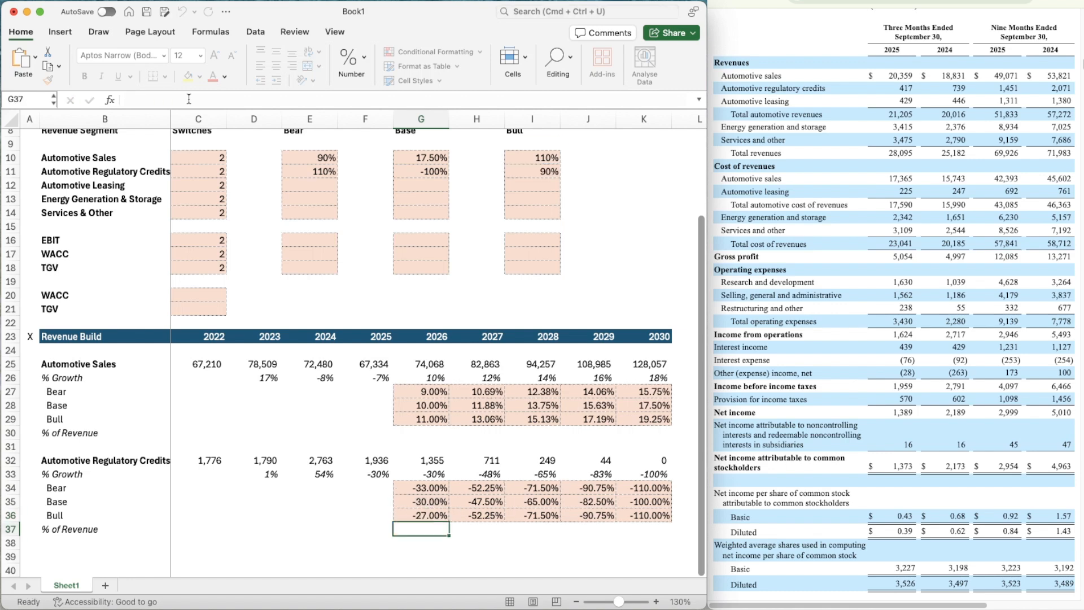
{"action": "key", "text": "Up"}
{"action": "key", "text": "super+c"}
{"action": "key", "text": "shift+Right"}
{"action": "key", "text": "shift+Right"}
{"action": "key", "text": "shift+Right"}
{"action": "key", "text": "shift+Right"}
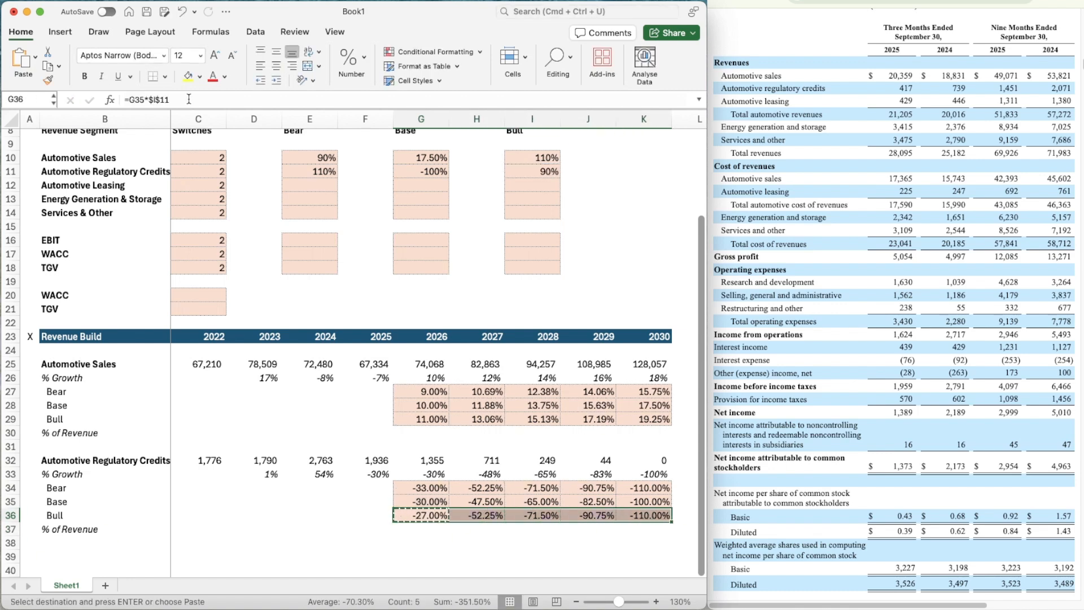
{"action": "key", "text": "super+v"}
- Point the 2026 regulatory credits growth in G33 at its own switch with =OFFSET(G33,$C$11,0)
{"action": "left_click", "coordinate": [412, 480]}
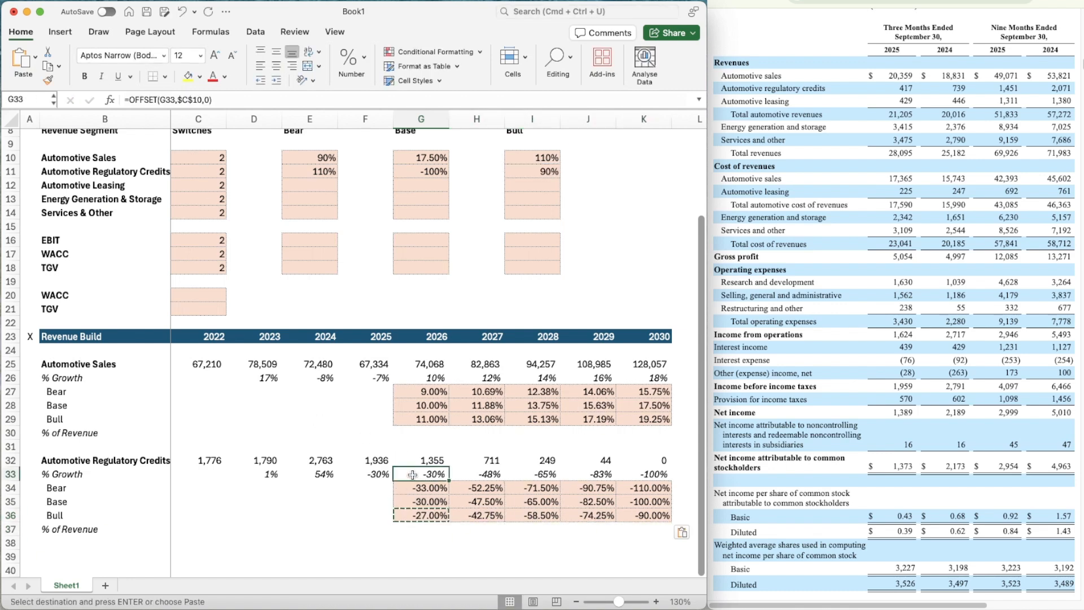
{"action": "left_click", "coordinate": [202, 99]}
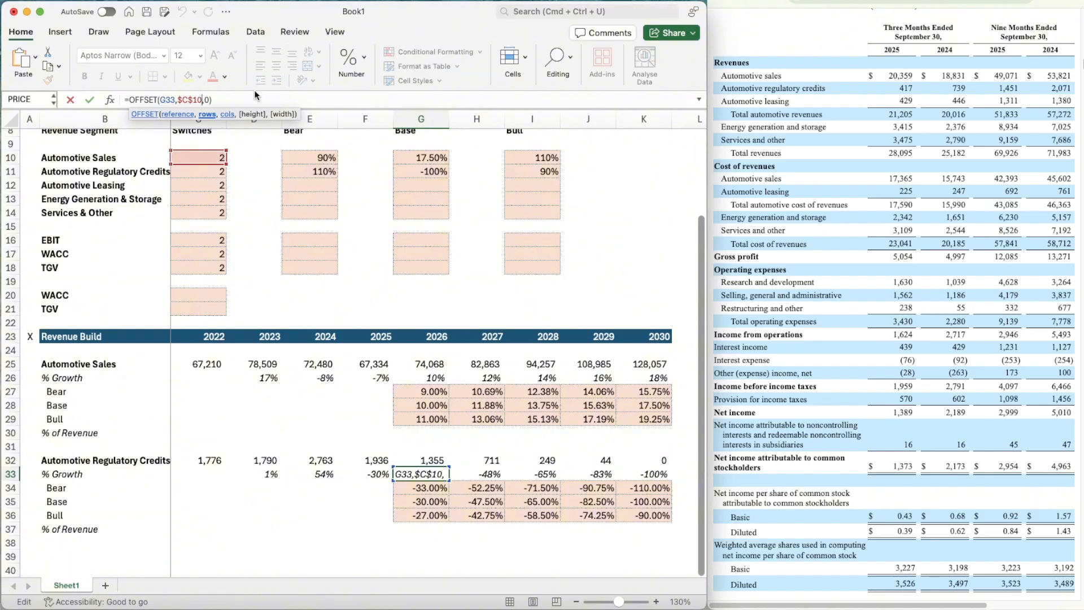
{"action": "key", "text": "Delete"}
{"action": "type", "text": "1"}
{"action": "key", "text": "super+Return"}
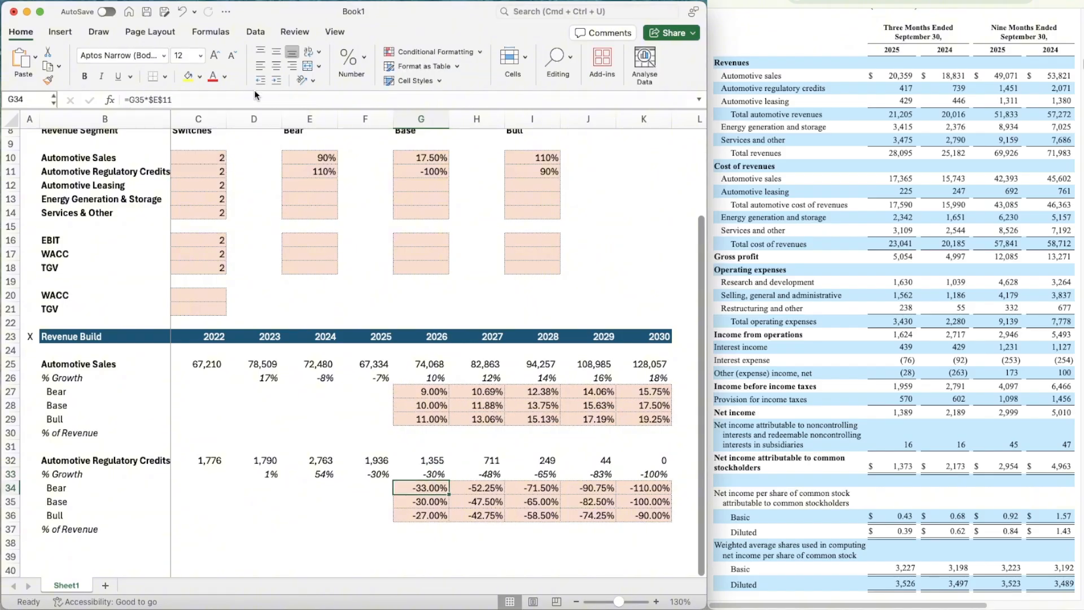
- Copy the regulatory credits growth switch formula from G33 across to K33
{"action": "key", "text": "super+c"}
{"action": "key", "text": "shift+Right"}
{"action": "key", "text": "shift+Right"}
{"action": "key", "text": "shift+Right"}
{"action": "key", "text": "shift+Right"}
{"action": "key", "text": "super+v"}
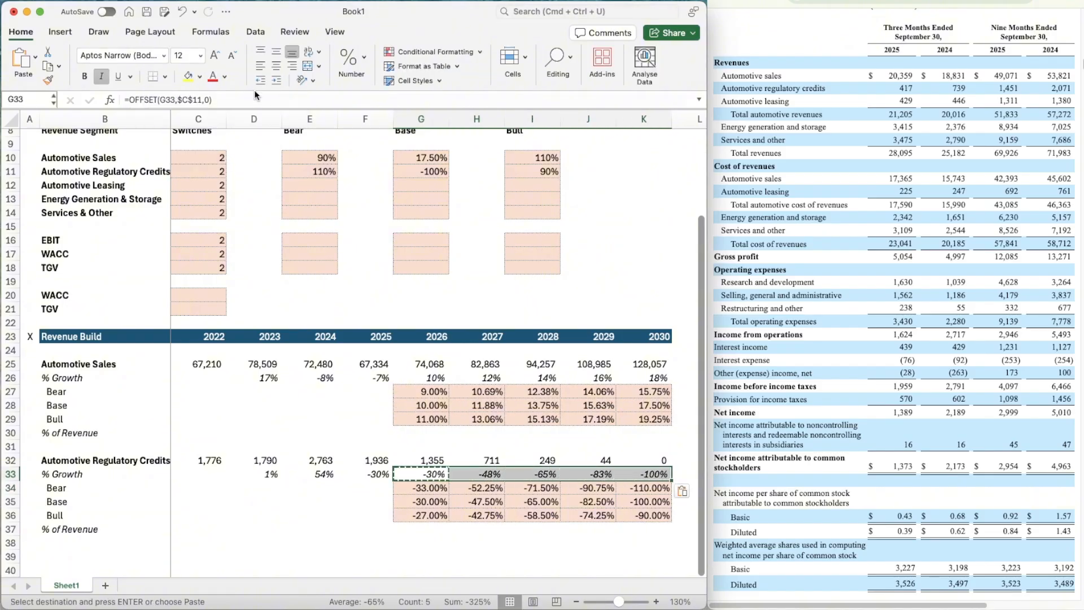
{"action": "scroll", "coordinate": [346, 266], "scroll_direction": "down", "scroll_amount": 3}
{"action": "left_click", "coordinate": [384, 388]}
{"action": "key", "text": "Escape"}
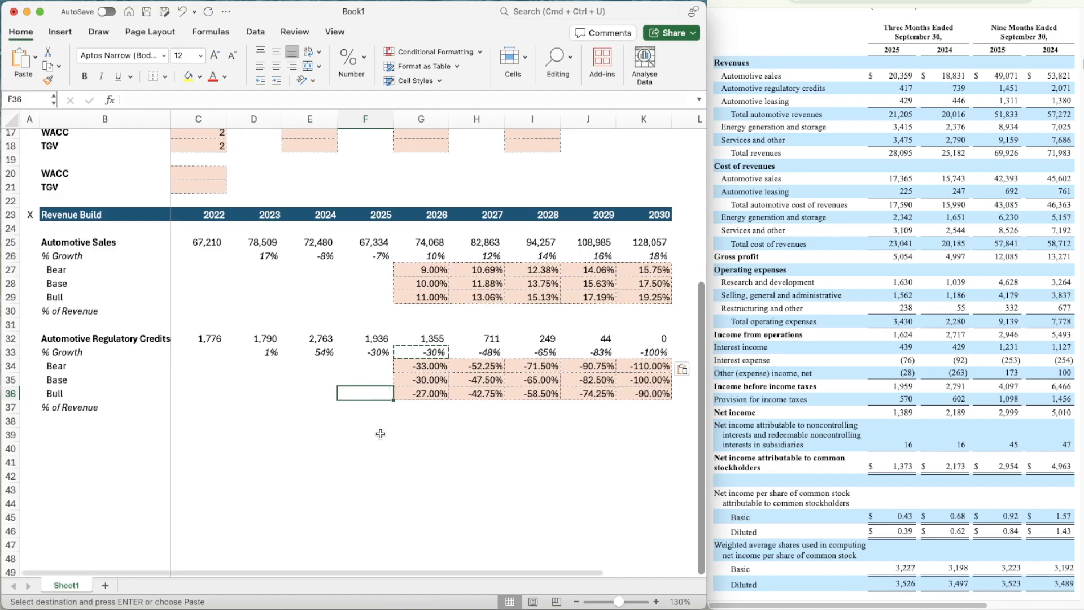
{"action": "left_click", "coordinate": [463, 490]}
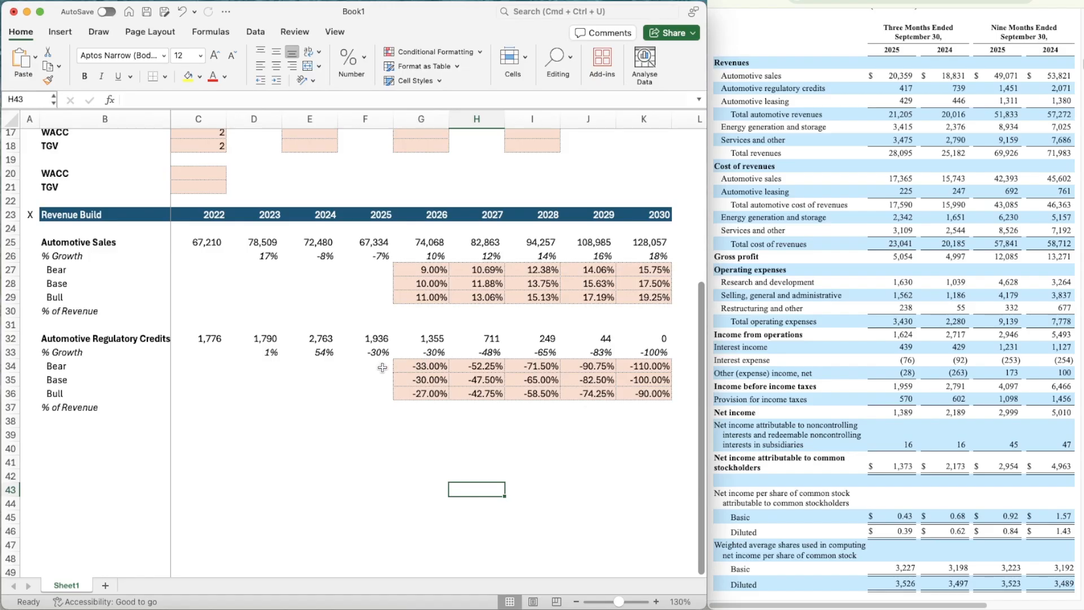
- Copy the whole Automotive Sales block B25:K30 and paste it at B39 as the third segment block
{"action": "left_click", "coordinate": [422, 366]}
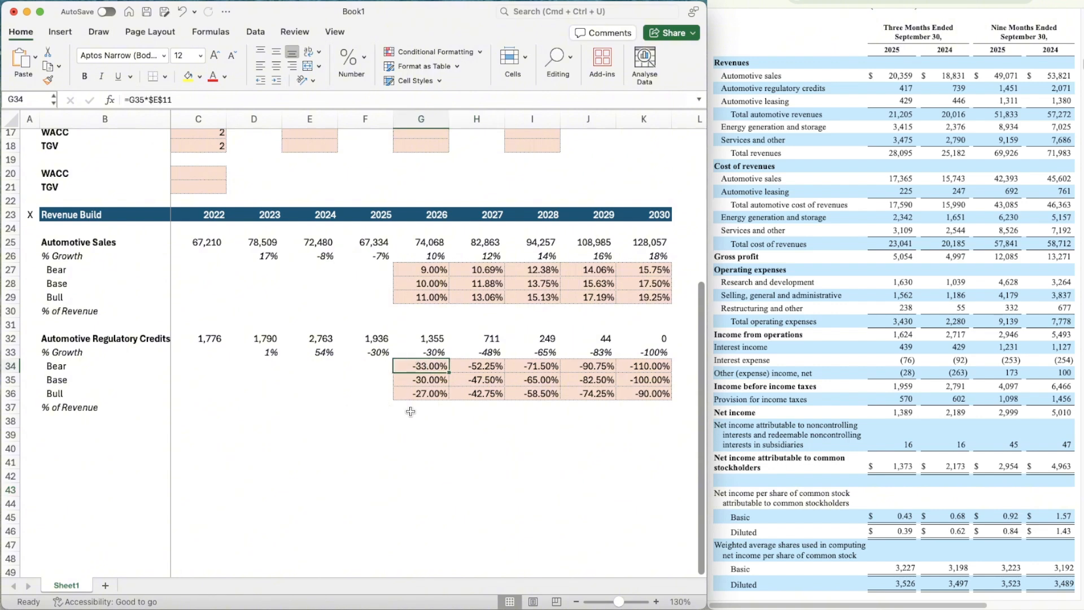
{"action": "scroll", "coordinate": [545, 426], "scroll_direction": "down", "scroll_amount": 2}
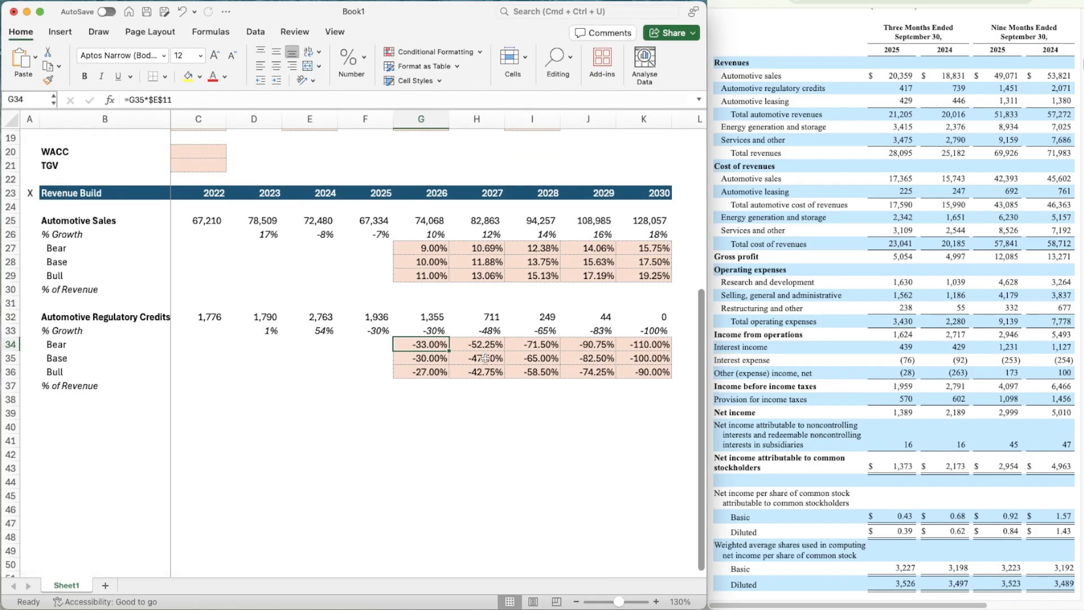
{"action": "left_click", "coordinate": [54, 220]}
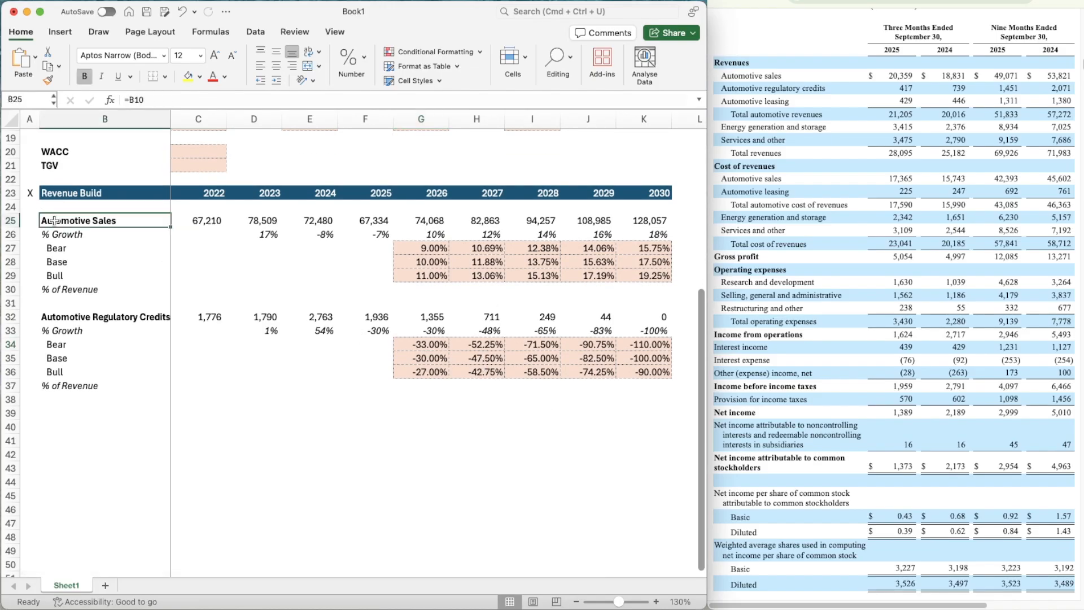
{"action": "key", "text": "shift+Down"}
{"action": "key", "text": "shift+Down"}
{"action": "key", "text": "shift+Down"}
{"action": "key", "text": "shift+Down"}
{"action": "key", "text": "shift+Down"}
{"action": "key", "text": "shift+Right"}
{"action": "key", "text": "shift+Right"}
{"action": "key", "text": "shift+Right"}
{"action": "key", "text": "shift+Right"}
{"action": "key", "text": "shift+Right"}
{"action": "key", "text": "shift+Right"}
{"action": "key", "text": "shift+Right"}
{"action": "key", "text": "shift+Right"}
{"action": "key", "text": "shift+Right"}
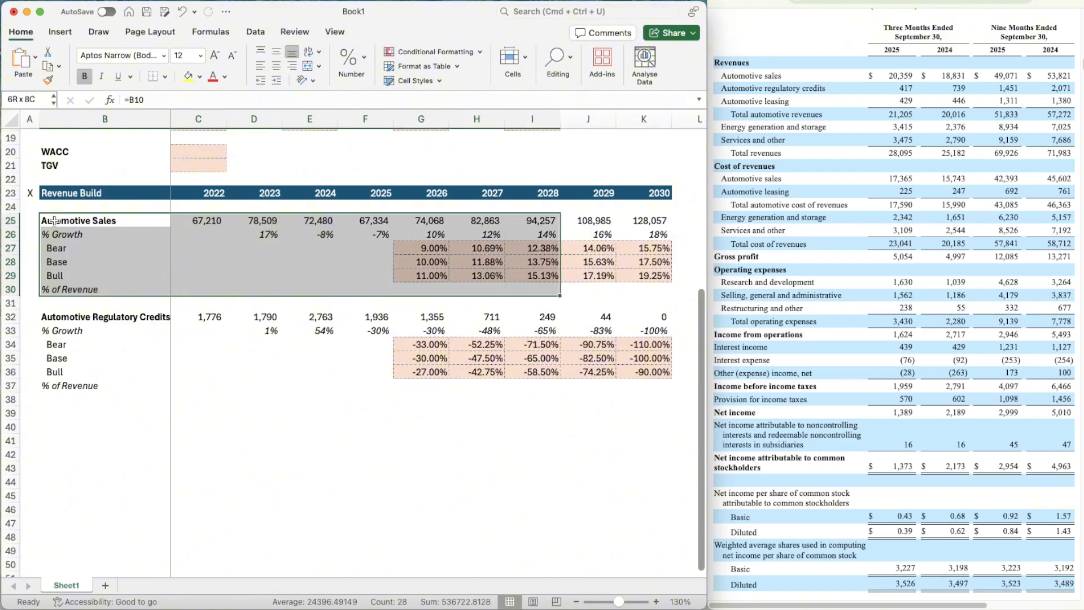
{"action": "key", "text": "super+c"}
{"action": "key", "text": "Down"}
{"action": "key", "text": "Down"}
{"action": "key", "text": "Down"}
{"action": "key", "text": "Down"}
{"action": "key", "text": "Down"}
{"action": "key", "text": "Down"}
{"action": "key", "text": "Down"}
{"action": "key", "text": "Down"}
{"action": "key", "text": "Down"}
{"action": "key", "text": "Down"}
{"action": "key", "text": "Down"}
{"action": "key", "text": "Down"}
{"action": "key", "text": "Down"}
{"action": "key", "text": "Down"}
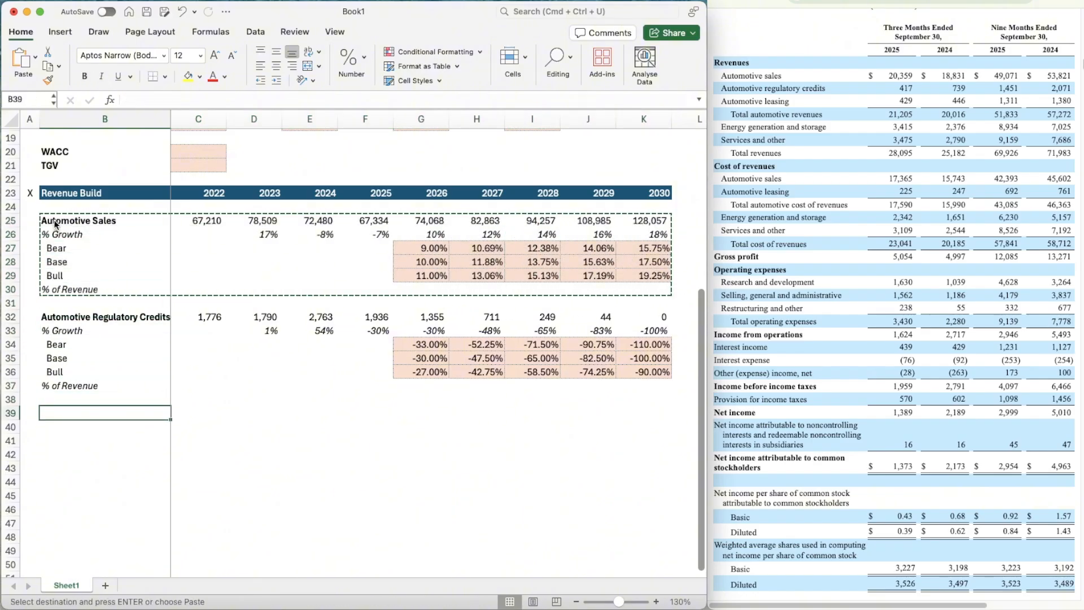
{"action": "key", "text": "super+v"}
- Link the third segment's heading in B39 to the Automotive Leasing label with =B12
{"action": "left_click", "coordinate": [646, 358]}
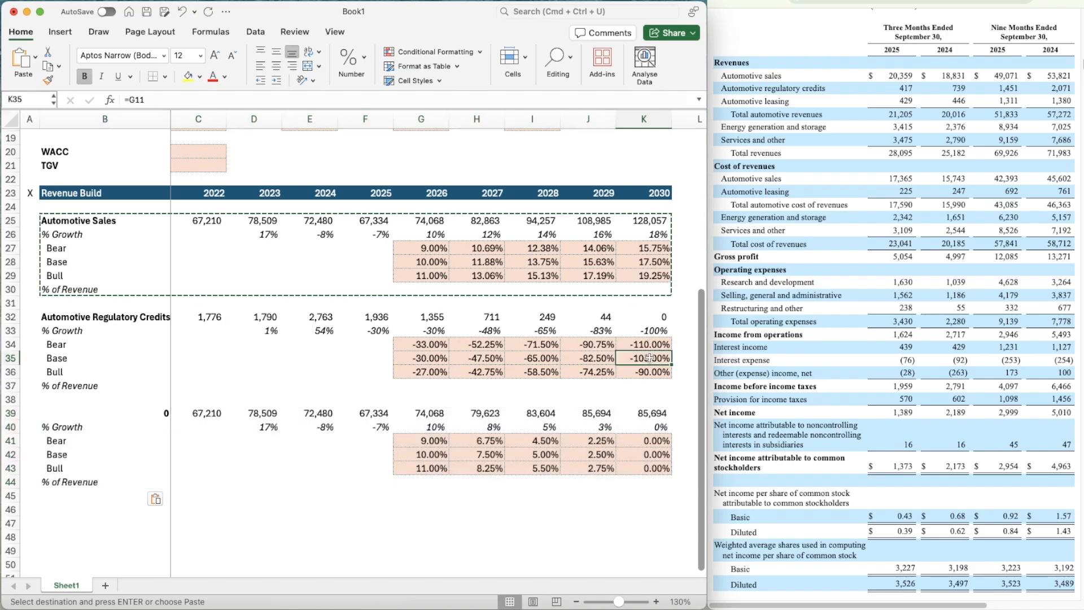
{"action": "scroll", "coordinate": [355, 478], "scroll_direction": "down", "scroll_amount": 2}
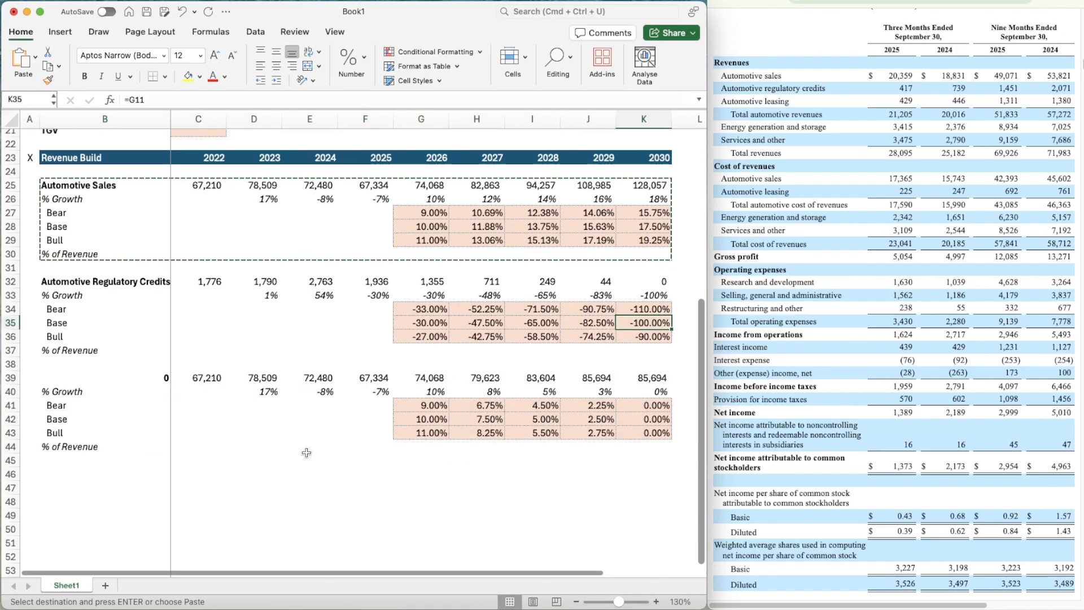
{"action": "left_click", "coordinate": [138, 380]}
{"action": "type", "text": "=B12"}
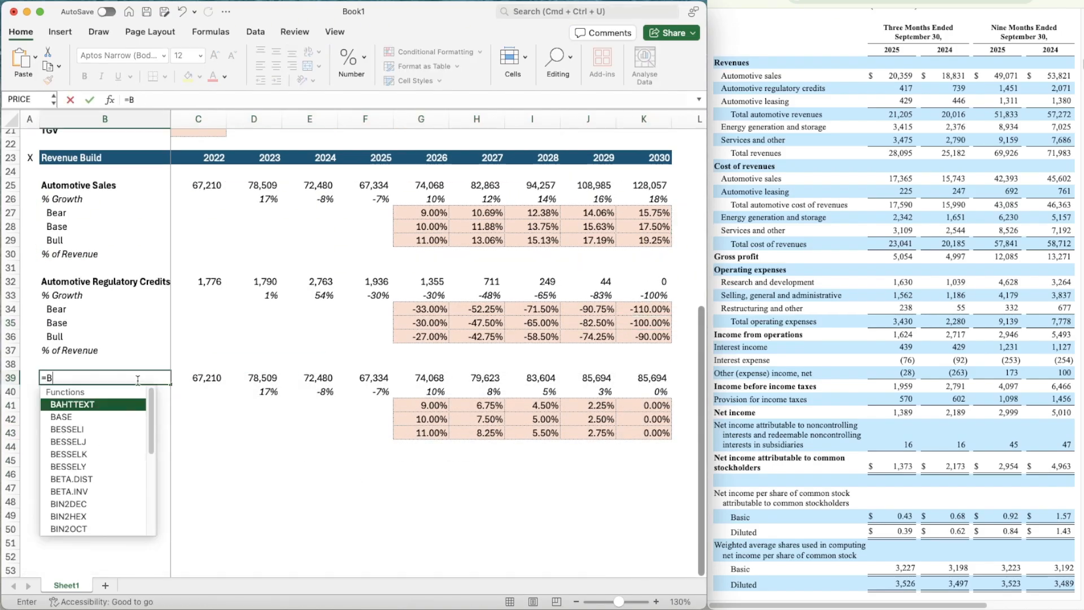
{"action": "key", "text": "Return"}
{"action": "left_click", "coordinate": [137, 380]}
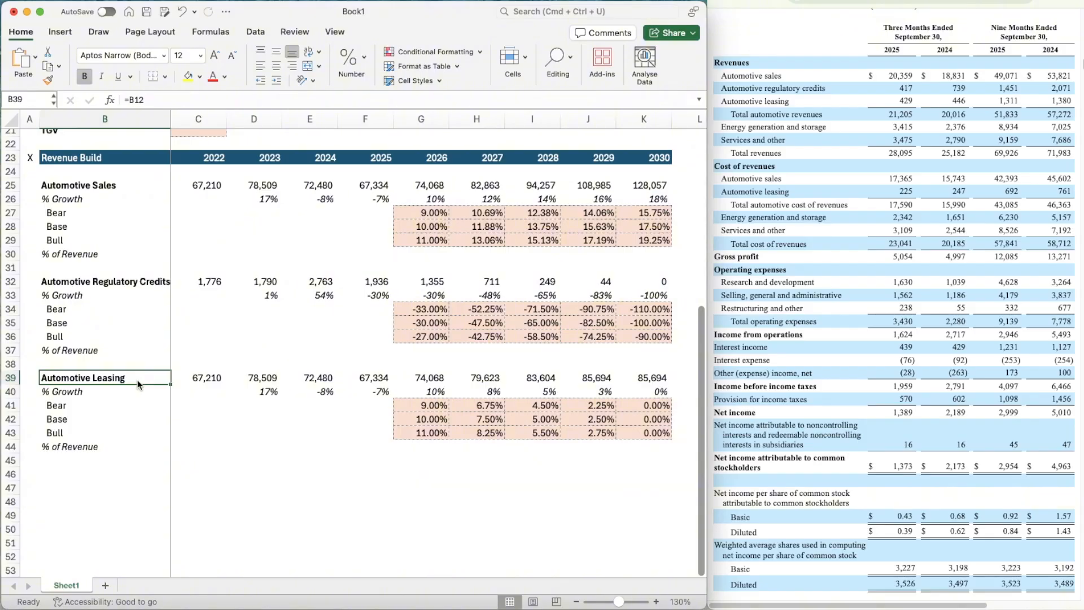
- Enter the Automotive Leasing revenue from the annual statement in C39:E39: 2476 for 2022, 2120 for 2023 and 1827 for 2024
{"action": "left_click", "coordinate": [223, 388]}
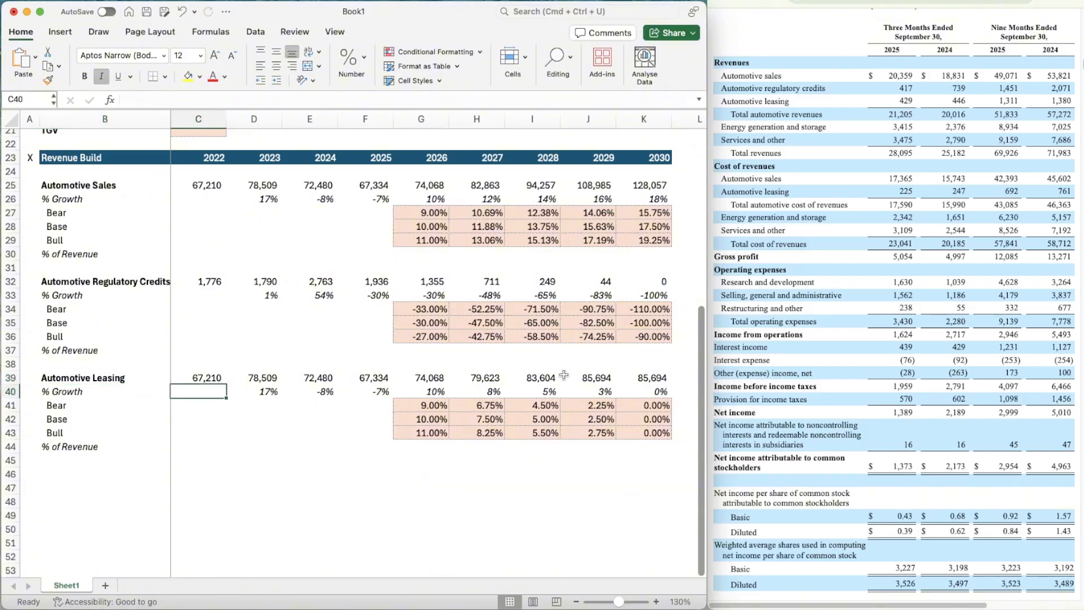
{"action": "left_click", "coordinate": [874, 2]}
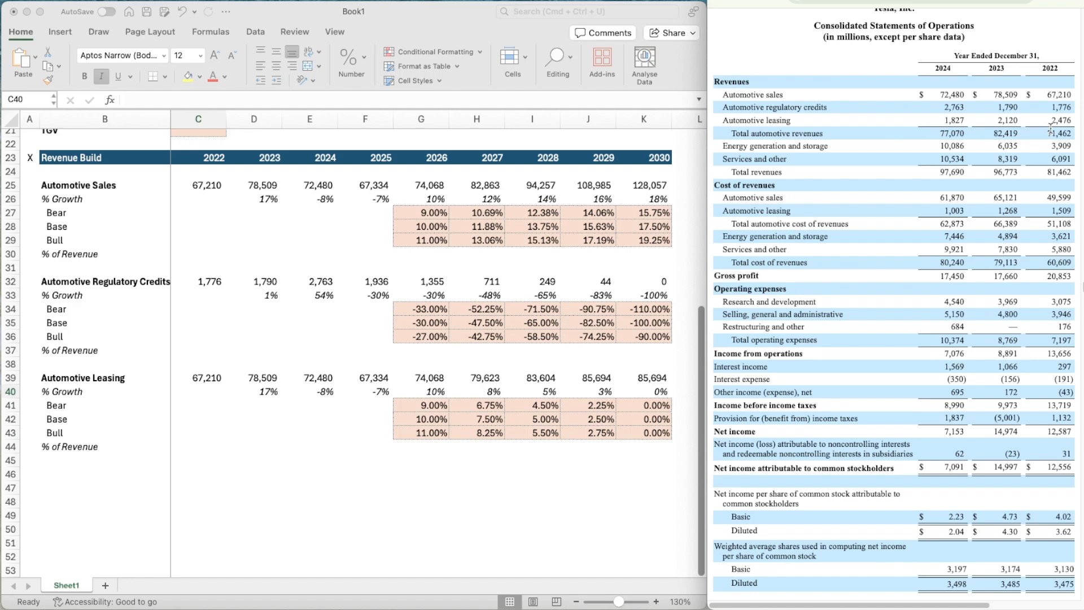
{"action": "left_click", "coordinate": [196, 377]}
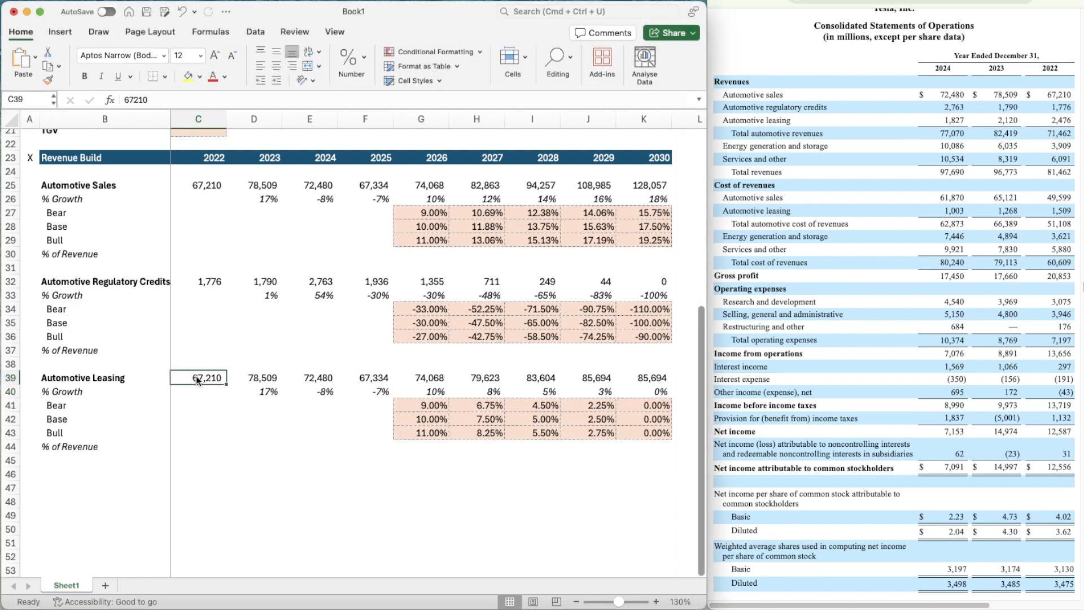
{"action": "scroll", "coordinate": [197, 380], "scroll_direction": "down", "scroll_amount": 3}
{"action": "type", "text": "2476"}
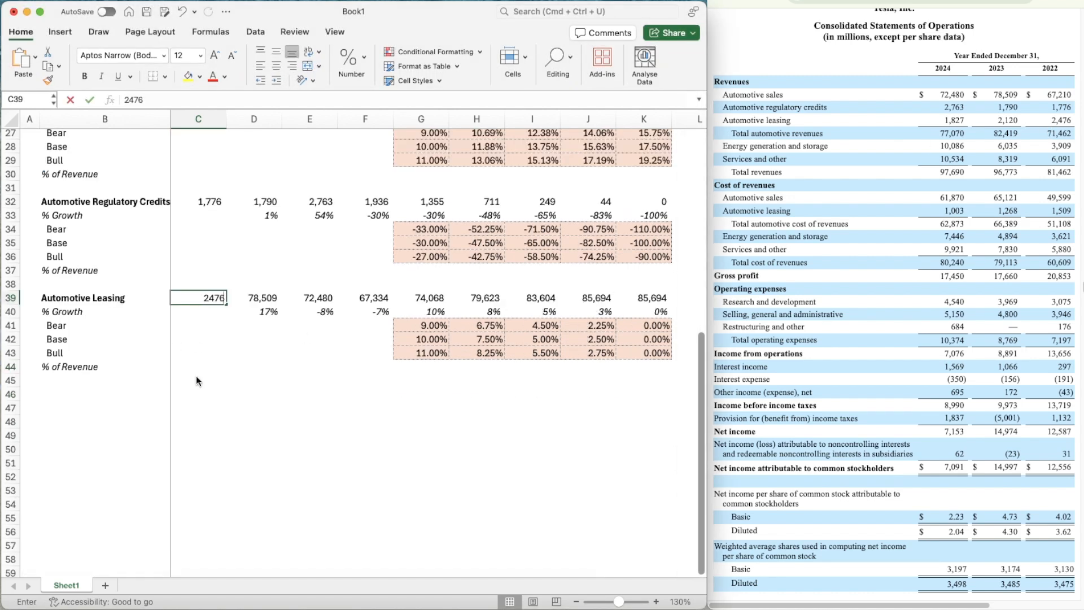
{"action": "key", "text": "Tab"}
{"action": "type", "text": "2120"}
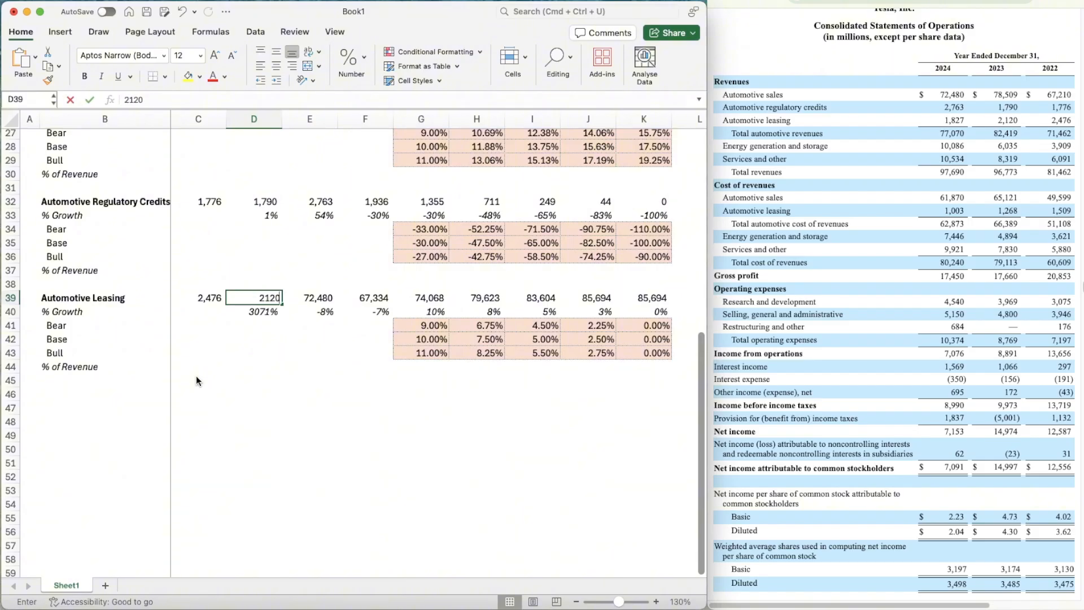
{"action": "key", "text": "Tab"}
{"action": "type", "text": "1827"}
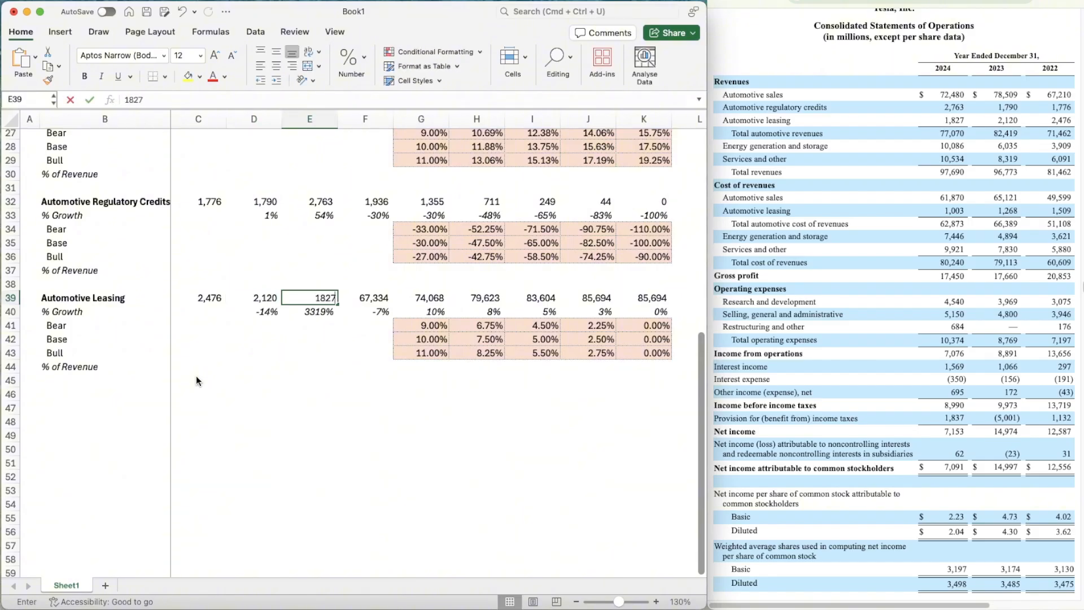
{"action": "key", "text": "Tab"}
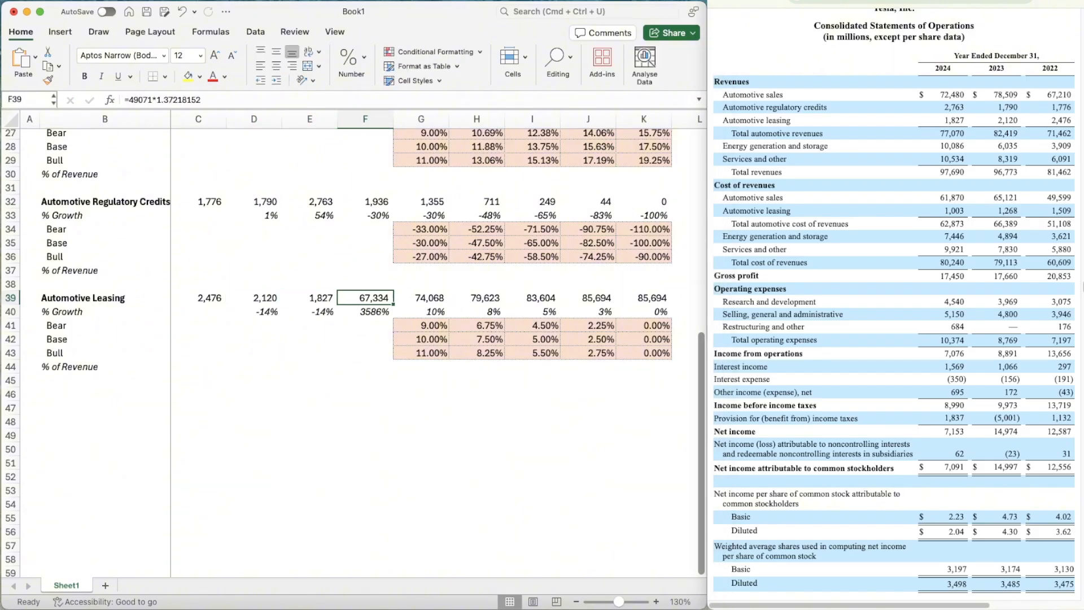
- Calculate the 2024 full-year to nine-month leasing revenue ratio in E42 with =E39/1380, using the quarterly statement
{"action": "left_click", "coordinate": [954, 1]}
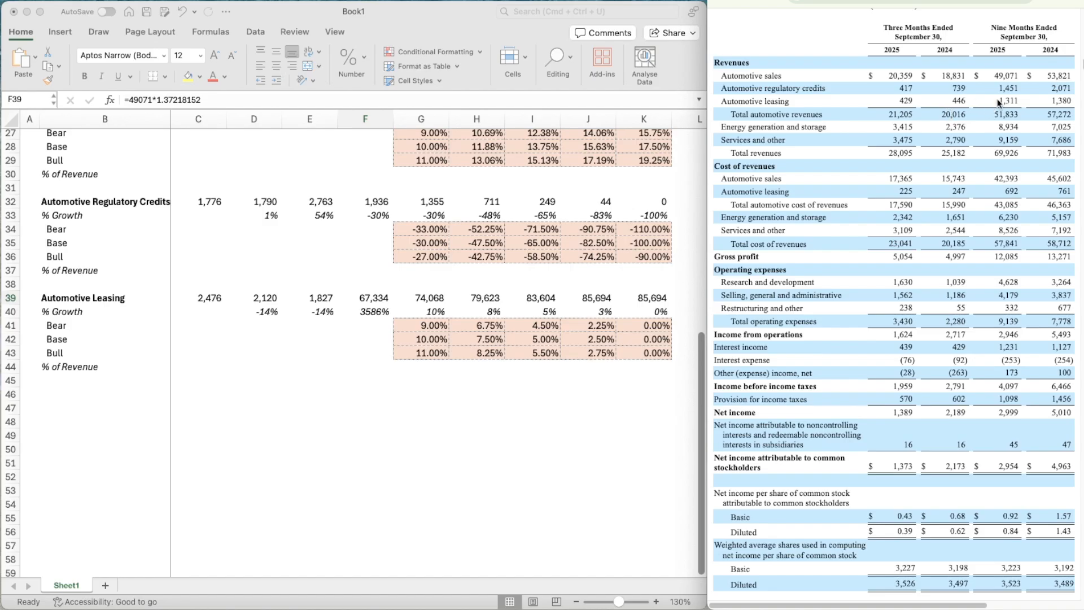
{"action": "left_click", "coordinate": [327, 358]}
{"action": "left_click", "coordinate": [318, 338]}
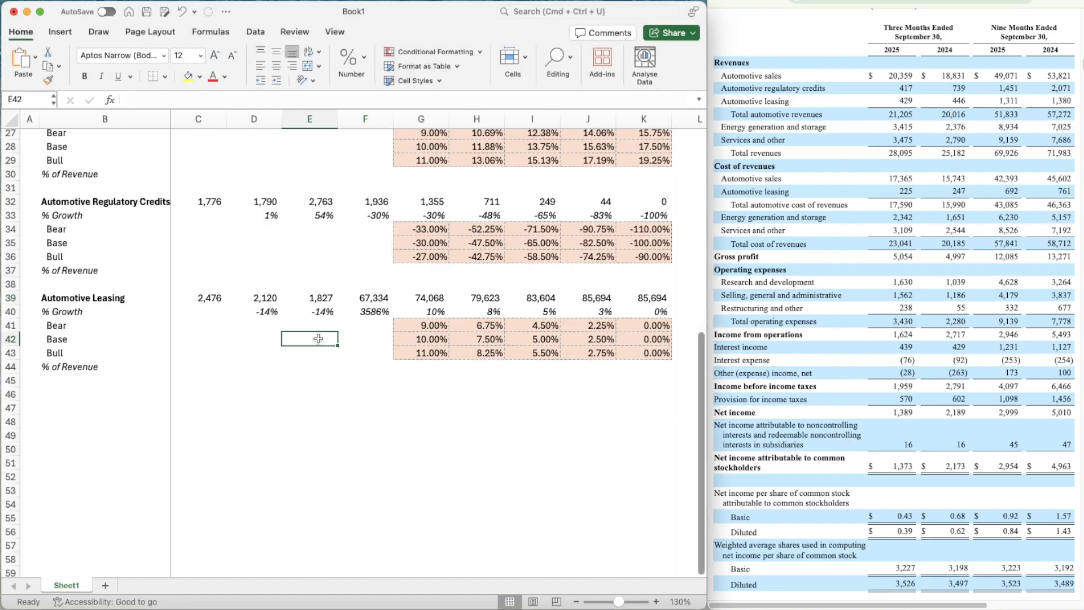
{"action": "type", "text": "="}
{"action": "key", "text": "Up"}
{"action": "key", "text": "Up"}
{"action": "key", "text": "Up"}
{"action": "type", "text": "/"}
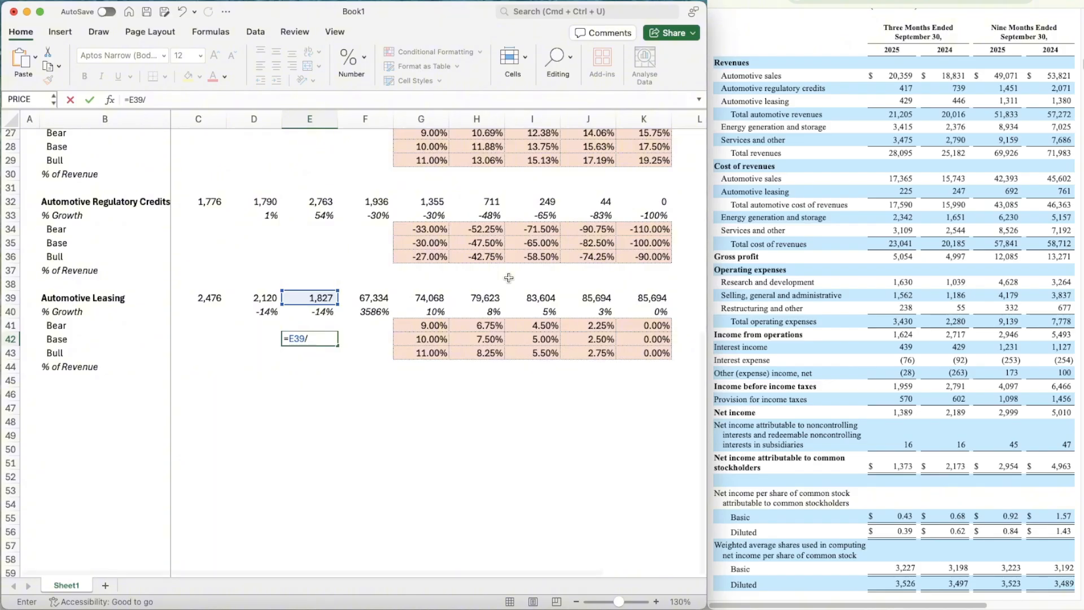
{"action": "key", "text": "Return"}
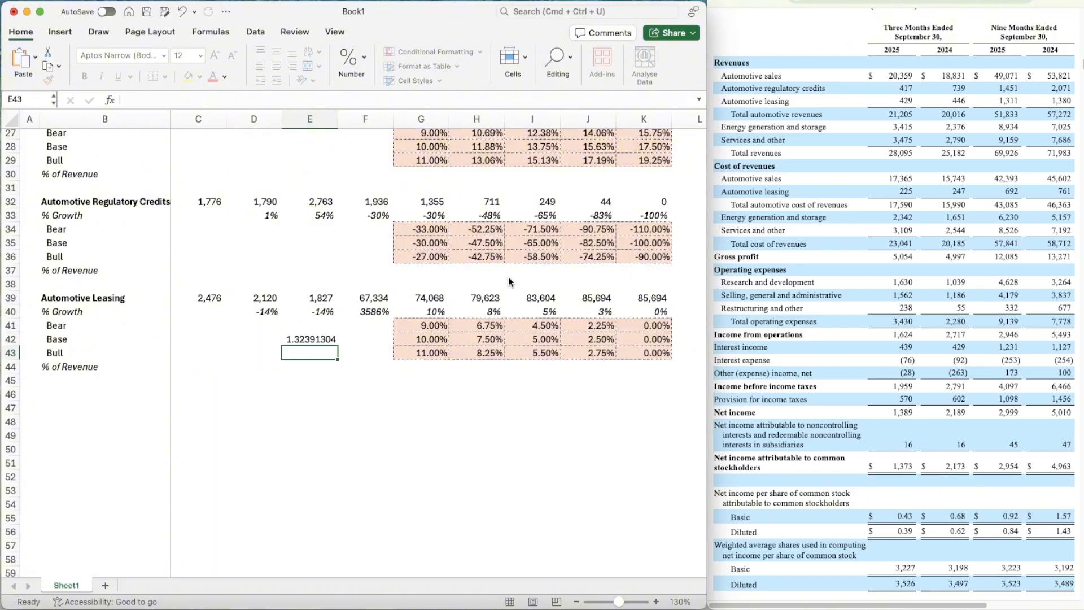
- Estimate 2025 Automotive Leasing revenue in F39 by annualising the nine-month figure with =1311*1.323913
{"action": "key", "text": "Up"}
{"action": "key", "text": "Up"}
{"action": "key", "text": "Up"}
{"action": "key", "text": "Up"}
{"action": "key", "text": "Right"}
{"action": "key", "text": "Up"}
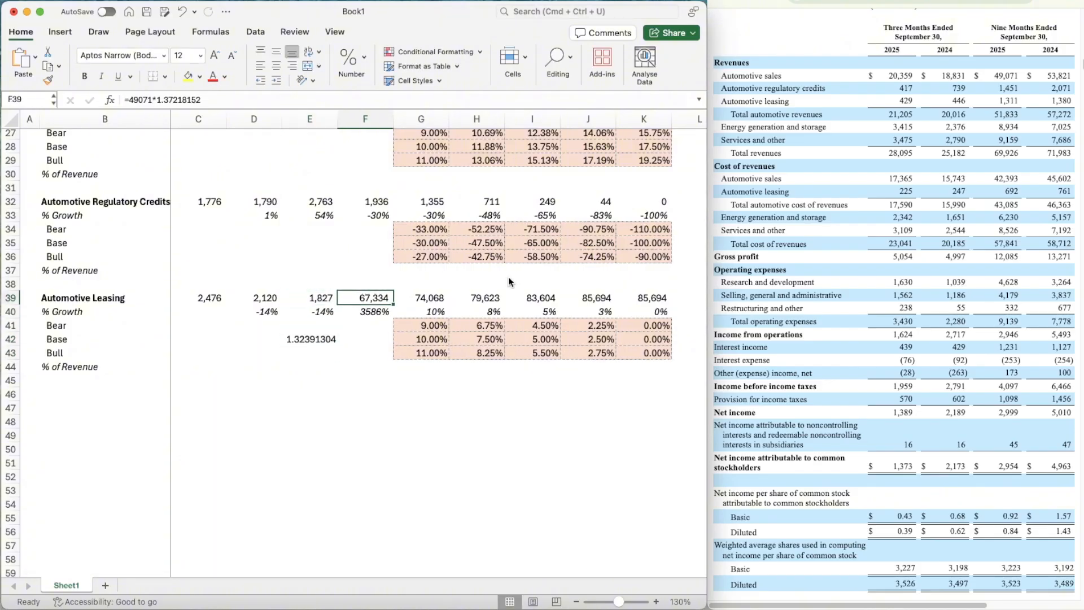
{"action": "type", "text": "=1311*1.32"}
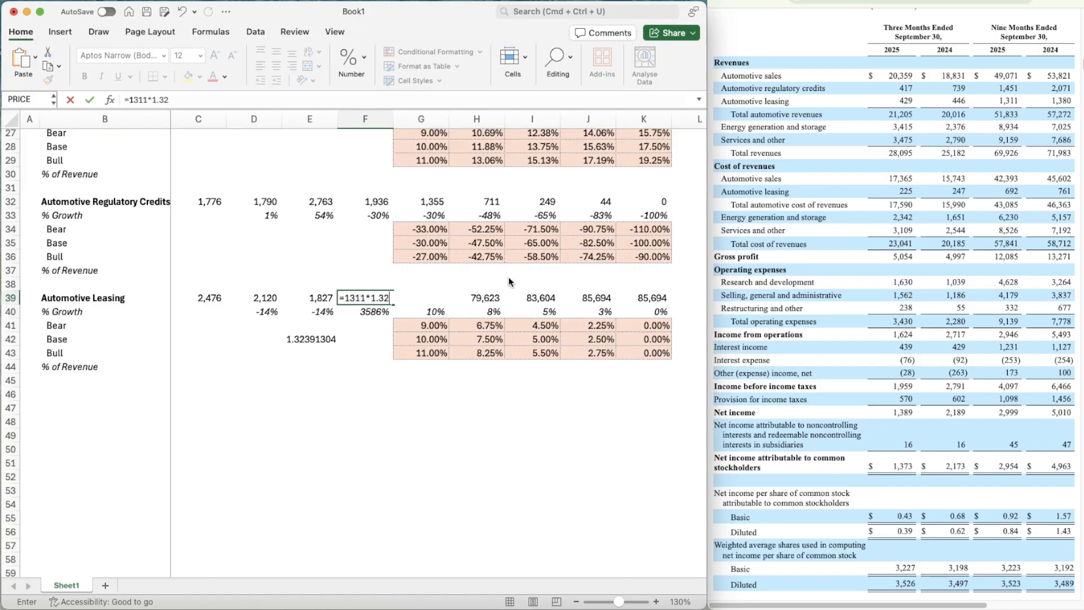
{"action": "type", "text": "3913"}
{"action": "key", "text": "Return"}
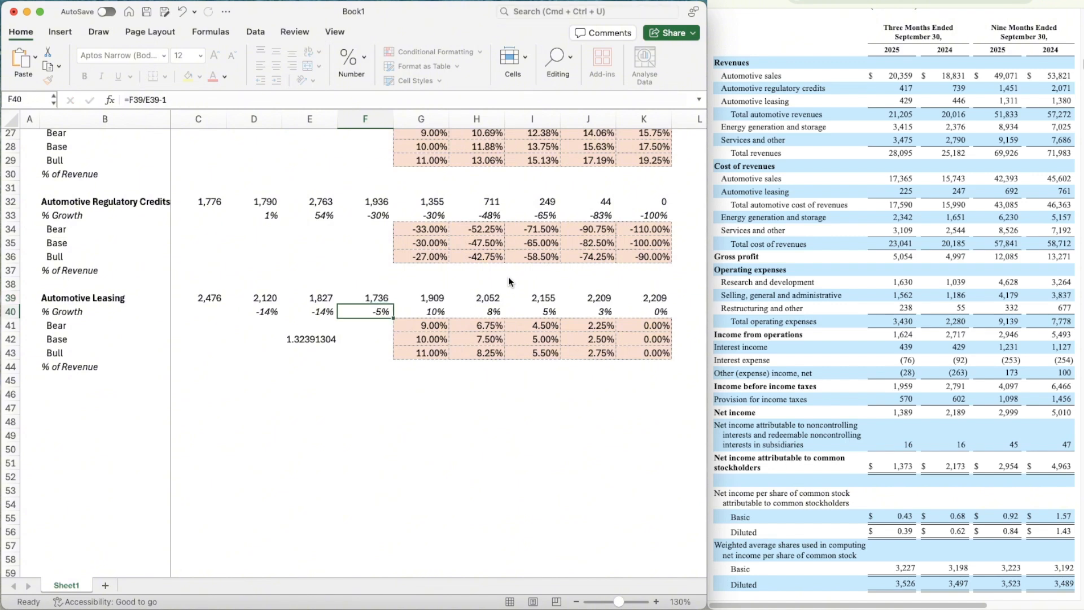
- Delete the temporary ratio calculation from E42
{"action": "key", "text": "Down"}
{"action": "key", "text": "Down"}
{"action": "key", "text": "Left"}
{"action": "key", "text": "Delete"}
{"action": "key", "text": "Right"}
{"action": "key", "text": "Left"}
{"action": "key", "text": "Up"}
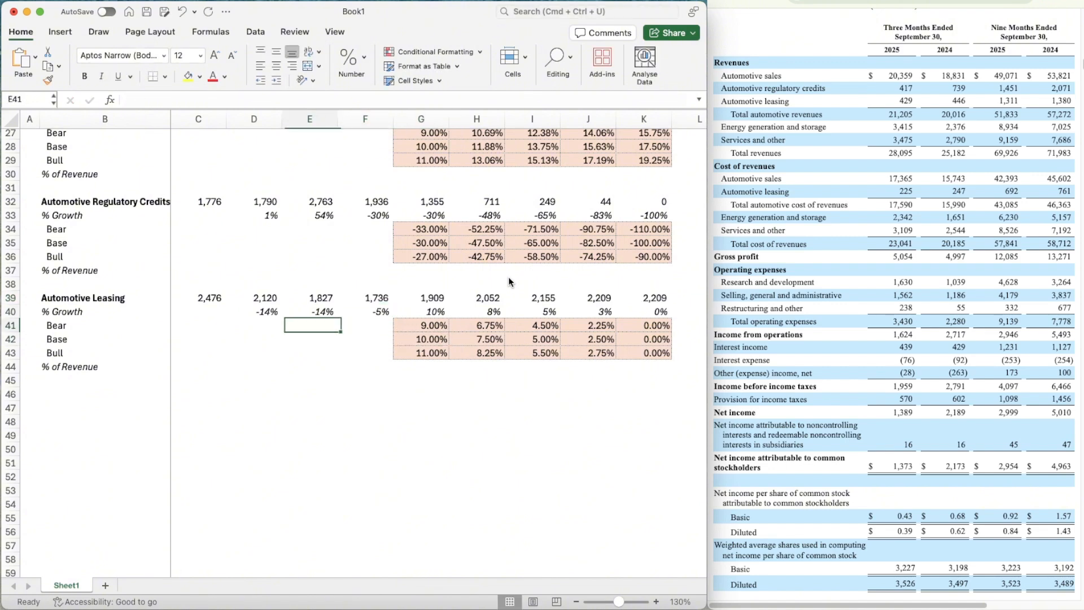
- Set the 2026 Automotive Leasing Base growth rate in G42 to 1%
{"action": "key", "text": "Up"}
{"action": "key", "text": "Right"}
{"action": "key", "text": "Right"}
{"action": "key", "text": "Right"}
{"action": "key", "text": "Down"}
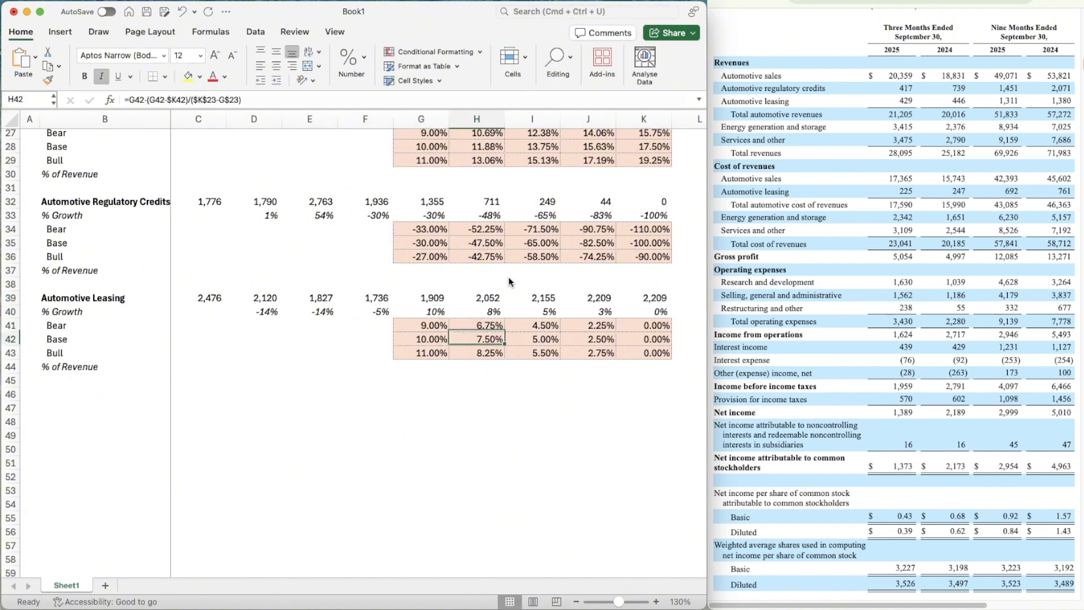
{"action": "key", "text": "Down"}
{"action": "key", "text": "Left"}
{"action": "key", "text": "Left"}
{"action": "key", "text": "Right"}
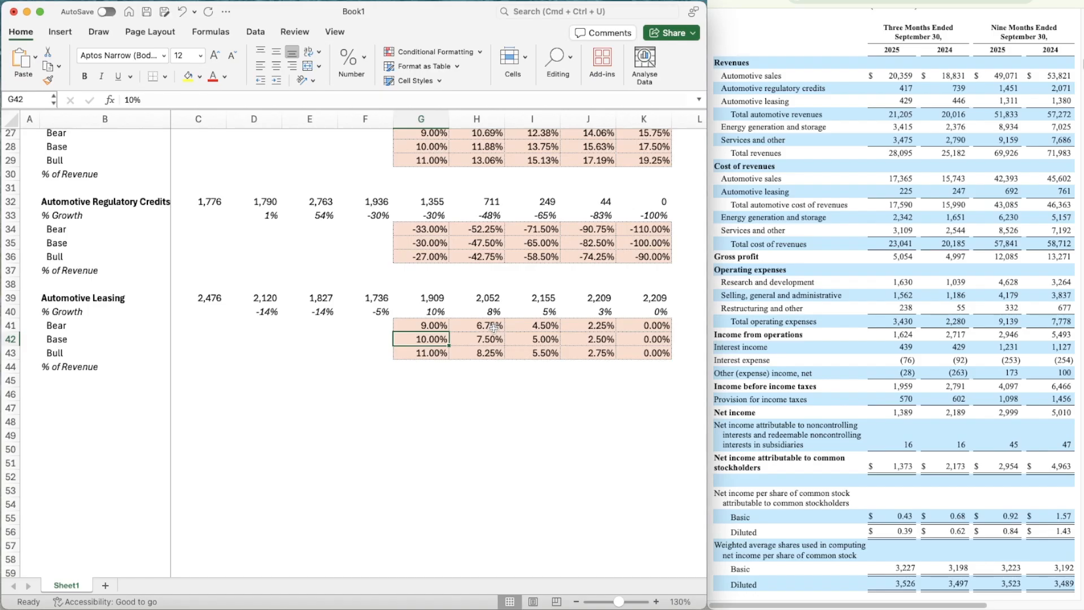
{"action": "scroll", "coordinate": [493, 330], "scroll_direction": "up", "scroll_amount": 2}
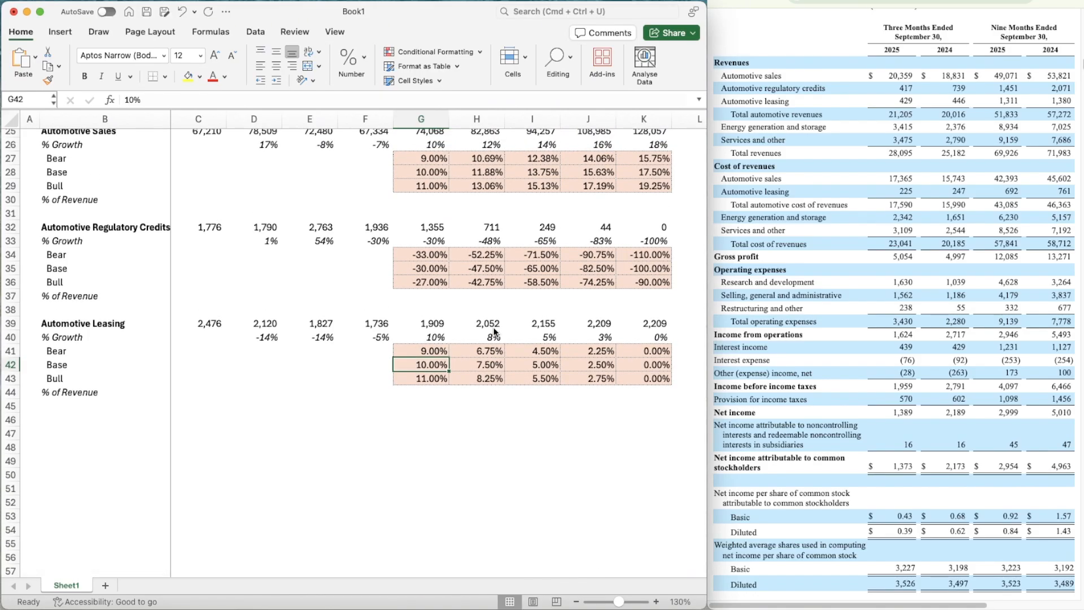
{"action": "scroll", "coordinate": [495, 332], "scroll_direction": "down", "scroll_amount": 1}
{"action": "type", "text": "1"}
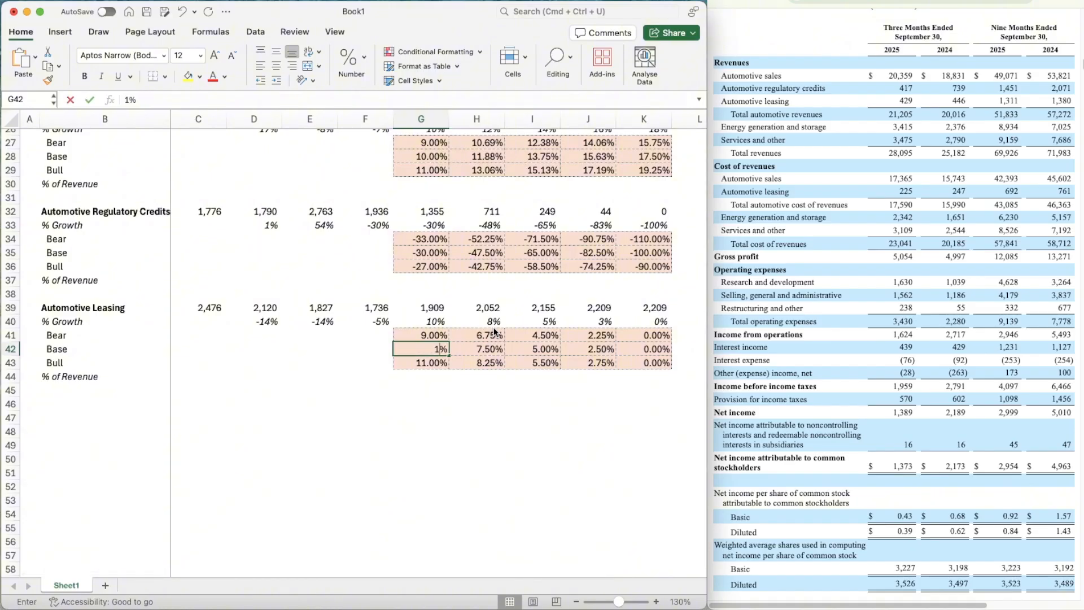
{"action": "key", "text": "Return"}
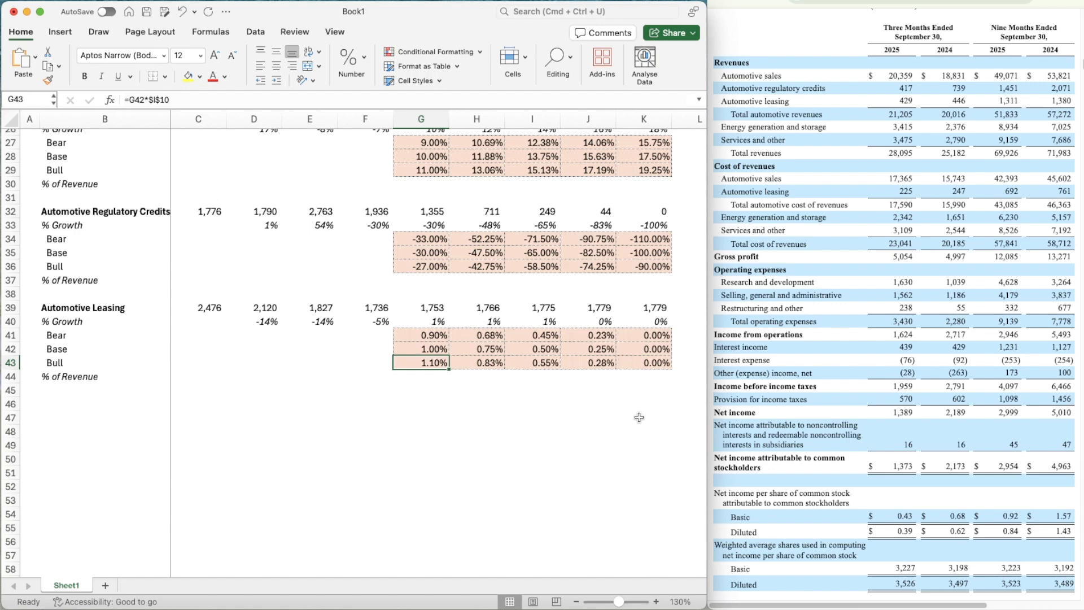
- Set the Automotive Leasing Base assumption in G12 to 1%
{"action": "scroll", "coordinate": [332, 273], "scroll_direction": "up", "scroll_amount": 10}
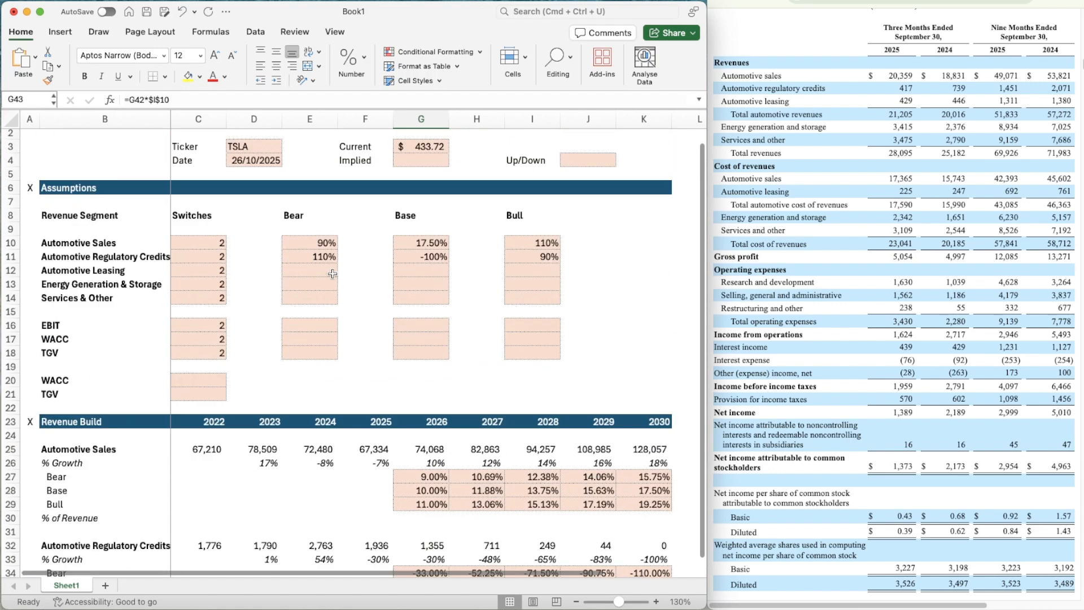
{"action": "left_click", "coordinate": [418, 280]}
{"action": "scroll", "coordinate": [419, 278], "scroll_direction": "down", "scroll_amount": 3}
{"action": "scroll", "coordinate": [419, 279], "scroll_direction": "down", "scroll_amount": 4}
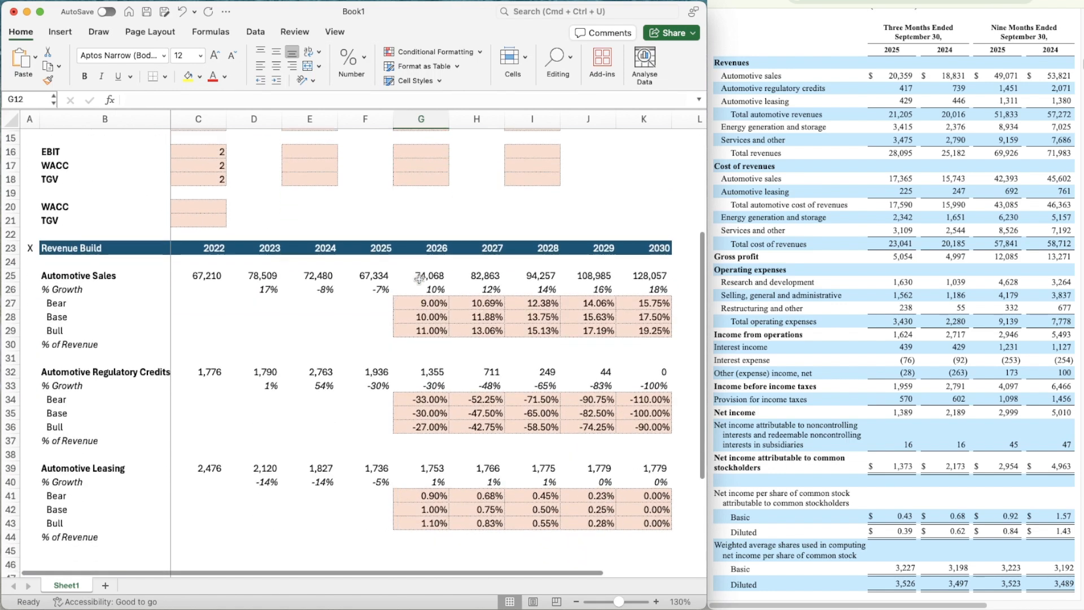
{"action": "scroll", "coordinate": [400, 280], "scroll_direction": "up", "scroll_amount": 6}
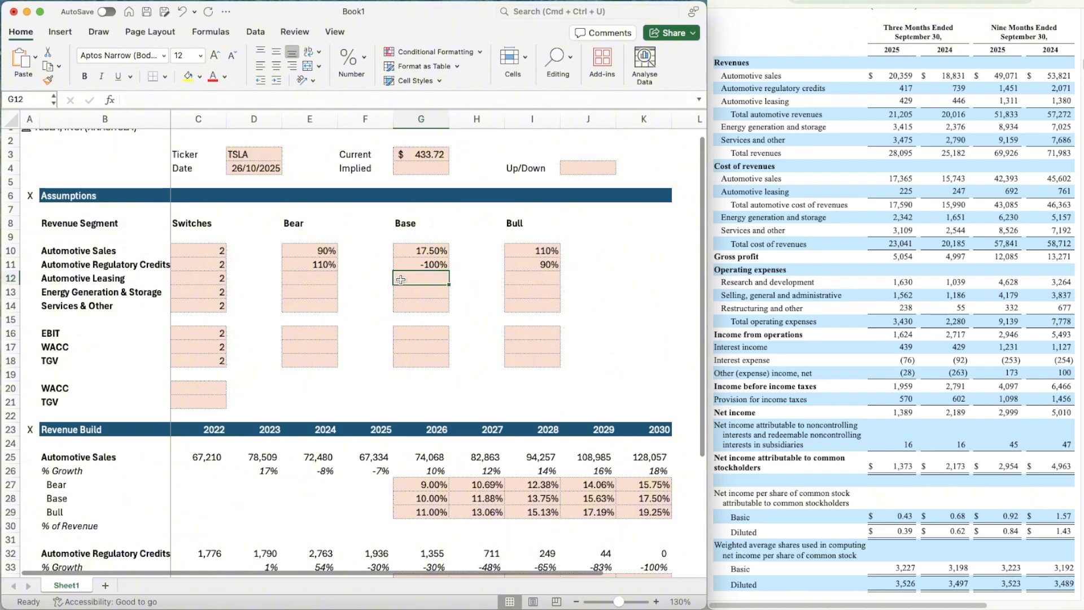
{"action": "type", "text": "1"}
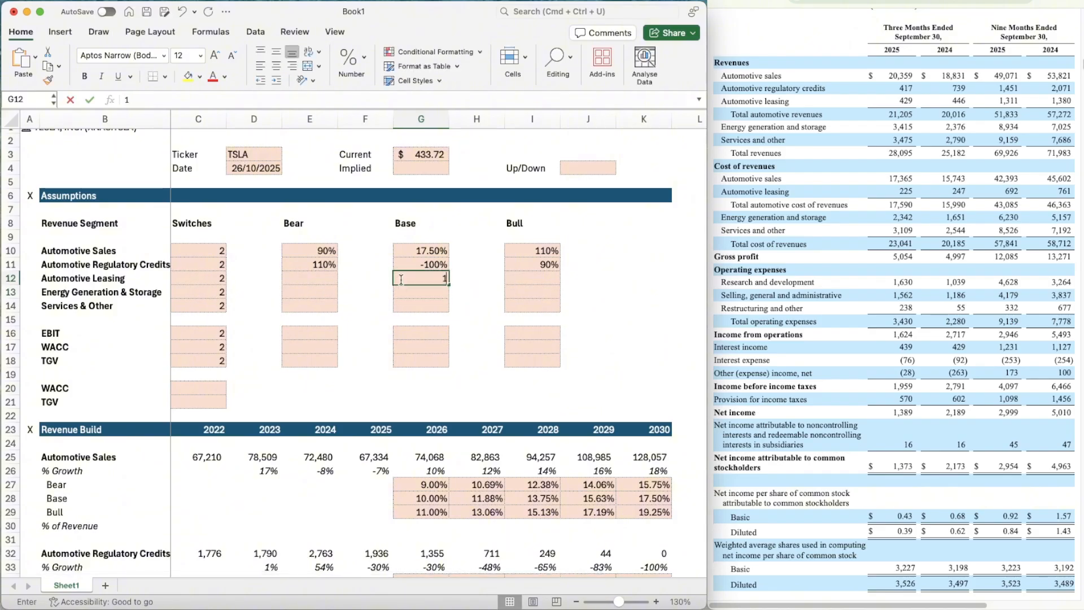
{"action": "key", "text": "Return"}
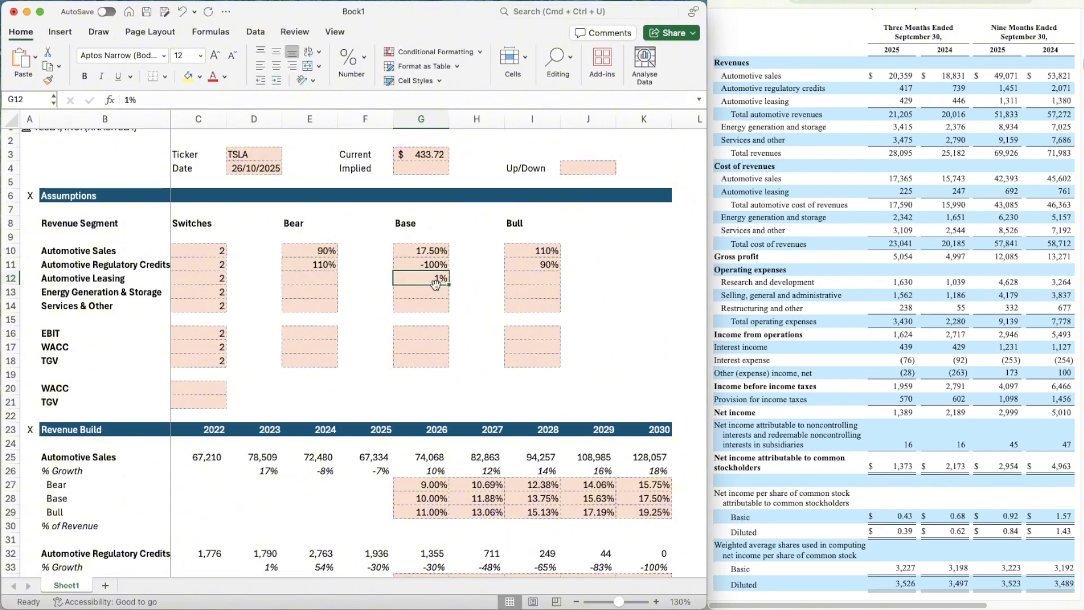
- Link the 2030 Automotive Leasing Base growth rate in K42 to the Automotive Leasing Base assumption
{"action": "left_click", "coordinate": [510, 305]}
{"action": "scroll", "coordinate": [512, 389], "scroll_direction": "down", "scroll_amount": 3}
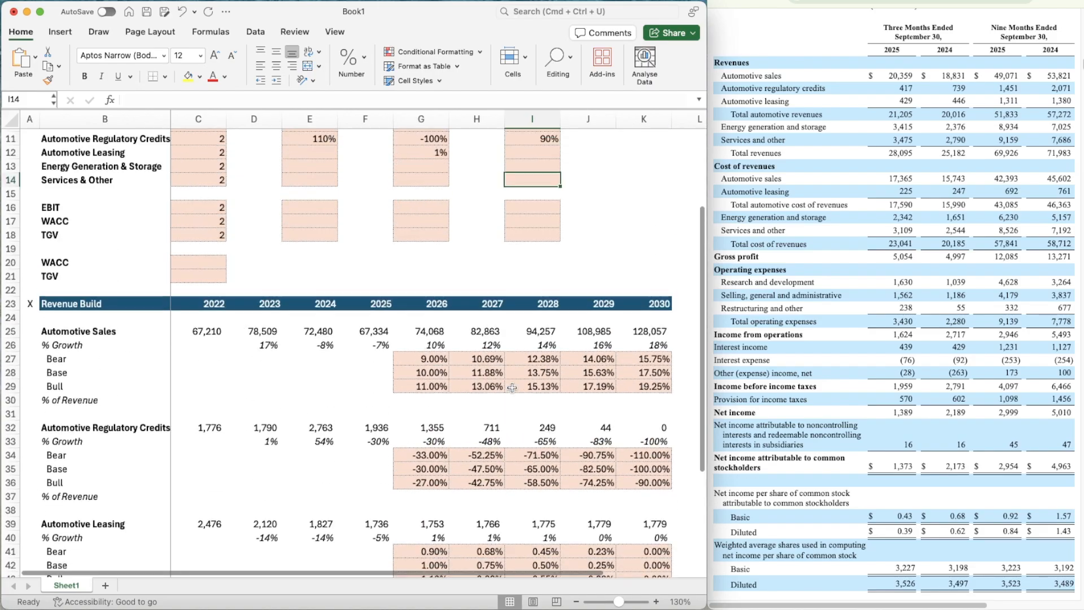
{"action": "scroll", "coordinate": [512, 387], "scroll_direction": "down", "scroll_amount": 3}
{"action": "left_click", "coordinate": [636, 432]}
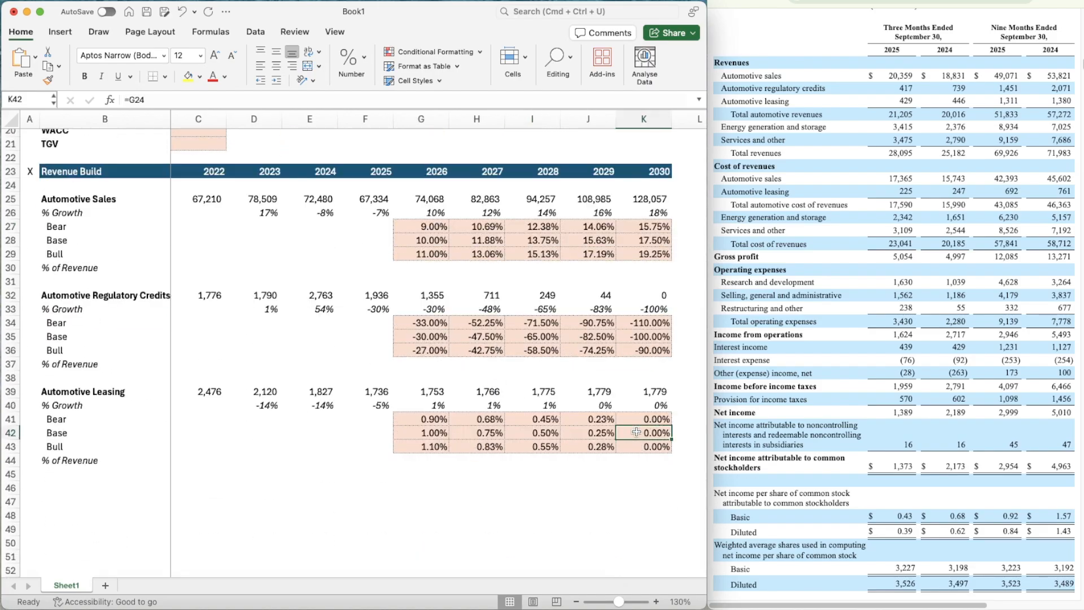
{"action": "type", "text": "=g"}
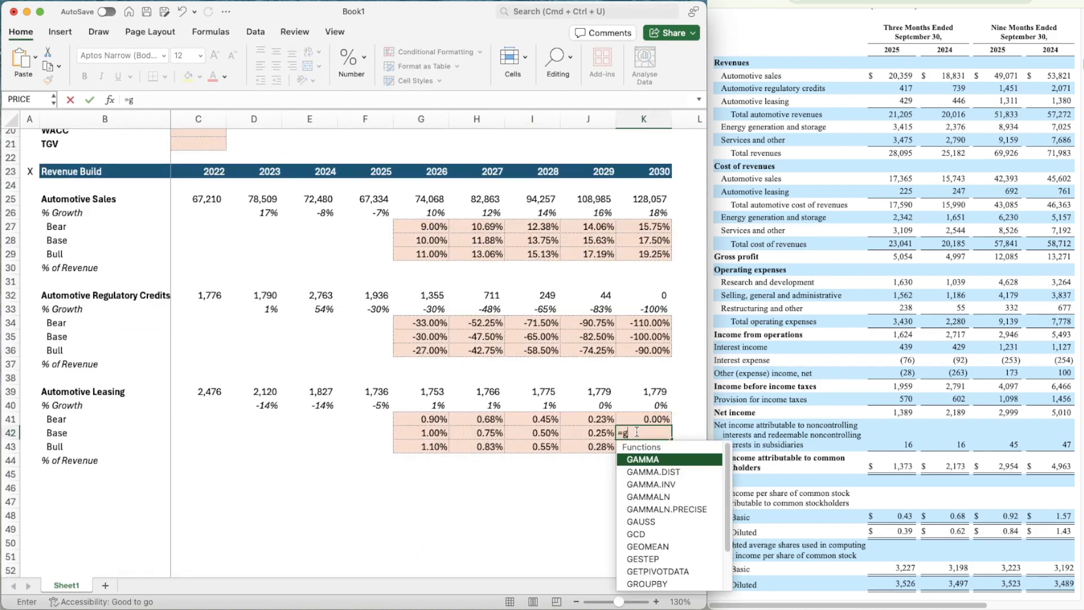
{"action": "type", "text": "42"}
{"action": "key", "text": "Return"}
- Copy the 90% Bear multiplier from Automotive Sales in E10 to Automotive Leasing in E12
{"action": "key", "text": "Up"}
{"action": "key", "text": "Up"}
{"action": "key", "text": "Left"}
{"action": "key", "text": "Left"}
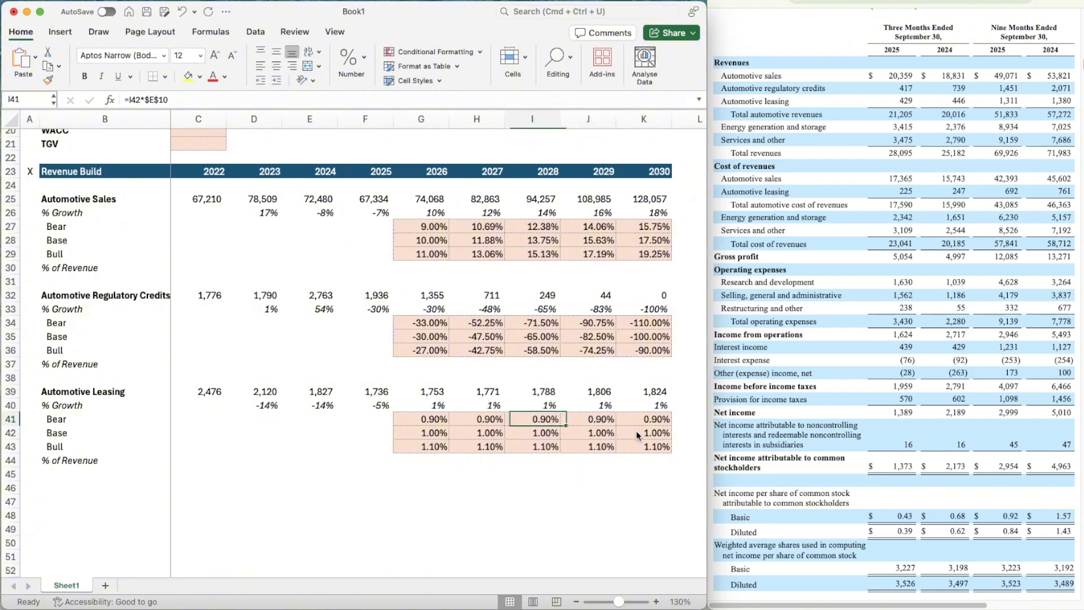
{"action": "key", "text": "Left"}
{"action": "key", "text": "Left"}
{"action": "scroll", "coordinate": [333, 197], "scroll_direction": "up", "scroll_amount": 4}
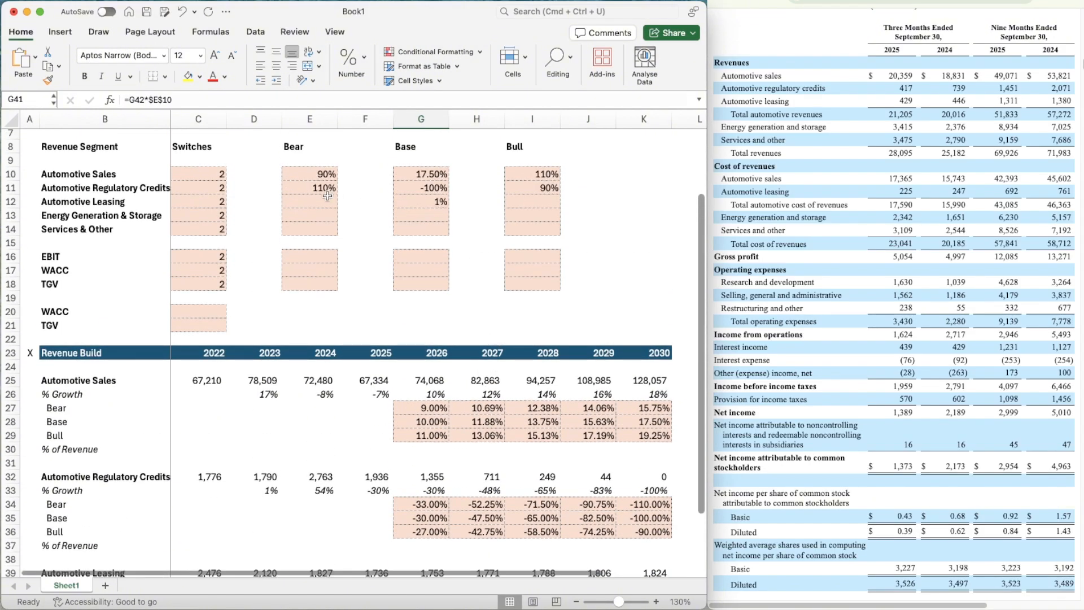
{"action": "left_click", "coordinate": [314, 175]}
{"action": "key", "text": "super+c"}
{"action": "key", "text": "Down"}
{"action": "key", "text": "Down"}
{"action": "key", "text": "super+v"}
- Copy the 110% Bull multiplier from Automotive Sales in I10 to Automotive Leasing in I12
{"action": "key", "text": "Right"}
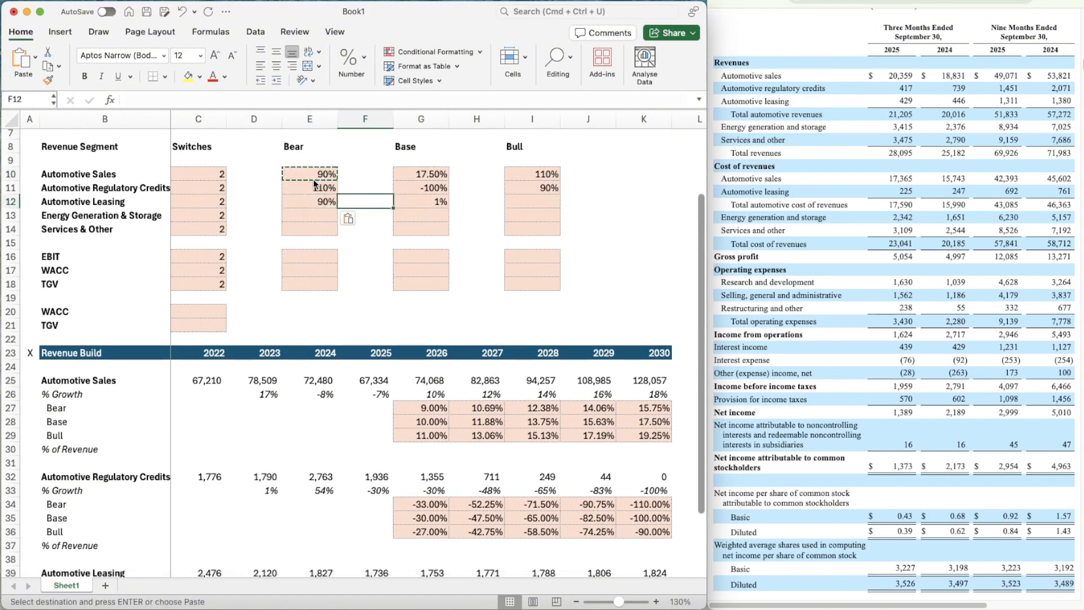
{"action": "key", "text": "Right"}
{"action": "key", "text": "Right"}
{"action": "key", "text": "Right"}
{"action": "key", "text": "Up"}
{"action": "key", "text": "Up"}
{"action": "key", "text": "super+c"}
{"action": "key", "text": "Down"}
{"action": "key", "text": "Down"}
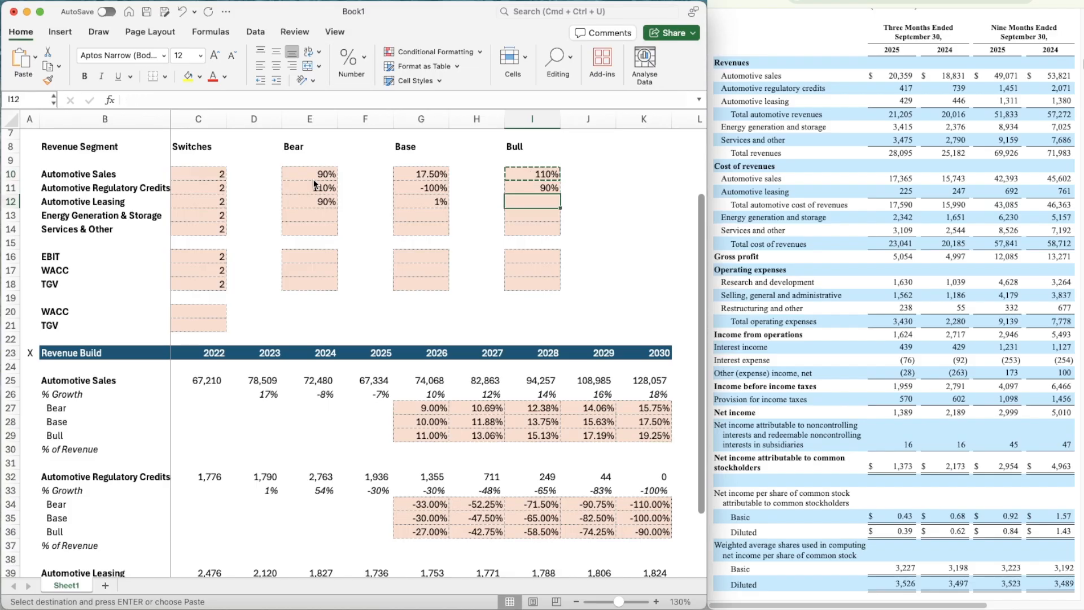
{"action": "key", "text": "super+v"}
{"action": "key", "text": "Down"}
{"action": "key", "text": "Down"}
- Change the Automotive Leasing Bear growth formula in G41 to =G42*$E$12 and copy it across to 2030
{"action": "scroll", "coordinate": [461, 310], "scroll_direction": "down", "scroll_amount": 7}
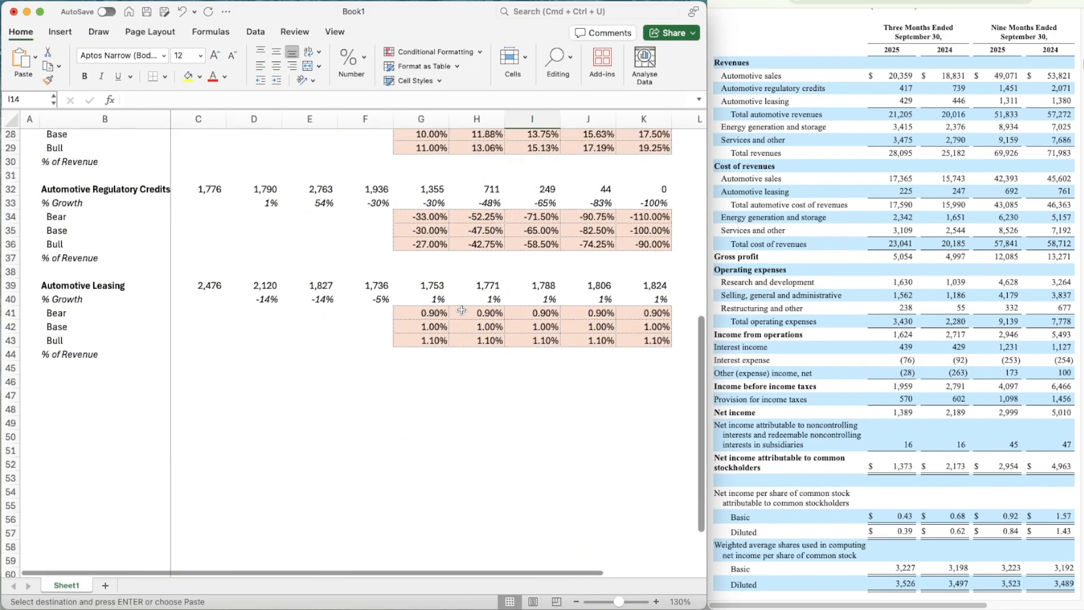
{"action": "left_click", "coordinate": [405, 314]}
{"action": "left_click", "coordinate": [188, 100]}
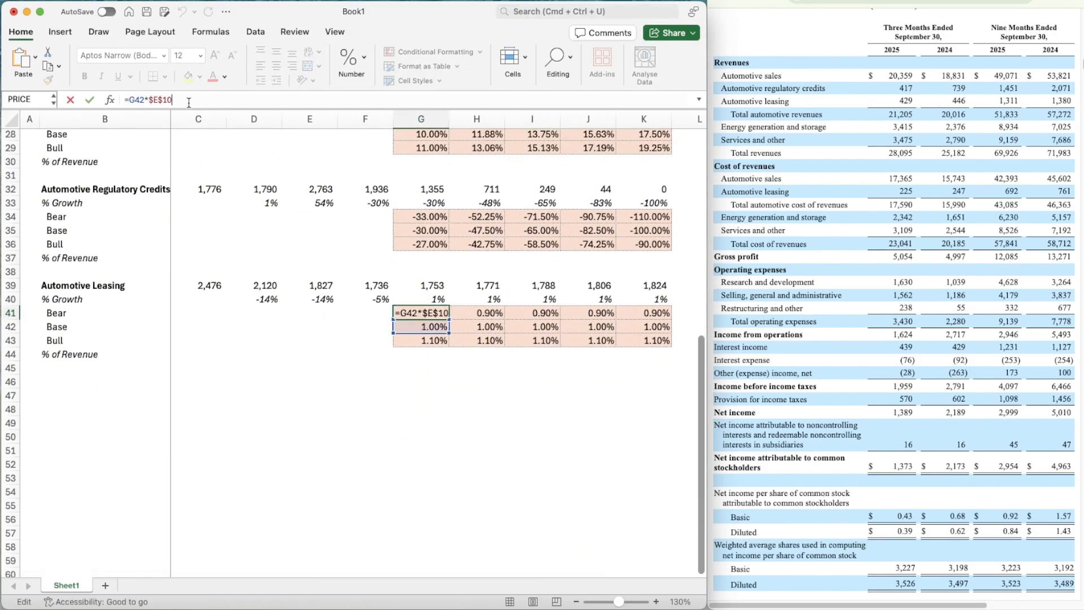
{"action": "key", "text": "ctrl+Return"}
{"action": "key", "text": "super+c"}
{"action": "key", "text": "shift+Right"}
{"action": "key", "text": "shift+Right"}
{"action": "key", "text": "shift+Right"}
{"action": "key", "text": "shift+Right"}
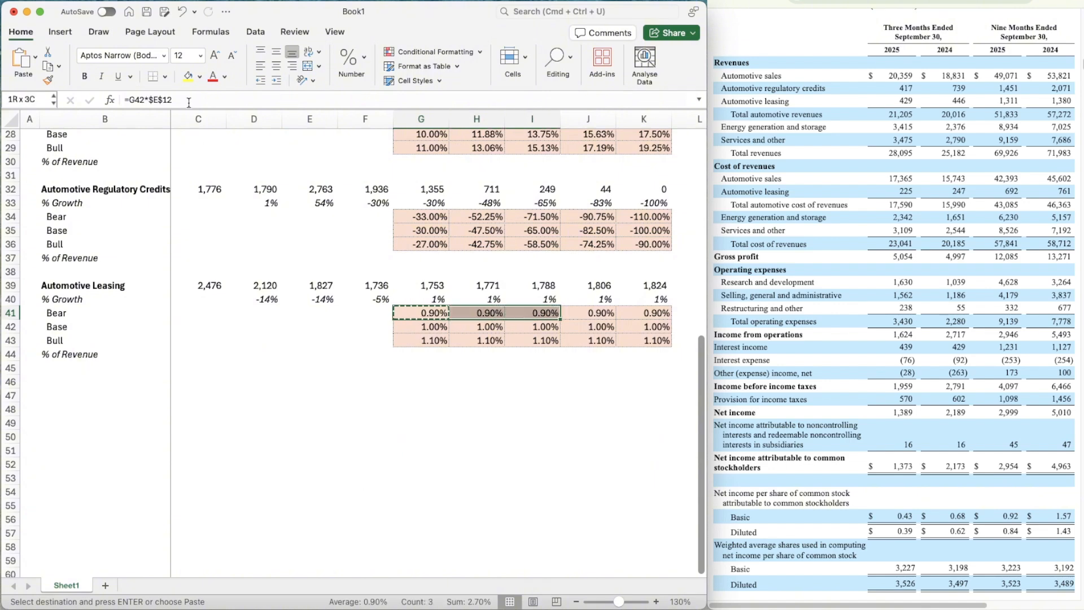
- Open the 2026 Automotive Leasing Bull growth formula in G43 for editing
{"action": "key", "text": "Down"}
{"action": "key", "text": "Down"}
{"action": "type", "text": "=G42*$I$1"}
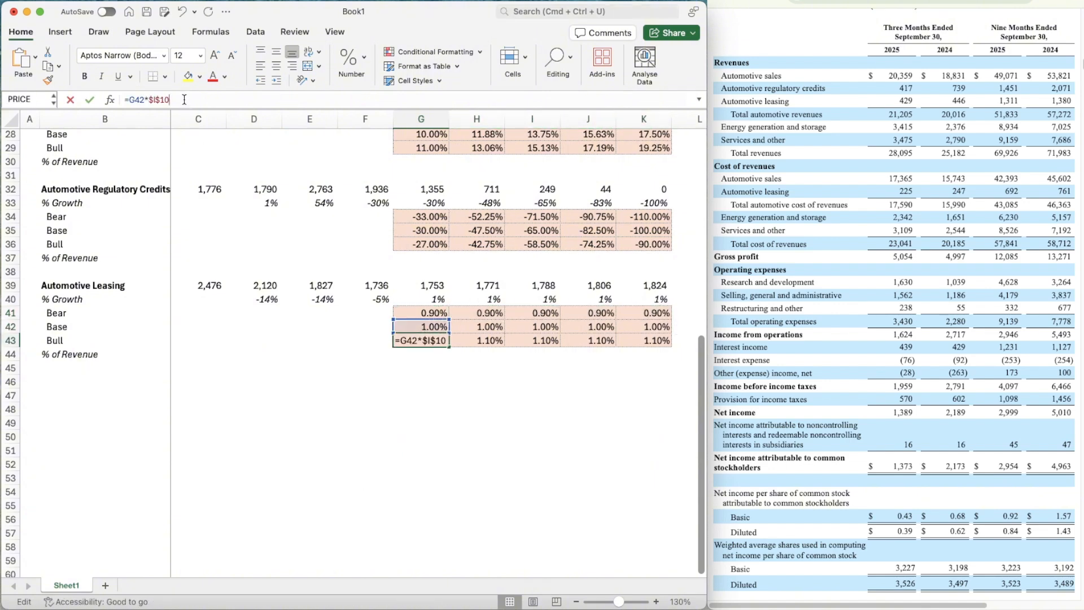
- Set the Automotive Leasing bull growth formula in G43 to =G42*$I$12 and copy it across through K43
{"action": "type", "text": "2"}
{"action": "key", "text": "ctrl+Return"}
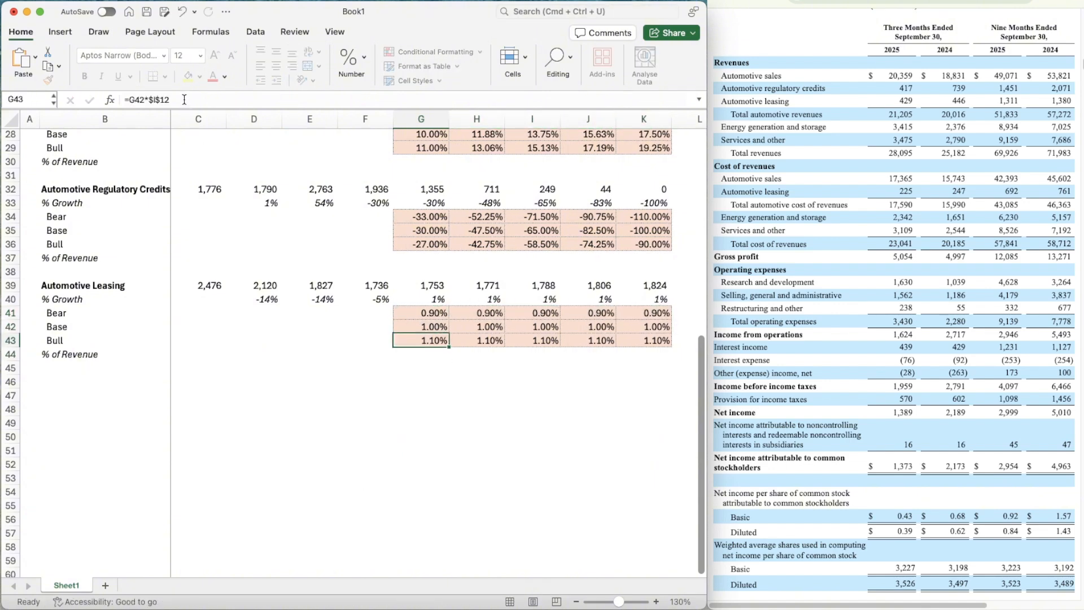
{"action": "key", "text": "super+c"}
{"action": "key", "text": "shift+Right"}
{"action": "key", "text": "shift+Right"}
{"action": "key", "text": "shift+Right"}
{"action": "key", "text": "shift+Right"}
{"action": "key", "text": "super+v"}
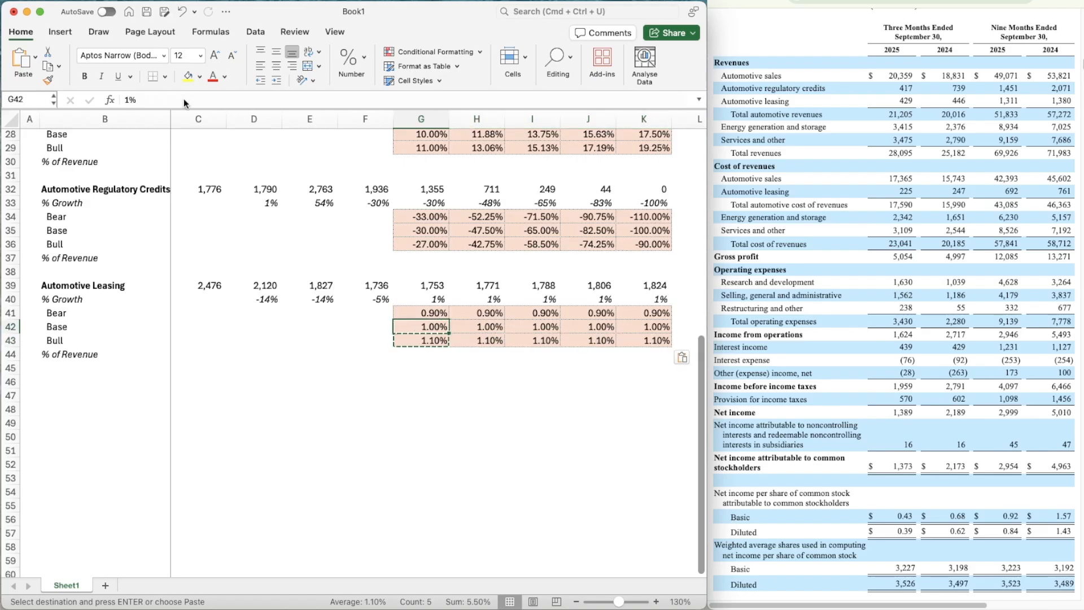
- Change the Automotive Leasing 2026 growth formula in G40 to =OFFSET(G40,$C$12,0)
{"action": "key", "text": "Up"}
{"action": "key", "text": "Up"}
{"action": "key", "text": "Up"}
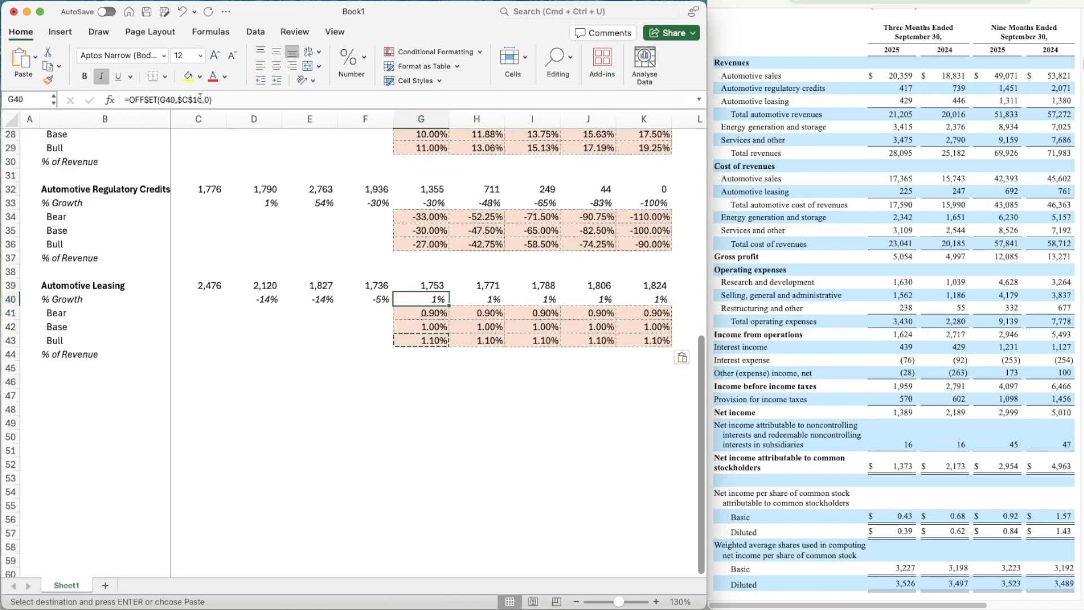
{"action": "left_click", "coordinate": [202, 99]}
{"action": "key", "text": "BackSpace"}
{"action": "type", "text": "2"}
{"action": "key", "text": "Return"}
{"action": "key", "text": "Up"}
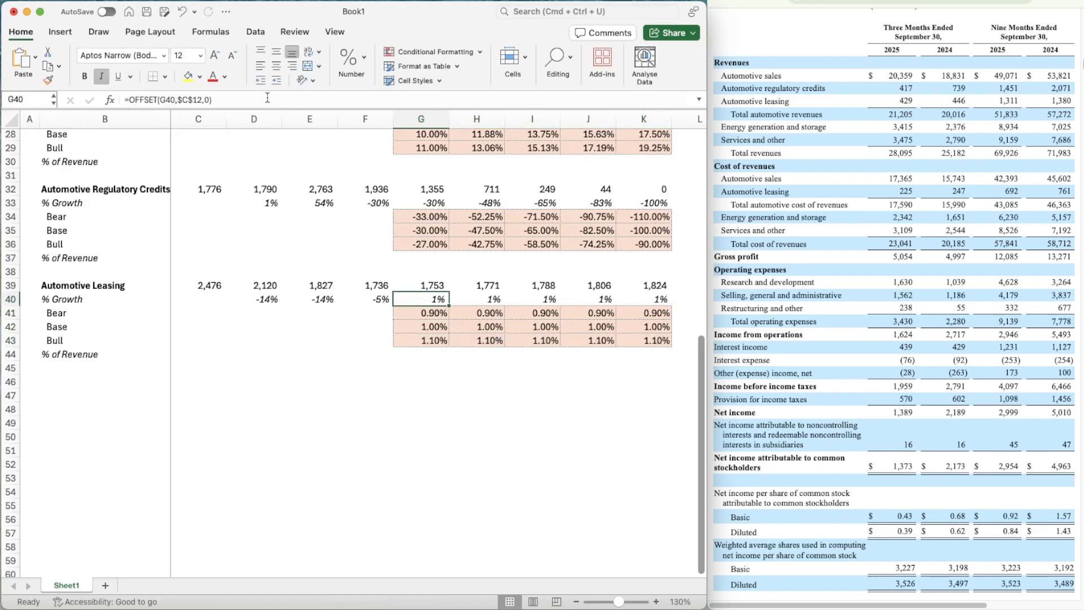
- Copy the corrected growth formula from G40 across the remaining forecast years through K40
{"action": "key", "text": "super+c"}
{"action": "key", "text": "shift+Right"}
{"action": "key", "text": "shift+Right"}
{"action": "key", "text": "shift+Right"}
{"action": "key", "text": "shift+Right"}
{"action": "key", "text": "super+v"}
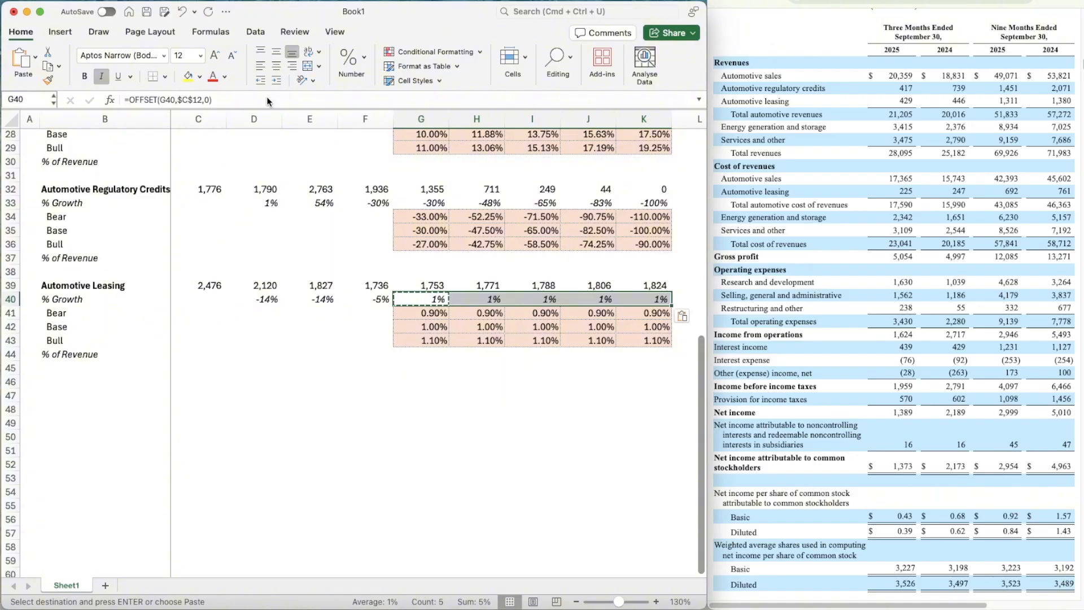
{"action": "key", "text": "Left"}
{"action": "key", "text": "Right"}
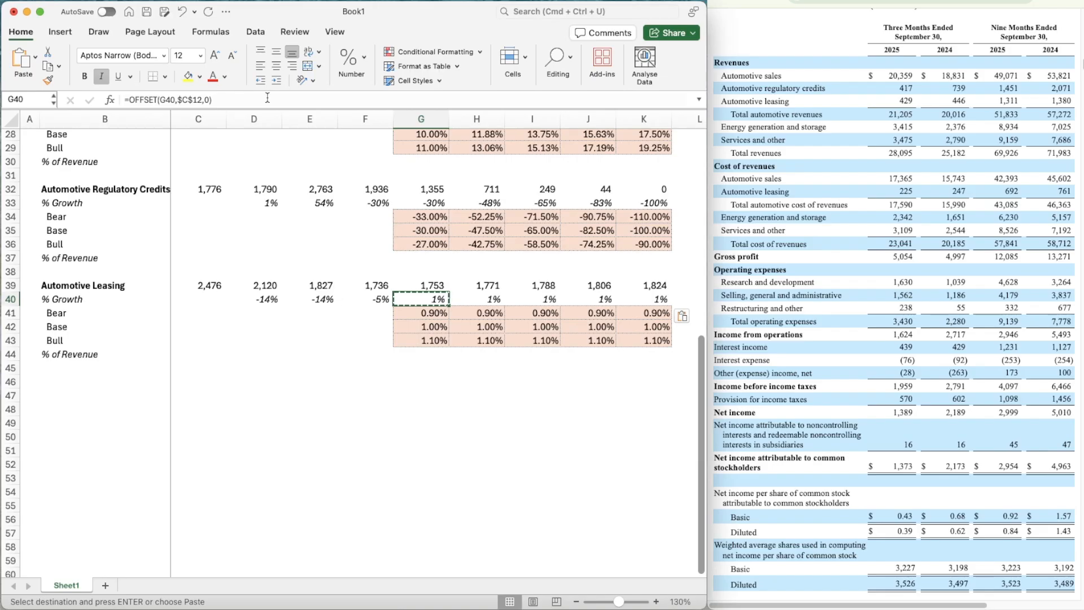
- Examine the growth and scenario formulas of the Automotive Leasing block and compare the three revenue segments
{"action": "left_click", "coordinate": [420, 200]}
{"action": "left_click", "coordinate": [414, 299]}
{"action": "left_click", "coordinate": [419, 316]}
{"action": "key", "text": "Down"}
{"action": "key", "text": "Down"}
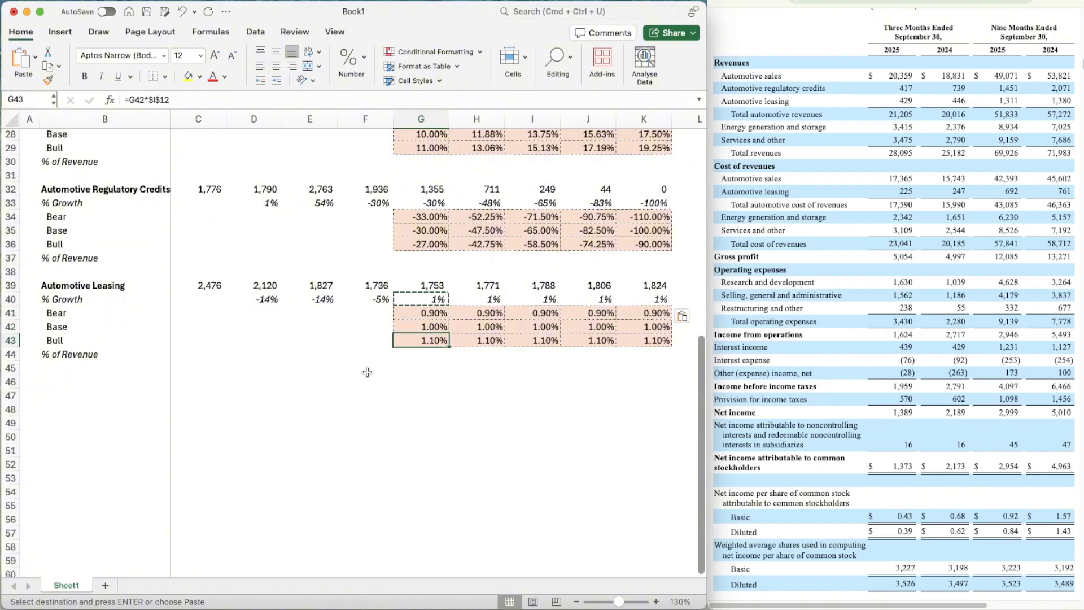
{"action": "scroll", "coordinate": [367, 372], "scroll_direction": "down", "scroll_amount": 1}
{"action": "scroll", "coordinate": [367, 372], "scroll_direction": "up", "scroll_amount": 4}
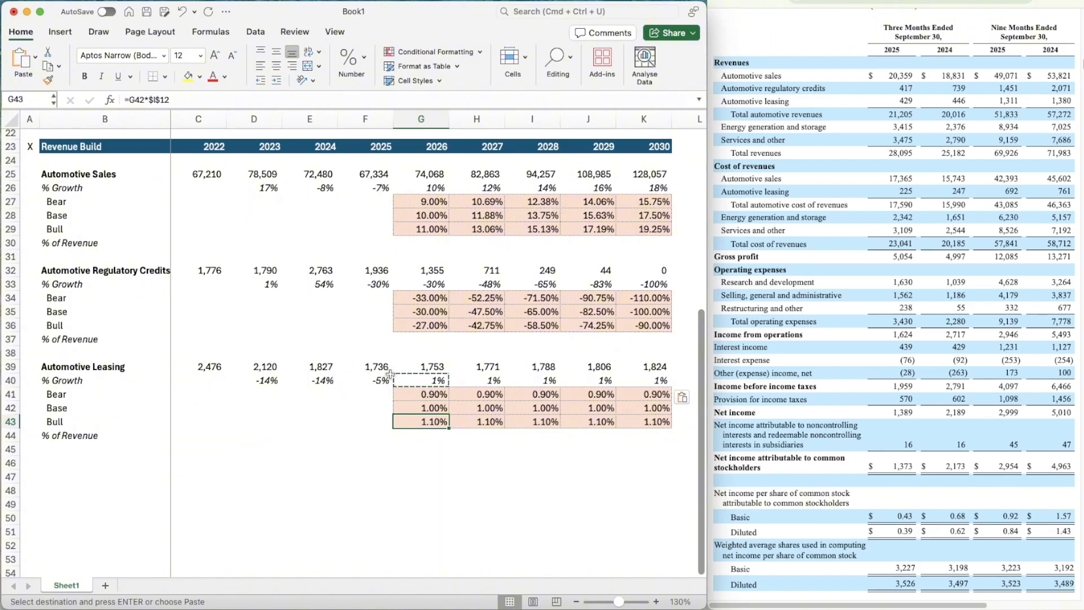
{"action": "scroll", "coordinate": [392, 441], "scroll_direction": "down", "scroll_amount": 1}
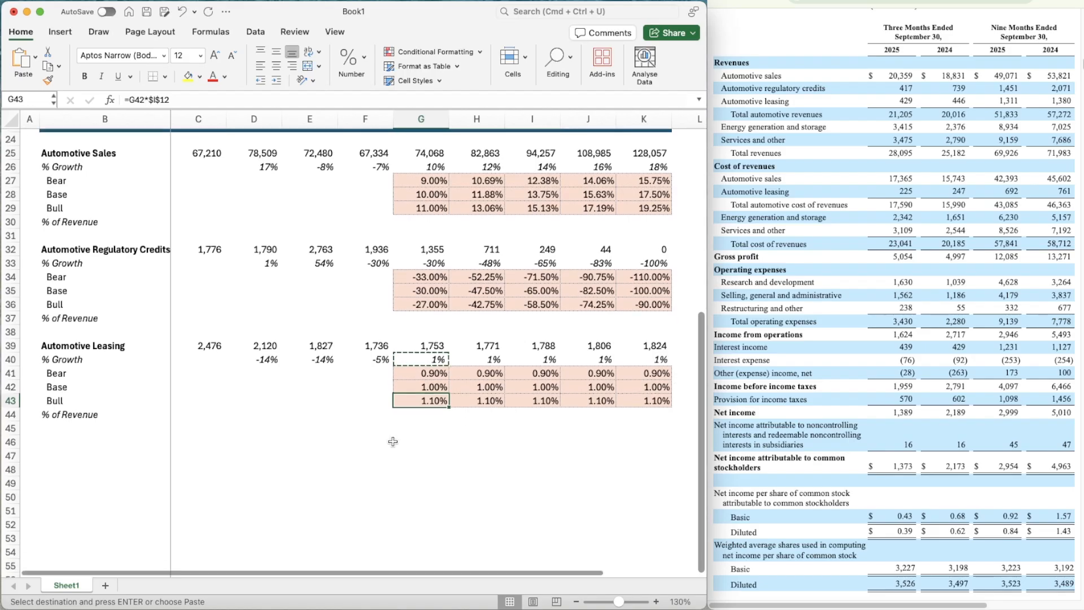
{"action": "scroll", "coordinate": [393, 441], "scroll_direction": "up", "scroll_amount": 1}
{"action": "scroll", "coordinate": [392, 441], "scroll_direction": "down", "scroll_amount": 3}
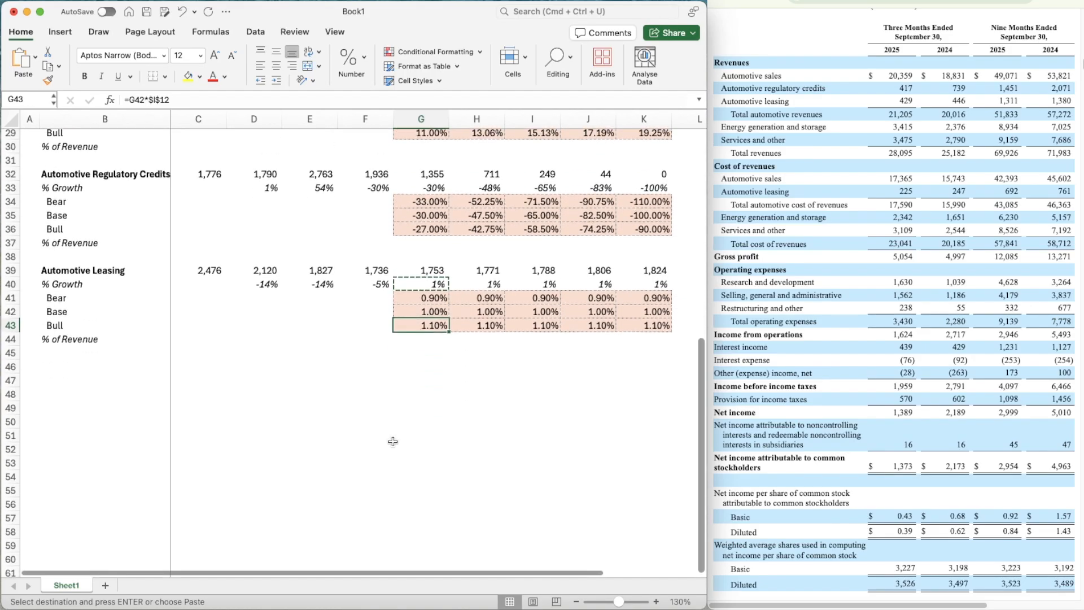
{"action": "scroll", "coordinate": [392, 441], "scroll_direction": "up", "scroll_amount": 5}
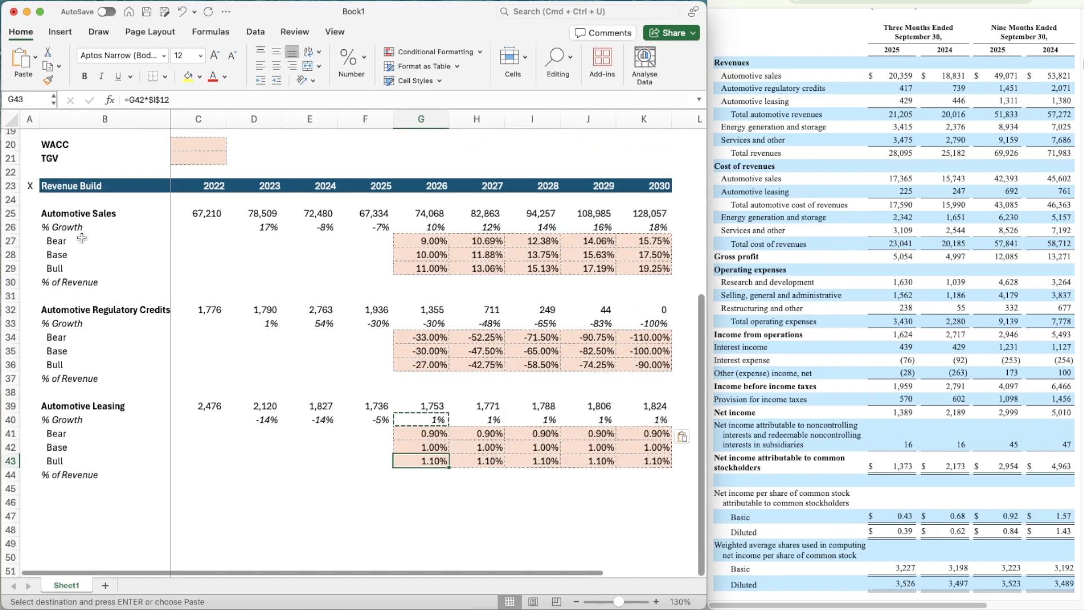
{"action": "scroll", "coordinate": [292, 411], "scroll_direction": "down", "scroll_amount": 4}
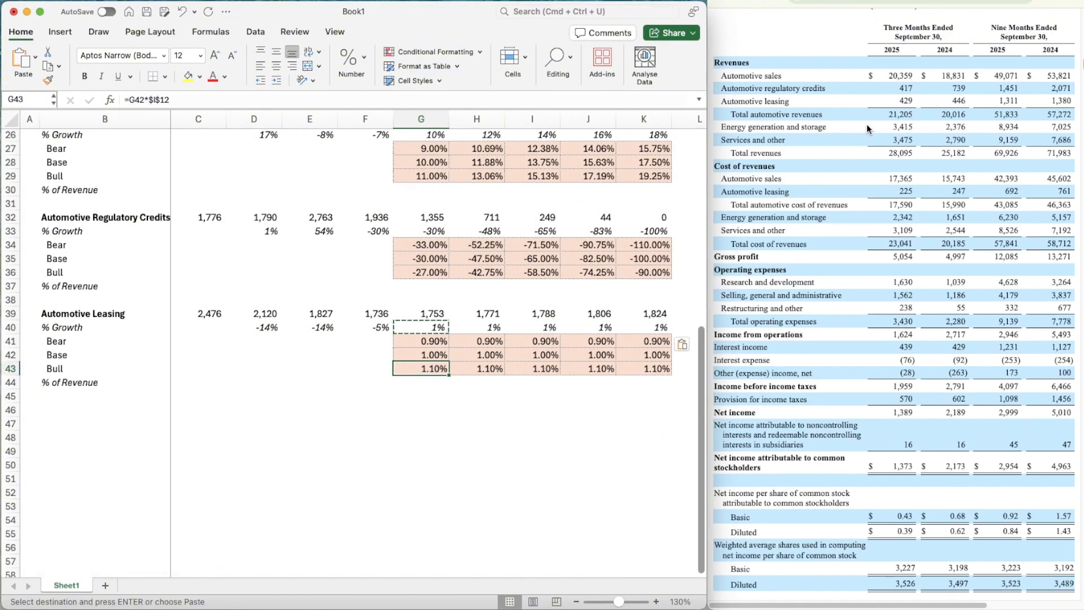
- Link B46 to the segment name with =B13, following the Automotive Leasing heading's formula, and make it bold
{"action": "left_click", "coordinate": [71, 441]}
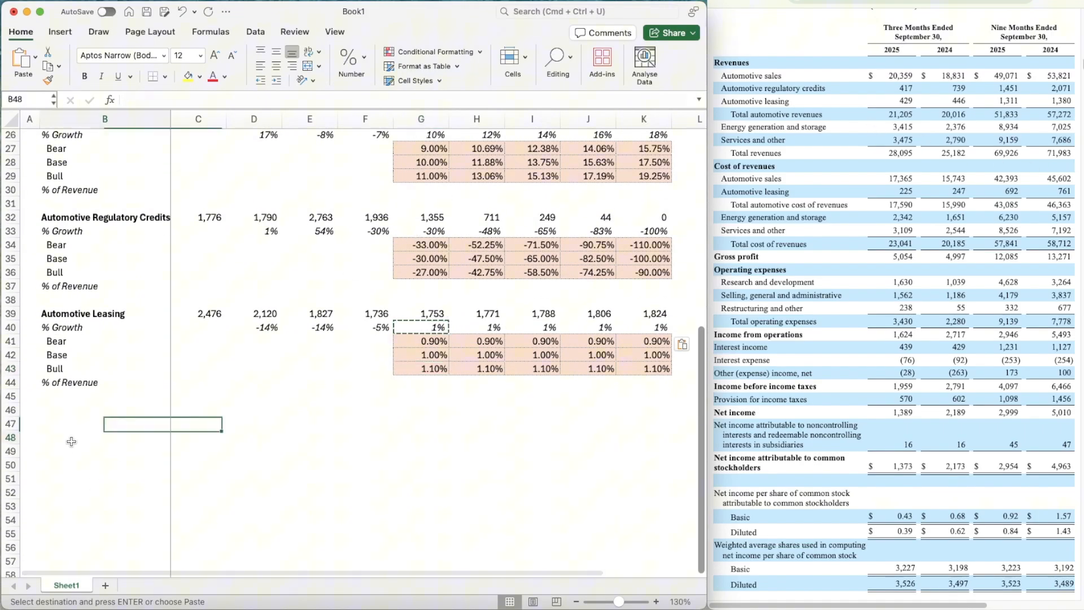
{"action": "left_click", "coordinate": [80, 402]}
{"action": "key", "text": "Up"}
{"action": "key", "text": "Up"}
{"action": "key", "text": "Up"}
{"action": "key", "text": "Up"}
{"action": "key", "text": "Up"}
{"action": "key", "text": "Up"}
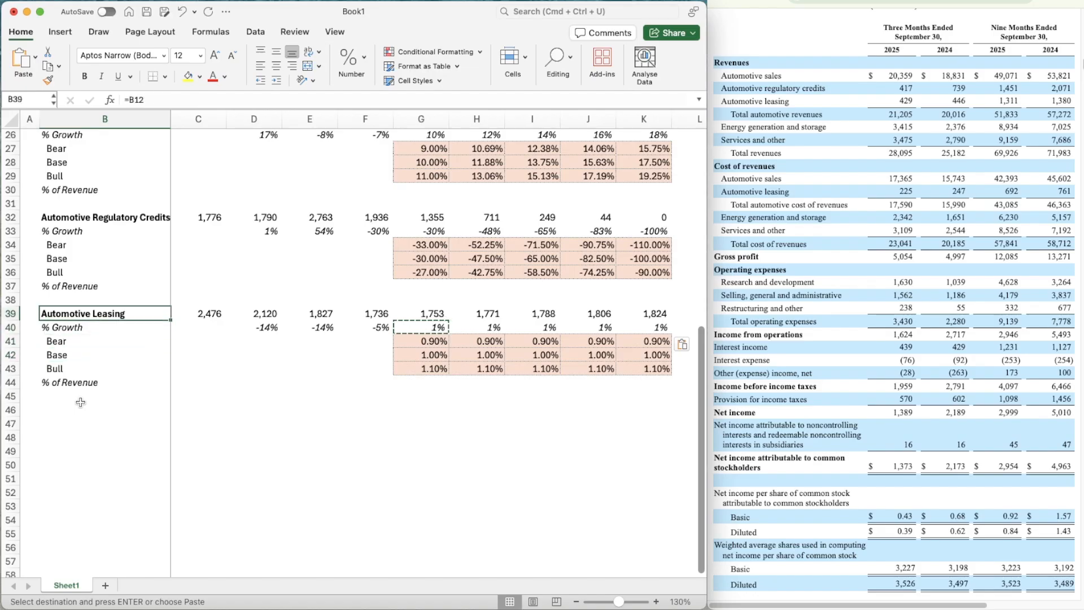
{"action": "key", "text": "Down"}
{"action": "key", "text": "Down"}
{"action": "key", "text": "Down"}
{"action": "key", "text": "Down"}
{"action": "key", "text": "Down"}
{"action": "key", "text": "Down"}
{"action": "key", "text": "Down"}
{"action": "type", "text": "=B13"}
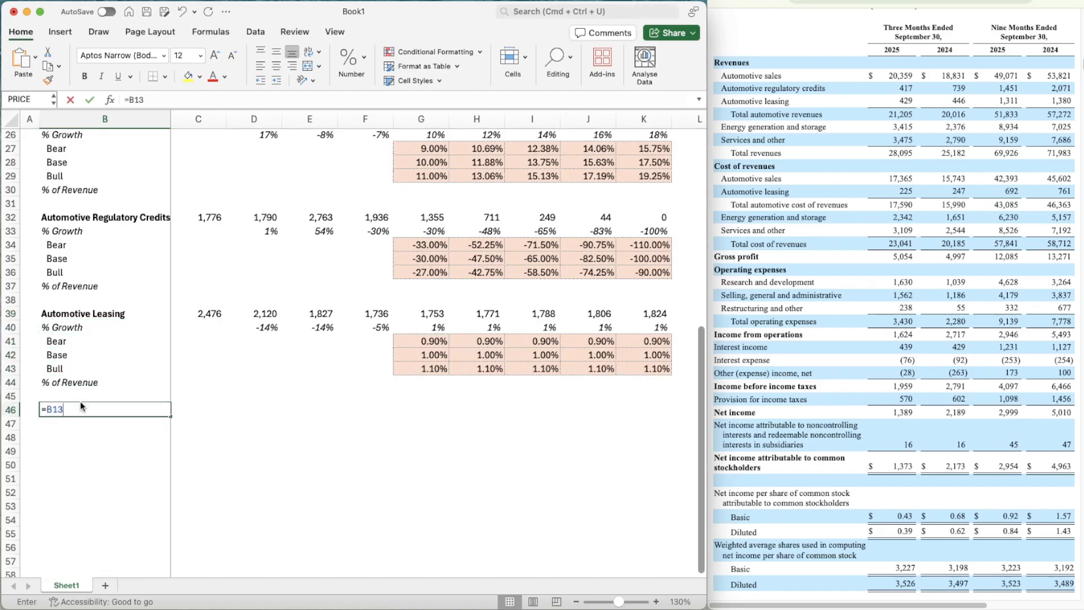
{"action": "key", "text": "ctrl+Return"}
{"action": "key", "text": "super+b"}
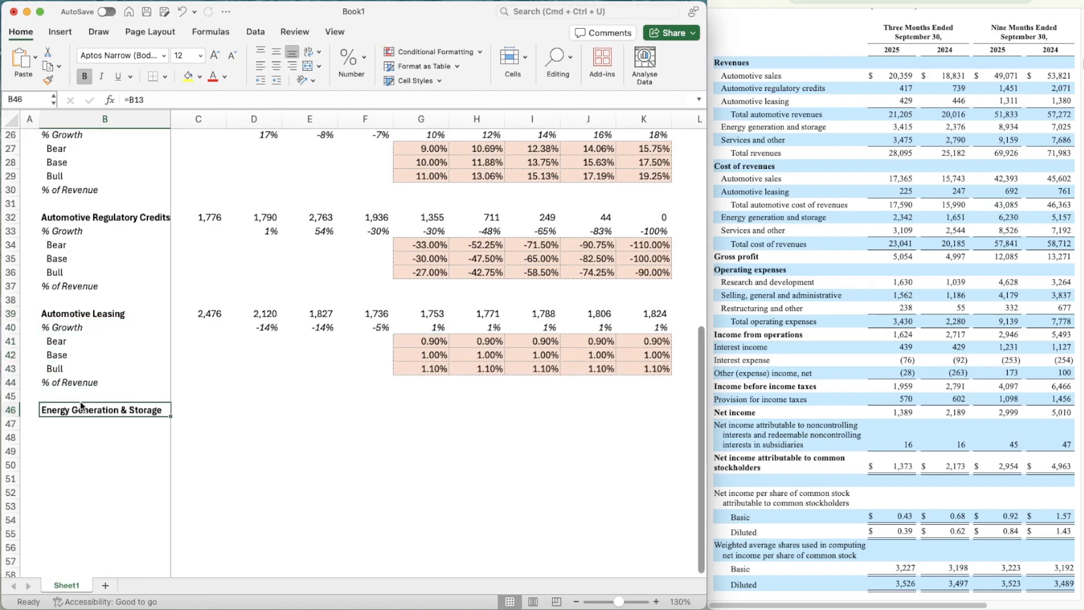
- Copy the whole Automotive Leasing block B39:K44, including its scenario rows, and paste it starting at B46
{"action": "key", "text": "Up"}
{"action": "key", "text": "Up"}
{"action": "key", "text": "Up"}
{"action": "key", "text": "Up"}
{"action": "key", "text": "Up"}
{"action": "key", "text": "Up"}
{"action": "key", "text": "Up"}
{"action": "key", "text": "shift+Down"}
{"action": "key", "text": "shift+Down"}
{"action": "key", "text": "shift+Down"}
{"action": "key", "text": "shift+Down"}
{"action": "key", "text": "shift+Down"}
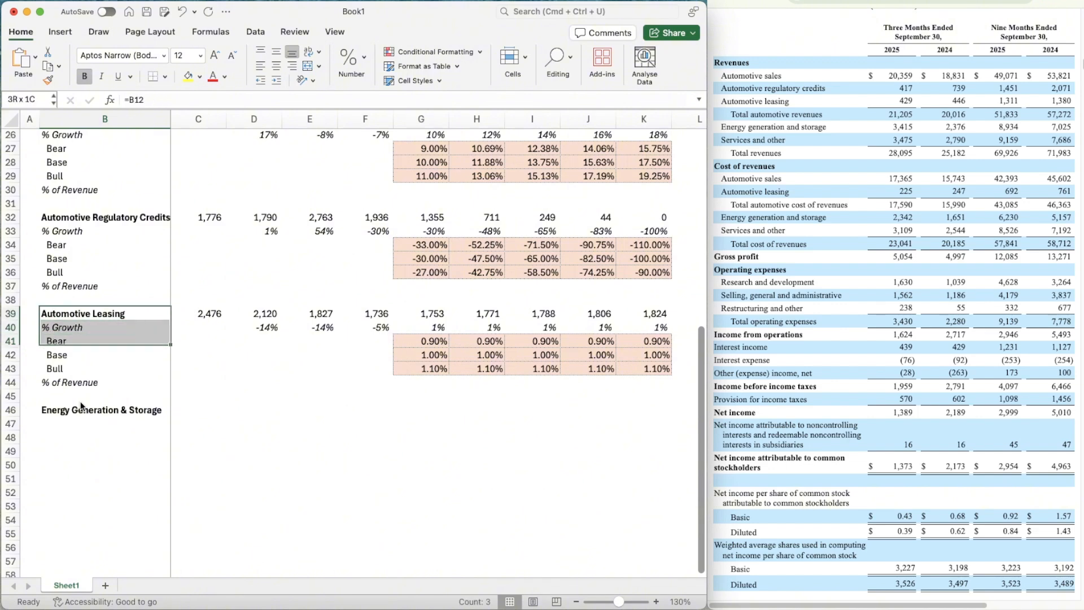
{"action": "key", "text": "shift+Right"}
{"action": "key", "text": "shift+Right"}
{"action": "key", "text": "shift+Right"}
{"action": "key", "text": "shift+Right"}
{"action": "key", "text": "shift+Right"}
{"action": "key", "text": "shift+Right"}
{"action": "key", "text": "shift+Right"}
{"action": "key", "text": "shift+Right"}
{"action": "key", "text": "shift+Right"}
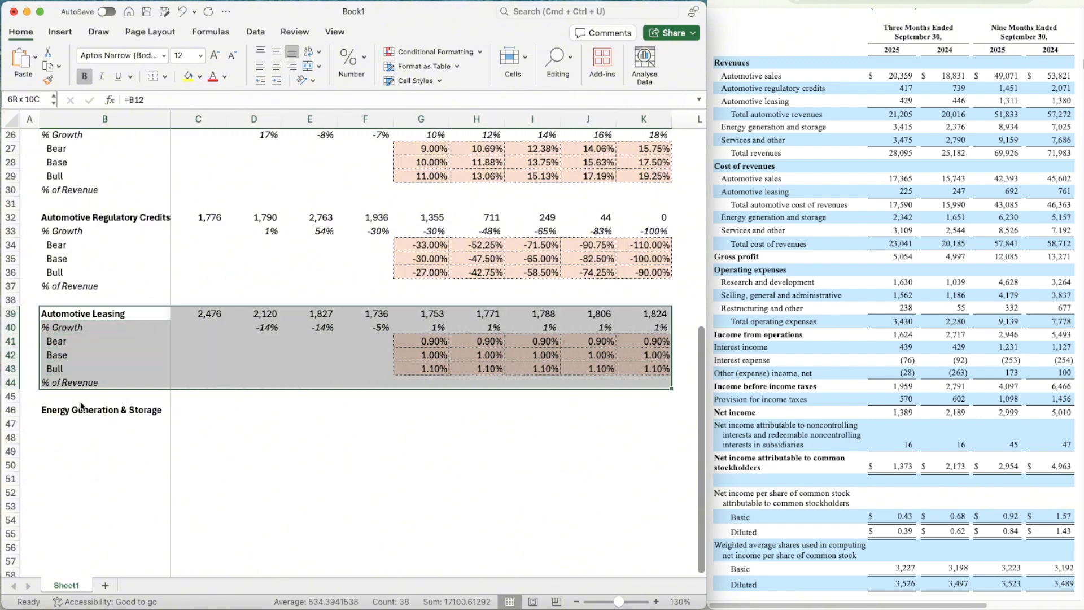
{"action": "key", "text": "super+c"}
{"action": "key", "text": "Down"}
{"action": "key", "text": "Down"}
{"action": "key", "text": "Down"}
{"action": "key", "text": "Down"}
{"action": "key", "text": "Down"}
{"action": "key", "text": "Down"}
{"action": "key", "text": "Down"}
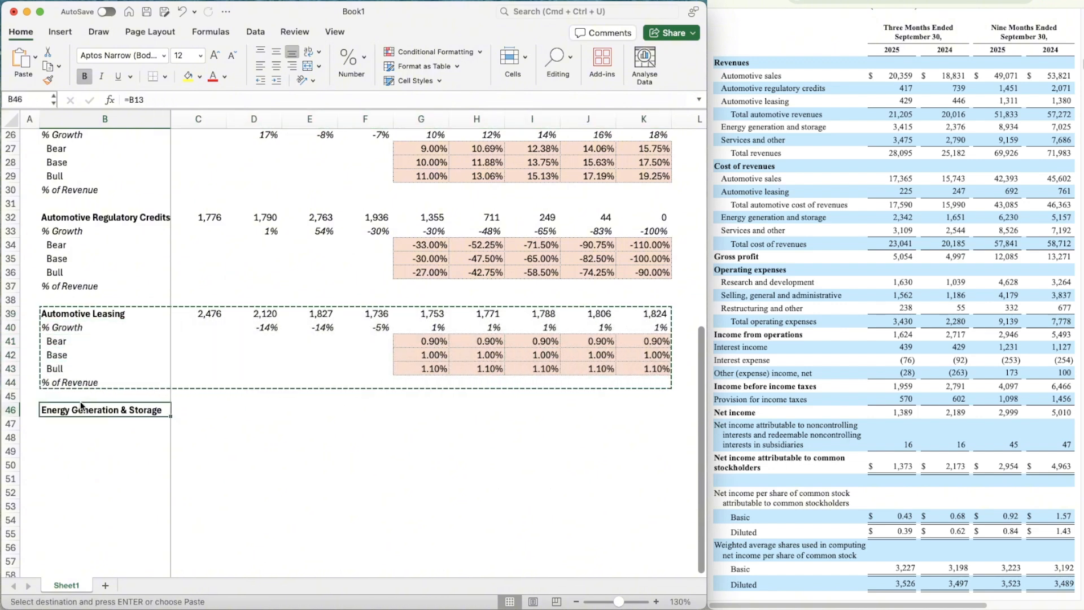
{"action": "key", "text": "super+v"}
{"action": "left_click", "coordinate": [96, 421]}
{"action": "key", "text": "Up"}
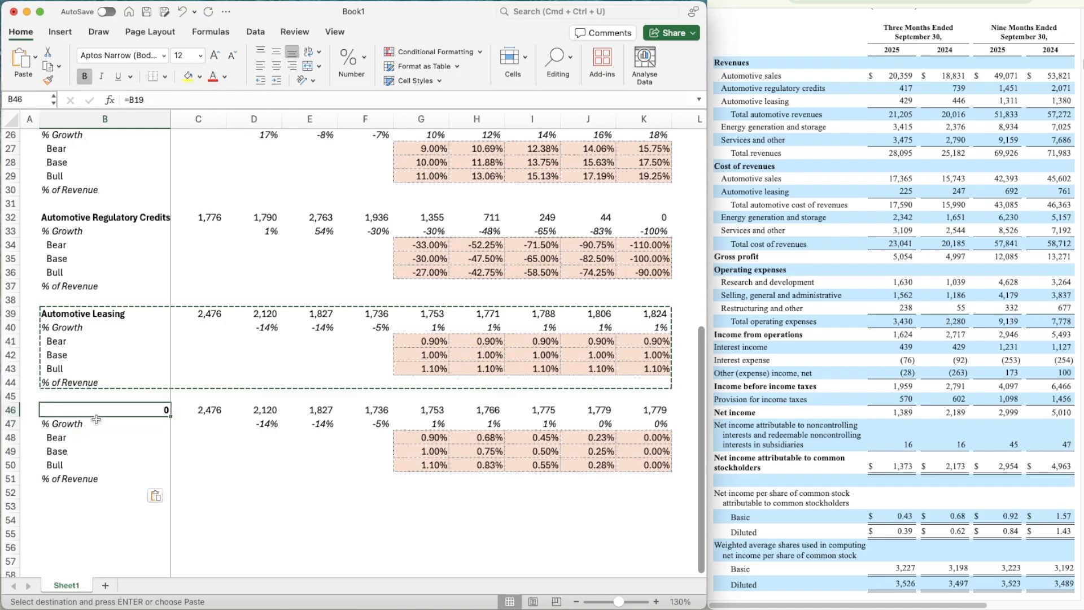
- Set the heading of the pasted block in B46 to Energy Generation & Storage
{"action": "type", "text": "="}
{"action": "key", "text": "BackSpace"}
{"action": "type", "text": "Energy Generation & Storage"}
{"action": "key", "text": "Return"}
{"action": "key", "text": "Right"}
{"action": "key", "text": "Right"}
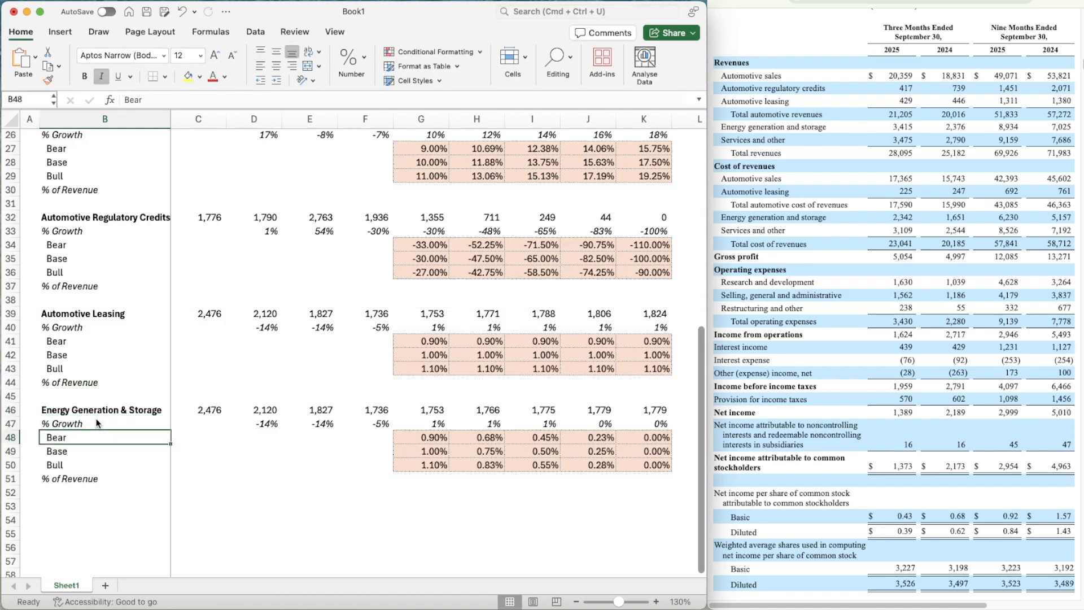
{"action": "key", "text": "Right"}
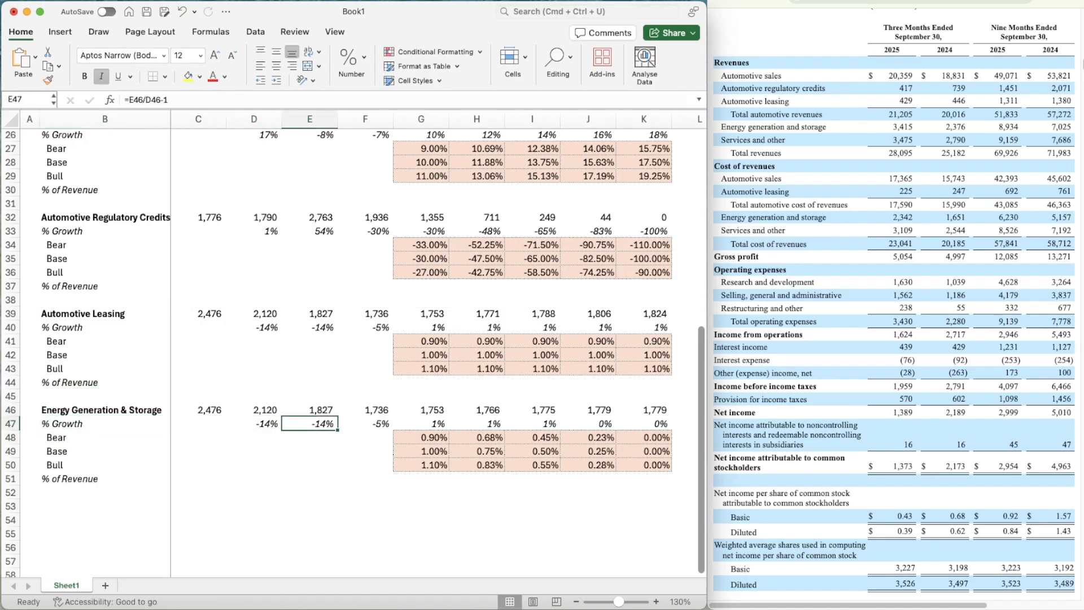
- Using the annual income statement, enter Energy Generation & Storage revenue of 3909 for 2022, 6035 for 2023 and 10086 for 2024
{"action": "left_click", "coordinate": [876, 17]}
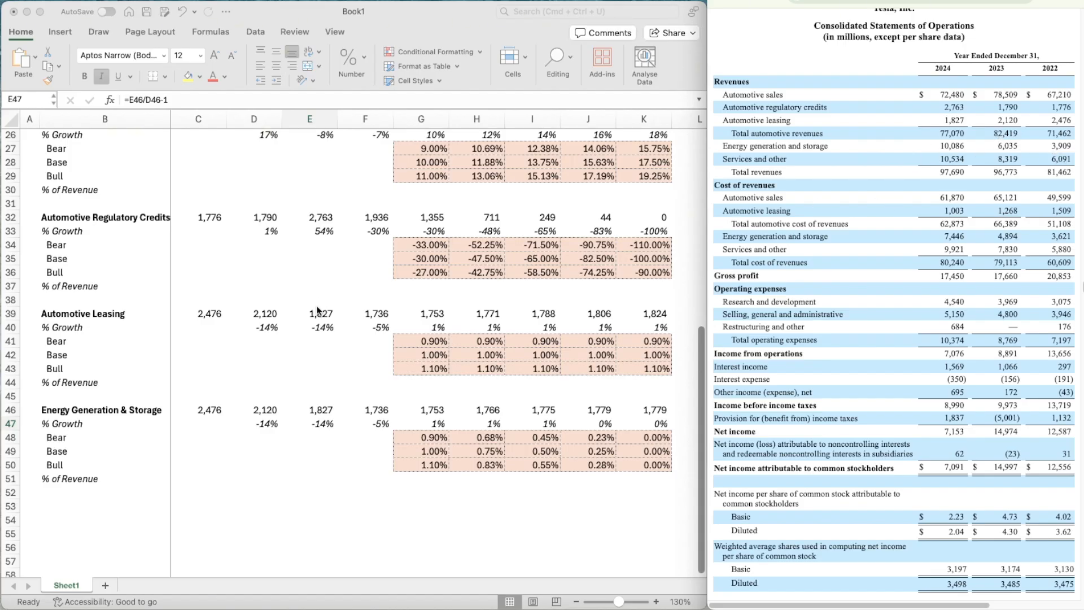
{"action": "left_click", "coordinate": [190, 404]}
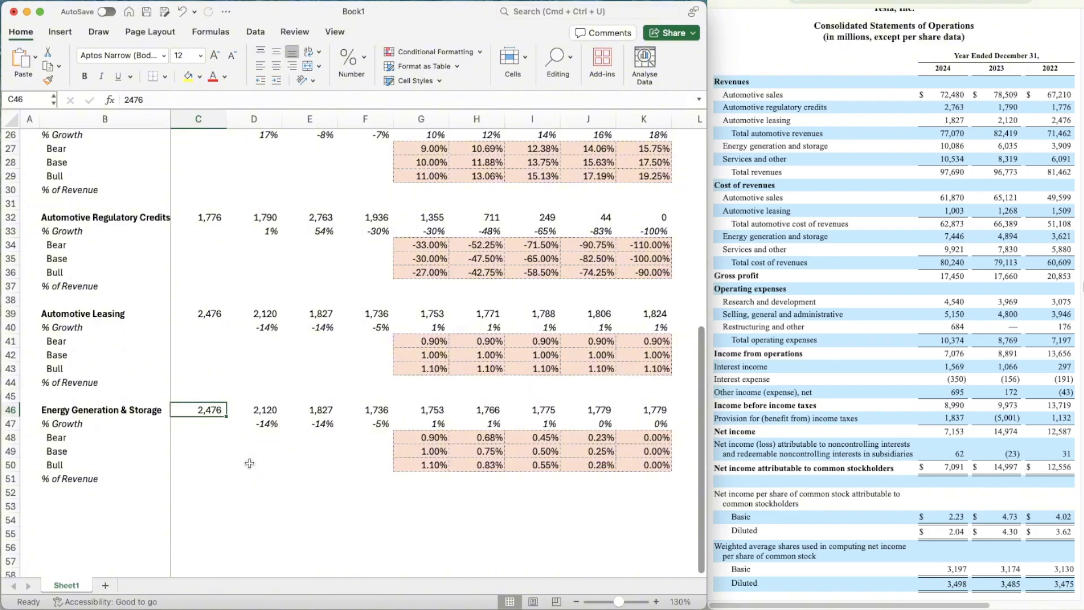
{"action": "type", "text": "6091"}
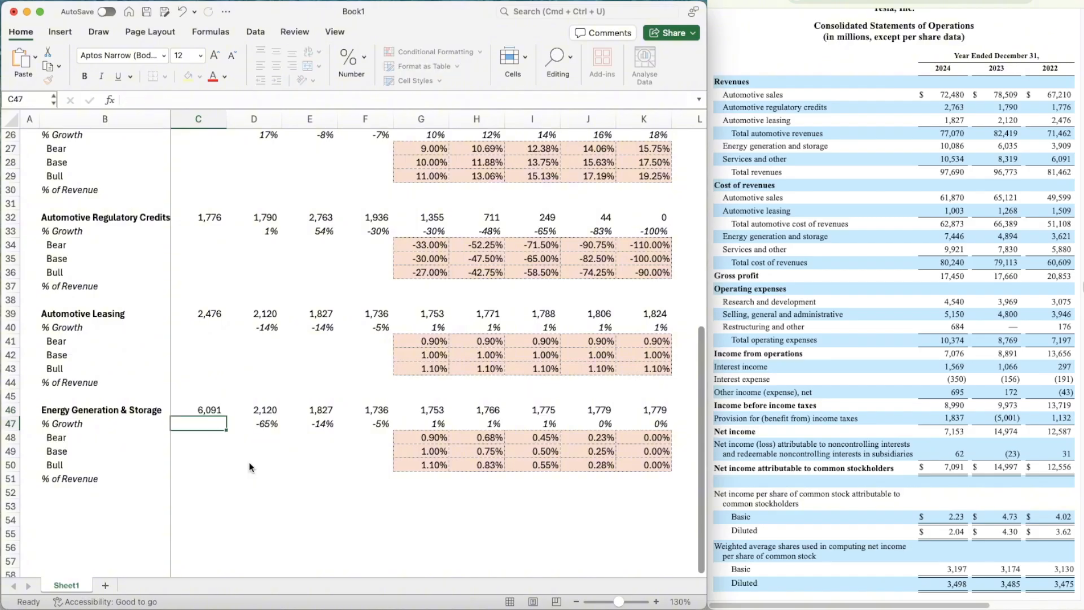
{"action": "key", "text": "Tab"}
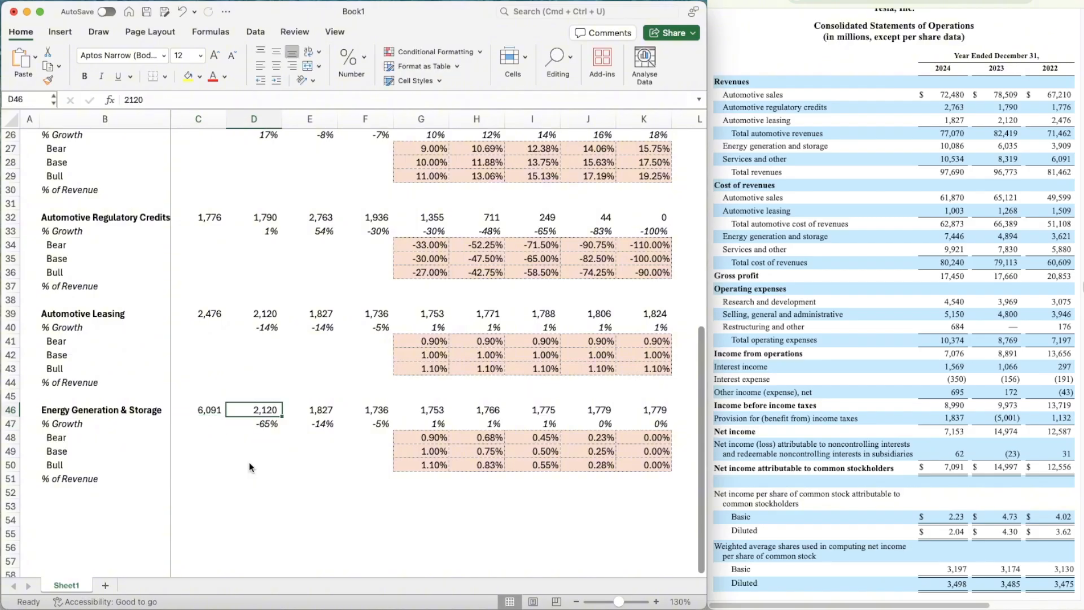
{"action": "key", "text": "shift+Tab"}
{"action": "type", "text": "3909"}
{"action": "key", "text": "Tab"}
{"action": "type", "text": "6035"}
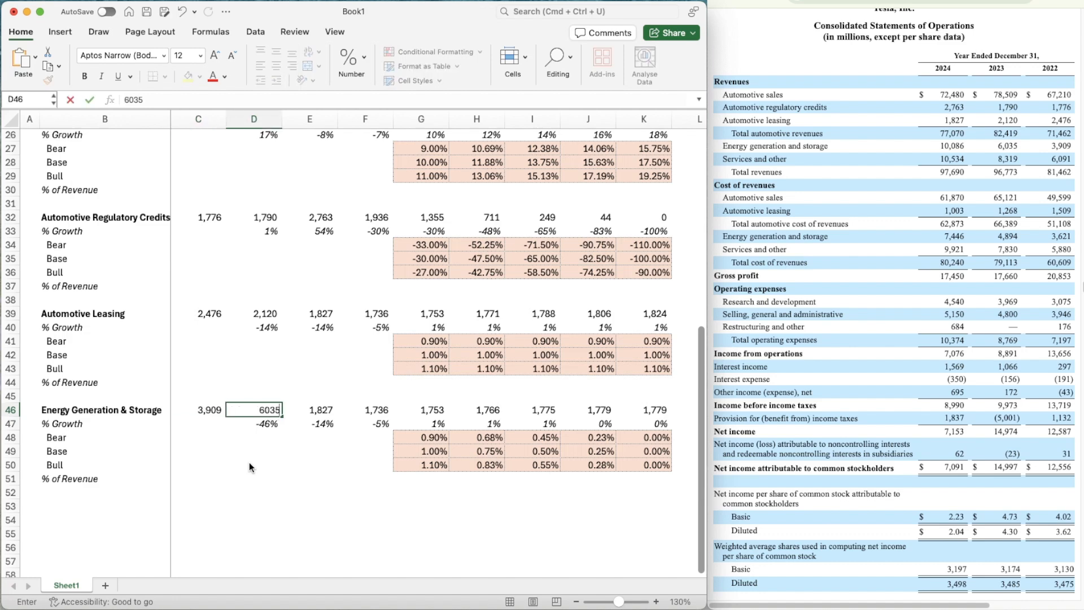
{"action": "key", "text": "Tab"}
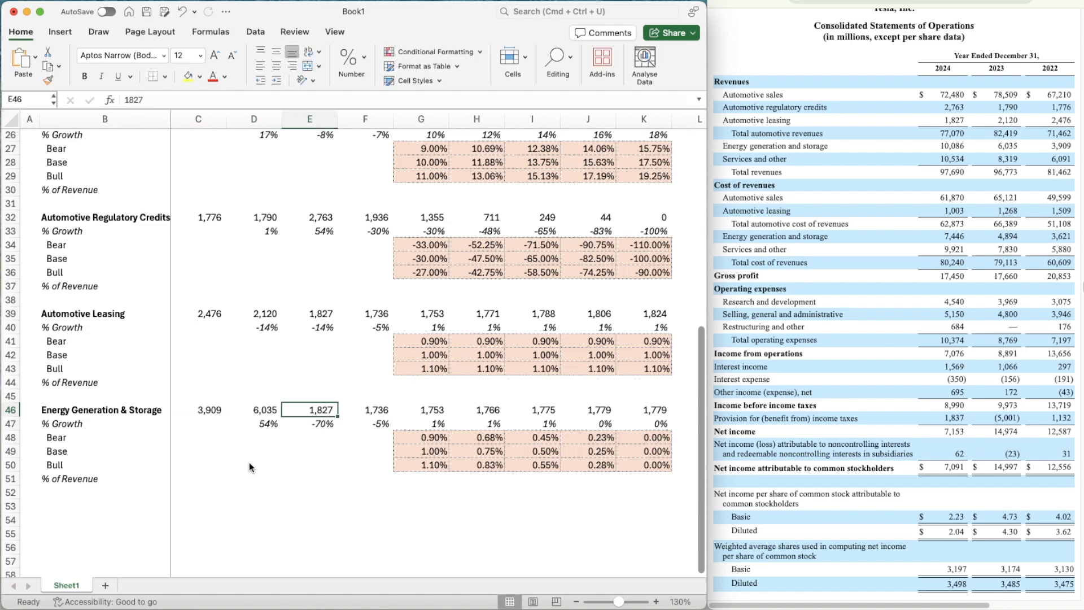
{"action": "type", "text": "10086"}
{"action": "key", "text": "Return"}
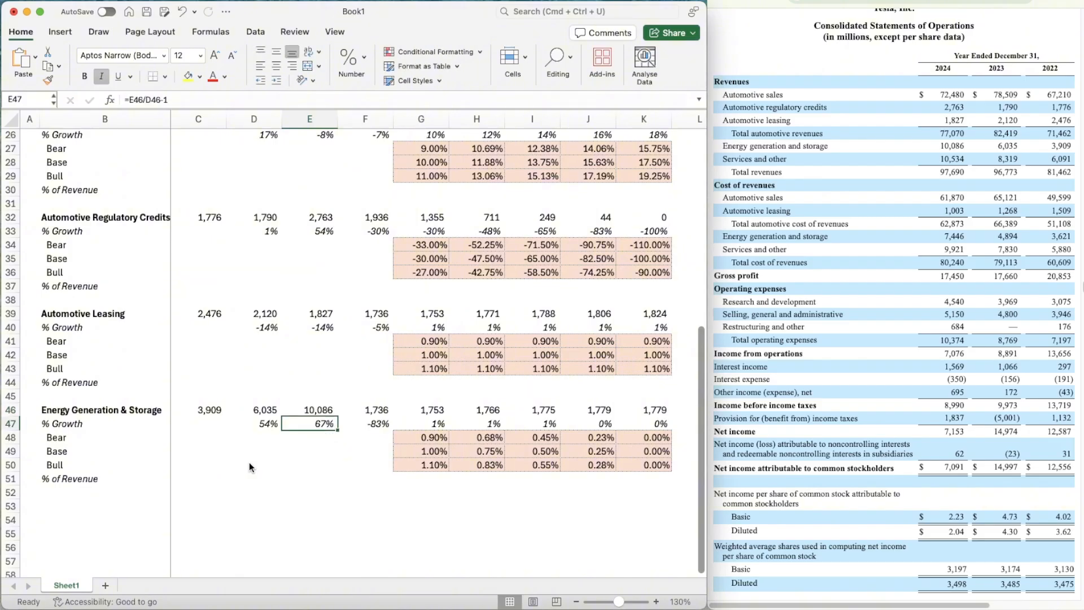
- Using the nine-month income statement, calculate the 2024 annualization ratio in E49 with =E46/7025
{"action": "key", "text": "Up"}
{"action": "key", "text": "Right"}
{"action": "left_click", "coordinate": [880, 1]}
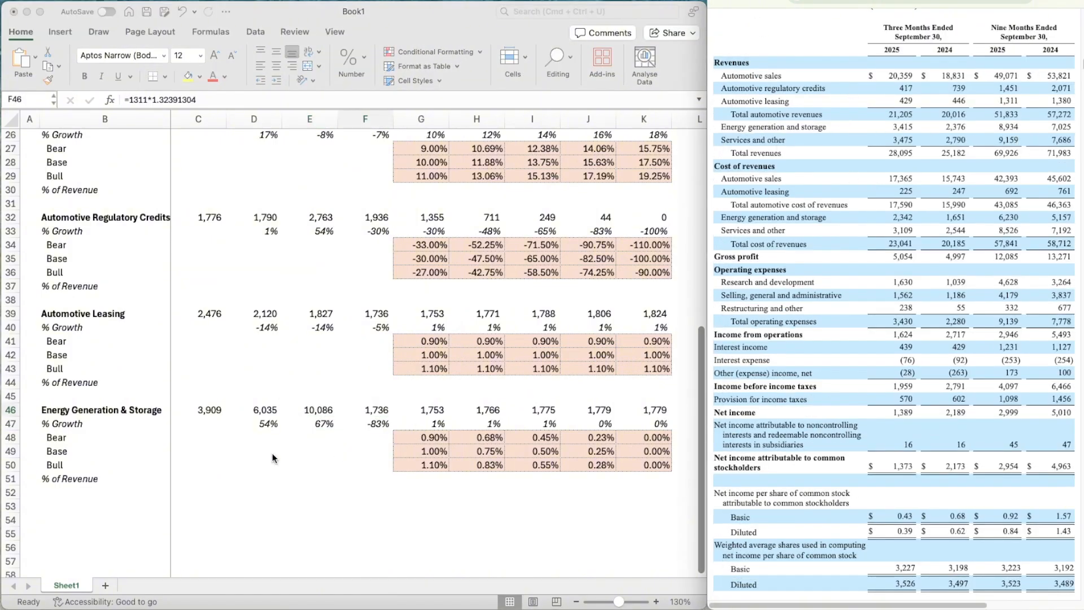
{"action": "left_click", "coordinate": [317, 446]}
{"action": "type", "text": "="}
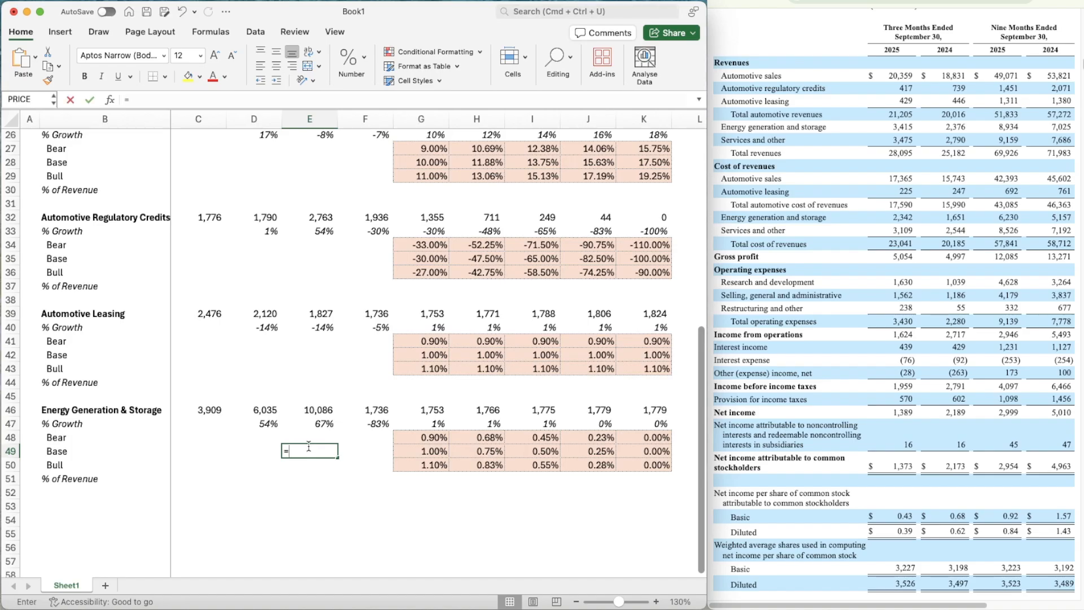
{"action": "key", "text": "Up"}
{"action": "key", "text": "Up"}
{"action": "key", "text": "Up"}
{"action": "type", "text": "/"}
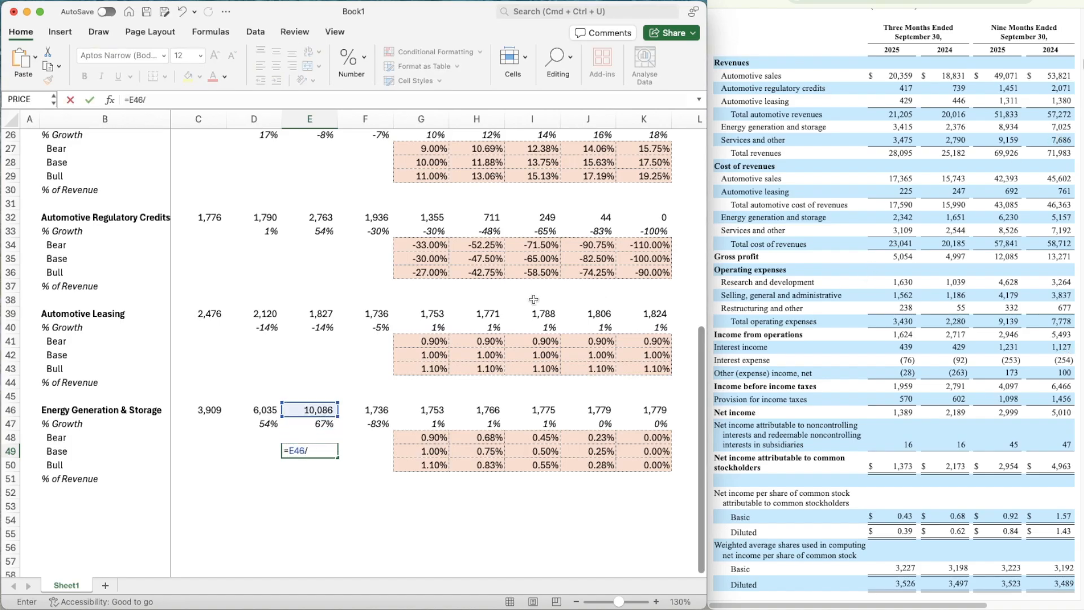
{"action": "type", "text": "7025"}
{"action": "key", "text": "Return"}
- Estimate 2025 Energy Generation & Storage revenue in F46 with =8934*1.43562954, the nine-month figure times the annualization ratio
{"action": "key", "text": "Up"}
{"action": "key", "text": "Up"}
{"action": "key", "text": "Up"}
{"action": "key", "text": "Up"}
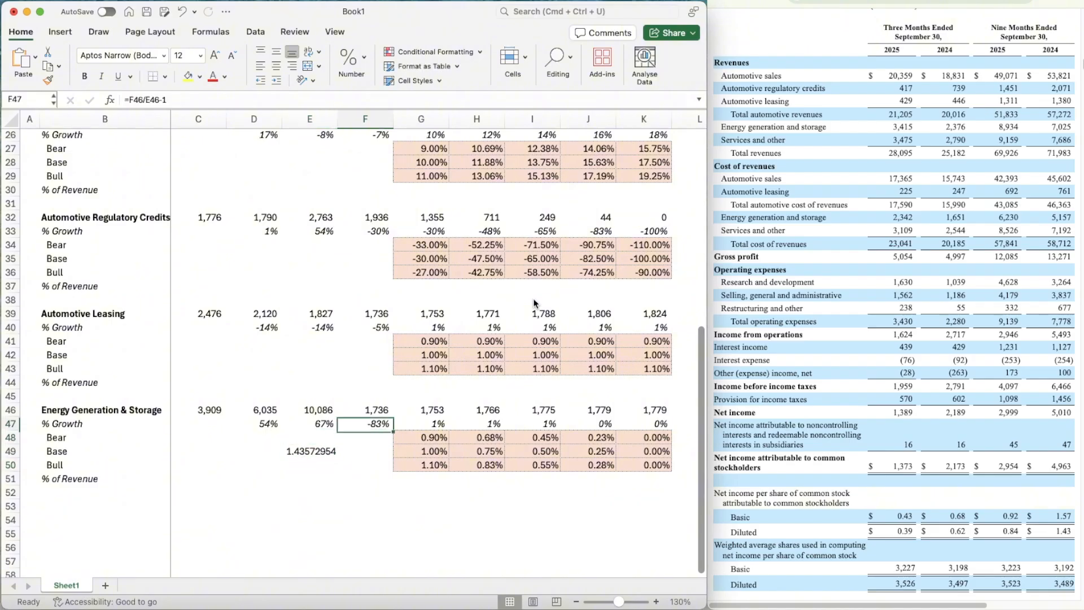
{"action": "key", "text": "Right"}
{"action": "type", "text": "="}
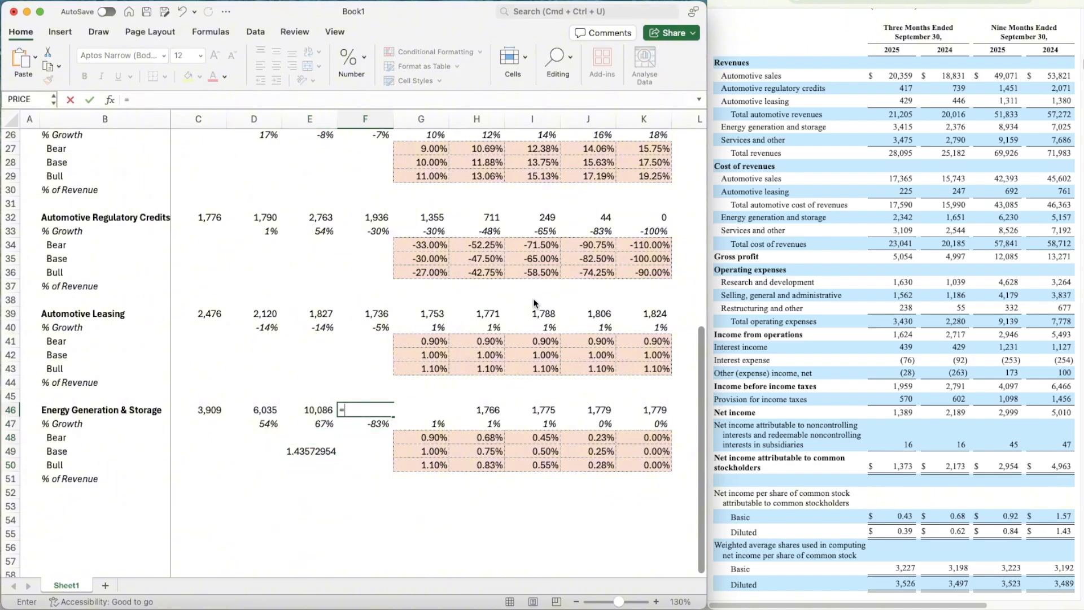
{"action": "type", "text": "8934*1.4356"}
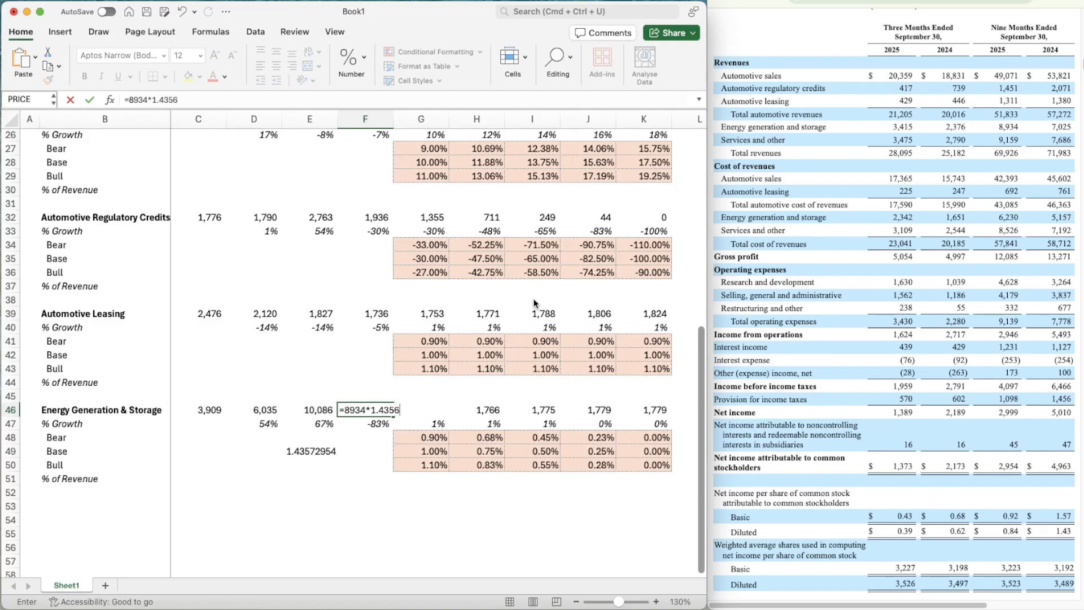
{"action": "type", "text": "2954"}
{"action": "key", "text": "Return"}
{"action": "key", "text": "Up"}
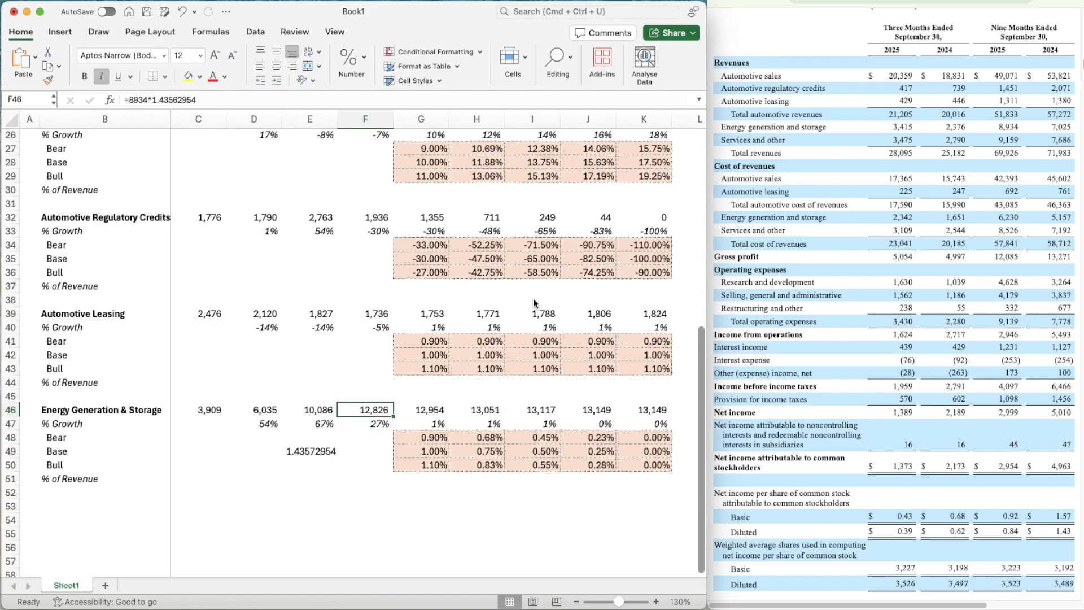
- Clear the annualization ratio helper calculation from E49
{"action": "key", "text": "Down"}
{"action": "key", "text": "Down"}
{"action": "key", "text": "Down"}
{"action": "key", "text": "Left"}
{"action": "key", "text": "Delete"}
- Set the 2026 base growth for Energy Generation & Storage in G49 to =AVERAGE(D47:F47)
{"action": "key", "text": "Right"}
{"action": "key", "text": "Right"}
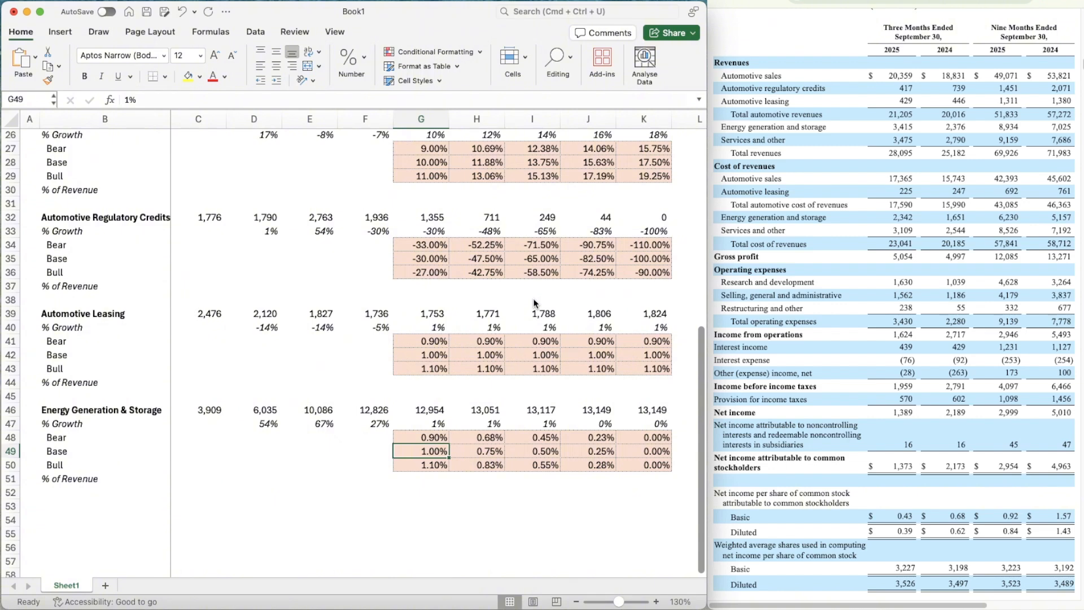
{"action": "type", "text": "=ave"}
{"action": "key", "text": "Tab"}
{"action": "key", "text": "Left"}
{"action": "key", "text": "Up"}
{"action": "key", "text": "Up"}
{"action": "key", "text": "shift+Left"}
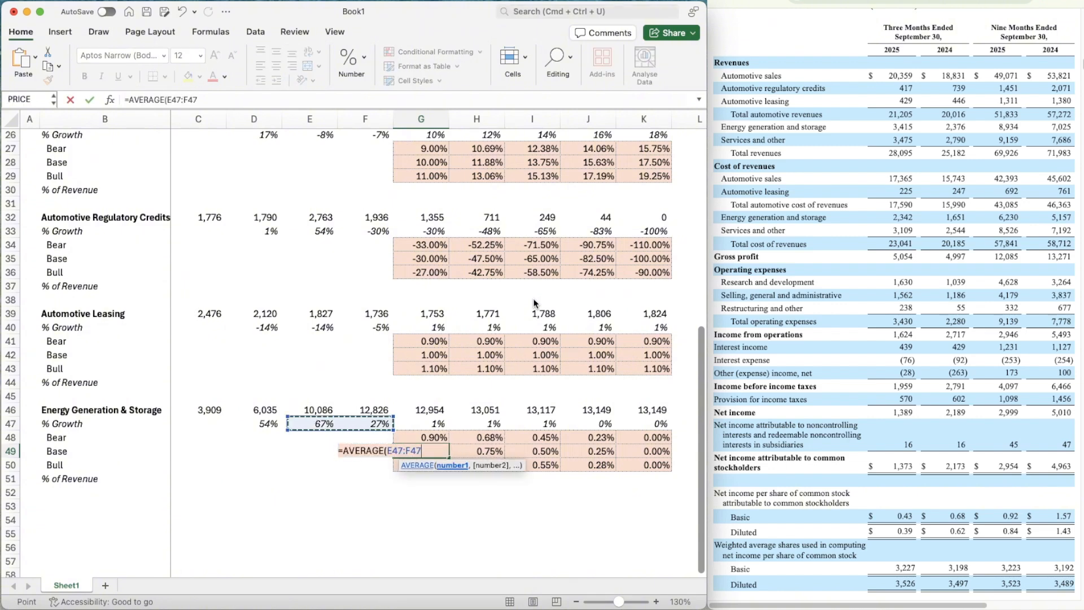
{"action": "key", "text": "Return"}
- Enter 50% as the base growth assumption for Energy Generation & Storage in G13
{"action": "key", "text": "Up"}
{"action": "key", "text": "Right"}
{"action": "key", "text": "Right"}
{"action": "key", "text": "Right"}
{"action": "key", "text": "Right"}
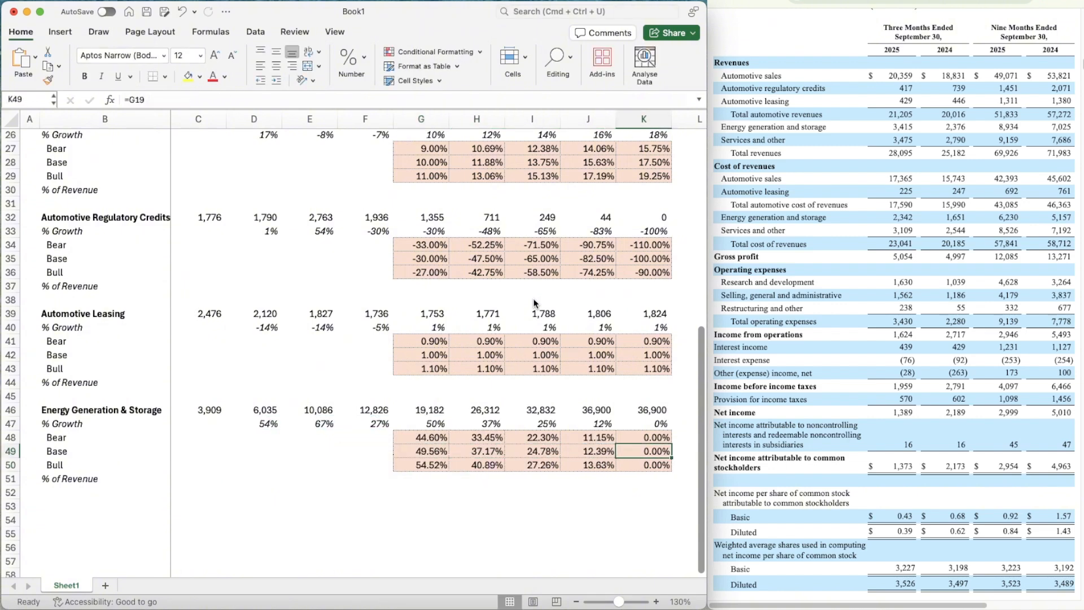
{"action": "scroll", "coordinate": [373, 232], "scroll_direction": "up", "scroll_amount": 10}
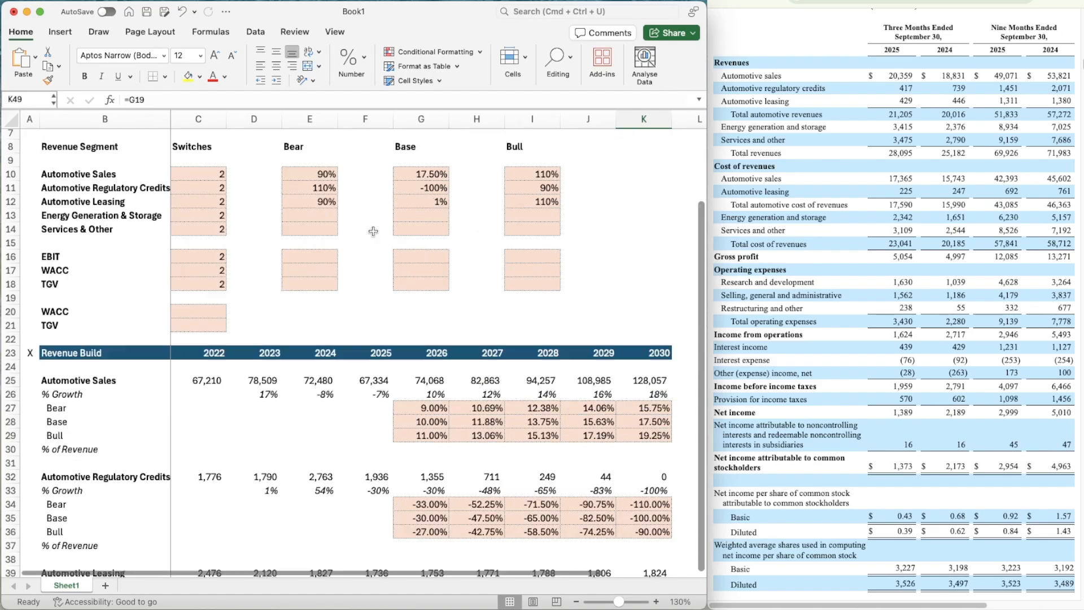
{"action": "scroll", "coordinate": [409, 300], "scroll_direction": "down", "scroll_amount": 10}
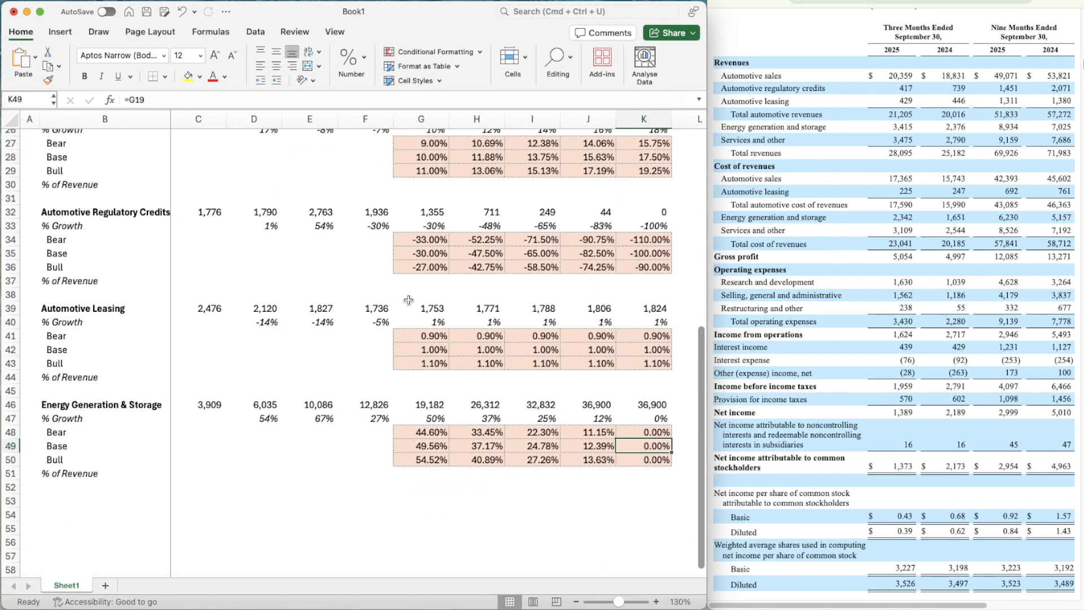
{"action": "scroll", "coordinate": [408, 300], "scroll_direction": "down", "scroll_amount": 1}
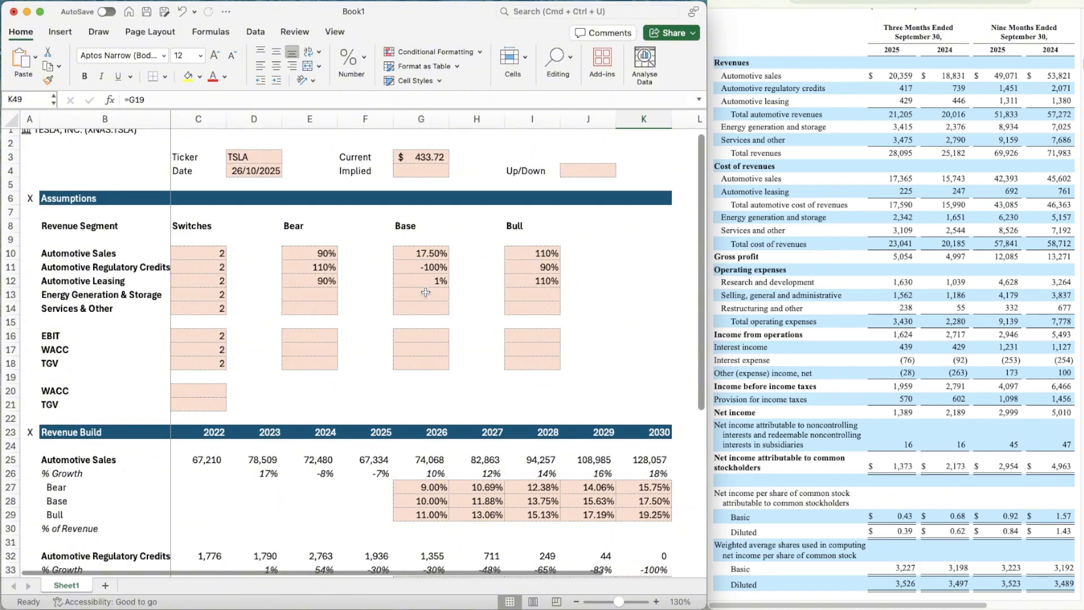
{"action": "left_click", "coordinate": [408, 300]}
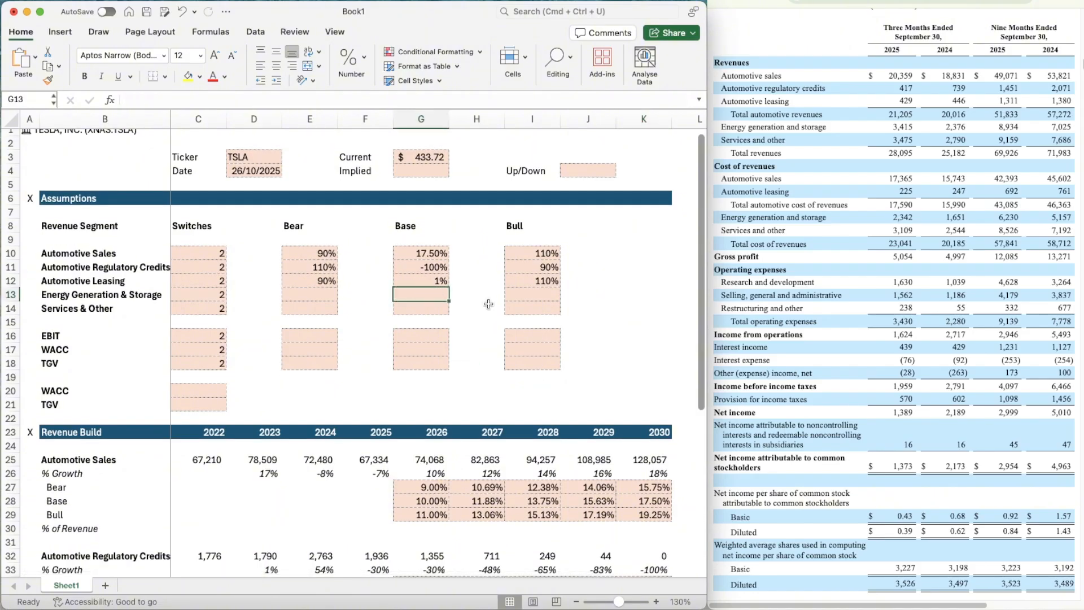
{"action": "type", "text": "50"}
{"action": "key", "text": "Return"}
- Link the 2030 base growth of Energy Generation & Storage in K49 to the base assumption with =G13
{"action": "scroll", "coordinate": [489, 304], "scroll_direction": "down", "scroll_amount": 10}
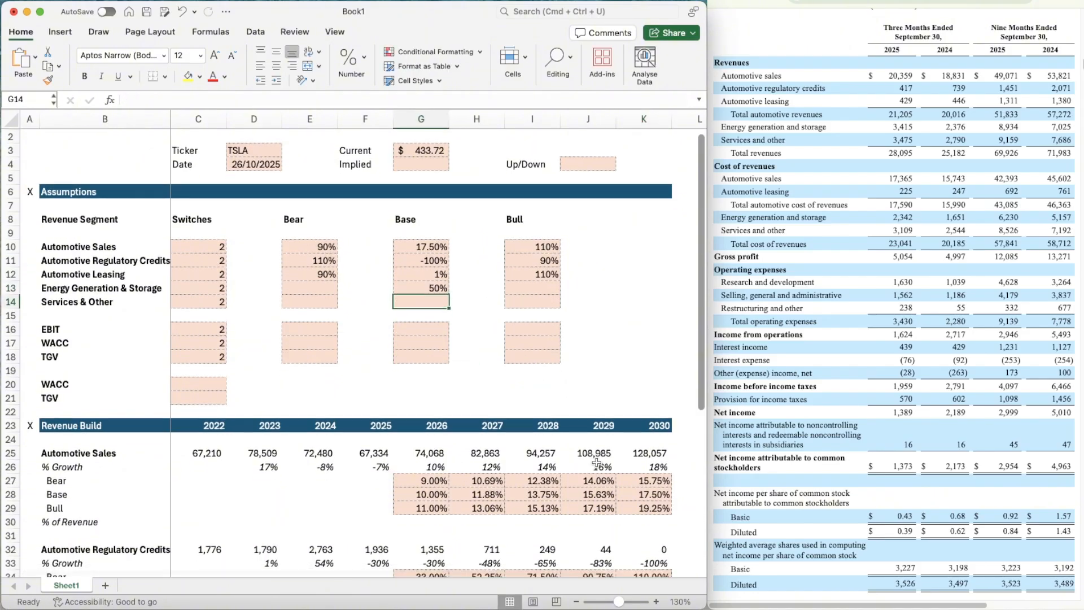
{"action": "left_click", "coordinate": [651, 393]}
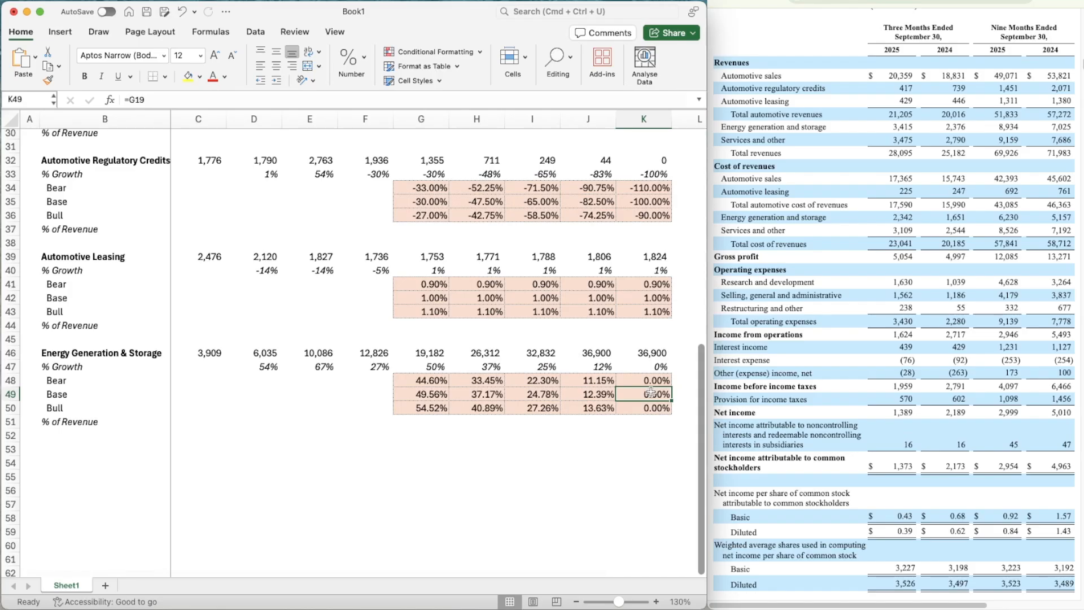
{"action": "type", "text": "=G13"}
{"action": "key", "text": "Return"}
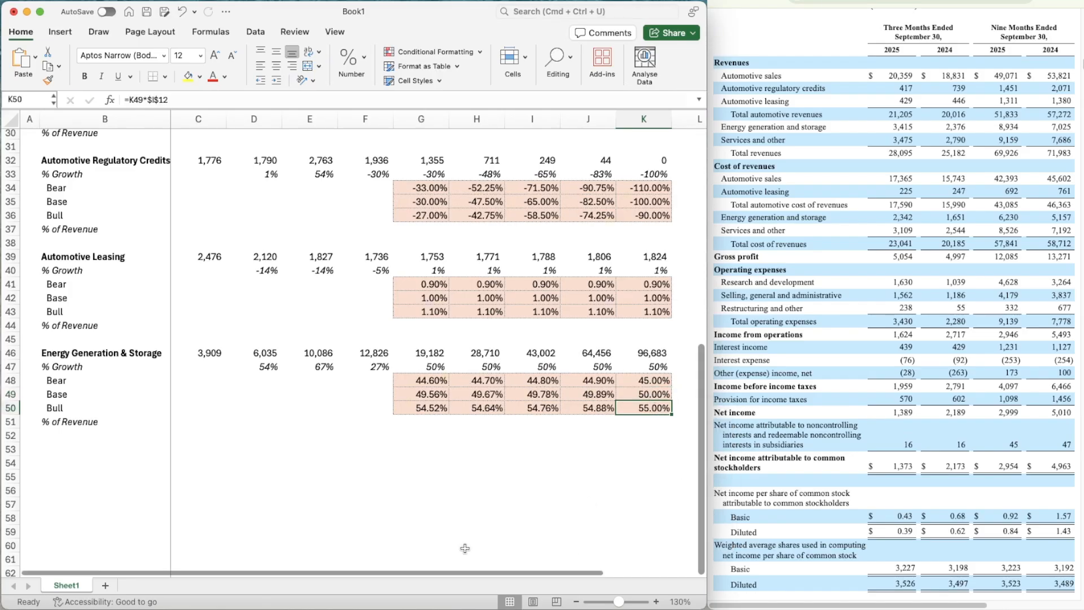
- Copy the Automotive Leasing bear multiplier of 90% from E12 into the Energy Generation & Storage row at E13
{"action": "key", "text": "Left"}
{"action": "key", "text": "Left"}
{"action": "key", "text": "Left"}
{"action": "scroll", "coordinate": [417, 373], "scroll_direction": "up", "scroll_amount": 10}
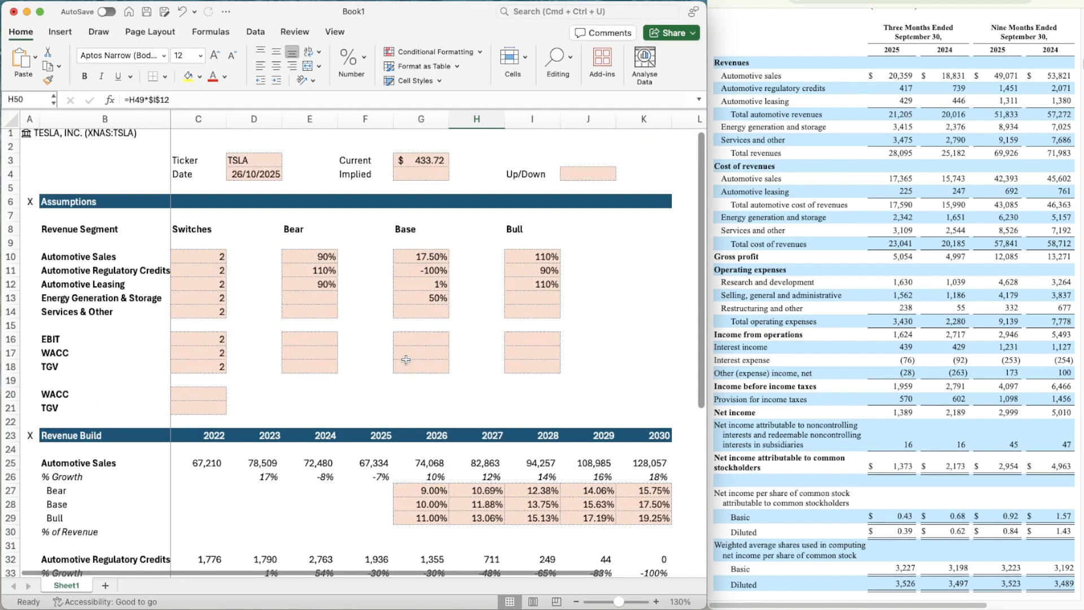
{"action": "left_click", "coordinate": [311, 296]}
{"action": "key", "text": "Up"}
{"action": "key", "text": "super+c"}
{"action": "key", "text": "Down"}
{"action": "key", "text": "super+v"}
- Copy the Automotive Leasing bull multiplier of 110% from I12 into the Energy Generation & Storage row at I13
{"action": "key", "text": "Right"}
{"action": "key", "text": "Right"}
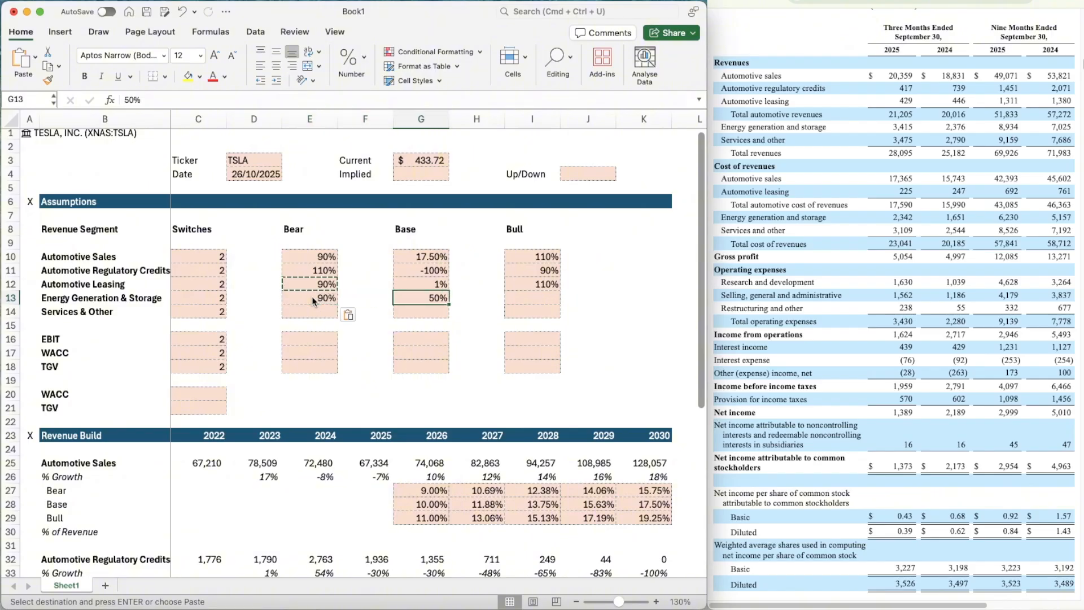
{"action": "key", "text": "Right"}
{"action": "key", "text": "Right"}
{"action": "key", "text": "Up"}
{"action": "key", "text": "super+c"}
{"action": "key", "text": "Down"}
{"action": "key", "text": "super+v"}
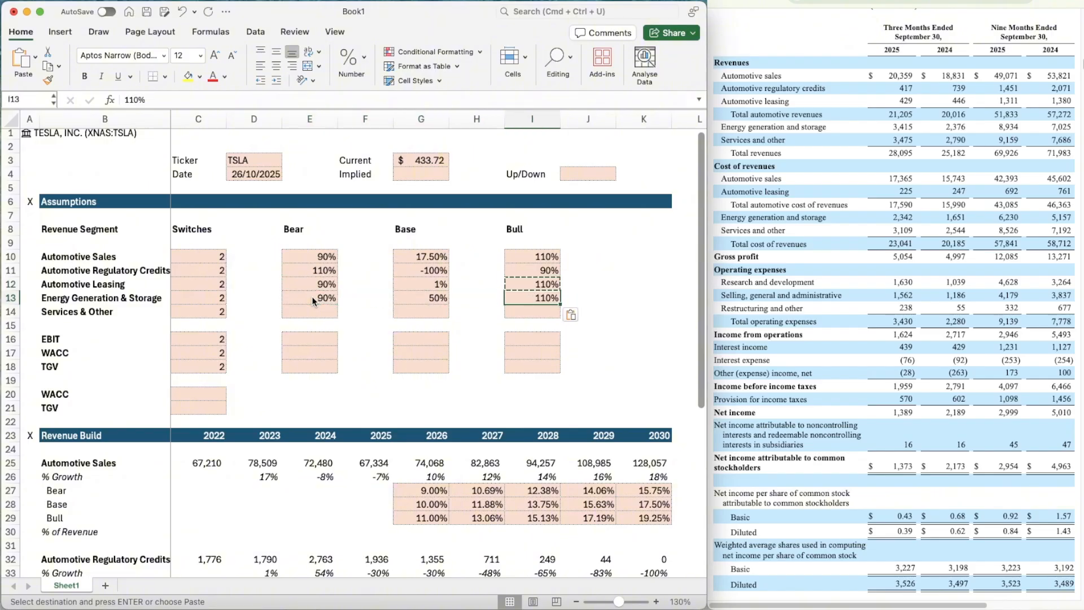
- Set the Energy Generation & Storage bear multiplier in E13 to 80%
{"action": "key", "text": "Left"}
{"action": "key", "text": "Left"}
{"action": "key", "text": "Left"}
{"action": "key", "text": "Left"}
{"action": "type", "text": "80"}
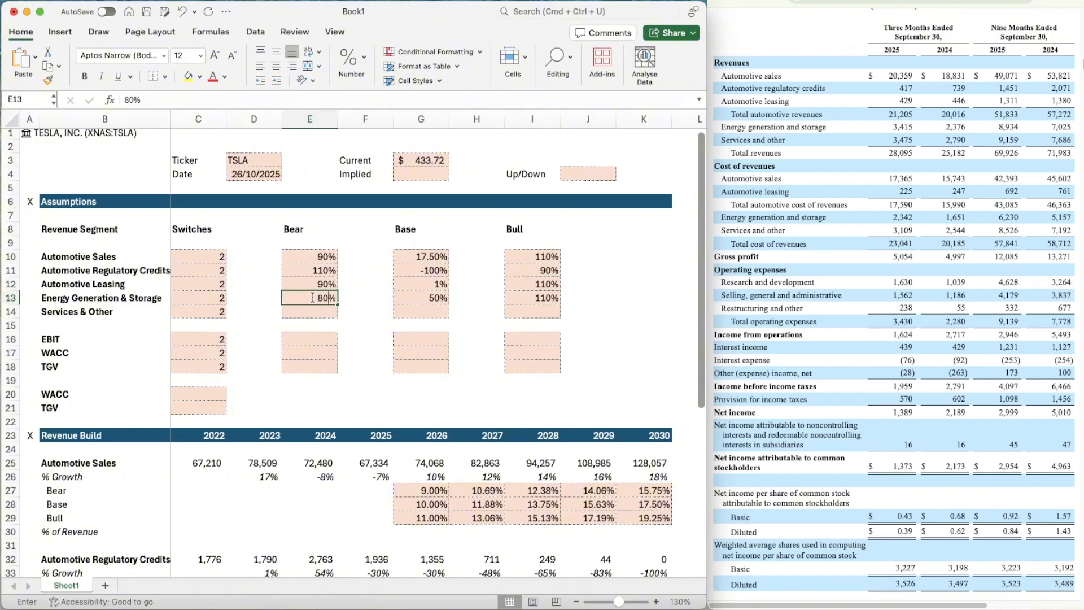
{"action": "key", "text": "Return"}
{"action": "key", "text": "Up"}
{"action": "key", "text": "Right"}
{"action": "key", "text": "Right"}
{"action": "key", "text": "Right"}
{"action": "key", "text": "Right"}
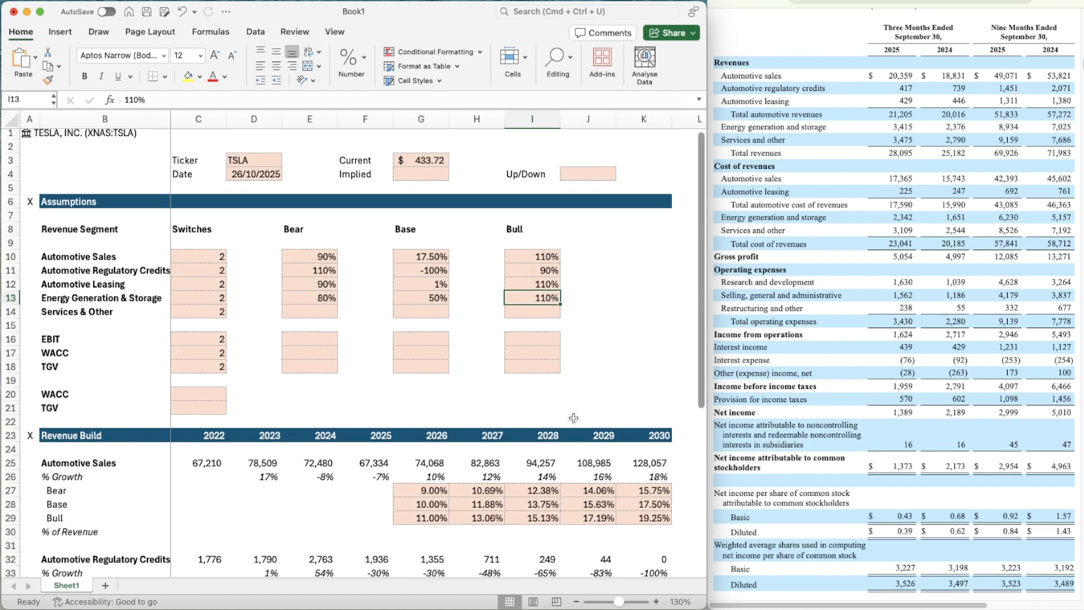
- Change the Energy Generation & Storage bear growth formula in G48 to =G49*$E$13 and copy it across to K48
{"action": "scroll", "coordinate": [606, 367], "scroll_direction": "down", "scroll_amount": 10}
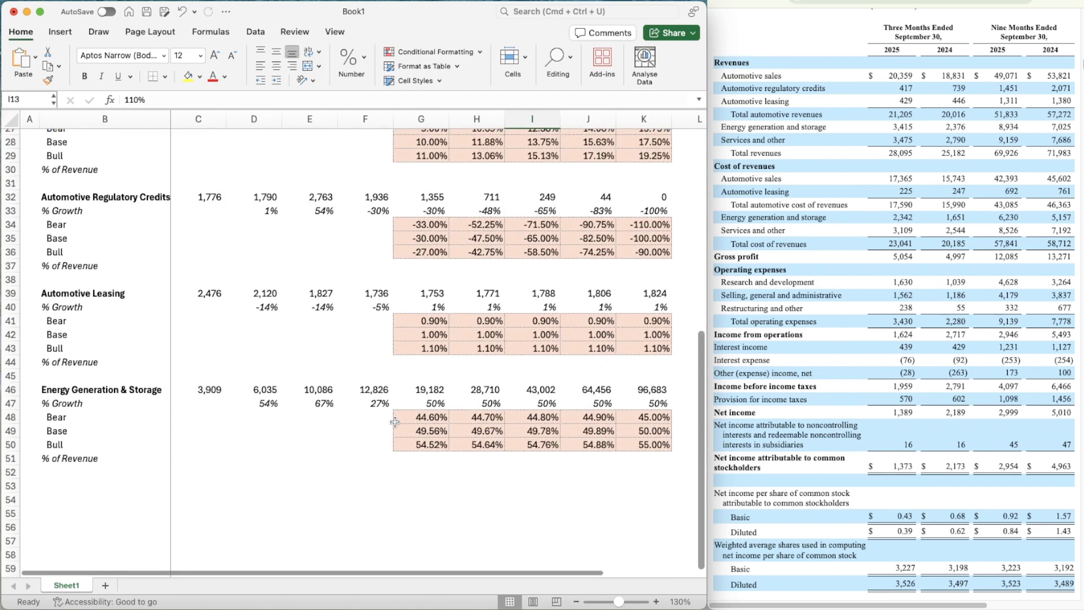
{"action": "left_click", "coordinate": [398, 411]}
{"action": "left_click", "coordinate": [197, 100]}
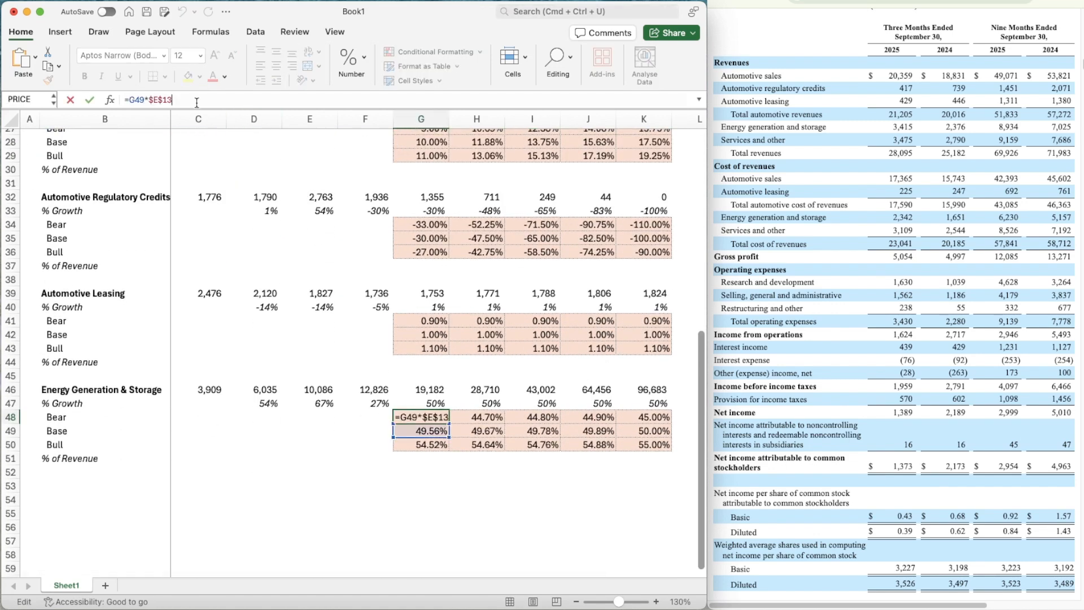
{"action": "key", "text": "ctrl+Return"}
{"action": "key", "text": "cmd+c"}
{"action": "key", "text": "shift+Right"}
{"action": "key", "text": "shift+Right"}
{"action": "key", "text": "shift+Right"}
{"action": "key", "text": "shift+Right"}
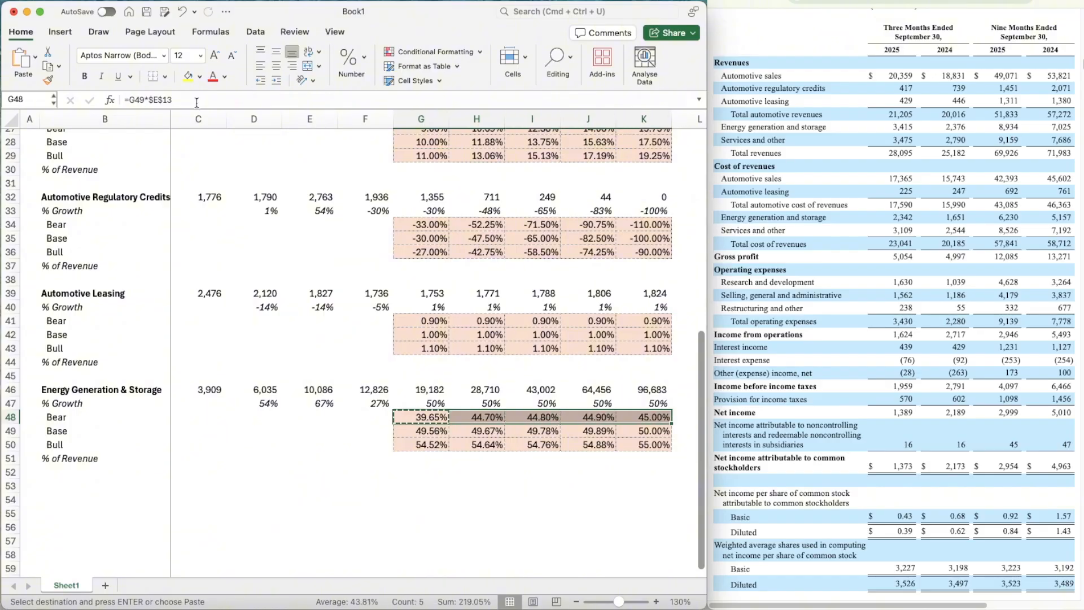
{"action": "key", "text": "cmd+v"}
- Change the Energy Generation & Storage bull growth formula in G50 to =G49*$I$13 and copy it across to K50
{"action": "key", "text": "Down"}
{"action": "key", "text": "Down"}
{"action": "left_click", "coordinate": [183, 97]}
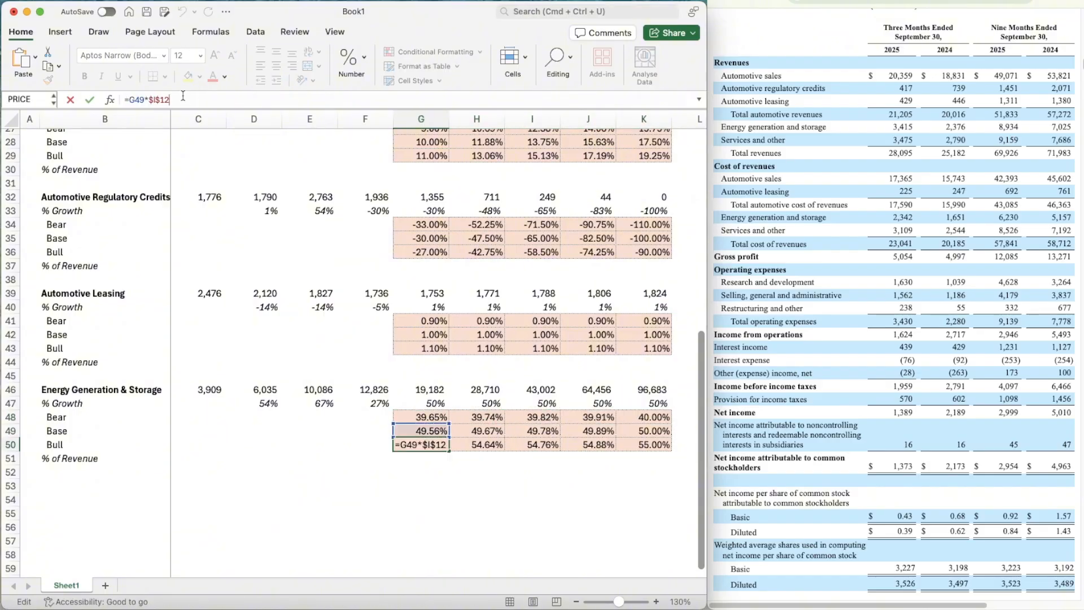
{"action": "type", "text": "3"}
{"action": "key", "text": "ctrl+Return"}
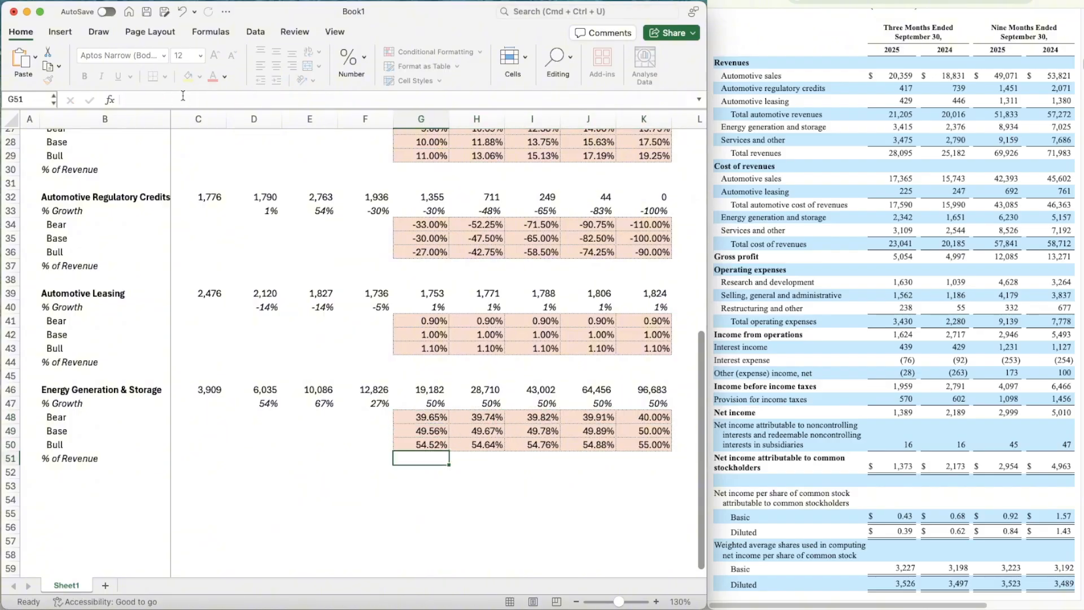
{"action": "key", "text": "cmd+c"}
{"action": "key", "text": "shift+Right"}
{"action": "key", "text": "shift+Right"}
{"action": "key", "text": "shift+Right"}
{"action": "key", "text": "shift+Right"}
{"action": "key", "text": "cmd+v"}
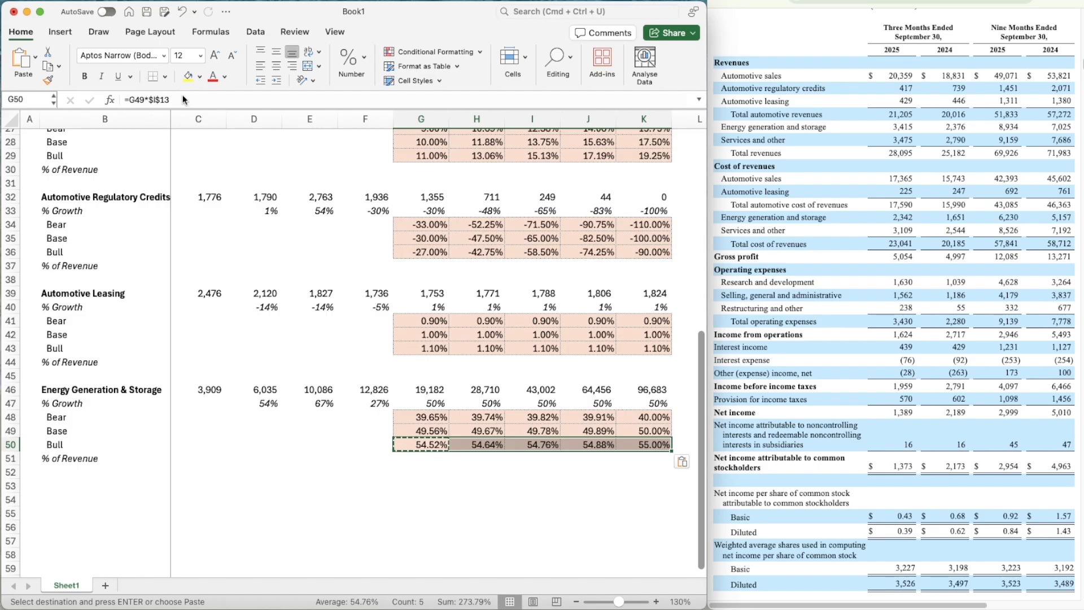
- Point the Energy Generation & Storage growth formula in G47 to its own switch with =OFFSET(G47,$C$13,0) and copy it across to K47
{"action": "key", "text": "Up"}
{"action": "key", "text": "Up"}
{"action": "key", "text": "Up"}
{"action": "left_click", "coordinate": [203, 93]}
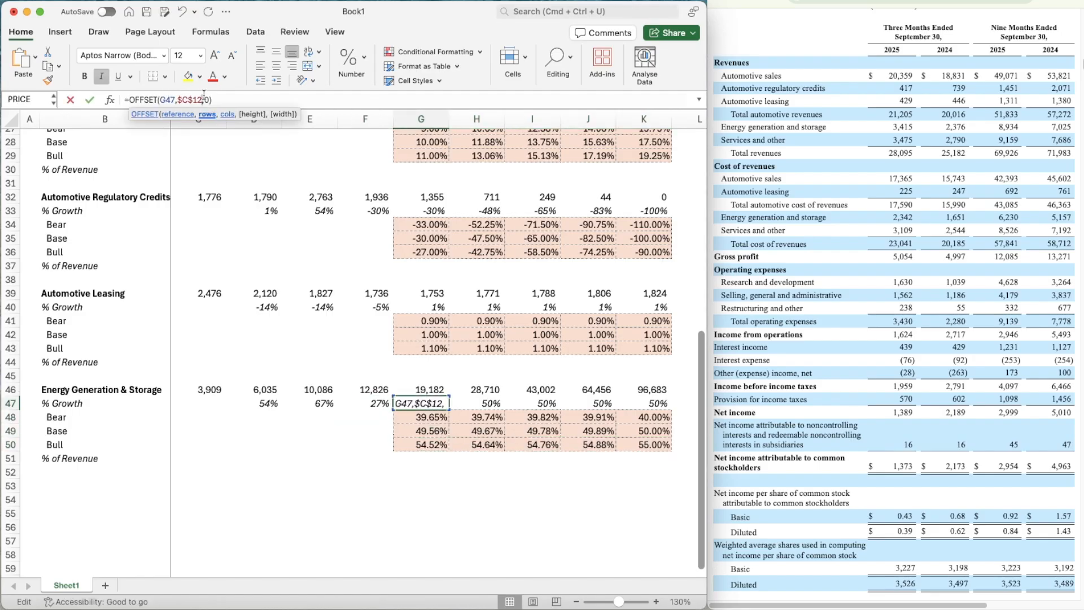
{"action": "key", "text": "BackSpace"}
{"action": "type", "text": "3"}
{"action": "key", "text": "ctrl+Return"}
{"action": "key", "text": "cmd+c"}
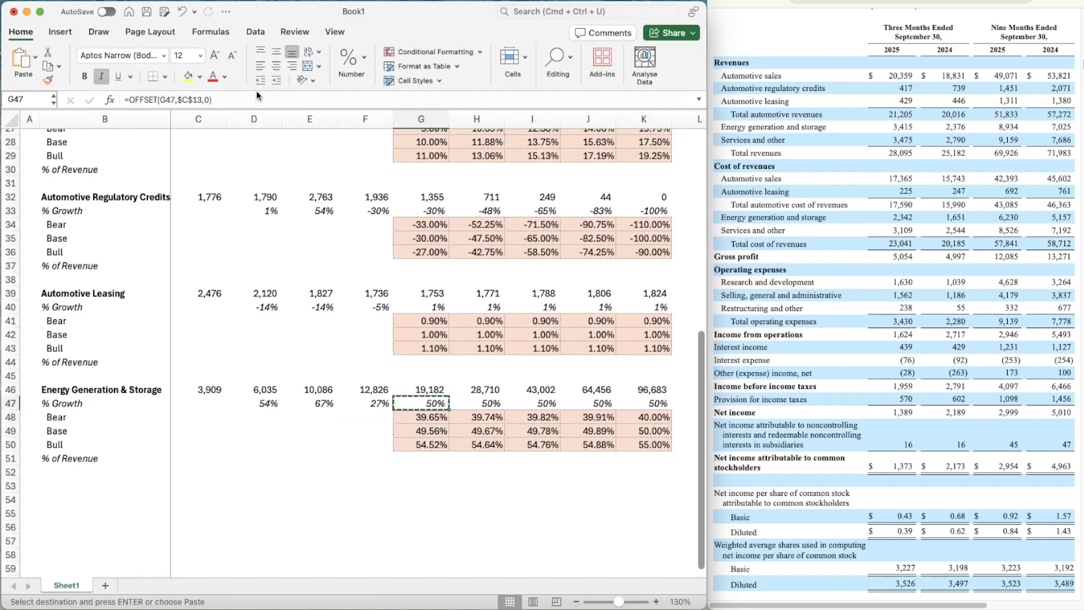
{"action": "key", "text": "shift+Right"}
{"action": "key", "text": "shift+Right"}
{"action": "key", "text": "shift+Right"}
{"action": "key", "text": "shift+Right"}
{"action": "key", "text": "cmd+v"}
{"action": "key", "text": "Up"}
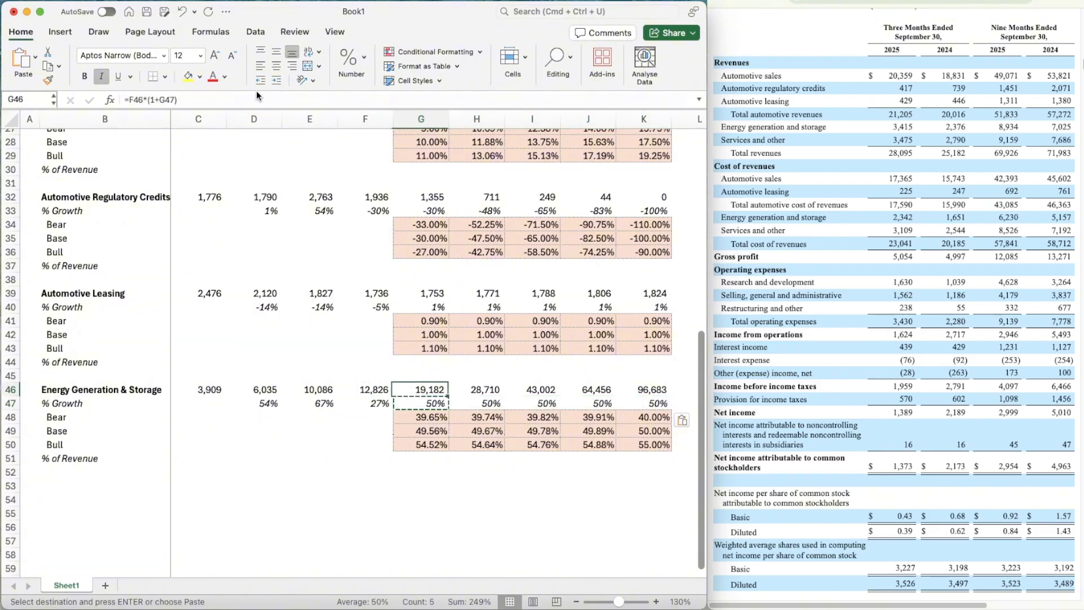
{"action": "key", "text": "Escape"}
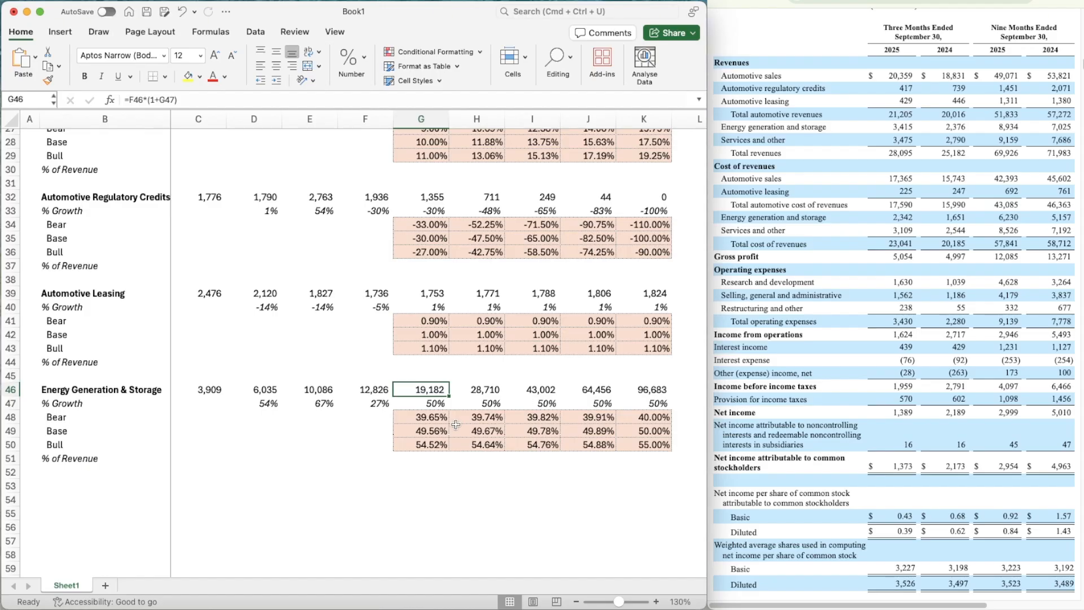
- Copy the whole Energy Generation & Storage block B46:K51 and paste it starting at B53
{"action": "scroll", "coordinate": [336, 480], "scroll_direction": "down", "scroll_amount": 2}
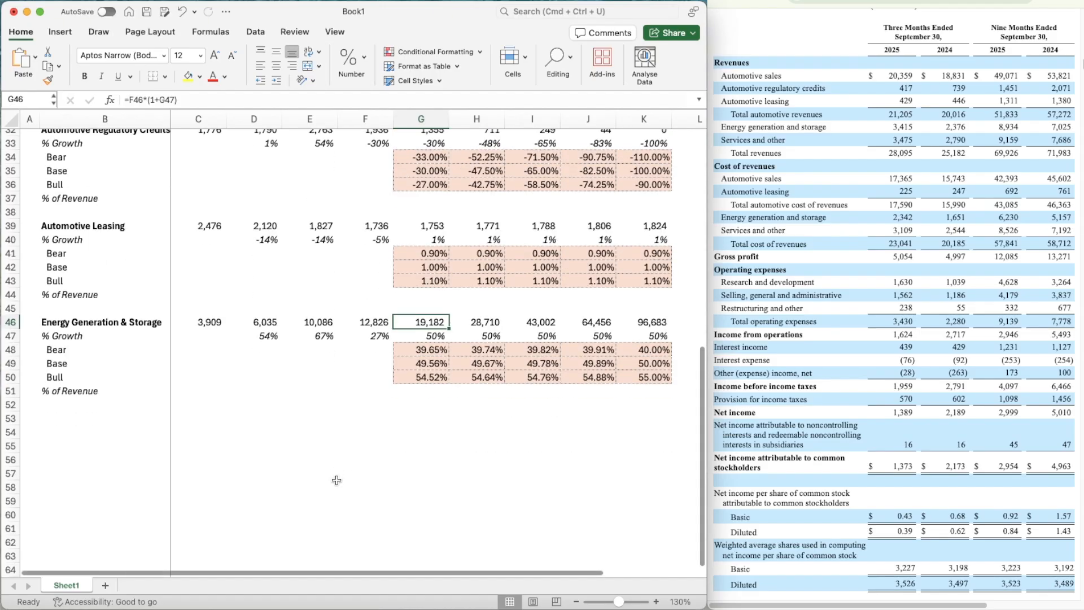
{"action": "left_click", "coordinate": [97, 323]}
{"action": "key", "text": "shift+Down"}
{"action": "key", "text": "shift+Down"}
{"action": "key", "text": "shift+Down"}
{"action": "key", "text": "shift+Down"}
{"action": "key", "text": "shift+Down"}
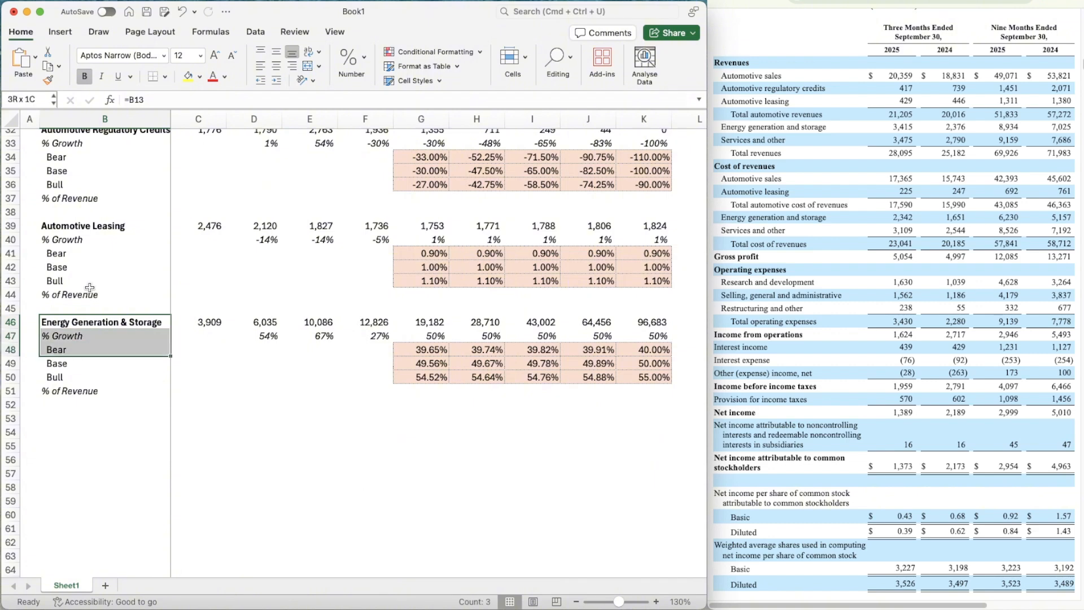
{"action": "key", "text": "shift+Right"}
{"action": "key", "text": "shift+Right"}
{"action": "key", "text": "shift+Right"}
{"action": "key", "text": "shift+Right"}
{"action": "key", "text": "shift+Right"}
{"action": "key", "text": "shift+Right"}
{"action": "key", "text": "shift+Right"}
{"action": "key", "text": "shift+Right"}
{"action": "key", "text": "shift+Right"}
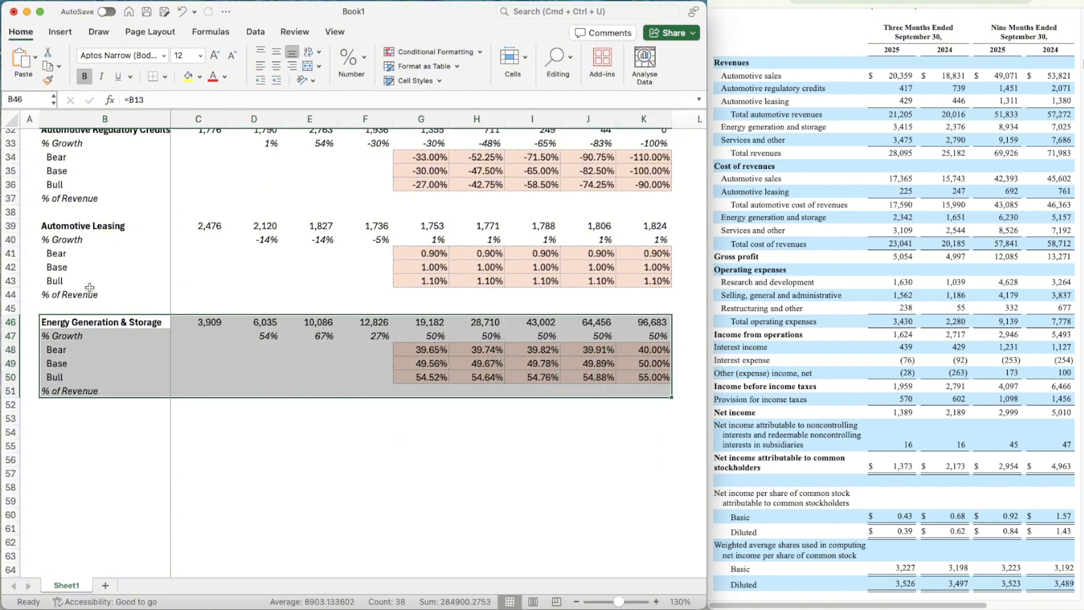
{"action": "key", "text": "super+c"}
{"action": "key", "text": "Down"}
{"action": "key", "text": "Down"}
{"action": "key", "text": "Down"}
{"action": "key", "text": "Down"}
{"action": "key", "text": "Down"}
{"action": "key", "text": "Down"}
{"action": "key", "text": "Down"}
{"action": "key", "text": "super+v"}
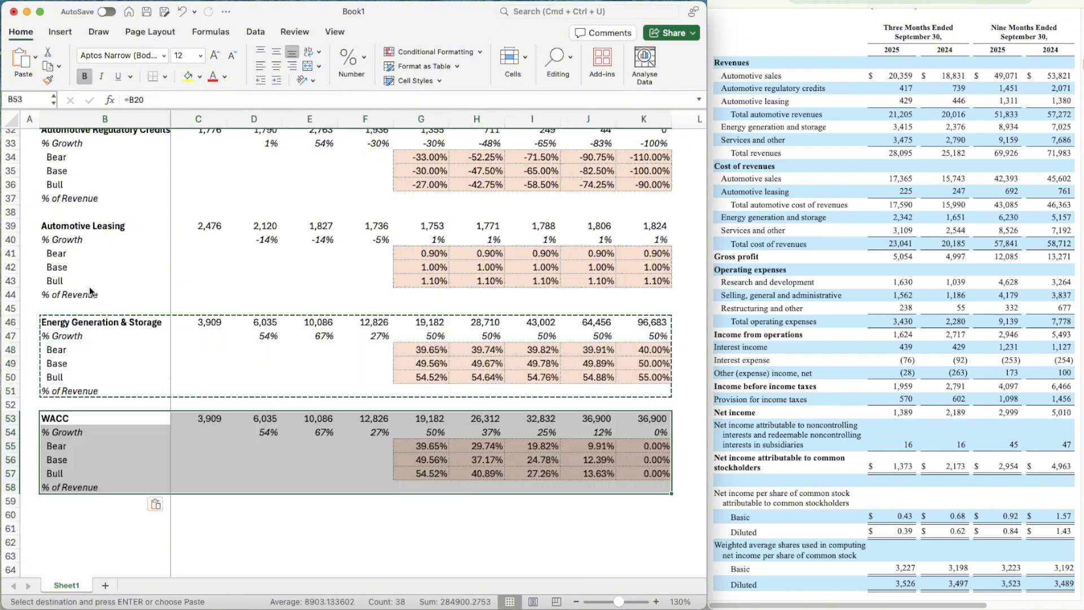
- Link the copied block's heading in B53 to the Services & Other label with =B14
{"action": "scroll", "coordinate": [90, 288], "scroll_direction": "down", "scroll_amount": 5}
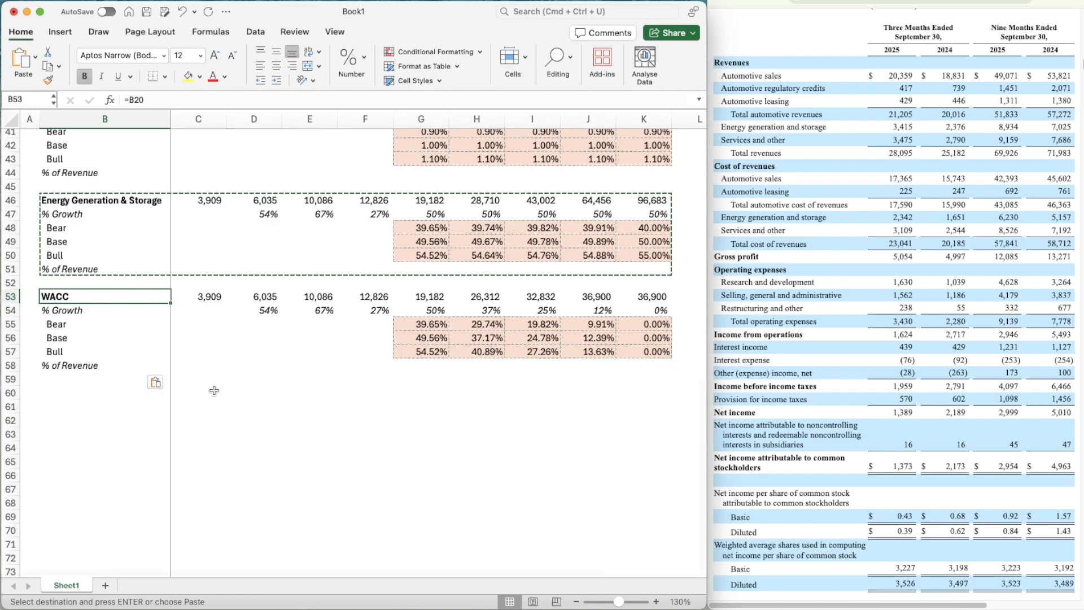
{"action": "type", "text": "=b14"}
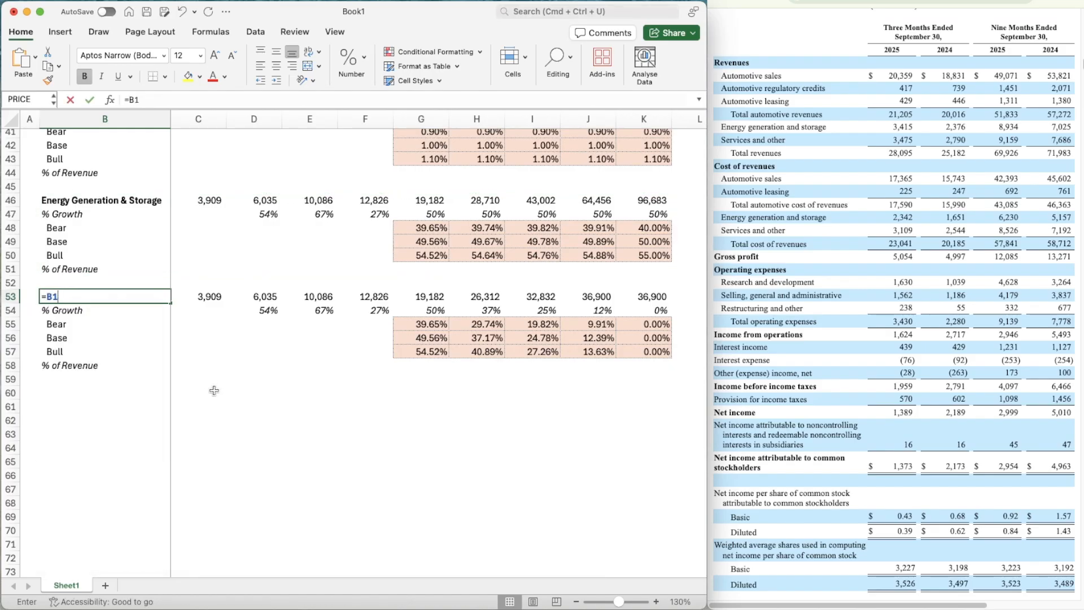
{"action": "key", "text": "Return"}
- Enter Services & Other revenue from the annual income statement in C53:E53: 6091 for 2022, 8319 for 2023 and 10534 for 2024
{"action": "key", "text": "Right"}
{"action": "key", "text": "Right"}
{"action": "key", "text": "Up"}
{"action": "key", "text": "Left"}
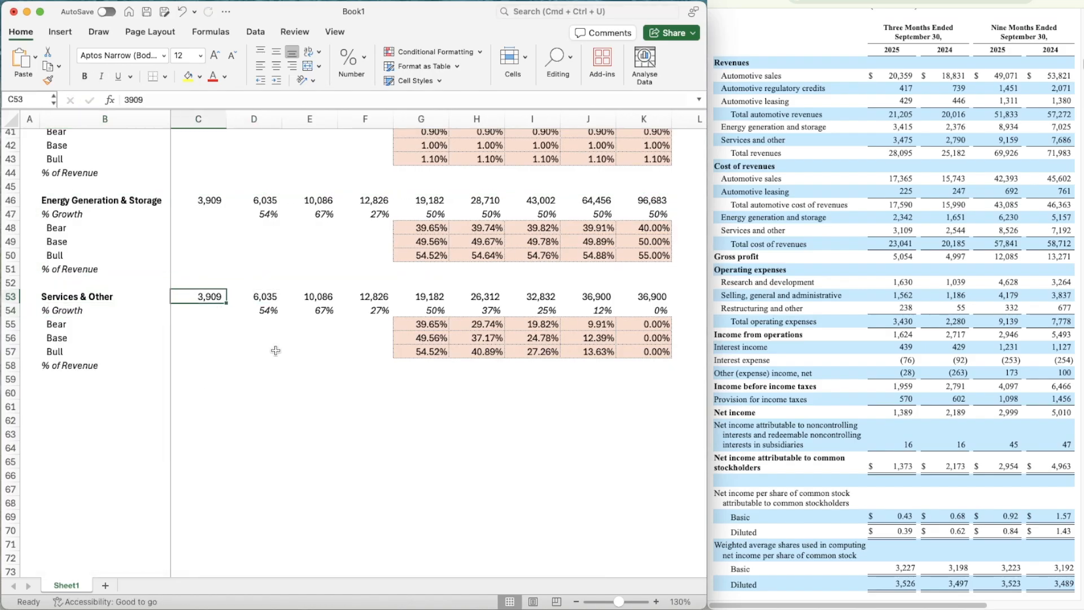
{"action": "left_click", "coordinate": [881, 1]}
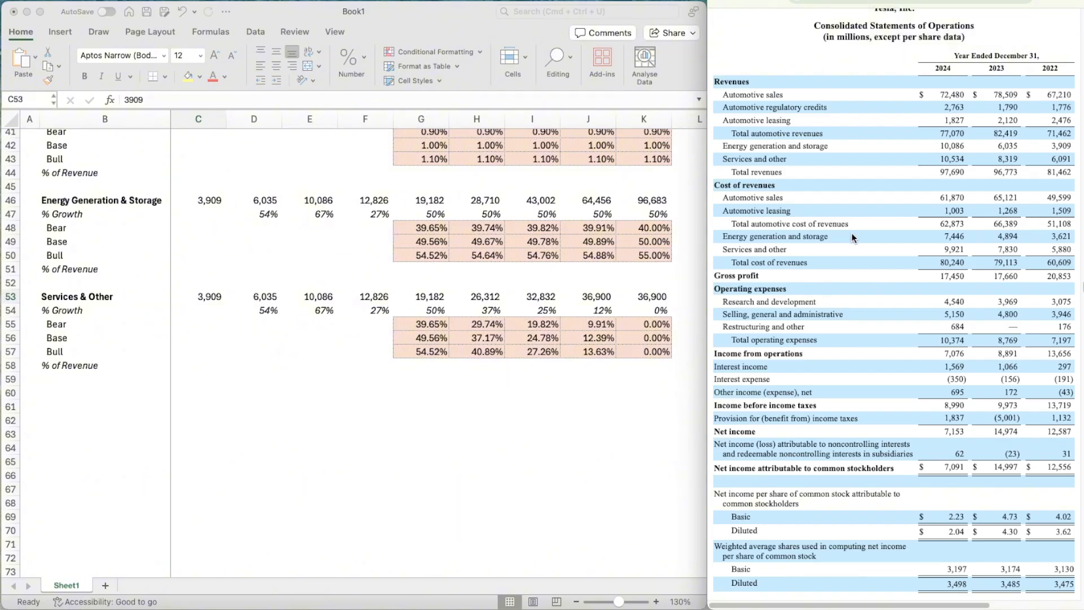
{"action": "left_click", "coordinate": [195, 294]}
{"action": "type", "text": "6091"}
{"action": "key", "text": "Tab"}
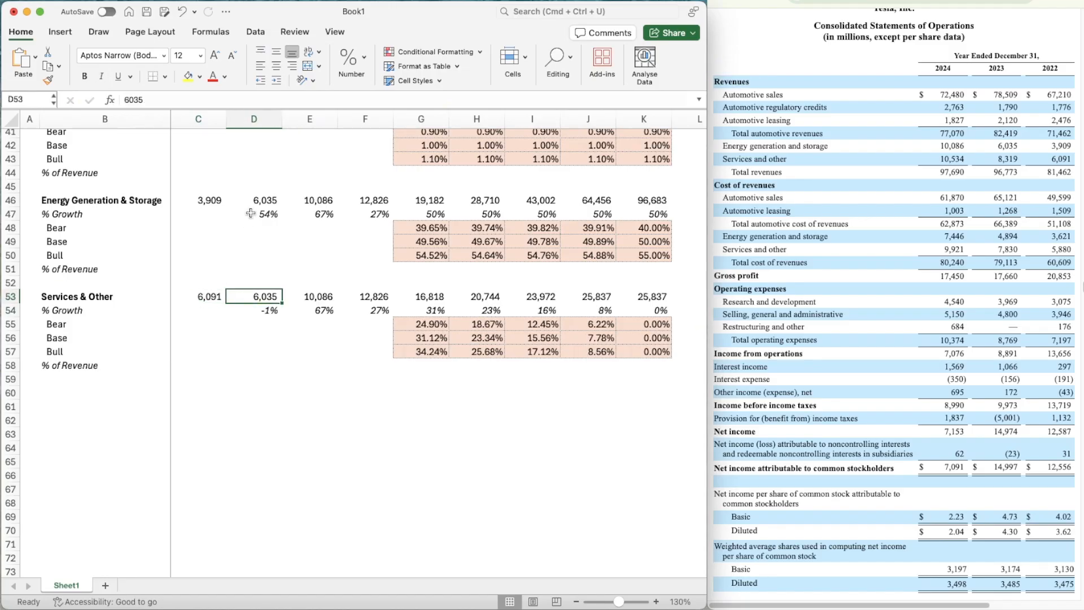
{"action": "type", "text": "8319"}
{"action": "key", "text": "Tab"}
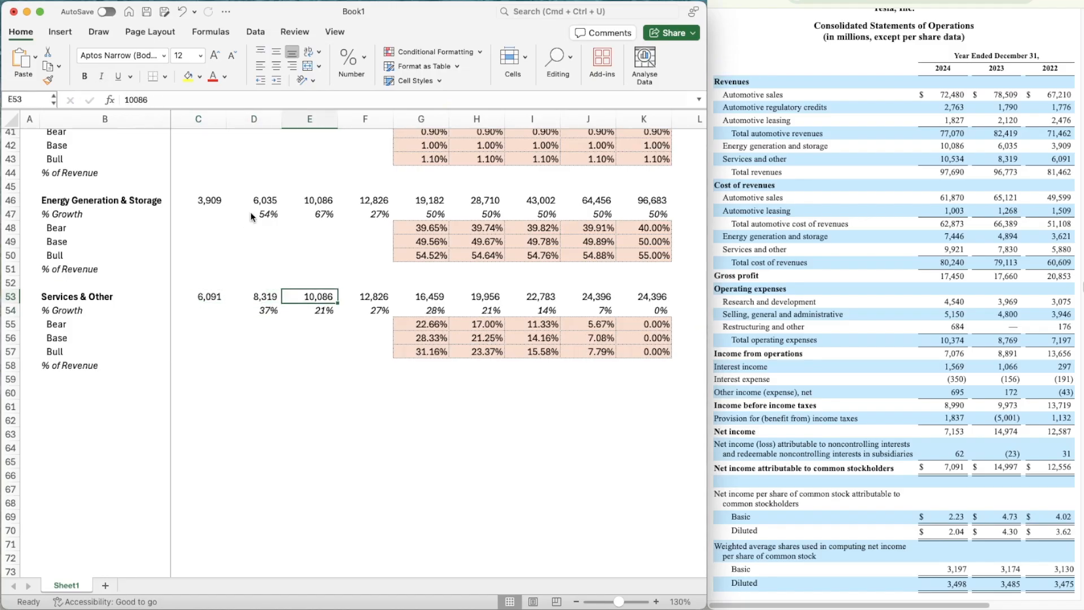
{"action": "type", "text": "10534"}
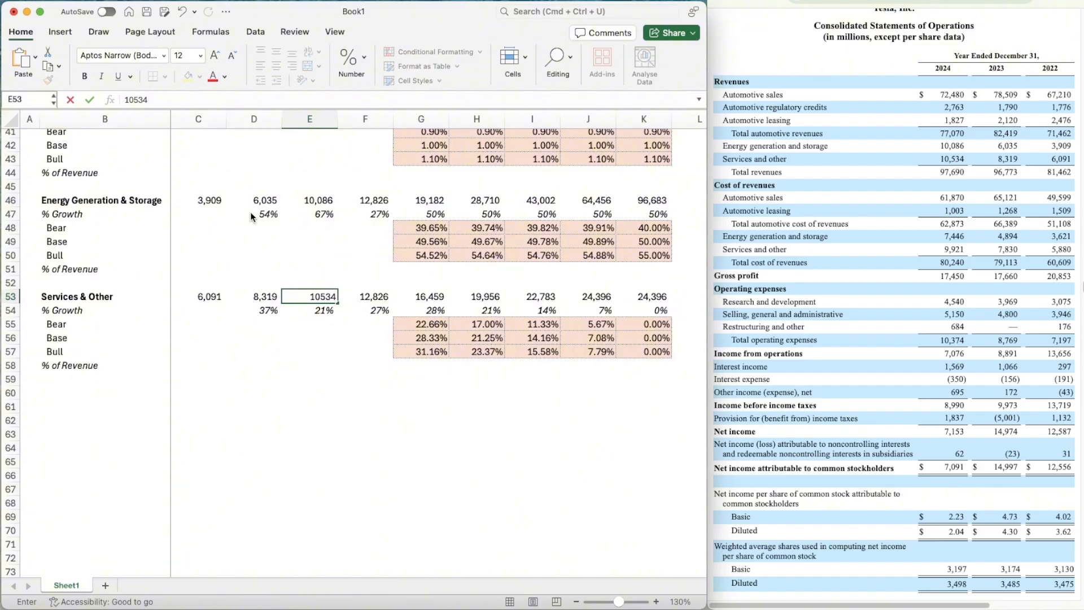
{"action": "key", "text": "Return"}
- Using the nine-month income statement, calculate the Services & Other annualisation factor in E56 with =E53/7686
{"action": "key", "text": "Up"}
{"action": "key", "text": "Right"}
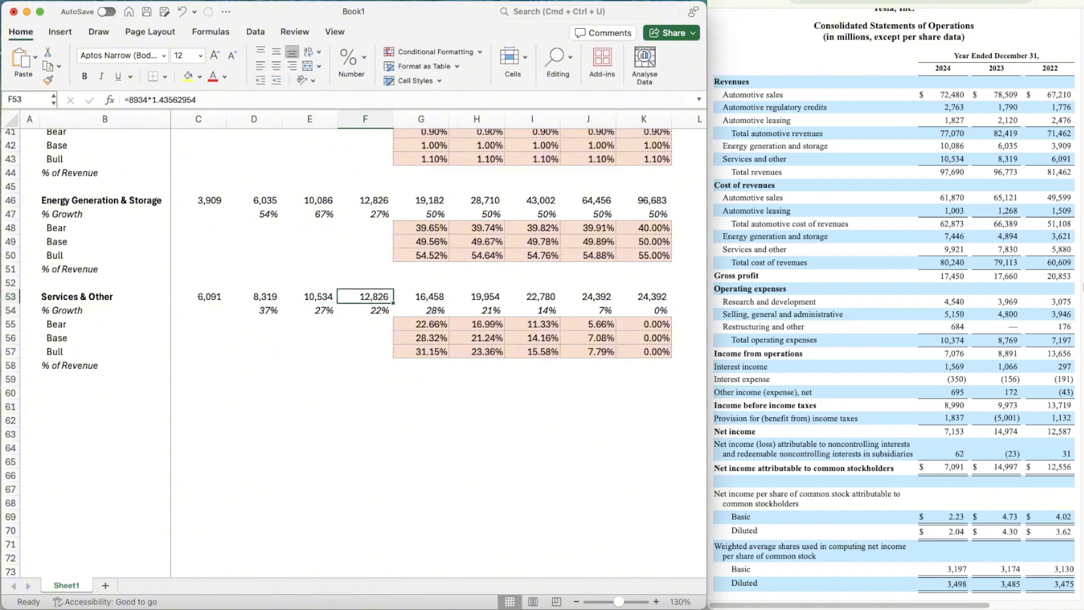
{"action": "left_click", "coordinate": [863, 1]}
{"action": "left_click", "coordinate": [327, 370]}
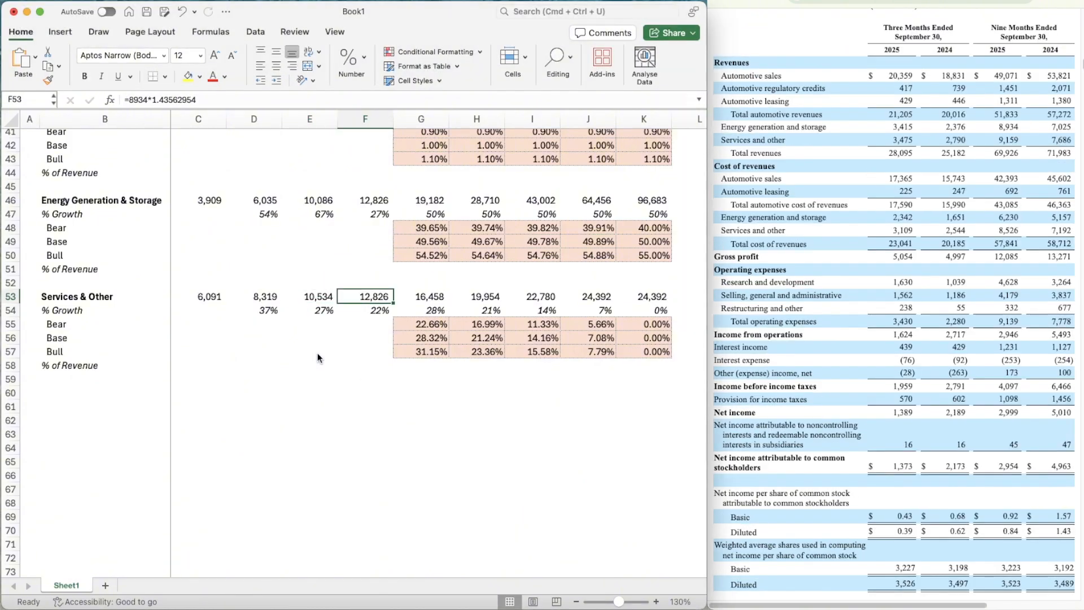
{"action": "left_click", "coordinate": [317, 339]}
{"action": "type", "text": "="}
{"action": "key", "text": "Up"}
{"action": "key", "text": "Up"}
{"action": "key", "text": "Up"}
{"action": "type", "text": "/"}
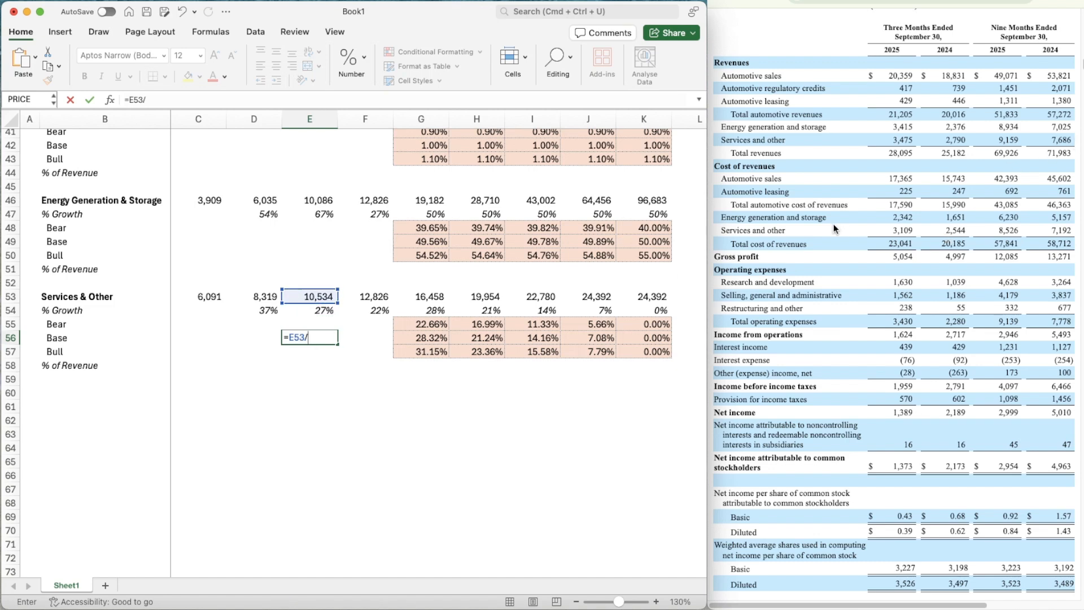
{"action": "type", "text": "7686"}
{"action": "key", "text": "Return"}
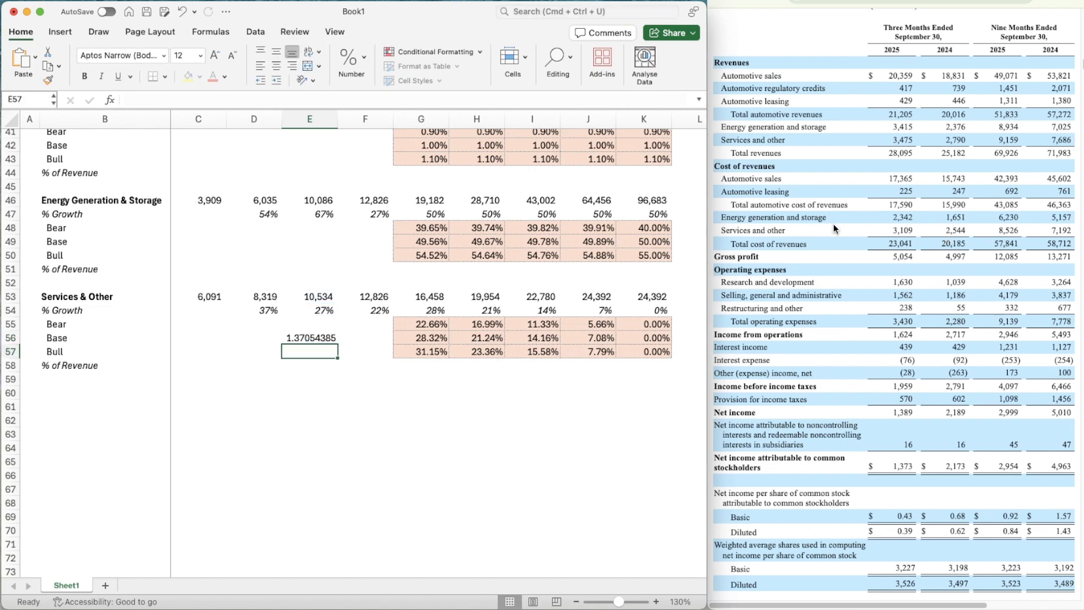
- Set 2025 Services & Other revenue in F53 to 9159 multiplied by E56's factor as a hardcoded number, and clear the helper calculation in E56
{"action": "key", "text": "Up"}
{"action": "key", "text": "Up"}
{"action": "key", "text": "Up"}
{"action": "key", "text": "Up"}
{"action": "key", "text": "Right"}
{"action": "type", "text": "="}
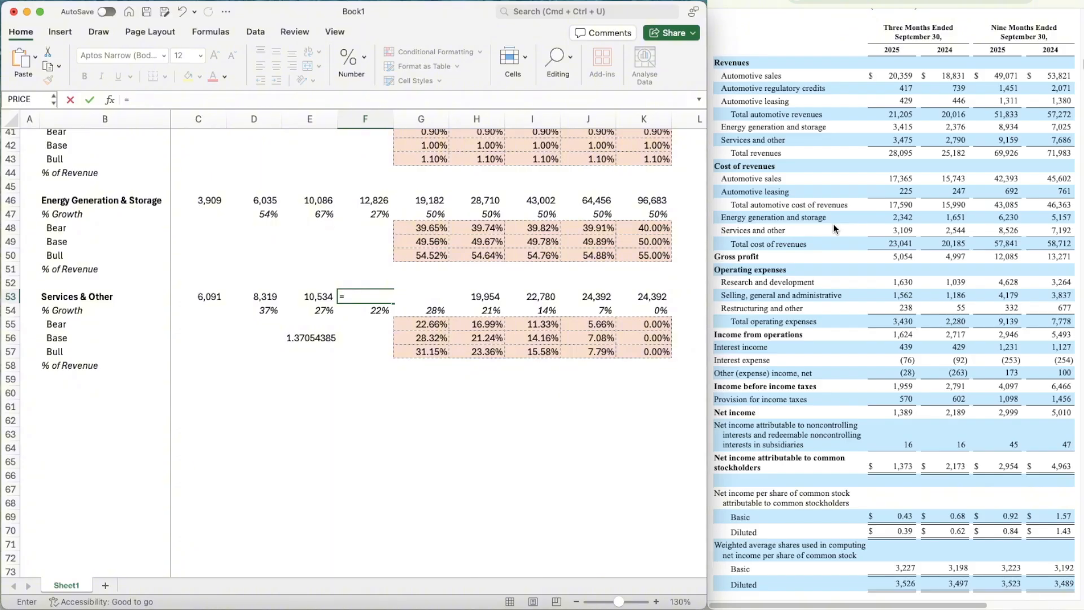
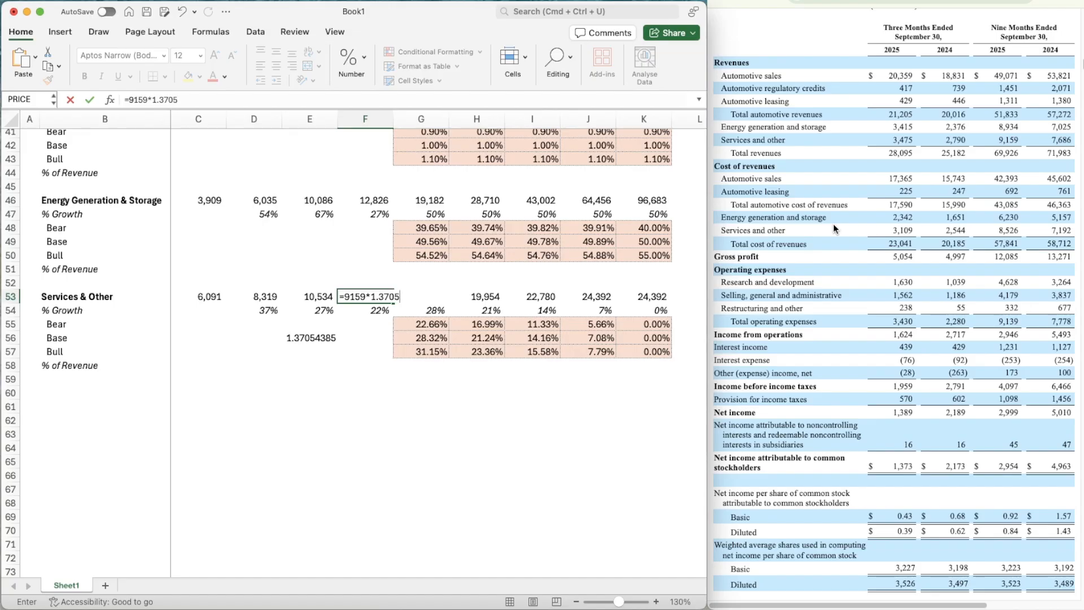
{"action": "key", "text": "Return"}
{"action": "key", "text": "Left"}
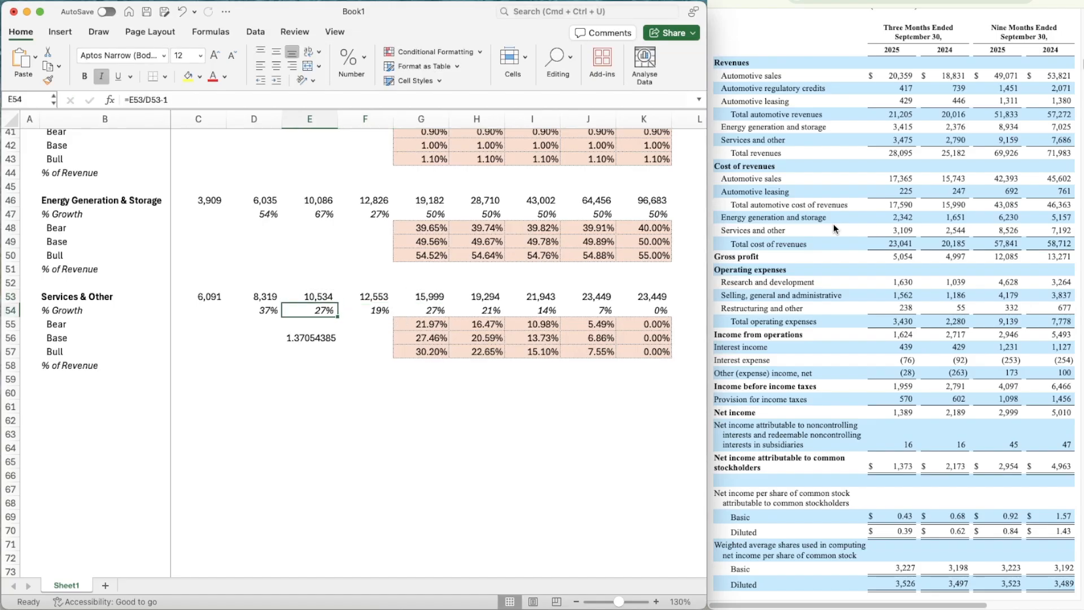
{"action": "key", "text": "Down"}
{"action": "key", "text": "Down"}
{"action": "key", "text": "Delete"}
- Set the 2026 Services & Other base growth in G56 to the average of historical growth in D54:F54
{"action": "key", "text": "Right"}
{"action": "key", "text": "Right"}
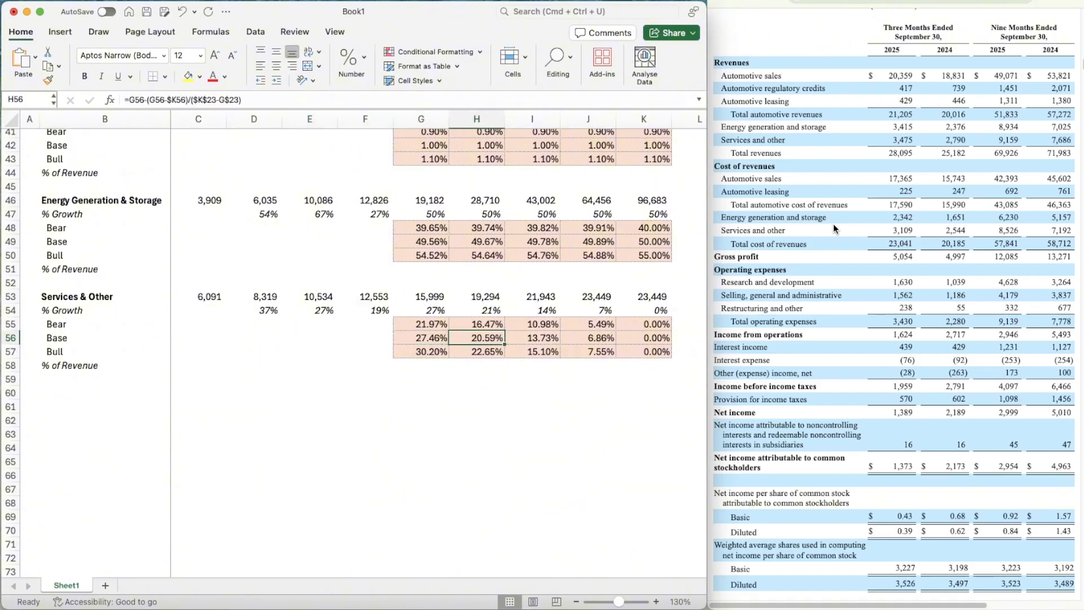
{"action": "type", "text": "=aver"}
{"action": "key", "text": "Tab"}
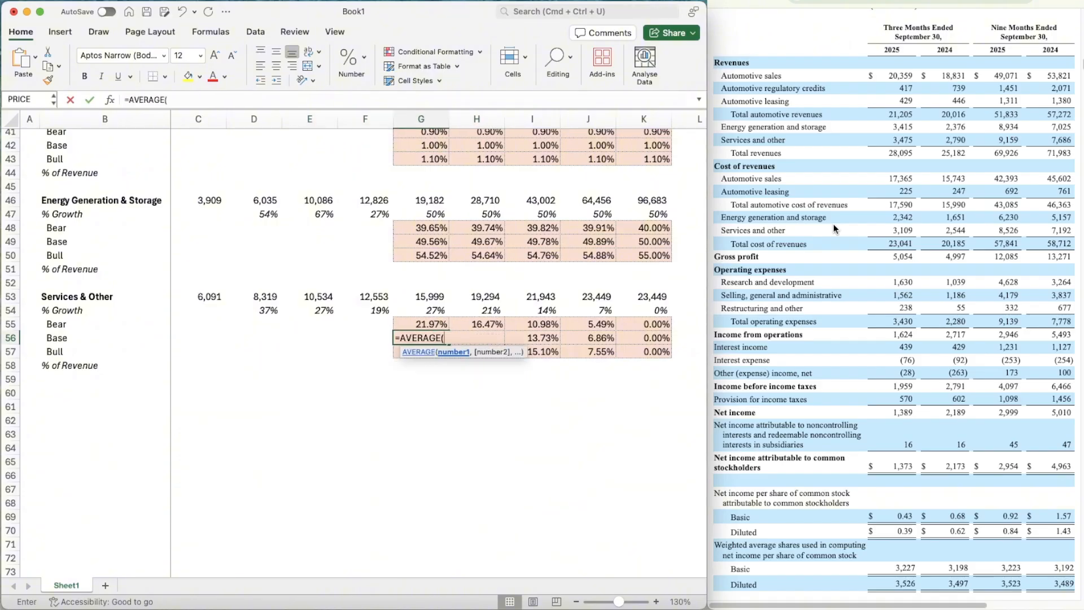
{"action": "key", "text": "Left"}
{"action": "key", "text": "Up"}
{"action": "key", "text": "Up"}
{"action": "key", "text": "shift+Left"}
{"action": "key", "text": "shift+Left"}
{"action": "key", "text": "Tab"}
{"action": "key", "text": "Right"}
{"action": "key", "text": "Right"}
{"action": "key", "text": "Right"}
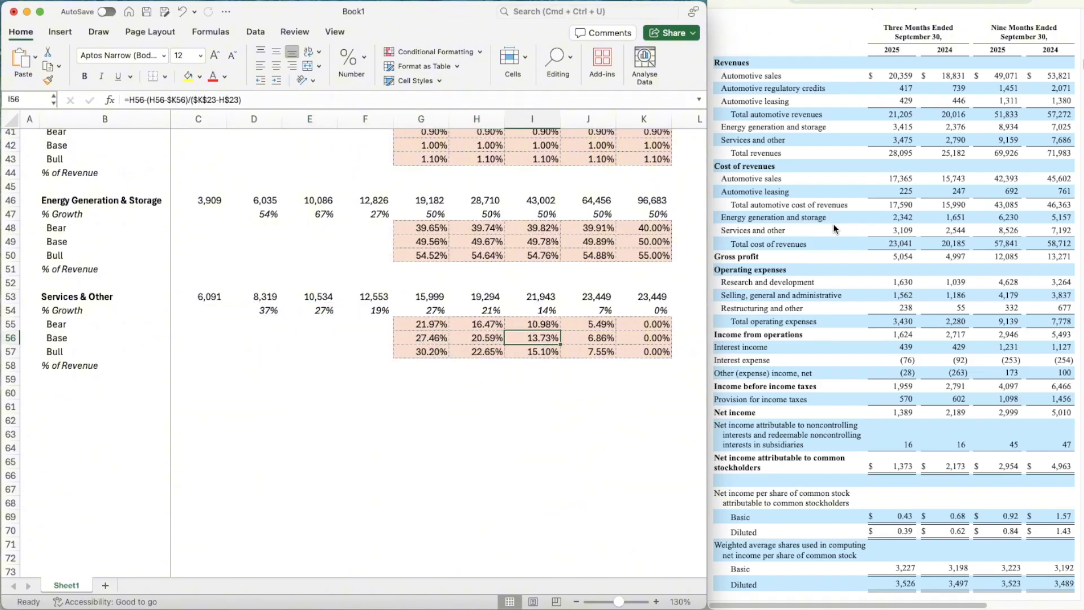
- Set the Services & Other assumptions to 25% for base in G14 and 90% for bear in E14
{"action": "scroll", "coordinate": [402, 317], "scroll_direction": "up", "scroll_amount": 13}
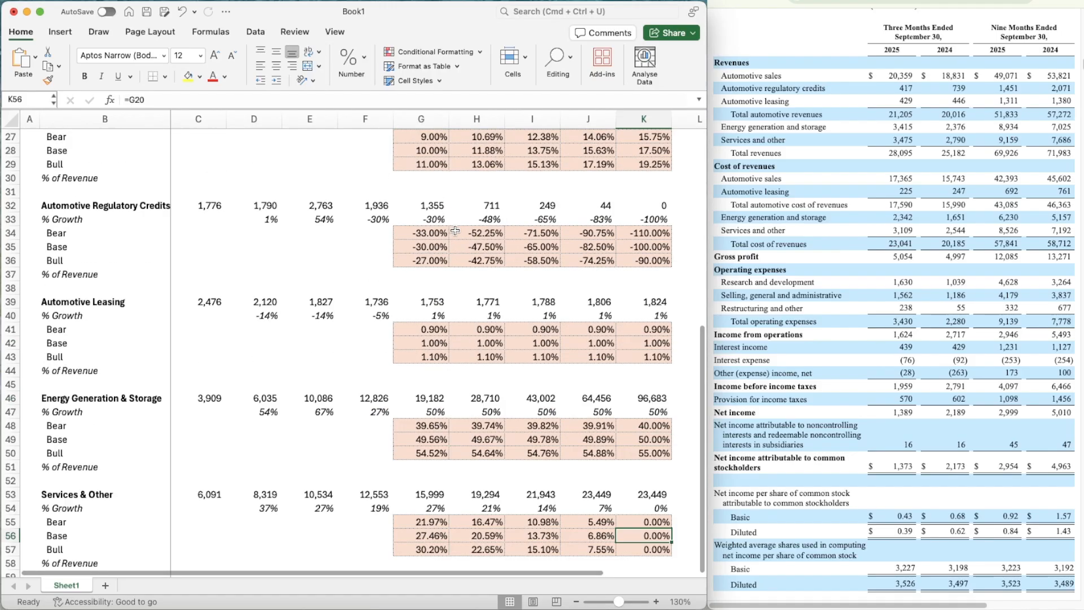
{"action": "left_click", "coordinate": [402, 319]}
{"action": "key", "text": "Up"}
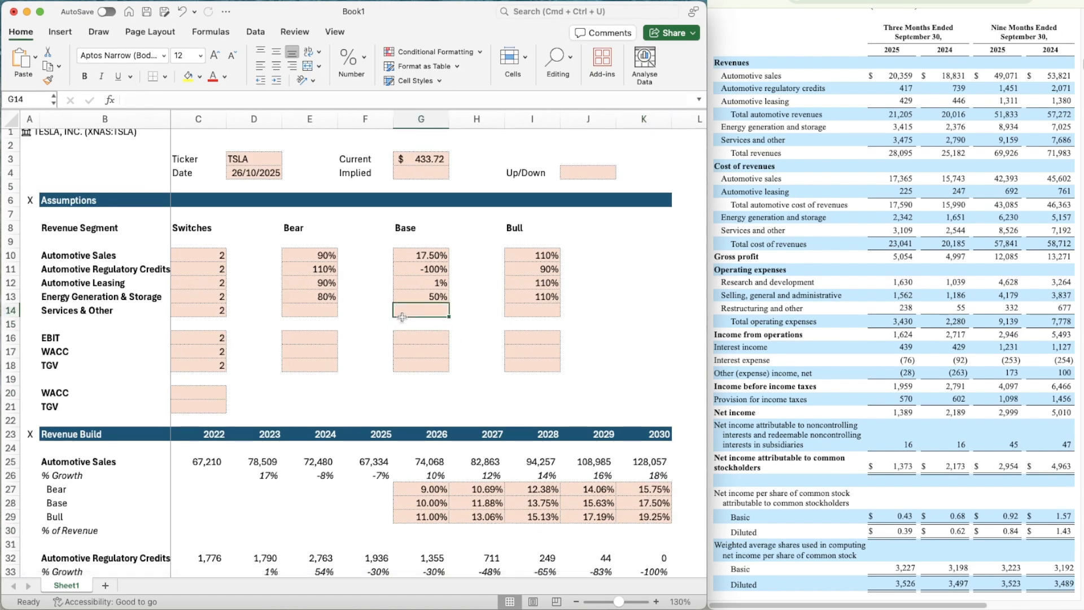
{"action": "type", "text": "25"}
{"action": "key", "text": "Return"}
{"action": "key", "text": "Up"}
{"action": "key", "text": "Up"}
{"action": "key", "text": "Left"}
{"action": "key", "text": "Left"}
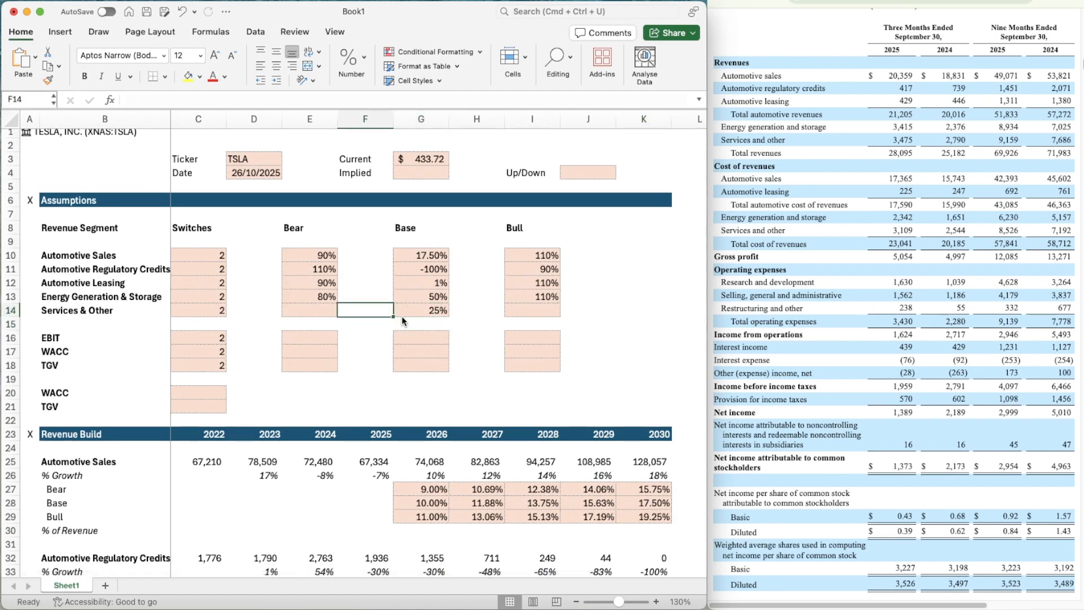
{"action": "key", "text": "Down"}
{"action": "type", "text": "90"}
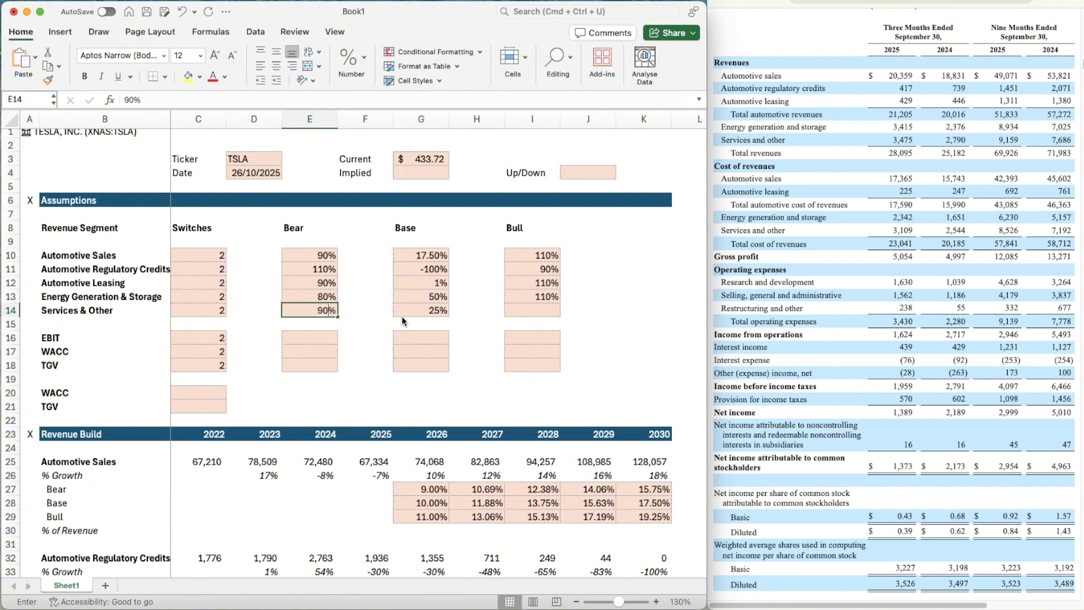
{"action": "key", "text": "Return"}
- Copy the 110% bull assumption from I13 into I14 for Services & Other
{"action": "key", "text": "Up"}
{"action": "key", "text": "Right"}
{"action": "key", "text": "Right"}
{"action": "key", "text": "Right"}
{"action": "key", "text": "Right"}
{"action": "key", "text": "Up"}
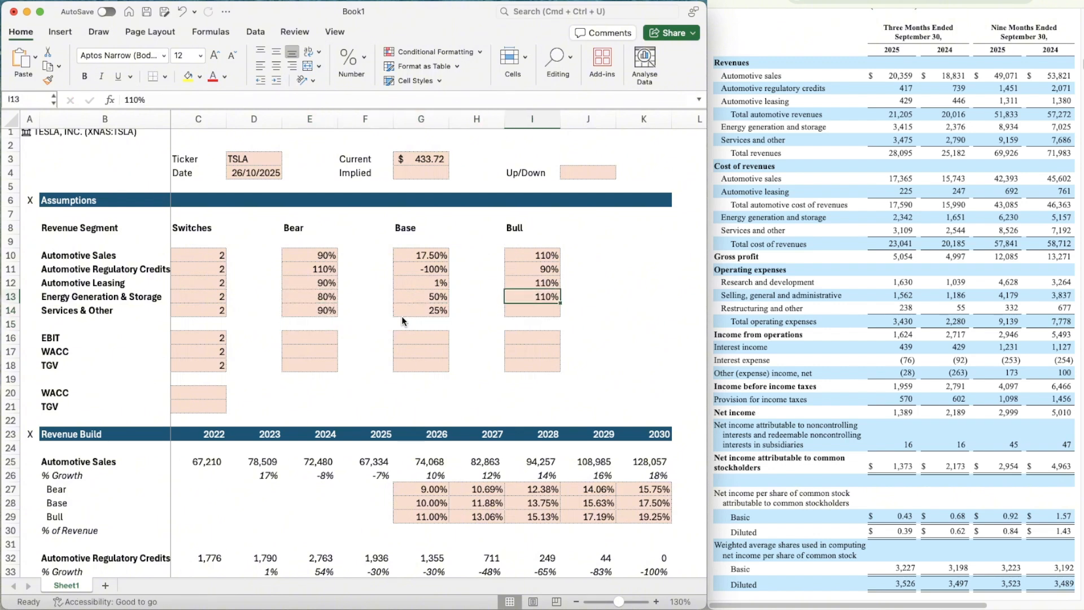
{"action": "key", "text": "super+c"}
{"action": "key", "text": "Down"}
{"action": "key", "text": "super+v"}
- Change the Services & Other bear growth formula in G55 to =G56*$E$14 and copy it across to K55
{"action": "scroll", "coordinate": [496, 357], "scroll_direction": "down", "scroll_amount": 15}
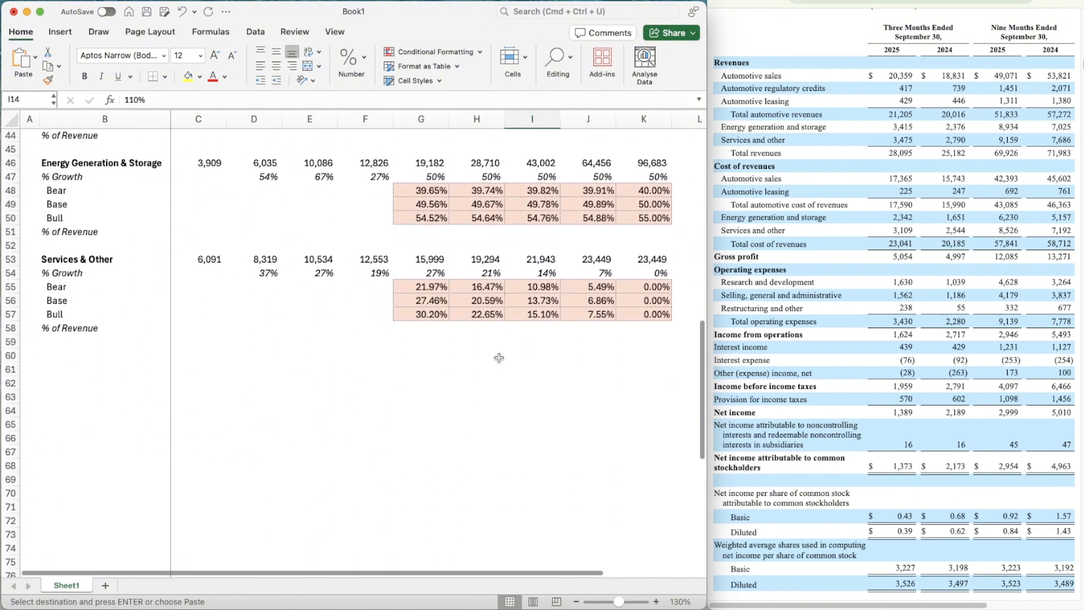
{"action": "left_click", "coordinate": [420, 277]}
{"action": "left_click", "coordinate": [420, 287]}
{"action": "left_click", "coordinate": [202, 99]}
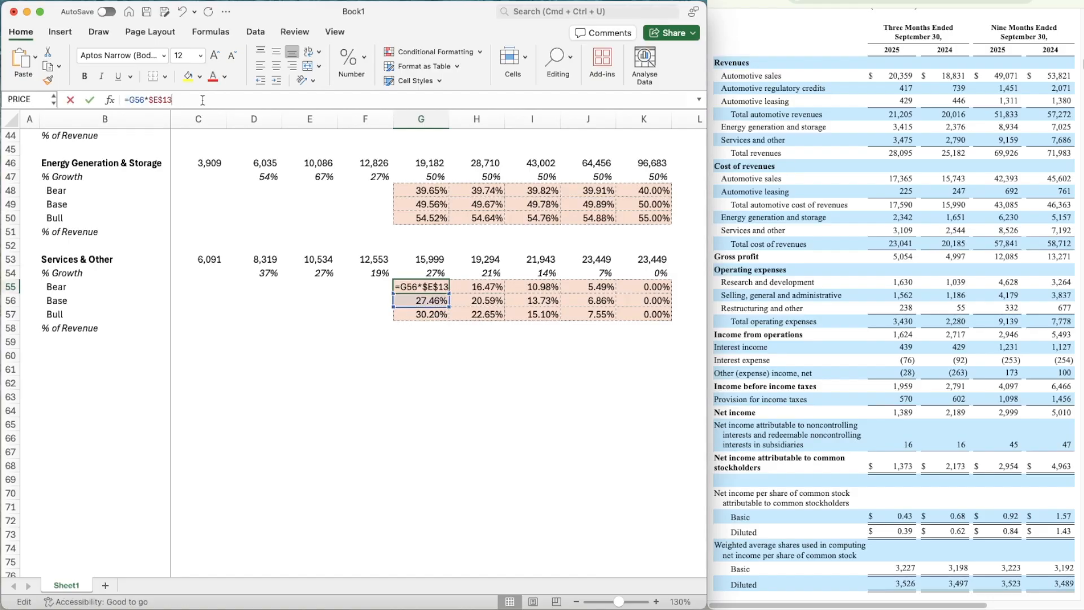
{"action": "key", "text": "BackSpace"}
{"action": "type", "text": "4"}
{"action": "key", "text": "Return"}
{"action": "key", "text": "Up"}
{"action": "key", "text": "super+c"}
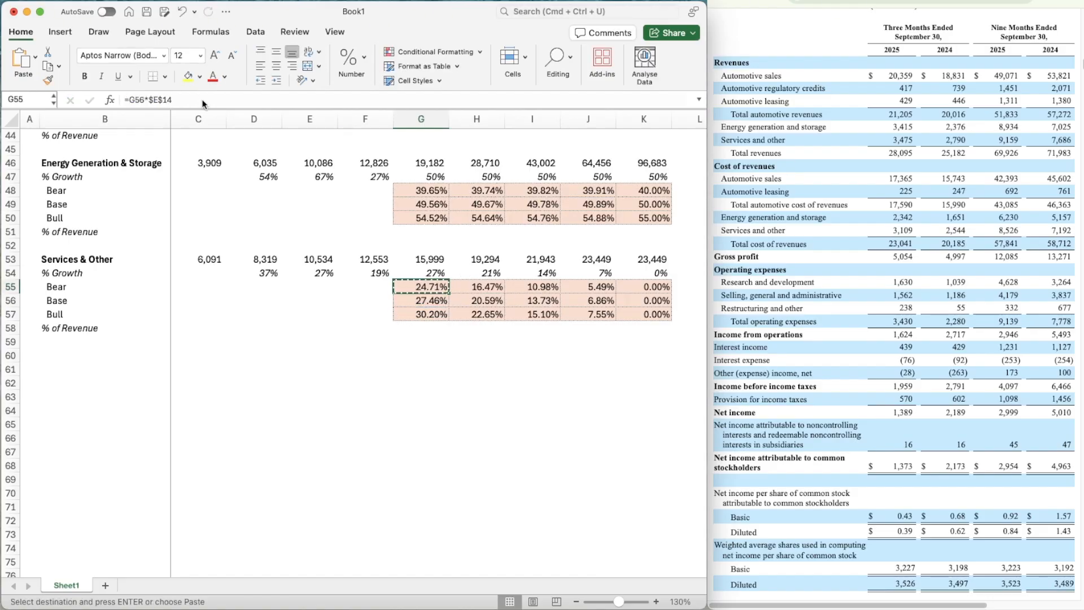
{"action": "key", "text": "shift+Right"}
{"action": "key", "text": "shift+Right"}
{"action": "key", "text": "shift+Right"}
{"action": "key", "text": "shift+Right"}
{"action": "key", "text": "super+v"}
- Link the 2030 Services & Other base growth in K56 to its base assumption with =G14
{"action": "key", "text": "Down"}
{"action": "key", "text": "Right"}
{"action": "key", "text": "Right"}
{"action": "key", "text": "Right"}
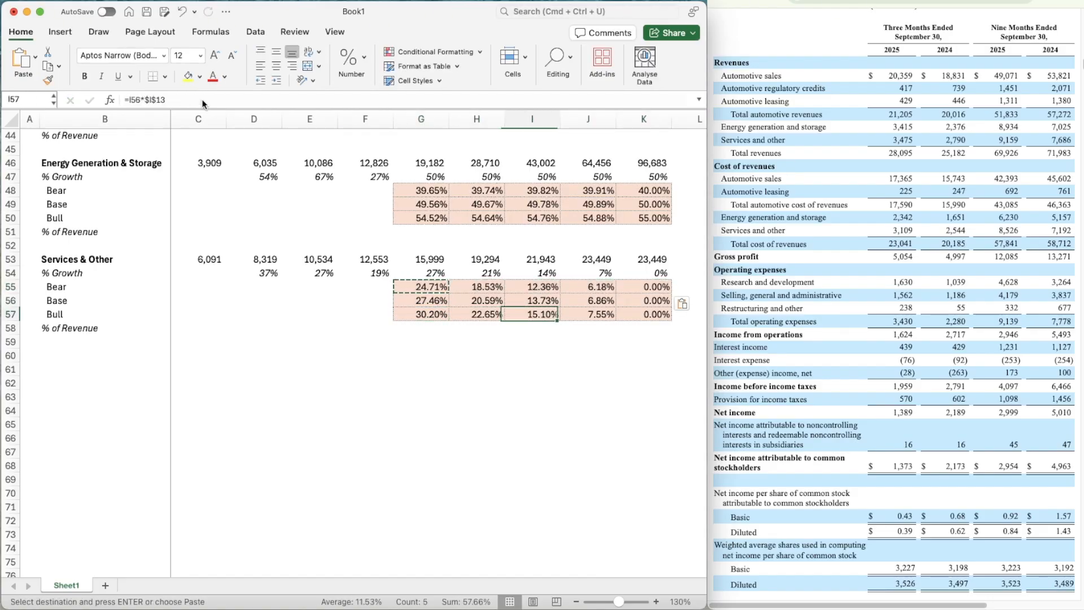
{"action": "type", "text": "=g14"}
{"action": "key", "text": "Return"}
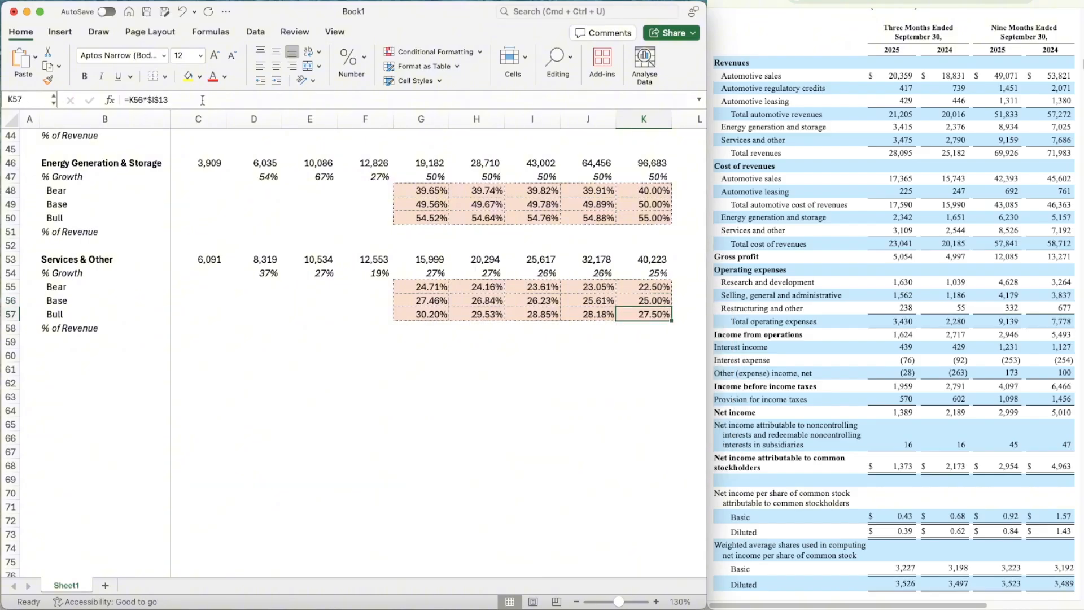
- Change the Services & Other bull growth formula in G57 to =G56*$I$14 and copy it across to K57
{"action": "key", "text": "Left"}
{"action": "key", "text": "Left"}
{"action": "key", "text": "Left"}
{"action": "key", "text": "Left"}
{"action": "left_click", "coordinate": [192, 100]}
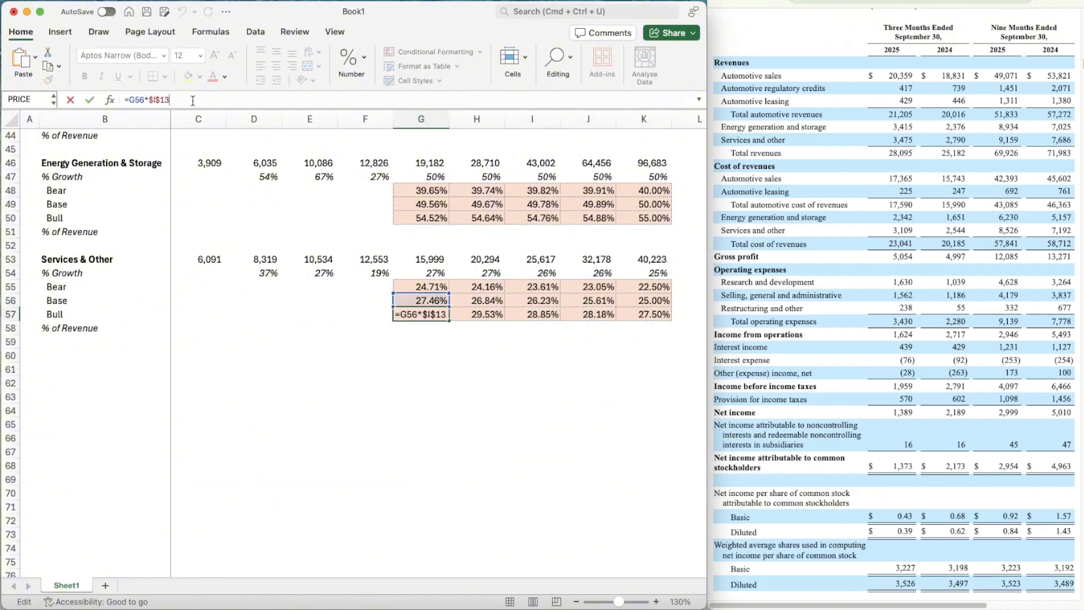
{"action": "key", "text": "Return"}
{"action": "key", "text": "Up"}
{"action": "key", "text": "super+c"}
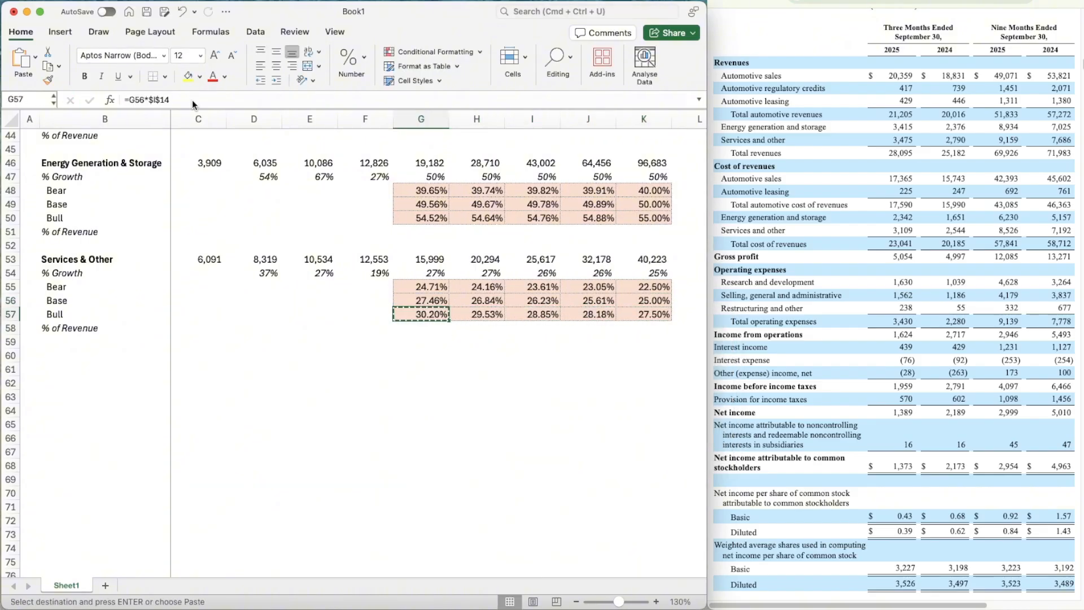
{"action": "key", "text": "shift+Right"}
{"action": "key", "text": "shift+Right"}
{"action": "key", "text": "shift+Right"}
{"action": "key", "text": "shift+Right"}
- Point the Services & Other growth formula in G54 to its own switch with =OFFSET(G54,$C$14,0) and copy it across to K54
{"action": "key", "text": "Up"}
{"action": "key", "text": "Up"}
{"action": "key", "text": "Up"}
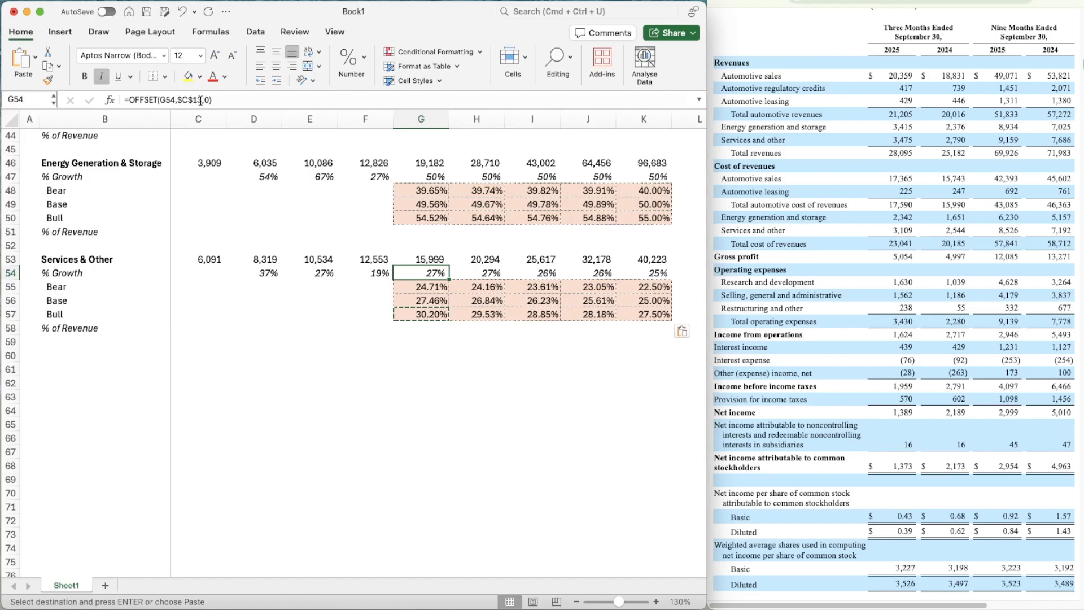
{"action": "left_click", "coordinate": [201, 99]}
{"action": "key", "text": "BackSpace"}
{"action": "type", "text": "4"}
{"action": "key", "text": "Return"}
{"action": "key", "text": "Up"}
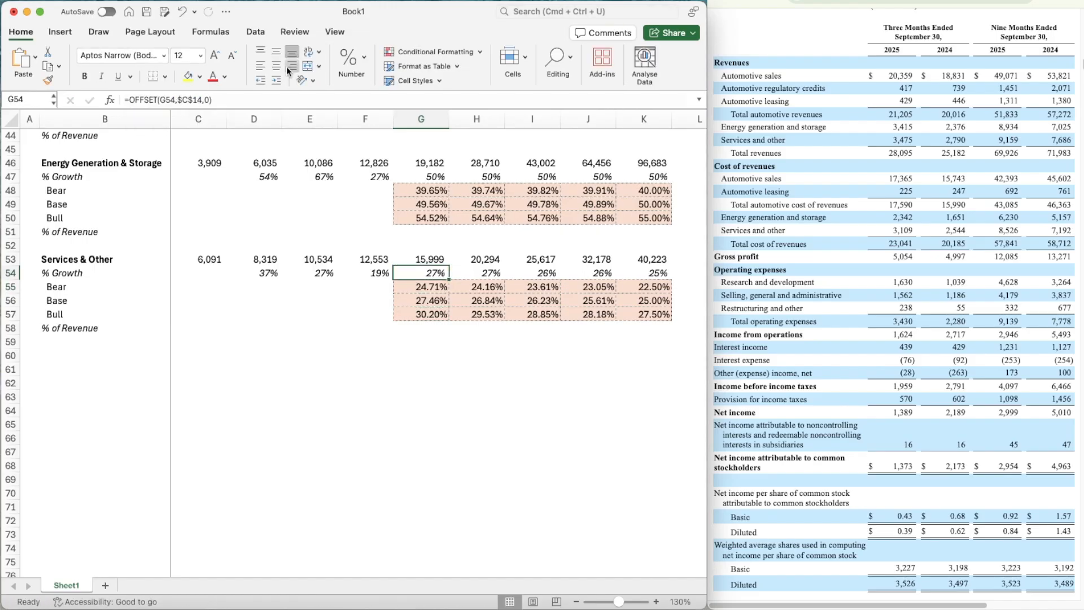
{"action": "key", "text": "super+c"}
{"action": "key", "text": "shift+Right"}
{"action": "key", "text": "shift+Right"}
{"action": "key", "text": "shift+Right"}
{"action": "key", "text": "shift+Right"}
{"action": "key", "text": "super+v"}
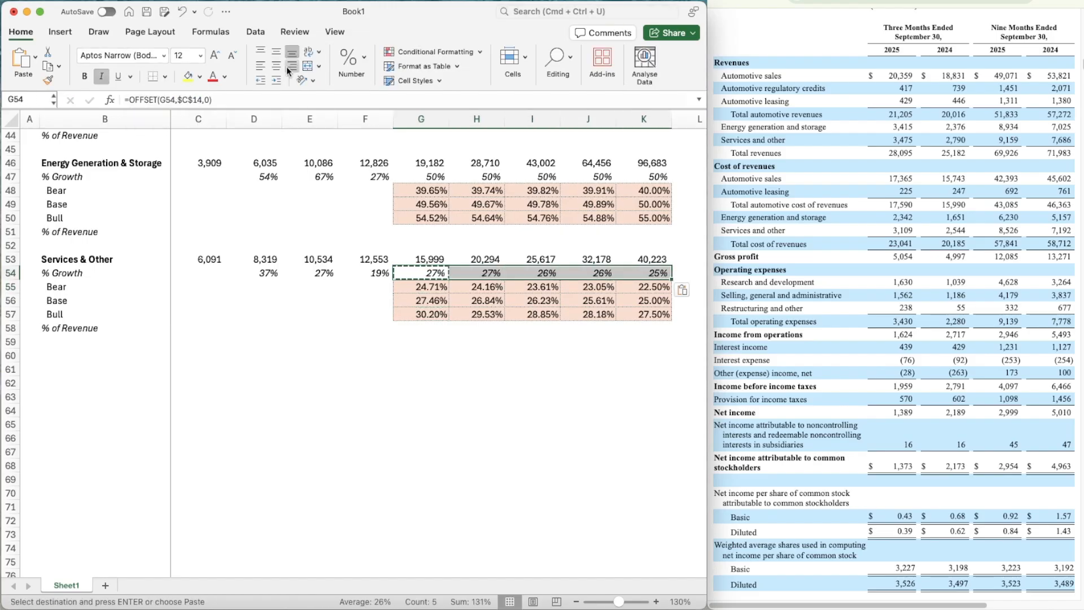
- Add a thin solid top border across B60:K60 beneath the Services & Other block
{"action": "key", "text": "Left"}
{"action": "key", "text": "Left"}
{"action": "key", "text": "Down"}
{"action": "key", "text": "Down"}
{"action": "key", "text": "Down"}
{"action": "key", "text": "Down"}
{"action": "key", "text": "Down"}
{"action": "key", "text": "Left"}
{"action": "key", "text": "Left"}
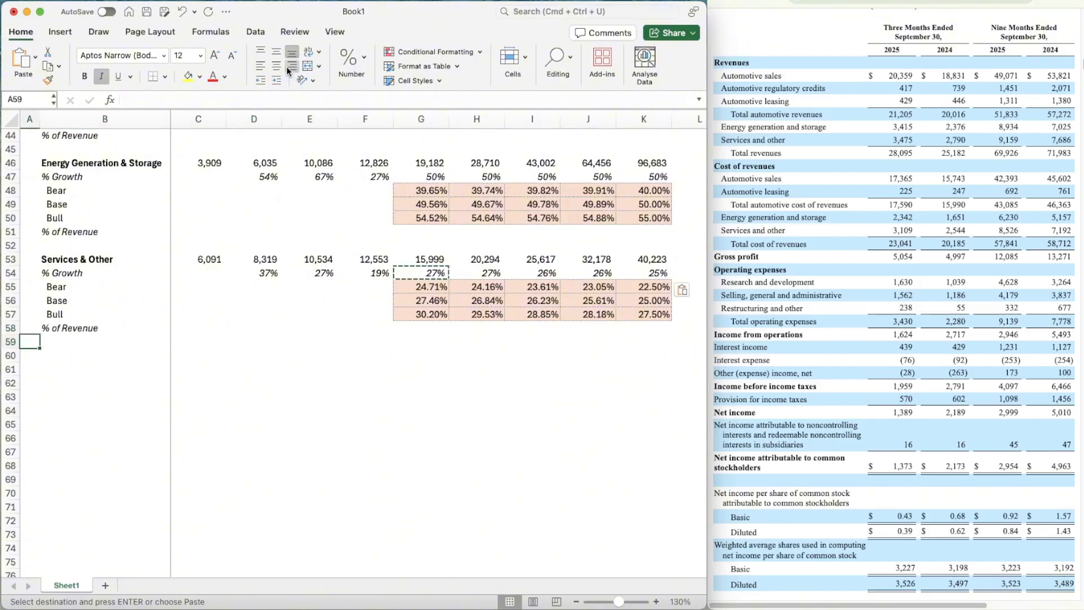
{"action": "key", "text": "Down"}
{"action": "key", "text": "Left"}
{"action": "key", "text": "shift+Right"}
{"action": "key", "text": "shift+Right"}
{"action": "key", "text": "shift+Right"}
{"action": "key", "text": "shift+Right"}
{"action": "key", "text": "shift+Right"}
{"action": "key", "text": "shift+Right"}
{"action": "key", "text": "shift+Right"}
{"action": "key", "text": "shift+Right"}
{"action": "key", "text": "shift+Right"}
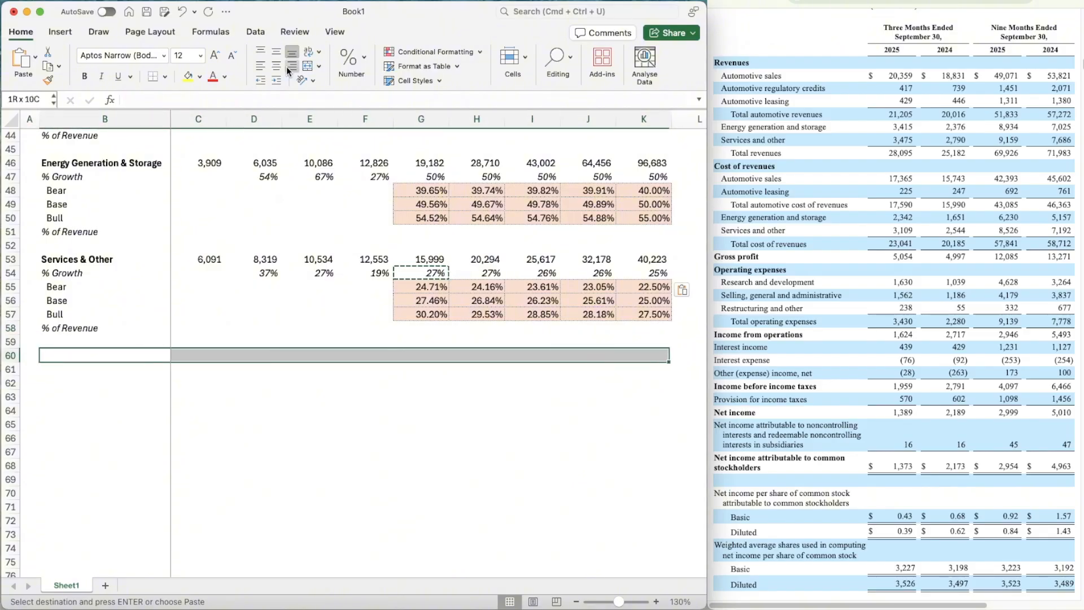
{"action": "key", "text": "super+1"}
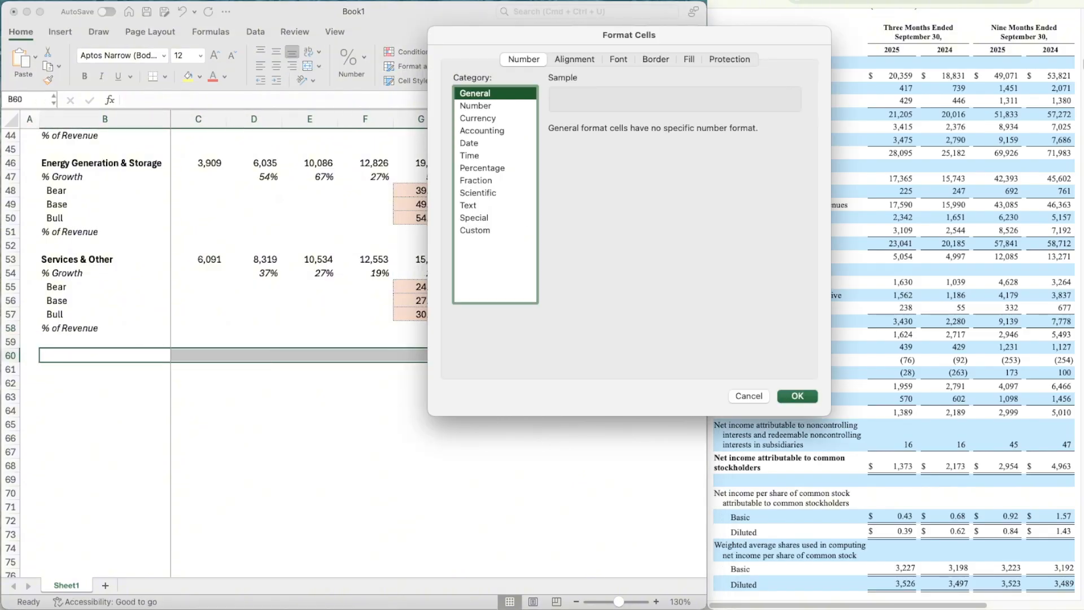
{"action": "left_click", "coordinate": [654, 61]}
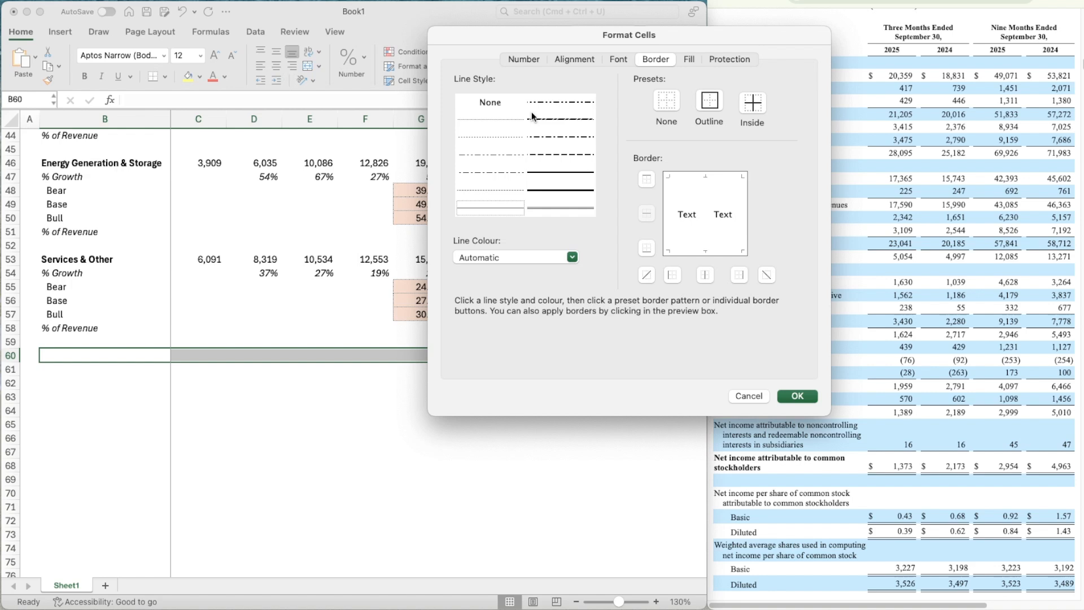
{"action": "left_click", "coordinate": [490, 206]}
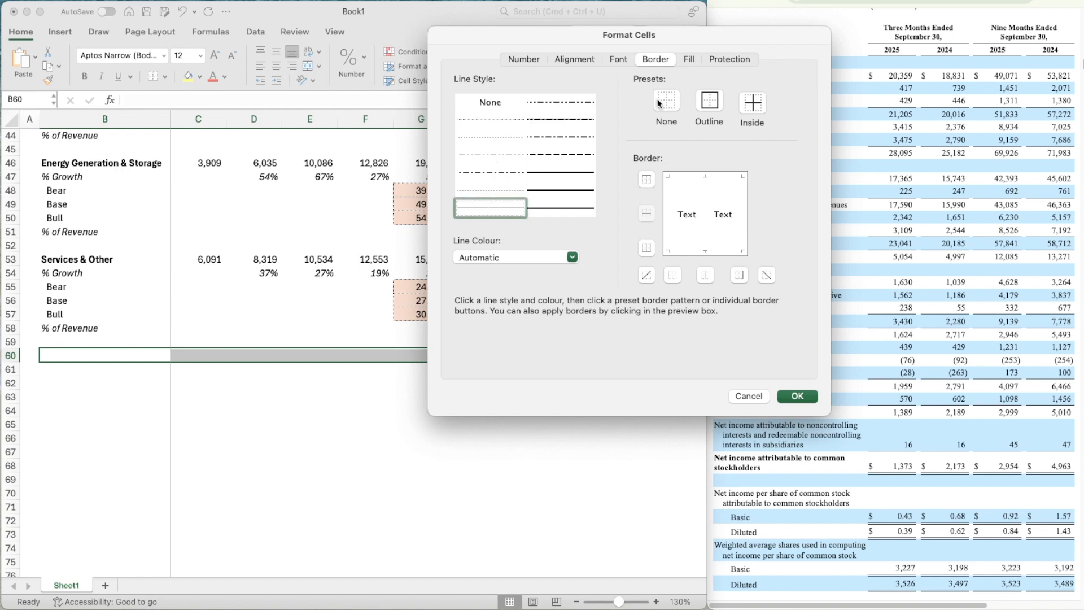
{"action": "left_click", "coordinate": [797, 397]}
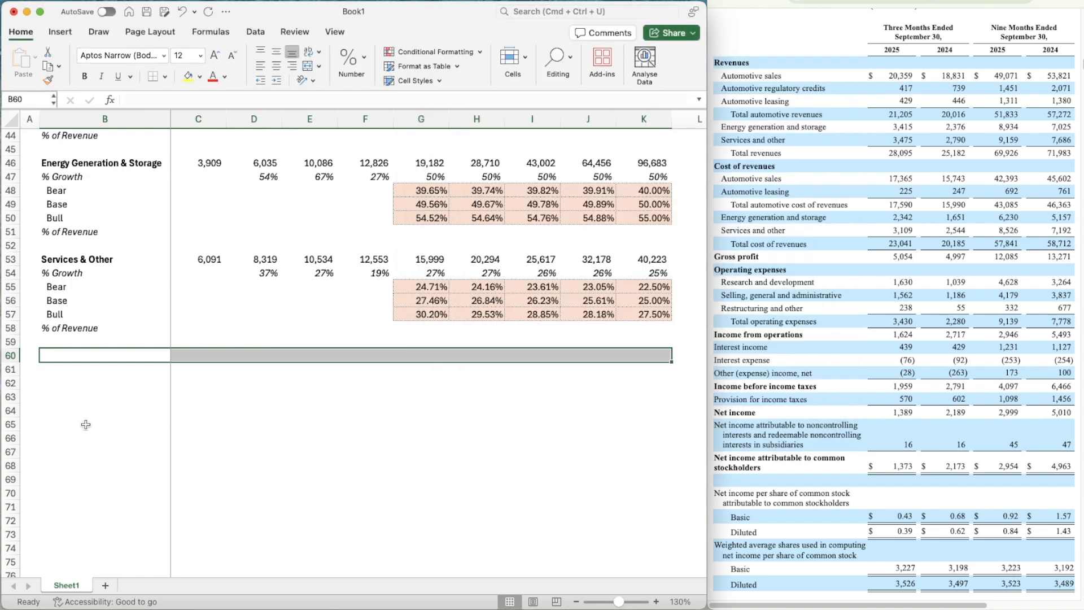
- Enter the bold row label "Total Revenue" in B61
{"action": "left_click", "coordinate": [88, 392]}
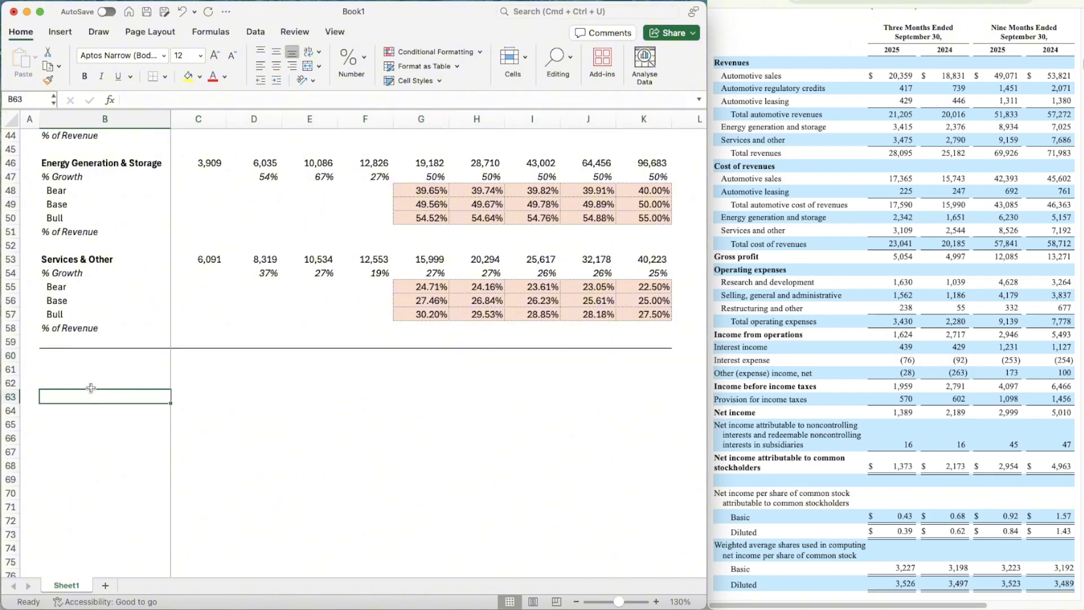
{"action": "left_click", "coordinate": [87, 363]}
{"action": "type", "text": "Total"}
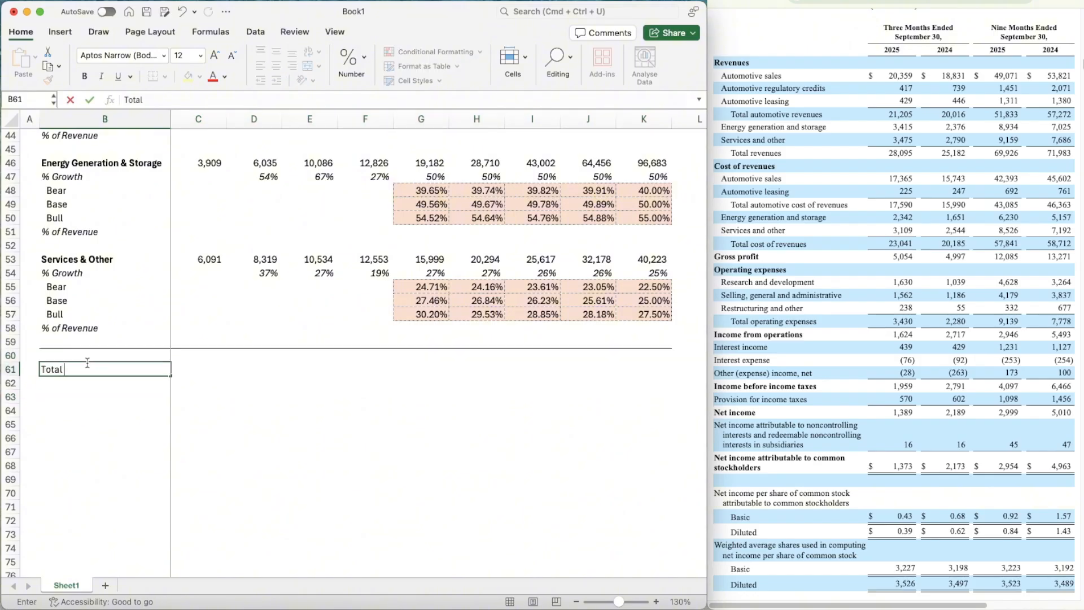
{"action": "type", "text": " Revenue"}
{"action": "key", "text": "super+b"}
{"action": "key", "text": "Tab"}
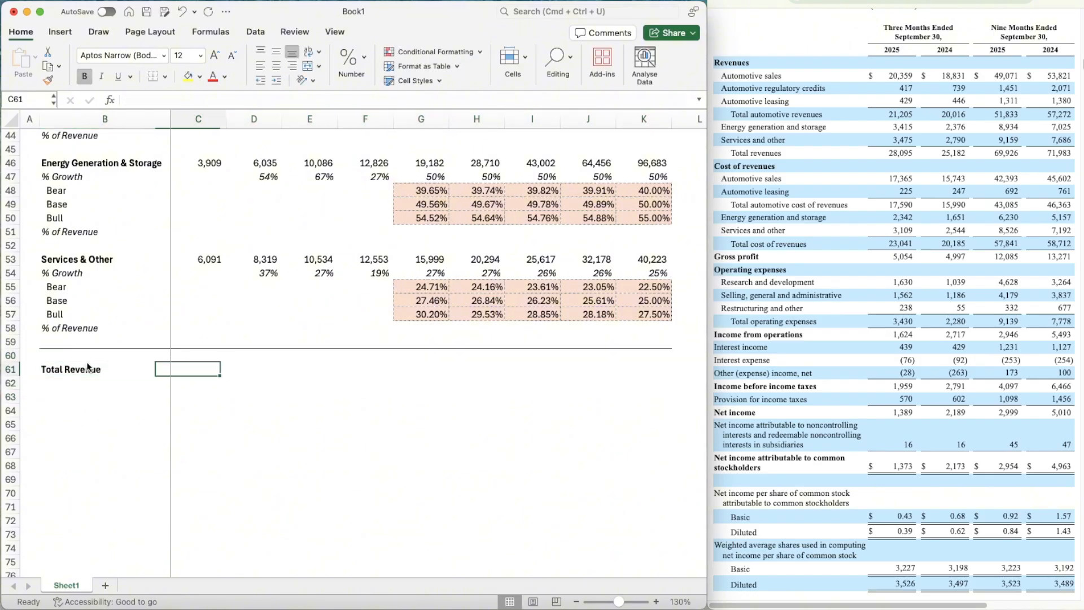
- Sum the five 2022 segment revenues in C61 with =SUM(C53,C46,C39,C32,C25)
{"action": "type", "text": "=SUM("}
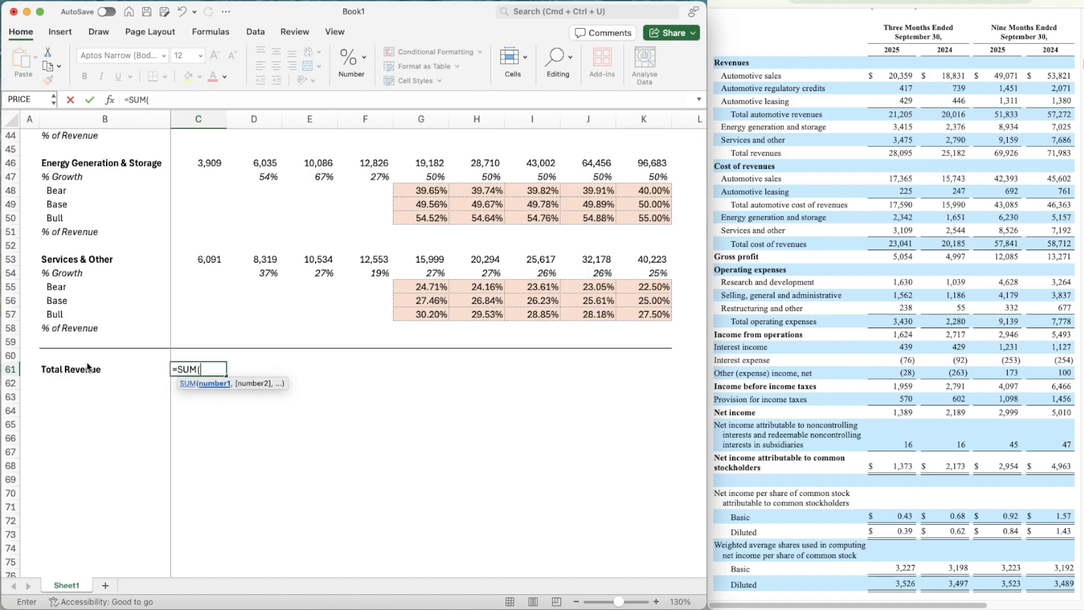
{"action": "key", "text": "Up"}
{"action": "key", "text": "Up"}
{"action": "key", "text": "Up"}
{"action": "key", "text": "Up"}
{"action": "key", "text": "Up"}
{"action": "key", "text": "Up"}
{"action": "key", "text": "Up"}
{"action": "key", "text": "Up"}
{"action": "type", "text": ","}
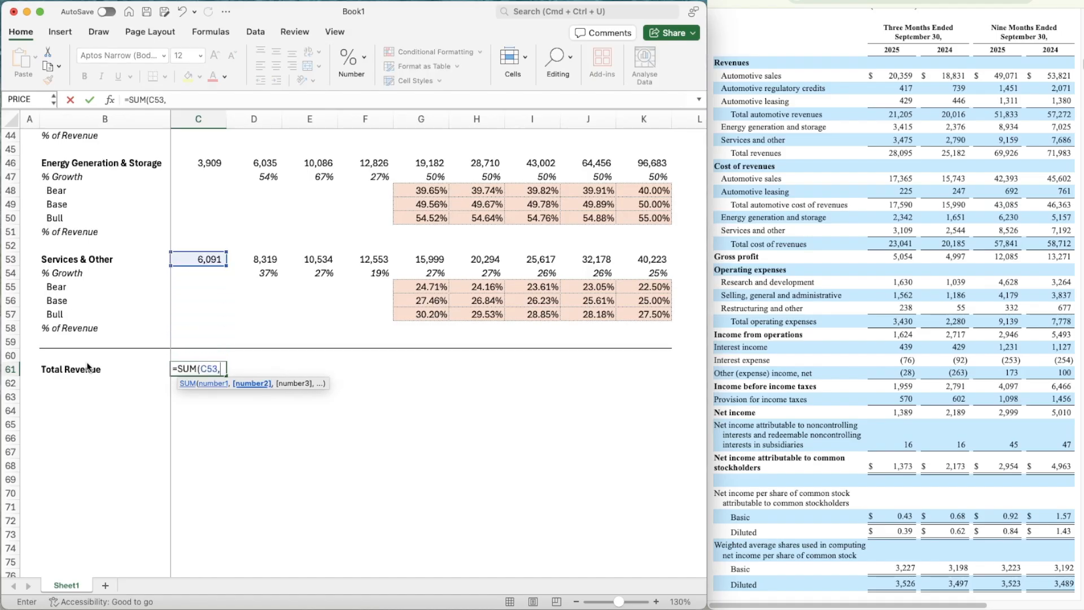
{"action": "key", "text": "Up"}
{"action": "key", "text": "Up"}
{"action": "key", "text": "Up"}
{"action": "key", "text": "Up"}
{"action": "key", "text": "Up"}
{"action": "key", "text": "Up"}
{"action": "key", "text": "Up"}
{"action": "key", "text": "Up"}
{"action": "key", "text": "Up"}
{"action": "key", "text": "Up"}
{"action": "key", "text": "Up"}
{"action": "key", "text": "Up"}
{"action": "key", "text": "Up"}
{"action": "key", "text": "Up"}
{"action": "key", "text": "Up"}
{"action": "scroll", "coordinate": [88, 367], "scroll_direction": "up", "scroll_amount": 3}
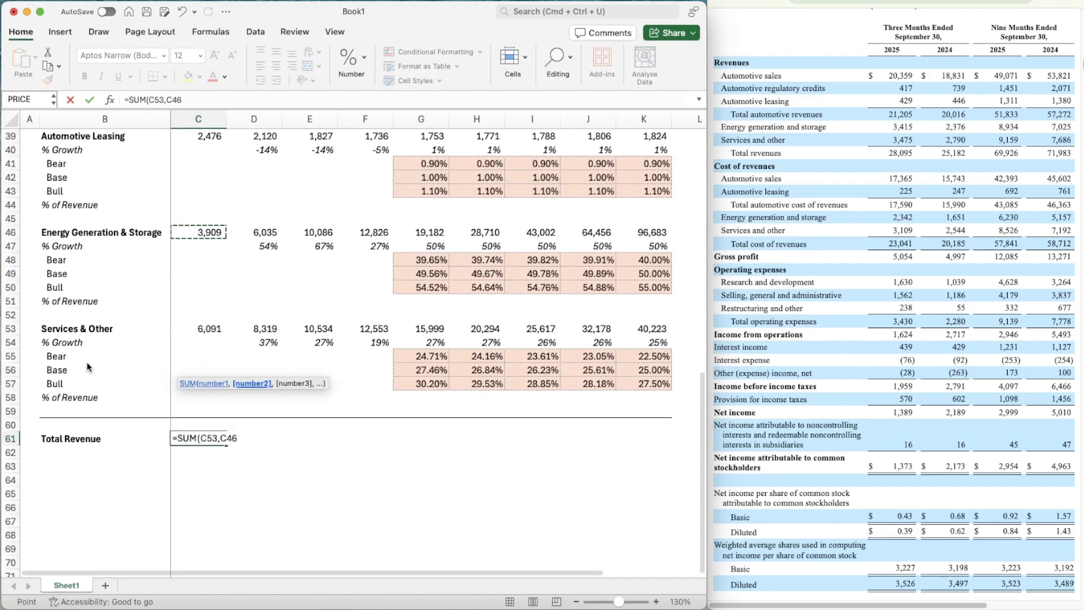
{"action": "type", "text": ","}
{"action": "key", "text": "super+Up"}
{"action": "key", "text": "super+Up"}
{"action": "key", "text": "super+Up"}
{"action": "key", "text": "super+Down"}
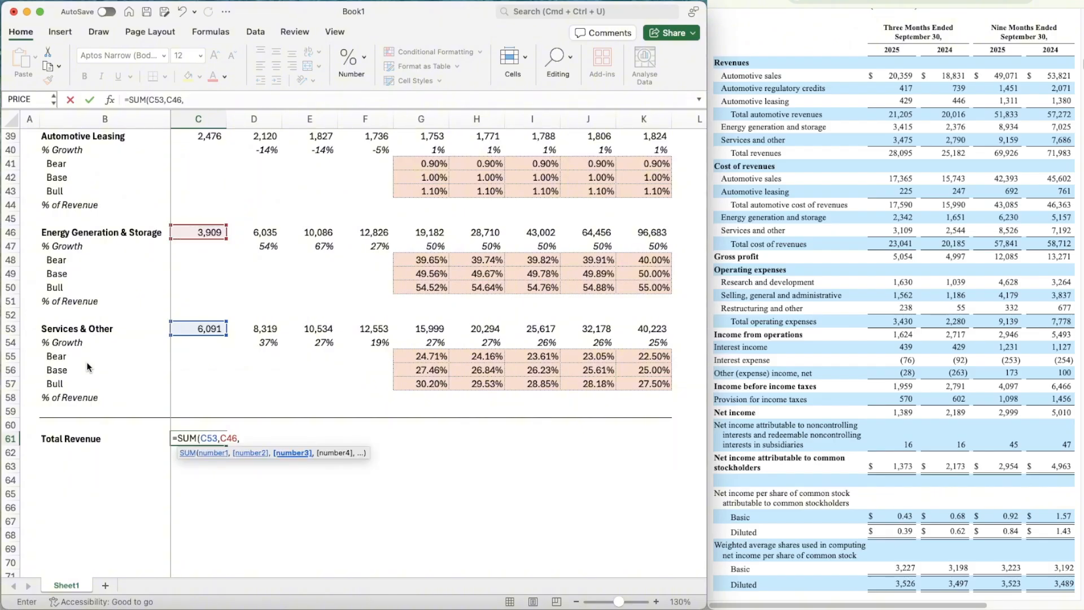
{"action": "key", "text": "super+Up"}
{"action": "type", "text": ","}
{"action": "key", "text": "super+Up"}
{"action": "key", "text": "super+Up"}
{"action": "key", "text": "super+Up"}
{"action": "key", "text": "super+Up"}
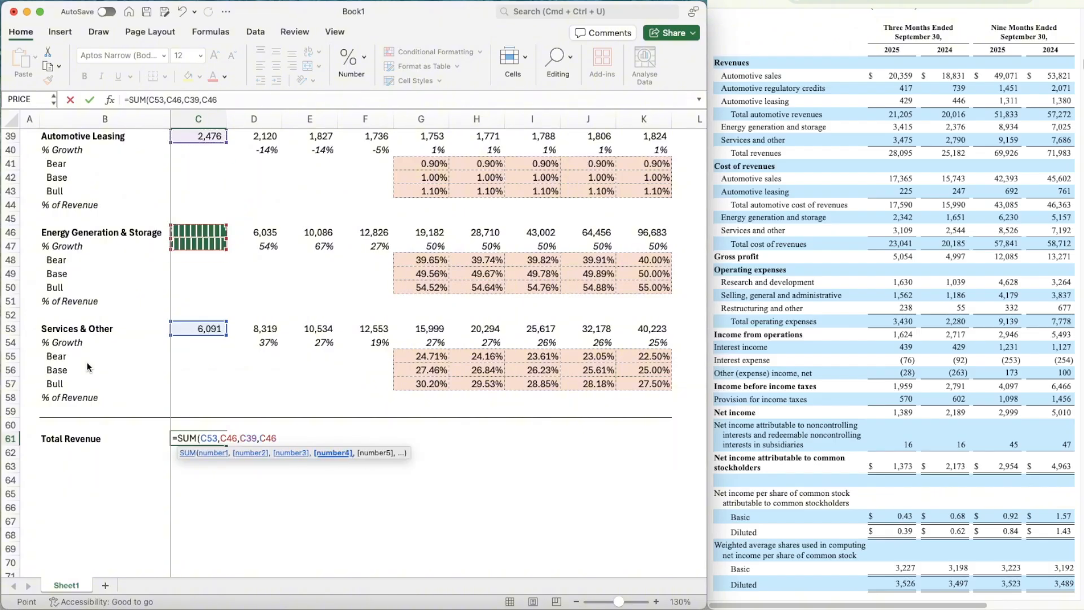
{"action": "key", "text": "super+Down"}
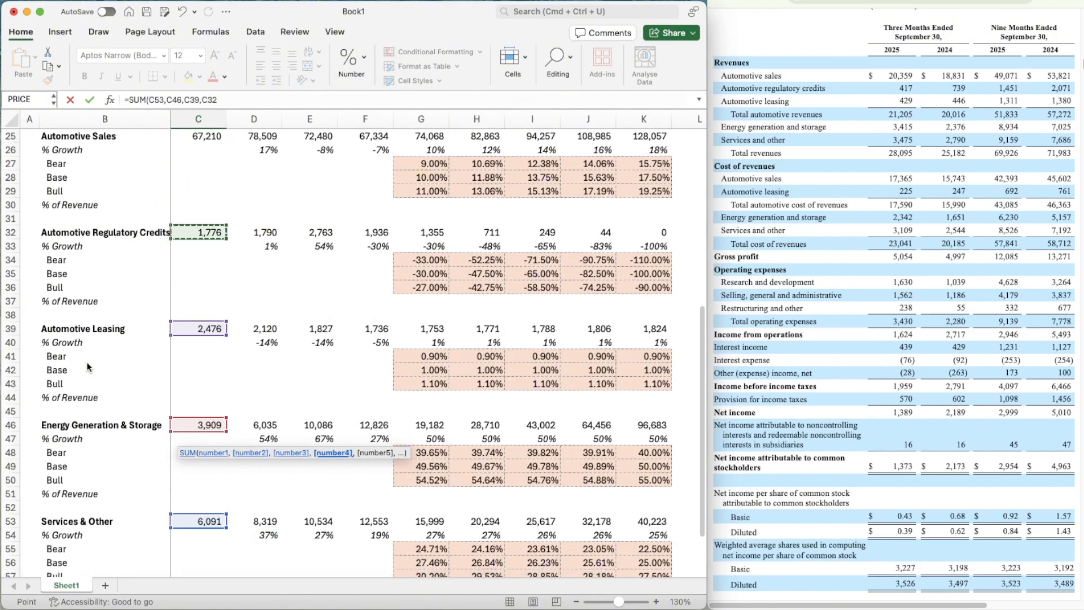
{"action": "type", "text": ","}
{"action": "key", "text": "super+Up"}
{"action": "key", "text": "super+Up"}
{"action": "key", "text": "super+Up"}
{"action": "key", "text": "super+Up"}
{"action": "key", "text": "super+Up"}
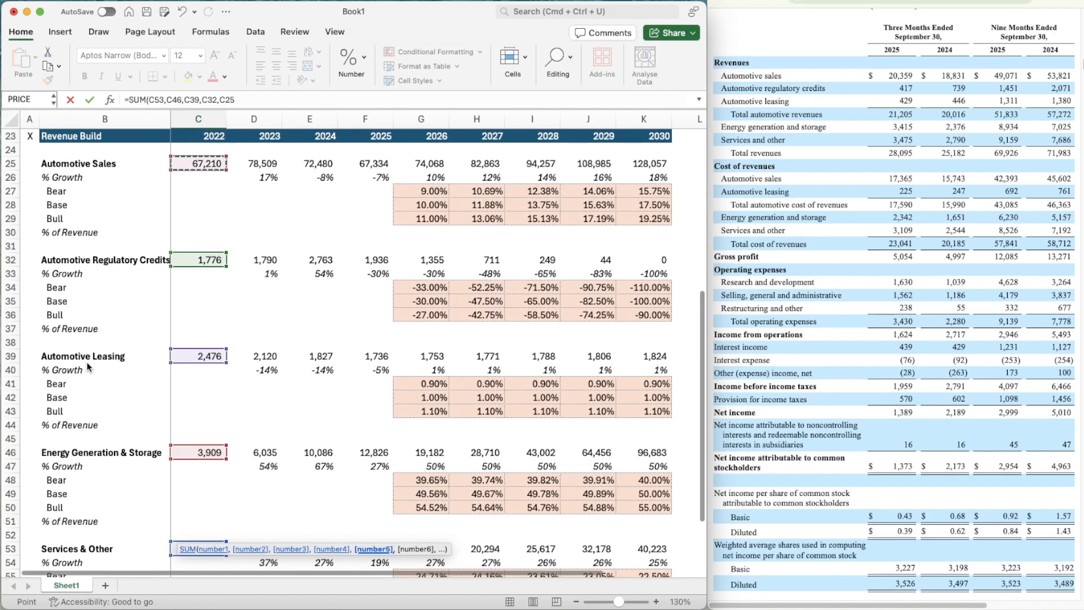
{"action": "type", "text": ")"}
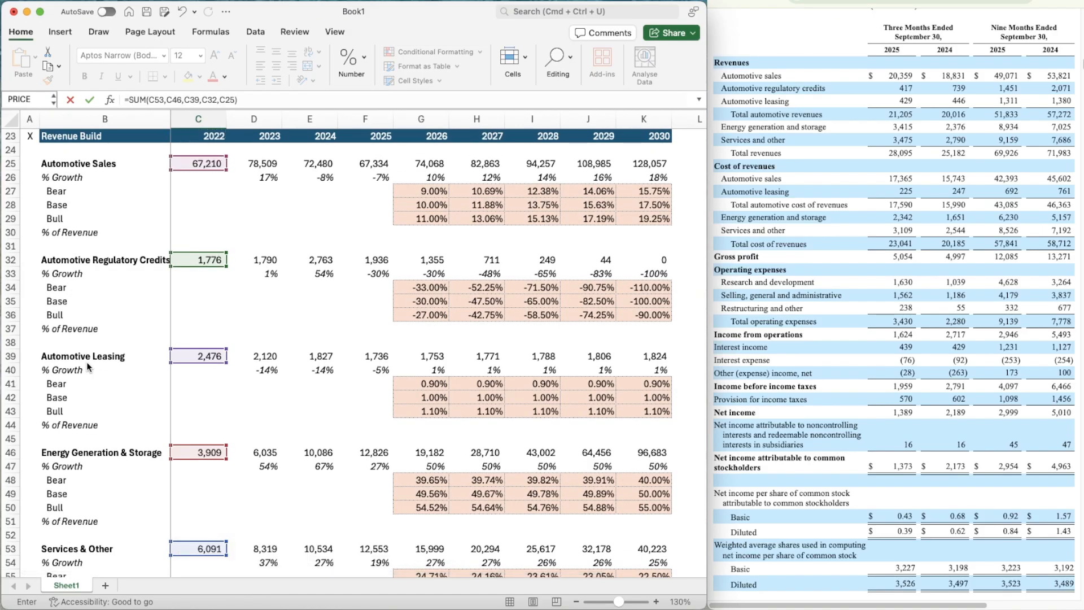
{"action": "key", "text": "ctrl+Return"}
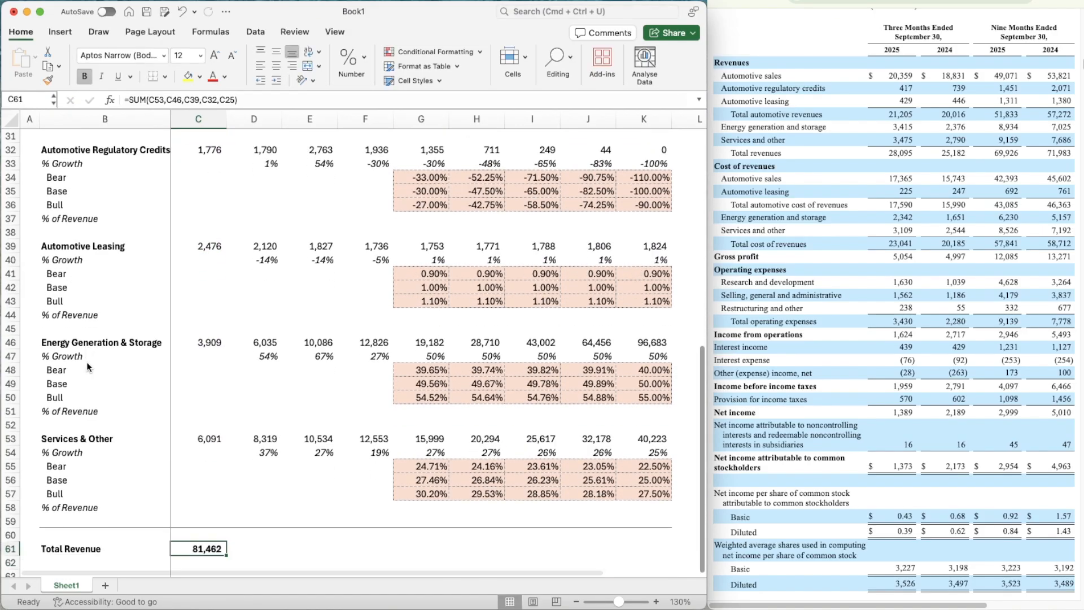
- Copy the Total Revenue formula from C61 across to K61
{"action": "scroll", "coordinate": [141, 460], "scroll_direction": "down", "scroll_amount": 5}
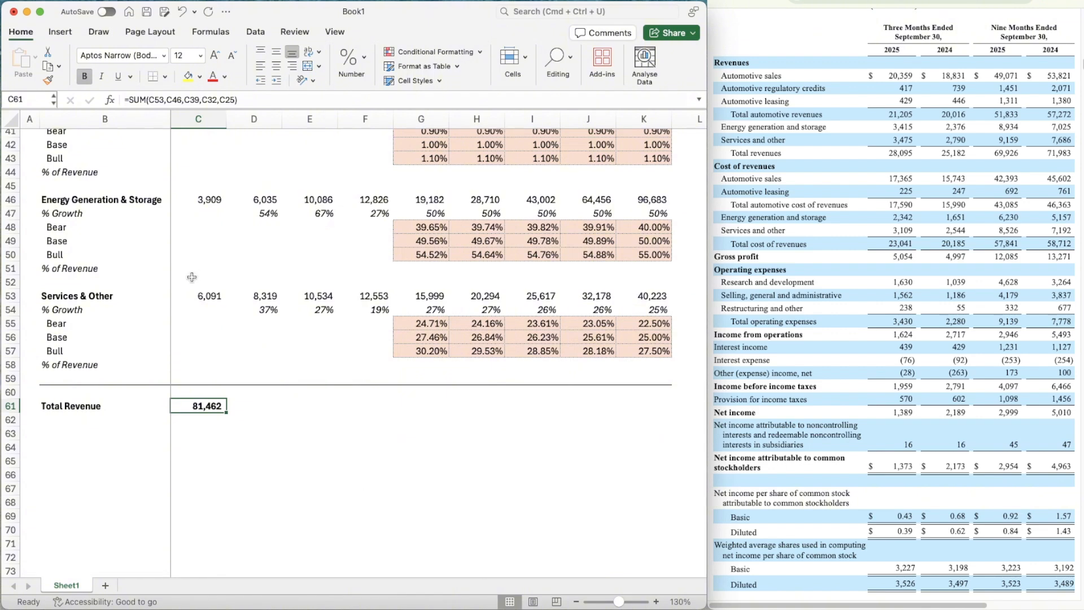
{"action": "scroll", "coordinate": [196, 275], "scroll_direction": "up", "scroll_amount": 5}
{"action": "scroll", "coordinate": [195, 275], "scroll_direction": "up", "scroll_amount": 3}
{"action": "scroll", "coordinate": [196, 275], "scroll_direction": "down", "scroll_amount": 9}
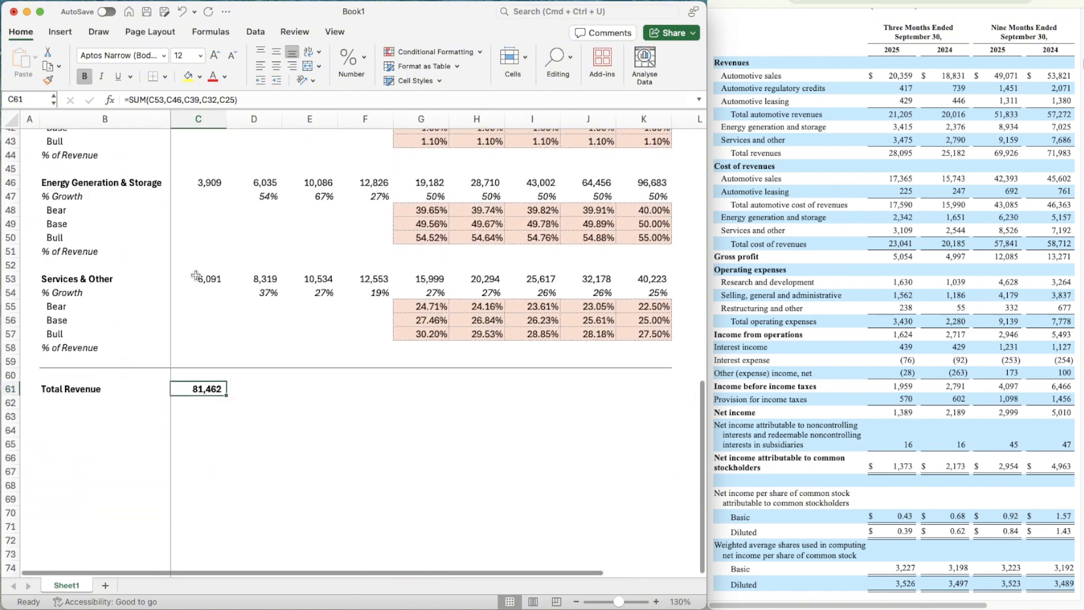
{"action": "left_click", "coordinate": [259, 334]}
{"action": "key", "text": "Left"}
{"action": "key", "text": "Up"}
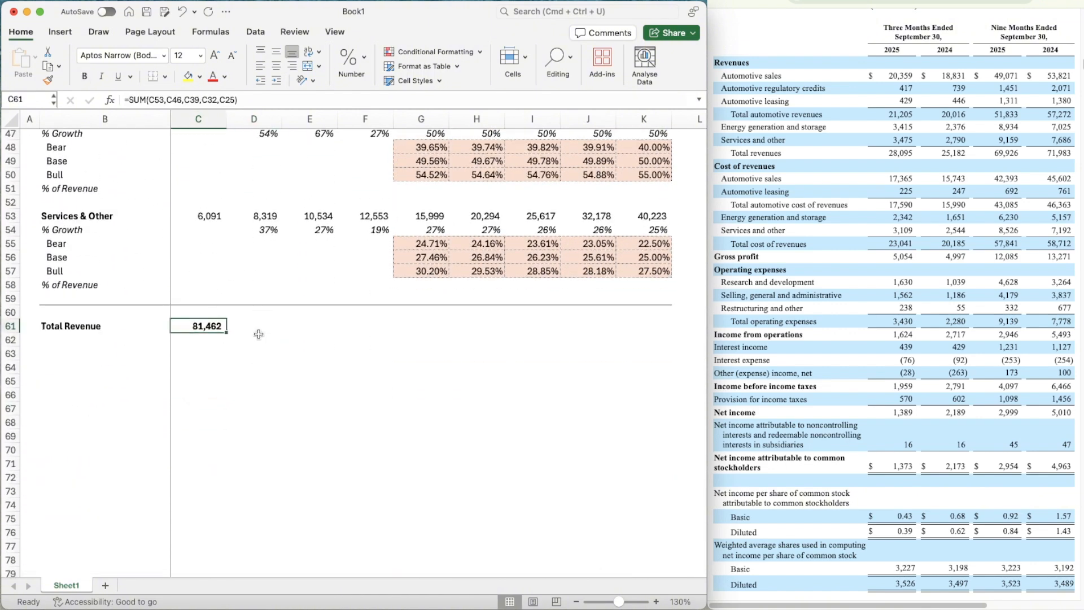
{"action": "key", "text": "super+c"}
{"action": "key", "text": "shift+Right"}
{"action": "key", "text": "shift+Right"}
{"action": "key", "text": "shift+Right"}
{"action": "key", "text": "shift+Right"}
{"action": "key", "text": "shift+Right"}
{"action": "key", "text": "shift+Right"}
{"action": "key", "text": "shift+Right"}
{"action": "key", "text": "shift+Right"}
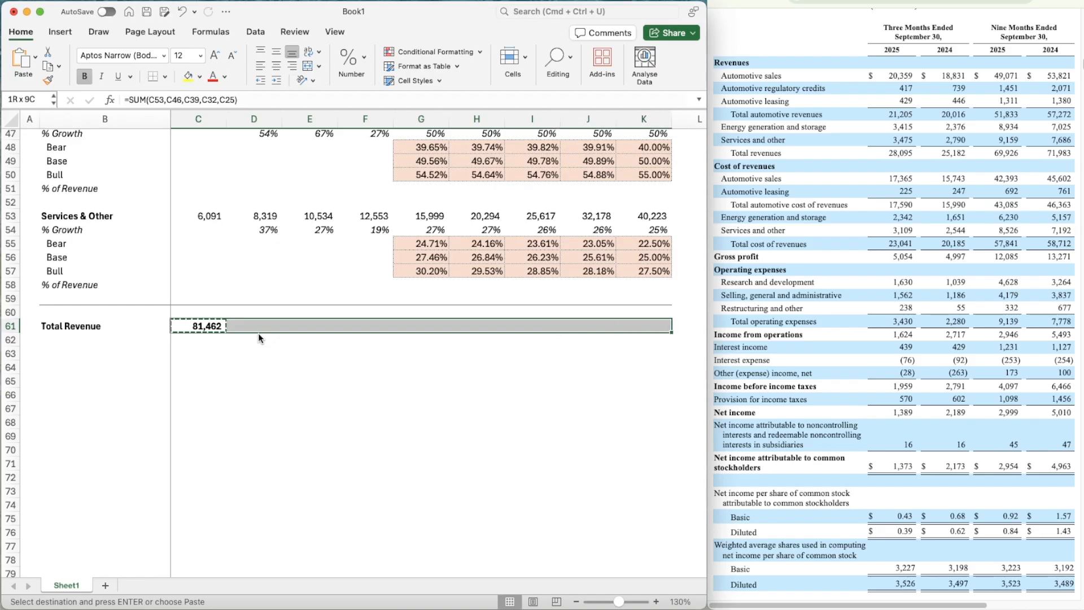
{"action": "key", "text": "super+v"}
- Copy the Services & Other growth formula from D54 into D62:K62 to calculate Total Revenue growth
{"action": "key", "text": "Up"}
{"action": "key", "text": "Right"}
{"action": "key", "text": "Up"}
{"action": "key", "text": "Up"}
{"action": "key", "text": "Up"}
{"action": "key", "text": "Up"}
{"action": "key", "text": "Up"}
{"action": "key", "text": "Up"}
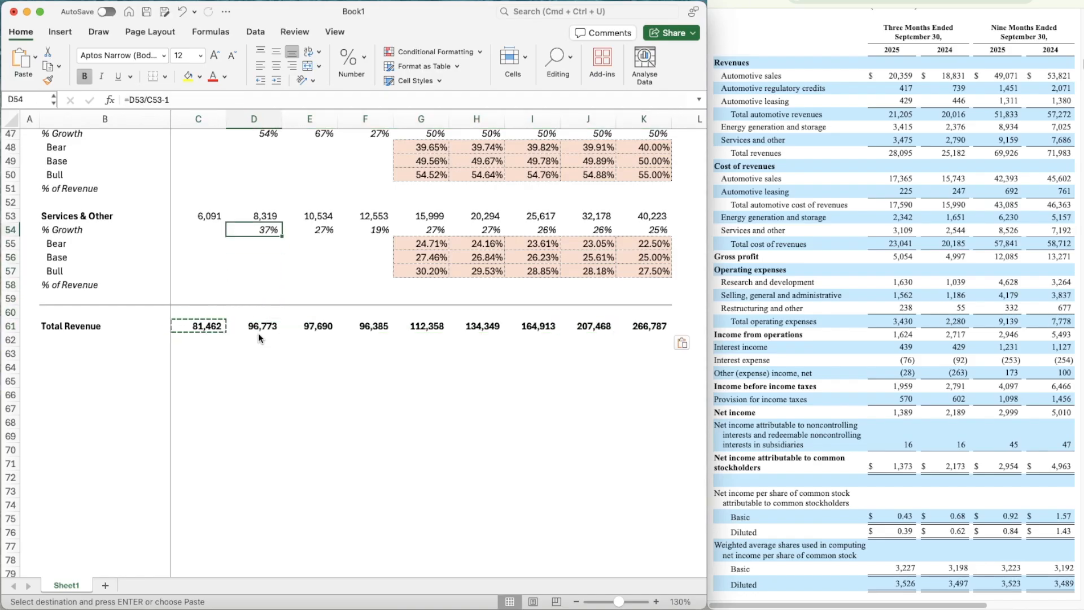
{"action": "key", "text": "super+c"}
{"action": "key", "text": "Down"}
{"action": "key", "text": "Down"}
{"action": "key", "text": "Down"}
{"action": "key", "text": "Down"}
{"action": "key", "text": "Down"}
{"action": "key", "text": "Down"}
{"action": "key", "text": "Down"}
{"action": "key", "text": "Down"}
{"action": "key", "text": "shift+Right"}
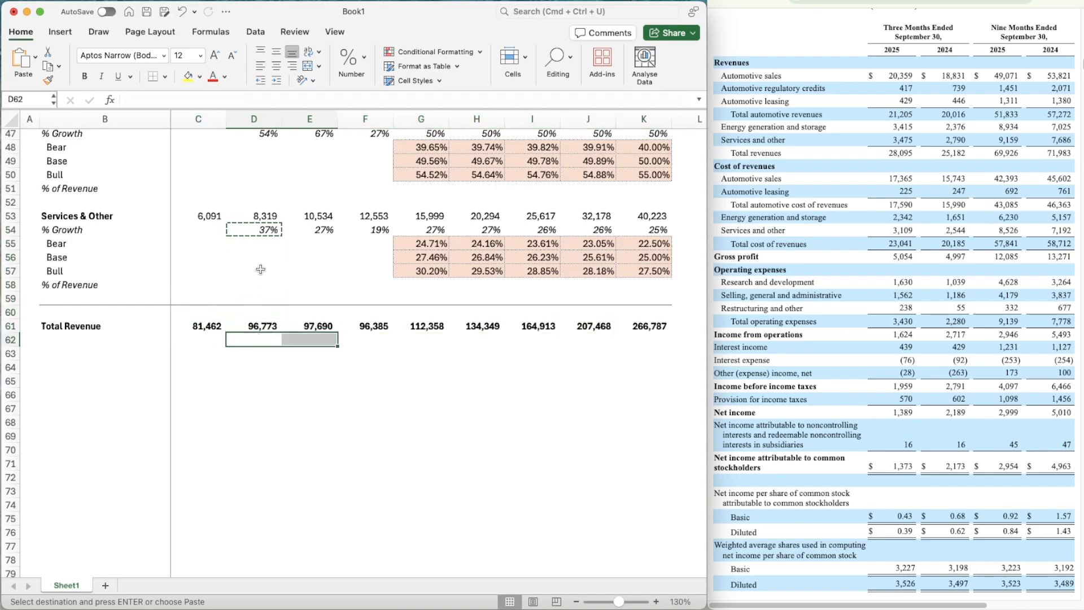
{"action": "key", "text": "shift+Right"}
{"action": "key", "text": "shift+Right"}
{"action": "key", "text": "shift+Right"}
{"action": "key", "text": "shift+Right"}
{"action": "key", "text": "shift+Right"}
{"action": "key", "text": "shift+Right"}
{"action": "key", "text": "super+v"}
{"action": "key", "text": "Down"}
{"action": "key", "text": "Down"}
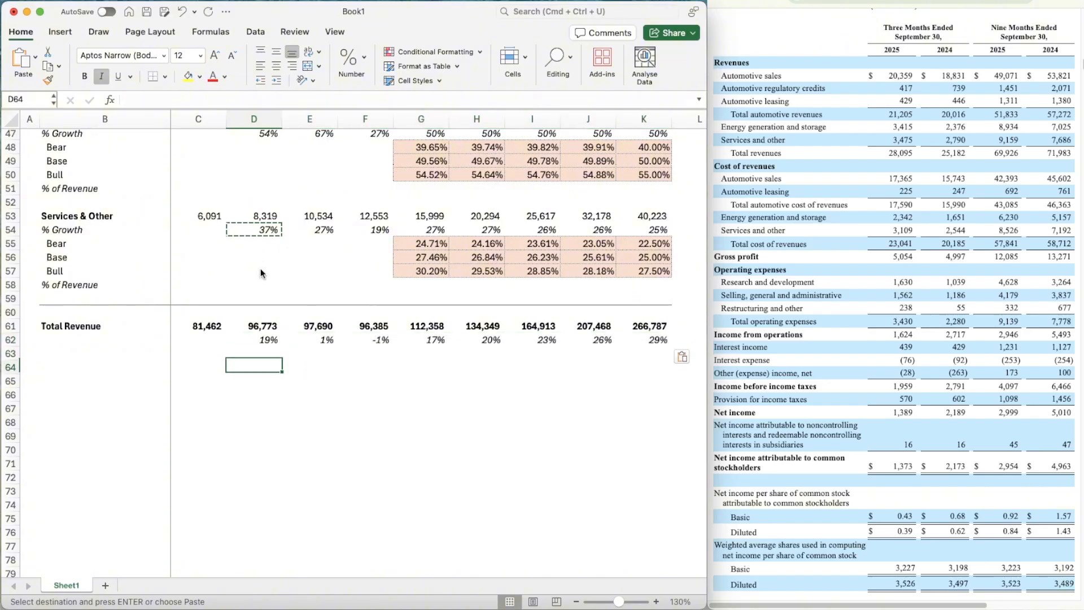
{"action": "key", "text": "Escape"}
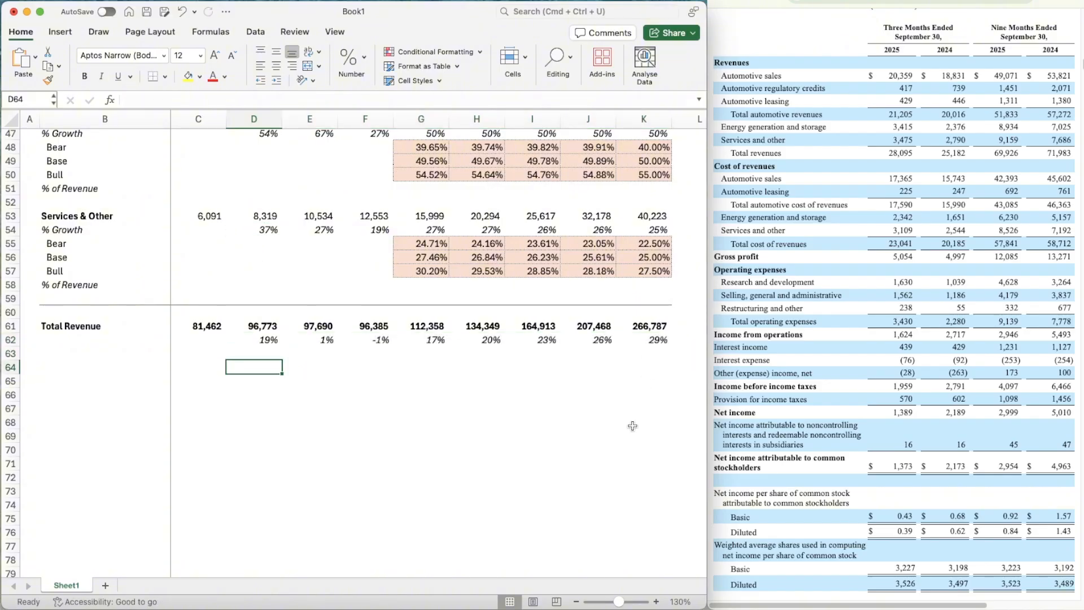
- Set the 2026 Automotive Sales base growth in G28 to 5% and check the Total Revenue row
{"action": "scroll", "coordinate": [627, 429], "scroll_direction": "up", "scroll_amount": 5}
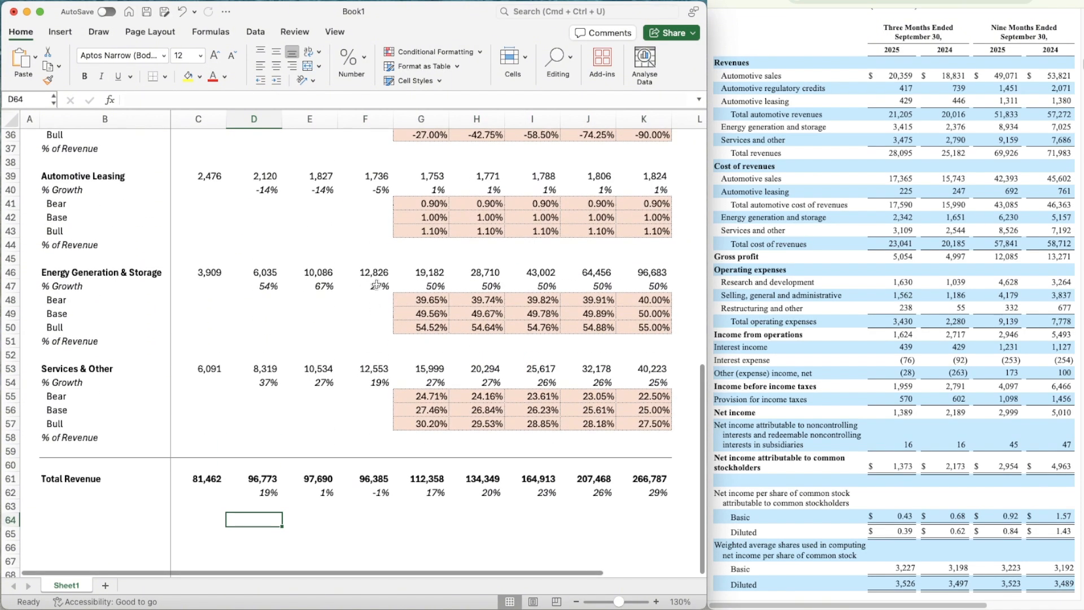
{"action": "left_click", "coordinate": [404, 316]}
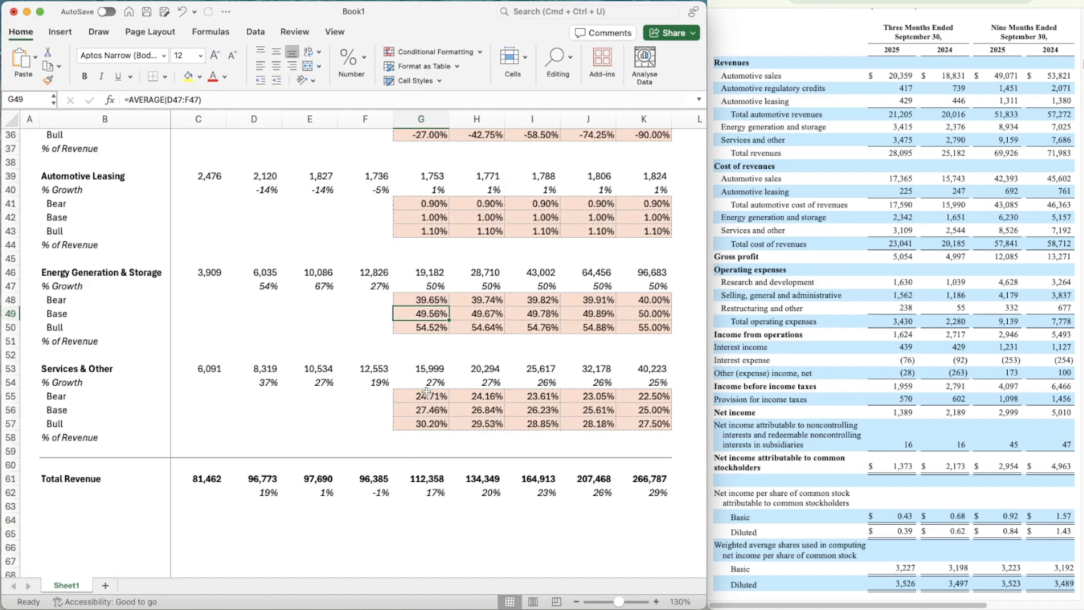
{"action": "scroll", "coordinate": [426, 391], "scroll_direction": "up", "scroll_amount": 7}
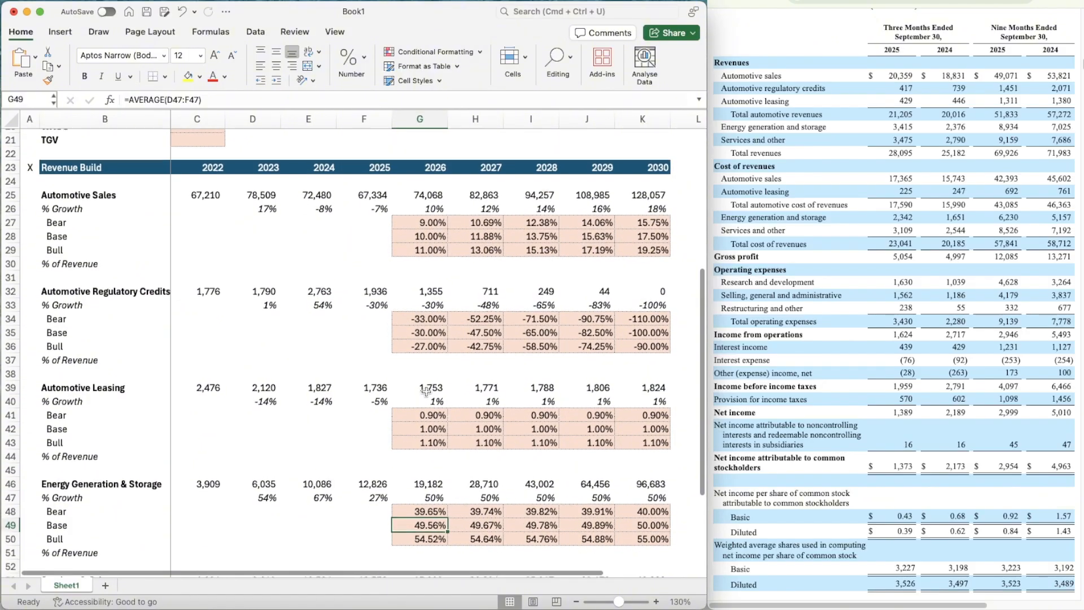
{"action": "scroll", "coordinate": [427, 391], "scroll_direction": "up", "scroll_amount": 1}
{"action": "left_click", "coordinate": [417, 244]}
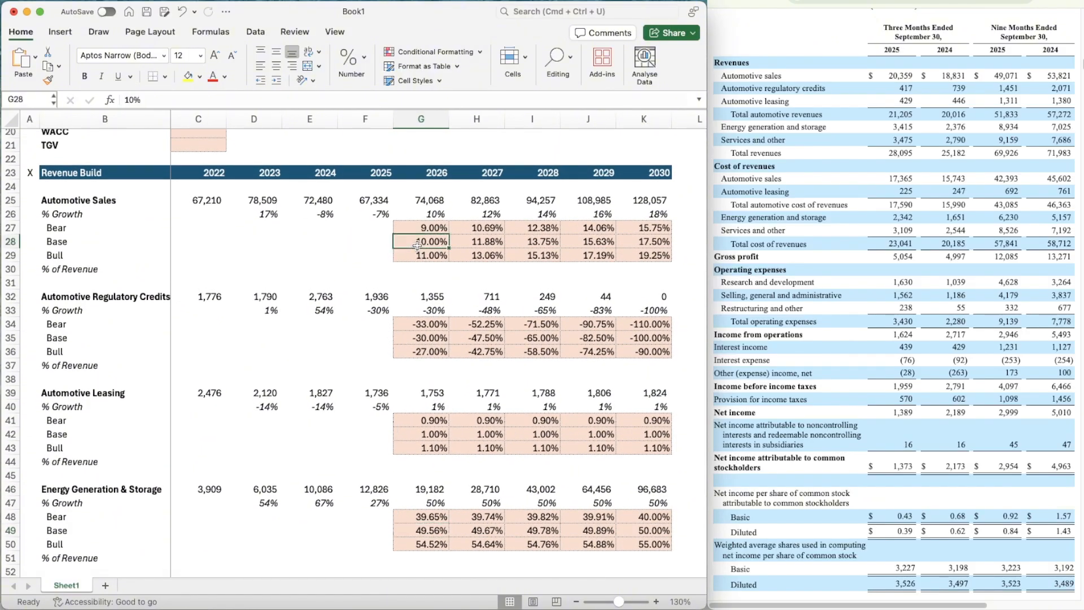
{"action": "type", "text": "5"}
{"action": "key", "text": "Return"}
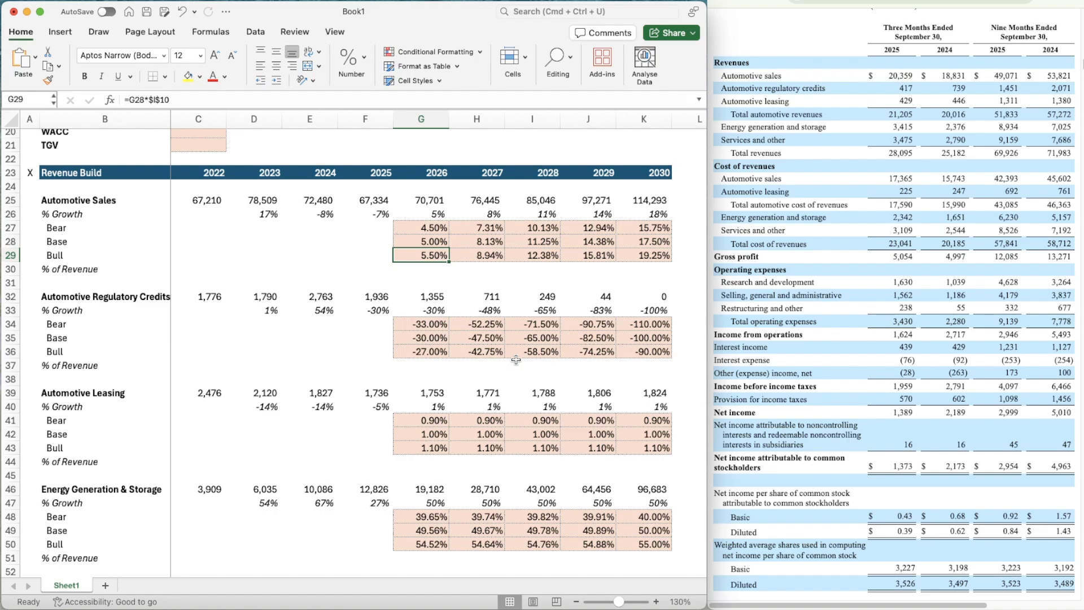
{"action": "scroll", "coordinate": [516, 359], "scroll_direction": "down", "scroll_amount": 3}
{"action": "scroll", "coordinate": [515, 360], "scroll_direction": "down", "scroll_amount": 6}
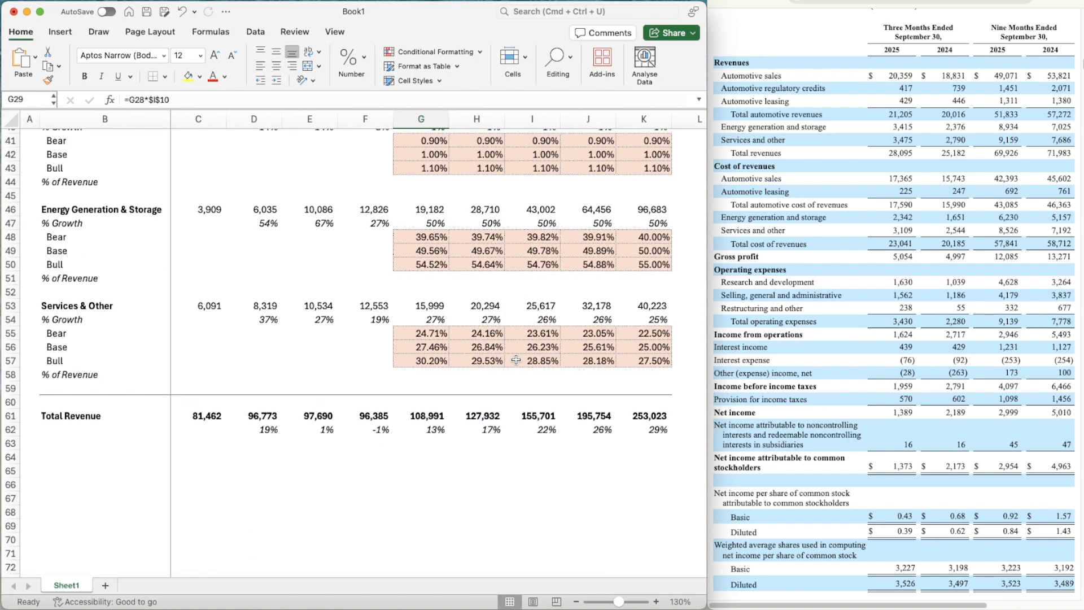
- Select the 2026 Automotive Sales base growth cell G28
{"action": "scroll", "coordinate": [516, 360], "scroll_direction": "up", "scroll_amount": 6}
{"action": "left_click", "coordinate": [426, 196]}
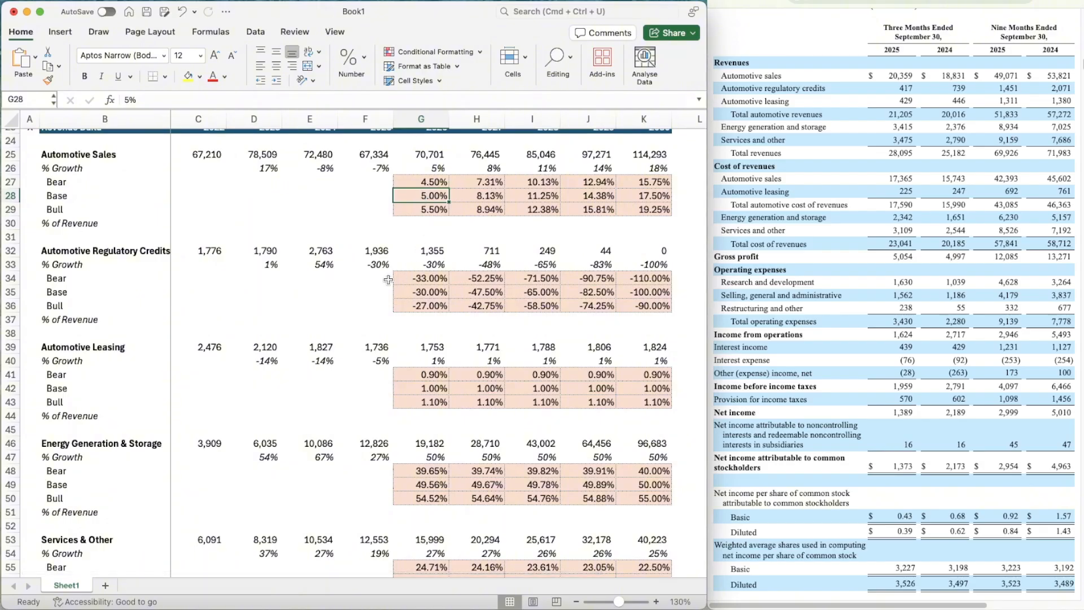
{"action": "type", "text": "=averagw"}
{"action": "key", "text": "ctrl+Return"}
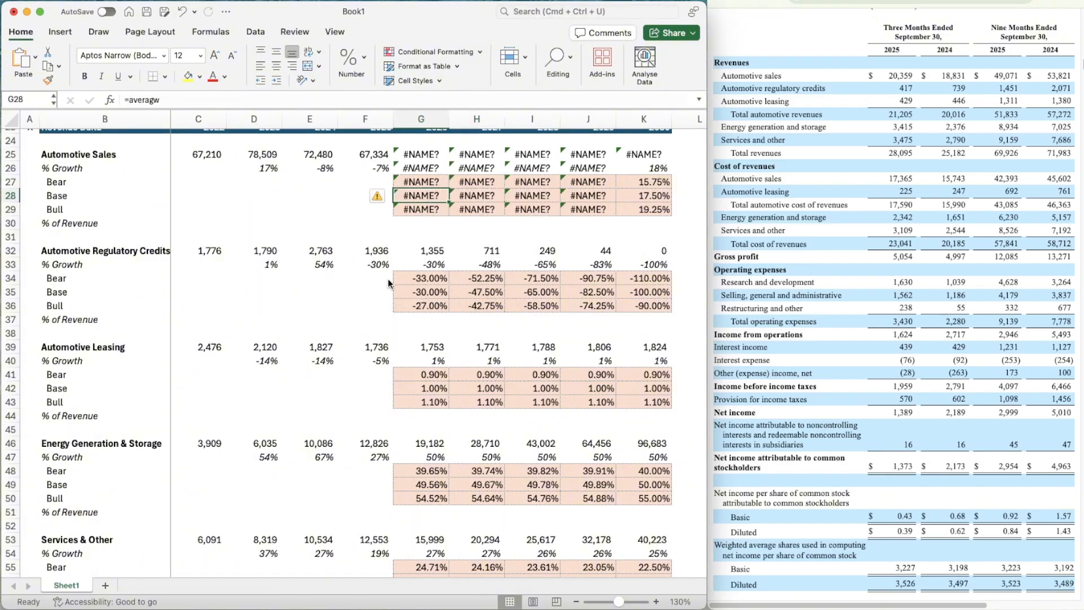
{"action": "key", "text": "super+z"}
- Calculate the 2026 Automotive Sales base growth in G28 as the historical average with =AVERAGE(D26:F26)
{"action": "type", "text": "=average"}
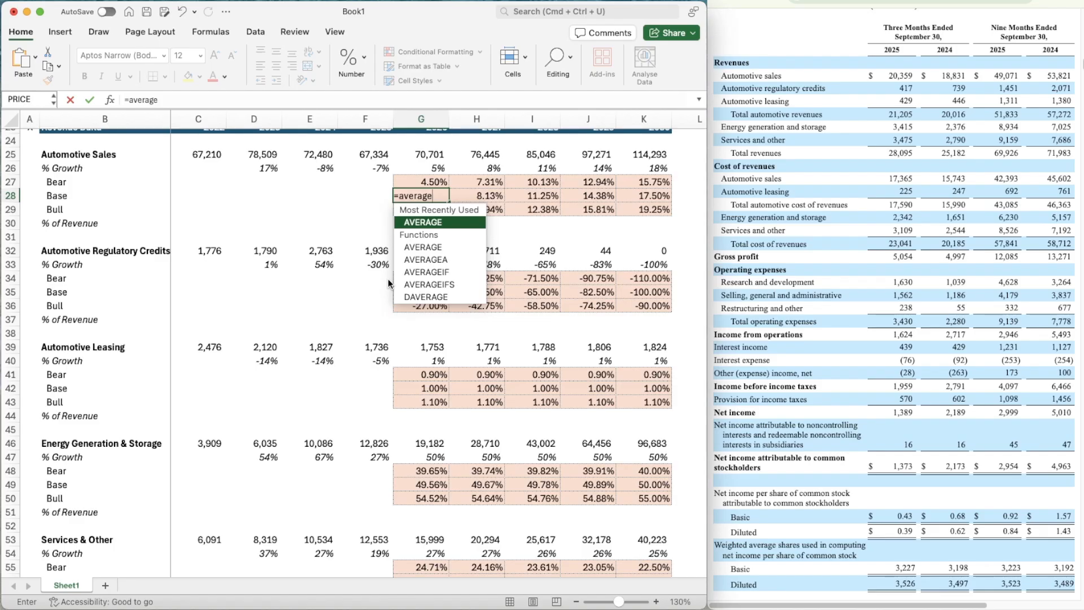
{"action": "key", "text": "Tab"}
{"action": "key", "text": "Left"}
{"action": "key", "text": "Up"}
{"action": "key", "text": "Up"}
{"action": "key", "text": "shift+Left"}
{"action": "key", "text": "shift+Left"}
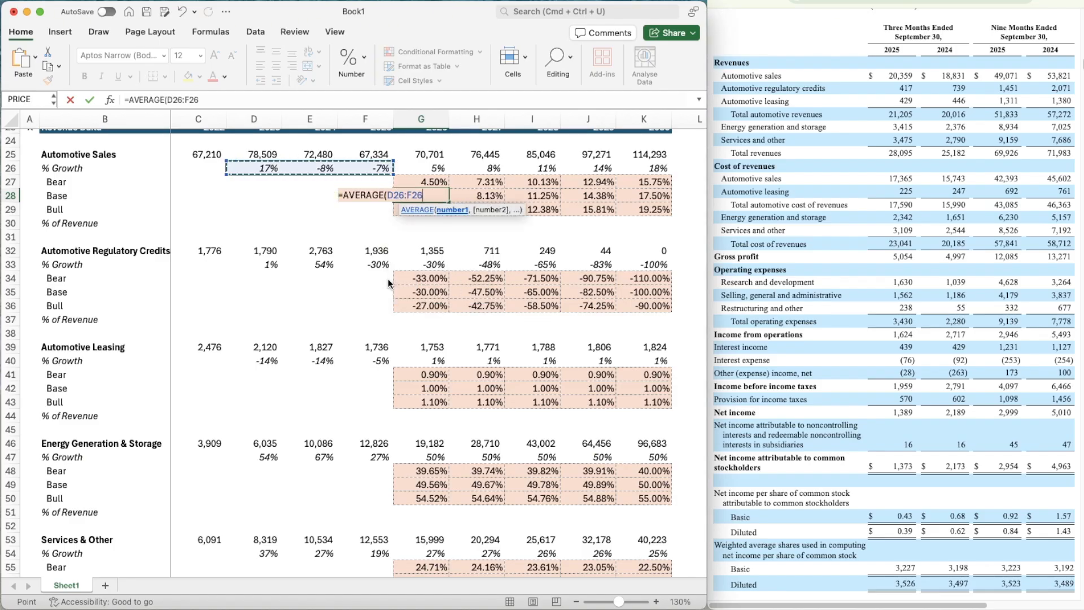
{"action": "key", "text": "ctrl+Return"}
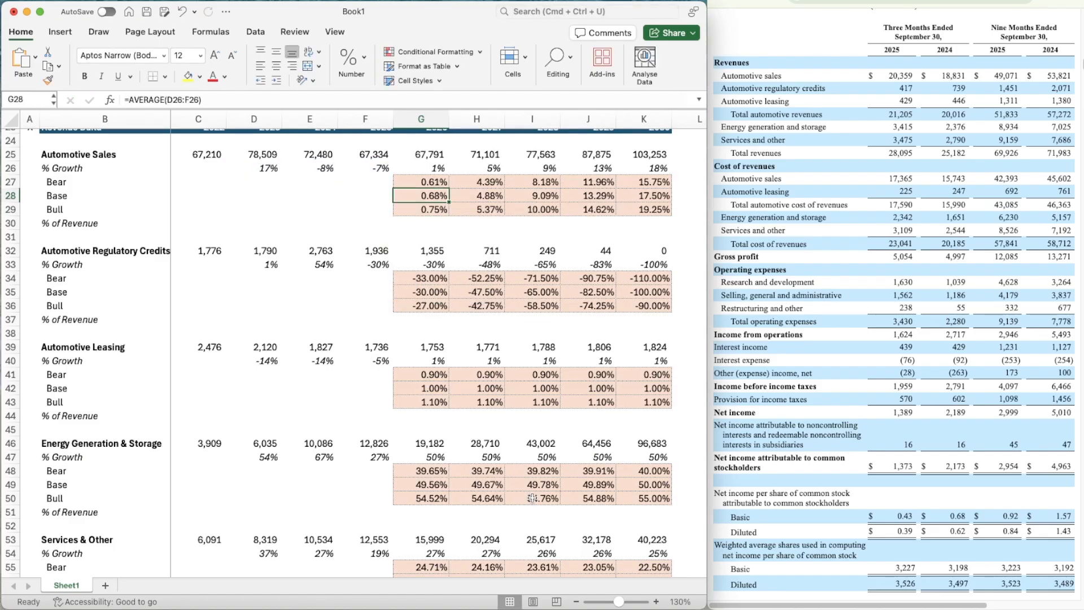
- Examine the Total Revenue forecast and its growth alongside the segment growth assumptions
{"action": "scroll", "coordinate": [532, 498], "scroll_direction": "down", "scroll_amount": 10}
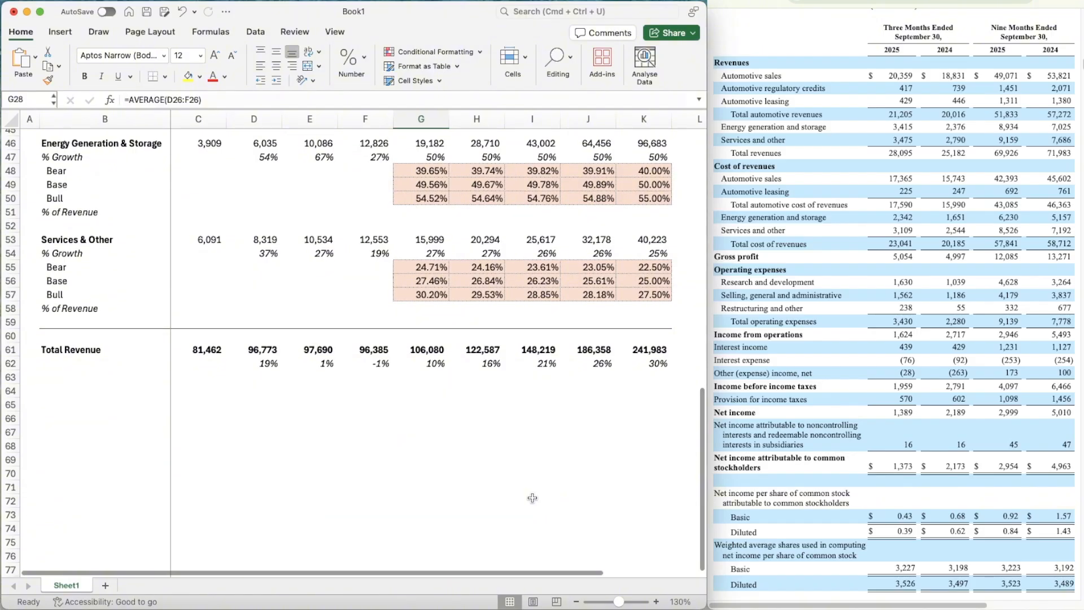
{"action": "scroll", "coordinate": [533, 497], "scroll_direction": "up", "scroll_amount": 2}
{"action": "scroll", "coordinate": [532, 497], "scroll_direction": "up", "scroll_amount": 1}
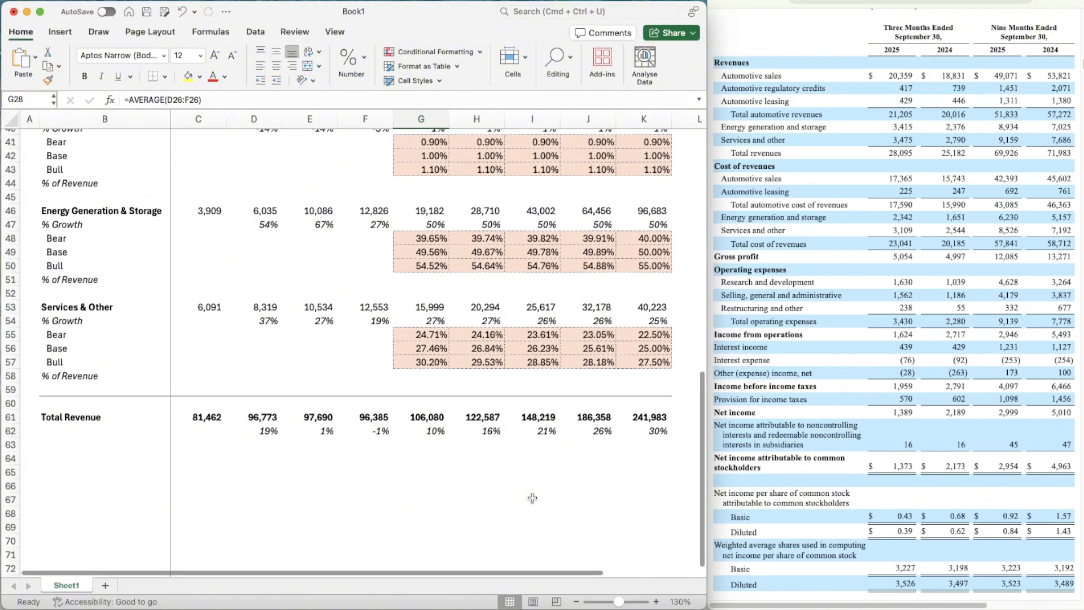
{"action": "scroll", "coordinate": [533, 497], "scroll_direction": "up", "scroll_amount": 12}
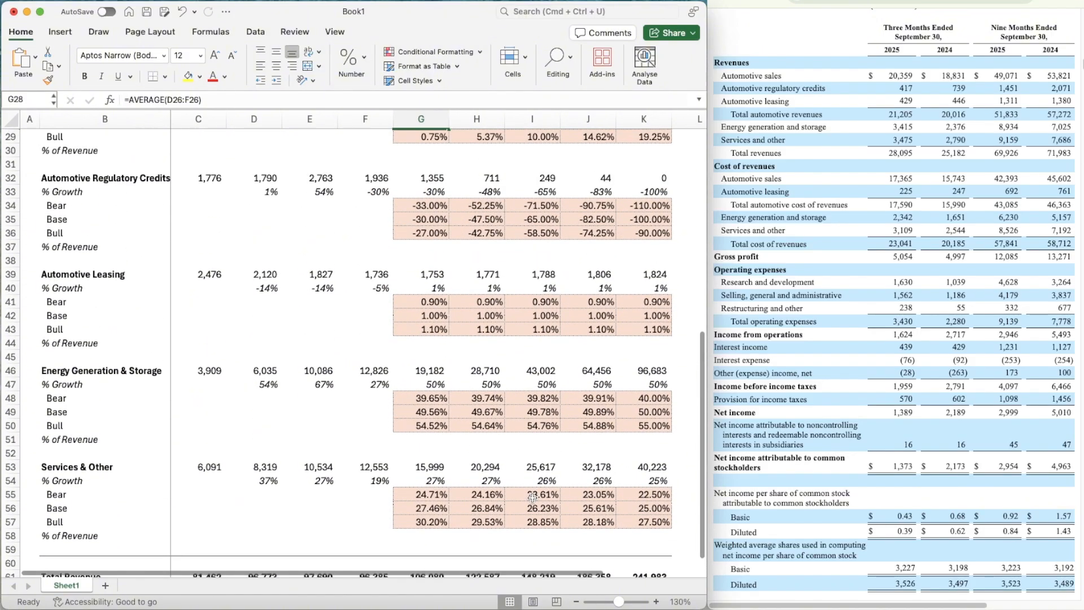
{"action": "scroll", "coordinate": [533, 497], "scroll_direction": "down", "scroll_amount": 8}
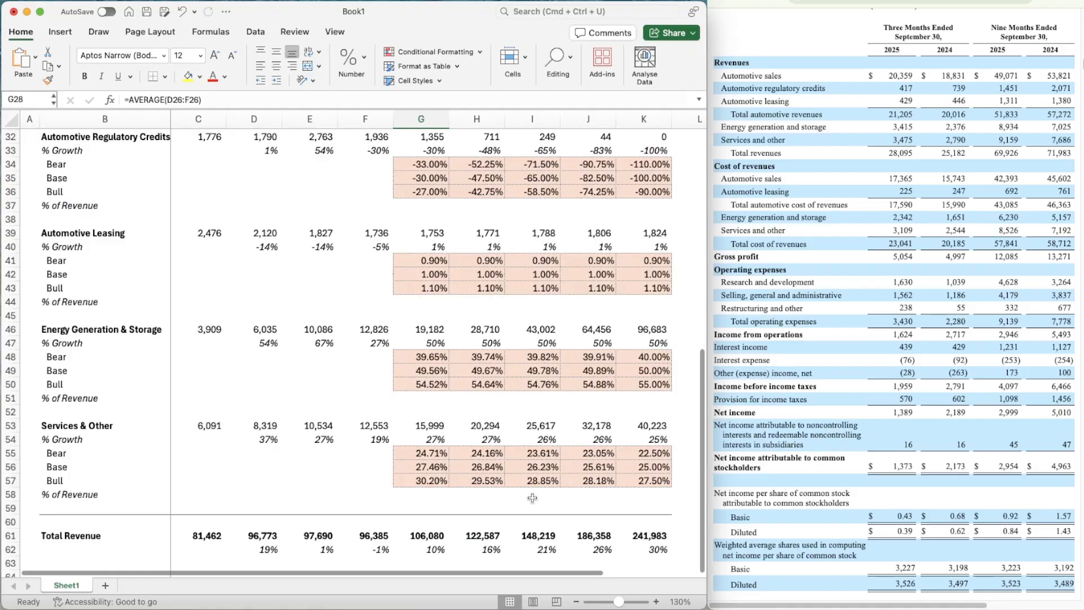
{"action": "scroll", "coordinate": [533, 498], "scroll_direction": "down", "scroll_amount": 4}
{"action": "scroll", "coordinate": [532, 497], "scroll_direction": "down", "scroll_amount": 3}
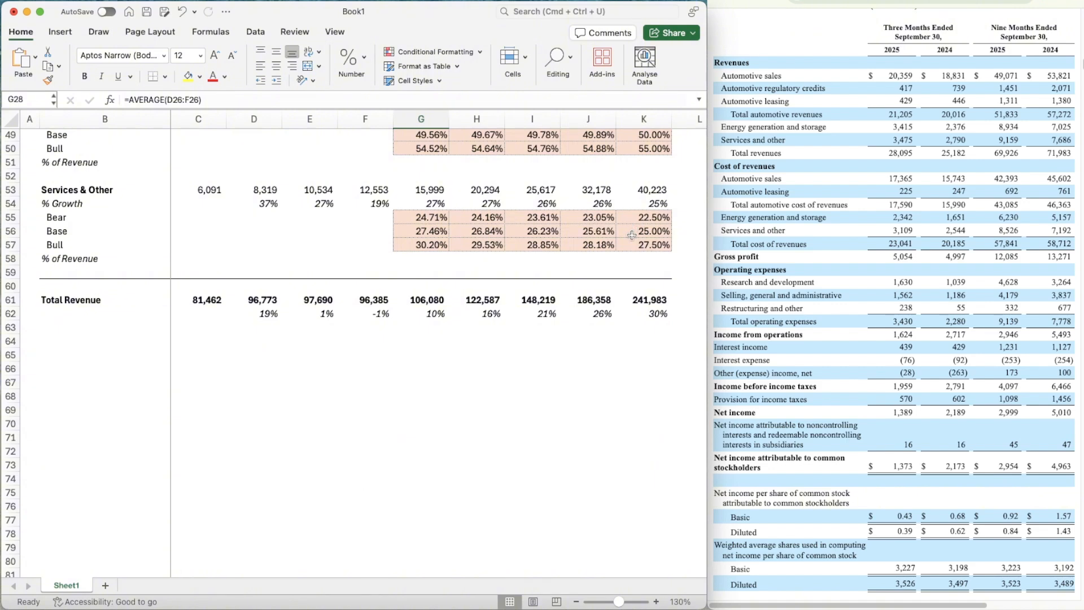
- Set the Services & Other base growth assumption in G14 to 50% and check the Total Revenue row
{"action": "scroll", "coordinate": [537, 288], "scroll_direction": "up", "scroll_amount": 15}
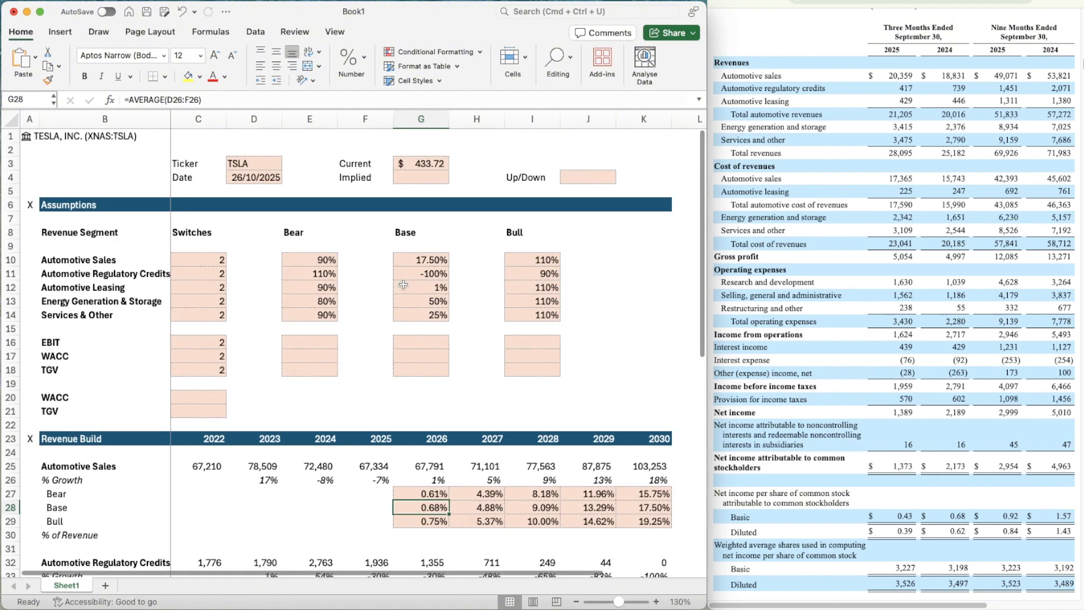
{"action": "left_click", "coordinate": [406, 314]}
{"action": "type", "text": "50"}
{"action": "key", "text": "Return"}
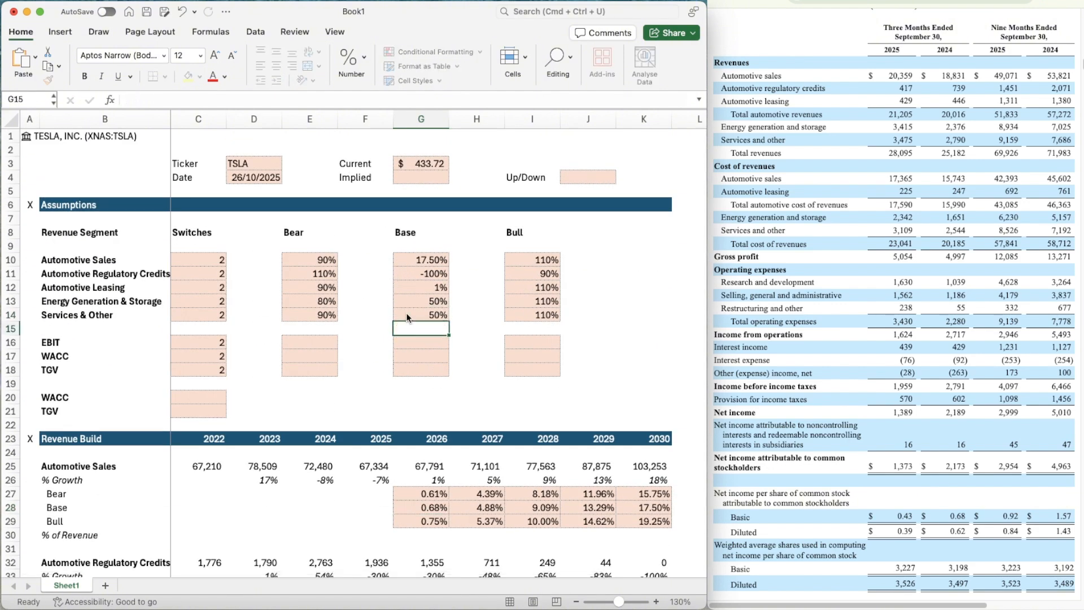
{"action": "scroll", "coordinate": [473, 391], "scroll_direction": "down", "scroll_amount": 15}
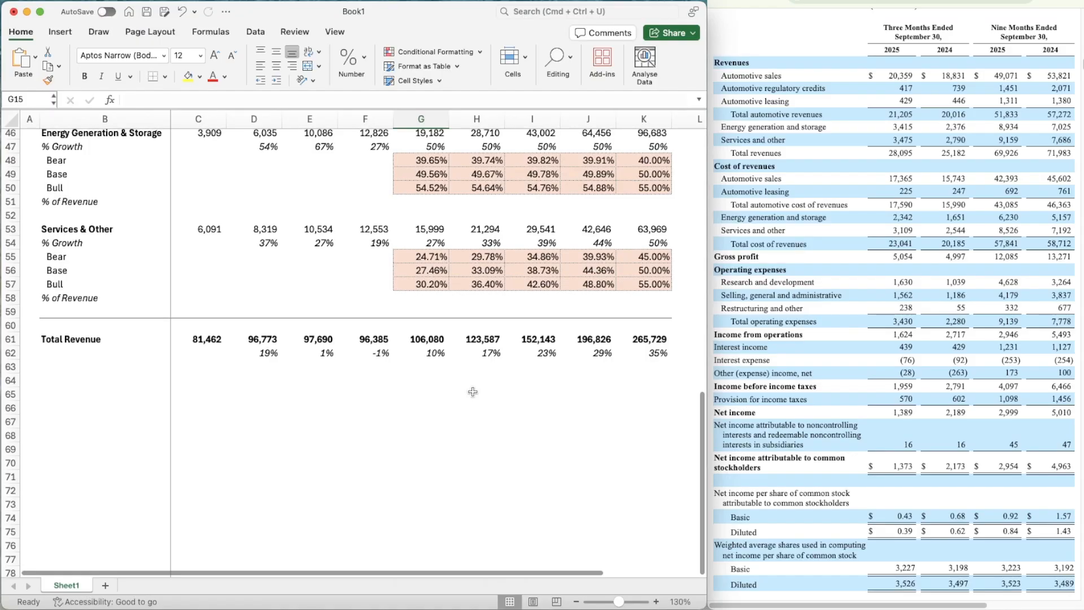
- Copy the Revenue Build header row 23 to row 64 and retitle it Income Statement
{"action": "scroll", "coordinate": [119, 281], "scroll_direction": "up", "scroll_amount": 10}
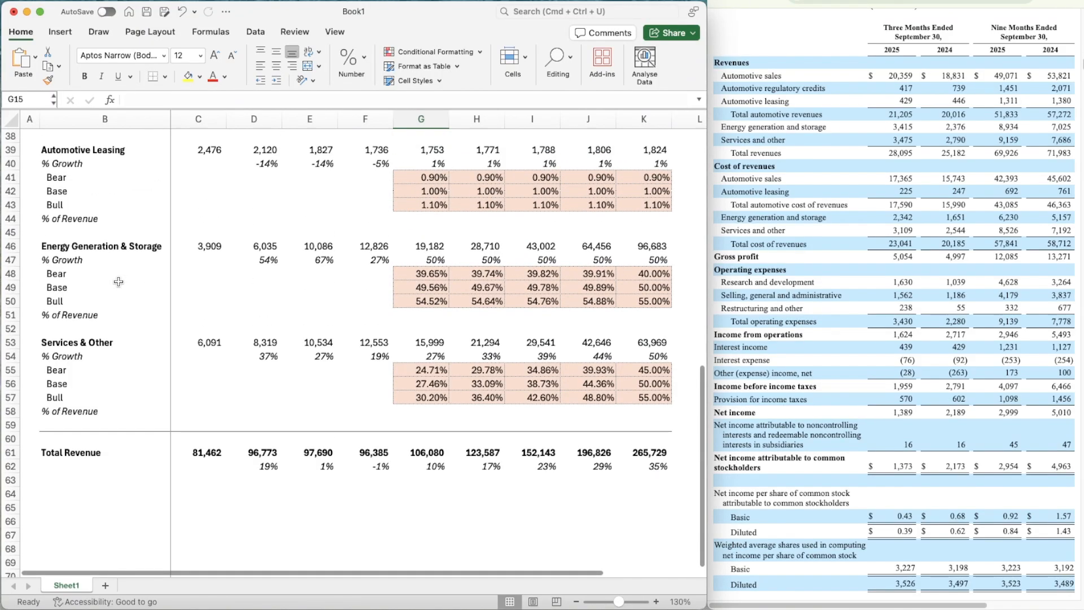
{"action": "left_click", "coordinate": [10, 239]}
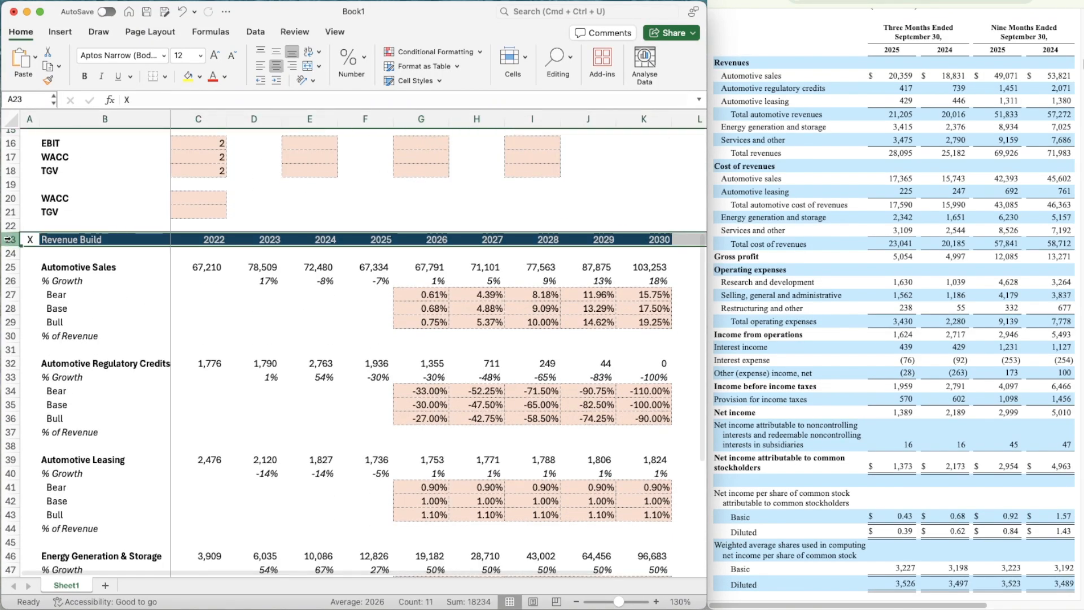
{"action": "key", "text": "super+c"}
{"action": "scroll", "coordinate": [91, 350], "scroll_direction": "down", "scroll_amount": 10}
{"action": "left_click", "coordinate": [34, 355]}
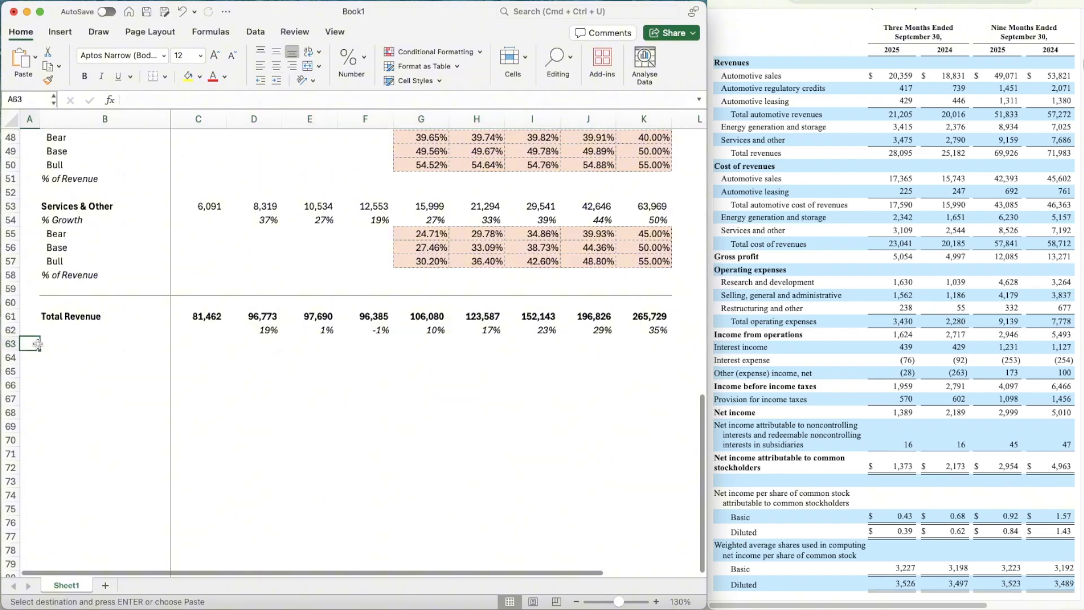
{"action": "key", "text": "super+v"}
{"action": "key", "text": "Right"}
{"action": "type", "text": "I"}
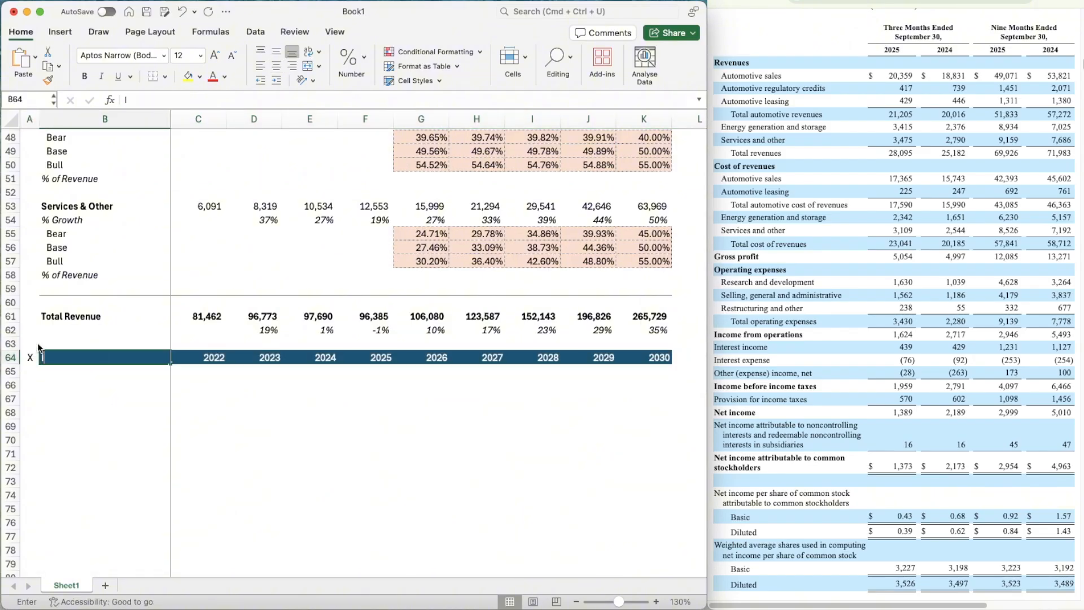
{"action": "type", "text": "ncome Statement"}
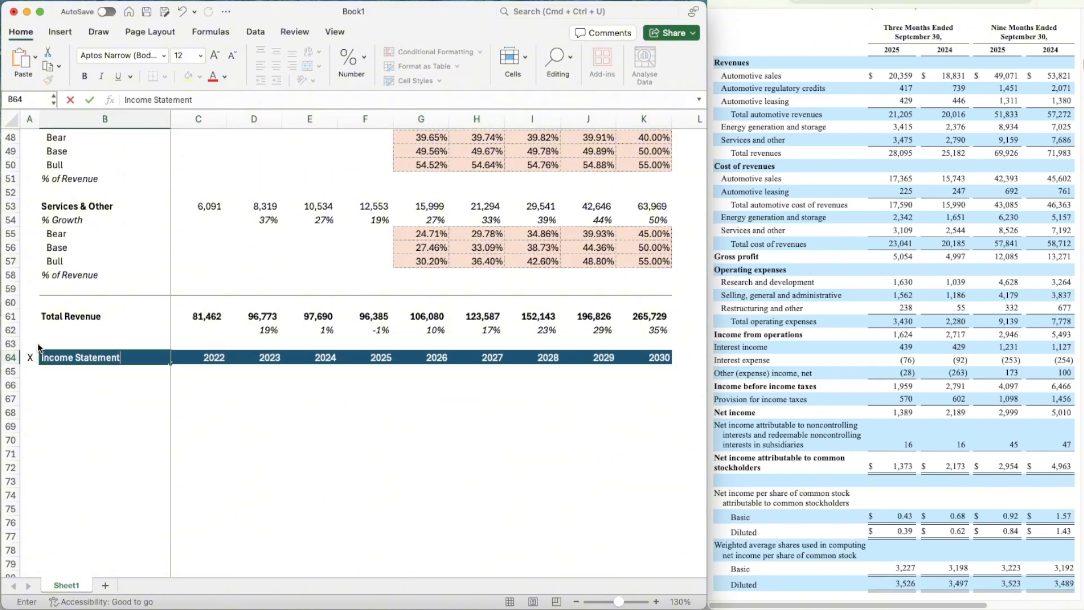
{"action": "key", "text": "Return"}
- Add a bold Revenue label in B66 under the Income Statement header
{"action": "scroll", "coordinate": [106, 383], "scroll_direction": "down", "scroll_amount": 2}
{"action": "key", "text": "Return"}
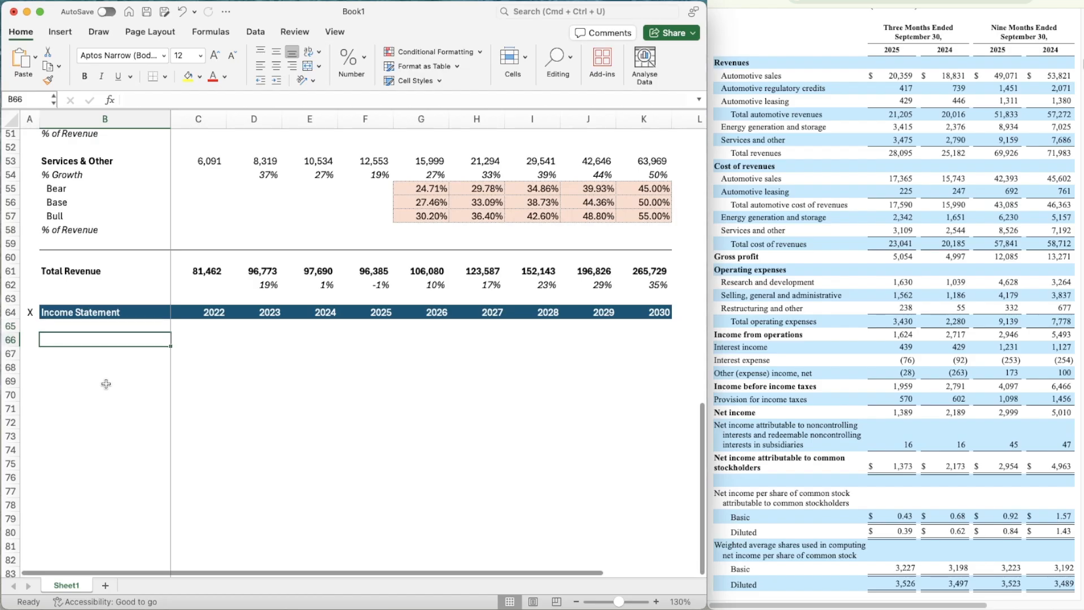
{"action": "type", "text": "Revenue"}
{"action": "key", "text": "Return"}
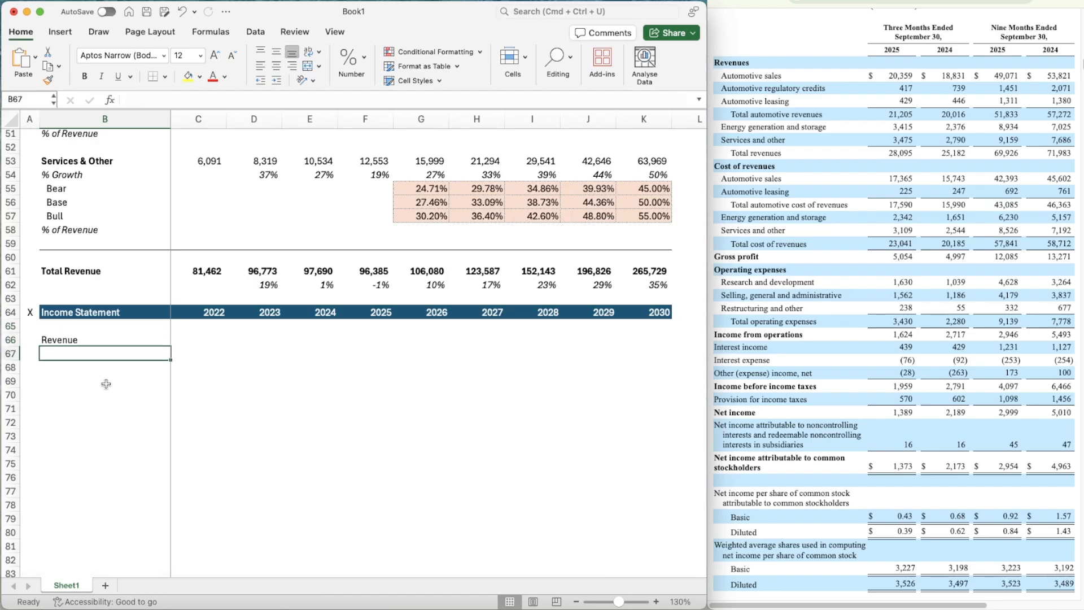
{"action": "key", "text": "Up"}
{"action": "key", "text": "super+b"}
- Copy the % Growth label from B54 to B62 under Total Revenue and to B67 under Revenue
{"action": "key", "text": "Up"}
{"action": "key", "text": "Up"}
{"action": "key", "text": "Up"}
{"action": "key", "text": "Up"}
{"action": "key", "text": "Up"}
{"action": "key", "text": "Up"}
{"action": "key", "text": "Up"}
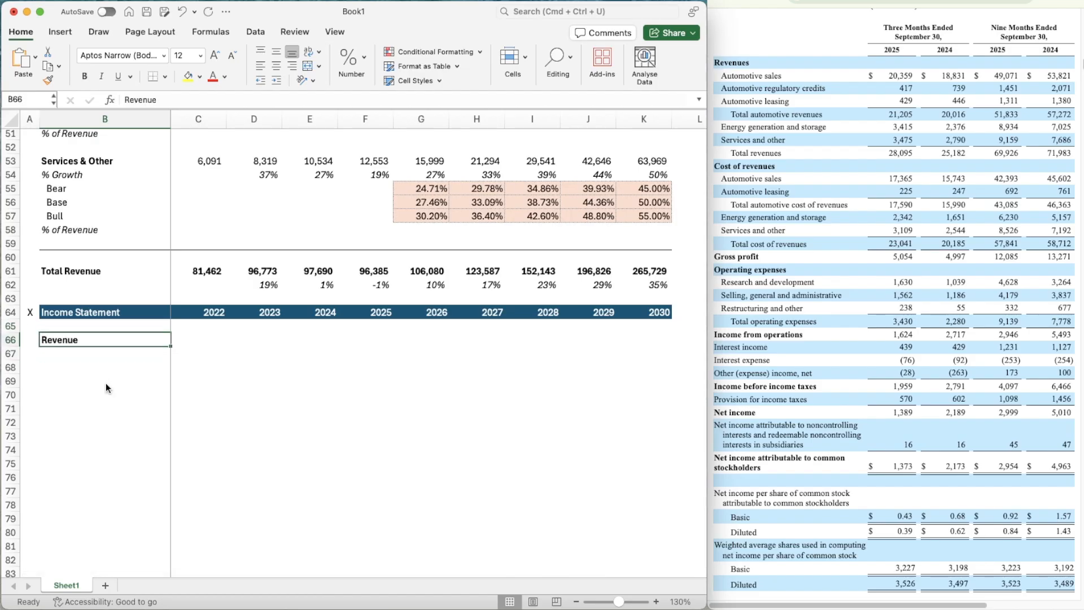
{"action": "key", "text": "Up"}
{"action": "key", "text": "Up"}
{"action": "key", "text": "Up"}
{"action": "key", "text": "Up"}
{"action": "key", "text": "Up"}
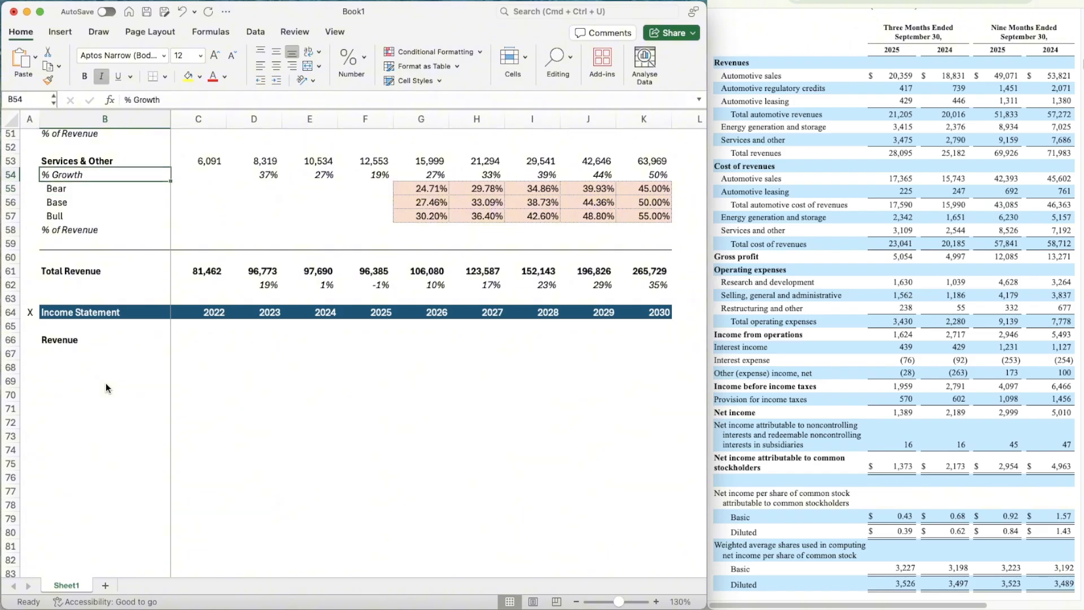
{"action": "key", "text": "super+c"}
{"action": "key", "text": "Down"}
{"action": "key", "text": "Down"}
{"action": "key", "text": "Down"}
{"action": "key", "text": "Down"}
{"action": "key", "text": "Down"}
{"action": "key", "text": "Down"}
{"action": "key", "text": "Down"}
{"action": "key", "text": "Down"}
{"action": "key", "text": "super+v"}
{"action": "key", "text": "Down"}
{"action": "key", "text": "Down"}
{"action": "key", "text": "Down"}
{"action": "key", "text": "Down"}
{"action": "key", "text": "Down"}
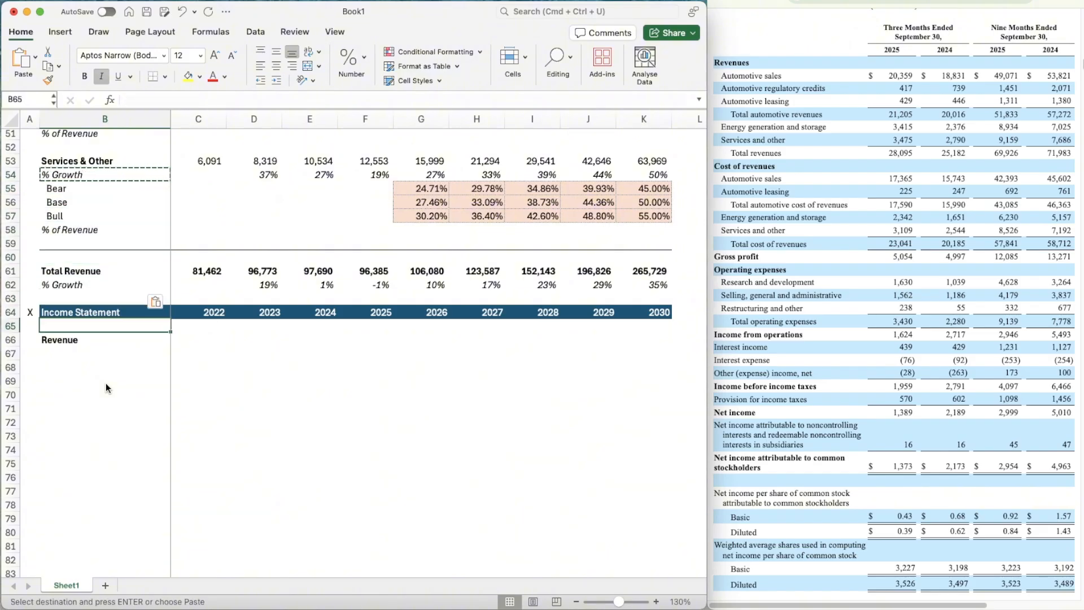
{"action": "key", "text": "super+v"}
- Link the 2022 income statement Revenue in C66 to Total Revenue with =C61
{"action": "key", "text": "Right"}
{"action": "key", "text": "Up"}
{"action": "type", "text": "="}
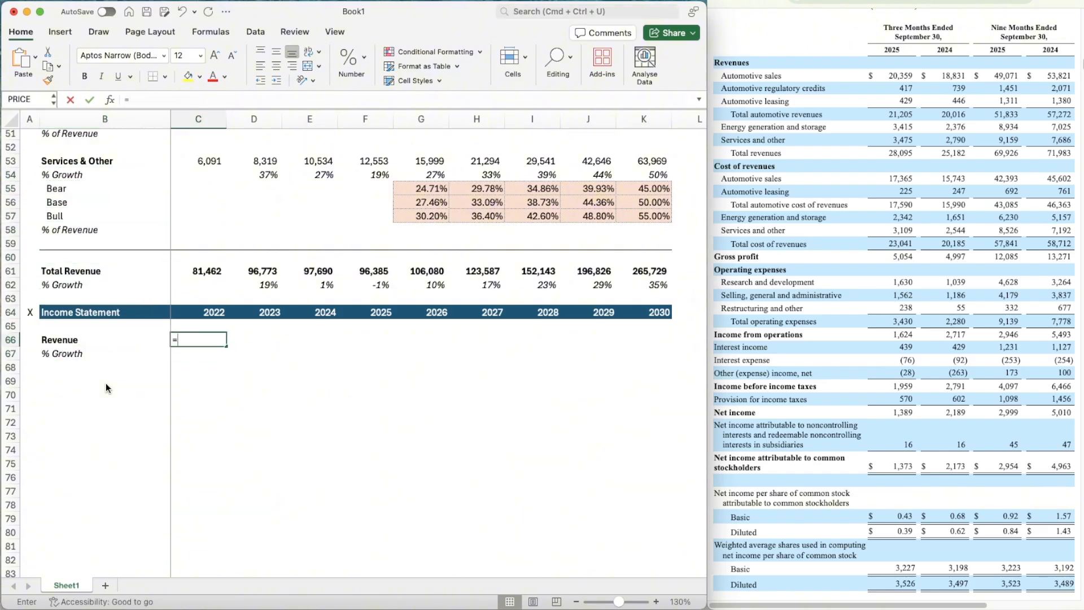
{"action": "key", "text": "Up"}
{"action": "key", "text": "Up"}
{"action": "key", "text": "Up"}
{"action": "key", "text": "Up"}
{"action": "key", "text": "Up"}
{"action": "key", "text": "Up"}
{"action": "key", "text": "Down"}
{"action": "key", "text": "Return"}
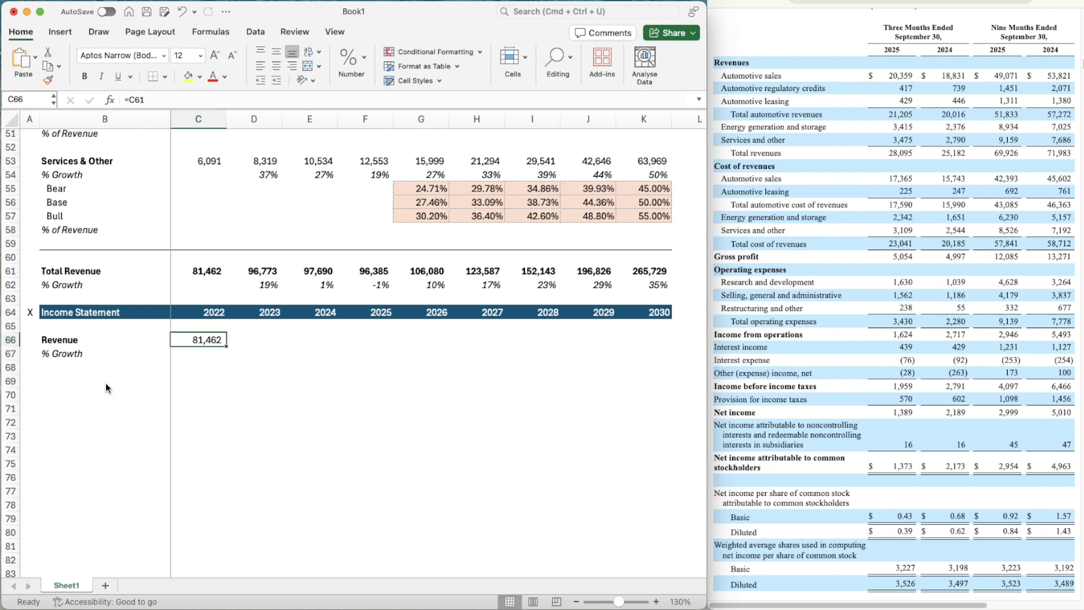
- Copy the Revenue link from C66 across to K66 through 2030
{"action": "key", "text": "super+c"}
{"action": "key", "text": "shift+Right"}
{"action": "key", "text": "shift+Right"}
{"action": "key", "text": "shift+Right"}
{"action": "key", "text": "shift+Right"}
{"action": "key", "text": "shift+Right"}
{"action": "key", "text": "shift+Right"}
{"action": "key", "text": "shift+Right"}
{"action": "key", "text": "shift+Right"}
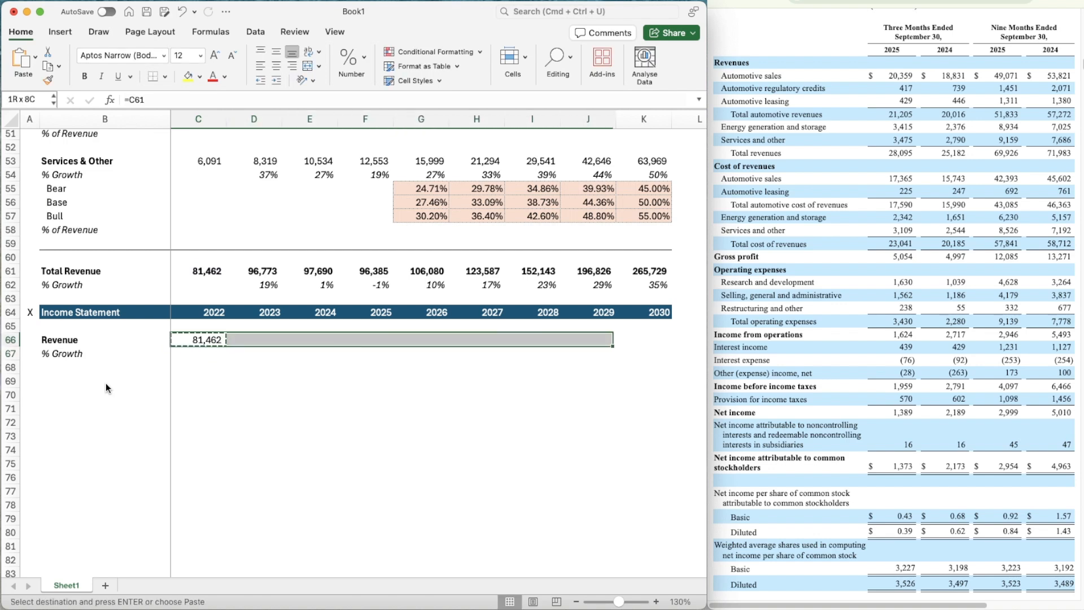
{"action": "key", "text": "super+v"}
- Copy the Total Revenue growth formula from D62 into D67:K67 to calculate income statement revenue growth
{"action": "key", "text": "Right"}
{"action": "key", "text": "Up"}
{"action": "key", "text": "Up"}
{"action": "key", "text": "Up"}
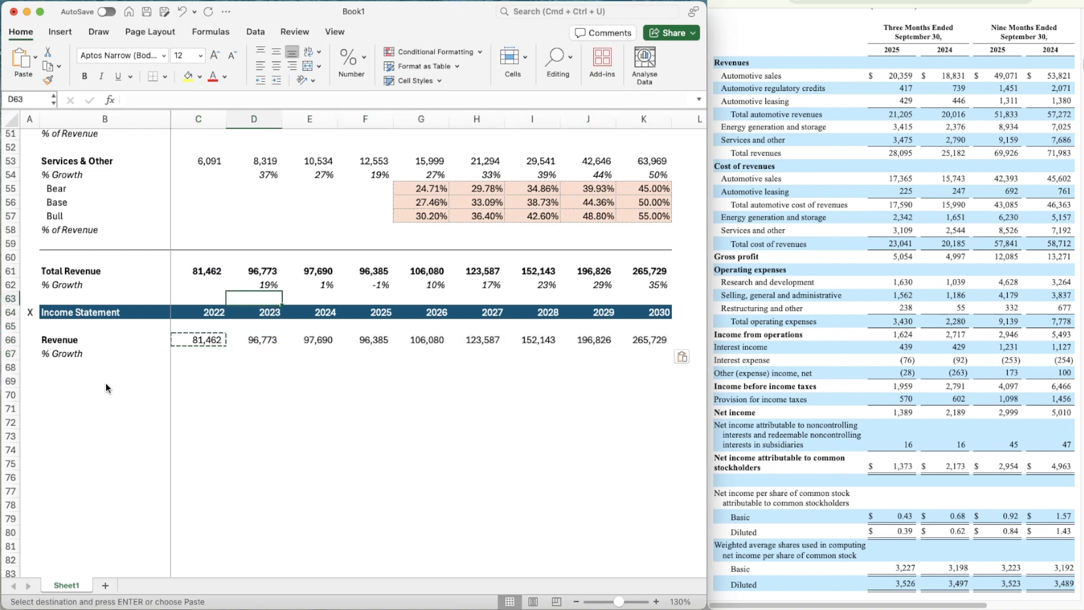
{"action": "key", "text": "Up"}
{"action": "key", "text": "super+c"}
{"action": "key", "text": "Down"}
{"action": "key", "text": "Down"}
{"action": "key", "text": "Down"}
{"action": "key", "text": "Down"}
{"action": "key", "text": "Down"}
{"action": "key", "text": "shift+Right"}
{"action": "key", "text": "shift+Right"}
{"action": "key", "text": "shift+Right"}
{"action": "key", "text": "shift+Right"}
{"action": "key", "text": "shift+Right"}
{"action": "key", "text": "shift+Right"}
{"action": "key", "text": "shift+Right"}
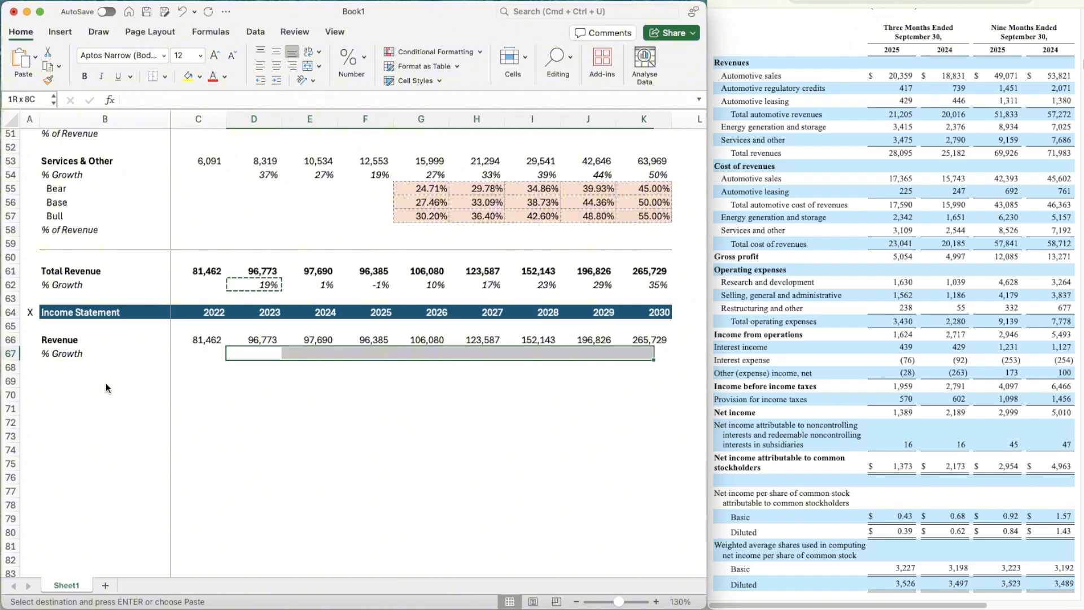
{"action": "key", "text": "super+v"}
- Add the labels EBIT in B69 and % of Revenue in B70
{"action": "left_click", "coordinate": [106, 382]}
{"action": "type", "text": "EBIT"}
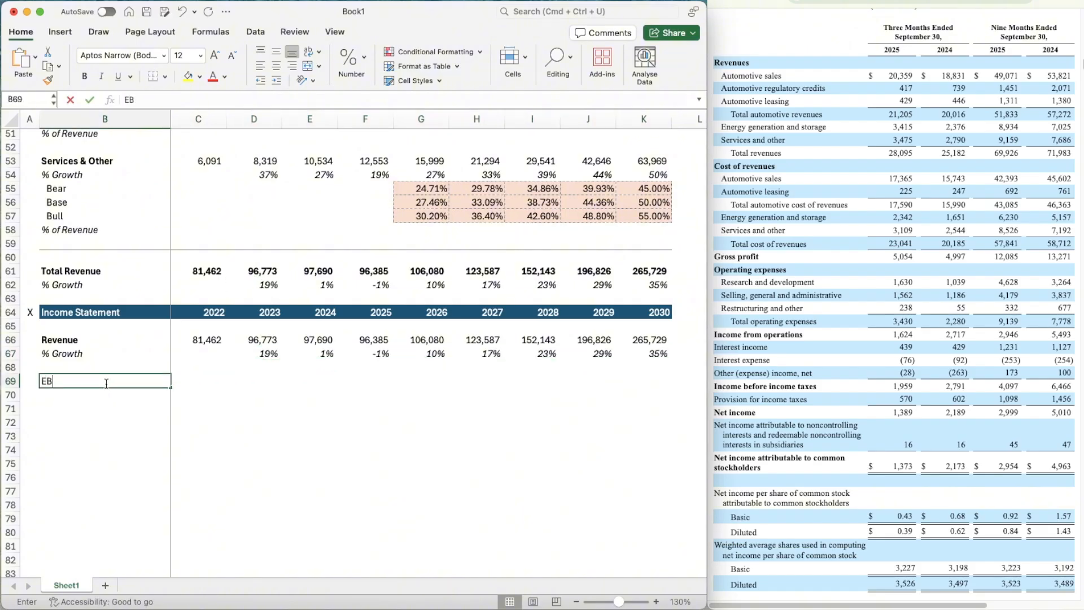
{"action": "key", "text": "Return"}
{"action": "type", "text": "% "}
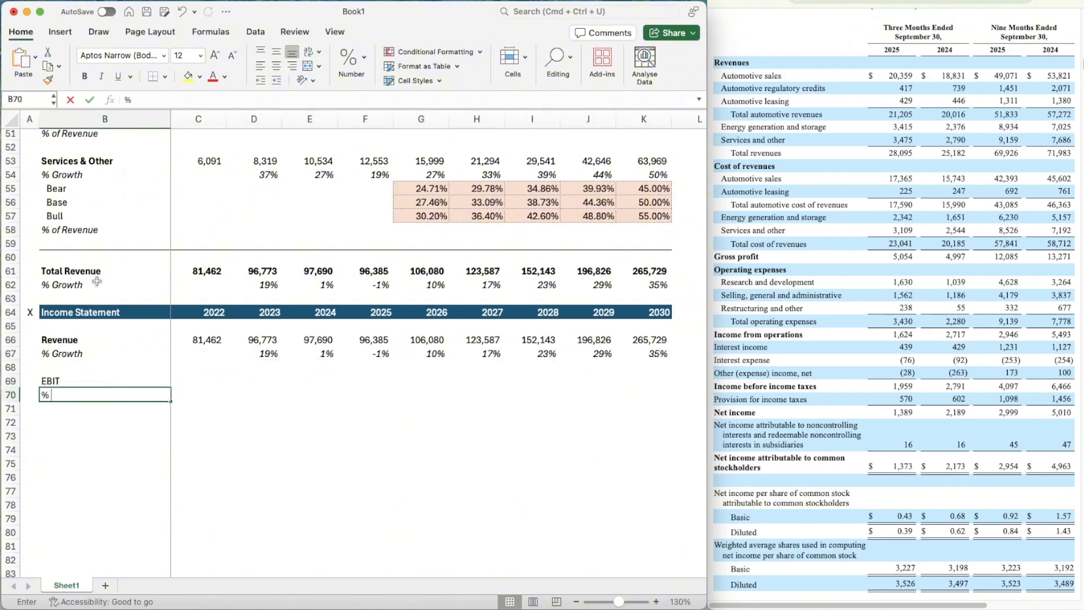
{"action": "type", "text": "Of Revenue"}
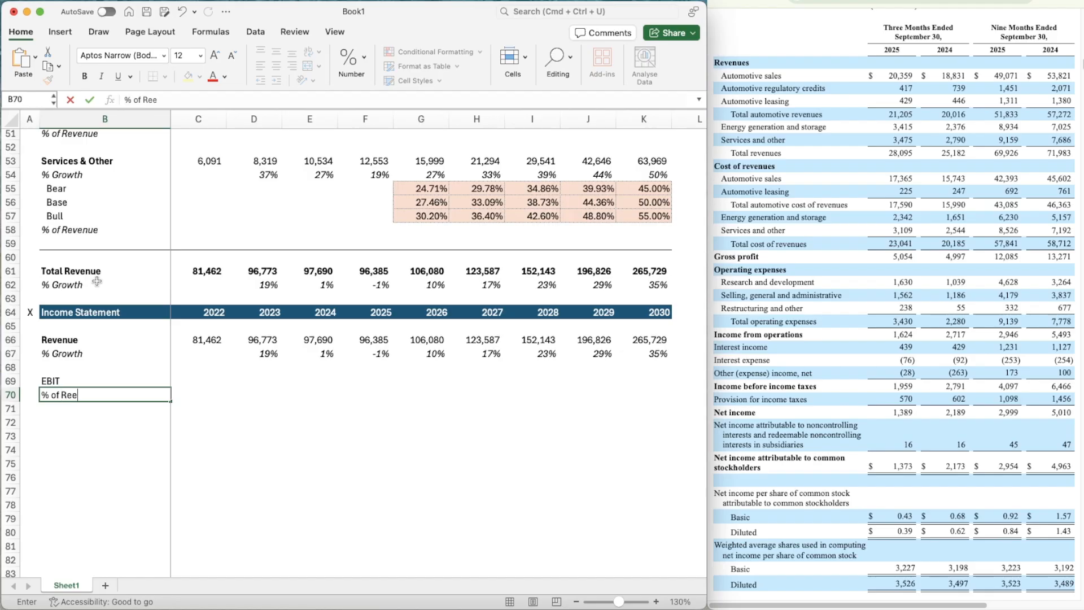
{"action": "key", "text": "ctrl+Return"}
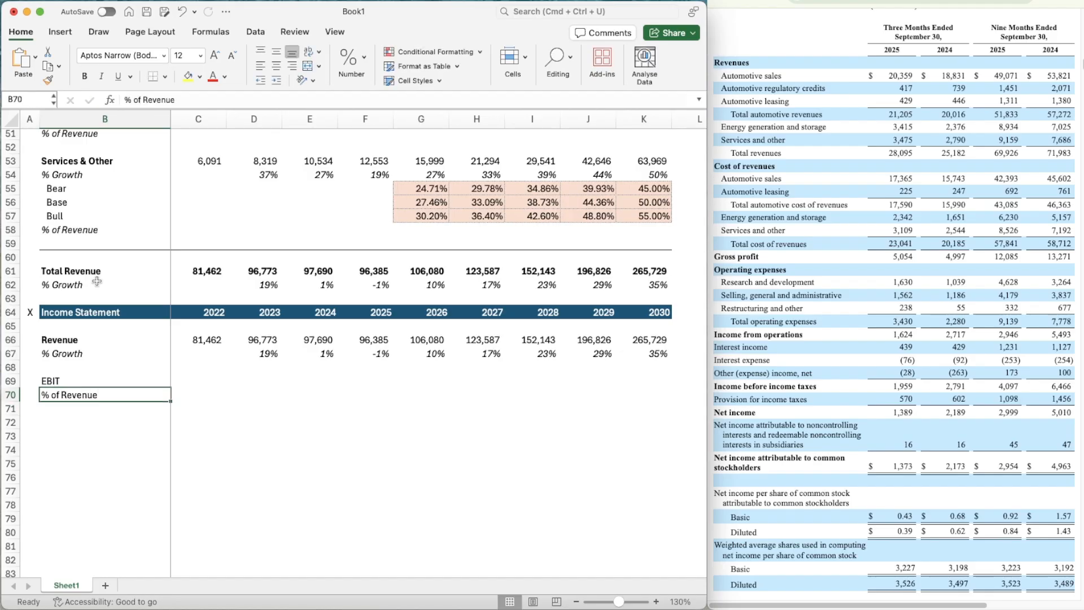
- Italicize the % of Revenue row and make the EBIT label bold
{"action": "key", "text": "shift+space"}
{"action": "key", "text": "super+i"}
{"action": "key", "text": "Up"}
{"action": "key", "text": "super+b"}
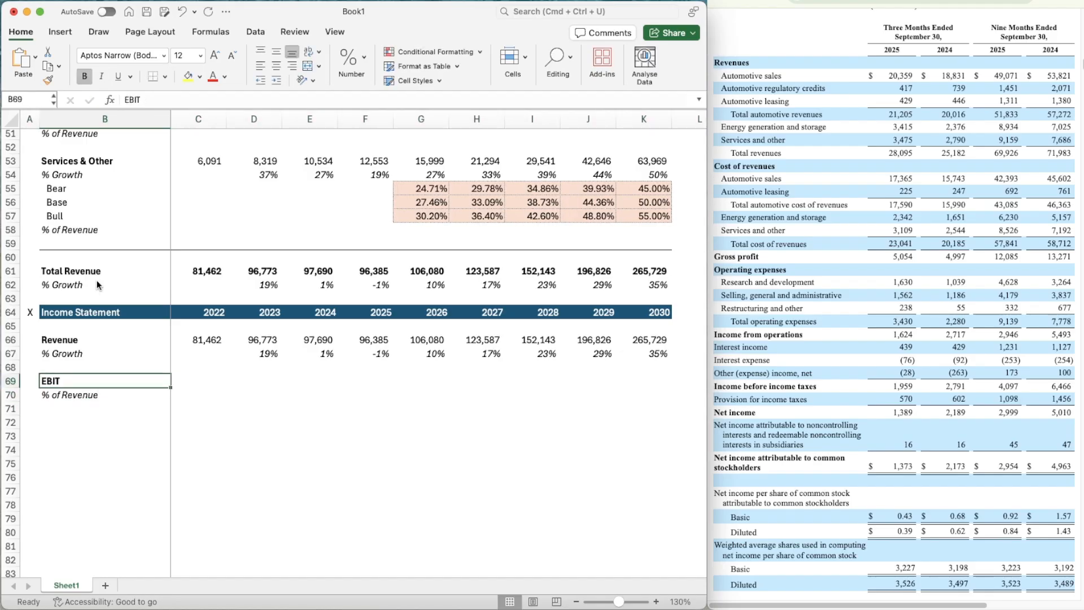
- Bring up the annual consolidated statements of operations for 2022 to 2024 as the source for EBIT
{"action": "key", "text": "Right"}
{"action": "left_click", "coordinate": [879, 1]}
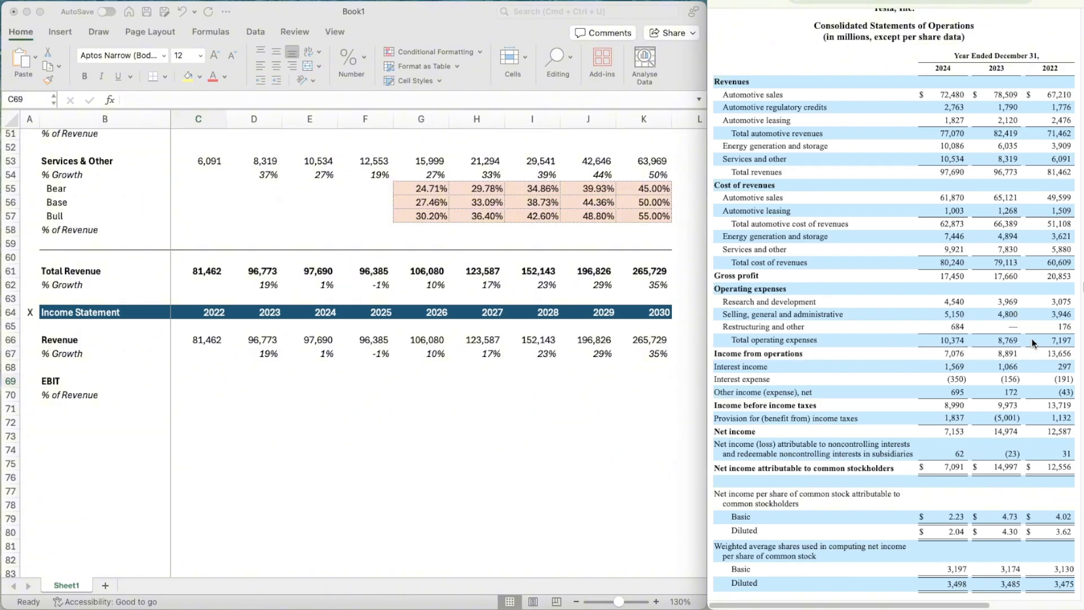
{"action": "left_click", "coordinate": [206, 376]}
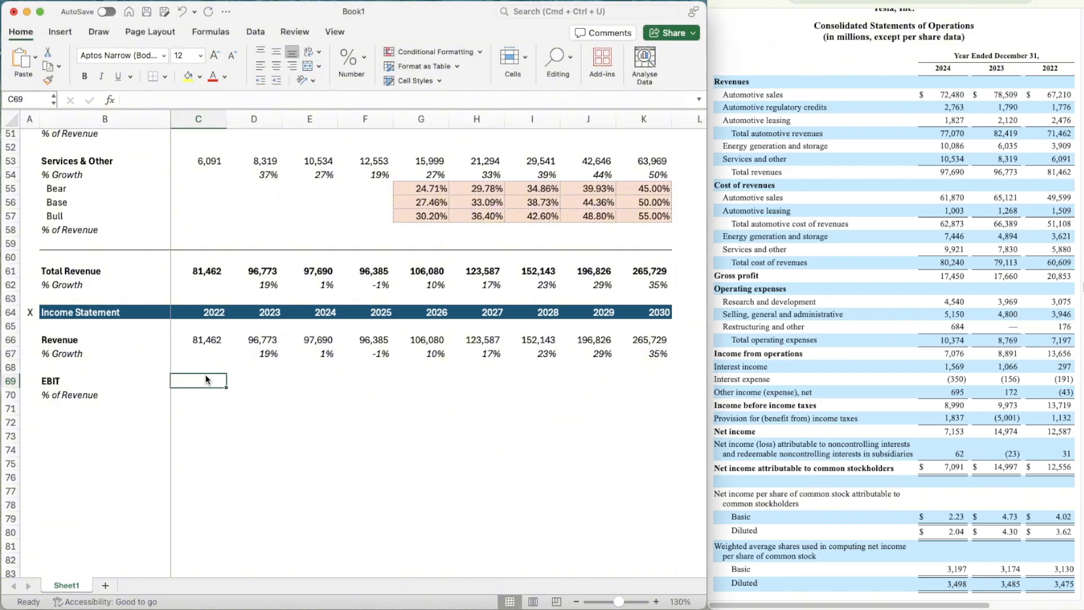
- Apply the Revenue number format to C69 and enter 7197 as the 2022 EBIT
{"action": "key", "text": "Up"}
{"action": "key", "text": "Up"}
{"action": "key", "text": "Up"}
{"action": "left_click", "coordinate": [206, 379]}
{"action": "type", "text": "7197"}
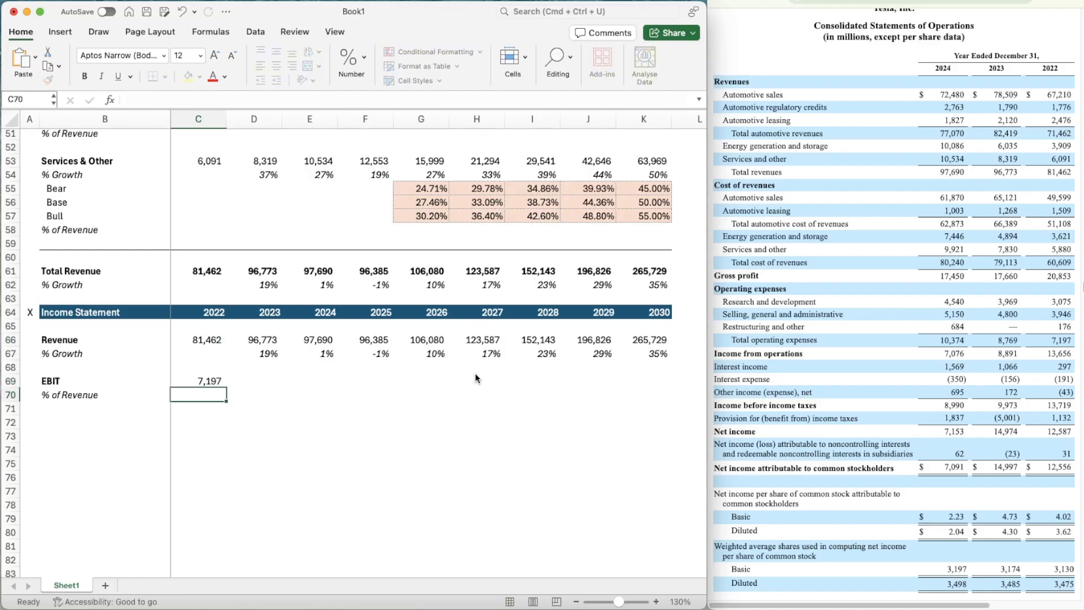
{"action": "key", "text": "Tab"}
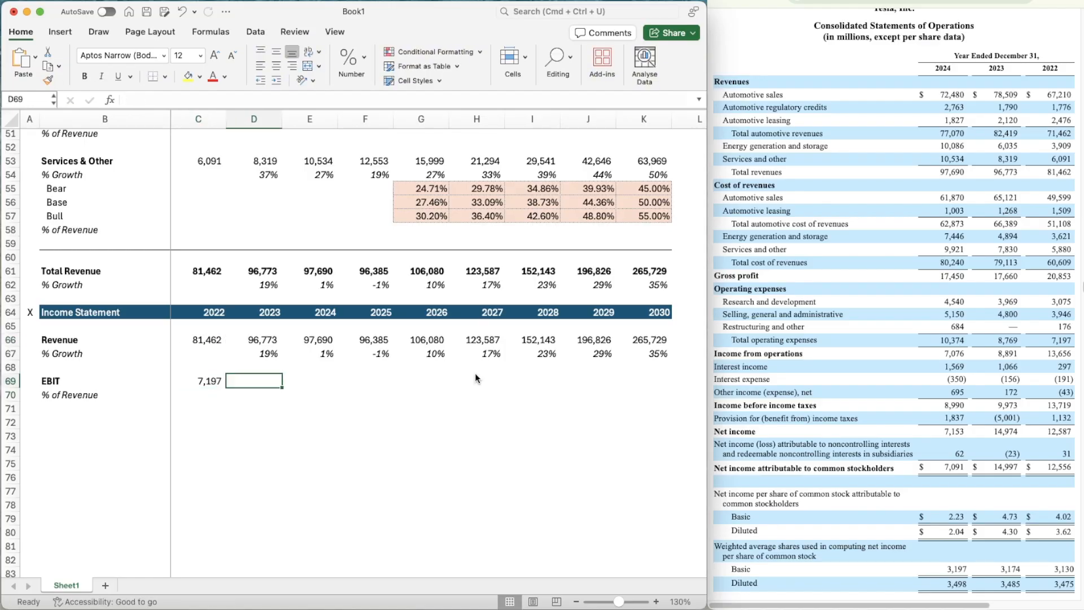
- Enter 8769 as the 2023 EBIT in D69 and copy the number format of C69 onto it
{"action": "type", "text": "8769"}
{"action": "key", "text": "Return"}
{"action": "key", "text": "Up"}
{"action": "key", "text": "Left"}
{"action": "key", "text": "super+shift+c"}
{"action": "key", "text": "Right"}
{"action": "key", "text": "super+shift+v"}
{"action": "key", "text": "Right"}
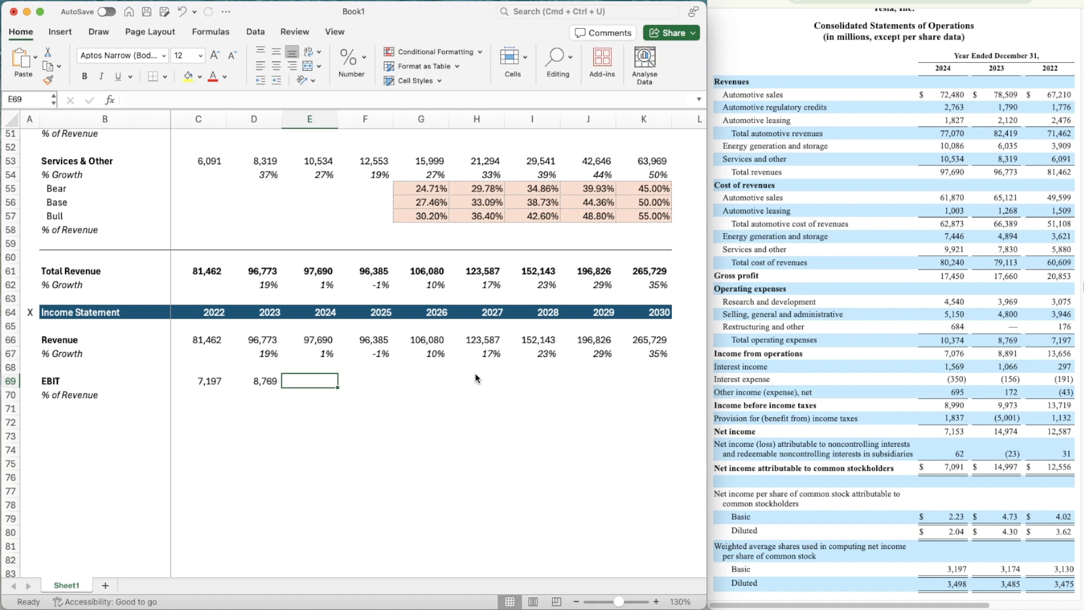
- Set EBIT to income from operations: 13656 in C69, 8891 in D69 and 7076 in E69
{"action": "key", "text": "Left"}
{"action": "key", "text": "Left"}
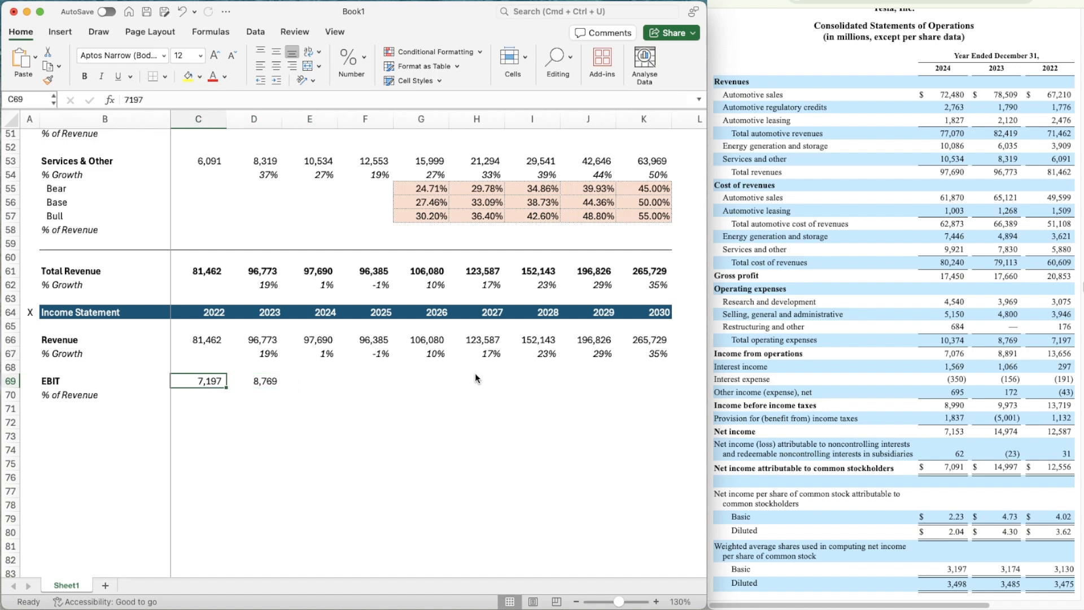
{"action": "type", "text": "13656"}
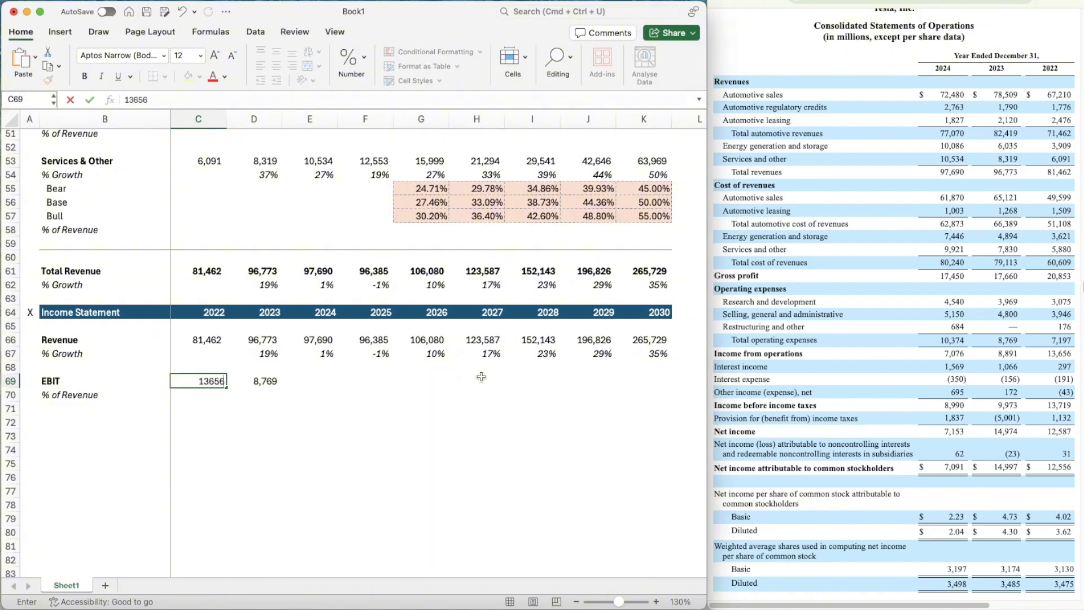
{"action": "key", "text": "Tab"}
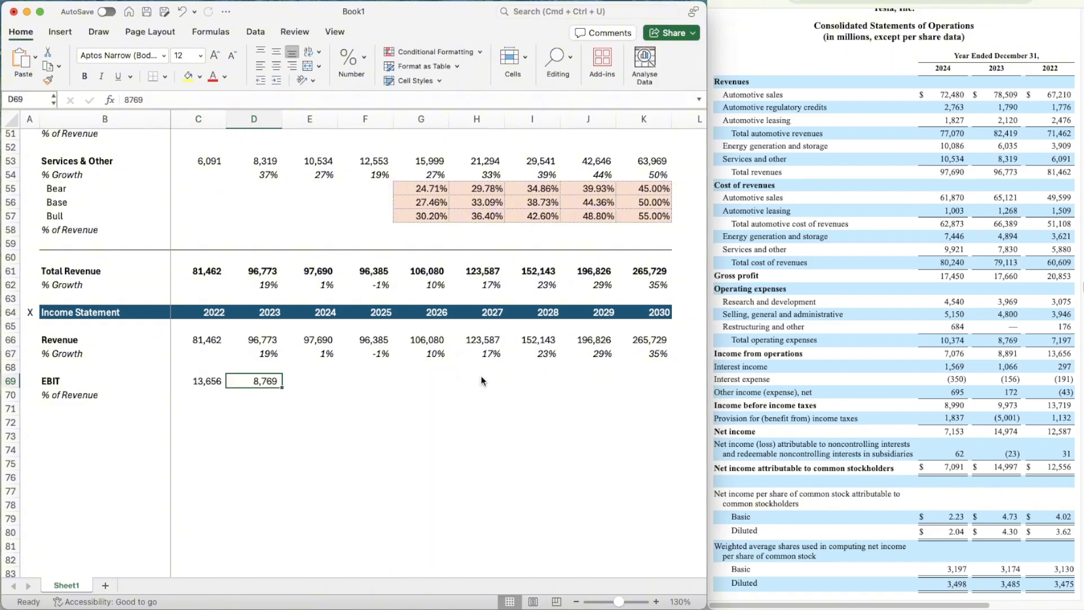
{"action": "type", "text": "8891"}
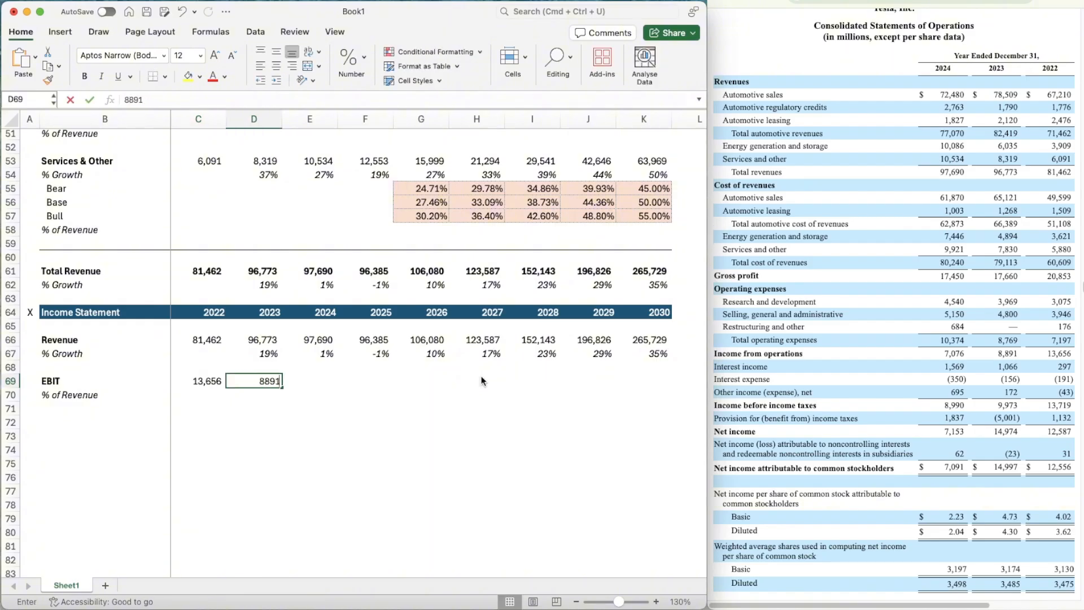
{"action": "key", "text": "Tab"}
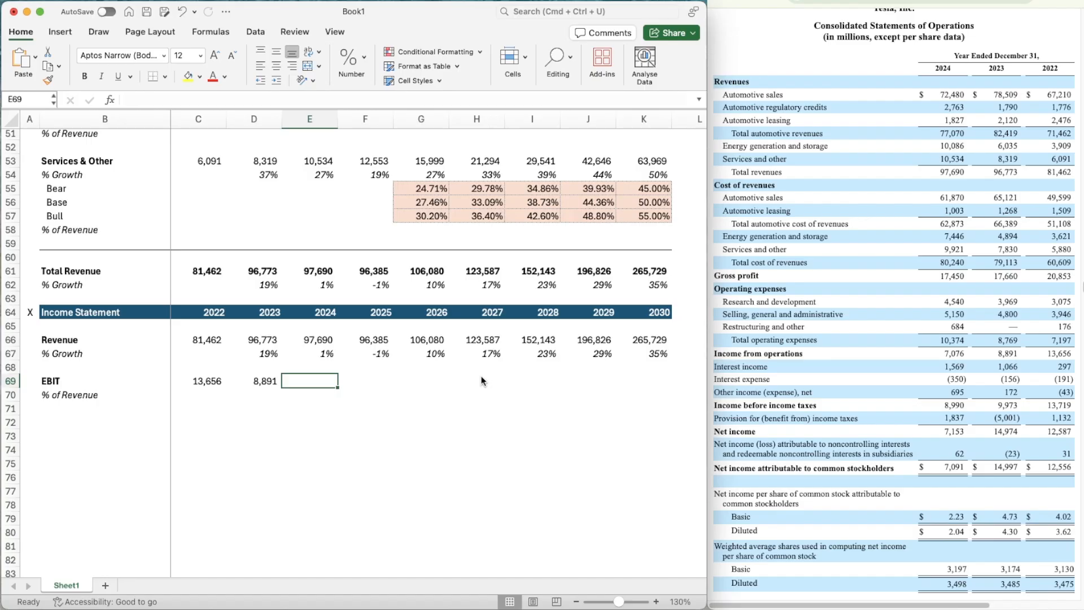
{"action": "type", "text": "7076"}
{"action": "key", "text": "Return"}
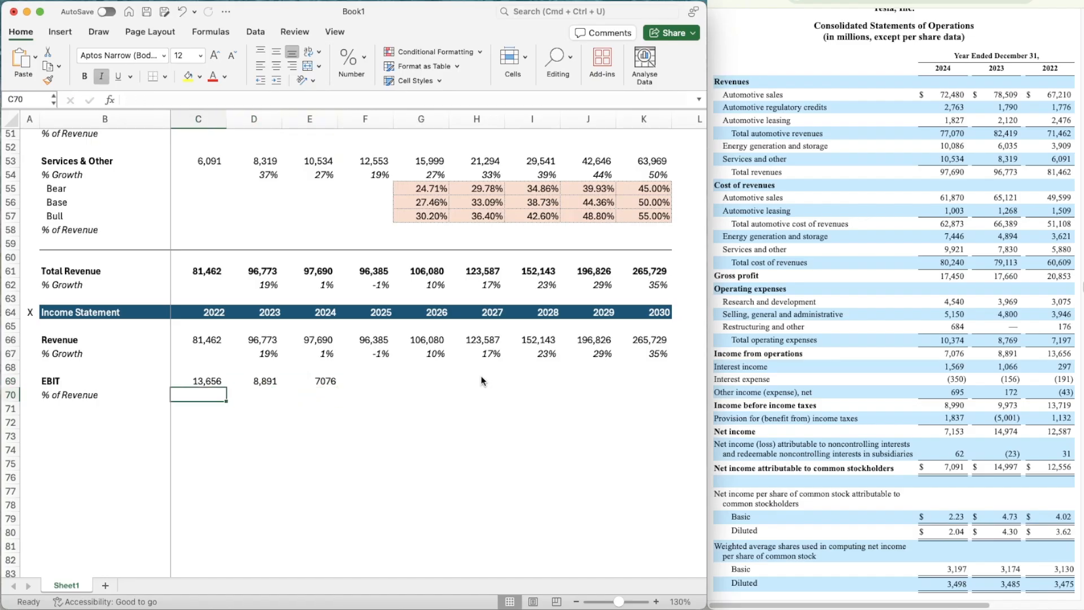
- Calculate the 2022 EBIT % of Revenue in C70 with =C69/C66
{"action": "type", "text": "="}
{"action": "key", "text": "Up"}
{"action": "type", "text": "/"}
{"action": "key", "text": "Up"}
{"action": "key", "text": "Up"}
{"action": "key", "text": "Up"}
{"action": "key", "text": "Up"}
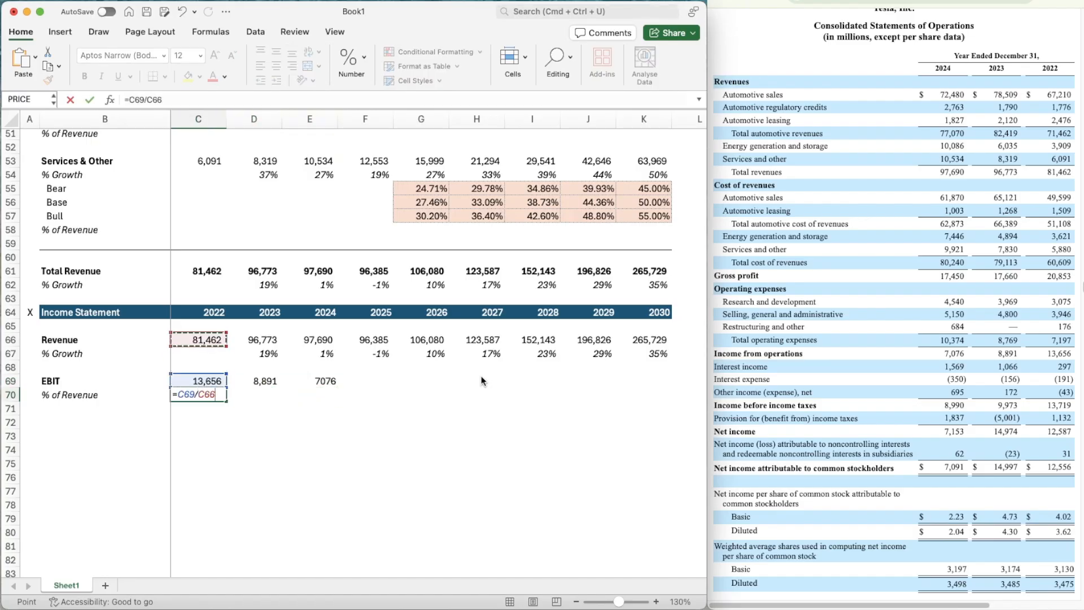
{"action": "key", "text": "Return"}
- Copy the percentage format of the revenue growth cell D67 onto C70
{"action": "key", "text": "Up"}
{"action": "key", "text": "Up"}
{"action": "key", "text": "Up"}
{"action": "key", "text": "Up"}
{"action": "key", "text": "Right"}
{"action": "key", "text": "Right"}
{"action": "key", "text": "Right"}
{"action": "key", "text": "Left"}
{"action": "key", "text": "Left"}
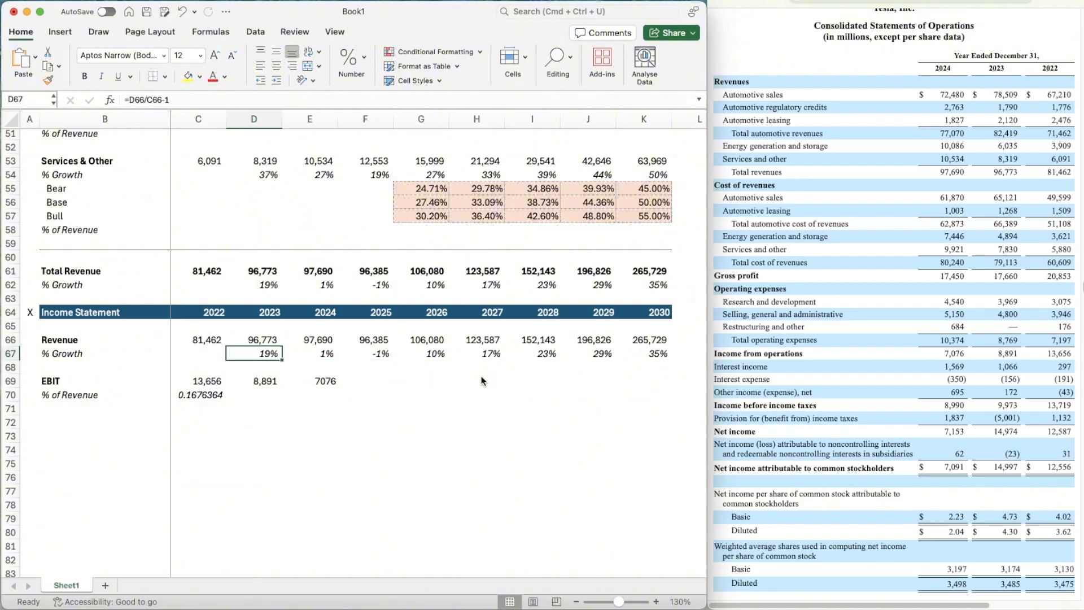
{"action": "key", "text": "shift+super+c"}
{"action": "left_click", "coordinate": [213, 399]}
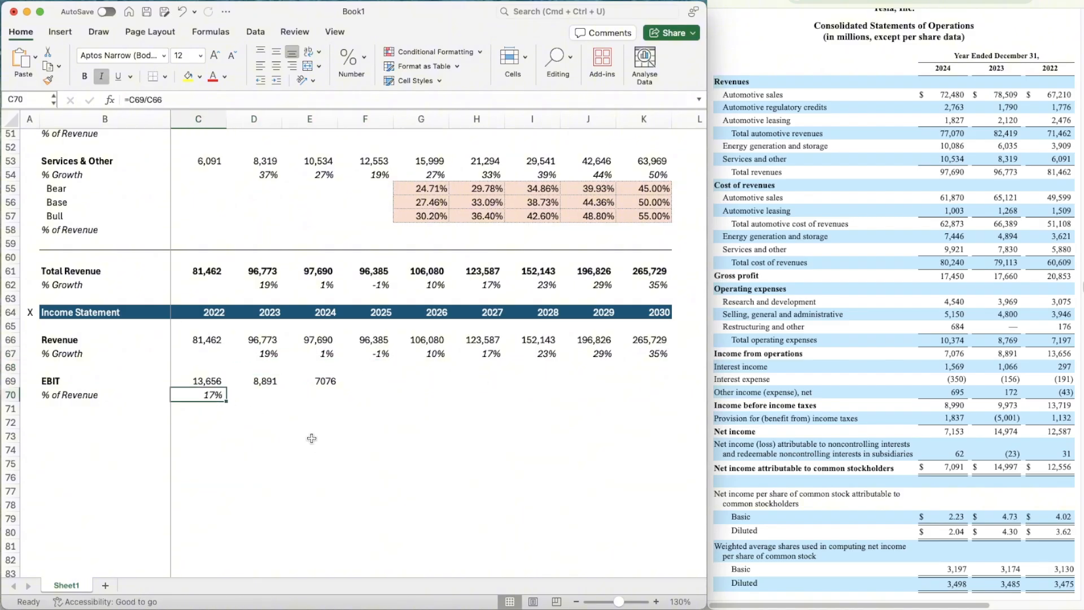
- Copy the EBIT % of Revenue formula from C70 across to E70
{"action": "key", "text": "super+c"}
{"action": "key", "text": "shift+Right"}
{"action": "key", "text": "shift+Right"}
{"action": "key", "text": "super+v"}
- Copy the number format of D69 onto the 2024 EBIT in E69
{"action": "key", "text": "Up"}
{"action": "key", "text": "Left"}
{"action": "key", "text": "Right"}
{"action": "key", "text": "Right"}
{"action": "key", "text": "shift+super+c"}
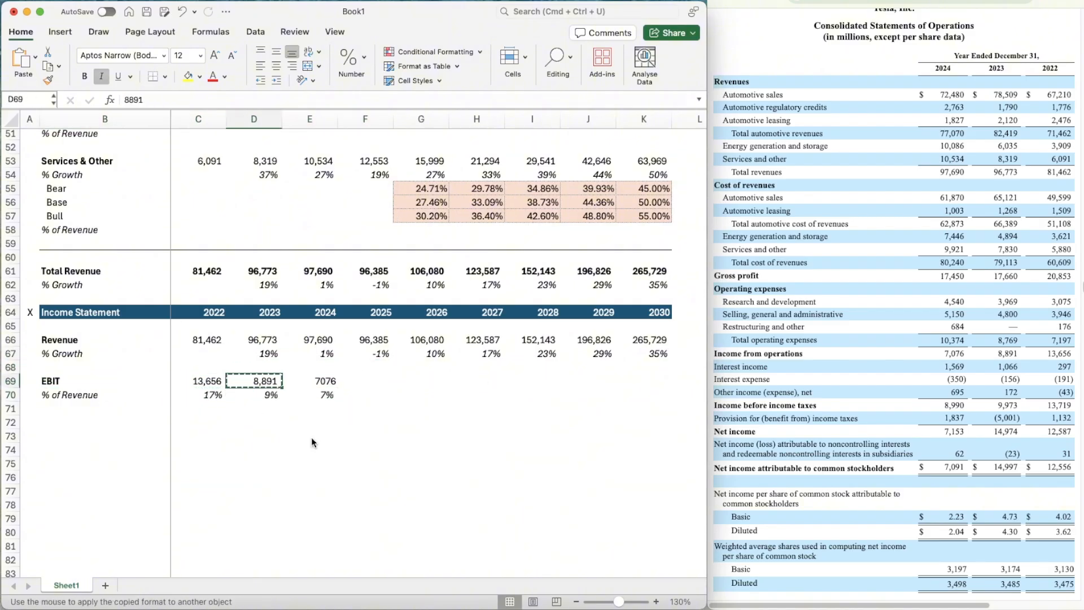
{"action": "key", "text": "Right"}
{"action": "key", "text": "shift+super+v"}
{"action": "key", "text": "Right"}
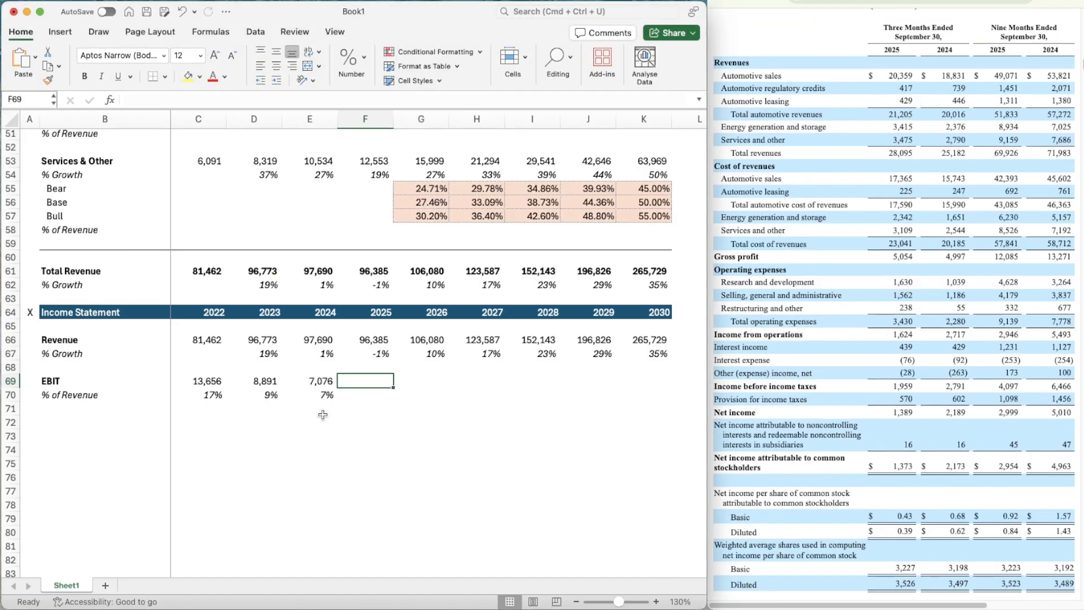
- Calculate the ratio of full-year to nine-month 2024 EBIT in E72 with =E69/5493
{"action": "key", "text": "Left"}
{"action": "key", "text": "Down"}
{"action": "key", "text": "Down"}
{"action": "key", "text": "Down"}
{"action": "type", "text": "="}
{"action": "key", "text": "Up"}
{"action": "key", "text": "Up"}
{"action": "key", "text": "Up"}
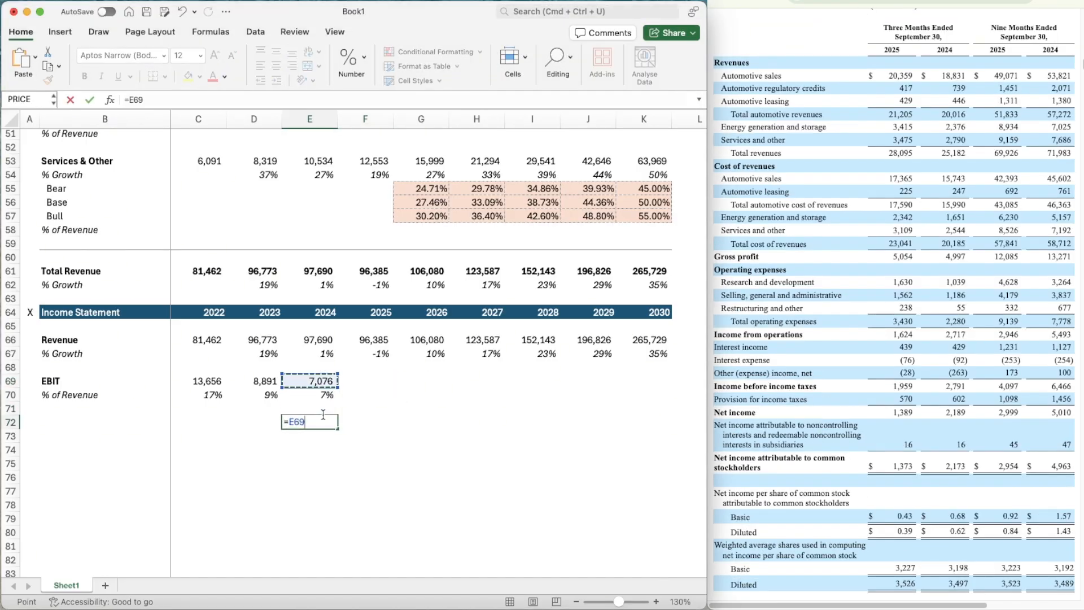
{"action": "type", "text": "/5493"}
{"action": "key", "text": "Return"}
- Estimate the full-year 2025 EBIT in F69 with =2946*1.28818496
{"action": "key", "text": "Up"}
{"action": "key", "text": "Up"}
{"action": "key", "text": "Up"}
{"action": "key", "text": "Up"}
{"action": "key", "text": "Right"}
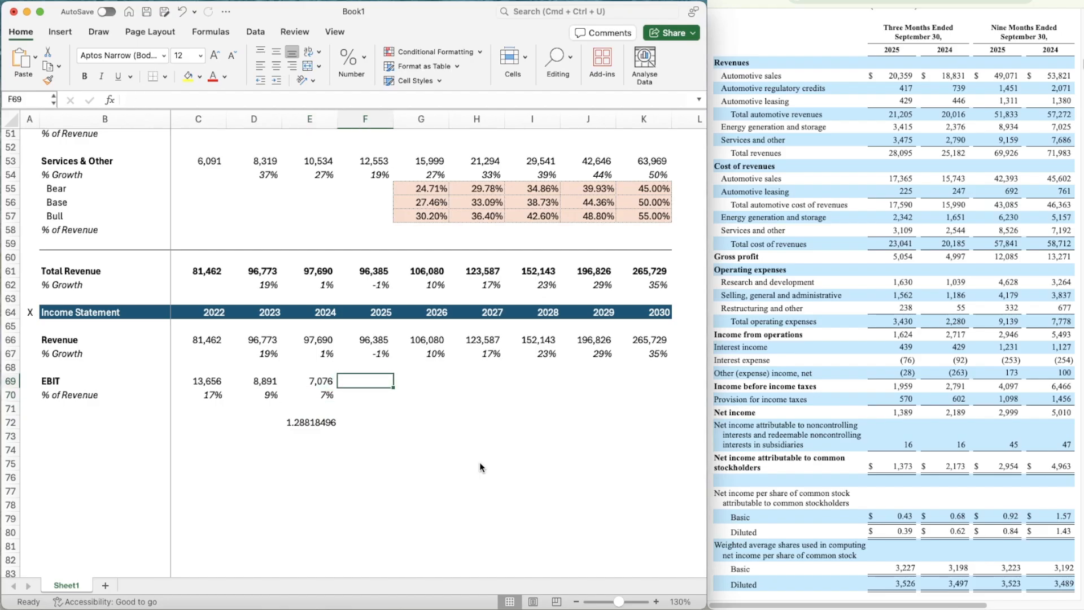
{"action": "type", "text": "="}
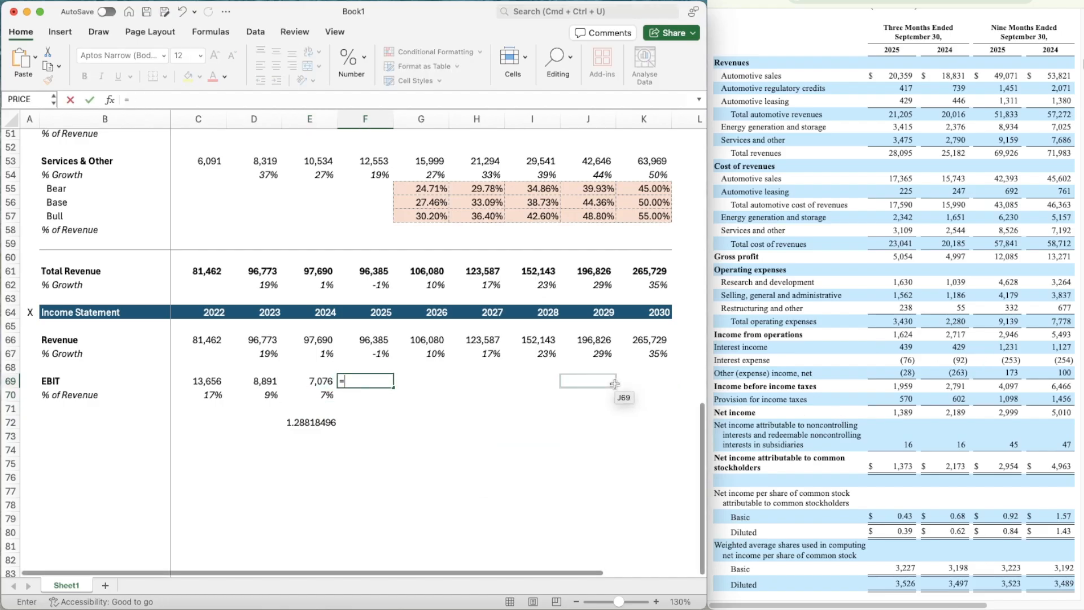
{"action": "type", "text": "2946*1."}
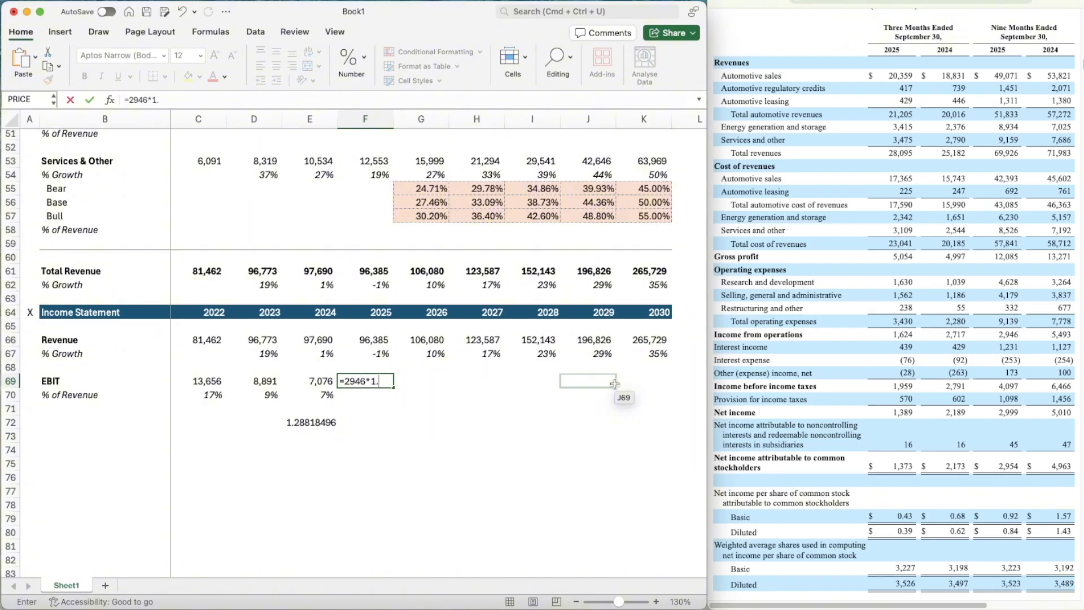
{"action": "type", "text": "28818496"}
{"action": "key", "text": "Return"}
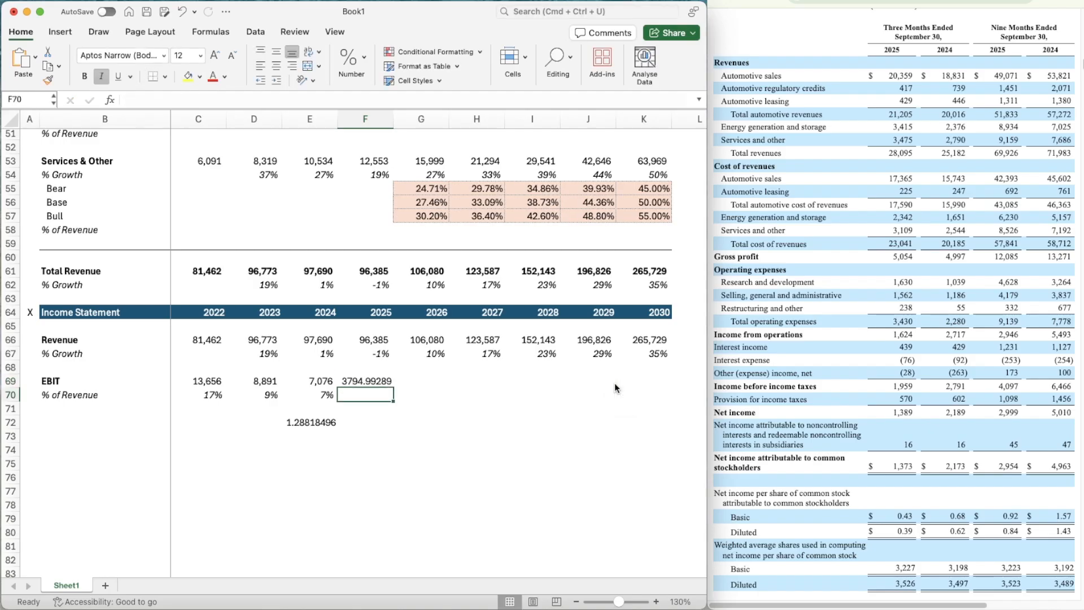
- Copy the number format of E69 onto F69 and the % of Revenue formula from E70 into F70
{"action": "key", "text": "Up"}
{"action": "key", "text": "Left"}
{"action": "key", "text": "super+shift+c"}
{"action": "key", "text": "Right"}
{"action": "key", "text": "super+shift+v"}
{"action": "key", "text": "Down"}
{"action": "key", "text": "Left"}
{"action": "key", "text": "super+c"}
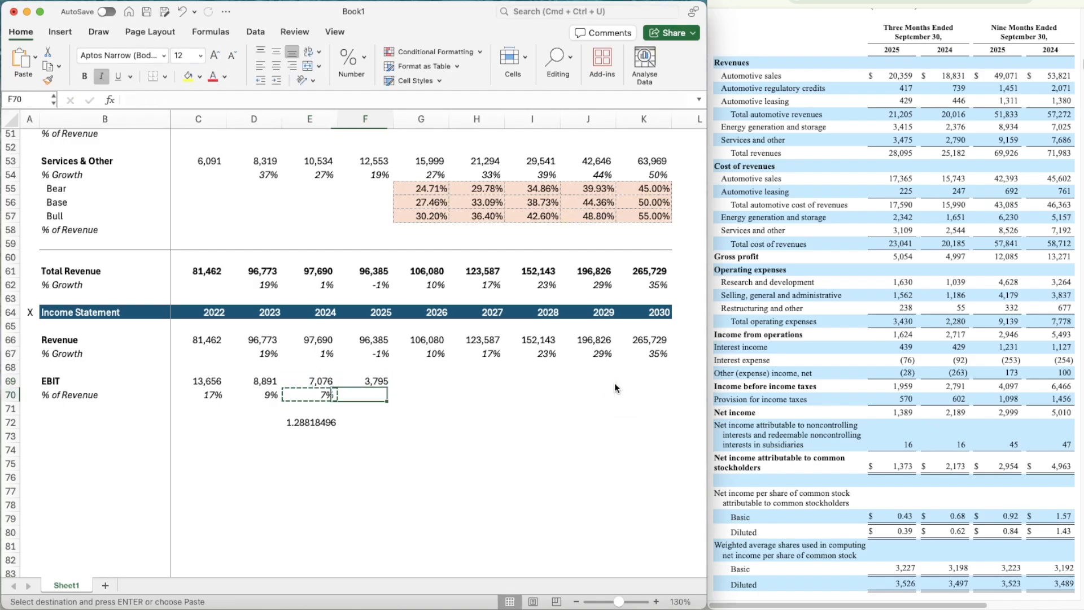
{"action": "key", "text": "Right"}
{"action": "key", "text": "super+v"}
- Delete the helper ratio in E72
{"action": "key", "text": "Down"}
{"action": "key", "text": "Down"}
{"action": "key", "text": "Left"}
{"action": "key", "text": "Delete"}
- Forecast the 2026 EBIT % of Revenue in G70 with =AVERAGE(D70:F70)
{"action": "key", "text": "Right"}
{"action": "key", "text": "Right"}
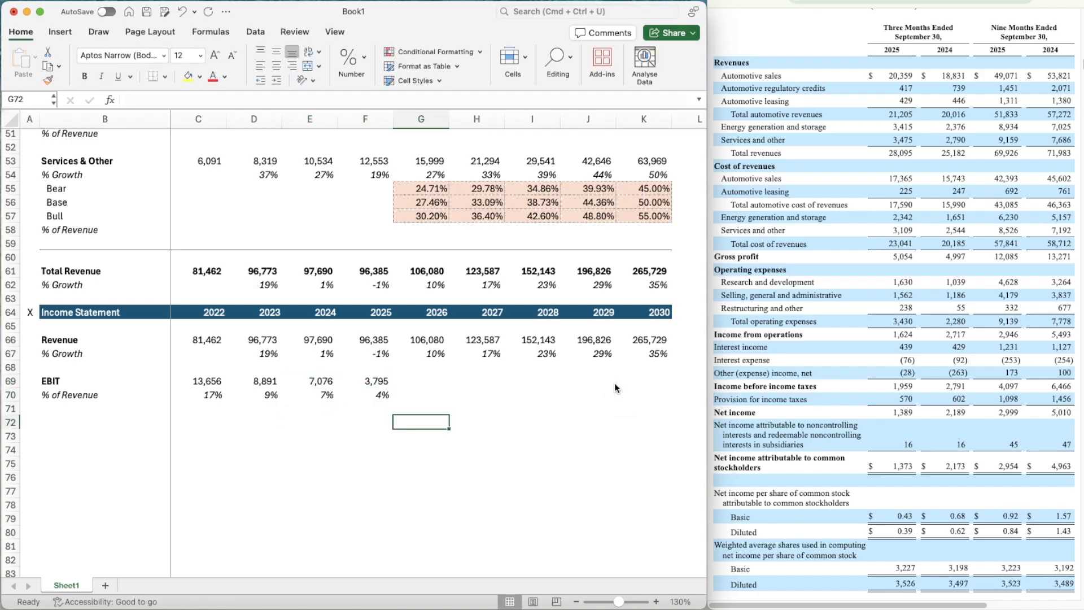
{"action": "key", "text": "Up"}
{"action": "key", "text": "Up"}
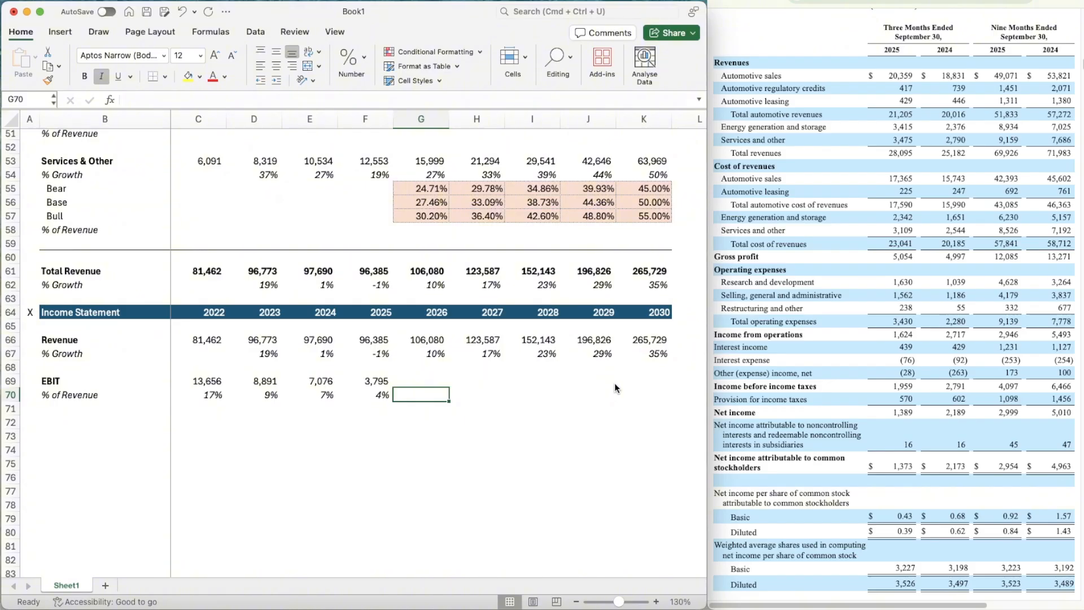
{"action": "type", "text": "=average"}
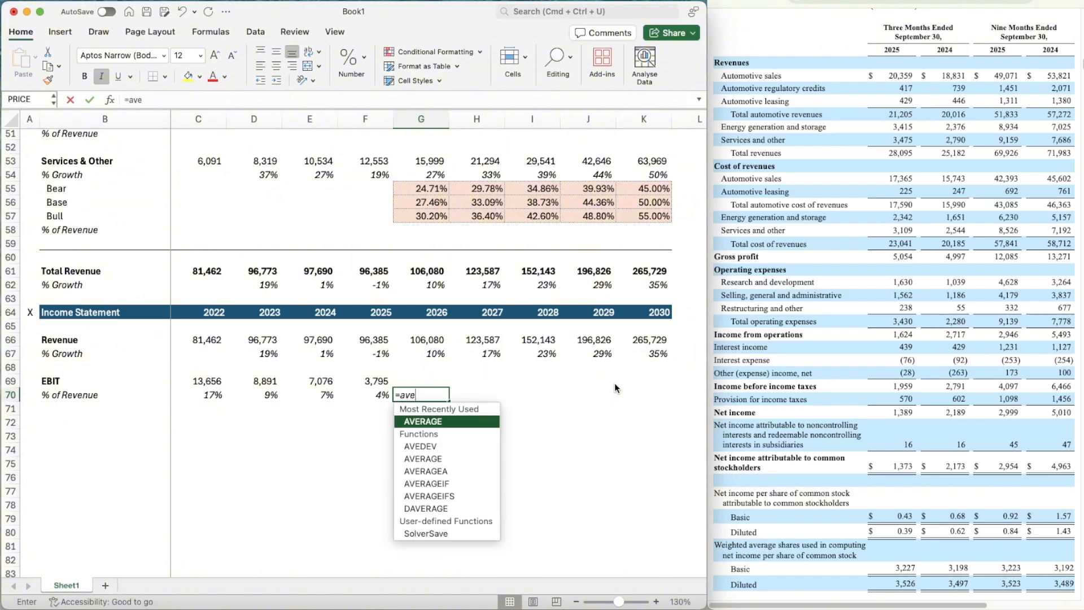
{"action": "key", "text": "Tab"}
{"action": "key", "text": "Left"}
{"action": "key", "text": "shift+Left"}
{"action": "key", "text": "shift+Left"}
{"action": "key", "text": "Return"}
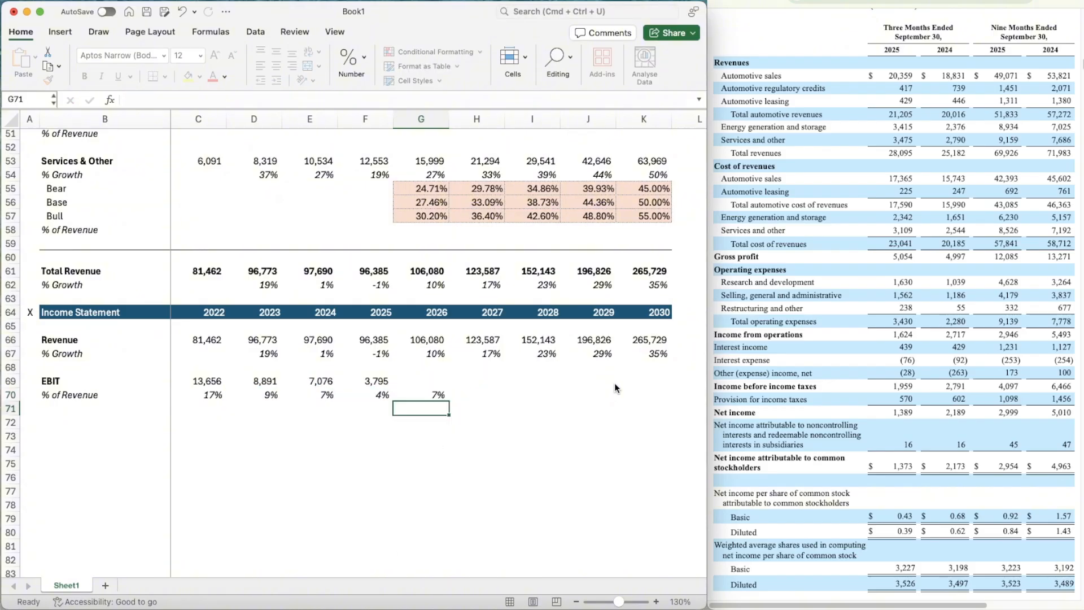
- Copy the average margin formula from G70 across to K70 through 2030
{"action": "key", "text": "Up"}
{"action": "key", "text": "super+c"}
{"action": "key", "text": "shift+Right"}
{"action": "key", "text": "shift+Right"}
{"action": "key", "text": "shift+Right"}
{"action": "key", "text": "shift+Right"}
{"action": "key", "text": "super+v"}
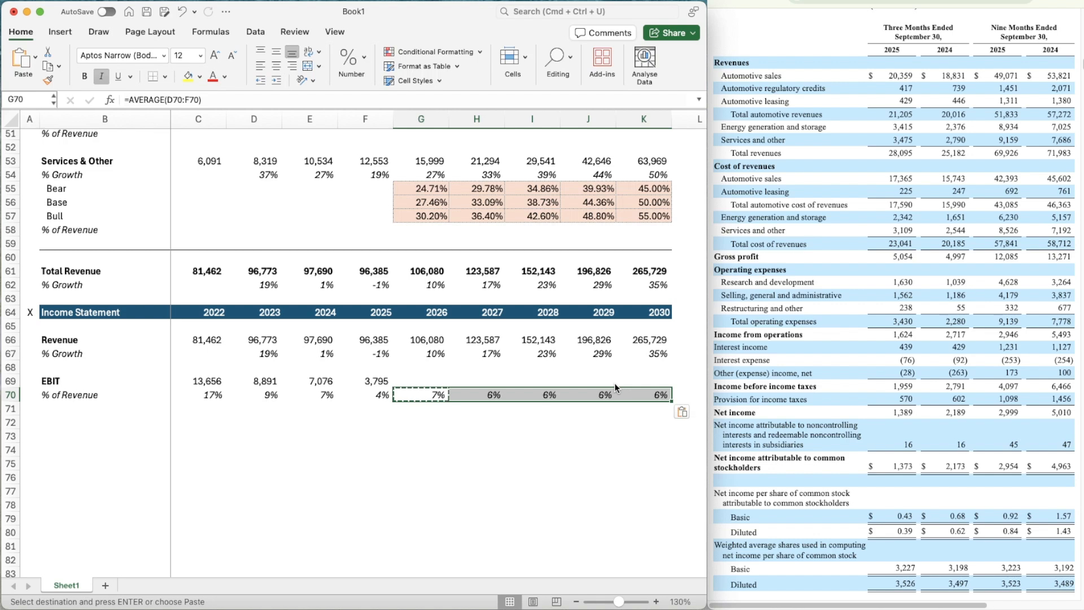
- Calculate the 2026 EBIT in G69 with =G66*G70
{"action": "key", "text": "Up"}
{"action": "type", "text": "="}
{"action": "key", "text": "Up"}
{"action": "key", "text": "Up"}
{"action": "key", "text": "Up"}
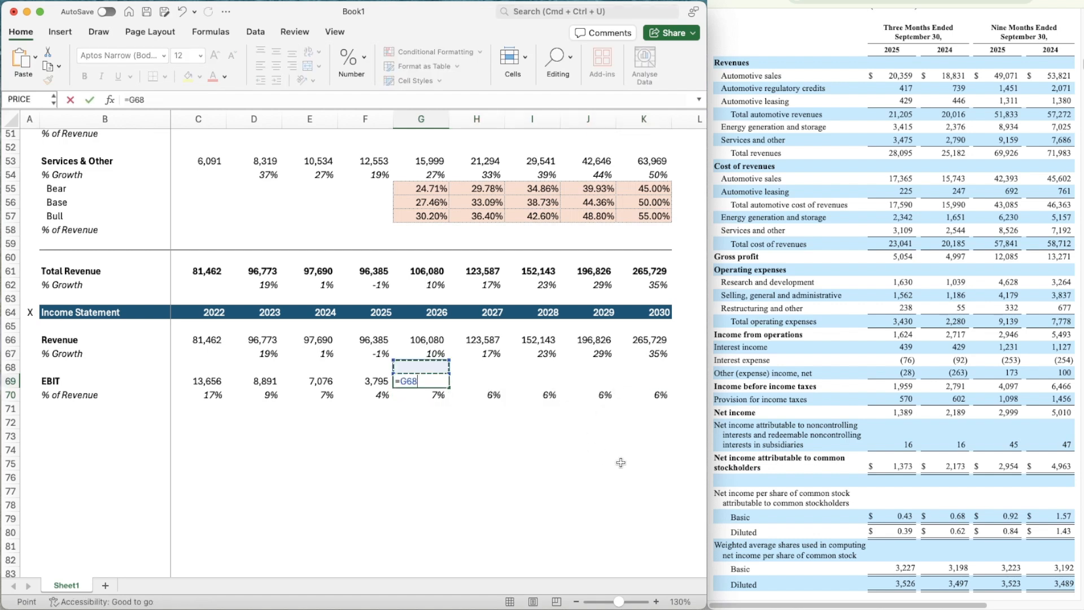
{"action": "type", "text": "*"}
{"action": "key", "text": "Down"}
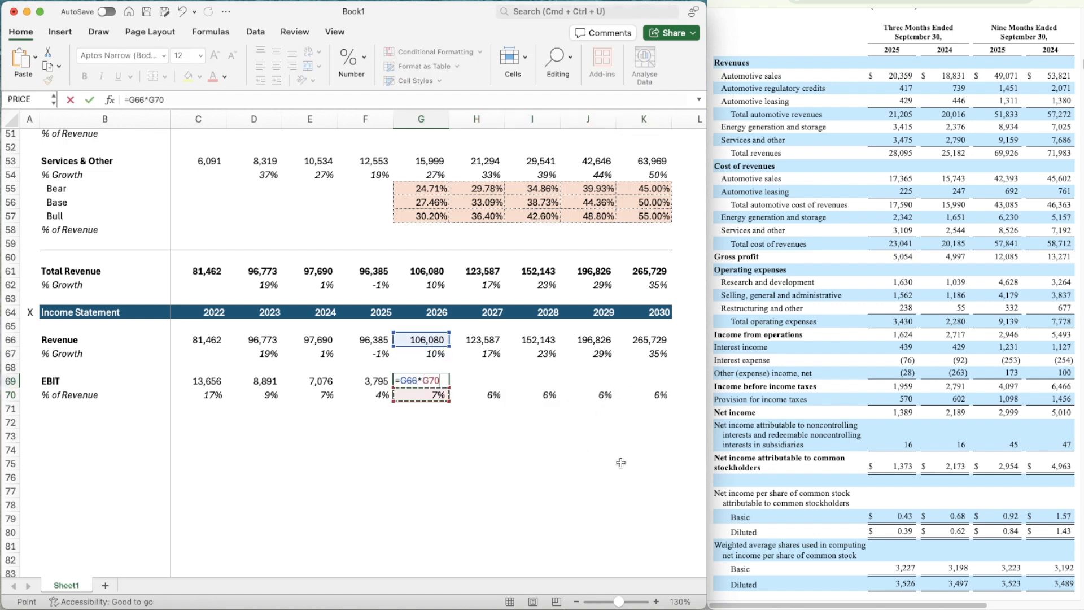
{"action": "key", "text": "Return"}
- Copy the number format of the 2025 EBIT in F69 onto G69
{"action": "key", "text": "Up"}
{"action": "key", "text": "Left"}
{"action": "key", "text": "shift+super+c"}
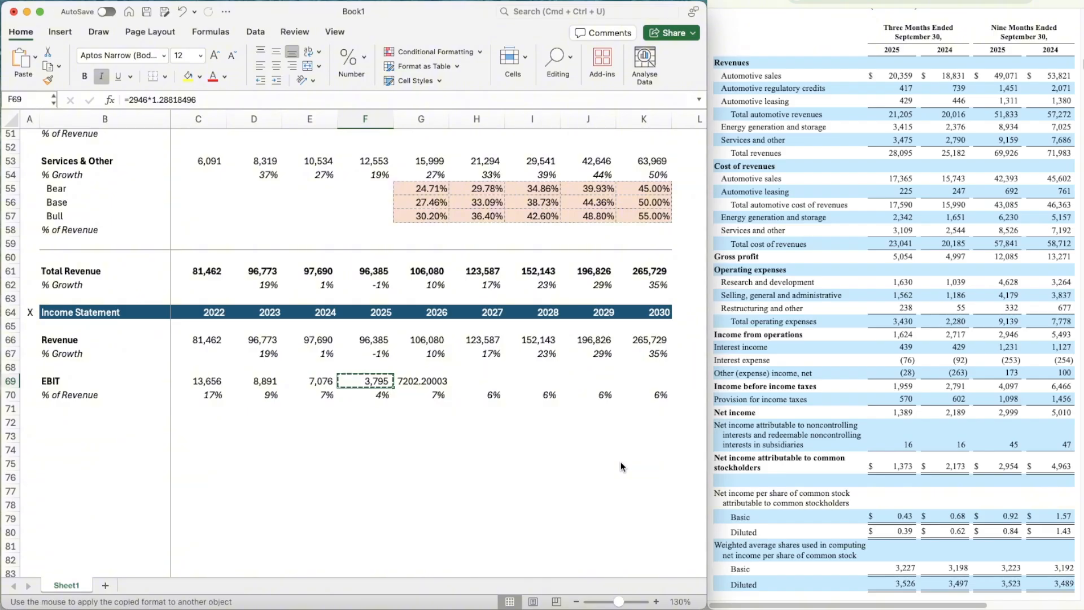
{"action": "key", "text": "Right"}
{"action": "key", "text": "shift+super+v"}
- Copy the EBIT forecast formula from G69 across to K69 through 2030
{"action": "key", "text": "super+c"}
{"action": "key", "text": "shift+Right"}
{"action": "key", "text": "shift+Right"}
{"action": "key", "text": "shift+Right"}
{"action": "key", "text": "shift+Right"}
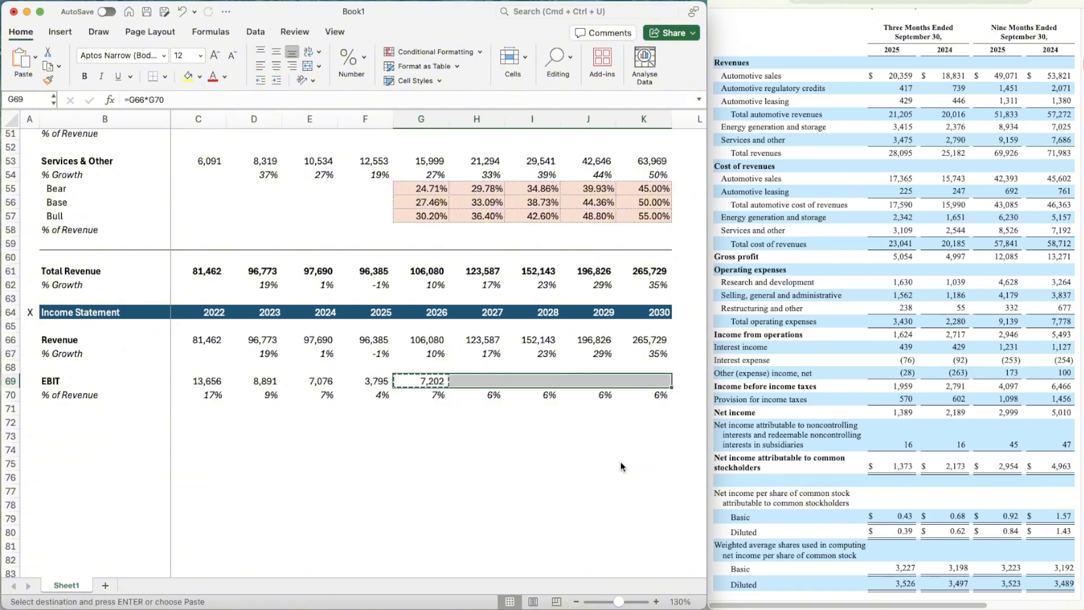
{"action": "key", "text": "super+v"}
{"action": "key", "text": "Down"}
{"action": "key", "text": "Down"}
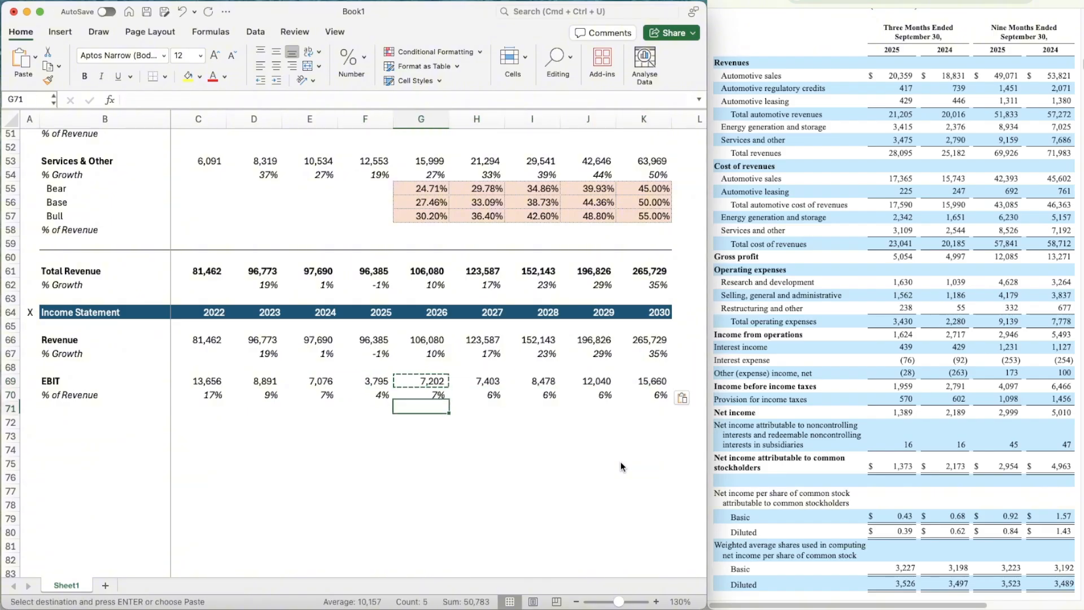
{"action": "key", "text": "Escape"}
{"action": "key", "text": "Left"}
{"action": "key", "text": "Left"}
{"action": "key", "text": "Left"}
{"action": "key", "text": "Right"}
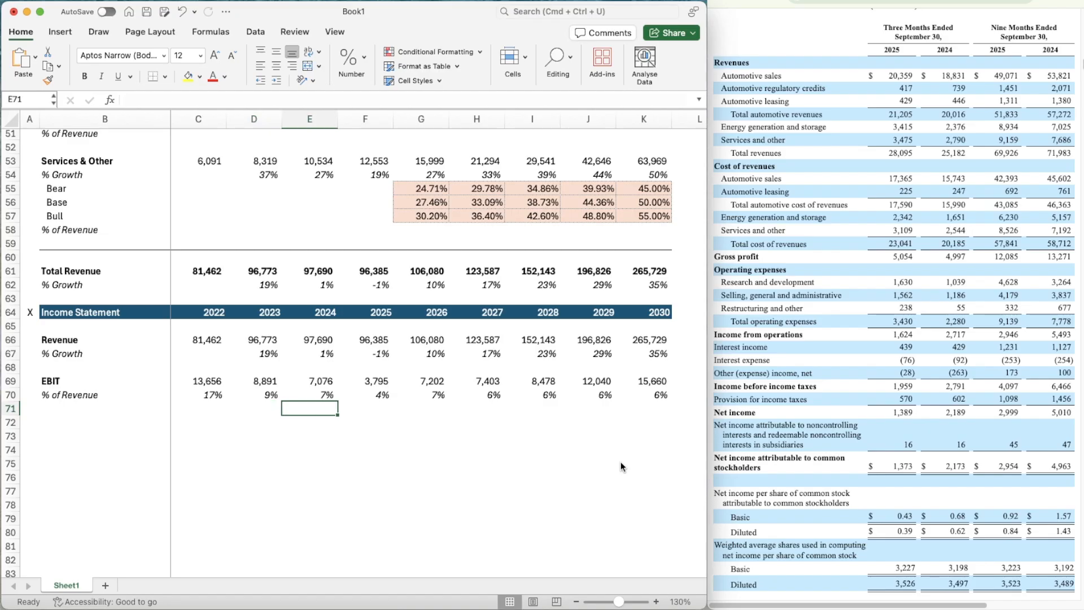
{"action": "key", "text": "Right"}
{"action": "key", "text": "Right"}
{"action": "key", "text": "Down"}
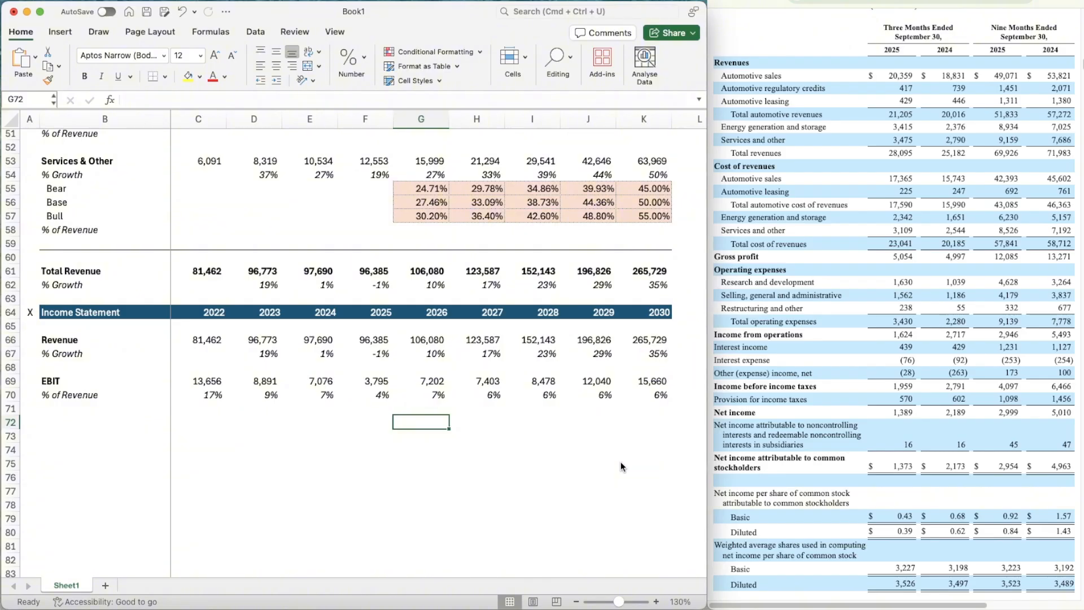
{"action": "key", "text": "Up"}
{"action": "key", "text": "Up"}
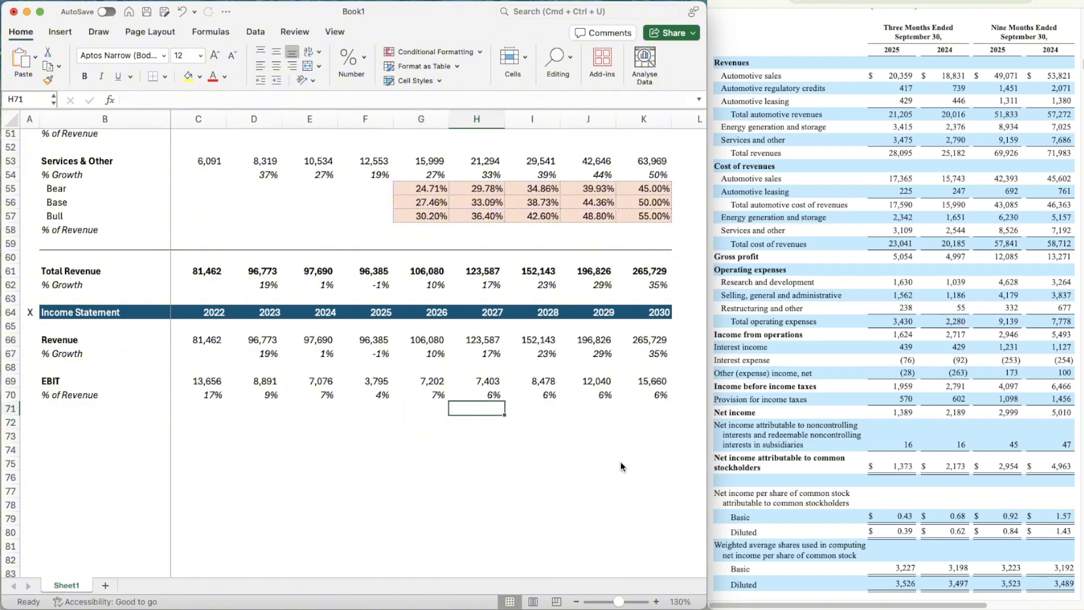
- Examine the historical EBIT margins and the averaged forecast margins across row 70
{"action": "key", "text": "Right"}
{"action": "key", "text": "Right"}
{"action": "key", "text": "Left"}
{"action": "key", "text": "Left"}
{"action": "key", "text": "Left"}
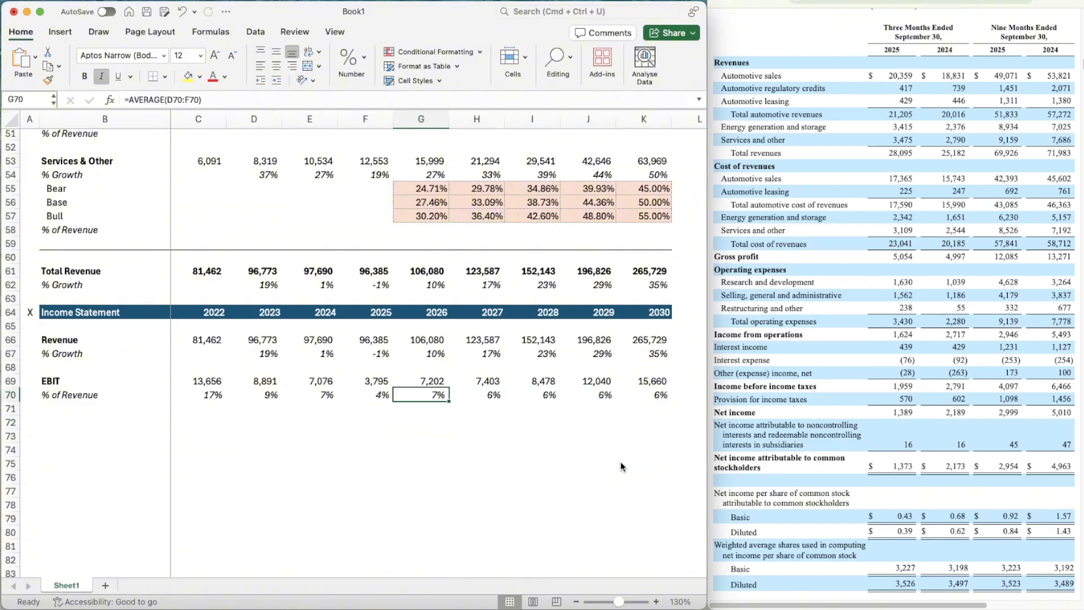
{"action": "key", "text": "Down"}
{"action": "key", "text": "Right"}
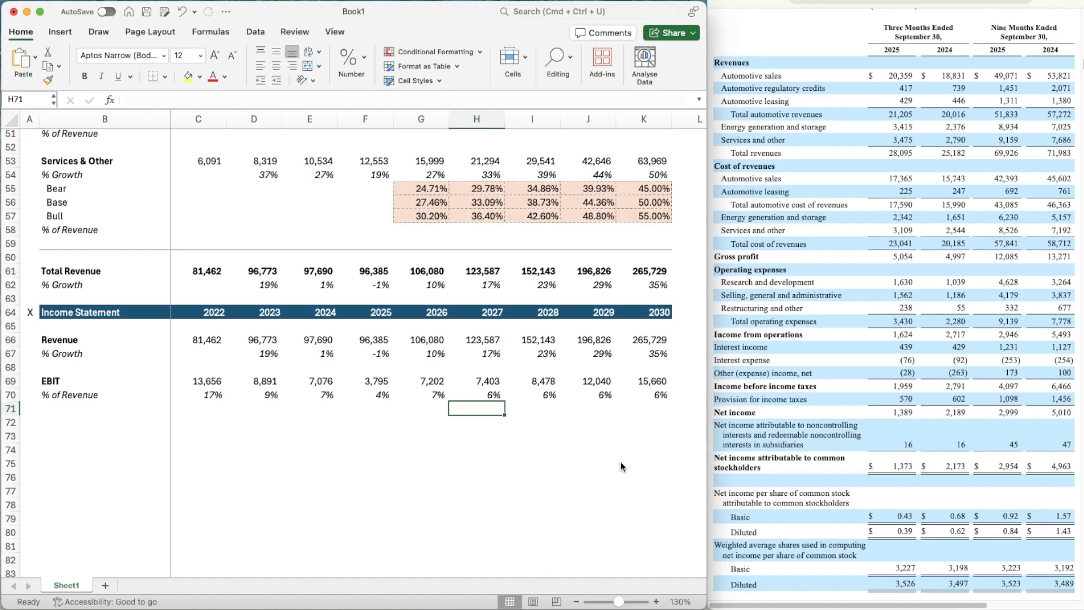
{"action": "key", "text": "Left"}
{"action": "key", "text": "Left"}
{"action": "key", "text": "Right"}
{"action": "key", "text": "Up"}
{"action": "key", "text": "Right"}
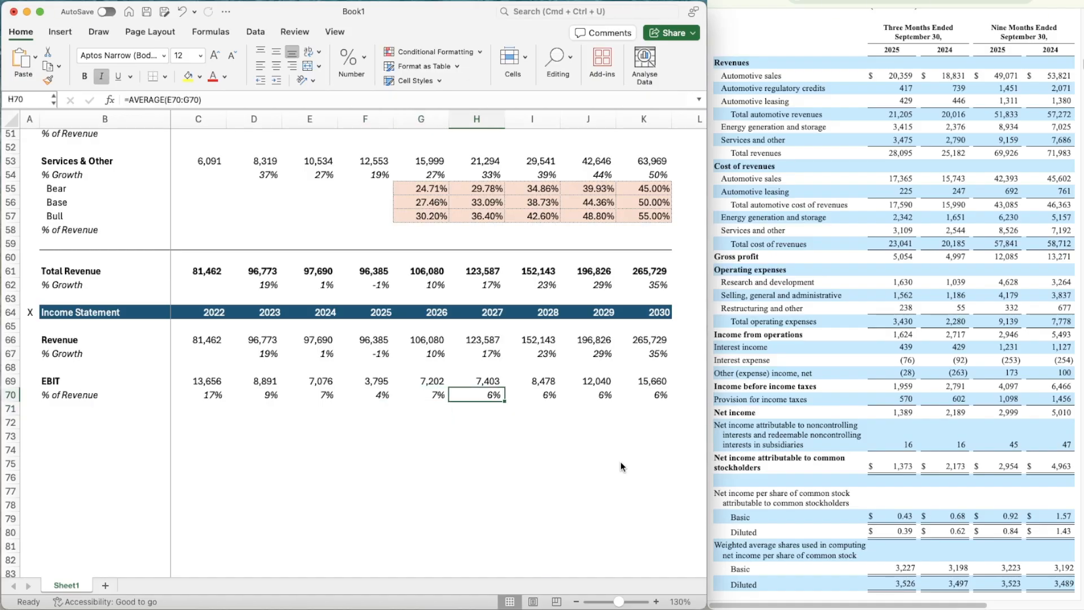
{"action": "key", "text": "Left"}
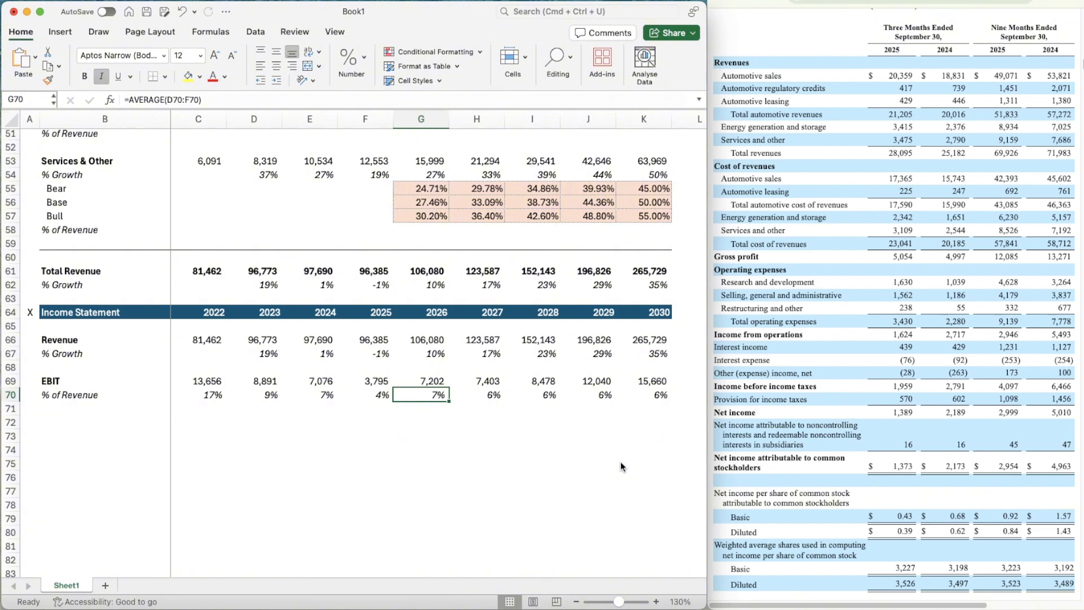
{"action": "key", "text": "Right"}
{"action": "key", "text": "Right"}
{"action": "key", "text": "Right"}
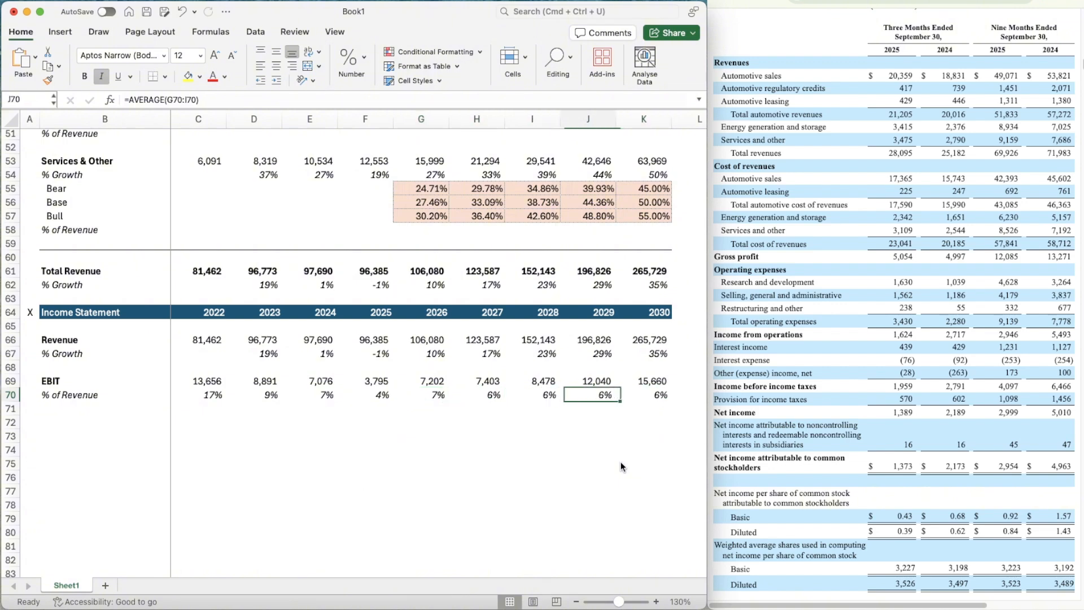
{"action": "key", "text": "Left"}
{"action": "key", "text": "Left"}
{"action": "key", "text": "Left"}
{"action": "key", "text": "Left"}
{"action": "key", "text": "Left"}
{"action": "key", "text": "Right"}
{"action": "key", "text": "Left"}
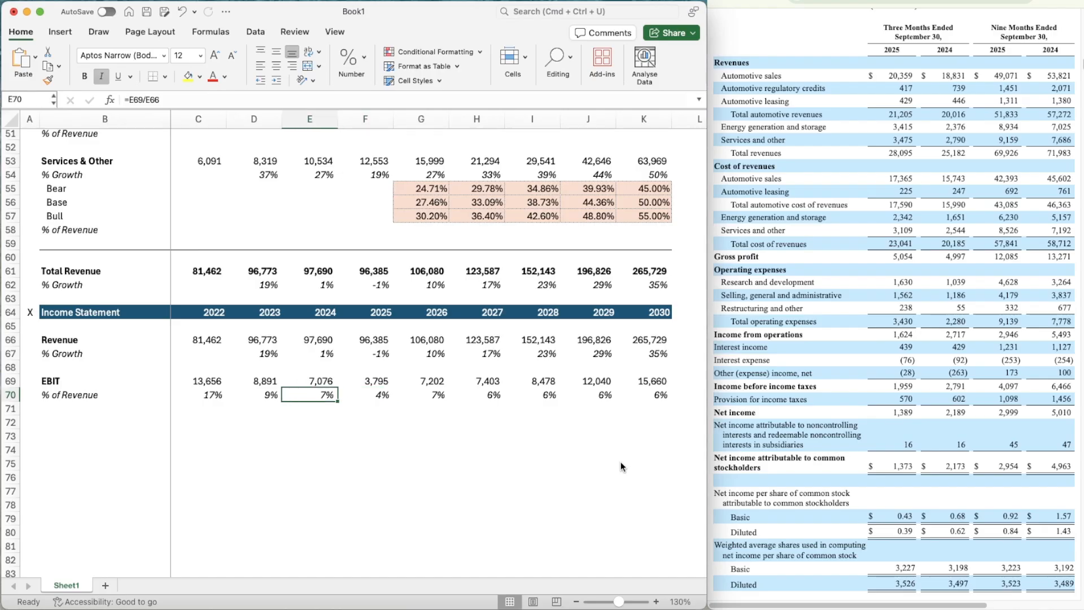
{"action": "key", "text": "Left"}
{"action": "key", "text": "Right"}
{"action": "key", "text": "Right"}
{"action": "key", "text": "Left"}
{"action": "key", "text": "Right"}
{"action": "key", "text": "Left"}
{"action": "key", "text": "Left"}
{"action": "key", "text": "Left"}
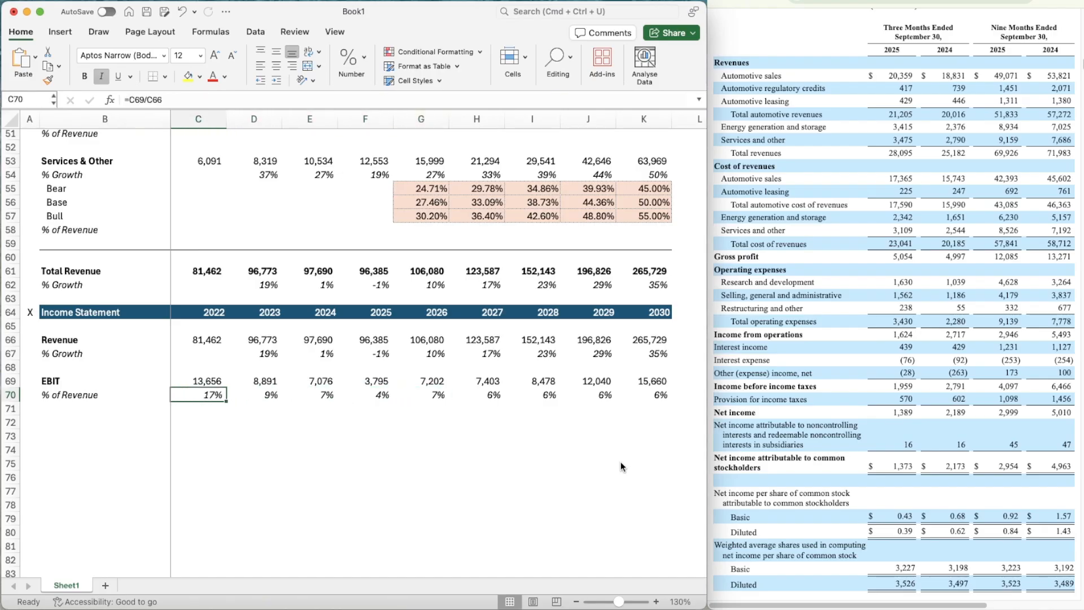
- Add a bold "Taxes" label in B72 below the EBIT section
{"action": "key", "text": "Down"}
{"action": "key", "text": "Down"}
{"action": "key", "text": "Left"}
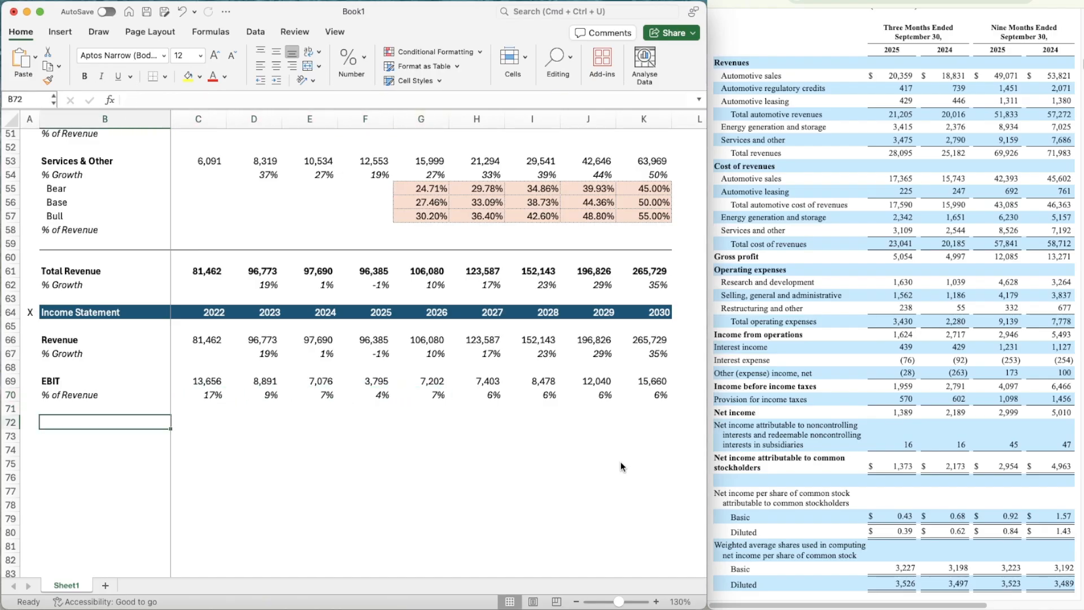
{"action": "type", "text": "Taxes"}
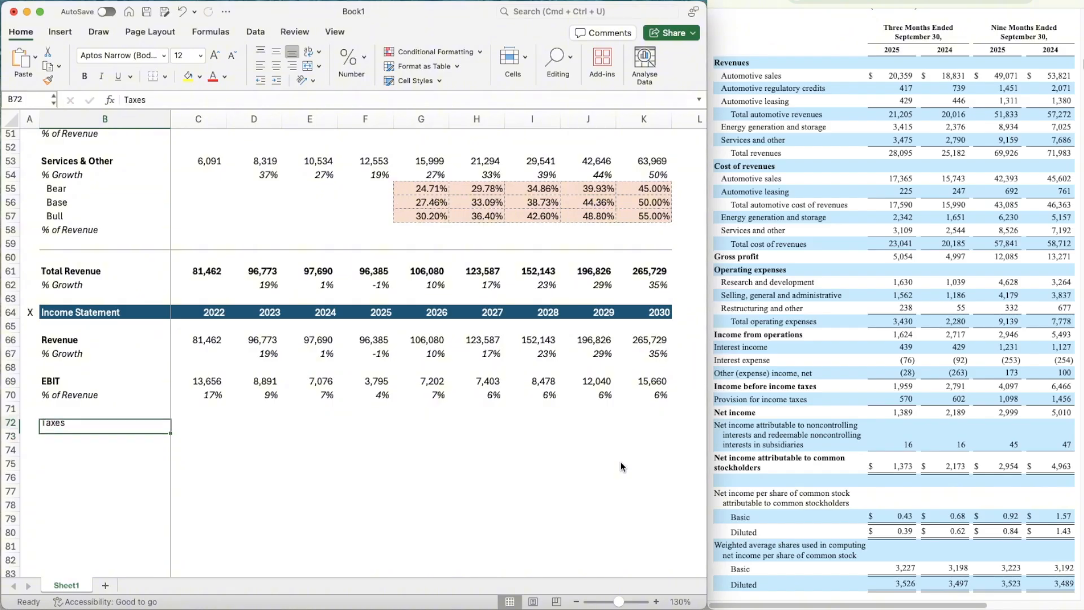
{"action": "key", "text": "super+b"}
- Copy the number format of the 2022 EBIT in C69 onto C72
{"action": "key", "text": "Right"}
{"action": "key", "text": "Up"}
{"action": "key", "text": "Up"}
{"action": "key", "text": "Up"}
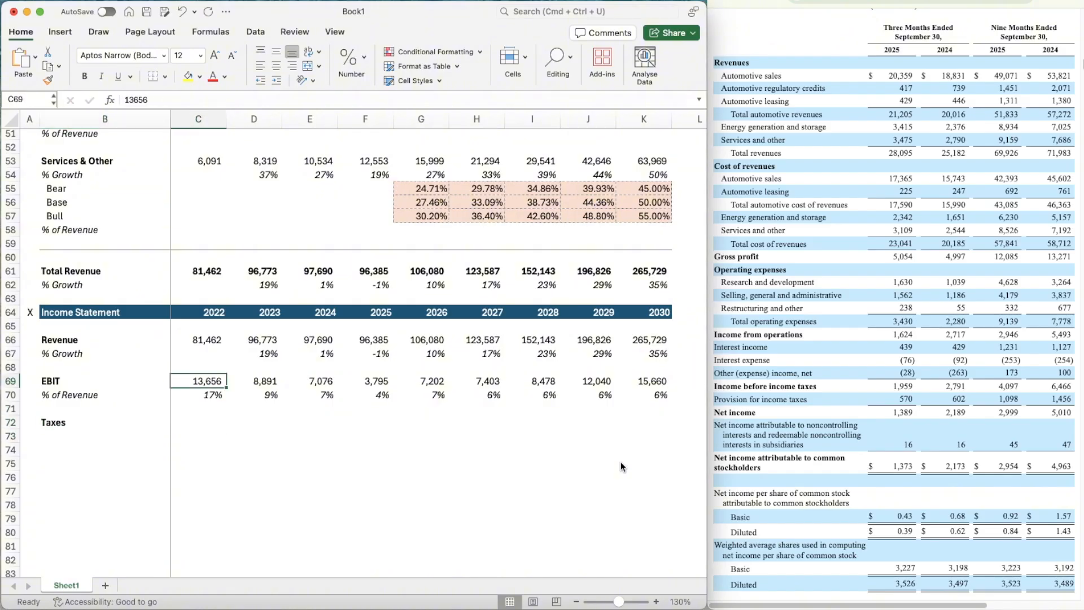
{"action": "key", "text": "super+shift+c"}
{"action": "left_click", "coordinate": [195, 422]}
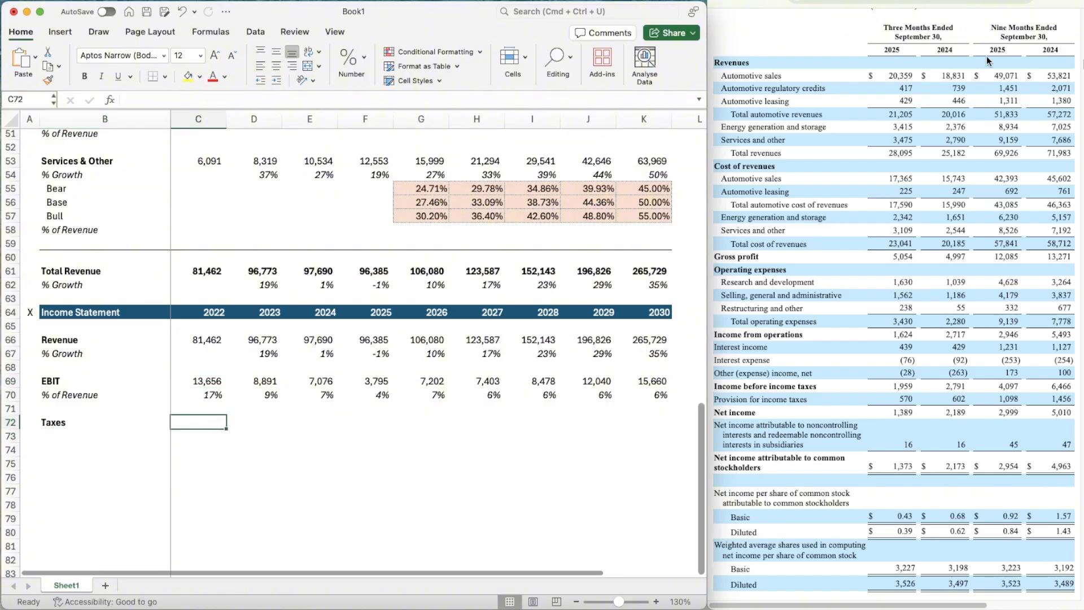
- Bring up the annual statement of operations and enter its 2022 income tax provision of 1,132 in C72
{"action": "left_click", "coordinate": [892, 1]}
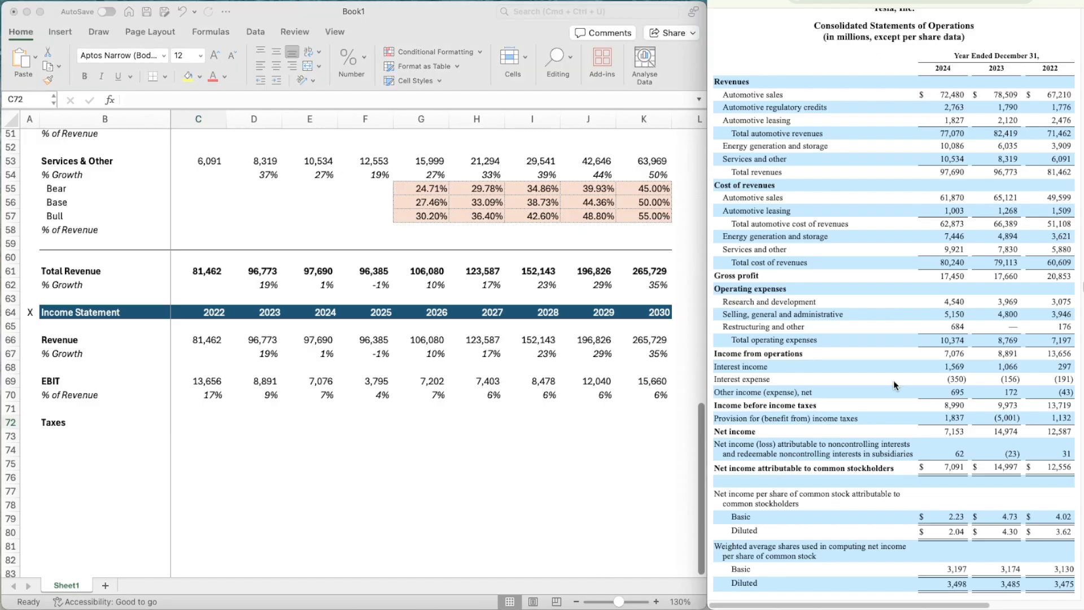
{"action": "scroll", "coordinate": [893, 381], "scroll_direction": "down", "scroll_amount": 1}
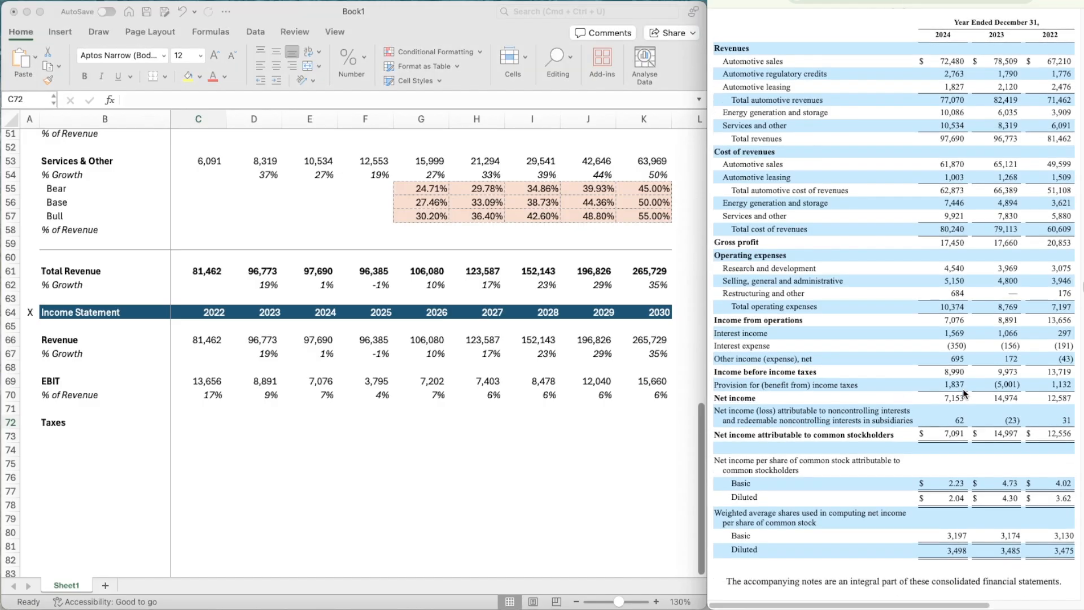
{"action": "left_click", "coordinate": [217, 420]}
{"action": "type", "text": "1"}
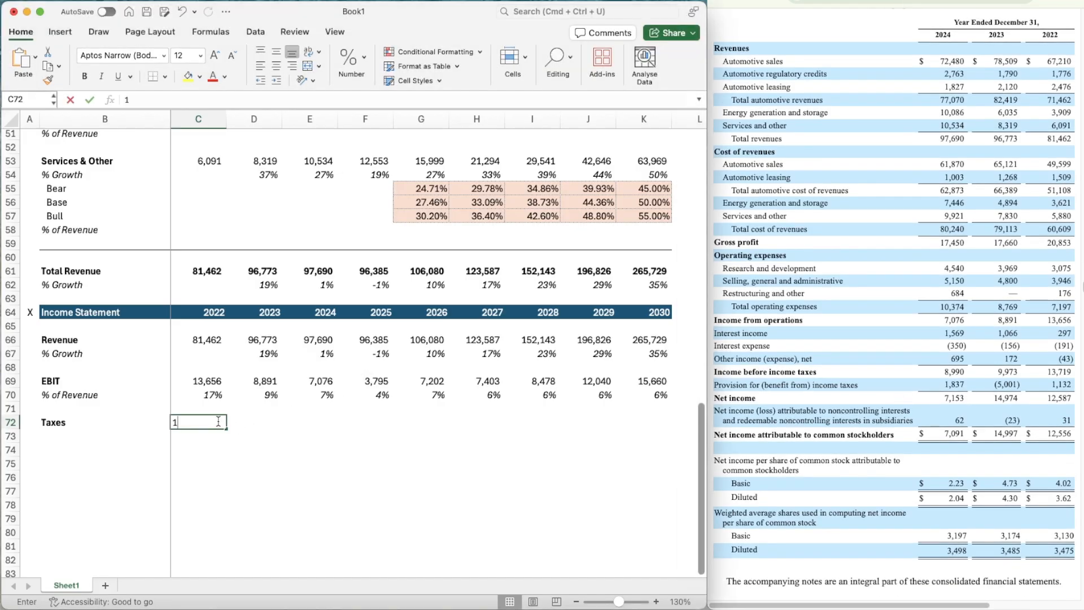
{"action": "type", "text": ",132"}
{"action": "key", "text": "Tab"}
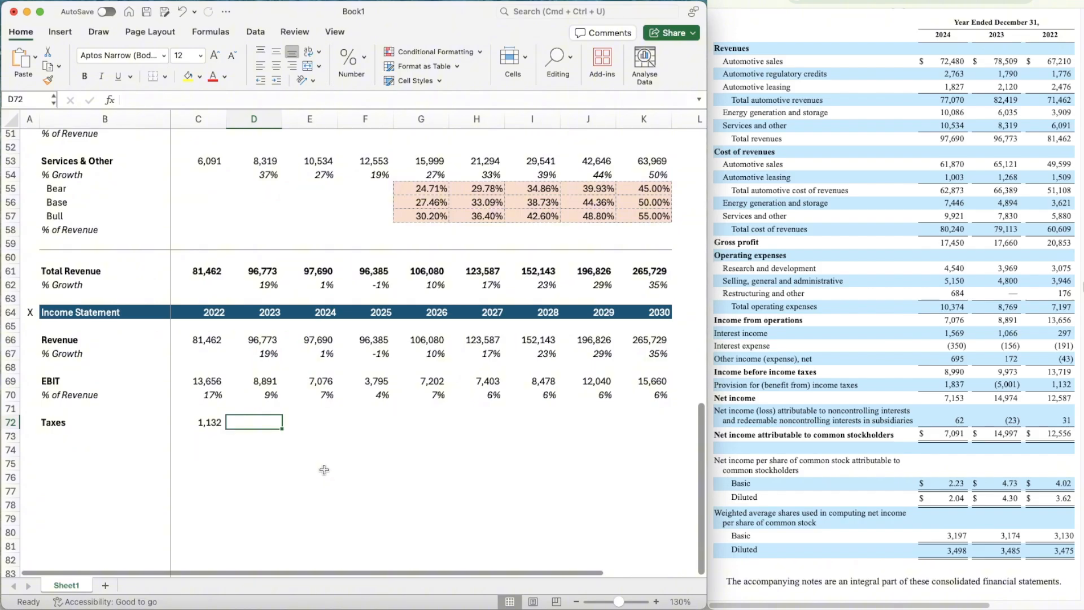
- Enter the 2023 taxes as -5001 in D72, using the number format of the 2022 taxes
{"action": "type", "text": "-5501"}
{"action": "key", "text": "Return"}
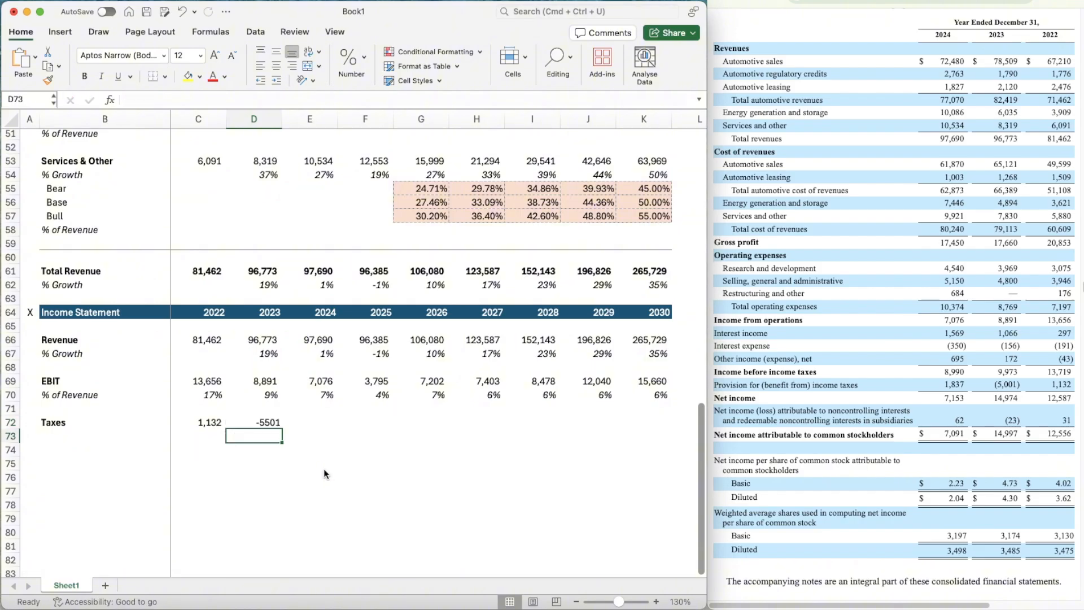
{"action": "key", "text": "Up"}
{"action": "type", "text": "5001"}
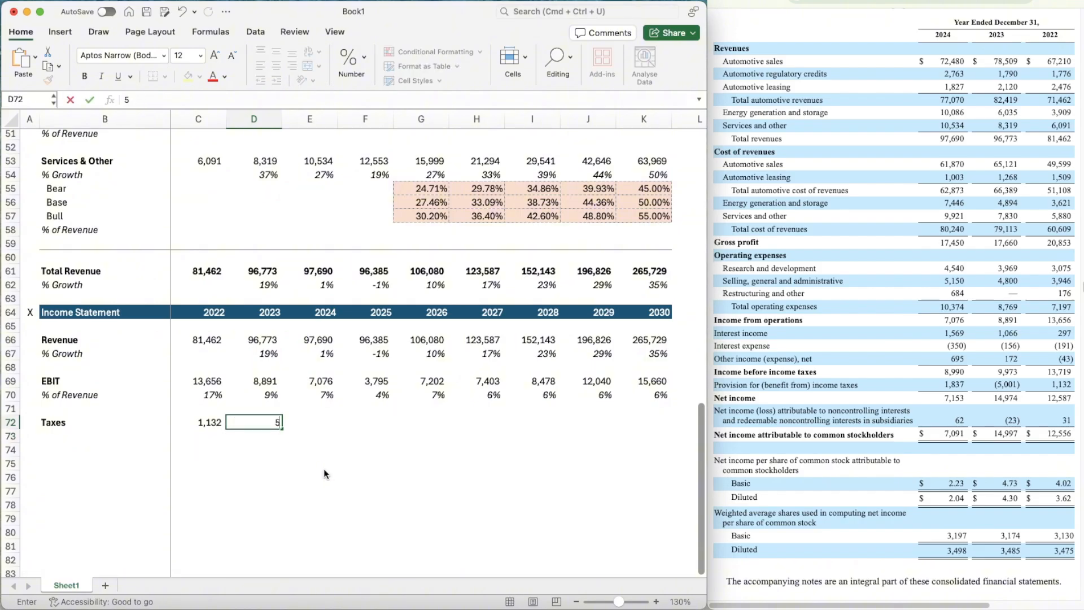
{"action": "key", "text": "Return"}
{"action": "key", "text": "Up"}
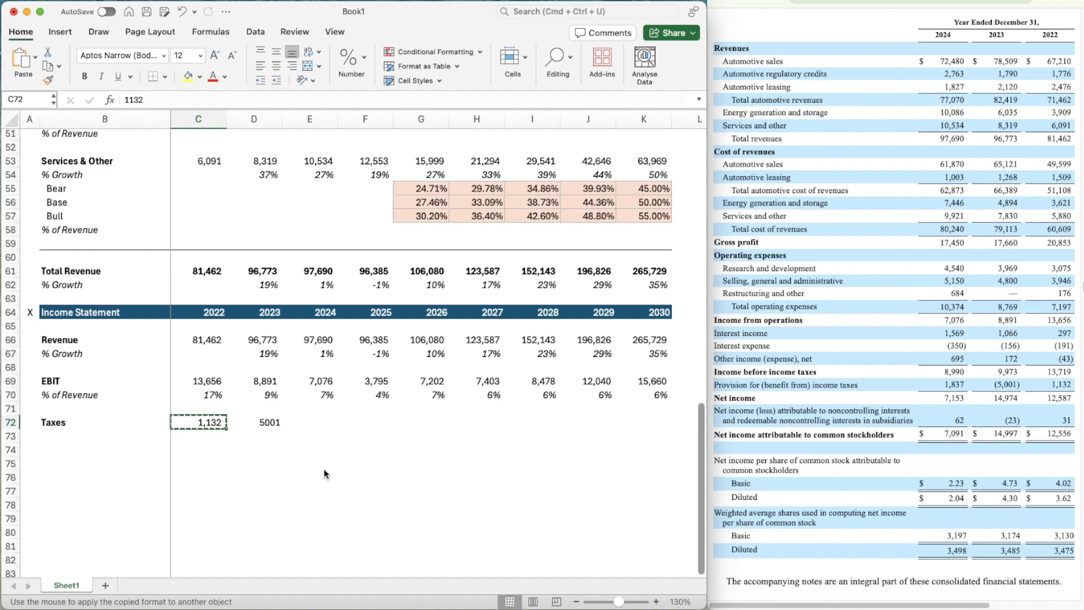
{"action": "type", "text": "-5001"}
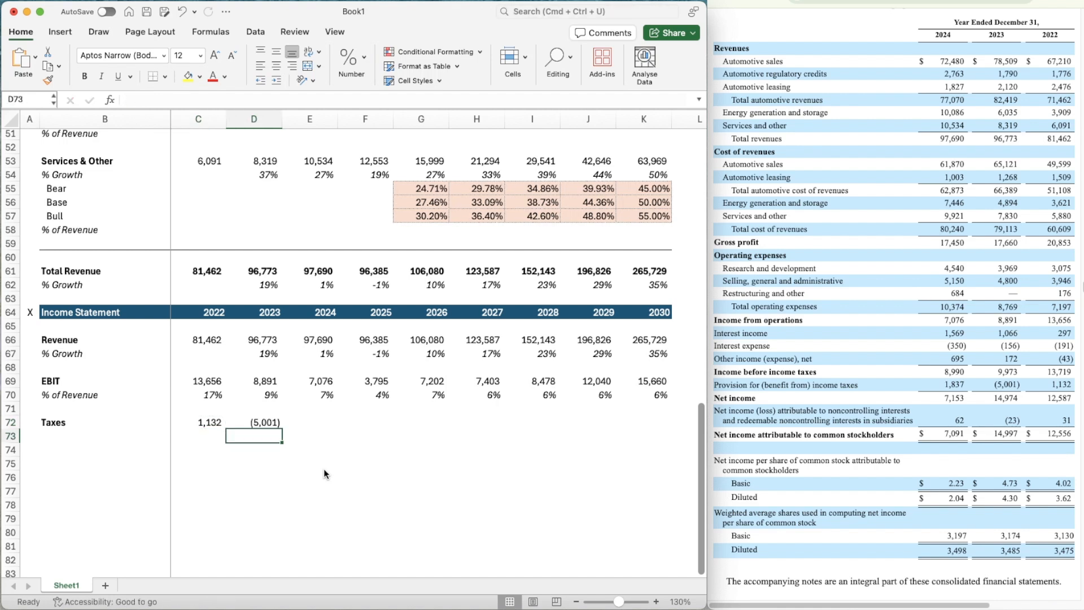
{"action": "key", "text": "Tab"}
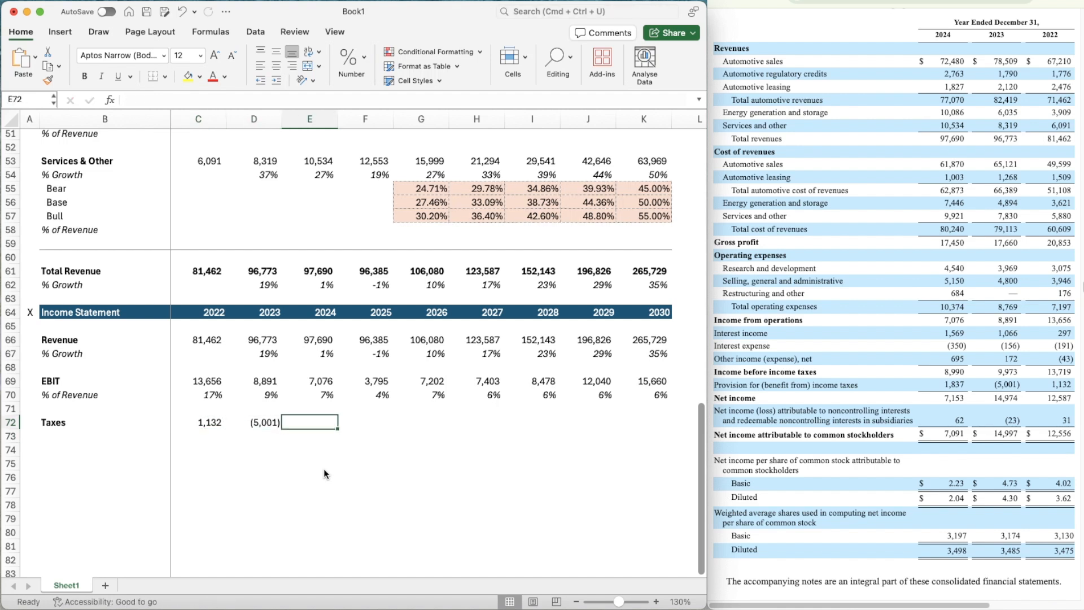
- Enter the 2024 taxes of 1837 in E72 and apply the number format of D72
{"action": "type", "text": "1837"}
{"action": "key", "text": "Return"}
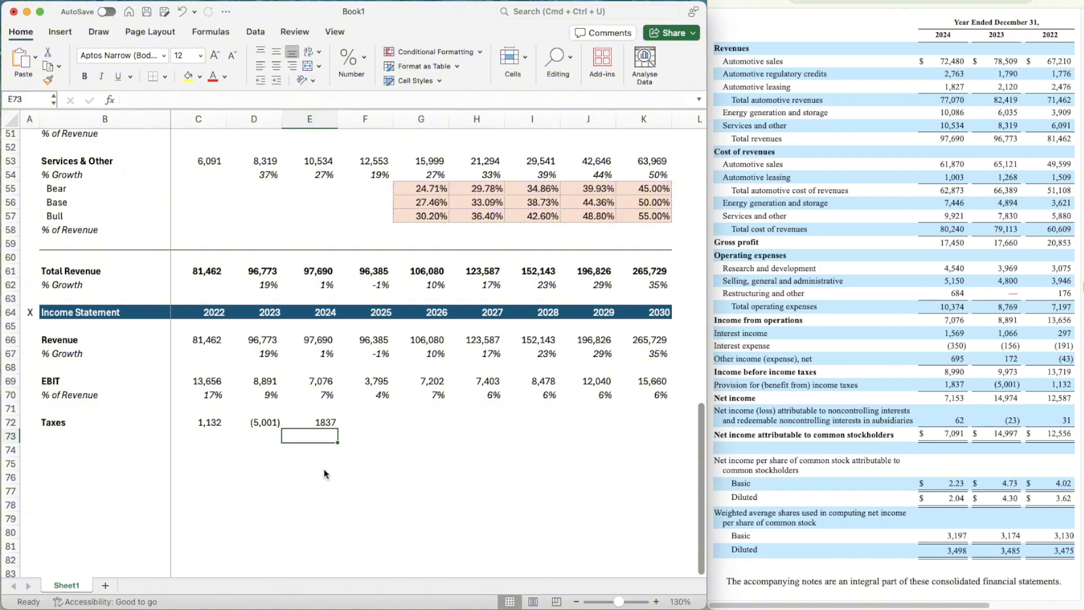
{"action": "key", "text": "Up"}
{"action": "key", "text": "Left"}
{"action": "key", "text": "super+shift+c"}
{"action": "key", "text": "Right"}
{"action": "key", "text": "super+shift+v"}
- Label B73 "% of EBIT" and italicize the whole of row 73
{"action": "key", "text": "Down"}
{"action": "key", "text": "Left"}
{"action": "key", "text": "Left"}
{"action": "key", "text": "Left"}
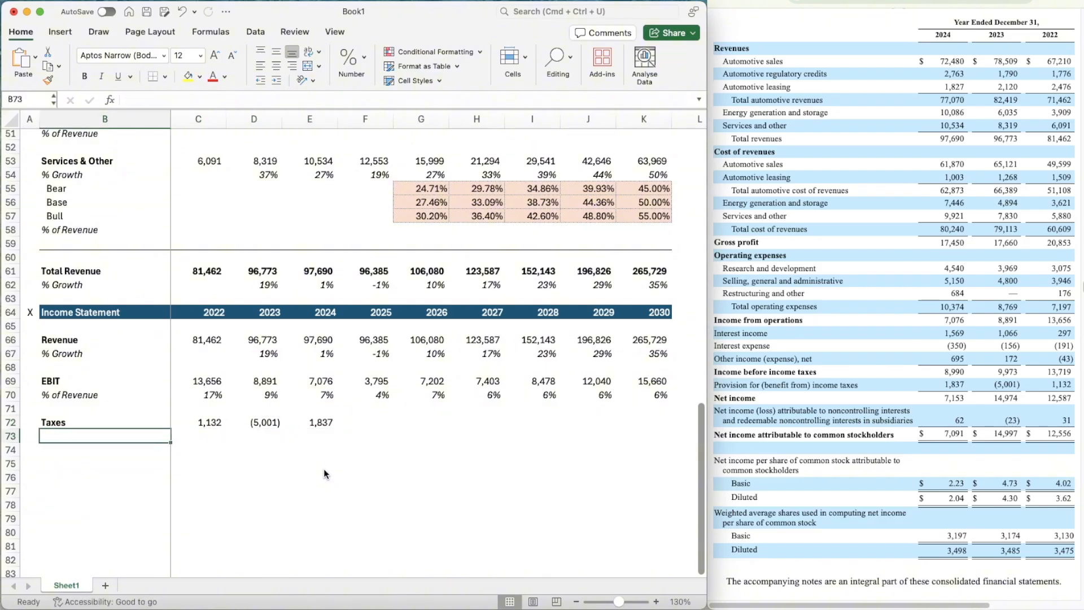
{"action": "type", "text": "% of"}
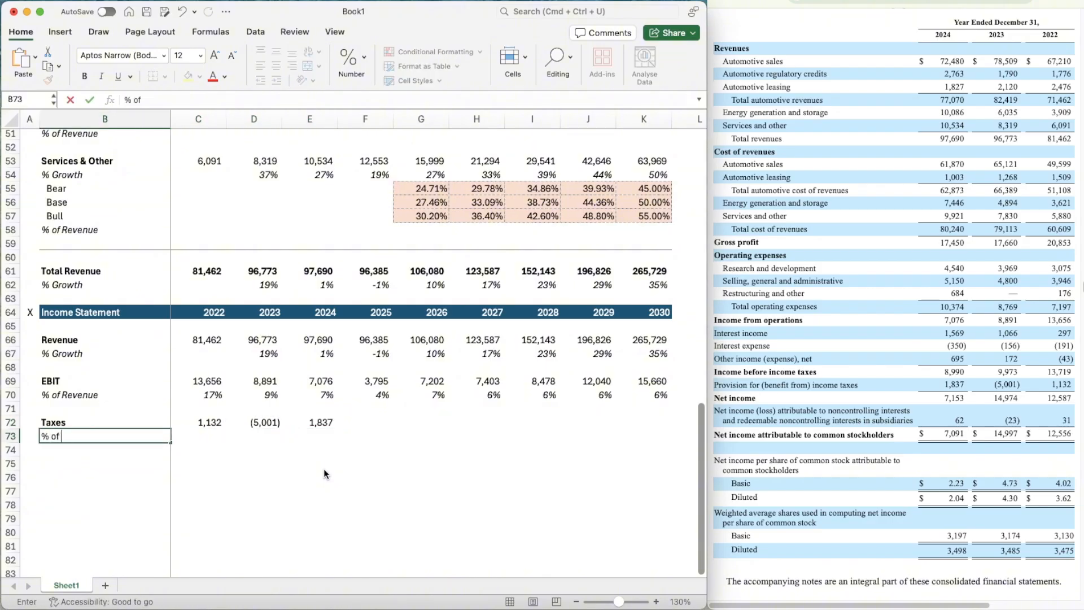
{"action": "type", "text": " EBIT"}
{"action": "key", "text": "Return"}
{"action": "key", "text": "Up"}
{"action": "key", "text": "shift+space"}
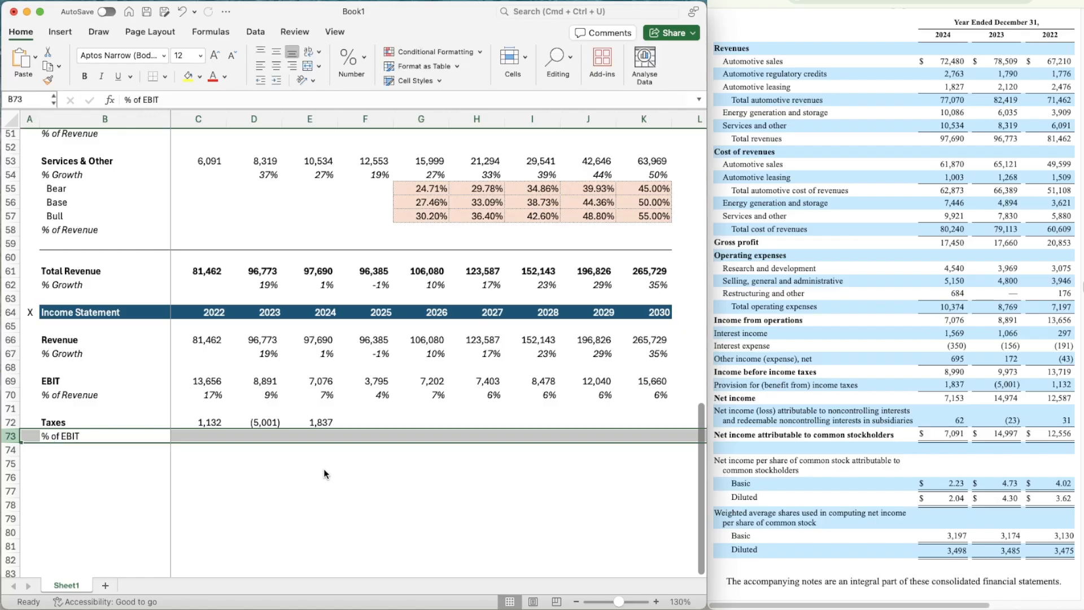
{"action": "key", "text": "super+i"}
- Calculate the 2022 taxes as a share of EBIT in C73 with =C72/C69
{"action": "key", "text": "Right"}
{"action": "type", "text": "="}
{"action": "key", "text": "Up"}
{"action": "type", "text": "/"}
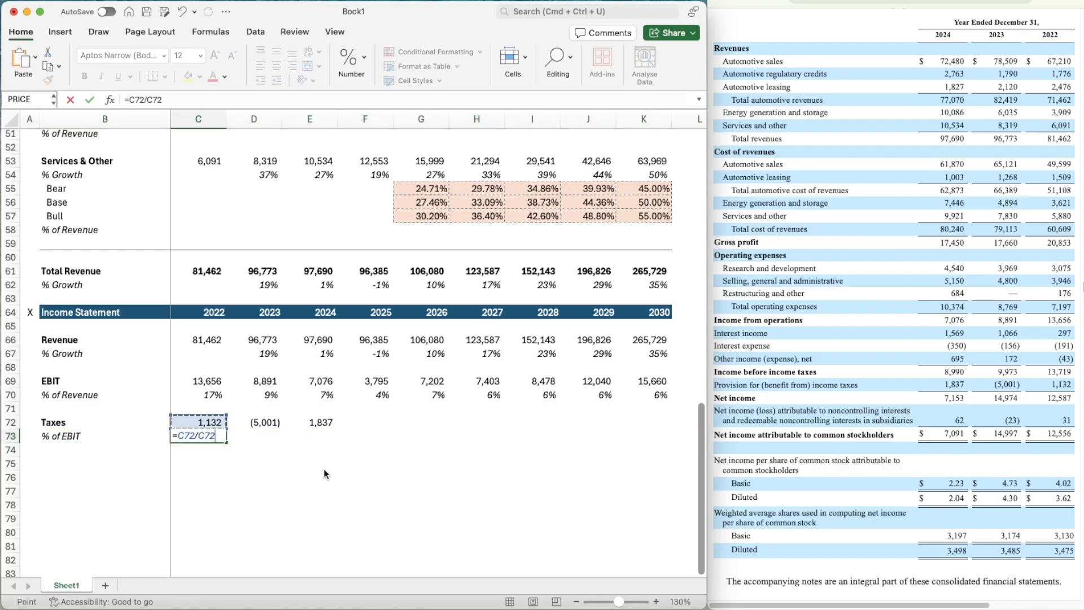
{"action": "key", "text": "Up"}
{"action": "key", "text": "Up"}
{"action": "key", "text": "Up"}
{"action": "key", "text": "Up"}
{"action": "key", "text": "Return"}
- Copy the percentage format of the 2022 EBIT margin in C70 onto C73
{"action": "key", "text": "Up"}
{"action": "key", "text": "Up"}
{"action": "key", "text": "Up"}
{"action": "key", "text": "Up"}
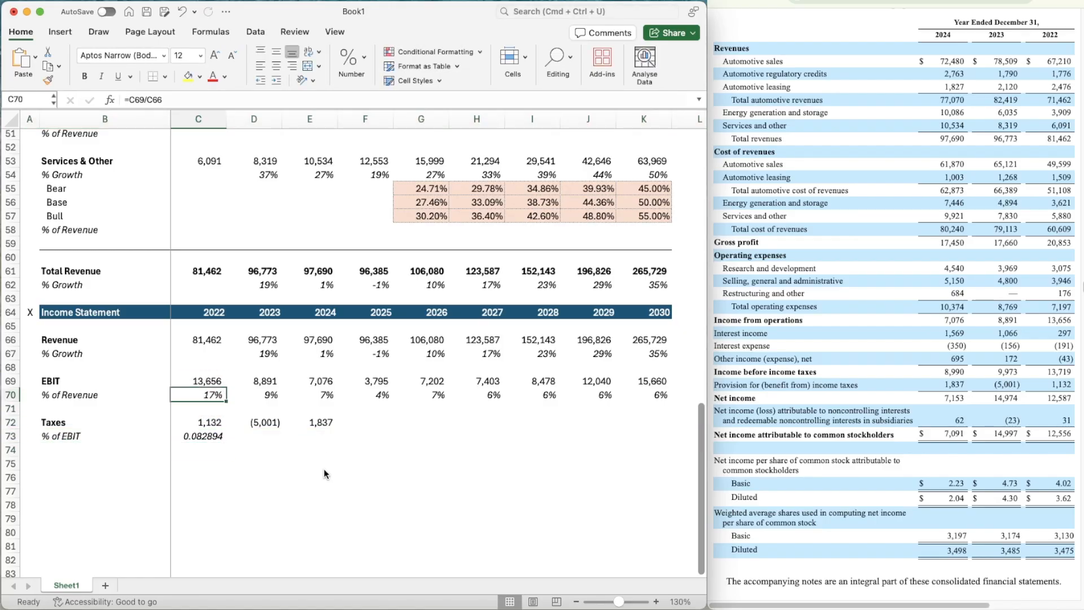
{"action": "key", "text": "shift+super+c"}
{"action": "left_click", "coordinate": [201, 437]}
- Copy the tax percentage formula from C73 across to E73 through 2024
{"action": "key", "text": "super+c"}
{"action": "key", "text": "shift+Right"}
{"action": "key", "text": "shift+Right"}
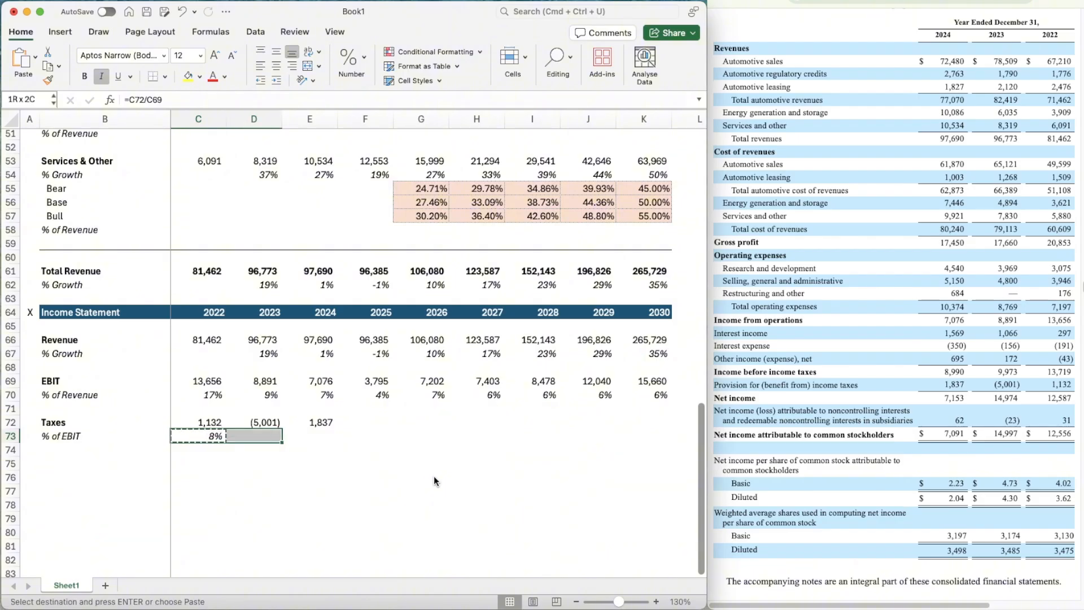
{"action": "key", "text": "super+v"}
{"action": "key", "text": "Right"}
{"action": "key", "text": "Right"}
{"action": "key", "text": "Right"}
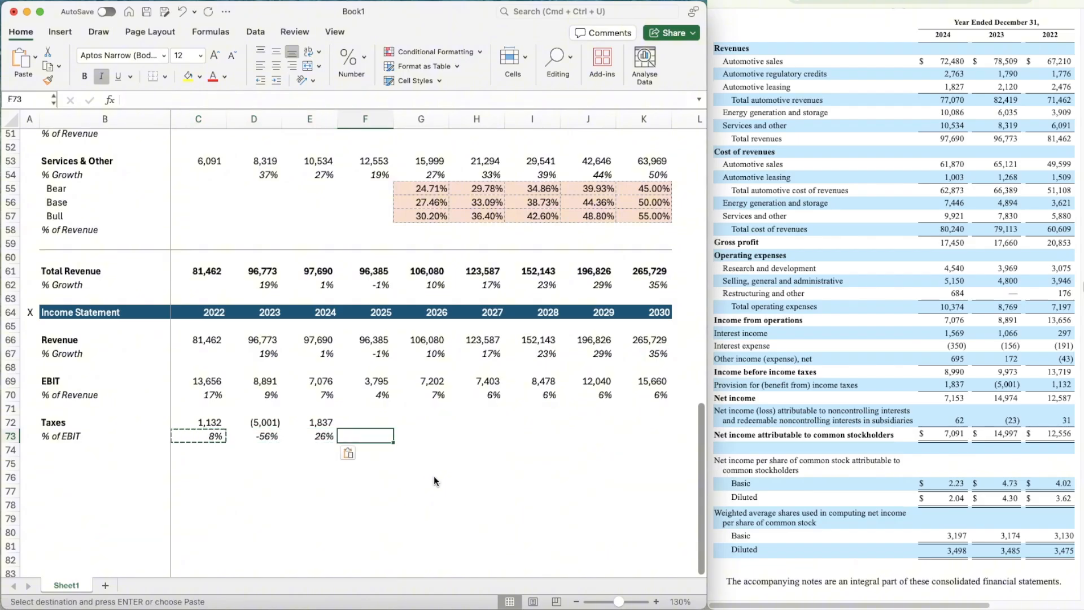
- Bring up the quarterly statement of operations and check its nine-month income tax provisions for 2025 and 2024
{"action": "key", "text": "Left"}
{"action": "key", "text": "Right"}
{"action": "key", "text": "Right"}
{"action": "key", "text": "Up"}
{"action": "key", "text": "Left"}
{"action": "key", "text": "Down"}
{"action": "key", "text": "Up"}
{"action": "left_click", "coordinate": [960, 1]}
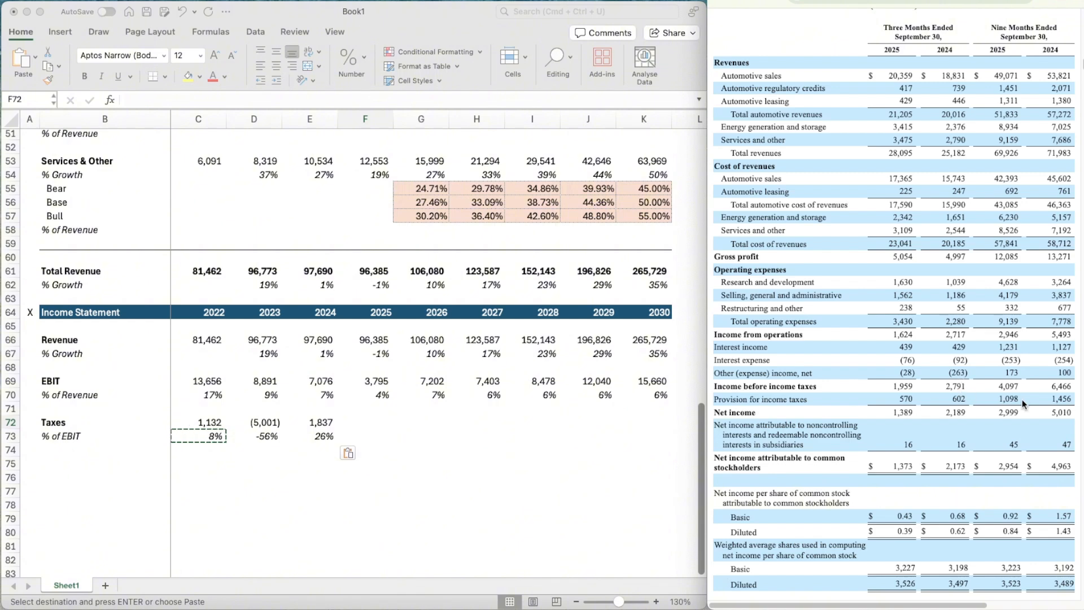
{"action": "left_click", "coordinate": [318, 459]}
{"action": "left_click", "coordinate": [321, 458]}
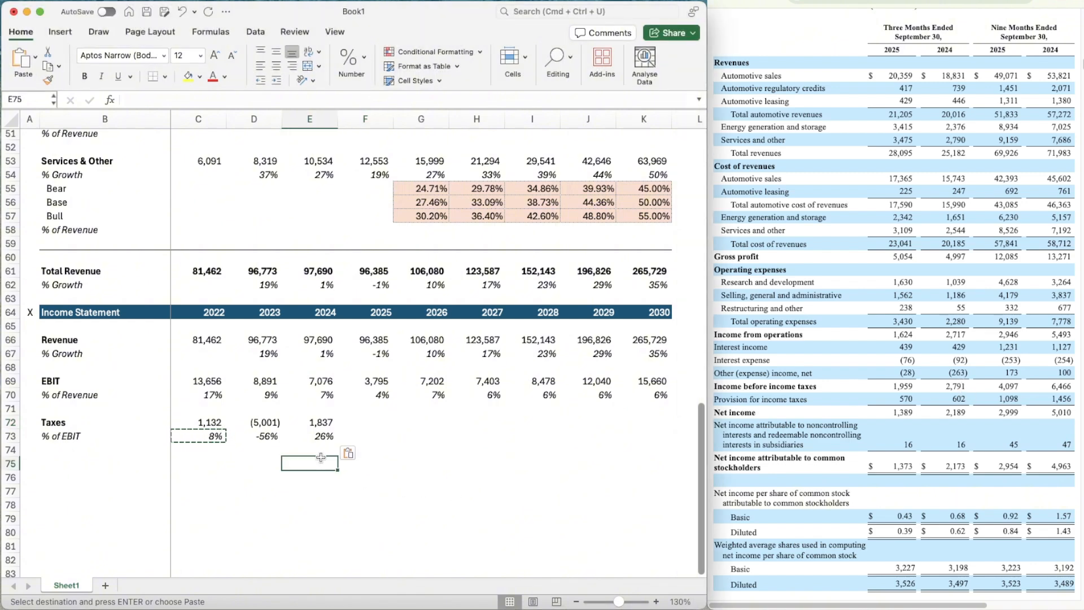
{"action": "type", "text": "="}
{"action": "key", "text": "Up"}
{"action": "key", "text": "Up"}
{"action": "key", "text": "Up"}
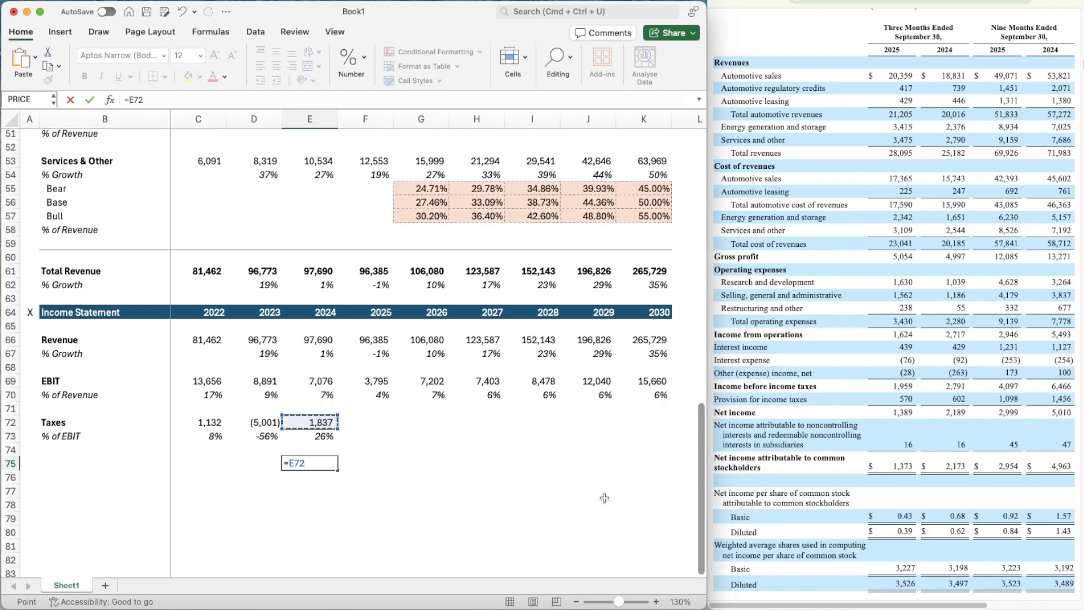
{"action": "type", "text": "1456"}
{"action": "key", "text": "ctrl+Return"}
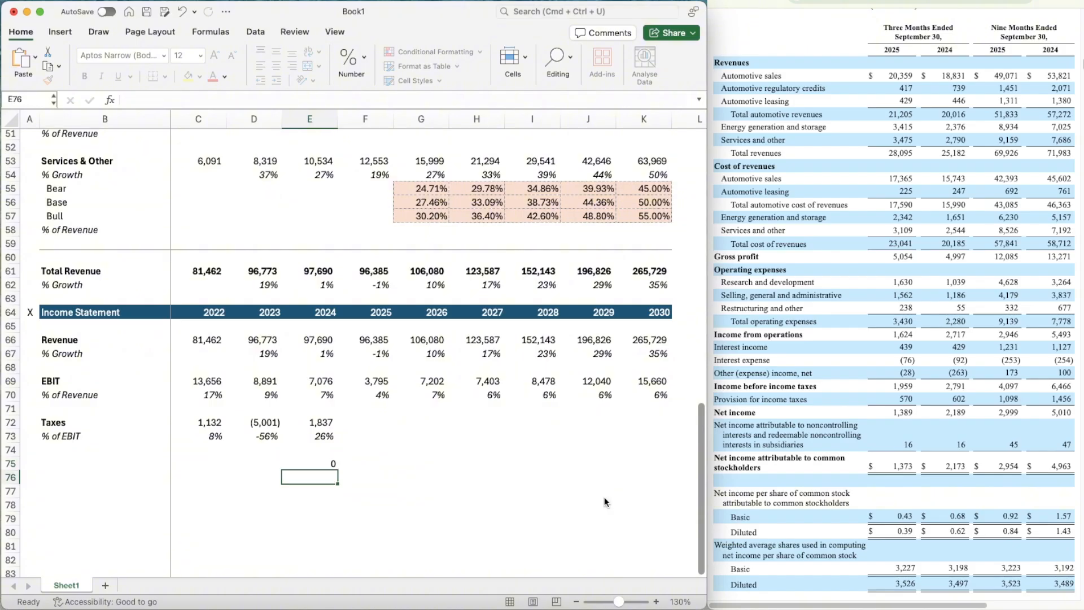
- Calculate the ratio of full-year to nine-month 2024 taxes in E75 with =E72/1456
{"action": "type", "text": "="}
{"action": "key", "text": "Up"}
{"action": "key", "text": "Up"}
{"action": "key", "text": "Up"}
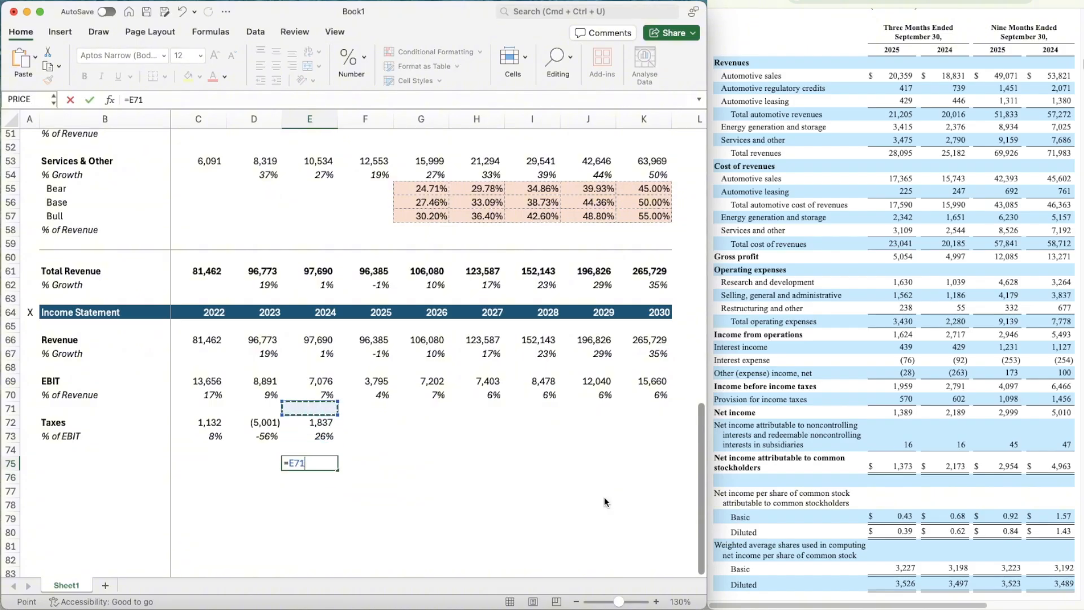
{"action": "type", "text": "/1456"}
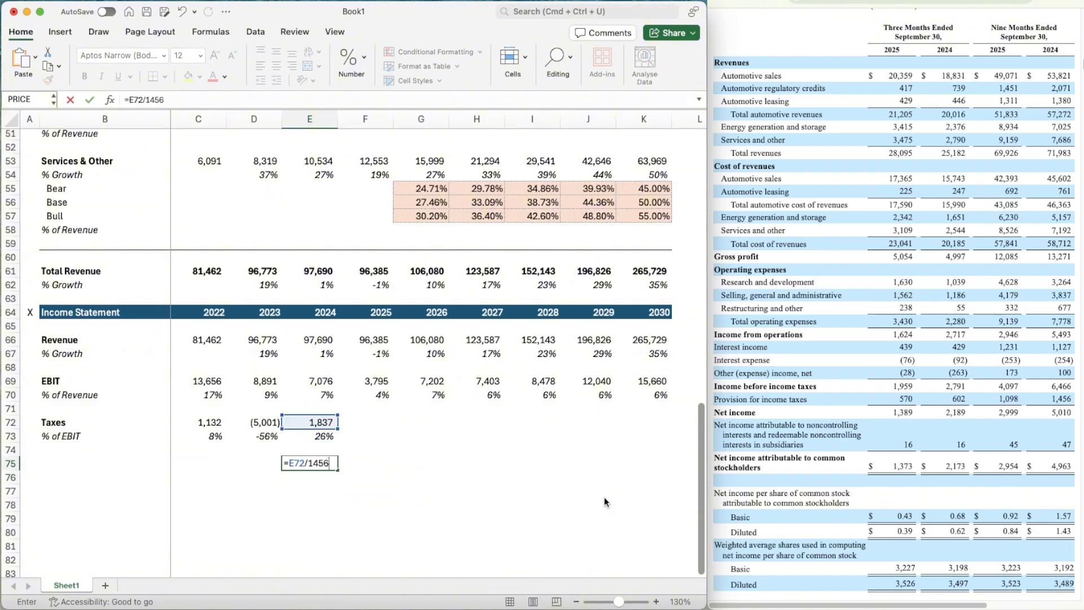
{"action": "key", "text": "ctrl+Return"}
- Enter the 2025 taxes estimate in F72 with =1098*1.26167582
{"action": "key", "text": "Right"}
{"action": "key", "text": "Up"}
{"action": "key", "text": "Up"}
{"action": "key", "text": "Up"}
{"action": "type", "text": "="}
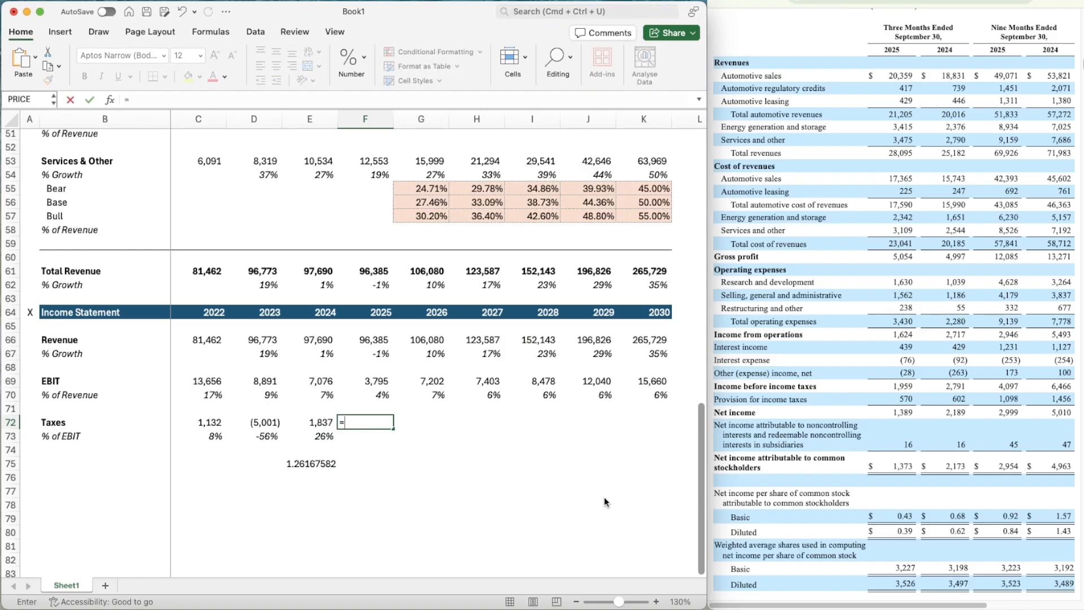
{"action": "type", "text": "1098*1.26167"}
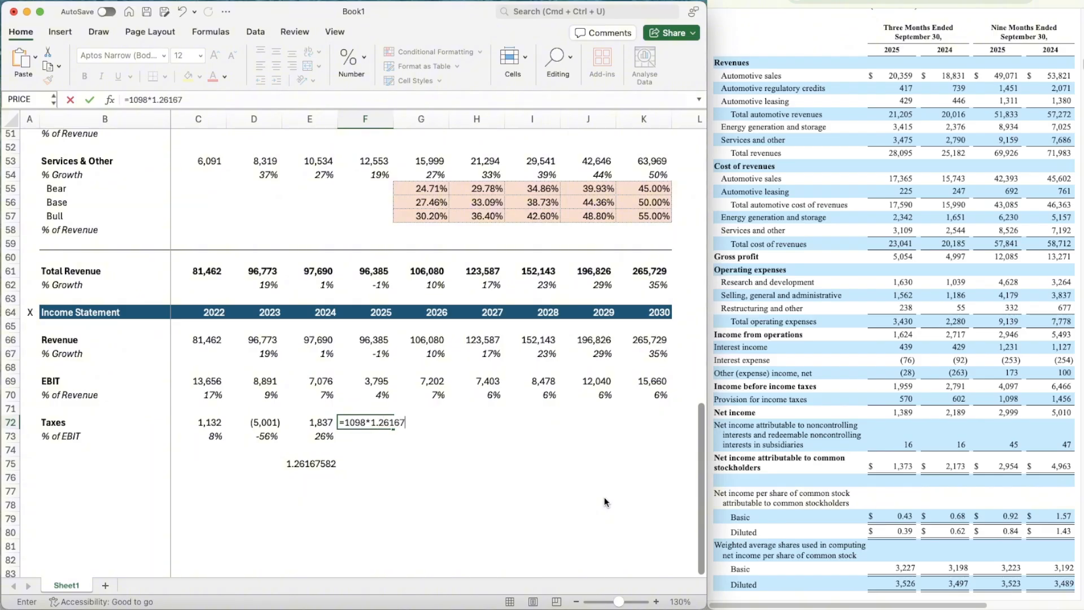
{"action": "type", "text": "582"}
{"action": "key", "text": "Return"}
- Copy the number format of the 2024 taxes in E72 onto F72
{"action": "key", "text": "Up"}
{"action": "key", "text": "Left"}
{"action": "key", "text": "super+shift+c"}
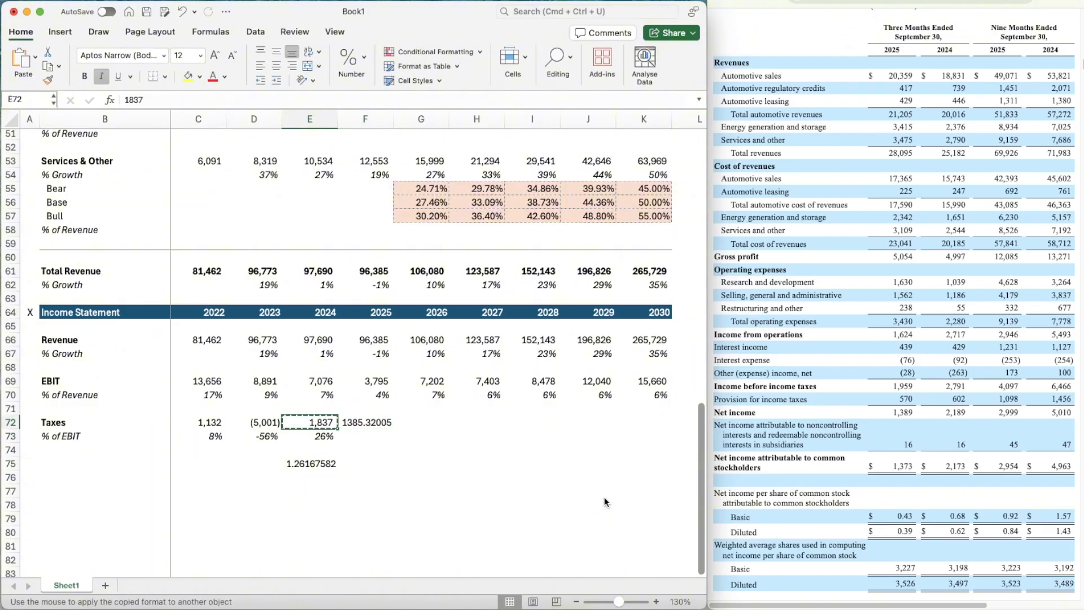
{"action": "key", "text": "Right"}
{"action": "key", "text": "super+shift+v"}
- Copy the tax percentage formula from E73 into F73 for 2025
{"action": "key", "text": "Down"}
{"action": "key", "text": "Left"}
{"action": "key", "text": "super+c"}
{"action": "key", "text": "Right"}
{"action": "key", "text": "super+v"}
- Clear the helper tax ratio from E75
{"action": "key", "text": "Down"}
{"action": "key", "text": "Down"}
{"action": "key", "text": "Left"}
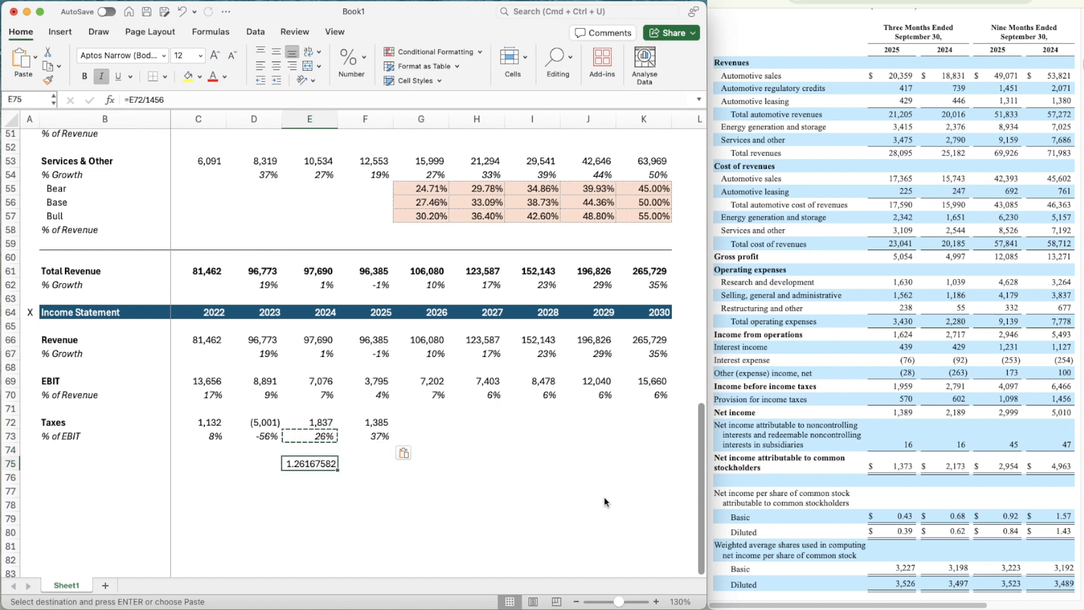
{"action": "key", "text": "Delete"}
- Set the 2026 tax rate as a percentage of EBIT in G73 to 26%
{"action": "key", "text": "Right"}
{"action": "key", "text": "Right"}
{"action": "key", "text": "Left"}
{"action": "key", "text": "Right"}
{"action": "key", "text": "Up"}
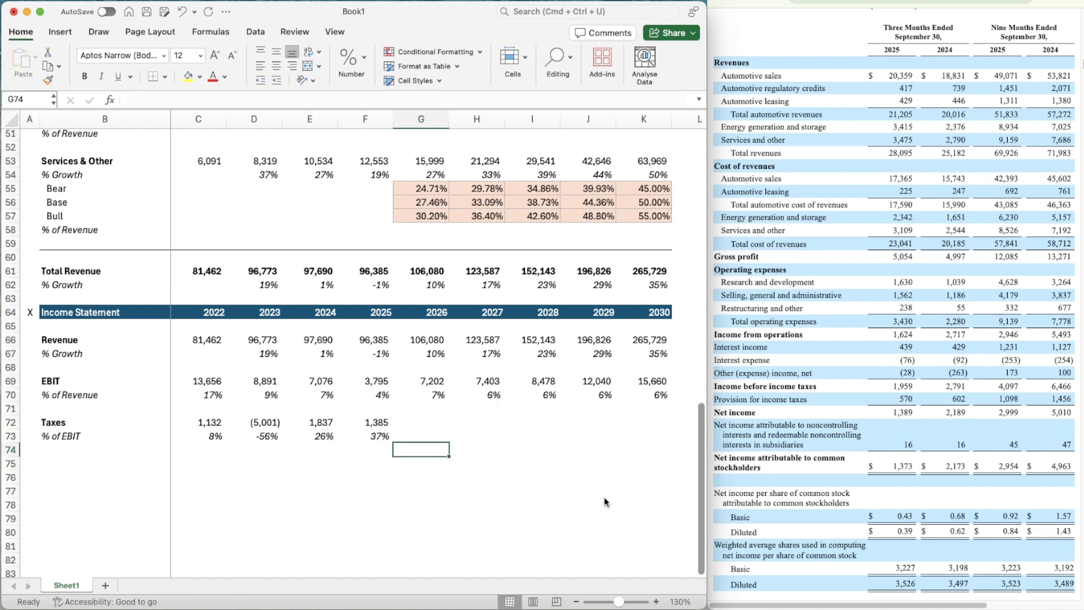
{"action": "key", "text": "Up"}
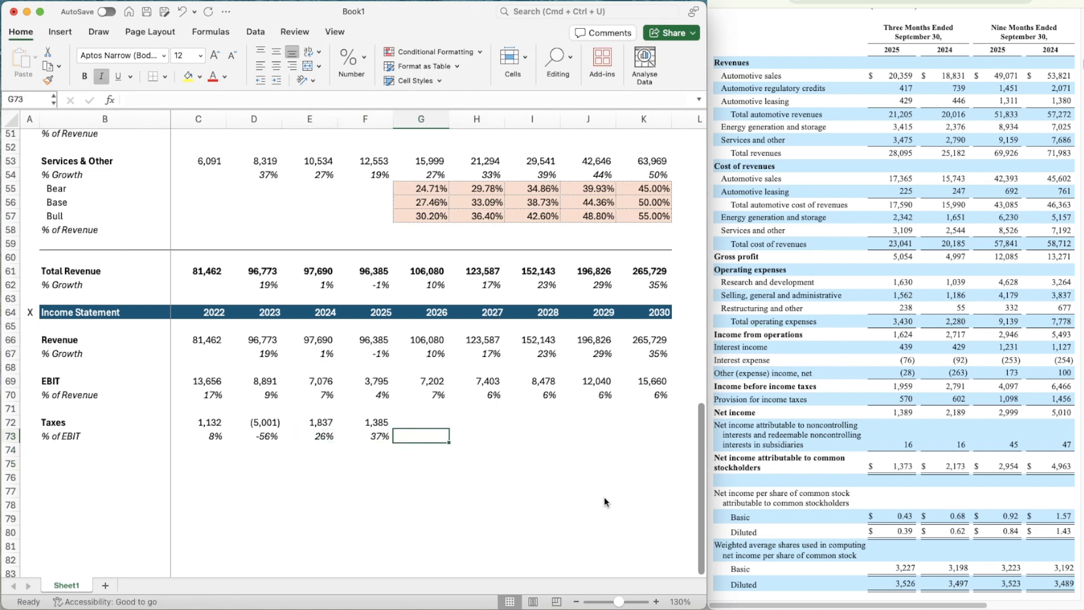
{"action": "type", "text": "26%"}
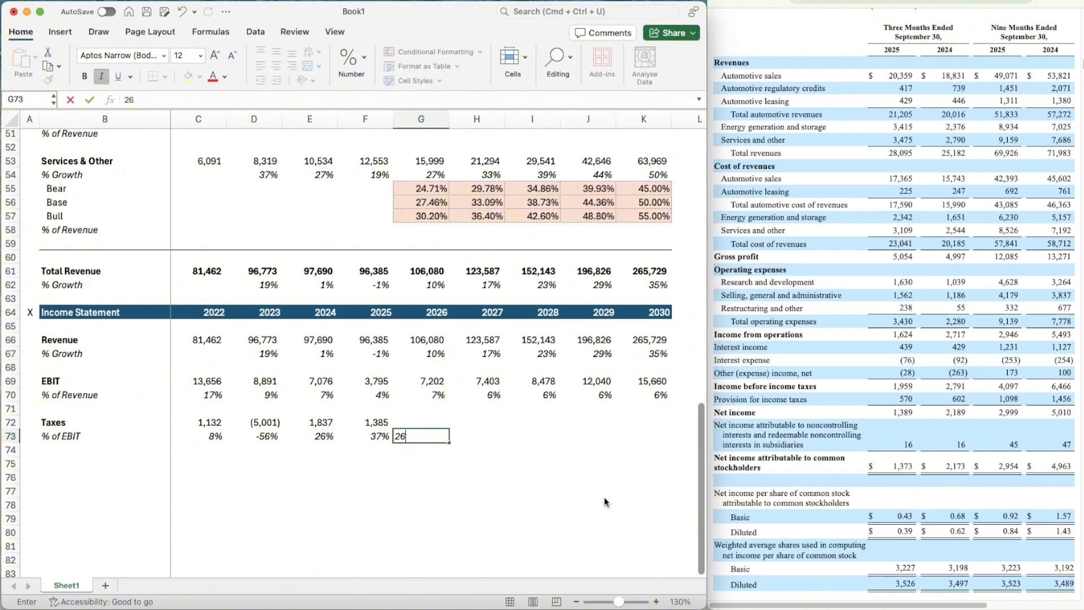
{"action": "key", "text": "Return"}
- Copy the 26% tax rate from G73 across to K73 through 2030
{"action": "key", "text": "Up"}
{"action": "key", "text": "super+c"}
{"action": "key", "text": "Right"}
{"action": "key", "text": "shift+Right"}
{"action": "key", "text": "shift+Right"}
{"action": "key", "text": "shift+Right"}
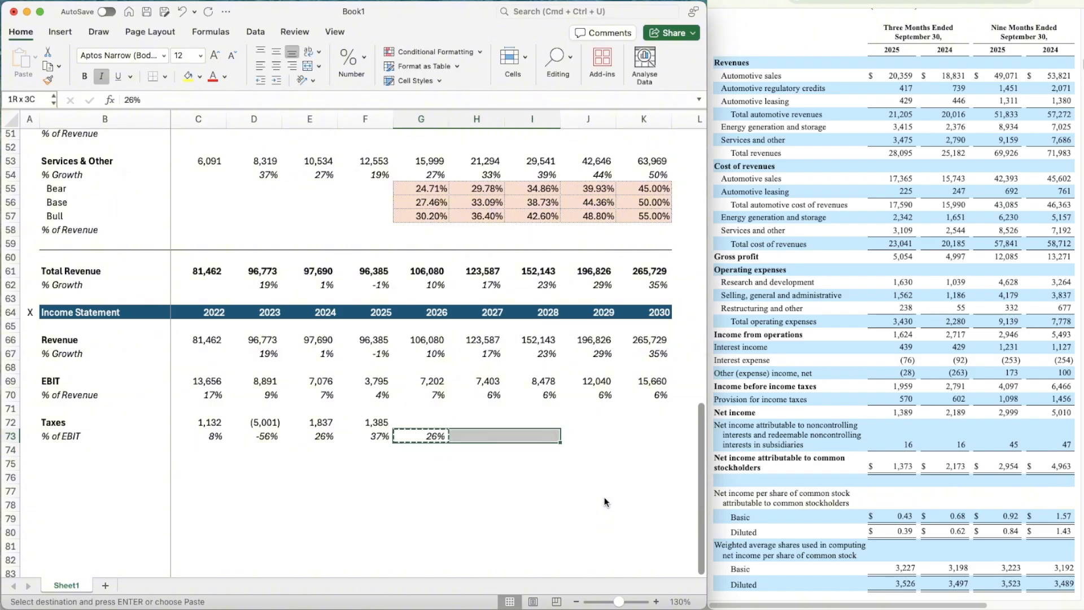
{"action": "key", "text": "super+v"}
- Calculate the 2026 taxes in G72 as EBIT times the tax rate with =G69*G73
{"action": "key", "text": "Left"}
{"action": "key", "text": "Up"}
{"action": "type", "text": "="}
{"action": "key", "text": "Up"}
{"action": "key", "text": "Up"}
{"action": "key", "text": "Up"}
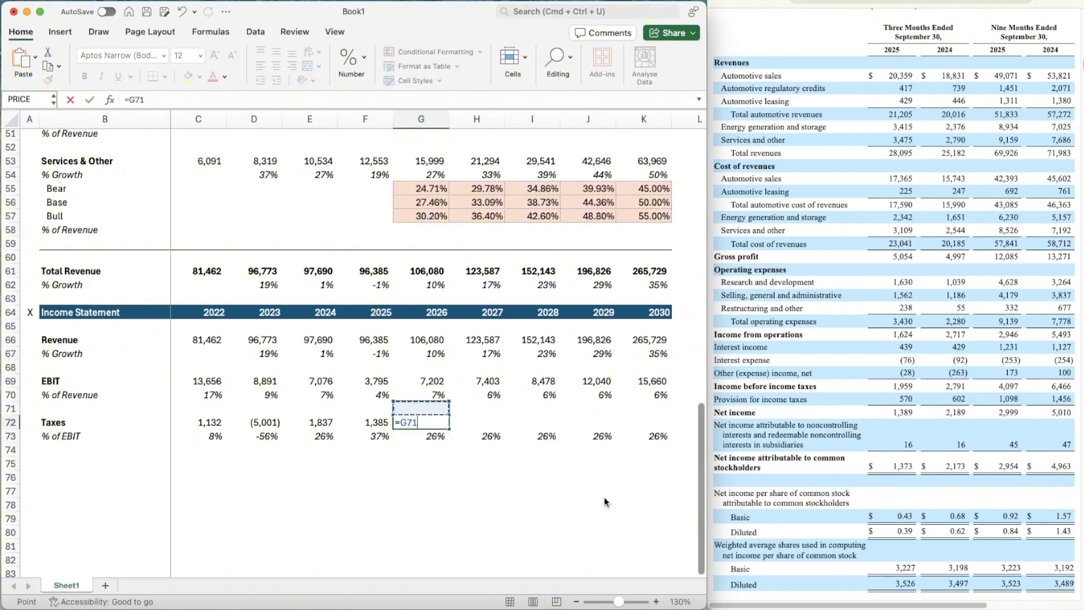
{"action": "type", "text": "*"}
{"action": "key", "text": "Down"}
{"action": "key", "text": "Return"}
- Copy the number format of the 2025 taxes in F72 onto G72
{"action": "key", "text": "Up"}
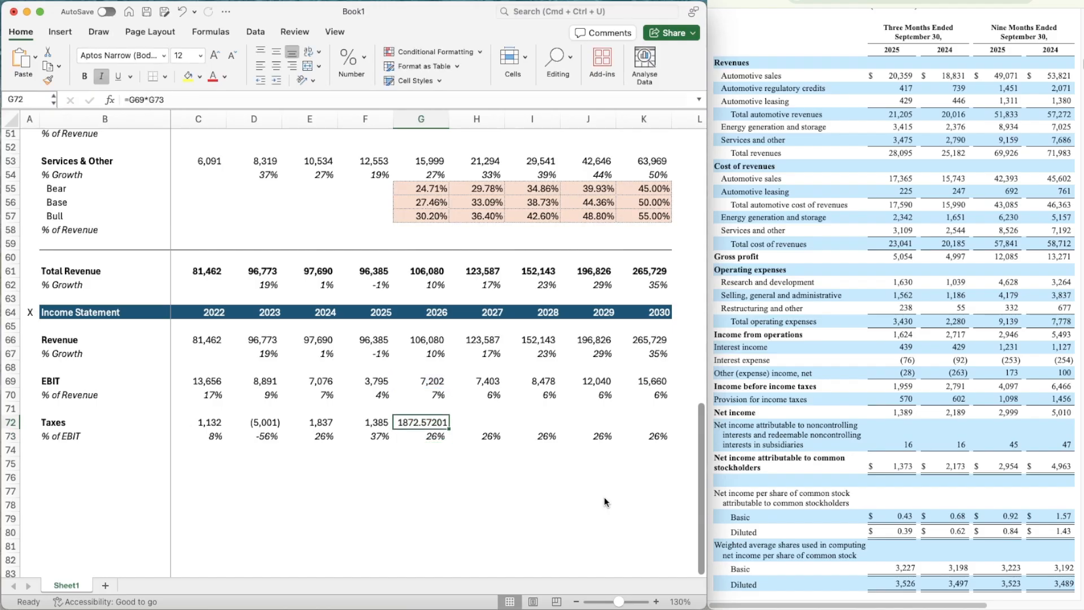
{"action": "key", "text": "Left"}
{"action": "key", "text": "super+shift+c"}
{"action": "key", "text": "Right"}
{"action": "key", "text": "super+shift+v"}
- Copy the taxes formula from G72 across to K72 through 2030
{"action": "key", "text": "super+c"}
{"action": "key", "text": "shift+Right"}
{"action": "key", "text": "shift+Right"}
{"action": "key", "text": "shift+Right"}
{"action": "key", "text": "super+v"}
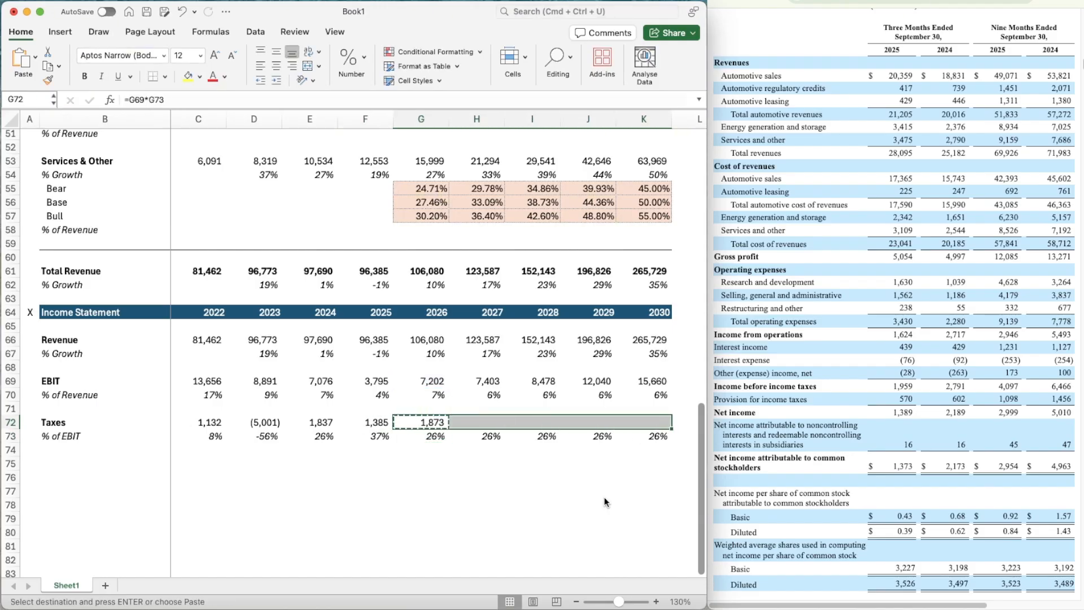
- Copy the Income Statement header row with its X marker and years, A64:K64, to row 75
{"action": "key", "text": "Down"}
{"action": "key", "text": "Down"}
{"action": "key", "text": "Left"}
{"action": "key", "text": "Left"}
{"action": "key", "text": "Left"}
{"action": "key", "text": "Left"}
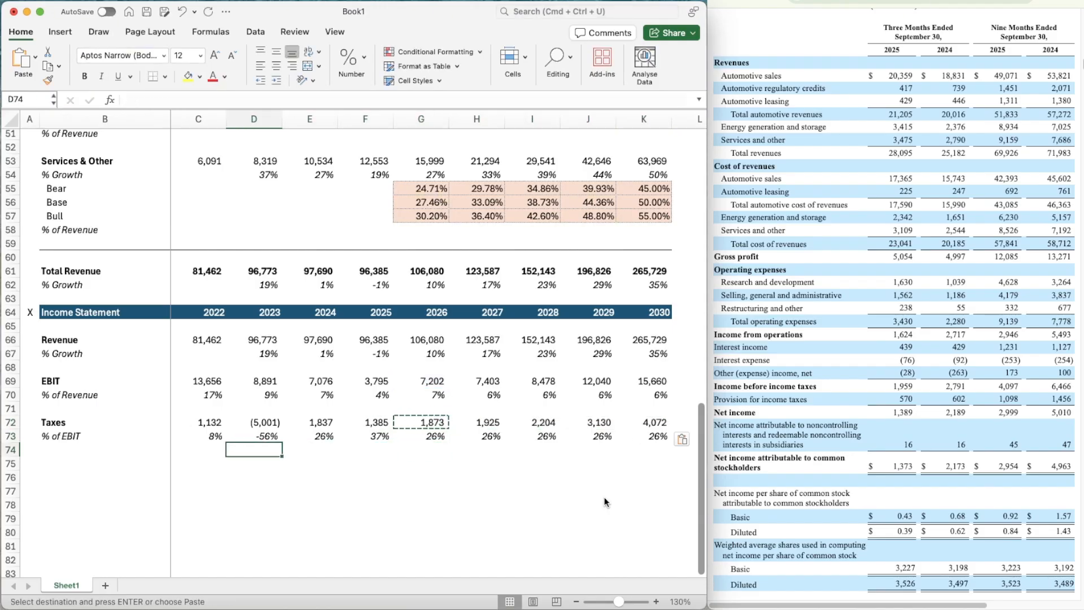
{"action": "key", "text": "Left"}
{"action": "key", "text": "Left"}
{"action": "key", "text": "Left"}
{"action": "key", "text": "Up"}
{"action": "key", "text": "Up"}
{"action": "key", "text": "Up"}
{"action": "key", "text": "Up"}
{"action": "key", "text": "Up"}
{"action": "key", "text": "Up"}
{"action": "key", "text": "Up"}
{"action": "key", "text": "Up"}
{"action": "key", "text": "Up"}
{"action": "key", "text": "Up"}
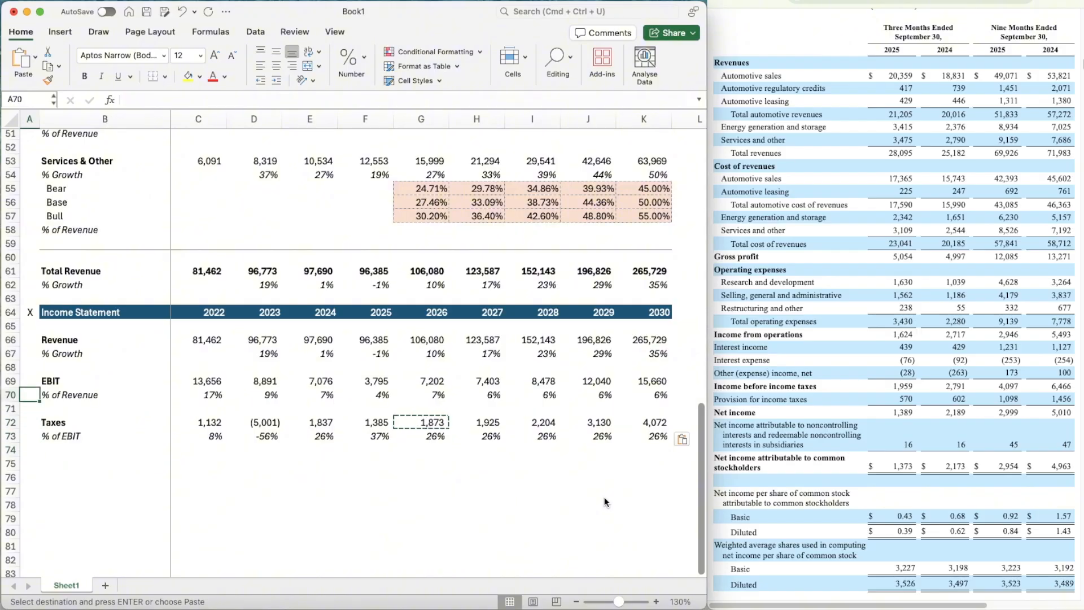
{"action": "key", "text": "shift+Right"}
{"action": "key", "text": "shift+Right"}
{"action": "key", "text": "shift+Right"}
{"action": "key", "text": "shift+Right"}
{"action": "key", "text": "shift+Right"}
{"action": "key", "text": "shift+Right"}
{"action": "key", "text": "shift+Right"}
{"action": "key", "text": "shift+Right"}
{"action": "key", "text": "shift+Right"}
{"action": "key", "text": "shift+Right"}
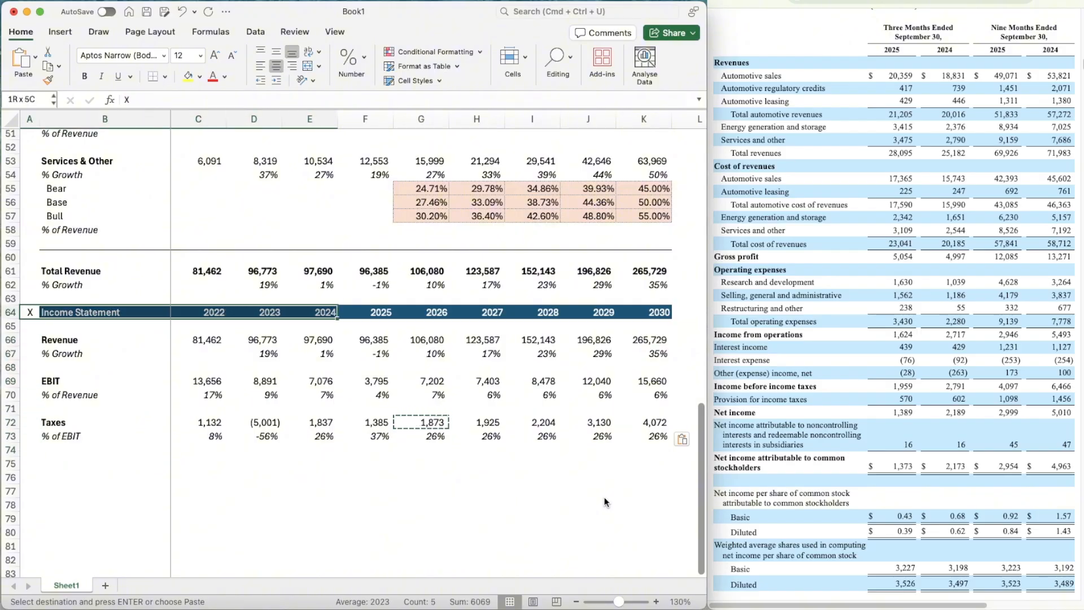
{"action": "key", "text": "super+c"}
{"action": "key", "text": "Down"}
{"action": "key", "text": "Down"}
{"action": "key", "text": "Down"}
{"action": "key", "text": "Down"}
{"action": "key", "text": "Down"}
{"action": "key", "text": "Down"}
{"action": "key", "text": "Down"}
{"action": "key", "text": "Down"}
{"action": "key", "text": "Down"}
{"action": "key", "text": "Down"}
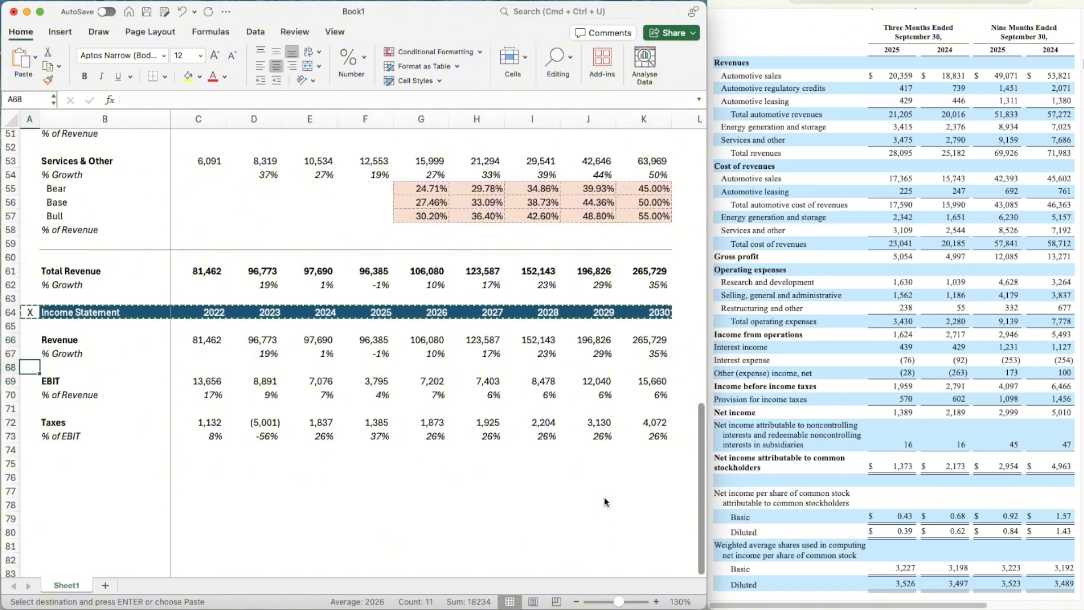
{"action": "key", "text": "Down"}
{"action": "key", "text": "super+v"}
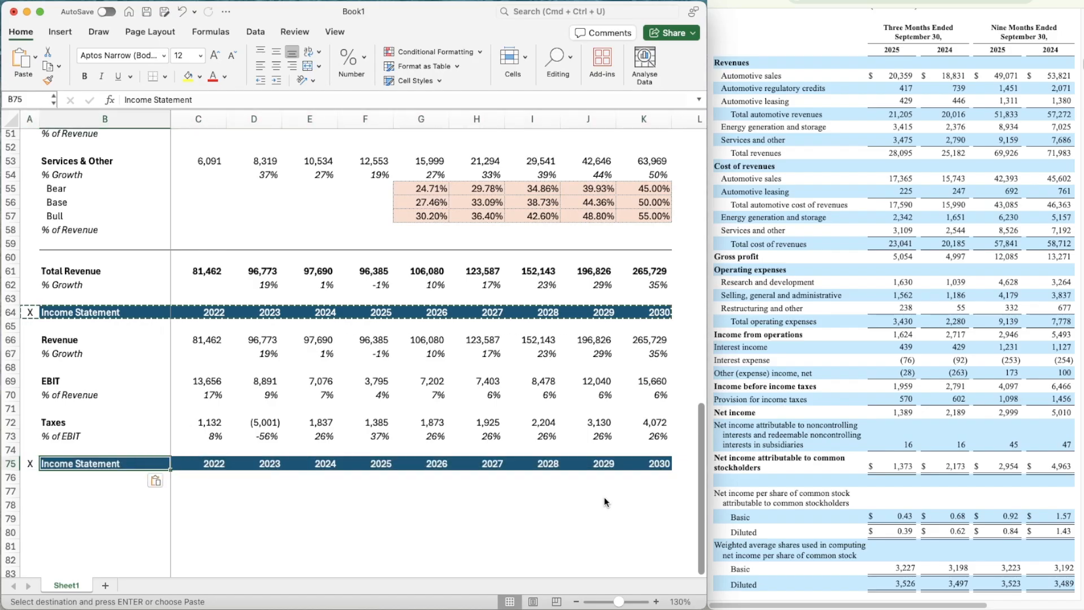
- Rename the copied section header in B75 as "Cash Flow Items"
{"action": "key", "text": "Right"}
{"action": "type", "text": "Cash Flow It"}
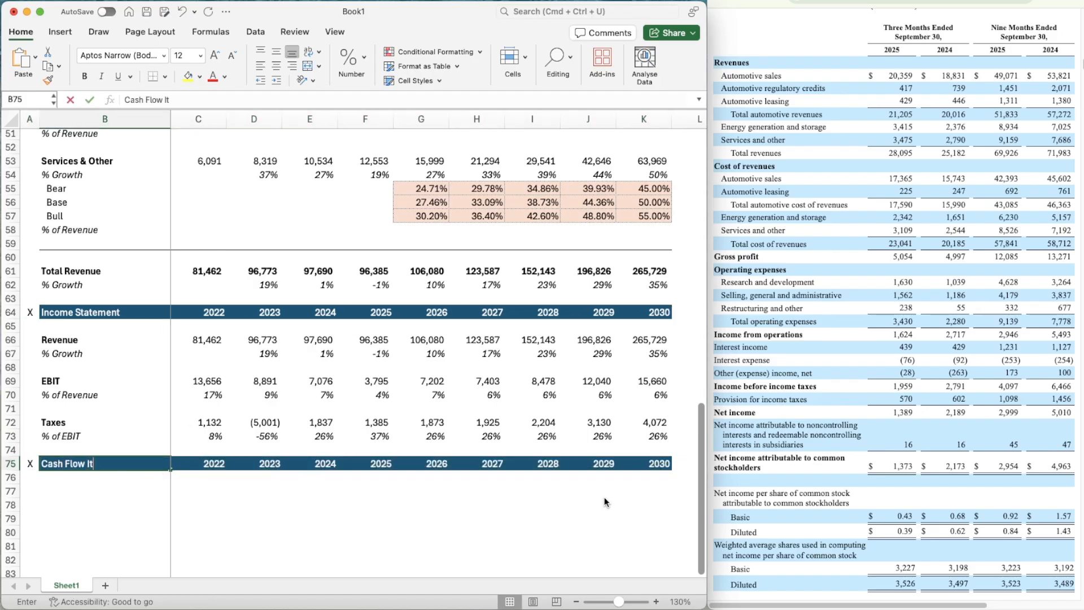
{"action": "type", "text": "ems"}
{"action": "key", "text": "Return"}
{"action": "key", "text": "Up"}
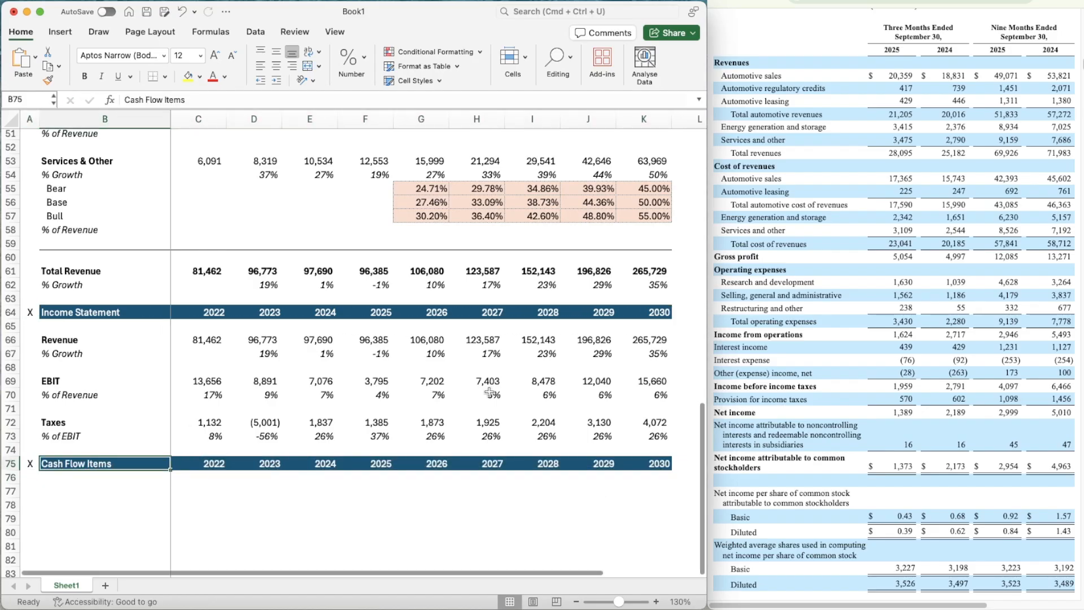
- Bring up the annual Consolidated Statements of Cash Flows and examine the 2022 to 2024 line items
{"action": "scroll", "coordinate": [488, 394], "scroll_direction": "down", "scroll_amount": 6}
{"action": "left_click", "coordinate": [872, 215]}
{"action": "scroll", "coordinate": [872, 215], "scroll_direction": "down", "scroll_amount": 15}
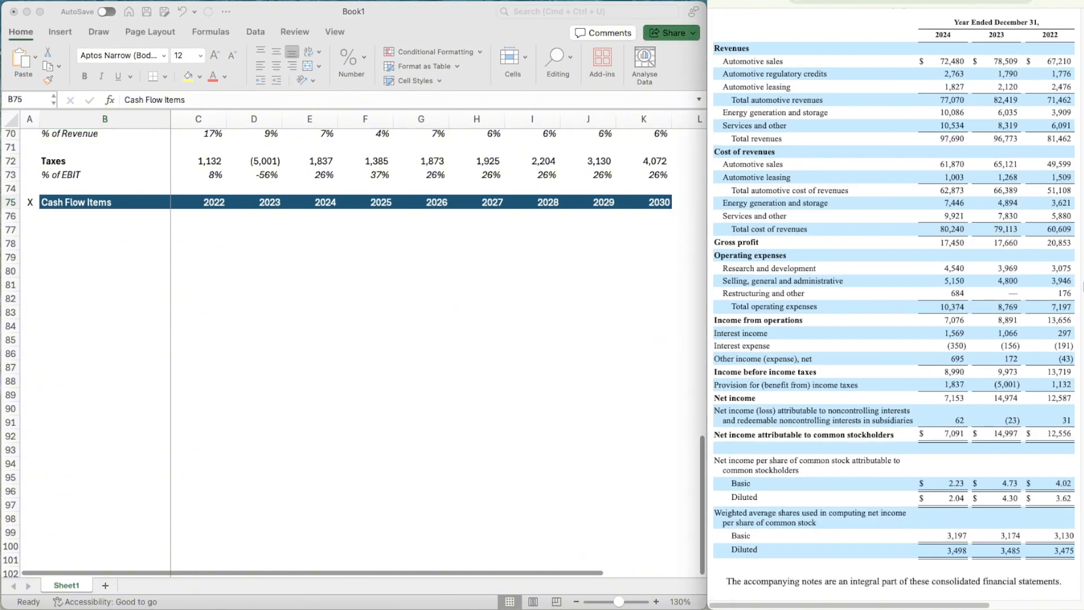
{"action": "scroll", "coordinate": [871, 216], "scroll_direction": "down", "scroll_amount": 20}
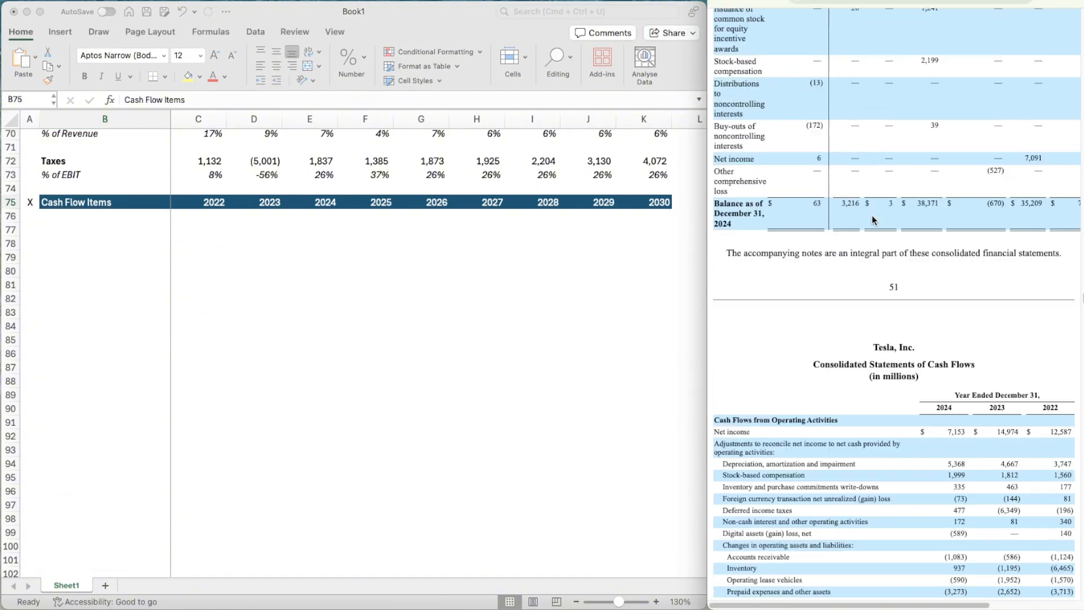
{"action": "scroll", "coordinate": [872, 215], "scroll_direction": "up", "scroll_amount": 10}
{"action": "scroll", "coordinate": [871, 215], "scroll_direction": "down", "scroll_amount": 3}
{"action": "scroll", "coordinate": [871, 219], "scroll_direction": "up", "scroll_amount": 2}
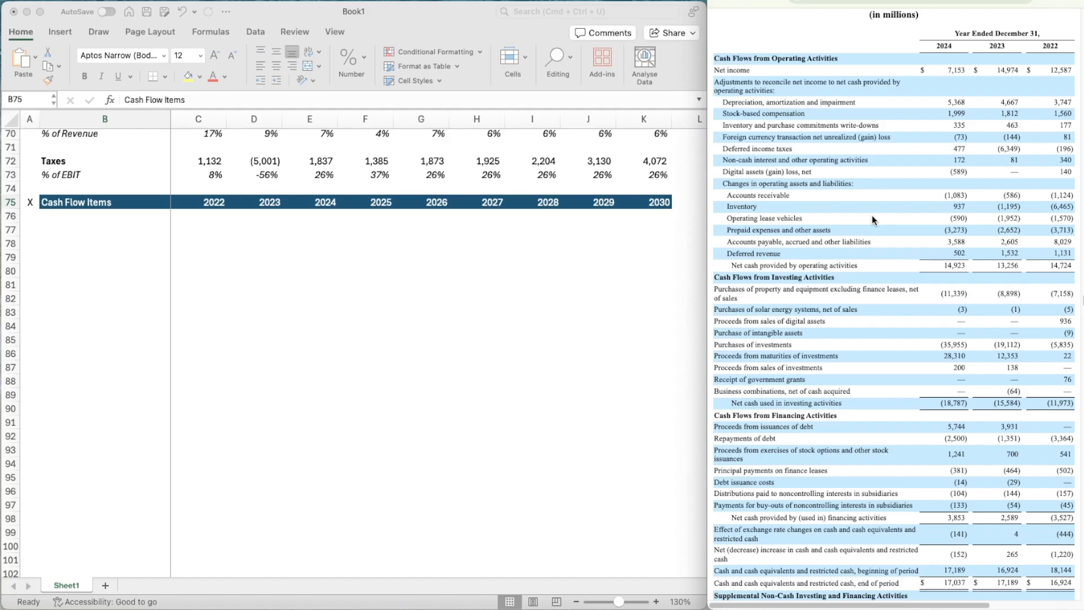
- Add a bold "D&A" label in B77 under the Cash Flow Items header
{"action": "left_click", "coordinate": [97, 252]}
{"action": "left_click", "coordinate": [80, 231]}
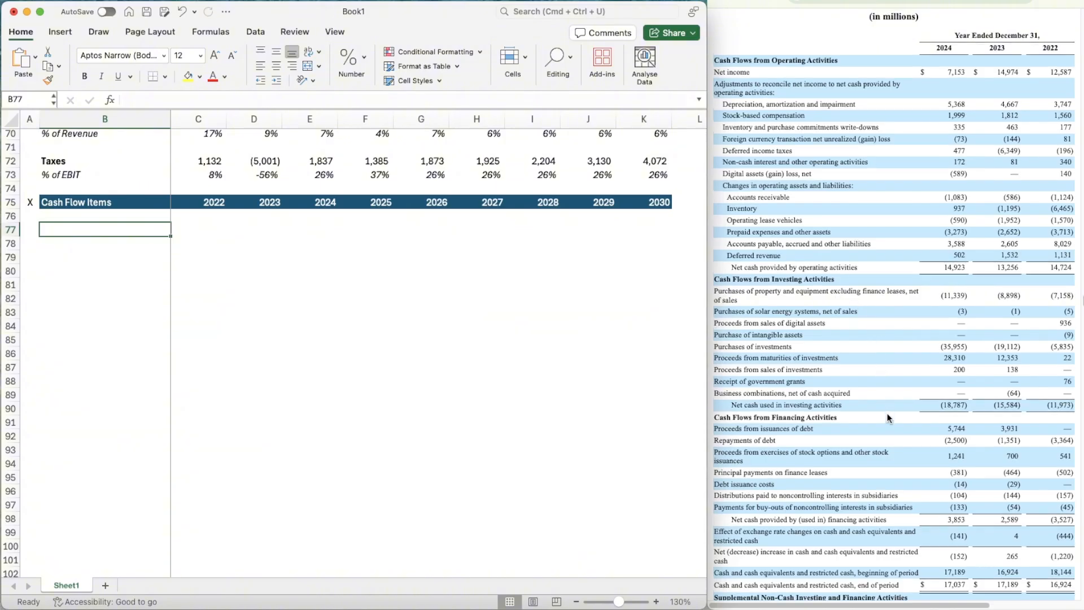
{"action": "scroll", "coordinate": [886, 416], "scroll_direction": "up", "scroll_amount": 2}
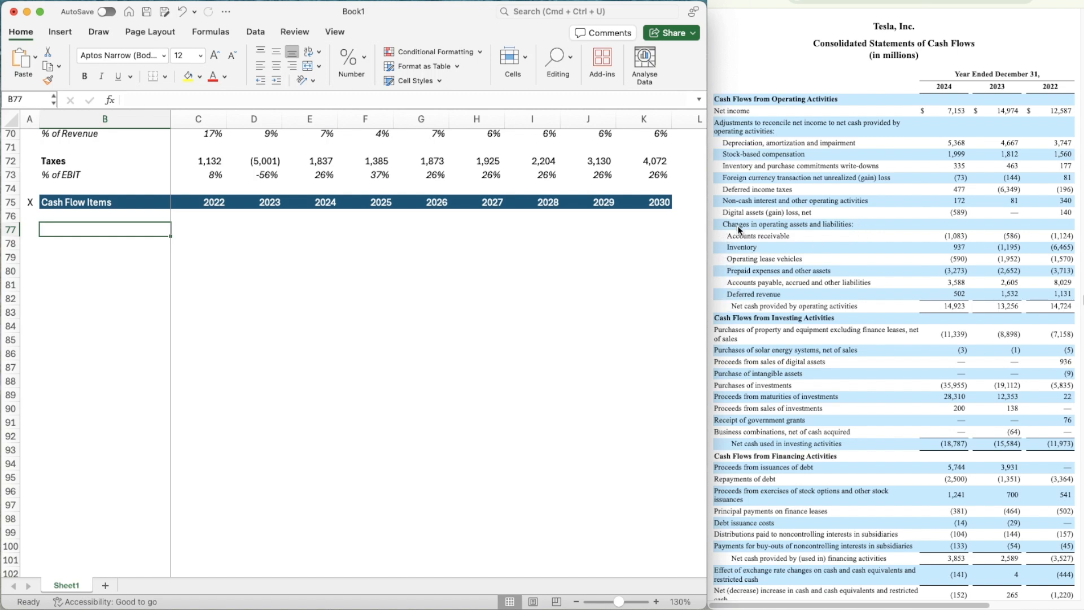
{"action": "type", "text": "D&A"}
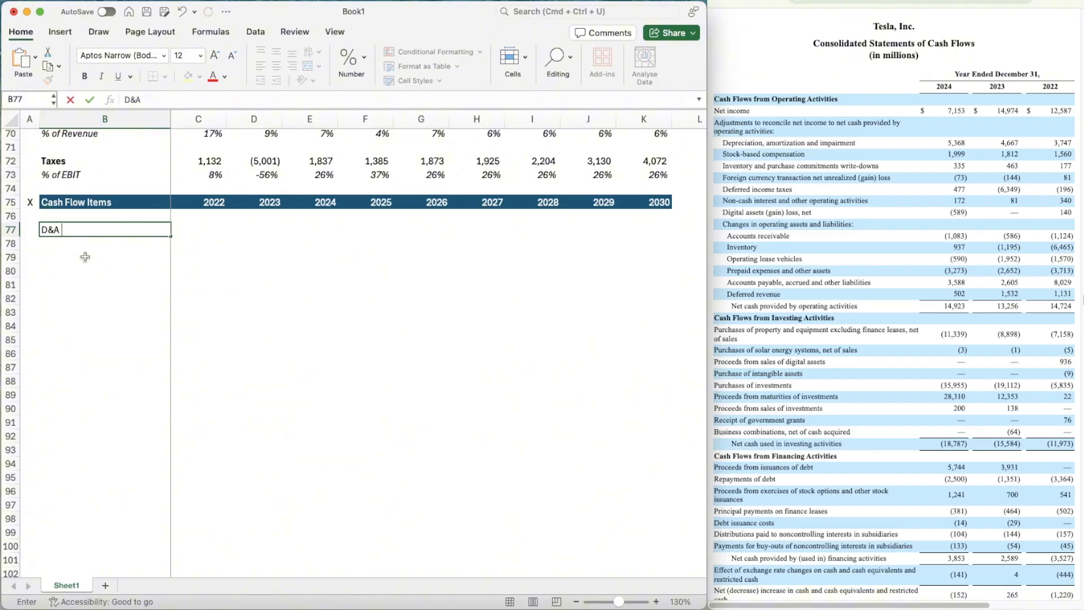
{"action": "key", "text": "super+b"}
{"action": "key", "text": "Down"}
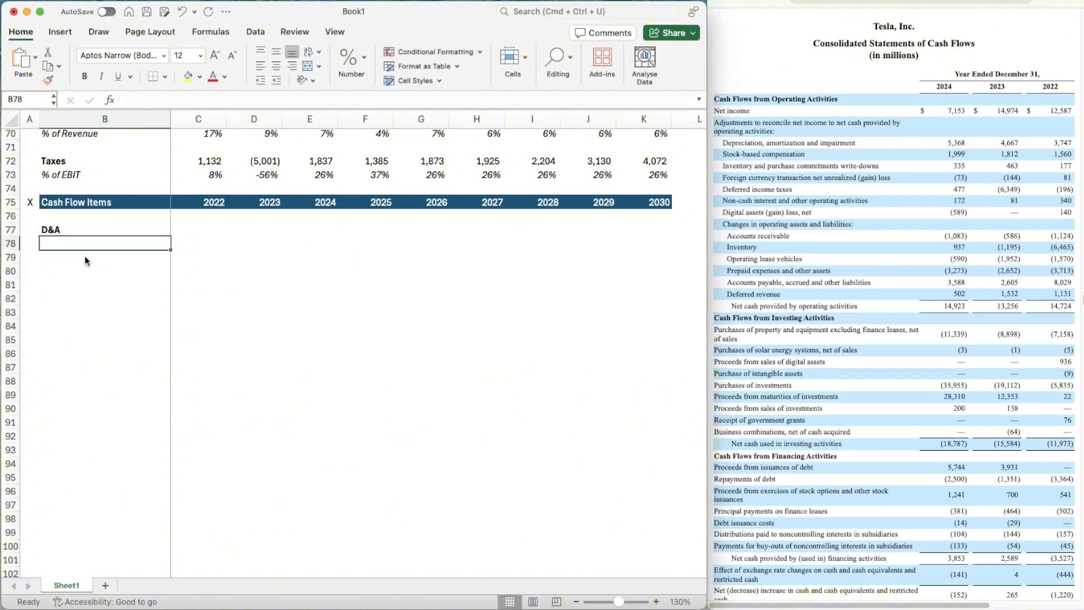
- Add a "% of Revenue" label in B78 below D&A and italicise the whole row
{"action": "type", "text": "% of Revenue"}
{"action": "key", "text": "Return"}
{"action": "key", "text": "Up"}
{"action": "key", "text": "shift+space"}
{"action": "key", "text": "super+i"}
- Add a "% of CapEx" label in B79 and italicise the whole row
{"action": "left_click", "coordinate": [84, 260]}
{"action": "type", "text": "%"}
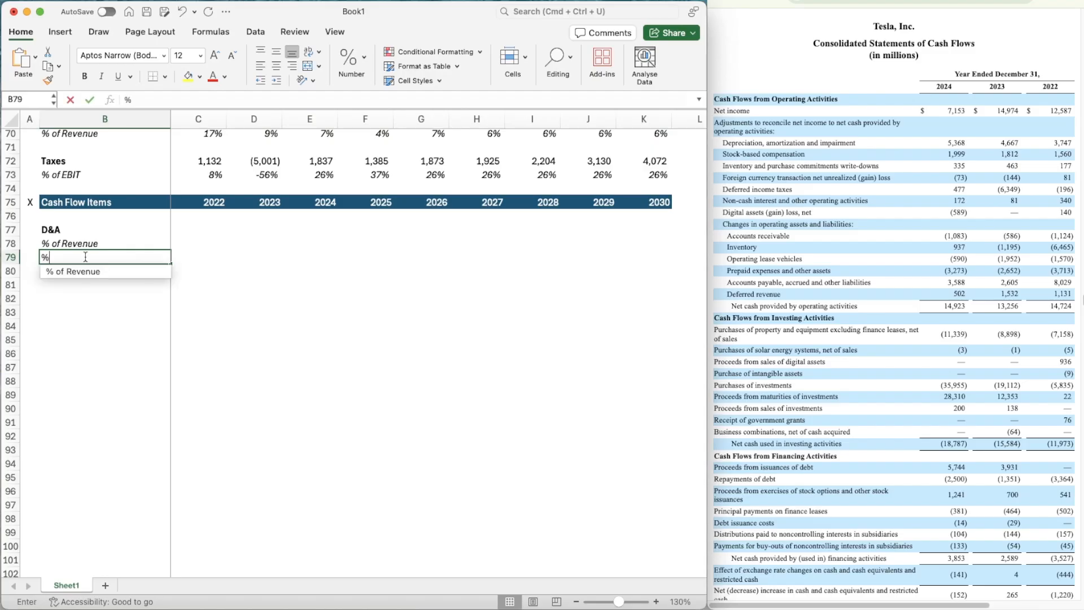
{"action": "type", "text": " of CapEx"}
{"action": "key", "text": "Return"}
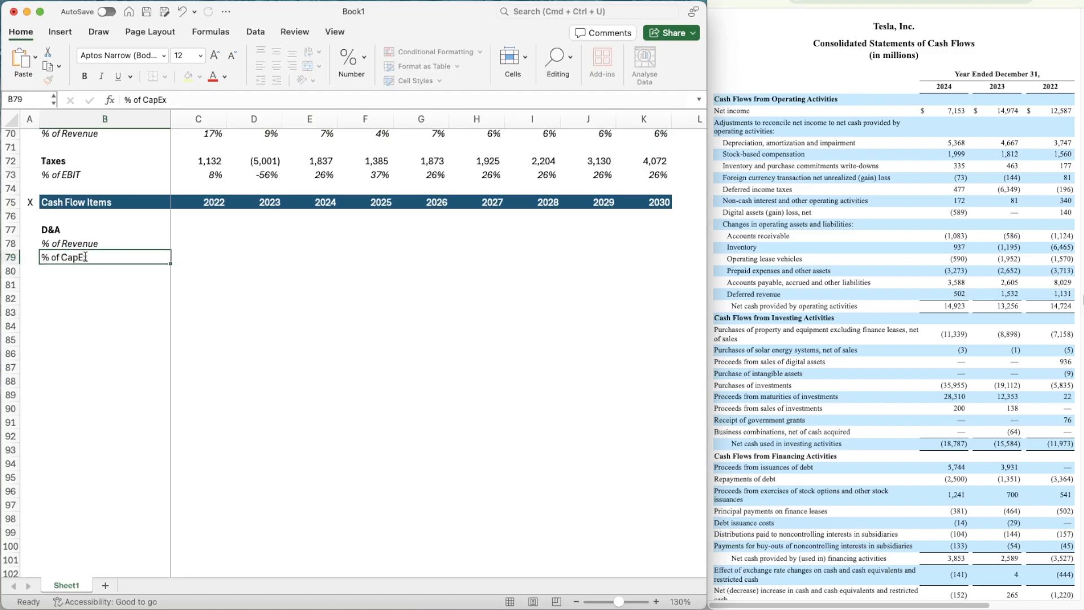
{"action": "key", "text": "Up"}
{"action": "key", "text": "shift+space"}
{"action": "key", "text": "super+i"}
- Add a bold "CapEx" label in B81
{"action": "key", "text": "Down"}
{"action": "key", "text": "Down"}
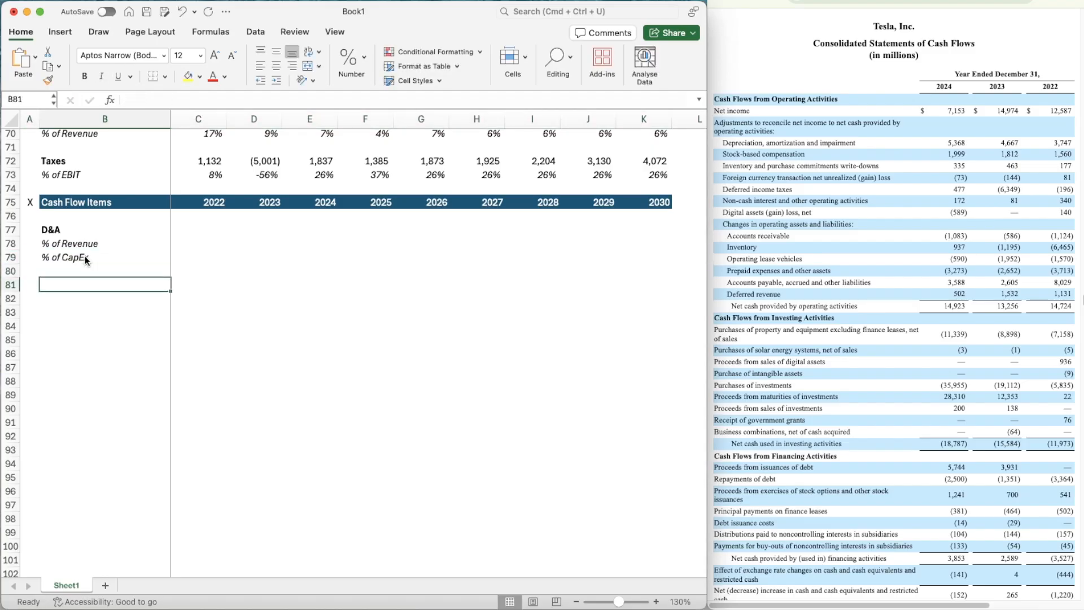
{"action": "type", "text": "CapEx"}
{"action": "key", "text": "Return"}
{"action": "key", "text": "Up"}
{"action": "key", "text": "super+b"}
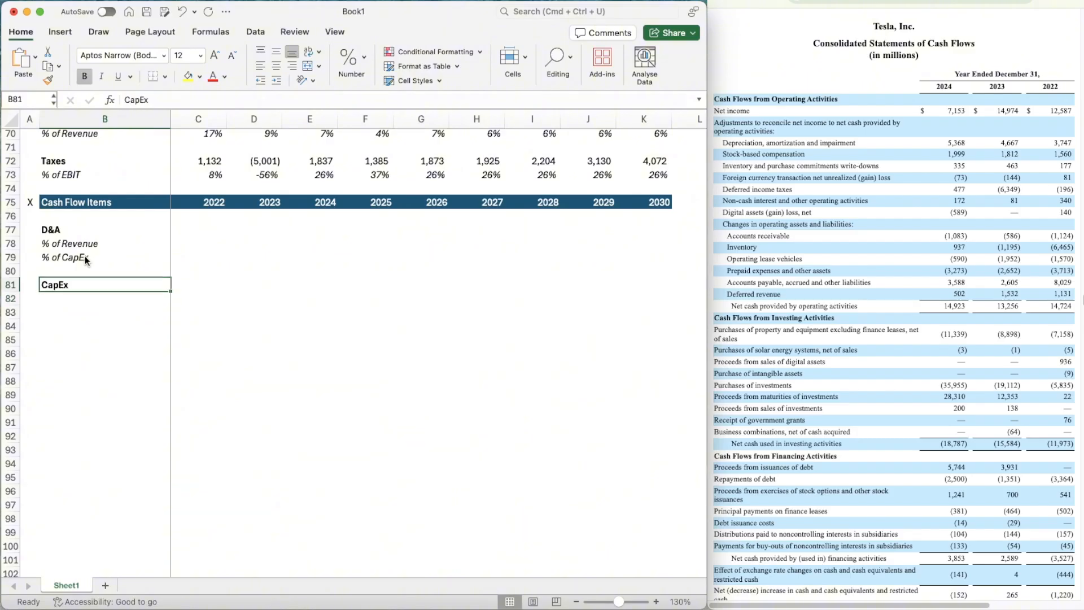
- Copy the italic "% of Revenue" label from B78 to B82 below CapEx
{"action": "key", "text": "Down"}
{"action": "key", "text": "Up"}
{"action": "key", "text": "Up"}
{"action": "key", "text": "Up"}
{"action": "key", "text": "shift+Up"}
{"action": "key", "text": "super+c"}
{"action": "key", "text": "Down"}
{"action": "key", "text": "Down"}
{"action": "key", "text": "Down"}
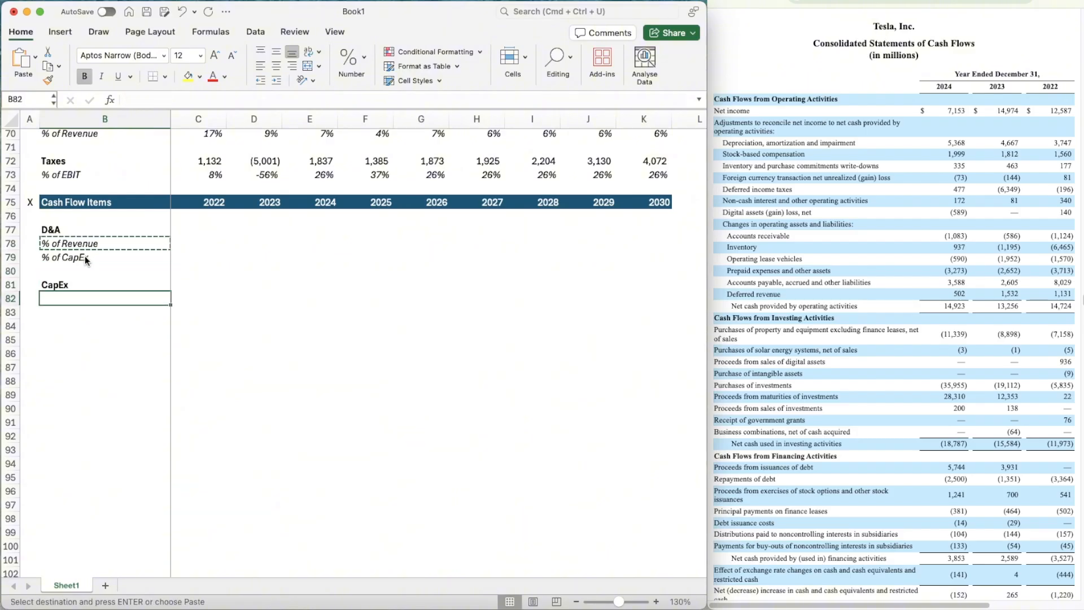
{"action": "key", "text": "shift+space"}
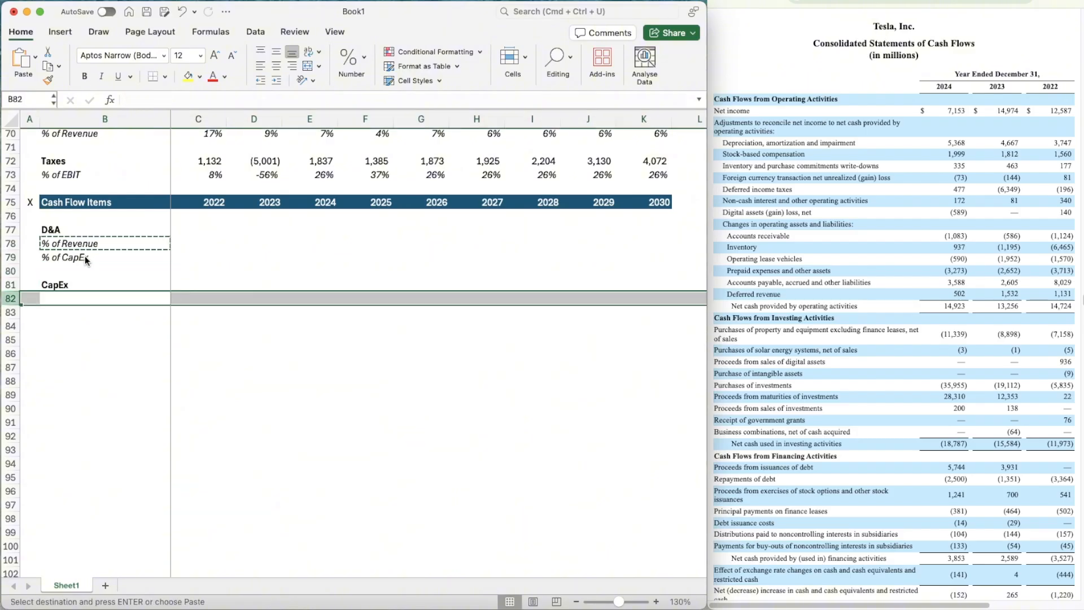
{"action": "key", "text": "super+v"}
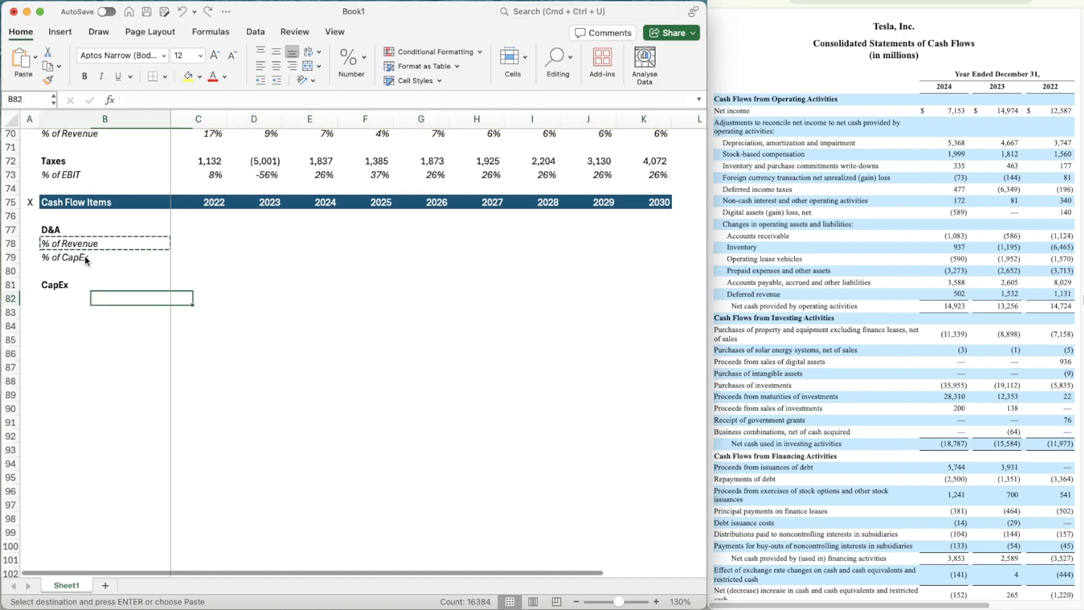
{"action": "key", "text": "super+v"}
- Add a bold "Change in NWC" label in B84
{"action": "key", "text": "Down"}
{"action": "key", "text": "Down"}
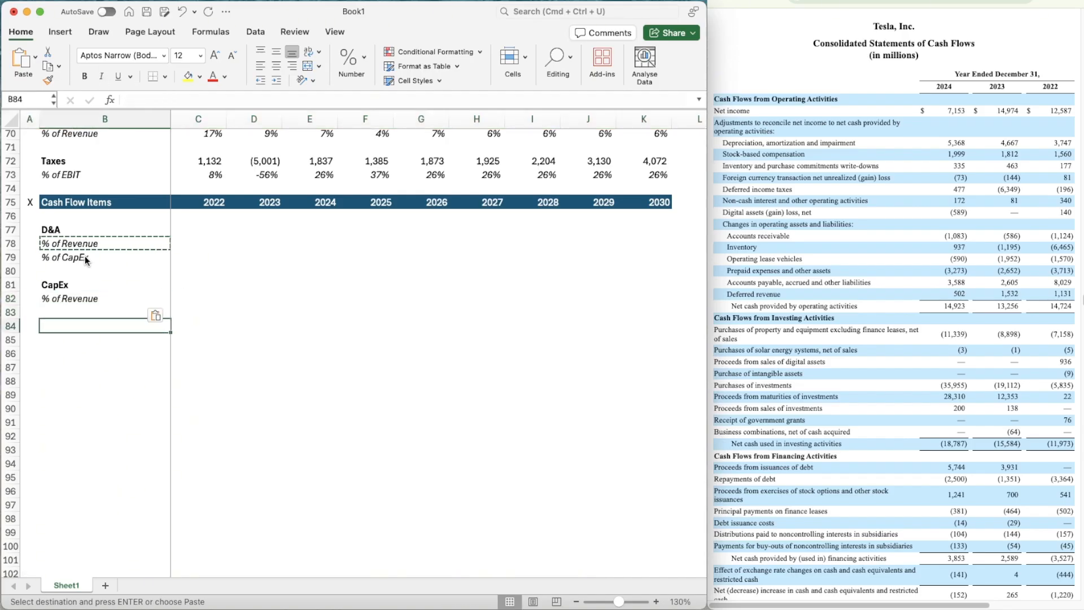
{"action": "type", "text": "Change in NWC"}
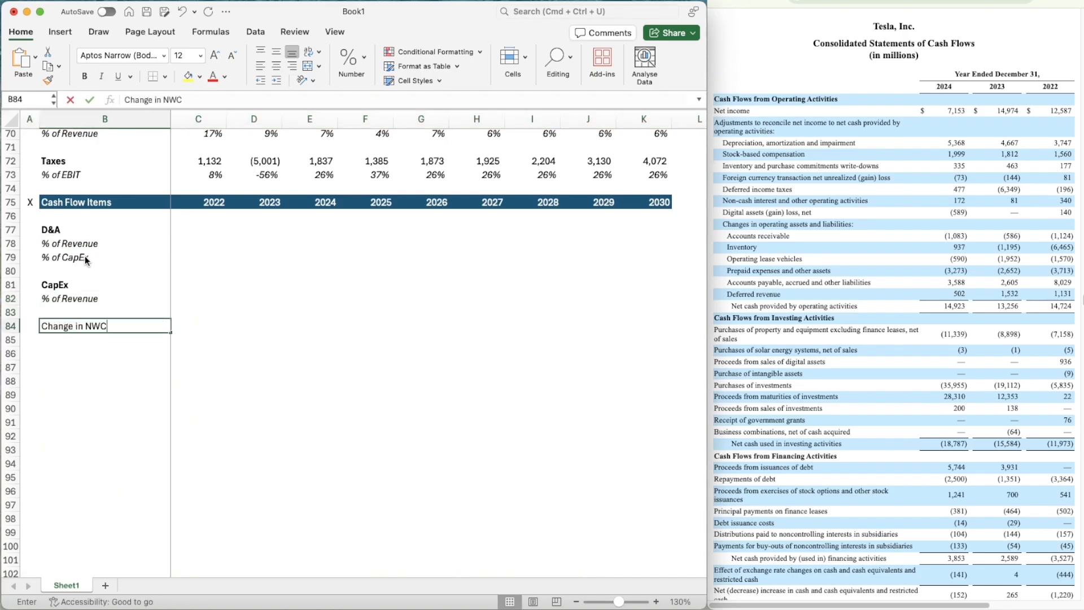
{"action": "key", "text": "super+b"}
{"action": "key", "text": "Return"}
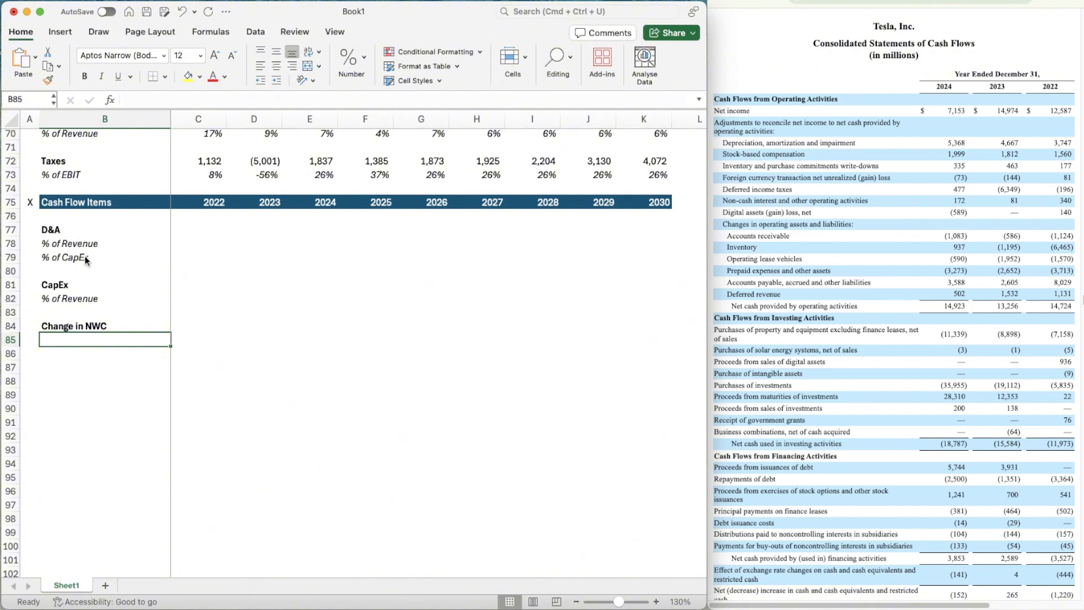
- Paste the copied italic "% of Revenue" label into B85 below Change in NWC
{"action": "key", "text": "super+v"}
- Copy the number format of the 2022 Taxes value in C72 to the 2022 D&A cell C77
{"action": "key", "text": "Right"}
{"action": "key", "text": "Up"}
{"action": "key", "text": "Up"}
{"action": "key", "text": "Up"}
{"action": "key", "text": "Up"}
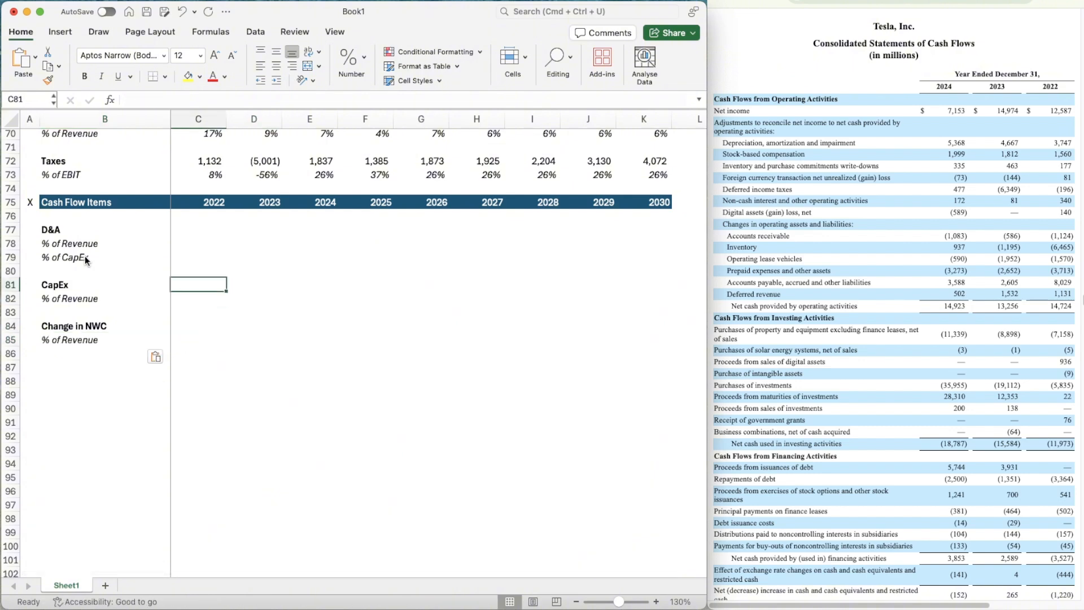
{"action": "key", "text": "Up"}
{"action": "key", "text": "Up"}
{"action": "key", "text": "Up"}
{"action": "key", "text": "Up"}
{"action": "key", "text": "Up"}
{"action": "key", "text": "Up"}
{"action": "key", "text": "Up"}
{"action": "key", "text": "Up"}
{"action": "key", "text": "Up"}
{"action": "key", "text": "super+shift+c"}
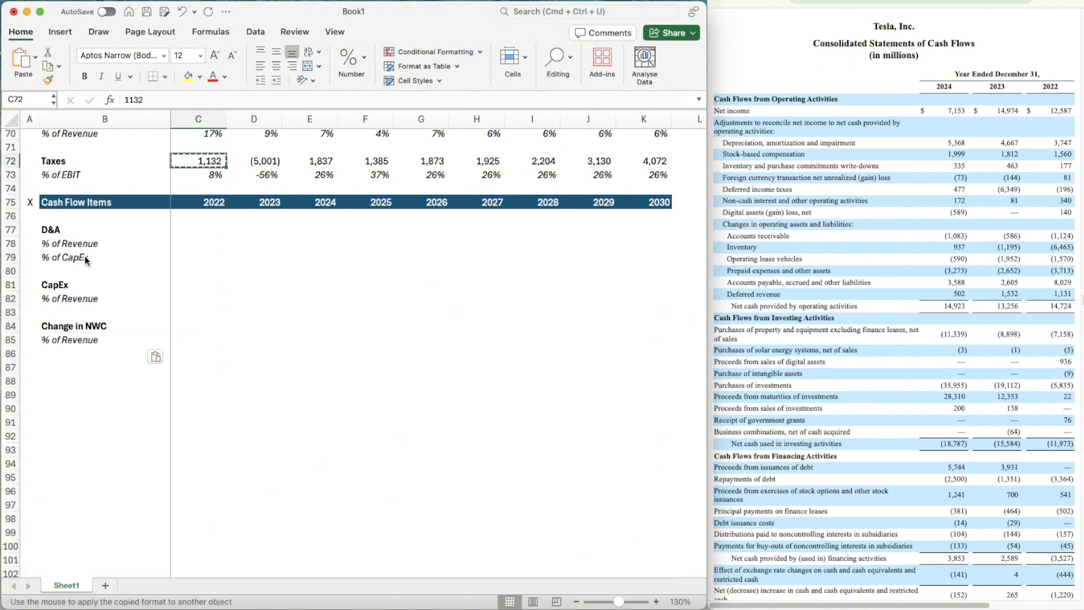
{"action": "left_click", "coordinate": [192, 230]}
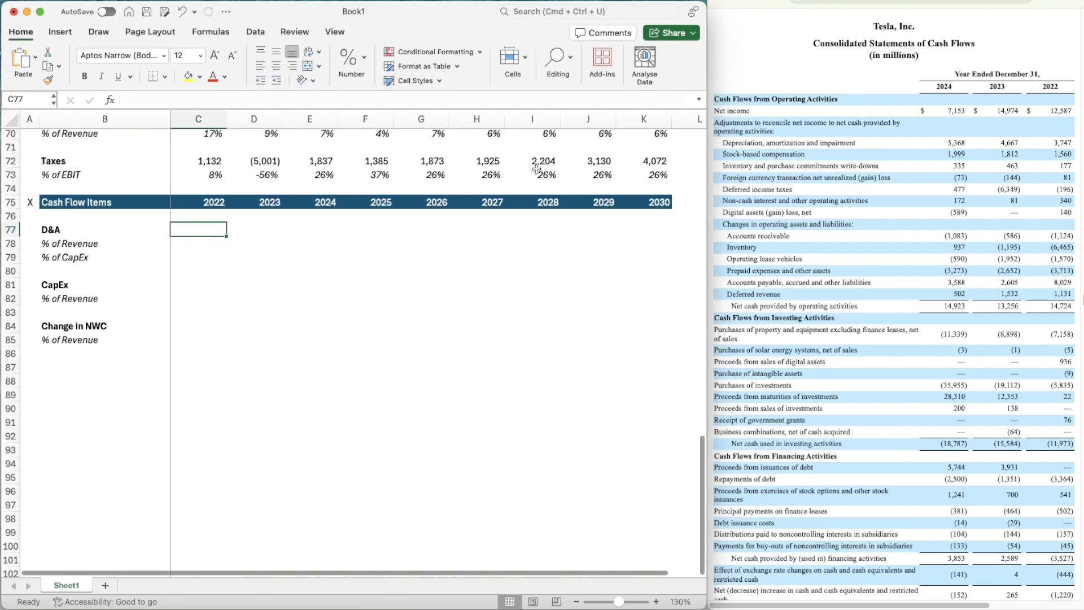
- Enter D&A of 3747 for 2022 in C77 and 4667 for 2023 in D77
{"action": "type", "text": "3747"}
{"action": "key", "text": "Return"}
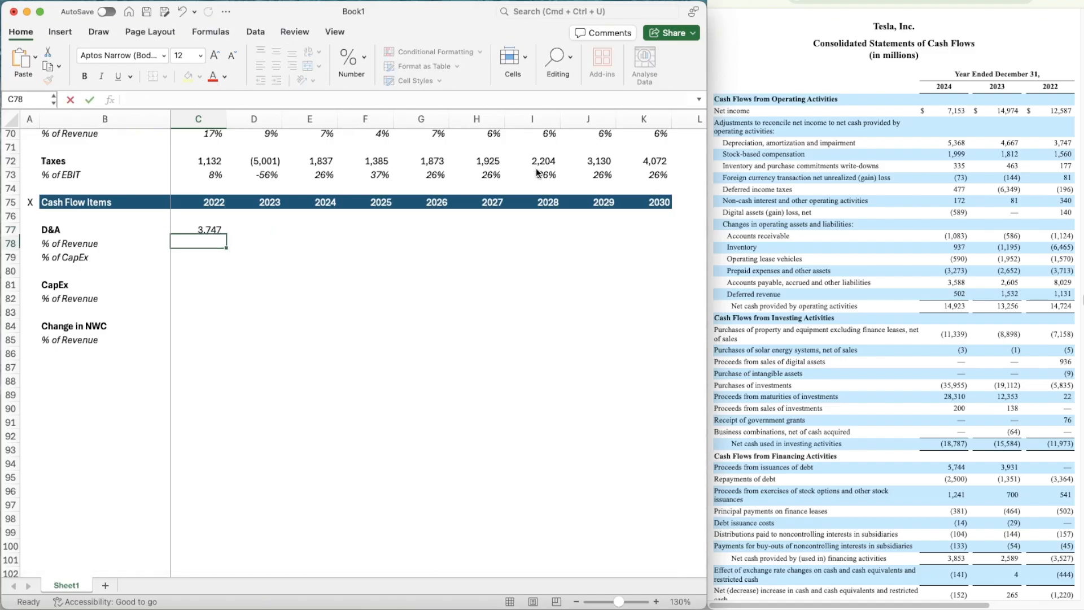
{"action": "key", "text": "Up"}
{"action": "key", "text": "Right"}
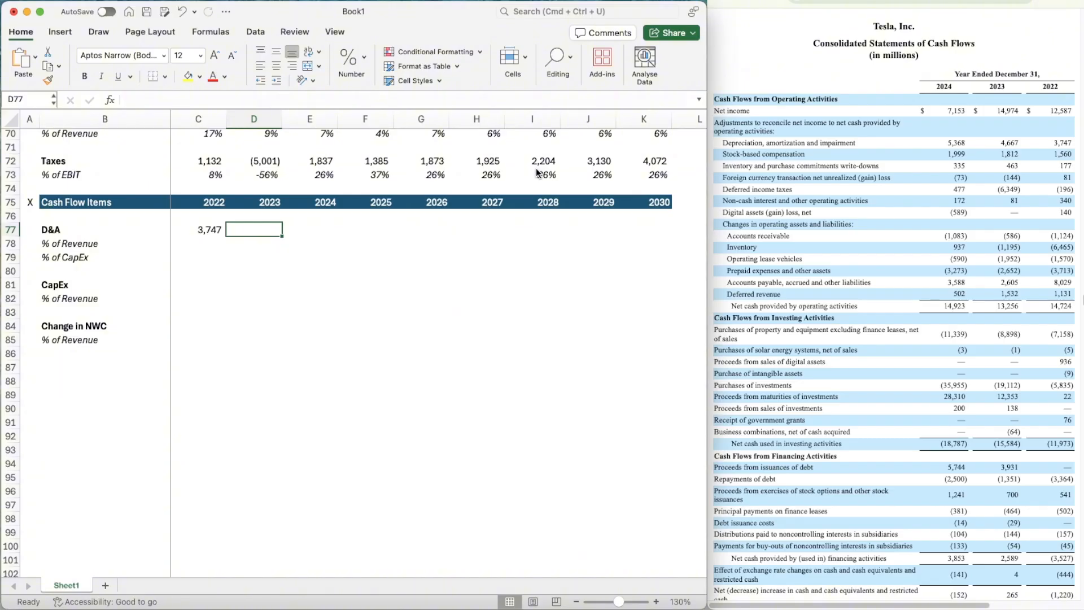
{"action": "type", "text": "4667"}
{"action": "key", "text": "Tab"}
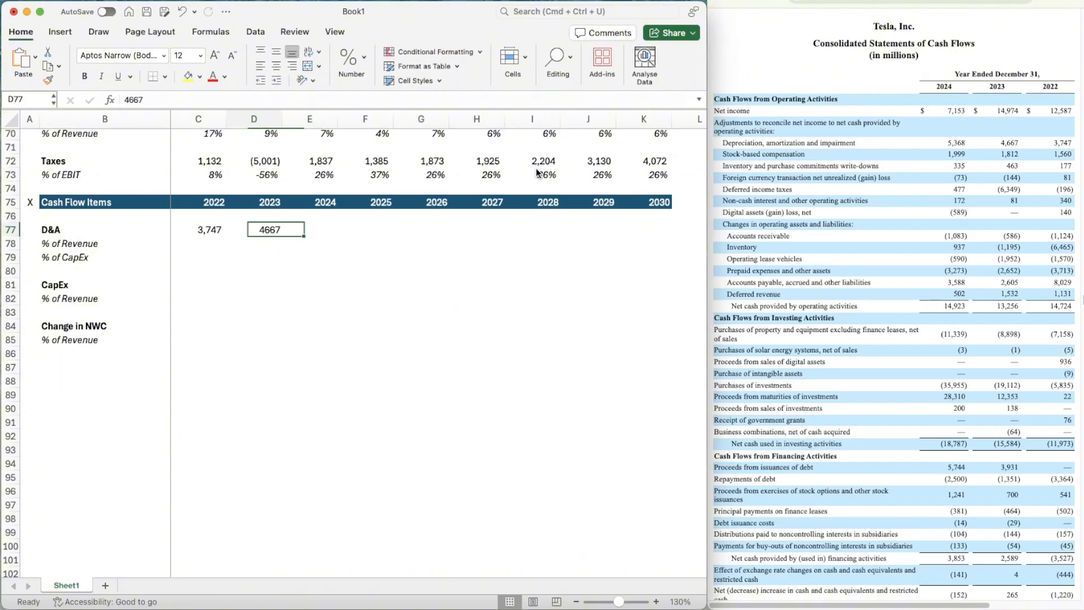
- Match D77's number format to C77 and enter 5368 as the 2024 D&A in E77
{"action": "key", "text": "Left"}
{"action": "key", "text": "shift+super+c"}
{"action": "key", "text": "Right"}
{"action": "key", "text": "shift+super+v"}
{"action": "key", "text": "shift+super+c"}
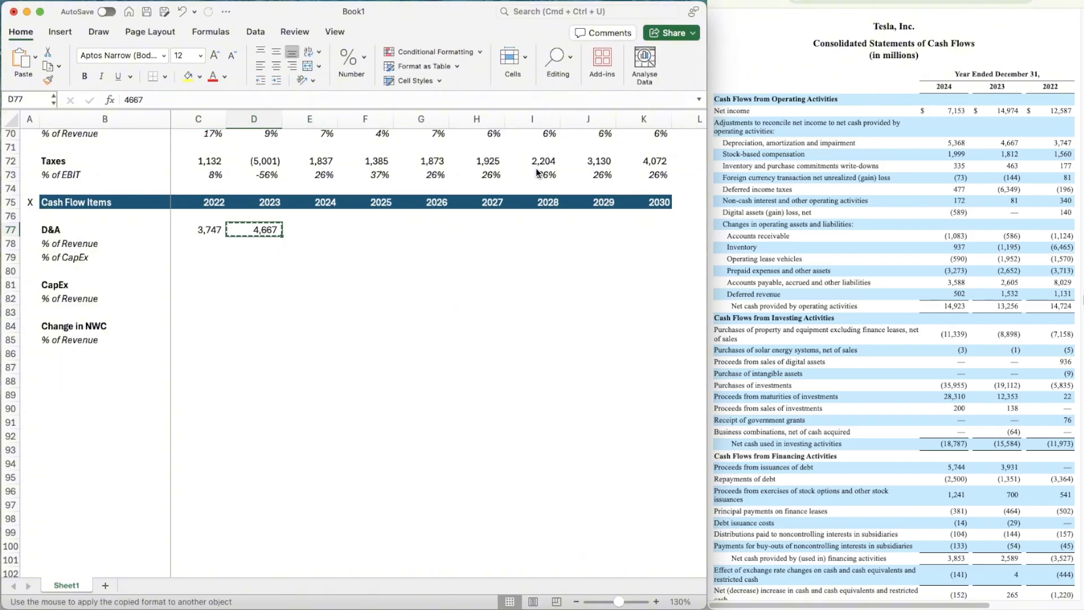
{"action": "key", "text": "Right"}
{"action": "type", "text": "5368"}
{"action": "key", "text": "Tab"}
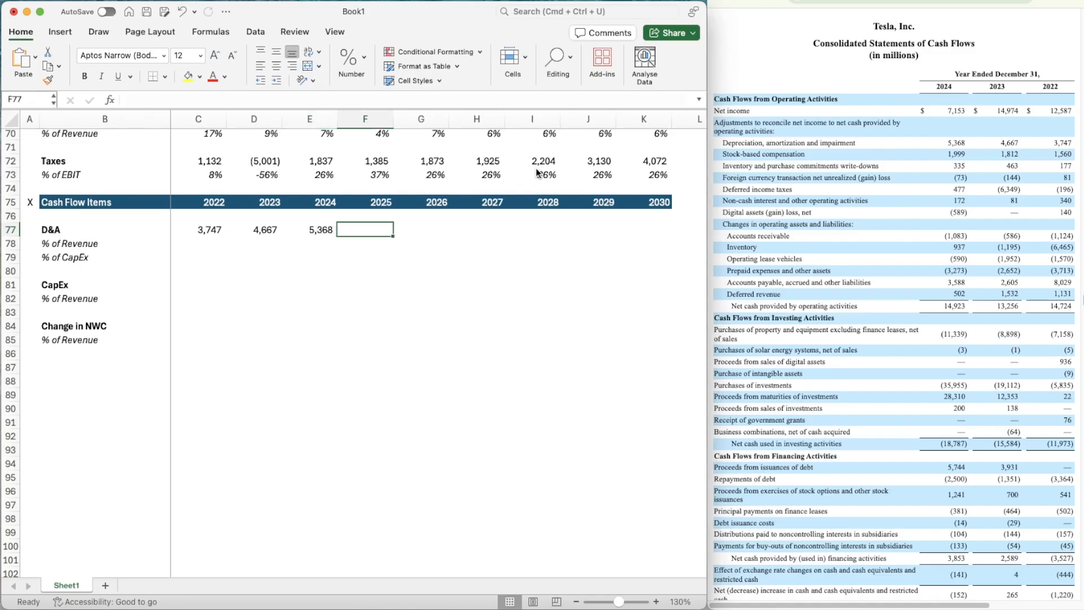
- Calculate 2022 D&A as a percentage of revenue in C78 with =C77/C66
{"action": "key", "text": "Left"}
{"action": "key", "text": "Down"}
{"action": "key", "text": "Down"}
{"action": "key", "text": "Left"}
{"action": "key", "text": "Left"}
{"action": "key", "text": "Right"}
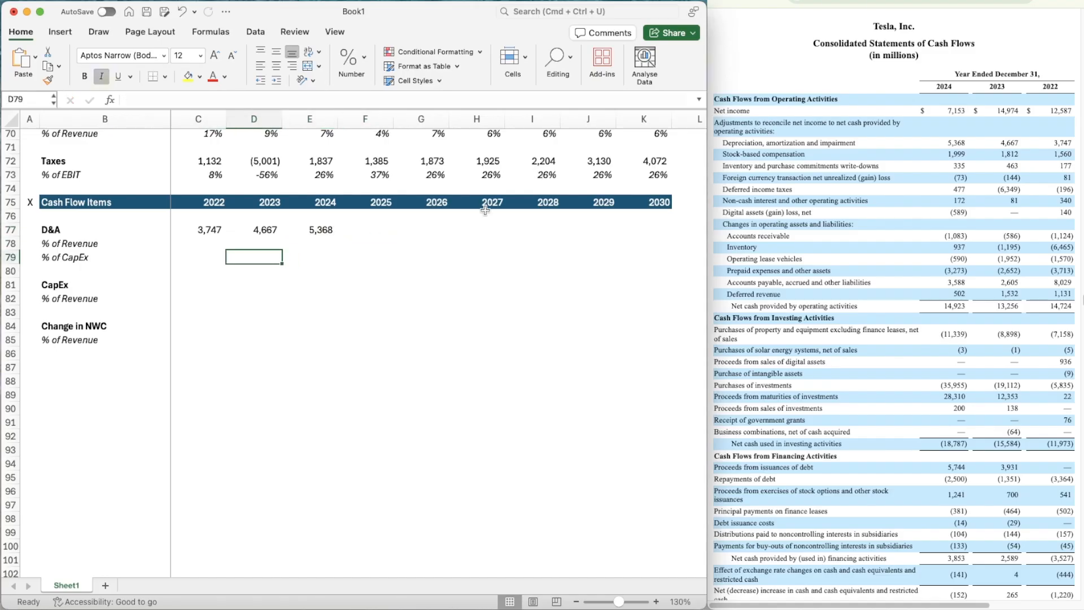
{"action": "scroll", "coordinate": [524, 265], "scroll_direction": "up", "scroll_amount": 3}
{"action": "key", "text": "Left"}
{"action": "key", "text": "Up"}
{"action": "type", "text": "="}
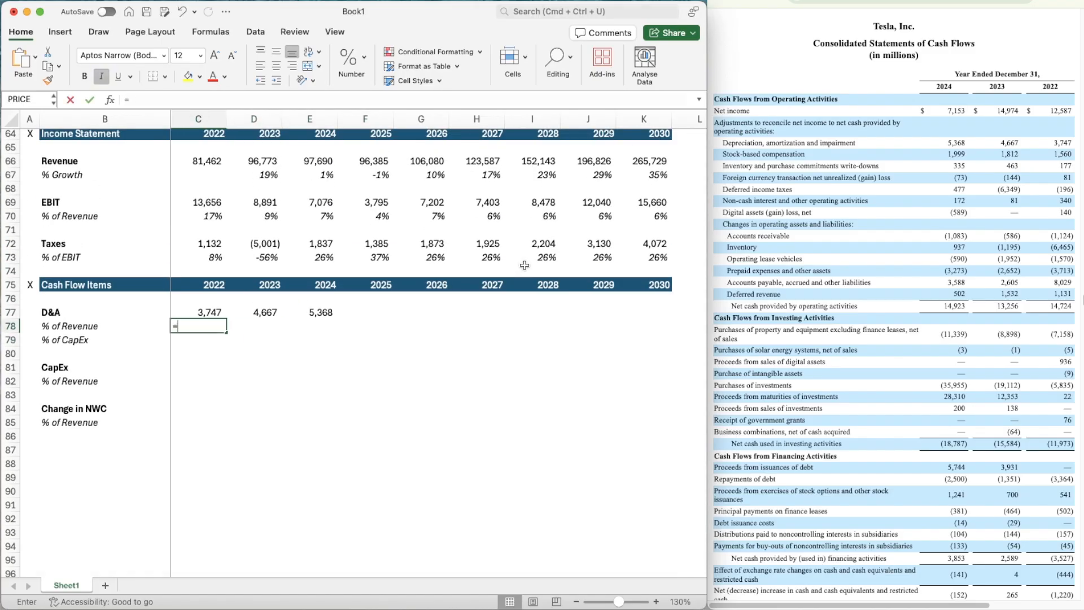
{"action": "key", "text": "Up"}
{"action": "type", "text": "/"}
{"action": "key", "text": "Up"}
{"action": "key", "text": "Up"}
{"action": "key", "text": "Up"}
{"action": "key", "text": "Up"}
{"action": "key", "text": "Up"}
{"action": "key", "text": "Up"}
{"action": "key", "text": "Up"}
{"action": "key", "text": "Up"}
{"action": "key", "text": "Up"}
{"action": "key", "text": "Up"}
{"action": "key", "text": "Up"}
{"action": "key", "text": "Up"}
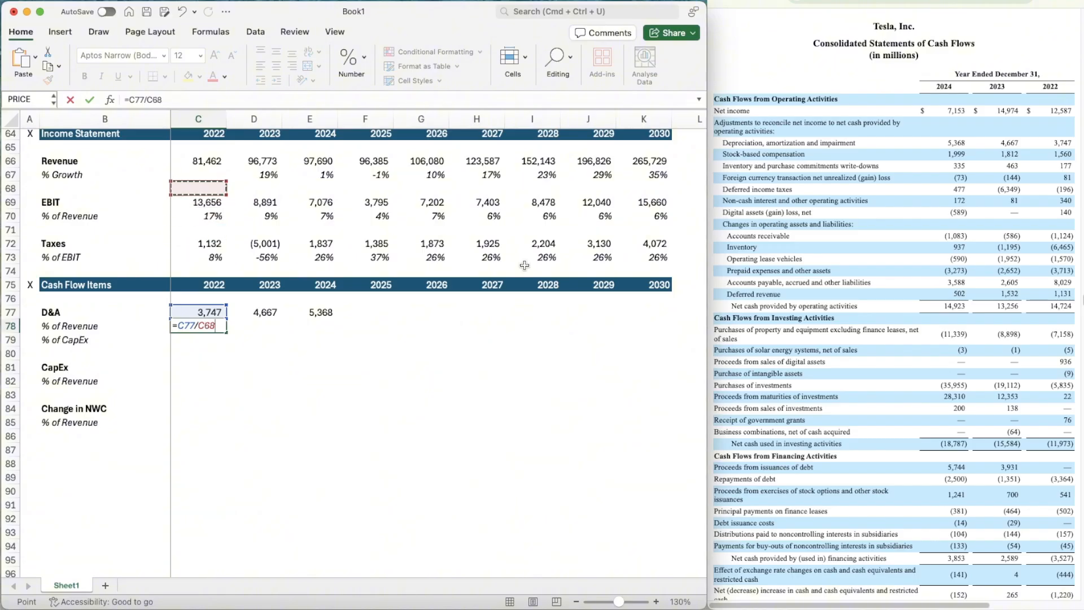
{"action": "key", "text": "Return"}
- Apply the percentage format of C73 to C78 and copy the ratio across to 2023 and 2024
{"action": "left_click", "coordinate": [207, 259]}
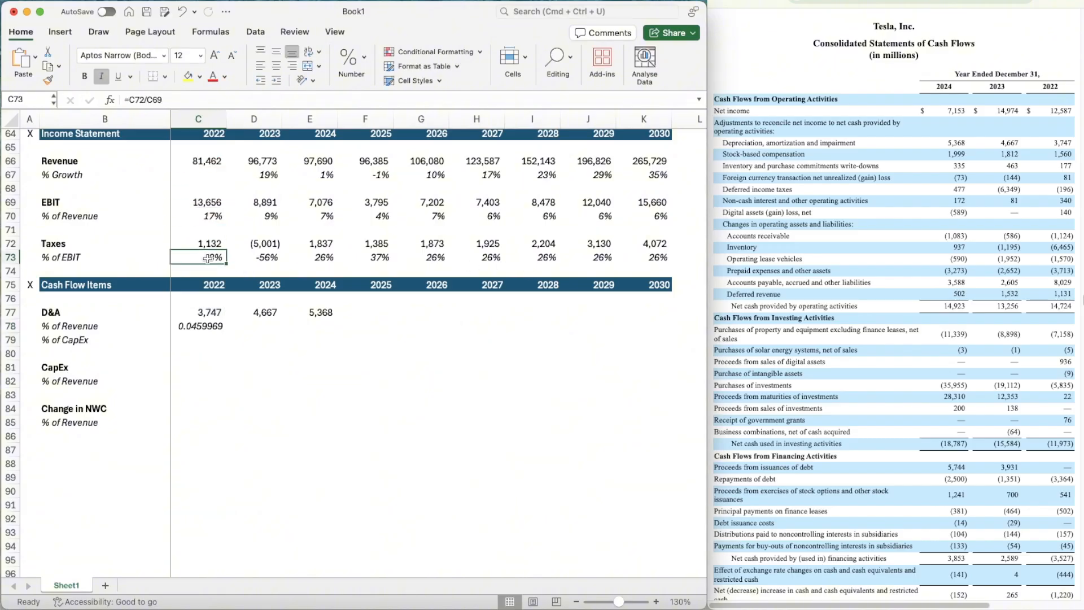
{"action": "left_click", "coordinate": [48, 80]}
{"action": "left_click", "coordinate": [203, 331]}
{"action": "key", "text": "cmd+c"}
{"action": "left_click_drag", "start_coordinate": [204, 331], "coordinate": [316, 327]}
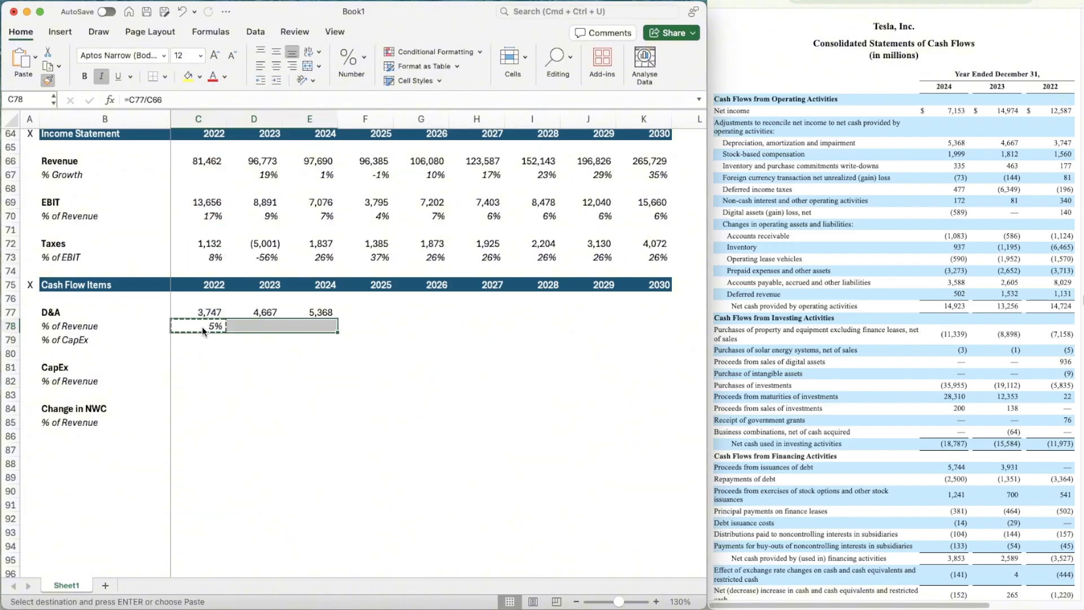
{"action": "key", "text": "cmd+v"}
- Switch to the September 30, 2025 quarterly report and find its nine-month cash flow statement
{"action": "key", "text": "Right"}
{"action": "key", "text": "Right"}
{"action": "key", "text": "Right"}
{"action": "key", "text": "Up"}
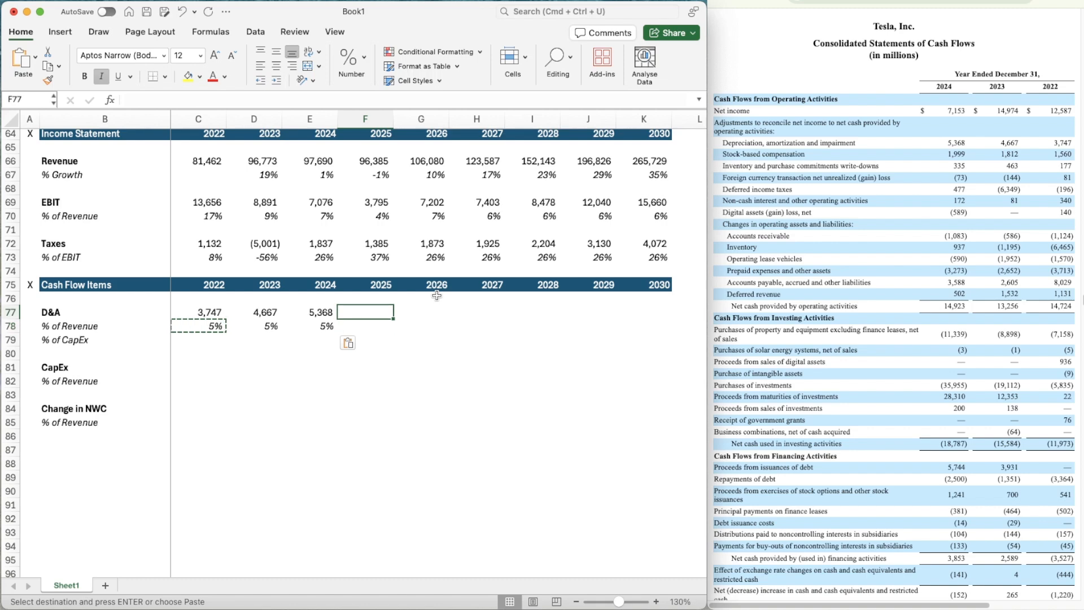
{"action": "left_click", "coordinate": [761, 1]}
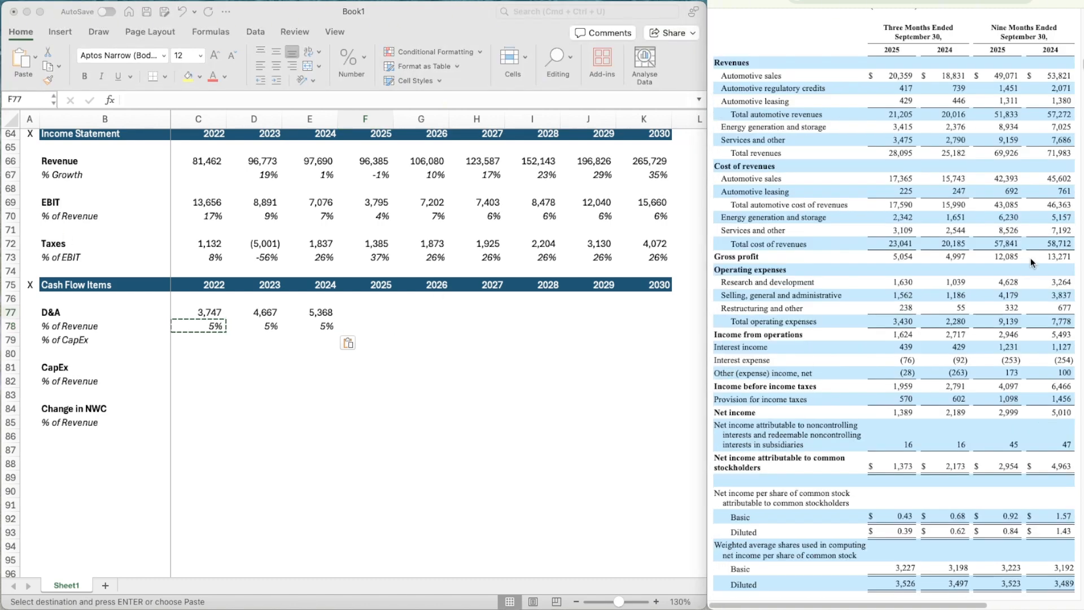
{"action": "scroll", "coordinate": [968, 298], "scroll_direction": "down", "scroll_amount": 10}
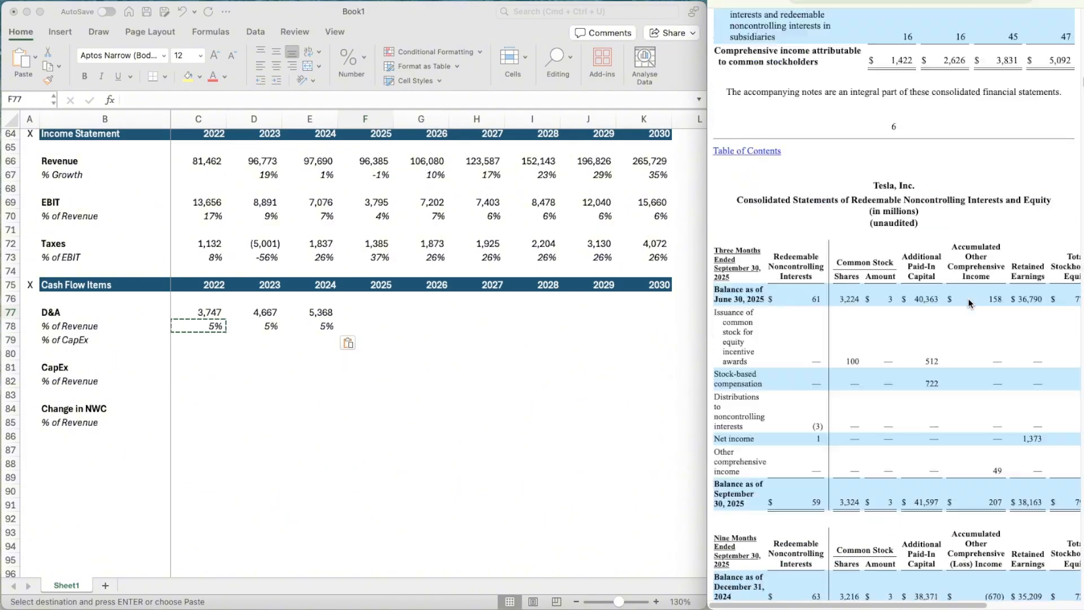
{"action": "scroll", "coordinate": [970, 303], "scroll_direction": "up", "scroll_amount": 12}
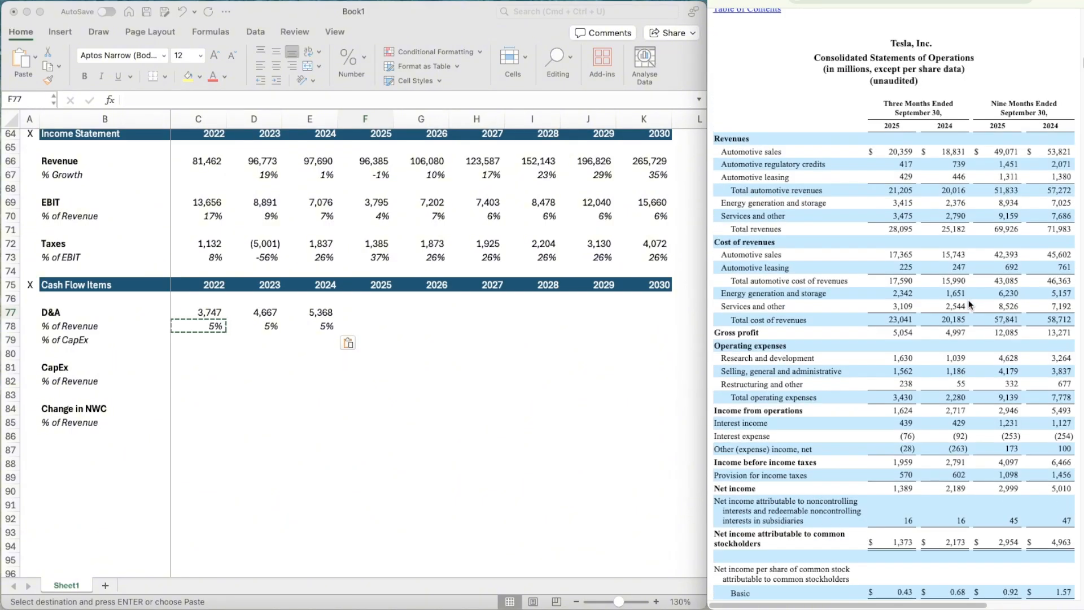
{"action": "scroll", "coordinate": [969, 303], "scroll_direction": "down", "scroll_amount": 20}
{"action": "scroll", "coordinate": [969, 305], "scroll_direction": "up", "scroll_amount": 7}
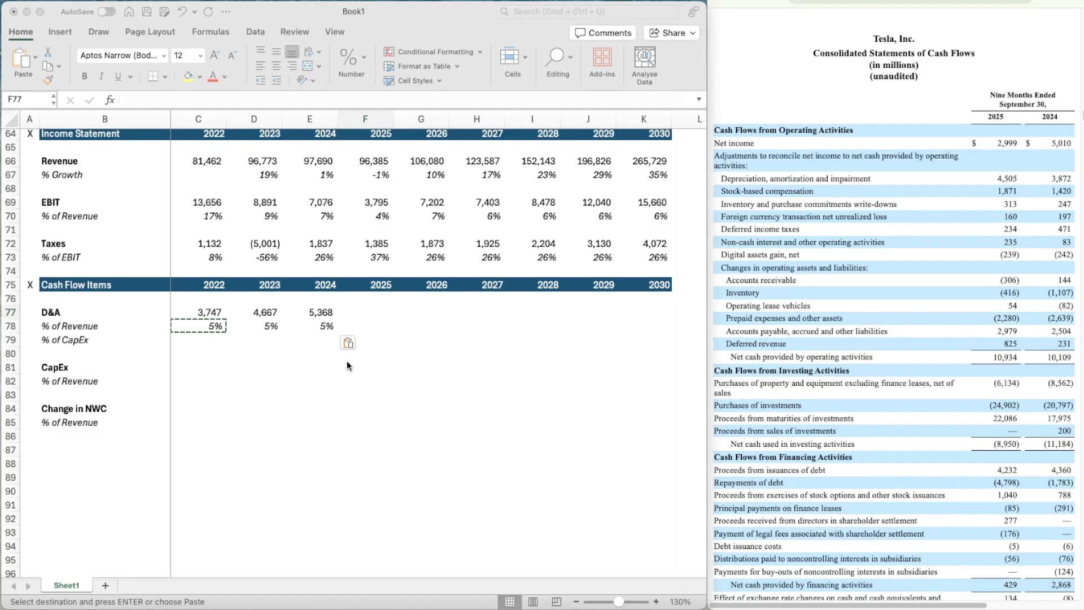
- Calculate the full-year to nine-month 2024 D&A ratio in the spare cell E80 with =E77/3872
{"action": "left_click", "coordinate": [310, 353]}
{"action": "type", "text": "="}
{"action": "key", "text": "Up"}
{"action": "key", "text": "Up"}
{"action": "key", "text": "Up"}
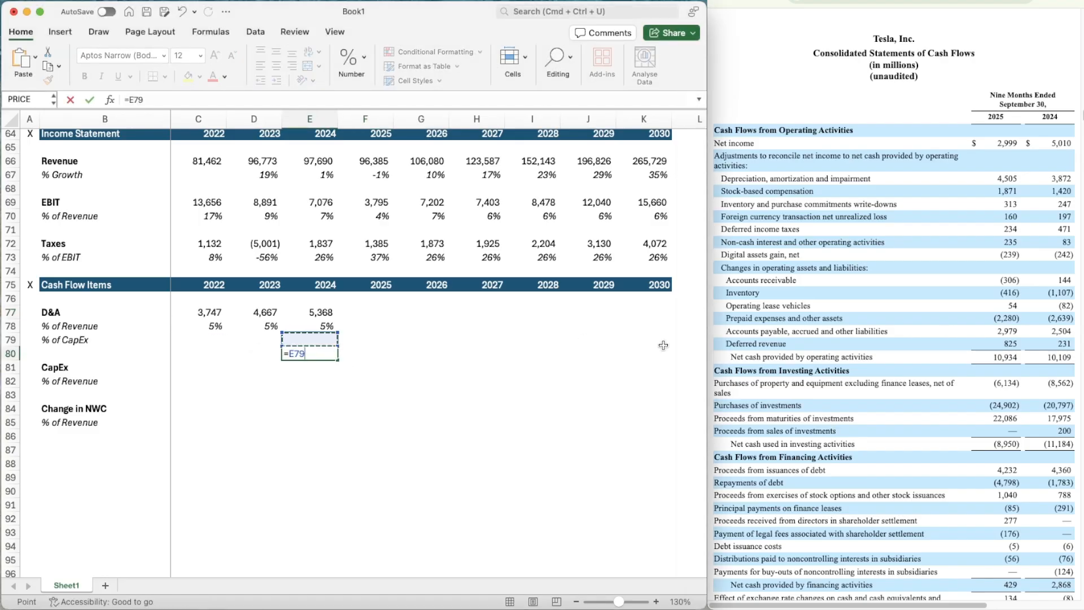
{"action": "type", "text": "/"}
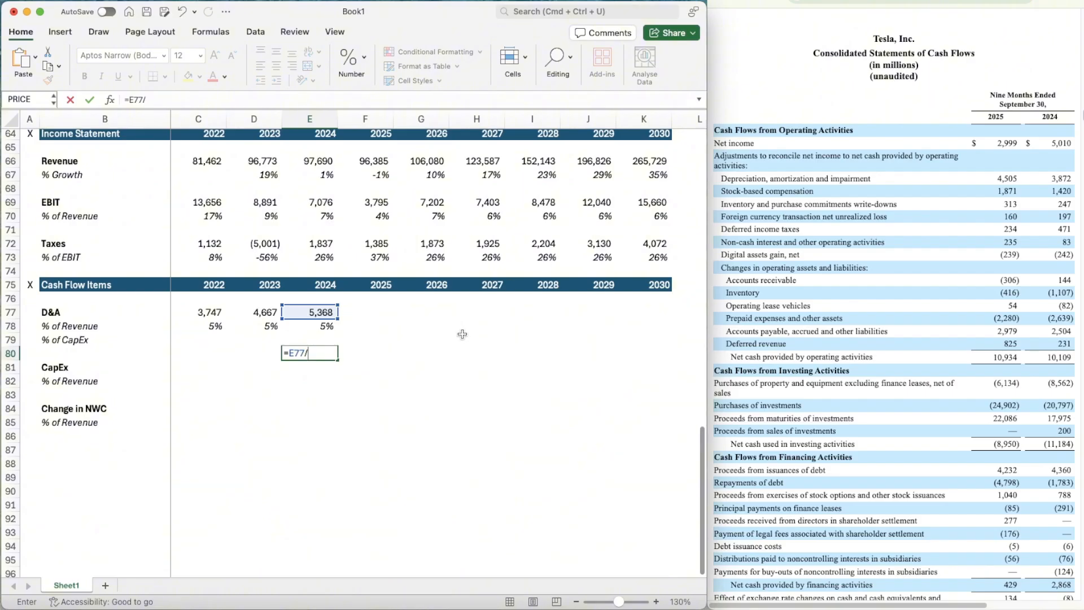
{"action": "type", "text": "3872"}
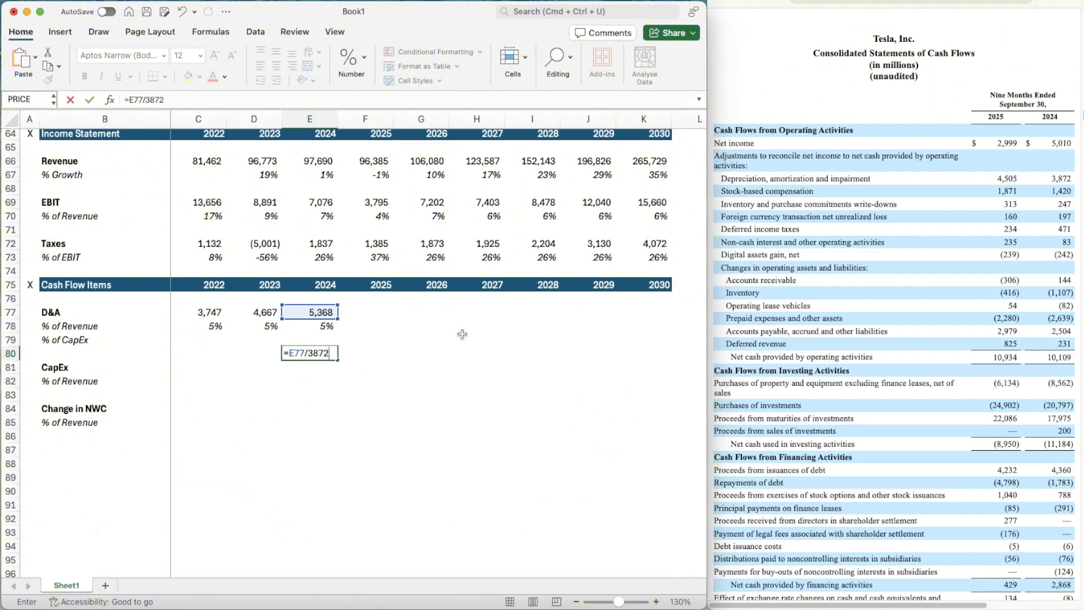
{"action": "key", "text": "Return"}
- Estimate 2025 D&A in F77 with the formula =4505*1.38636364
{"action": "key", "text": "Right"}
{"action": "key", "text": "Up"}
{"action": "key", "text": "Up"}
{"action": "key", "text": "Up"}
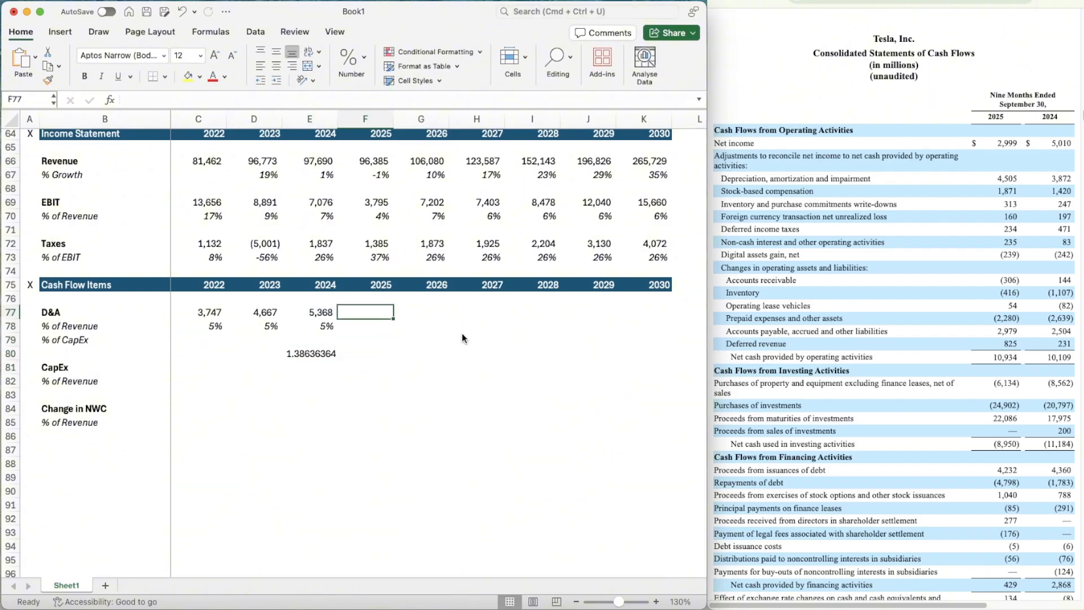
{"action": "type", "text": "="}
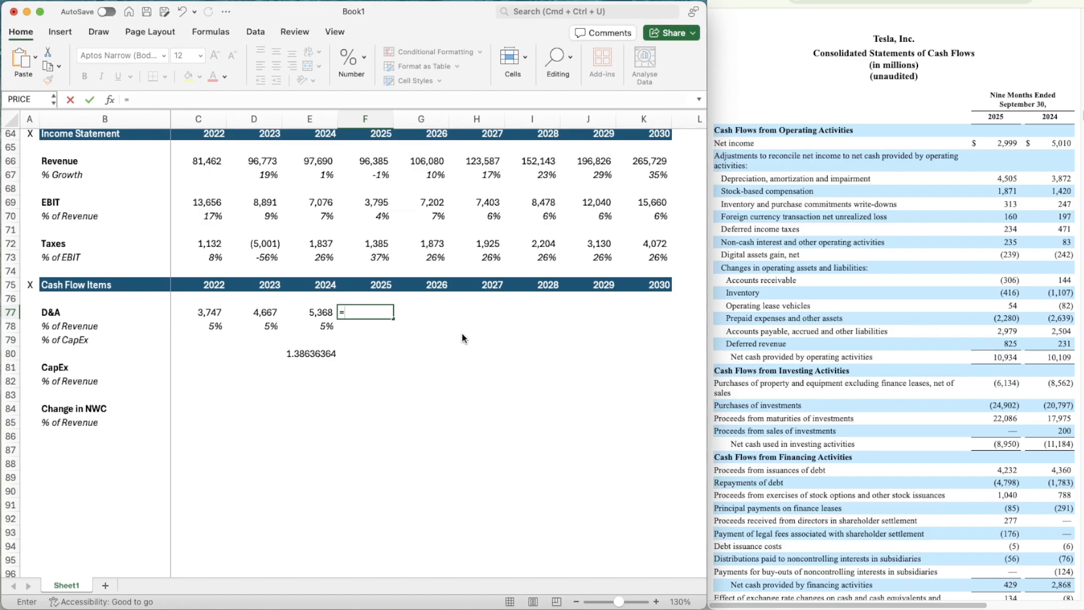
{"action": "type", "text": "4505*1.38636364"}
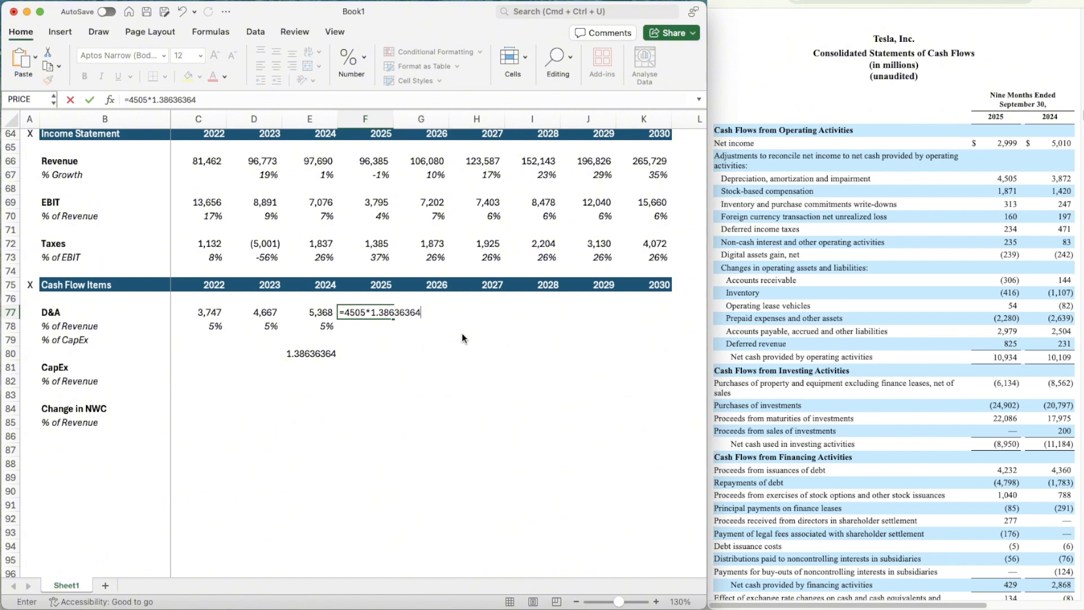
{"action": "key", "text": "ctrl+Return"}
{"action": "key", "text": "Left"}
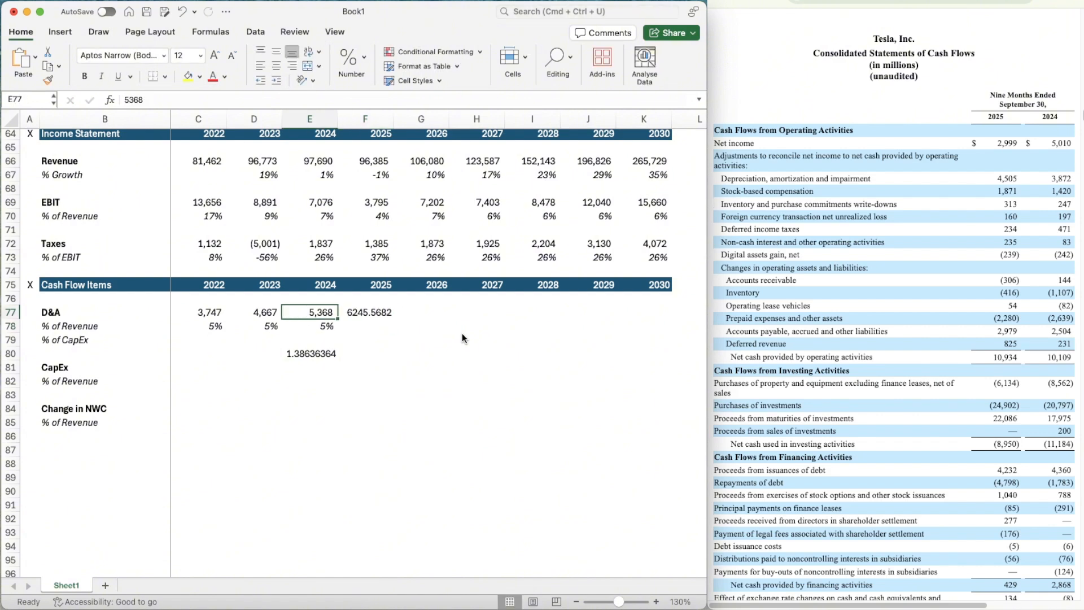
{"action": "key", "text": "super+shift+c"}
{"action": "key", "text": "Down"}
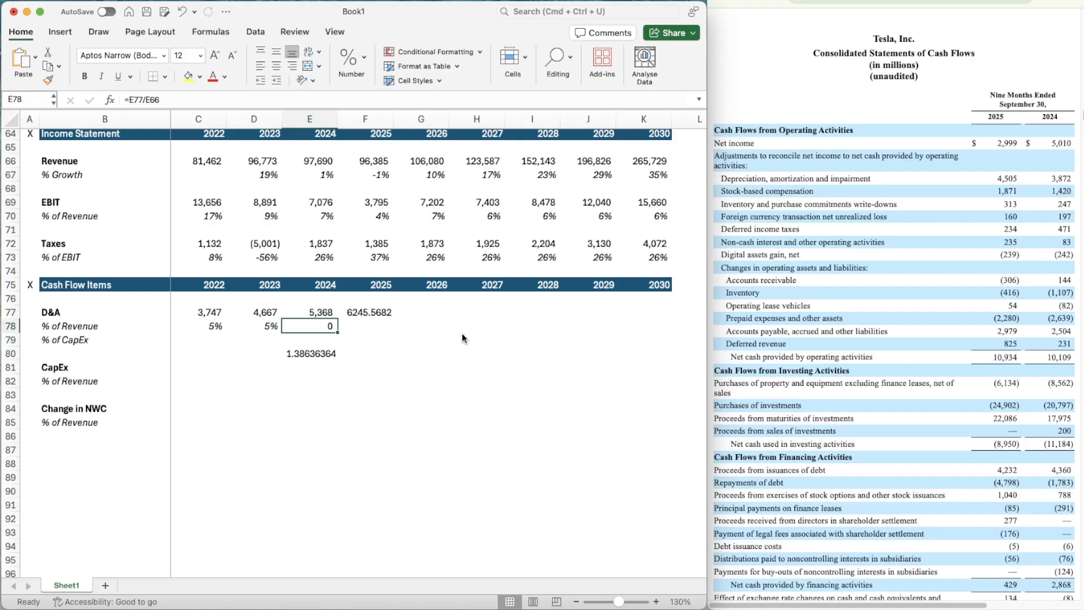
{"action": "key", "text": "super+i"}
{"action": "key", "text": "ctrl+shift+5"}
{"action": "key", "text": "Right"}
{"action": "key", "text": "Up"}
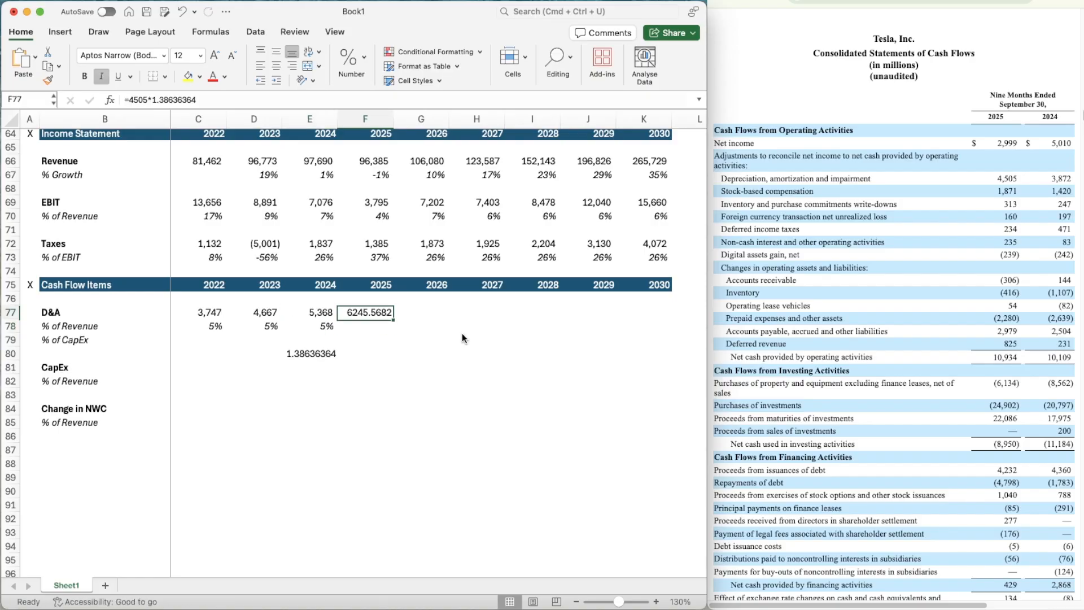
- Copy the number format of the 2024 D&A value in E77 to the 2025 estimate in F77
{"action": "key", "text": "Left"}
{"action": "key", "text": "super+shift+c"}
{"action": "key", "text": "Right"}
{"action": "key", "text": "super+shift+v"}
{"action": "key", "text": "Down"}
- Match E78's formatting to D78 and clear the helper ratio from E80
{"action": "key", "text": "Left"}
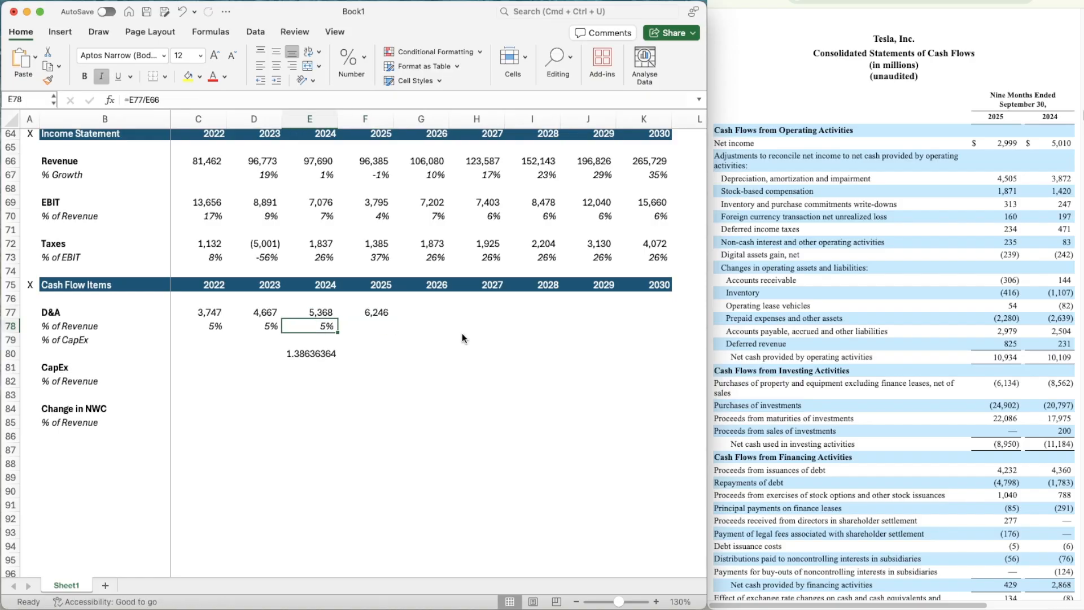
{"action": "key", "text": "Left"}
{"action": "key", "text": "super+shift+c"}
{"action": "key", "text": "Right"}
{"action": "key", "text": "super+shift+v"}
{"action": "key", "text": "Down"}
{"action": "key", "text": "Down"}
{"action": "key", "text": "Delete"}
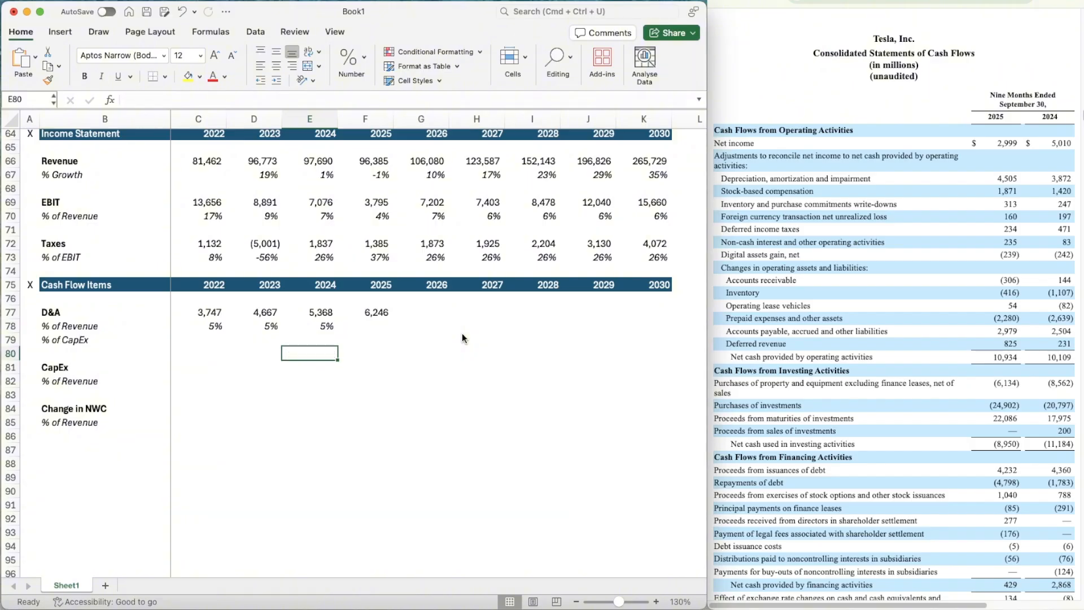
- Copy the 2024 D&A % of Revenue formula from E78 to 2025 in F78
{"action": "key", "text": "Right"}
{"action": "key", "text": "Left"}
{"action": "key", "text": "Up"}
{"action": "key", "text": "Up"}
{"action": "key", "text": "super+c"}
{"action": "key", "text": "Right"}
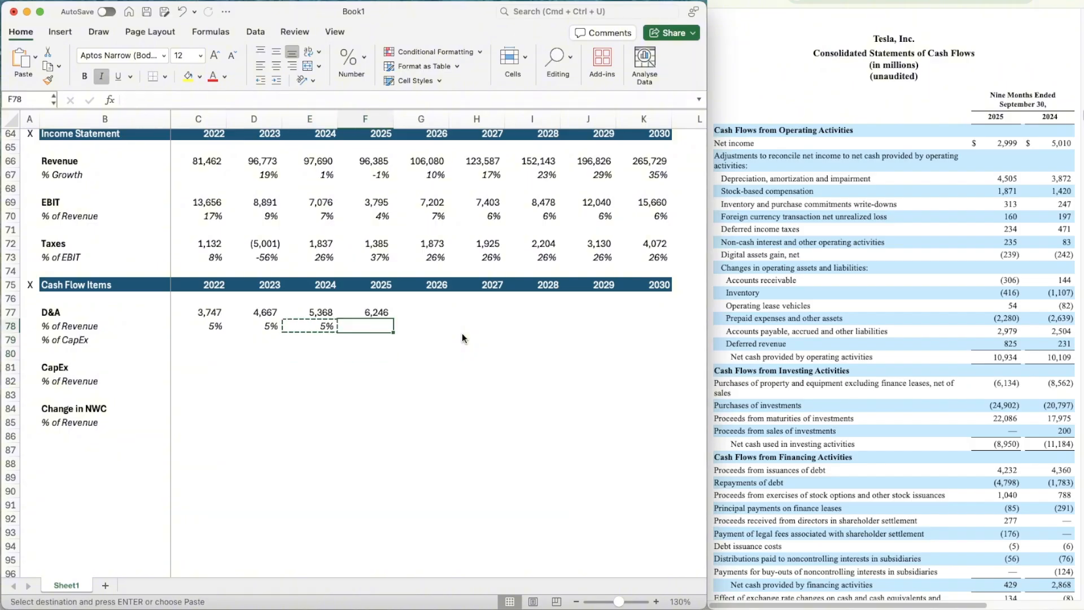
{"action": "key", "text": "super+v"}
{"action": "left_click", "coordinate": [461, 332]}
{"action": "key", "text": "Escape"}
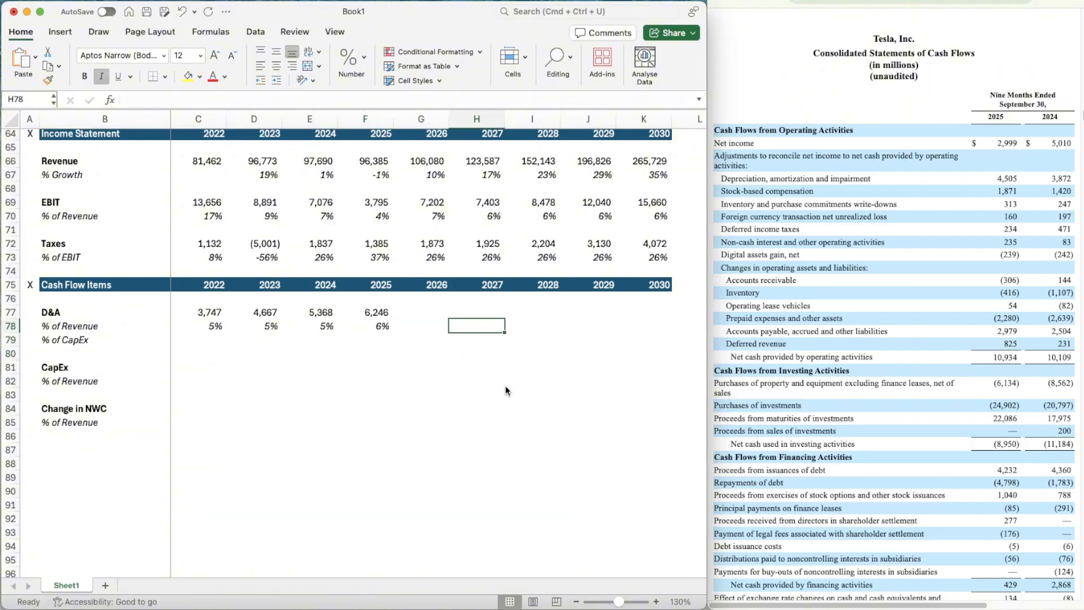
- Bring up Tesla's annual cash flow statement for 2022–2024 in place of the nine-month statement
{"action": "key", "text": "Left"}
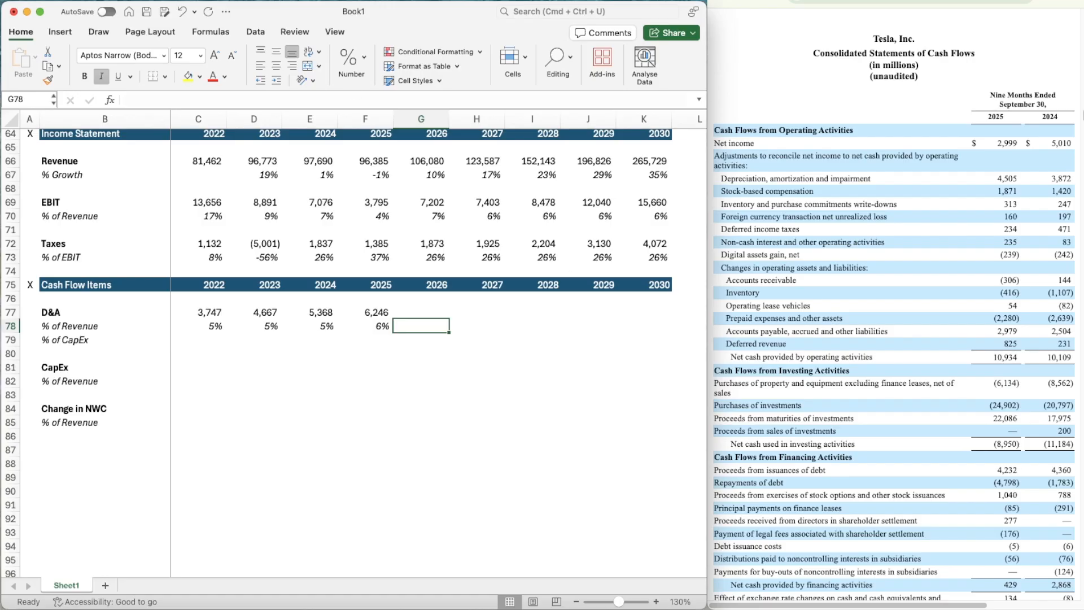
{"action": "key", "text": "super+Tab"}
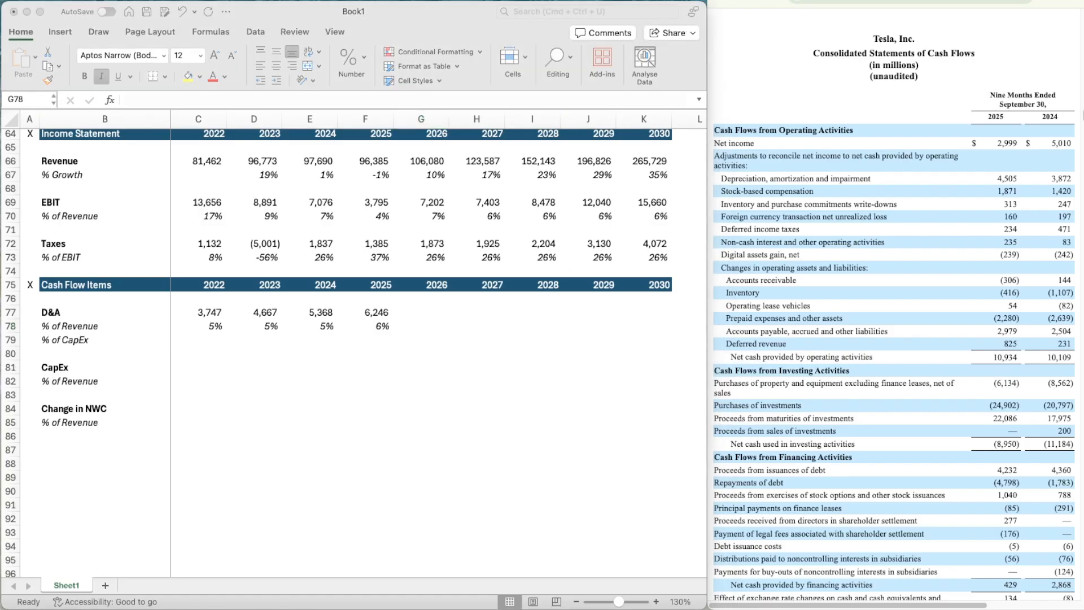
{"action": "left_click", "coordinate": [425, 323]}
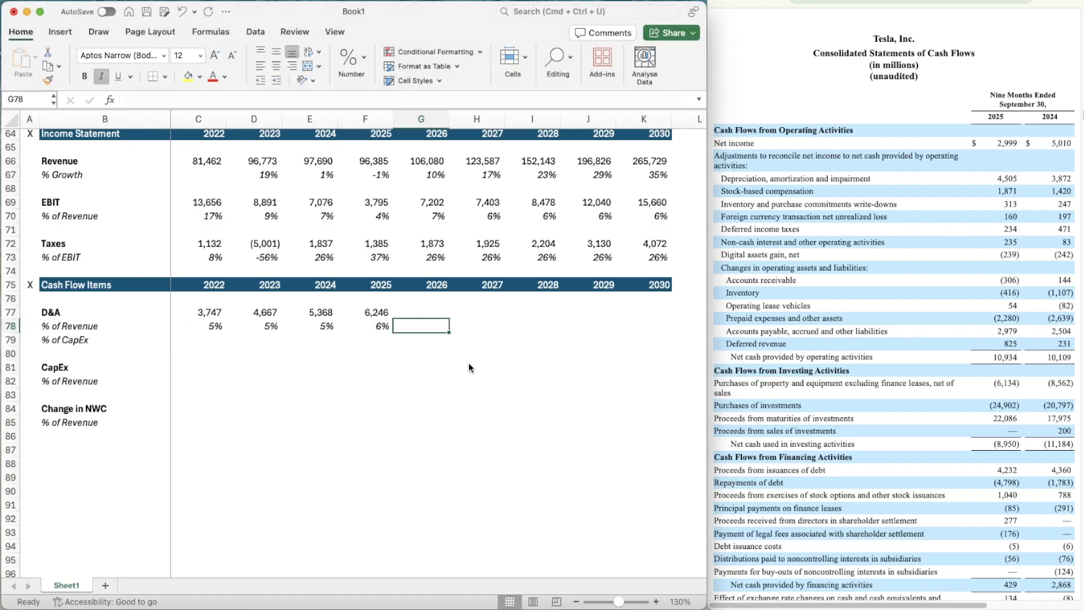
{"action": "left_click", "coordinate": [213, 367]}
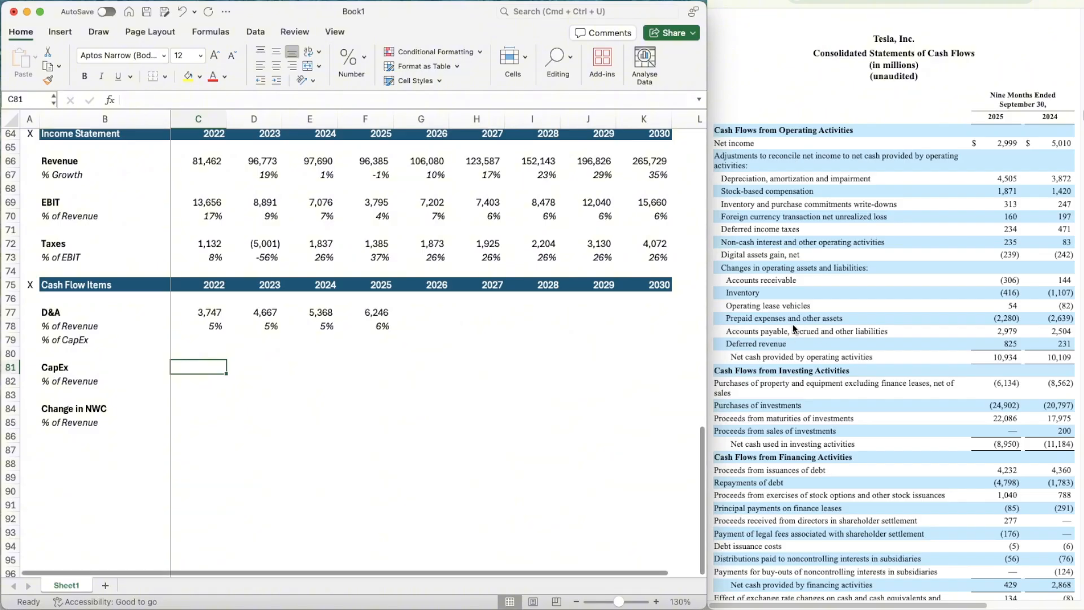
{"action": "key", "text": "ctrl+Tab"}
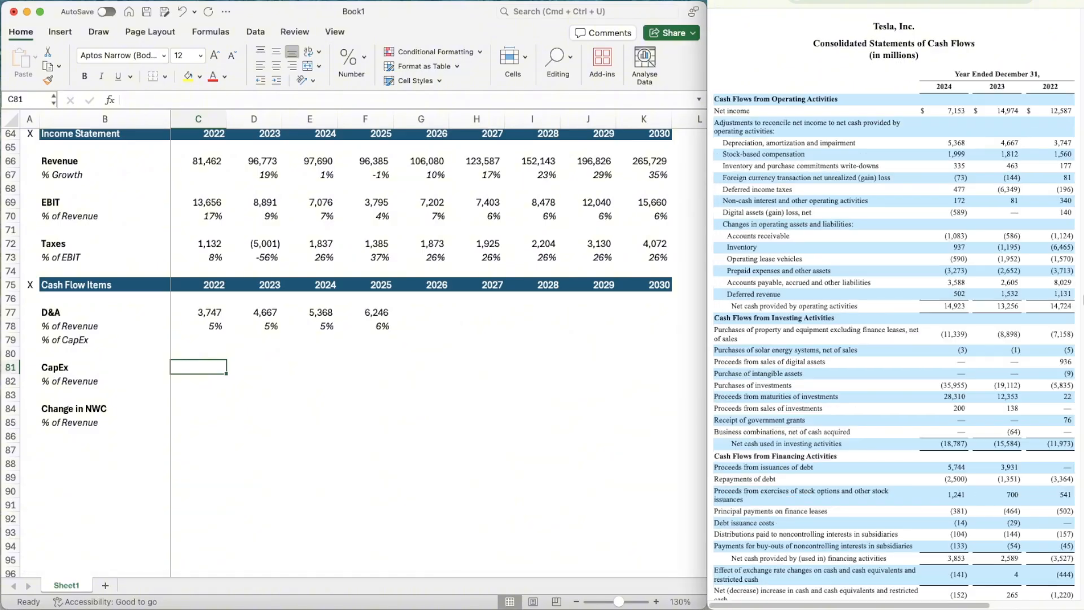
- Forecast 2026 D&A % of Revenue in G78 as the average of 2023–2025 with =AVERAGE(D78:F78)
{"action": "left_click", "coordinate": [421, 315]}
{"action": "left_click", "coordinate": [422, 326]}
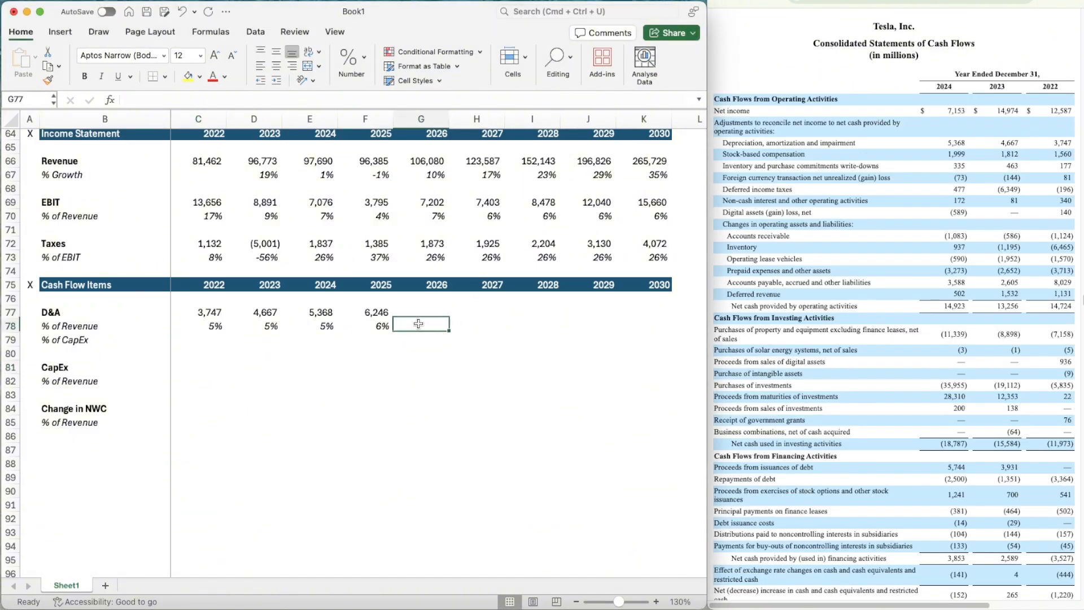
{"action": "type", "text": "=aver"}
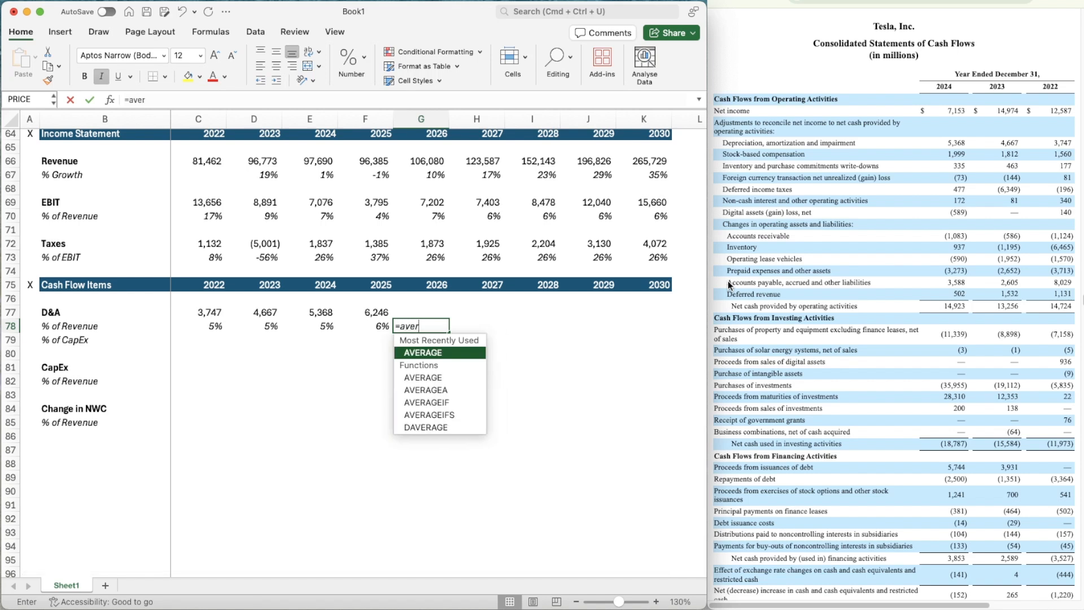
{"action": "key", "text": "Tab"}
{"action": "key", "text": "Left"}
{"action": "key", "text": "shift+Left"}
{"action": "key", "text": "shift+Left"}
{"action": "key", "text": "Return"}
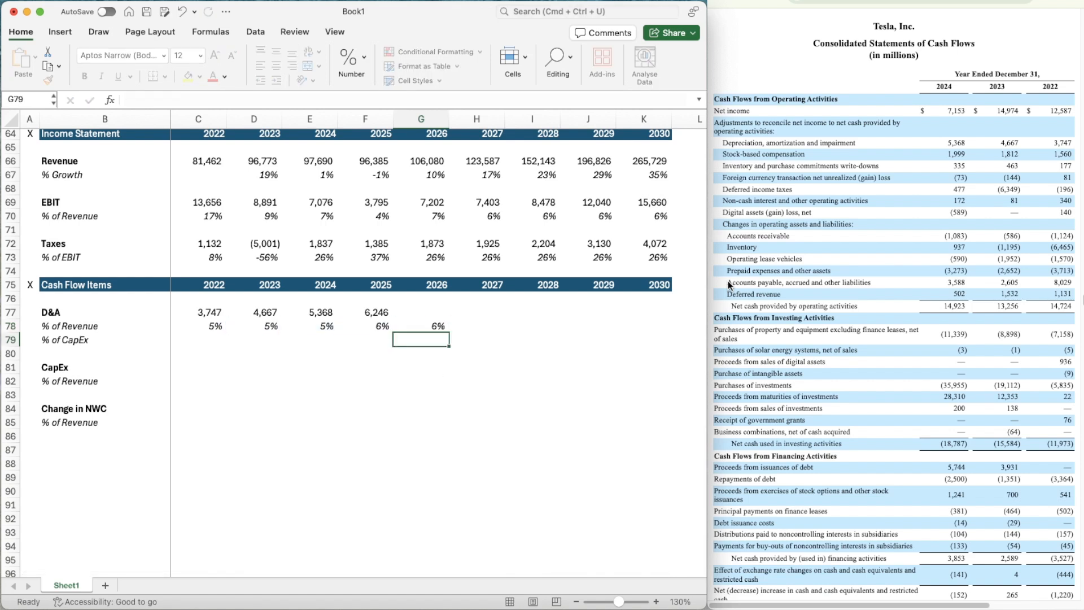
- Copy the 2026 D&A % of Revenue average formula from G78 across 2027–2030 in H78:K78
{"action": "key", "text": "Up"}
{"action": "key", "text": "super+c"}
{"action": "key", "text": "shift+Right"}
{"action": "key", "text": "shift+Right"}
{"action": "key", "text": "shift+Right"}
{"action": "key", "text": "shift+Right"}
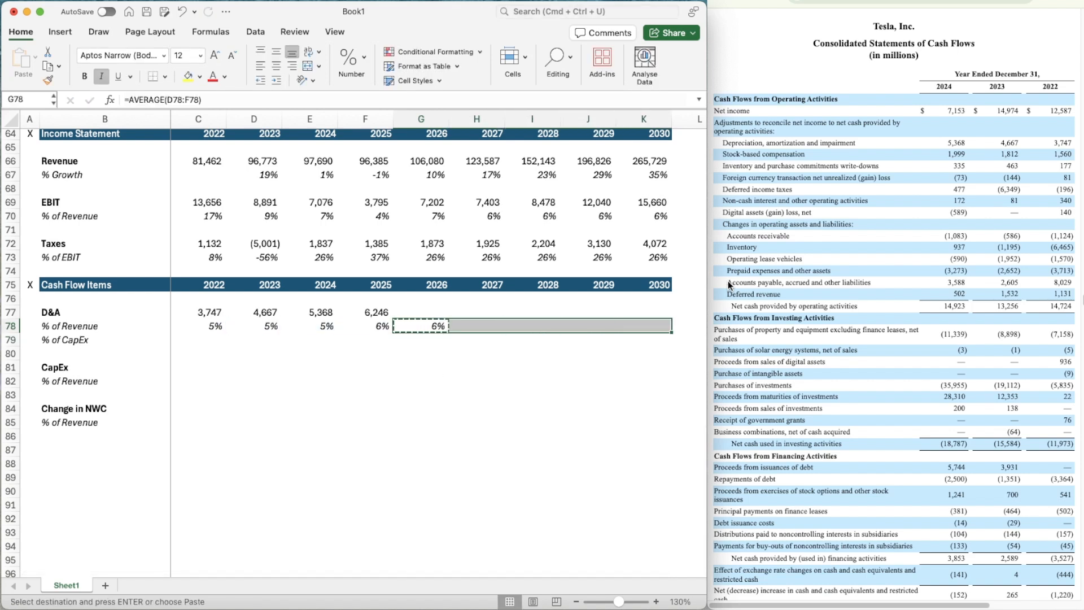
{"action": "key", "text": "super+v"}
- Calculate 2026 D&A in G77 as revenue times D&A % of Revenue with =G66*G78
{"action": "key", "text": "Up"}
{"action": "key", "text": "Left"}
{"action": "key", "text": "Right"}
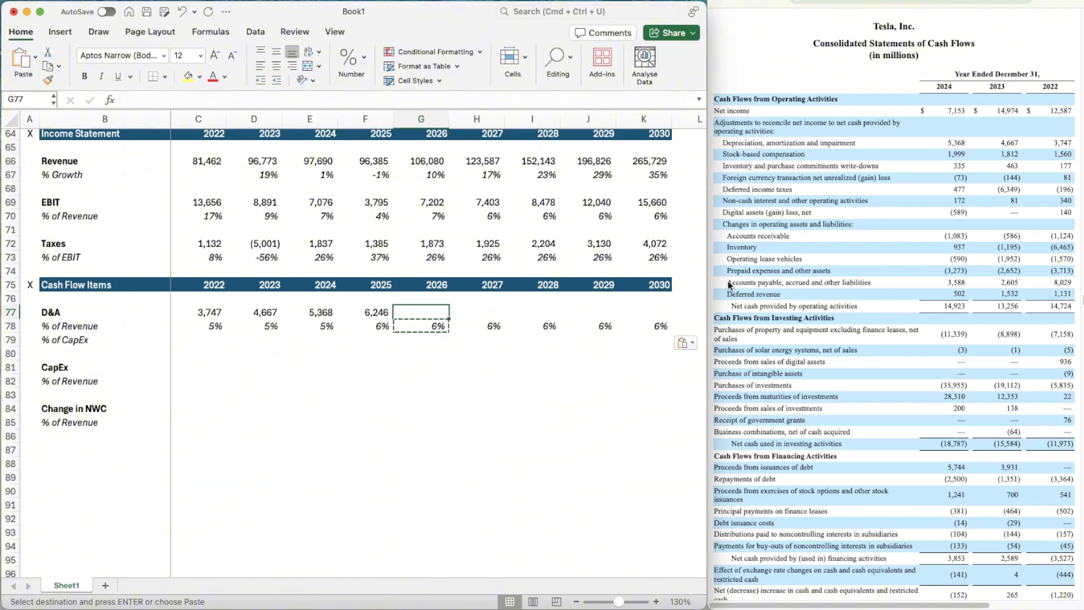
{"action": "type", "text": "="}
{"action": "key", "text": "Up"}
{"action": "key", "text": "Up"}
{"action": "key", "text": "Up"}
{"action": "key", "text": "Up"}
{"action": "key", "text": "Up"}
{"action": "key", "text": "Up"}
{"action": "key", "text": "Up"}
{"action": "key", "text": "Up"}
{"action": "key", "text": "Up"}
{"action": "key", "text": "Up"}
{"action": "key", "text": "Up"}
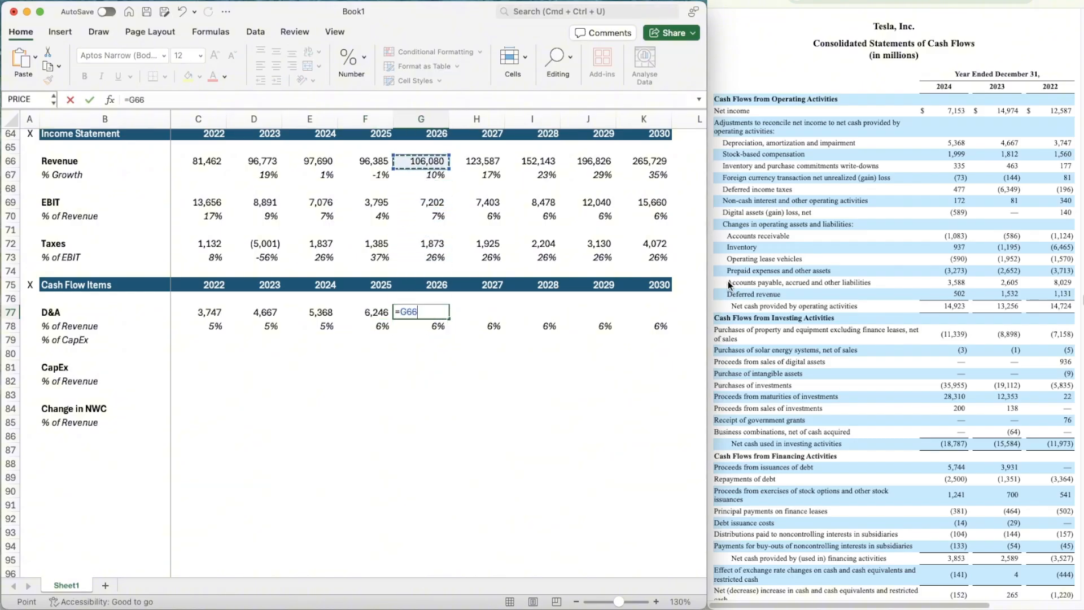
{"action": "type", "text": "*"}
{"action": "key", "text": "Down"}
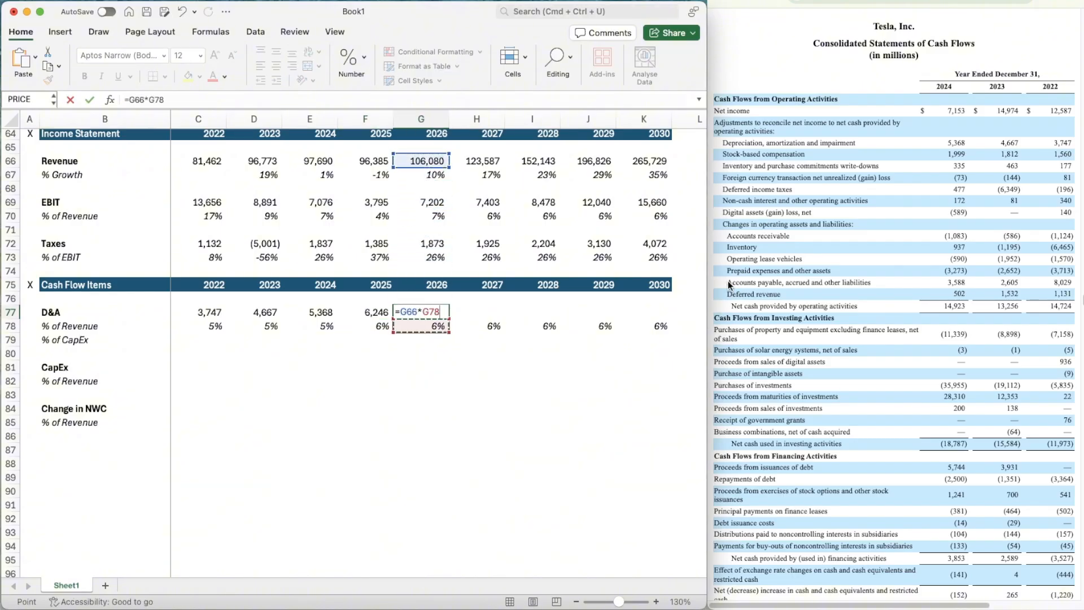
{"action": "key", "text": "Return"}
- Copy the 2026 D&A formula from G77 across 2027–2030 in H77:K77
{"action": "key", "text": "Up"}
{"action": "key", "text": "Left"}
{"action": "key", "text": "Right"}
{"action": "key", "text": "super+c"}
{"action": "key", "text": "shift+Right"}
{"action": "key", "text": "shift+Right"}
{"action": "key", "text": "shift+Right"}
{"action": "key", "text": "shift+Right"}
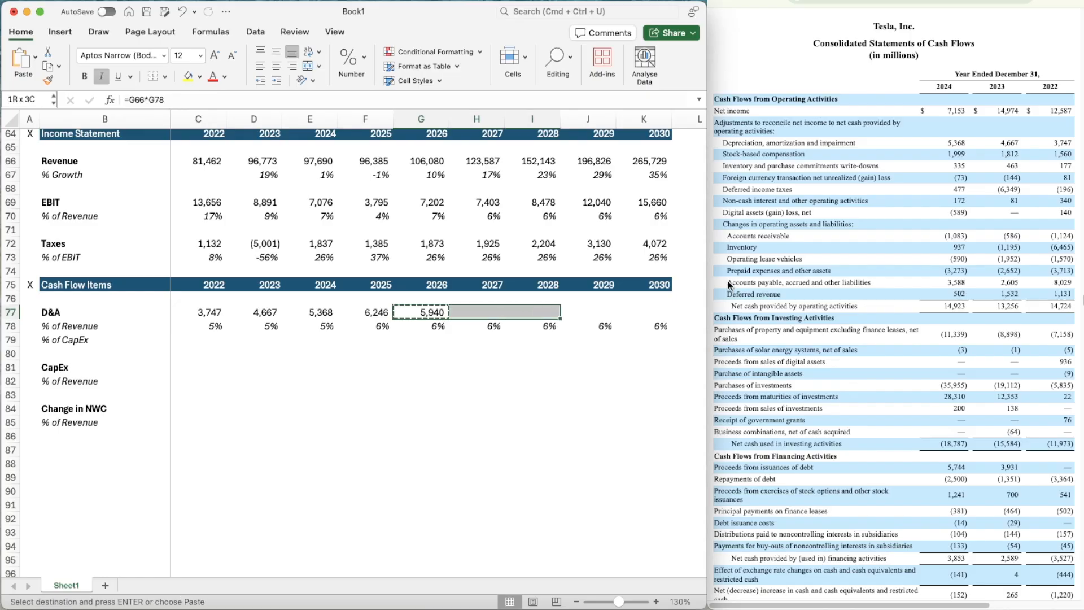
{"action": "key", "text": "super+v"}
{"action": "key", "text": "Down"}
{"action": "key", "text": "Left"}
{"action": "key", "text": "Left"}
{"action": "key", "text": "Escape"}
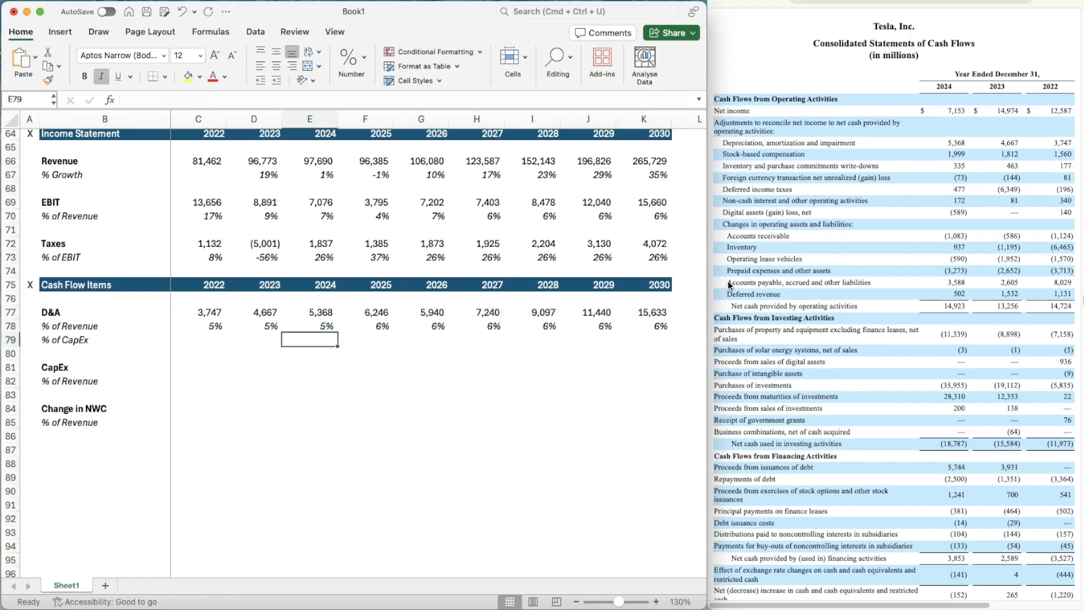
- Enter 2022 CapEx of 7158 in C81 from the purchases of property and equipment line
{"action": "key", "text": "Down"}
{"action": "key", "text": "Down"}
{"action": "key", "text": "Down"}
{"action": "key", "text": "Left"}
{"action": "key", "text": "Left"}
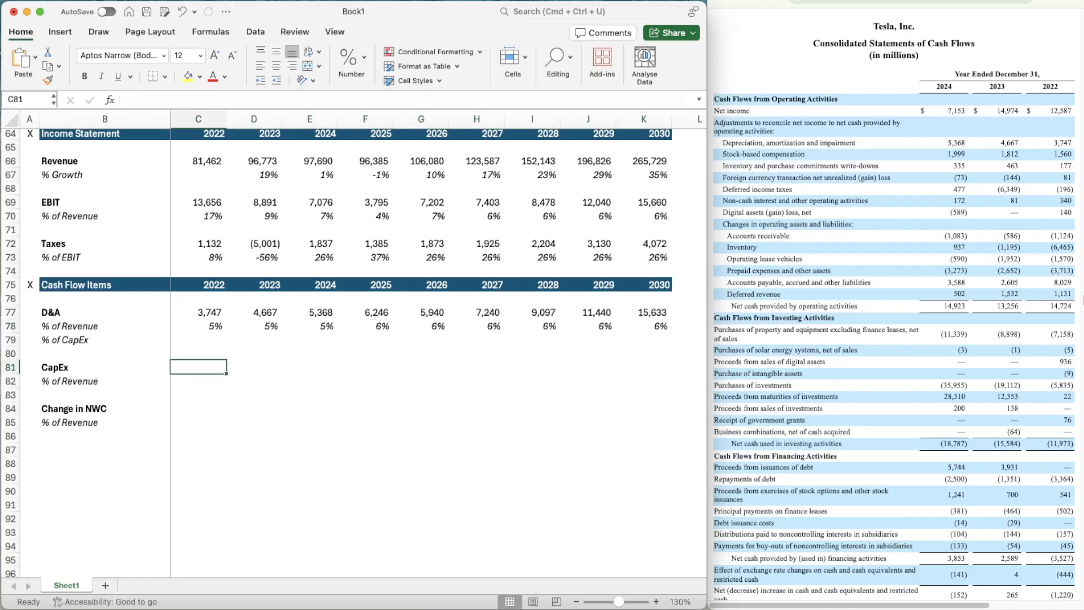
{"action": "scroll", "coordinate": [836, 356], "scroll_direction": "down", "scroll_amount": 1}
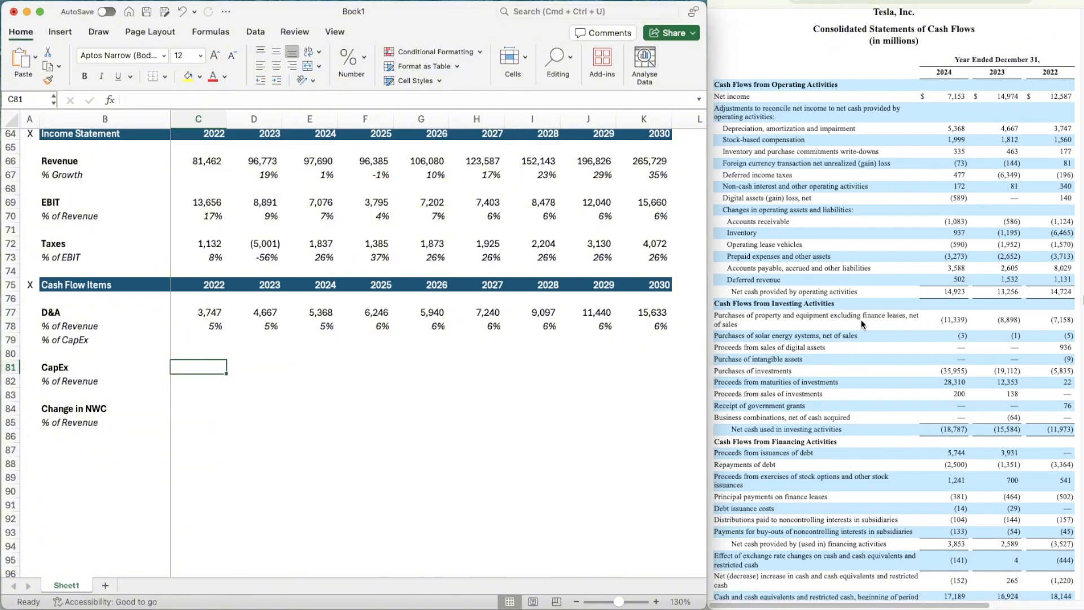
{"action": "scroll", "coordinate": [862, 320], "scroll_direction": "down", "scroll_amount": 1}
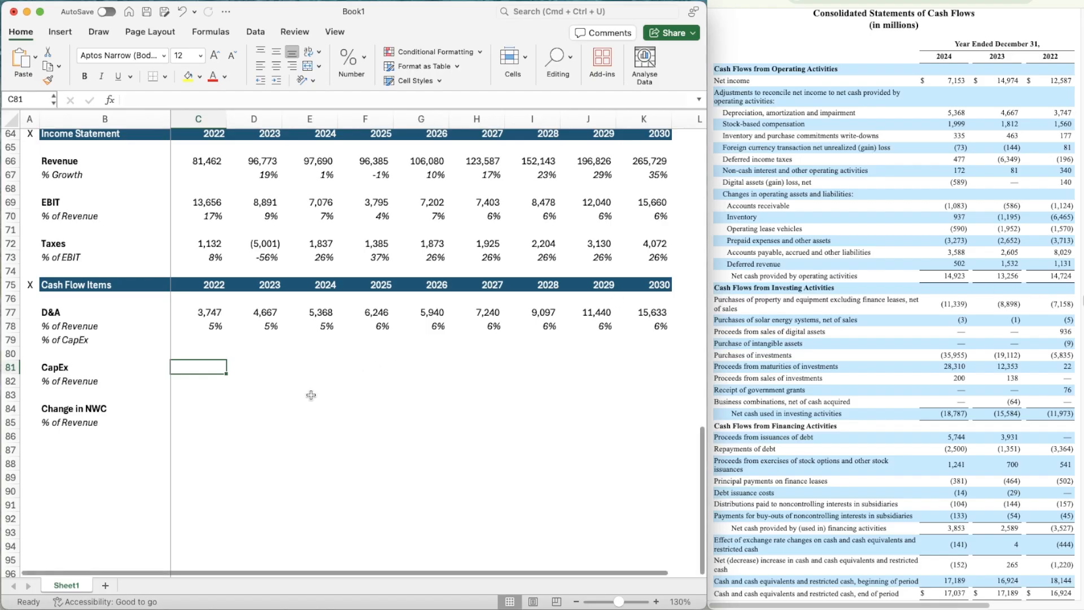
{"action": "type", "text": "7158"}
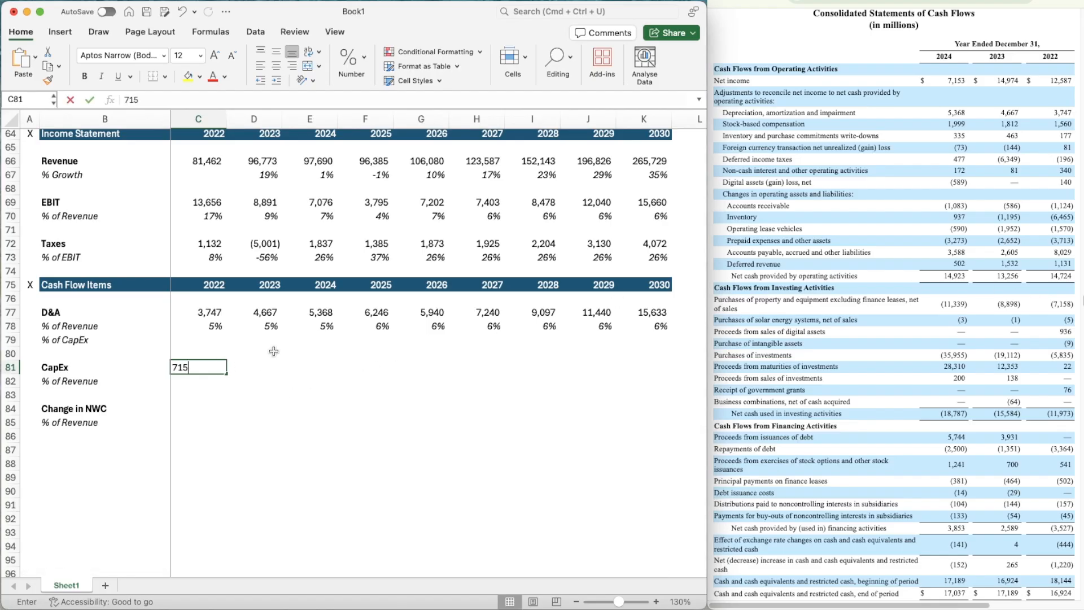
- Copy the number format of the 2022 D&A value in C77 to the 2022 CapEx in C81
{"action": "key", "text": "Up"}
{"action": "key", "text": "Up"}
{"action": "key", "text": "Up"}
{"action": "key", "text": "Up"}
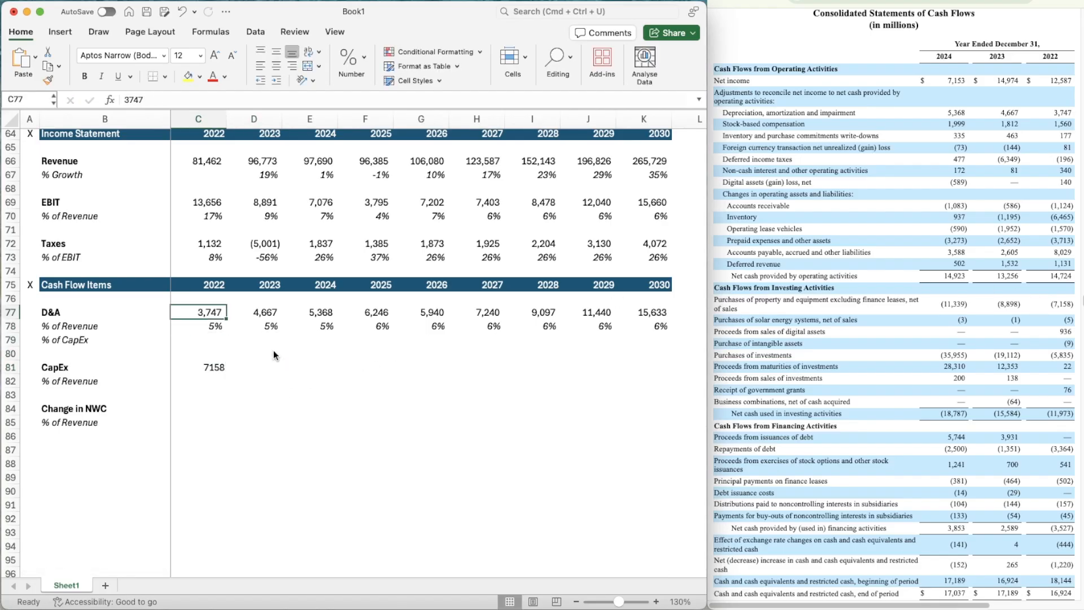
{"action": "key", "text": "shift+super+c"}
{"action": "left_click", "coordinate": [219, 369]}
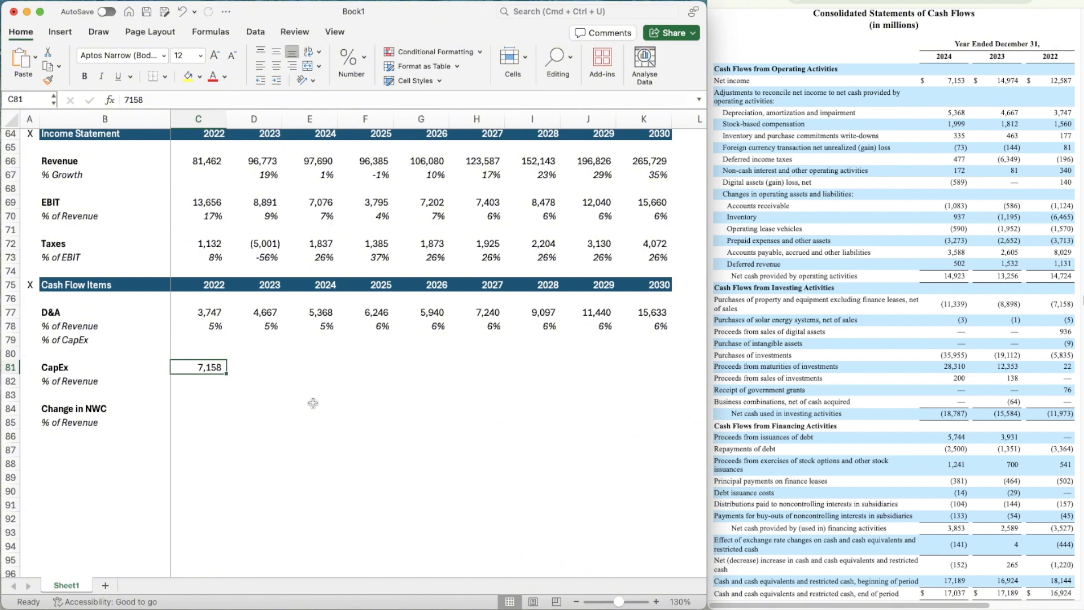
- Enter CapEx of 8898 for 2023 and 11339 for 2024 in D81:E81, matching the 2022 number format
{"action": "key", "text": "Right"}
{"action": "type", "text": "8898"}
{"action": "key", "text": "Right"}
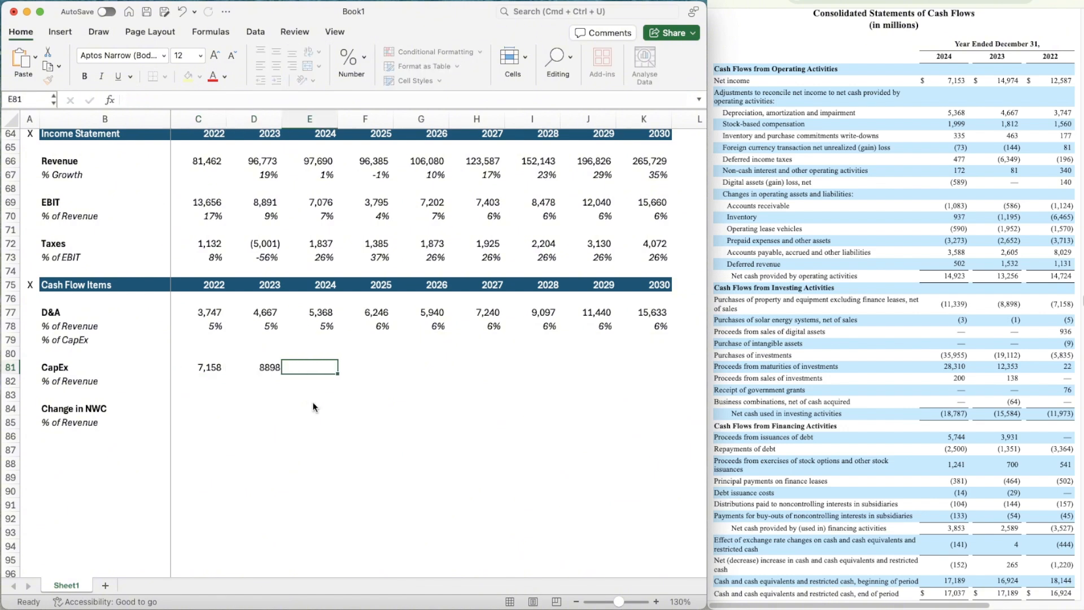
{"action": "key", "text": "Left"}
{"action": "key", "text": "Left"}
{"action": "key", "text": "shift+super+c"}
{"action": "key", "text": "Right"}
{"action": "key", "text": "Right"}
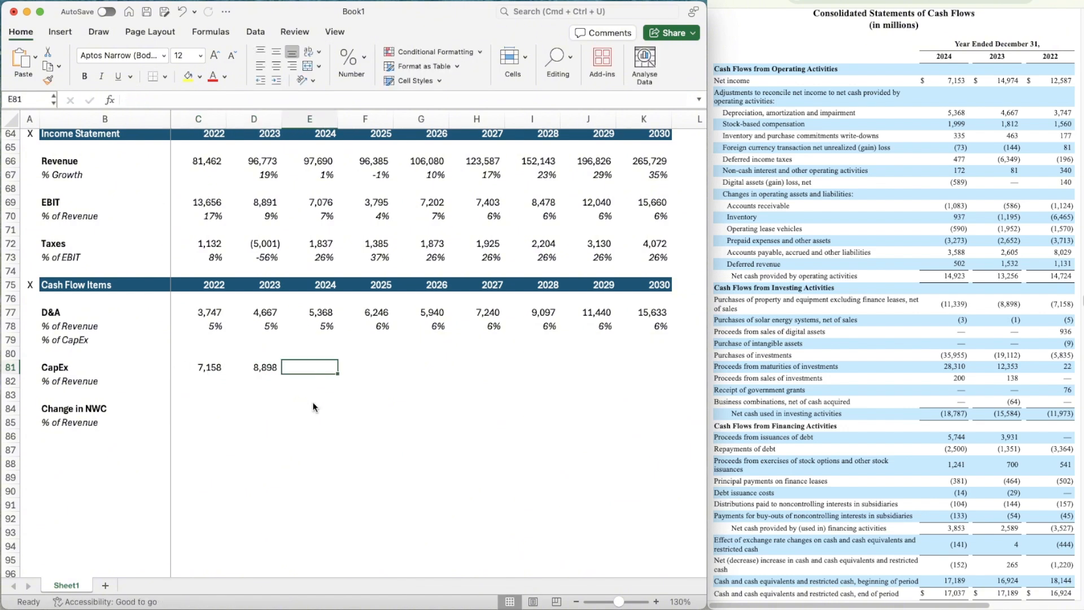
{"action": "type", "text": "11339"}
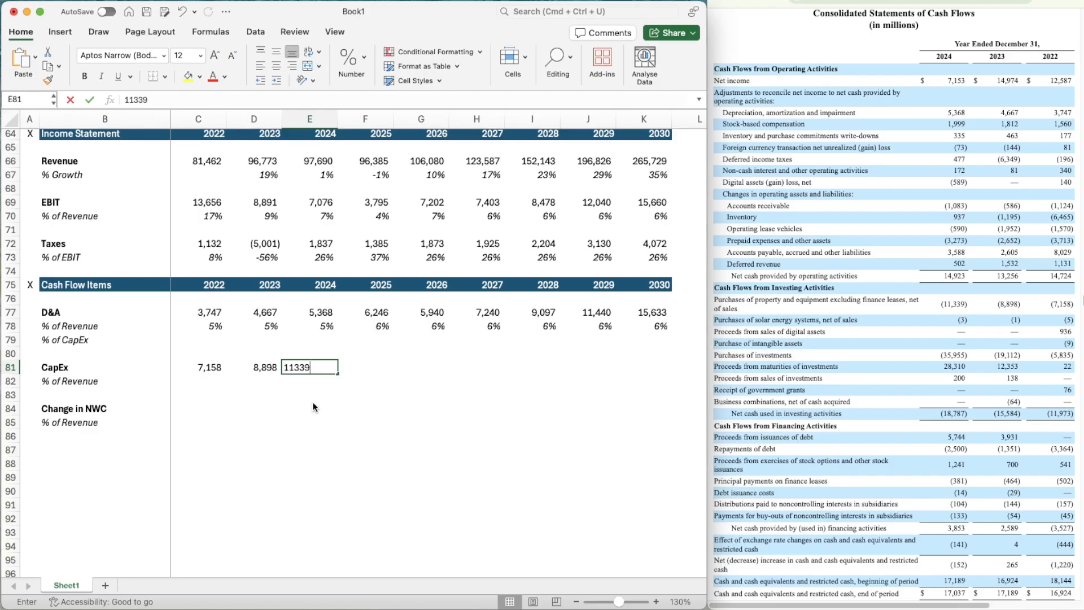
{"action": "key", "text": "Return"}
- Calculate 2022 CapEx % of Revenue in C82 with the formula =C81/C66
{"action": "key", "text": "Up"}
{"action": "key", "text": "Left"}
{"action": "key", "text": "Left"}
{"action": "key", "text": "Down"}
{"action": "type", "text": "="}
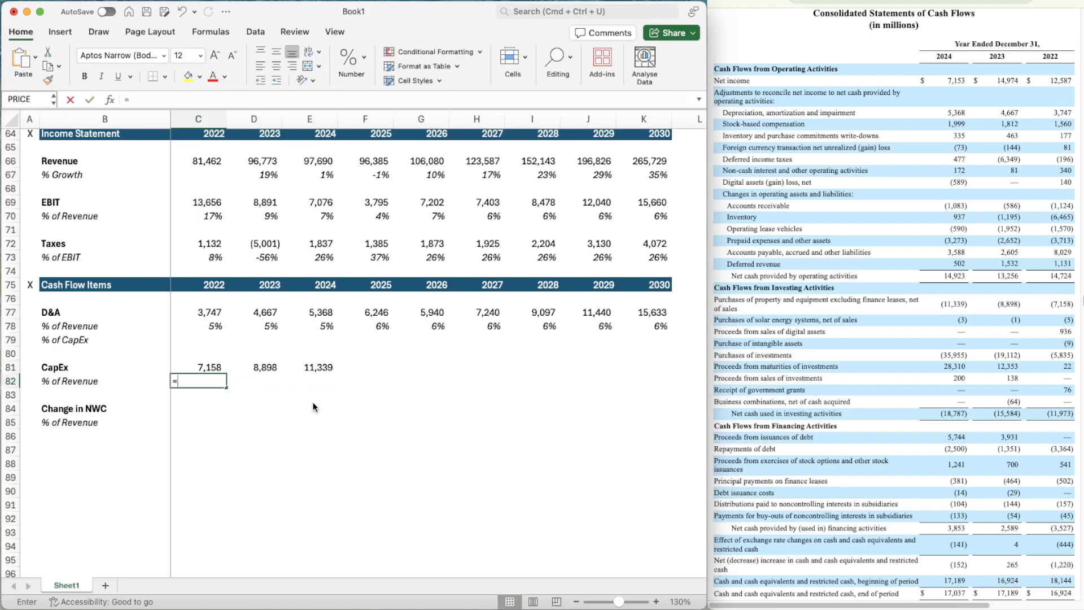
{"action": "key", "text": "Up"}
{"action": "type", "text": "/"}
{"action": "left_click", "coordinate": [208, 164]}
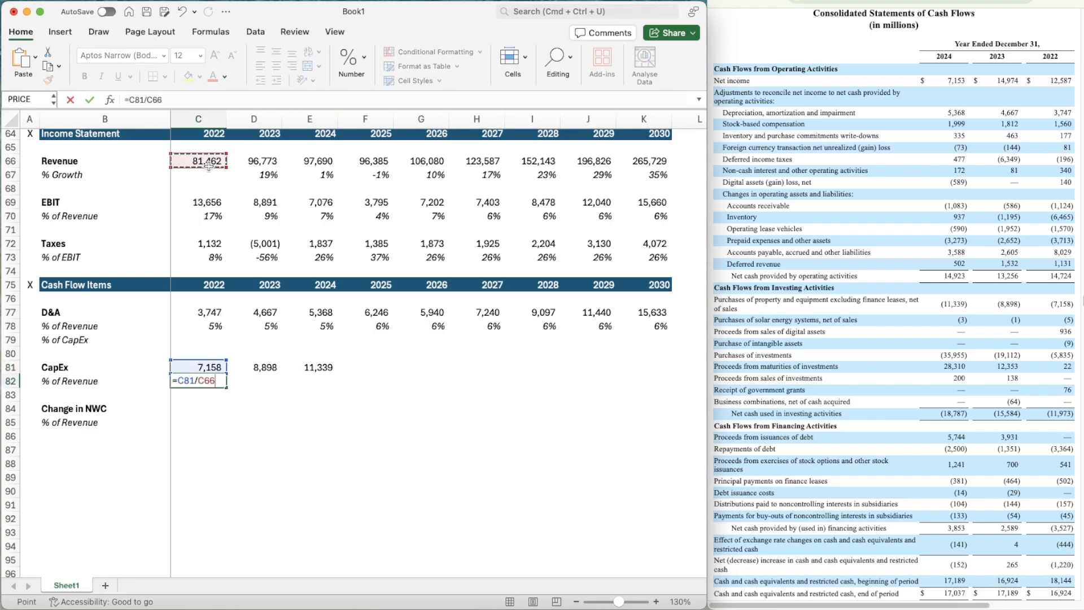
{"action": "key", "text": "Return"}
- Copy the italic percentage format of D&A % of Revenue in C78 to C82
{"action": "key", "text": "Up"}
{"action": "key", "text": "Up"}
{"action": "key", "text": "Up"}
{"action": "key", "text": "Up"}
{"action": "key", "text": "Up"}
{"action": "key", "text": "super+shift+c"}
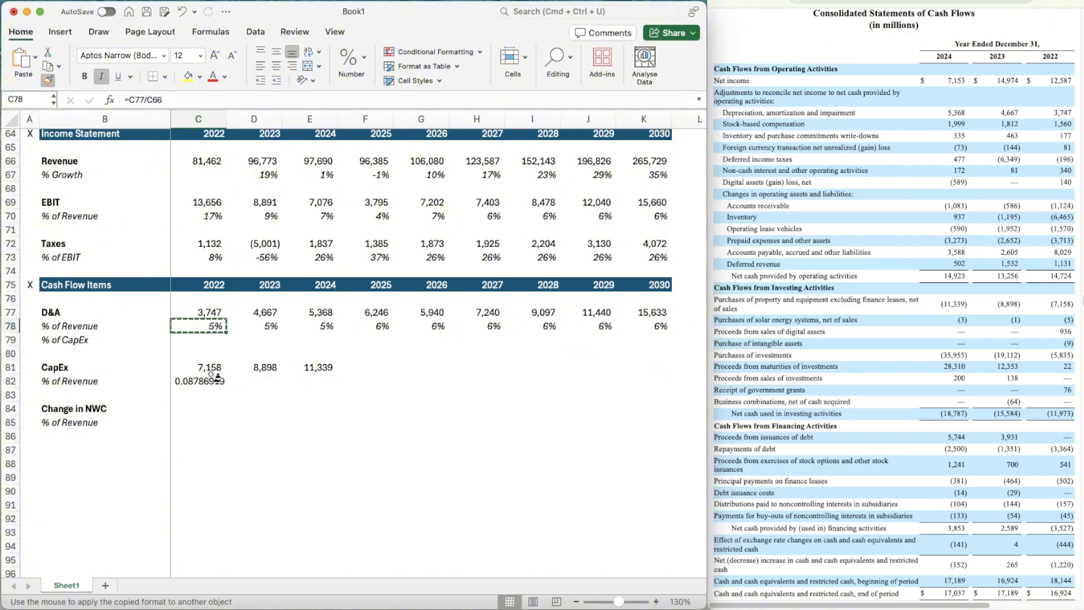
{"action": "left_click", "coordinate": [210, 375]}
- Copy the 2022 CapEx % of Revenue formula from C82 to 2023 and 2024 in D82:E82
{"action": "key", "text": "super+c"}
{"action": "key", "text": "shift+Right"}
{"action": "key", "text": "shift+Right"}
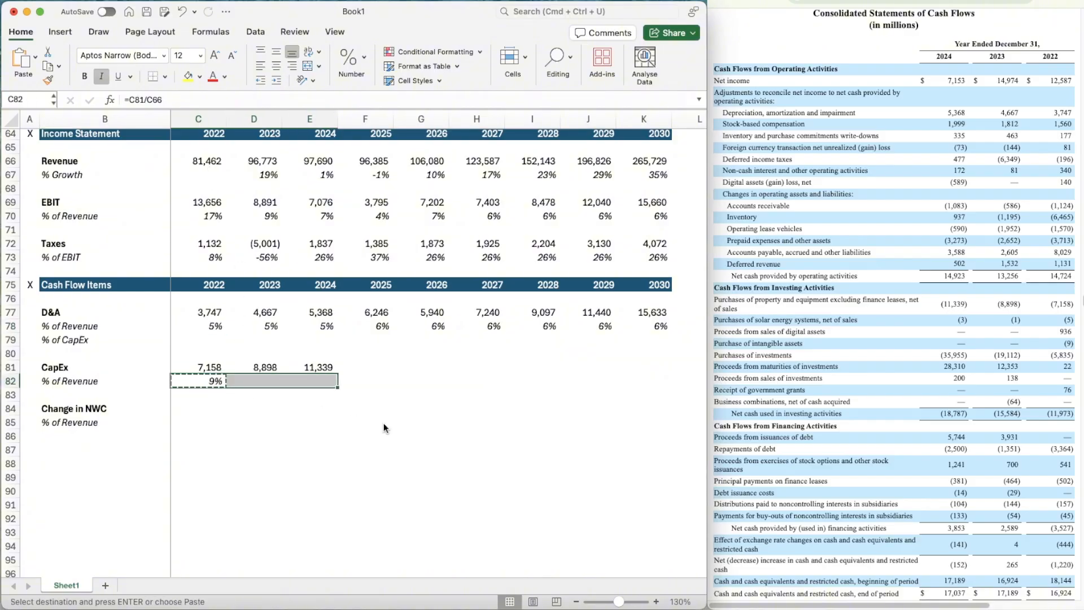
{"action": "key", "text": "super+v"}
{"action": "key", "text": "Right"}
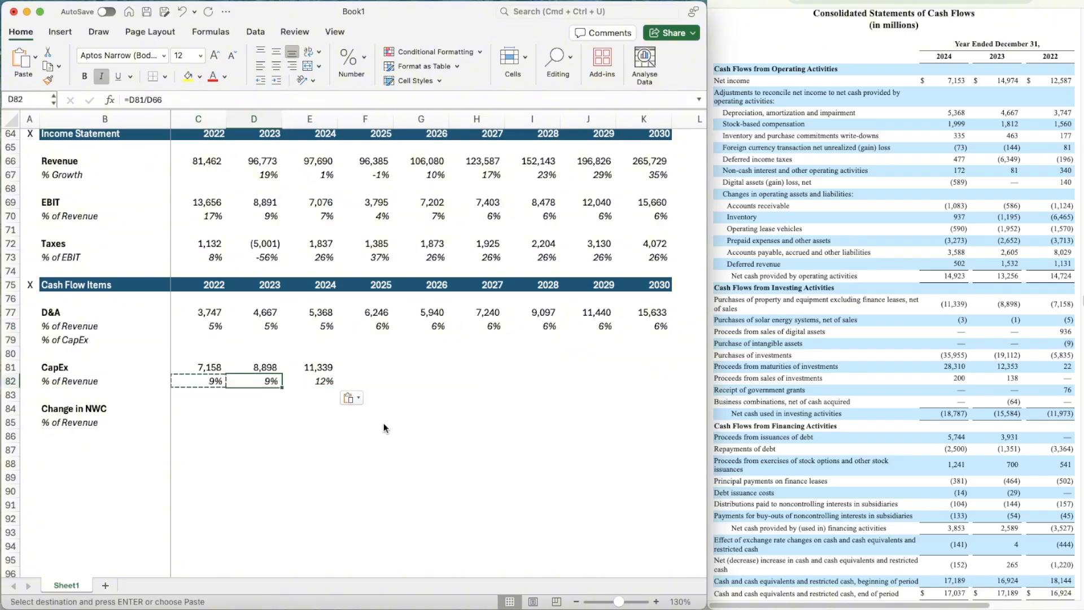
{"action": "key", "text": "Right"}
{"action": "key", "text": "Right"}
{"action": "key", "text": "Left"}
{"action": "key", "text": "Left"}
{"action": "key", "text": "Right"}
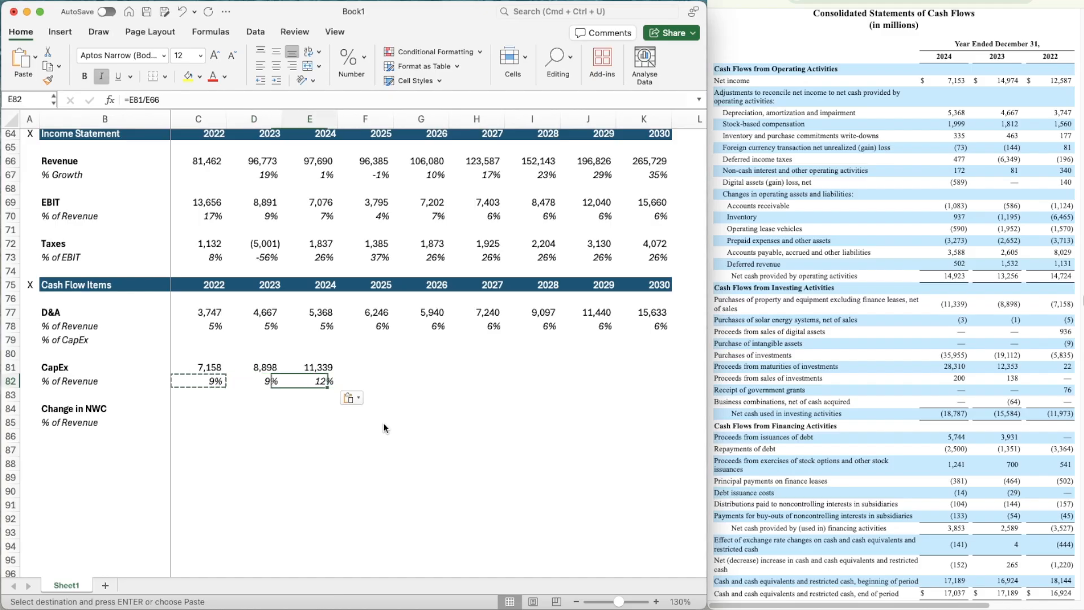
{"action": "key", "text": "Right"}
{"action": "key", "text": "Right"}
{"action": "key", "text": "Right"}
{"action": "key", "text": "Right"}
{"action": "key", "text": "Right"}
{"action": "key", "text": "Left"}
{"action": "key", "text": "Left"}
{"action": "key", "text": "Left"}
- Calculate 2022 D&A as % of CapEx in C79 with the formula =C77/C81
{"action": "key", "text": "Up"}
{"action": "key", "text": "Up"}
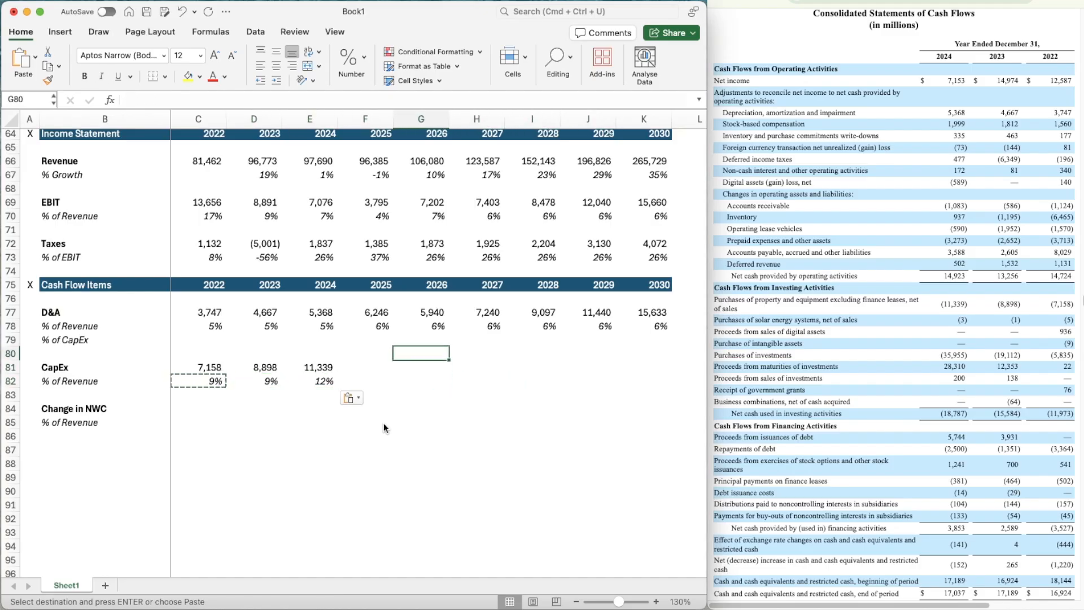
{"action": "key", "text": "Left"}
{"action": "key", "text": "Left"}
{"action": "key", "text": "Left"}
{"action": "key", "text": "Up"}
{"action": "key", "text": "Left"}
{"action": "type", "text": "="}
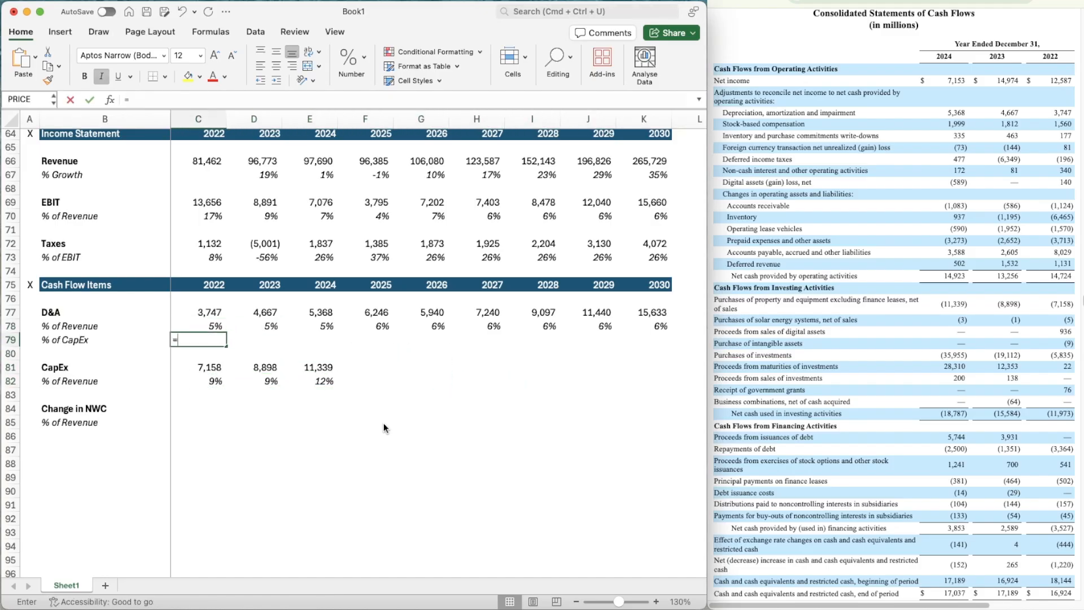
{"action": "key", "text": "Up"}
{"action": "key", "text": "Up"}
{"action": "type", "text": "/"}
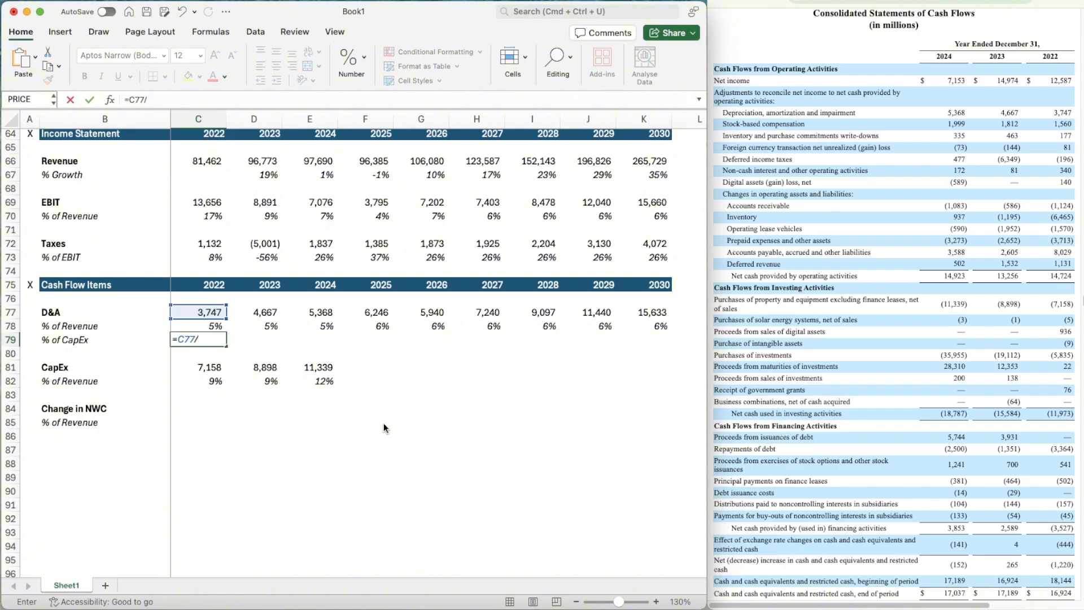
{"action": "key", "text": "Down"}
{"action": "key", "text": "Down"}
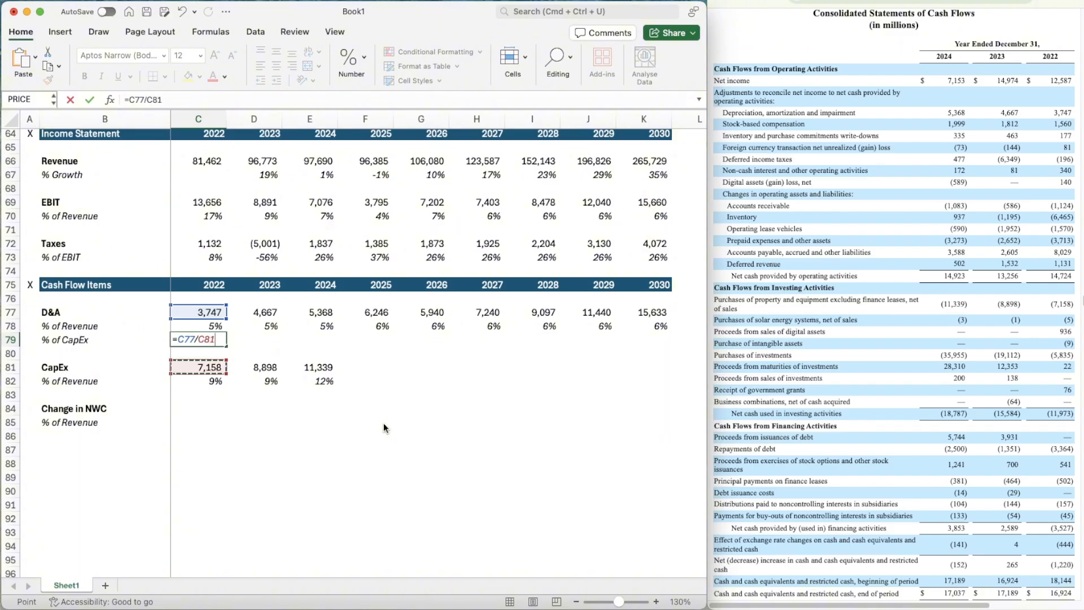
{"action": "key", "text": "Return"}
- Copy the 2022 D&A % of CapEx formula from C79 across 2023 to 2030 in D79:K79
{"action": "key", "text": "Up"}
{"action": "key", "text": "Up"}
{"action": "key", "text": "Down"}
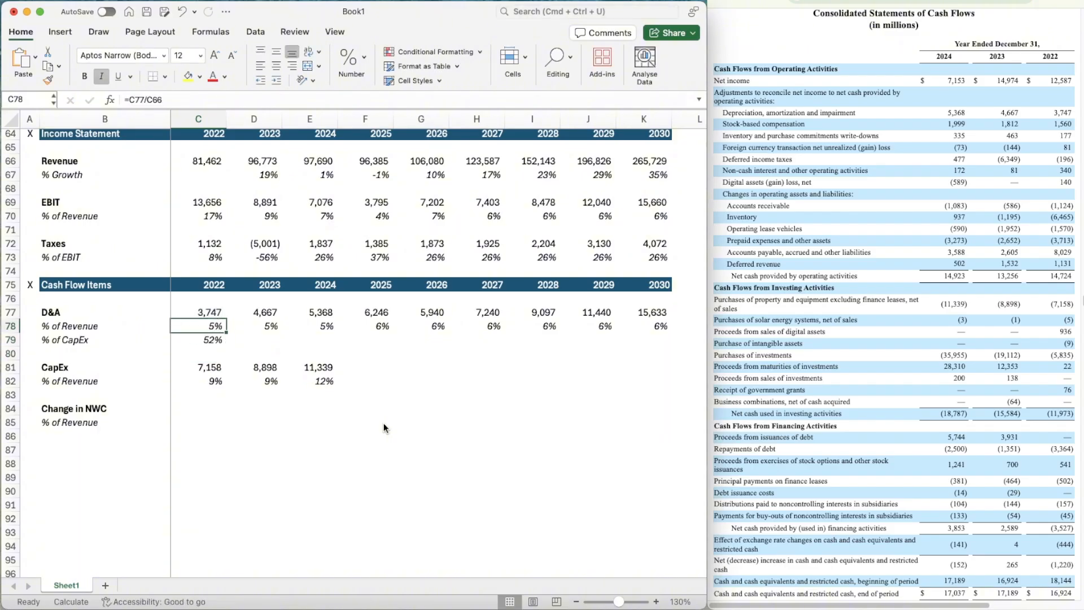
{"action": "key", "text": "ctrl+shift+5"}
{"action": "key", "text": "super+c"}
{"action": "key", "text": "shift+Right"}
{"action": "key", "text": "shift+Right"}
{"action": "key", "text": "shift+Right"}
{"action": "key", "text": "shift+Right"}
{"action": "key", "text": "shift+Right"}
{"action": "key", "text": "shift+Right"}
{"action": "key", "text": "shift+Right"}
{"action": "key", "text": "shift+Right"}
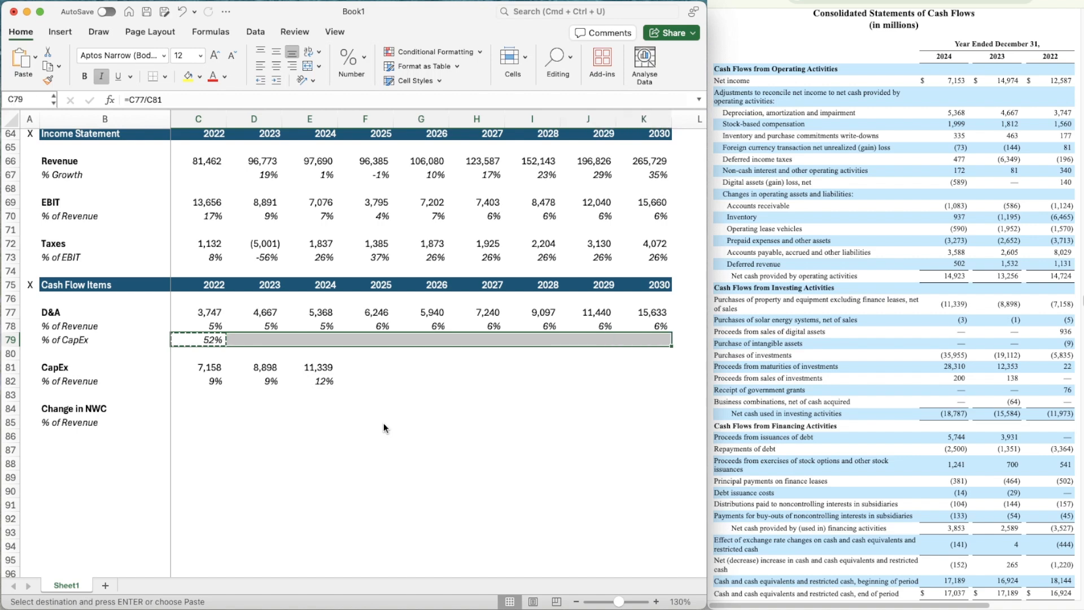
{"action": "key", "text": "super+v"}
- Bring up Tesla's unaudited cash flow statement for the nine months ended September 30, 2025 to read its CapEx figures
{"action": "key", "text": "Down"}
{"action": "key", "text": "Down"}
{"action": "key", "text": "Down"}
{"action": "key", "text": "Down"}
{"action": "key", "text": "Right"}
{"action": "key", "text": "Up"}
{"action": "key", "text": "Up"}
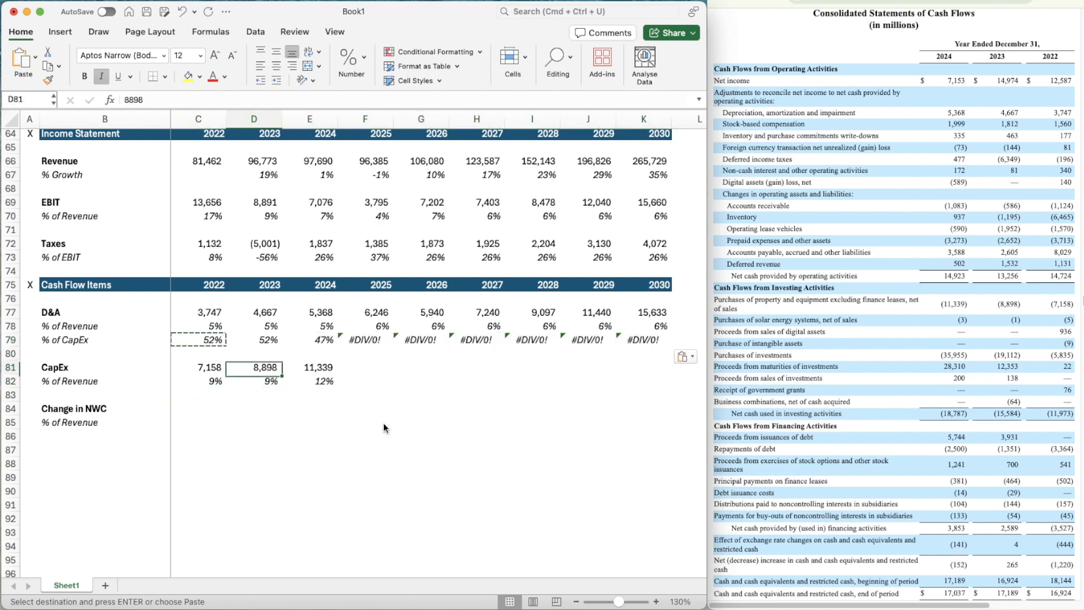
{"action": "key", "text": "Right"}
{"action": "key", "text": "Right"}
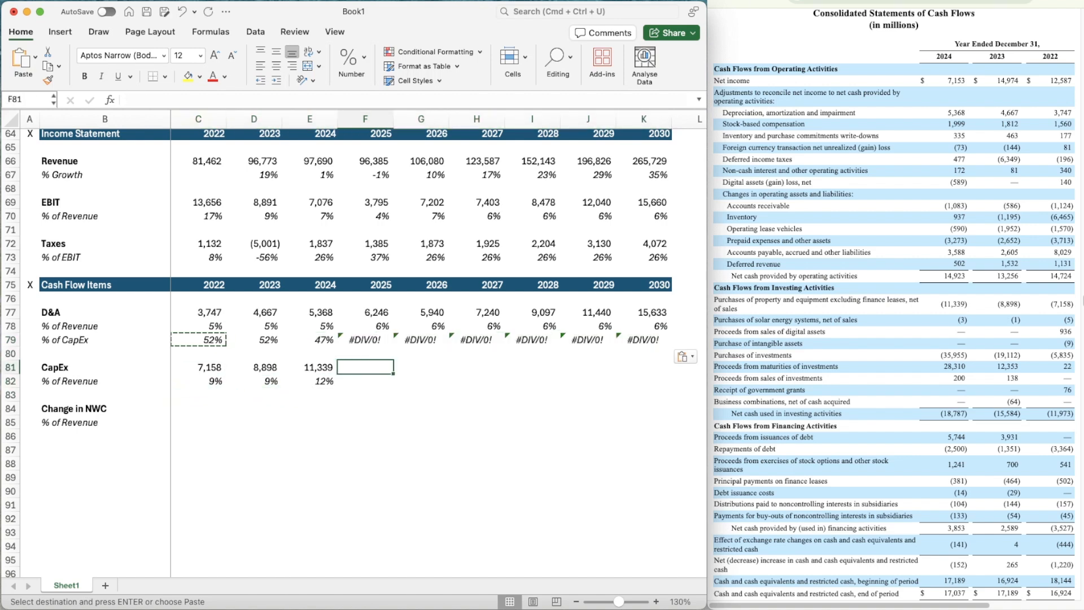
{"action": "key", "text": "super+Tab"}
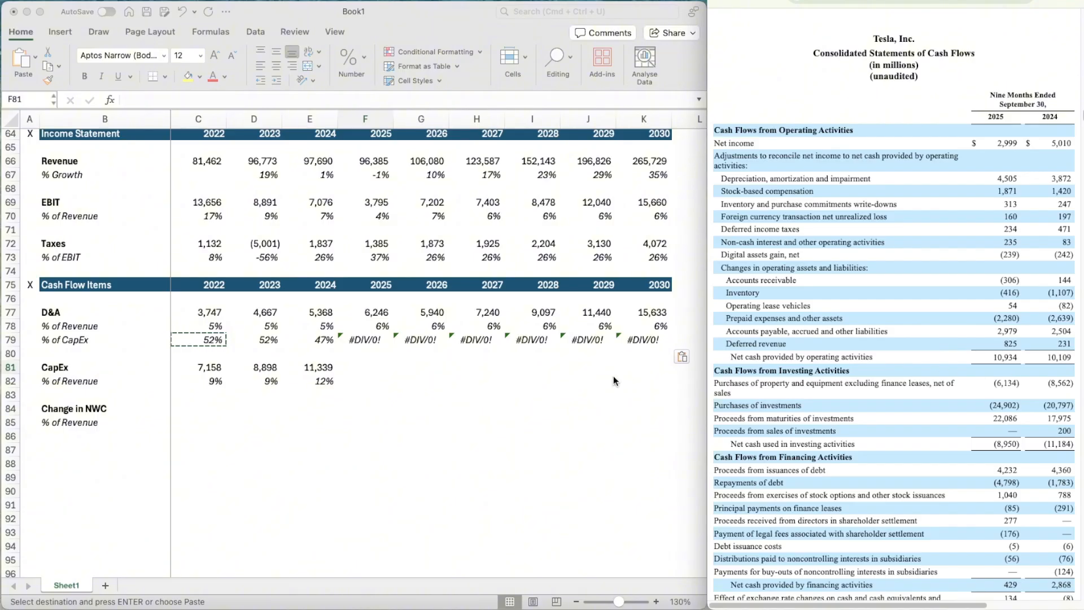
- Calculate the ratio of full-year to nine-month 2024 CapEx in E84 with the formula =E81/8562
{"action": "left_click", "coordinate": [331, 413]}
{"action": "type", "text": "="}
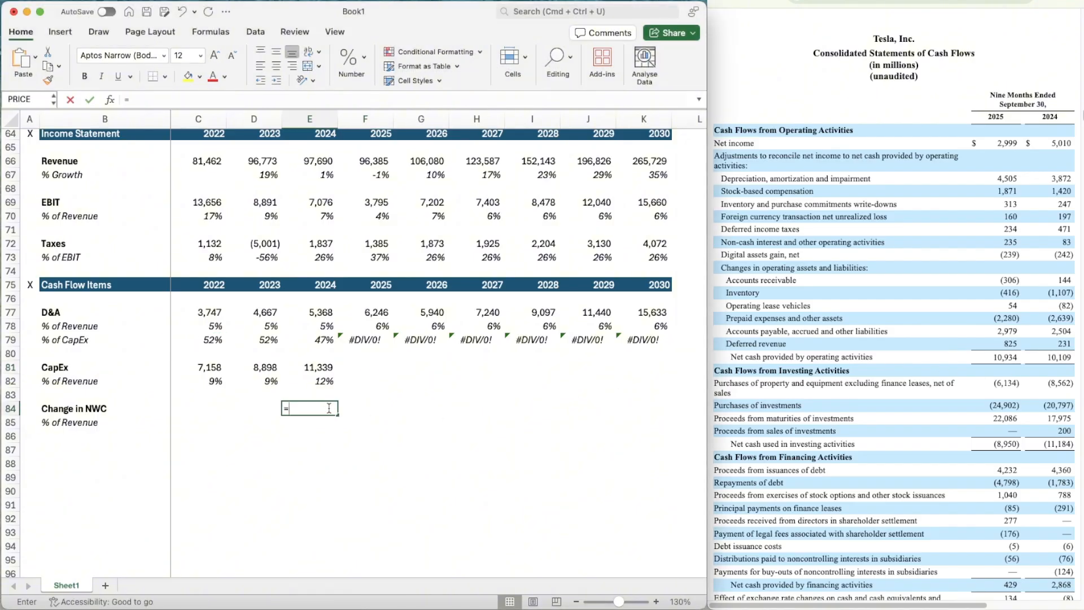
{"action": "key", "text": "Up"}
{"action": "key", "text": "Up"}
{"action": "key", "text": "Up"}
{"action": "type", "text": "/"}
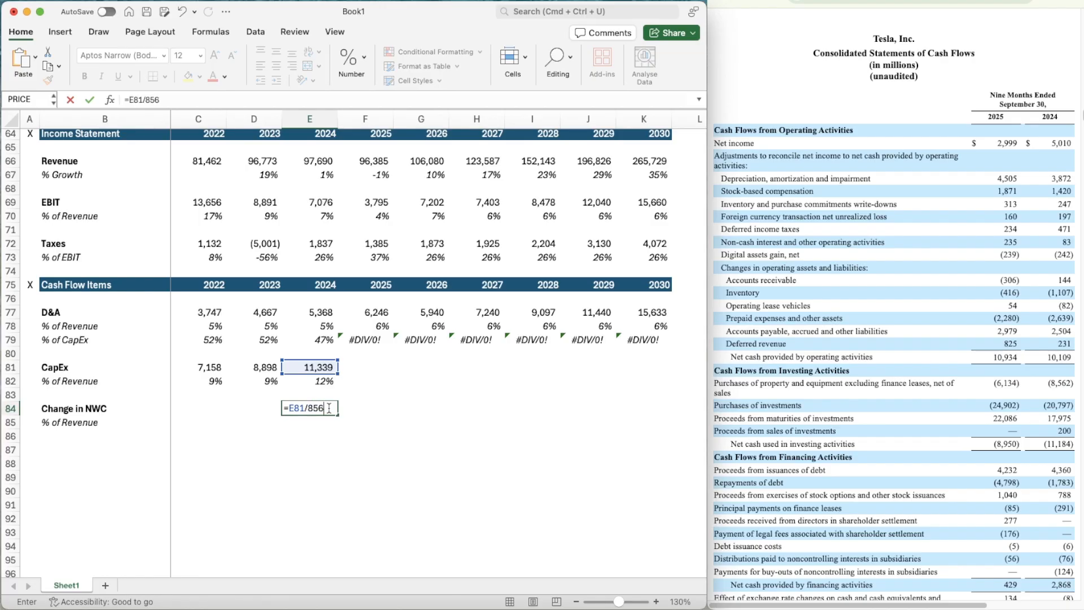
{"action": "type", "text": "8562"}
{"action": "key", "text": "Return"}
- Estimate full-year 2025 CapEx in F81 with the formula =6134*1.32424011
{"action": "key", "text": "Up"}
{"action": "key", "text": "Up"}
{"action": "key", "text": "Up"}
{"action": "key", "text": "Up"}
{"action": "key", "text": "Right"}
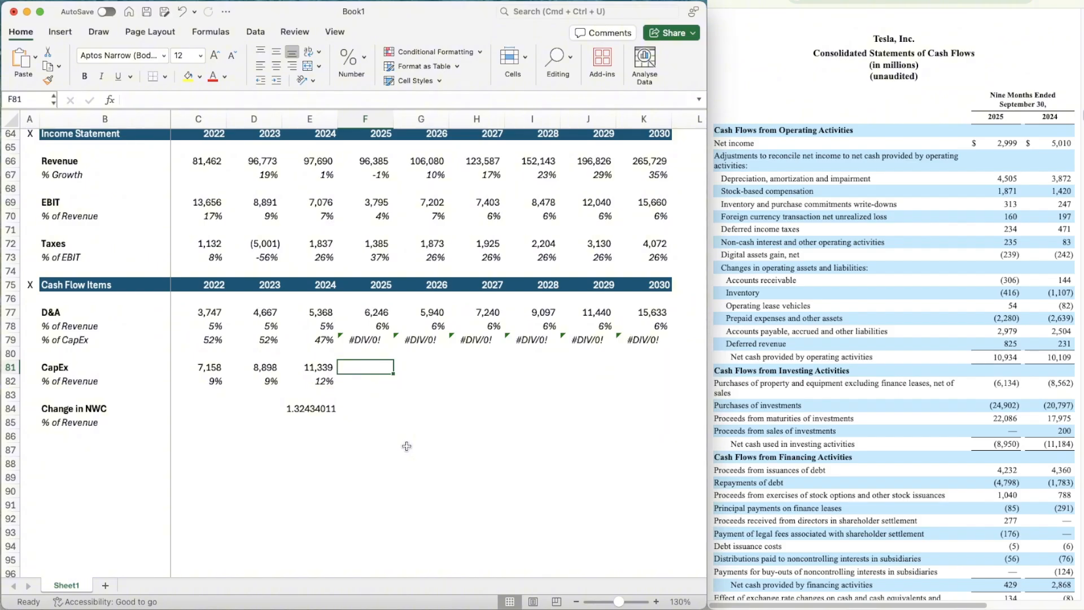
{"action": "type", "text": "=6134*1.32424011"}
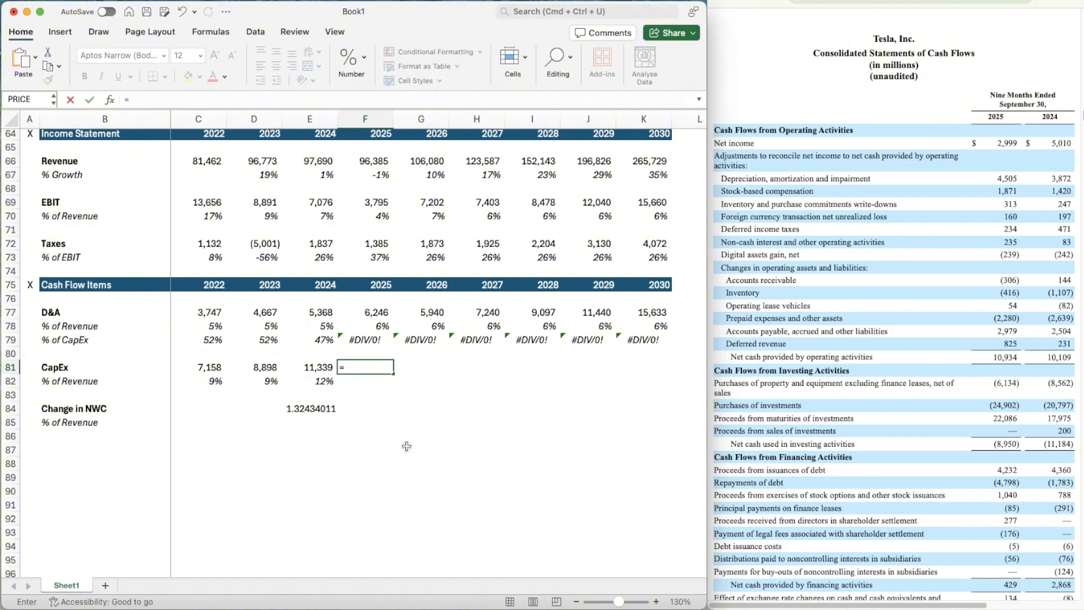
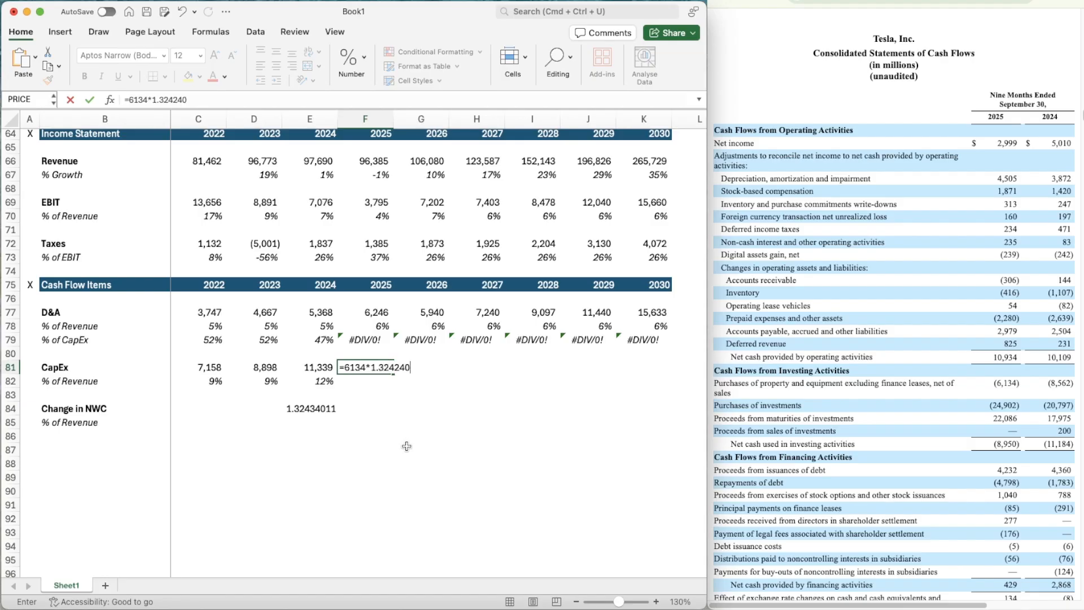
{"action": "key", "text": "Return"}
- Copy the 2024 CapEx % of Revenue formula from E82 to 2025 in F82
{"action": "key", "text": "Left"}
{"action": "key", "text": "Up"}
{"action": "key", "text": "Down"}
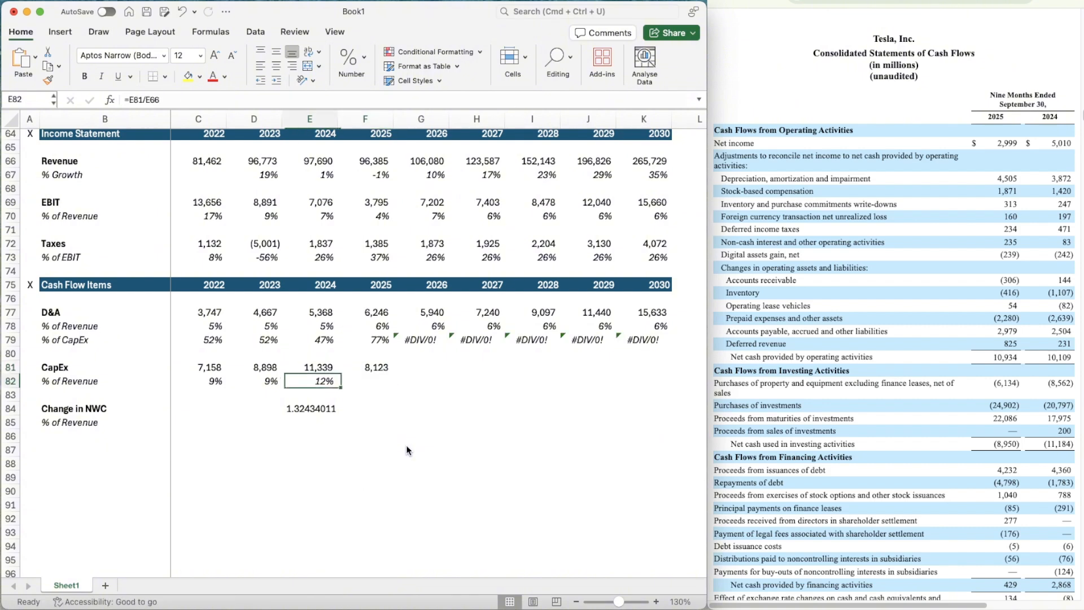
{"action": "key", "text": "super+c"}
{"action": "key", "text": "Right"}
{"action": "key", "text": "super+v"}
- Clear the temporary CapEx ratio calculation from E84
{"action": "key", "text": "Down"}
{"action": "key", "text": "Down"}
{"action": "key", "text": "Left"}
{"action": "key", "text": "Delete"}
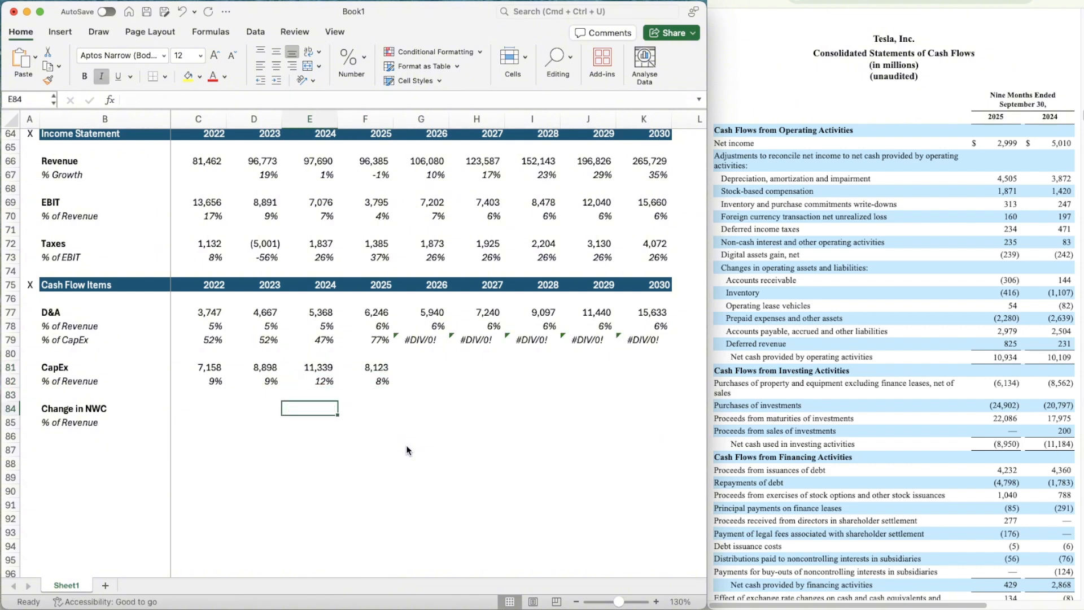
- Forecast 2026 CapEx % of Revenue in G82 as the three-year average with =AVERAGE(D82:F82)
{"action": "key", "text": "Up"}
{"action": "key", "text": "Right"}
{"action": "key", "text": "Right"}
{"action": "key", "text": "Up"}
{"action": "type", "text": "=average"}
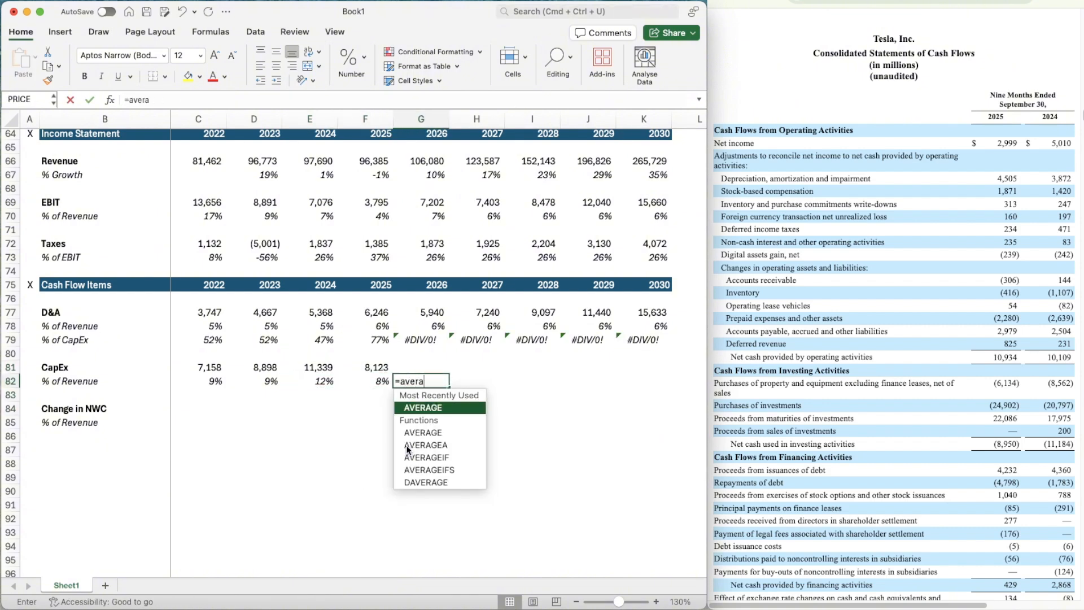
{"action": "key", "text": "Tab"}
{"action": "key", "text": "Left"}
{"action": "key", "text": "shift+Left"}
{"action": "key", "text": "shift+Left"}
{"action": "key", "text": "Return"}
- Copy the 2026 CapEx % of Revenue average from G82 to 2027 through 2030 in H82:K82
{"action": "key", "text": "Up"}
{"action": "key", "text": "super+c"}
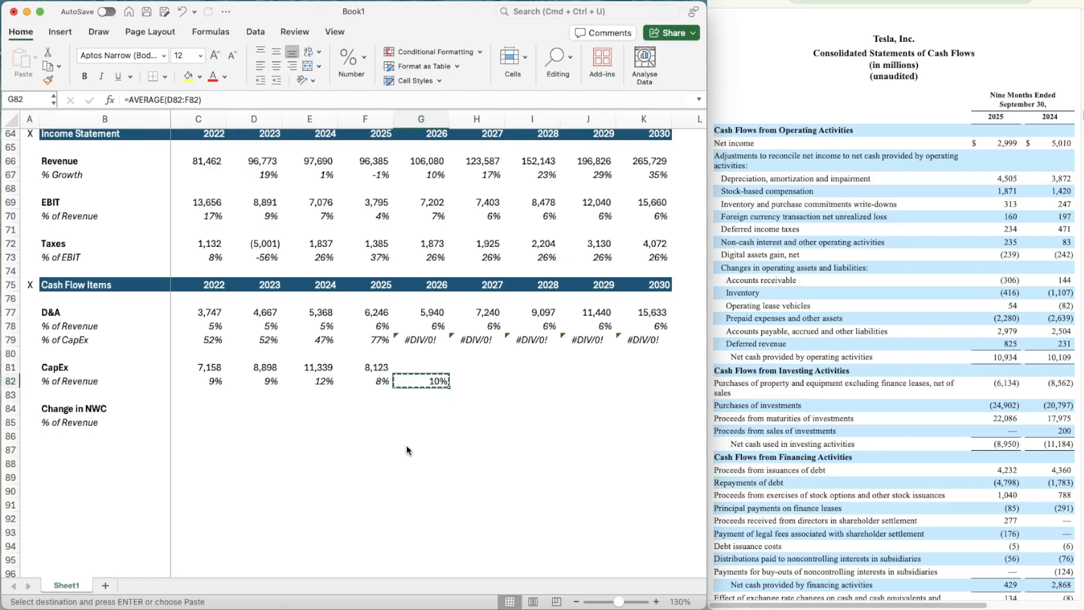
{"action": "key", "text": "shift+Right"}
{"action": "key", "text": "shift+Right"}
{"action": "key", "text": "shift+Right"}
{"action": "key", "text": "shift+Right"}
{"action": "key", "text": "super+v"}
- Calculate 2026 CapEx in G81 from revenue and its CapEx percentage with the formula =G66*G82
{"action": "key", "text": "Up"}
{"action": "key", "text": "Left"}
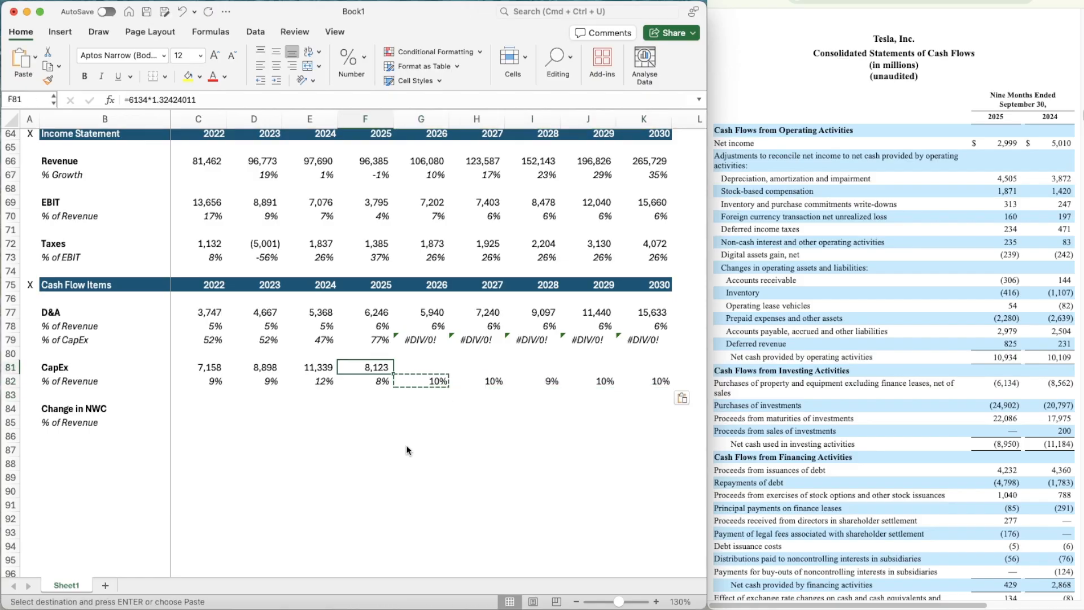
{"action": "key", "text": "Right"}
{"action": "type", "text": "="}
{"action": "key", "text": "Up"}
{"action": "key", "text": "Up"}
{"action": "key", "text": "Up"}
{"action": "key", "text": "Up"}
{"action": "key", "text": "Up"}
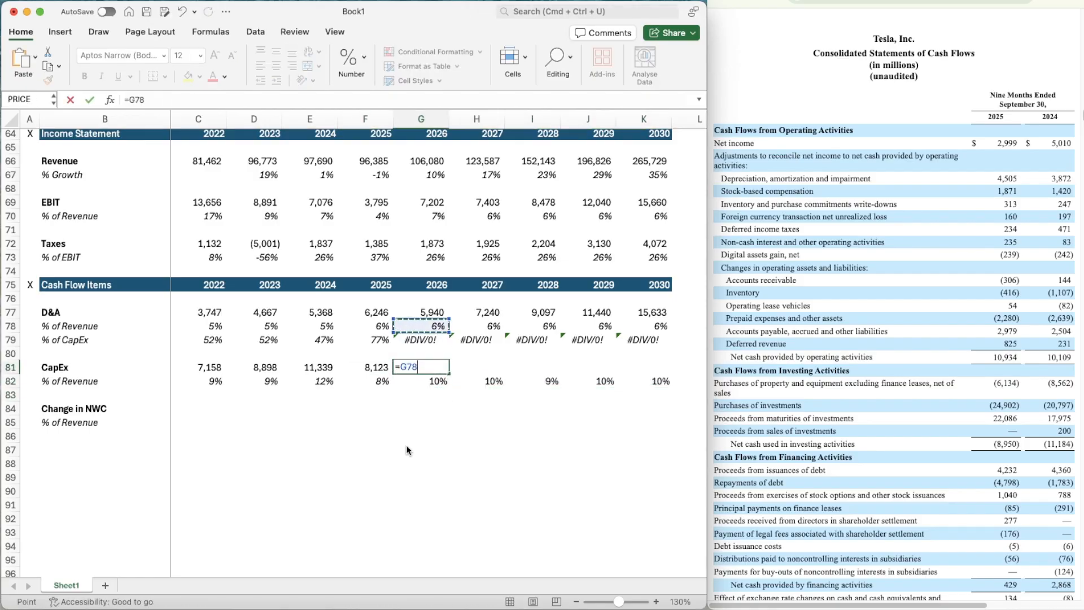
{"action": "key", "text": "Up"}
{"action": "key", "text": "Up"}
{"action": "key", "text": "Up"}
{"action": "key", "text": "Up"}
{"action": "key", "text": "Up"}
{"action": "key", "text": "Up"}
{"action": "key", "text": "Up"}
{"action": "key", "text": "Up"}
{"action": "key", "text": "Up"}
{"action": "key", "text": "Up"}
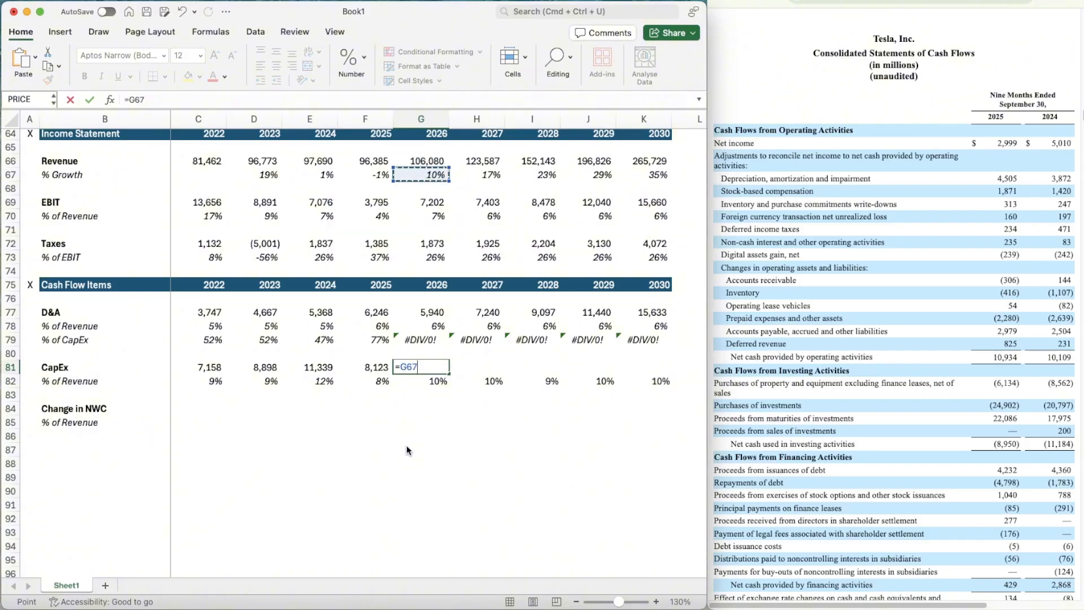
{"action": "type", "text": "*"}
{"action": "key", "text": "Down"}
{"action": "key", "text": "Return"}
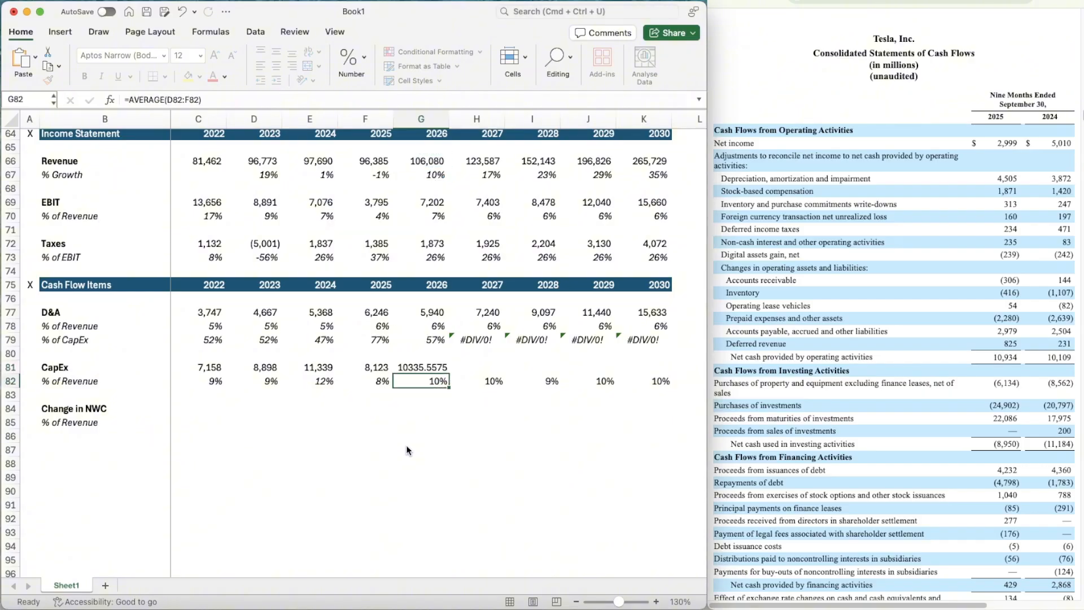
- Apply the number format of F81 to G81 and copy the 2026 CapEx formula to 2027 through 2030 in H81:K81
{"action": "key", "text": "Up"}
{"action": "key", "text": "Left"}
{"action": "key", "text": "Right"}
{"action": "key", "text": "super+c"}
{"action": "key", "text": "shift+Right"}
{"action": "key", "text": "shift+Right"}
{"action": "key", "text": "shift+Right"}
{"action": "key", "text": "shift+Right"}
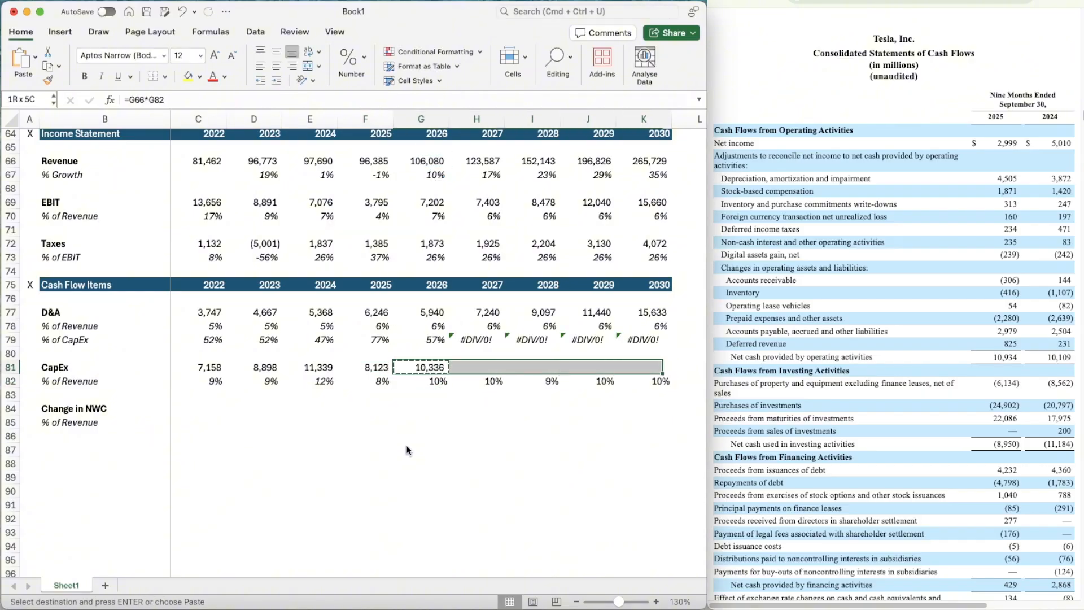
{"action": "key", "text": "super+v"}
{"action": "key", "text": "Down"}
{"action": "key", "text": "Left"}
{"action": "key", "text": "Left"}
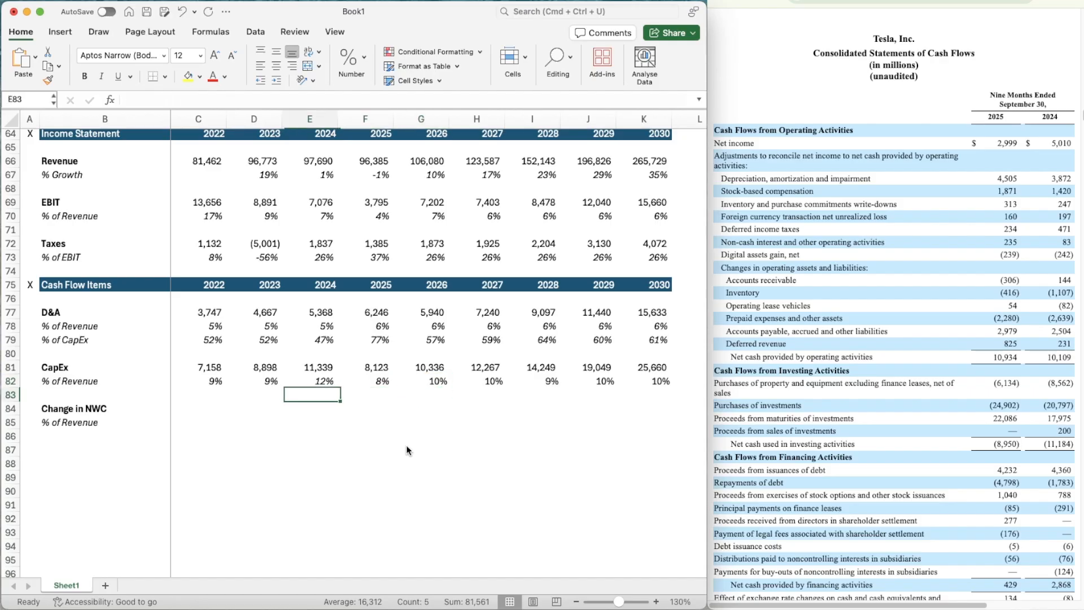
{"action": "key", "text": "Down"}
{"action": "key", "text": "Escape"}
- Bring Tesla's annual 2022 to 2024 cash flow statement back up to examine the changes in operating assets and liabilities for Change in NWC
{"action": "scroll", "coordinate": [441, 479], "scroll_direction": "down", "scroll_amount": 3}
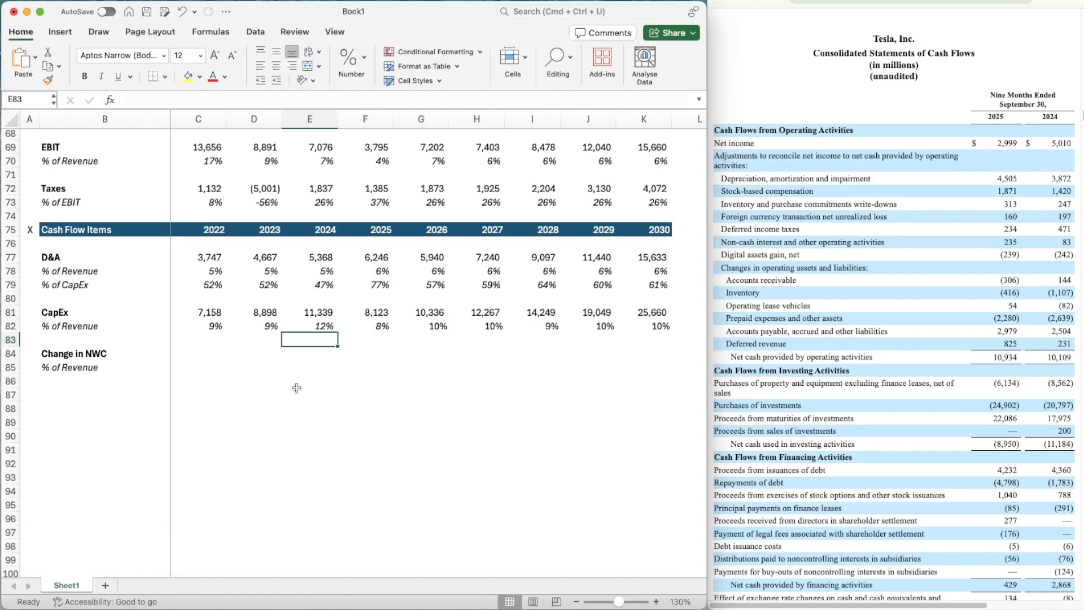
{"action": "left_click", "coordinate": [225, 353]}
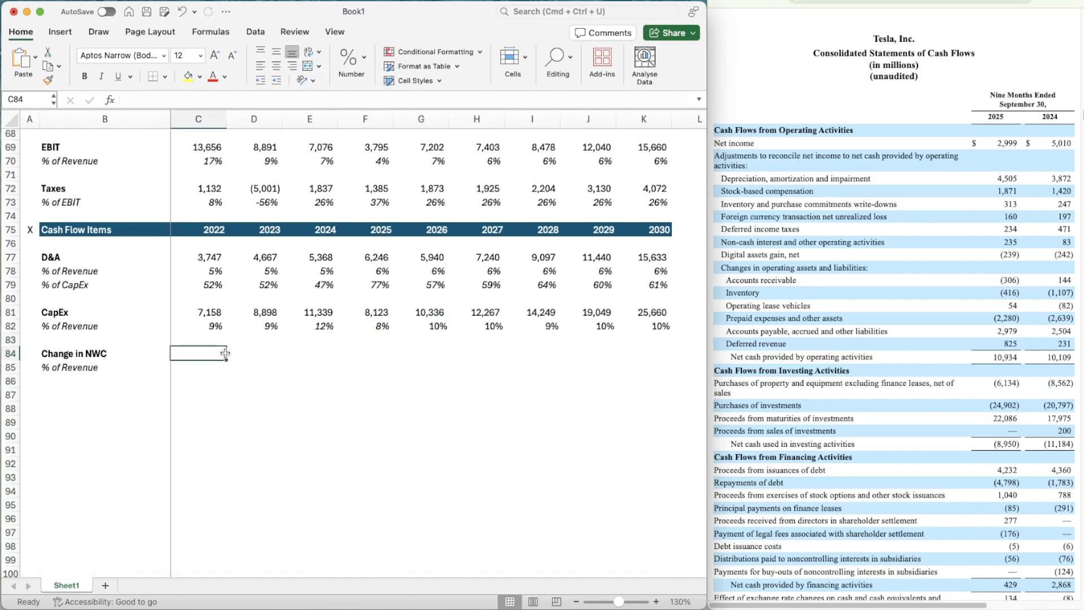
{"action": "left_click", "coordinate": [426, 332]}
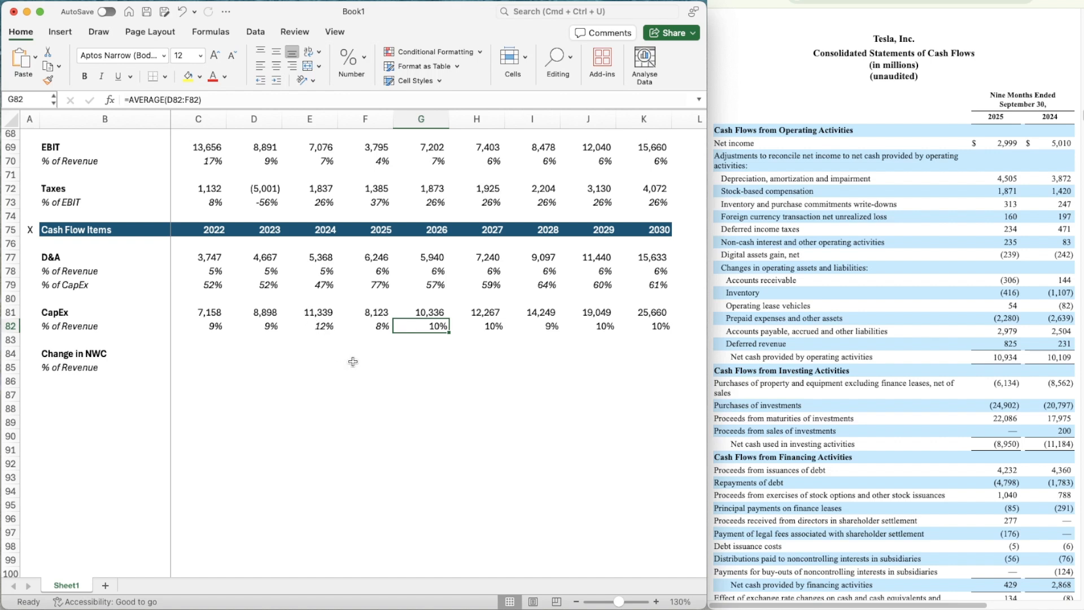
{"action": "scroll", "coordinate": [352, 362], "scroll_direction": "down", "scroll_amount": 1}
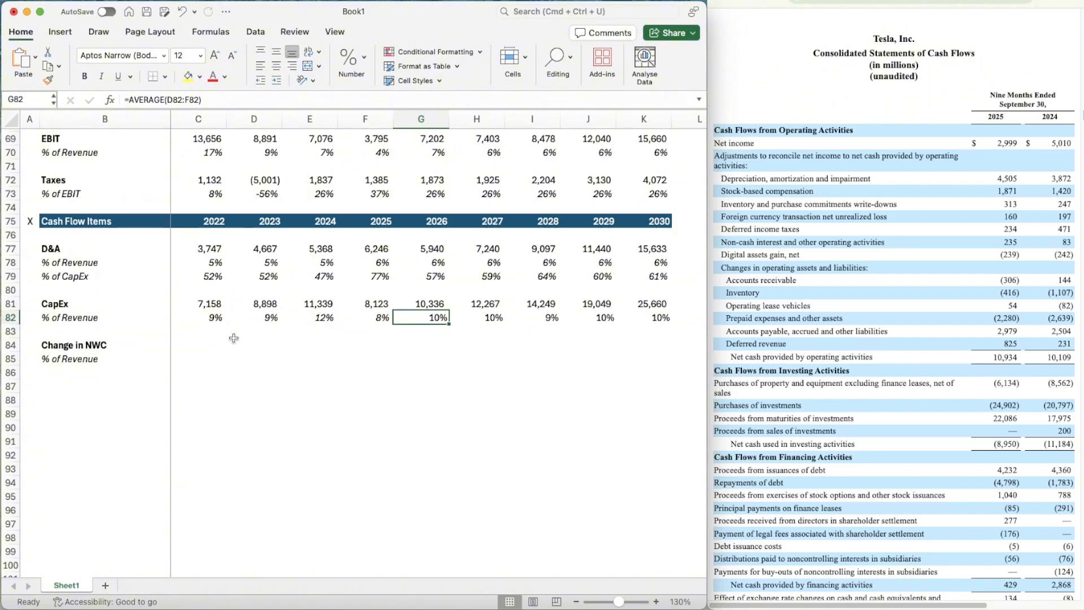
{"action": "left_click", "coordinate": [236, 335]}
{"action": "left_click", "coordinate": [191, 333]}
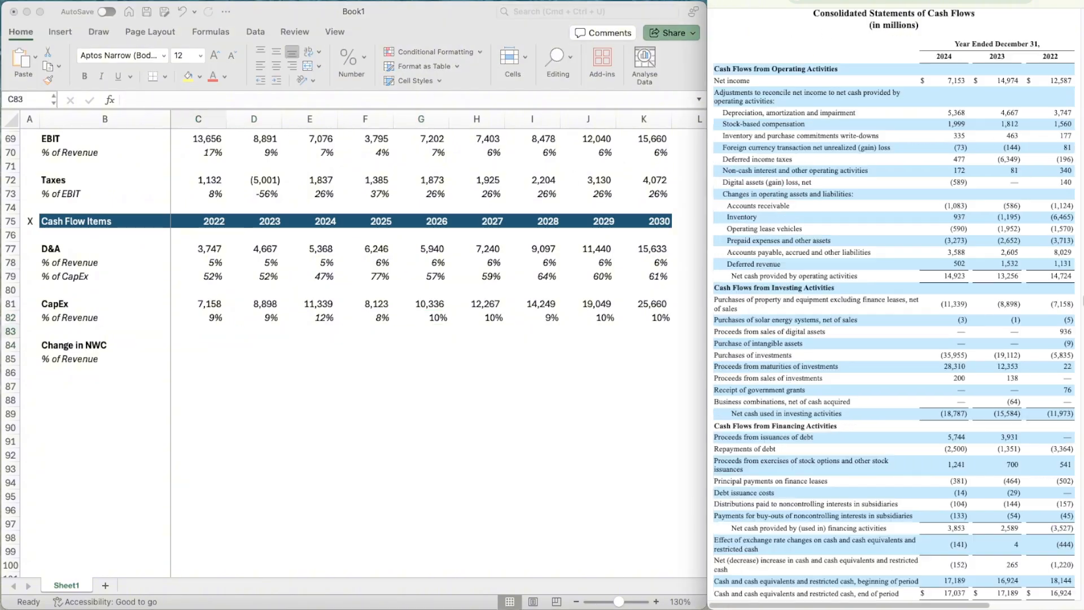
{"action": "left_click", "coordinate": [875, 112]}
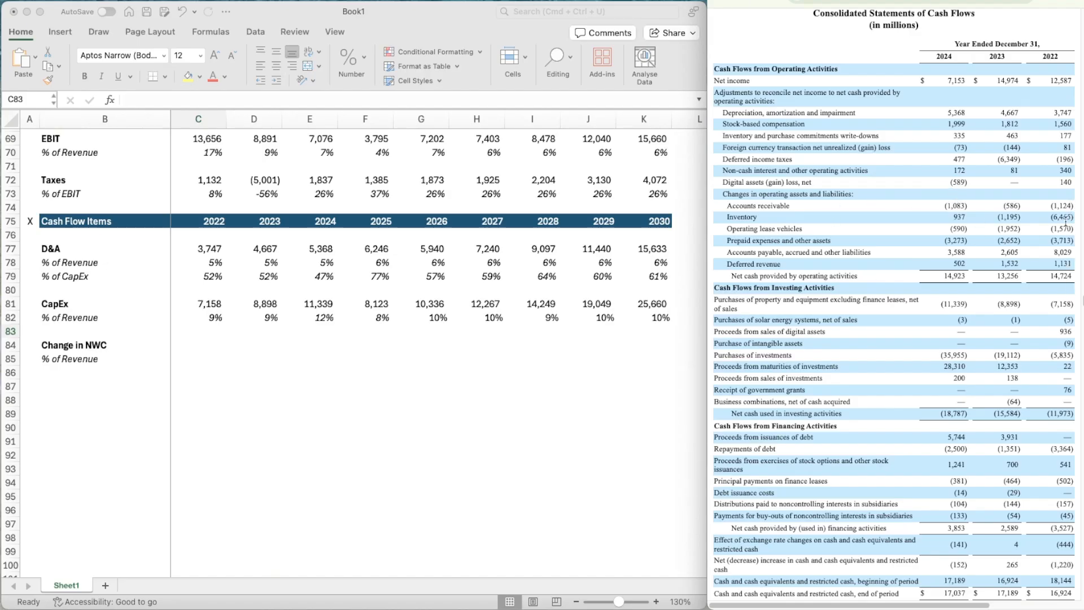
- Enter =SUM(-1124,-6465,-1570,-3713,8029,1131) as the 2022 Change in NWC in C84, using the cash flow statement's operating asset and liability changes
{"action": "left_click", "coordinate": [191, 342]}
{"action": "left_click", "coordinate": [192, 345]}
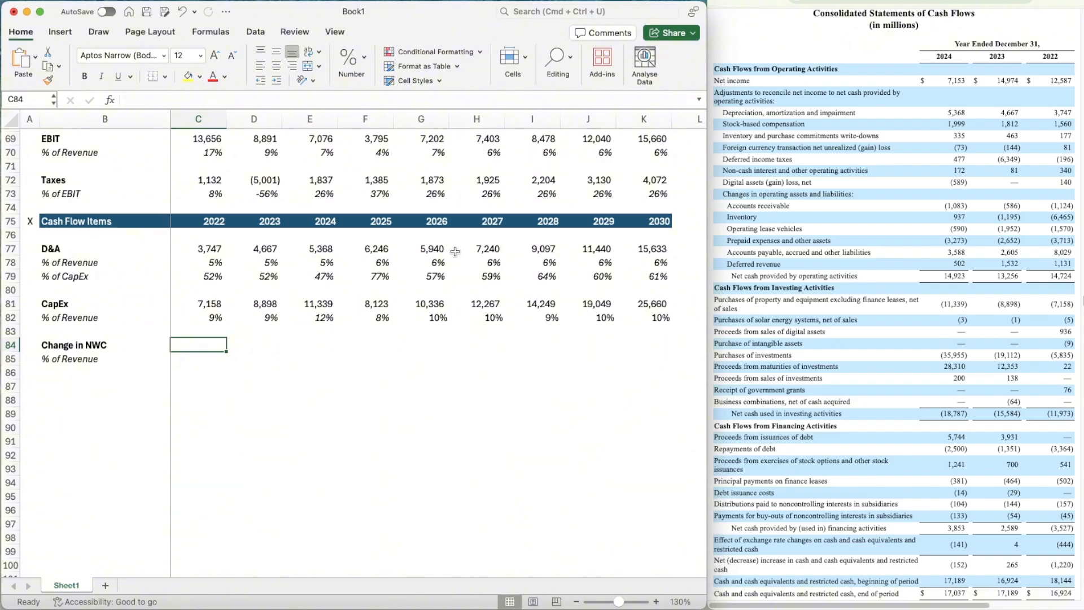
{"action": "type", "text": "=SUM("}
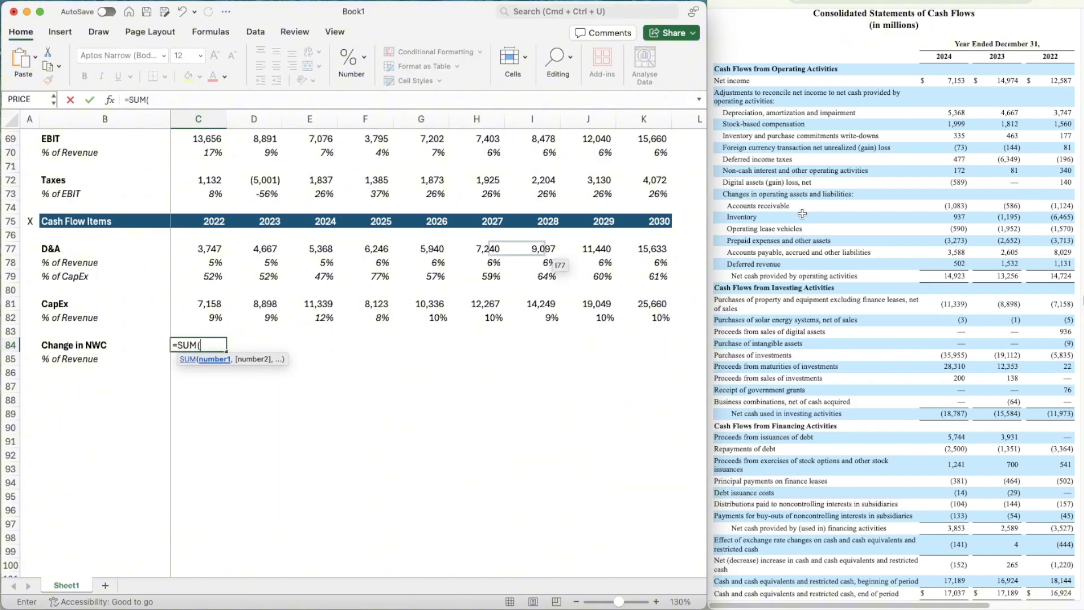
{"action": "left_click", "coordinate": [1059, 229]}
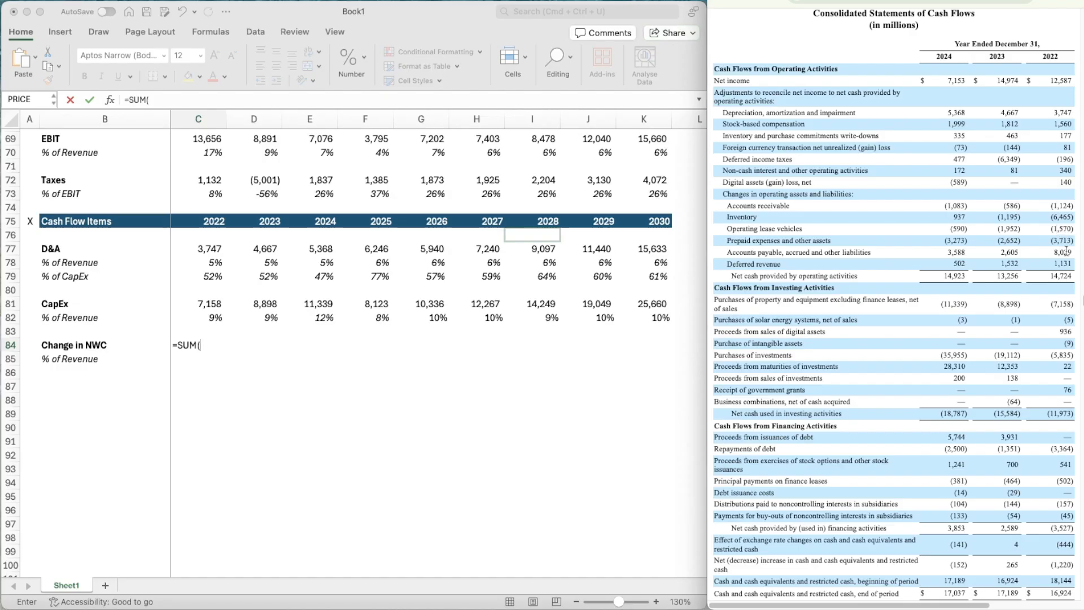
{"action": "left_click_drag", "start_coordinate": [1071, 264], "coordinate": [1052, 218]}
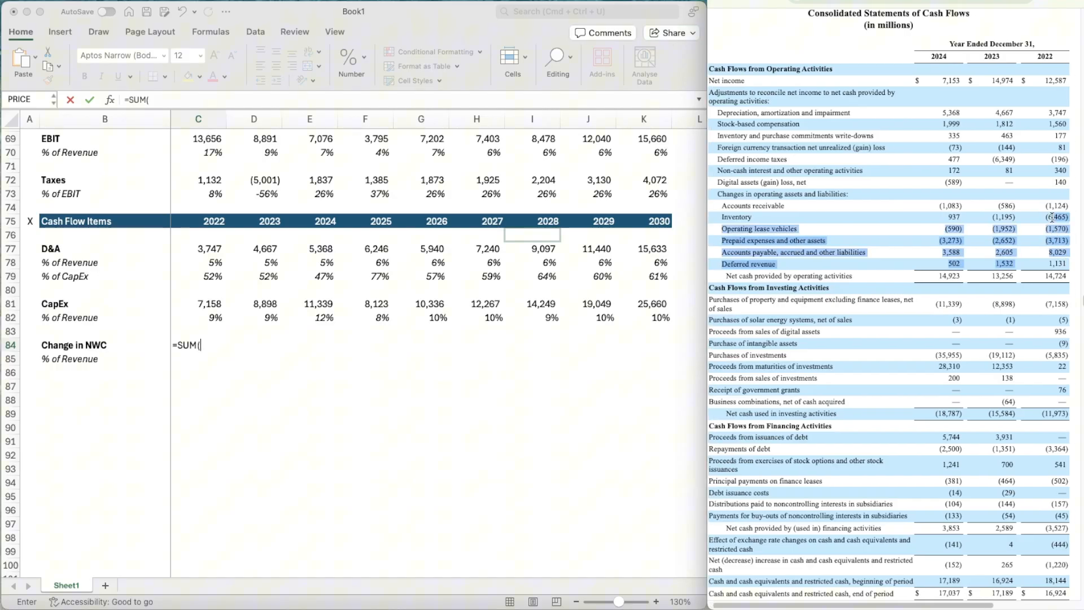
{"action": "left_click", "coordinate": [1007, 240]}
{"action": "scroll", "coordinate": [1008, 240], "scroll_direction": "left", "scroll_amount": 1}
{"action": "left_click", "coordinate": [232, 353]}
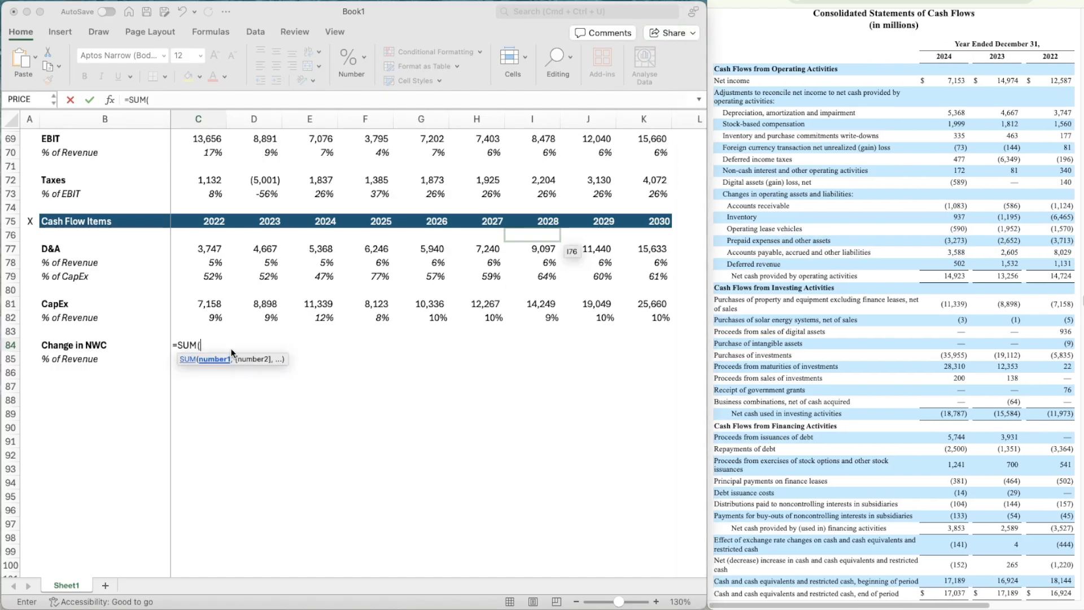
{"action": "left_click", "coordinate": [214, 345]}
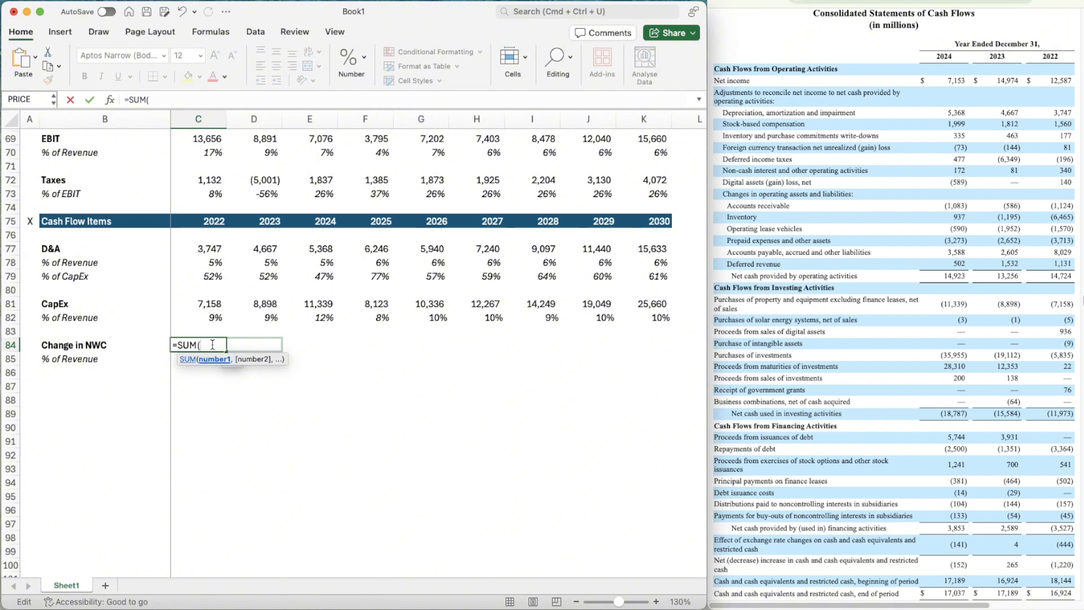
{"action": "type", "text": "-11"}
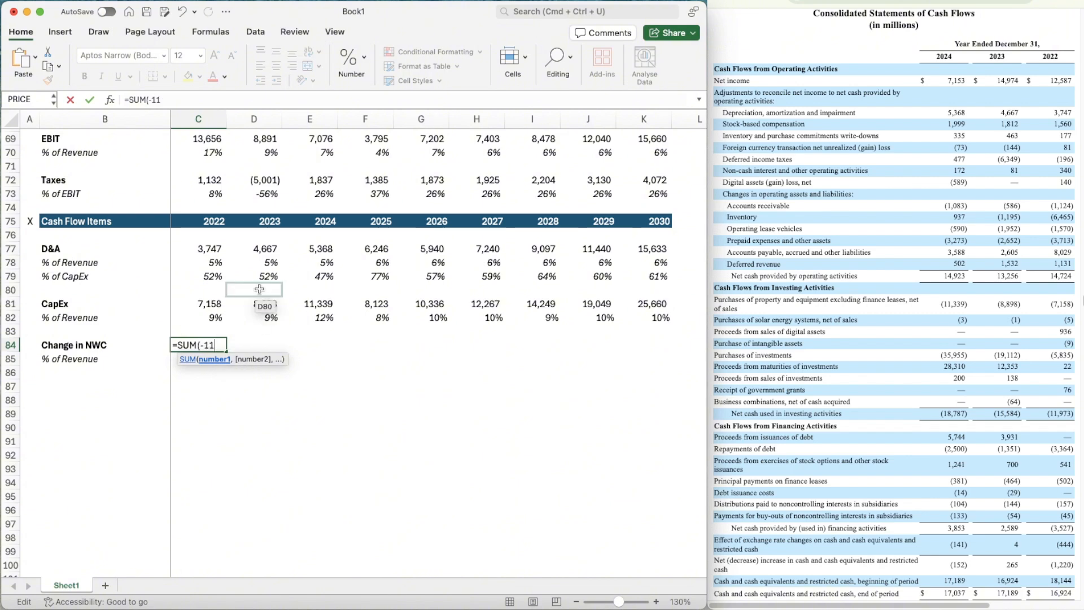
{"action": "type", "text": "24,"}
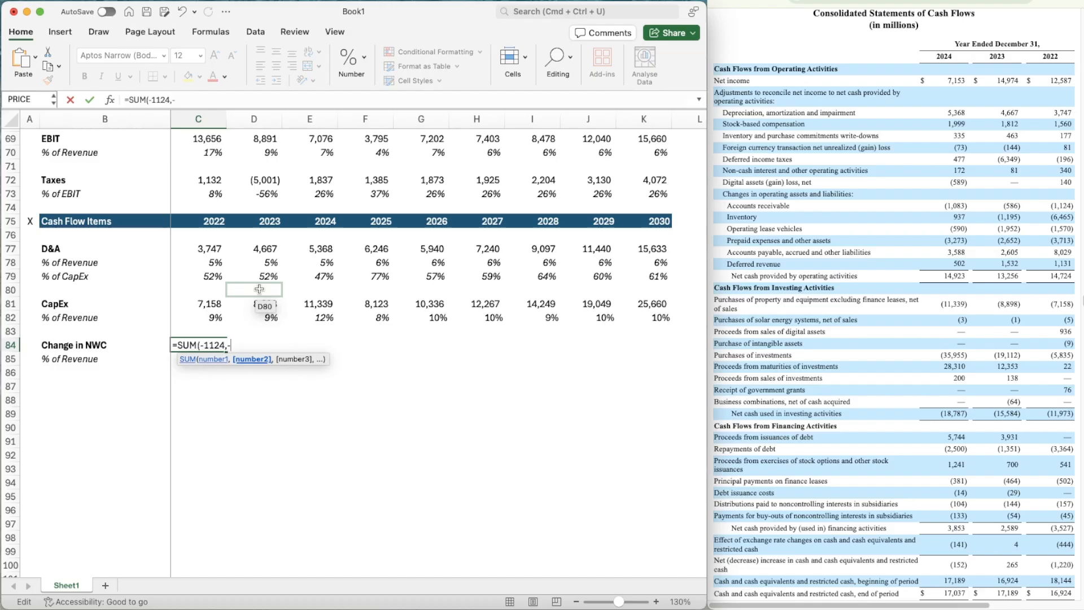
{"action": "type", "text": "-6465,"}
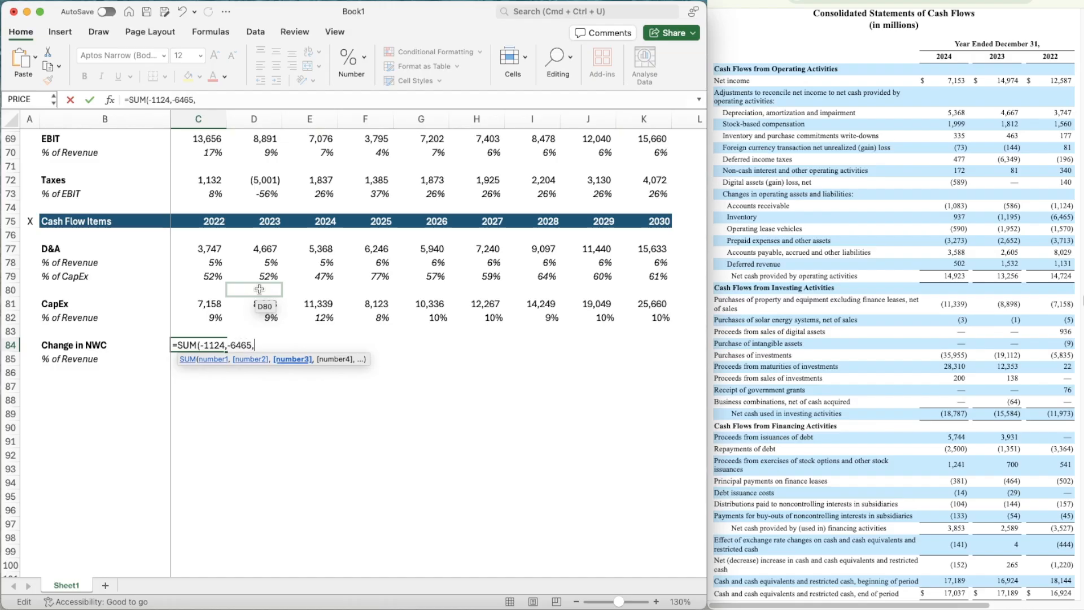
{"action": "type", "text": "-1570,"}
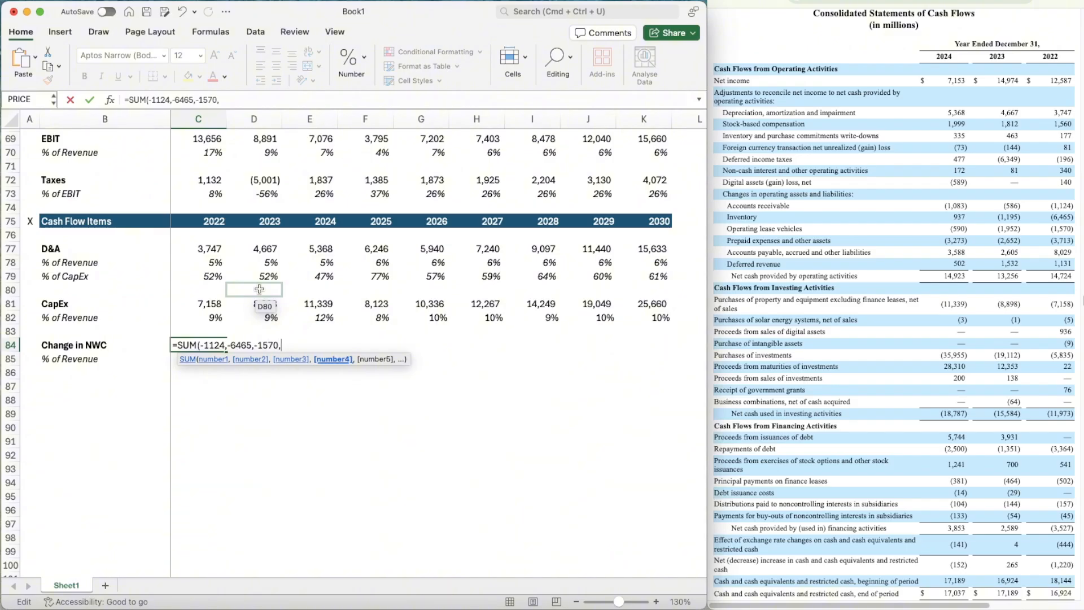
{"action": "type", "text": "-3713,80"}
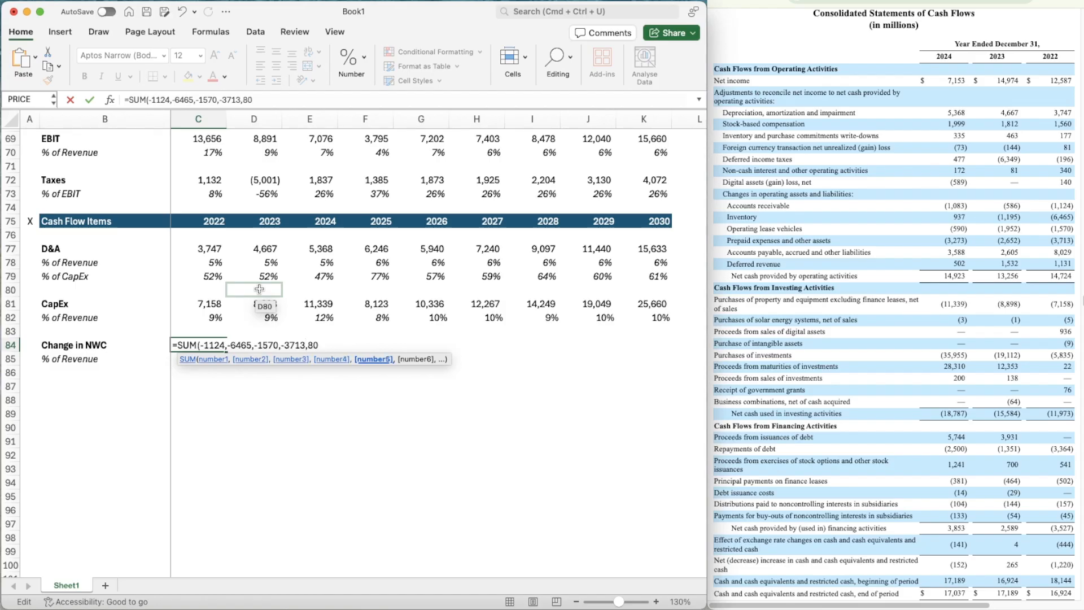
{"action": "type", "text": "29,"}
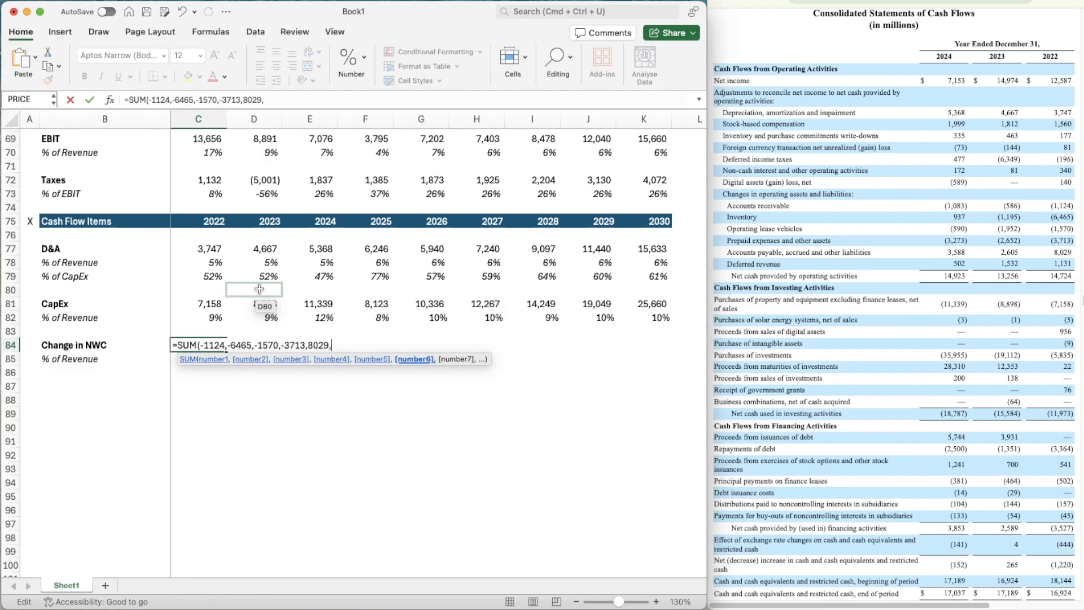
{"action": "type", "text": "1131"}
{"action": "key", "text": "Return"}
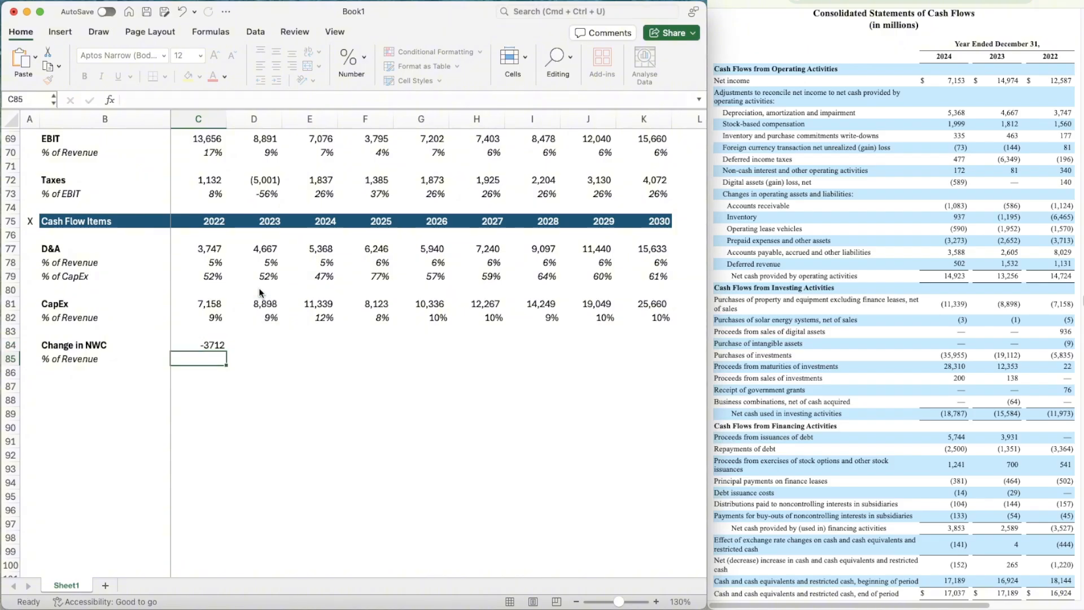
- Copy the number formatting of the 2022 CapEx value to the 2022 Change in NWC cell
{"action": "key", "text": "Up"}
{"action": "key", "text": "Up"}
{"action": "key", "text": "Up"}
{"action": "key", "text": "Up"}
{"action": "key", "text": "super+shift+c"}
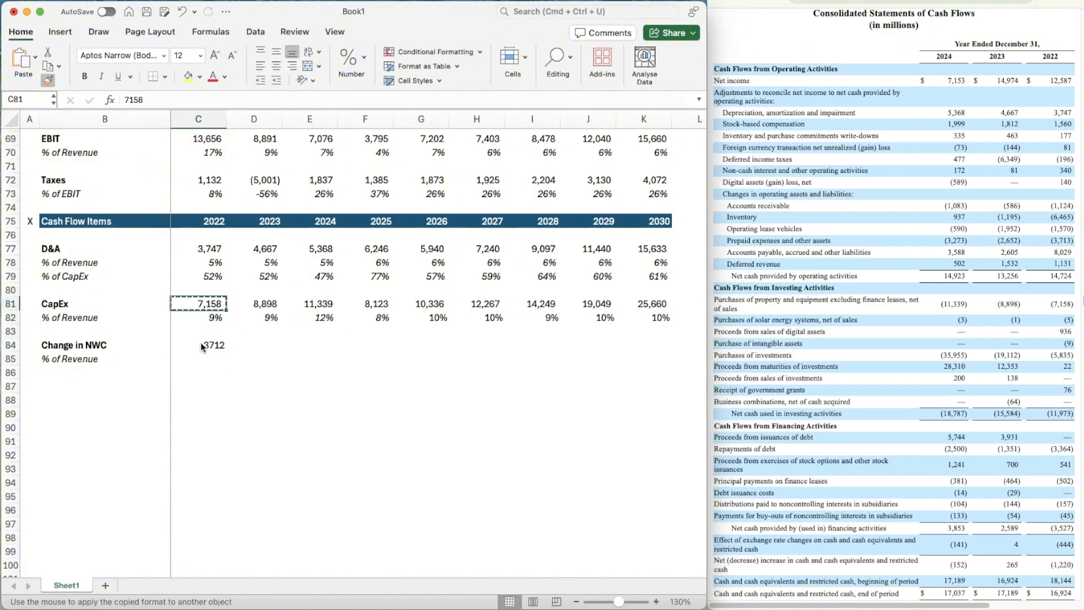
{"action": "left_click", "coordinate": [202, 347]}
- Calculate the 2022 Change in NWC as a share of revenue in C85 with =C84/C66
{"action": "key", "text": "Down"}
{"action": "type", "text": "="}
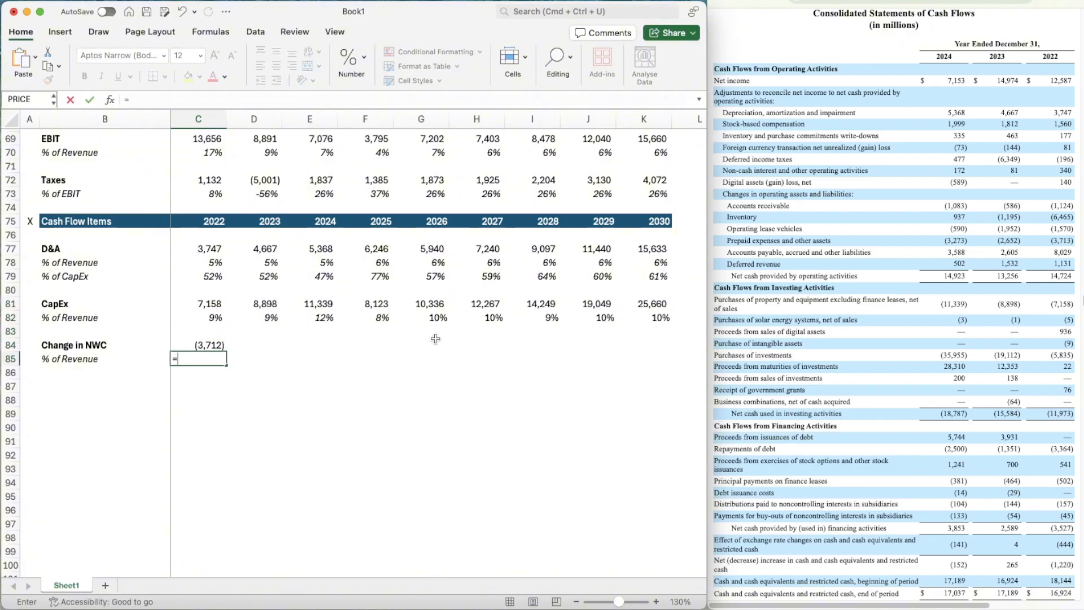
{"action": "key", "text": "Up"}
{"action": "type", "text": "/"}
{"action": "scroll", "coordinate": [361, 295], "scroll_direction": "up", "scroll_amount": 3}
{"action": "left_click", "coordinate": [202, 179]}
{"action": "key", "text": "Return"}
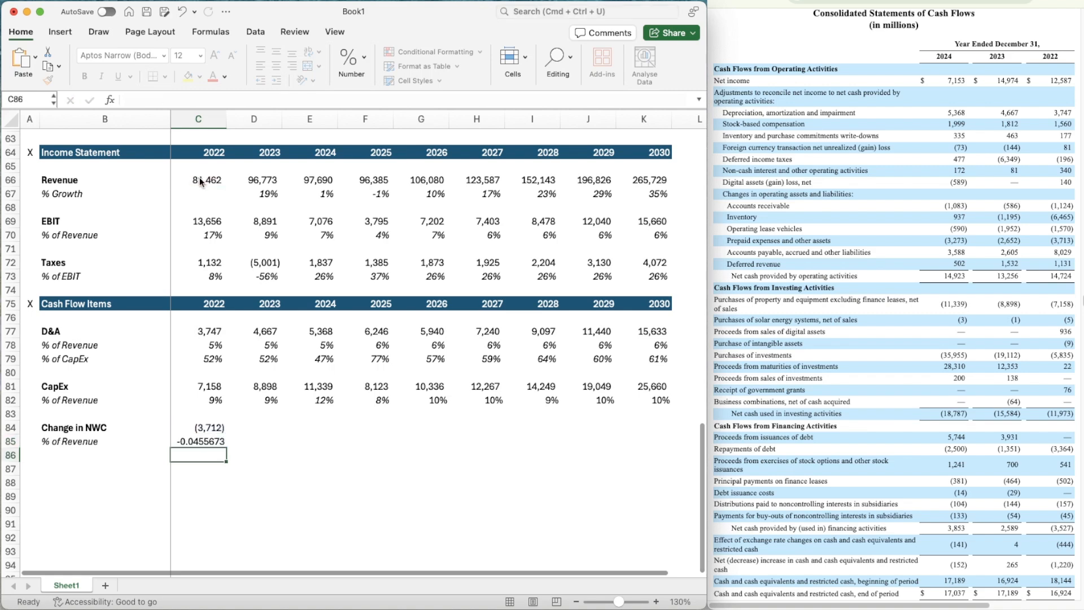
- Apply the italic percentage format of CapEx's 2022 % of Revenue to cell C85
{"action": "key", "text": "Up"}
{"action": "key", "text": "Up"}
{"action": "key", "text": "Up"}
{"action": "key", "text": "Up"}
{"action": "key", "text": "super+shift+c"}
{"action": "left_click", "coordinate": [223, 441]}
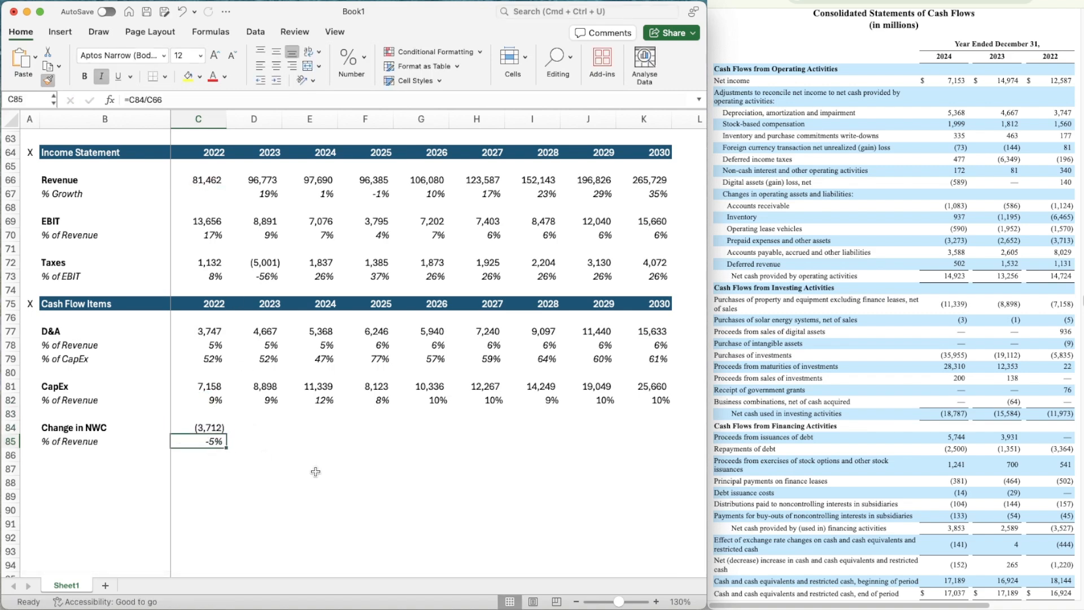
- Copy the Change in NWC % of Revenue formula from 2022 across to 2023 through 2025
{"action": "scroll", "coordinate": [315, 472], "scroll_direction": "down", "scroll_amount": 3}
{"action": "key", "text": "super+c"}
{"action": "key", "text": "shift+Right"}
{"action": "key", "text": "shift+Right"}
{"action": "key", "text": "shift+Right"}
{"action": "key", "text": "shift+Right"}
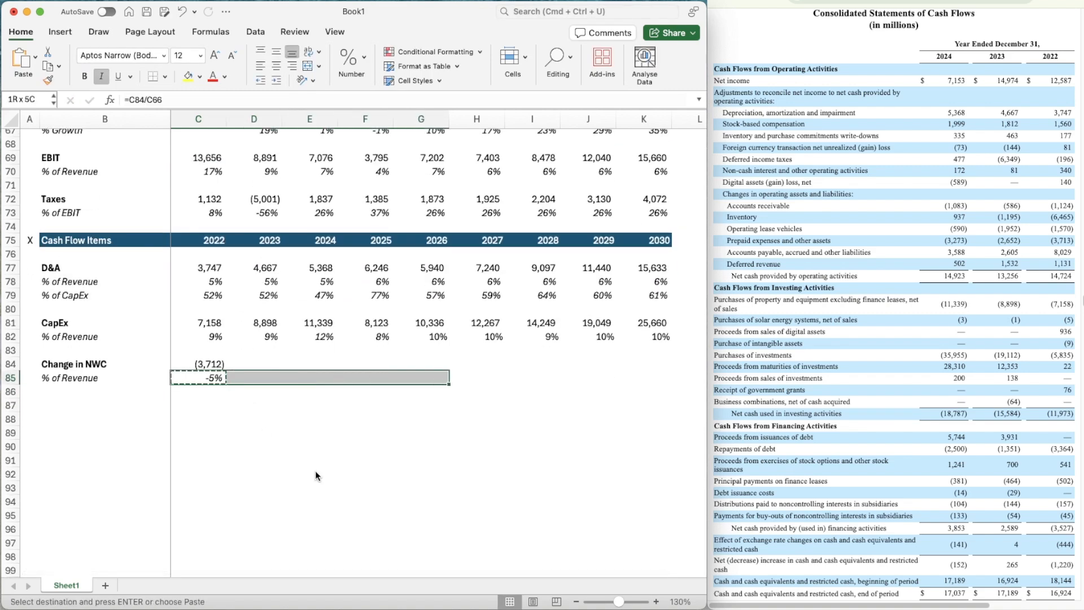
{"action": "key", "text": "shift+Left"}
{"action": "key", "text": "super+v"}
- Enter =SUM(-586,-1195,-1952,-2652,2605,1532) as the 2023 Change in NWC in D84
{"action": "key", "text": "Up"}
{"action": "key", "text": "shift+Right"}
{"action": "key", "text": "Right"}
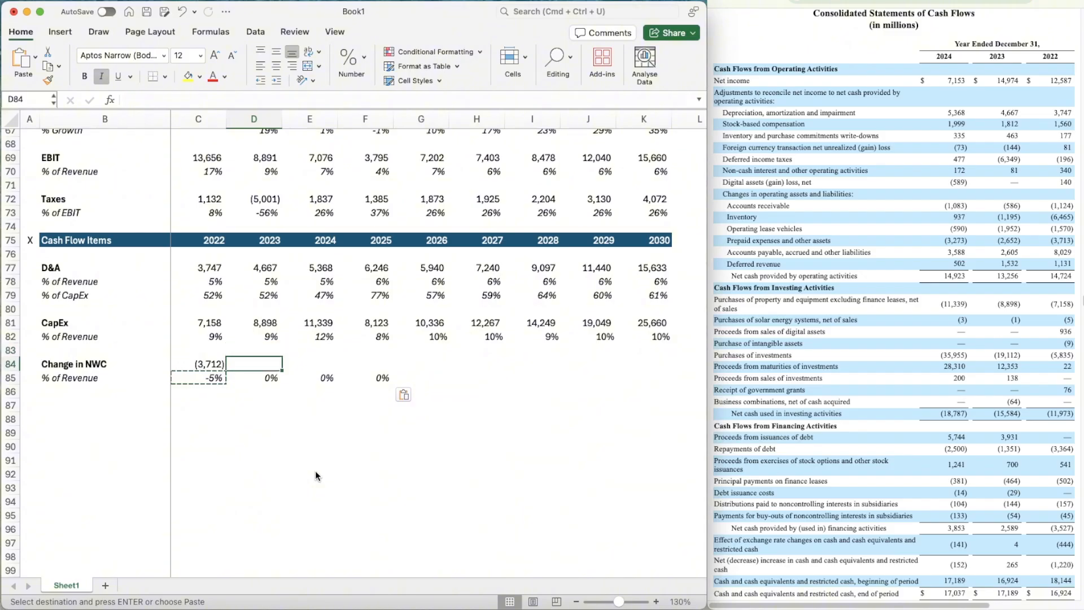
{"action": "key", "text": "Escape"}
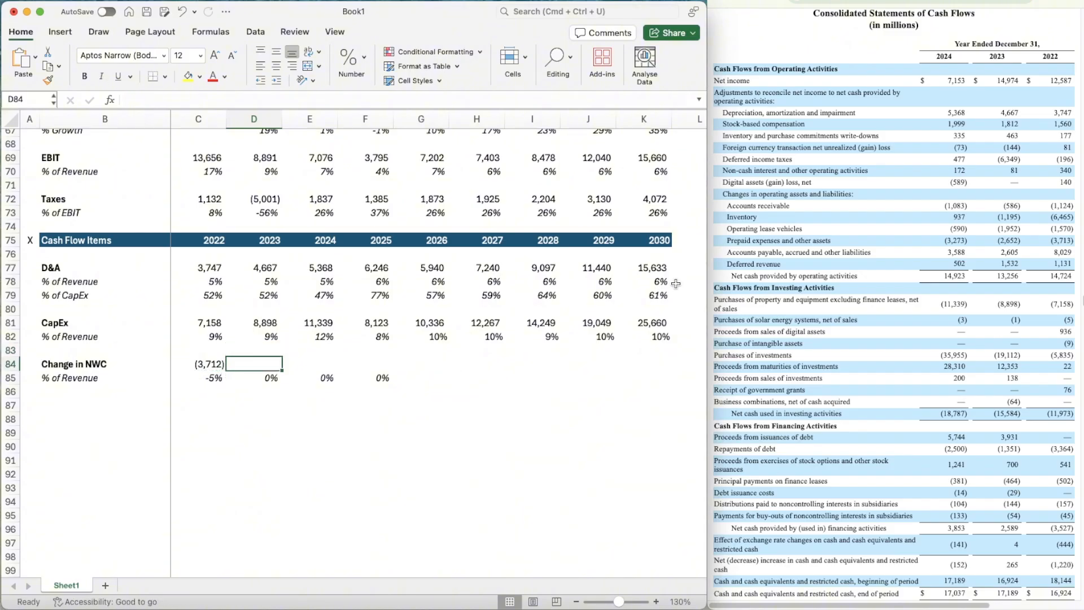
{"action": "type", "text": "=SUM("}
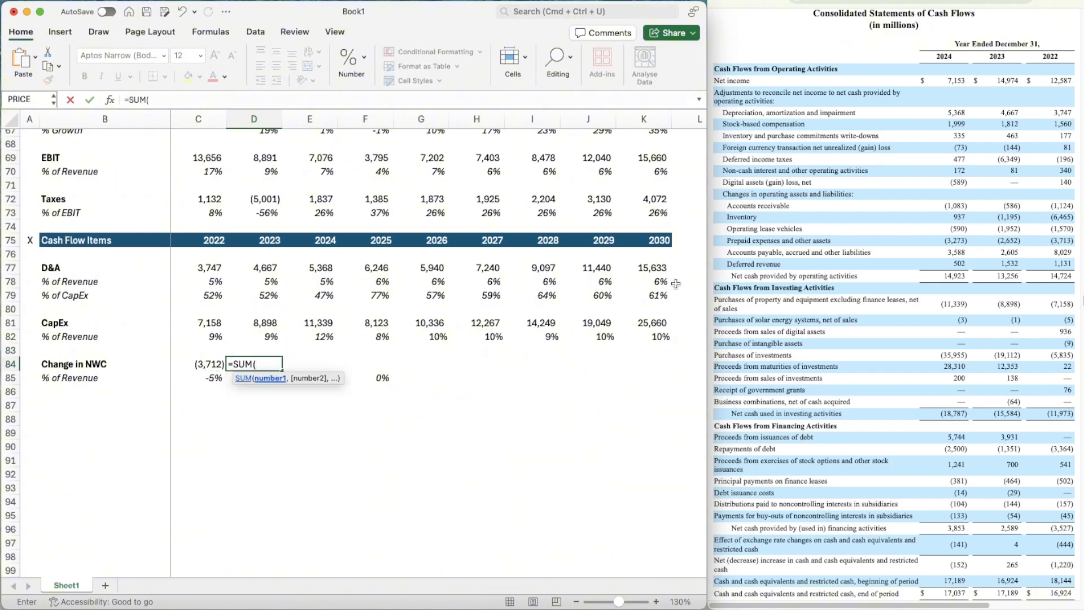
{"action": "type", "text": "-586,-1195,"}
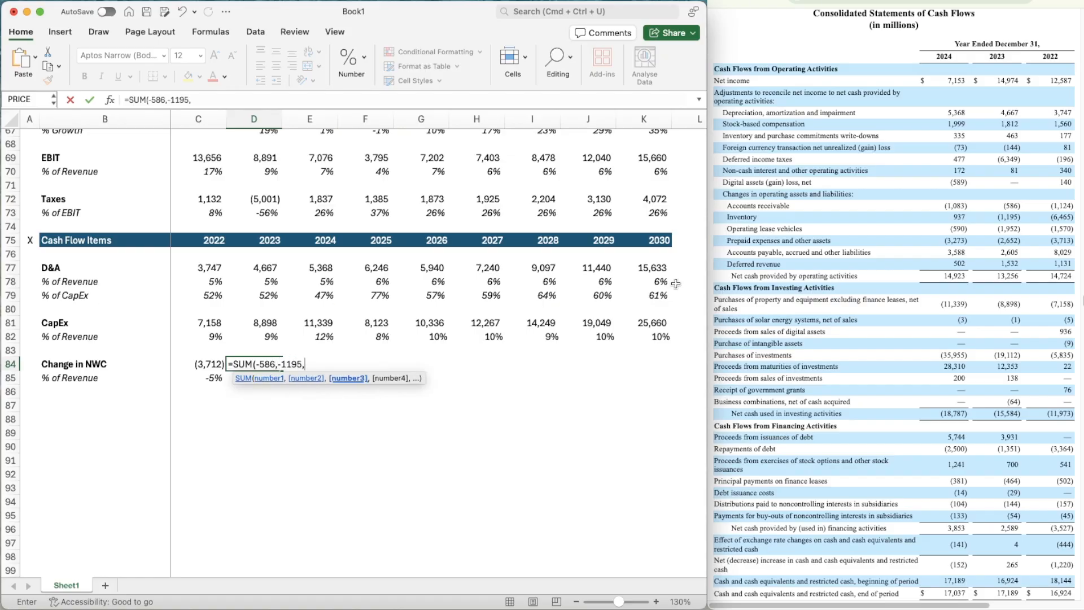
{"action": "type", "text": "-1952,"}
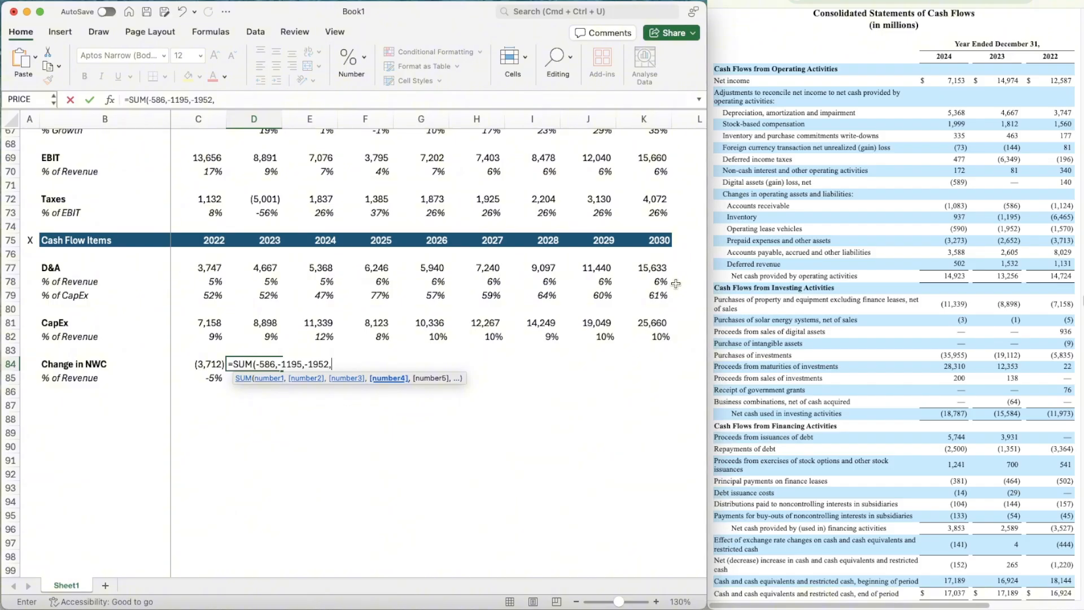
{"action": "type", "text": "-2652,"}
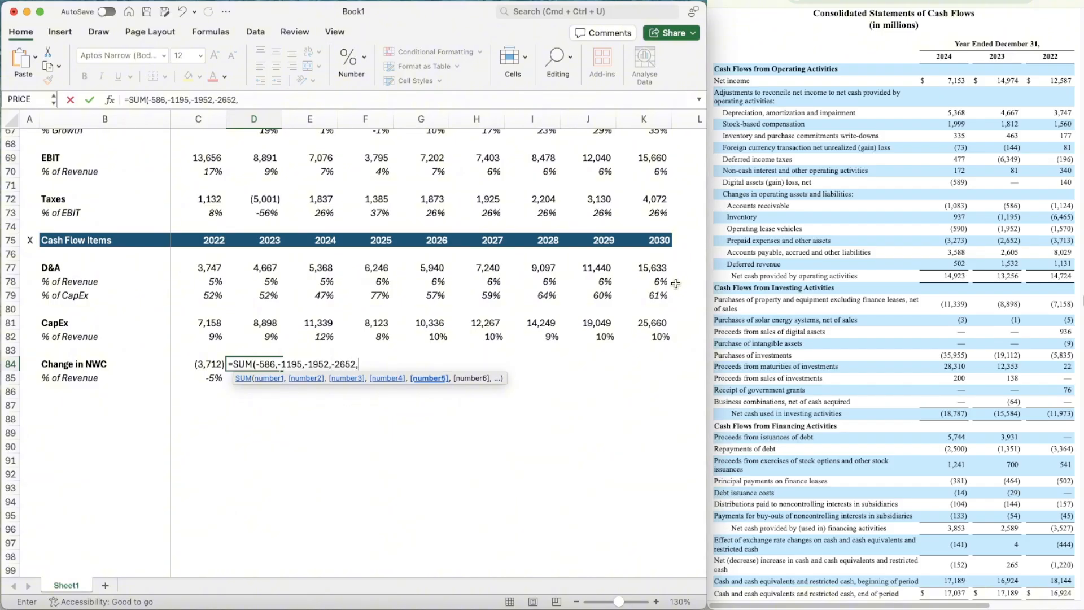
{"action": "type", "text": "2605,"}
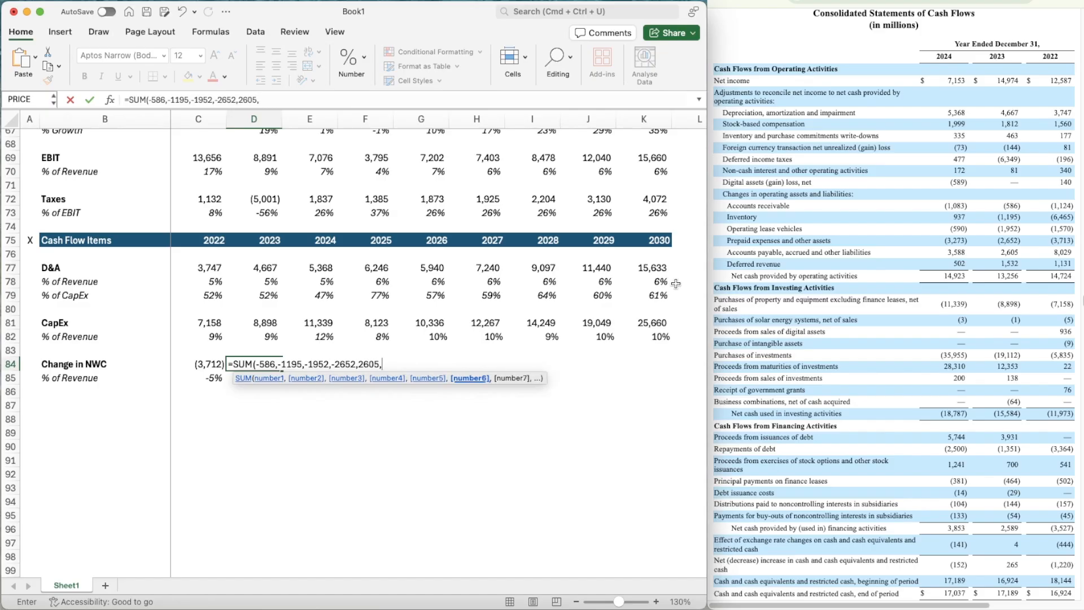
{"action": "type", "text": "1532)"}
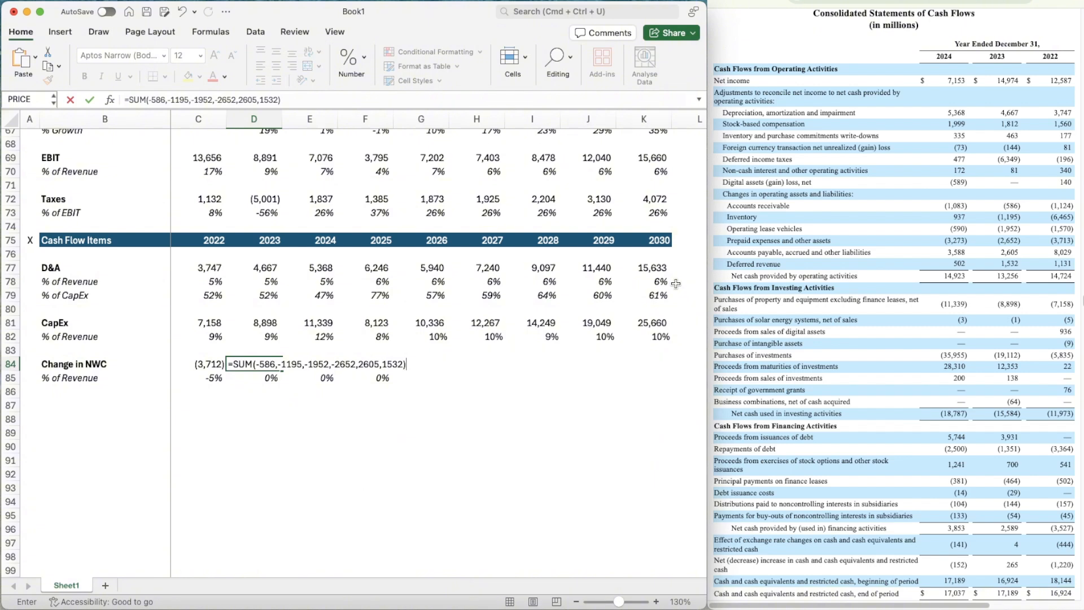
{"action": "key", "text": "Return"}
- Copy the number formatting of the 2022 Change in NWC to the 2023 value
{"action": "key", "text": "Up"}
{"action": "key", "text": "Left"}
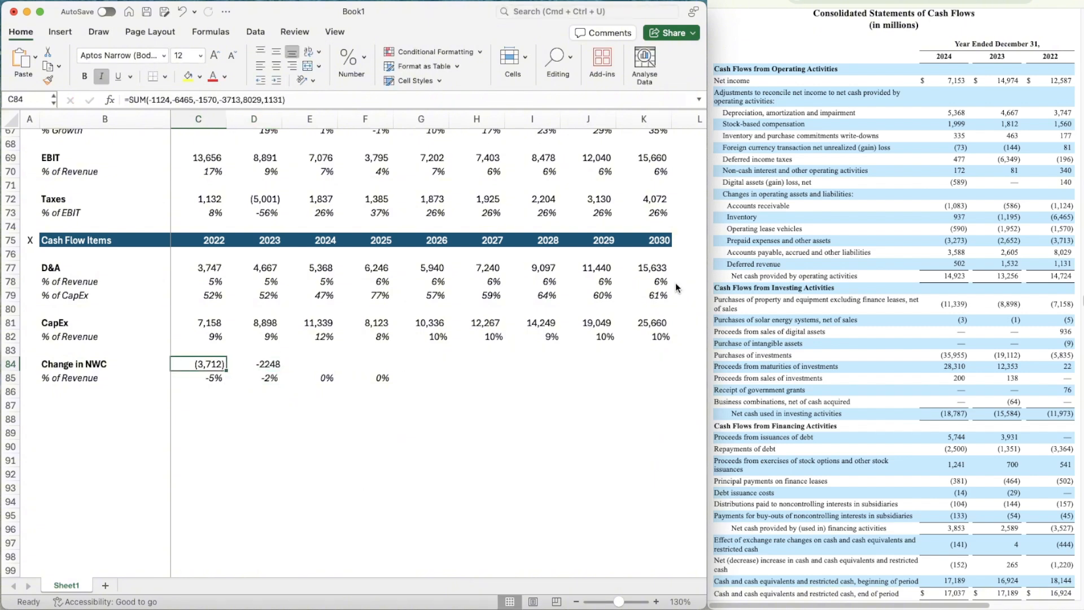
{"action": "key", "text": "super+shift+c"}
{"action": "key", "text": "Right"}
- Enter =SUM(-1083,937,-590,-3273,3588,502) as the 2024 Change in NWC in E84
{"action": "key", "text": "Right"}
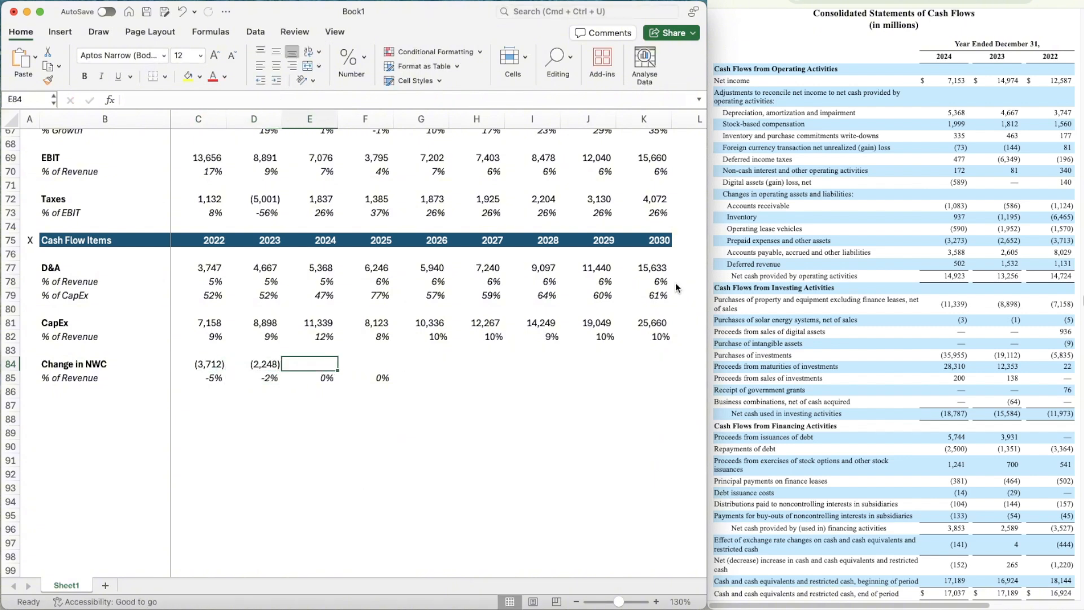
{"action": "type", "text": "="}
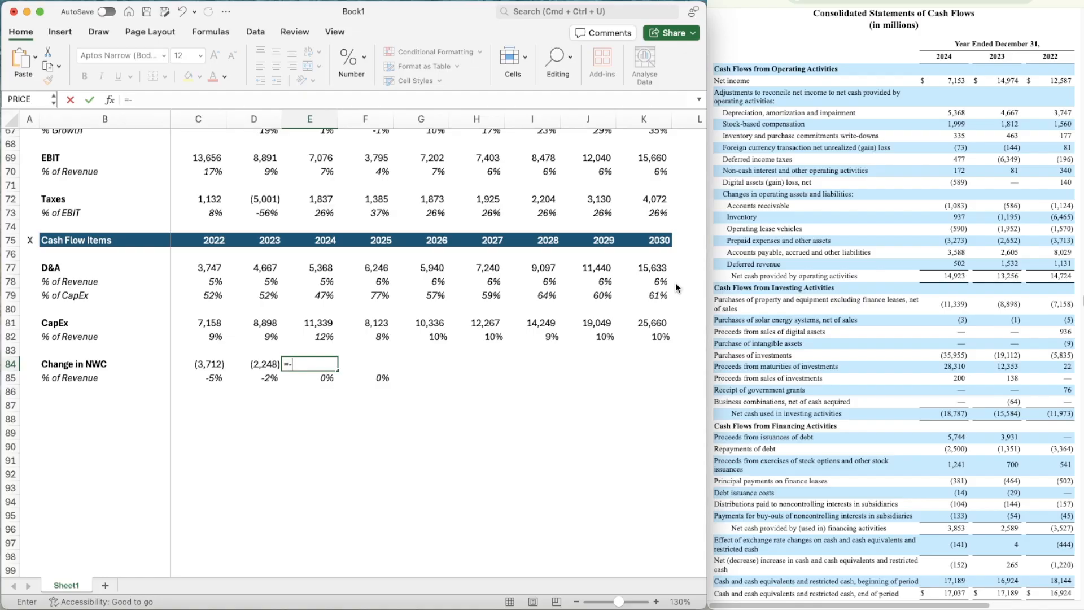
{"action": "type", "text": "su"}
{"action": "key", "text": "Tab"}
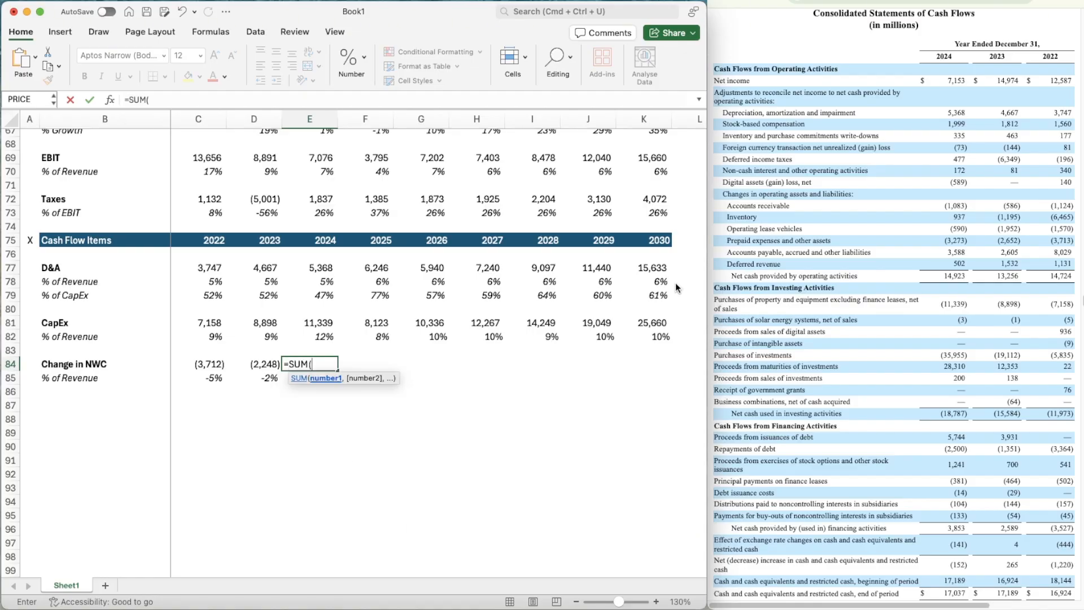
{"action": "type", "text": "-1083,9"}
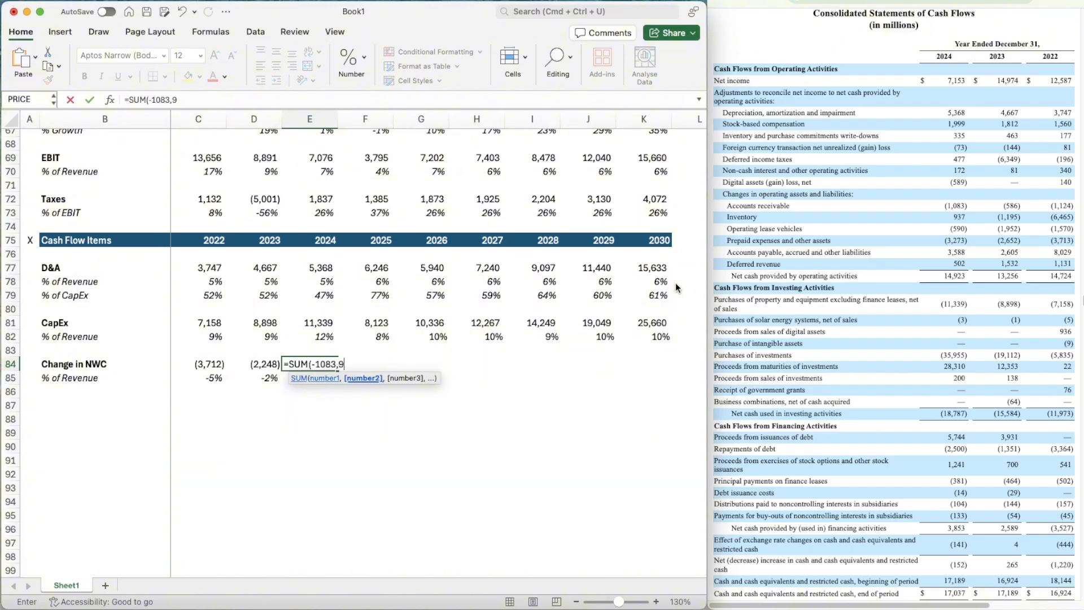
{"action": "type", "text": "37,"}
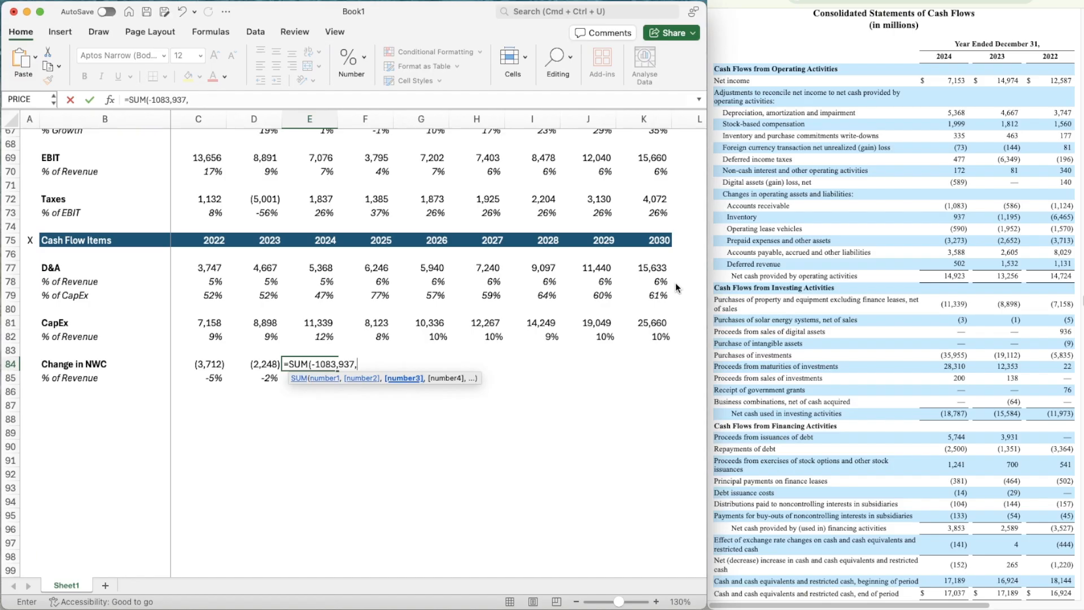
{"action": "type", "text": "-590,-"}
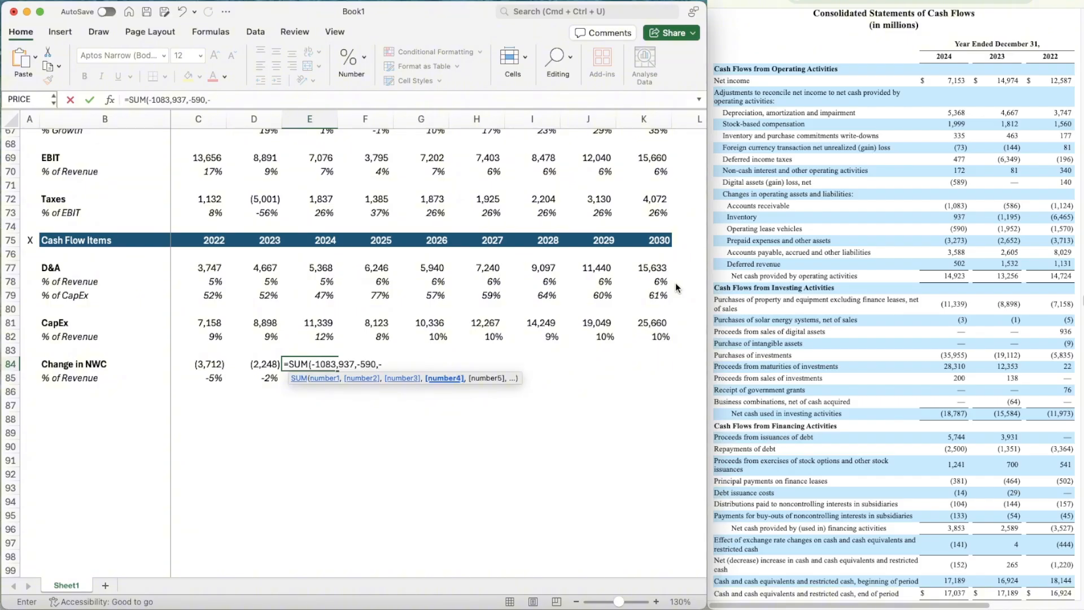
{"action": "type", "text": "3273,35"}
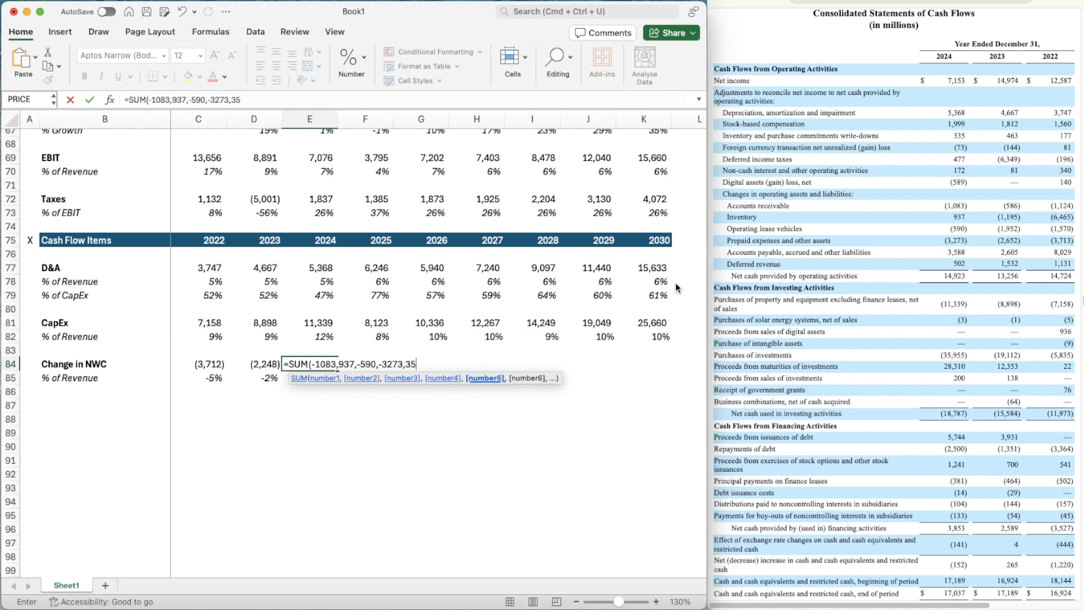
{"action": "type", "text": "88,502)"}
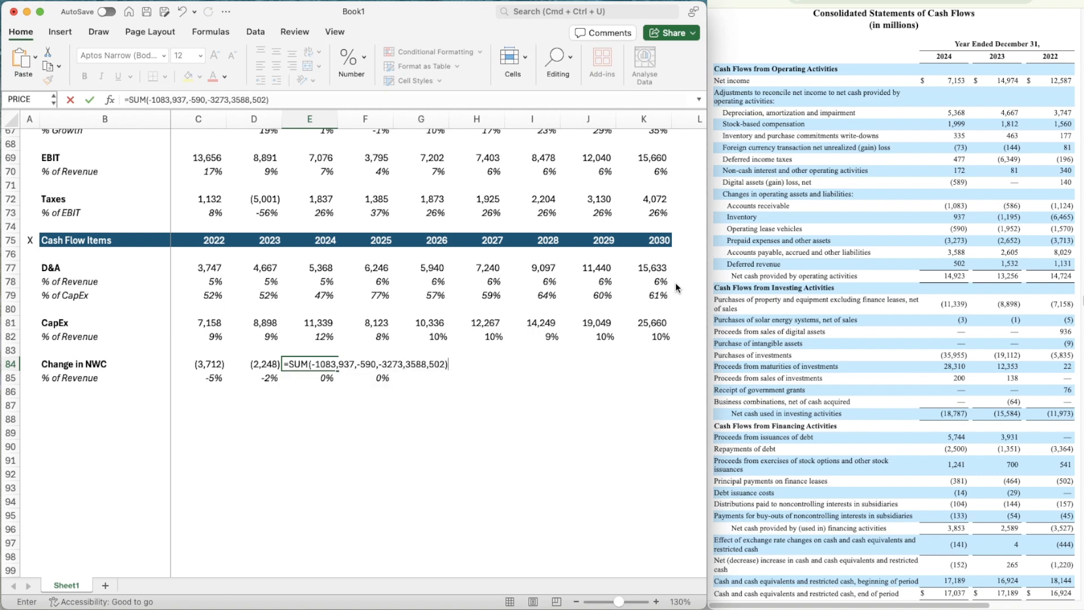
{"action": "key", "text": "Return"}
{"action": "key", "text": "Up"}
{"action": "key", "text": "Left"}
{"action": "key", "text": "Right"}
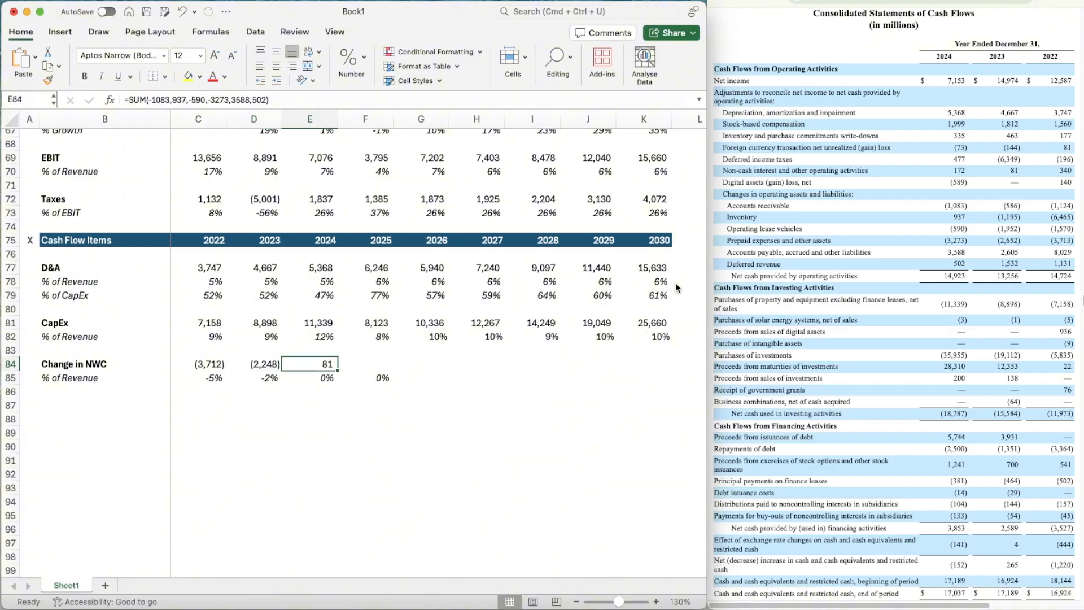
{"action": "key", "text": "Down"}
{"action": "key", "text": "Up"}
- Using the nine-month 2025 cash flow statement, enter =SUM(-306,416,54,-2280,2979,825) as the 2025 Change in NWC in F84, with the row's number formatting
{"action": "key", "text": "Right"}
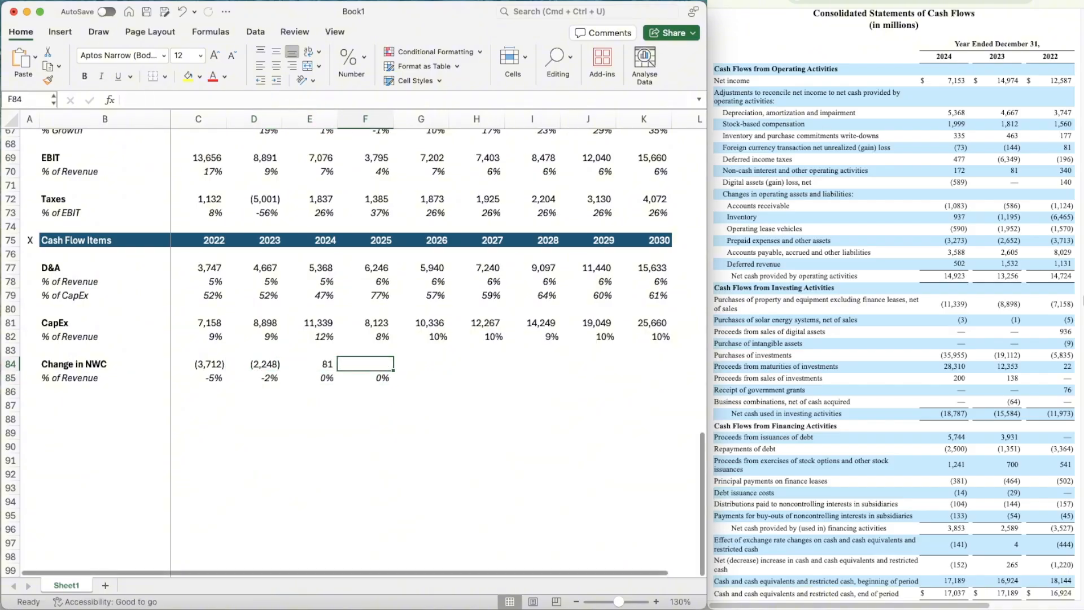
{"action": "left_click", "coordinate": [924, 2]}
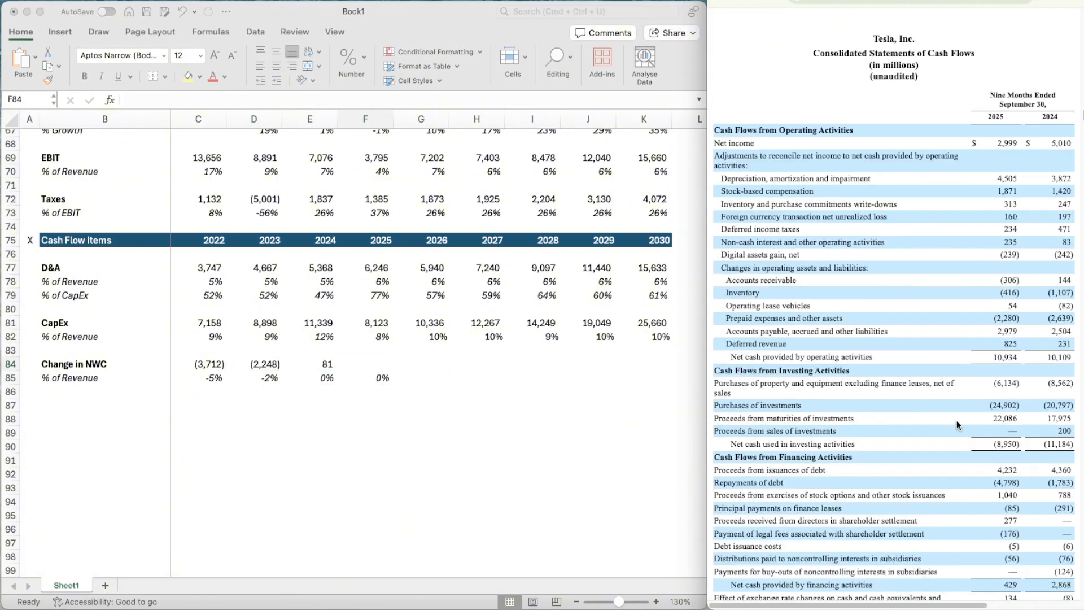
{"action": "left_click", "coordinate": [379, 370]}
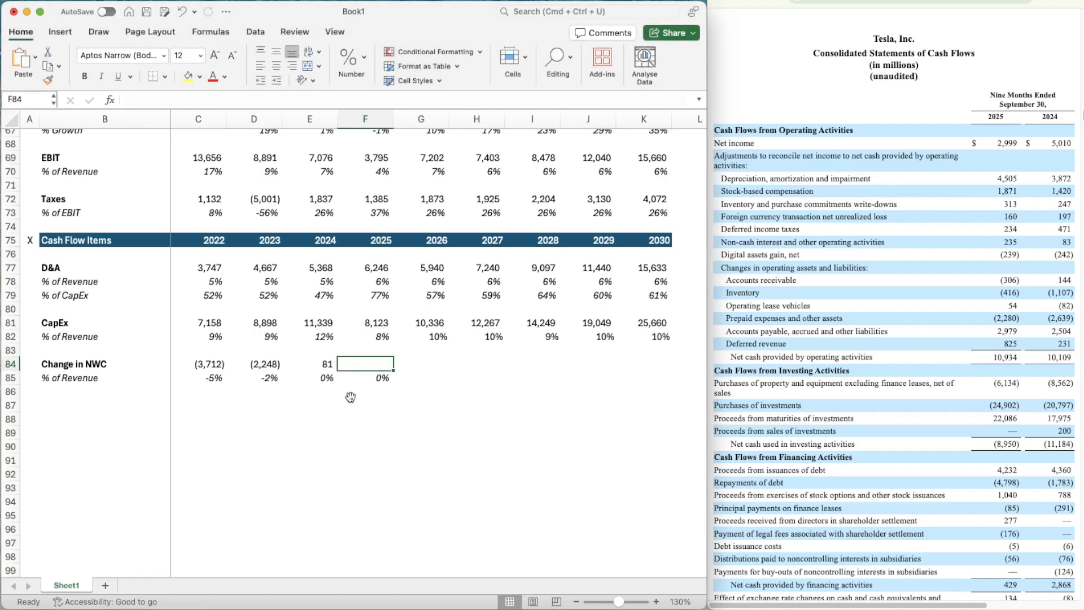
{"action": "type", "text": "=-306,"}
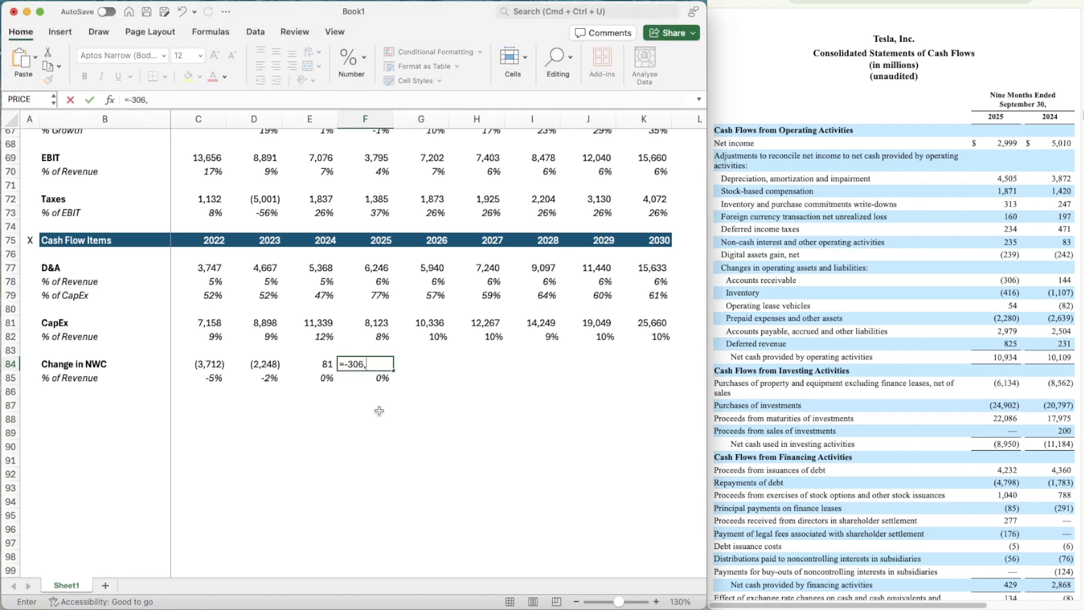
{"action": "key", "text": "BackSpace"}
{"action": "key", "text": "BackSpace"}
{"action": "key", "text": "BackSpace"}
{"action": "key", "text": "BackSpace"}
{"action": "type", "text": "SUM("}
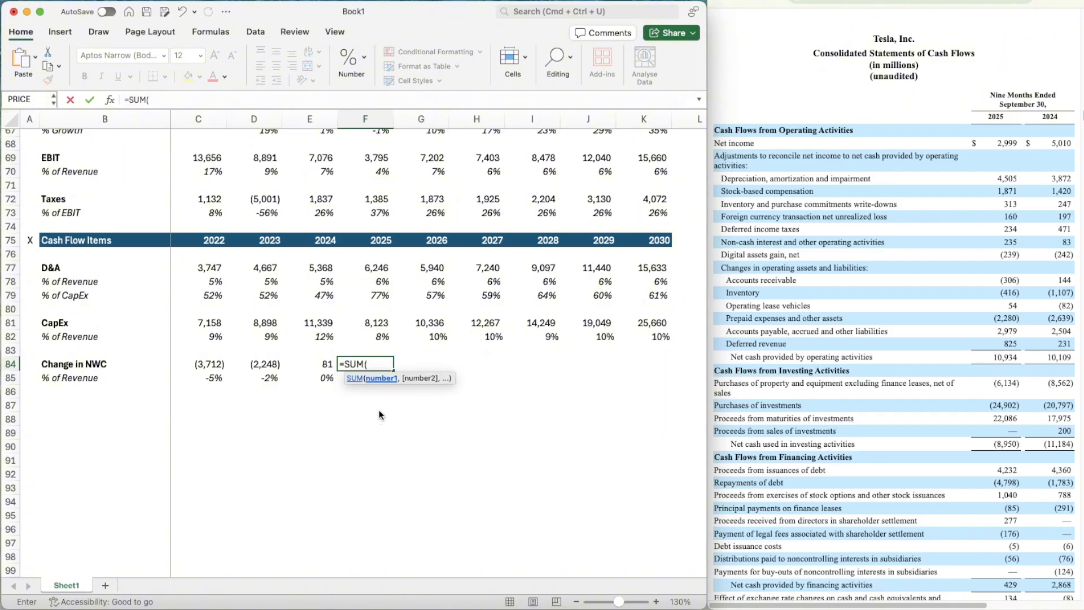
{"action": "type", "text": "-306,416,"}
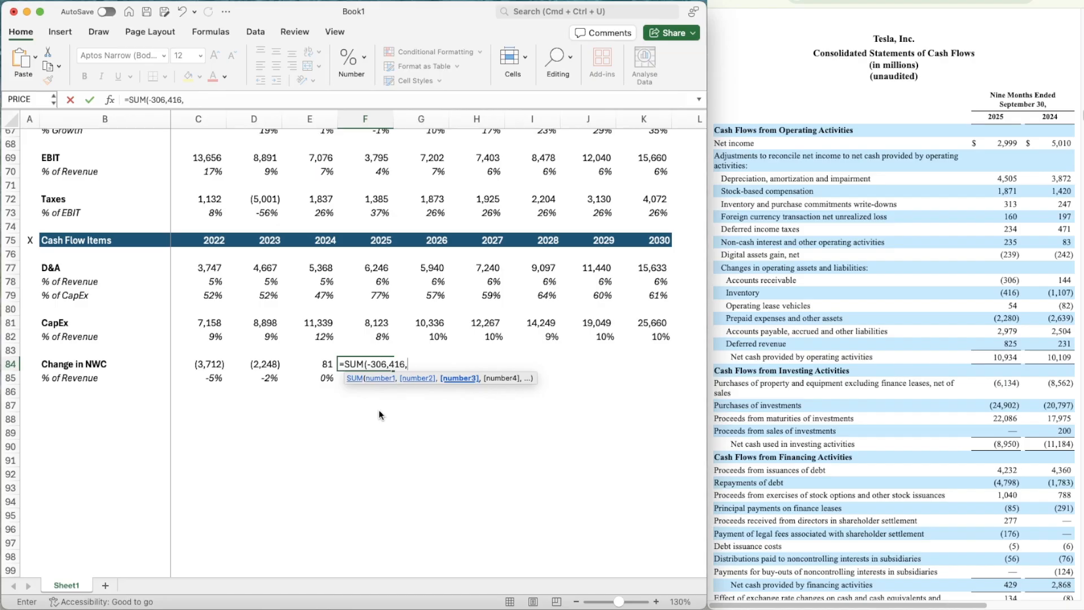
{"action": "type", "text": "54,-22"}
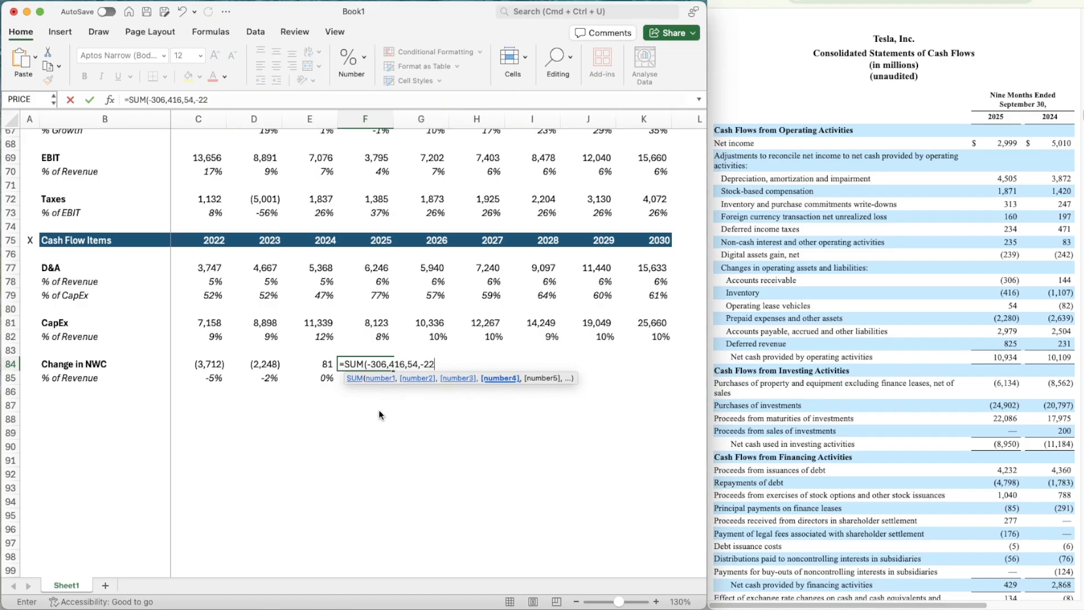
{"action": "type", "text": "80,29"}
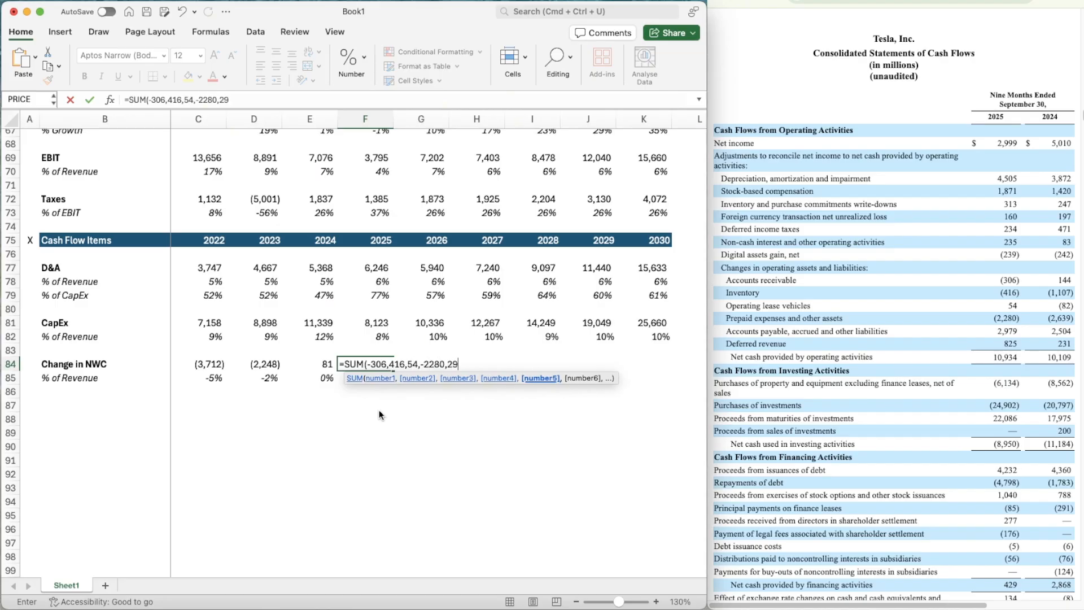
{"action": "type", "text": "79,824"}
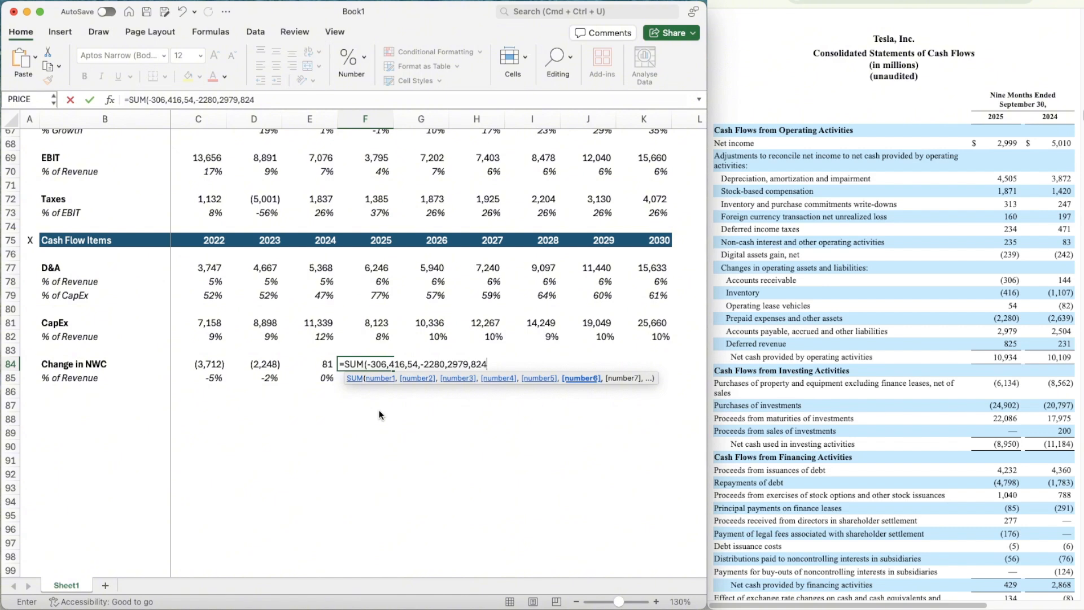
{"action": "key", "text": "Return"}
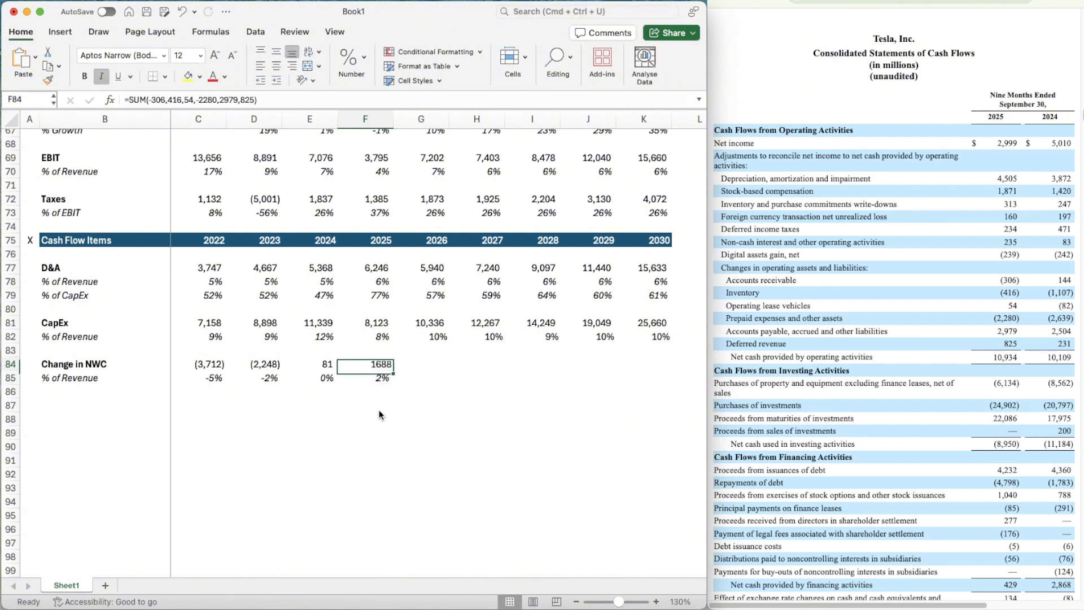
{"action": "key", "text": "Right"}
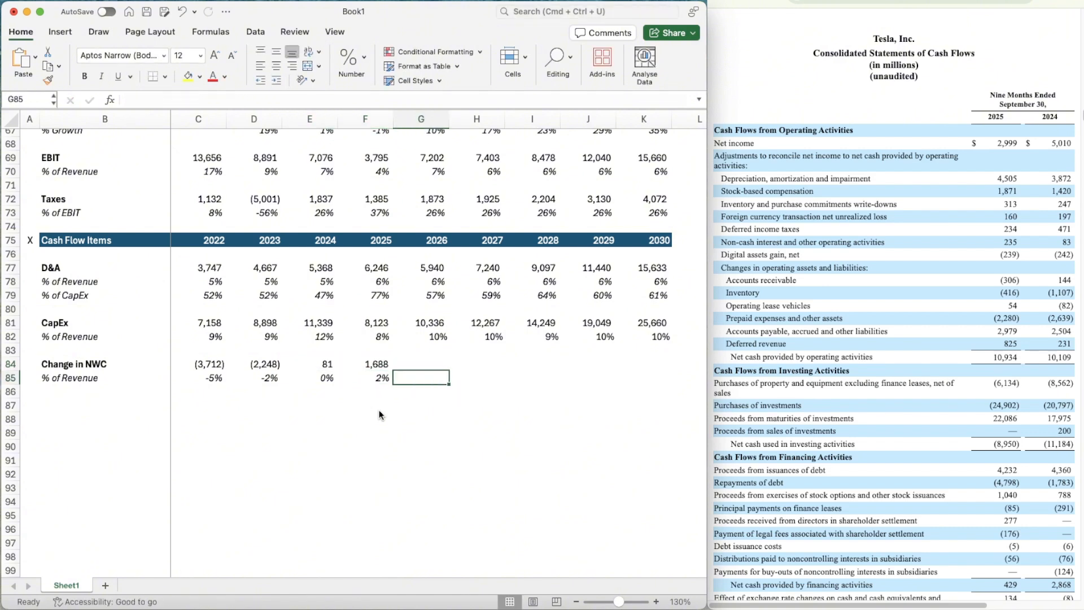
- Enter =AVERAGE(D85:F85) as the 2026 Change in NWC % of Revenue in G85
{"action": "type", "text": "=average"}
{"action": "key", "text": "Tab"}
{"action": "key", "text": "Left"}
{"action": "key", "text": "shift+Left"}
{"action": "key", "text": "shift+Left"}
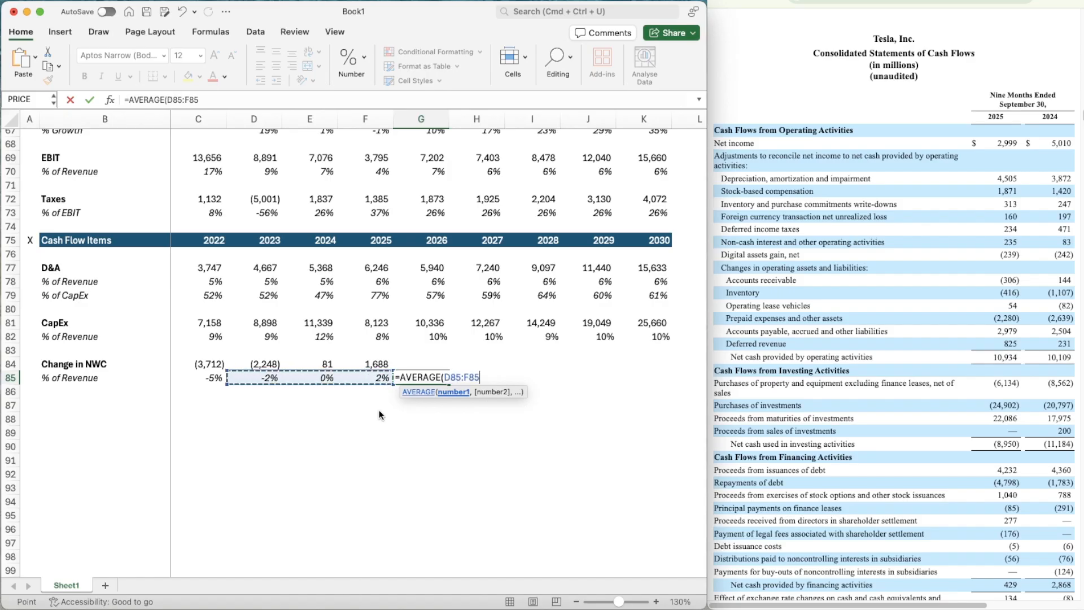
{"action": "key", "text": "Return"}
- Copy the 2026 Change in NWC % of Revenue formula across to 2027 through 2030
{"action": "key", "text": "Up"}
{"action": "key", "text": "super+c"}
{"action": "key", "text": "shift+Right"}
{"action": "key", "text": "shift+Right"}
{"action": "key", "text": "shift+Right"}
{"action": "key", "text": "shift+Right"}
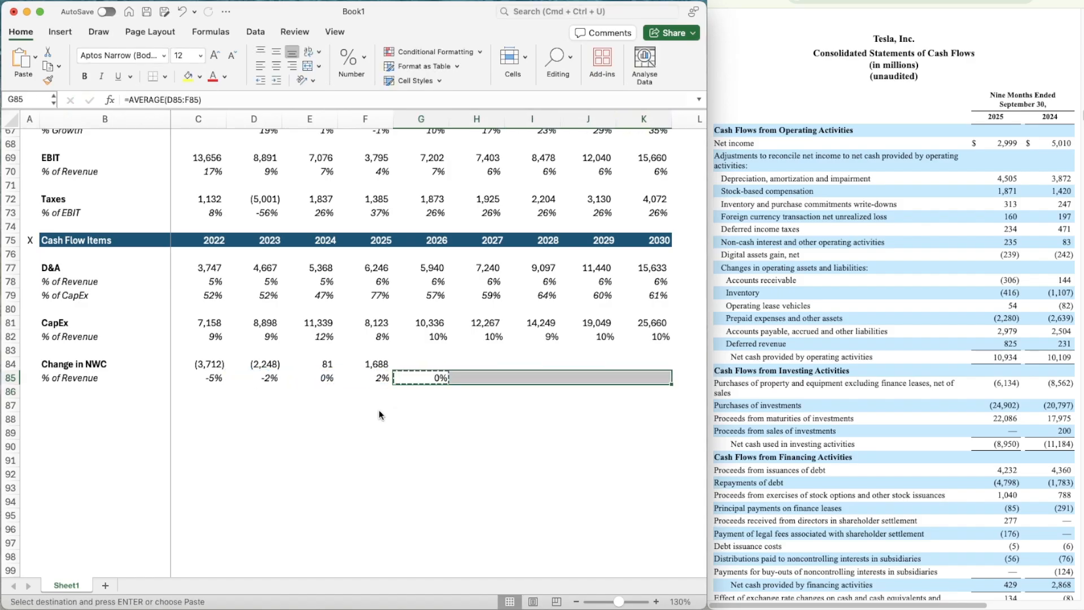
{"action": "key", "text": "super+v"}
- Calculate the 2026 Change in NWC in G84 as 2026 revenue times its % of Revenue, =G66*G85
{"action": "key", "text": "Up"}
{"action": "type", "text": "="}
{"action": "scroll", "coordinate": [448, 185], "scroll_direction": "up", "scroll_amount": 3}
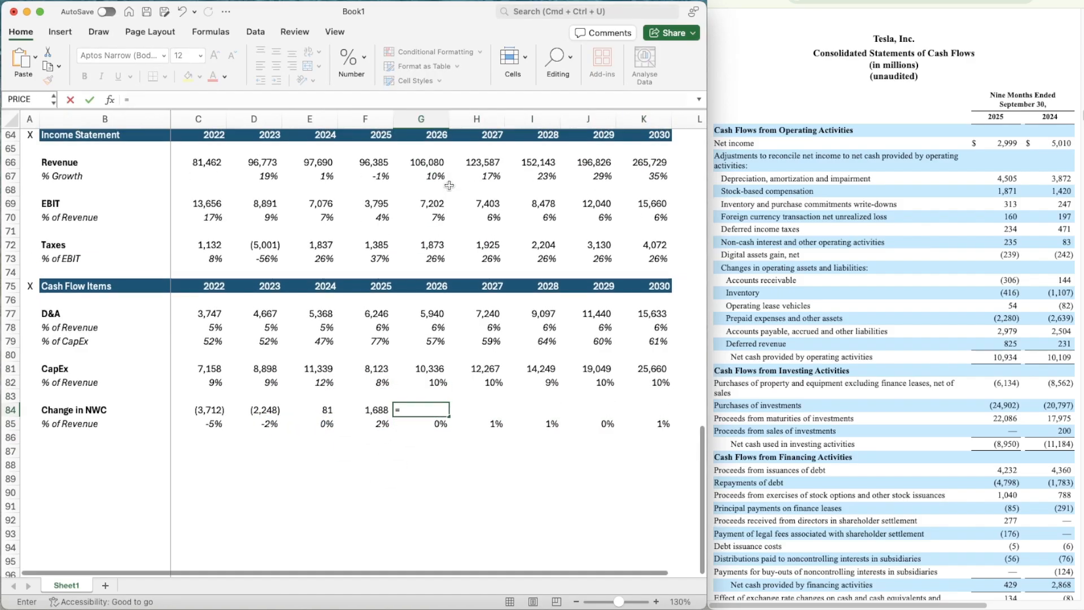
{"action": "left_click", "coordinate": [414, 162]}
{"action": "type", "text": "*"}
{"action": "key", "text": "Down"}
{"action": "key", "text": "Return"}
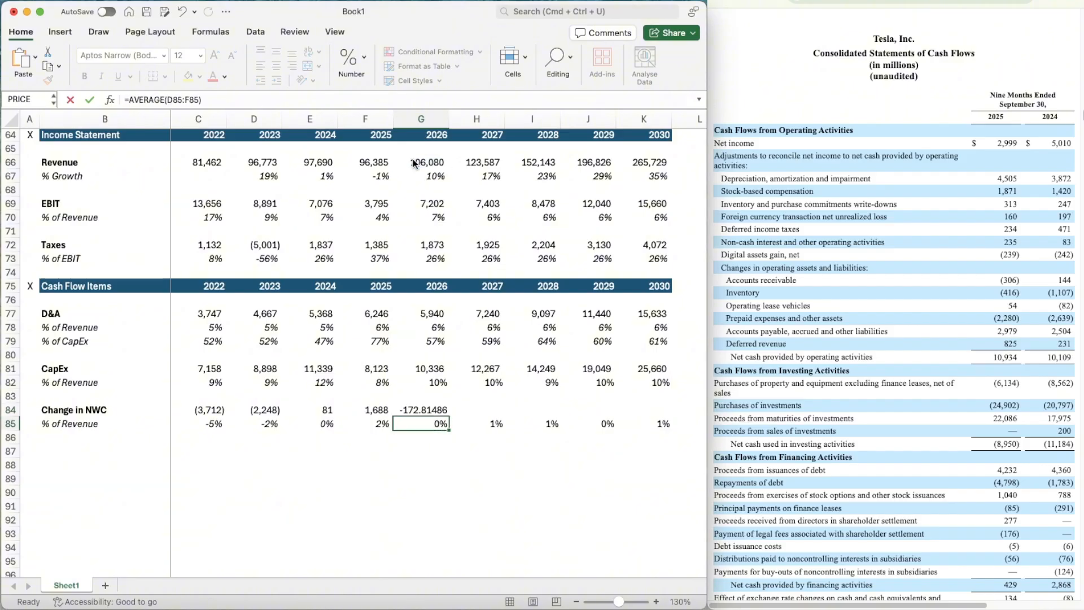
- Give the 2026 Change in NWC the row's number formatting and copy its formula across to 2027 through 2030
{"action": "key", "text": "Up"}
{"action": "key", "text": "super+c"}
{"action": "key", "text": "shift+Right"}
{"action": "key", "text": "shift+Right"}
{"action": "key", "text": "shift+Right"}
{"action": "key", "text": "shift+Right"}
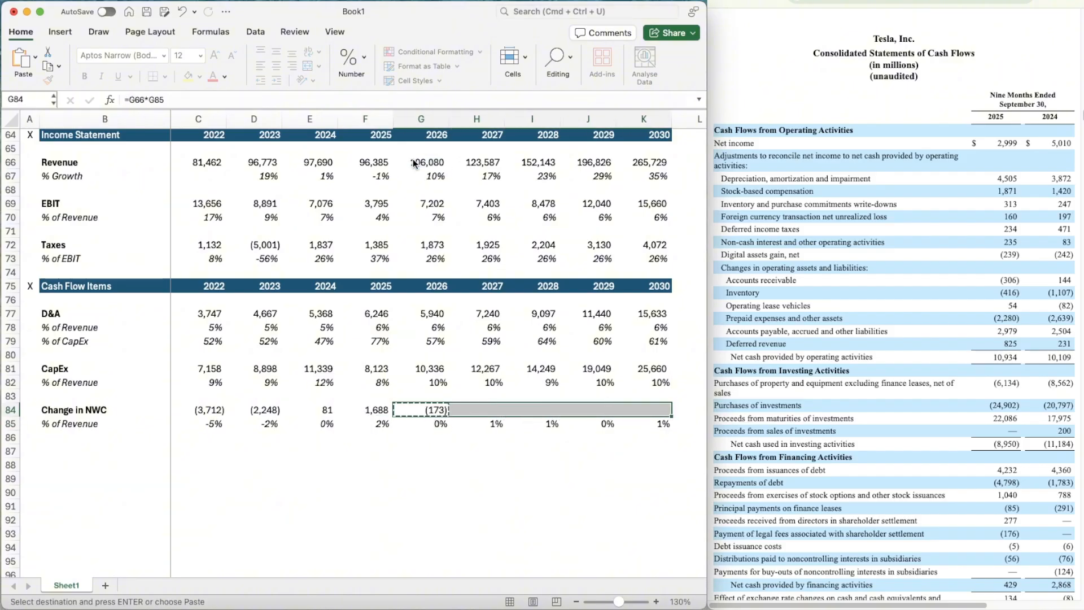
{"action": "key", "text": "super+v"}
{"action": "scroll", "coordinate": [375, 295], "scroll_direction": "down", "scroll_amount": 3}
{"action": "left_click", "coordinate": [360, 315]}
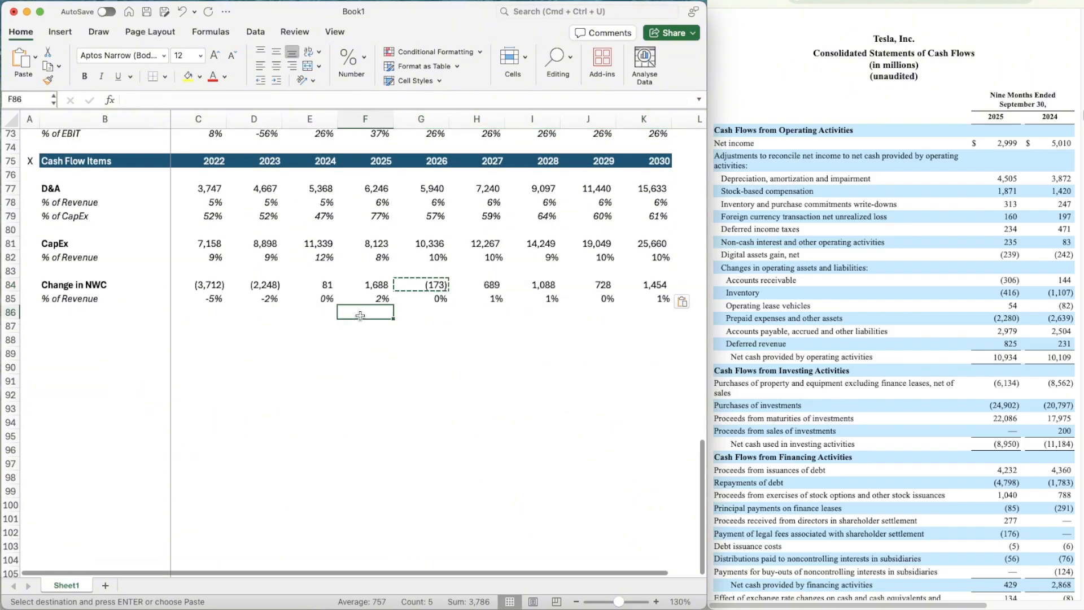
{"action": "key", "text": "Escape"}
- Copy the Cash Flow Items header row, including its X marker and the years 2022 to 2030, to row 87
{"action": "key", "text": "Up"}
{"action": "key", "text": "Left"}
{"action": "key", "text": "Left"}
{"action": "key", "text": "Left"}
{"action": "key", "text": "Left"}
{"action": "key", "text": "Up"}
{"action": "key", "text": "Up"}
{"action": "key", "text": "Up"}
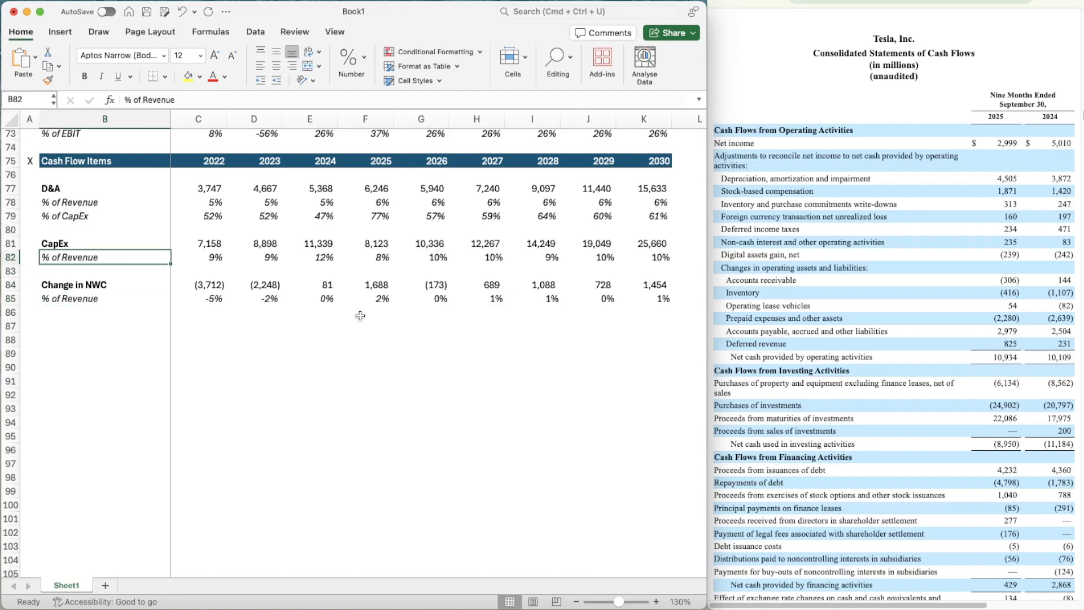
{"action": "key", "text": "Up"}
{"action": "key", "text": "Up"}
{"action": "key", "text": "Up"}
{"action": "key", "text": "Up"}
{"action": "key", "text": "Up"}
{"action": "key", "text": "Up"}
{"action": "key", "text": "Up"}
{"action": "key", "text": "Left"}
{"action": "key", "text": "shift+Right"}
{"action": "key", "text": "shift+Right"}
{"action": "key", "text": "shift+Right"}
{"action": "key", "text": "shift+Right"}
{"action": "key", "text": "shift+Right"}
{"action": "key", "text": "shift+Right"}
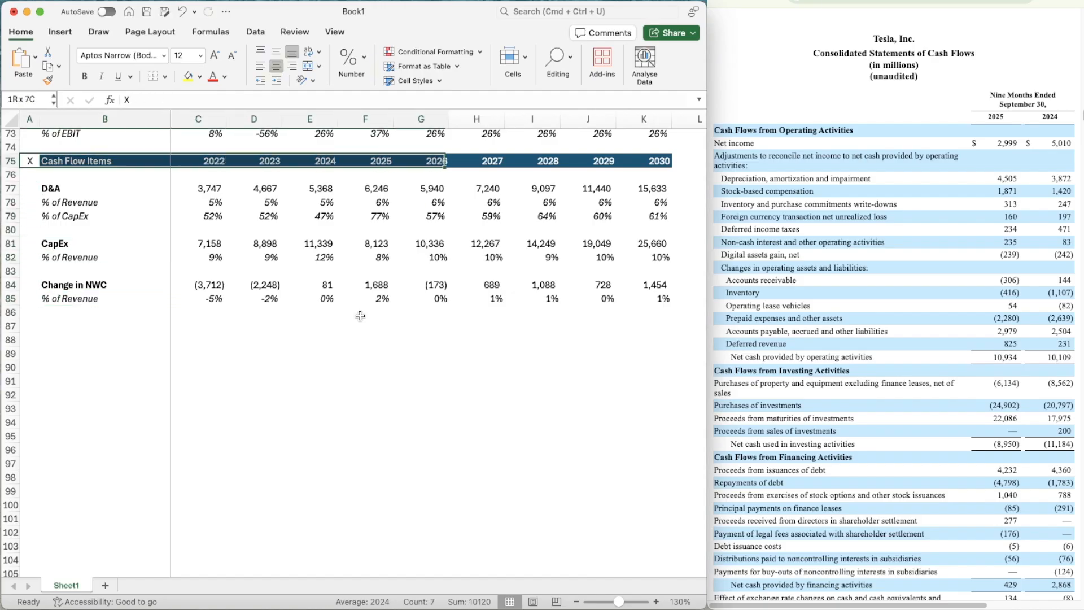
{"action": "key", "text": "shift+Right"}
{"action": "key", "text": "shift+Right"}
{"action": "key", "text": "shift+Right"}
{"action": "key", "text": "shift+Right"}
{"action": "key", "text": "super+c"}
{"action": "key", "text": "Down"}
{"action": "key", "text": "Down"}
{"action": "key", "text": "Down"}
{"action": "key", "text": "Down"}
{"action": "key", "text": "Down"}
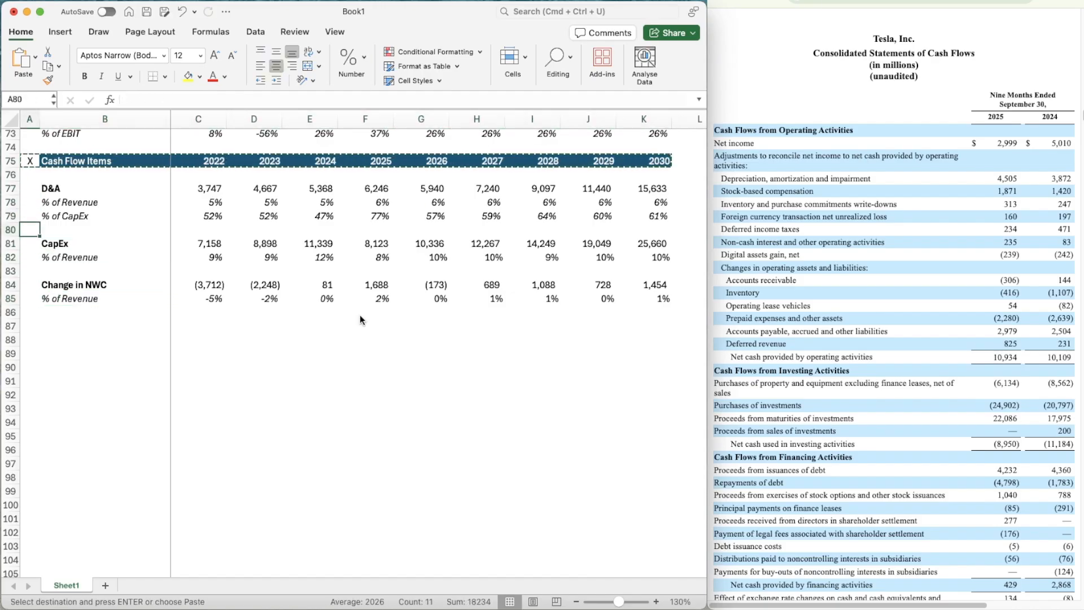
{"action": "key", "text": "Down"}
{"action": "key", "text": "Down"}
{"action": "key", "text": "Down"}
{"action": "key", "text": "Down"}
{"action": "key", "text": "Down"}
{"action": "key", "text": "Down"}
{"action": "key", "text": "Down"}
{"action": "key", "text": "super+v"}
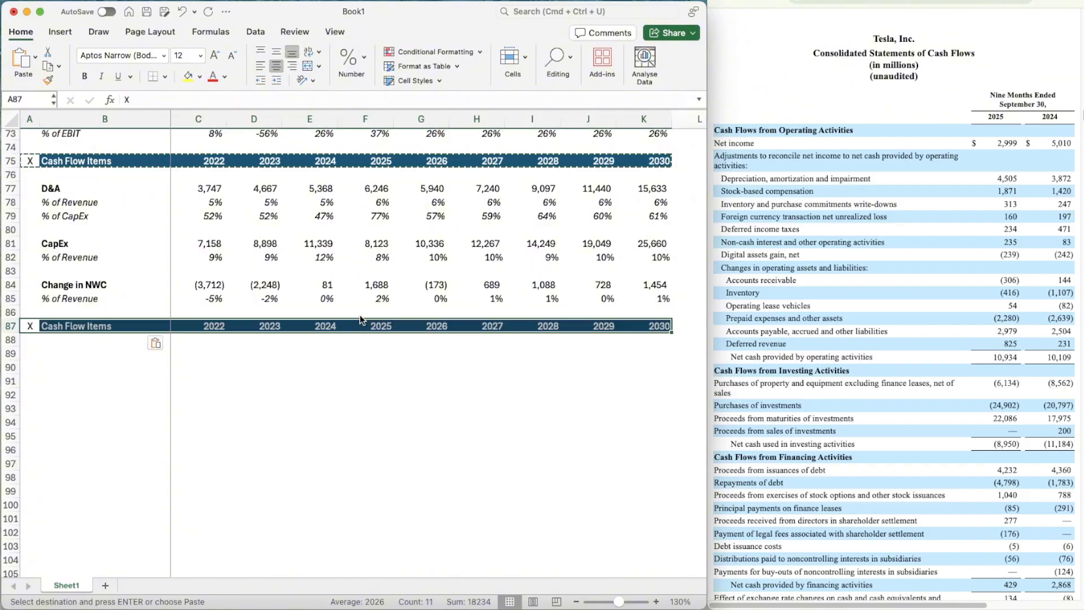
- Retitle the copied section header in B87 as DCF
{"action": "key", "text": "Right"}
{"action": "type", "text": "DCF"}
{"action": "key", "text": "Return"}
- Add a bold Revenue label in B89 of the DCF section
{"action": "key", "text": "Down"}
{"action": "key", "text": "Down"}
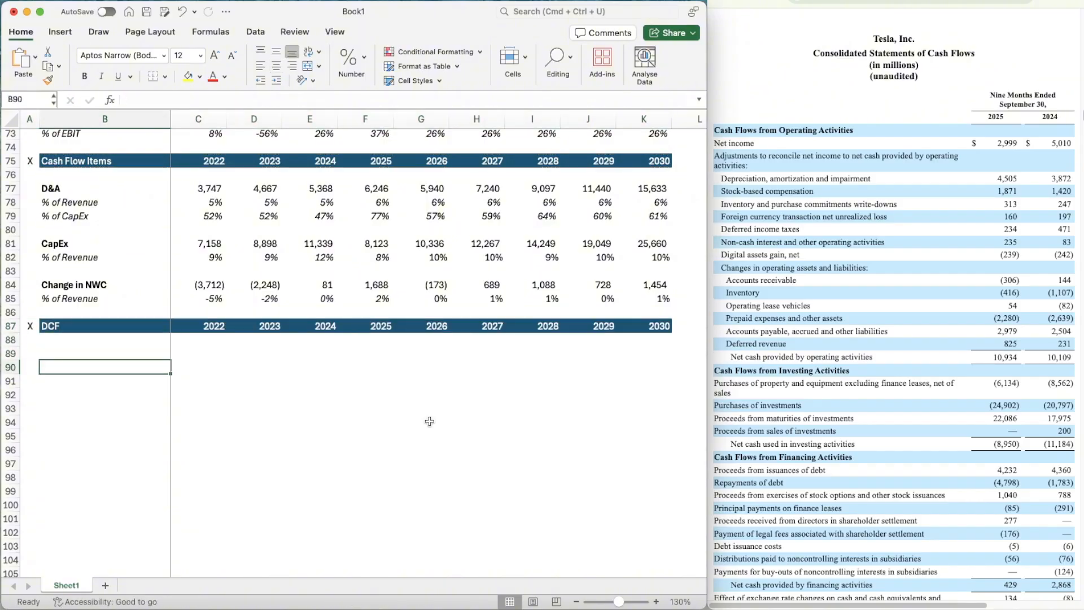
{"action": "scroll", "coordinate": [430, 421], "scroll_direction": "down", "scroll_amount": 3}
{"action": "key", "text": "Up"}
{"action": "type", "text": "Revenue"}
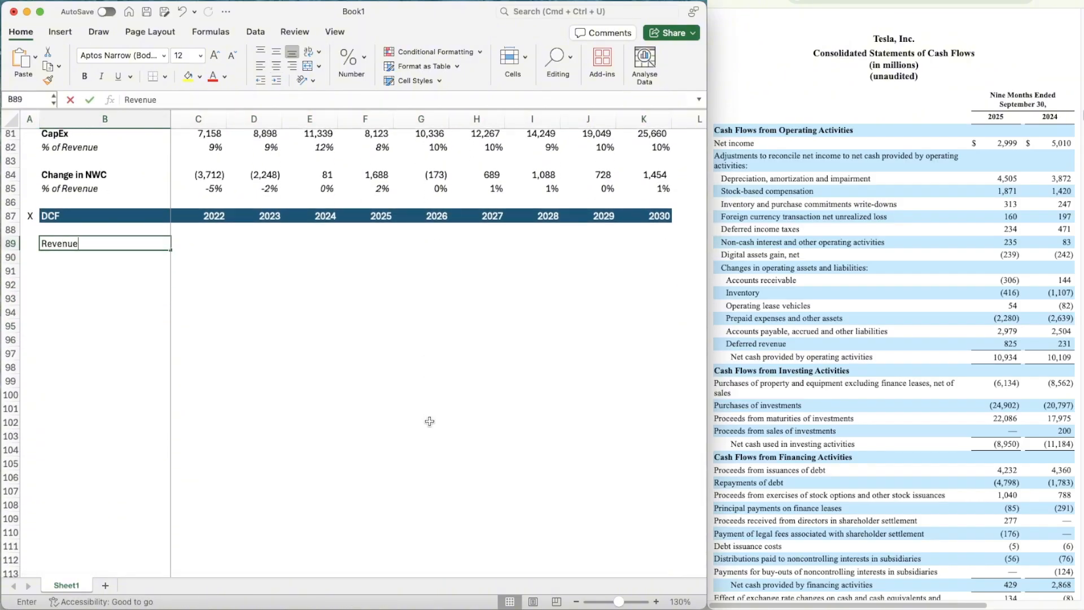
{"action": "key", "text": "Return"}
{"action": "key", "text": "Up"}
{"action": "key", "text": "super+b"}
{"action": "key", "text": "Down"}
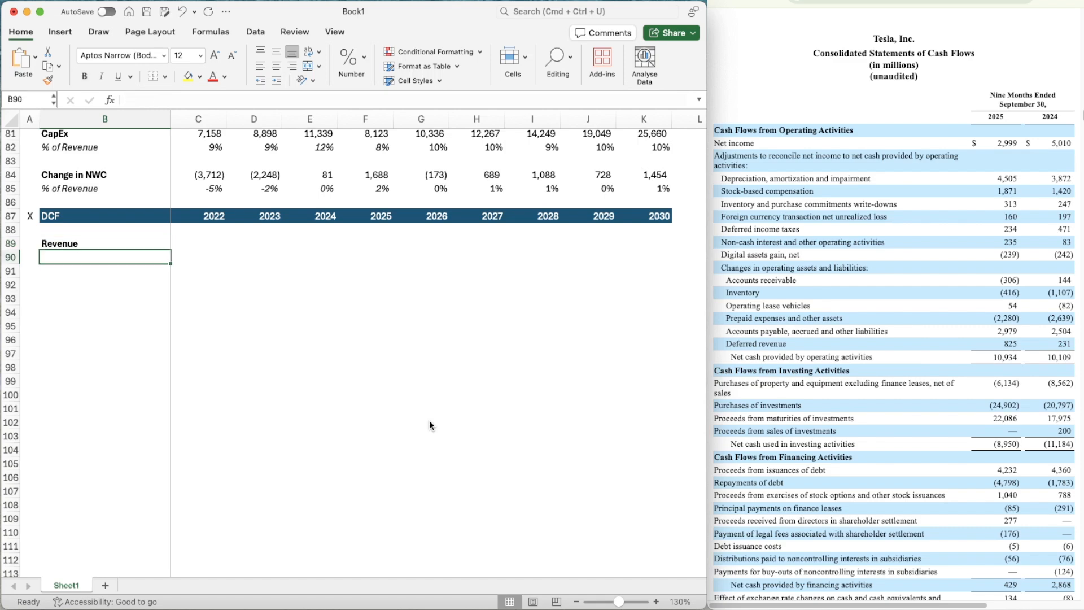
- Add a % Growth label in B90 below Revenue and italicize its whole row
{"action": "type", "text": "% Growth"}
{"action": "key", "text": "Return"}
{"action": "key", "text": "Up"}
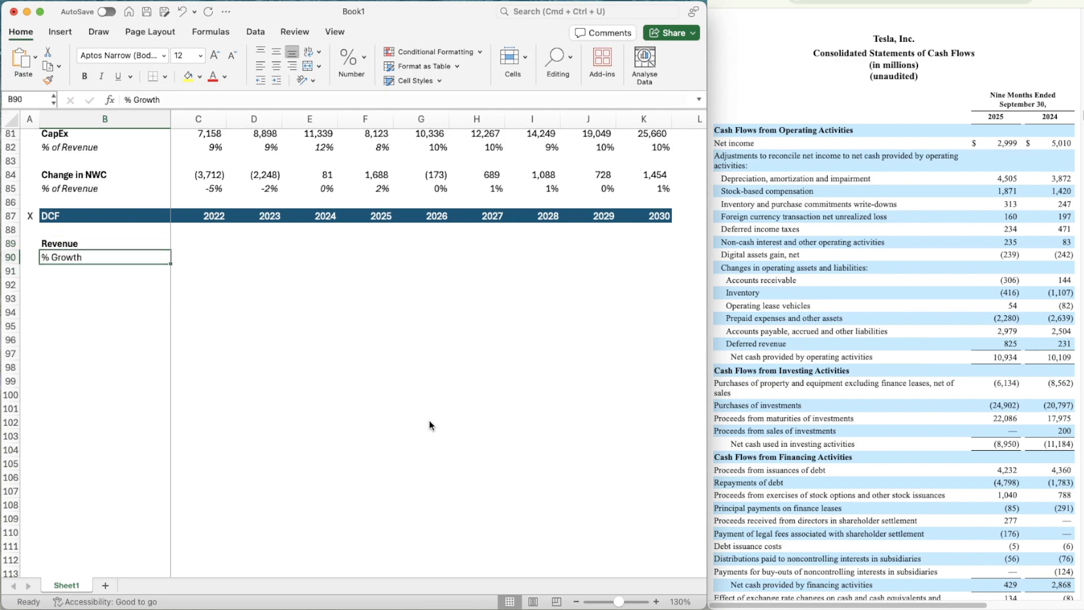
{"action": "key", "text": "shift+space"}
{"action": "key", "text": "super+i"}
- Link the DCF section's 2022 revenue in C89 to the 2022 revenue of the Income Statement in C66
{"action": "key", "text": "Up"}
{"action": "key", "text": "Right"}
{"action": "type", "text": "="}
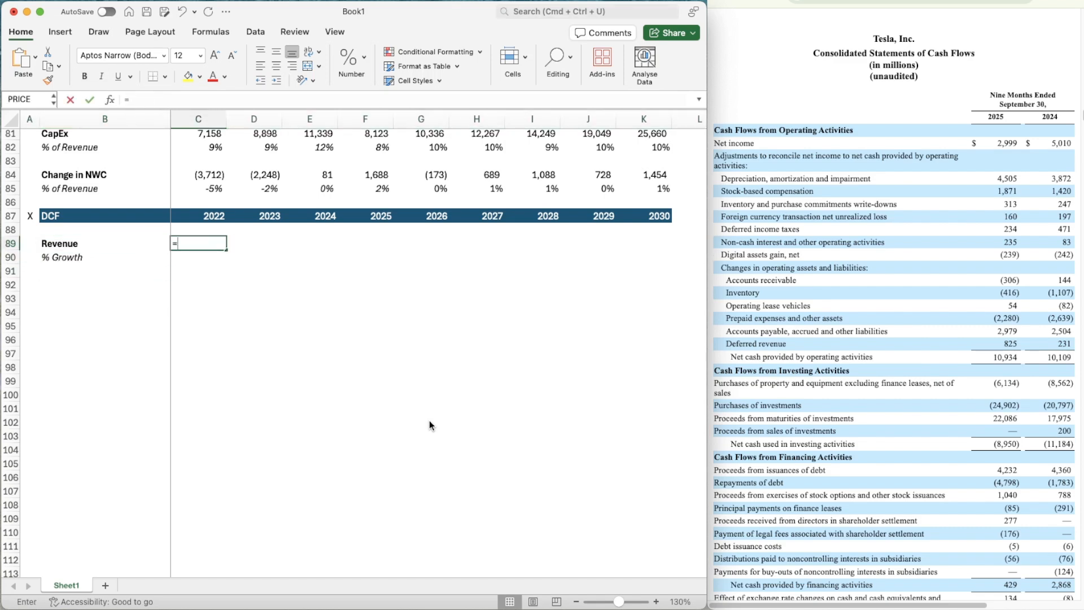
{"action": "scroll", "coordinate": [257, 254], "scroll_direction": "up", "scroll_amount": 10}
{"action": "scroll", "coordinate": [258, 254], "scroll_direction": "up", "scroll_amount": 1}
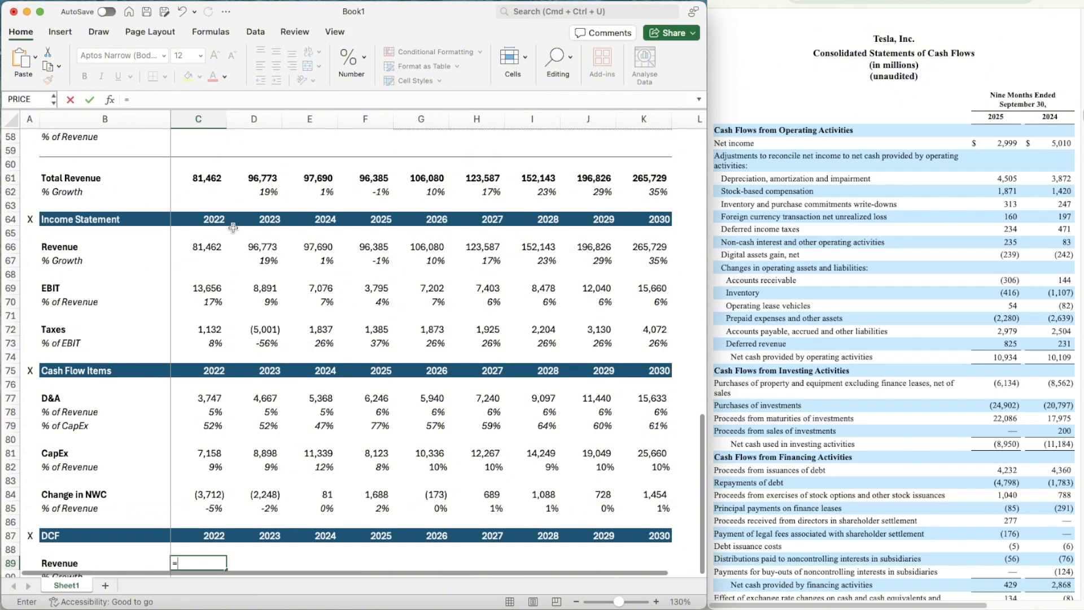
{"action": "left_click", "coordinate": [207, 233]}
{"action": "key", "text": "Return"}
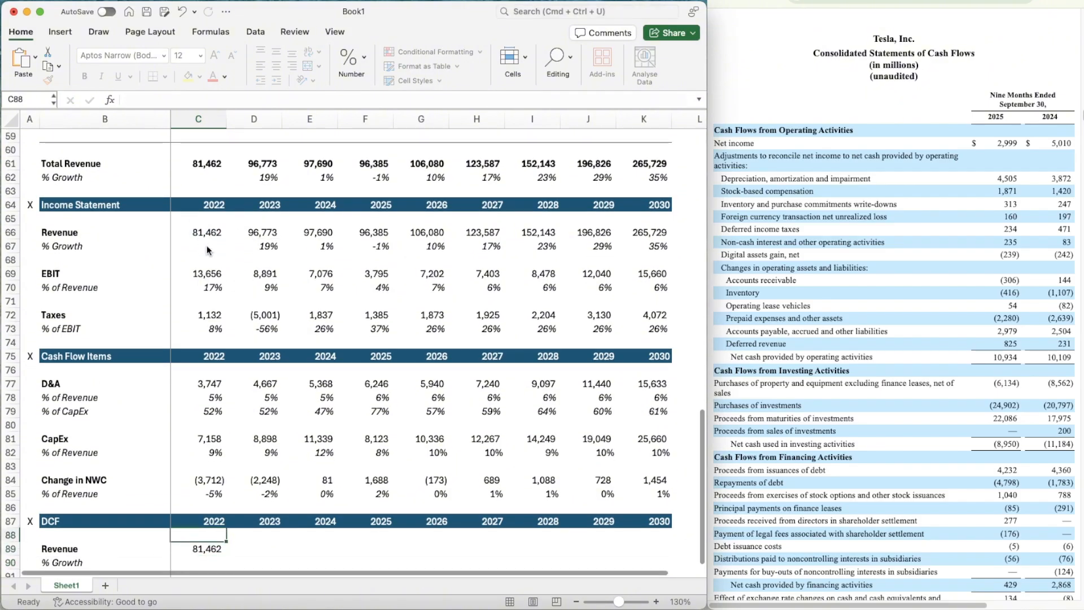
- Copy the Income Statement's 2023 growth formula from D67 into the DCF % Growth row at D90
{"action": "left_click", "coordinate": [249, 248]}
{"action": "key", "text": "super+c"}
{"action": "scroll", "coordinate": [248, 252], "scroll_direction": "down", "scroll_amount": 5}
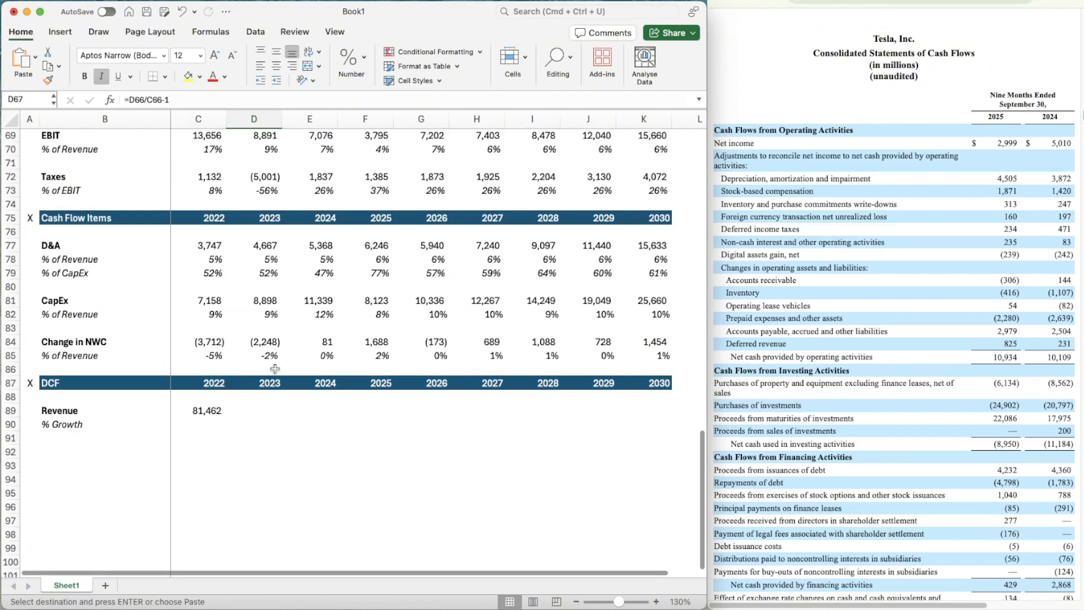
{"action": "left_click", "coordinate": [249, 427]}
{"action": "key", "text": "super+v"}
- Extend the DCF growth formula from D90 across the years 2024 to 2030, through K90
{"action": "key", "text": "super+c"}
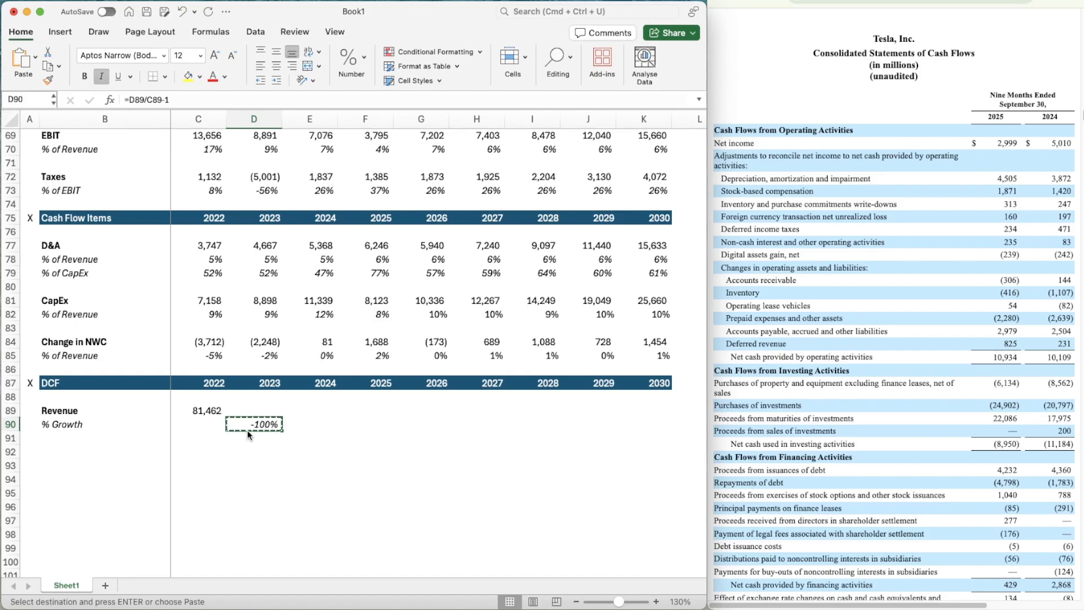
{"action": "key", "text": "shift+Right"}
{"action": "key", "text": "shift+Right"}
{"action": "key", "text": "shift+Right"}
{"action": "key", "text": "shift+Right"}
{"action": "key", "text": "shift+Right"}
{"action": "key", "text": "shift+Right"}
{"action": "key", "text": "shift+Right"}
{"action": "key", "text": "super+v"}
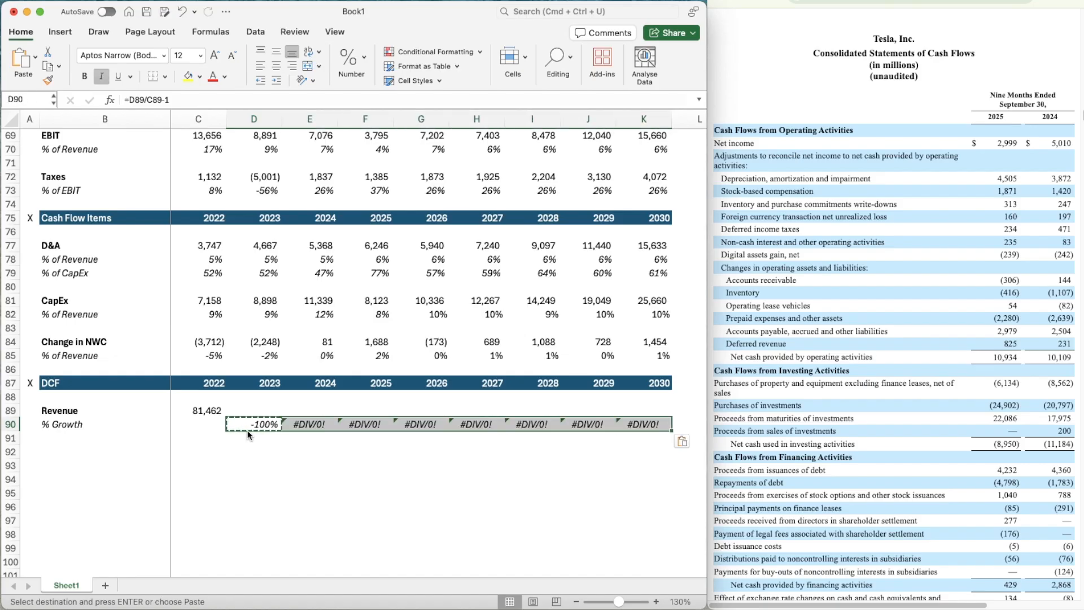
- Copy the DCF revenue link from C89 across the years 2023 to 2030, through K89
{"action": "key", "text": "Up"}
{"action": "key", "text": "Left"}
{"action": "key", "text": "super+c"}
{"action": "key", "text": "shift+Right"}
{"action": "key", "text": "shift+Right"}
{"action": "key", "text": "shift+Right"}
{"action": "key", "text": "shift+Right"}
{"action": "key", "text": "shift+Right"}
{"action": "key", "text": "shift+Right"}
{"action": "key", "text": "shift+Right"}
{"action": "key", "text": "shift+Right"}
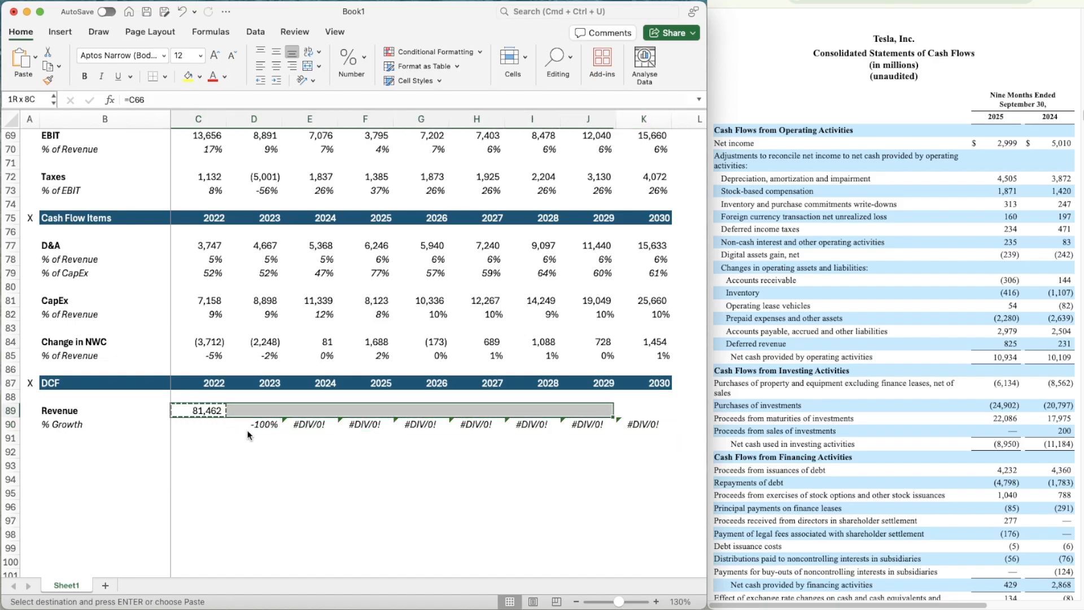
{"action": "key", "text": "super+v"}
- Add a bold EBIT label in B92 of the DCF section
{"action": "key", "text": "Down"}
{"action": "key", "text": "Down"}
{"action": "key", "text": "Down"}
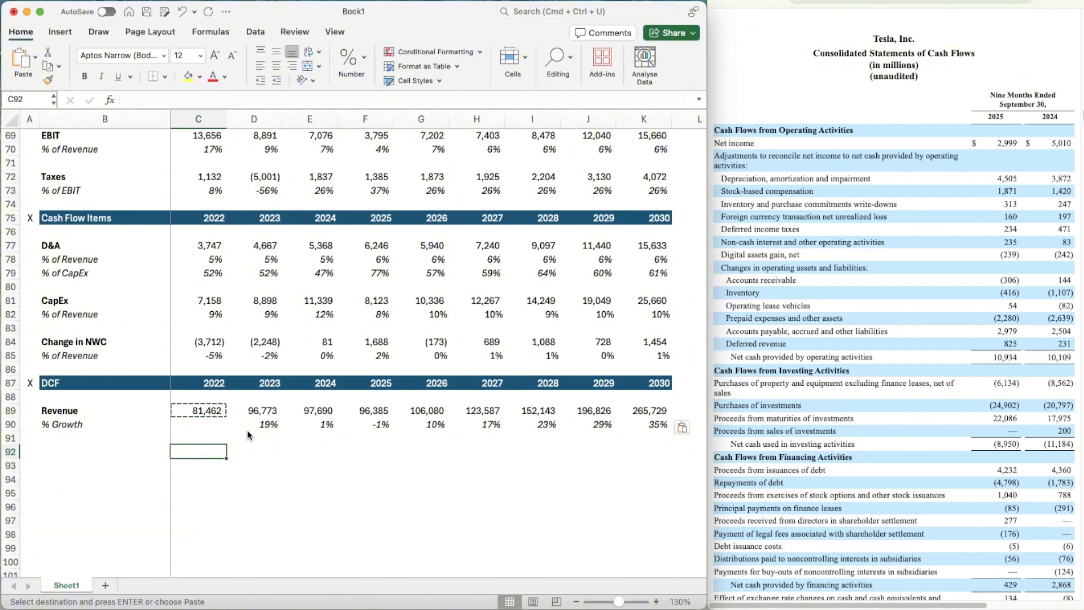
{"action": "scroll", "coordinate": [247, 434], "scroll_direction": "down", "scroll_amount": 3}
{"action": "key", "text": "Left"}
{"action": "type", "text": "EBIT"}
{"action": "key", "text": "Return"}
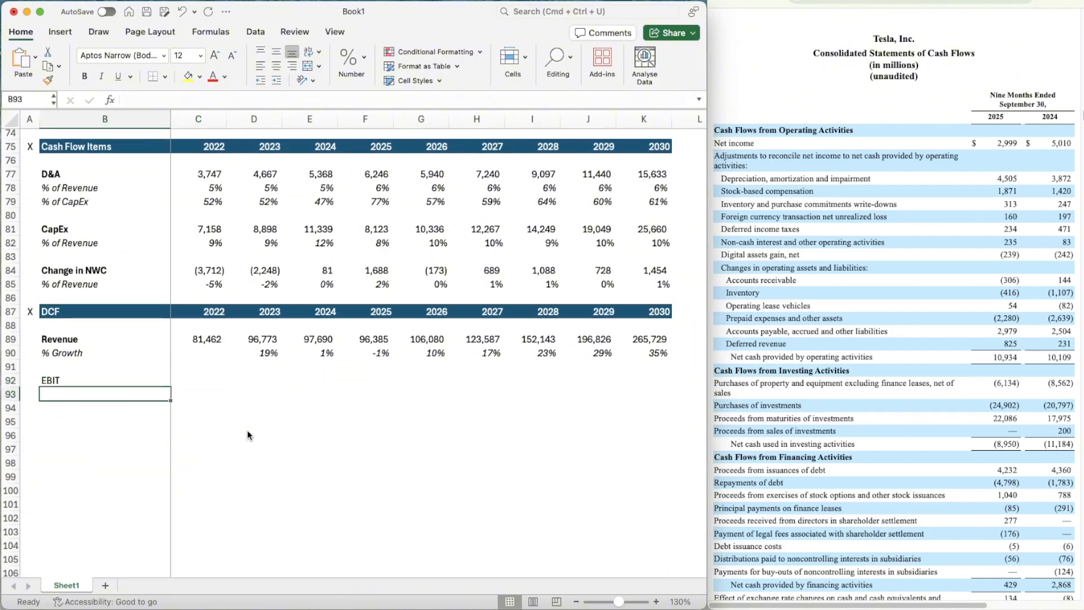
{"action": "key", "text": "Up"}
{"action": "key", "text": "super+b"}
- Add a % of Revenue label in B93 below EBIT and italicize its whole row
{"action": "key", "text": "super+b"}
{"action": "type", "text": "% of Revenue"}
{"action": "key", "text": "Return"}
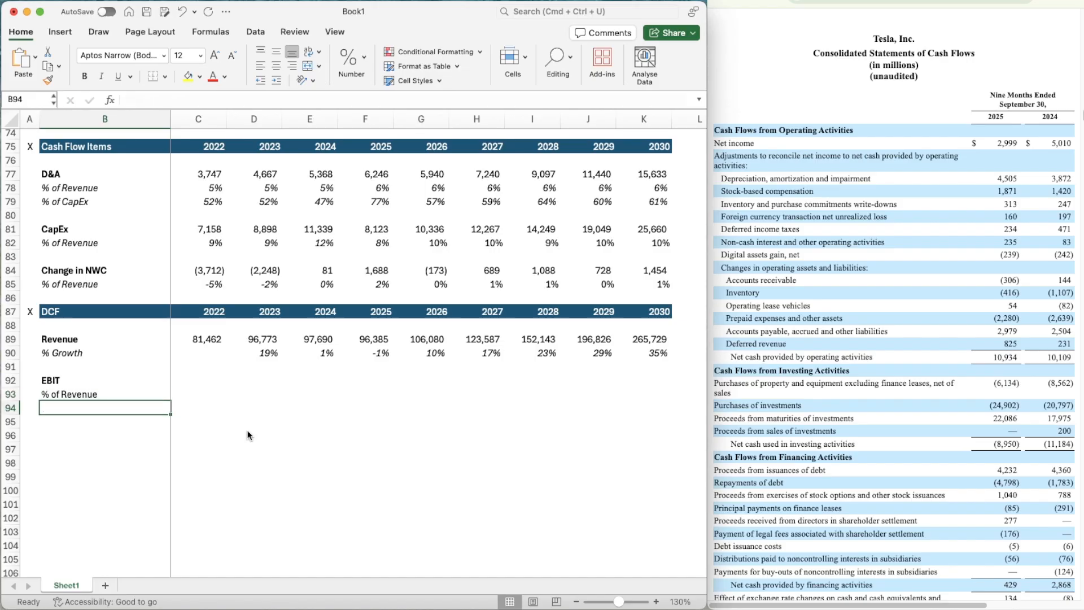
{"action": "key", "text": "Up"}
{"action": "key", "text": "shift+space"}
{"action": "key", "text": "super+i"}
- Link the DCF section's 2022 EBIT in C92 to the Income Statement's 2022 EBIT in C69
{"action": "key", "text": "Right"}
{"action": "type", "text": "="}
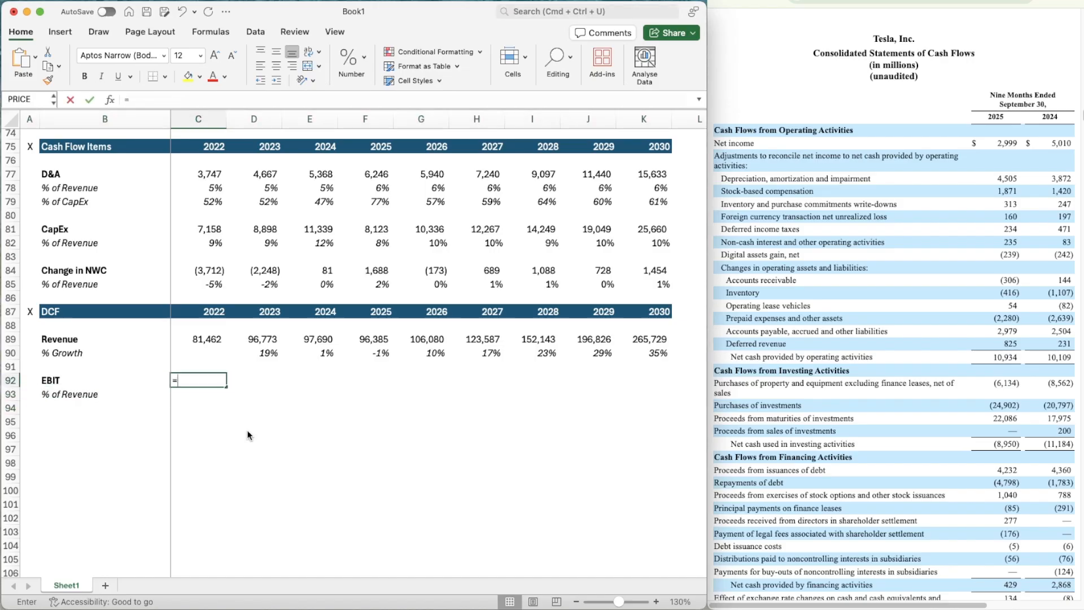
{"action": "scroll", "coordinate": [242, 282], "scroll_direction": "up", "scroll_amount": 5}
{"action": "scroll", "coordinate": [243, 282], "scroll_direction": "up", "scroll_amount": 2}
{"action": "left_click", "coordinate": [217, 302]}
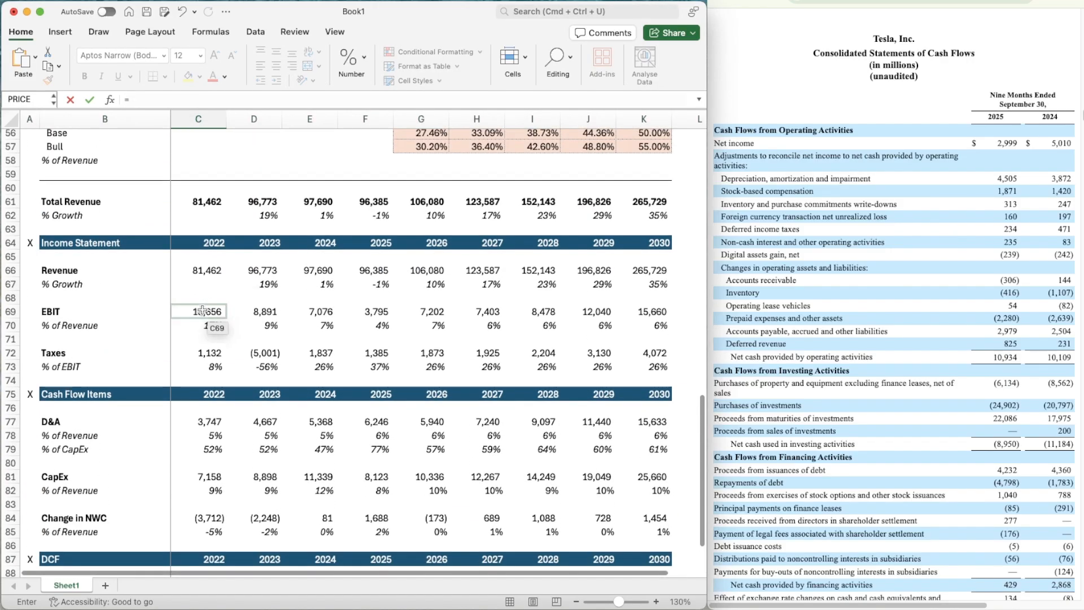
{"action": "key", "text": "Return"}
{"action": "scroll", "coordinate": [264, 395], "scroll_direction": "down", "scroll_amount": 5}
{"action": "scroll", "coordinate": [264, 394], "scroll_direction": "down", "scroll_amount": 3}
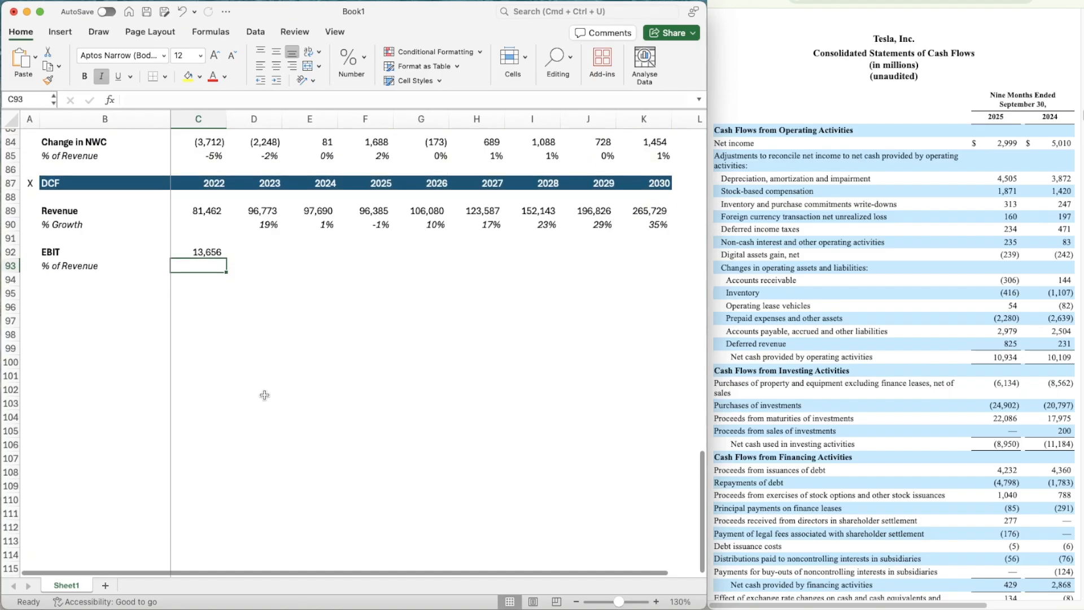
- Copy the EBIT link from C92 across the historical years 2023 to 2025, D92 to F92
{"action": "key", "text": "Up"}
{"action": "key", "text": "super+c"}
{"action": "key", "text": "shift+Right"}
{"action": "key", "text": "shift+Right"}
{"action": "key", "text": "shift+Right"}
{"action": "key", "text": "super+v"}
- Calculate the 2022 EBIT margin in C93 as EBIT divided by revenue, =C92/C89
{"action": "key", "text": "Down"}
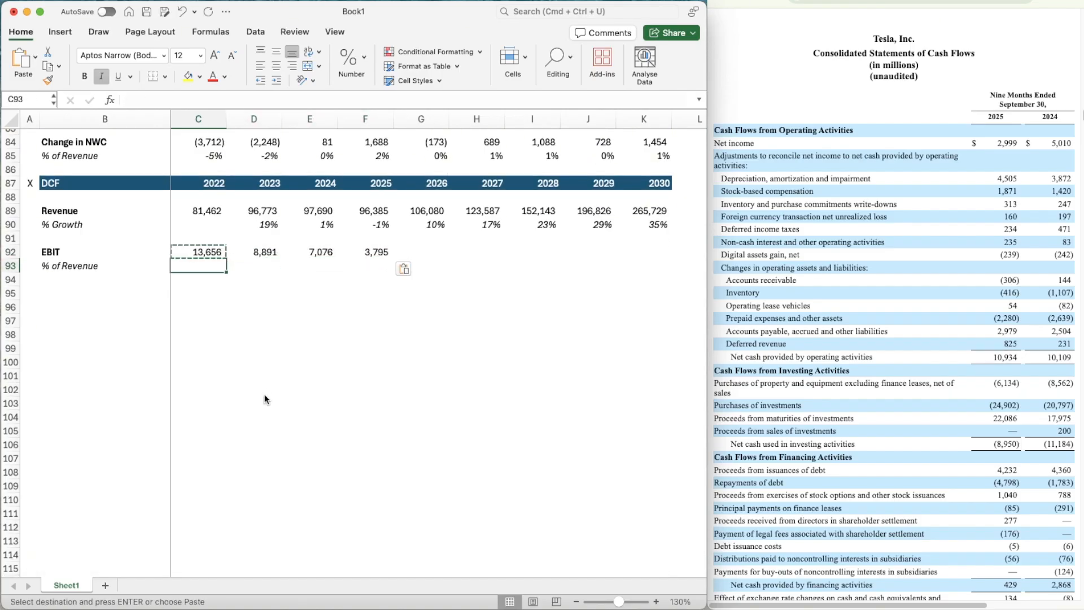
{"action": "type", "text": "="}
{"action": "key", "text": "Up"}
{"action": "type", "text": "/"}
{"action": "key", "text": "Up"}
{"action": "key", "text": "Up"}
{"action": "key", "text": "Up"}
{"action": "key", "text": "Up"}
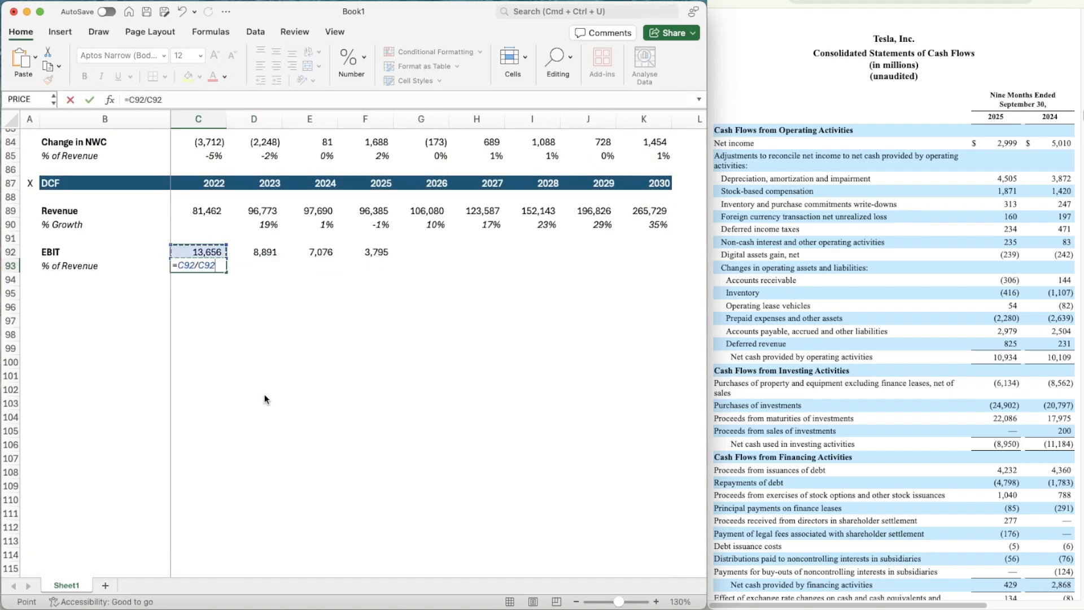
{"action": "key", "text": "Return"}
- Apply the percentage formatting of the DCF growth cell D90 to the EBIT margin in C93
{"action": "key", "text": "Up"}
{"action": "key", "text": "super+c"}
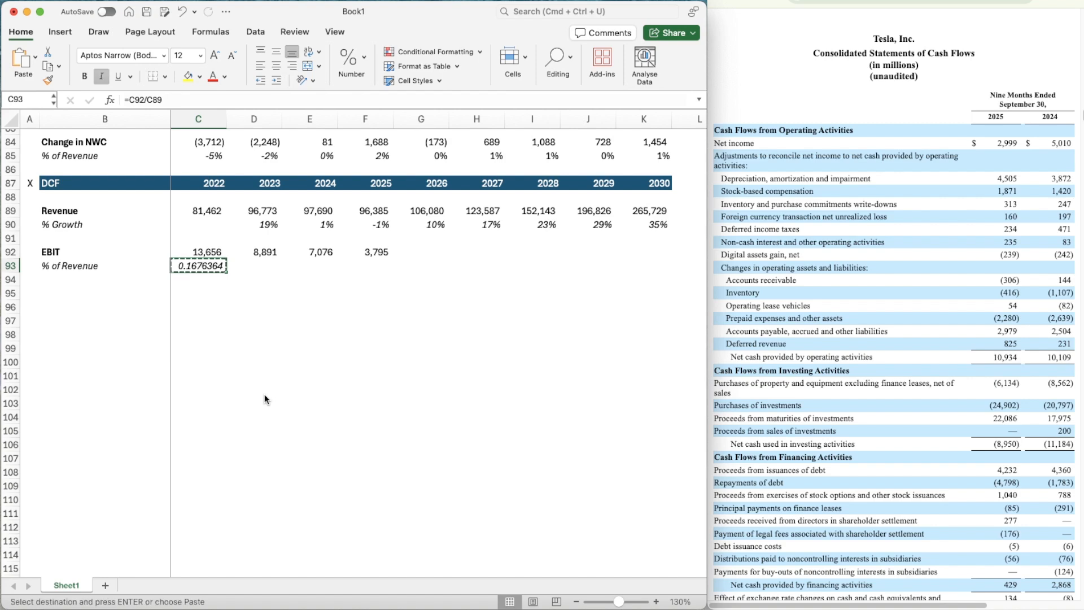
{"action": "key", "text": "Escape"}
{"action": "key", "text": "Right"}
{"action": "key", "text": "Up"}
{"action": "key", "text": "Up"}
{"action": "key", "text": "Up"}
{"action": "key", "text": "super+shift+c"}
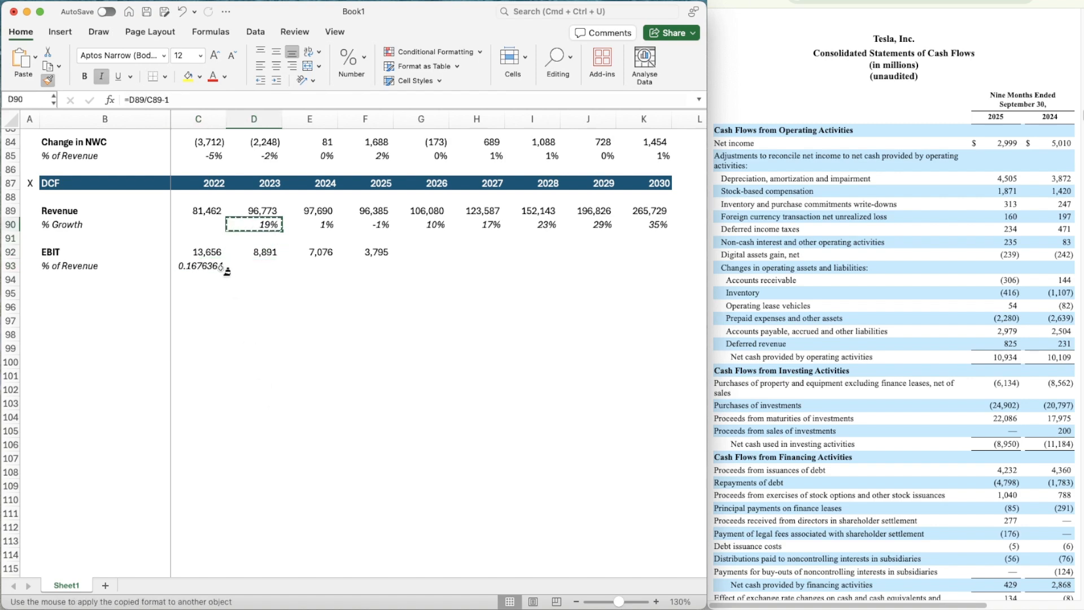
{"action": "left_click", "coordinate": [212, 267]}
- Copy the EBIT margin formula from C93 across the years 2023 to 2025, D93 to F93
{"action": "key", "text": "super+c"}
{"action": "key", "text": "shift+Right"}
{"action": "key", "text": "shift+Right"}
{"action": "key", "text": "shift+Right"}
{"action": "key", "text": "super+v"}
{"action": "key", "text": "Right"}
{"action": "key", "text": "Right"}
{"action": "key", "text": "Right"}
{"action": "key", "text": "Right"}
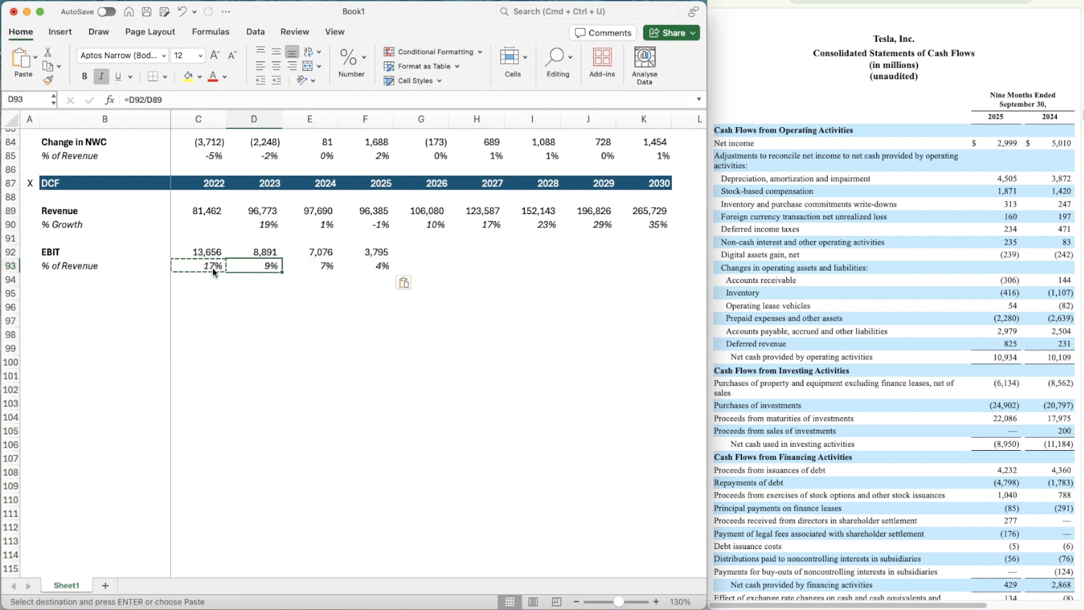
{"action": "scroll", "coordinate": [295, 279], "scroll_direction": "up", "scroll_amount": 2}
{"action": "scroll", "coordinate": [295, 279], "scroll_direction": "up", "scroll_amount": 10}
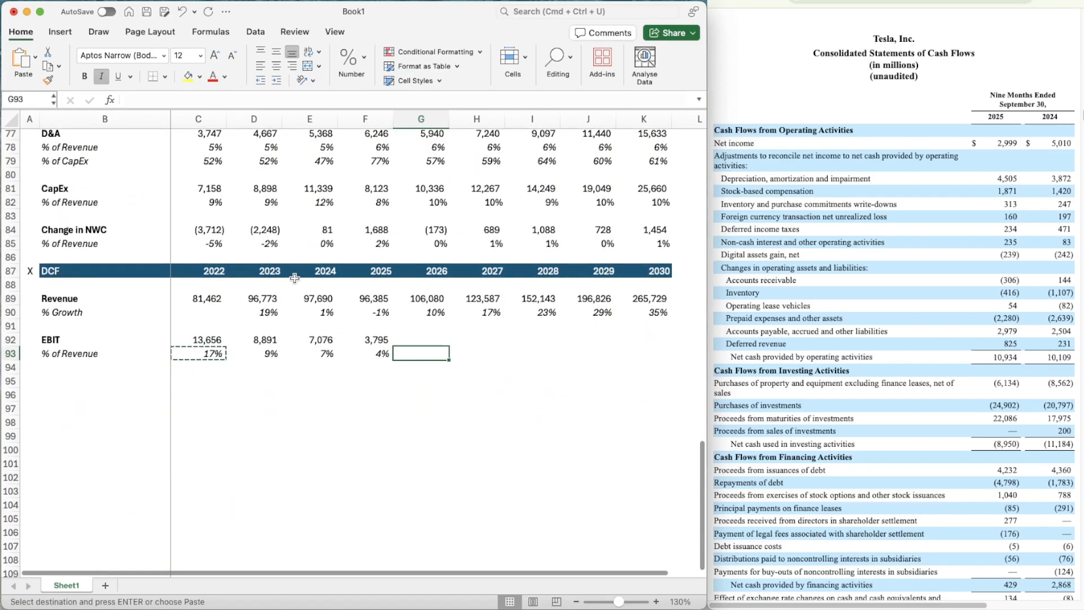
{"action": "left_click", "coordinate": [425, 193]}
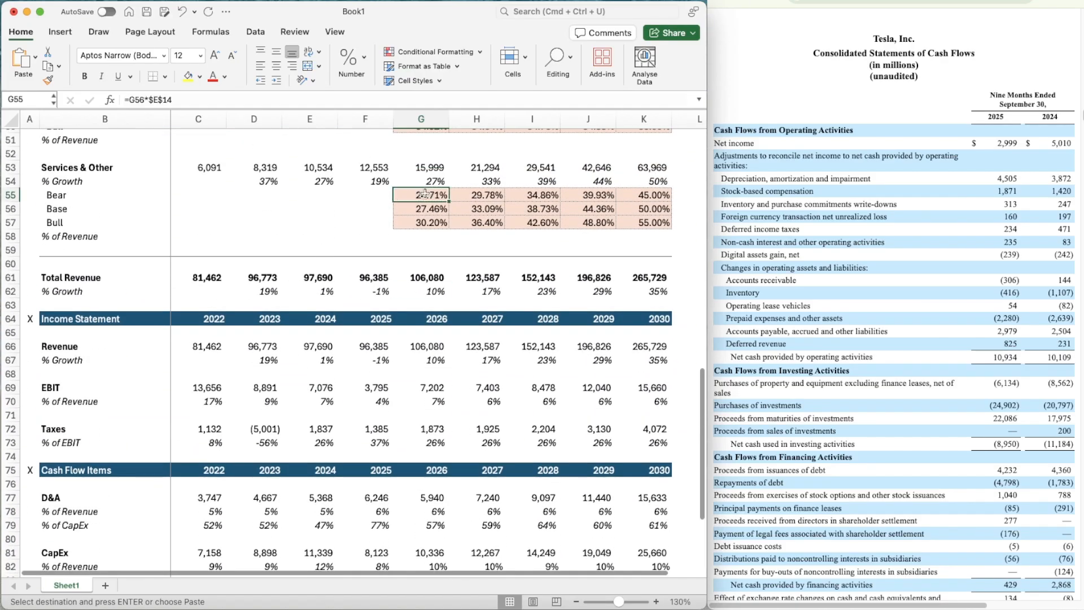
{"action": "key", "text": "shift+Down"}
{"action": "key", "text": "shift+Down"}
{"action": "key", "text": "shift+Right"}
{"action": "key", "text": "shift+Right"}
{"action": "key", "text": "shift+Right"}
{"action": "key", "text": "shift+Right"}
{"action": "key", "text": "super+c"}
{"action": "scroll", "coordinate": [417, 338], "scroll_direction": "down", "scroll_amount": 10}
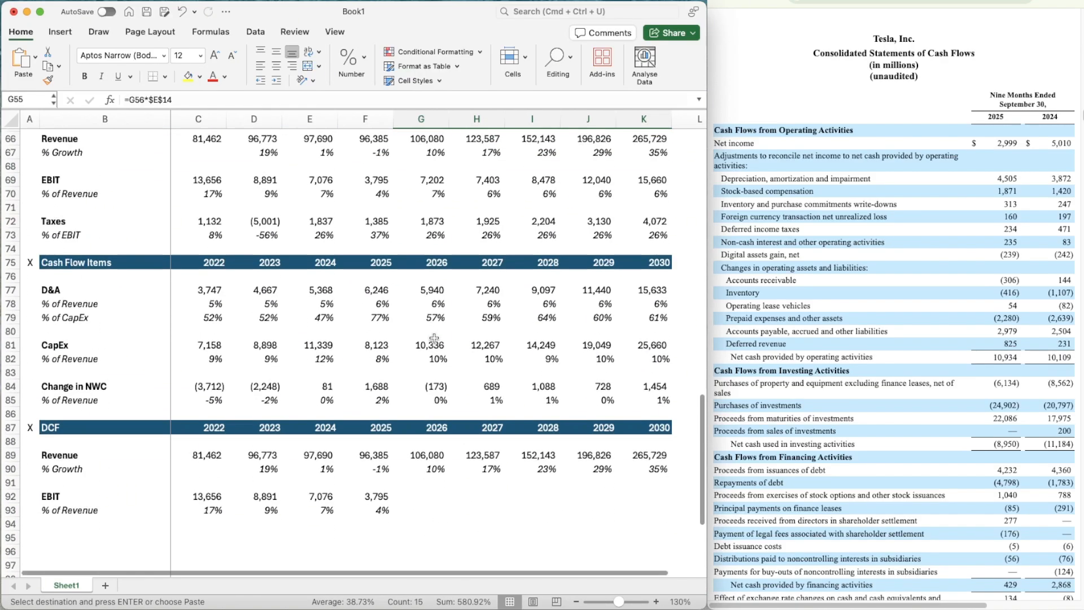
{"action": "left_click", "coordinate": [412, 349]}
{"action": "key", "text": "super+c"}
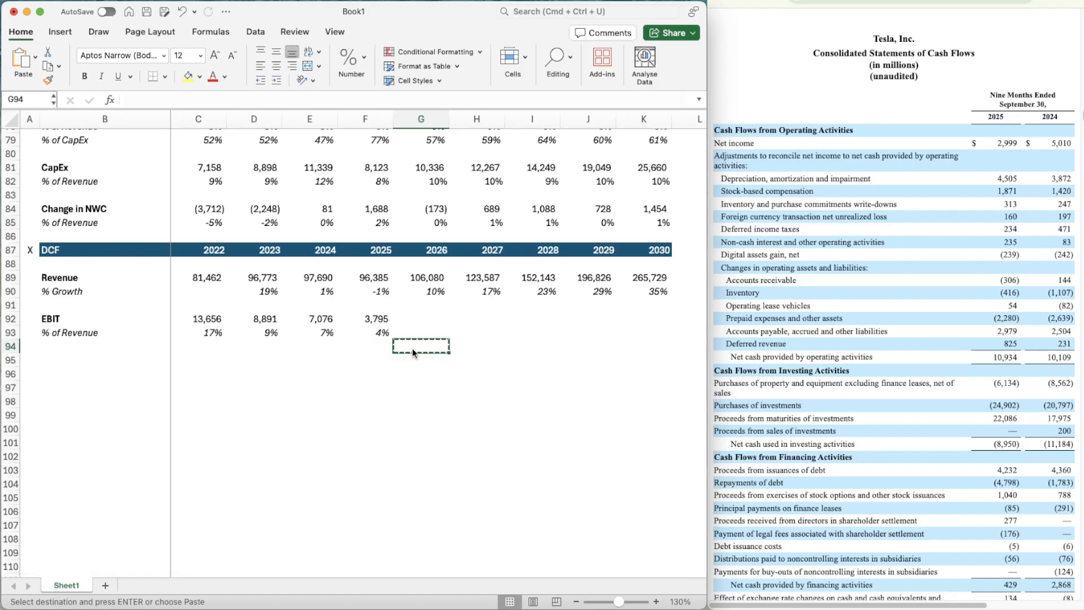
{"action": "key", "text": "Escape"}
- Copy the Services & Other Bear, Base and Bull growth block G55:K57 to G94:K96 below the DCF EBIT margin
{"action": "scroll", "coordinate": [422, 171], "scroll_direction": "up", "scroll_amount": 9}
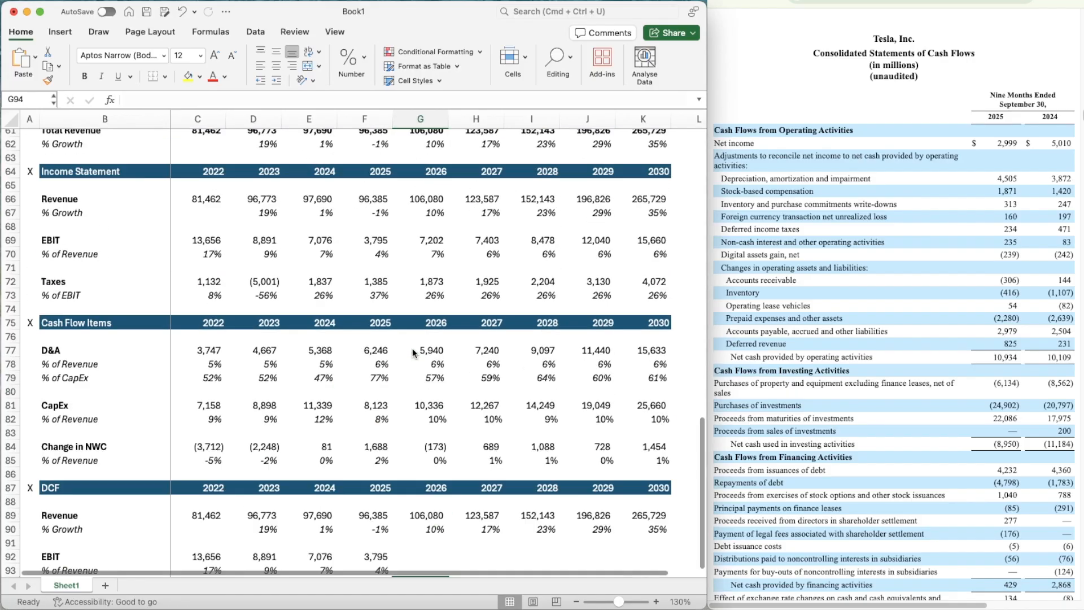
{"action": "left_click", "coordinate": [416, 176]}
{"action": "key", "text": "shift+Down"}
{"action": "key", "text": "shift+Down"}
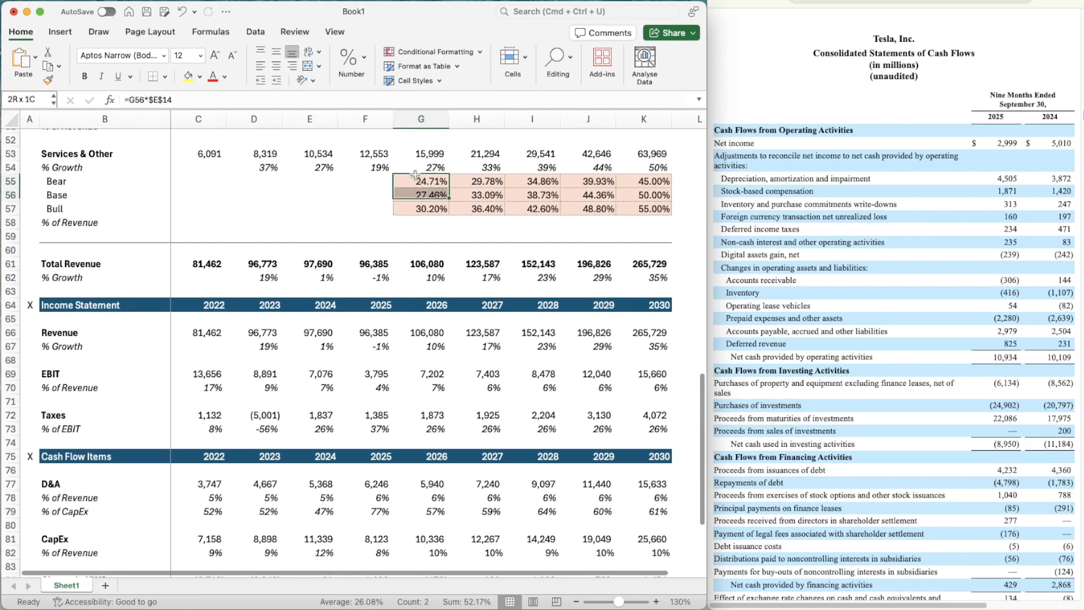
{"action": "key", "text": "shift+Right"}
{"action": "key", "text": "shift+Right"}
{"action": "key", "text": "shift+Right"}
{"action": "key", "text": "shift+Right"}
{"action": "key", "text": "super+c"}
{"action": "scroll", "coordinate": [417, 226], "scroll_direction": "down", "scroll_amount": 10}
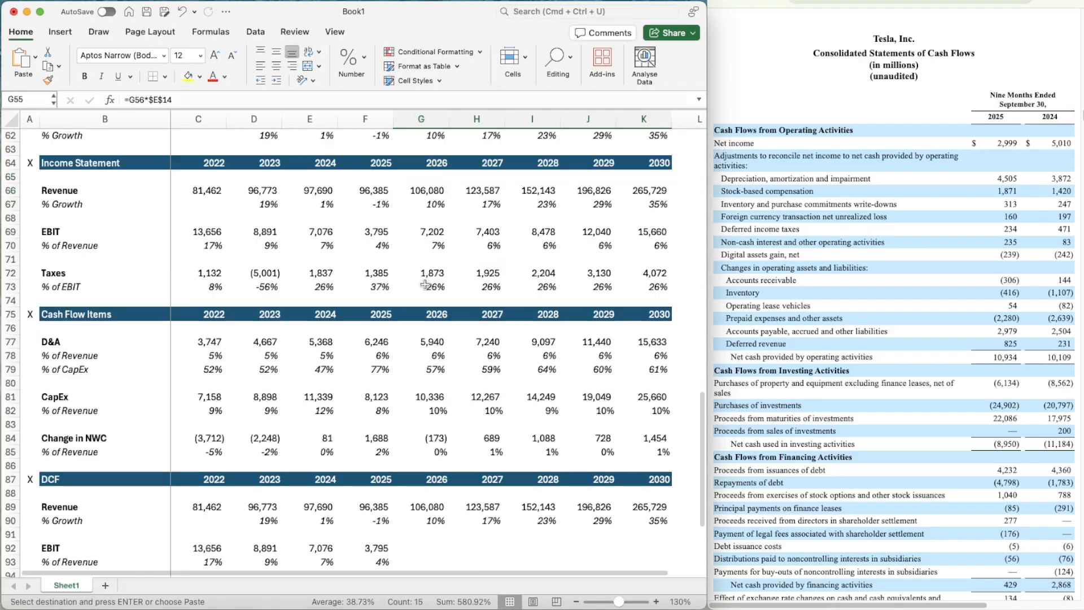
{"action": "left_click", "coordinate": [417, 289]}
{"action": "key", "text": "super+v"}
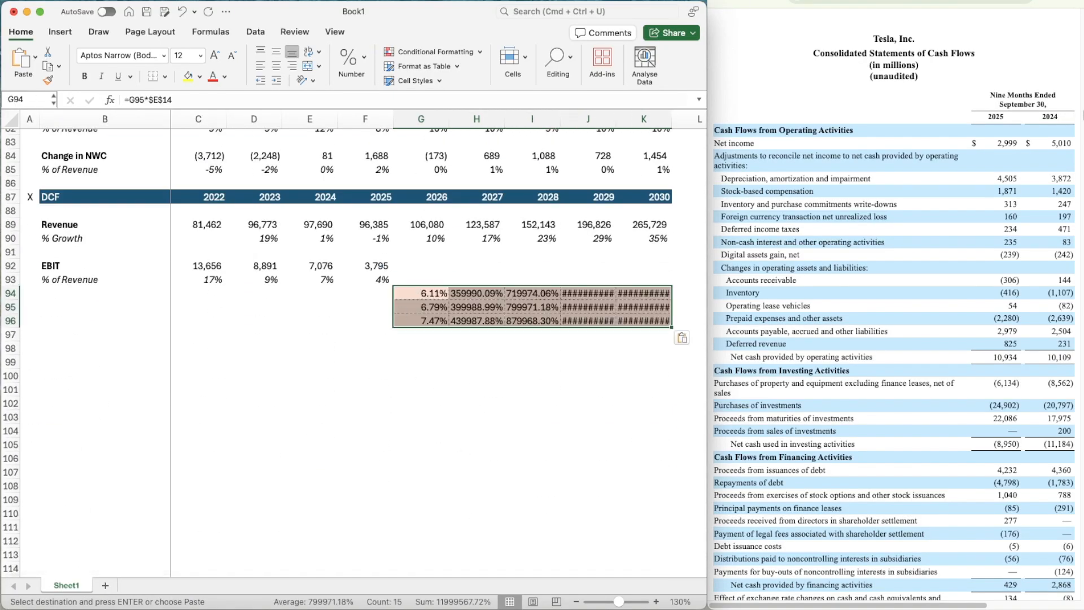
{"action": "key", "text": "super+Tab"}
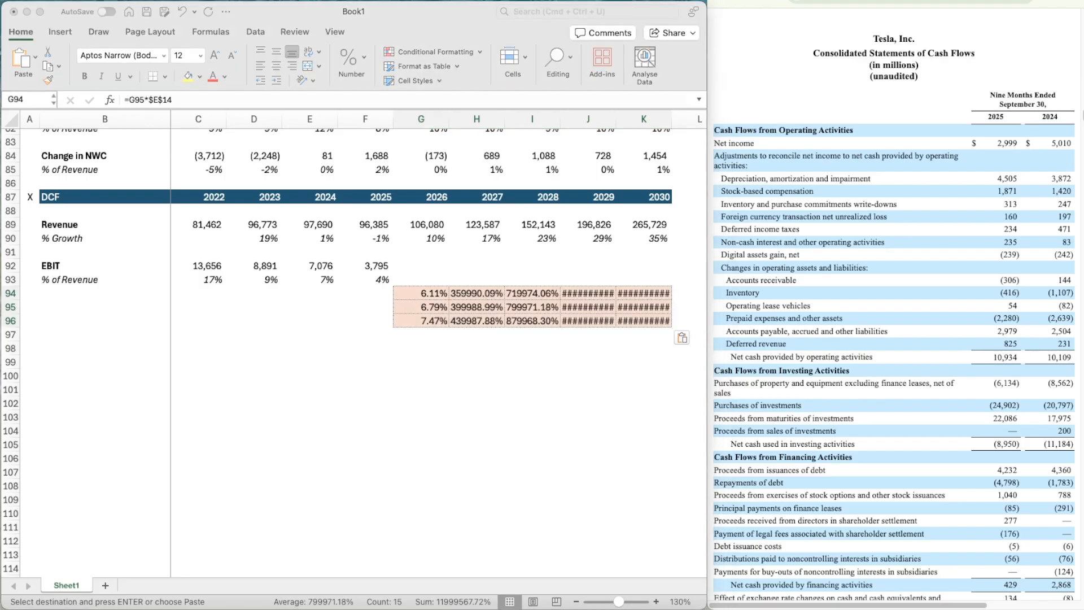
{"action": "left_click", "coordinate": [450, 346]}
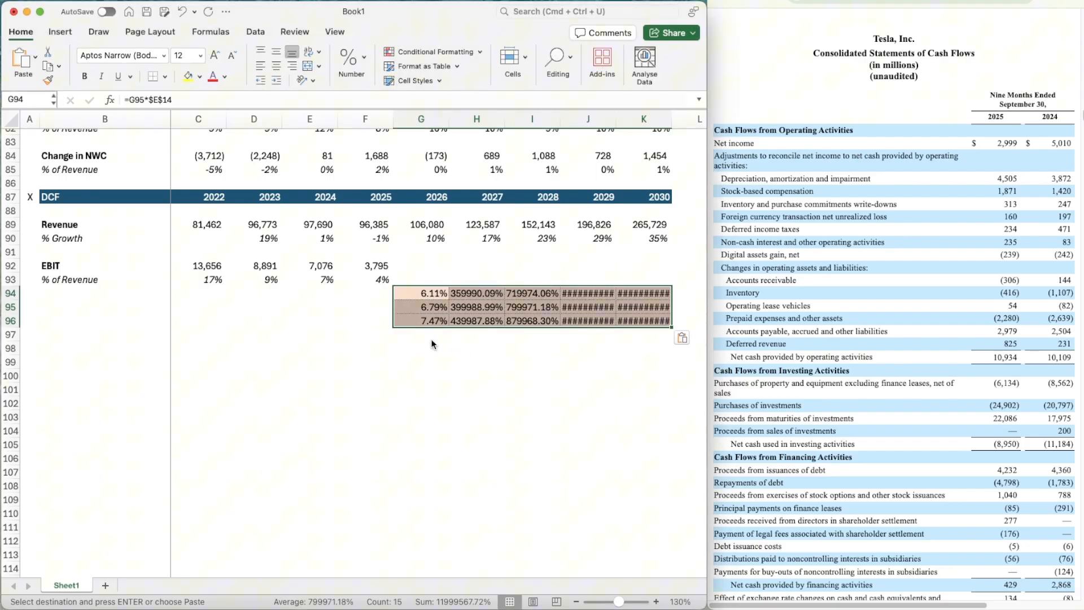
{"action": "left_click", "coordinate": [377, 319]}
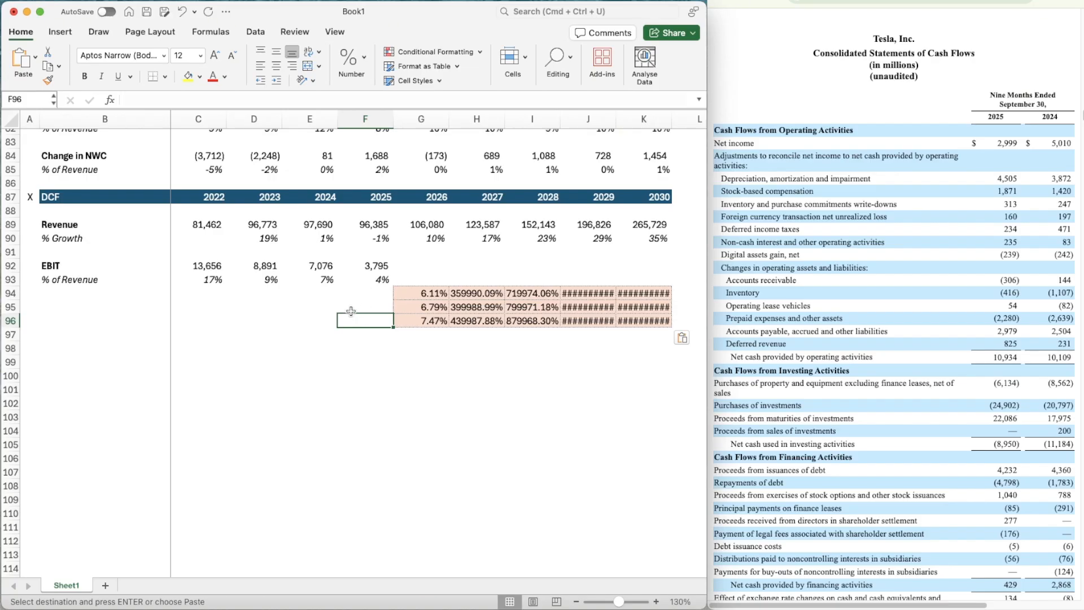
{"action": "left_click_drag", "start_coordinate": [350, 311], "coordinate": [395, 316]}
{"action": "left_click", "coordinate": [601, 206]}
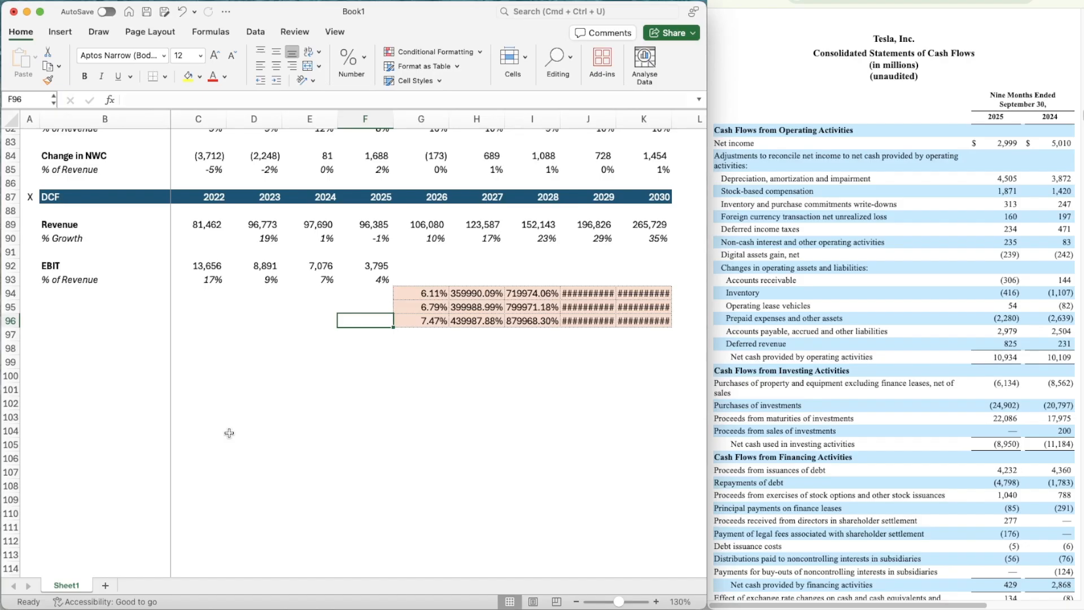
{"action": "key", "text": "Up"}
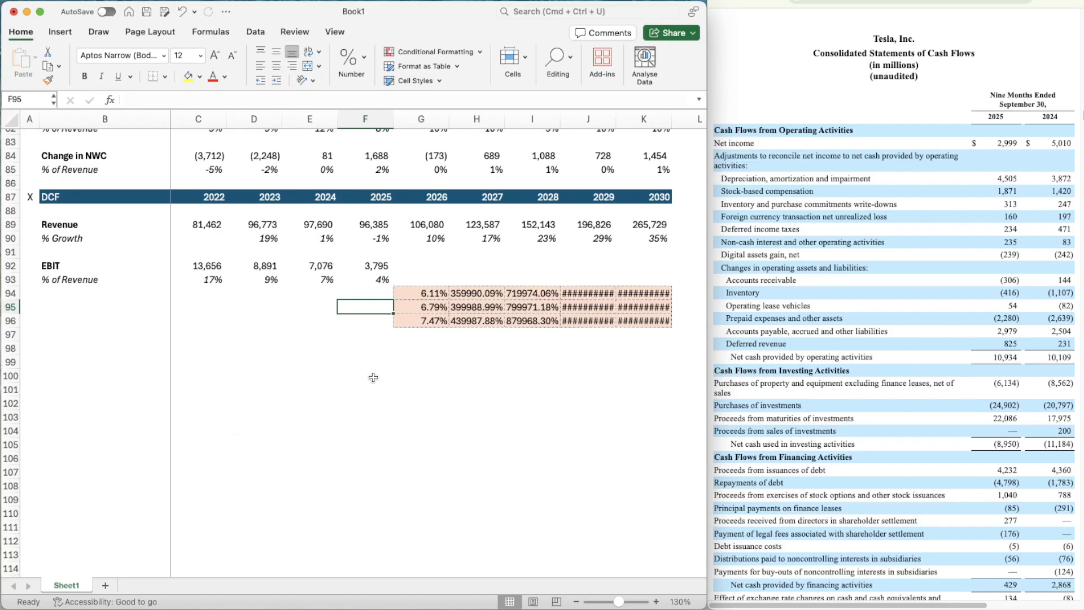
{"action": "scroll", "coordinate": [395, 373], "scroll_direction": "down", "scroll_amount": 1}
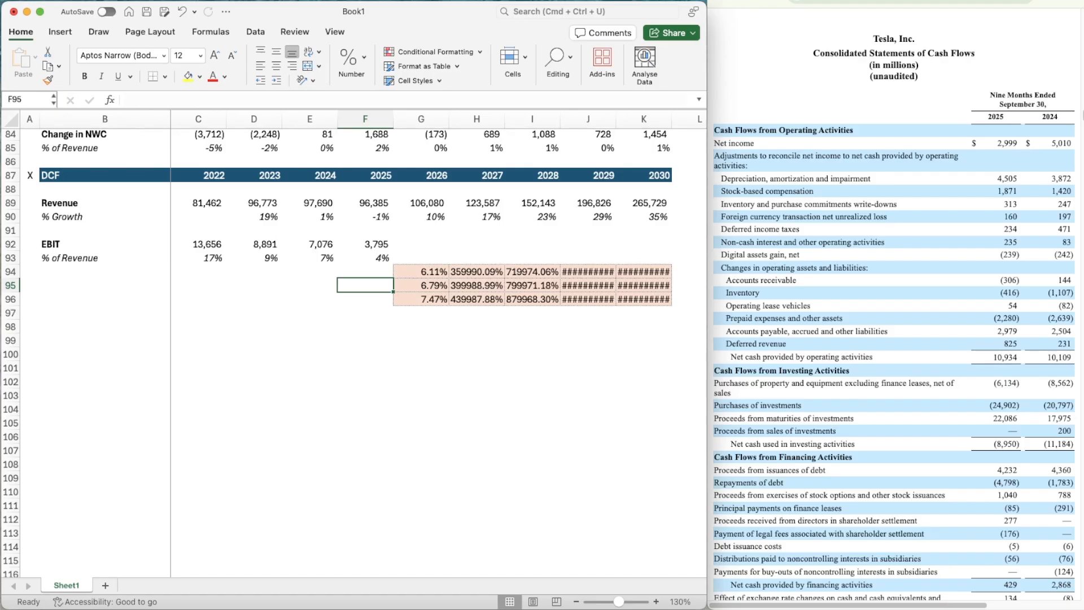
{"action": "left_click", "coordinate": [651, 283]}
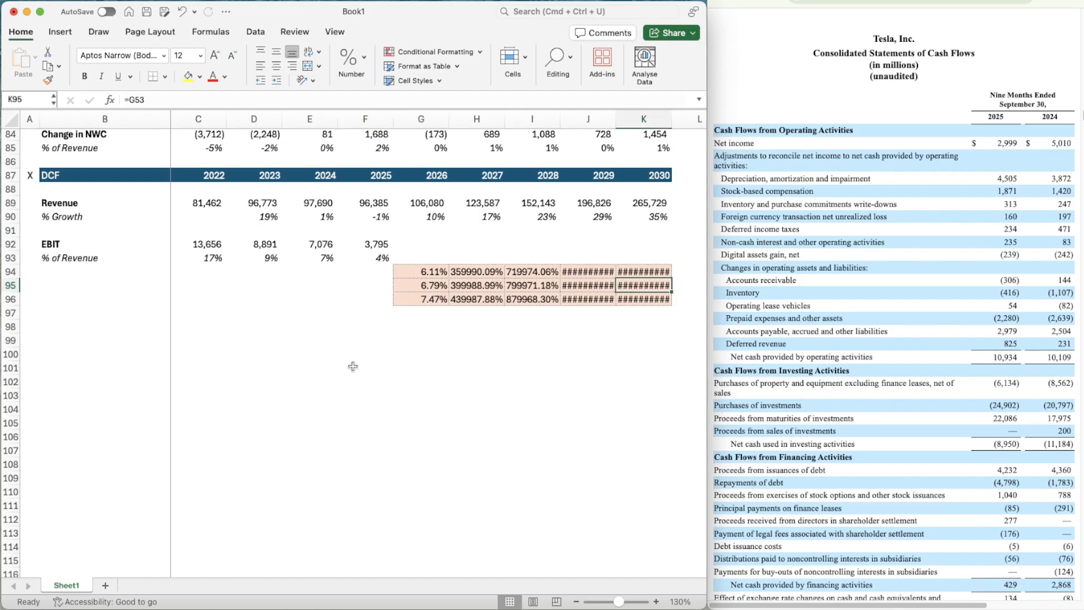
- Enter 17% as the Base EBIT assumption in G16
{"action": "scroll", "coordinate": [353, 366], "scroll_direction": "up", "scroll_amount": 20}
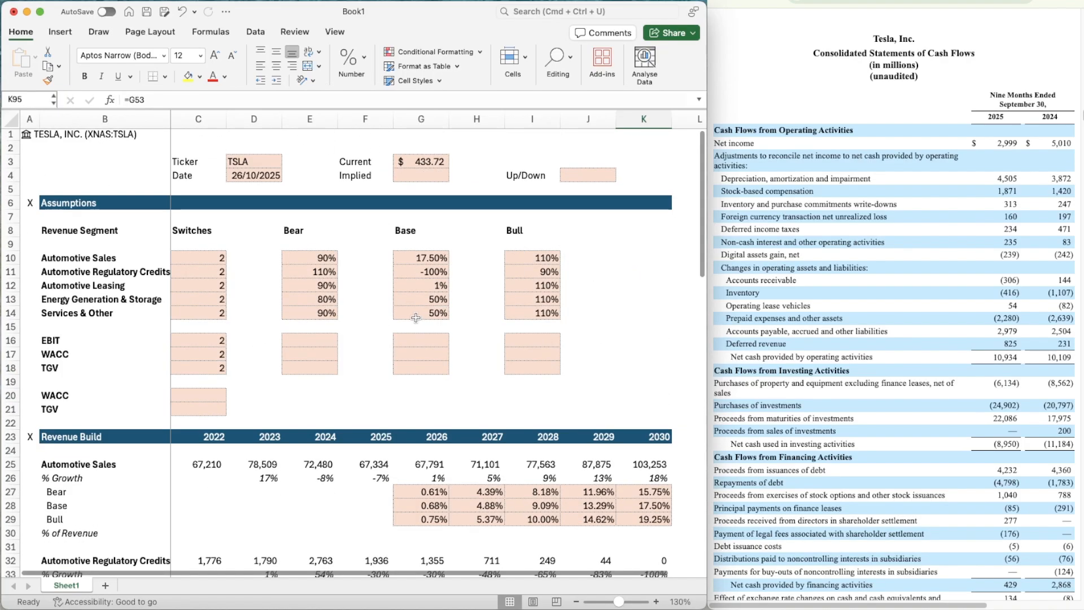
{"action": "left_click", "coordinate": [419, 339]}
{"action": "type", "text": "17%"}
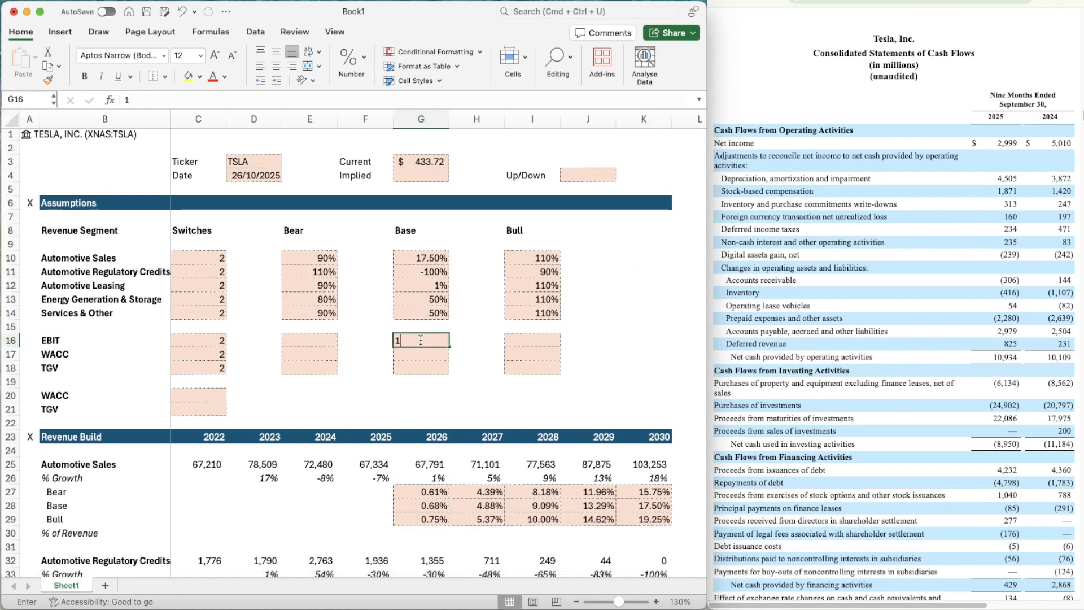
- Copy the Services & Other Bear factor of 90% from E14 to the EBIT Bear assumption in E16
{"action": "key", "text": "Left"}
{"action": "key", "text": "Left"}
{"action": "key", "text": "Up"}
{"action": "key", "text": "Up"}
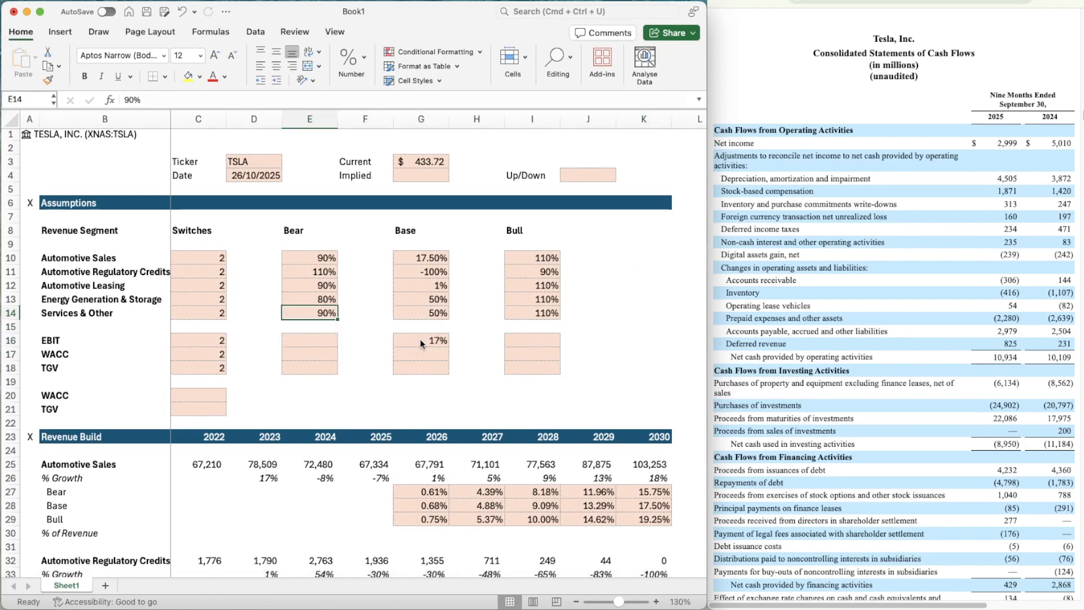
{"action": "key", "text": "ctrl+c"}
{"action": "key", "text": "Down"}
{"action": "key", "text": "Down"}
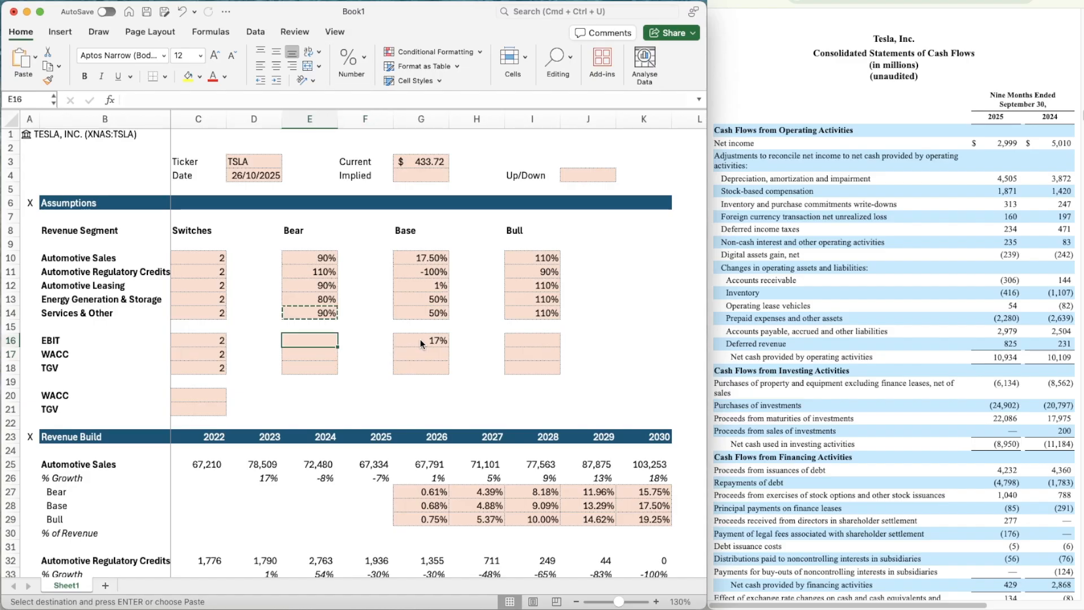
{"action": "key", "text": "ctrl+v"}
- Copy the Services & Other Bull factor of 110% from I14 to the EBIT Bull assumption in I16
{"action": "key", "text": "Right"}
{"action": "key", "text": "Right"}
{"action": "key", "text": "Right"}
{"action": "key", "text": "Right"}
{"action": "key", "text": "Up"}
{"action": "key", "text": "Up"}
{"action": "key", "text": "ctrl+c"}
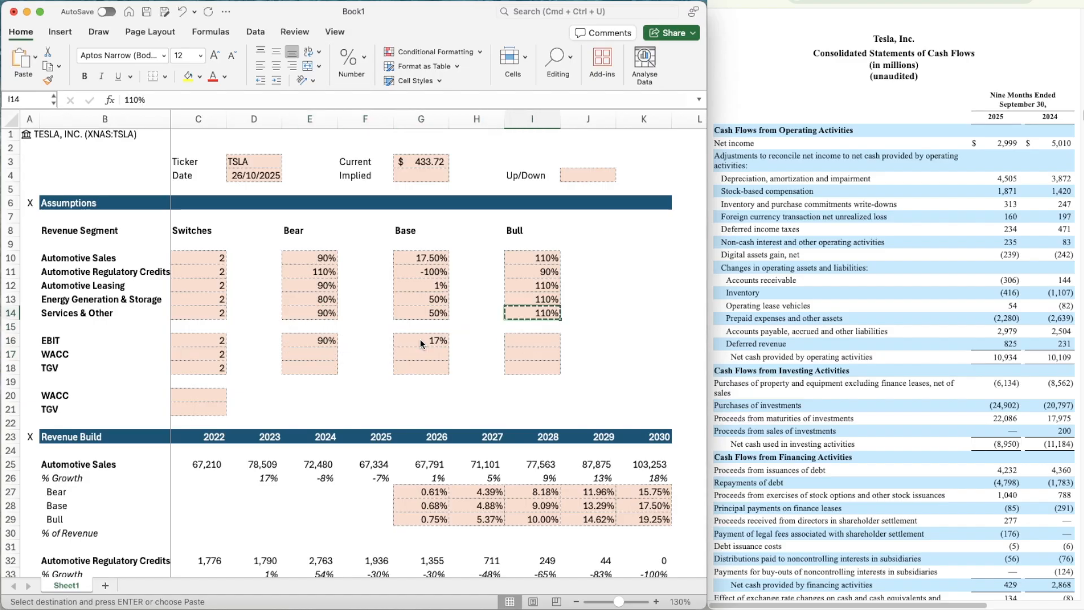
{"action": "key", "text": "Down"}
{"action": "key", "text": "Down"}
{"action": "key", "text": "ctrl+v"}
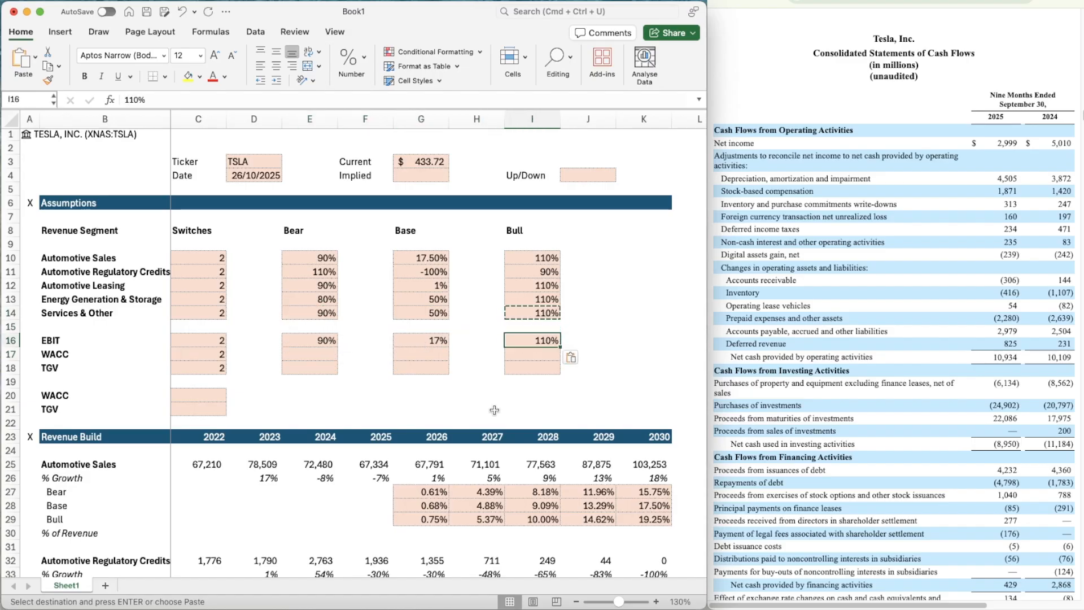
- Link the 2030 Base EBIT margin in K95 to the Base EBIT assumption with =G16
{"action": "scroll", "coordinate": [494, 410], "scroll_direction": "down", "scroll_amount": 20}
{"action": "scroll", "coordinate": [494, 410], "scroll_direction": "down", "scroll_amount": 3}
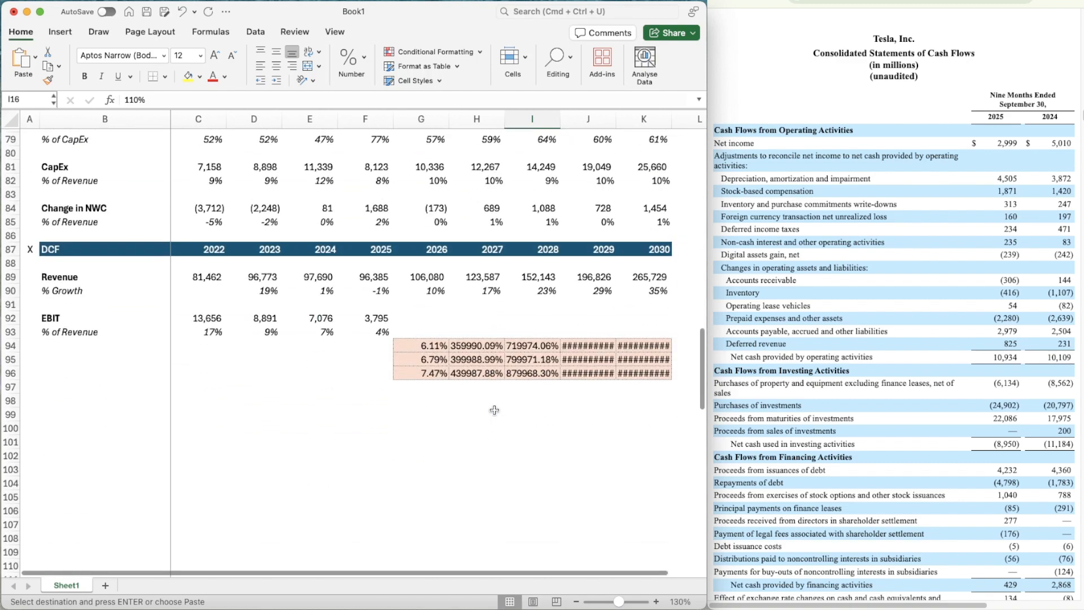
{"action": "scroll", "coordinate": [494, 410], "scroll_direction": "up", "scroll_amount": 20}
{"action": "scroll", "coordinate": [494, 409], "scroll_direction": "down", "scroll_amount": 20}
{"action": "scroll", "coordinate": [494, 410], "scroll_direction": "up", "scroll_amount": 3}
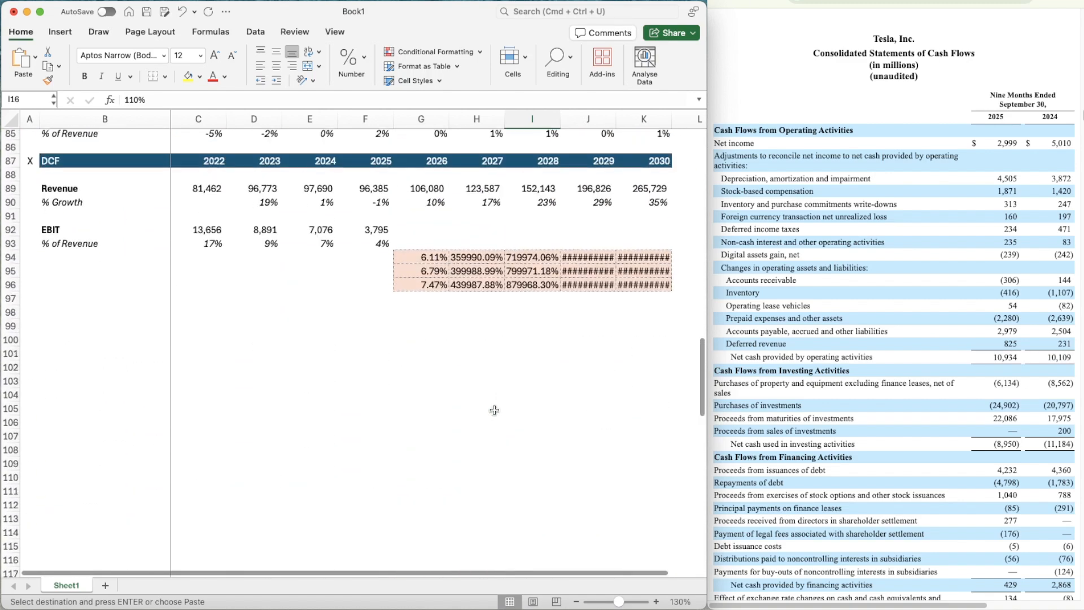
{"action": "left_click", "coordinate": [655, 271]}
{"action": "type", "text": "=g16"}
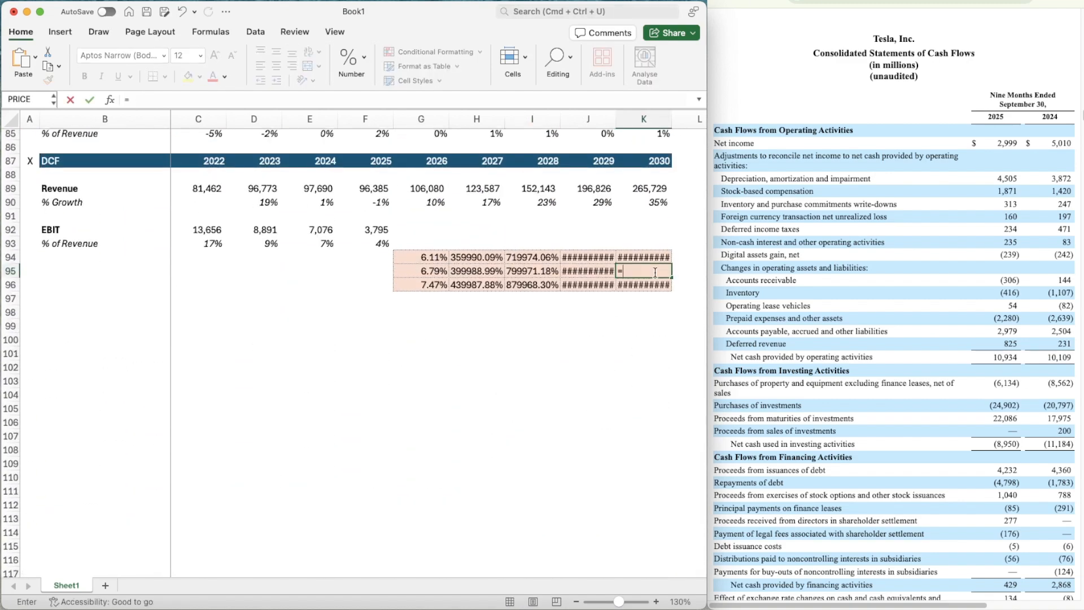
{"action": "key", "text": "Return"}
- Check the formulas across the Base EBIT margin row, H95 to K95
{"action": "key", "text": "Up"}
{"action": "key", "text": "Left"}
{"action": "key", "text": "Left"}
{"action": "key", "text": "Left"}
{"action": "key", "text": "Left"}
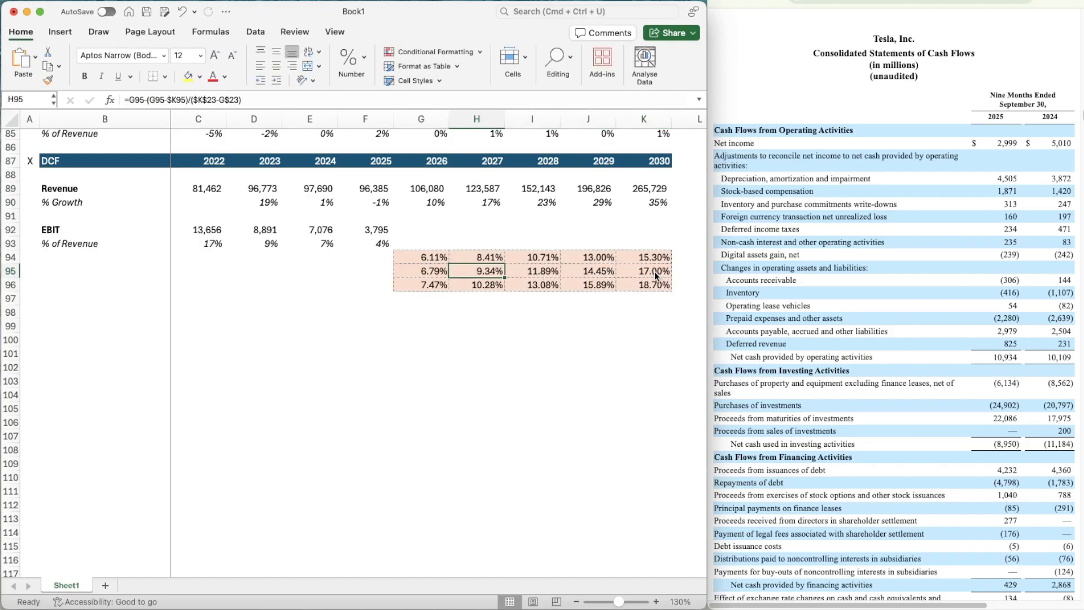
{"action": "key", "text": "Right"}
{"action": "key", "text": "Right"}
{"action": "key", "text": "Right"}
{"action": "key", "text": "Right"}
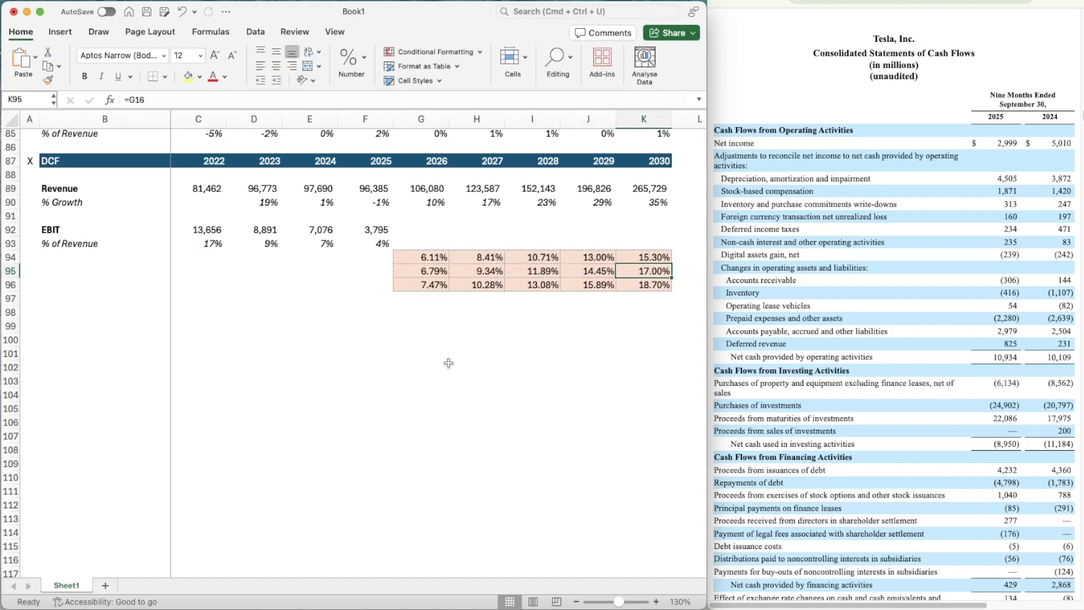
- Change the 2026 Bear EBIT margin formula in G94 to =G95*$E$16
{"action": "scroll", "coordinate": [449, 363], "scroll_direction": "up", "scroll_amount": 1}
{"action": "key", "text": "Left"}
{"action": "key", "text": "Left"}
{"action": "key", "text": "Left"}
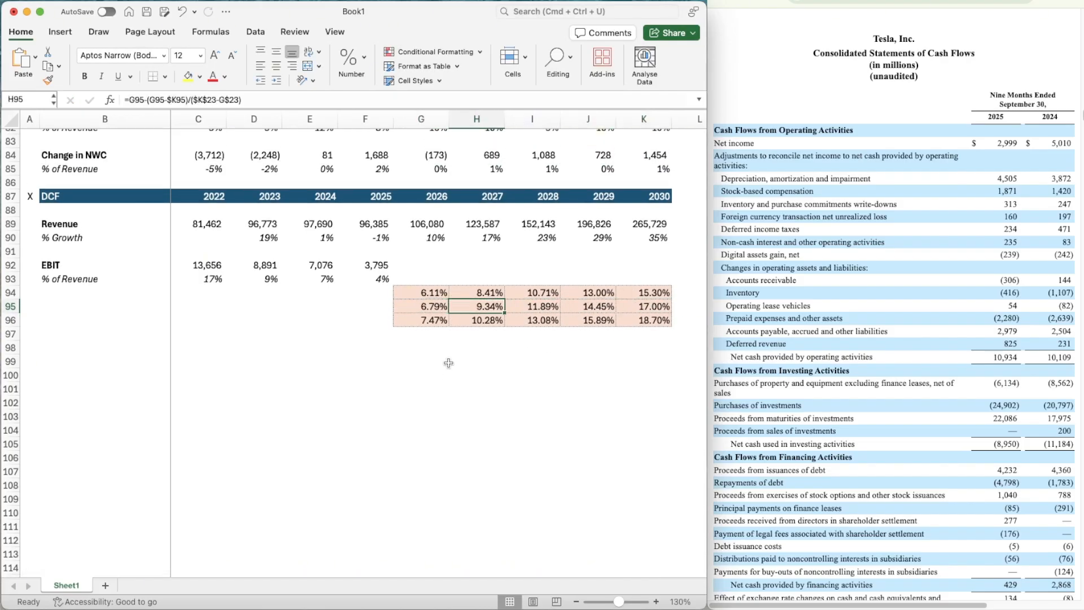
{"action": "key", "text": "Left"}
{"action": "key", "text": "Up"}
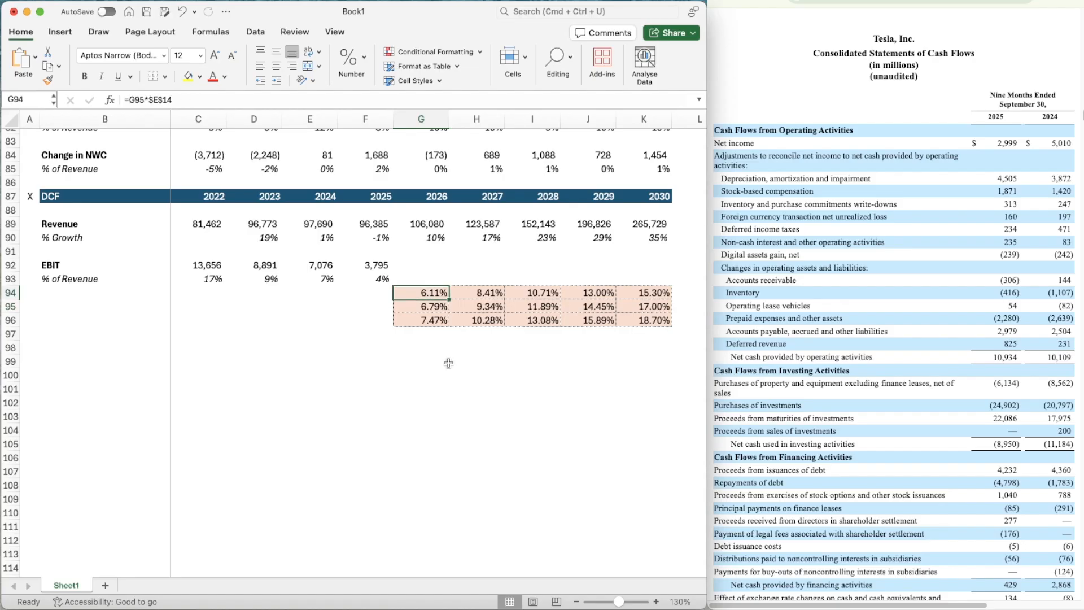
{"action": "left_click", "coordinate": [188, 101]}
{"action": "type", "text": "6"}
{"action": "key", "text": "Return"}
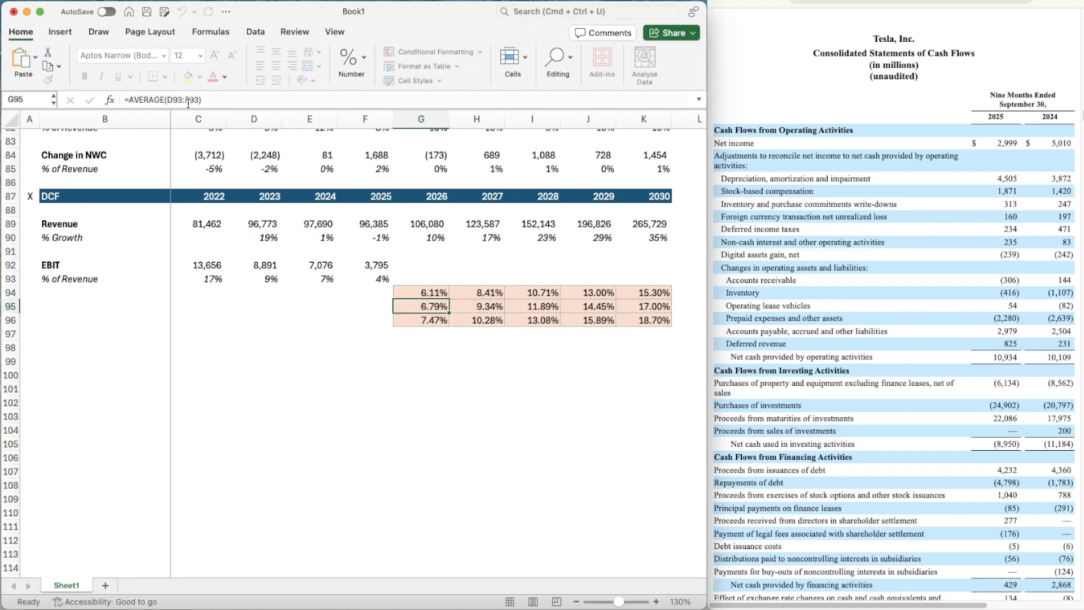
- Copy the Bear EBIT margin formula from G94 across 2027 to 2030, H94 to K94
{"action": "key", "text": "Up"}
{"action": "key", "text": "super+c"}
{"action": "key", "text": "shift+Right"}
{"action": "key", "text": "shift+Right"}
{"action": "key", "text": "shift+Right"}
{"action": "key", "text": "shift+Right"}
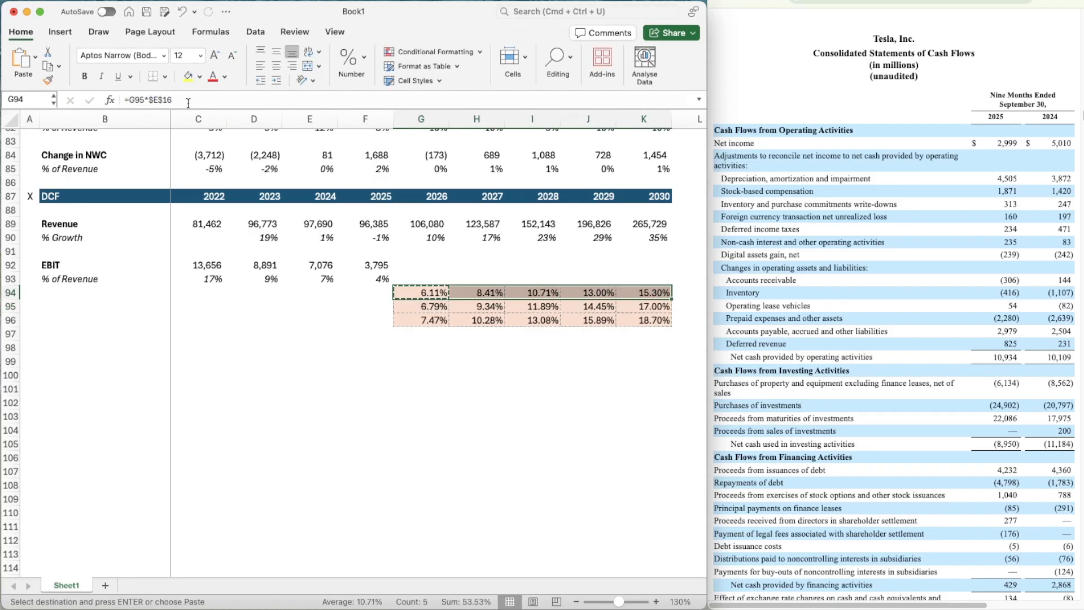
{"action": "key", "text": "super+v"}
- Change the 2026 Bull EBIT margin formula in G96 to =G95*$I$16
{"action": "key", "text": "Down"}
{"action": "key", "text": "Down"}
{"action": "left_click", "coordinate": [188, 103]}
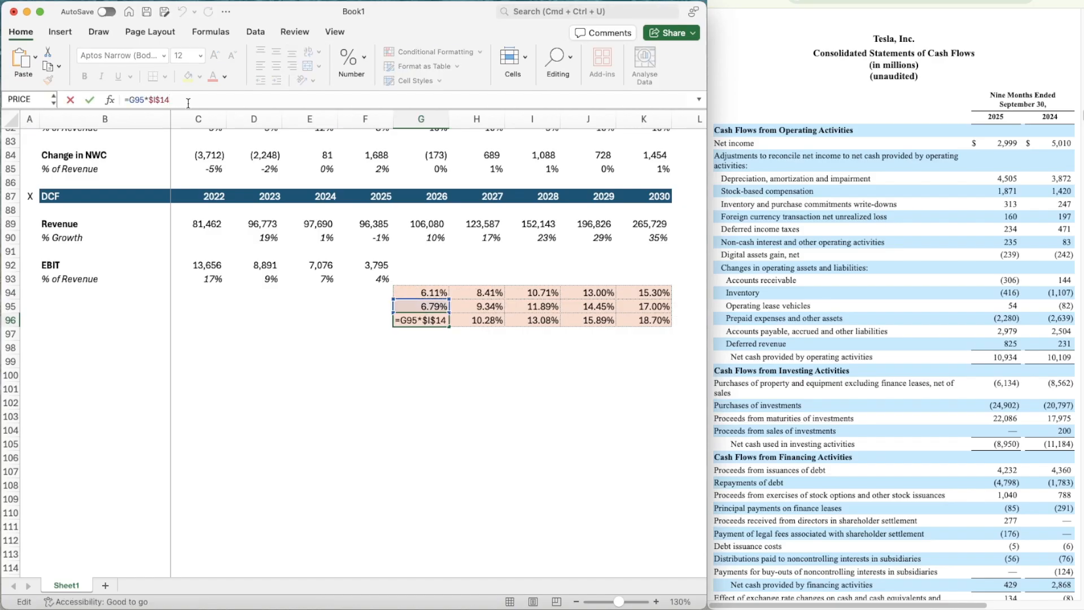
{"action": "type", "text": "6"}
{"action": "key", "text": "Return"}
- Copy the Bull EBIT margin formula from G96 across 2027 to 2030, H96 to K96
{"action": "key", "text": "Up"}
{"action": "key", "text": "super+c"}
{"action": "key", "text": "shift+Right"}
{"action": "key", "text": "shift+Right"}
{"action": "key", "text": "shift+Right"}
{"action": "key", "text": "shift+Right"}
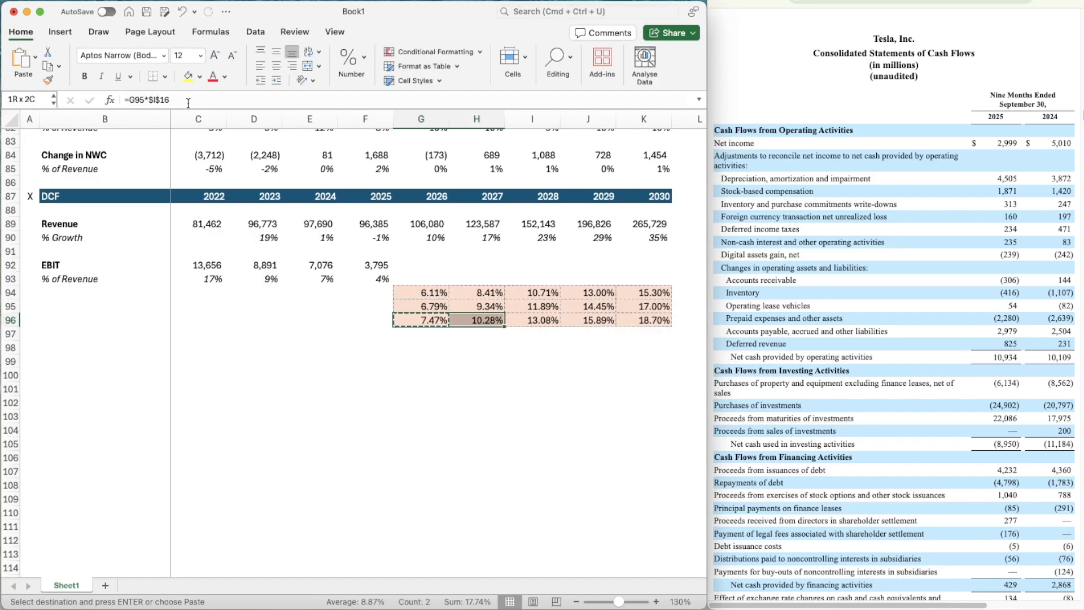
- Make the 2026 EBIT margin in G93 follow the scenario switch with =OFFSET(G93,$C$16,0)
{"action": "key", "text": "Up"}
{"action": "key", "text": "Up"}
{"action": "key", "text": "Up"}
{"action": "type", "text": "="}
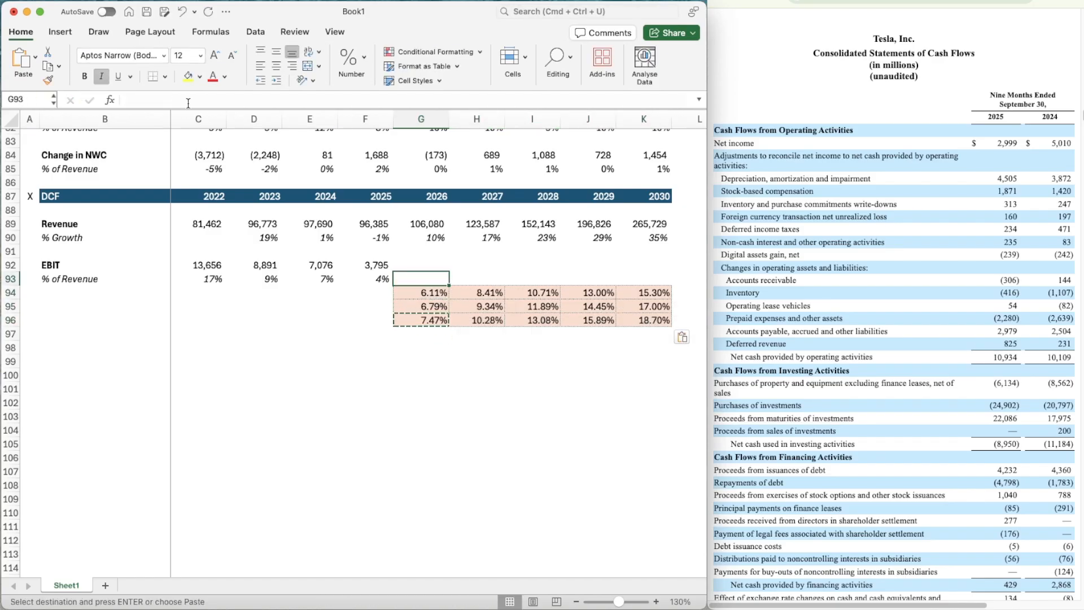
{"action": "type", "text": "OFFSET("}
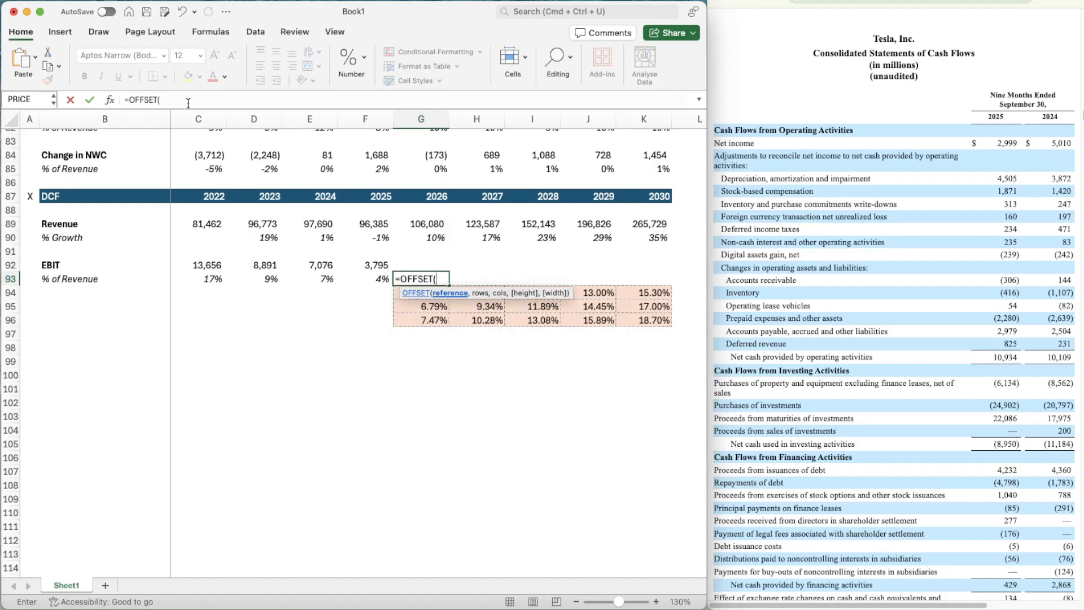
{"action": "type", "text": "G93,$C"}
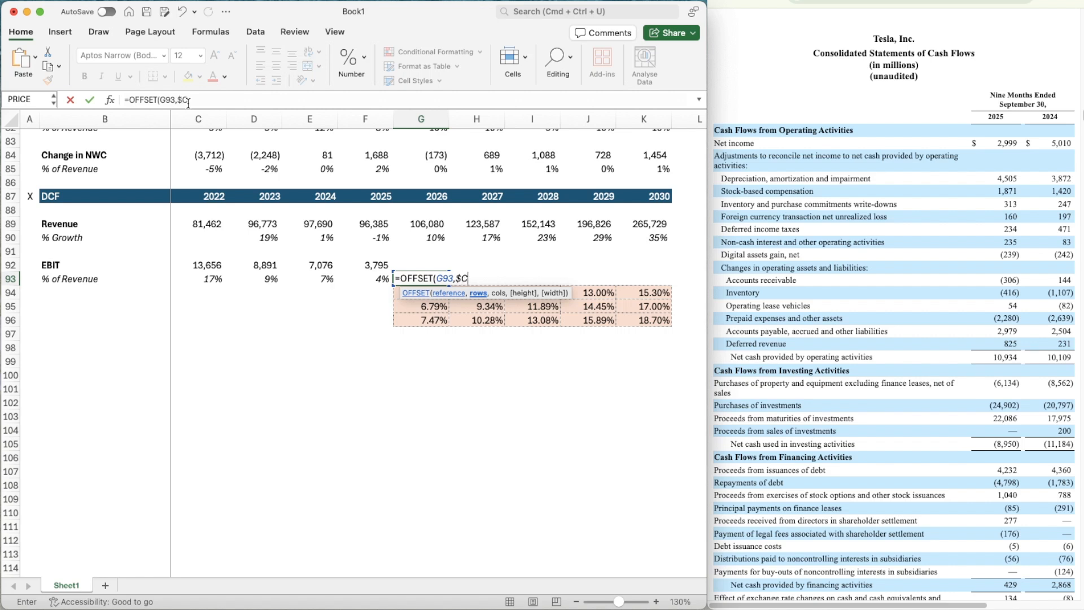
{"action": "type", "text": "$16,0)"}
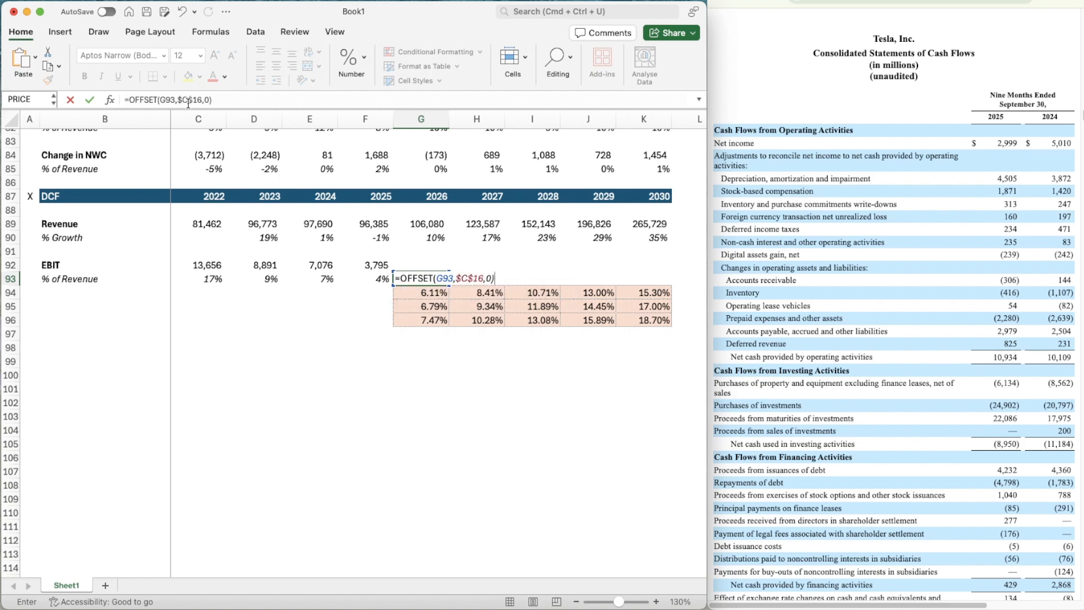
- Apply the percentage formatting of F93 to G93 and copy the OFFSET formula across H93 to K93
{"action": "key", "text": "Left"}
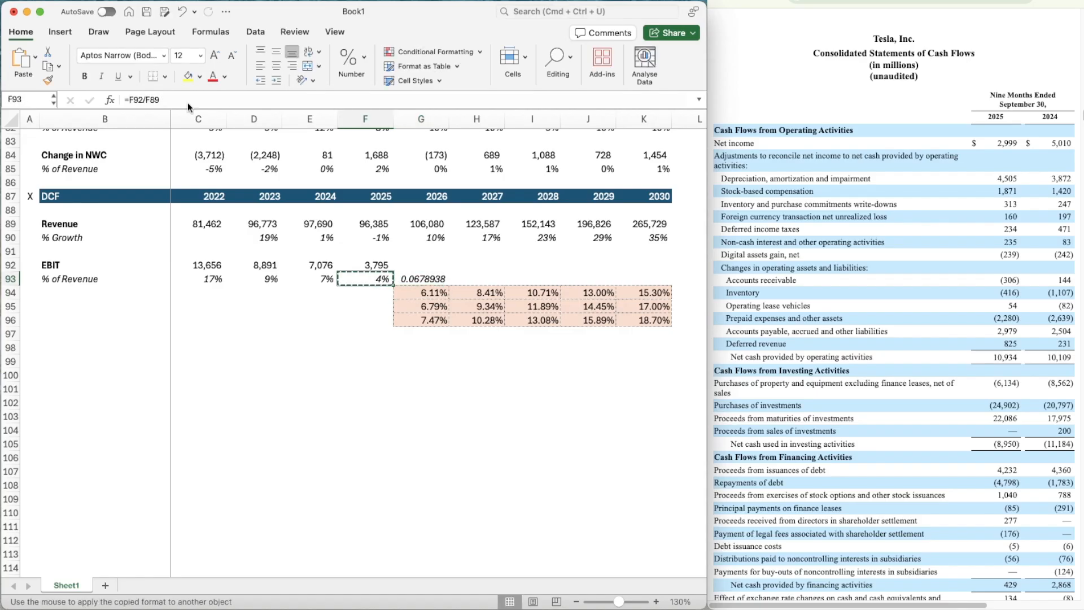
{"action": "key", "text": "Right"}
{"action": "key", "text": "super+c"}
{"action": "key", "text": "shift+Right"}
{"action": "key", "text": "shift+Right"}
{"action": "key", "text": "shift+Right"}
{"action": "key", "text": "shift+Right"}
{"action": "key", "text": "super+v"}
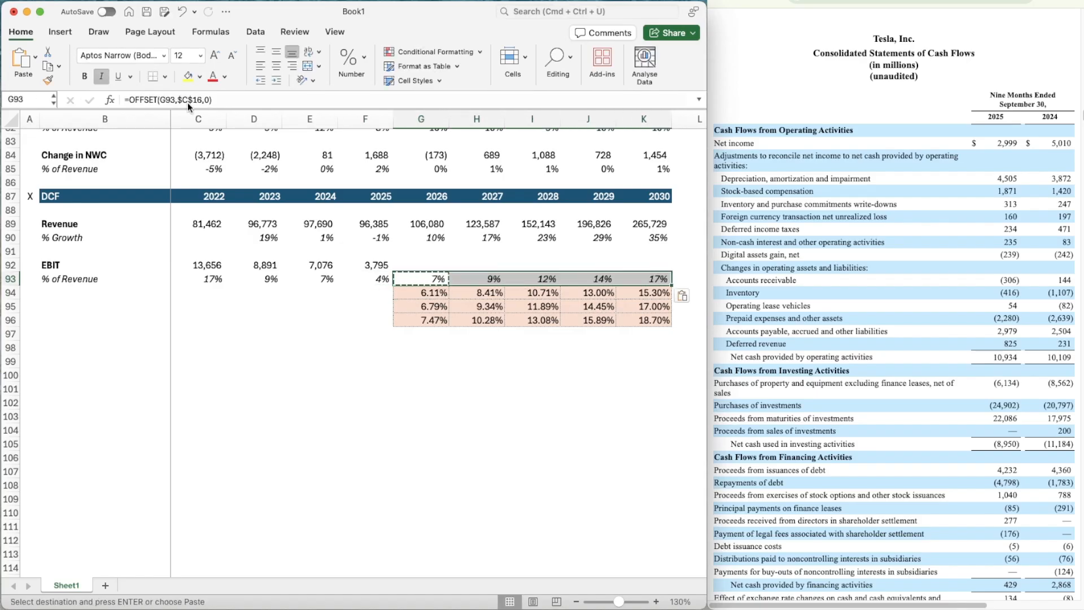
{"action": "key", "text": "Escape"}
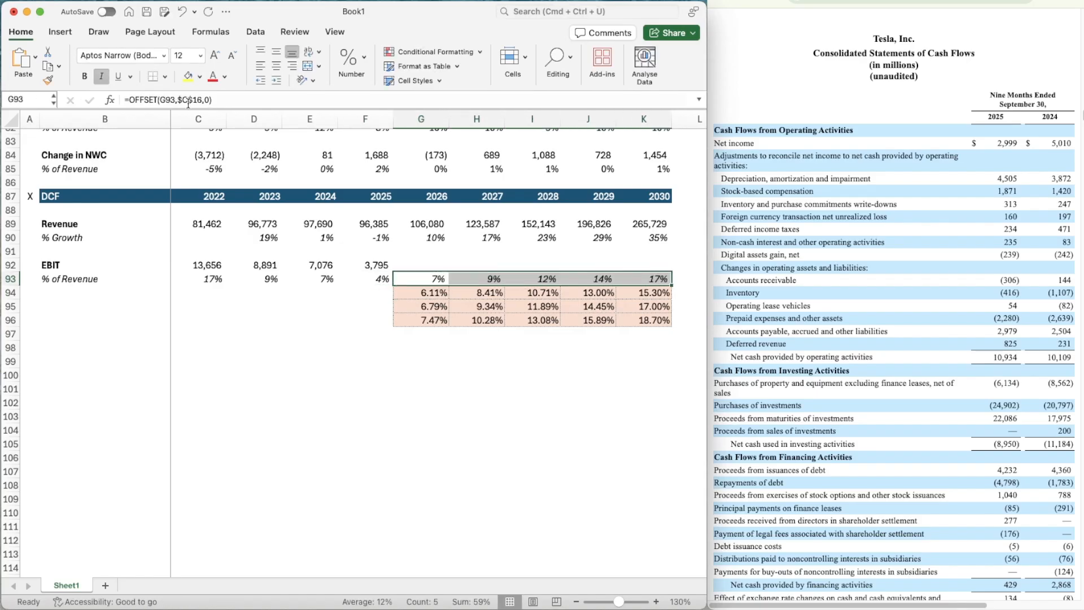
- Review the projected EBIT margins and their OFFSET formulas across 2026 to 2030 in row 93
{"action": "key", "text": "Up"}
{"action": "key", "text": "Left"}
{"action": "key", "text": "Right"}
{"action": "key", "text": "Down"}
{"action": "key", "text": "Right"}
{"action": "key", "text": "Right"}
{"action": "key", "text": "Right"}
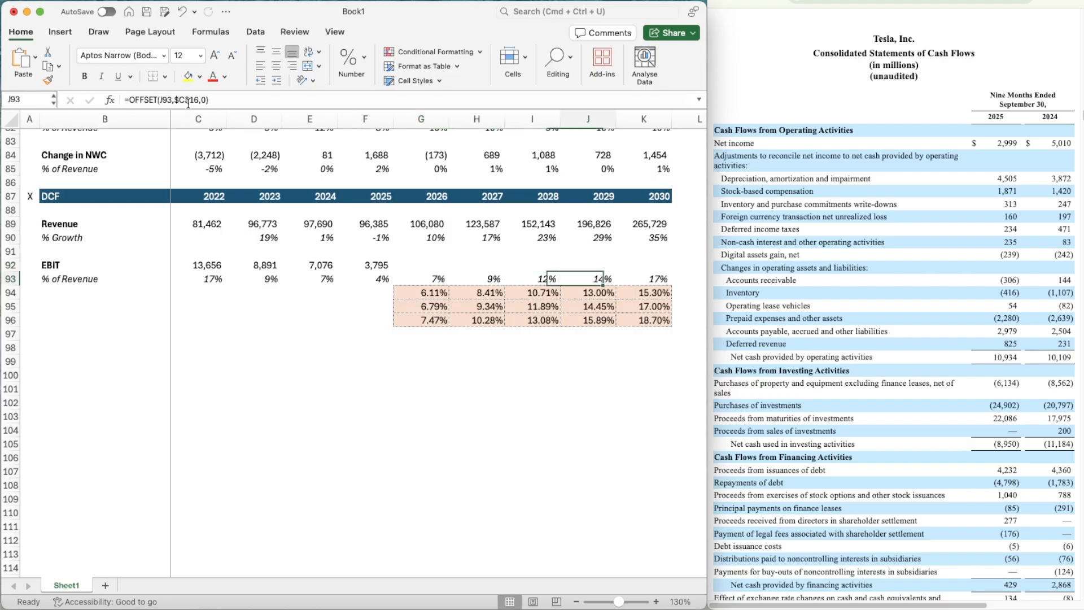
{"action": "key", "text": "Right"}
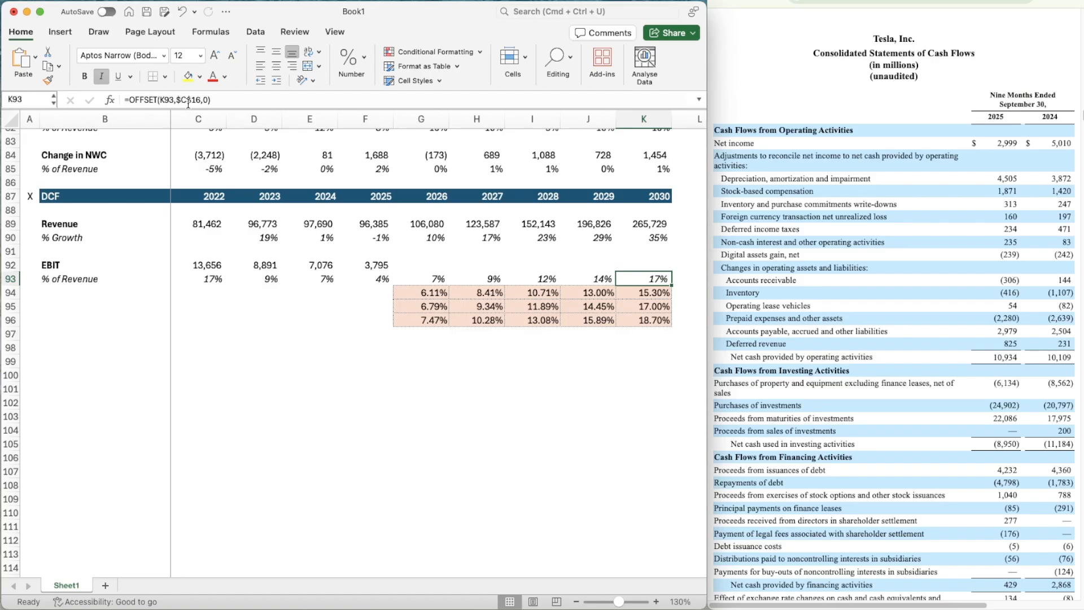
{"action": "key", "text": "Left"}
{"action": "key", "text": "Left"}
{"action": "key", "text": "Left"}
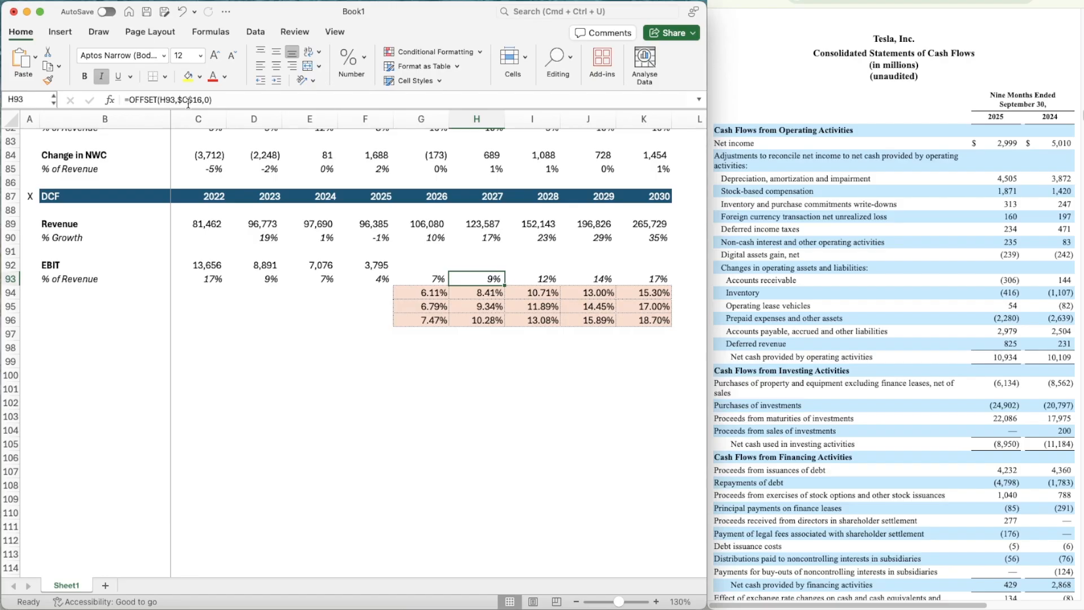
- Calculate the 2026 EBIT in G92 as revenue times EBIT margin, =G89*G93
{"action": "key", "text": "Up"}
{"action": "key", "text": "Left"}
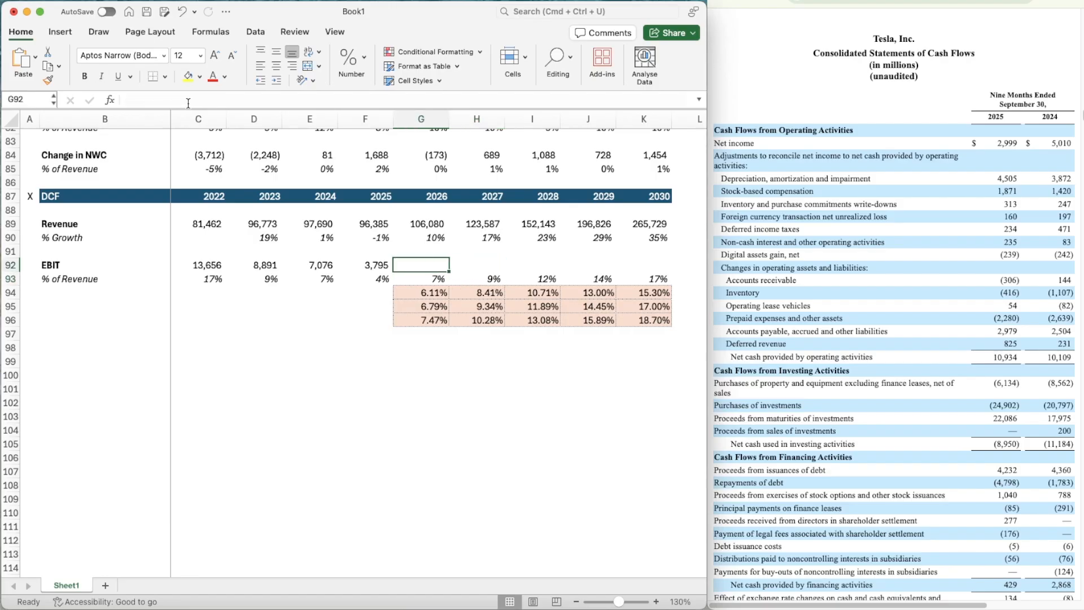
{"action": "type", "text": "="}
{"action": "key", "text": "Up"}
{"action": "key", "text": "Up"}
{"action": "key", "text": "Up"}
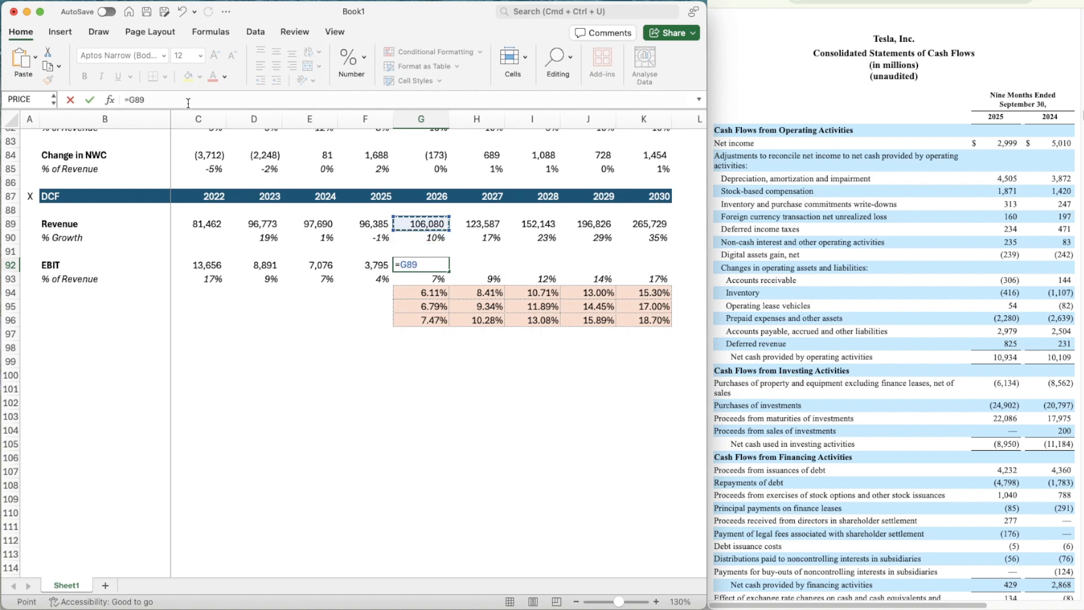
{"action": "type", "text": "*"}
{"action": "key", "text": "Down"}
{"action": "key", "text": "Return"}
{"action": "key", "text": "Up"}
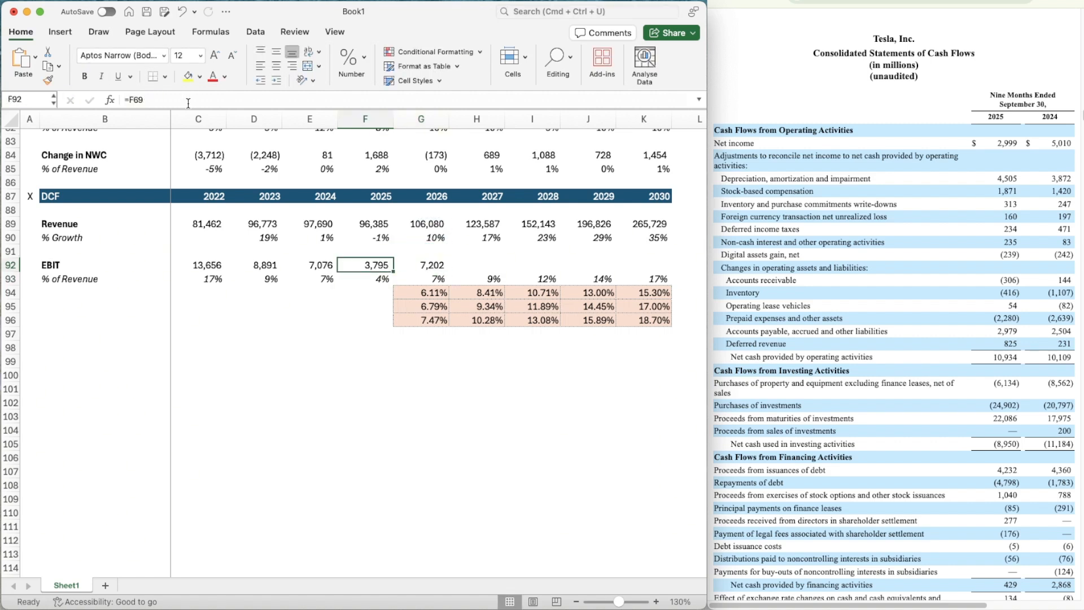
- Copy the projected EBIT formula from G92 across 2027 to 2030, H92 to K92
{"action": "key", "text": "super+c"}
{"action": "key", "text": "shift+Right"}
{"action": "key", "text": "shift+Right"}
{"action": "key", "text": "shift+Right"}
{"action": "key", "text": "shift+Right"}
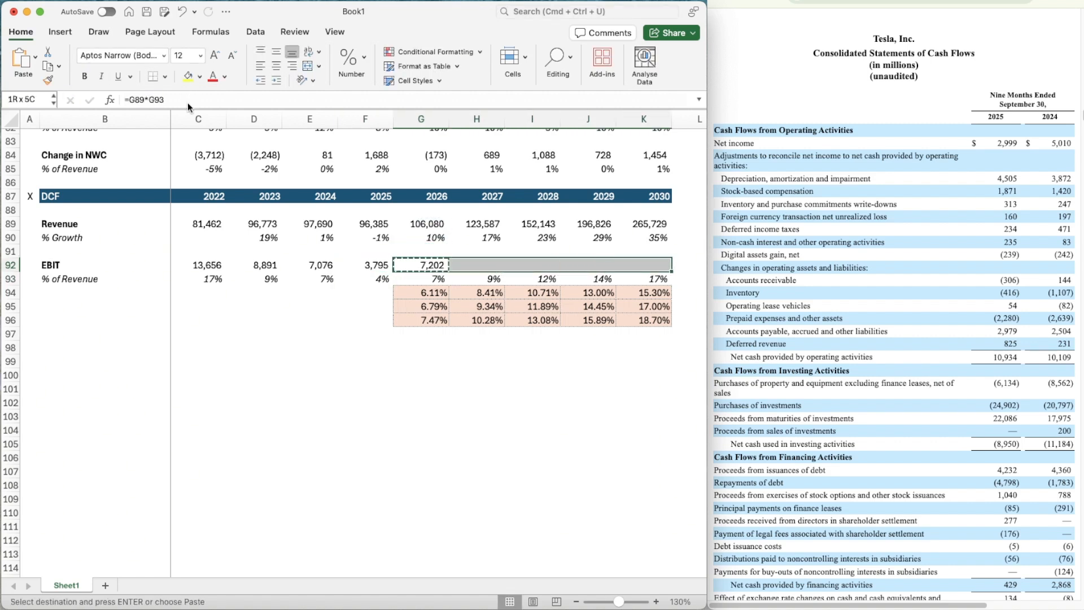
{"action": "key", "text": "super+v"}
- Add the bold row label Taxes in B98, below the EBIT margin scenarios
{"action": "key", "text": "Down"}
{"action": "key", "text": "Down"}
{"action": "key", "text": "Down"}
{"action": "key", "text": "Down"}
{"action": "key", "text": "Down"}
{"action": "key", "text": "Down"}
{"action": "key", "text": "Left"}
{"action": "key", "text": "Left"}
{"action": "key", "text": "Left"}
{"action": "key", "text": "Left"}
{"action": "key", "text": "Left"}
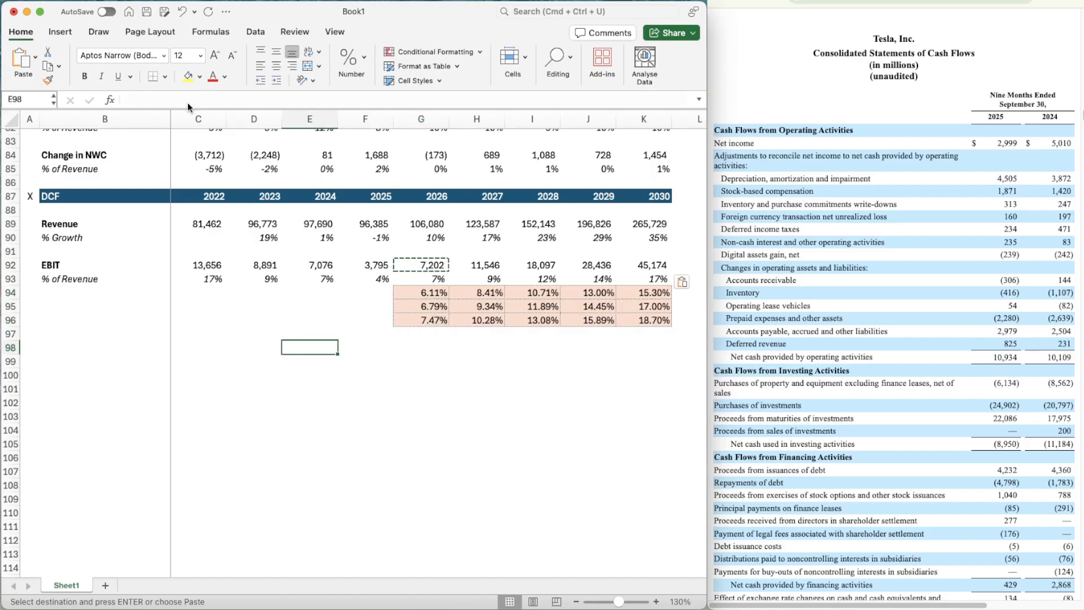
{"action": "type", "text": "Taxes"}
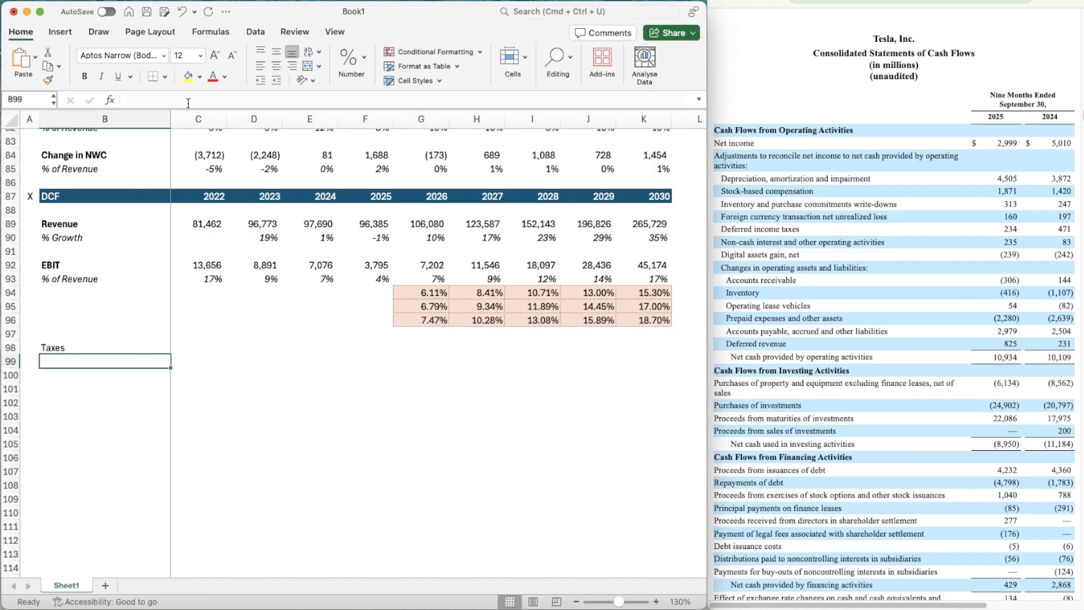
{"action": "key", "text": "super+b"}
- Add the italic row label % of EBIT in B99, directly below Taxes
{"action": "key", "text": "Return"}
{"action": "type", "text": "%"}
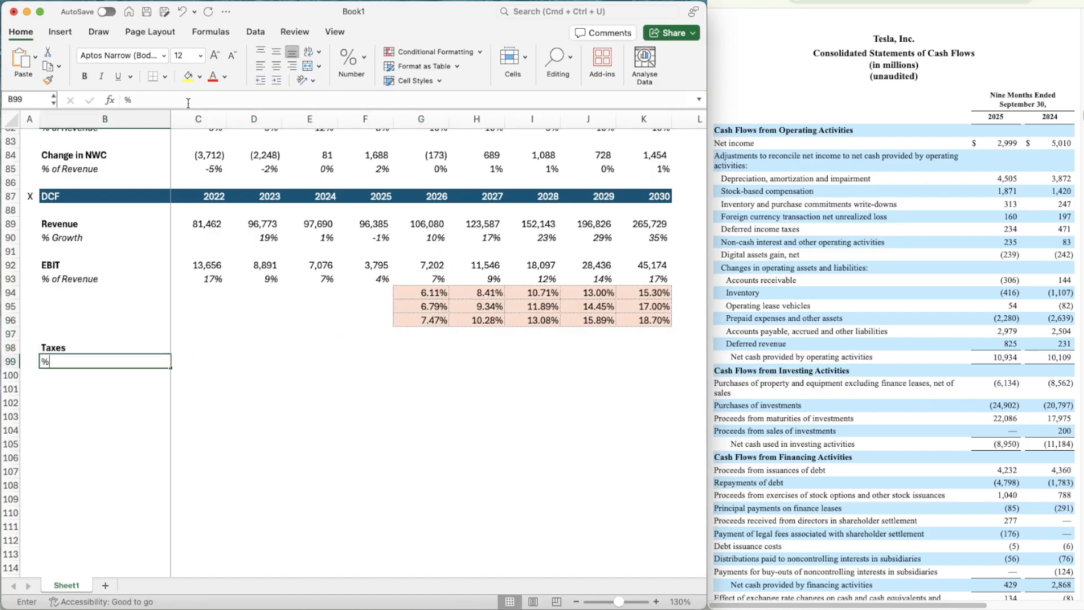
{"action": "type", "text": " of EBIT"}
{"action": "key", "text": "Return"}
{"action": "key", "text": "Up"}
{"action": "key", "text": "shift+space"}
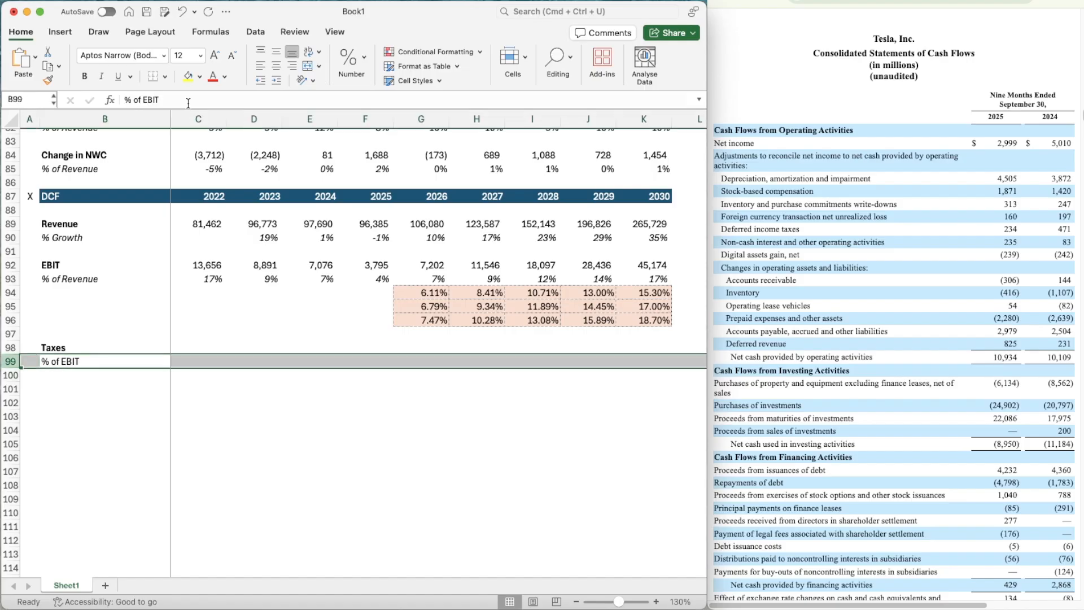
- Link the 2022 taxes in C98 to the earlier Taxes row with =C72
{"action": "key", "text": "Right"}
{"action": "key", "text": "Up"}
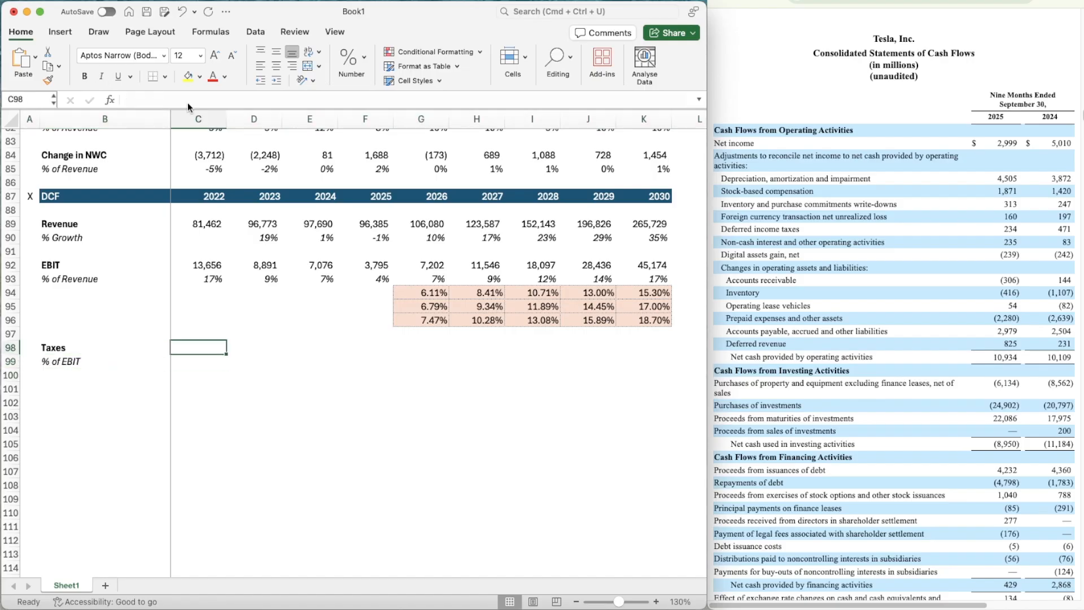
{"action": "type", "text": "="}
{"action": "scroll", "coordinate": [195, 217], "scroll_direction": "up", "scroll_amount": 5}
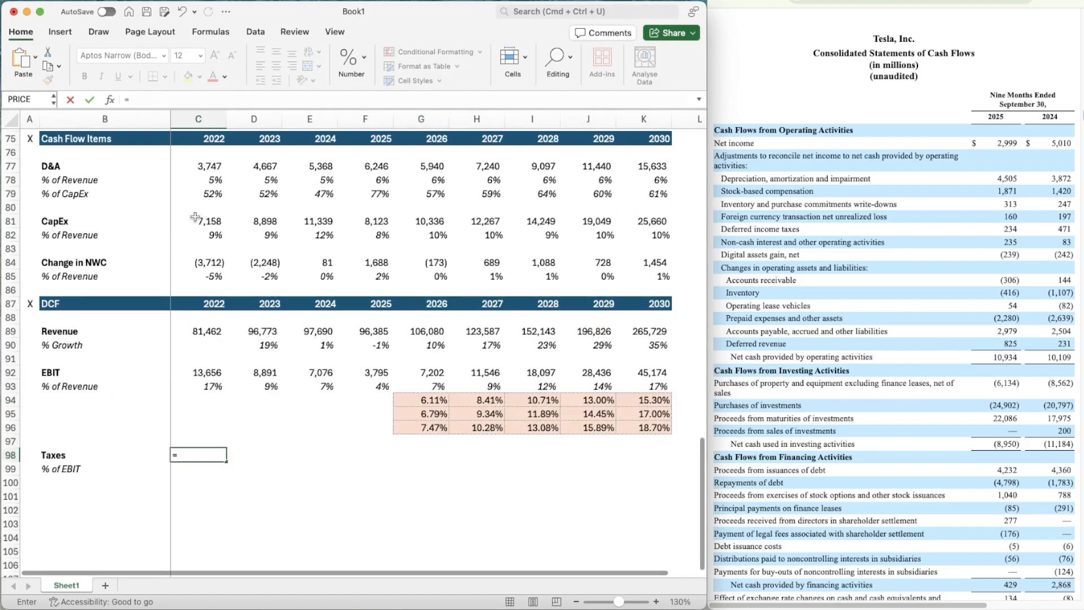
{"action": "left_click", "coordinate": [198, 206]}
{"action": "key", "text": "Return"}
{"action": "scroll", "coordinate": [216, 438], "scroll_direction": "down", "scroll_amount": 4}
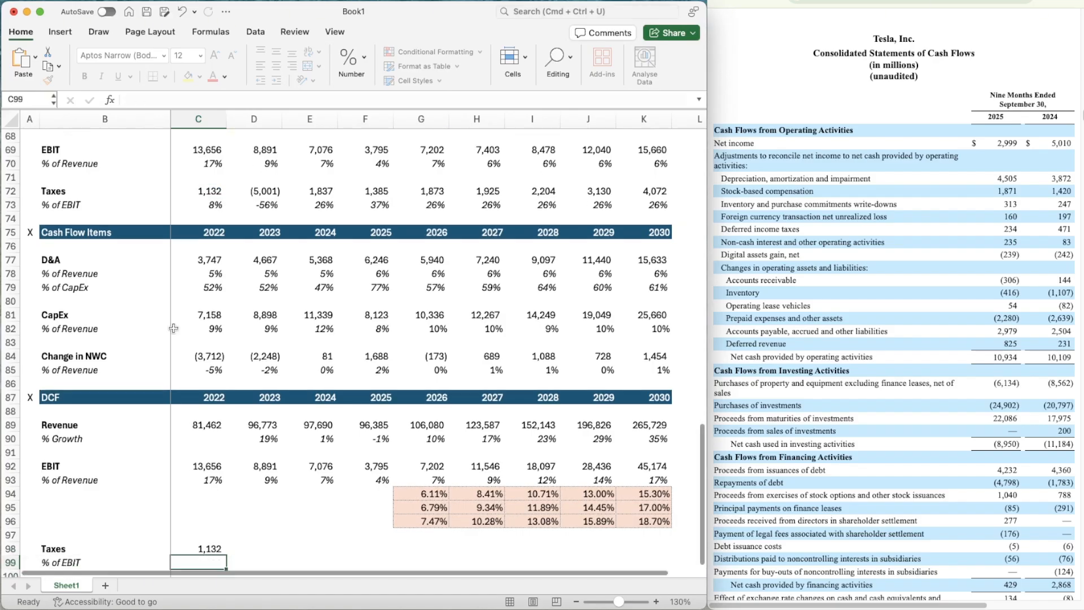
- Copy the taxes link from C98 across 2023 to 2030, D98 to K98
{"action": "left_click", "coordinate": [199, 405]}
{"action": "key", "text": "super+c"}
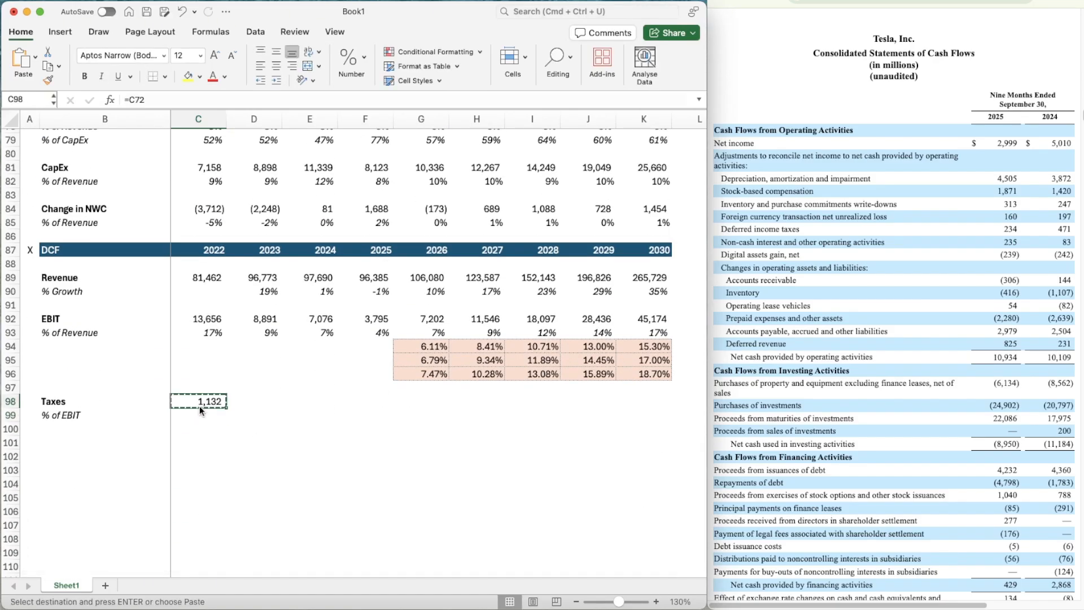
{"action": "key", "text": "shift+Right"}
{"action": "key", "text": "shift+Right"}
{"action": "key", "text": "shift+Right"}
{"action": "key", "text": "shift+Right"}
{"action": "key", "text": "shift+Right"}
{"action": "key", "text": "shift+Right"}
{"action": "key", "text": "shift+Right"}
{"action": "key", "text": "shift+Right"}
{"action": "key", "text": "super+v"}
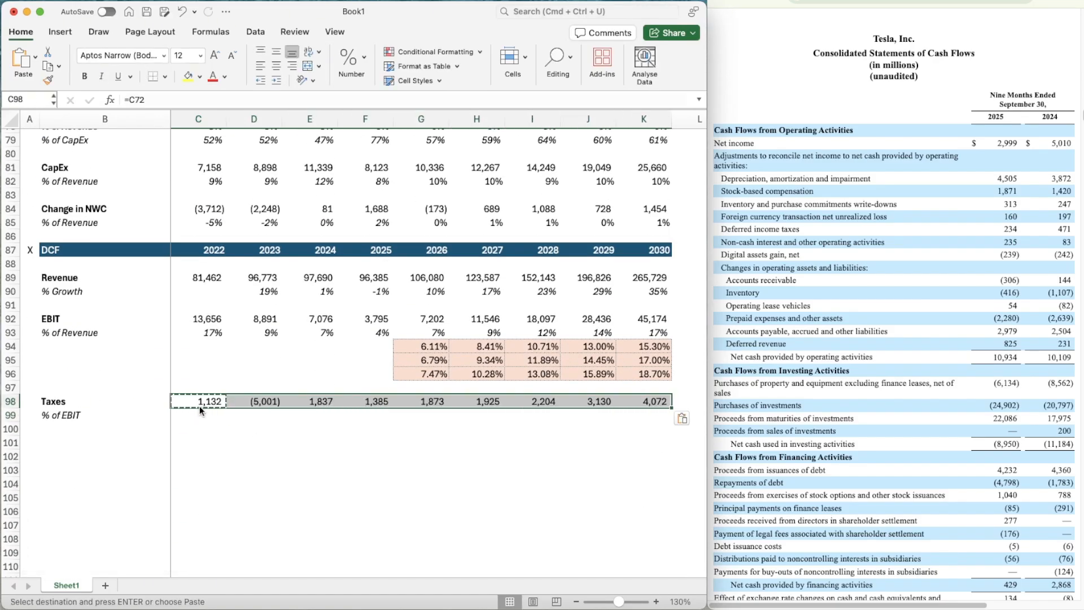
- Calculate the 2022 taxes as a percentage of EBIT in C99 with =C98/C92
{"action": "key", "text": "Down"}
{"action": "type", "text": "="}
{"action": "key", "text": "Up"}
{"action": "type", "text": "/"}
{"action": "key", "text": "Up"}
{"action": "key", "text": "Up"}
{"action": "key", "text": "Up"}
{"action": "key", "text": "Up"}
{"action": "key", "text": "Up"}
{"action": "key", "text": "Up"}
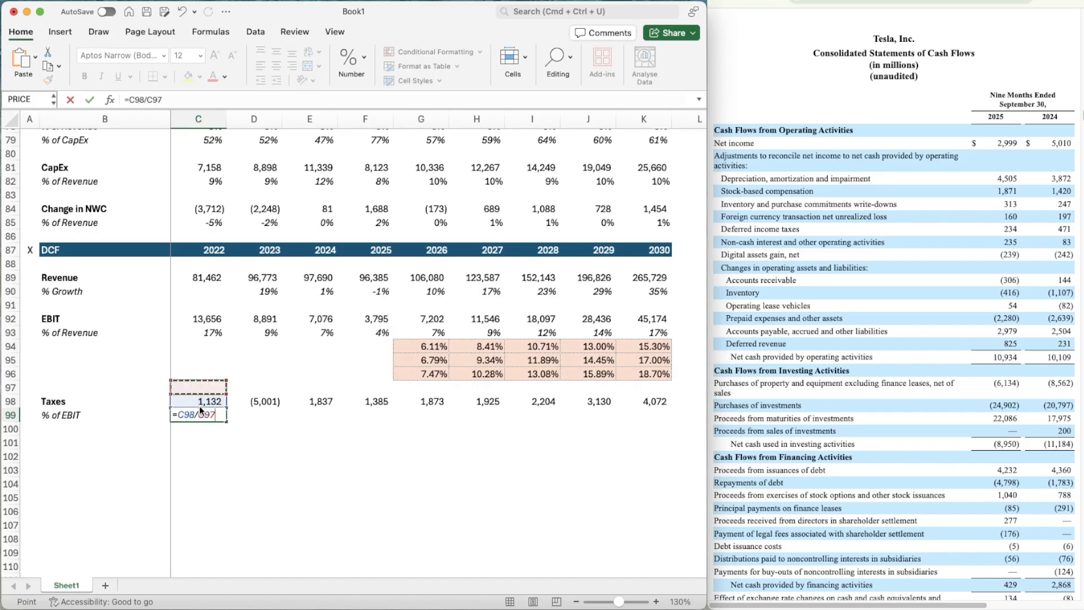
{"action": "key", "text": "Up"}
{"action": "key", "text": "Return"}
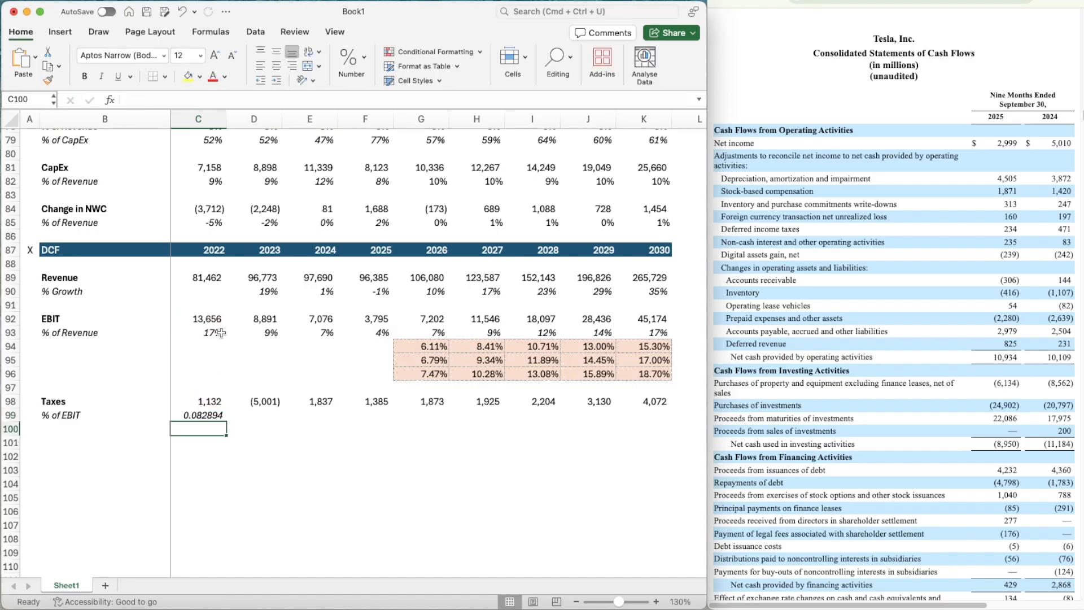
- Apply the italic whole-percentage format of C93 to the tax percentage in C99
{"action": "left_click", "coordinate": [220, 334]}
{"action": "key", "text": "super+shift+c"}
{"action": "left_click", "coordinate": [209, 415]}
- Copy the % of EBIT formula from C99 across 2023 to 2025, D99 to F99
{"action": "key", "text": "super+c"}
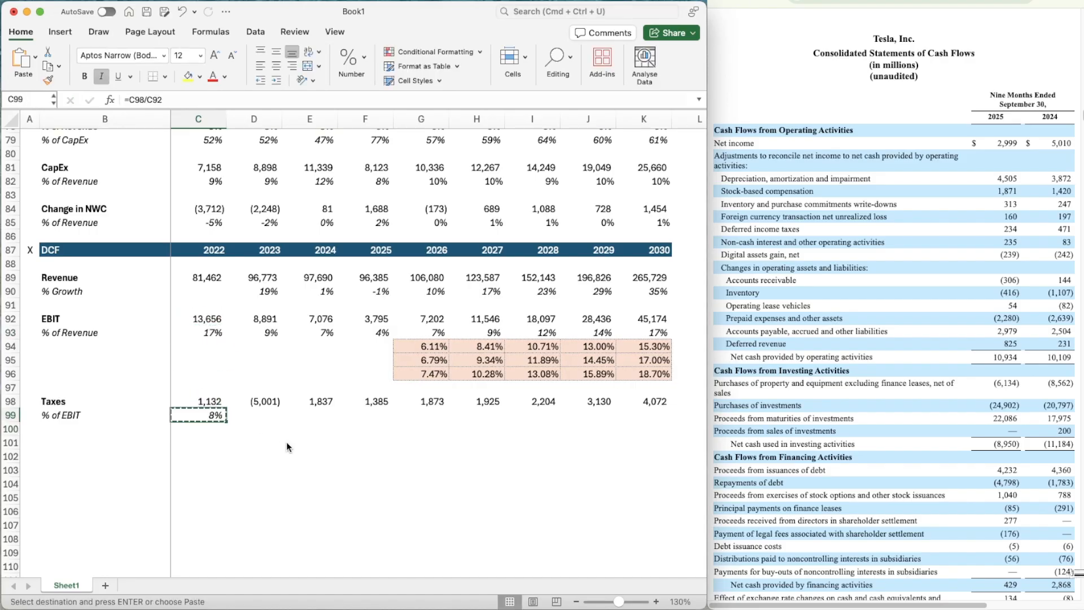
{"action": "key", "text": "shift+Right"}
{"action": "key", "text": "shift+Right"}
{"action": "key", "text": "shift+Right"}
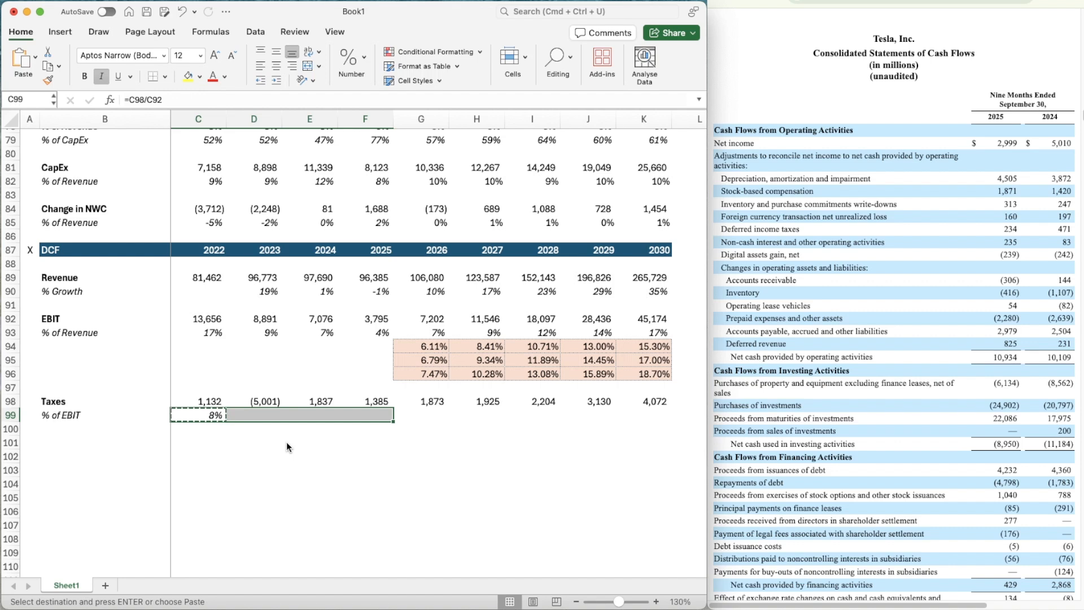
{"action": "key", "text": "super+v"}
- Clear the linked taxes for the projected years 2026 to 2030 in G98 to K98
{"action": "key", "text": "Right"}
{"action": "key", "text": "Right"}
{"action": "key", "text": "Up"}
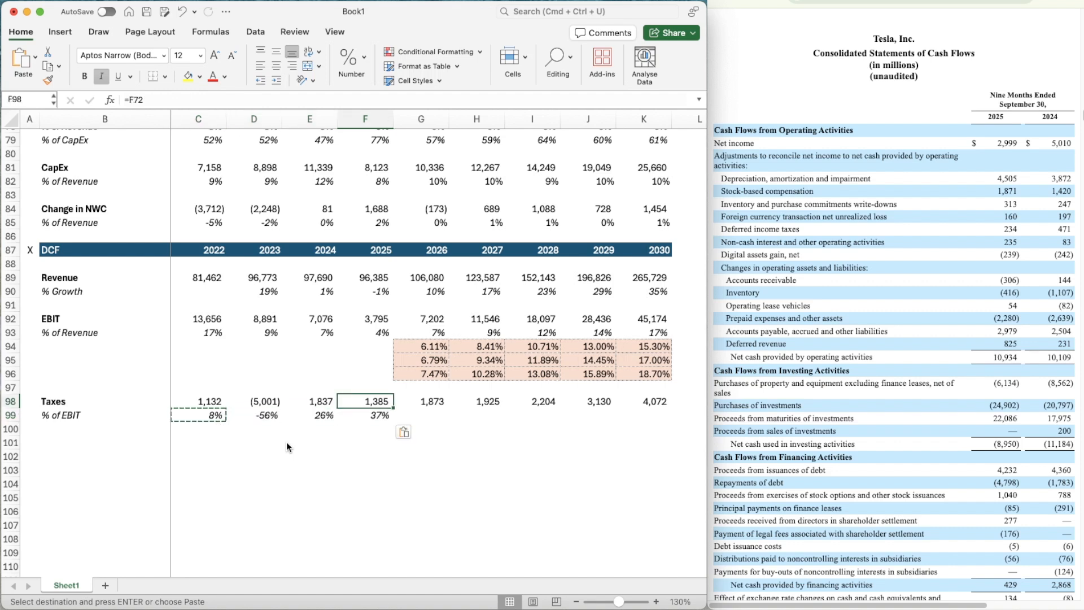
{"action": "key", "text": "Right"}
{"action": "key", "text": "shift+Right"}
{"action": "key", "text": "shift+Right"}
{"action": "key", "text": "shift+Right"}
{"action": "key", "text": "shift+Right"}
{"action": "key", "text": "Escape"}
{"action": "key", "text": "Down"}
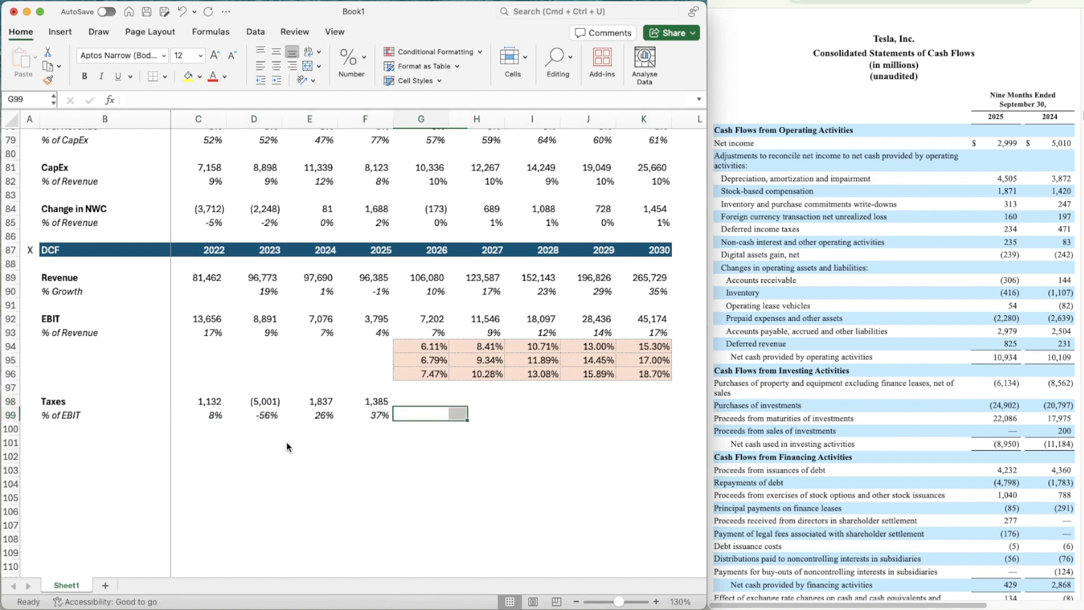
- Project the 2026 tax percentage in G99 as the average of the prior three years, =AVERAGE(D99:F99)
{"action": "scroll", "coordinate": [286, 442], "scroll_direction": "down", "scroll_amount": 1}
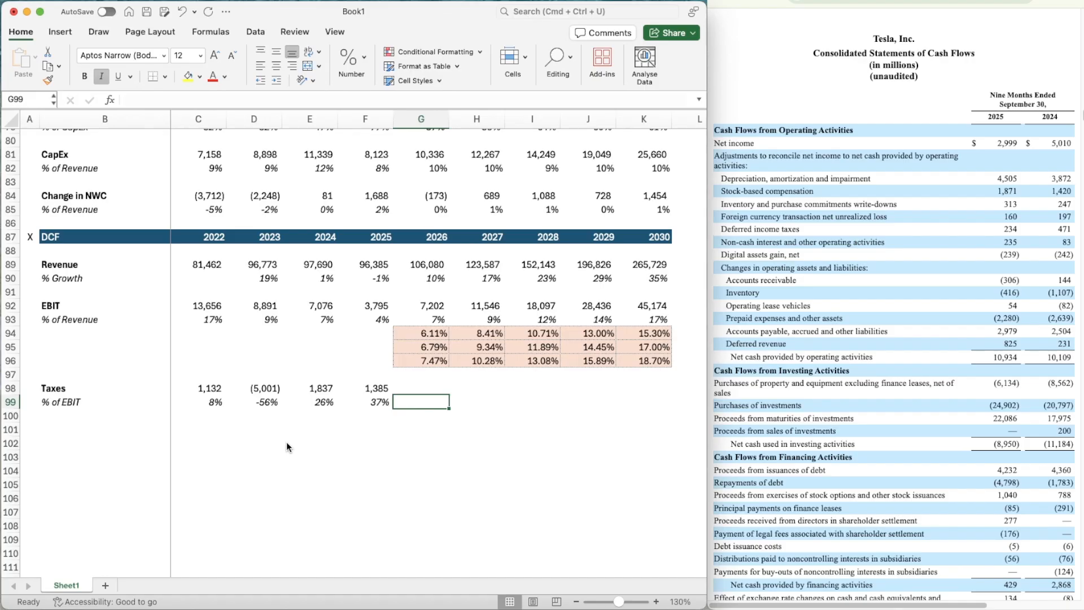
{"action": "type", "text": "=average"}
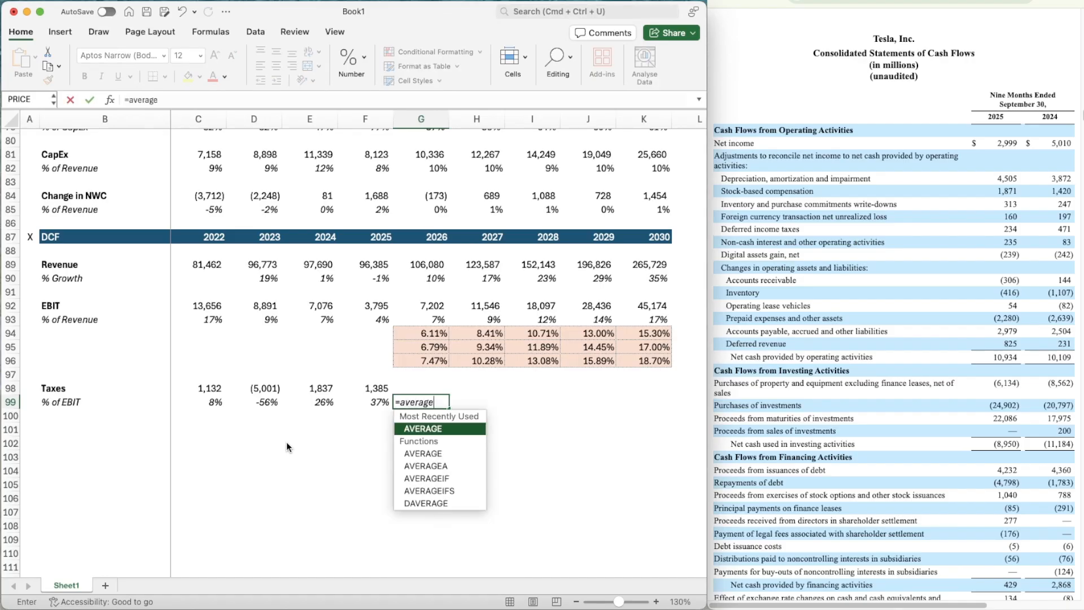
{"action": "key", "text": "Tab"}
{"action": "key", "text": "Left"}
{"action": "key", "text": "shift+Left"}
{"action": "key", "text": "shift+Left"}
{"action": "key", "text": "Return"}
{"action": "key", "text": "Up"}
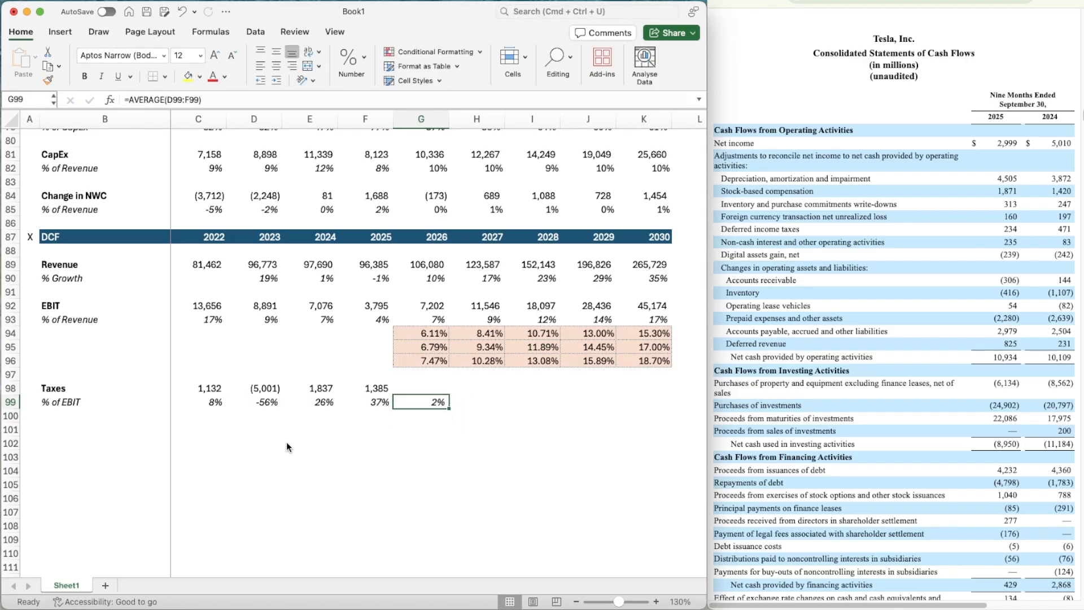
- Copy the three-year average tax percentage from G99 across 2027 to 2030, H99 to K99
{"action": "key", "text": "super+c"}
{"action": "key", "text": "shift+Right"}
{"action": "key", "text": "shift+Right"}
{"action": "key", "text": "shift+Right"}
{"action": "key", "text": "shift+Right"}
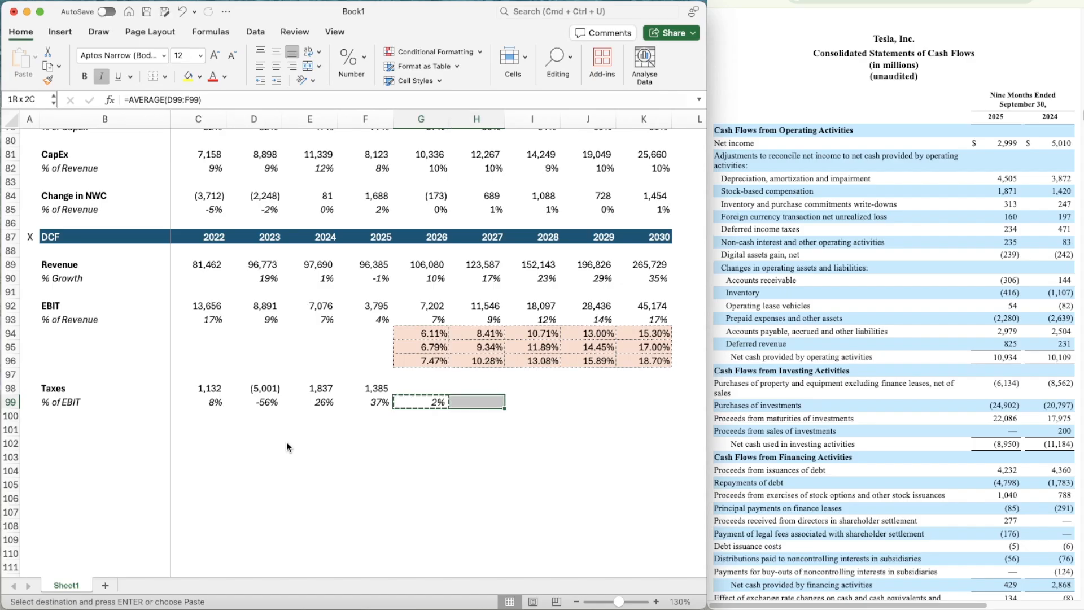
{"action": "key", "text": "super+v"}
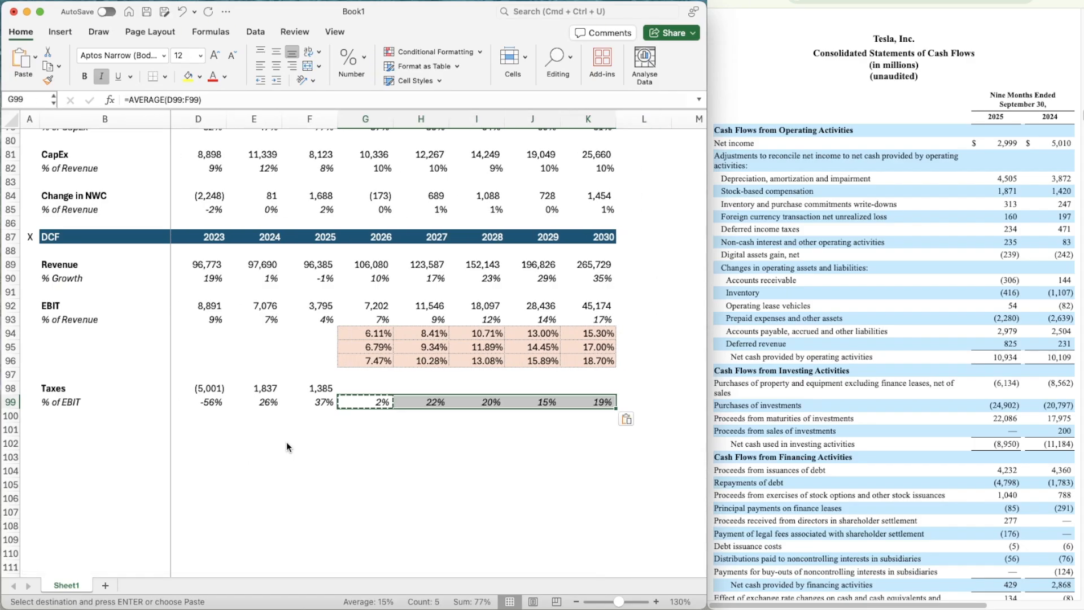
{"action": "key", "text": "Escape"}
{"action": "scroll", "coordinate": [434, 575], "scroll_direction": "left", "scroll_amount": 2}
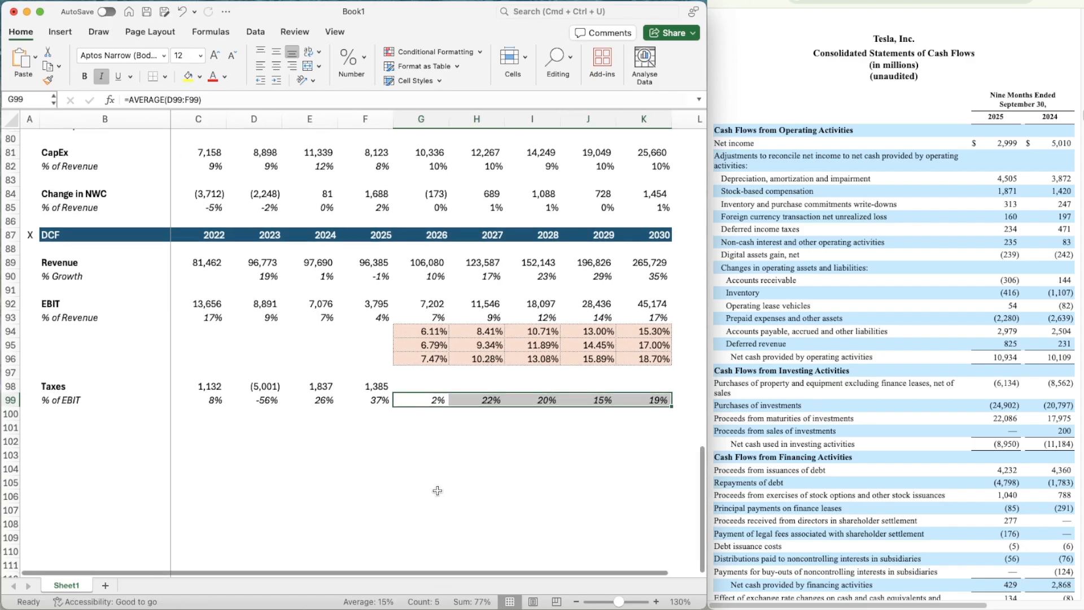
- Calculate the 2026 taxes in G98 as EBIT times the tax percentage, =G92*G99
{"action": "left_click", "coordinate": [452, 377]}
{"action": "left_click", "coordinate": [403, 386]}
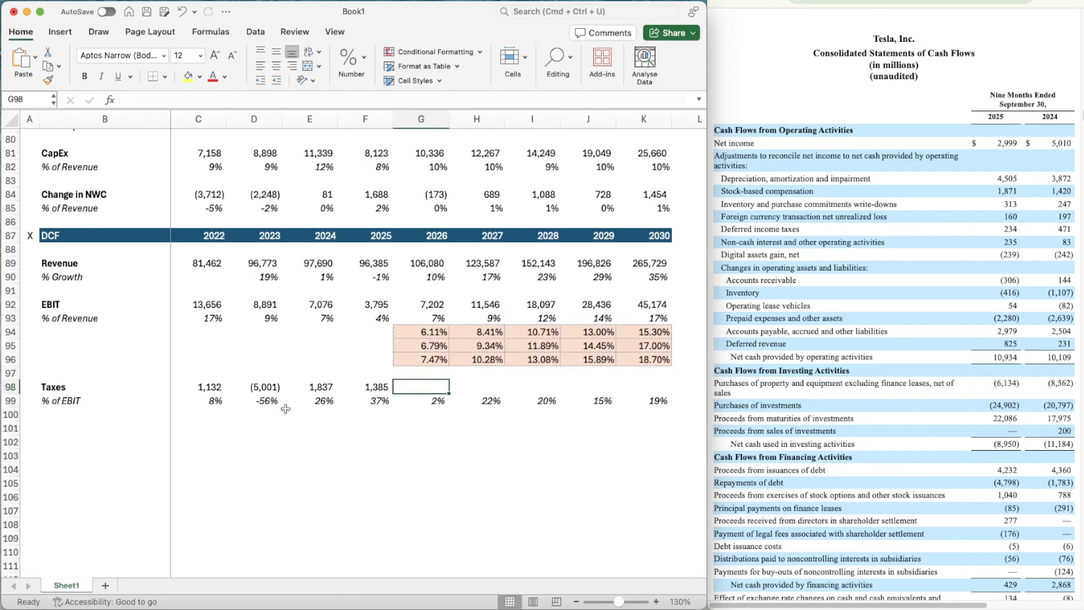
{"action": "type", "text": "="}
{"action": "key", "text": "Up"}
{"action": "key", "text": "Up"}
{"action": "key", "text": "Up"}
{"action": "key", "text": "Up"}
{"action": "key", "text": "Up"}
{"action": "key", "text": "Up"}
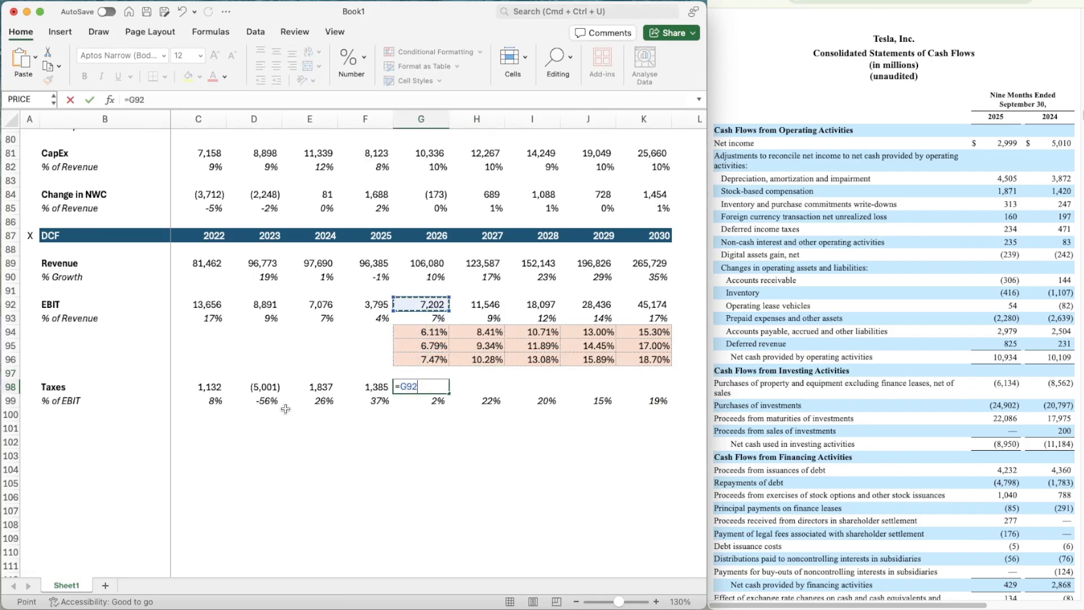
{"action": "type", "text": "*"}
{"action": "key", "text": "Down"}
{"action": "key", "text": "ctrl+Return"}
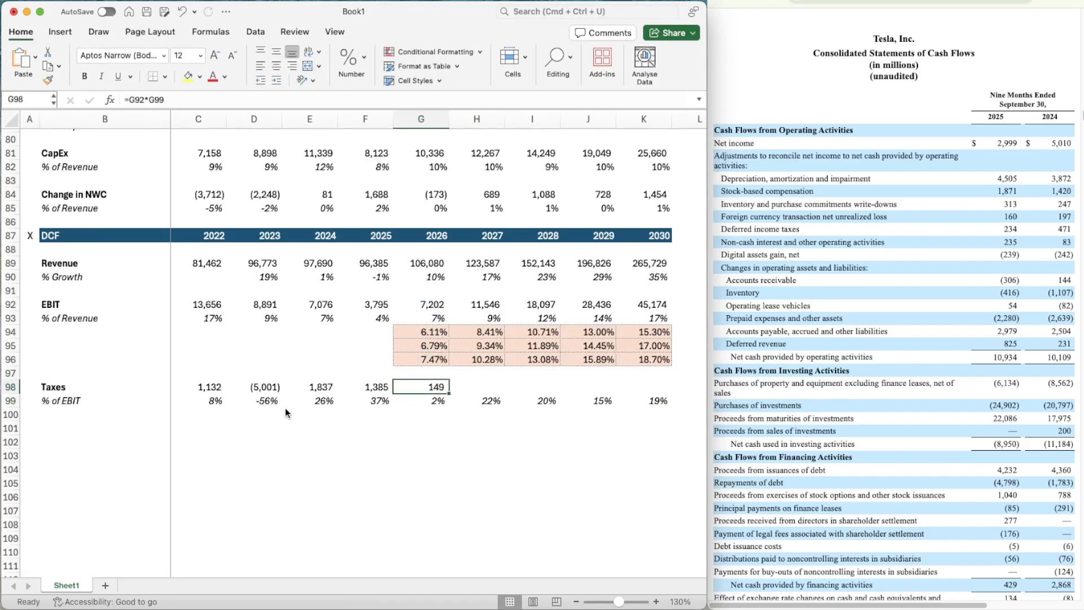
- Copy the projected taxes formula from G98 across 2027 to 2030, H98 to K98
{"action": "key", "text": "super+c"}
{"action": "key", "text": "shift+Right"}
{"action": "key", "text": "shift+Right"}
{"action": "key", "text": "shift+Right"}
{"action": "key", "text": "shift+Right"}
{"action": "key", "text": "super+v"}
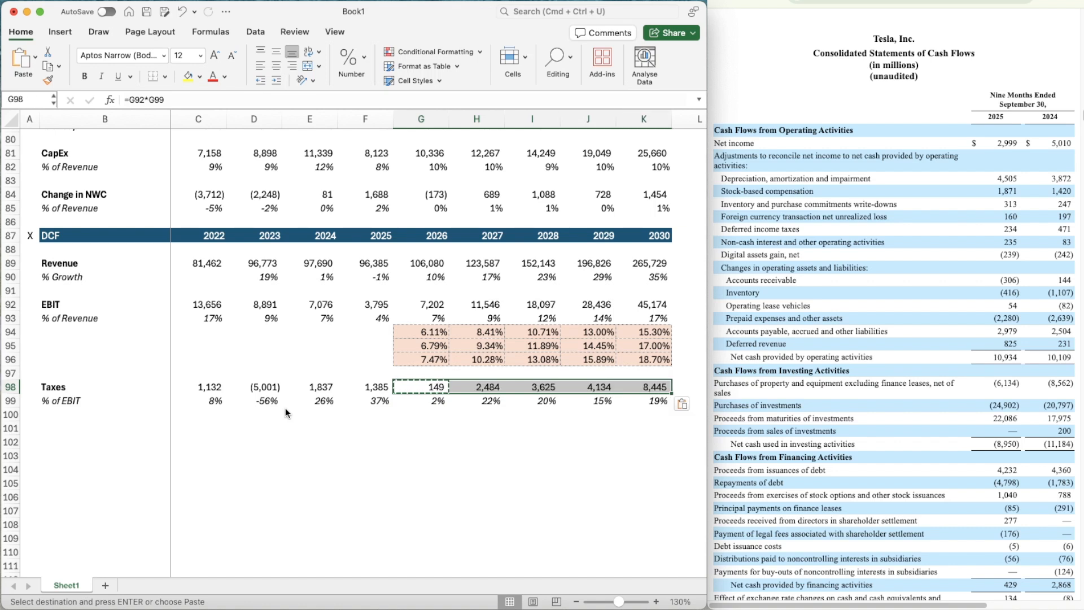
{"action": "key", "text": "Escape"}
- Review the taxes and % of EBIT formulas in rows 98 and 99 across the historical and projected years
{"action": "left_click", "coordinate": [285, 407]}
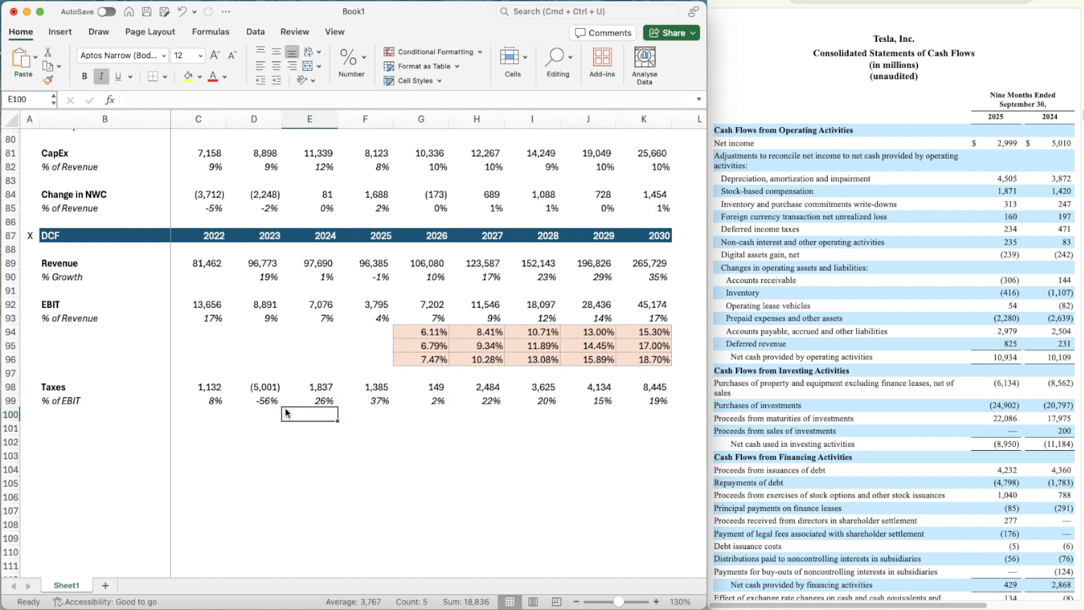
{"action": "key", "text": "Right"}
{"action": "key", "text": "Right"}
{"action": "key", "text": "Up"}
{"action": "key", "text": "Up"}
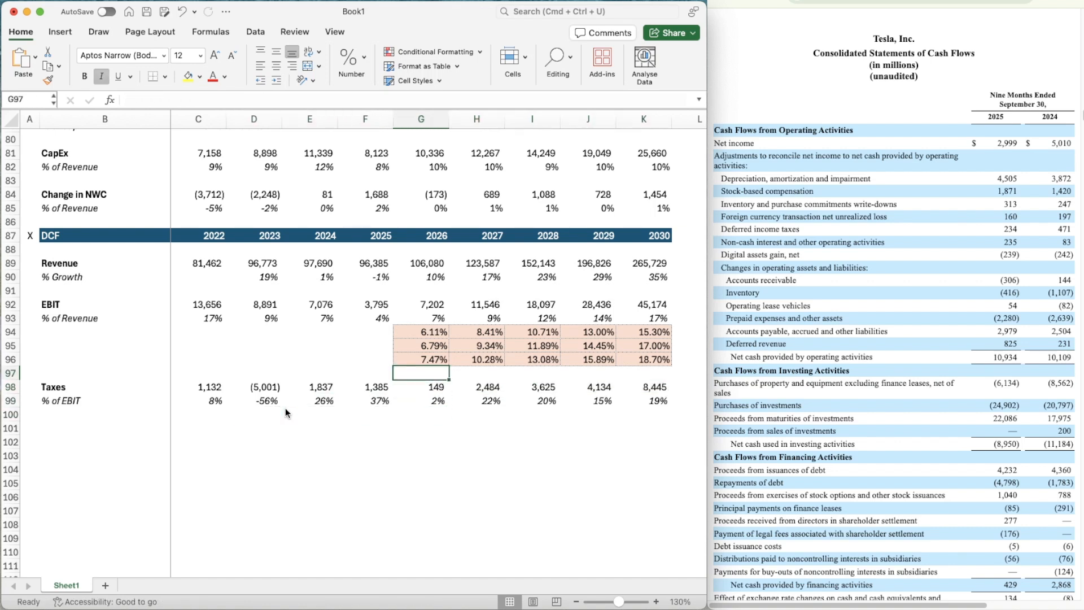
{"action": "key", "text": "Down"}
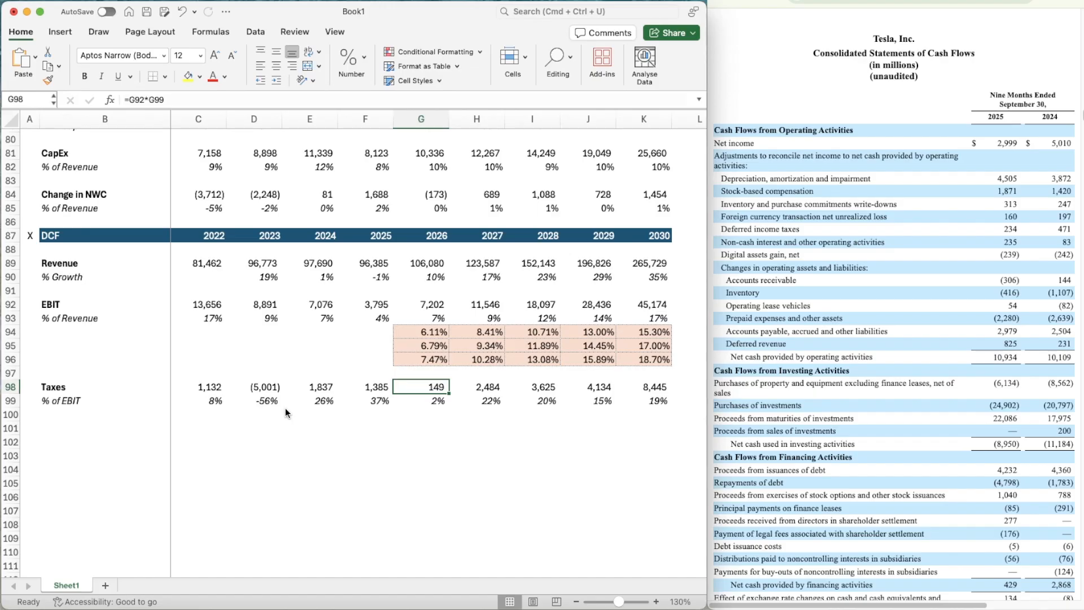
{"action": "key", "text": "Down"}
{"action": "key", "text": "Left"}
{"action": "key", "text": "Left"}
{"action": "key", "text": "Left"}
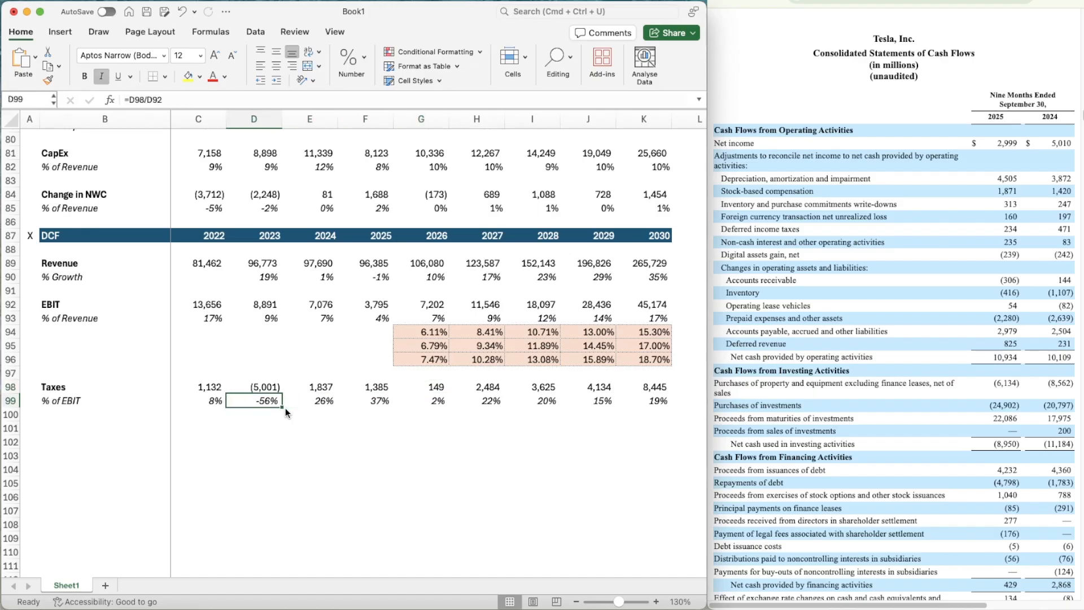
{"action": "key", "text": "Left"}
{"action": "key", "text": "Right"}
{"action": "key", "text": "Right"}
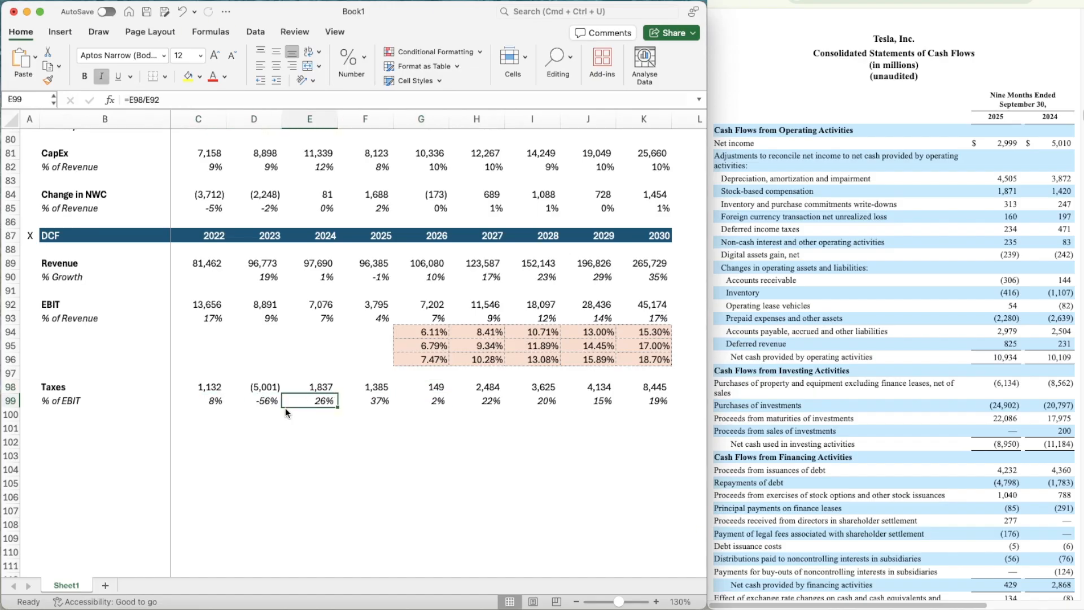
{"action": "key", "text": "Right"}
{"action": "key", "text": "Right"}
{"action": "key", "text": "Right"}
{"action": "key", "text": "Right"}
{"action": "key", "text": "Right"}
{"action": "key", "text": "Right"}
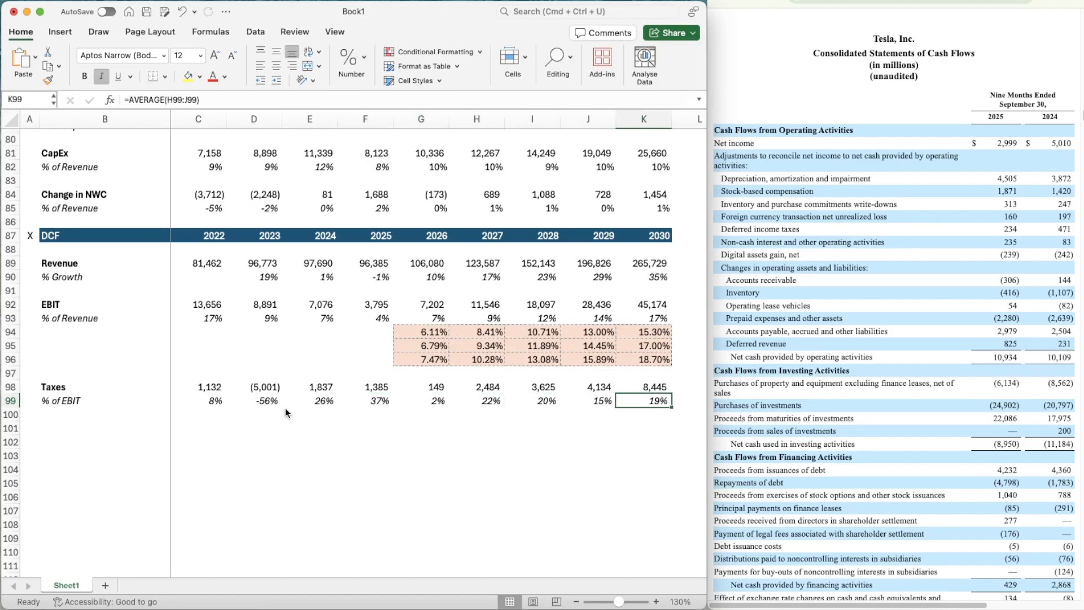
{"action": "key", "text": "Down"}
{"action": "key", "text": "Down"}
{"action": "key", "text": "Left"}
{"action": "key", "text": "Left"}
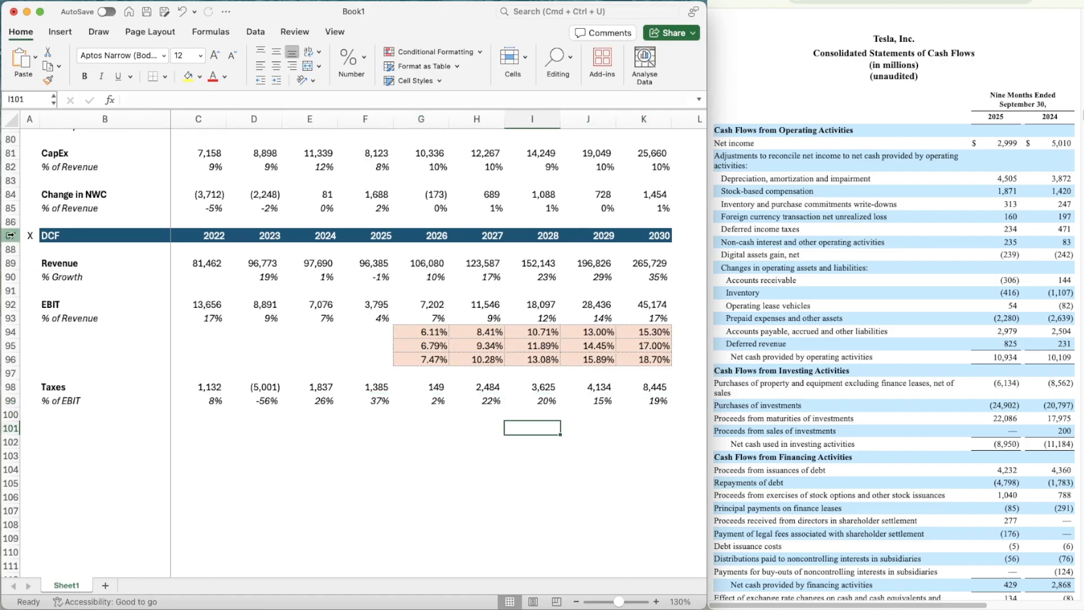
- Add a thin solid top border across B101:K101, separating the tax rows from the rows below
{"action": "left_click", "coordinate": [10, 234]}
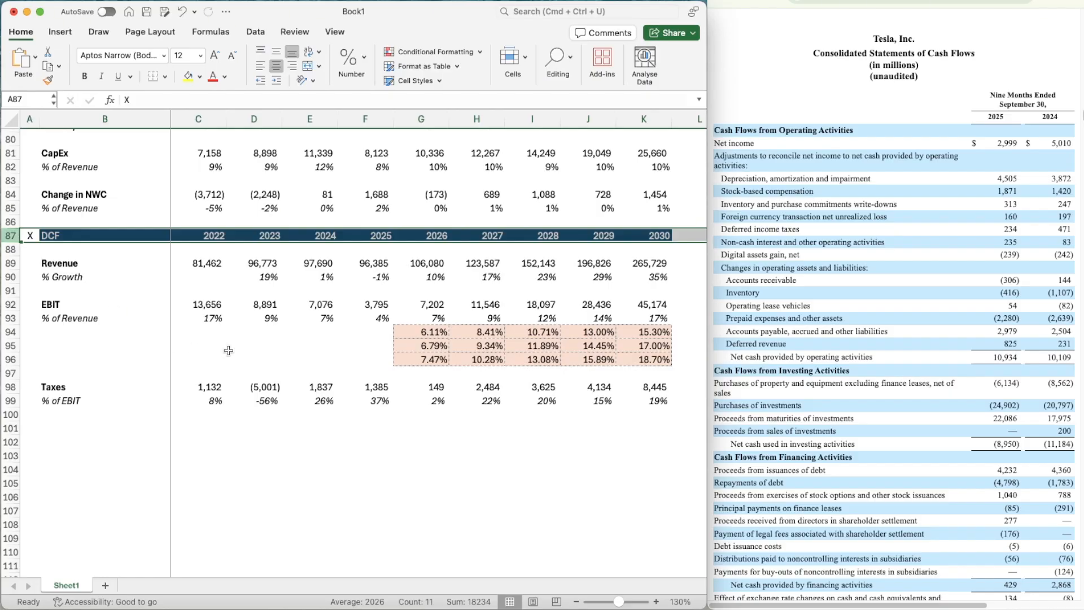
{"action": "scroll", "coordinate": [228, 351], "scroll_direction": "down", "scroll_amount": 2}
{"action": "left_click", "coordinate": [128, 393]}
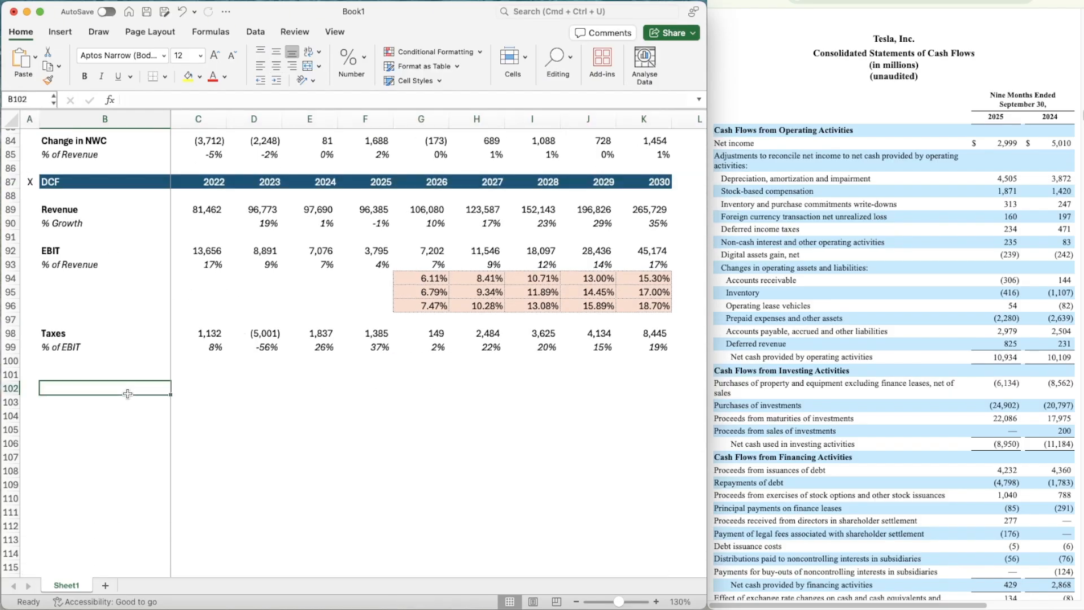
{"action": "key", "text": "Up"}
{"action": "key", "text": "shift+Right"}
{"action": "key", "text": "shift+Right"}
{"action": "key", "text": "shift+Right"}
{"action": "key", "text": "shift+Right"}
{"action": "key", "text": "shift+Right"}
{"action": "key", "text": "shift+Right"}
{"action": "key", "text": "shift+Right"}
{"action": "key", "text": "shift+Right"}
{"action": "key", "text": "shift+Right"}
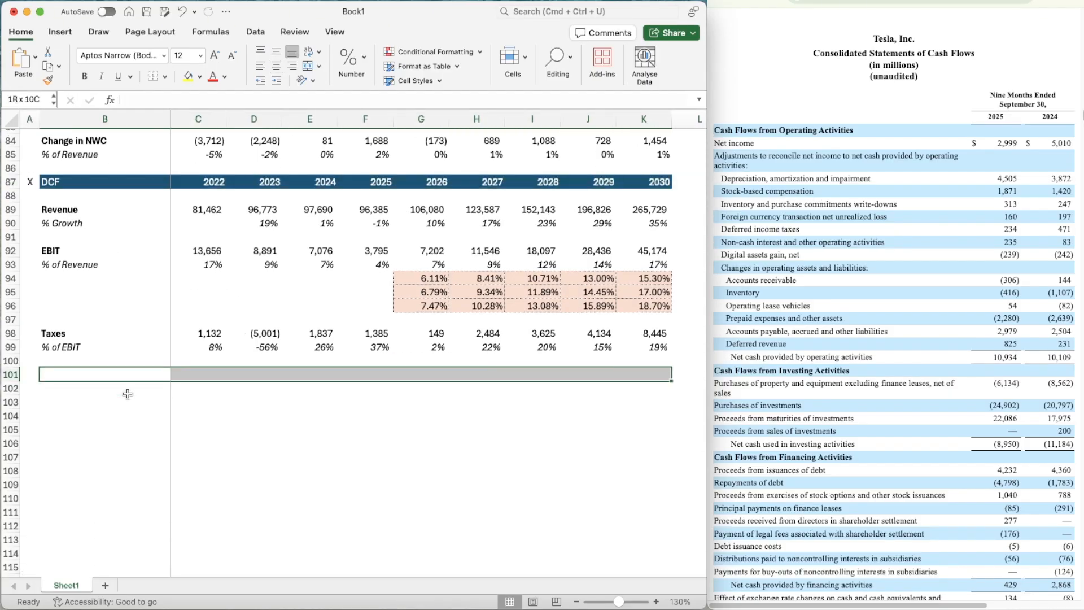
{"action": "key", "text": "super+1"}
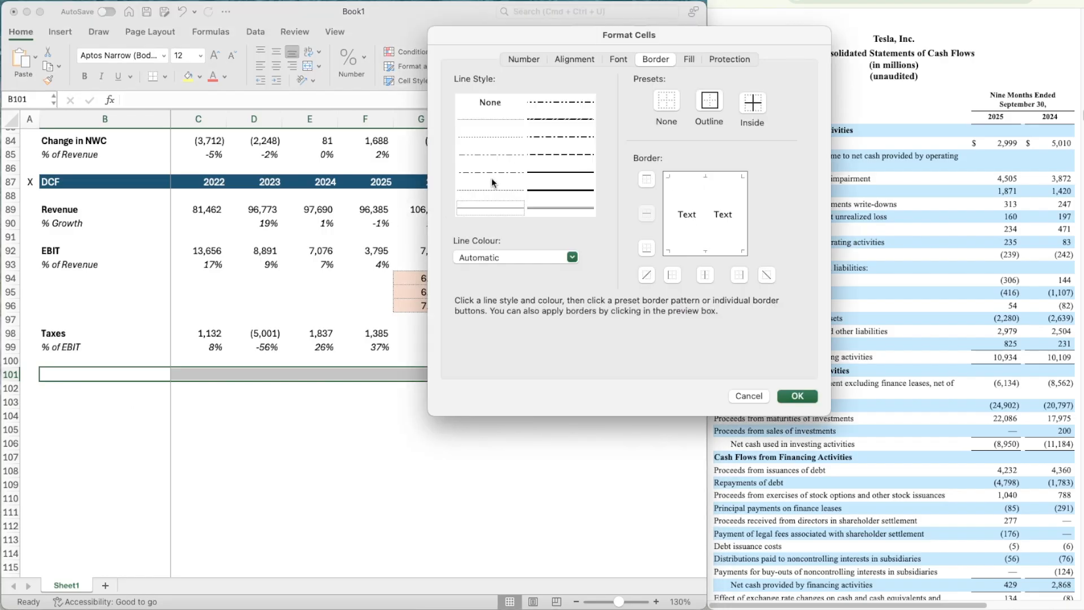
{"action": "left_click", "coordinate": [493, 208]}
{"action": "left_click", "coordinate": [646, 182]}
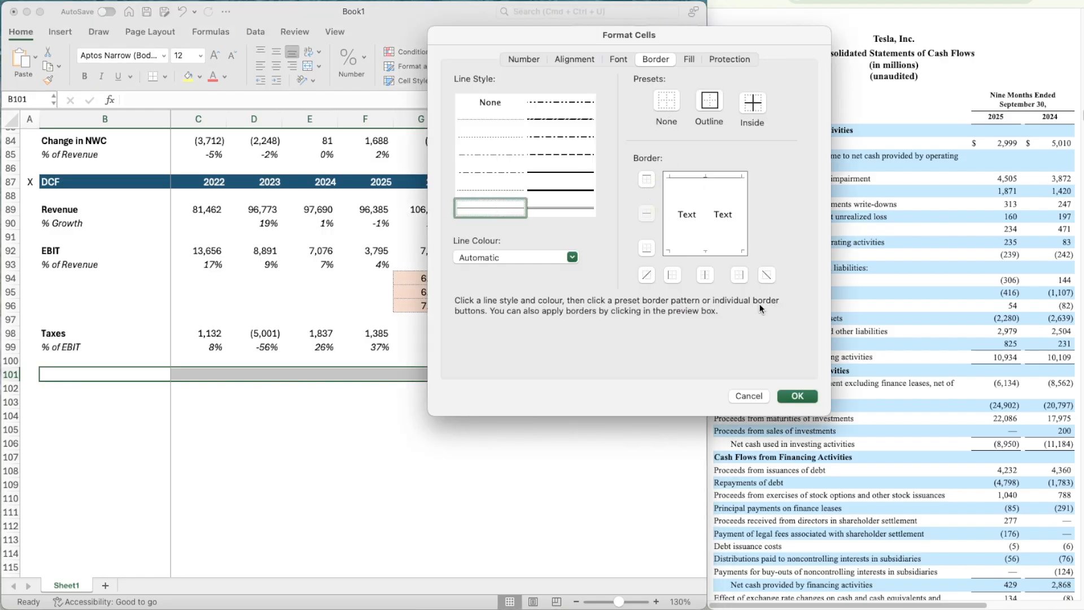
{"action": "left_click", "coordinate": [797, 396]}
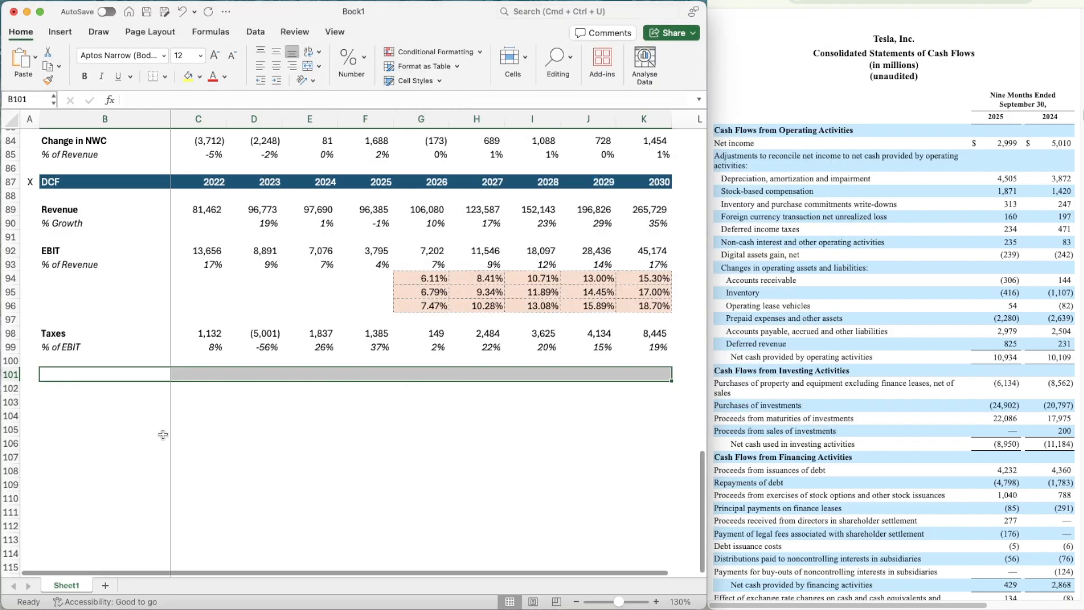
- Label B102 as EBIAT in bold
{"action": "left_click", "coordinate": [92, 385]}
{"action": "type", "text": "EBIAT"}
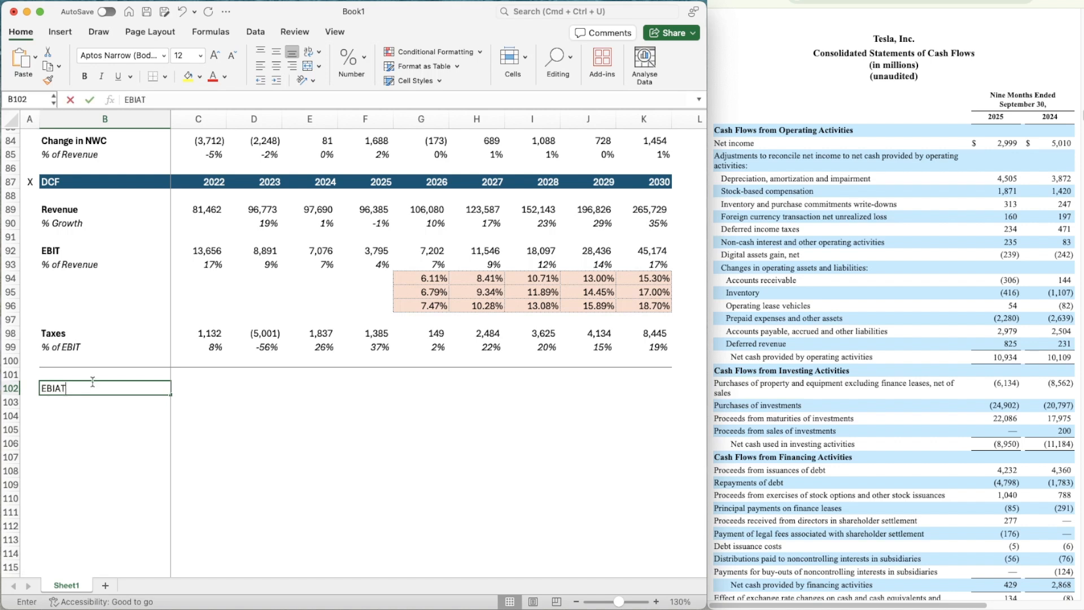
{"action": "key", "text": "Return"}
{"action": "key", "text": "Up"}
{"action": "key", "text": "super+b"}
- Calculate the 2026 EBIAT in G102 as EBIT minus taxes, =G92-G98, and make it bold
{"action": "key", "text": "Right"}
{"action": "key", "text": "Right"}
{"action": "key", "text": "Right"}
{"action": "key", "text": "Right"}
{"action": "key", "text": "Right"}
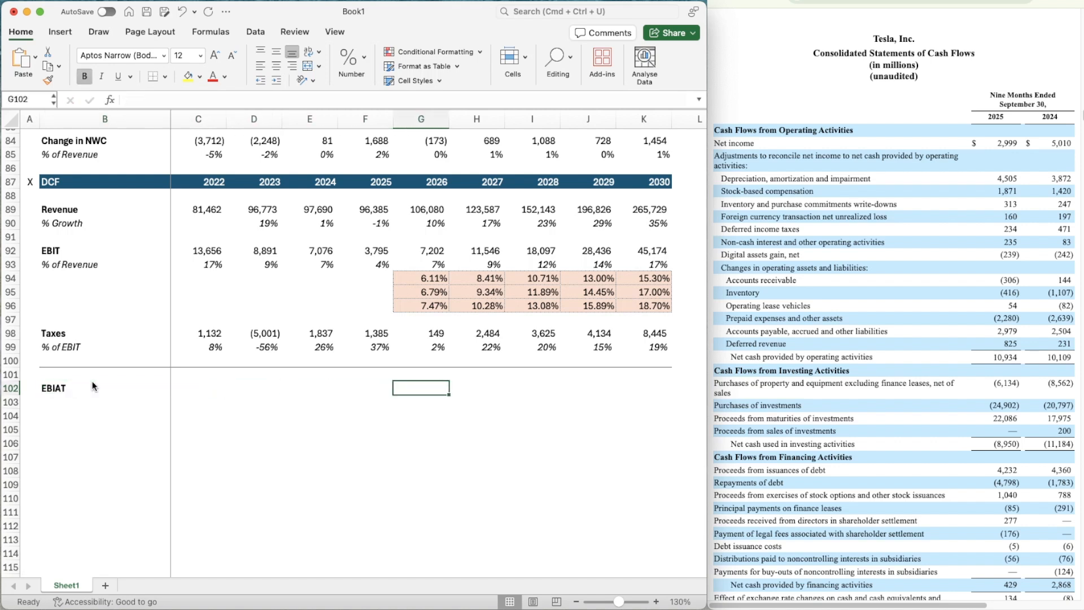
{"action": "type", "text": "="}
{"action": "key", "text": "Up"}
{"action": "key", "text": "Up"}
{"action": "key", "text": "Up"}
{"action": "key", "text": "Up"}
{"action": "key", "text": "Up"}
{"action": "key", "text": "Up"}
{"action": "key", "text": "Up"}
{"action": "key", "text": "Up"}
{"action": "key", "text": "Up"}
{"action": "key", "text": "Up"}
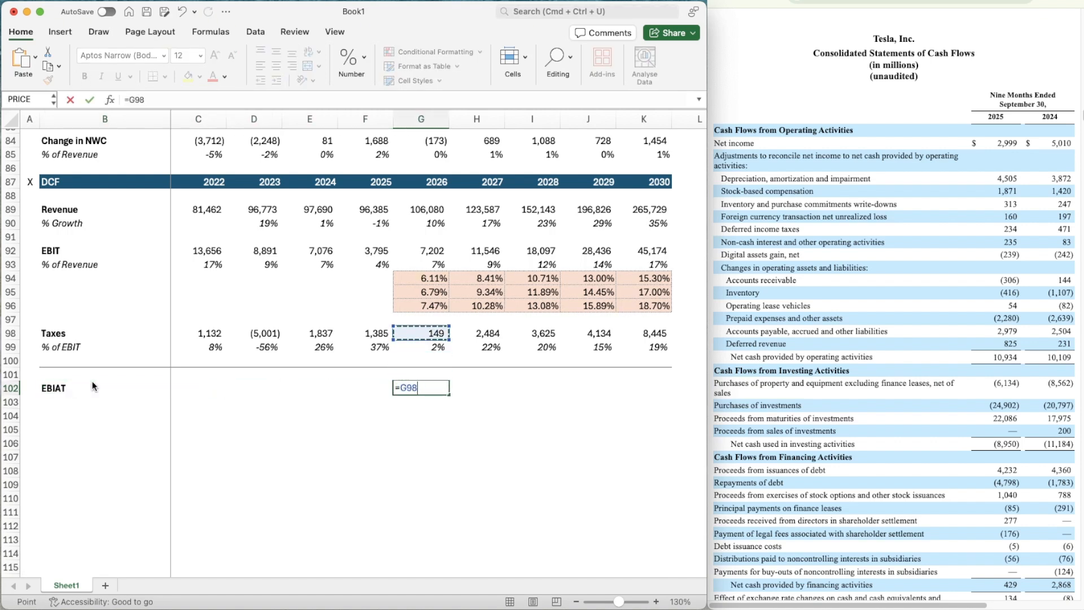
{"action": "type", "text": "-"}
{"action": "key", "text": "Up"}
{"action": "key", "text": "Up"}
{"action": "key", "text": "Up"}
{"action": "key", "text": "Up"}
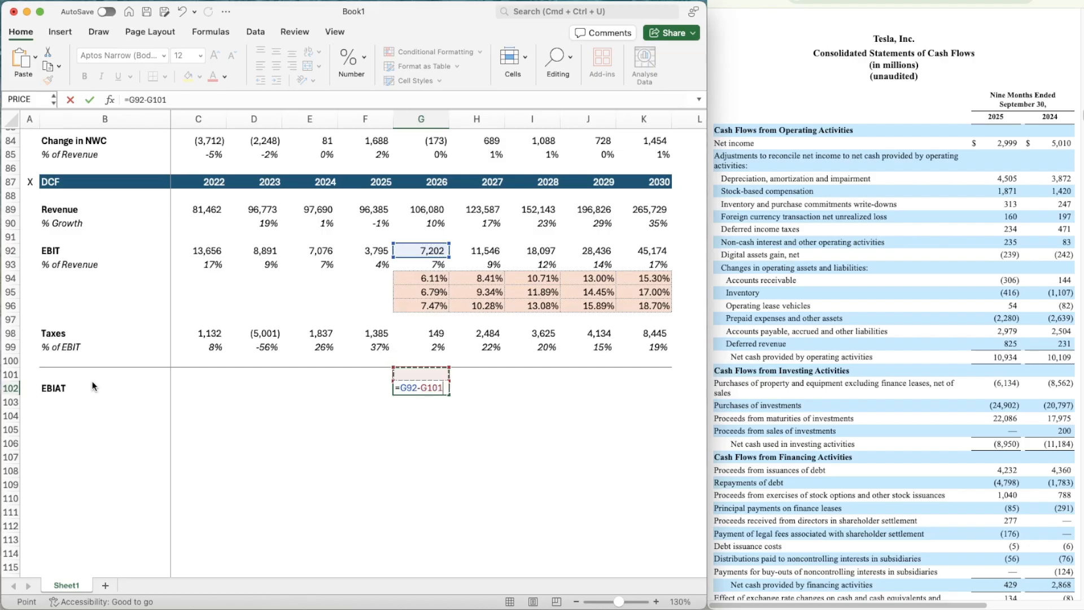
{"action": "key", "text": "Return"}
{"action": "key", "text": "Up"}
{"action": "key", "text": "super+b"}
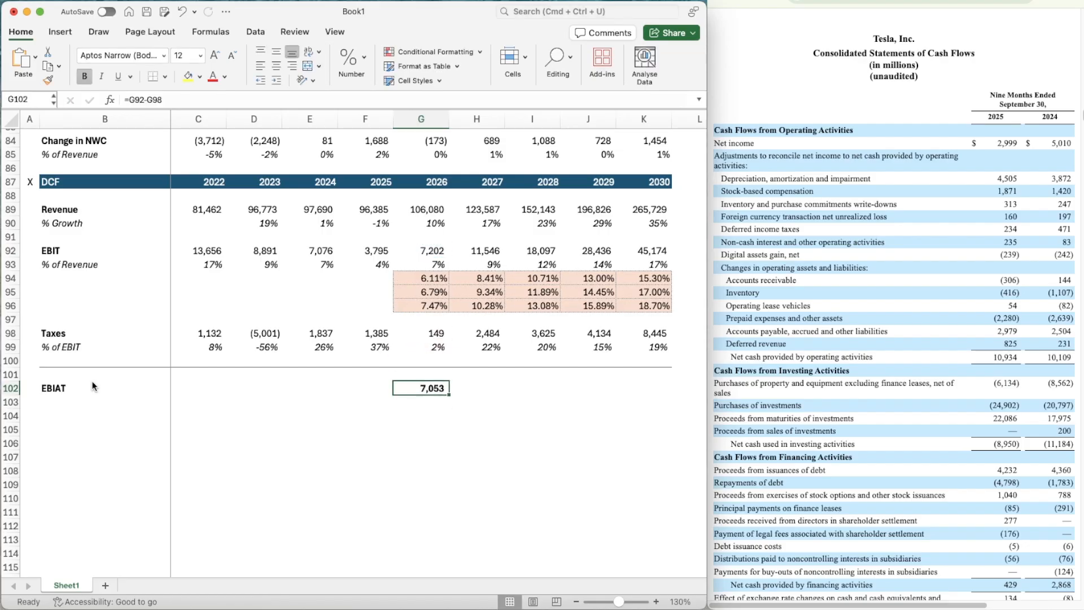
- Copy the EBIAT formula from G102 across 2027 to 2030, H102 to K102
{"action": "key", "text": "super+c"}
{"action": "key", "text": "shift+Right"}
{"action": "key", "text": "shift+Right"}
{"action": "key", "text": "shift+Right"}
{"action": "key", "text": "shift+Right"}
{"action": "key", "text": "super+v"}
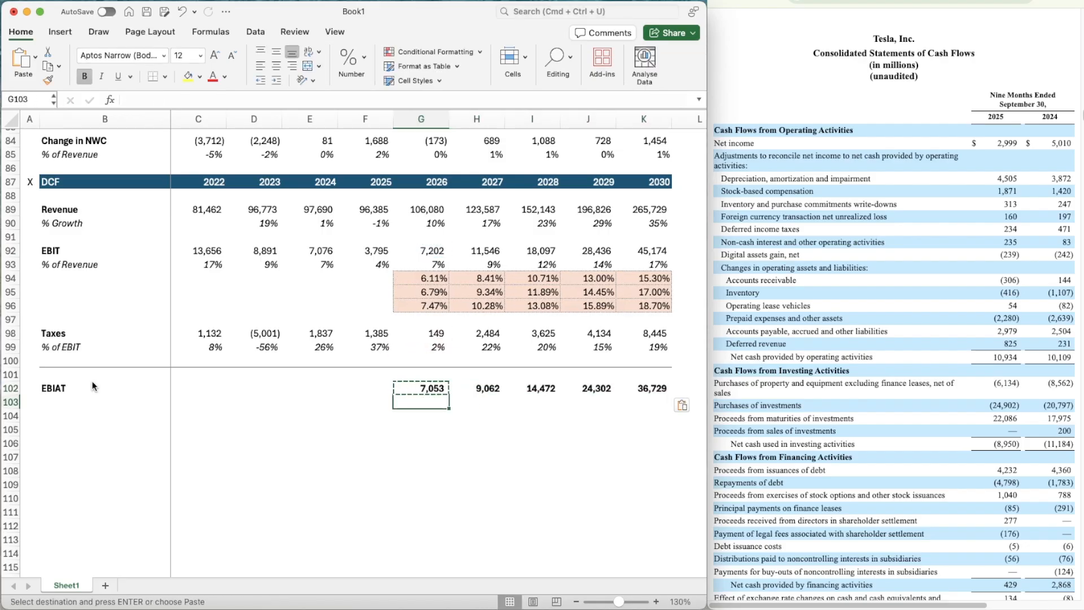
- Add the row labels D&A in B104, CapEx in B106 and Change in NWC in B108
{"action": "key", "text": "Down"}
{"action": "key", "text": "Down"}
{"action": "key", "text": "Left"}
{"action": "key", "text": "Left"}
{"action": "key", "text": "Left"}
{"action": "key", "text": "Left"}
{"action": "key", "text": "Left"}
{"action": "type", "text": "D&A"}
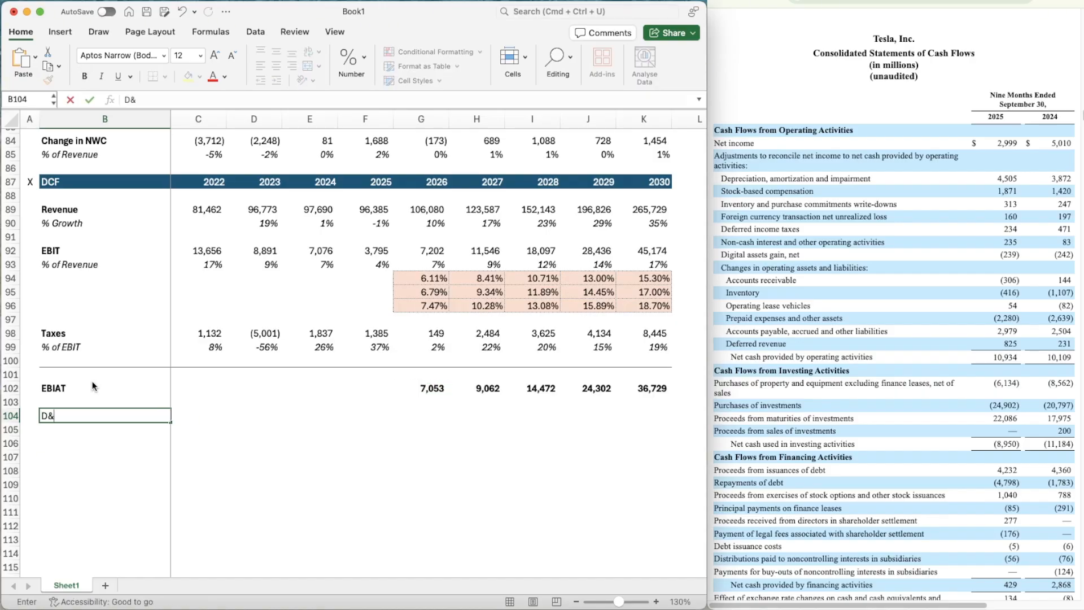
{"action": "key", "text": "Return"}
{"action": "key", "text": "Return"}
{"action": "type", "text": "Ca"}
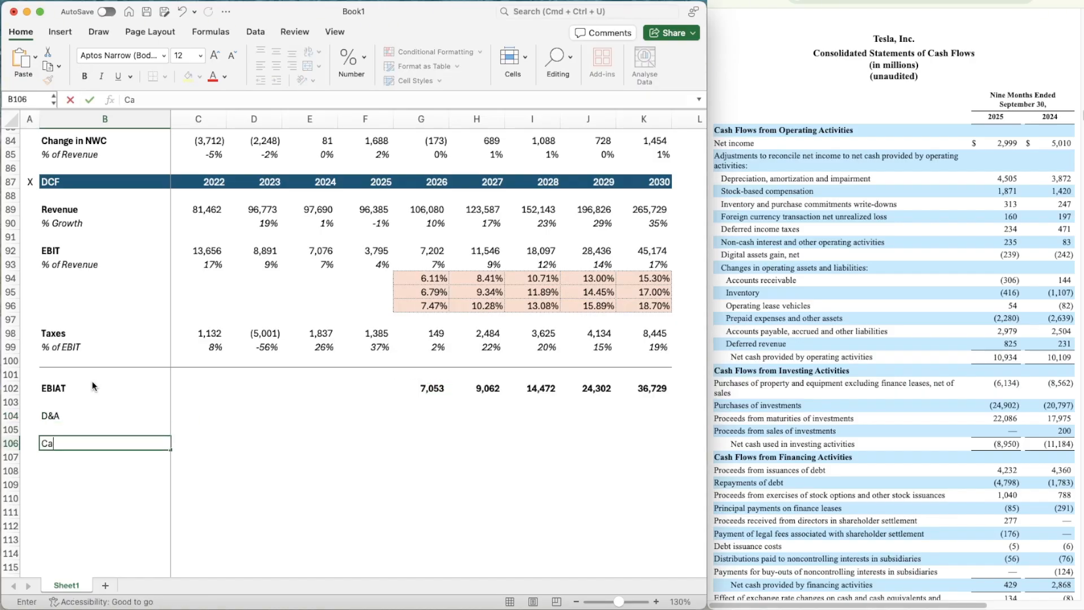
{"action": "type", "text": "pEx"}
{"action": "key", "text": "Return"}
{"action": "key", "text": "Return"}
{"action": "type", "text": "Change"}
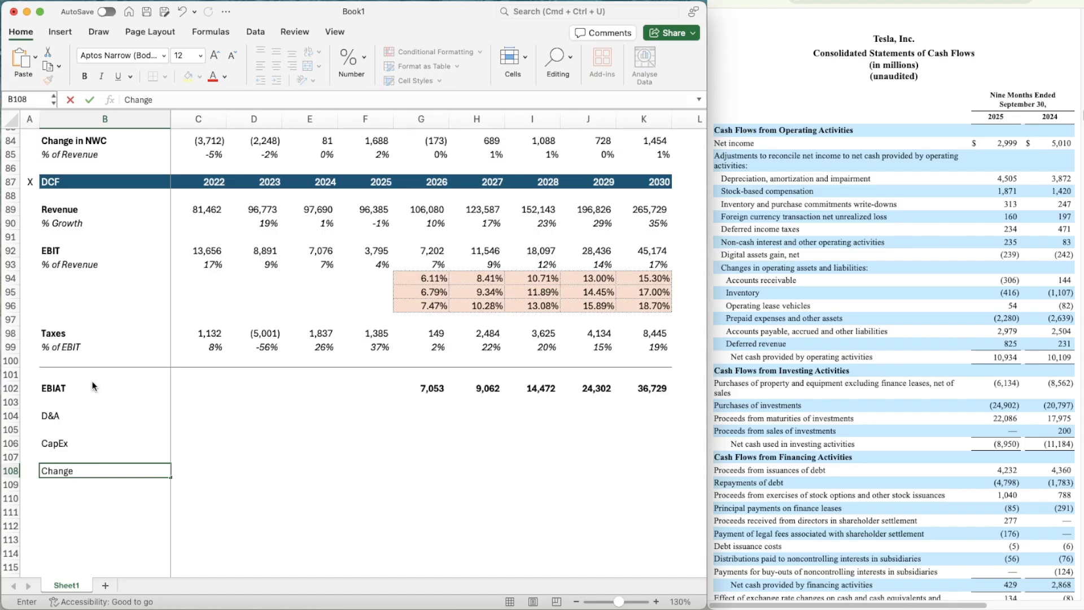
{"action": "type", "text": " in NWC"}
{"action": "key", "text": "Return"}
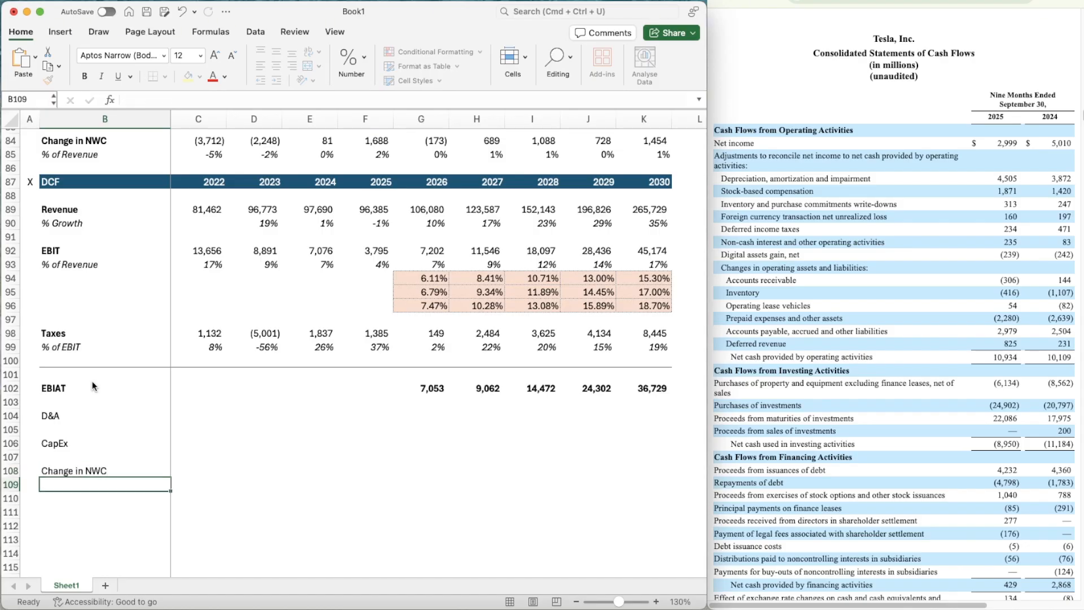
- Link the 2022 D&A in C104 to the Cash Flow Items section with =C77
{"action": "key", "text": "Up"}
{"action": "key", "text": "Up"}
{"action": "key", "text": "Up"}
{"action": "key", "text": "Up"}
{"action": "key", "text": "Up"}
{"action": "key", "text": "Right"}
{"action": "type", "text": "="}
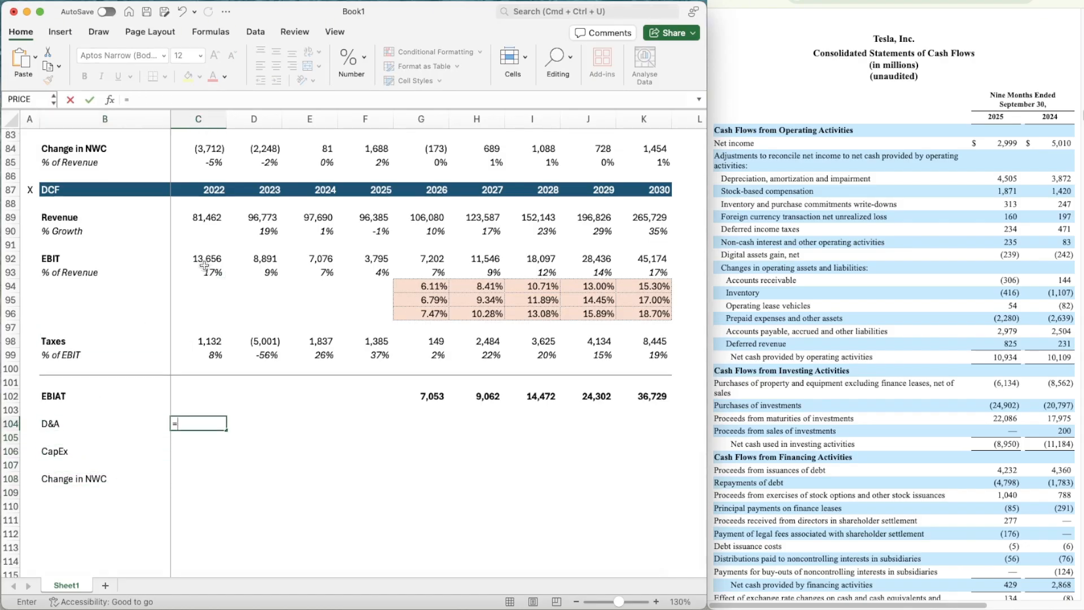
{"action": "scroll", "coordinate": [141, 338], "scroll_direction": "up", "scroll_amount": 3}
{"action": "left_click", "coordinate": [197, 166]}
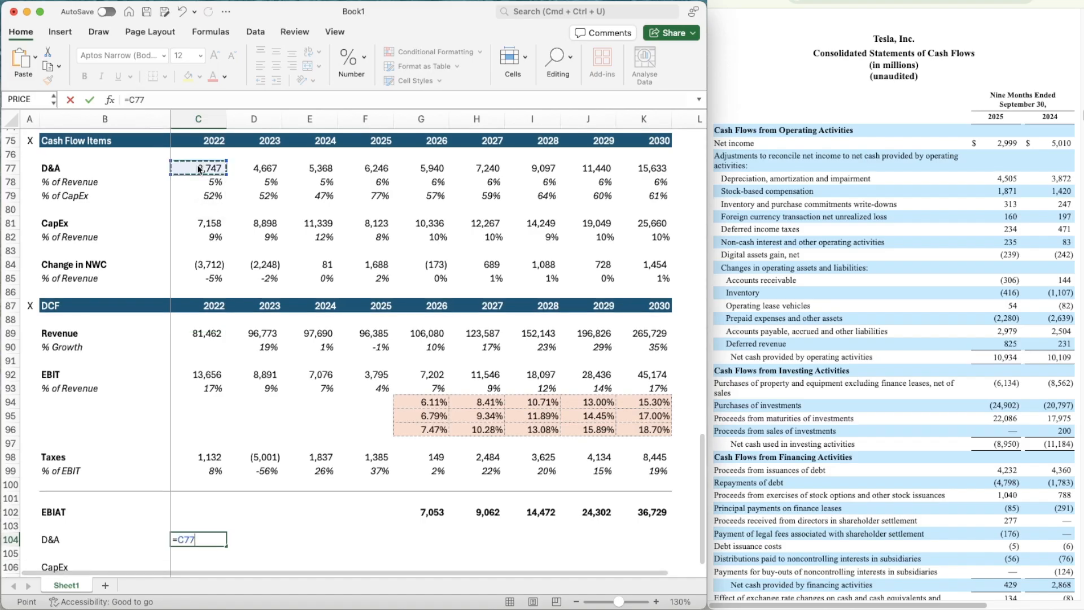
{"action": "key", "text": "Return"}
- Copy the D&A link from C104 across 2023 to 2030, D104 to K104
{"action": "scroll", "coordinate": [233, 359], "scroll_direction": "down", "scroll_amount": 5}
{"action": "key", "text": "Up"}
{"action": "key", "text": "super+c"}
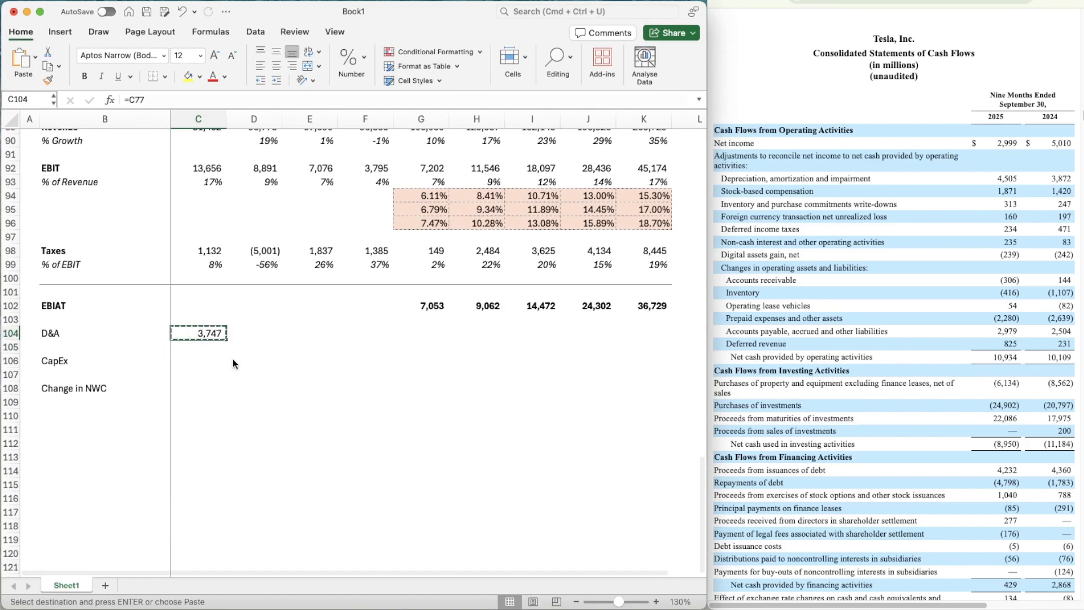
{"action": "key", "text": "shift+Right"}
{"action": "key", "text": "shift+Right"}
{"action": "key", "text": "shift+Right"}
{"action": "key", "text": "shift+Right"}
{"action": "key", "text": "shift+Right"}
{"action": "key", "text": "shift+Right"}
{"action": "key", "text": "shift+Right"}
{"action": "key", "text": "shift+Right"}
{"action": "key", "text": "super+v"}
- Link the 2022 CapEx in C106 to the Cash Flow Items section with =C81
{"action": "key", "text": "Down"}
{"action": "key", "text": "Down"}
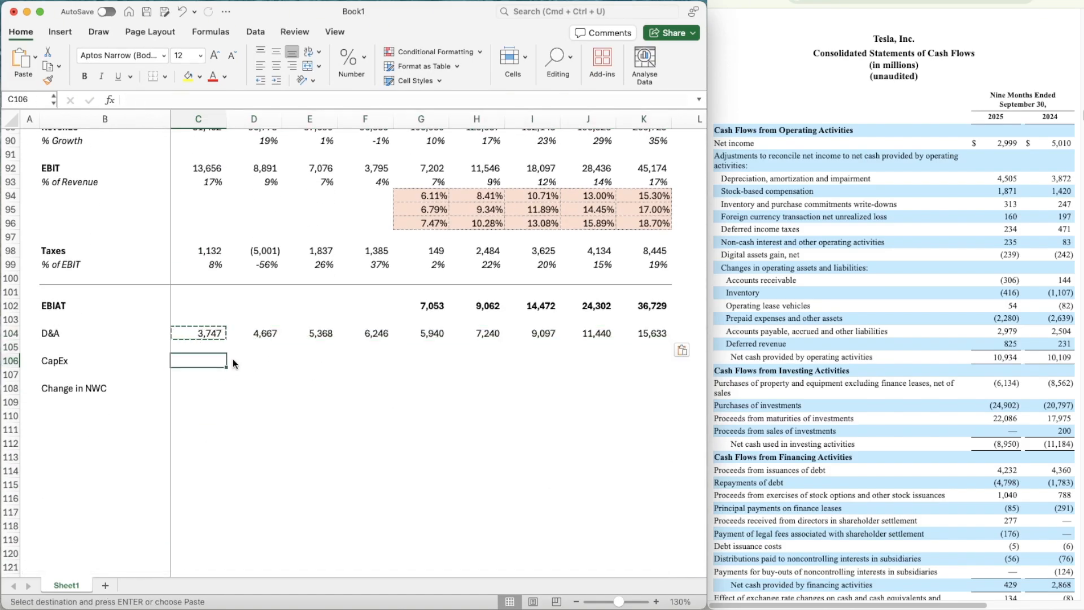
{"action": "type", "text": "="}
{"action": "scroll", "coordinate": [237, 249], "scroll_direction": "up", "scroll_amount": 4}
{"action": "scroll", "coordinate": [238, 249], "scroll_direction": "up", "scroll_amount": 1}
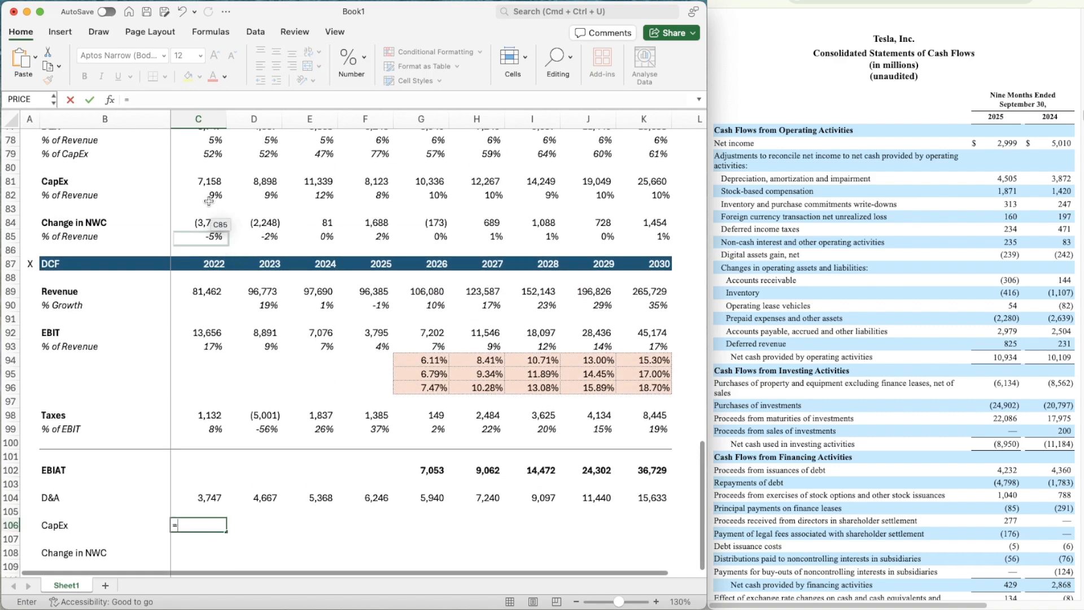
{"action": "left_click", "coordinate": [206, 178]}
{"action": "key", "text": "Return"}
- Copy the CapEx link from C106 across 2023 to 2030, D106 to K106
{"action": "scroll", "coordinate": [191, 489], "scroll_direction": "down", "scroll_amount": 4}
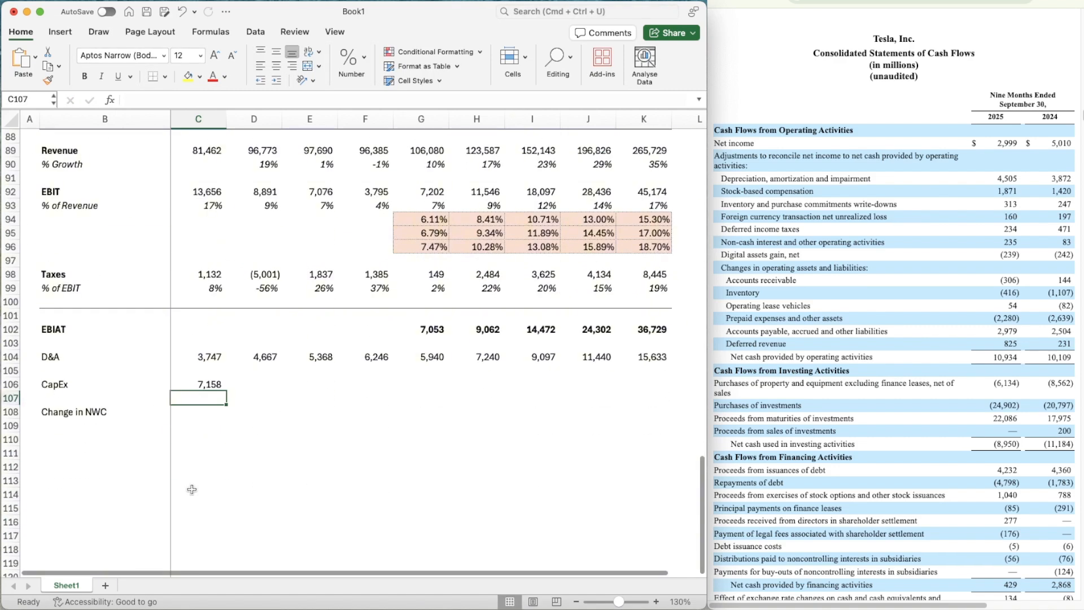
{"action": "key", "text": "Up"}
{"action": "key", "text": "super+c"}
{"action": "key", "text": "shift+Right"}
{"action": "key", "text": "shift+Right"}
{"action": "key", "text": "shift+Right"}
{"action": "key", "text": "shift+Right"}
{"action": "key", "text": "shift+Right"}
{"action": "key", "text": "shift+Right"}
{"action": "key", "text": "shift+Right"}
{"action": "key", "text": "shift+Right"}
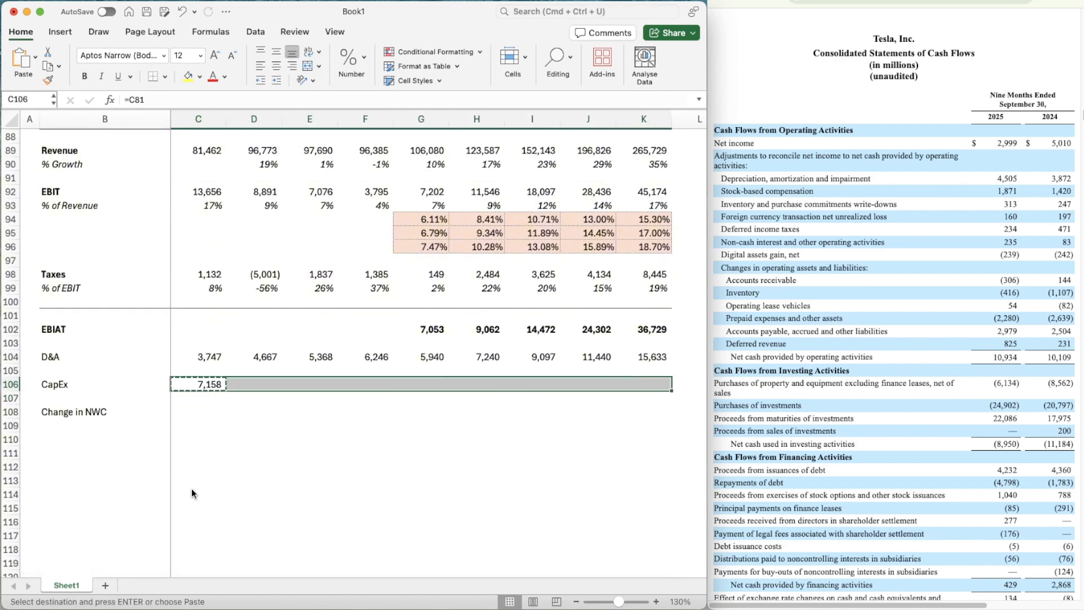
{"action": "key", "text": "super+v"}
- Link the 2022 change in NWC in C108 to the Cash Flow Items section with =C84
{"action": "key", "text": "Down"}
{"action": "key", "text": "Down"}
{"action": "type", "text": "="}
{"action": "scroll", "coordinate": [226, 315], "scroll_direction": "up", "scroll_amount": 5}
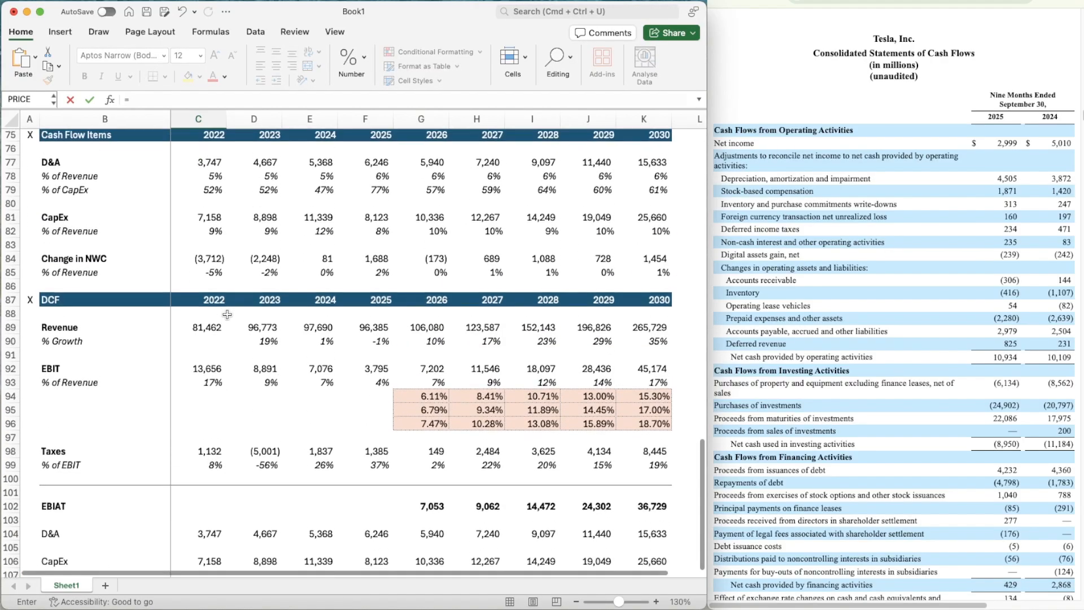
{"action": "scroll", "coordinate": [227, 314], "scroll_direction": "up", "scroll_amount": 1}
{"action": "left_click", "coordinate": [204, 289]}
{"action": "scroll", "coordinate": [202, 292], "scroll_direction": "down", "scroll_amount": 2}
{"action": "key", "text": "ctrl+Return"}
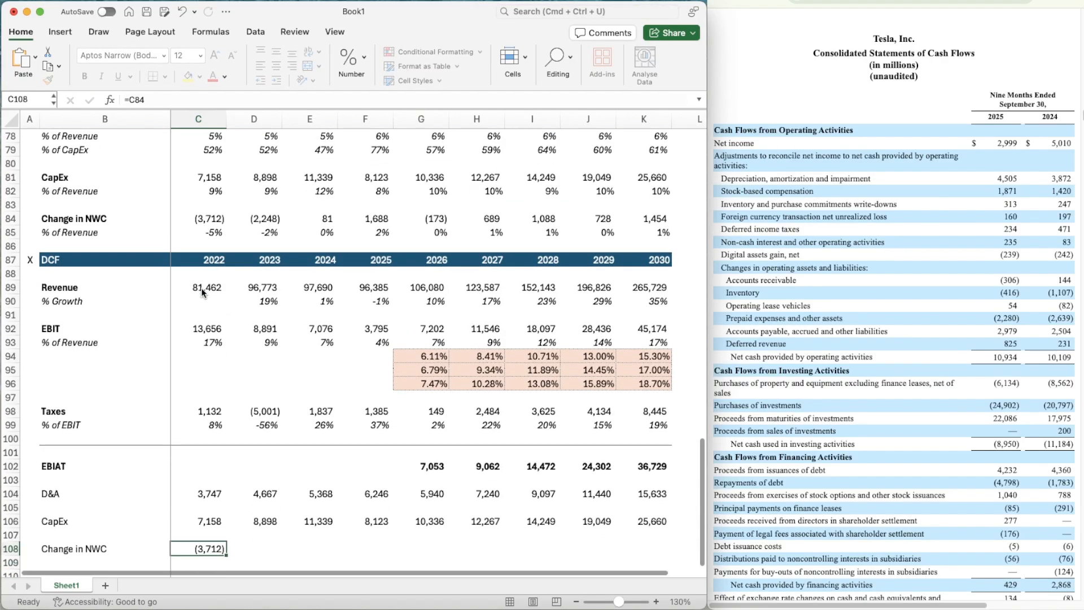
- Copy the Change in NWC link from C108 across 2023 to 2030, D108 to K108
{"action": "scroll", "coordinate": [202, 292], "scroll_direction": "down", "scroll_amount": 4}
{"action": "key", "text": "super+c"}
{"action": "key", "text": "shift+Right"}
{"action": "key", "text": "shift+Right"}
{"action": "key", "text": "shift+Right"}
{"action": "key", "text": "shift+Right"}
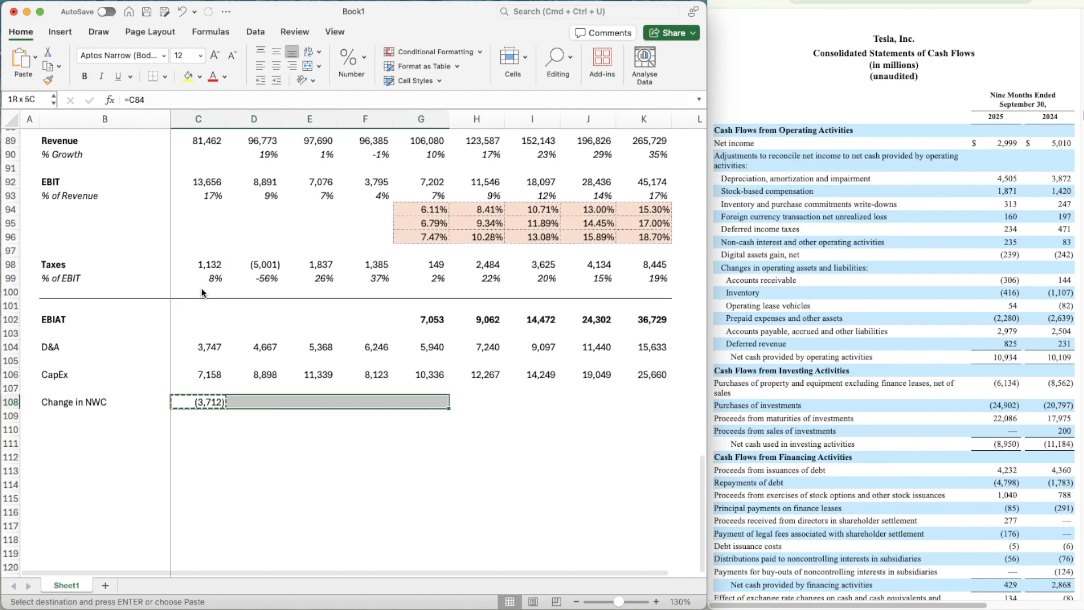
{"action": "key", "text": "shift+Right"}
{"action": "key", "text": "shift+Right"}
{"action": "key", "text": "shift+Right"}
{"action": "key", "text": "shift+Right"}
{"action": "key", "text": "super+v"}
- Copy the border formatting of B101:K101 onto row 110, B110 to K110, below the Change in NWC row
{"action": "key", "text": "Down"}
{"action": "key", "text": "Down"}
{"action": "key", "text": "Left"}
{"action": "key", "text": "Left"}
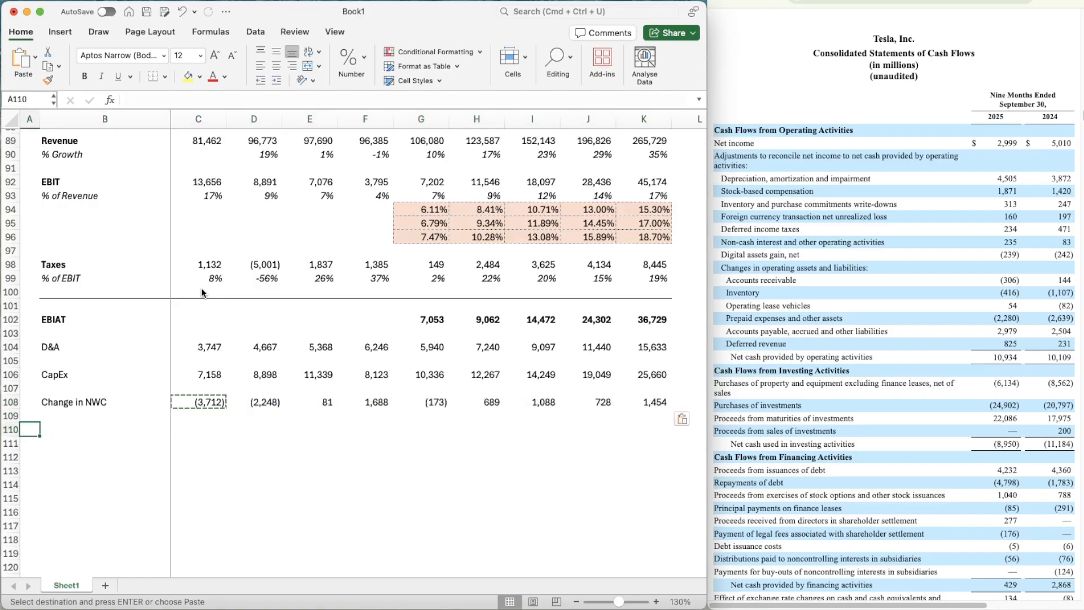
{"action": "key", "text": "Right"}
{"action": "key", "text": "Up"}
{"action": "key", "text": "Up"}
{"action": "key", "text": "Up"}
{"action": "key", "text": "Up"}
{"action": "key", "text": "Up"}
{"action": "key", "text": "Up"}
{"action": "key", "text": "Up"}
{"action": "key", "text": "Up"}
{"action": "key", "text": "Up"}
{"action": "key", "text": "shift+Right"}
{"action": "key", "text": "shift+Right"}
{"action": "key", "text": "shift+Right"}
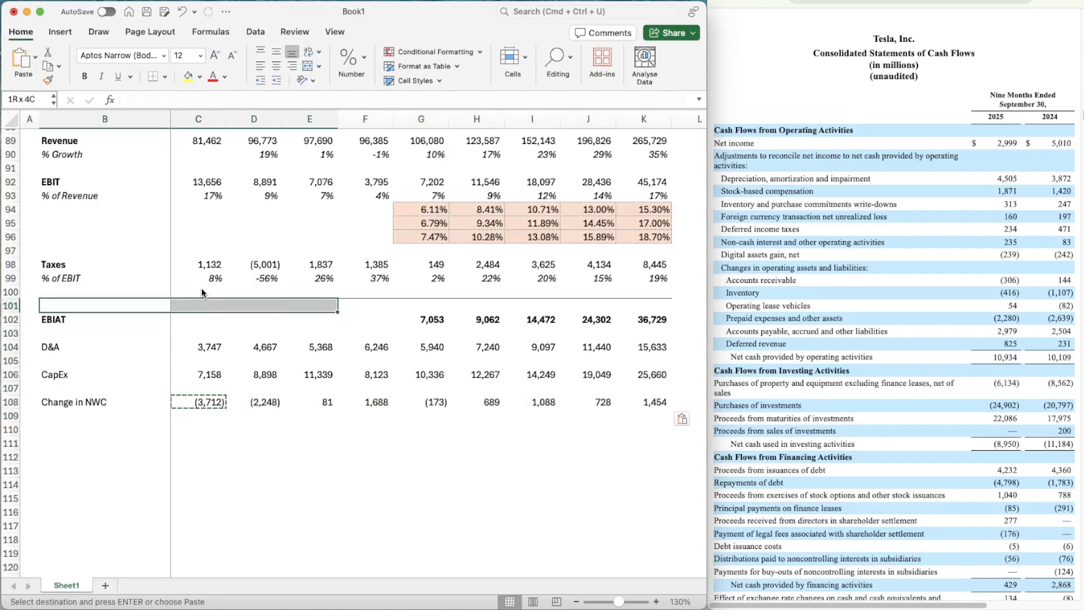
{"action": "key", "text": "shift+Right"}
{"action": "key", "text": "shift+Right"}
{"action": "key", "text": "shift+Right"}
{"action": "key", "text": "shift+Right"}
{"action": "key", "text": "shift+Right"}
{"action": "key", "text": "shift+Right"}
{"action": "key", "text": "super+shift+c"}
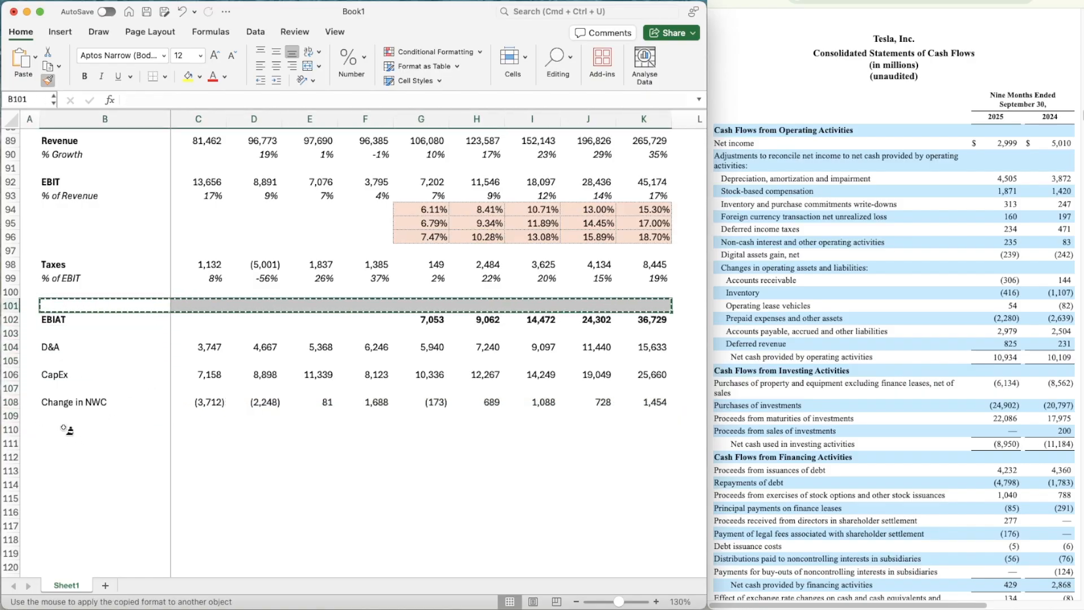
{"action": "left_click", "coordinate": [68, 430]}
- Label B111 "Unlevered Free Cash Flow" in bold, below the Change in NWC section
{"action": "left_click", "coordinate": [146, 455]}
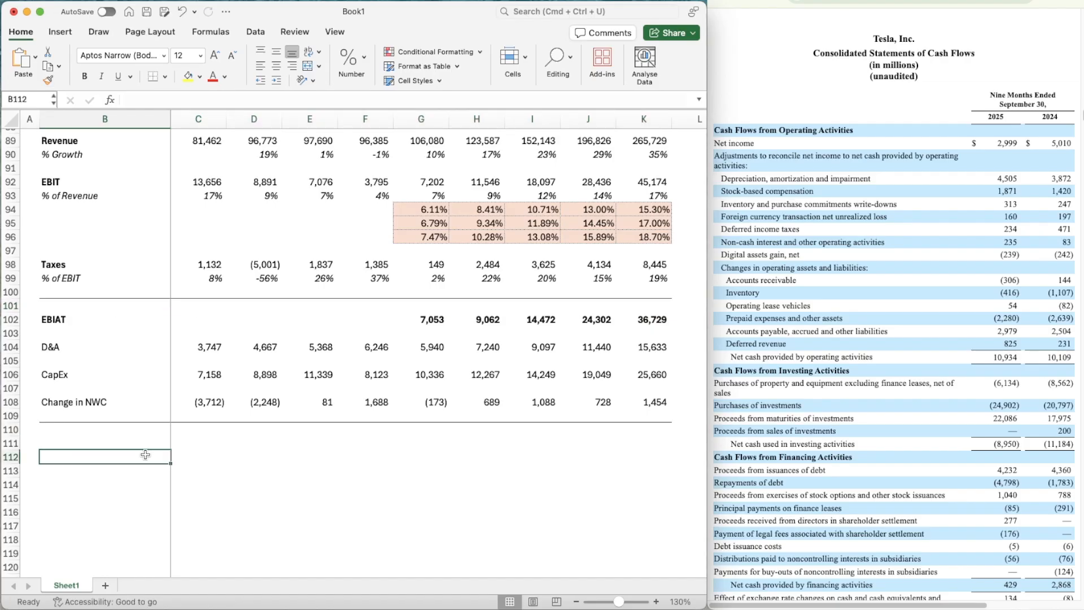
{"action": "key", "text": "Up"}
{"action": "type", "text": "Unlevered "}
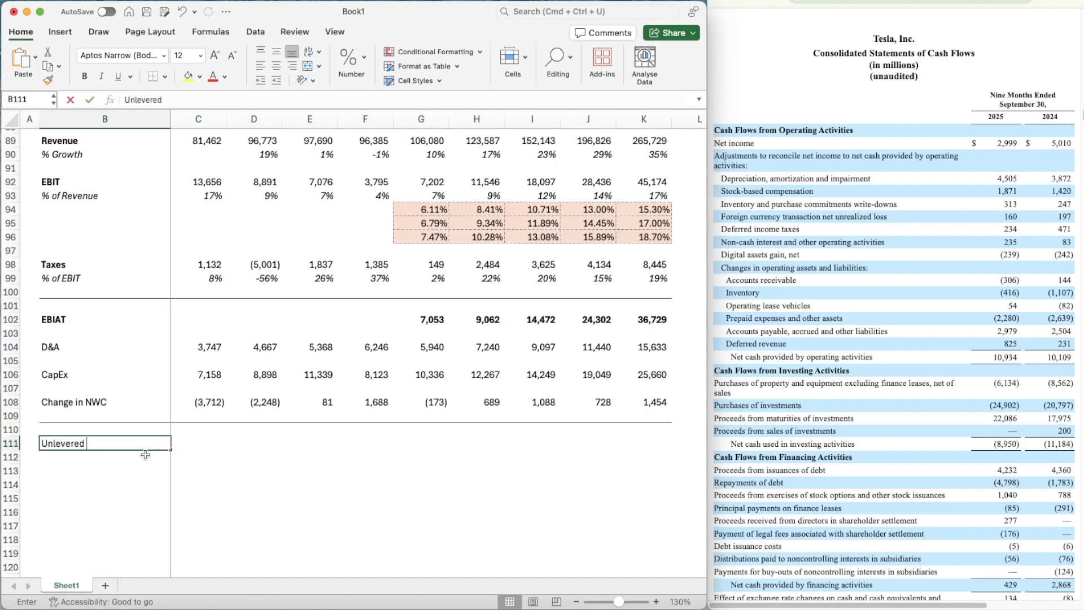
{"action": "type", "text": "Free Cash Flow"}
{"action": "key", "text": "Return"}
{"action": "key", "text": "Up"}
{"action": "key", "text": "cmd+b"}
- Calculate the first projected year's unlevered free cash flow in G111 with =G102+G104-G106-G108
{"action": "key", "text": "Right"}
{"action": "key", "text": "Right"}
{"action": "key", "text": "Right"}
{"action": "key", "text": "Right"}
{"action": "key", "text": "Right"}
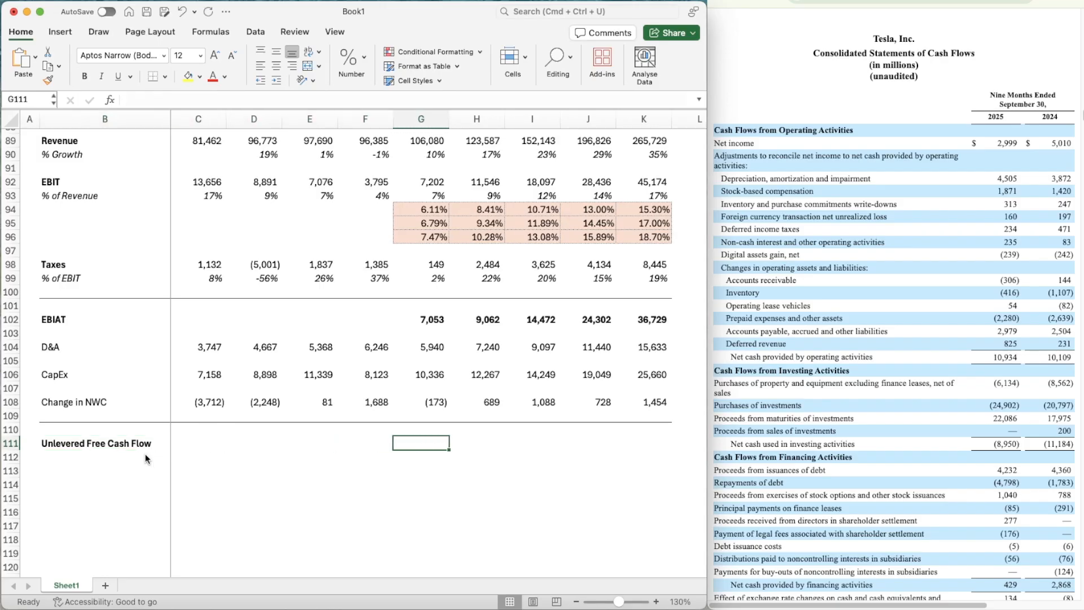
{"action": "type", "text": "="}
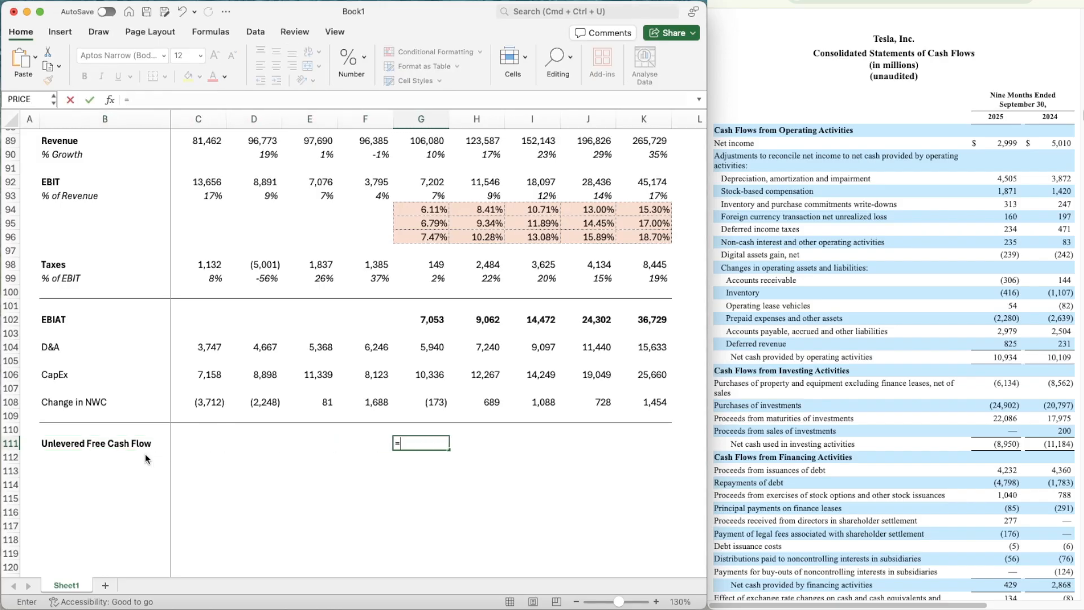
{"action": "key", "text": "Up"}
{"action": "key", "text": "Up"}
{"action": "key", "text": "Up"}
{"action": "key", "text": "Up"}
{"action": "key", "text": "Up"}
{"action": "key", "text": "Up"}
{"action": "key", "text": "Up"}
{"action": "key", "text": "Up"}
{"action": "key", "text": "Up"}
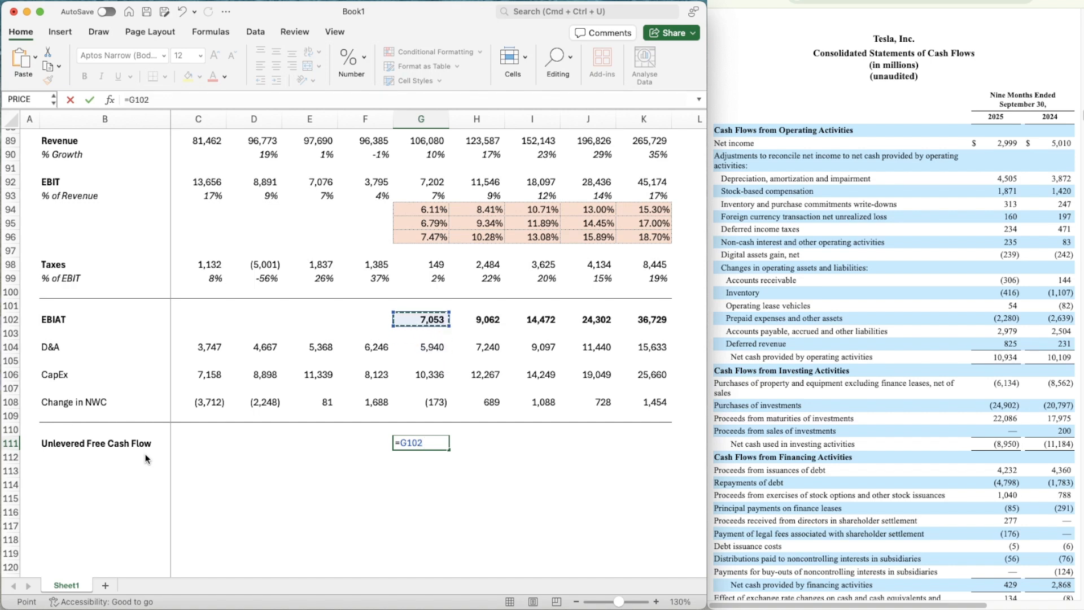
{"action": "type", "text": "+"}
{"action": "key", "text": "Up"}
{"action": "key", "text": "Up"}
{"action": "key", "text": "Up"}
{"action": "key", "text": "Up"}
{"action": "key", "text": "Up"}
{"action": "key", "text": "Up"}
{"action": "key", "text": "Up"}
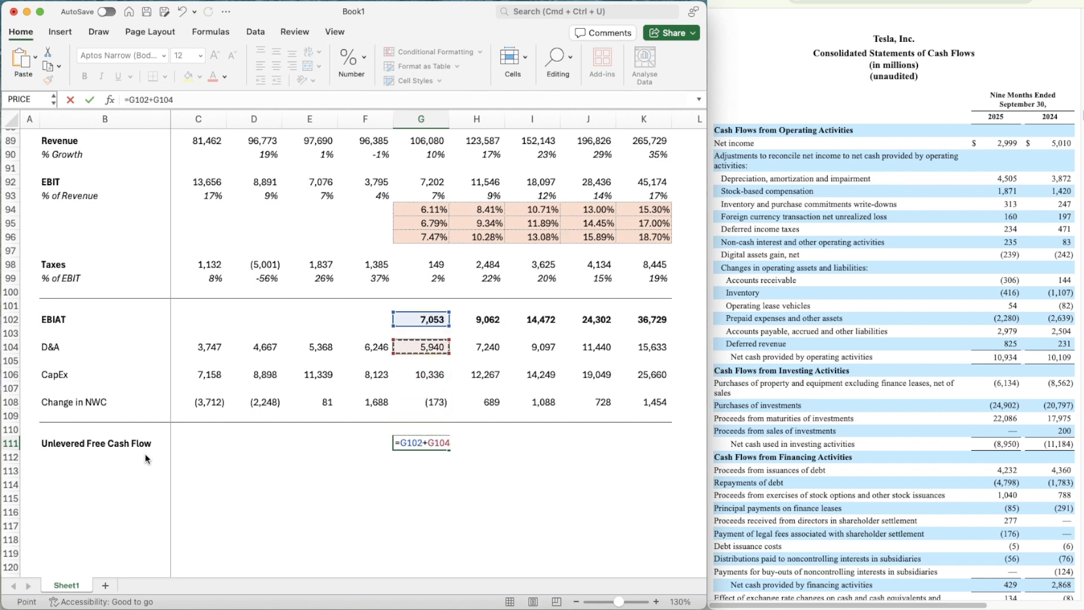
{"action": "type", "text": "-"}
{"action": "key", "text": "Up"}
{"action": "key", "text": "Up"}
{"action": "key", "text": "Up"}
{"action": "key", "text": "Up"}
{"action": "key", "text": "Up"}
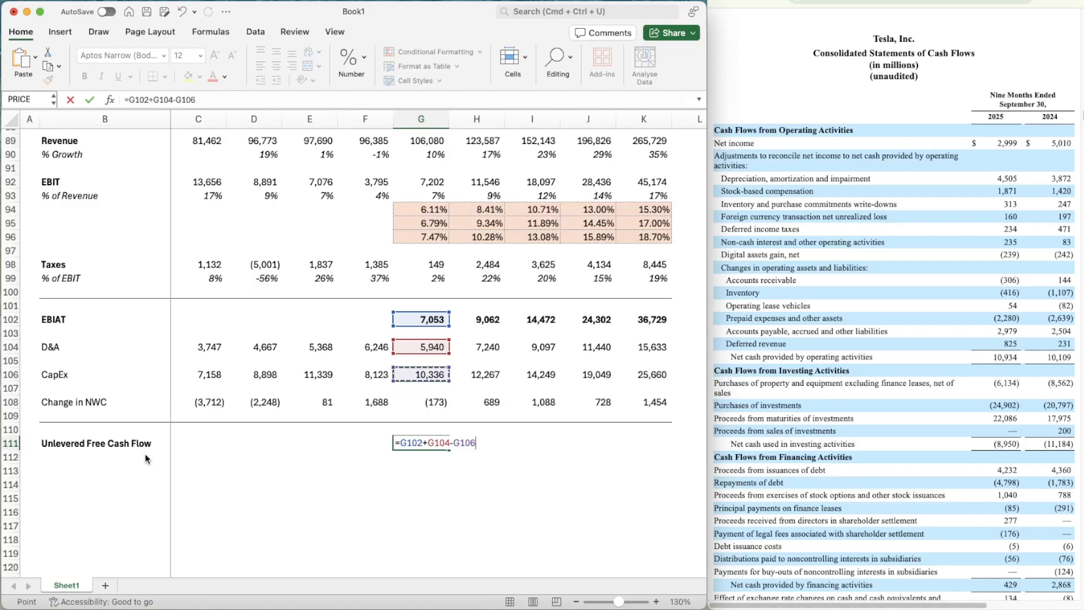
{"action": "type", "text": "-"}
{"action": "key", "text": "Up"}
{"action": "key", "text": "Up"}
{"action": "key", "text": "Up"}
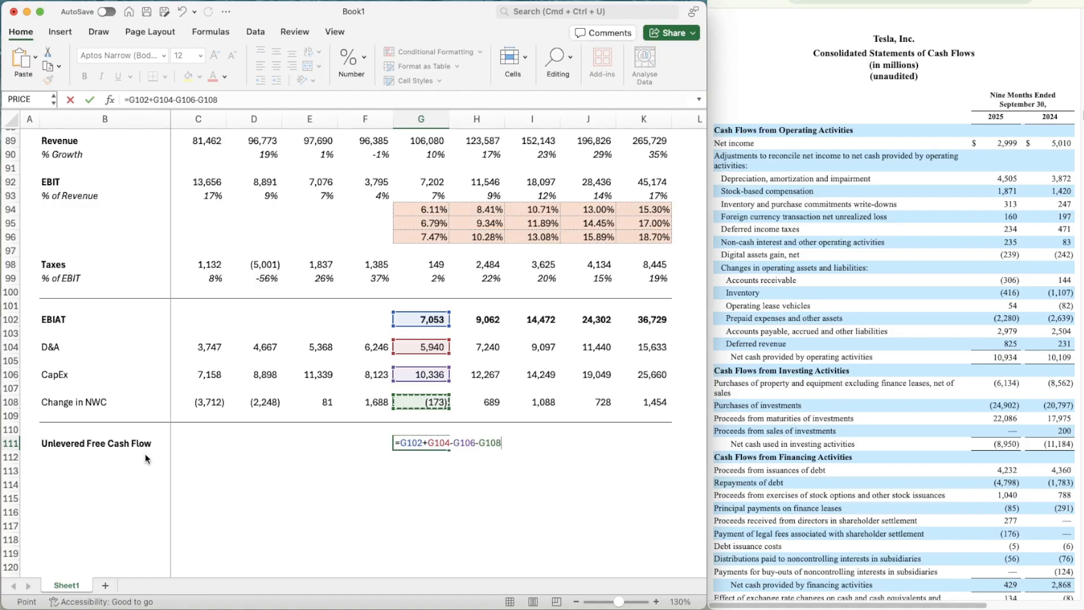
{"action": "key", "text": "Return"}
- Bold G111 and copy its unlevered free cash flow formula across to K111
{"action": "key", "text": "Up"}
{"action": "key", "text": "super+b"}
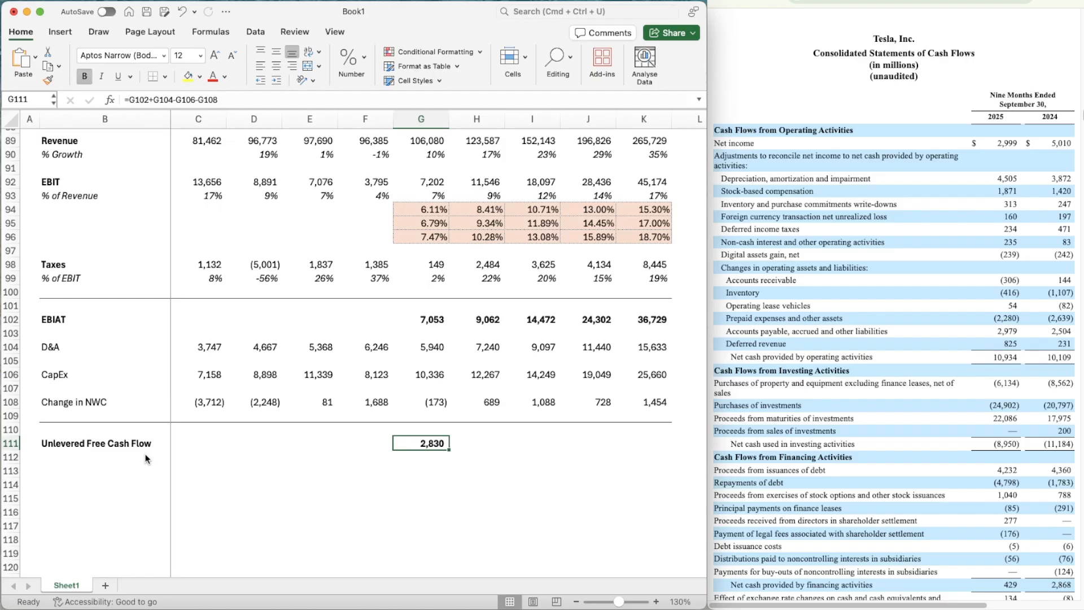
{"action": "key", "text": "super+c"}
{"action": "key", "text": "shift+Right"}
{"action": "key", "text": "shift+Right"}
{"action": "key", "text": "shift+Right"}
{"action": "key", "text": "shift+Right"}
{"action": "key", "text": "super+v"}
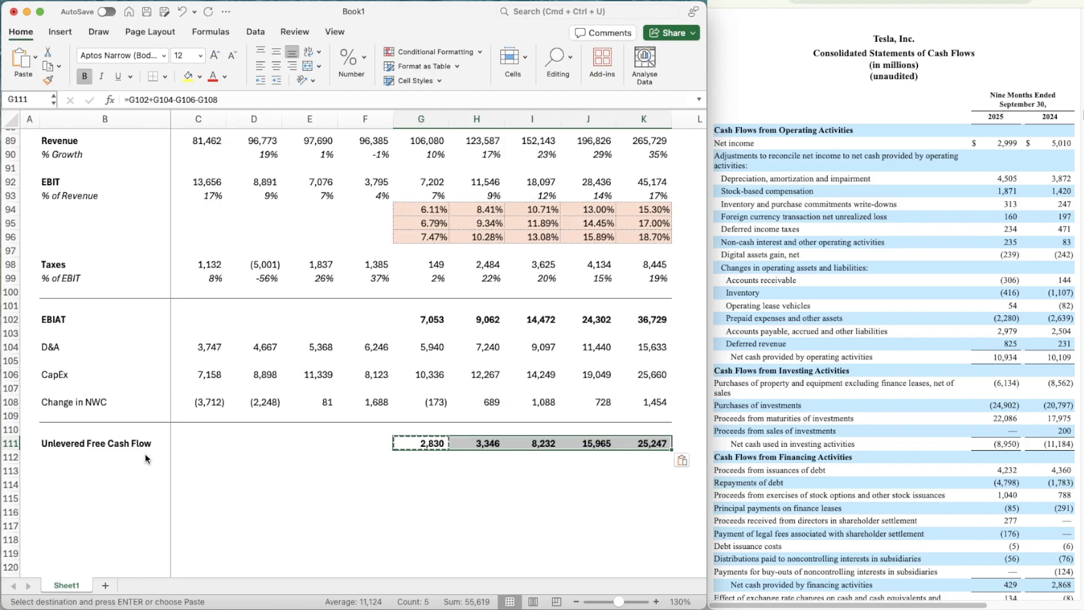
{"action": "key", "text": "Escape"}
- Label B112 "Present Value of UFCF" in bold, directly under Unlevered Free Cash Flow
{"action": "key", "text": "Down"}
{"action": "key", "text": "Left"}
{"action": "key", "text": "Left"}
{"action": "key", "text": "Left"}
{"action": "key", "text": "Left"}
{"action": "key", "text": "Left"}
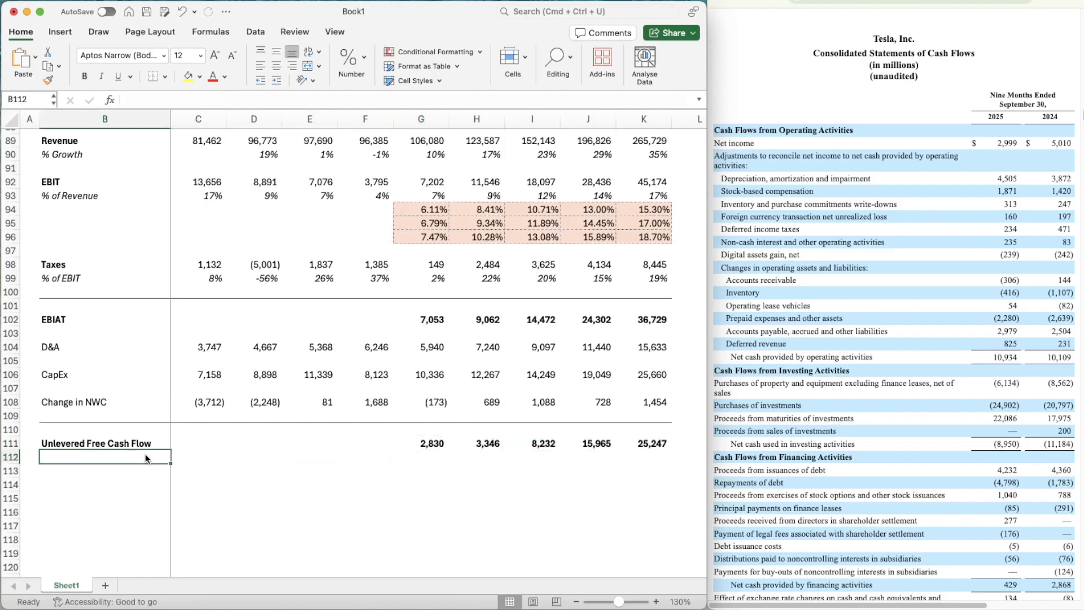
{"action": "scroll", "coordinate": [271, 496], "scroll_direction": "down", "scroll_amount": 5}
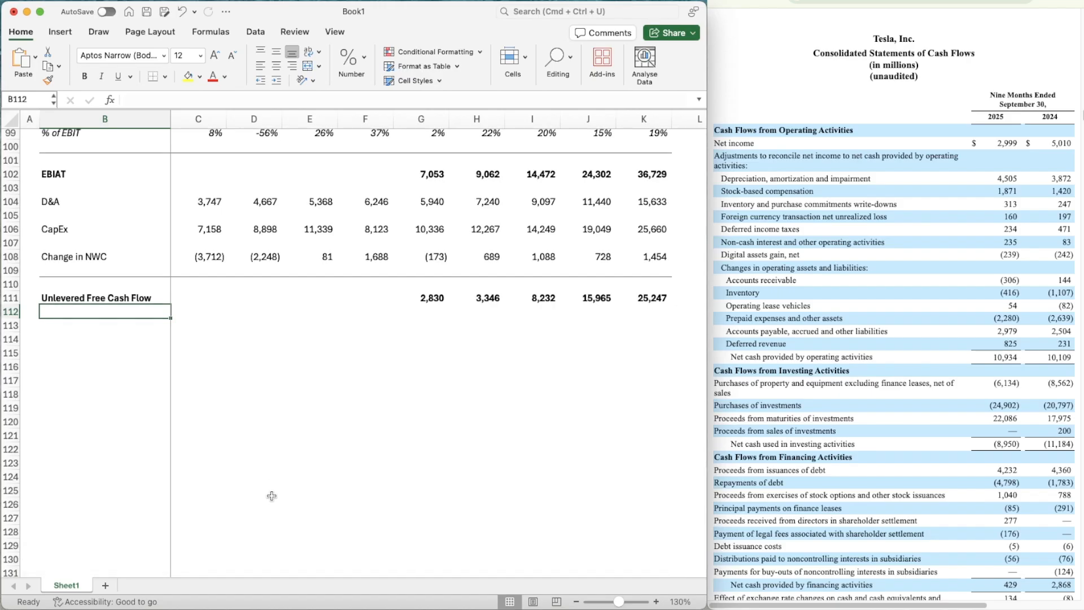
{"action": "type", "text": "Present Value of"}
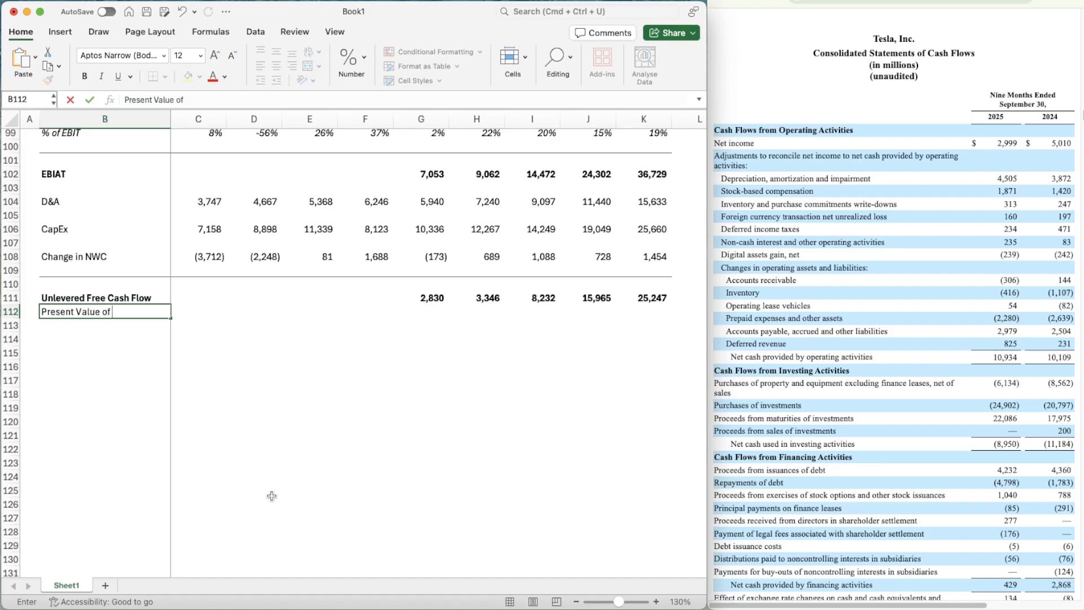
{"action": "type", "text": " UFCF"}
{"action": "key", "text": "Return"}
{"action": "key", "text": "Up"}
{"action": "key", "text": "super+b"}
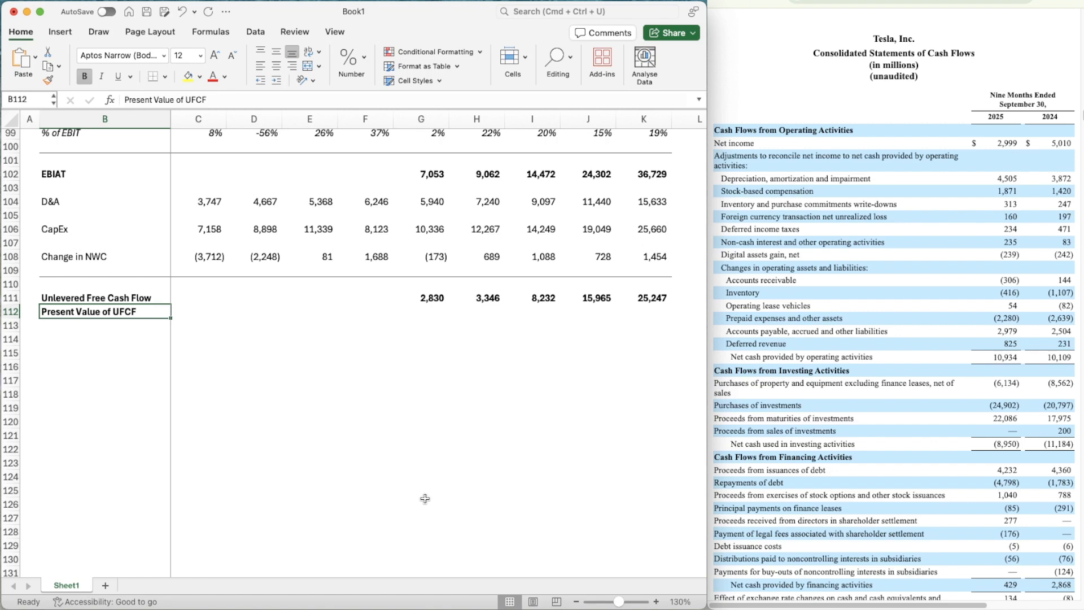
- Add a new worksheet, Sheet2, and set its zoom to 130%
{"action": "left_click", "coordinate": [105, 585]}
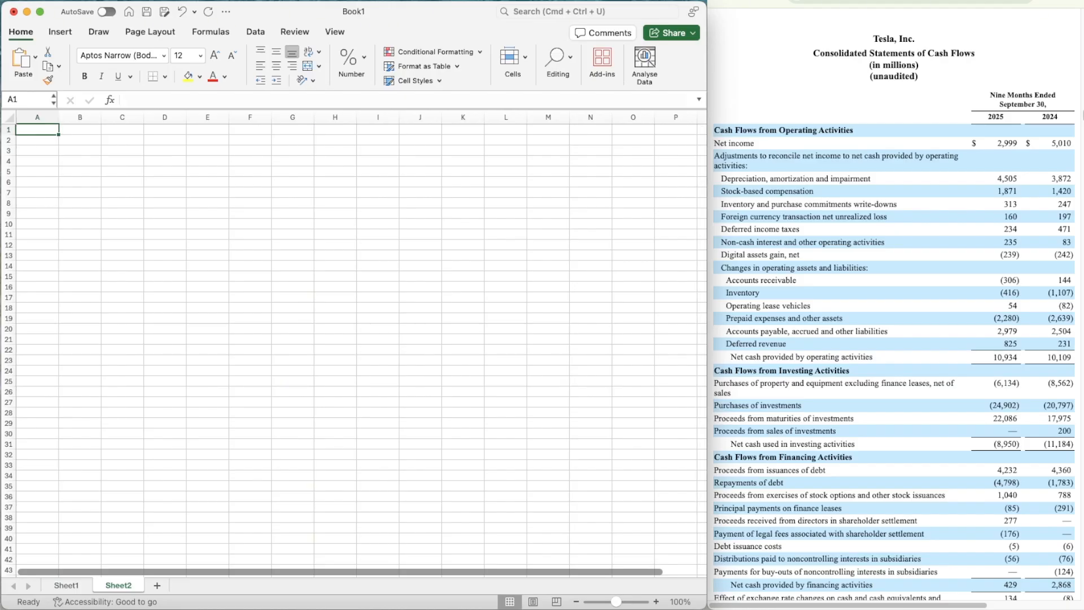
{"action": "key", "text": "super+Tab"}
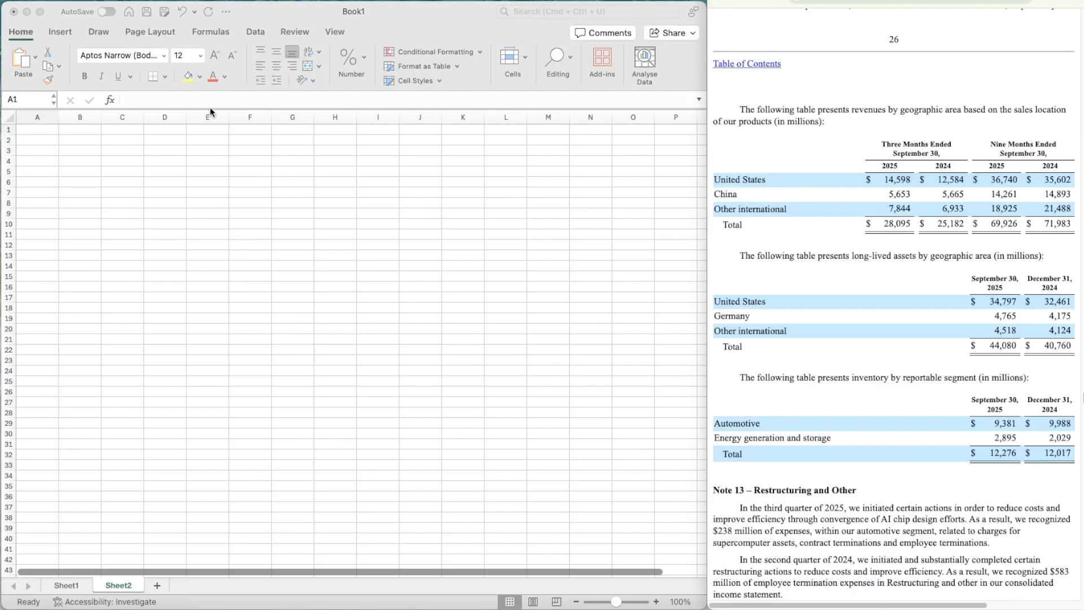
{"action": "left_click", "coordinate": [43, 133]}
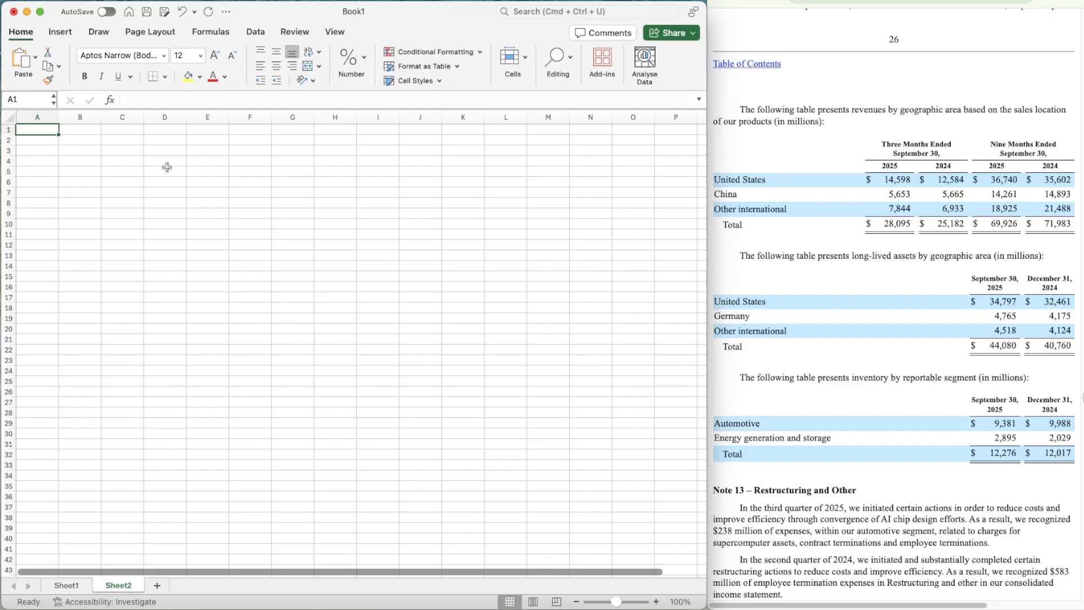
{"action": "left_click", "coordinate": [656, 603]}
{"action": "left_click", "coordinate": [656, 603]}
{"action": "left_click", "coordinate": [656, 603]}
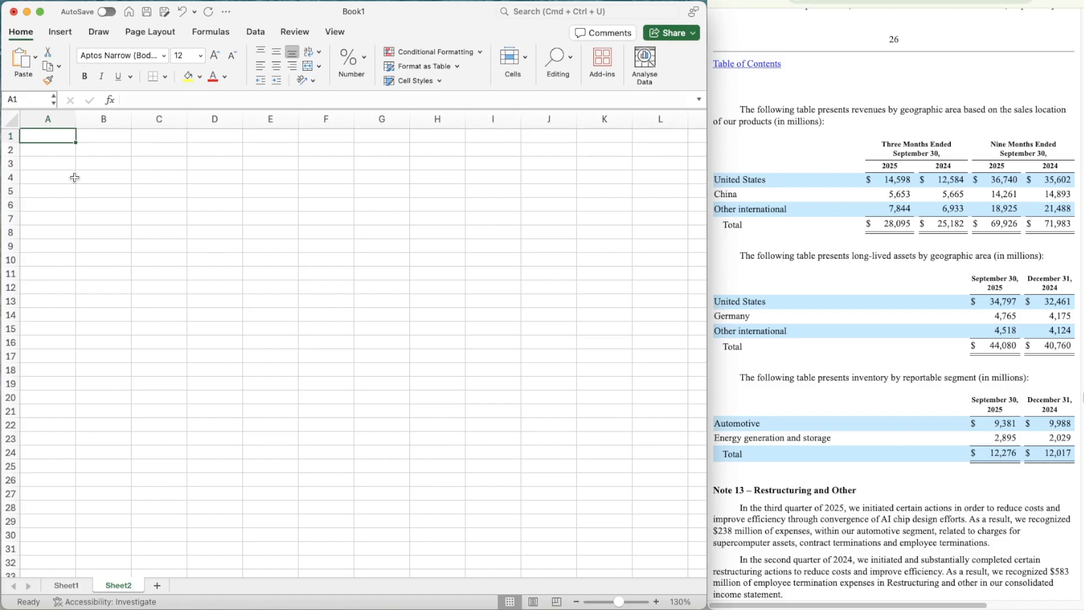
- Enter TSLA in A1 and convert it to the Stocks data type for TESLA, INC. (XNAS:TSLA)
{"action": "type", "text": "TSLA"}
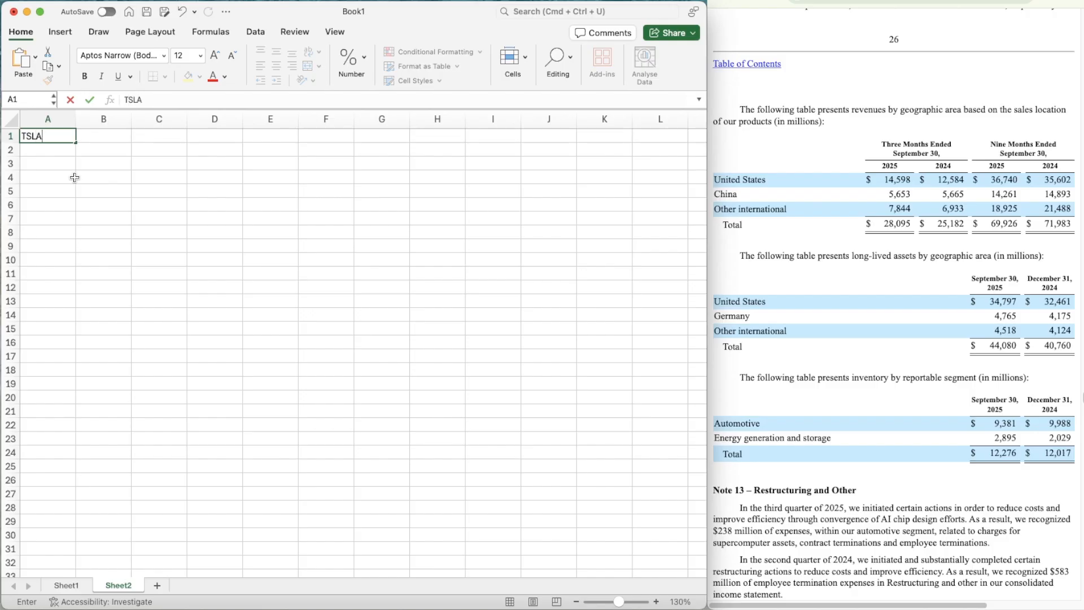
{"action": "key", "text": "Return"}
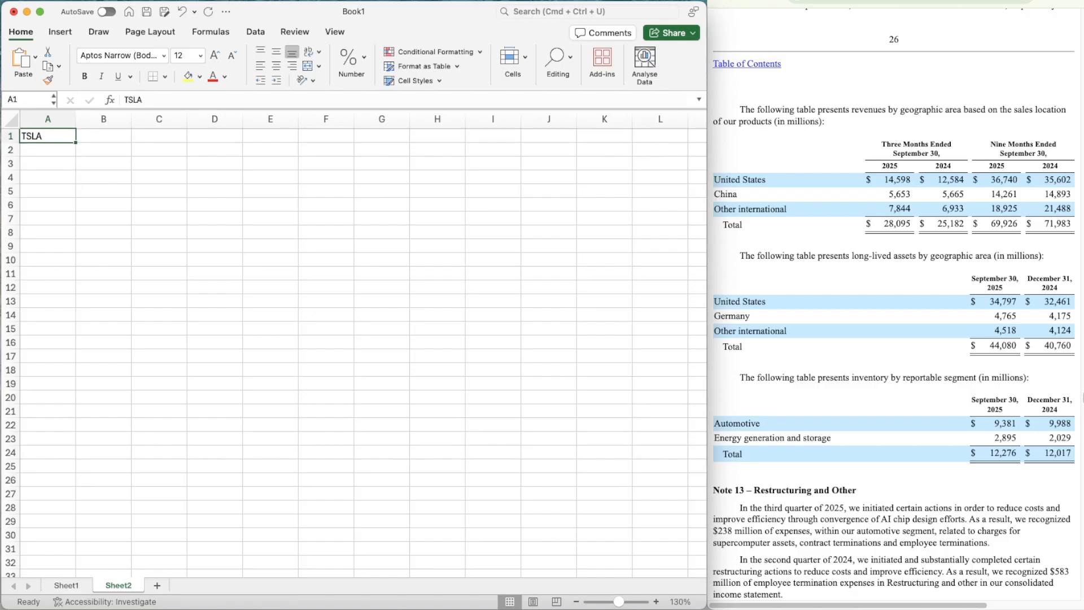
{"action": "left_click", "coordinate": [256, 29]}
{"action": "left_click", "coordinate": [199, 66]}
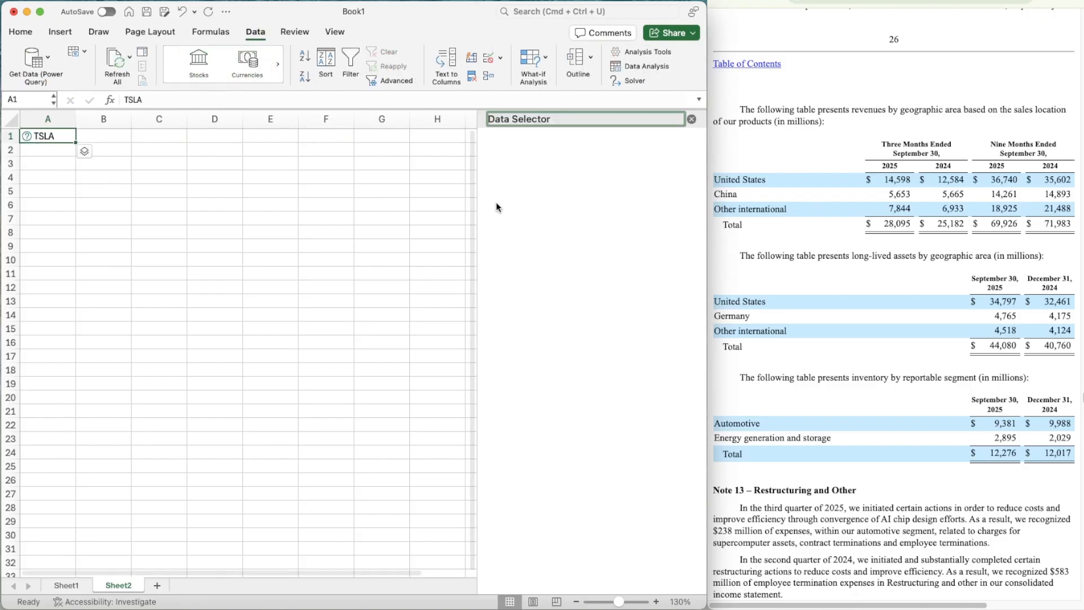
{"action": "left_click", "coordinate": [578, 275]}
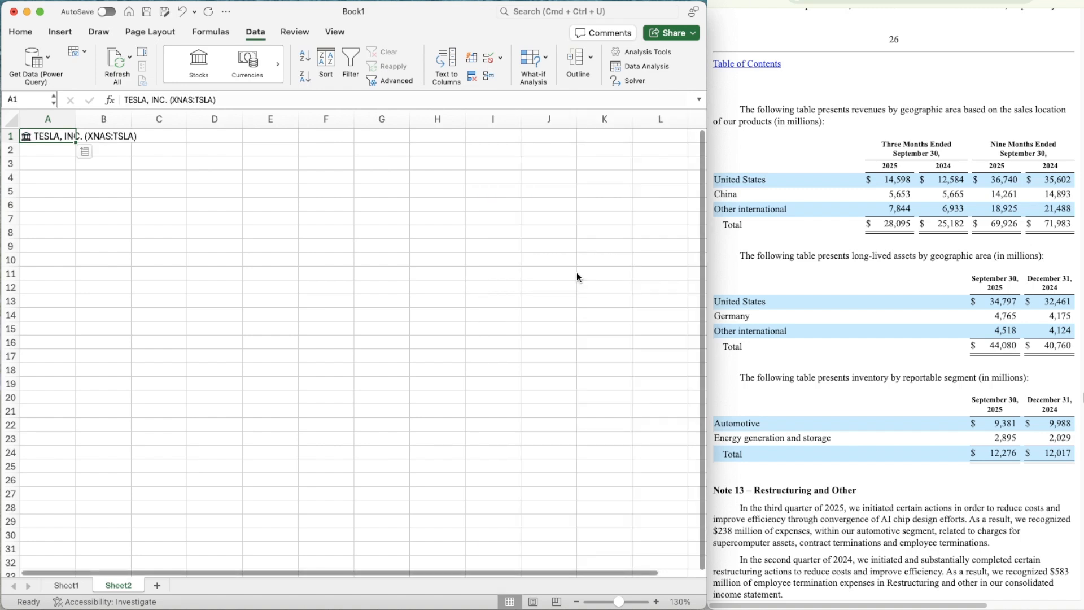
- Narrow column A, widen column B and hide the gridlines on Sheet2
{"action": "left_click", "coordinate": [104, 227]}
{"action": "key", "text": "Up"}
{"action": "key", "text": "Up"}
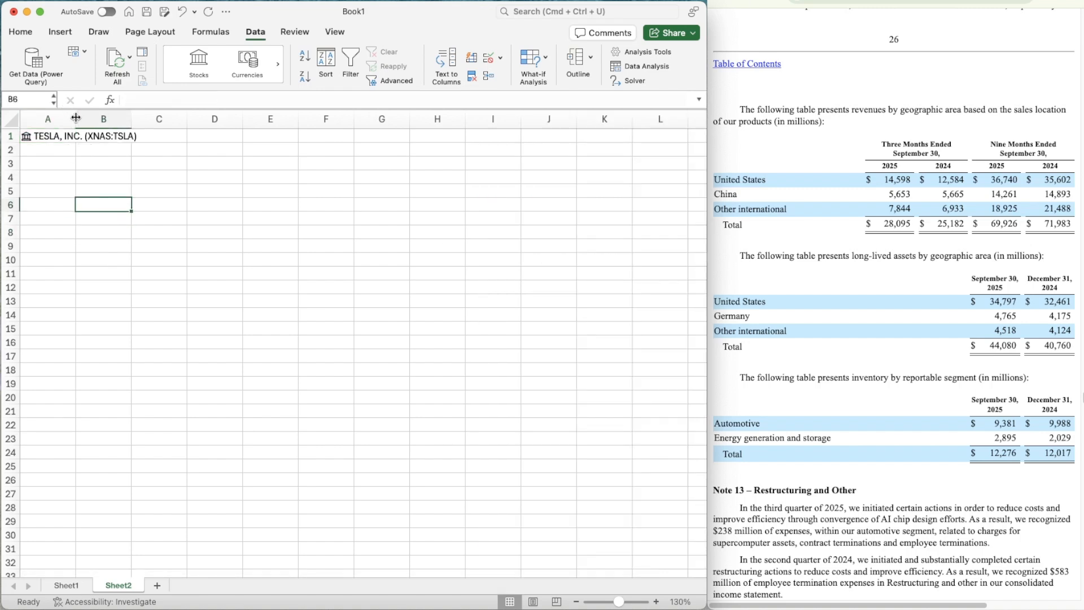
{"action": "left_click_drag", "start_coordinate": [76, 118], "coordinate": [153, 118]}
{"action": "left_click", "coordinate": [163, 31]}
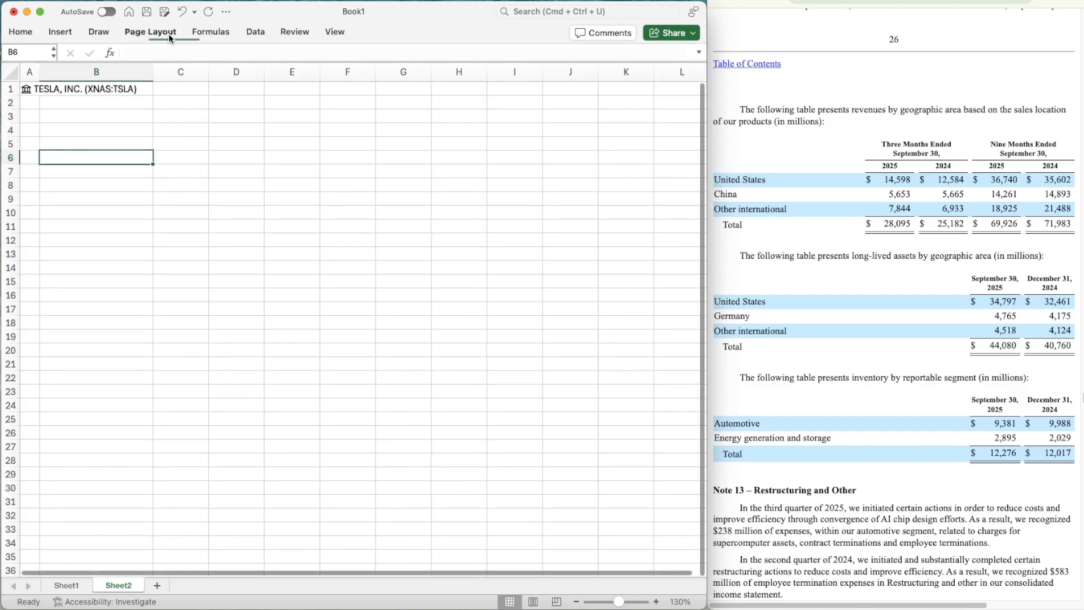
{"action": "left_click", "coordinate": [526, 65]}
- Write "WACC = % of equity * cost of equity + % of debt * cost of debt * (1-Tax Rate)" in B3
{"action": "left_click", "coordinate": [91, 165]}
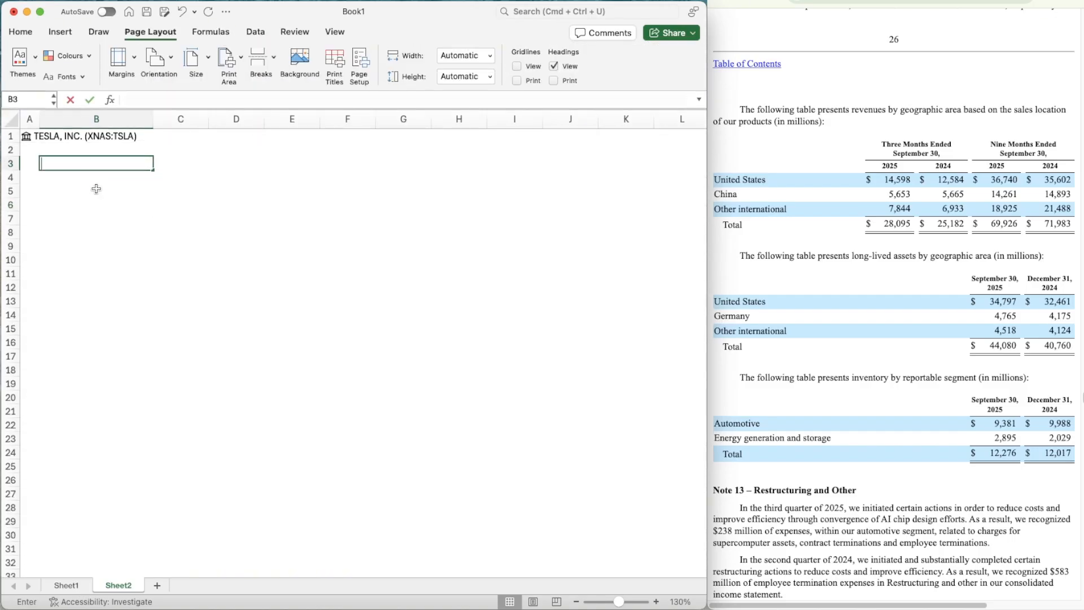
{"action": "left_click", "coordinate": [94, 187]}
{"action": "left_click", "coordinate": [80, 156]}
{"action": "type", "text": "WACC = "}
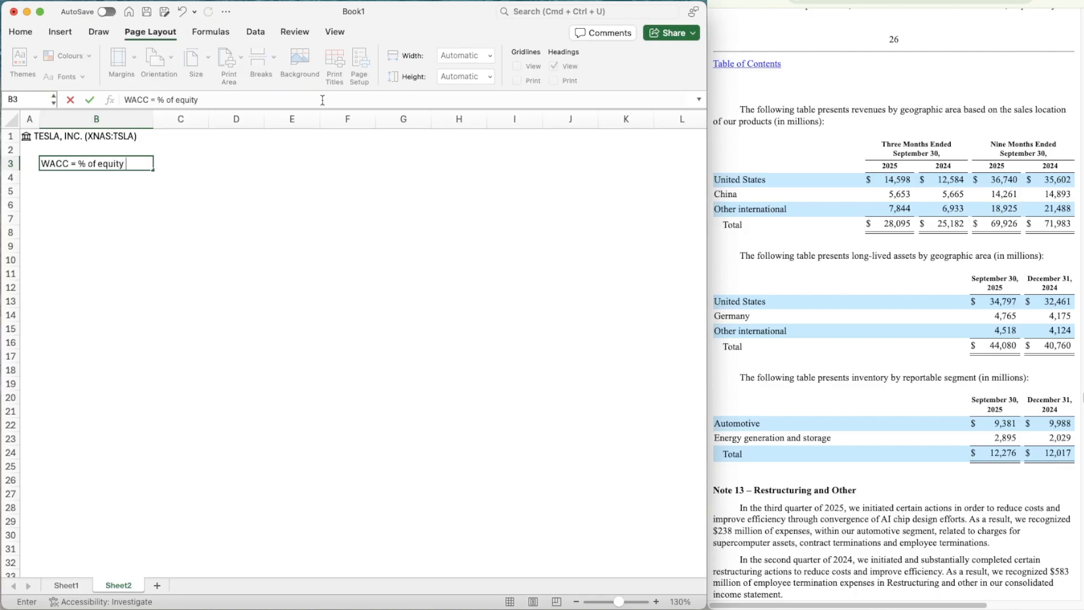
{"action": "type", "text": "% of equity * cost of equity + % of"}
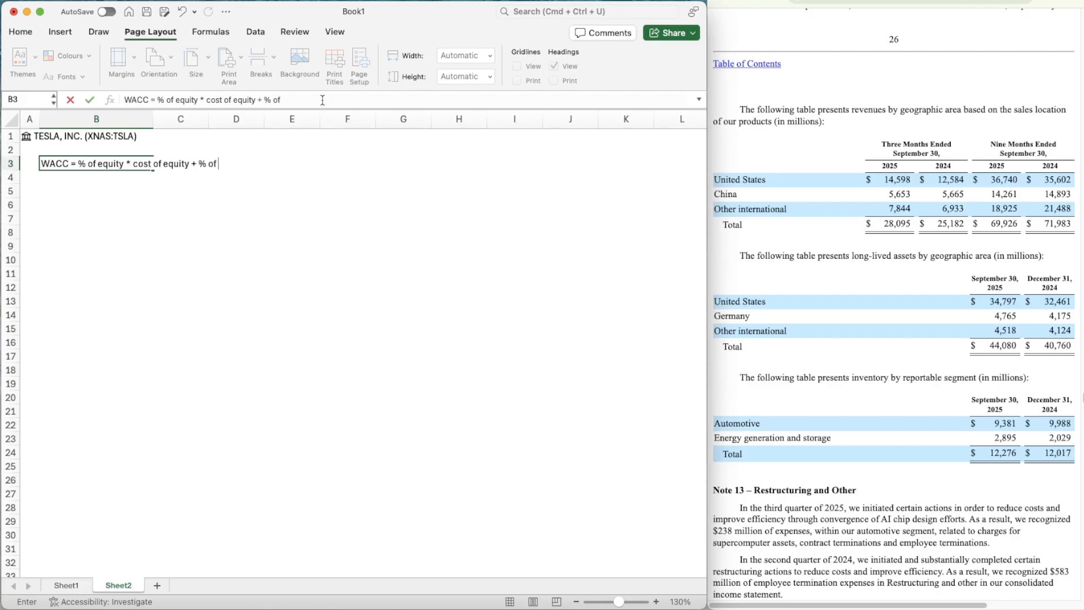
{"action": "type", "text": "debt * cost of debt * (1"}
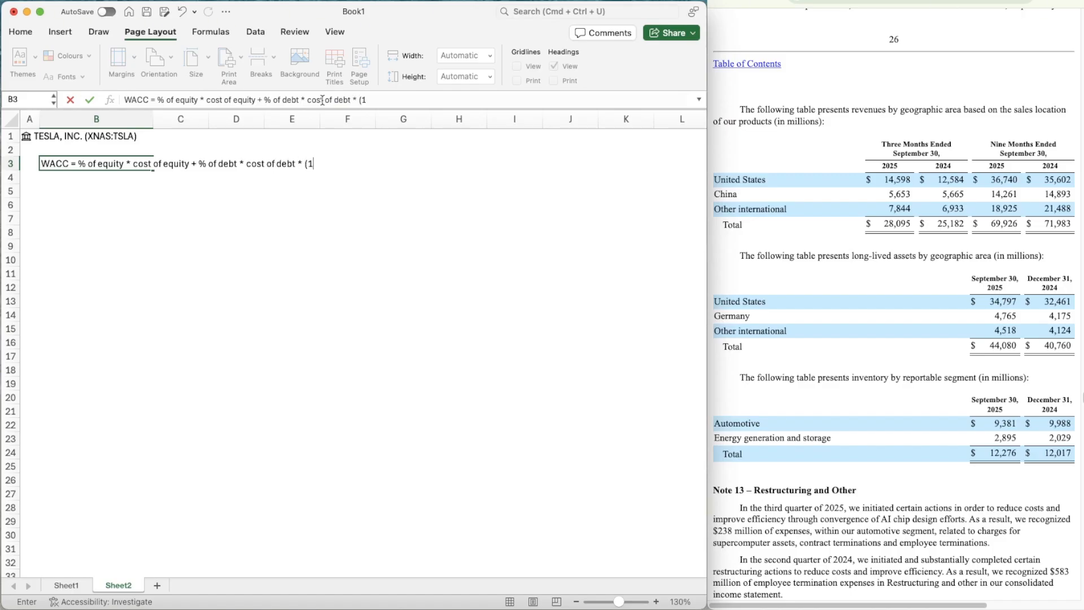
{"action": "type", "text": "Tax Rate )"}
{"action": "key", "text": "Return"}
{"action": "key", "text": "Return"}
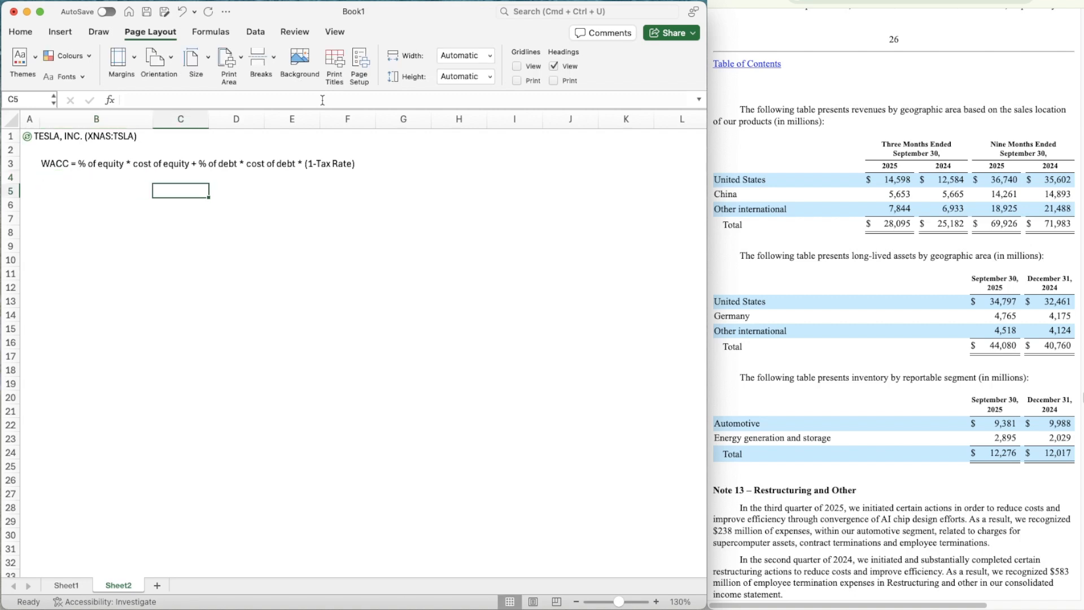
- Label B5 "Market Cap" in bold, below the WACC formula text
{"action": "type", "text": "Market Cap"}
{"action": "key", "text": "Return"}
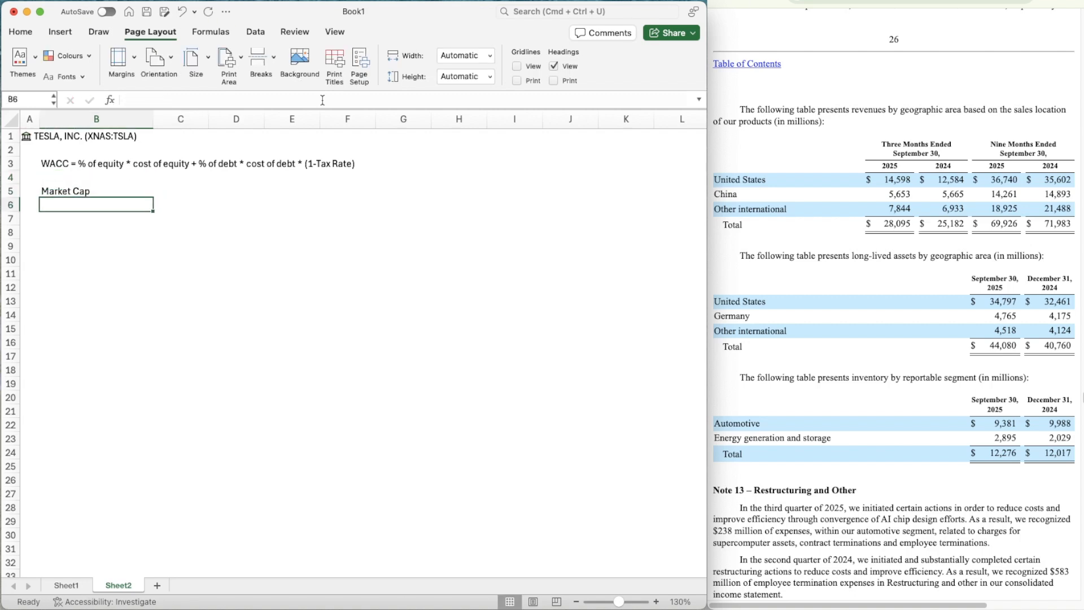
{"action": "key", "text": "Up"}
{"action": "key", "text": "super+b"}
- Pull Tesla's market cap in millions into C5 with =A1.[Market cap]/1000000
{"action": "key", "text": "Right"}
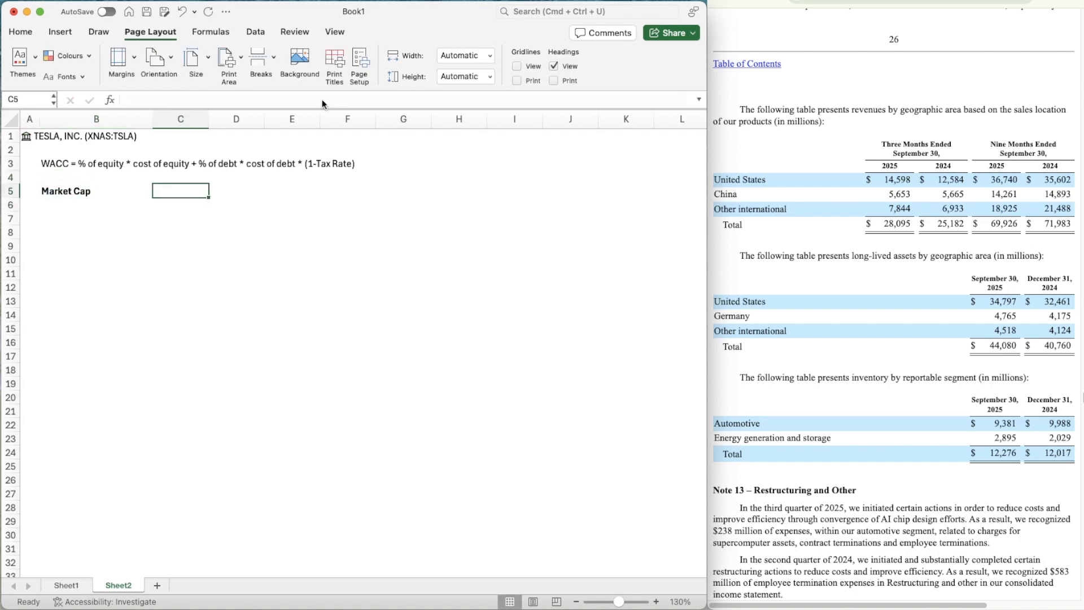
{"action": "type", "text": "="}
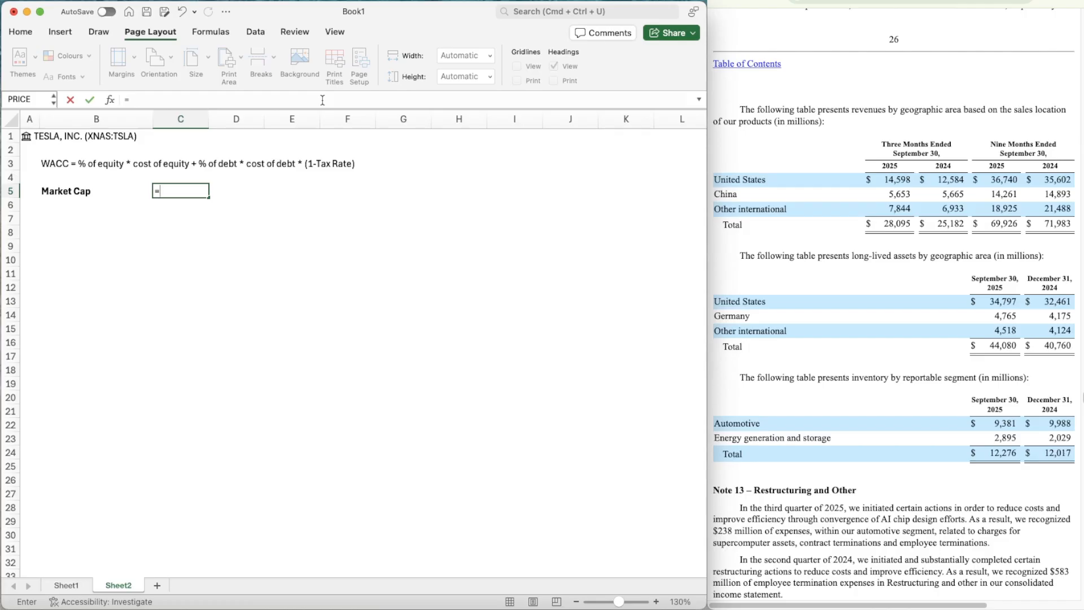
{"action": "key", "text": "Left"}
{"action": "key", "text": "Left"}
{"action": "key", "text": "Up"}
{"action": "key", "text": "Up"}
{"action": "key", "text": "Up"}
{"action": "key", "text": "Up"}
{"action": "type", "text": "/"}
{"action": "key", "text": "BackSpace"}
{"action": "type", "text": ".["}
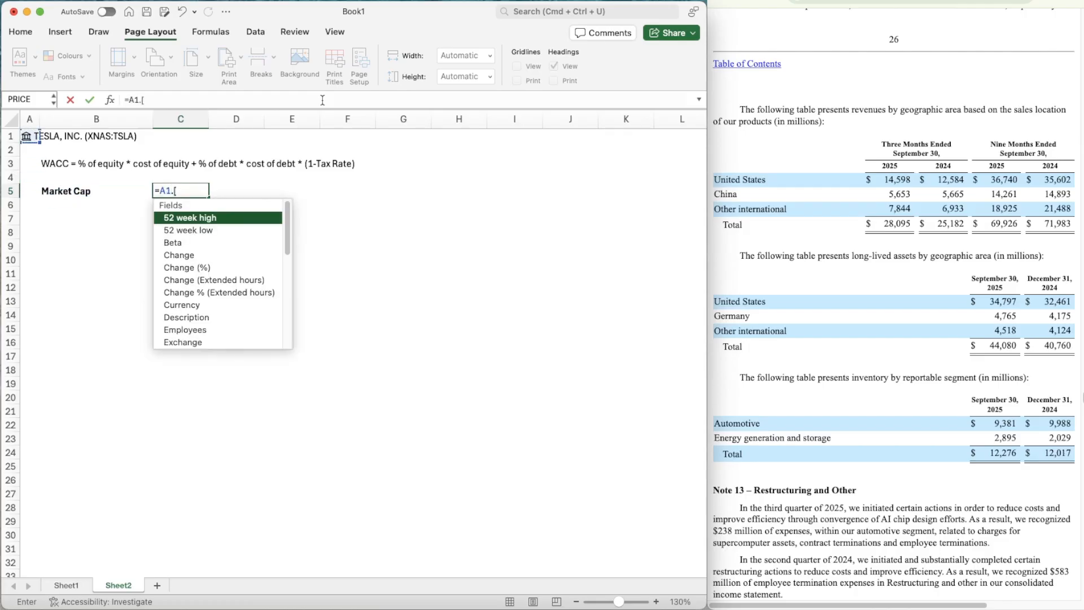
{"action": "type", "text": "Market"}
{"action": "key", "text": "Tab"}
{"action": "type", "text": "/"}
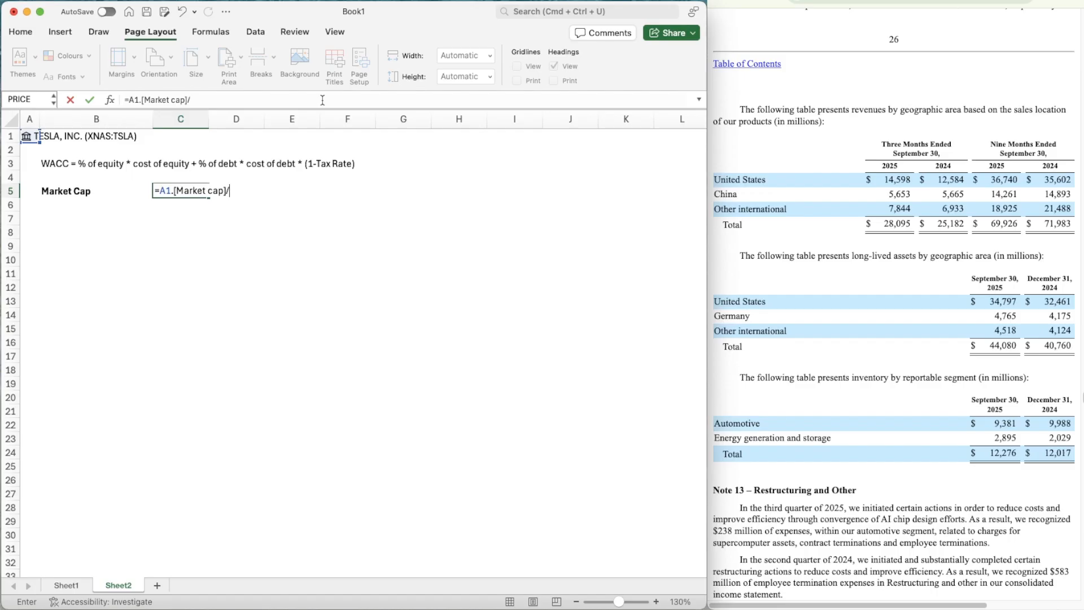
{"action": "type", "text": "1000000"}
{"action": "key", "text": "Return"}
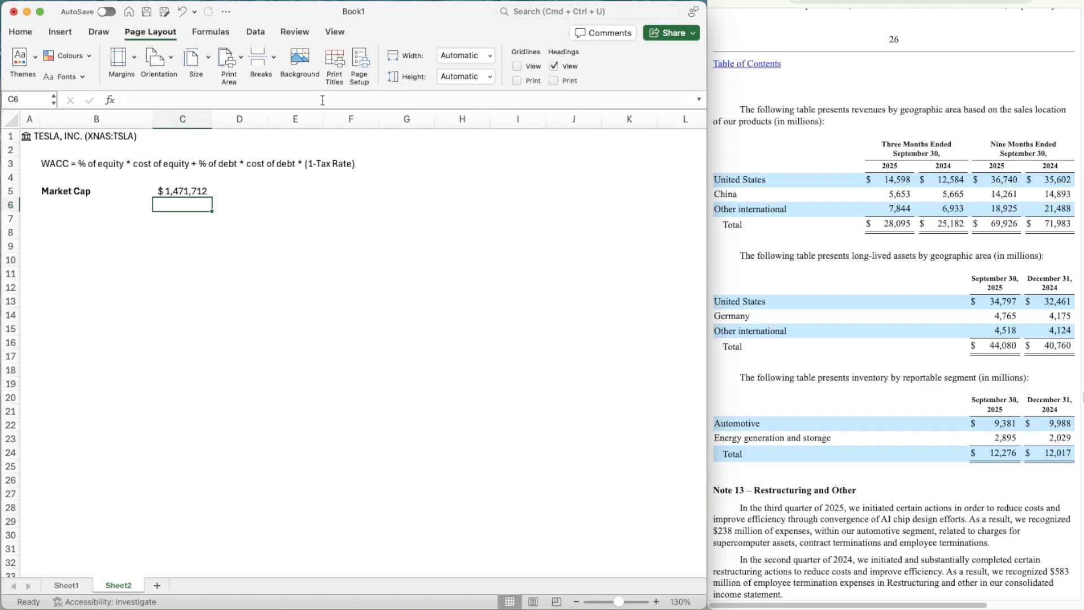
- Label B6 "% of Equity" and B7 "Cost of Equity" below Market Cap
{"action": "key", "text": "Left"}
{"action": "type", "text": "% of Equity"}
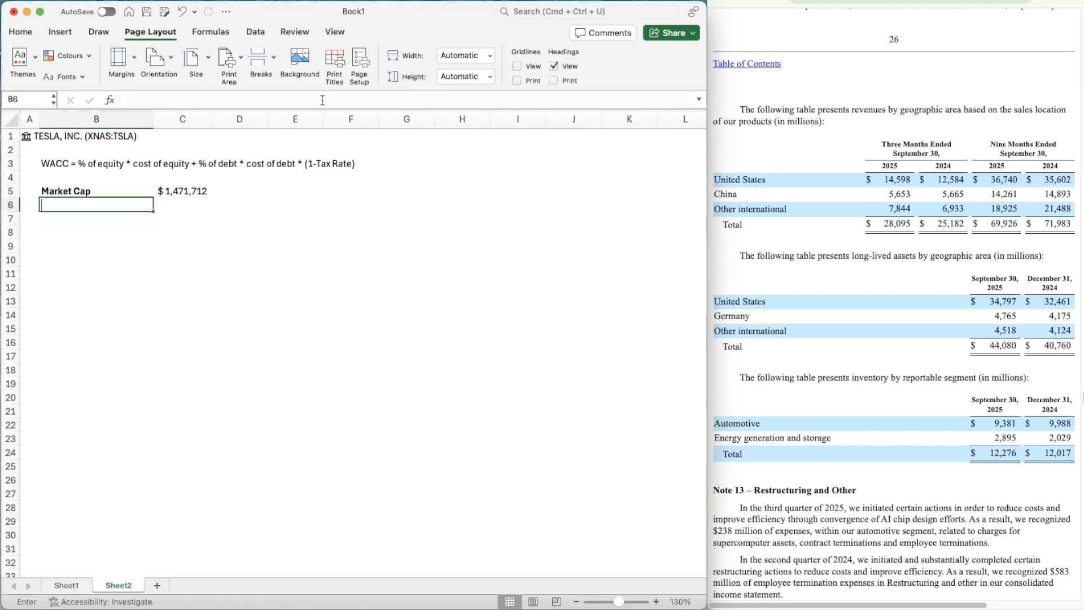
{"action": "key", "text": "Return"}
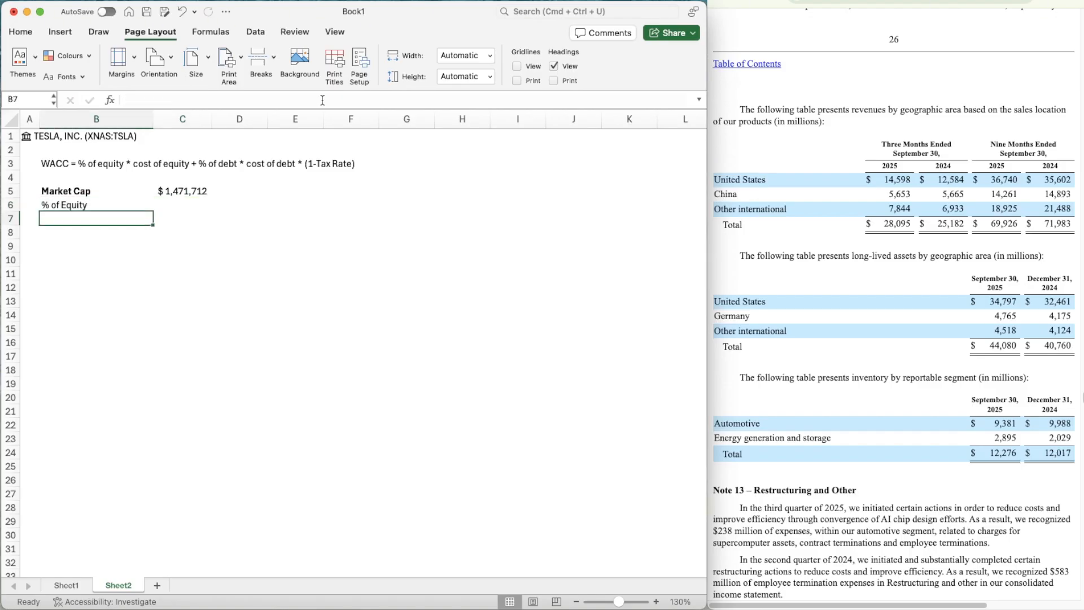
{"action": "type", "text": "Cost of R"}
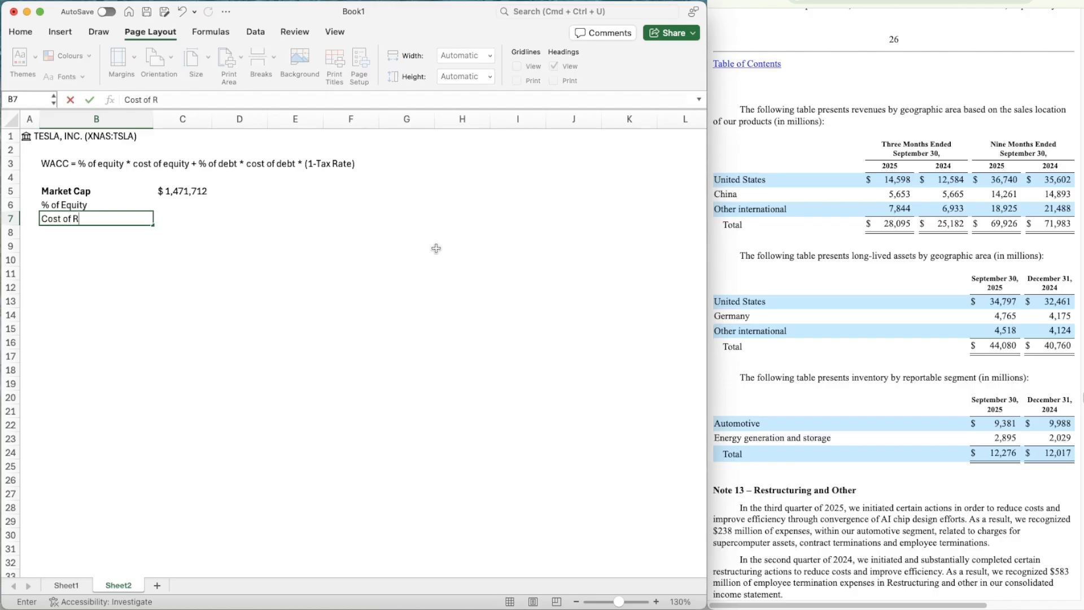
{"action": "key", "text": "BackSpace"}
{"action": "type", "text": "Equity"}
{"action": "key", "text": "Return"}
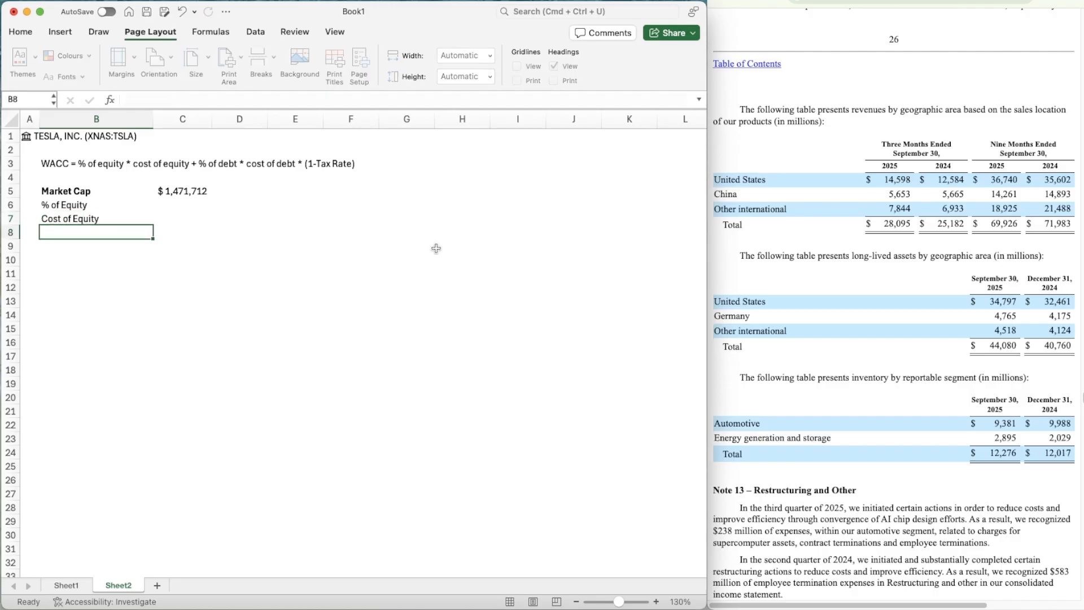
- Label B8 "Risk Free Rate", B9 "Beta" and B10 "Equity Risk Premium"
{"action": "type", "text": "Risk "}
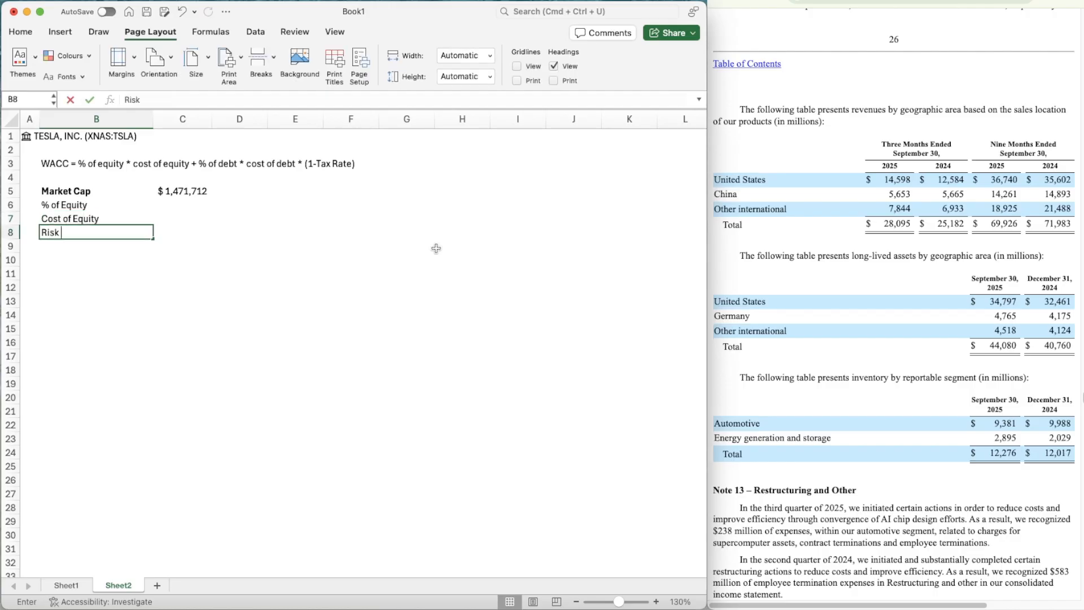
{"action": "type", "text": "Free Rate"}
{"action": "key", "text": "Return"}
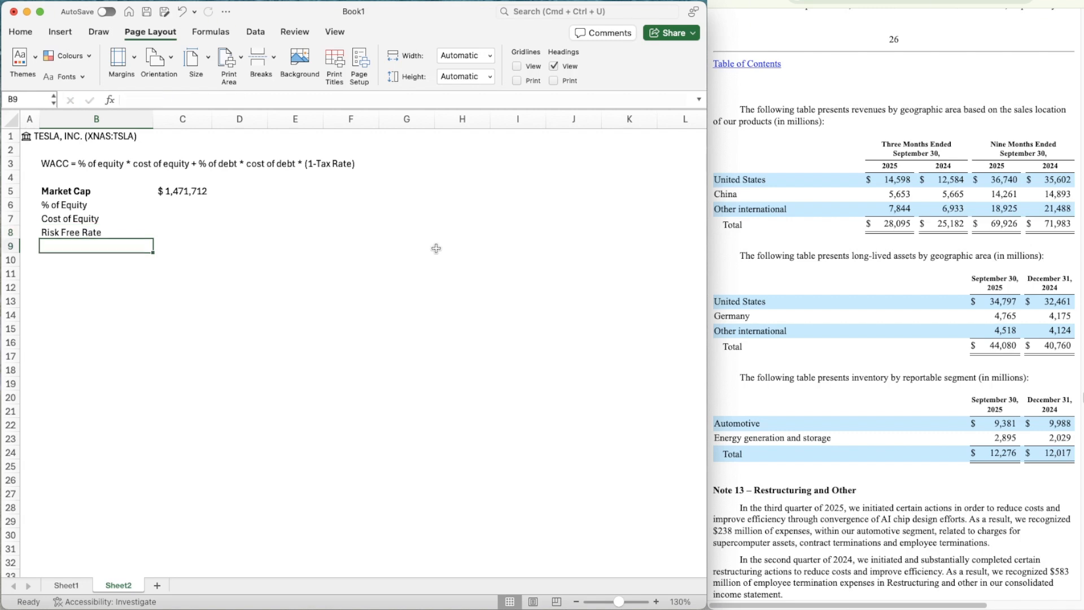
{"action": "type", "text": "Beta"}
{"action": "key", "text": "Return"}
{"action": "type", "text": "CE"}
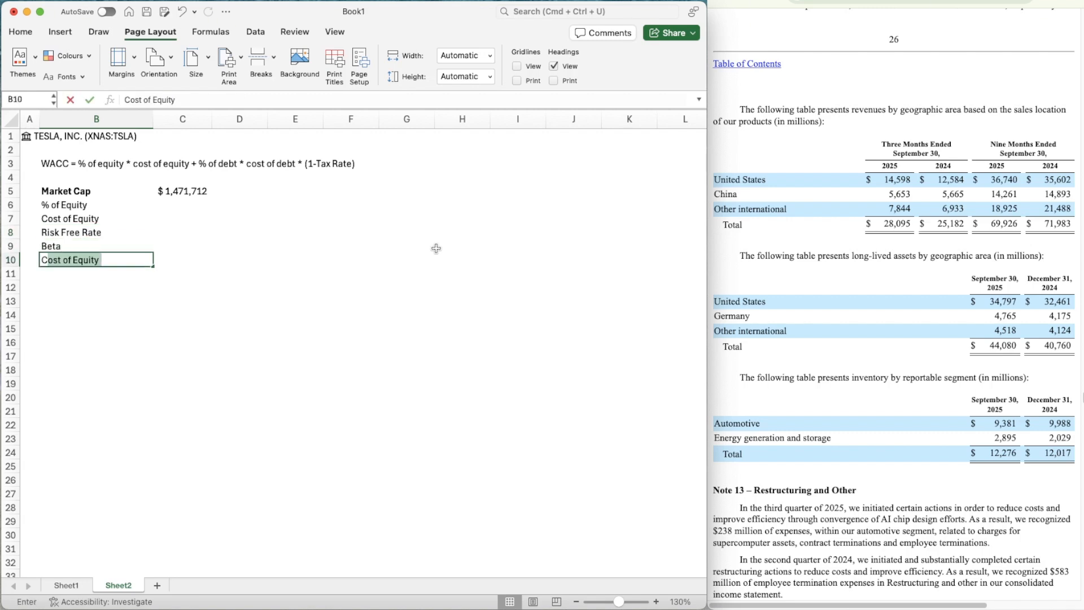
{"action": "type", "text": "equi"}
{"action": "key", "text": "BackSpace"}
{"action": "key", "text": "BackSpace"}
{"action": "key", "text": "BackSpace"}
{"action": "key", "text": "BackSpace"}
{"action": "key", "text": "BackSpace"}
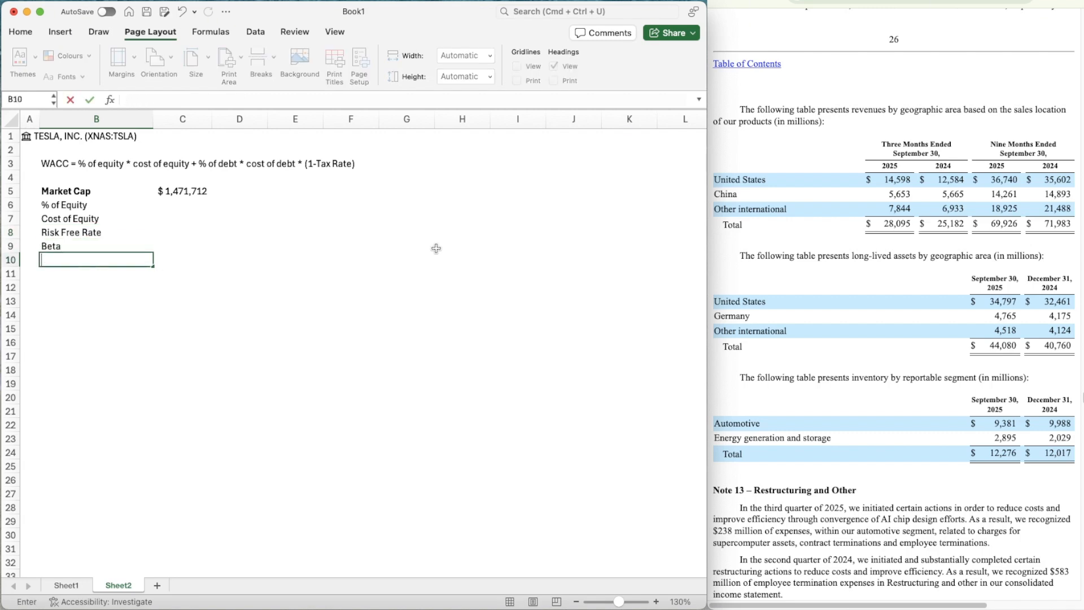
{"action": "type", "text": "Equity Risk Premium"}
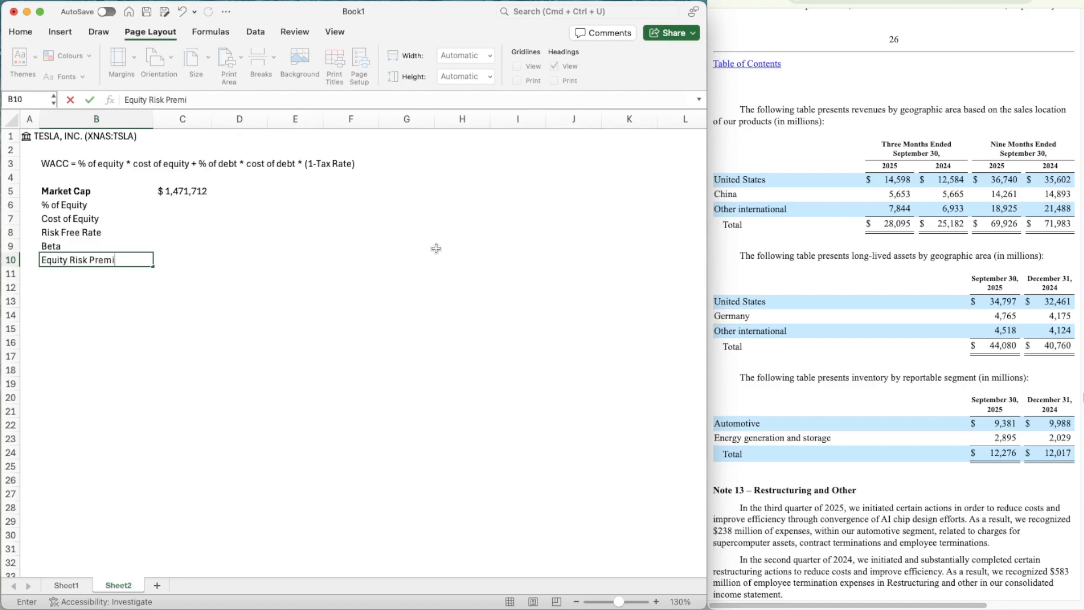
{"action": "key", "text": "Return"}
- Leave row 11 blank and label B12 to B15 "Debt", "% of Debt", "Cost of Debt" and "Tax Rate"
{"action": "key", "text": "Return"}
{"action": "type", "text": "Debt"}
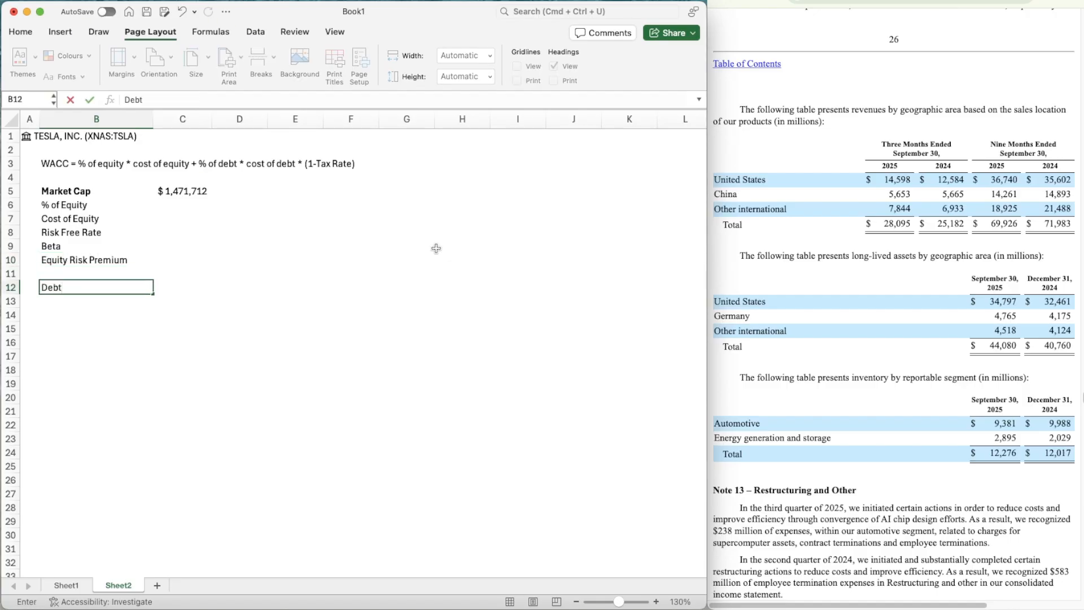
{"action": "key", "text": "Return"}
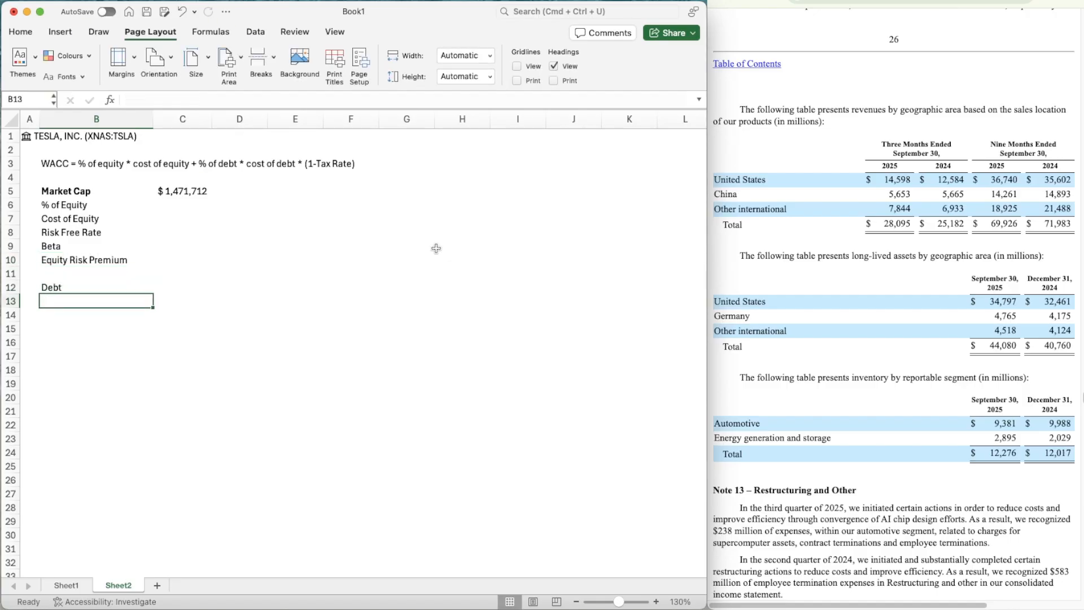
{"action": "type", "text": "% of Debt"}
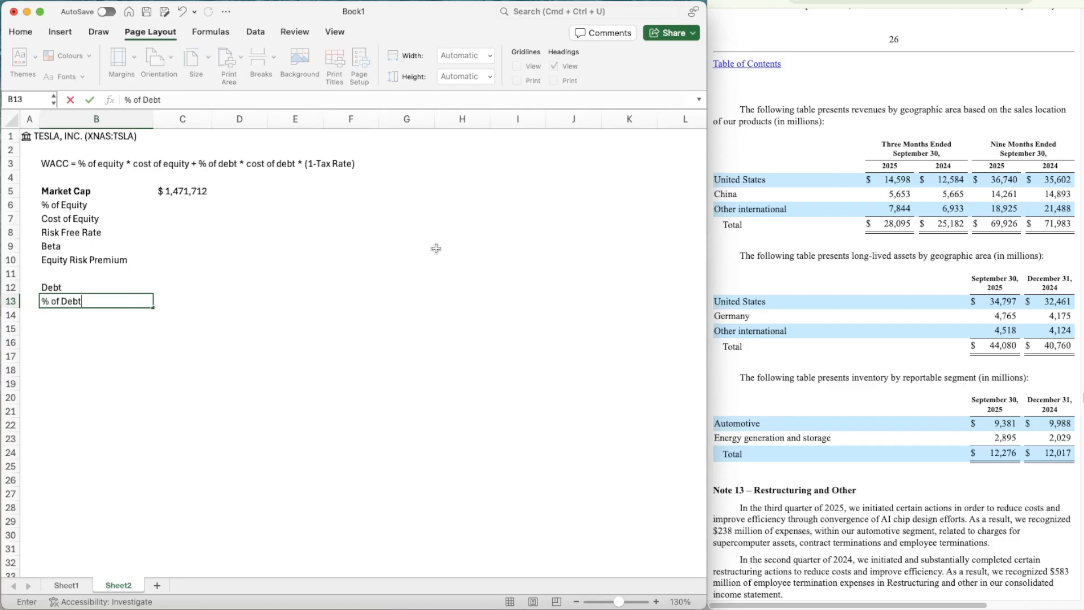
{"action": "key", "text": "Return"}
{"action": "type", "text": "C"}
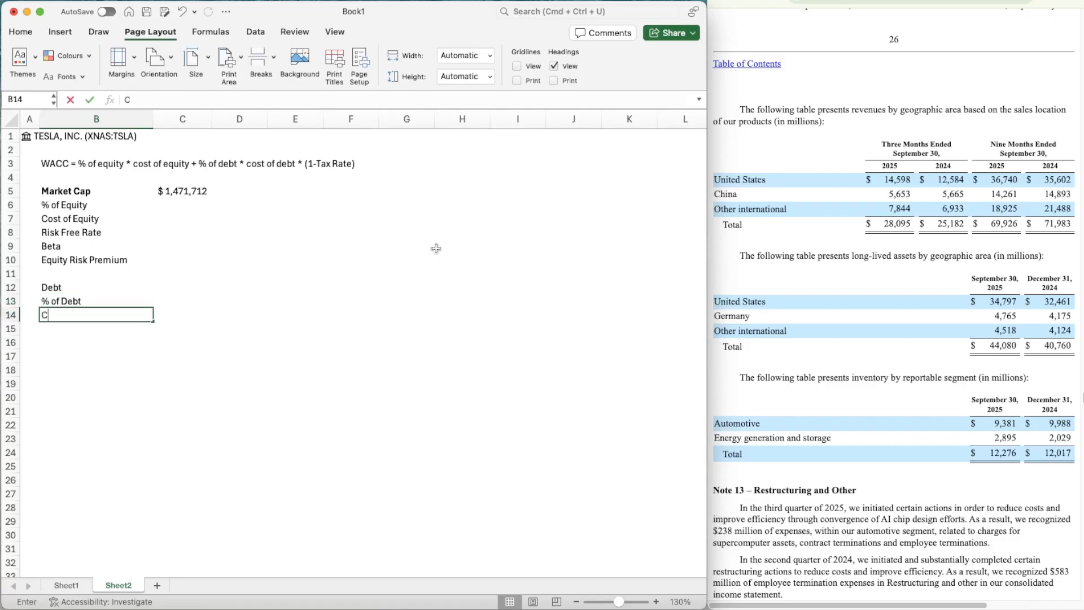
{"action": "type", "text": "ost of Deb"}
{"action": "key", "text": "BackSpace"}
{"action": "type", "text": "ebt"}
{"action": "key", "text": "Return"}
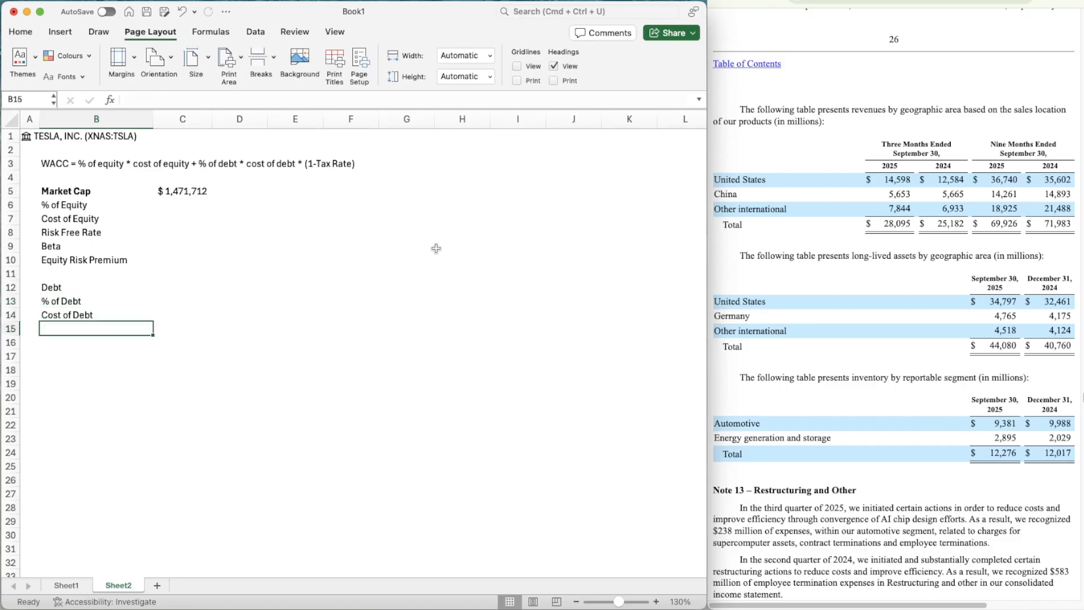
{"action": "type", "text": "Tx"}
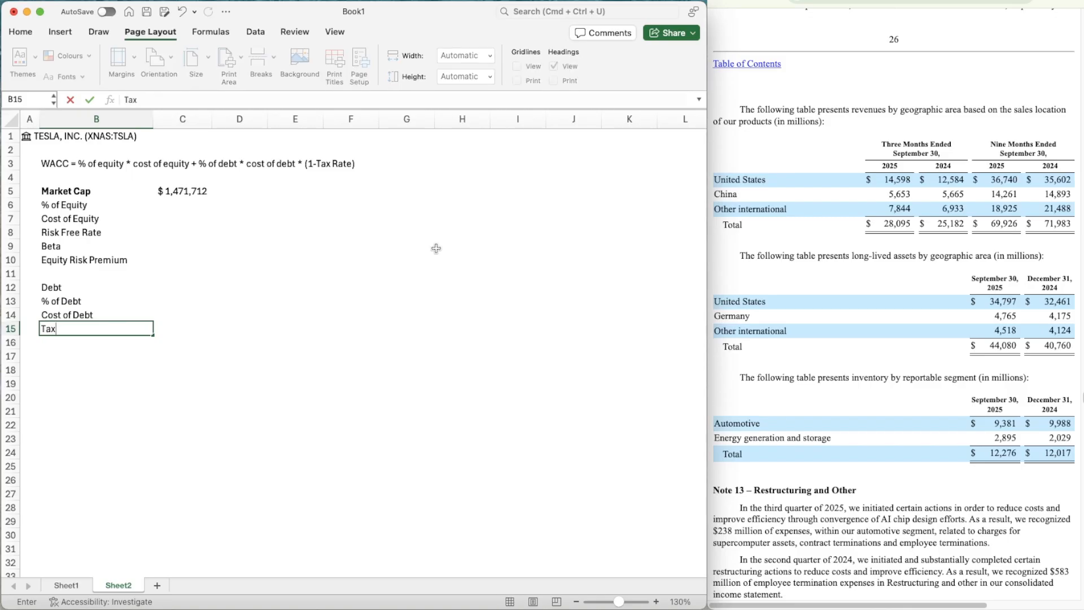
{"action": "type", "text": "x Rate"}
{"action": "key", "text": "Return"}
- Label B17 "Total" and B19 "WACC", leaving a blank row before each
{"action": "key", "text": "Return"}
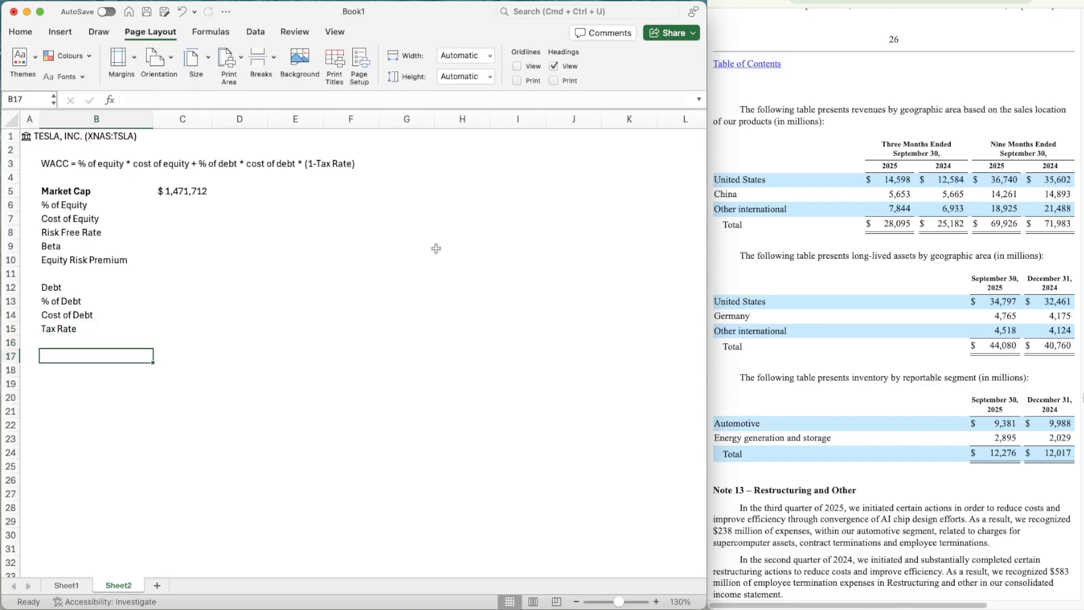
{"action": "type", "text": "Total"}
{"action": "key", "text": "Return"}
{"action": "key", "text": "Return"}
{"action": "type", "text": "WACC"}
{"action": "key", "text": "Return"}
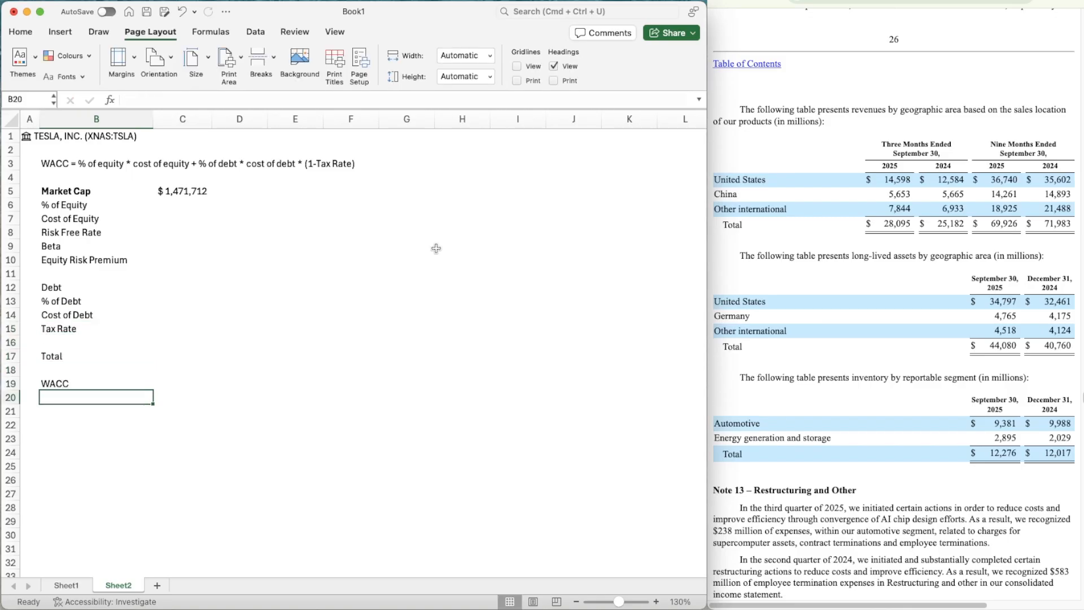
- Make all the labels from Market Cap in B5 through WACC in B19 bold
{"action": "key", "text": "Up"}
{"action": "key", "text": "Up"}
{"action": "key", "text": "Up"}
{"action": "key", "text": "Up"}
{"action": "key", "text": "Up"}
{"action": "key", "text": "Up"}
{"action": "key", "text": "Up"}
{"action": "key", "text": "Up"}
{"action": "key", "text": "Up"}
{"action": "key", "text": "Up"}
{"action": "key", "text": "Up"}
{"action": "key", "text": "Up"}
{"action": "key", "text": "Up"}
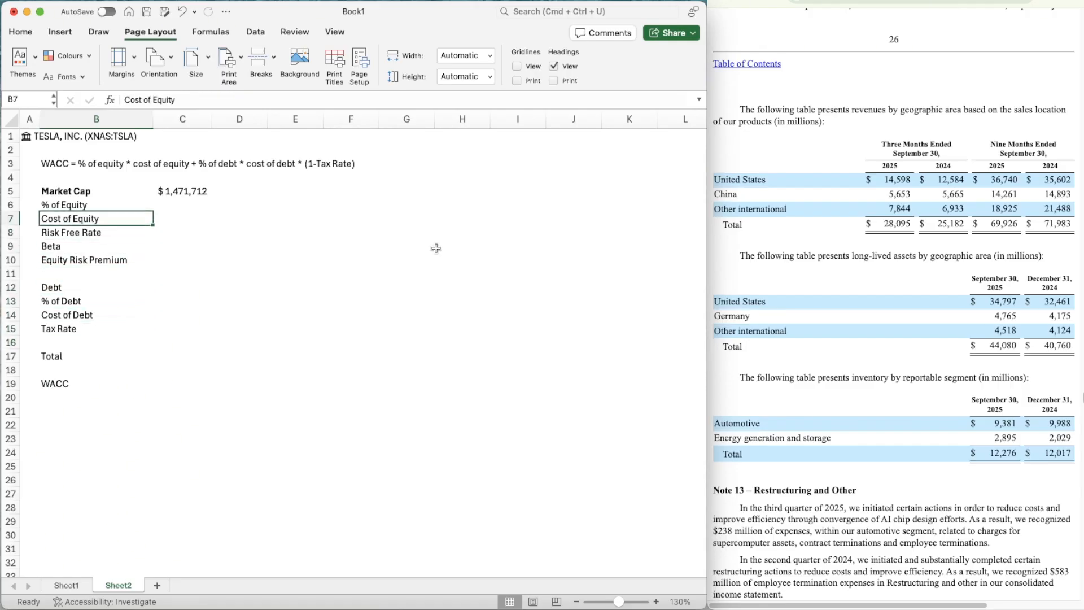
{"action": "key", "text": "Up"}
{"action": "key", "text": "Up"}
{"action": "key", "text": "shift+Down"}
{"action": "key", "text": "shift+Down"}
{"action": "key", "text": "shift+Down"}
{"action": "key", "text": "shift+Down"}
{"action": "key", "text": "shift+Down"}
{"action": "key", "text": "shift+Down"}
{"action": "key", "text": "shift+Down"}
{"action": "key", "text": "shift+Down"}
{"action": "key", "text": "shift+Down"}
{"action": "key", "text": "shift+Down"}
{"action": "key", "text": "shift+Down"}
{"action": "key", "text": "shift+Down"}
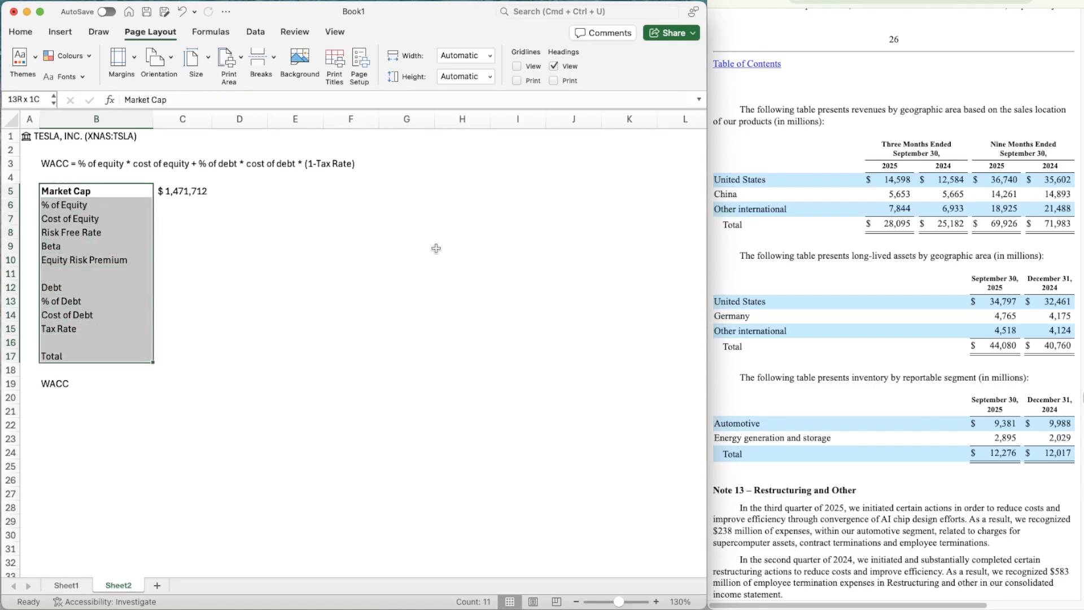
{"action": "key", "text": "shift+Down"}
{"action": "key", "text": "shift+Down"}
{"action": "key", "text": "super+b"}
{"action": "key", "text": "Right"}
{"action": "key", "text": "Down"}
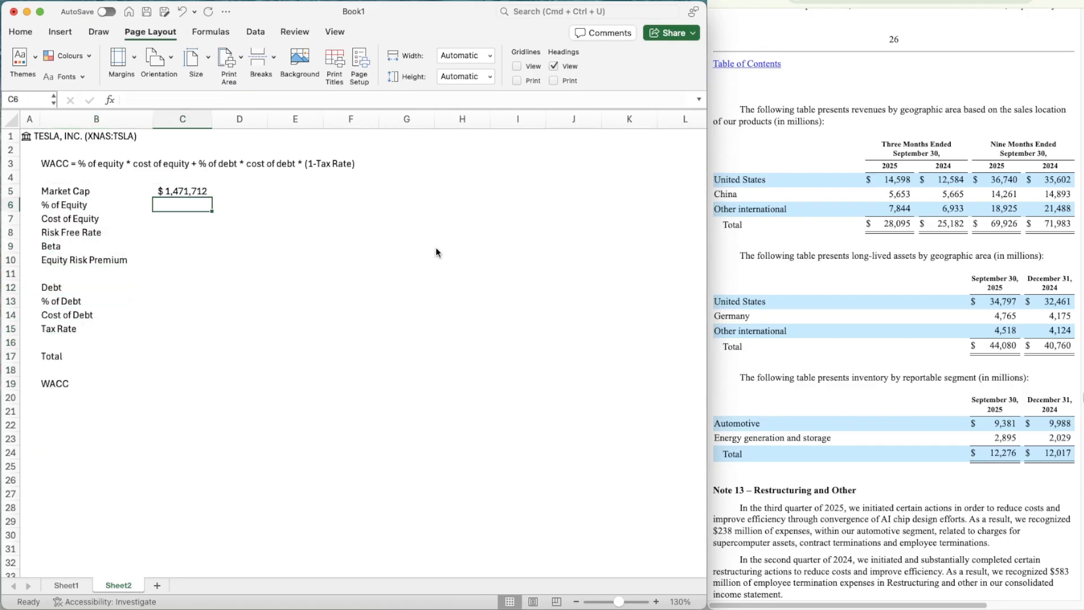
{"action": "key", "text": "Left"}
{"action": "key", "text": "Up"}
{"action": "key", "text": "shift+Down"}
{"action": "key", "text": "shift+Down"}
{"action": "key", "text": "shift+Down"}
{"action": "key", "text": "shift+Down"}
{"action": "key", "text": "shift+Down"}
{"action": "key", "text": "shift+Down"}
{"action": "key", "text": "shift+Down"}
{"action": "key", "text": "shift+Down"}
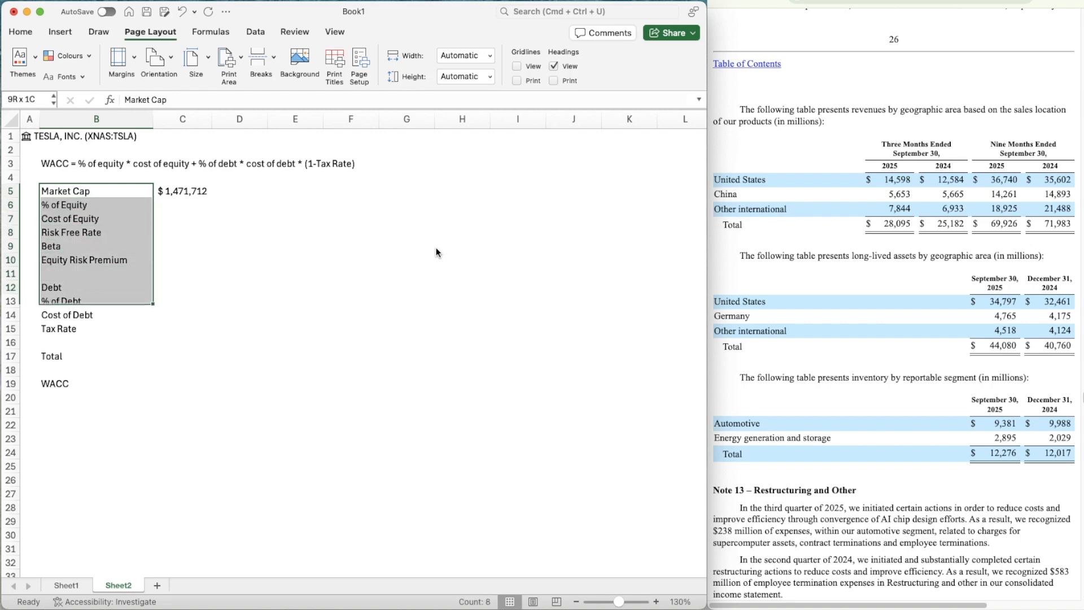
{"action": "key", "text": "shift+Down"}
{"action": "key", "text": "shift+Down"}
{"action": "key", "text": "shift+Down"}
{"action": "key", "text": "shift+Down"}
{"action": "key", "text": "shift+Down"}
{"action": "key", "text": "shift+Down"}
{"action": "key", "text": "super+b"}
{"action": "key", "text": "Right"}
{"action": "key", "text": "Right"}
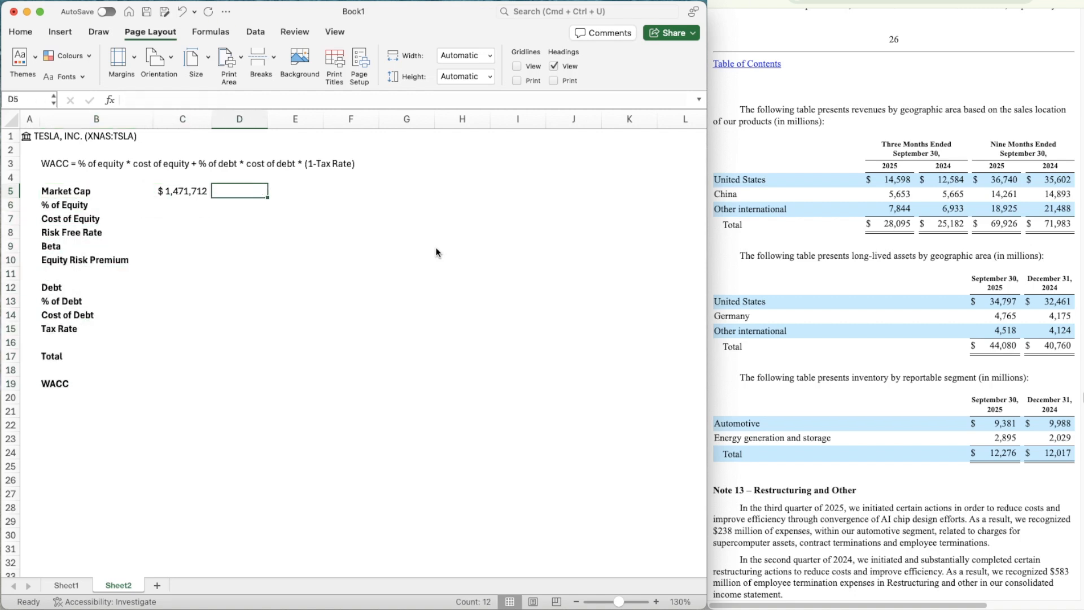
- Enter Tesla's debt in C12 as =1924+5778, adding the September 2025 current and non-current debt and finance leases from the 10-Q balance sheet
{"action": "key", "text": "Left"}
{"action": "key", "text": "Down"}
{"action": "key", "text": "Down"}
{"action": "key", "text": "Down"}
{"action": "key", "text": "Down"}
{"action": "key", "text": "Down"}
{"action": "key", "text": "Down"}
{"action": "key", "text": "Down"}
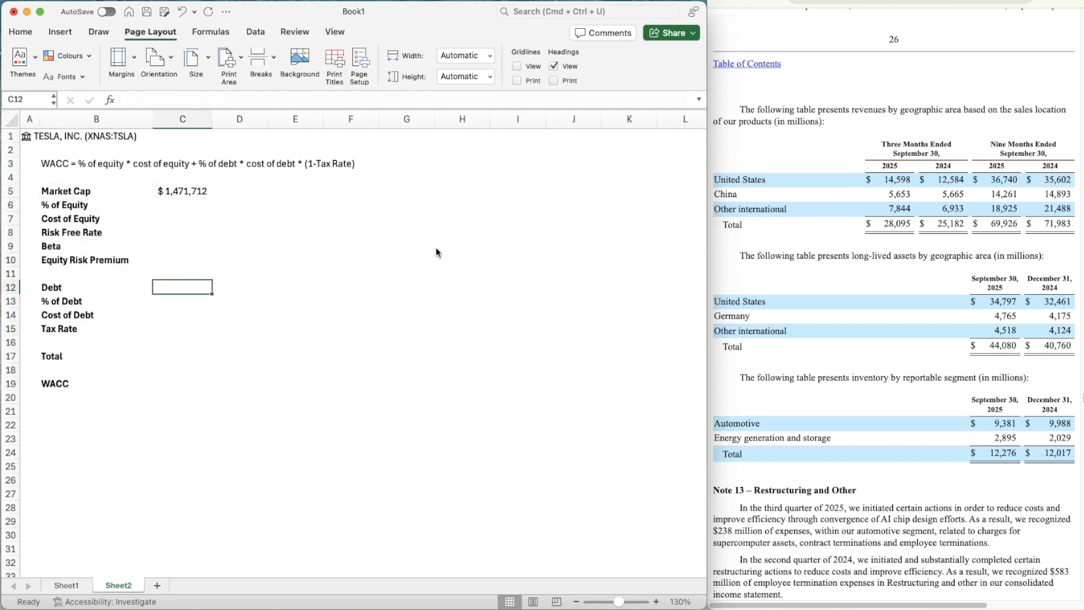
{"action": "key", "text": "Up"}
{"action": "key", "text": "Up"}
{"action": "key", "text": "Up"}
{"action": "key", "text": "Up"}
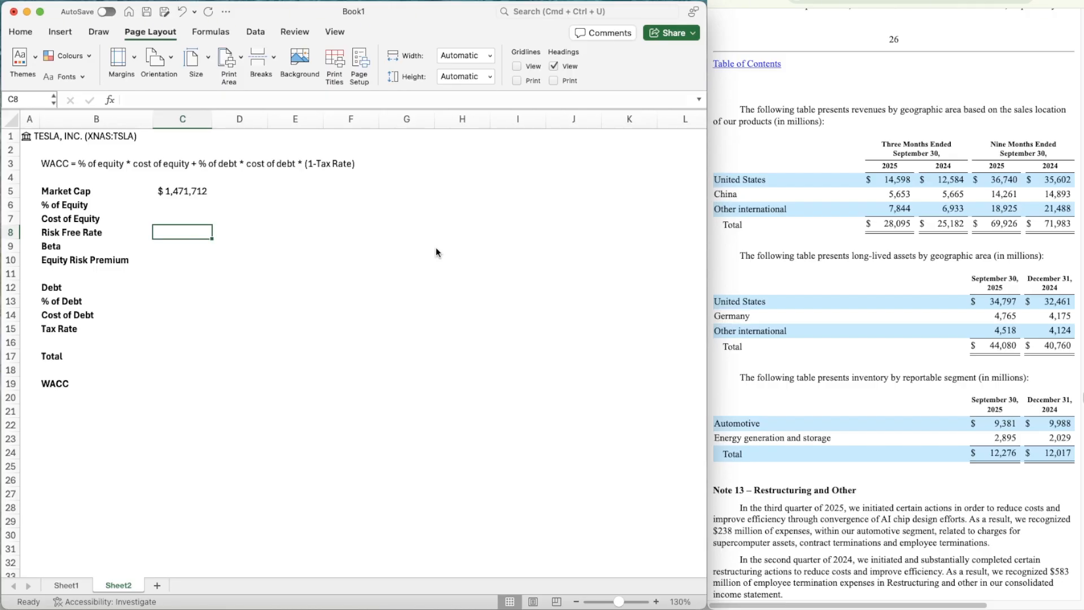
{"action": "key", "text": "Down"}
{"action": "key", "text": "Down"}
{"action": "key", "text": "Down"}
{"action": "key", "text": "Down"}
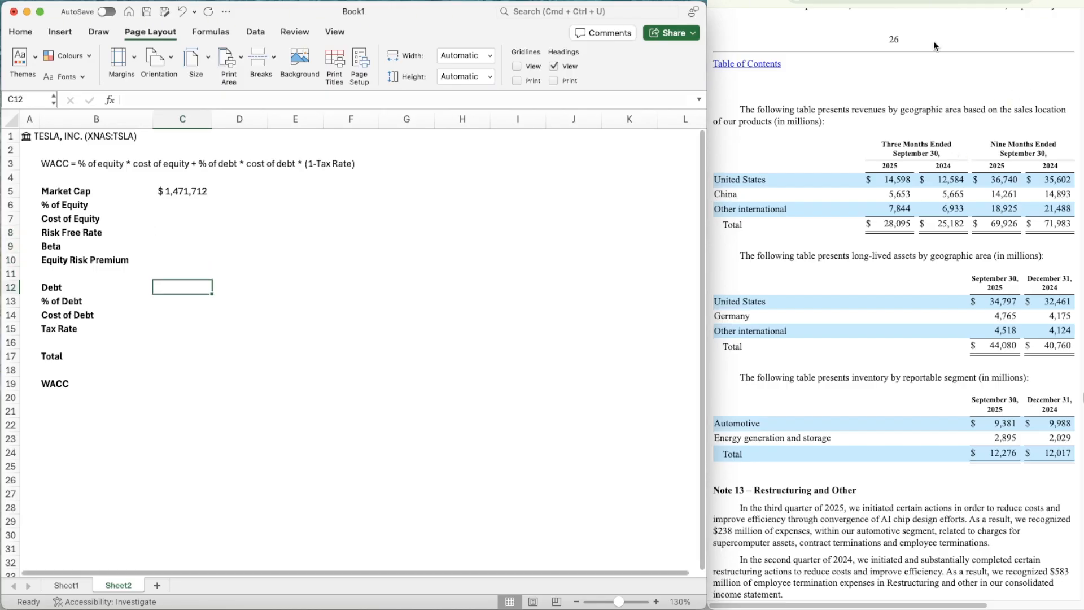
{"action": "scroll", "coordinate": [938, 241], "scroll_direction": "down", "scroll_amount": 5}
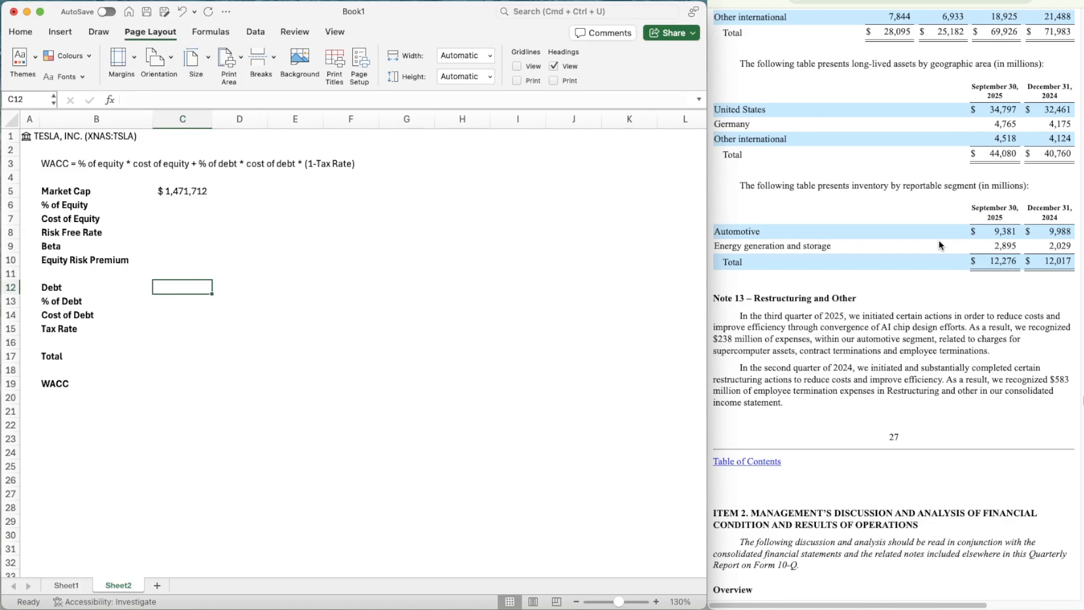
{"action": "scroll", "coordinate": [940, 244], "scroll_direction": "up", "scroll_amount": 15}
{"action": "scroll", "coordinate": [939, 243], "scroll_direction": "up", "scroll_amount": 20}
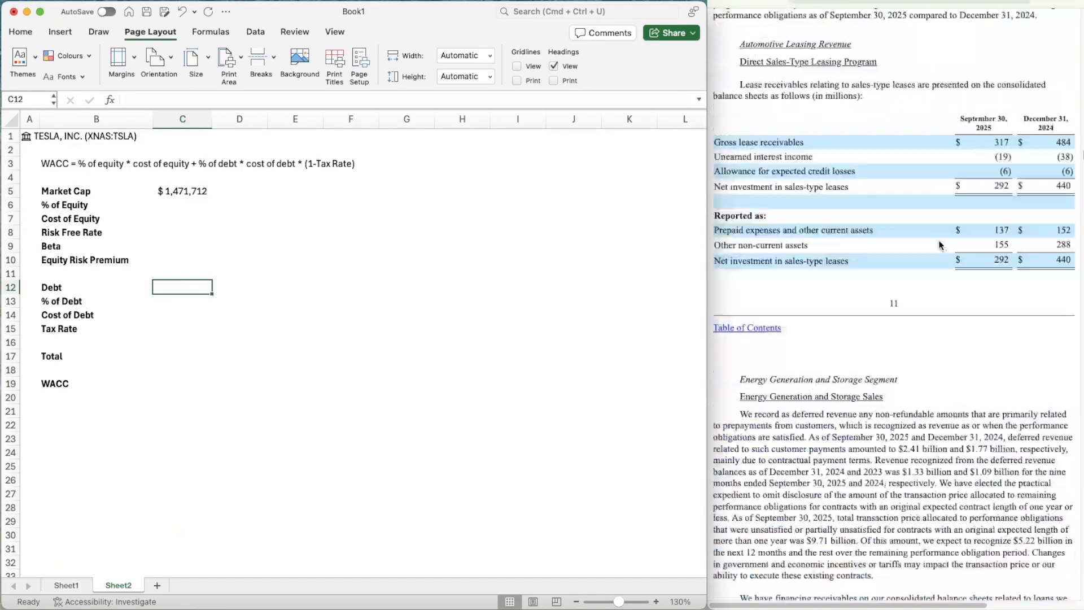
{"action": "scroll", "coordinate": [940, 244], "scroll_direction": "up", "scroll_amount": 20}
{"action": "scroll", "coordinate": [939, 247], "scroll_direction": "down", "scroll_amount": 5}
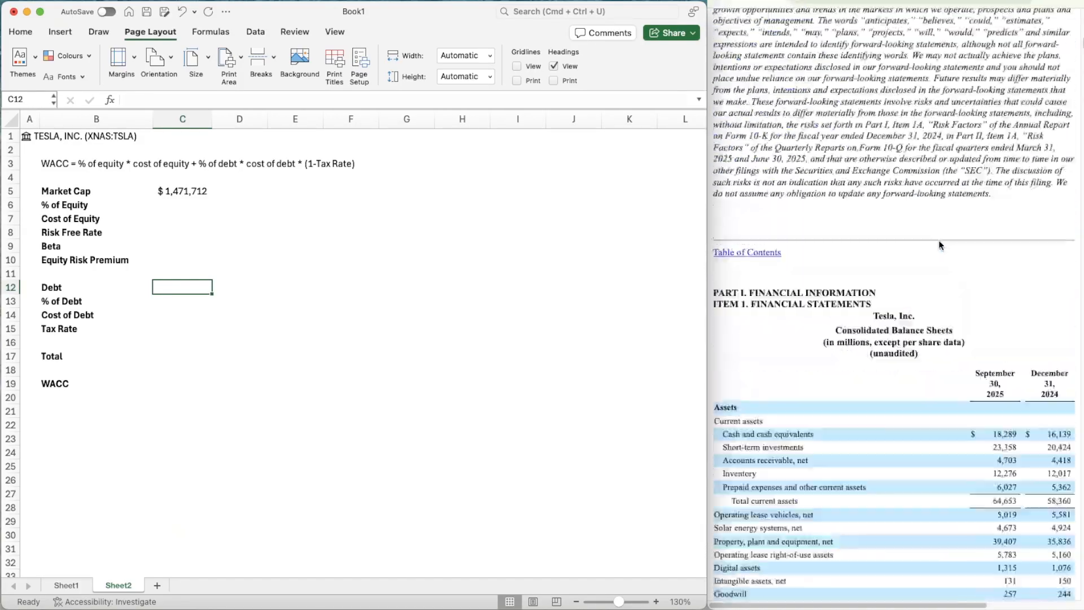
{"action": "scroll", "coordinate": [939, 249], "scroll_direction": "down", "scroll_amount": 5}
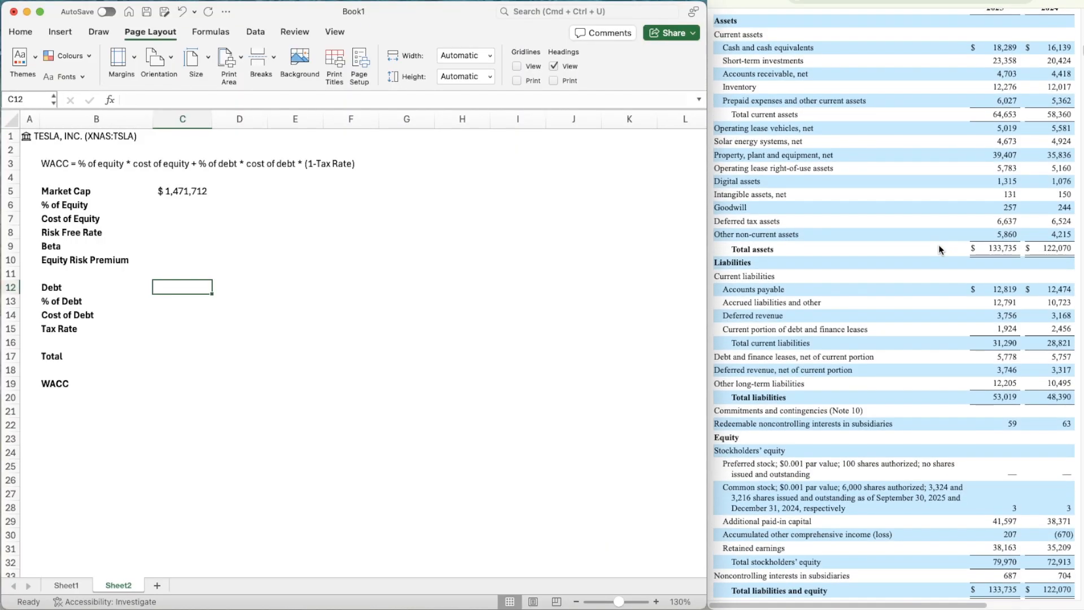
{"action": "scroll", "coordinate": [940, 249], "scroll_direction": "down", "scroll_amount": 2}
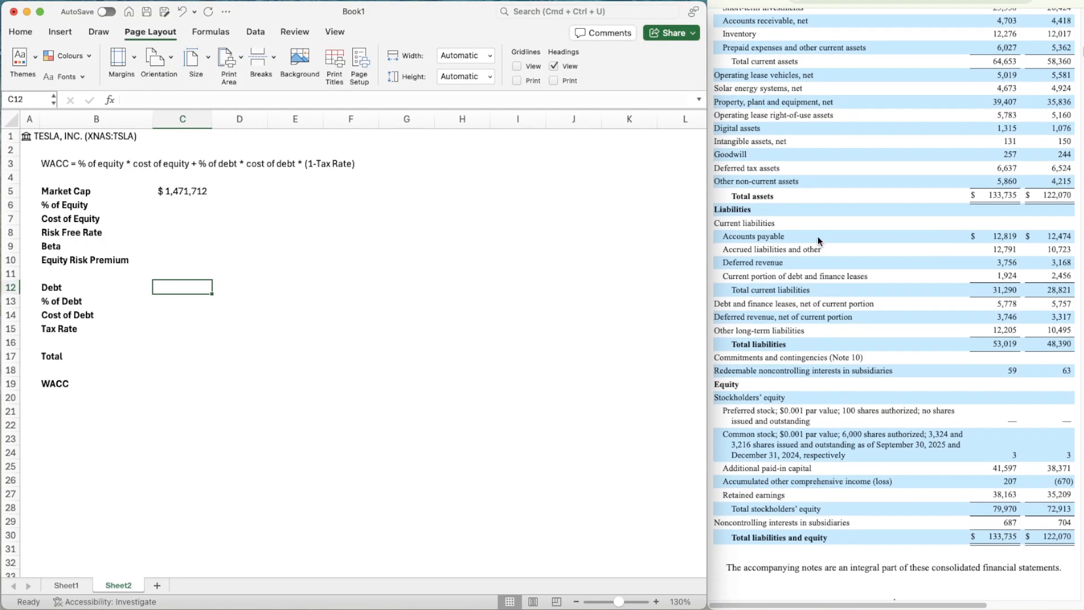
{"action": "scroll", "coordinate": [910, 279], "scroll_direction": "up", "scroll_amount": 3}
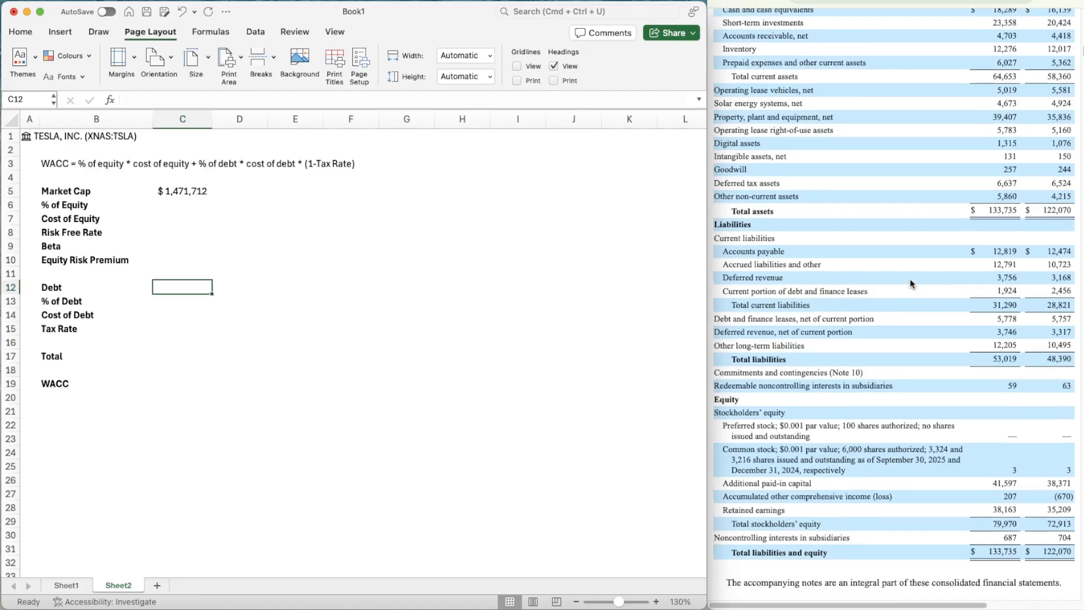
{"action": "scroll", "coordinate": [978, 350], "scroll_direction": "down", "scroll_amount": 1}
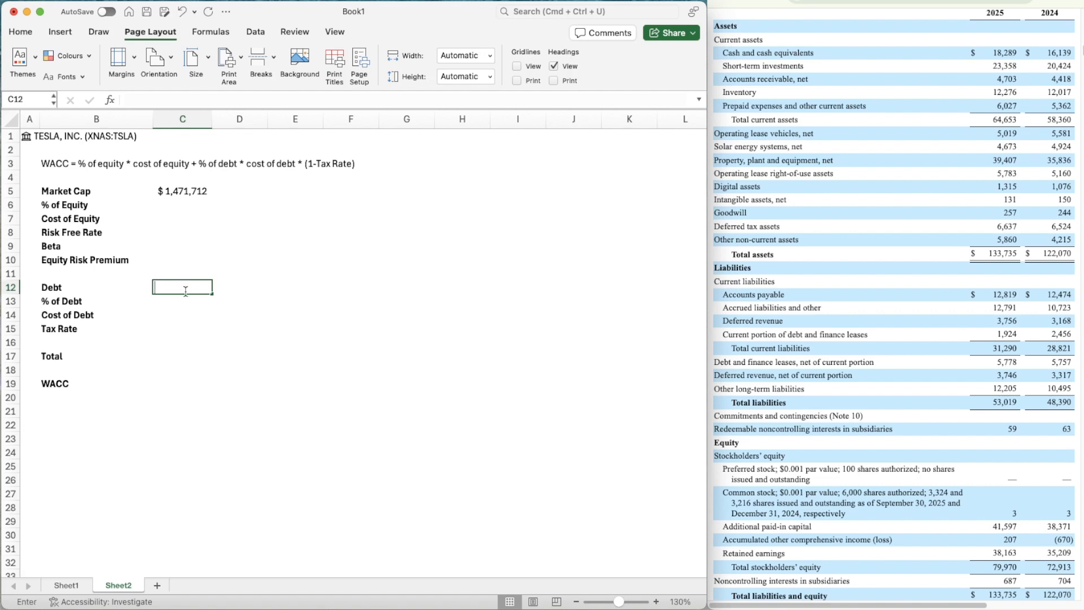
{"action": "type", "text": "=1924"}
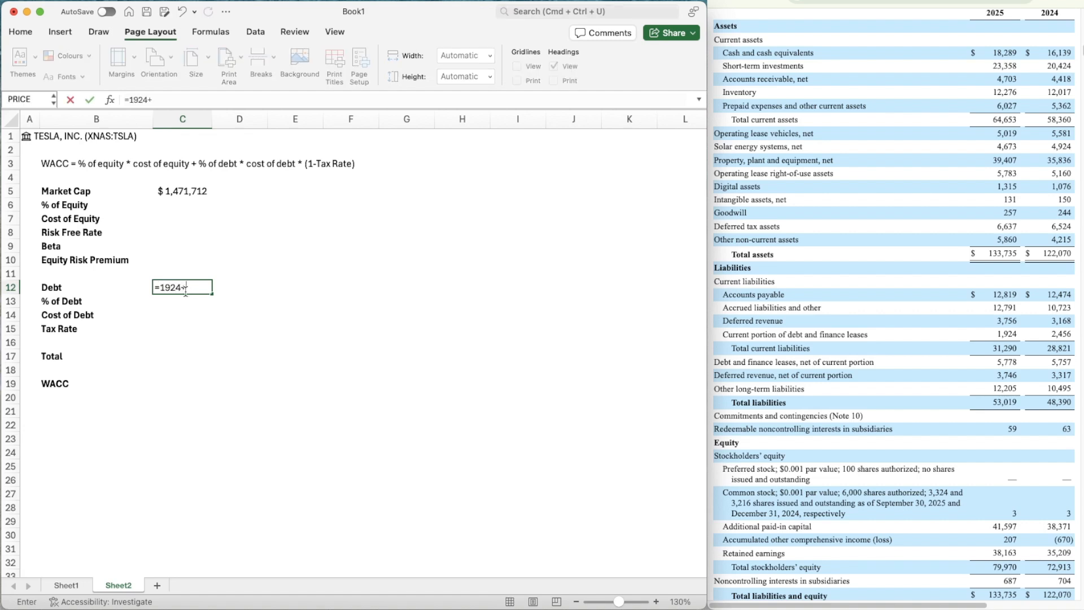
{"action": "type", "text": "+5778"}
{"action": "left_click", "coordinate": [89, 99]}
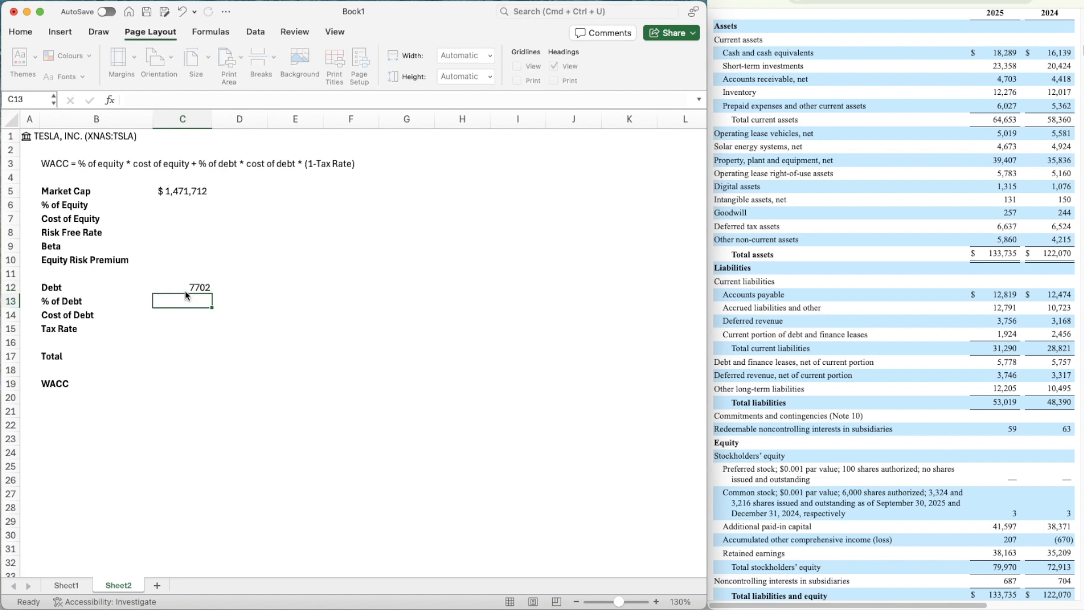
- Format the debt value in C12 as a number with 0 decimal places, a thousands separator and negatives in black parentheses
{"action": "left_click", "coordinate": [20, 32]}
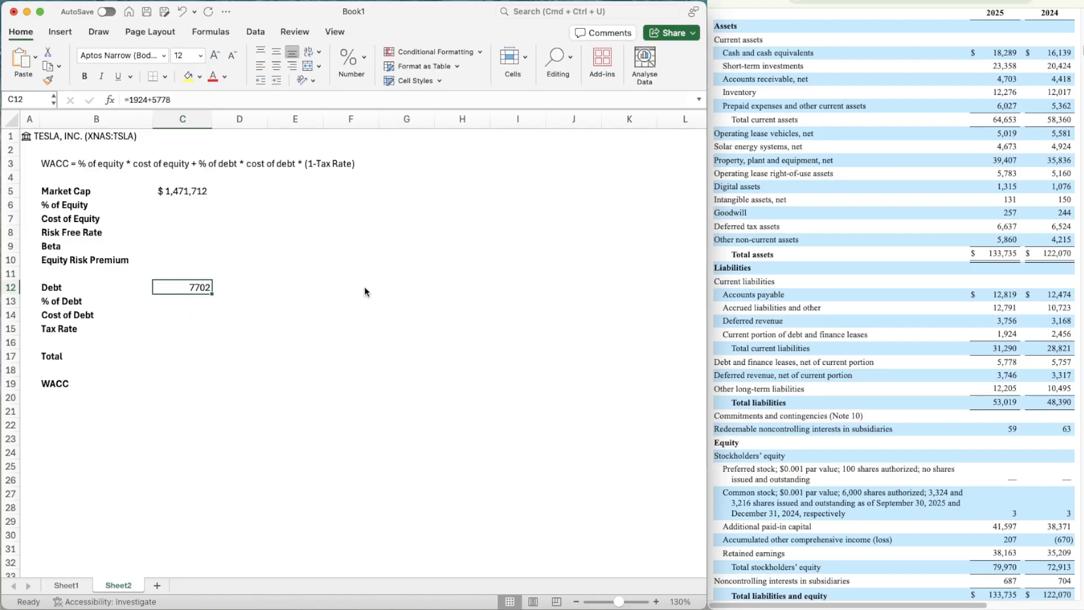
{"action": "key", "text": "super+1"}
{"action": "left_click", "coordinate": [533, 57]}
{"action": "left_click", "coordinate": [515, 106]}
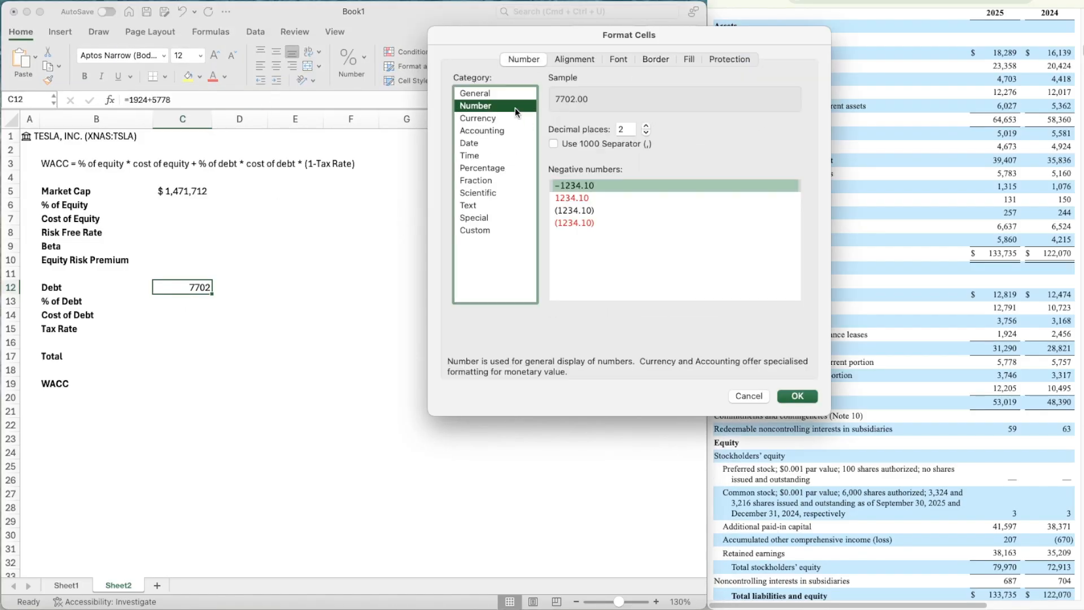
{"action": "left_click", "coordinate": [645, 133]}
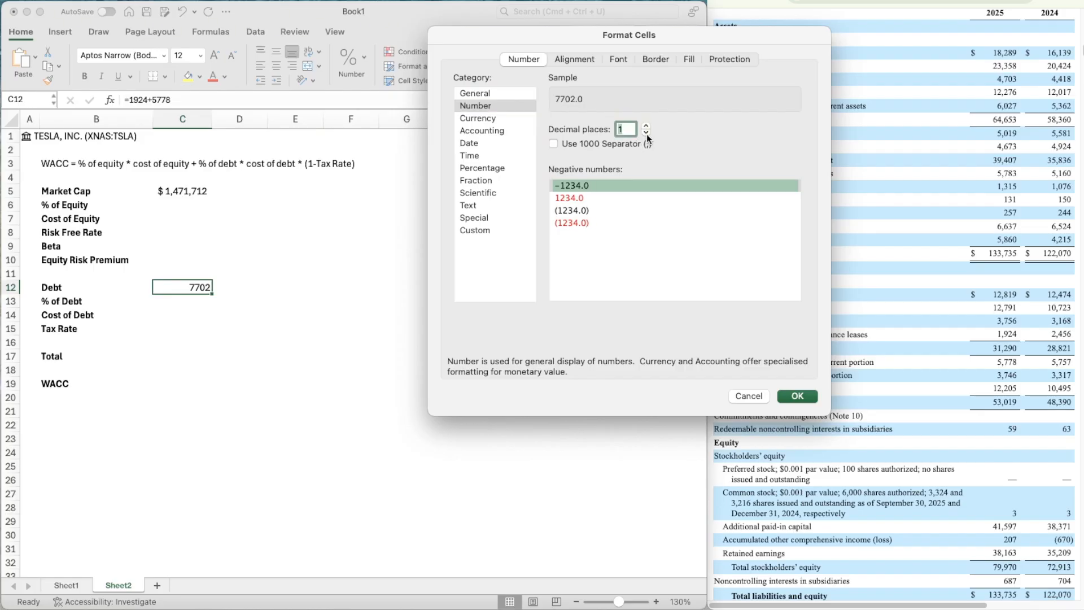
{"action": "left_click", "coordinate": [645, 136]}
{"action": "left_click", "coordinate": [567, 140]}
{"action": "left_click", "coordinate": [631, 211]}
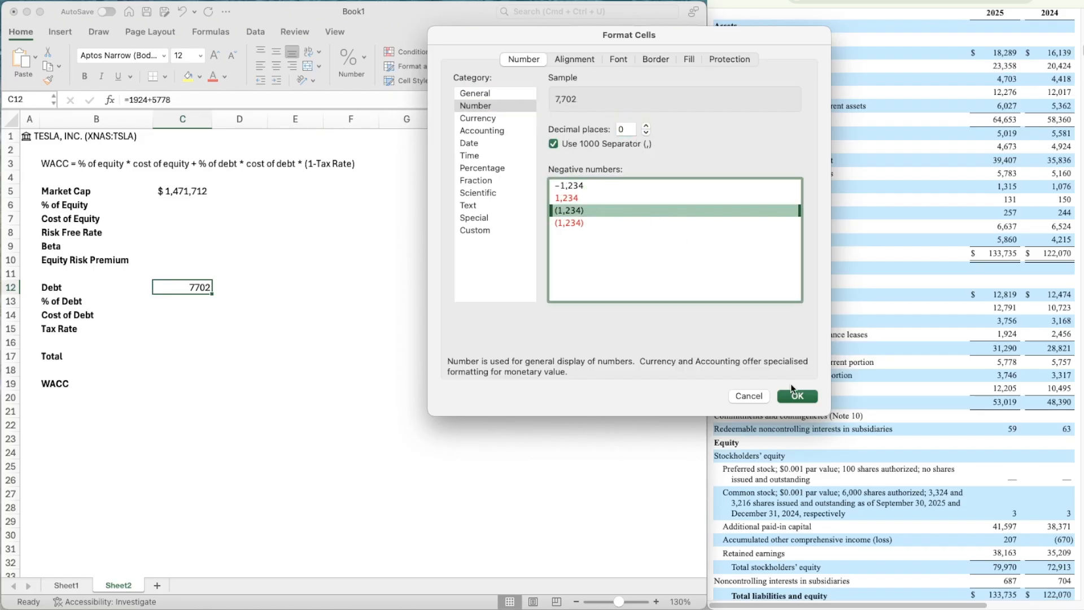
{"action": "left_click", "coordinate": [795, 397]}
- Calculate the total capital in C17 as =C5+C12, adding market cap and debt
{"action": "left_click", "coordinate": [187, 325]}
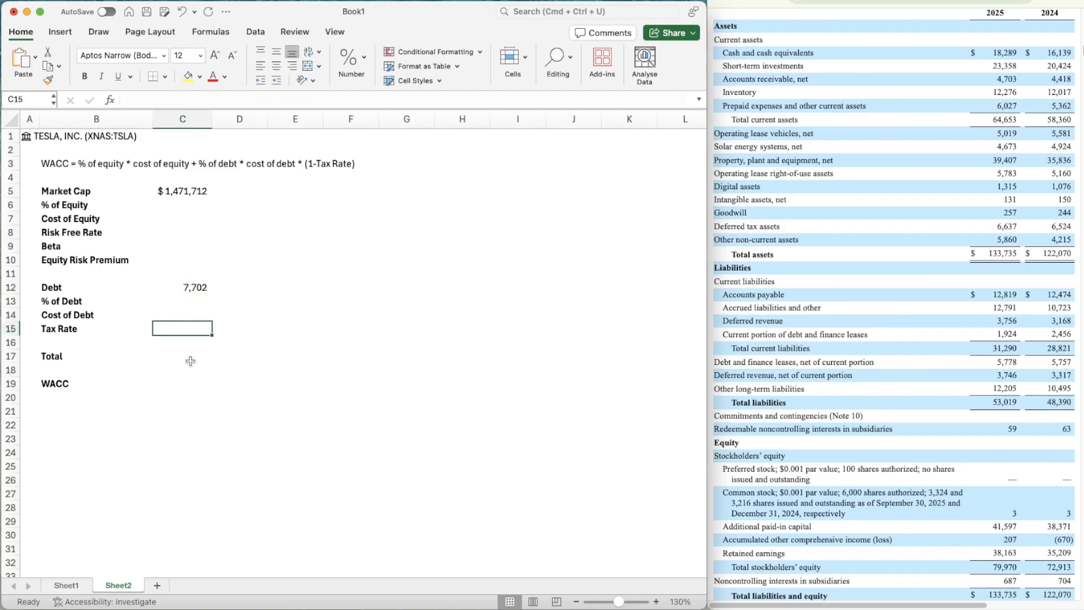
{"action": "key", "text": "Down"}
{"action": "key", "text": "Down"}
{"action": "key", "text": "Down"}
{"action": "key", "text": "Up"}
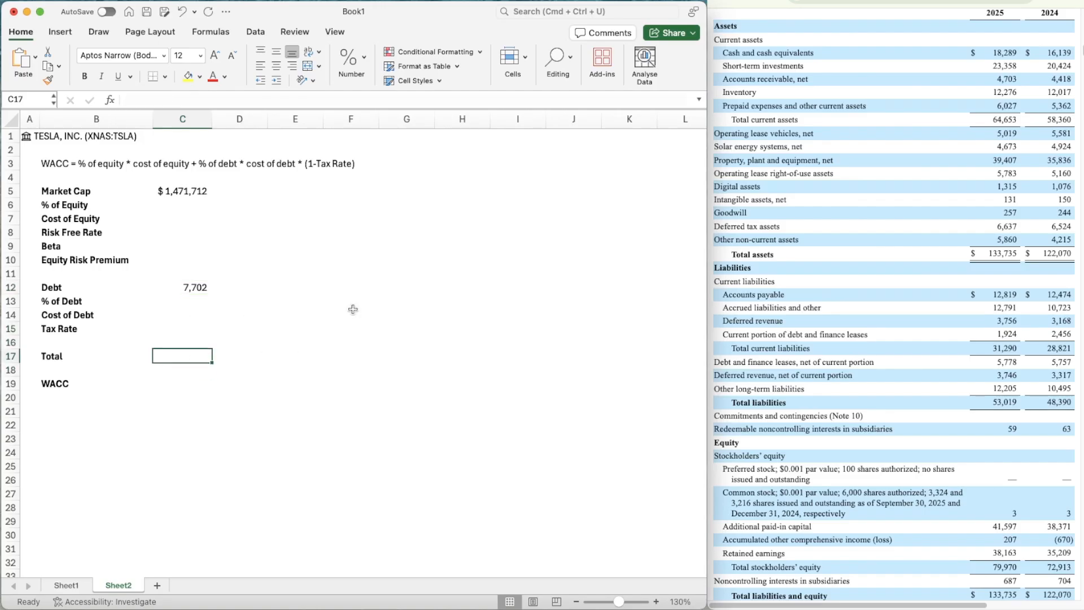
{"action": "type", "text": "="}
{"action": "key", "text": "Up"}
{"action": "key", "text": "Up"}
{"action": "key", "text": "Up"}
{"action": "key", "text": "Up"}
{"action": "key", "text": "Up"}
{"action": "key", "text": "Up"}
{"action": "key", "text": "Up"}
{"action": "key", "text": "Up"}
{"action": "key", "text": "Up"}
{"action": "key", "text": "Up"}
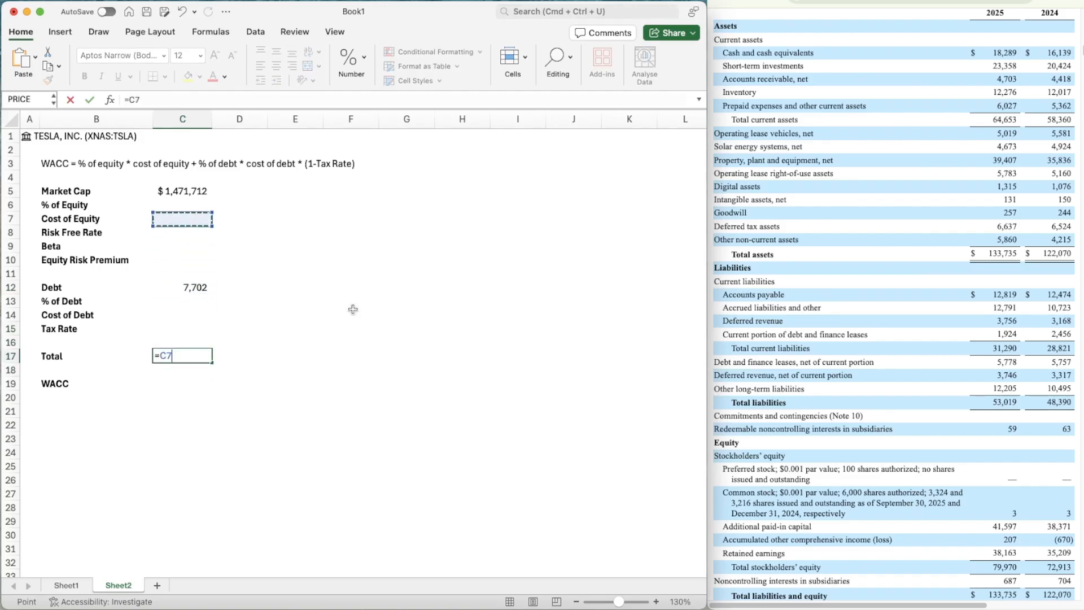
{"action": "key", "text": "Up"}
{"action": "key", "text": "Up"}
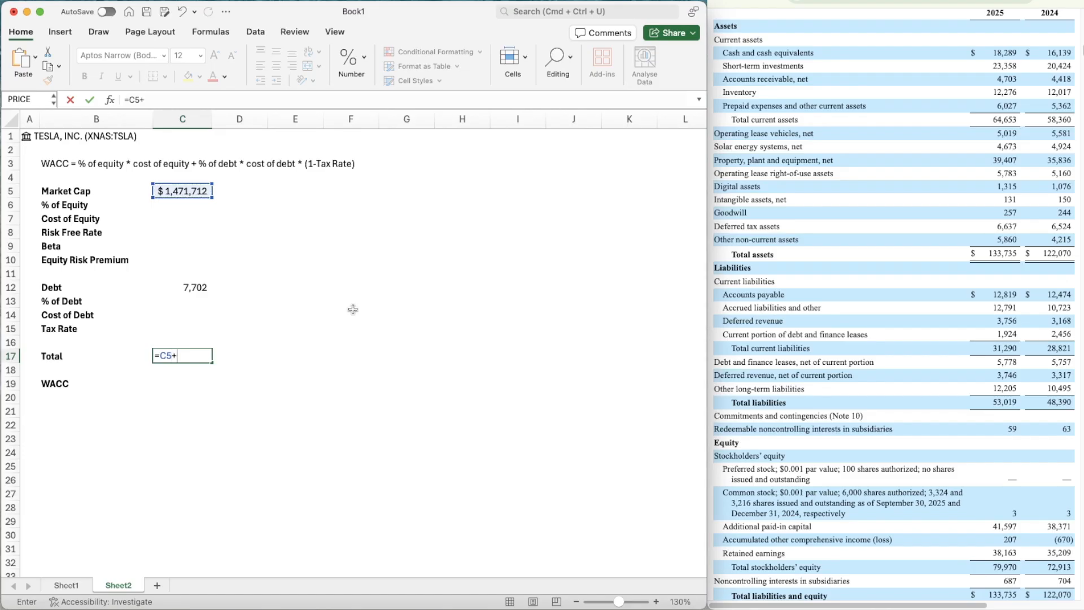
{"action": "type", "text": "+"}
{"action": "key", "text": "Up"}
{"action": "key", "text": "Up"}
{"action": "key", "text": "Up"}
{"action": "key", "text": "Up"}
{"action": "key", "text": "Up"}
{"action": "key", "text": "Return"}
- Calculate the % of Equity in C6 as =C5/C17, dividing market cap by the total
{"action": "key", "text": "Up"}
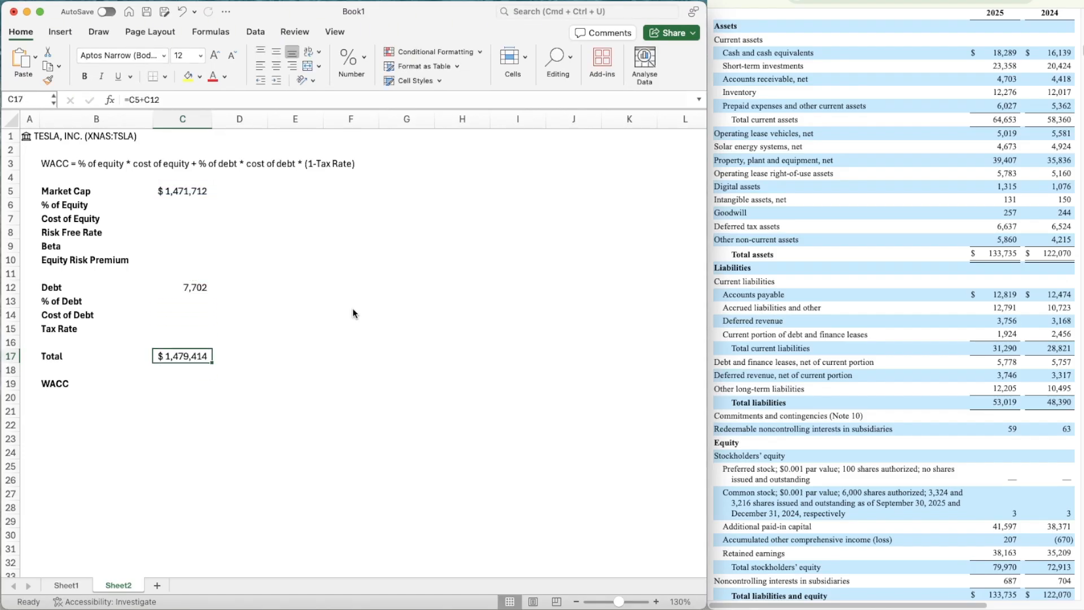
{"action": "key", "text": "Up"}
{"action": "key", "text": "Up"}
{"action": "key", "text": "Up"}
{"action": "key", "text": "Up"}
{"action": "key", "text": "Up"}
{"action": "key", "text": "Up"}
{"action": "key", "text": "Up"}
{"action": "key", "text": "Up"}
{"action": "key", "text": "Up"}
{"action": "key", "text": "Up"}
{"action": "key", "text": "Up"}
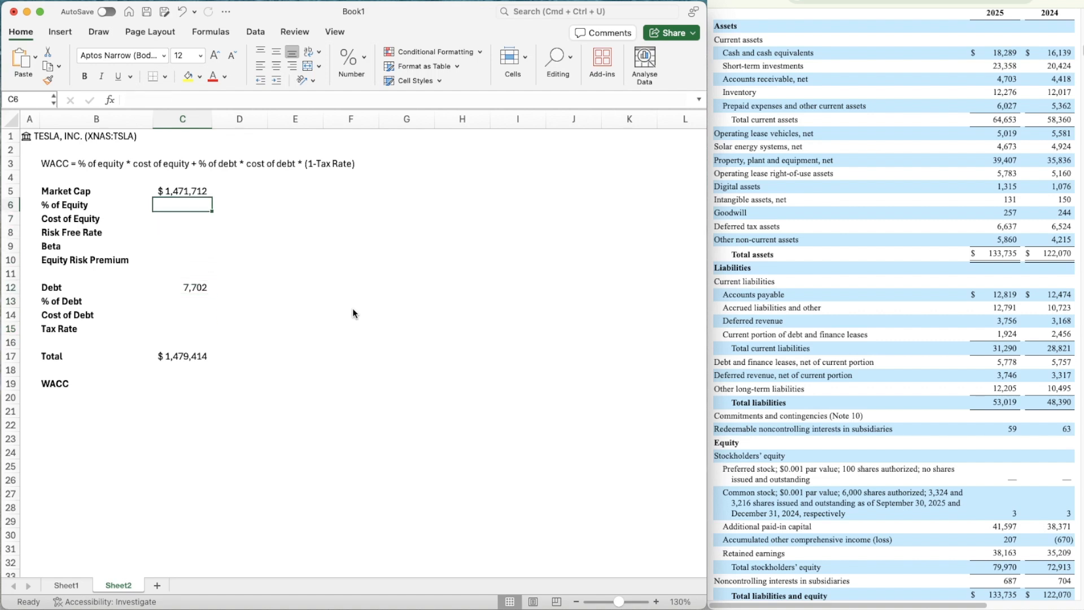
{"action": "type", "text": "="}
{"action": "key", "text": "Up"}
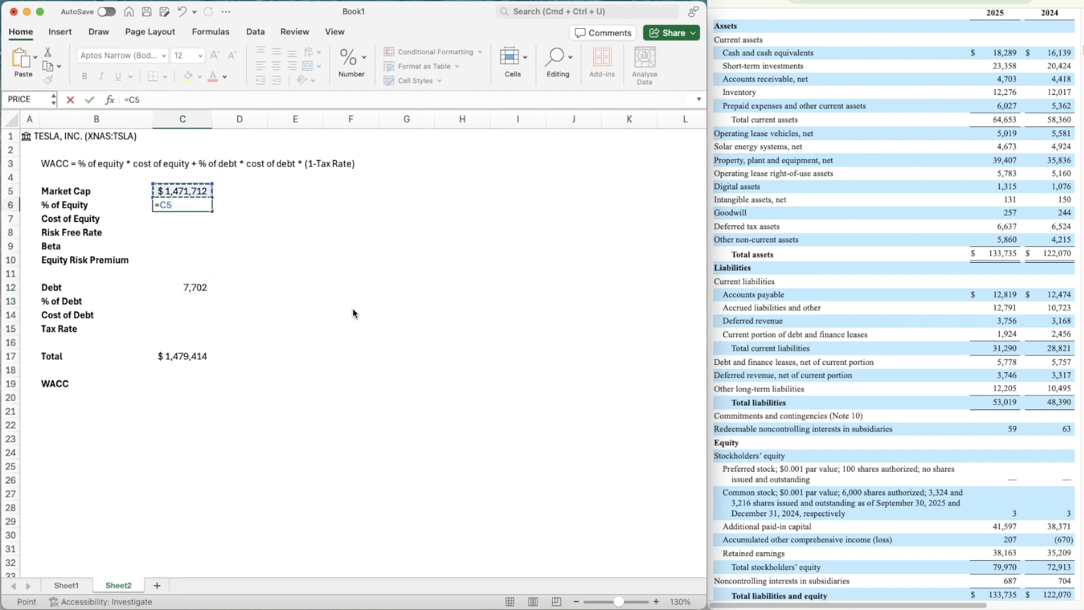
{"action": "type", "text": "/"}
{"action": "key", "text": "Down"}
{"action": "key", "text": "Down"}
{"action": "key", "text": "Down"}
{"action": "key", "text": "Down"}
{"action": "key", "text": "Down"}
{"action": "key", "text": "Down"}
{"action": "key", "text": "Down"}
{"action": "key", "text": "Down"}
{"action": "key", "text": "Down"}
{"action": "key", "text": "Down"}
{"action": "key", "text": "Down"}
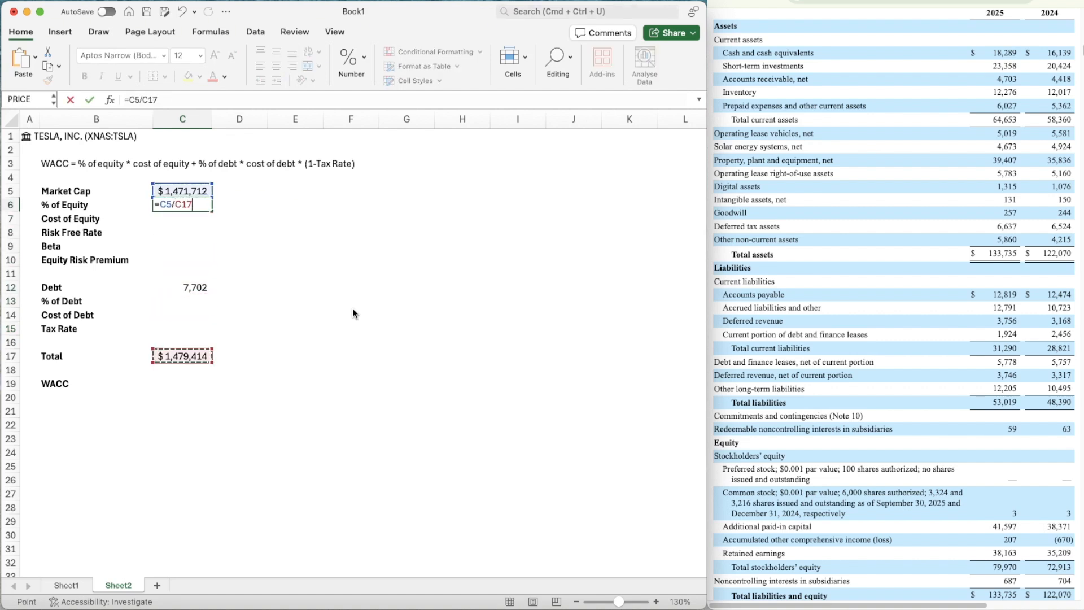
{"action": "key", "text": "Return"}
- Format the % of Equity value in C6 as a percentage
{"action": "key", "text": "Up"}
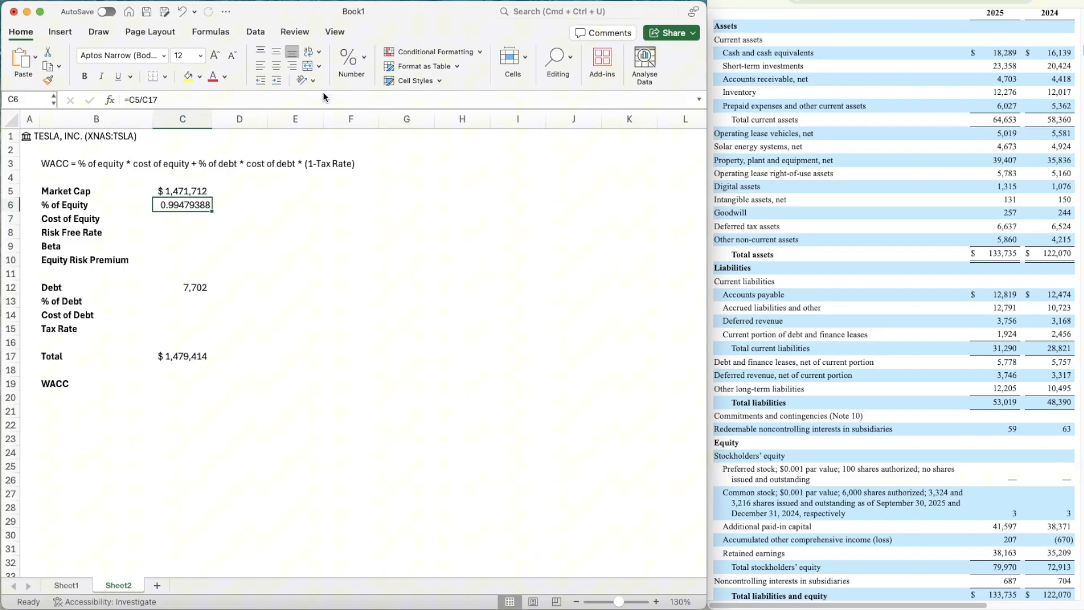
{"action": "left_click", "coordinate": [350, 60]}
{"action": "left_click", "coordinate": [336, 117]}
{"action": "left_click", "coordinate": [254, 269]}
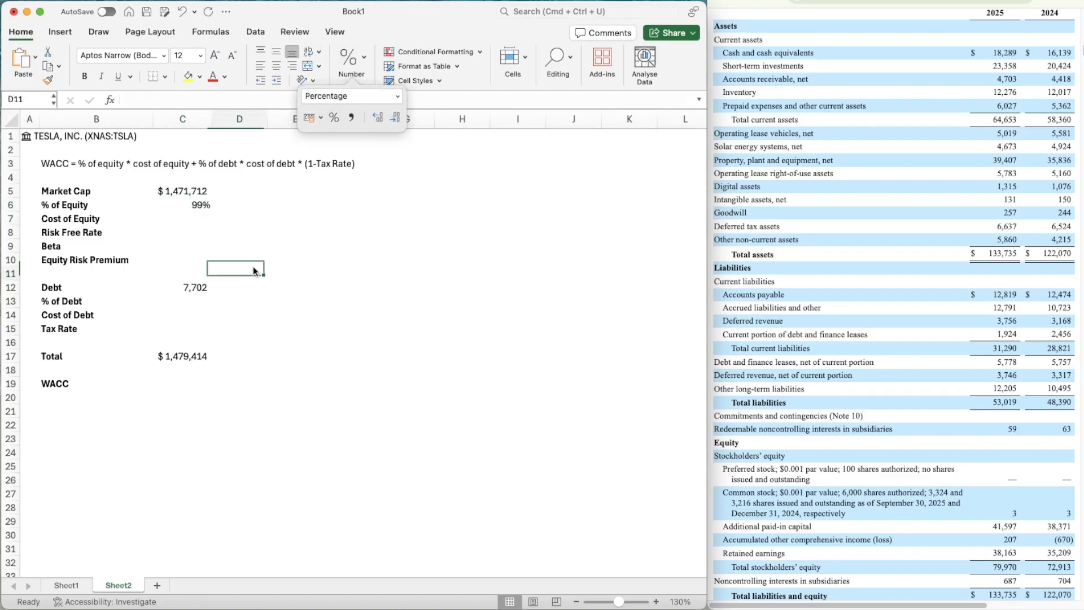
- Calculate the % of Debt in C13 as =C12/C17, dividing debt by the total
{"action": "left_click", "coordinate": [204, 301]}
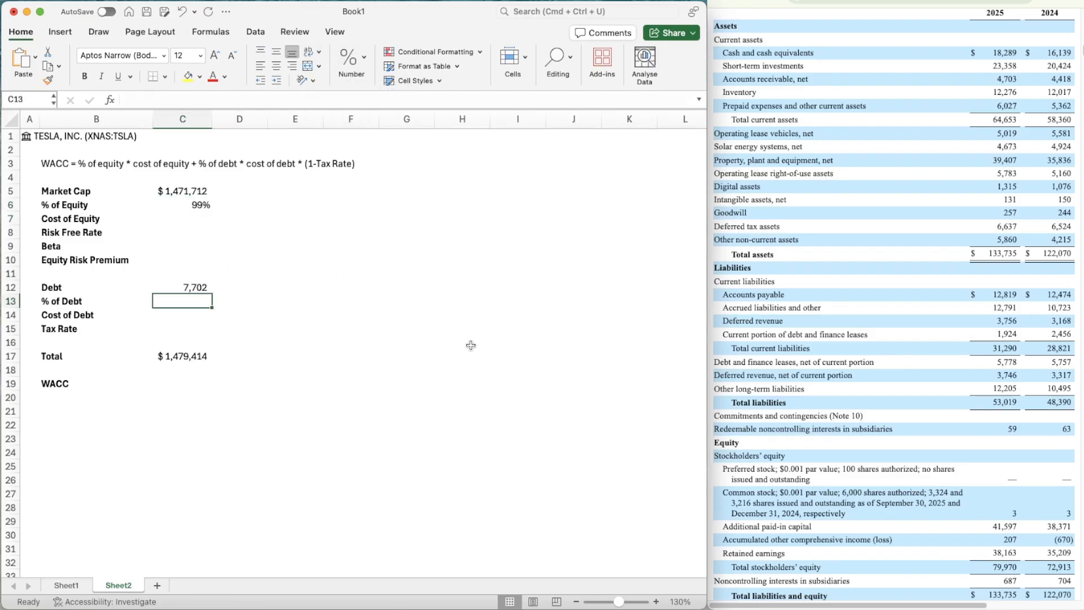
{"action": "type", "text": "="}
{"action": "key", "text": "Up"}
{"action": "type", "text": "/"}
{"action": "key", "text": "Down"}
{"action": "key", "text": "Down"}
{"action": "key", "text": "Down"}
{"action": "key", "text": "Down"}
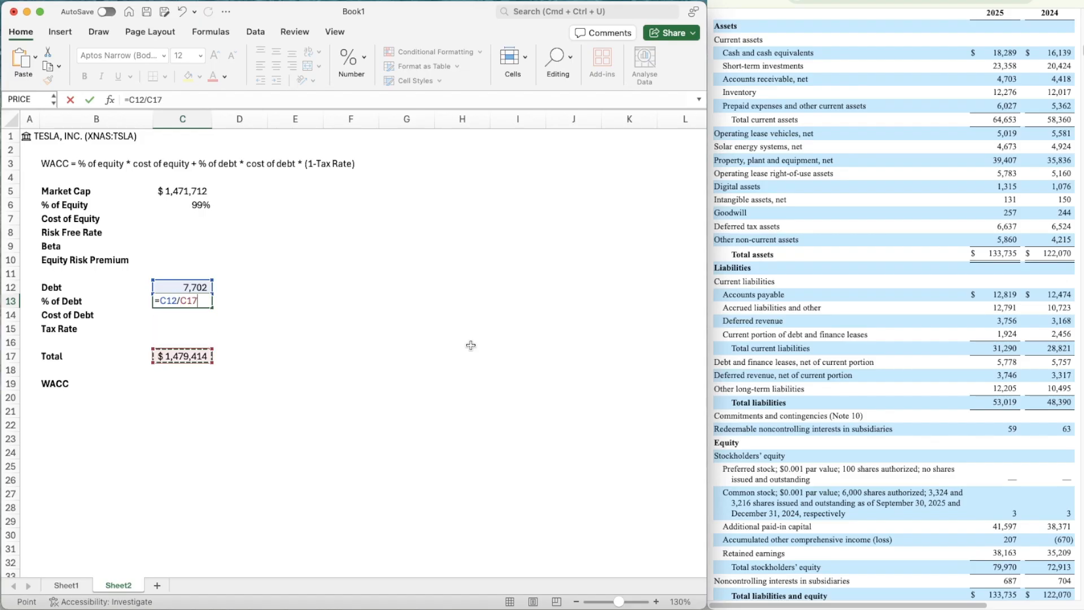
{"action": "key", "text": "ctrl+Return"}
- Format the % of Debt value in C13 as a percentage with two decimal places
{"action": "left_click", "coordinate": [343, 66]}
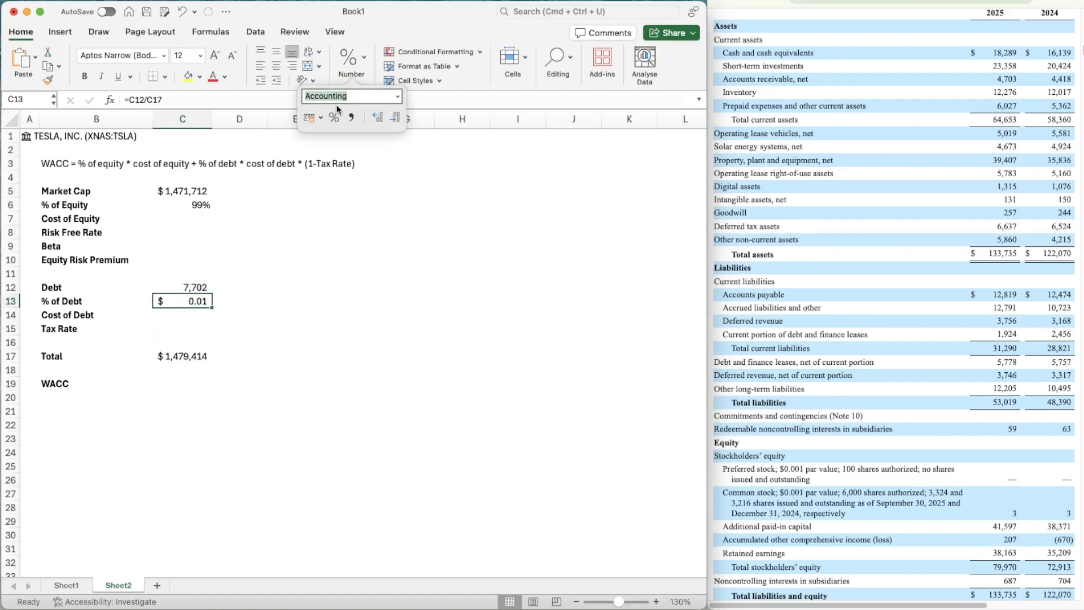
{"action": "left_click", "coordinate": [334, 117]}
{"action": "left_click", "coordinate": [241, 305]}
{"action": "key", "text": "Left"}
{"action": "key", "text": "Up"}
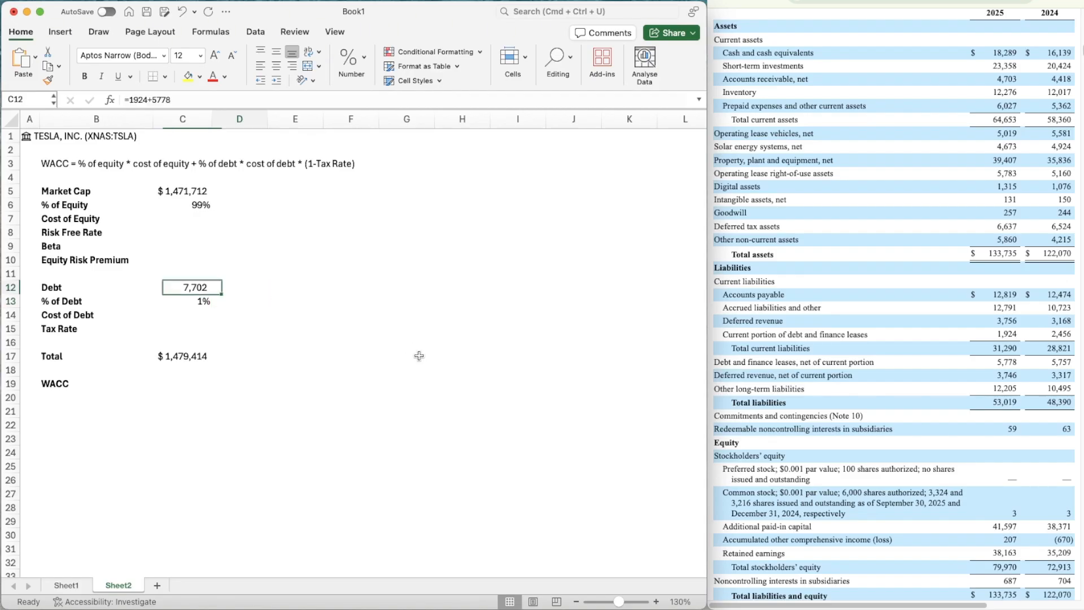
{"action": "key", "text": "Down"}
{"action": "left_click", "coordinate": [361, 64]}
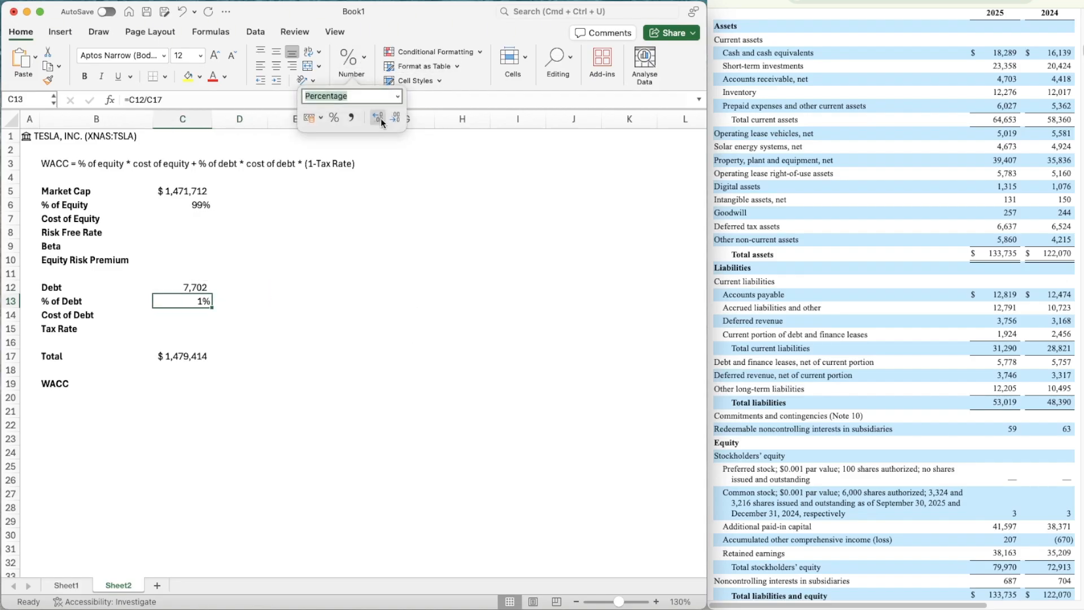
{"action": "left_click", "coordinate": [381, 118]}
{"action": "left_click", "coordinate": [381, 118]}
{"action": "left_click", "coordinate": [290, 318]}
- Find the effective tax rate for the nine months ended September 30, 2025 in the 10-Q's Income Taxes note and enter 27% in C15
{"action": "key", "text": "Down"}
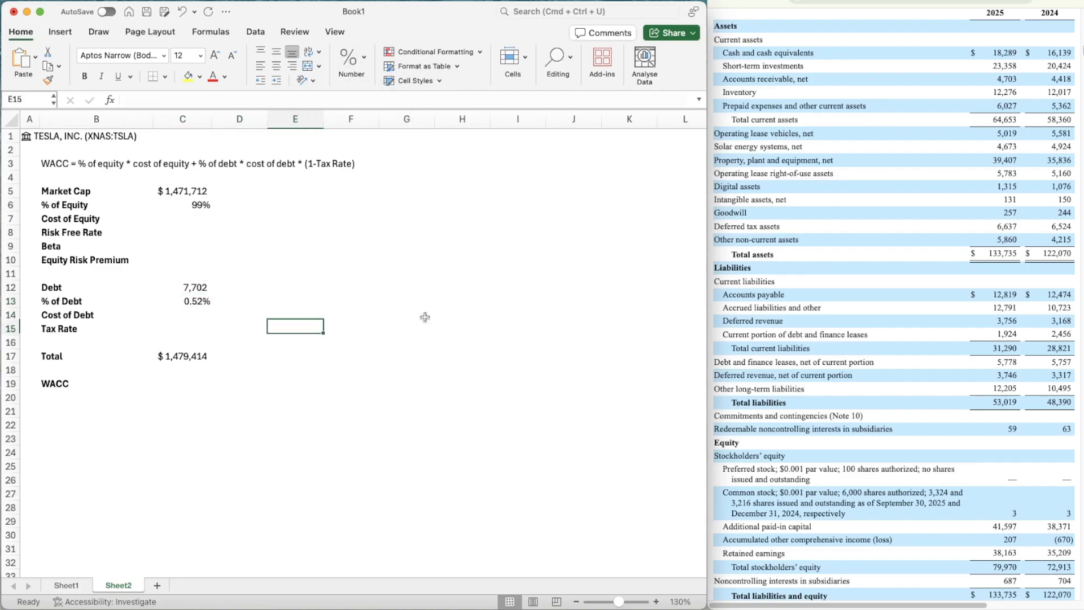
{"action": "key", "text": "Down"}
{"action": "key", "text": "Left"}
{"action": "key", "text": "Left"}
{"action": "key", "text": "Up"}
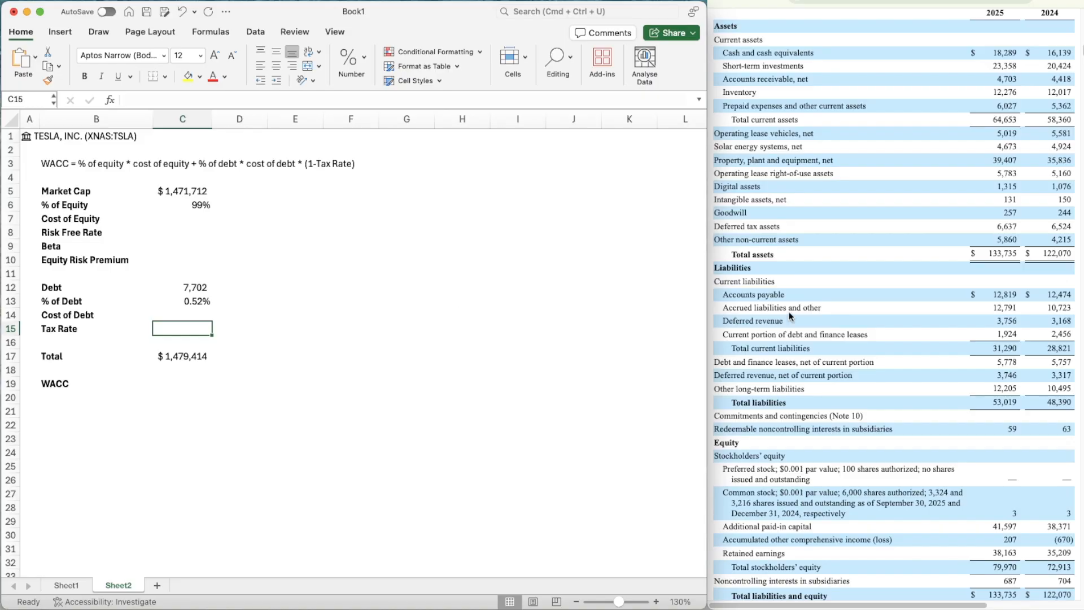
{"action": "scroll", "coordinate": [963, 504], "scroll_direction": "down", "scroll_amount": 20}
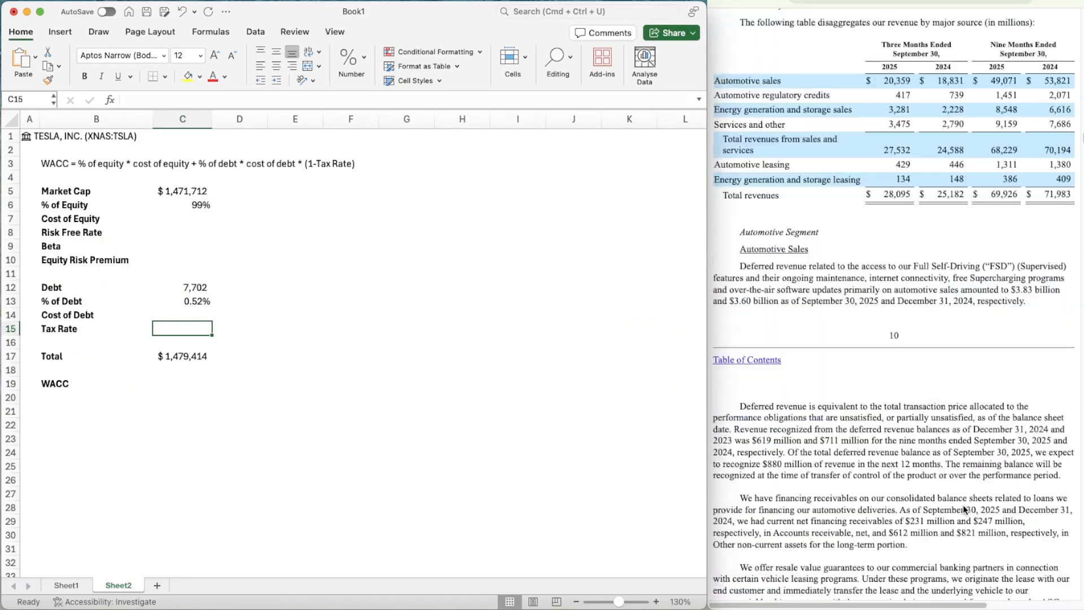
{"action": "scroll", "coordinate": [963, 509], "scroll_direction": "down", "scroll_amount": 20}
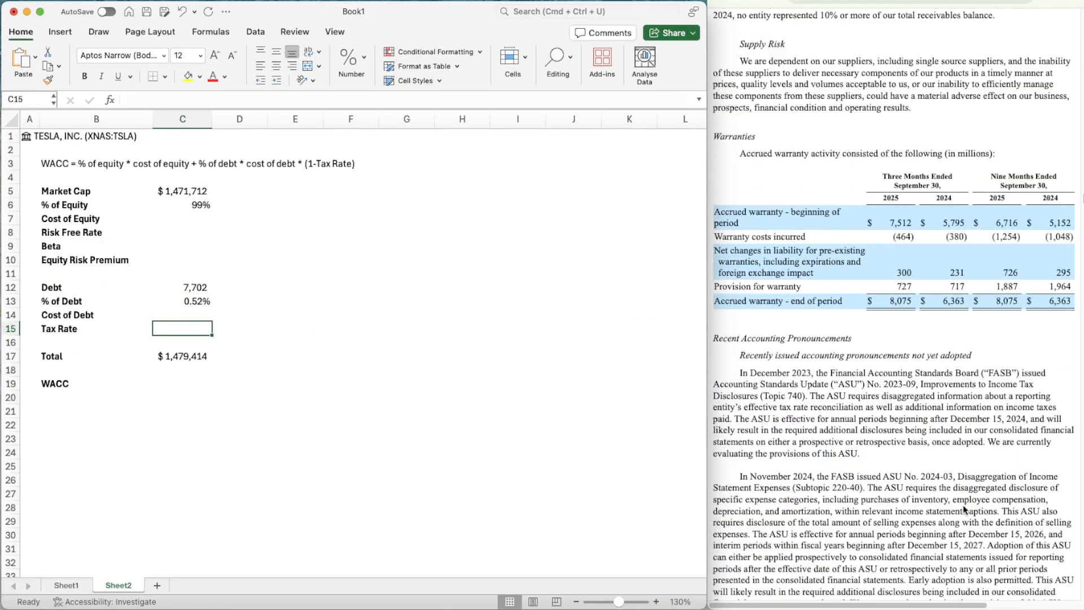
{"action": "scroll", "coordinate": [963, 509], "scroll_direction": "down", "scroll_amount": 20}
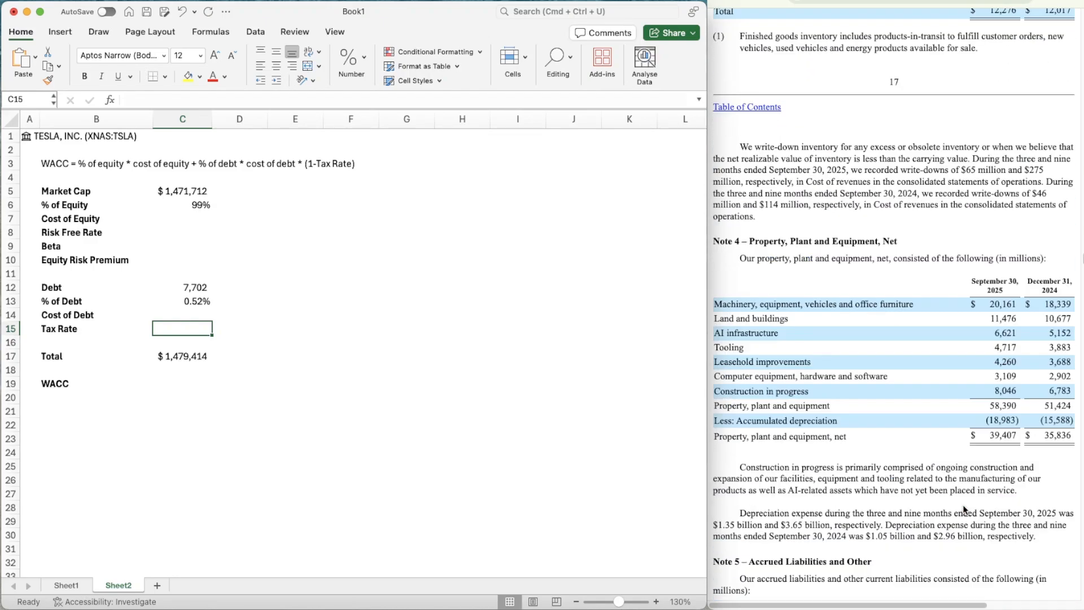
{"action": "scroll", "coordinate": [963, 510], "scroll_direction": "down", "scroll_amount": 20}
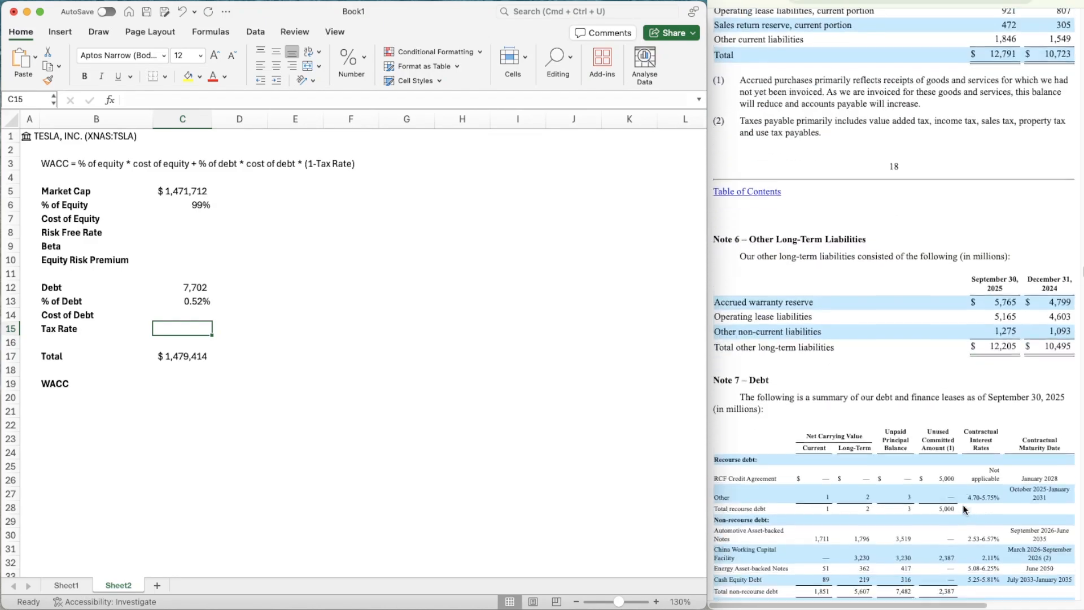
{"action": "scroll", "coordinate": [963, 503], "scroll_direction": "down", "scroll_amount": 8}
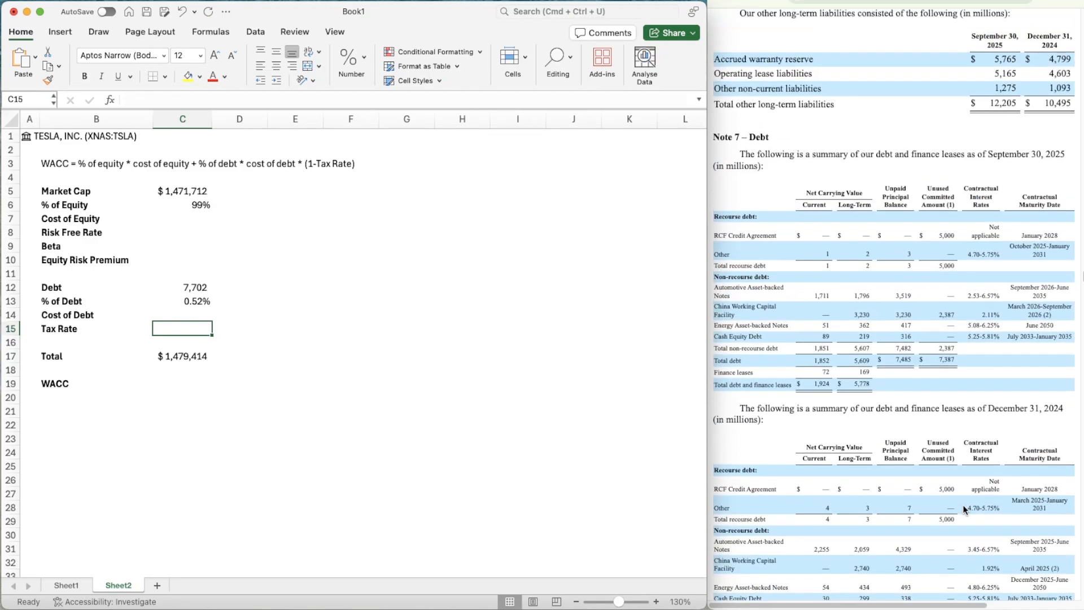
{"action": "scroll", "coordinate": [984, 354], "scroll_direction": "down", "scroll_amount": 10}
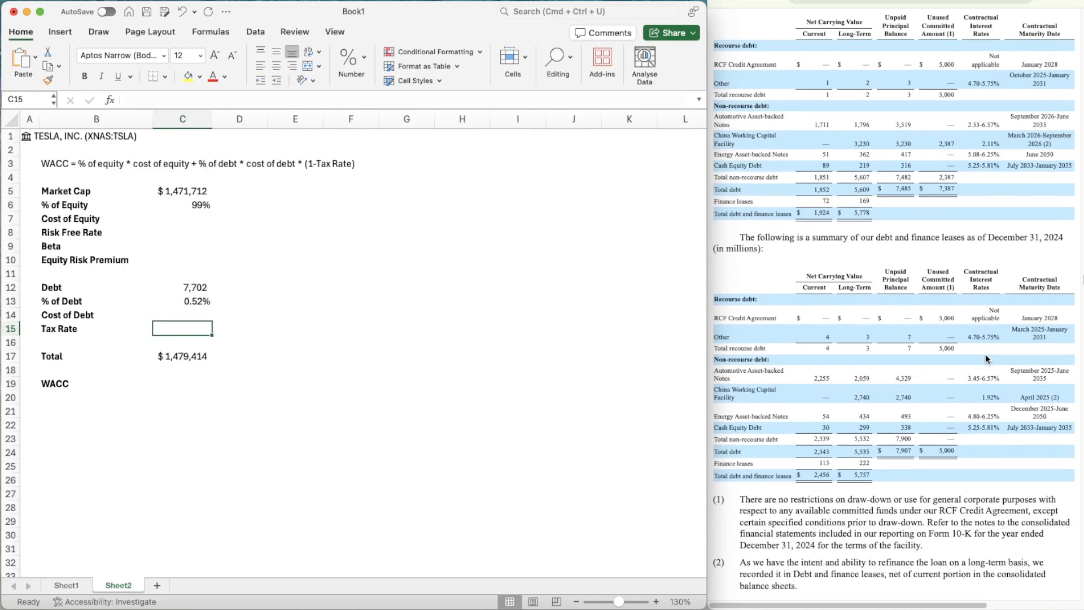
{"action": "scroll", "coordinate": [932, 425], "scroll_direction": "down", "scroll_amount": 15}
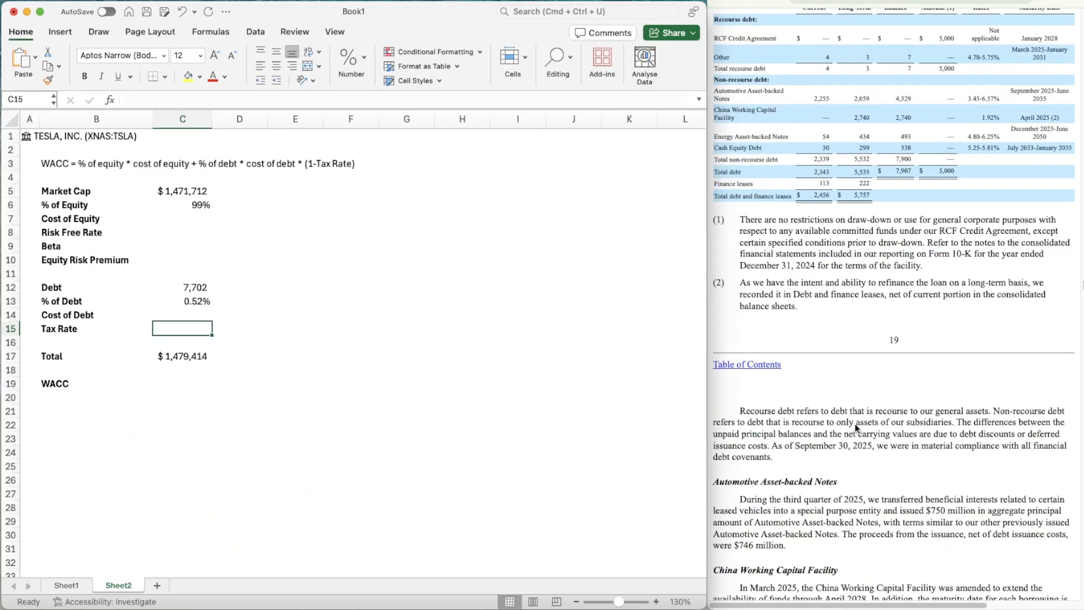
{"action": "scroll", "coordinate": [899, 518], "scroll_direction": "down", "scroll_amount": 15}
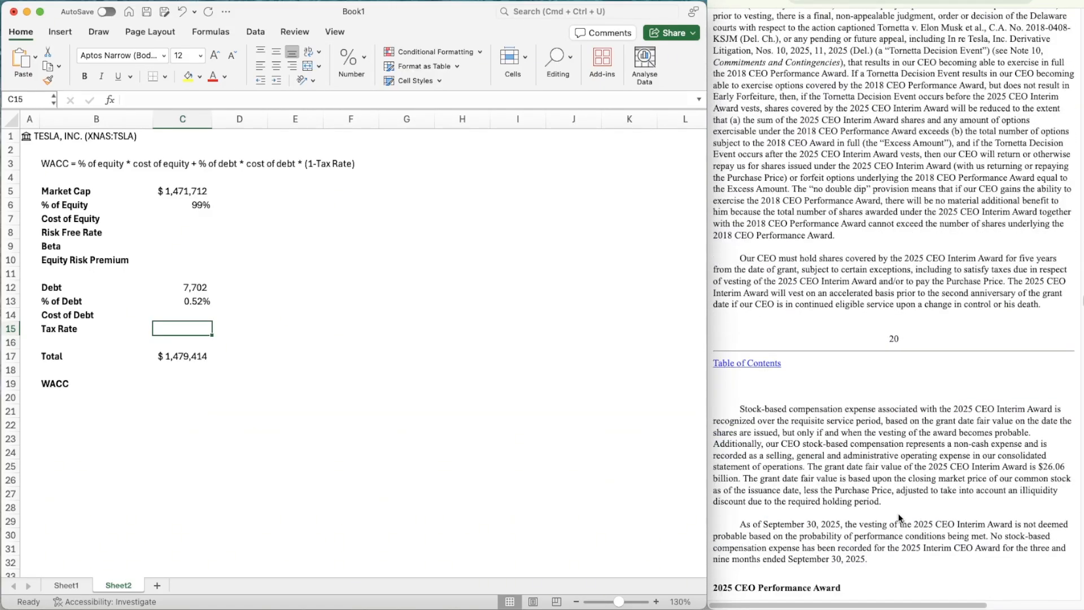
{"action": "scroll", "coordinate": [900, 518], "scroll_direction": "down", "scroll_amount": 15}
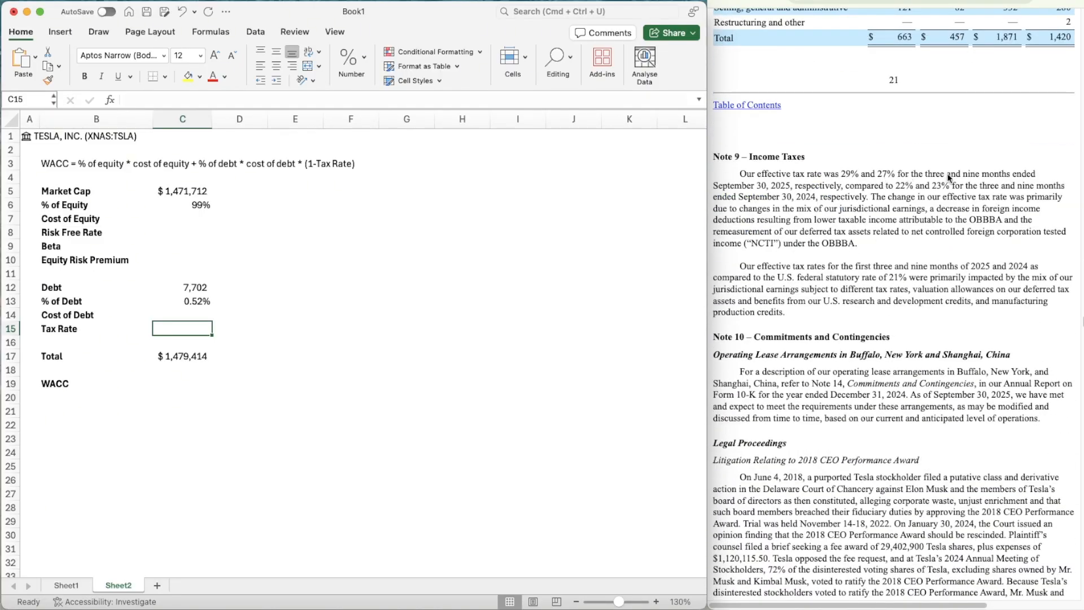
{"action": "left_click", "coordinate": [195, 301]}
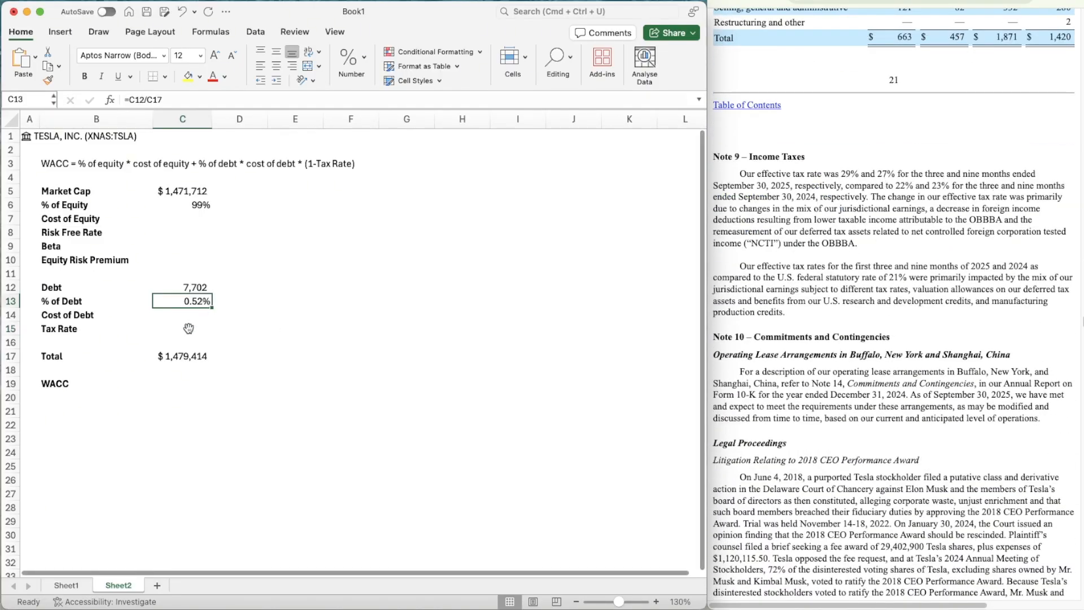
{"action": "left_click", "coordinate": [184, 332]}
{"action": "type", "text": "27%"}
{"action": "key", "text": "Return"}
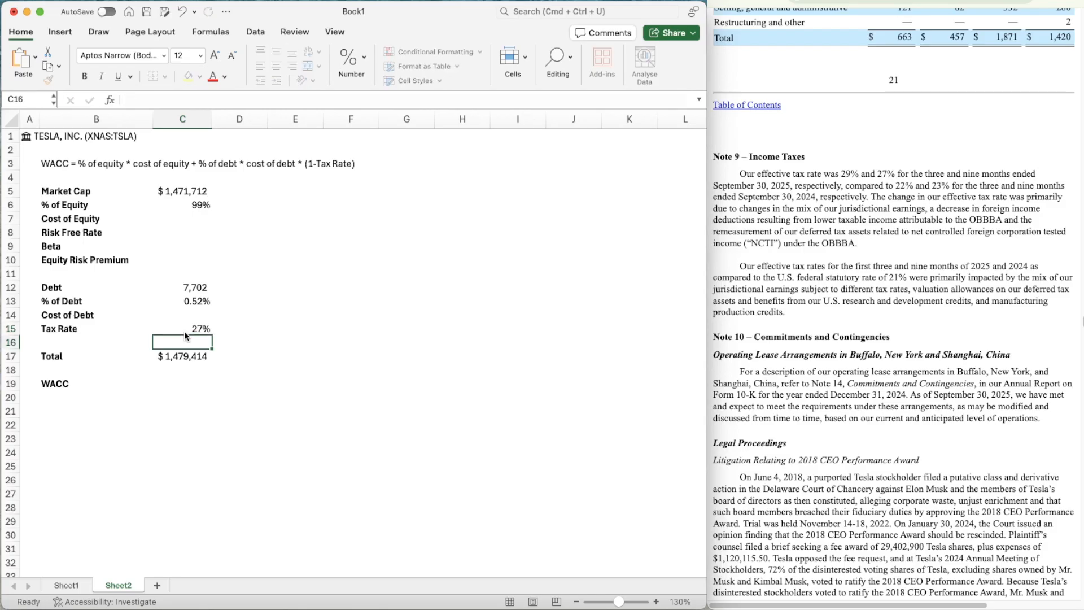
- Find the interest expense for the nine months ended September 30, 2025 in the 10-Q's Consolidated Statements of Operations
{"action": "key", "text": "Up"}
{"action": "key", "text": "Up"}
{"action": "scroll", "coordinate": [810, 422], "scroll_direction": "up", "scroll_amount": 5}
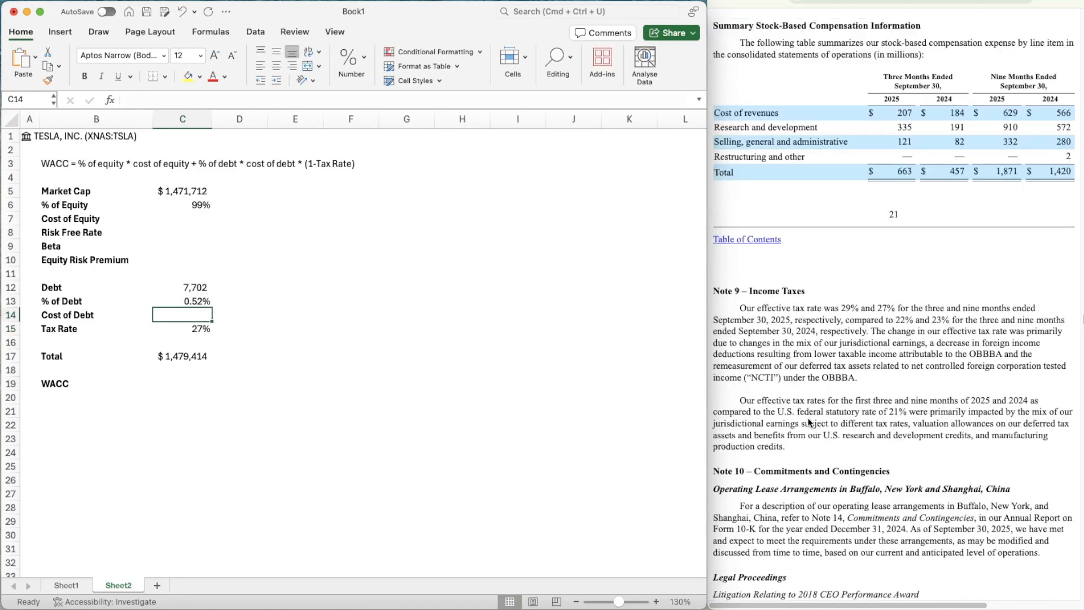
{"action": "scroll", "coordinate": [810, 422], "scroll_direction": "up", "scroll_amount": 5}
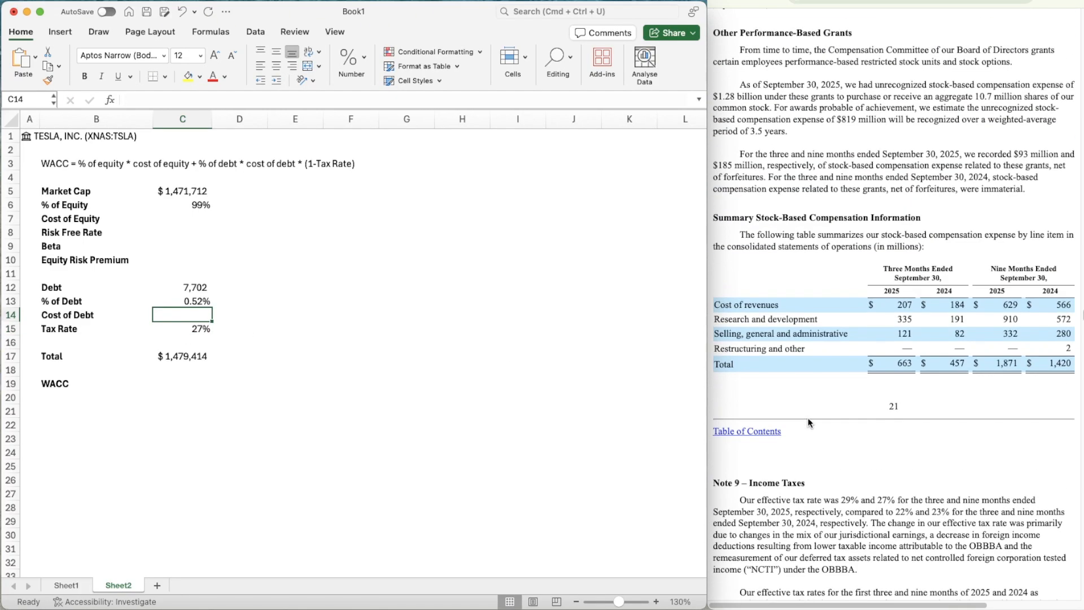
{"action": "scroll", "coordinate": [808, 422], "scroll_direction": "up", "scroll_amount": 20}
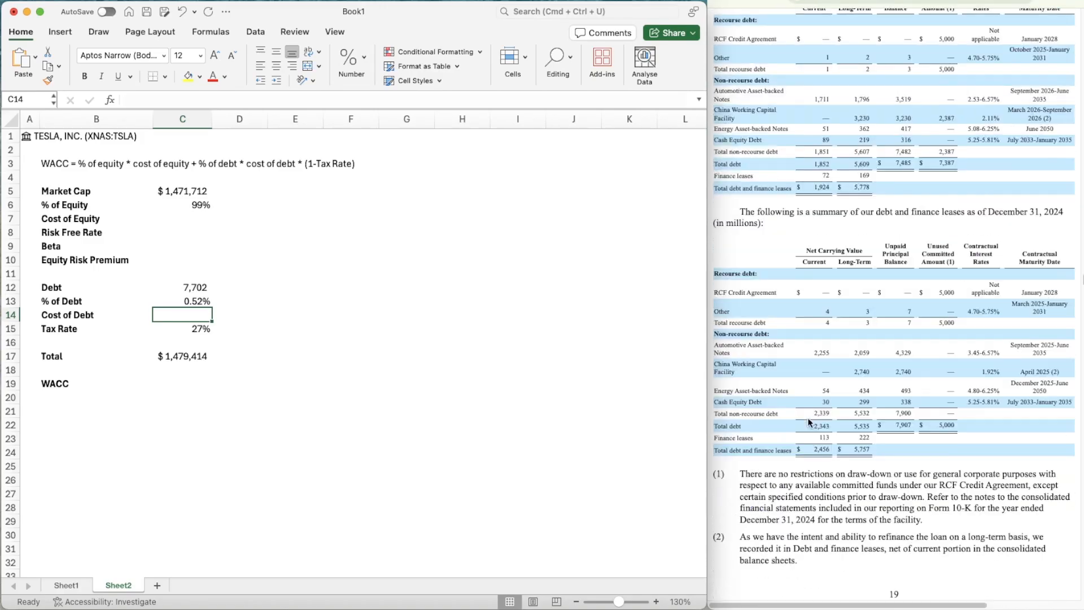
{"action": "scroll", "coordinate": [809, 422], "scroll_direction": "up", "scroll_amount": 20}
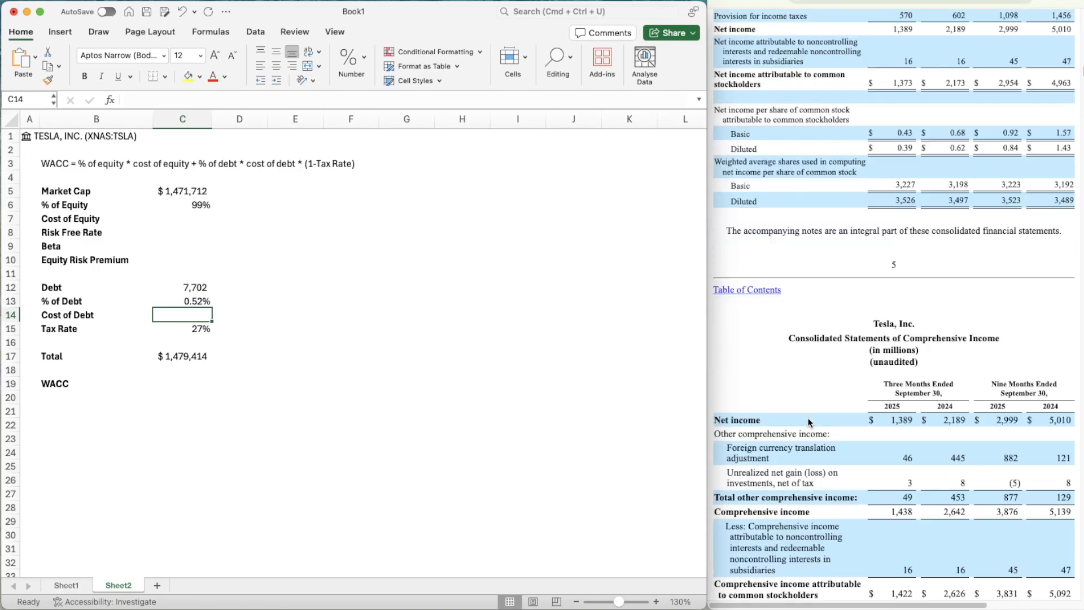
{"action": "scroll", "coordinate": [809, 421], "scroll_direction": "down", "scroll_amount": 15}
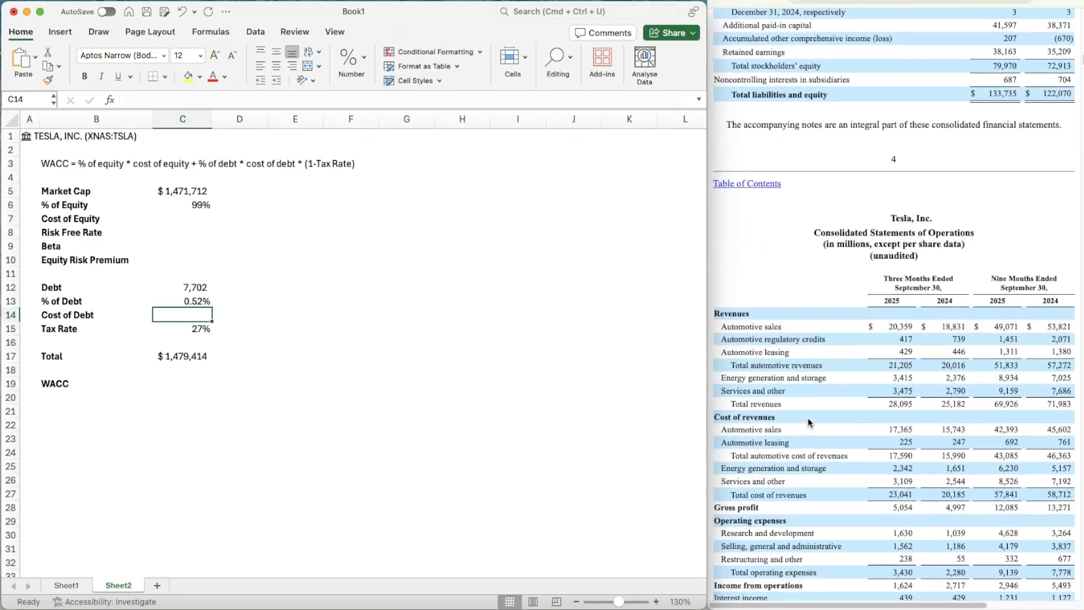
{"action": "scroll", "coordinate": [809, 422], "scroll_direction": "up", "scroll_amount": 2}
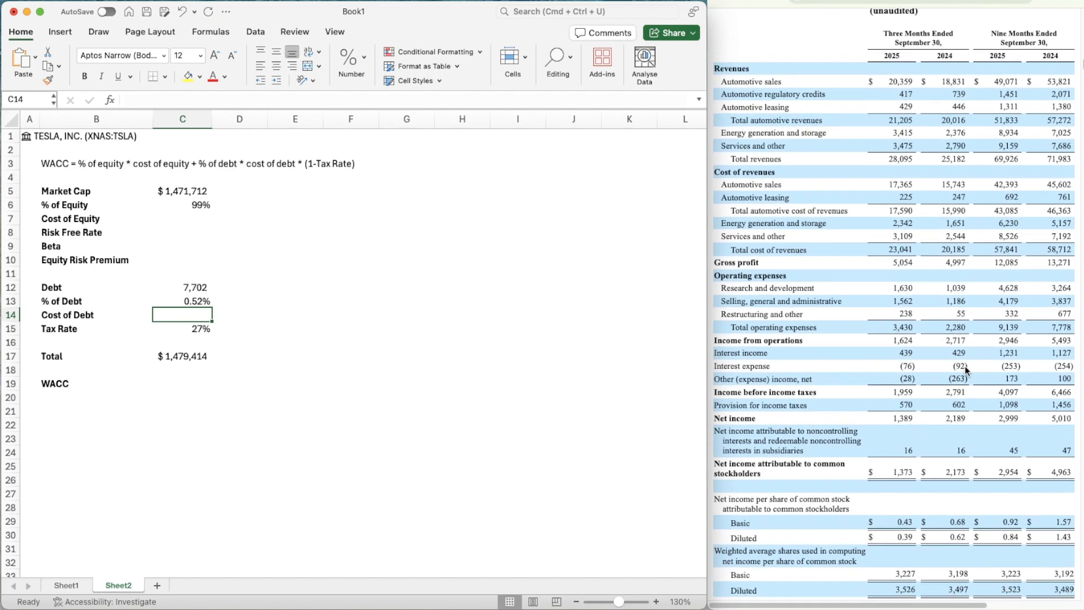
{"action": "scroll", "coordinate": [967, 374], "scroll_direction": "up", "scroll_amount": 1}
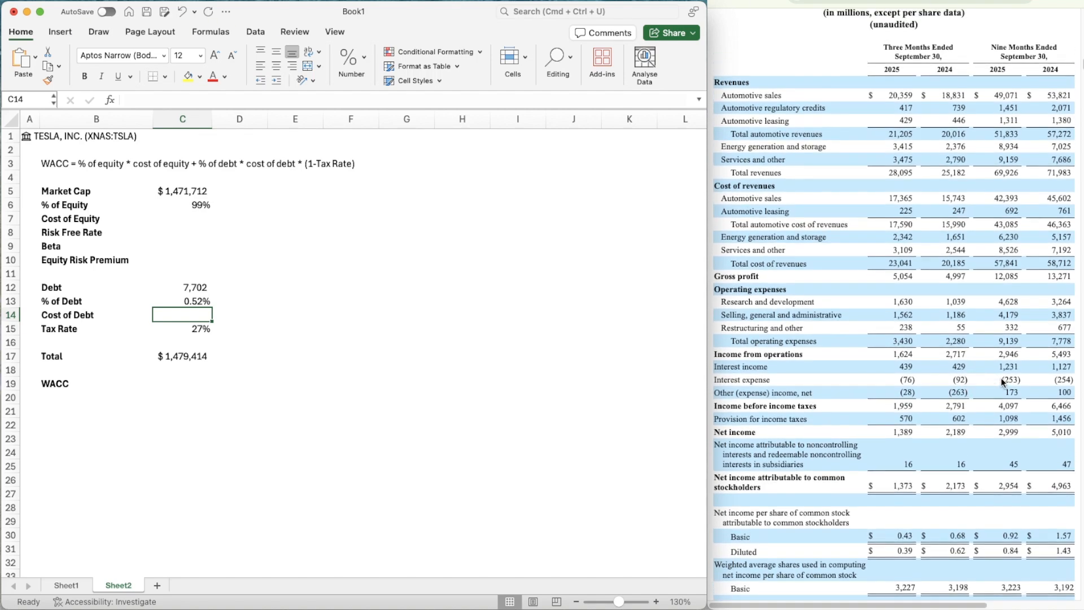
- Annualize the nine-month interest expense in scratch cell G13 with the formula =(253/3)*4
{"action": "left_click", "coordinate": [482, 321]}
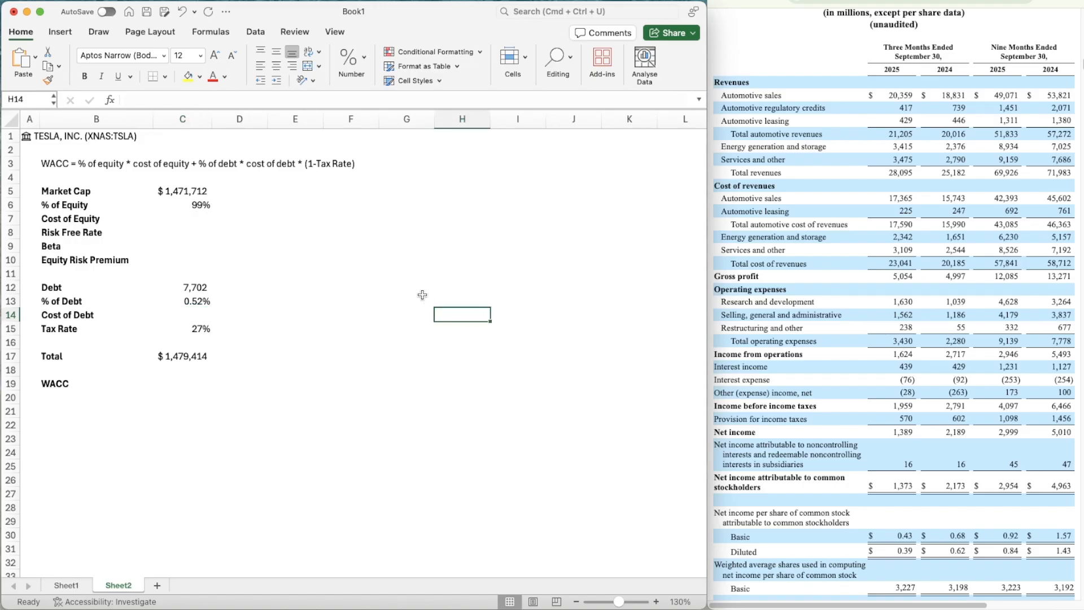
{"action": "left_click", "coordinate": [422, 295]}
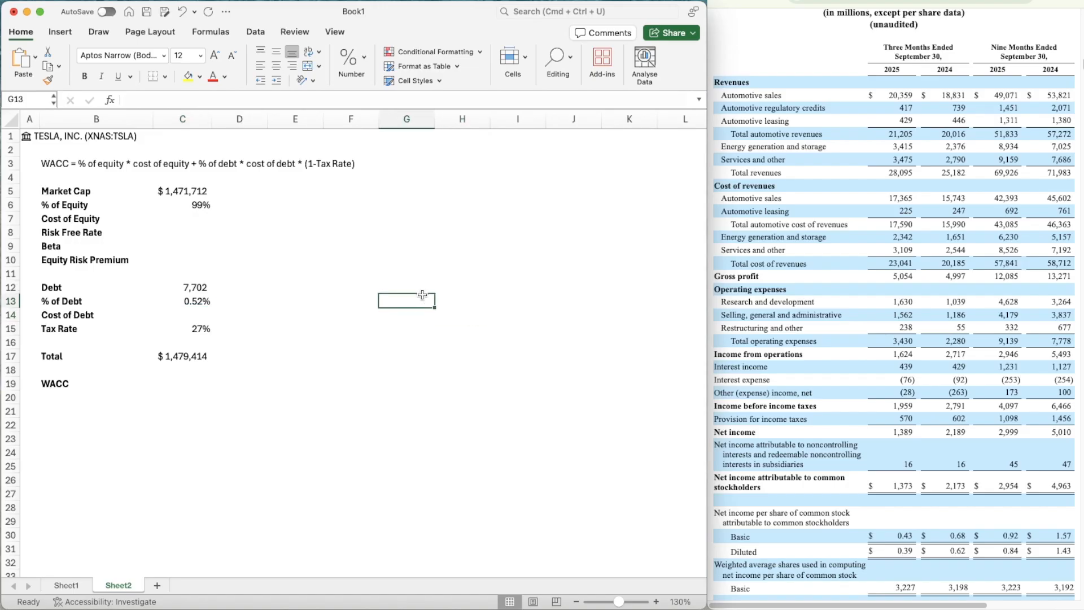
{"action": "type", "text": "=(25"}
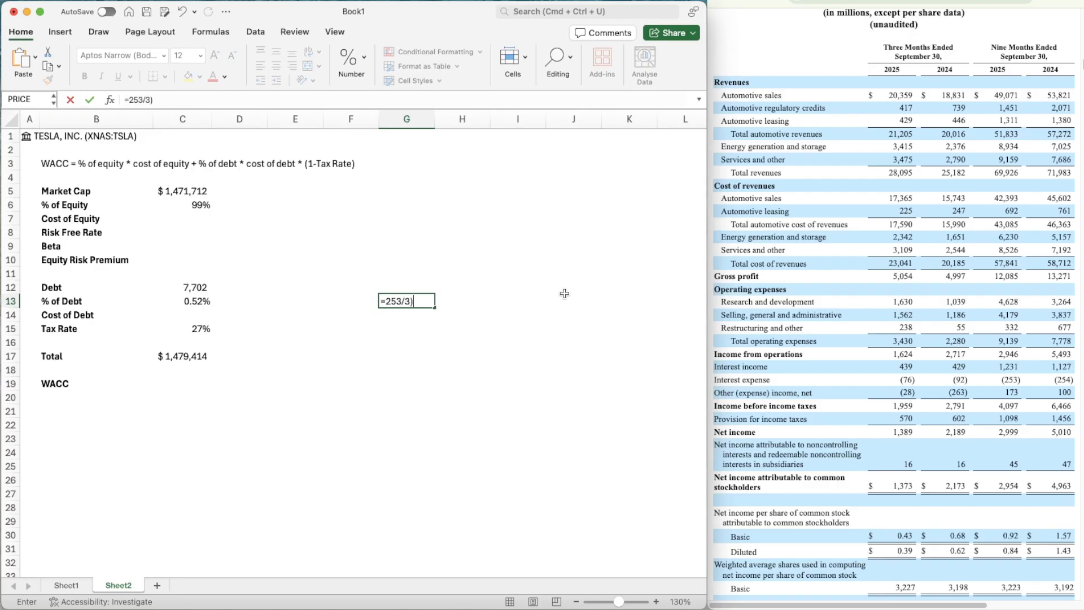
{"action": "type", "text": "3/3)*4"}
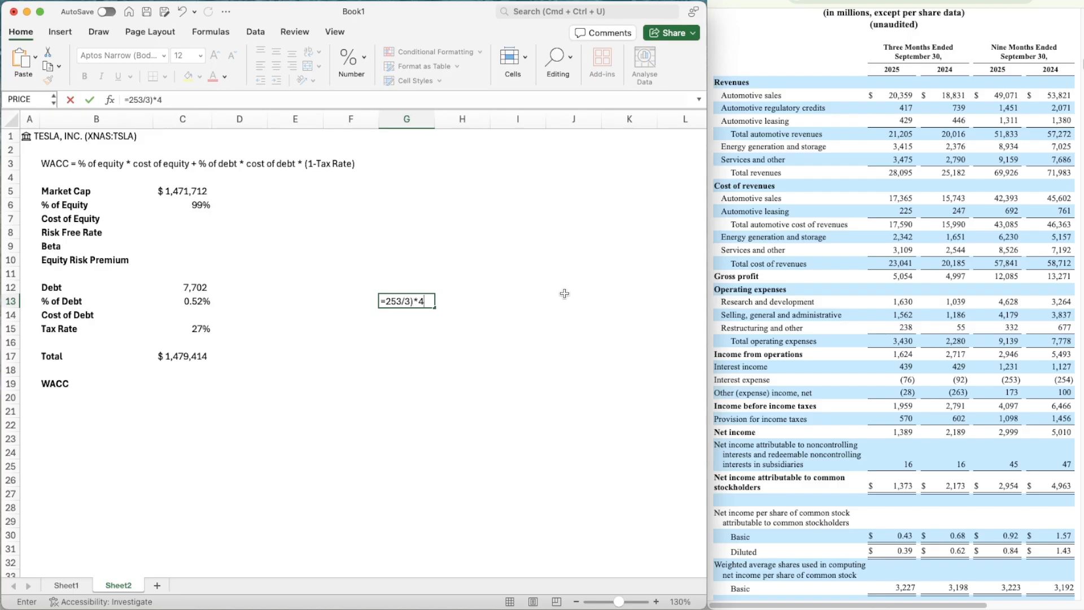
{"action": "left_click", "coordinate": [385, 301]}
{"action": "type", "text": "("}
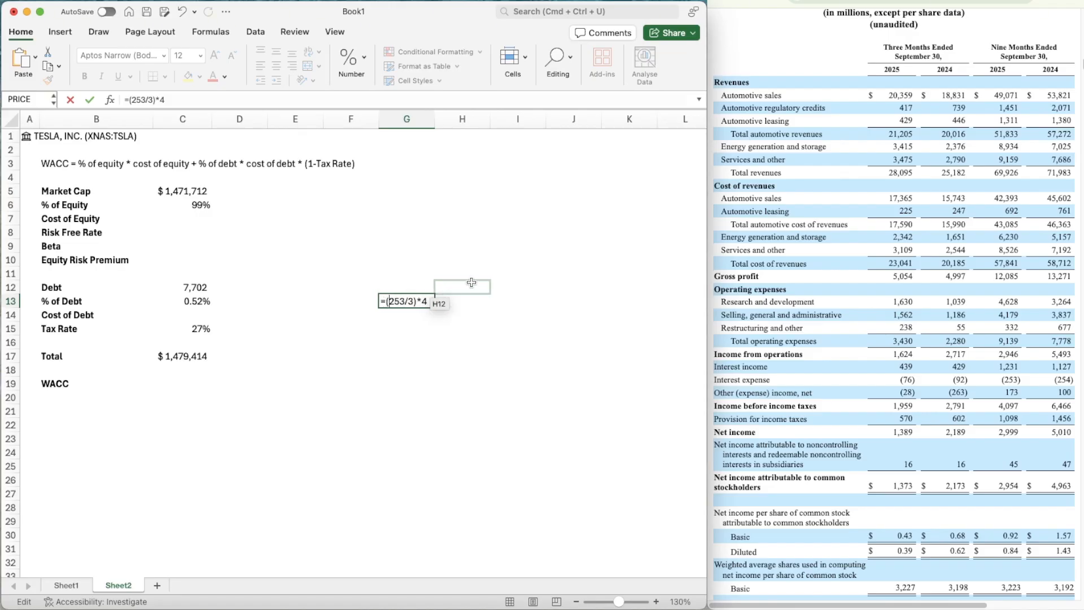
{"action": "key", "text": "Return"}
- Calculate the Cost of Debt in C14 by dividing the annualized interest expense, 337.333, by the debt in C12
{"action": "key", "text": "Left"}
{"action": "key", "text": "Left"}
{"action": "key", "text": "Left"}
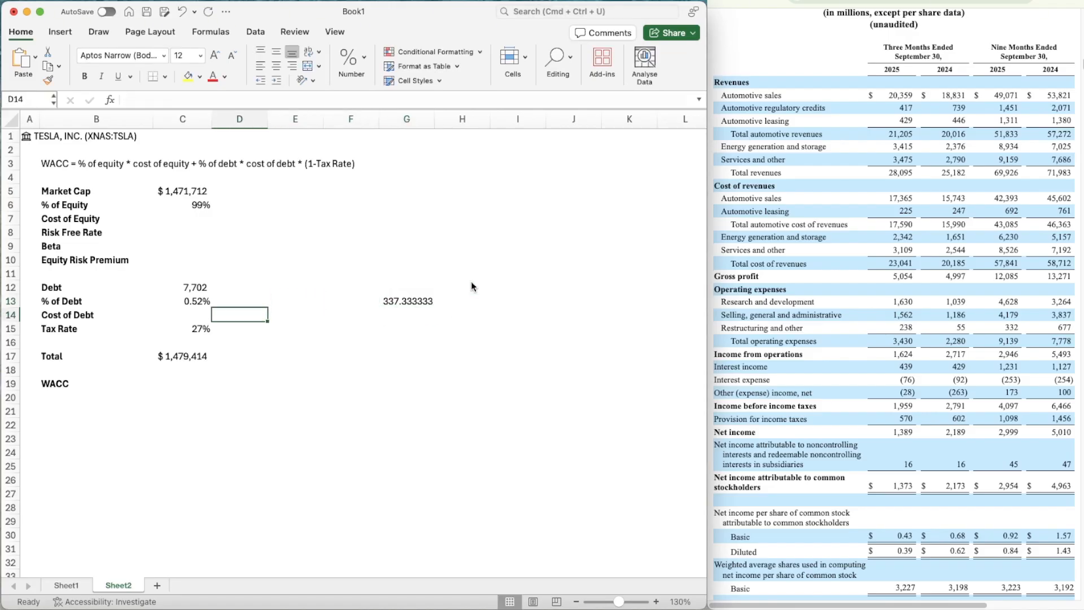
{"action": "key", "text": "Left"}
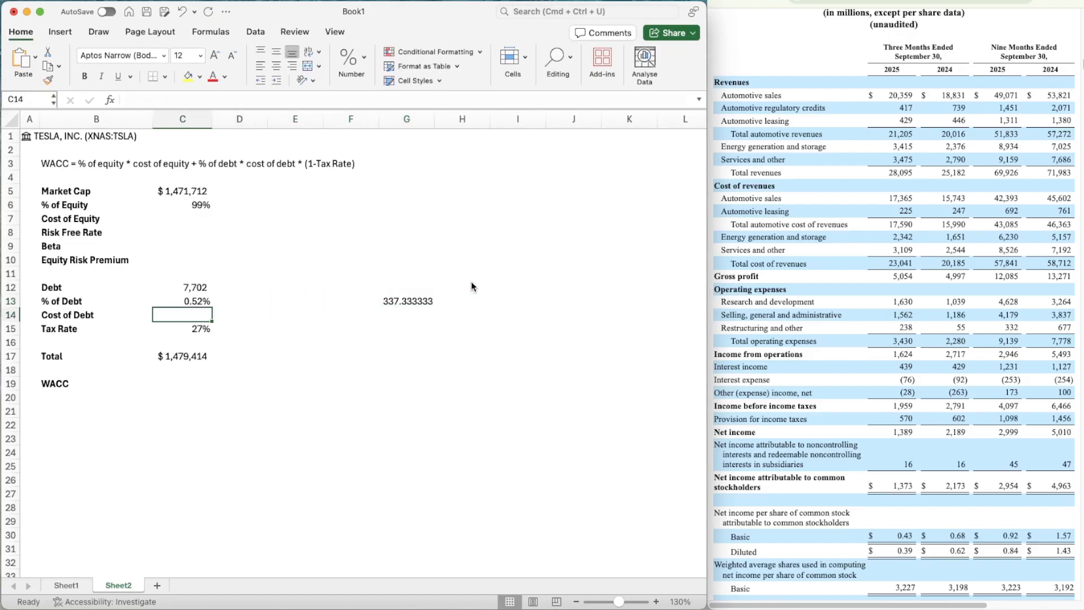
{"action": "type", "text": "="}
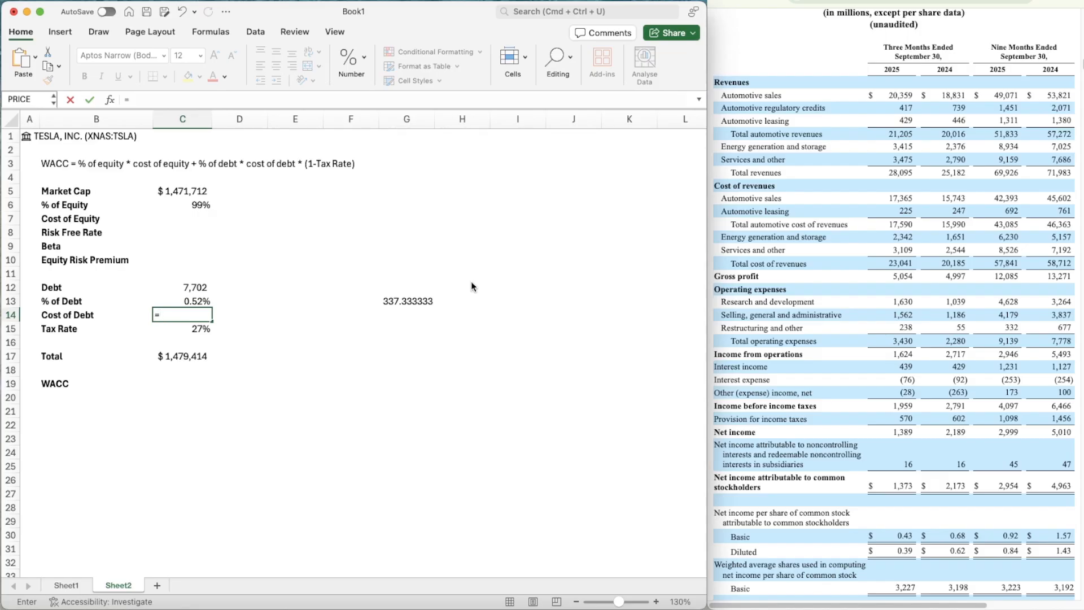
{"action": "type", "text": "337.333/"}
{"action": "key", "text": "Up"}
{"action": "key", "text": "Up"}
{"action": "key", "text": "Return"}
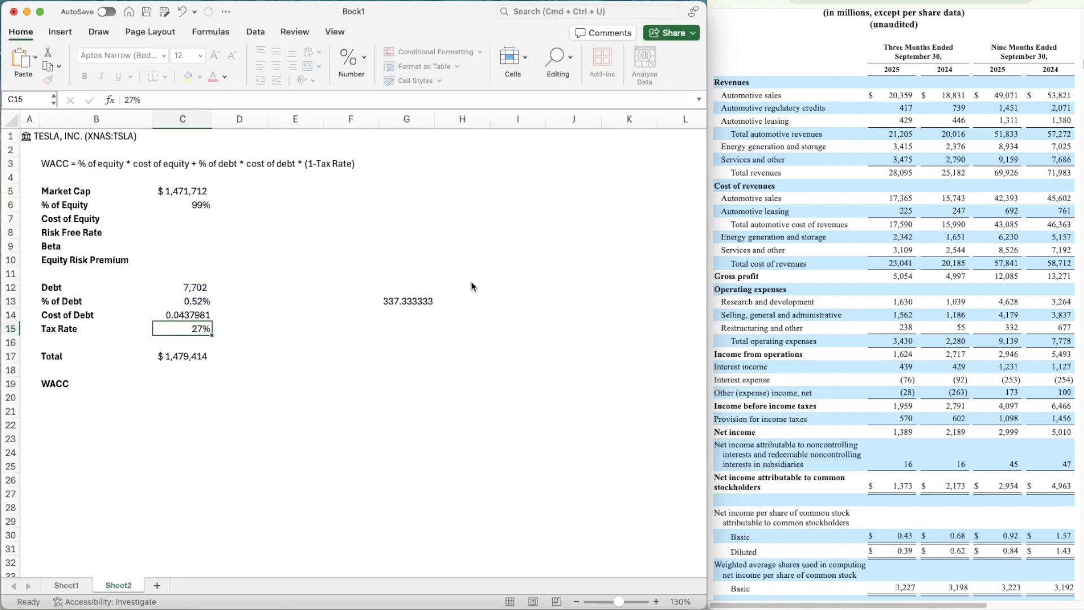
- Copy the two-decimal percentage format from C13 onto the Cost of Debt in C14
{"action": "key", "text": "Up"}
{"action": "key", "text": "Up"}
{"action": "key", "text": "super+shift+c"}
{"action": "key", "text": "Down"}
{"action": "key", "text": "super+shift+v"}
- Delete the scratch annualized interest calculation from G13
{"action": "key", "text": "Right"}
{"action": "key", "text": "Right"}
{"action": "key", "text": "Right"}
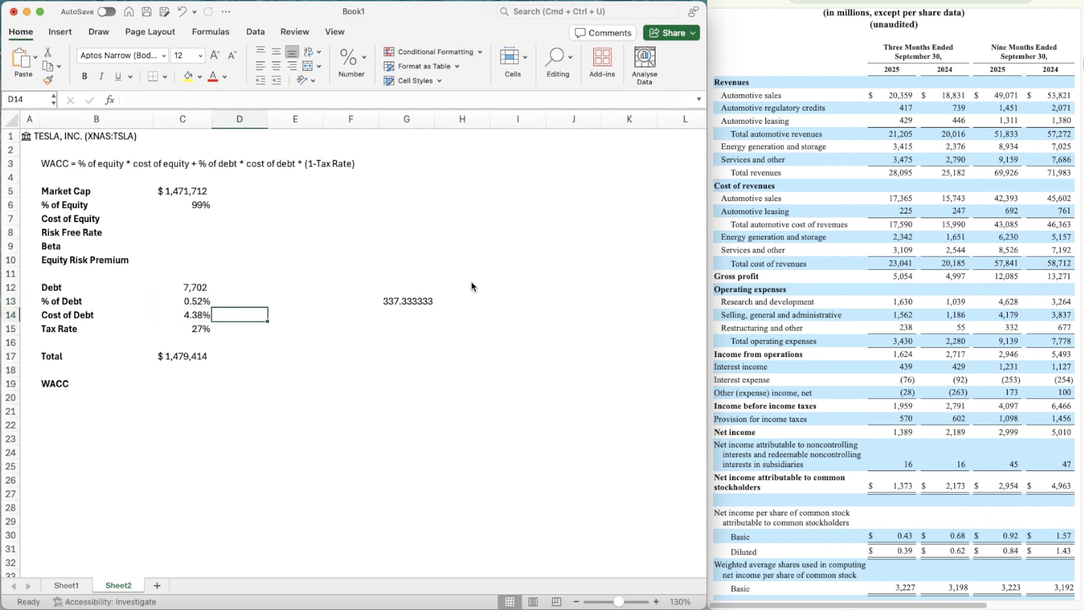
{"action": "key", "text": "Up"}
{"action": "key", "text": "Right"}
{"action": "key", "text": "Delete"}
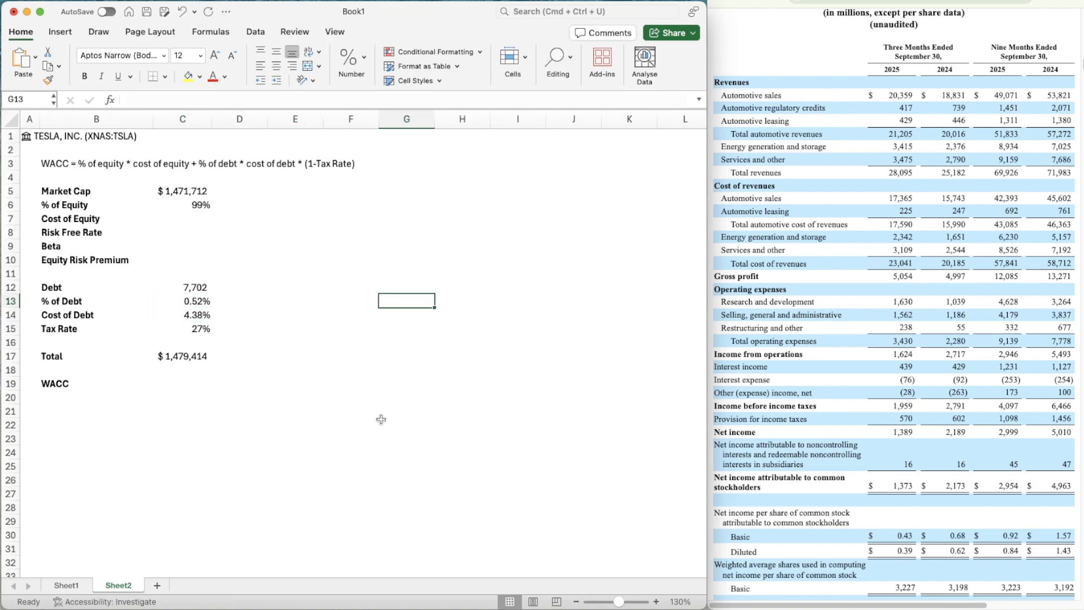
- Look up the US 10-year Treasury yield on Trading Economics and enter 4.02% as the Risk Free Rate in C8
{"action": "scroll", "coordinate": [381, 419], "scroll_direction": "down", "scroll_amount": 1}
{"action": "left_click", "coordinate": [186, 218]}
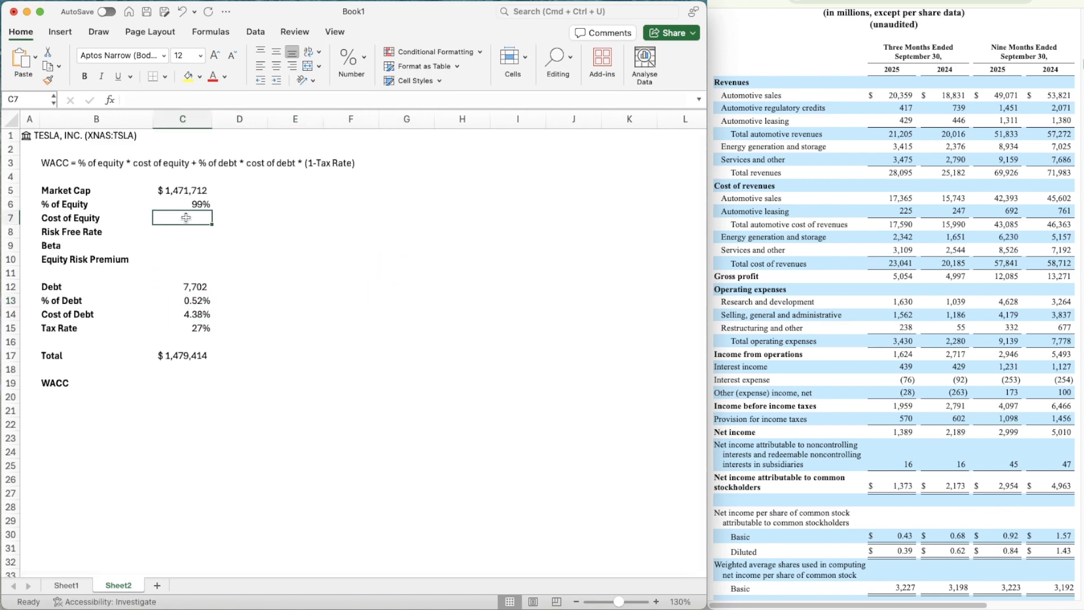
{"action": "left_click", "coordinate": [177, 230]}
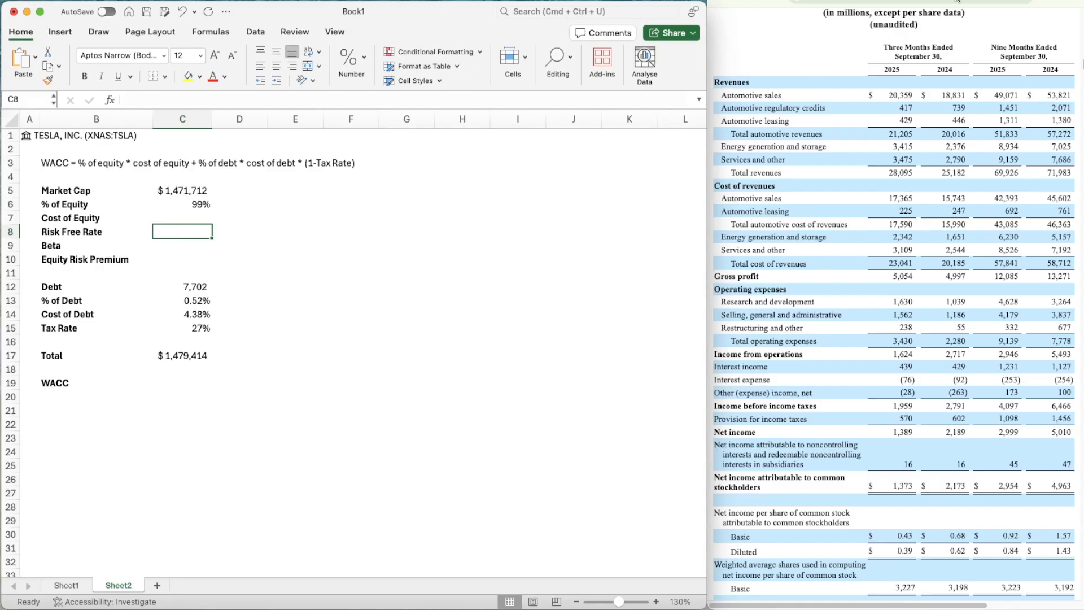
{"action": "left_click", "coordinate": [880, 1]}
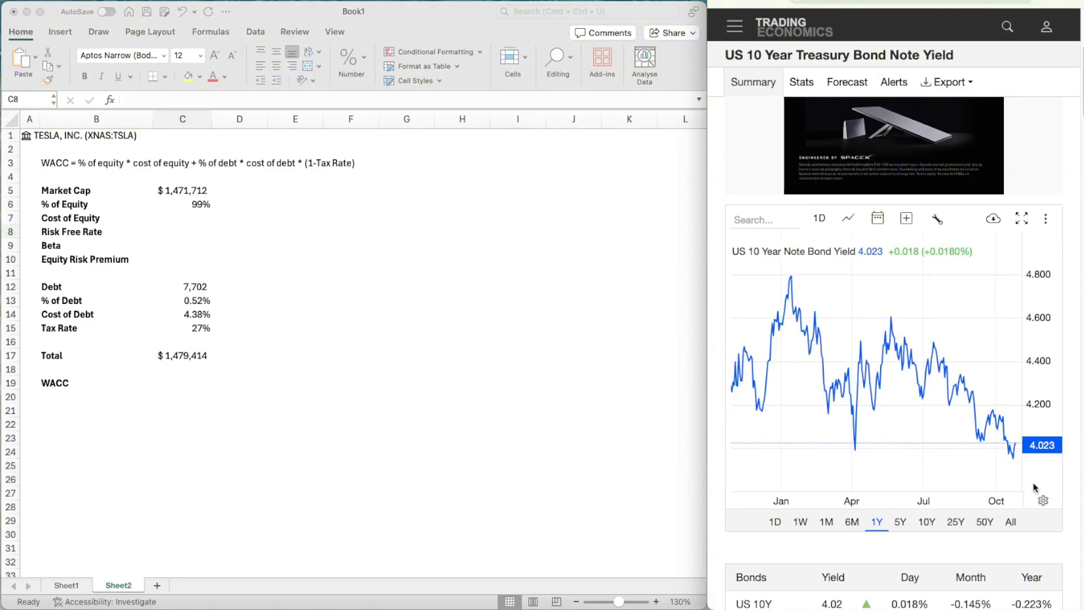
{"action": "left_click", "coordinate": [195, 236]}
{"action": "type", "text": "4.0"}
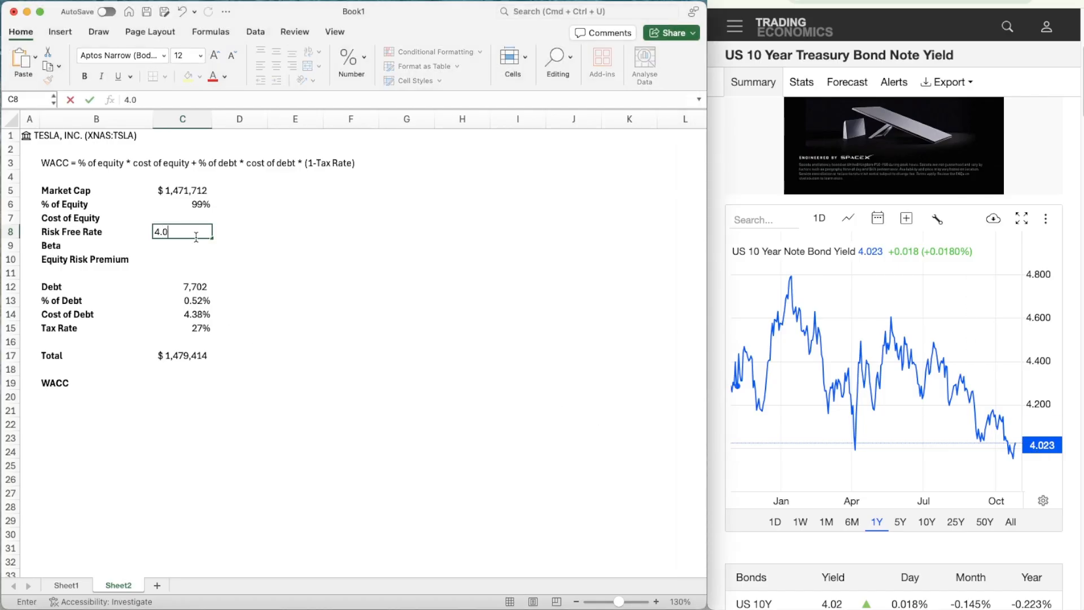
{"action": "key", "text": "Return"}
{"action": "key", "text": "Up"}
{"action": "key", "text": "Up"}
{"action": "key", "text": "Up"}
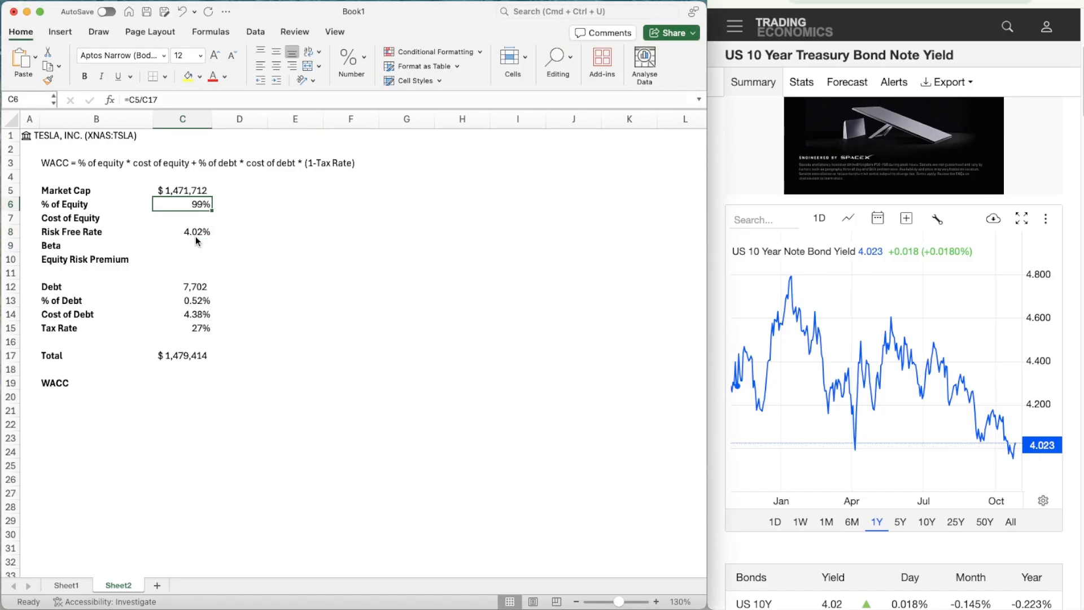
{"action": "key", "text": "Down"}
{"action": "key", "text": "Down"}
{"action": "key", "text": "Down"}
{"action": "key", "text": "Down"}
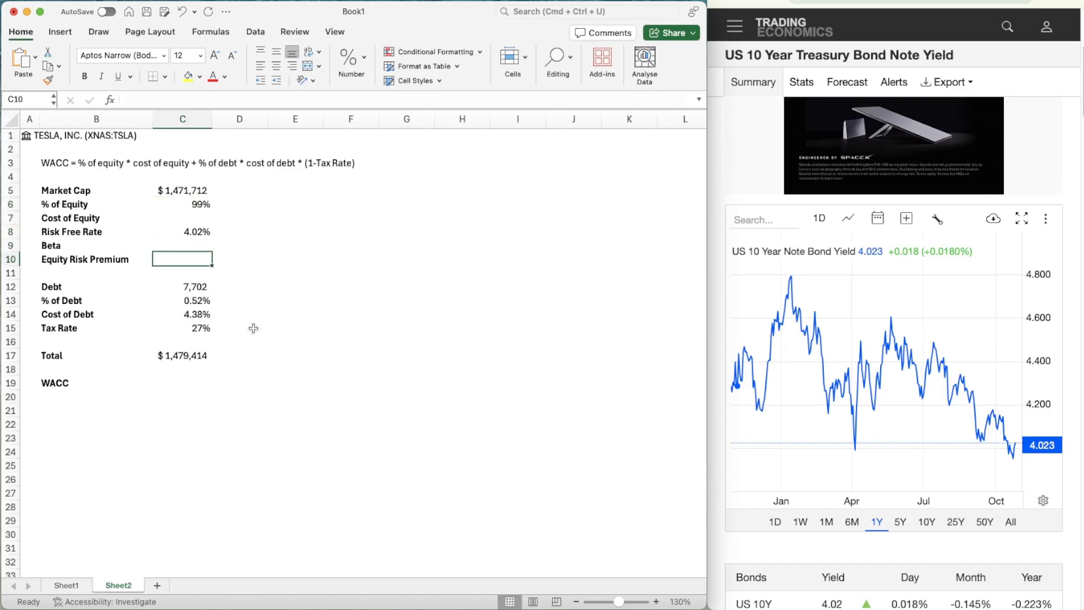
{"action": "key", "text": "Up"}
- Start a beta table below the WACC row by entering the column header Industry in B22
{"action": "key", "text": "Down"}
{"action": "key", "text": "Down"}
{"action": "key", "text": "Down"}
{"action": "key", "text": "Down"}
{"action": "key", "text": "Down"}
{"action": "key", "text": "Down"}
{"action": "key", "text": "Down"}
{"action": "key", "text": "Down"}
{"action": "key", "text": "Down"}
{"action": "key", "text": "Down"}
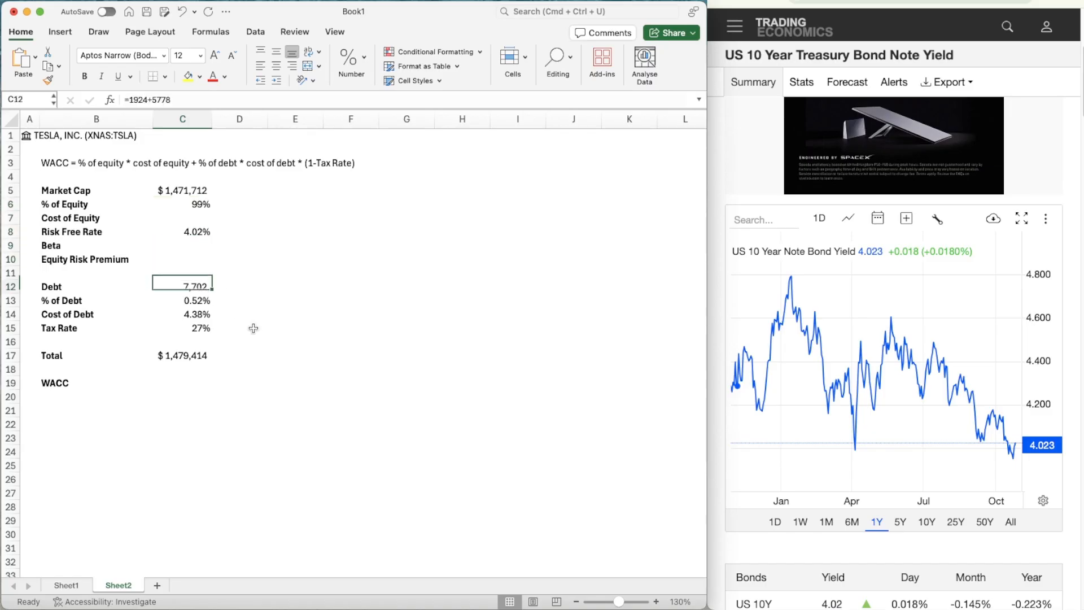
{"action": "key", "text": "Down"}
{"action": "key", "text": "Left"}
{"action": "key", "text": "Down"}
{"action": "key", "text": "Down"}
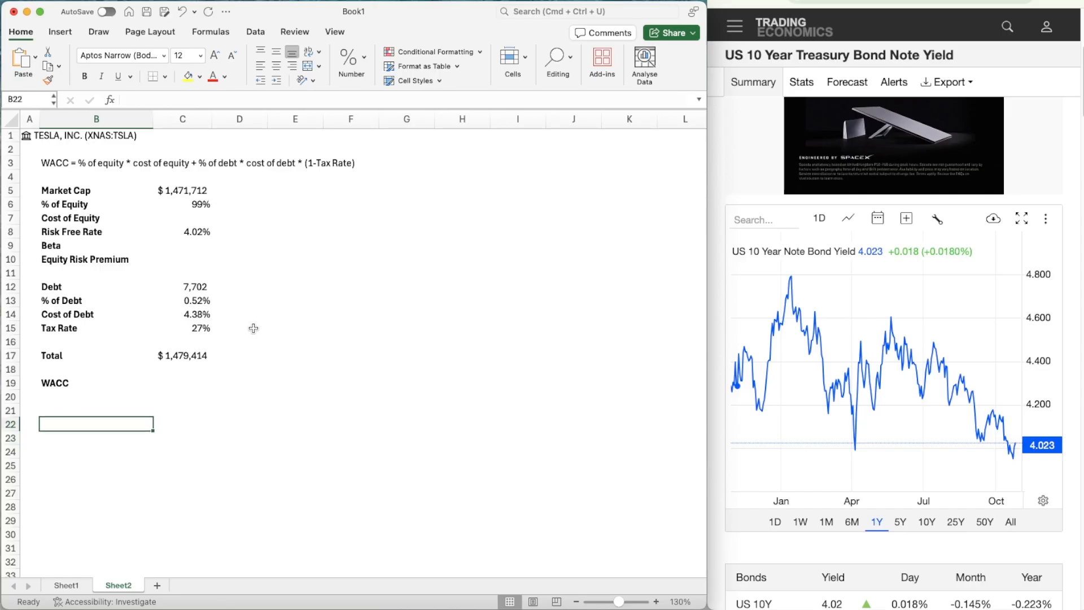
{"action": "type", "text": "Indsutry"}
{"action": "key", "text": "BackSpace"}
{"action": "key", "text": "BackSpace"}
{"action": "key", "text": "BackSpace"}
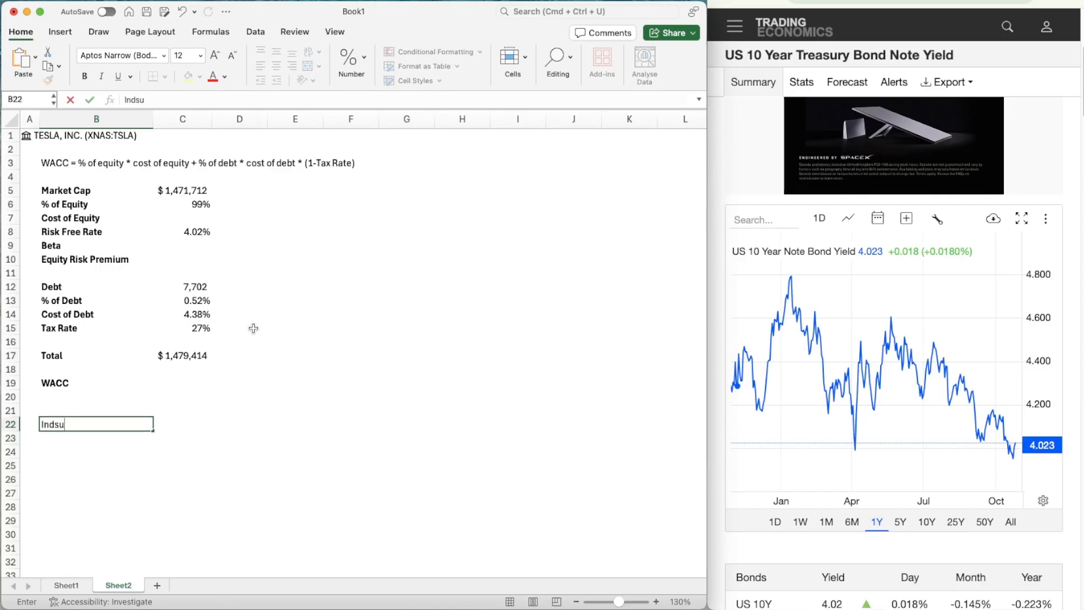
{"action": "type", "text": "ustry"}
{"action": "scroll", "coordinate": [253, 328], "scroll_direction": "down", "scroll_amount": 5}
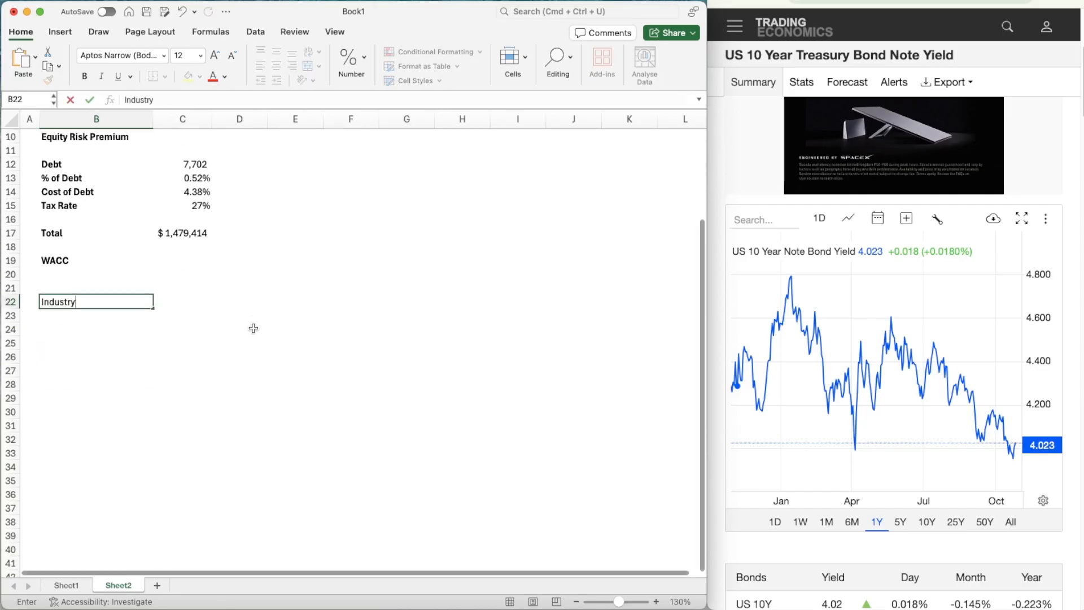
{"action": "key", "text": "Tab"}
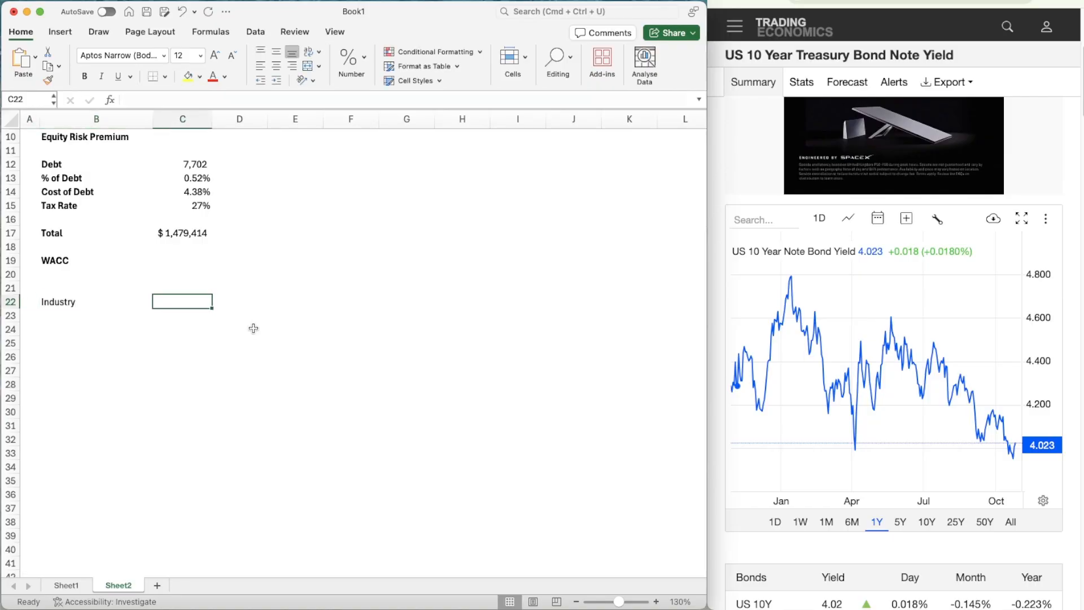
- Add the column headers Unlev Beta in C22 and Revenues in D22
{"action": "type", "text": "Unlev"}
{"action": "key", "text": "BackSpace"}
{"action": "type", "text": "eve"}
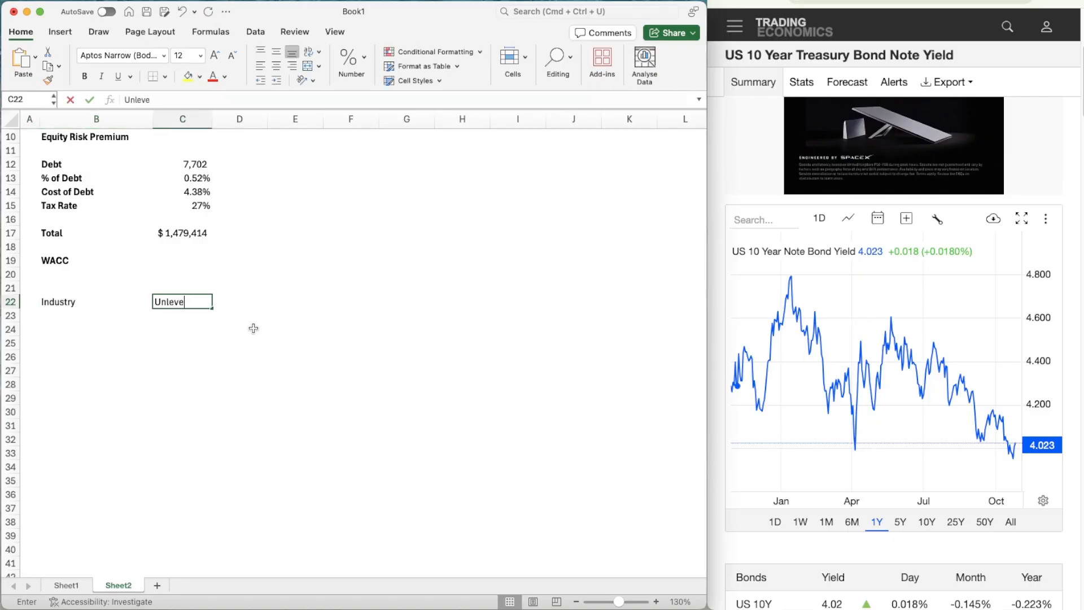
{"action": "key", "text": "BackSpace"}
{"action": "type", "text": "Beta"}
{"action": "key", "text": "Tab"}
{"action": "type", "text": "Revenue"}
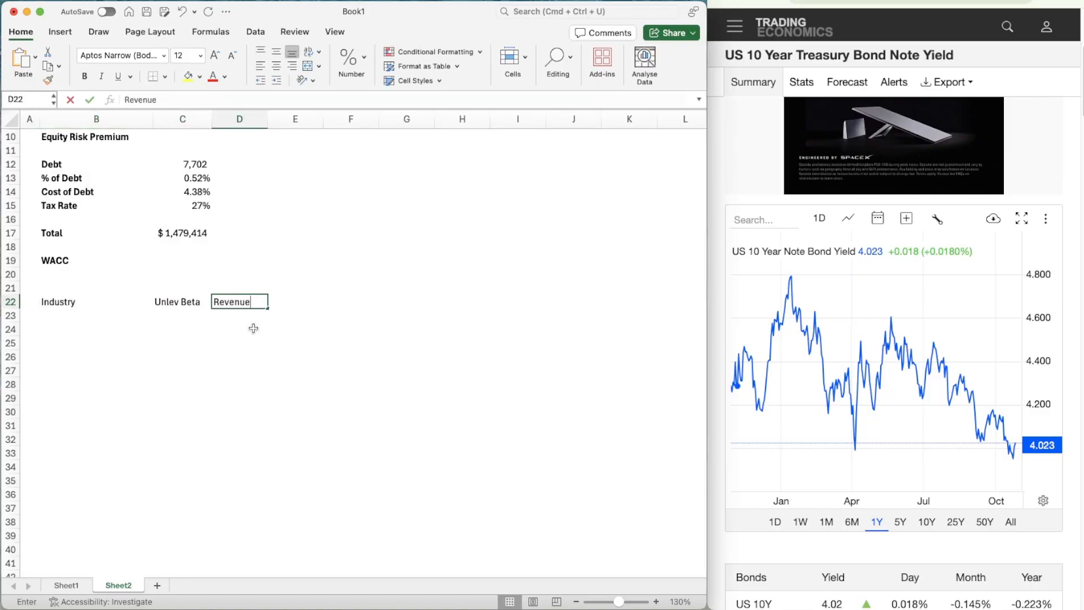
{"action": "type", "text": "s"}
{"action": "key", "text": "Return"}
- Add the column headers EV/Sales in E22 and Value in F22
{"action": "key", "text": "Up"}
{"action": "key", "text": "Right"}
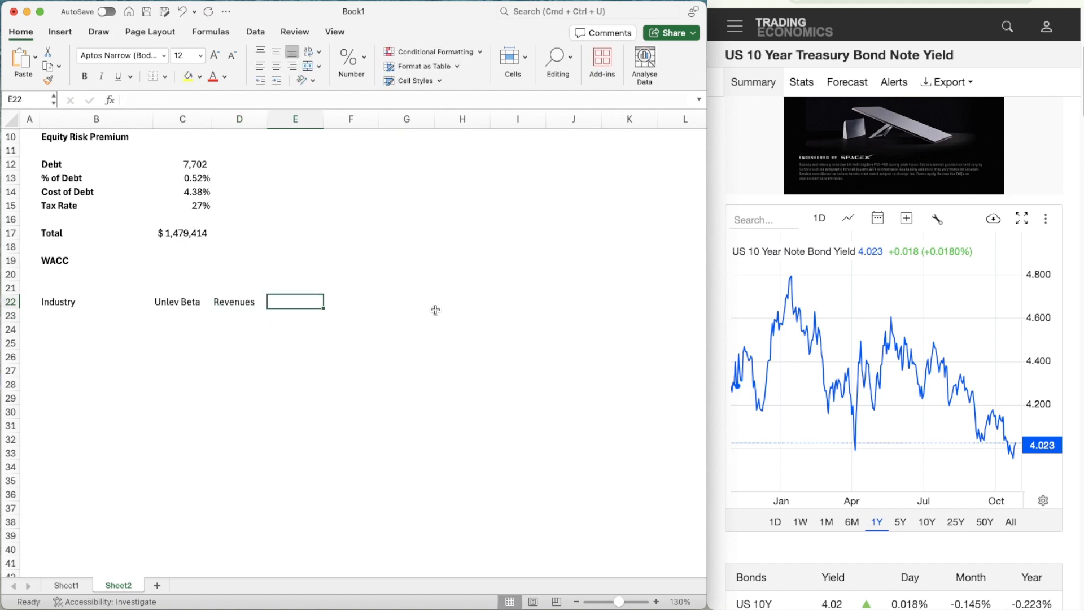
{"action": "type", "text": "EV/Sales"}
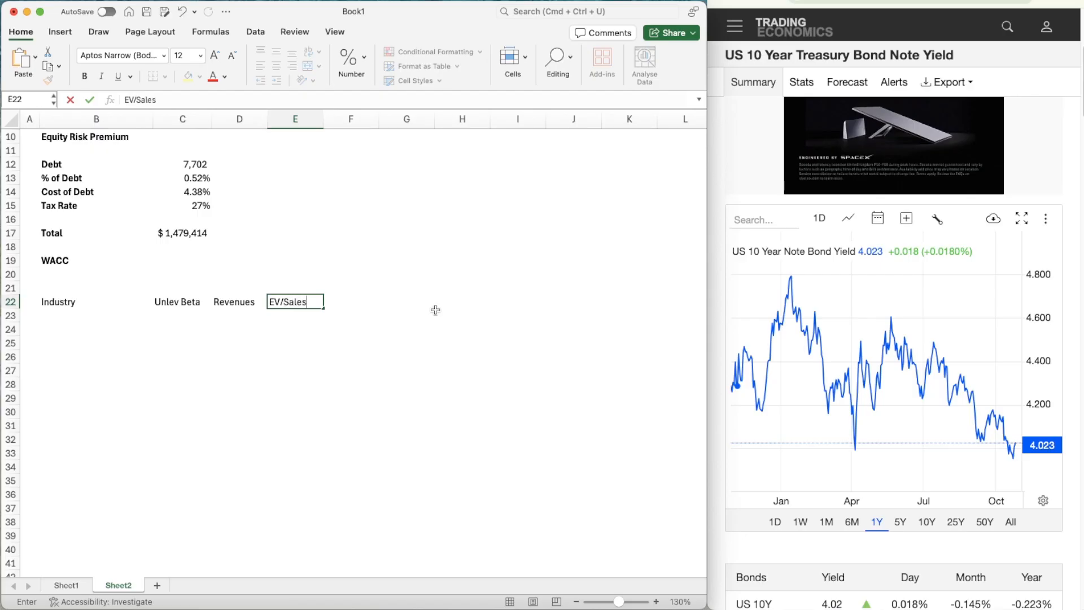
{"action": "key", "text": "Tab"}
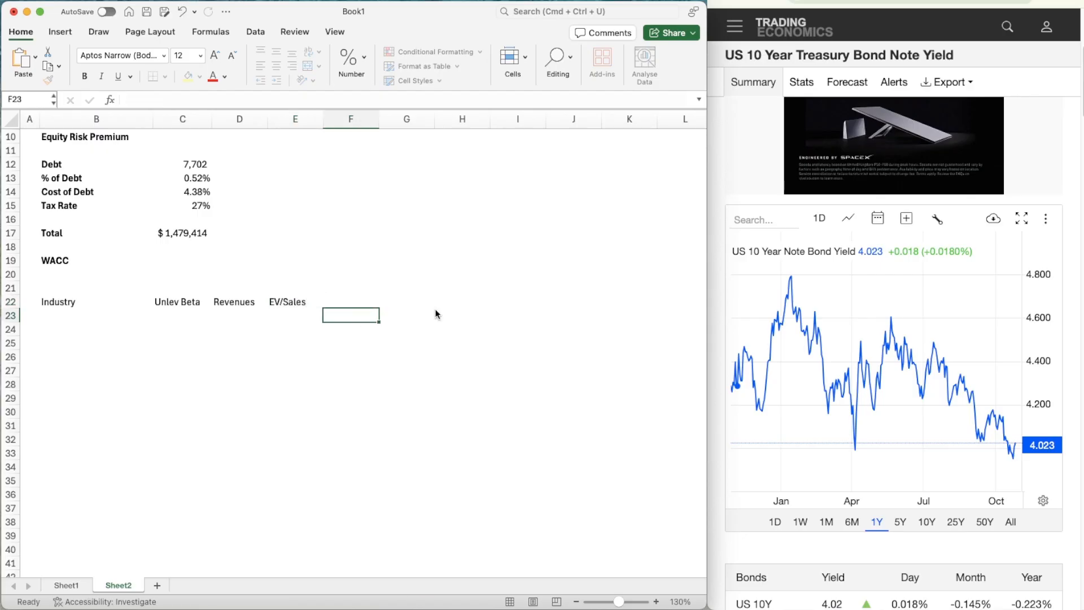
{"action": "type", "text": "Value"}
{"action": "key", "text": "Tab"}
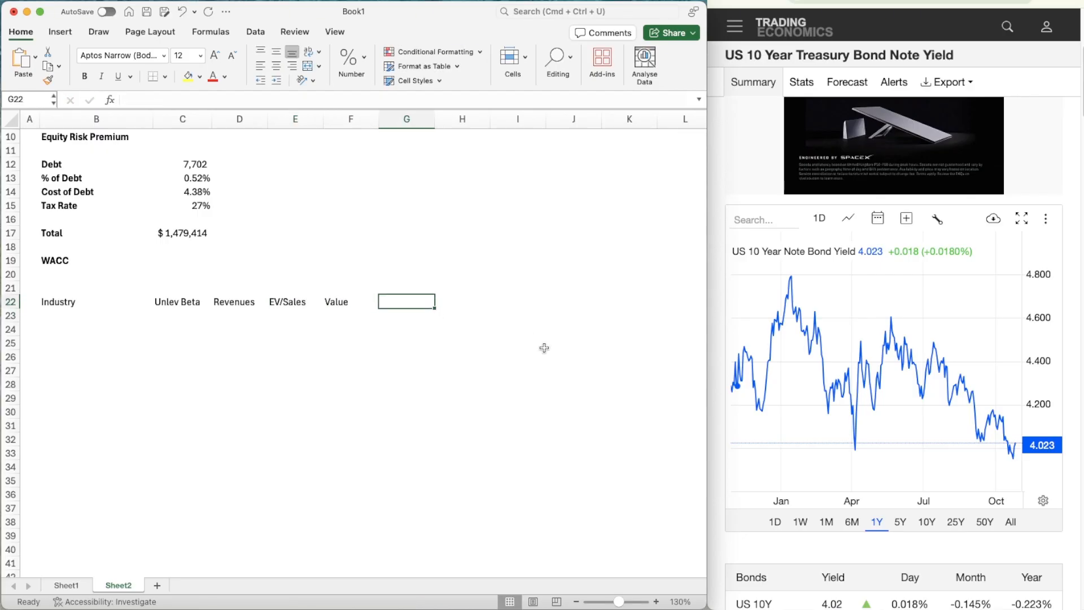
- Add the column headers Proportion in G22 and Weight Beta in H22
{"action": "type", "text": "Pr"}
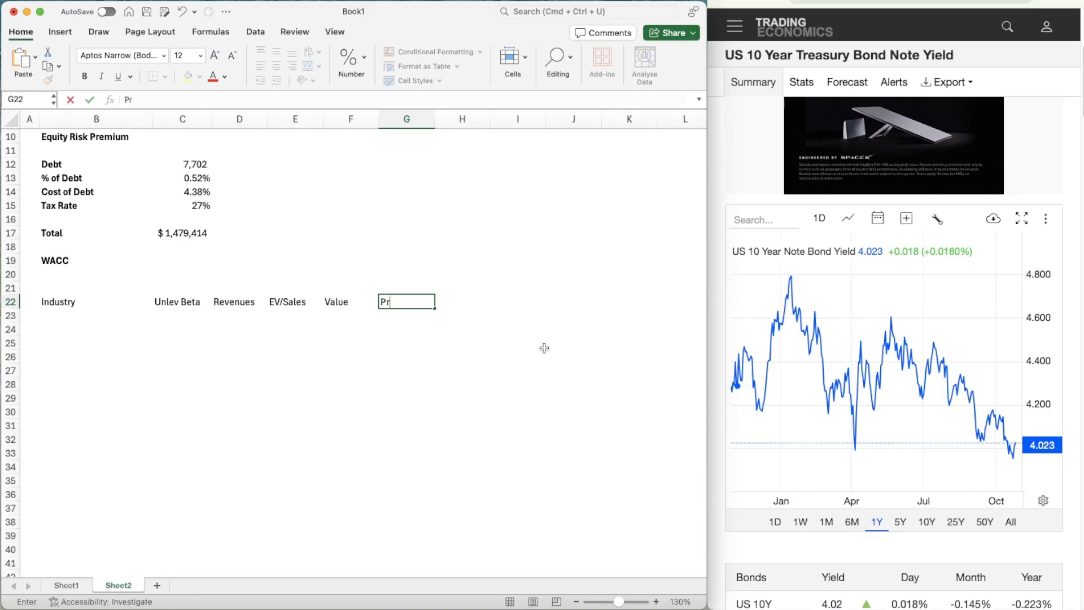
{"action": "type", "text": "opo"}
{"action": "key", "text": "BackSpace"}
{"action": "type", "text": "portion"}
{"action": "key", "text": "Tab"}
{"action": "type", "text": "W"}
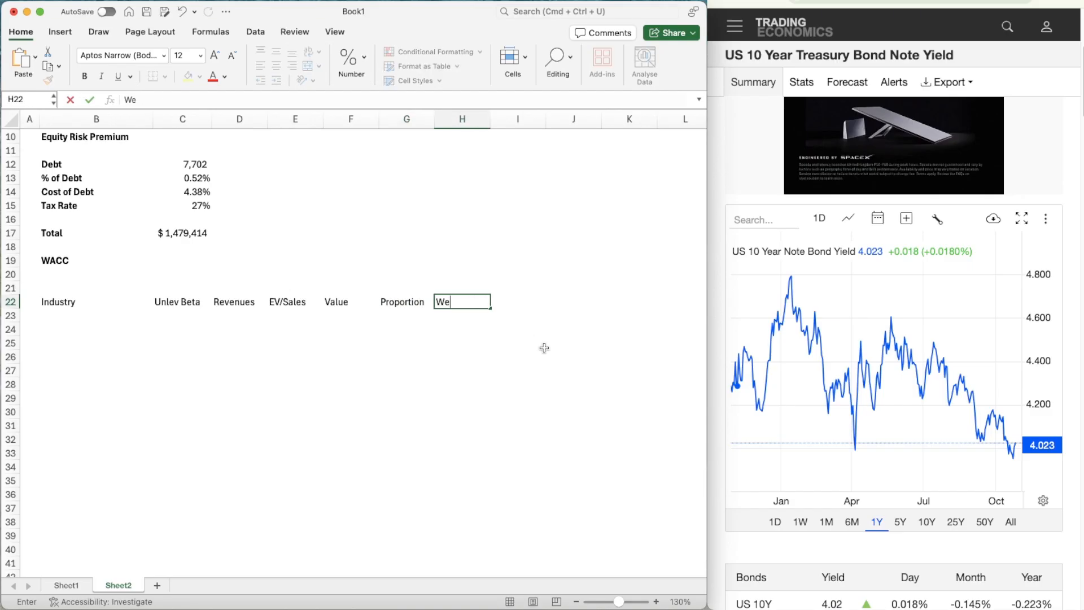
{"action": "type", "text": "eight Be"}
{"action": "key", "text": "BackSpace"}
{"action": "type", "text": "Beta"}
{"action": "key", "text": "Return"}
- Place the Industry Averages beta workbook beside Book1 so its industry names are readable, with B24 on Sheet2 selected
{"action": "key", "text": "Left"}
{"action": "key", "text": "Left"}
{"action": "key", "text": "Left"}
{"action": "key", "text": "Left"}
{"action": "key", "text": "Left"}
{"action": "key", "text": "Down"}
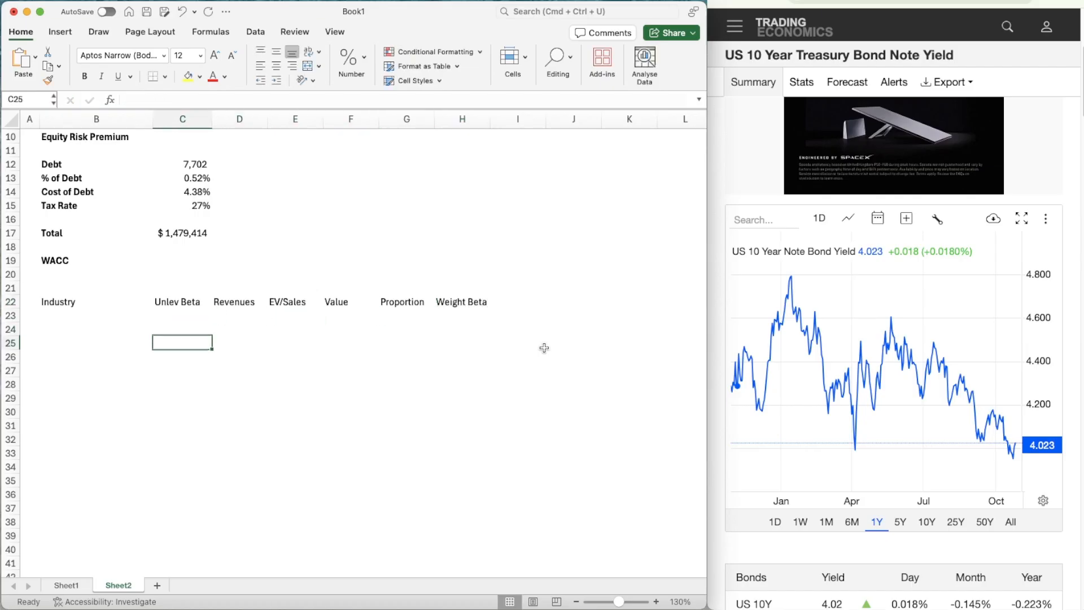
{"action": "key", "text": "Left"}
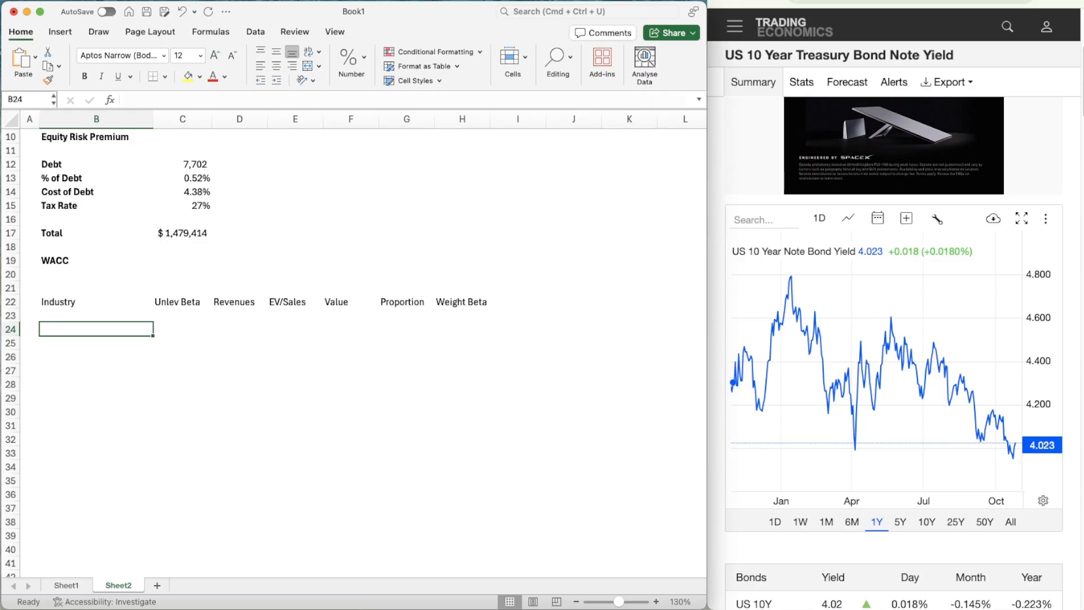
{"action": "key", "text": "super+grave"}
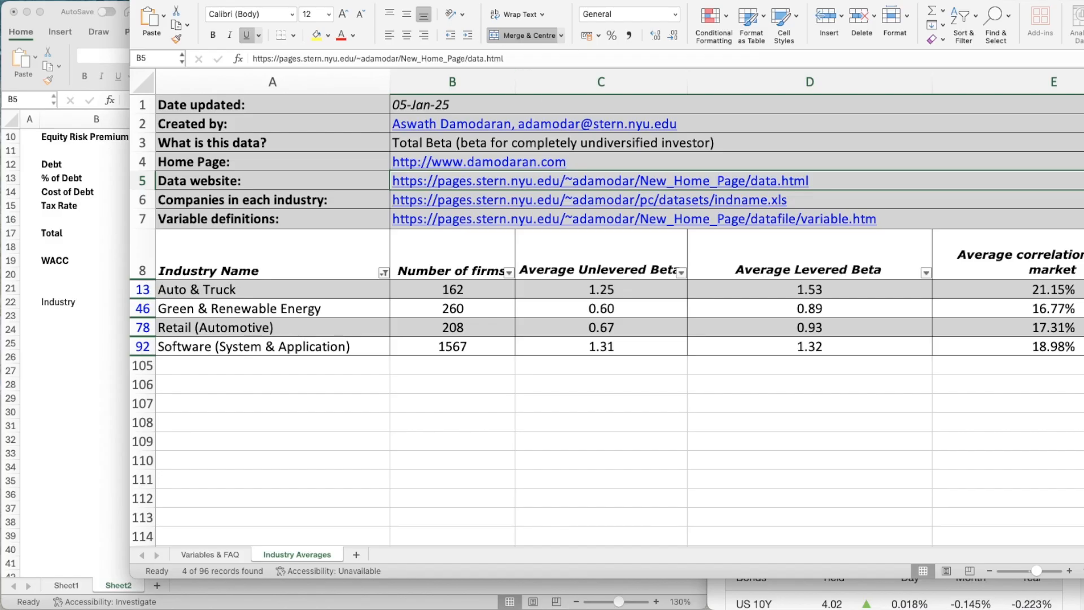
{"action": "left_click_drag", "start_coordinate": [361, 1], "coordinate": [872, 2]}
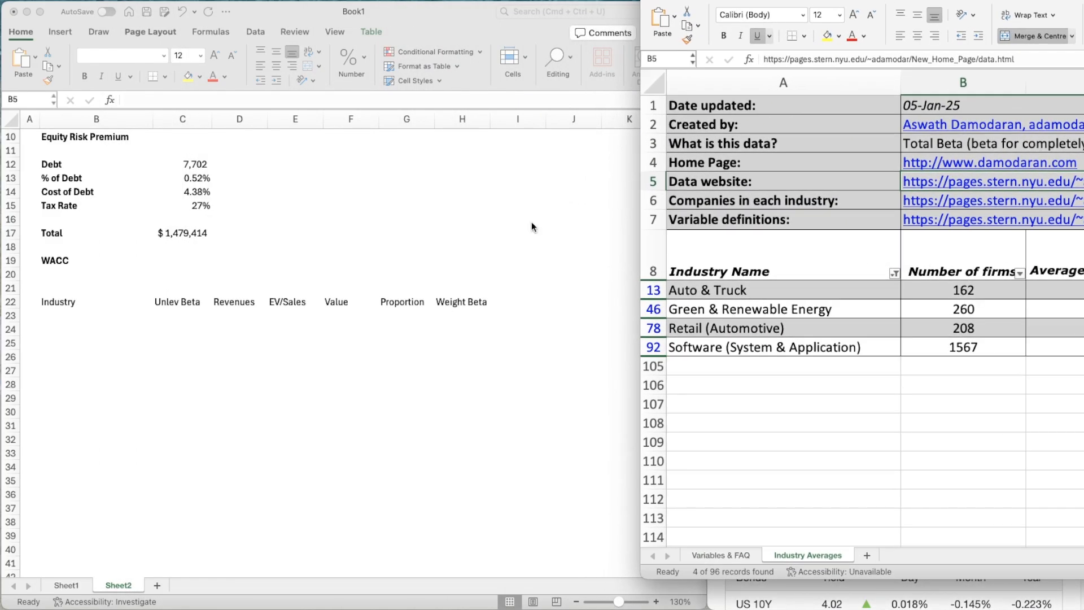
{"action": "left_click", "coordinate": [532, 226]}
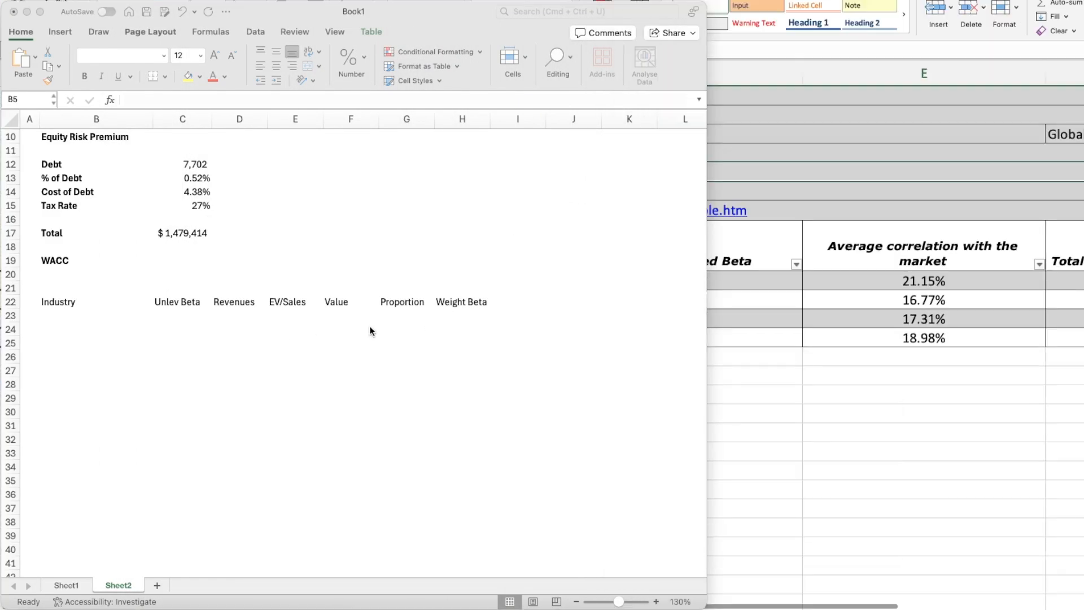
{"action": "left_click", "coordinate": [96, 329]}
{"action": "left_click", "coordinate": [871, 373]}
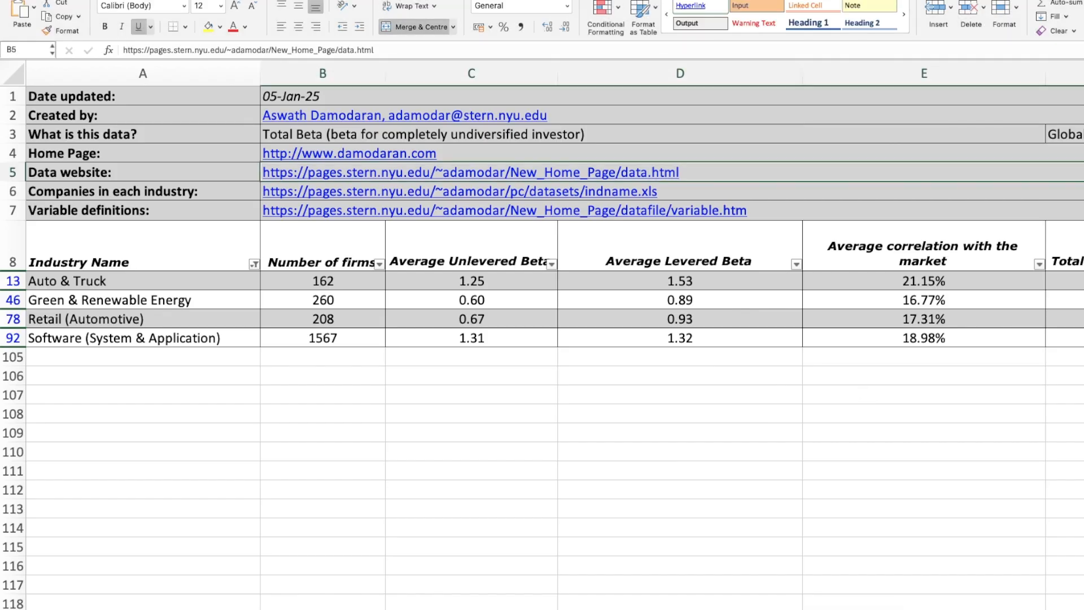
{"action": "left_click_drag", "start_coordinate": [339, 1], "coordinate": [1048, 1]}
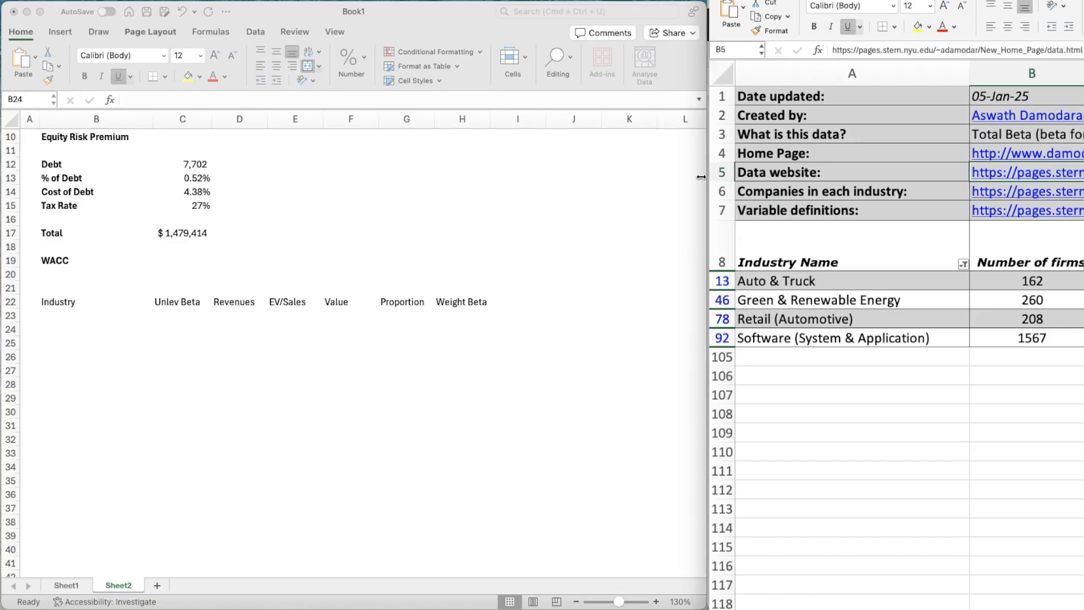
{"action": "left_click", "coordinate": [214, 337]}
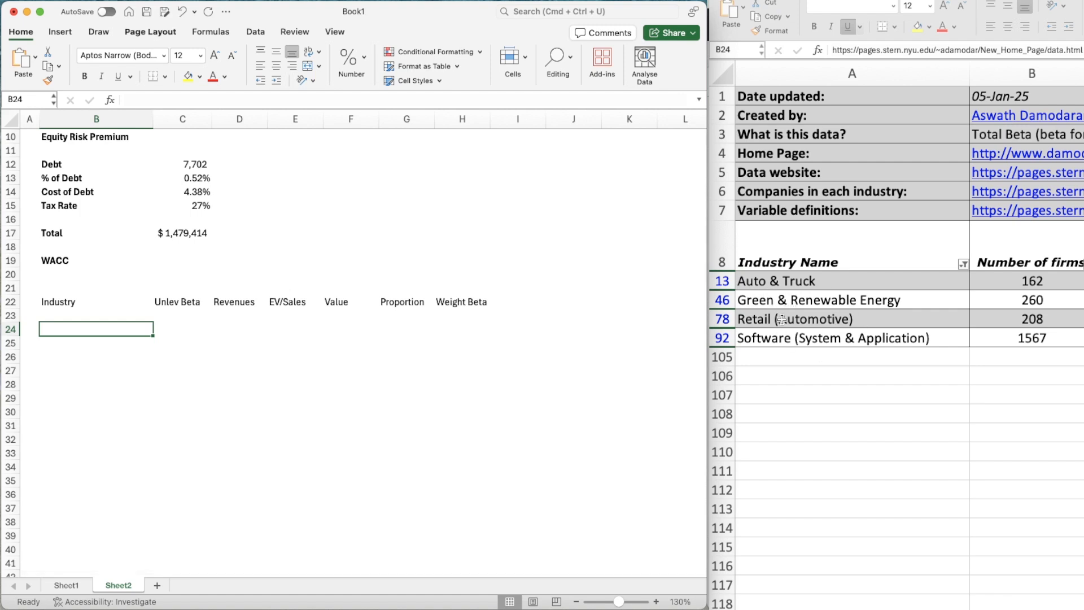
- List the industries Green & Renewable Energy in B24 and Retail (Automotive) in B25
{"action": "type", "text": "Green"}
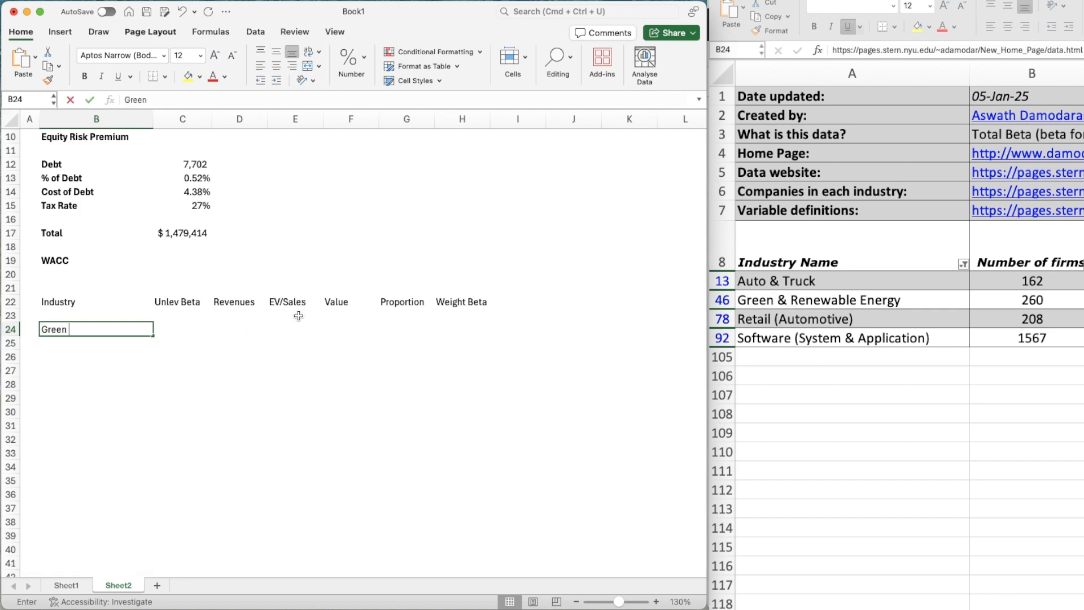
{"action": "type", "text": " & Renew"}
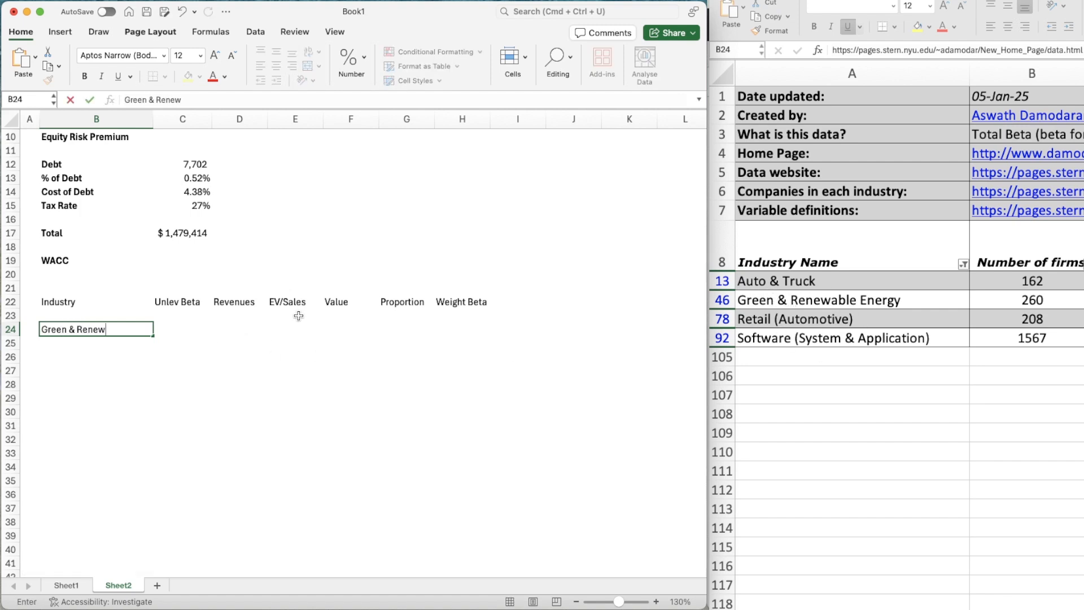
{"action": "type", "text": "able Energy"}
{"action": "key", "text": "Return"}
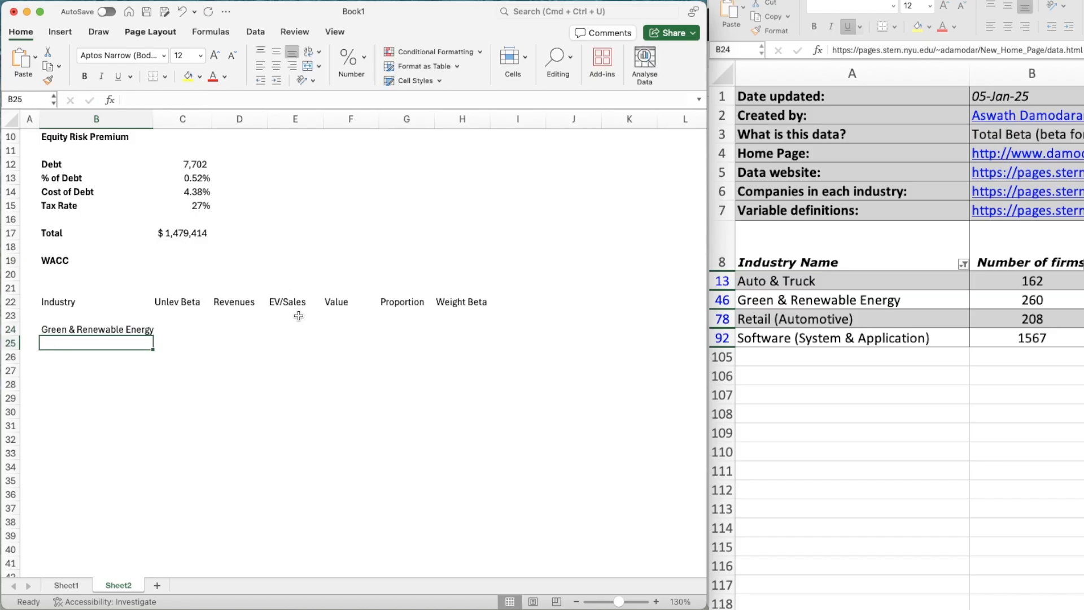
{"action": "type", "text": "Retail "}
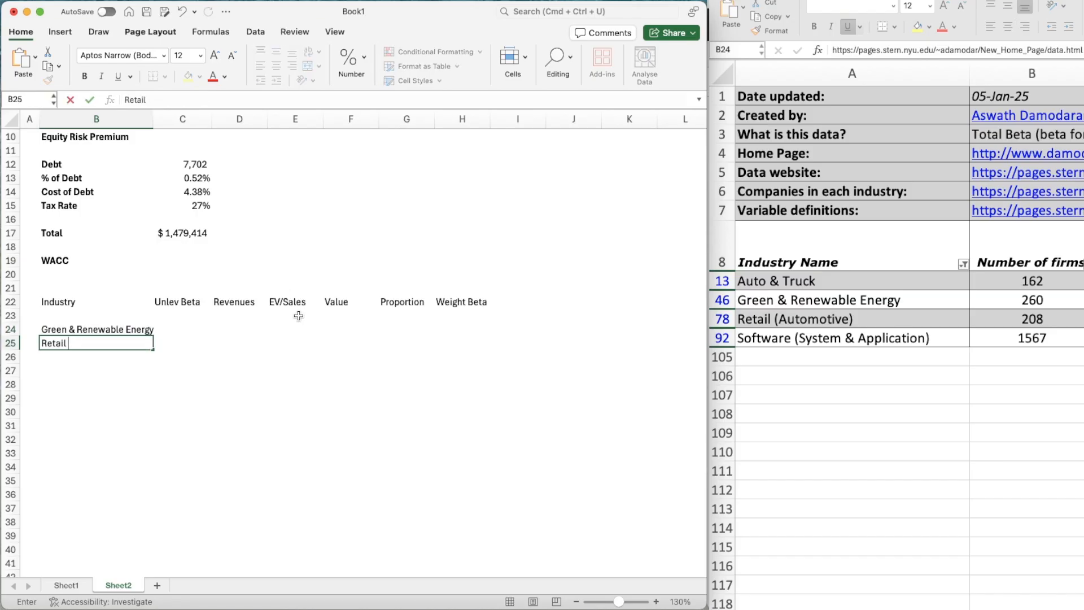
{"action": "type", "text": "(Automotieve"}
{"action": "key", "text": "Return"}
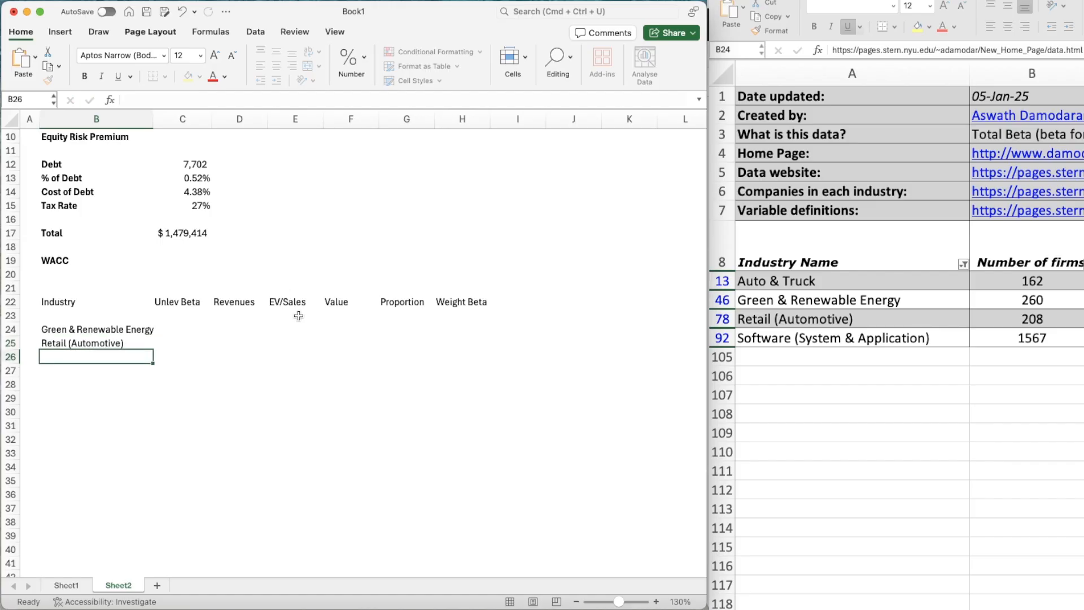
- Enter Software (System & App) as the third industry in B26
{"action": "type", "text": "Soft"}
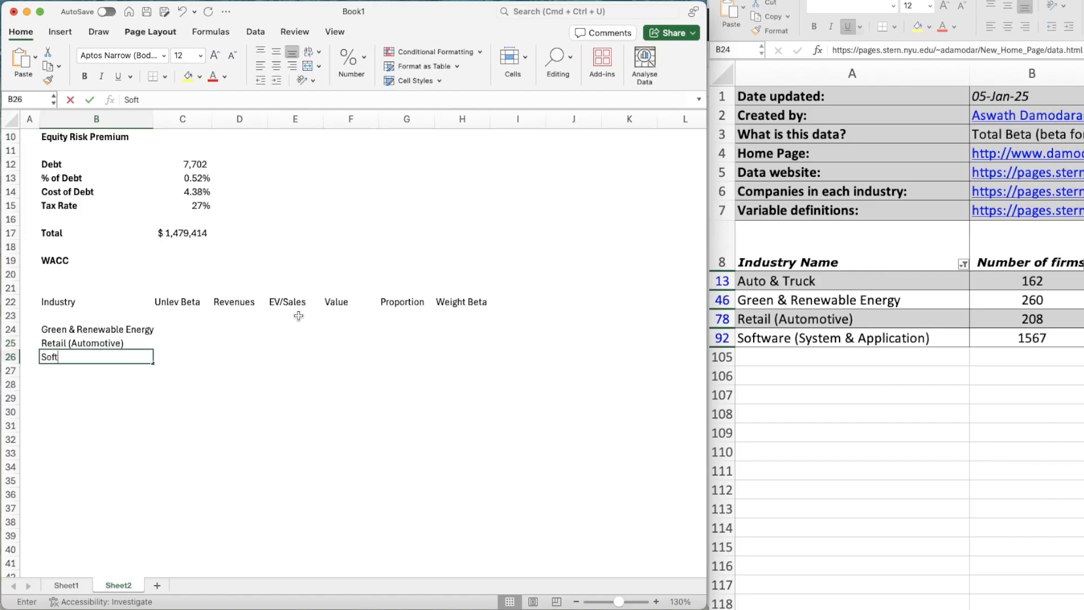
{"action": "type", "text": "ware (Syst"}
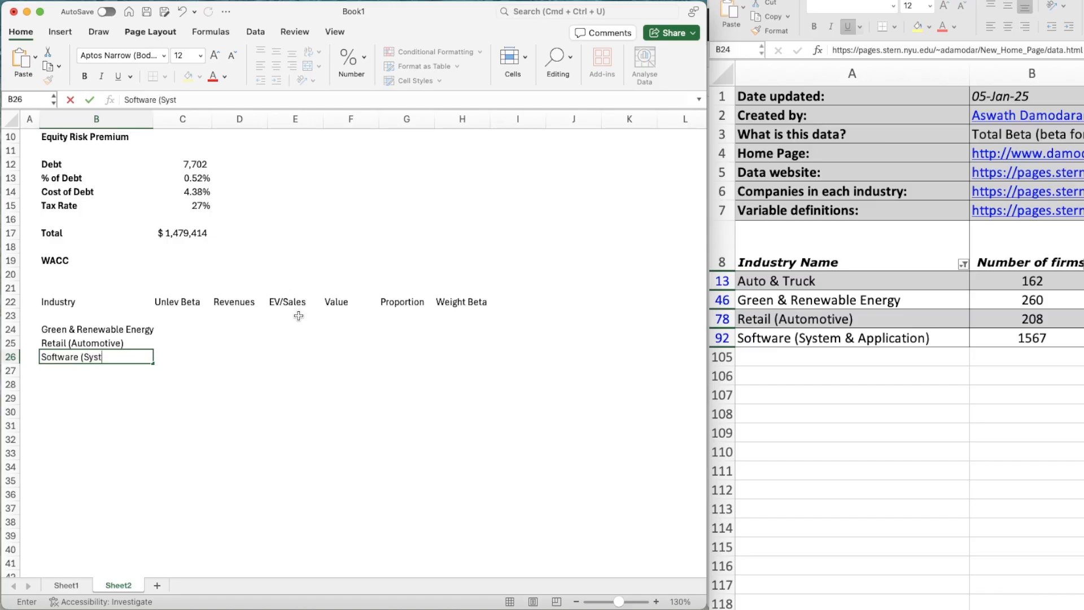
{"action": "type", "text": "em & Aoo"}
{"action": "key", "text": "BackSpace"}
{"action": "key", "text": "BackSpace"}
{"action": "type", "text": "pp"}
{"action": "key", "text": "Return"}
- Enter the unlevered betas 0.6 for green energy, 0.67 for automotive retail and 1.31 for software in C24:C26
{"action": "key", "text": "Up"}
{"action": "key", "text": "Up"}
{"action": "key", "text": "Up"}
{"action": "key", "text": "Right"}
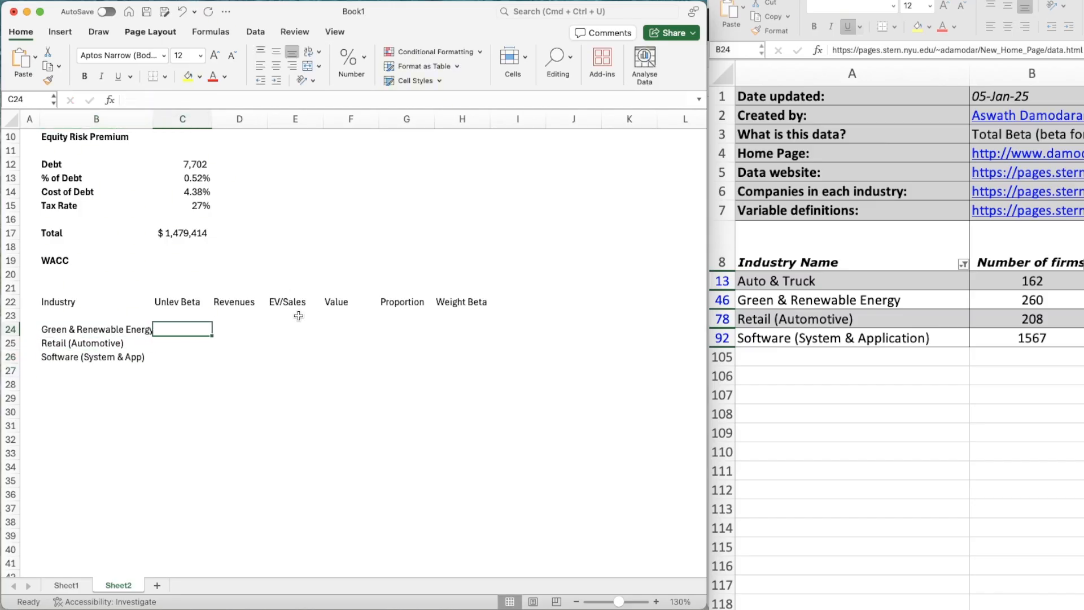
{"action": "scroll", "coordinate": [1031, 350], "scroll_direction": "right", "scroll_amount": 3}
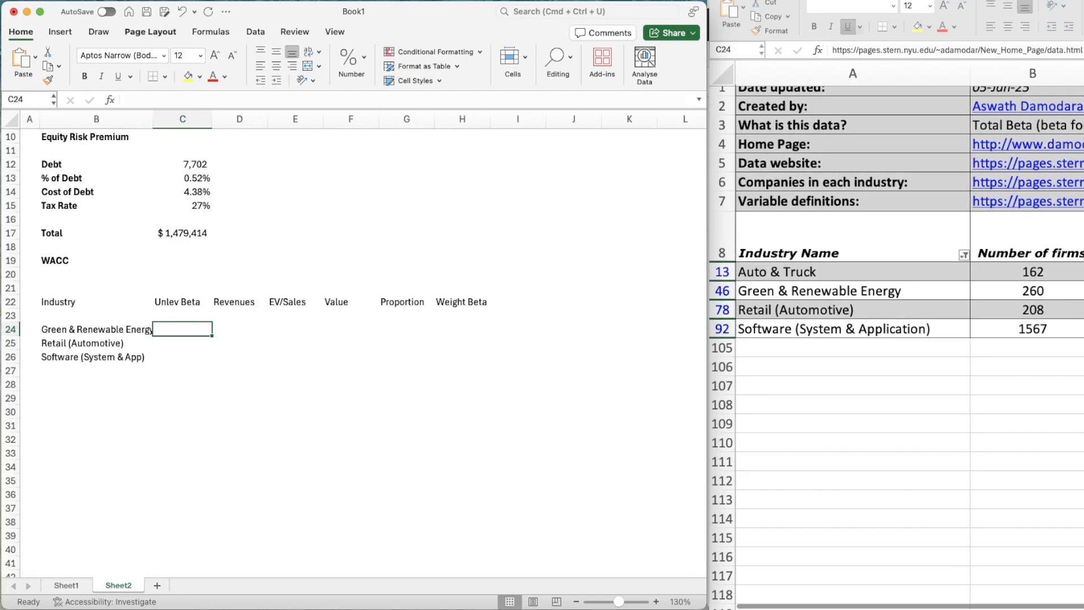
{"action": "type", "text": "0.6"}
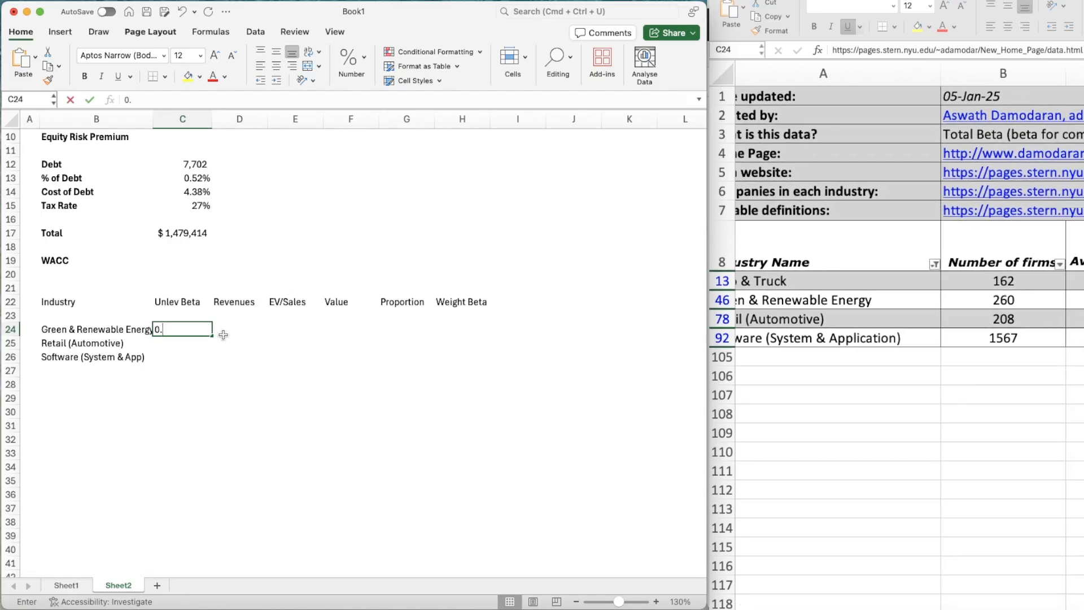
{"action": "key", "text": "Return"}
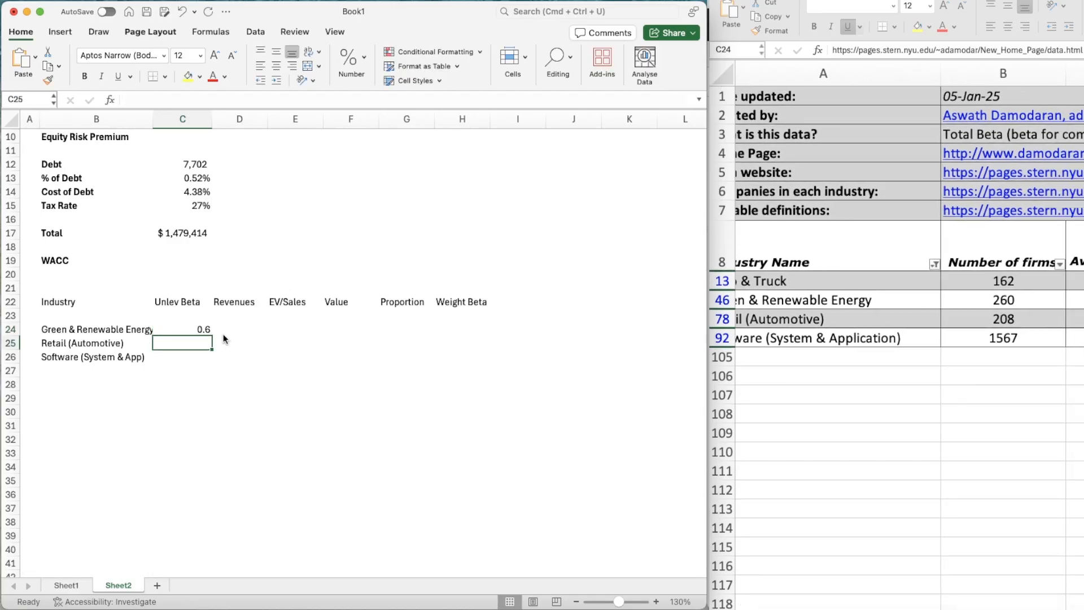
{"action": "type", "text": "0.67"}
{"action": "key", "text": "Return"}
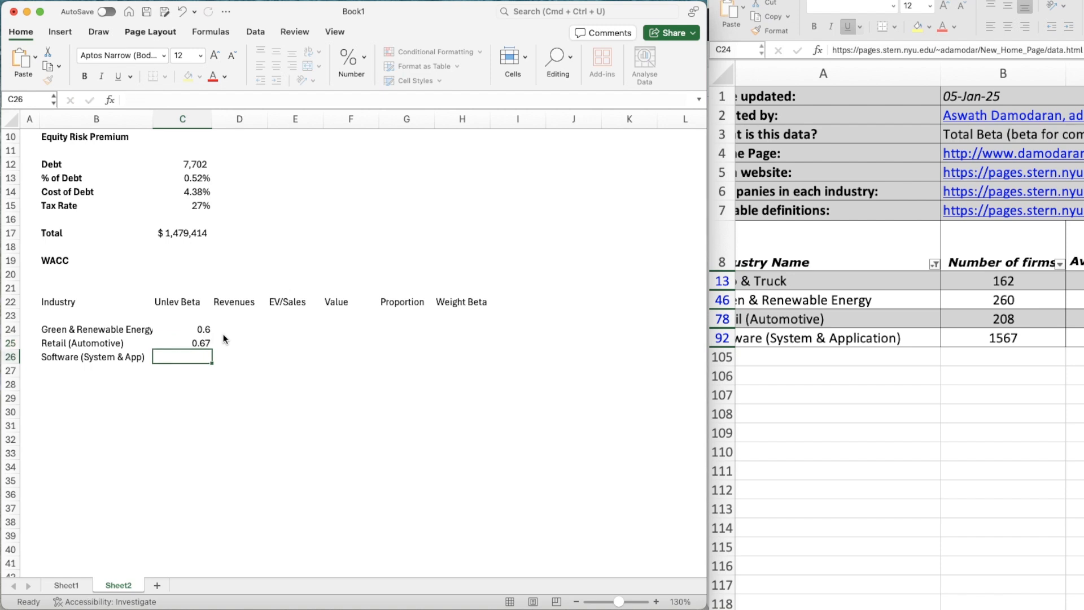
{"action": "type", "text": "1.31"}
{"action": "key", "text": "Return"}
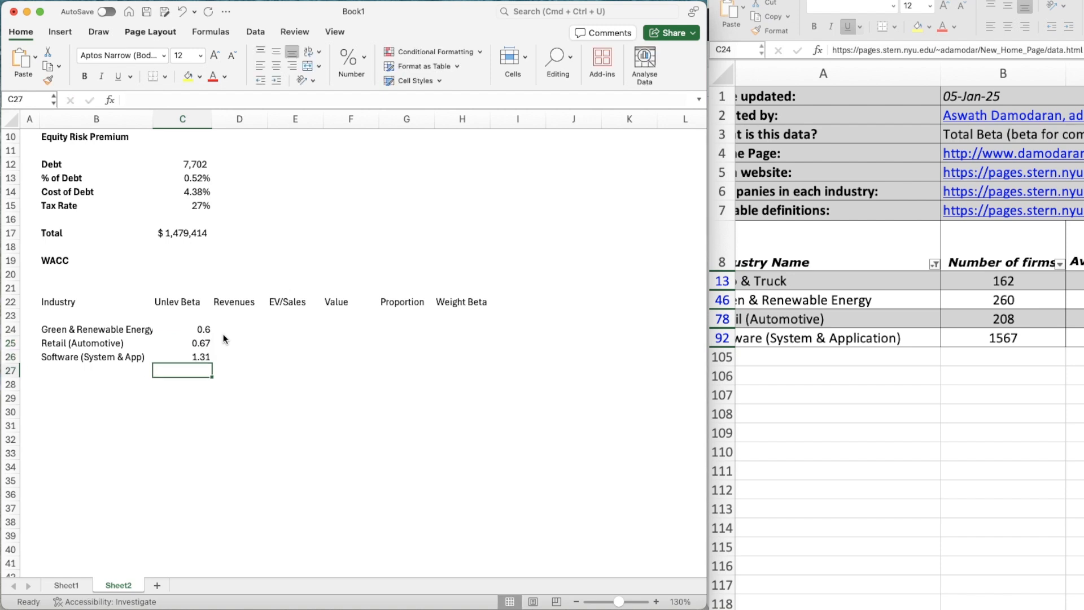
- Format the unlevered betas in C24:C26 as Number with two decimal places
{"action": "key", "text": "Up"}
{"action": "key", "text": "shift+Up"}
{"action": "key", "text": "shift+Up"}
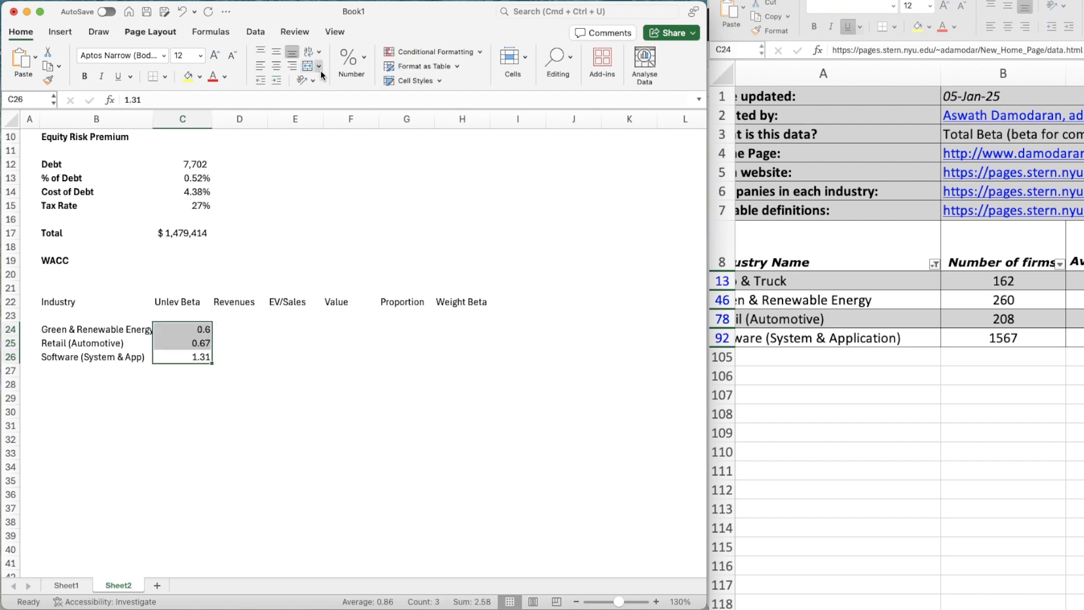
{"action": "left_click", "coordinate": [349, 63]}
{"action": "left_click", "coordinate": [398, 96]}
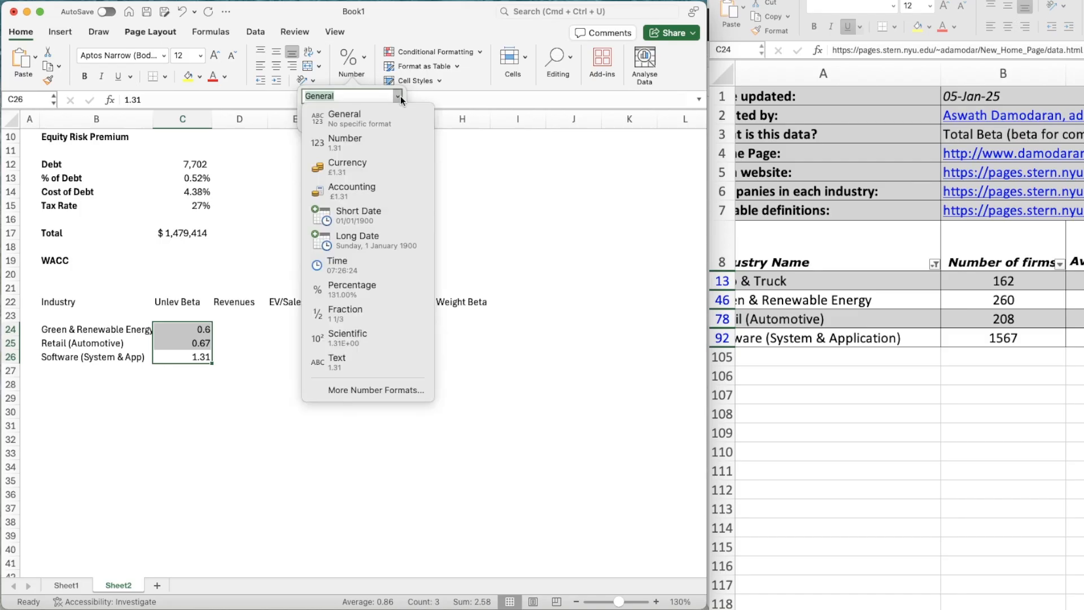
{"action": "left_click", "coordinate": [350, 144]}
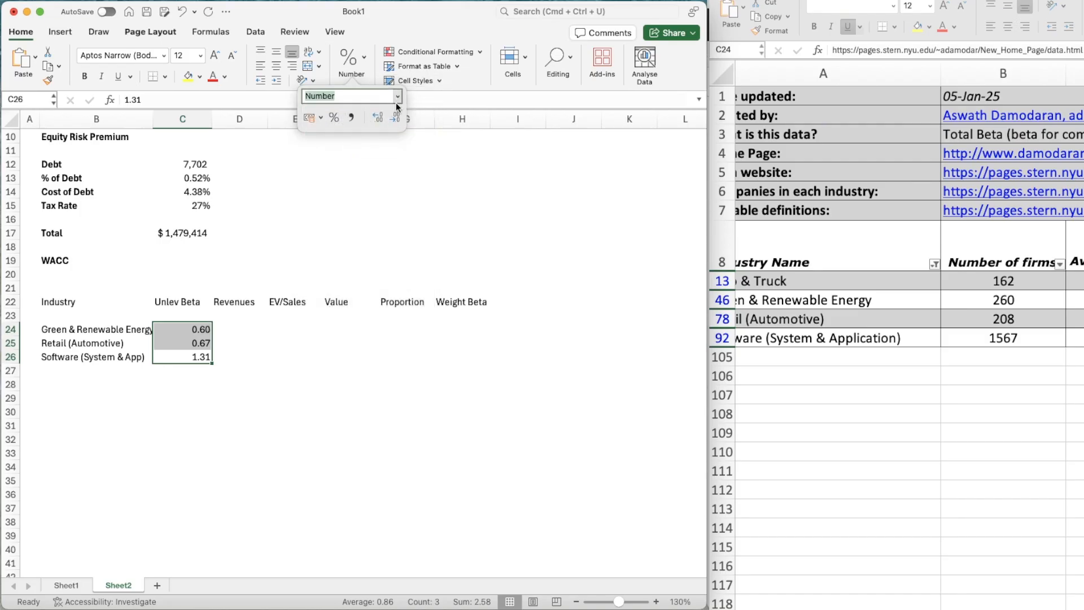
{"action": "left_click", "coordinate": [377, 117]}
{"action": "left_click", "coordinate": [395, 117]}
{"action": "left_click", "coordinate": [244, 328]}
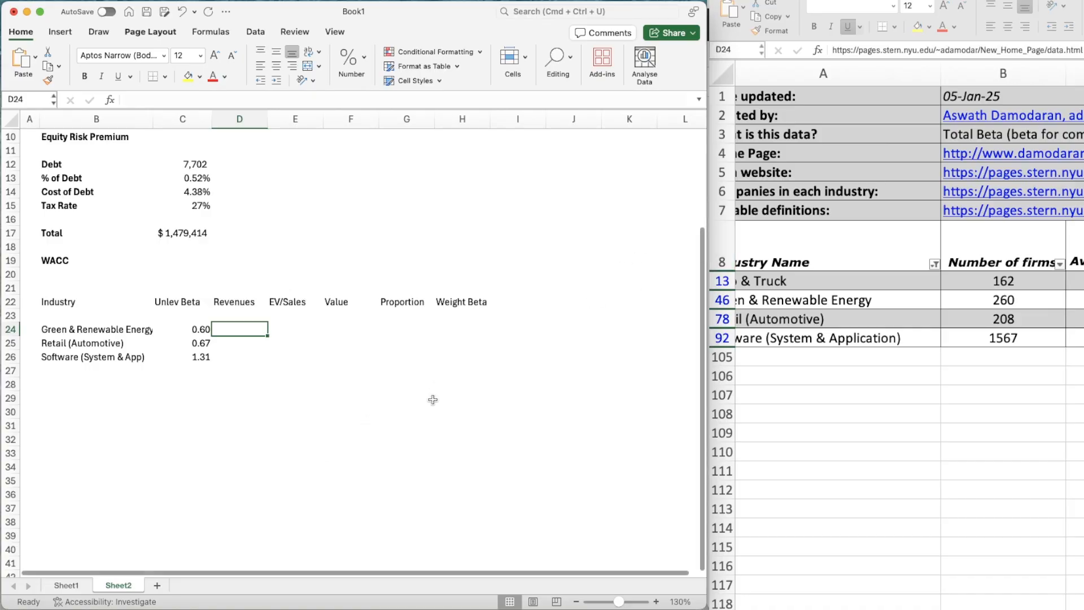
- Minimise the Industry Averages workbook and look over the revenue segments in Sheet1's Revenue Build
{"action": "left_click", "coordinate": [629, 206]}
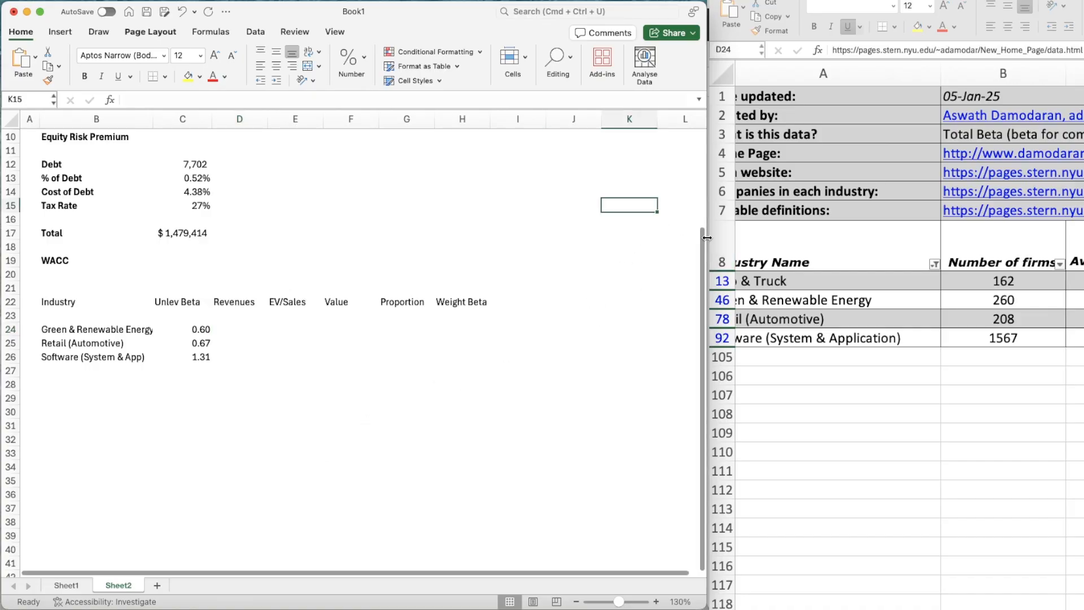
{"action": "left_click", "coordinate": [734, 1]}
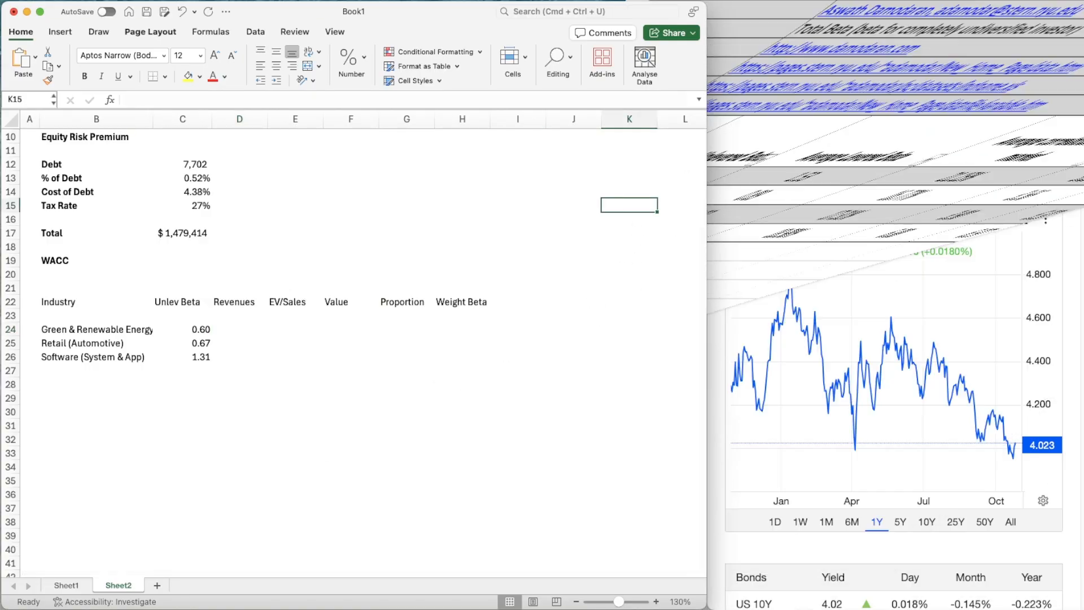
{"action": "left_click", "coordinate": [66, 585]}
{"action": "scroll", "coordinate": [292, 362], "scroll_direction": "up", "scroll_amount": 10}
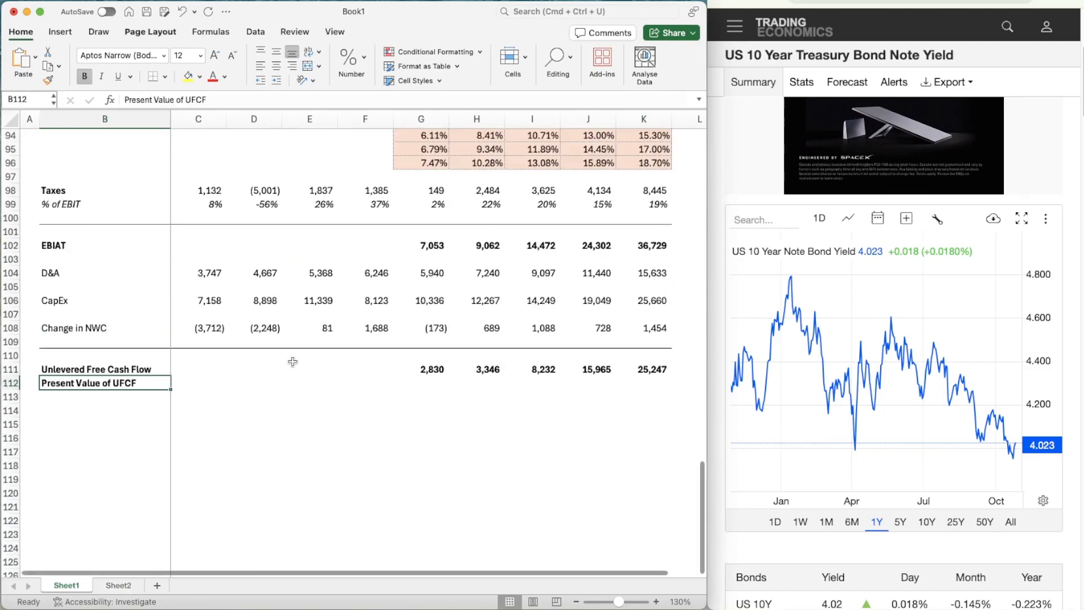
{"action": "scroll", "coordinate": [293, 362], "scroll_direction": "up", "scroll_amount": 15}
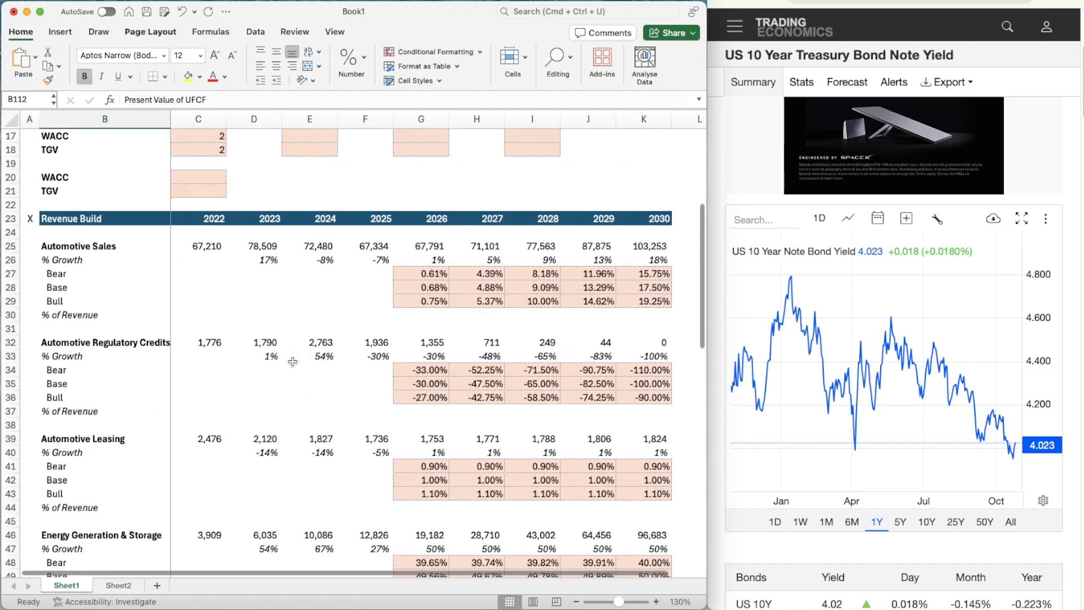
{"action": "scroll", "coordinate": [292, 362], "scroll_direction": "down", "scroll_amount": 2}
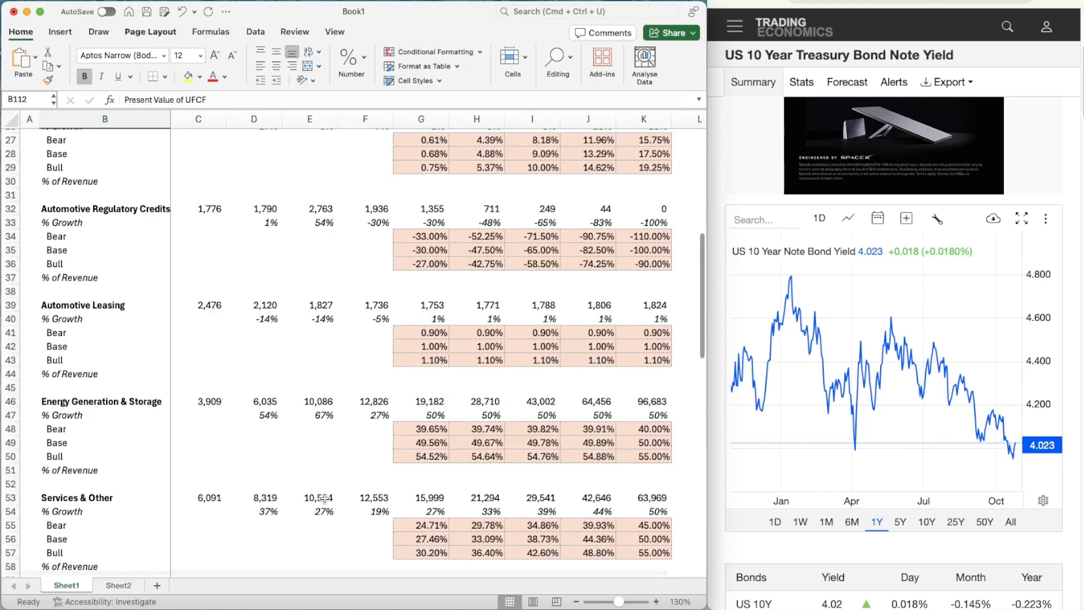
- Start the Green & Renewable Energy revenue formula in D24 of Sheet2 with a reference to Sheet1
{"action": "left_click", "coordinate": [117, 586]}
{"action": "left_click", "coordinate": [240, 327]}
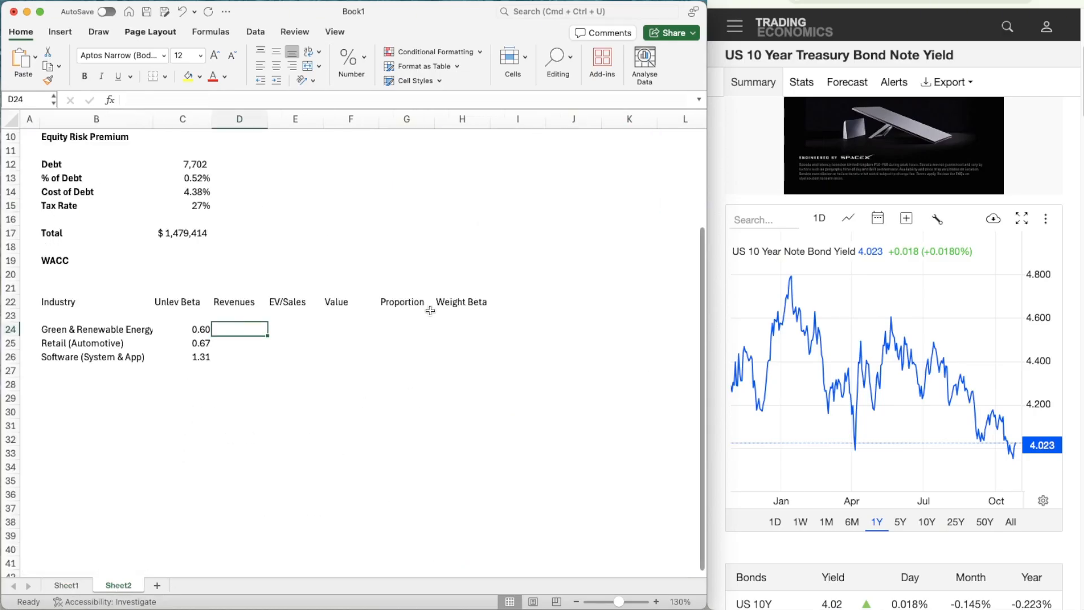
{"action": "type", "text": "="}
{"action": "left_click", "coordinate": [68, 584]}
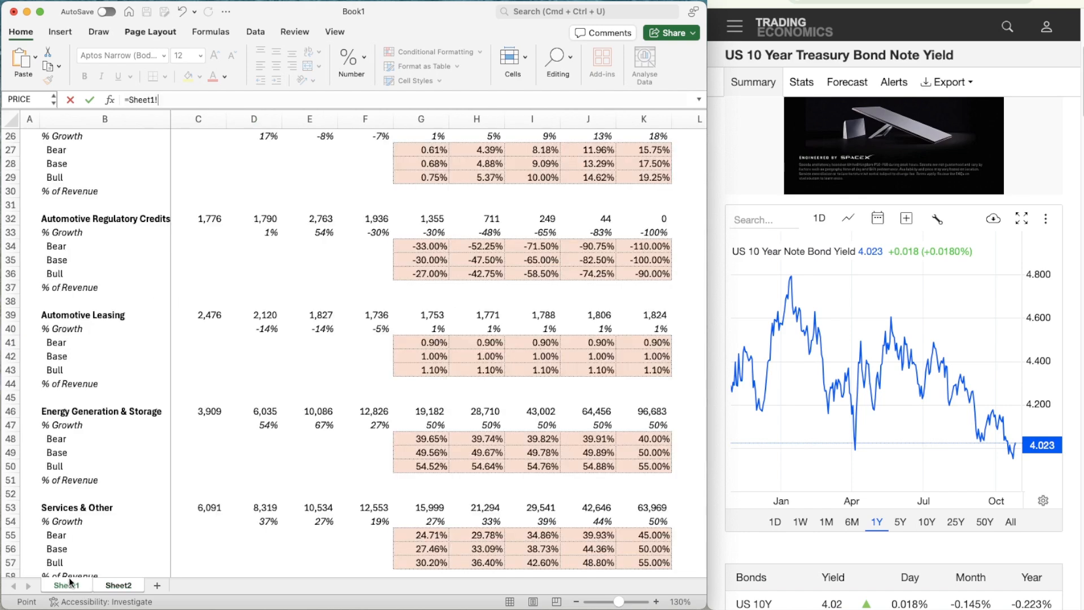
- Link the Green & Renewable Energy revenue to Sheet1!F46 and set the Retail (Automotive) revenue to Sheet1!F25+Sheet1!F39
{"action": "left_click", "coordinate": [376, 411]}
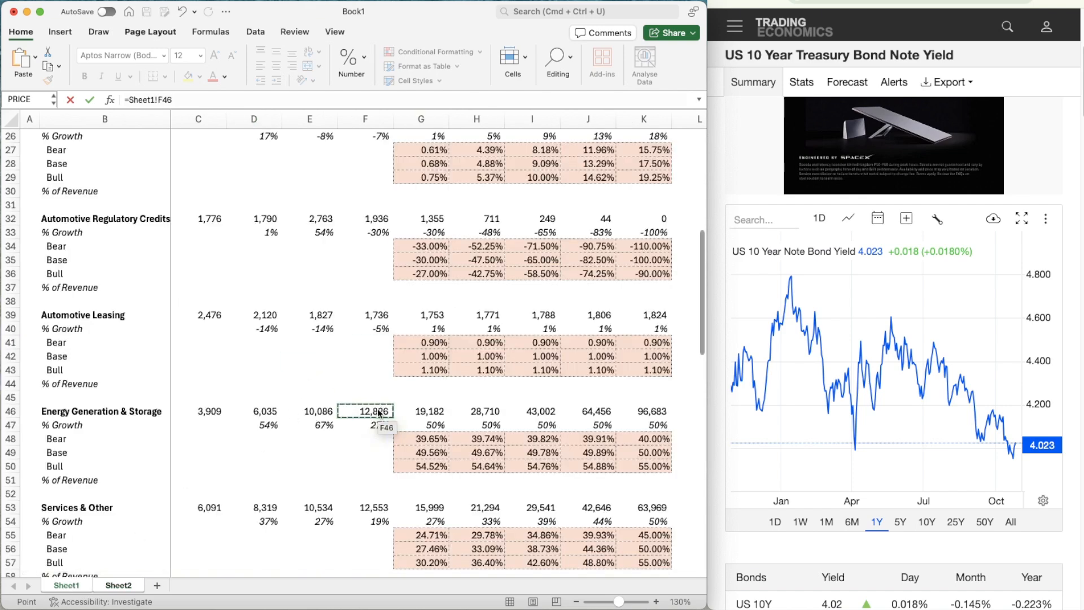
{"action": "key", "text": "Return"}
{"action": "type", "text": "="}
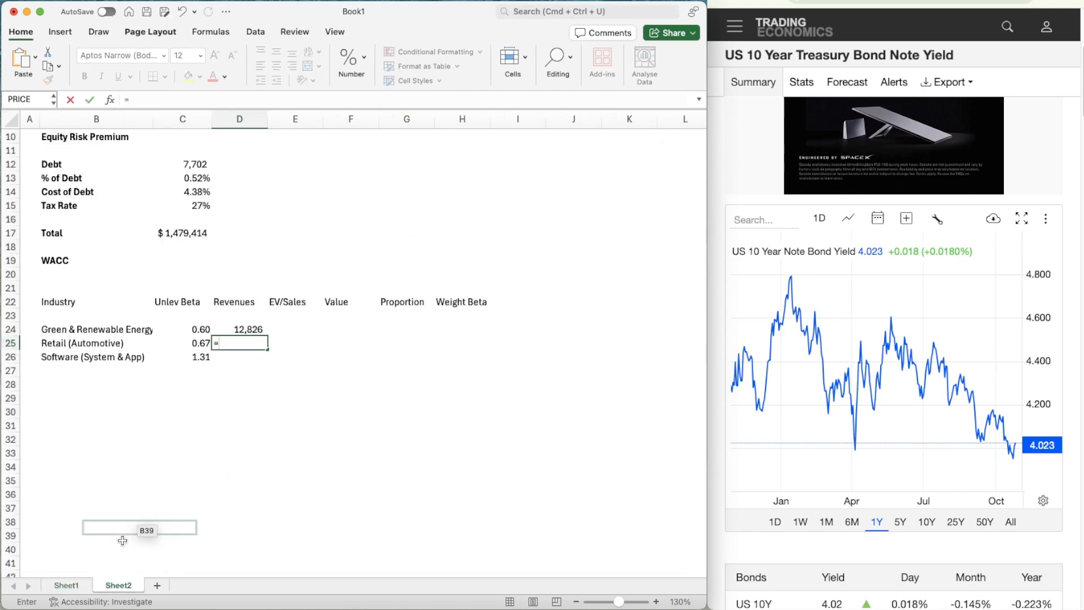
{"action": "left_click", "coordinate": [59, 585]}
{"action": "scroll", "coordinate": [272, 386], "scroll_direction": "down", "scroll_amount": 3}
{"action": "scroll", "coordinate": [311, 350], "scroll_direction": "up", "scroll_amount": 6}
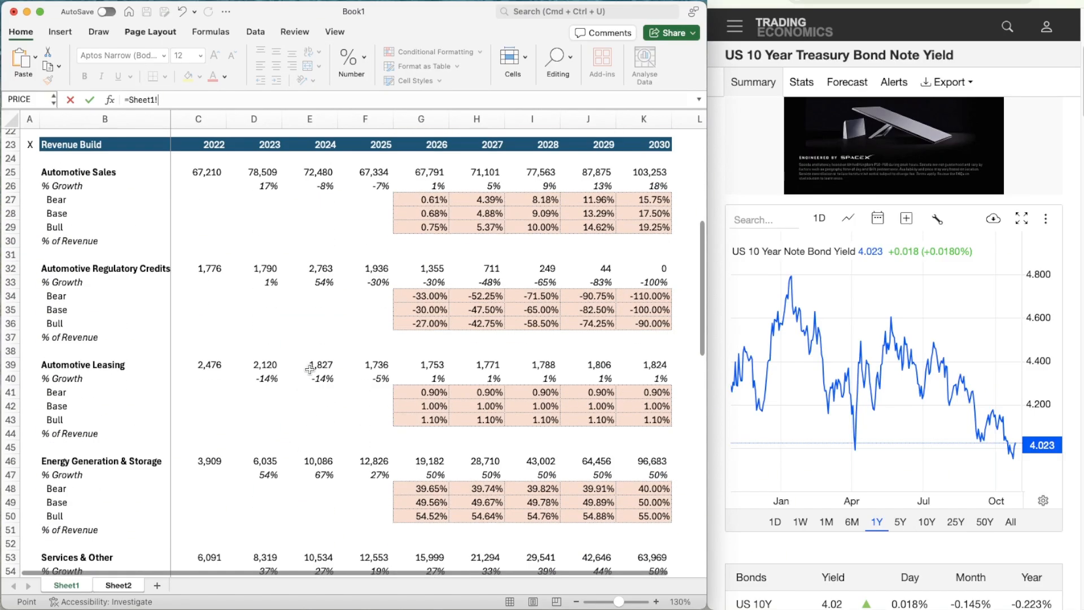
{"action": "left_click", "coordinate": [365, 172]}
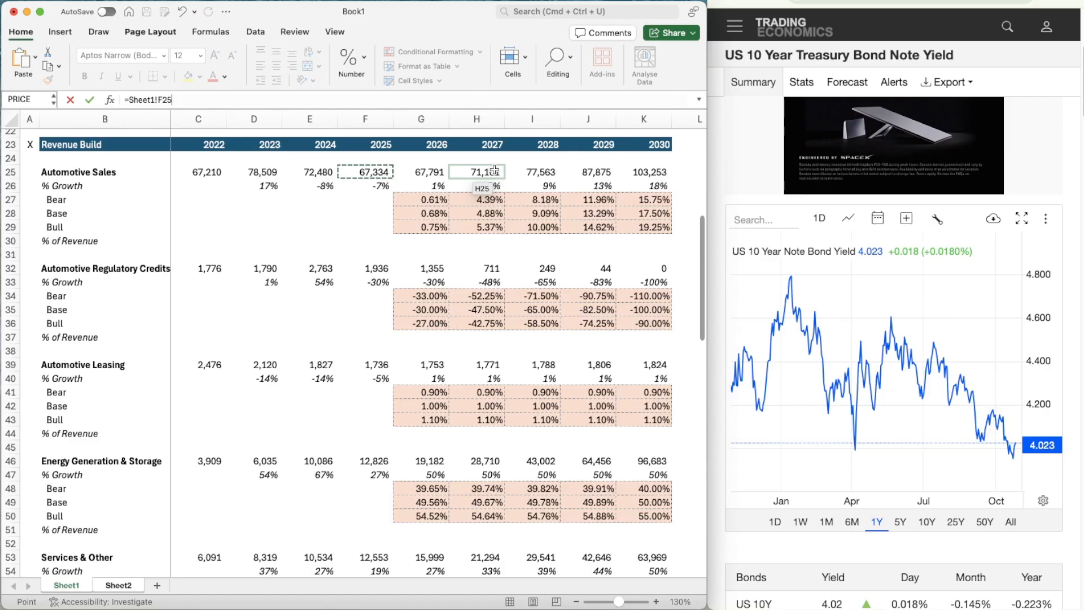
{"action": "type", "text": "+"}
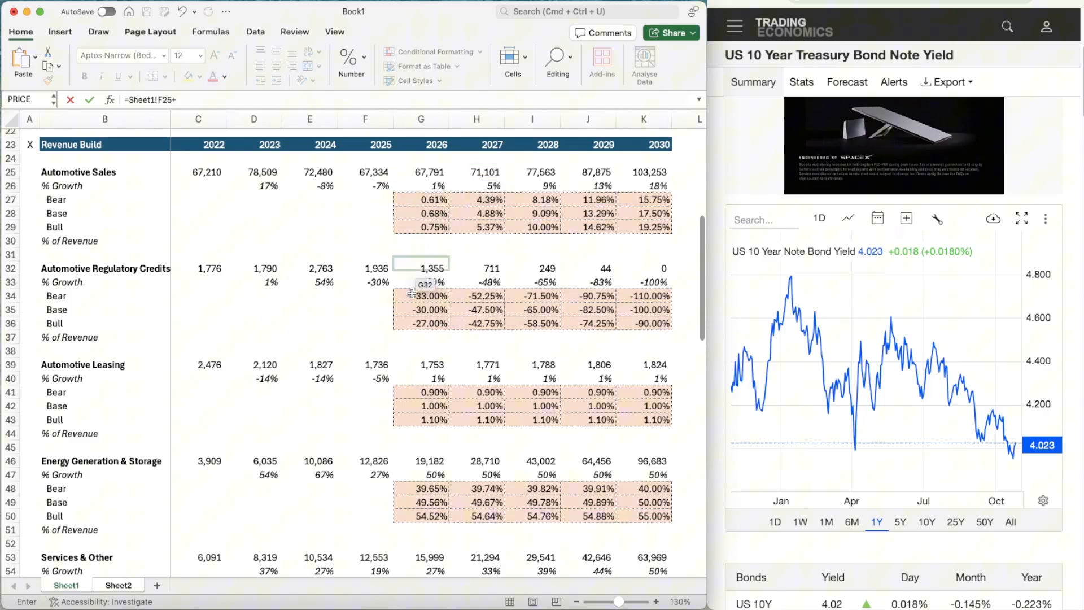
{"action": "left_click", "coordinate": [367, 362]}
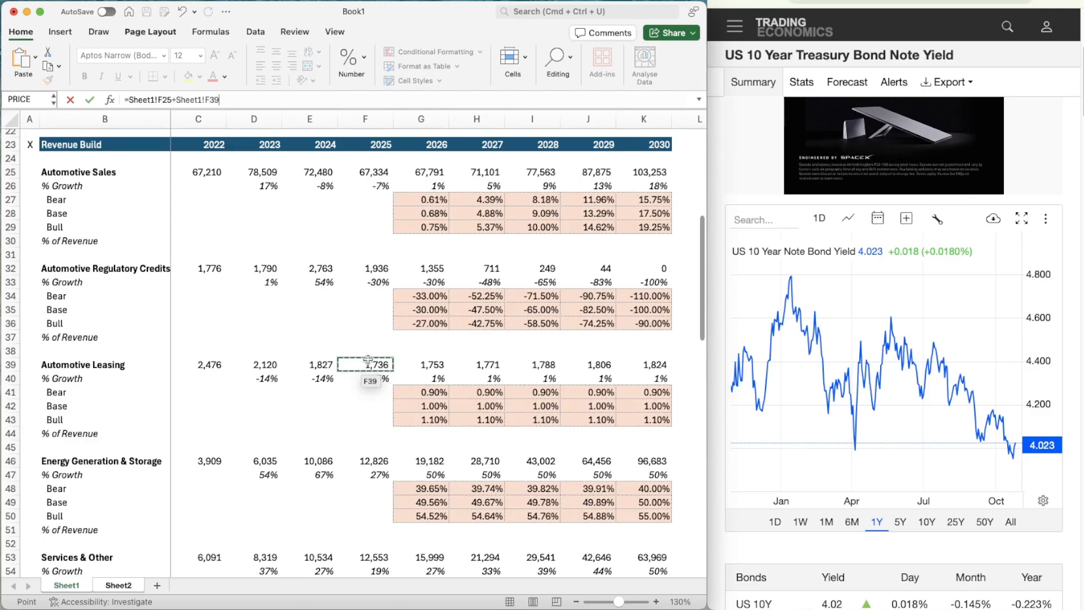
{"action": "key", "text": "Return"}
- Add the 2025 Automotive Regulatory Credits from Sheet1!F32 to the Green & Renewable Energy revenue formula in D24
{"action": "key", "text": "Up"}
{"action": "key", "text": "Up"}
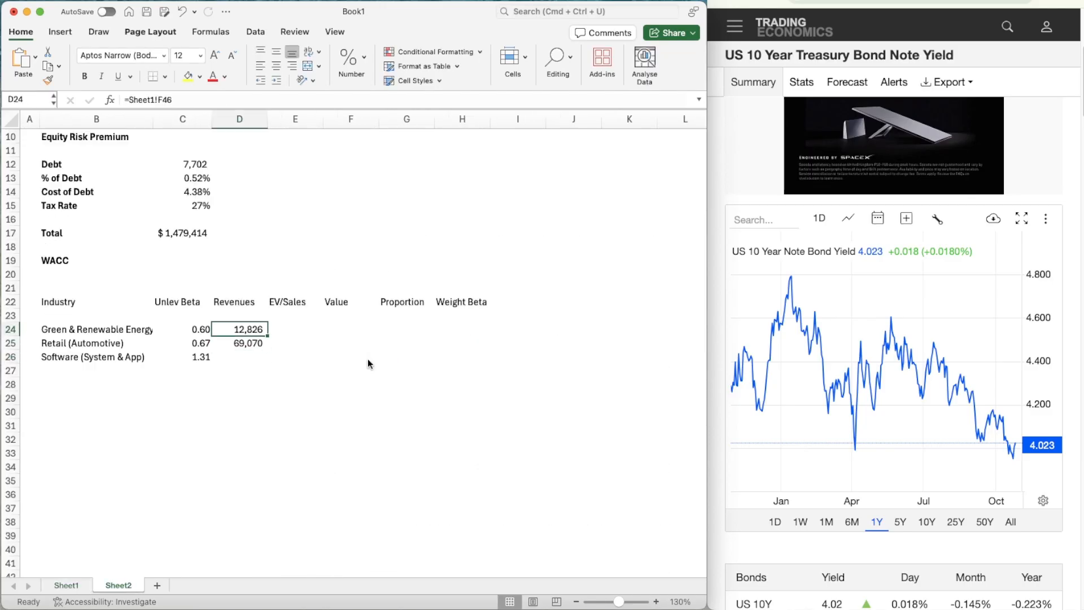
{"action": "left_click", "coordinate": [191, 99]}
{"action": "type", "text": "+"}
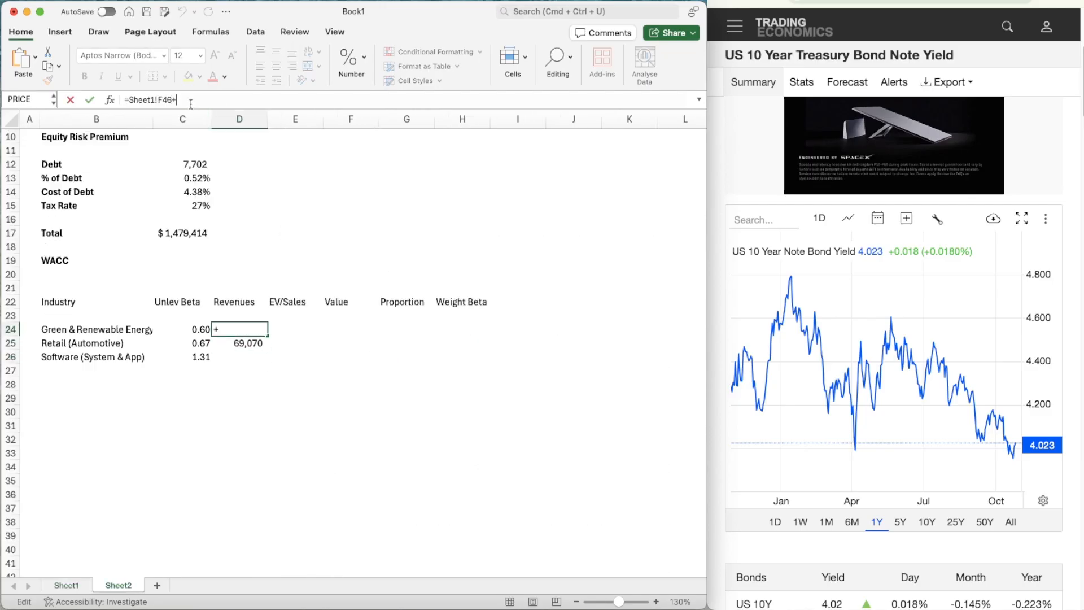
{"action": "left_click", "coordinate": [65, 586]}
{"action": "left_click", "coordinate": [377, 275]}
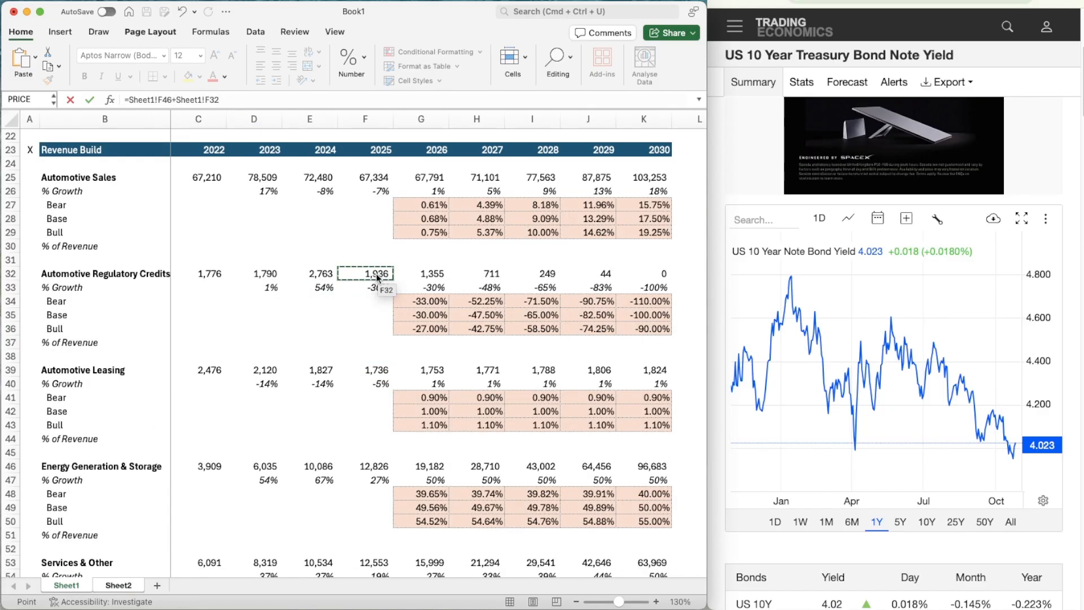
{"action": "key", "text": "Return"}
- Link the Software (System & App) revenue in D26 to the 2025 Services & Other figure in Sheet1!F53
{"action": "key", "text": "Return"}
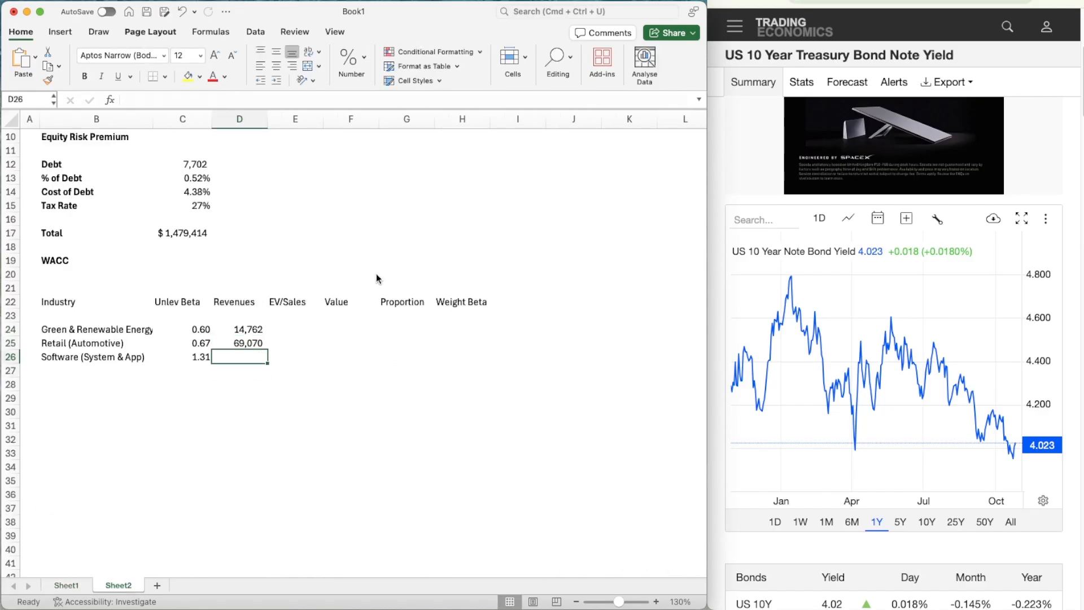
{"action": "type", "text": "="}
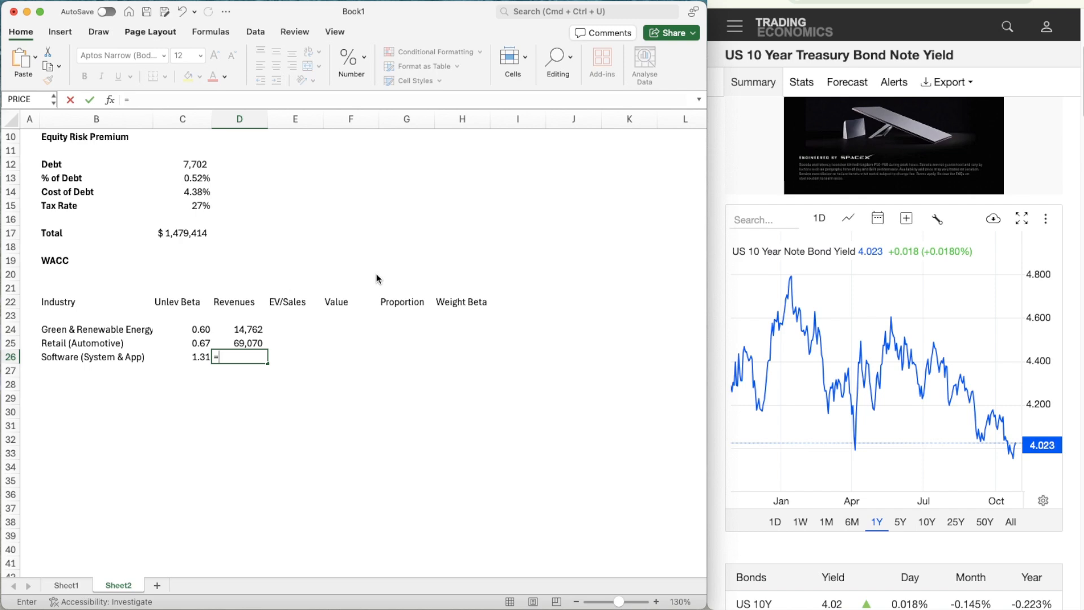
{"action": "left_click", "coordinate": [76, 585]}
{"action": "scroll", "coordinate": [375, 373], "scroll_direction": "down", "scroll_amount": 3}
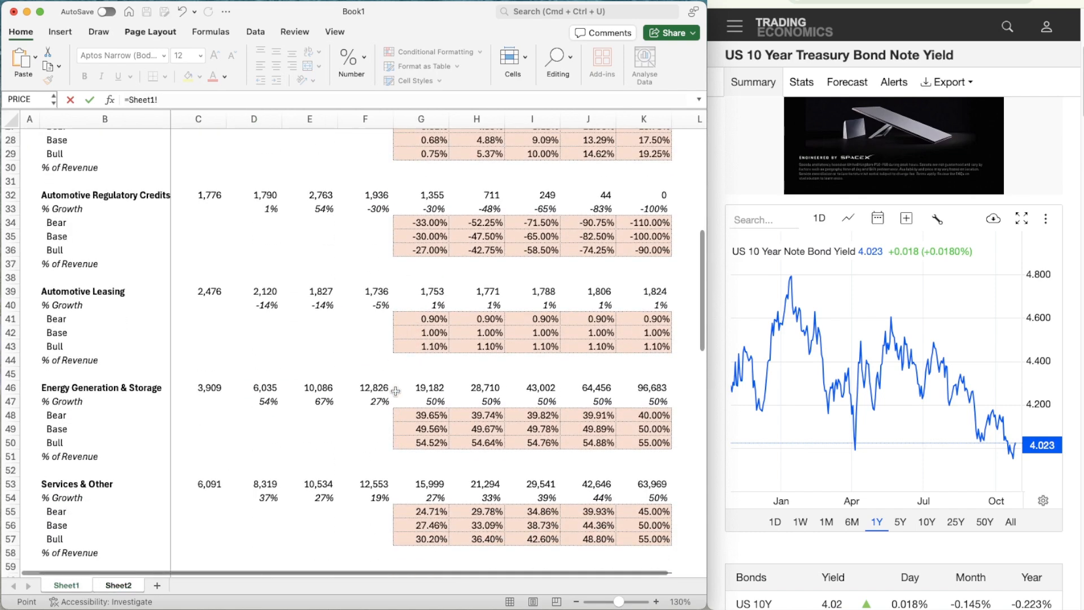
{"action": "left_click", "coordinate": [373, 485]}
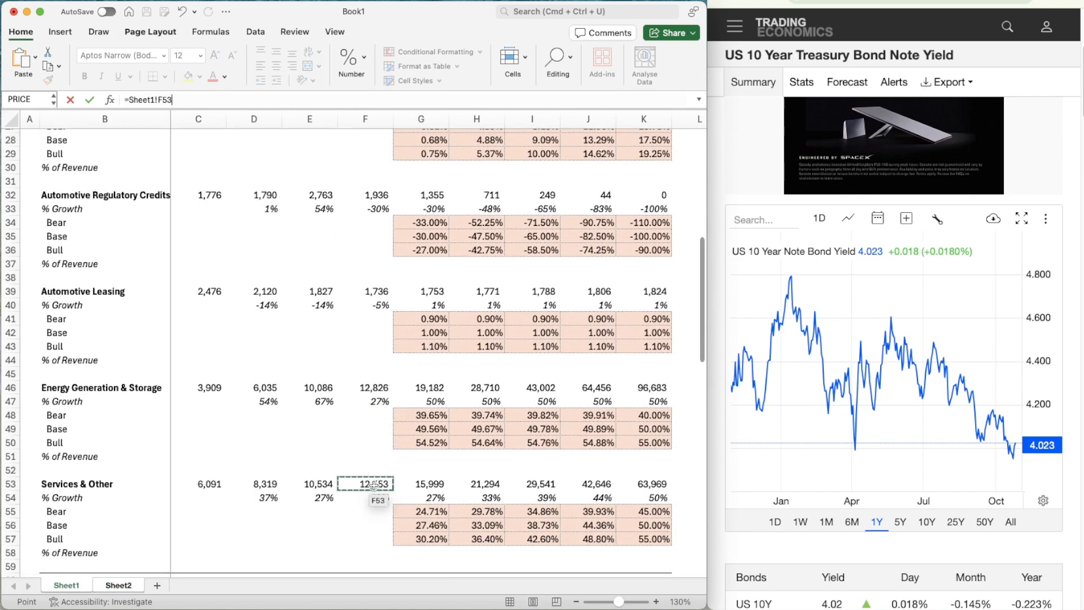
{"action": "key", "text": "Return"}
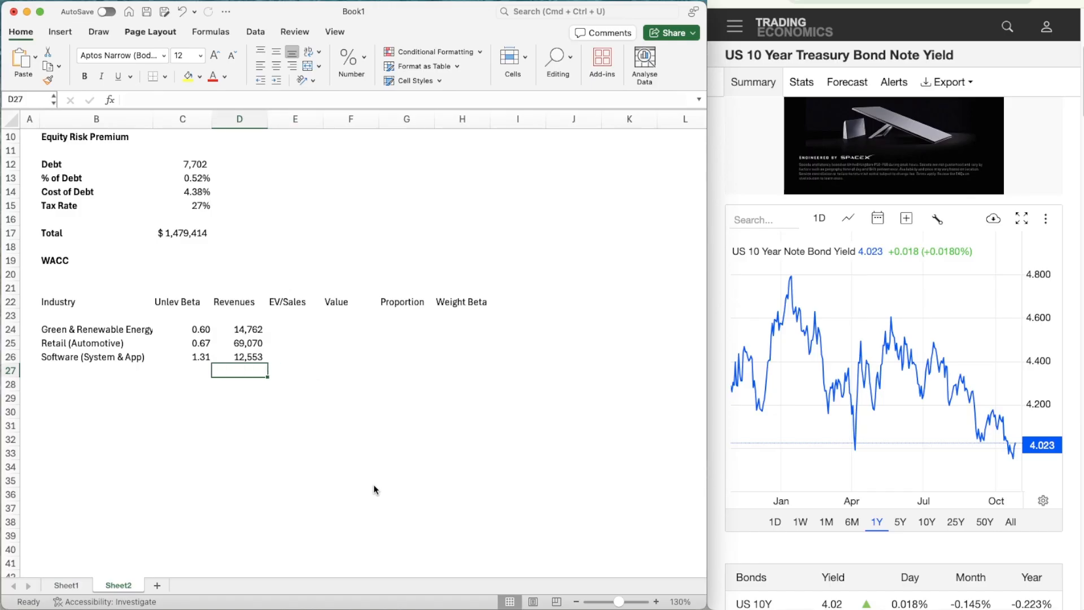
- Switch to the revenue multiples workbook, enlarge the Industry Averages sheet to read the EV/Sales figures, and move its window clear of the beta table
{"action": "key", "text": "Right"}
{"action": "key", "text": "Up"}
{"action": "key", "text": "Up"}
{"action": "key", "text": "Up"}
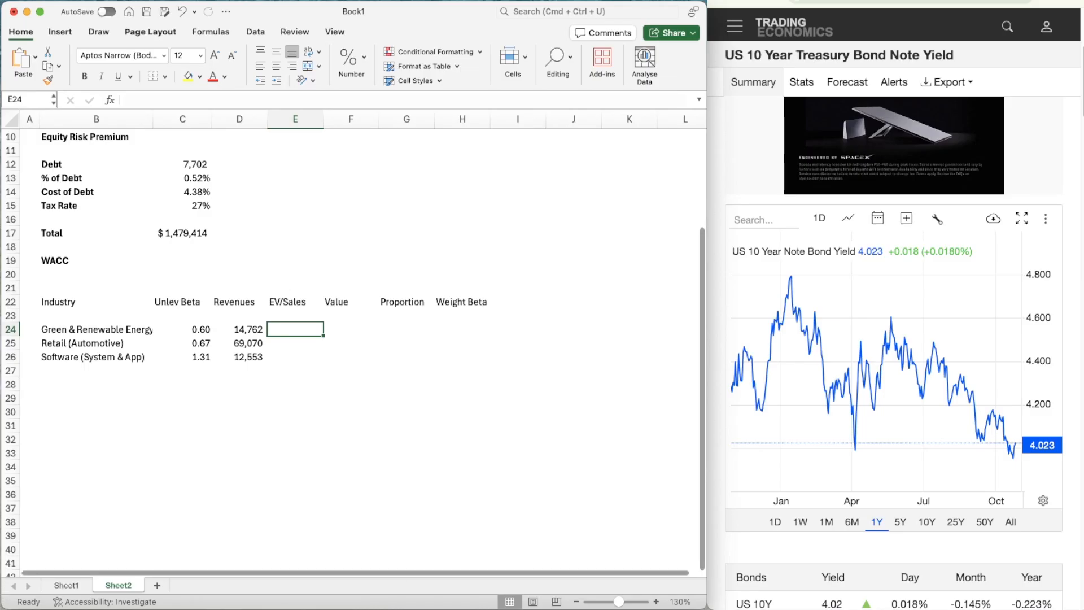
{"action": "left_click", "coordinate": [982, 1]}
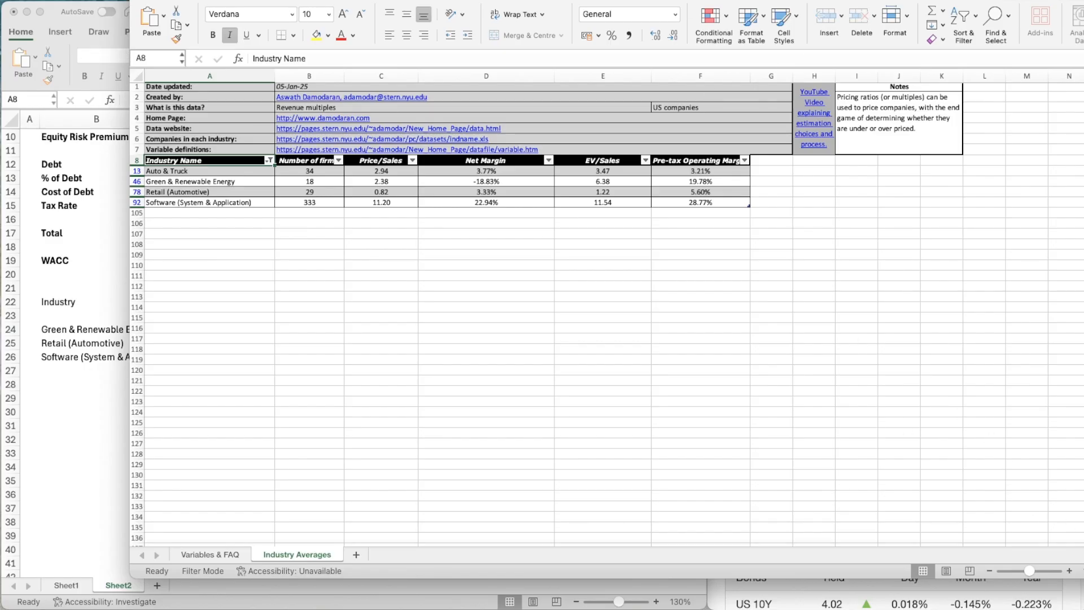
{"action": "left_click", "coordinate": [1069, 571]}
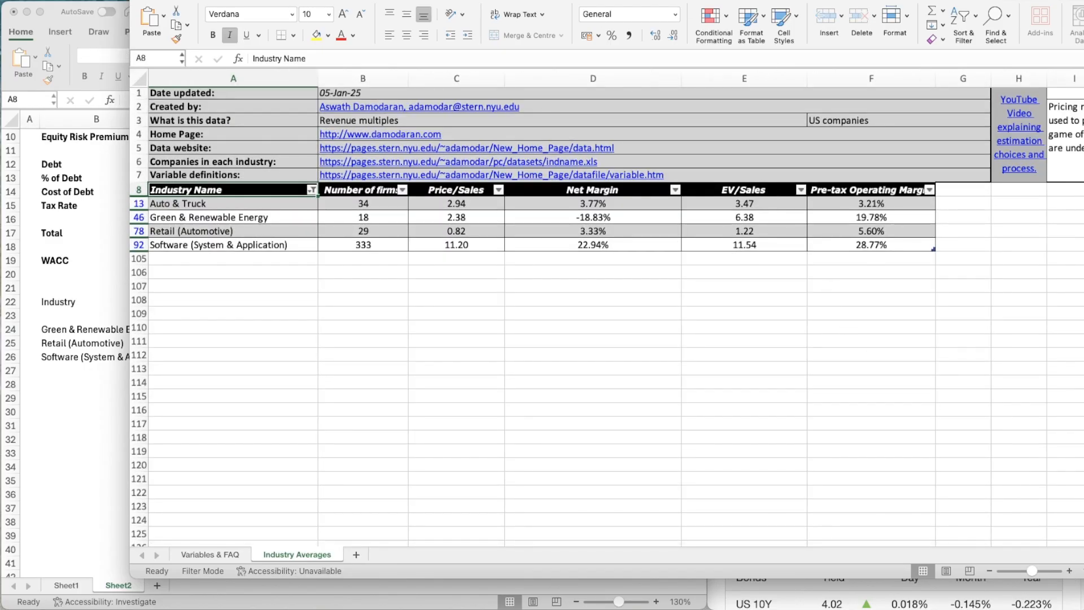
{"action": "left_click_drag", "start_coordinate": [565, 0], "coordinate": [955, 0]}
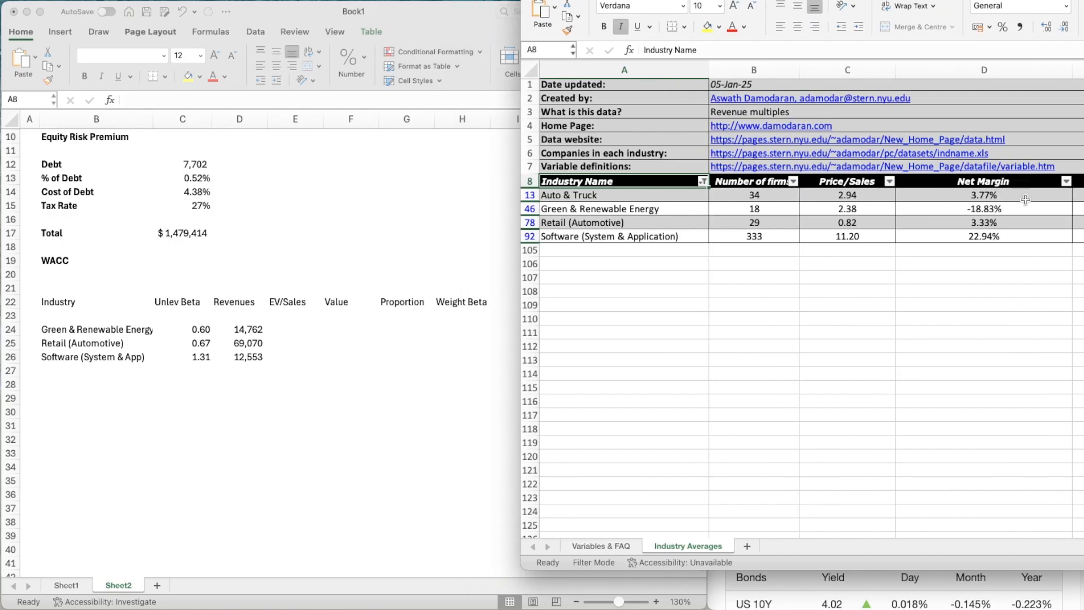
- Enter the EV/Sales multiples 6.38 for Green & Renewable Energy, 1.22 for Retail (Automotive) and 11.54 for Software
{"action": "left_click", "coordinate": [294, 329]}
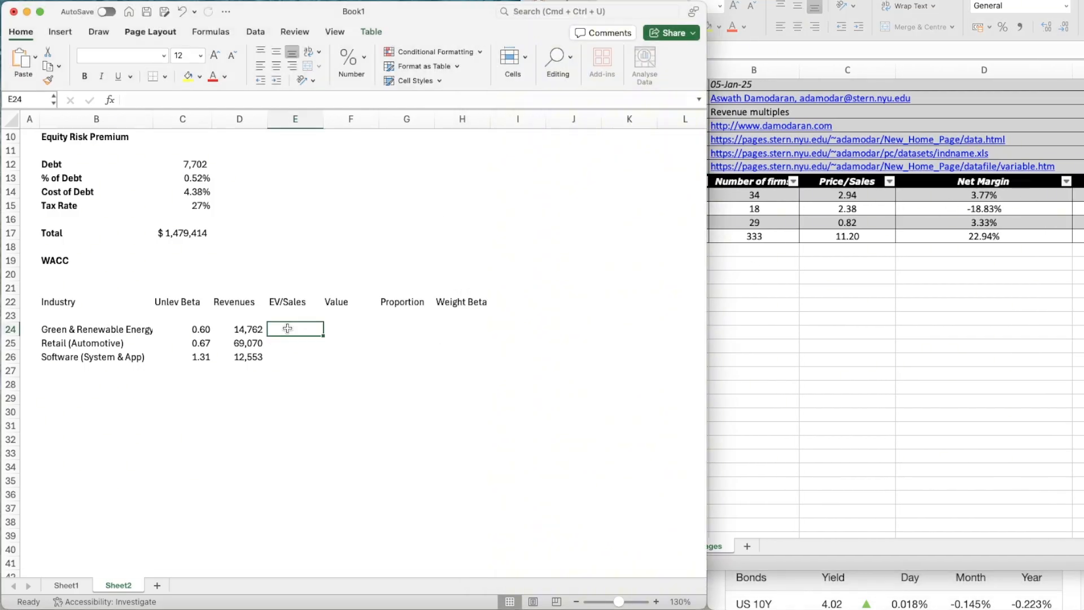
{"action": "type", "text": "6.38"}
{"action": "key", "text": "Return"}
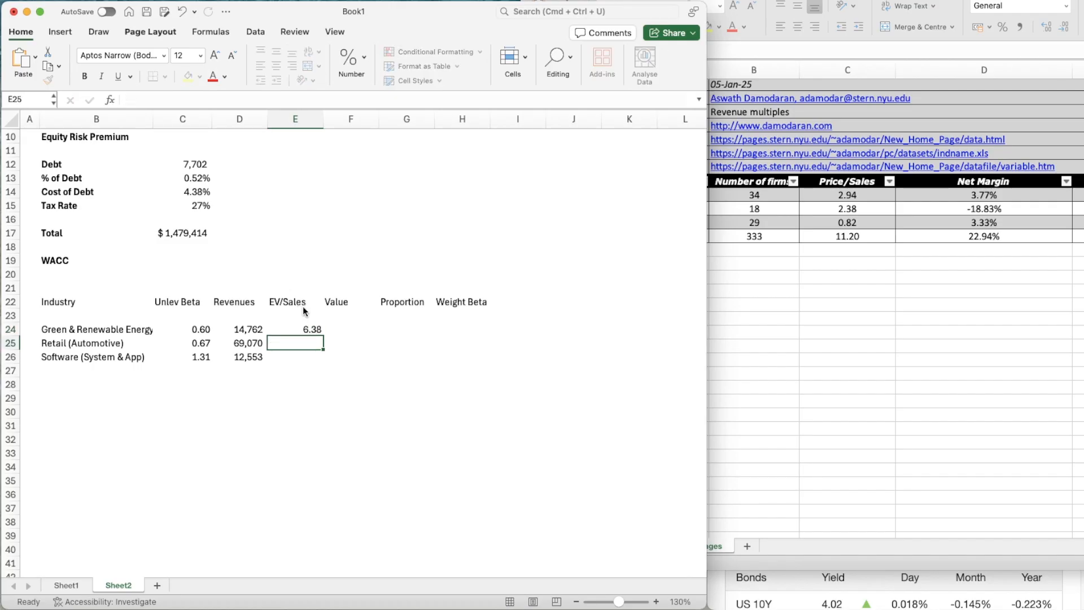
{"action": "type", "text": "1.22"}
{"action": "key", "text": "Return"}
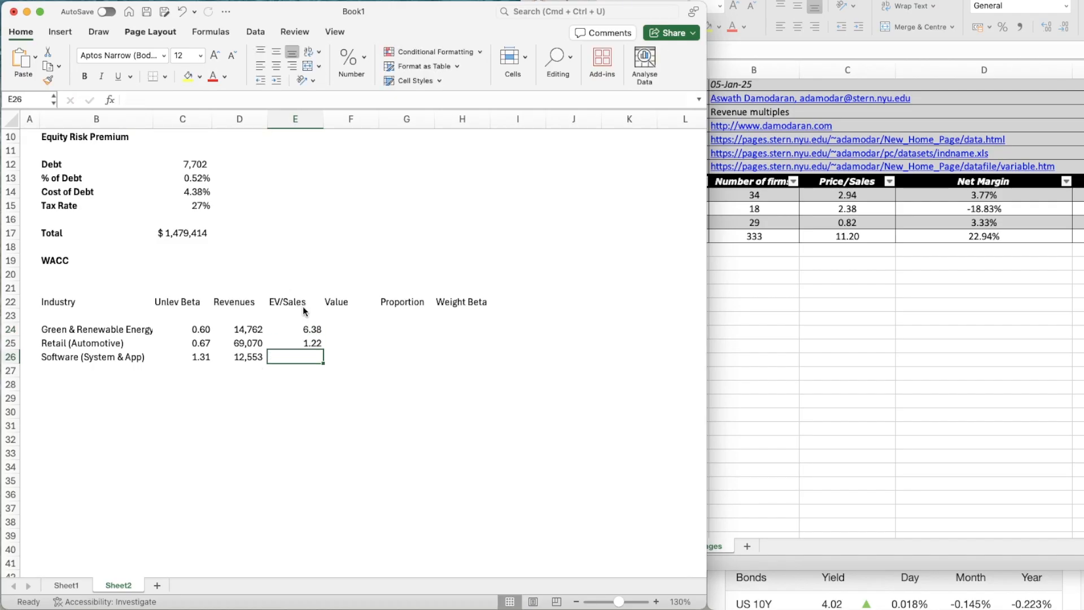
{"action": "left_click", "coordinate": [801, 304]}
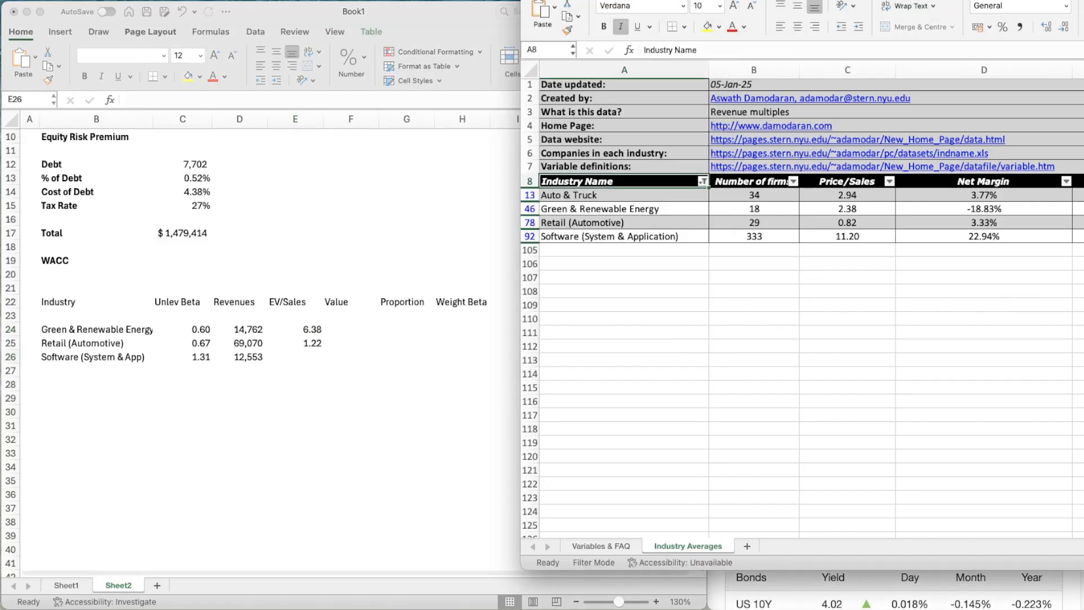
{"action": "left_click", "coordinate": [432, 334]}
{"action": "type", "text": "11.54"}
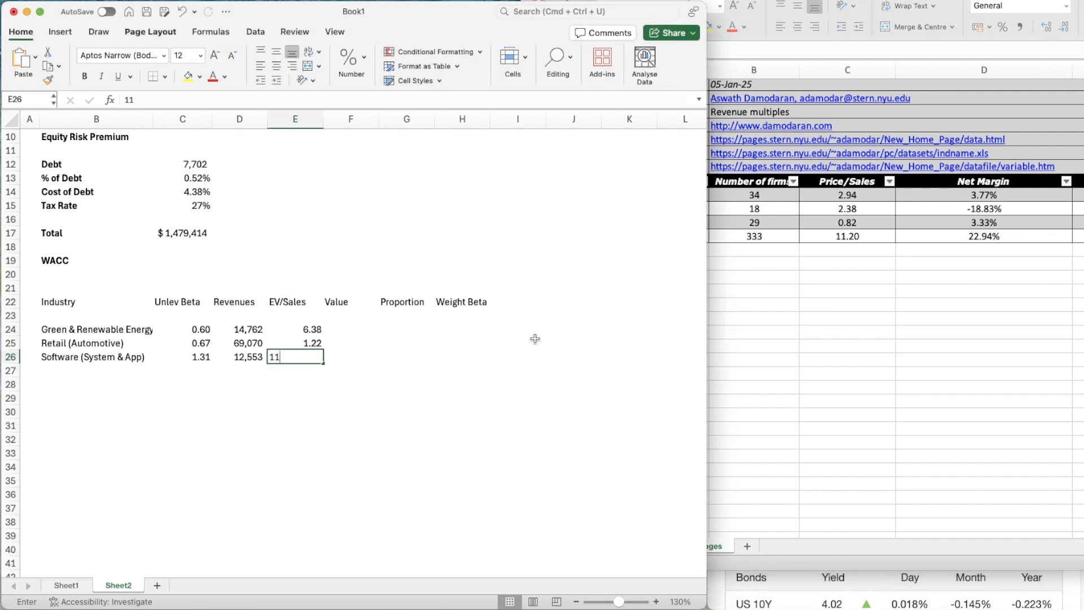
{"action": "key", "text": "ctrl+Return"}
- Calculate the Green & Renewable Energy value in F24 as revenues times EV/Sales with =D24*E24
{"action": "key", "text": "Up"}
{"action": "key", "text": "Up"}
{"action": "key", "text": "Right"}
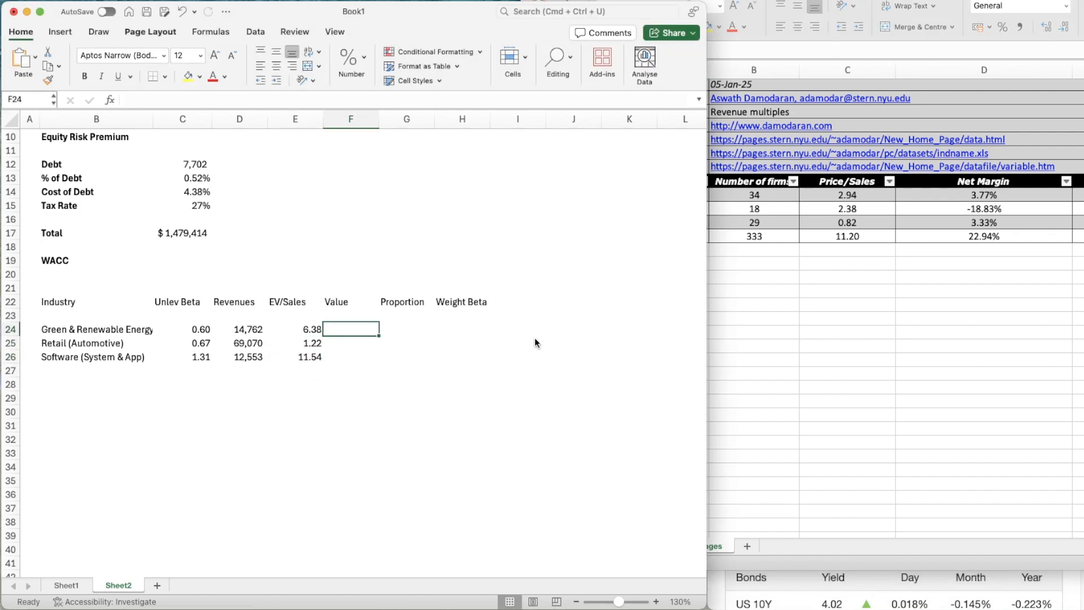
{"action": "type", "text": "="}
{"action": "key", "text": "Left"}
{"action": "key", "text": "Left"}
{"action": "type", "text": "*"}
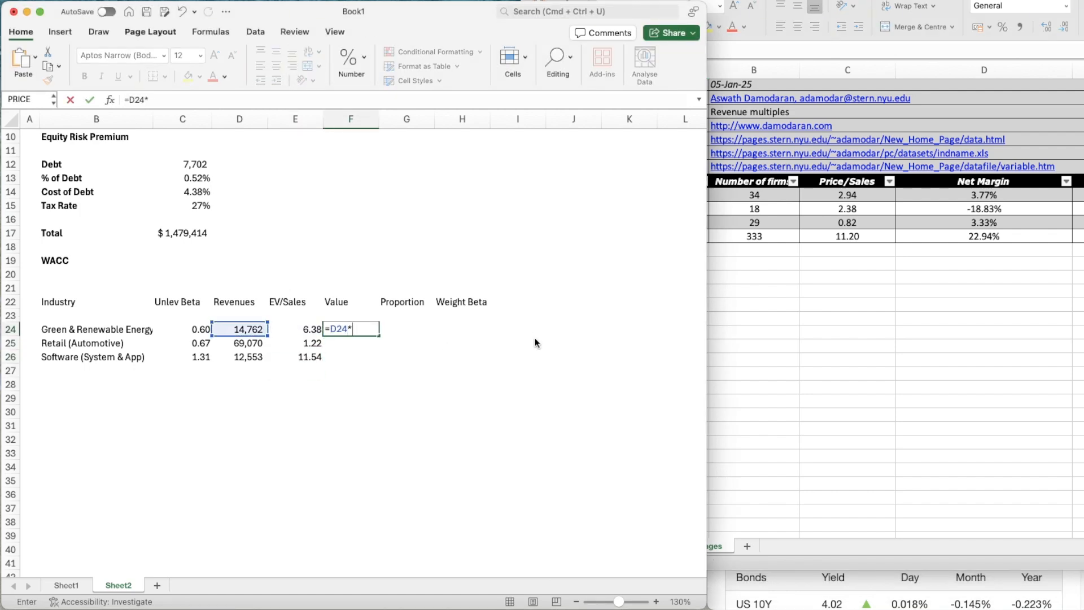
{"action": "key", "text": "Left"}
{"action": "key", "text": "Return"}
- Apply the number format of the Revenues cell D24 to the Green & Renewable Energy value in F24
{"action": "key", "text": "Up"}
{"action": "key", "text": "Left"}
{"action": "key", "text": "Left"}
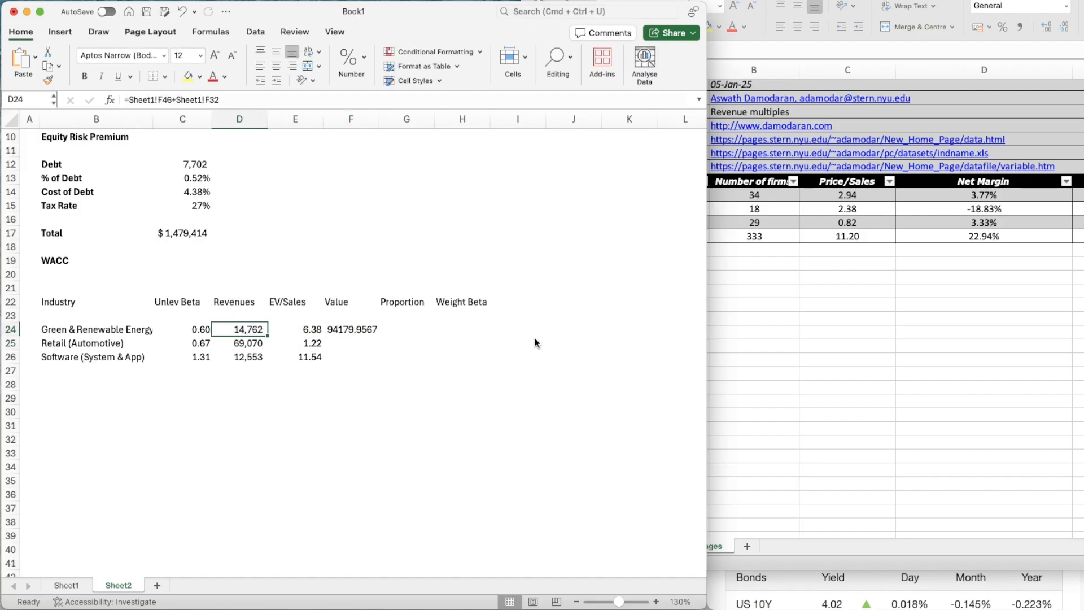
{"action": "key", "text": "super+shift+c"}
{"action": "left_click", "coordinate": [368, 337]}
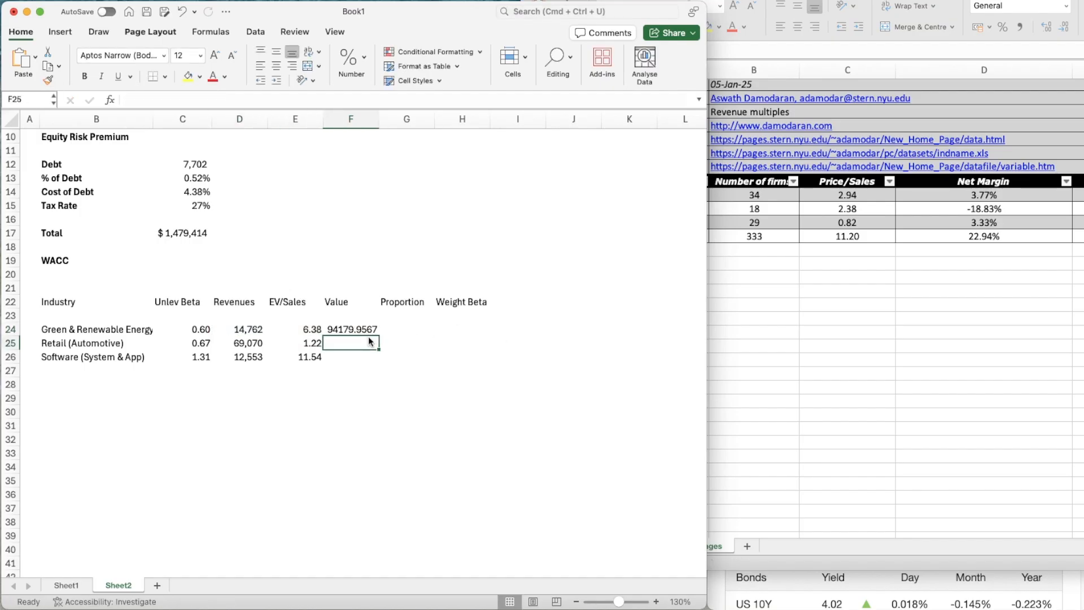
{"action": "key", "text": "super+shift+c"}
{"action": "key", "text": "Up"}
- Copy the value formula in F24 down to the Retail and Software rows through F26
{"action": "key", "text": "super+c"}
{"action": "key", "text": "shift+Down"}
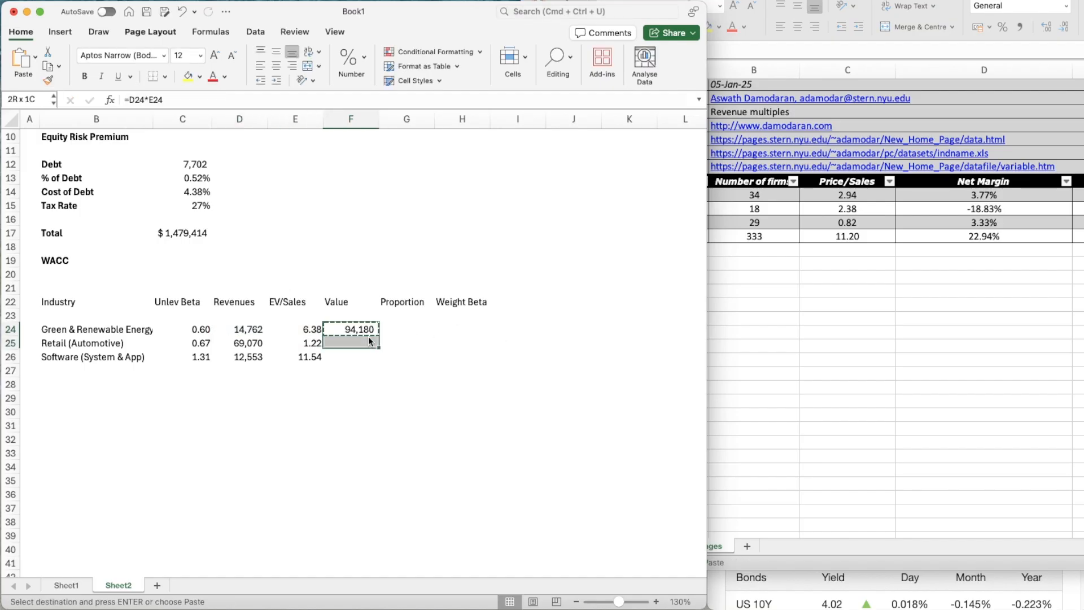
{"action": "key", "text": "shift+Down"}
{"action": "key", "text": "super+v"}
- Total the Value column in F27 with =SUM(F24:F26) and make the total bold
{"action": "key", "text": "Right"}
{"action": "key", "text": "Right"}
{"action": "key", "text": "Left"}
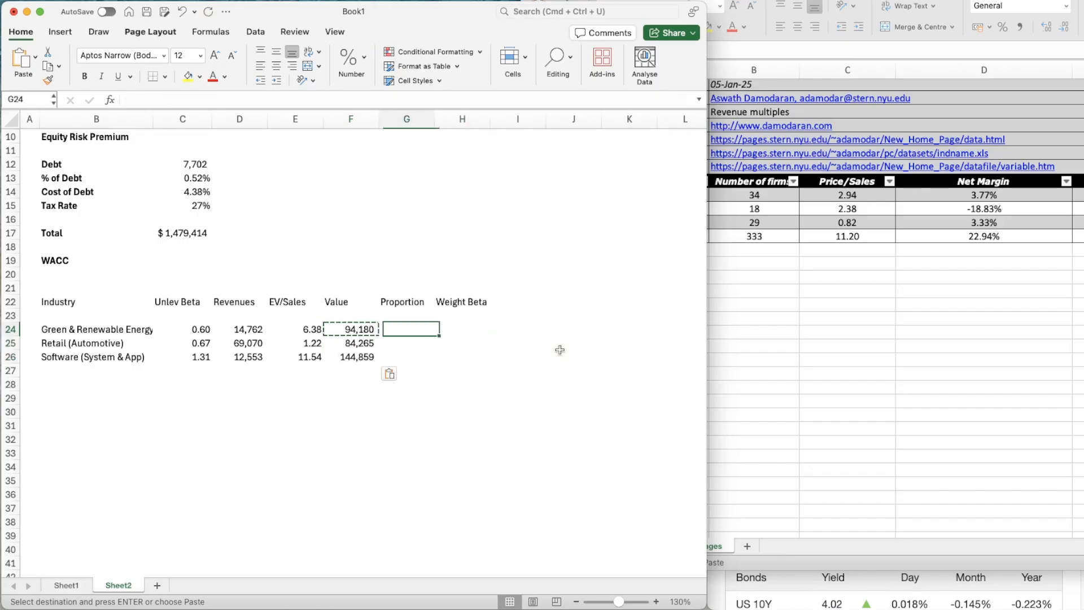
{"action": "key", "text": "Down"}
{"action": "key", "text": "Down"}
{"action": "key", "text": "Down"}
{"action": "key", "text": "Left"}
{"action": "type", "text": "=su"}
{"action": "key", "text": "Tab"}
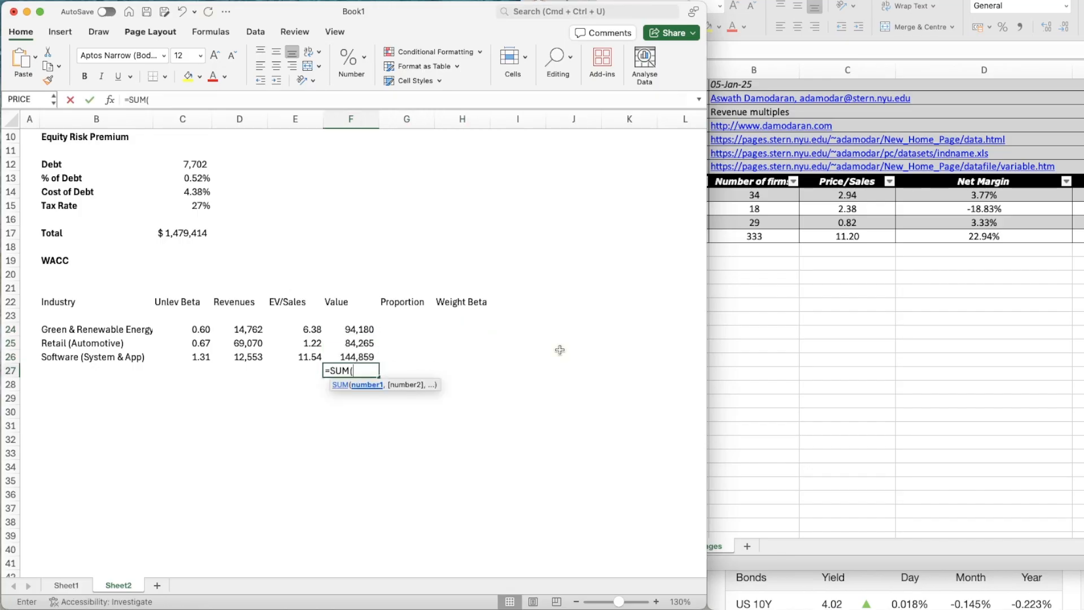
{"action": "key", "text": "Up"}
{"action": "key", "text": "shift+Up"}
{"action": "key", "text": "shift+Up"}
{"action": "key", "text": "Return"}
{"action": "key", "text": "Up"}
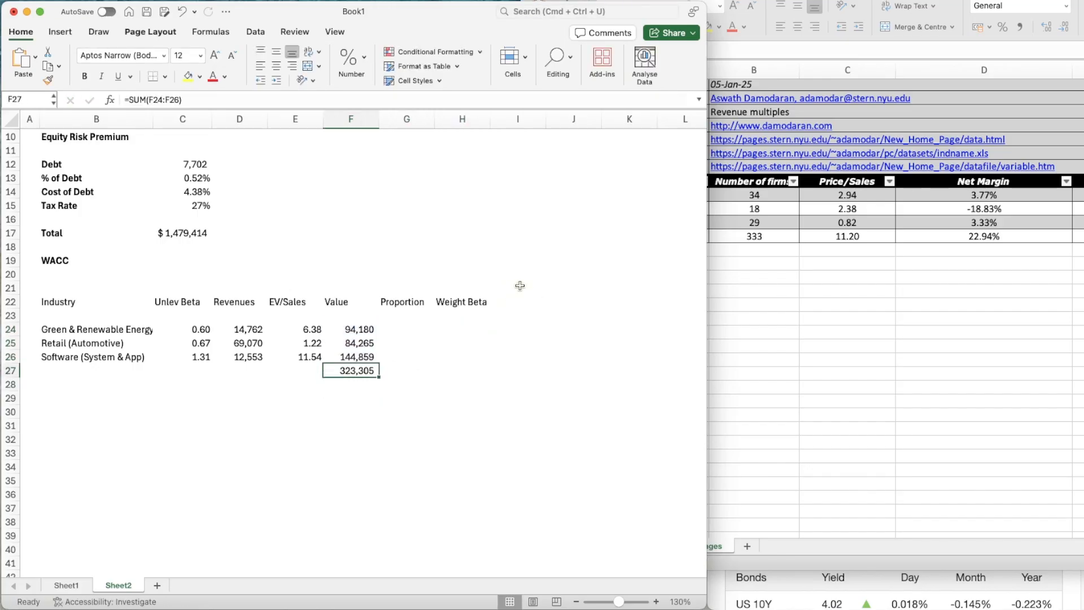
{"action": "key", "text": "super+b"}
- Enter a Proportion formula in G24 dividing the Green & Renewable Energy value F24 by the total value F27
{"action": "key", "text": "Up"}
{"action": "key", "text": "Up"}
{"action": "key", "text": "Up"}
{"action": "key", "text": "Right"}
{"action": "type", "text": "="}
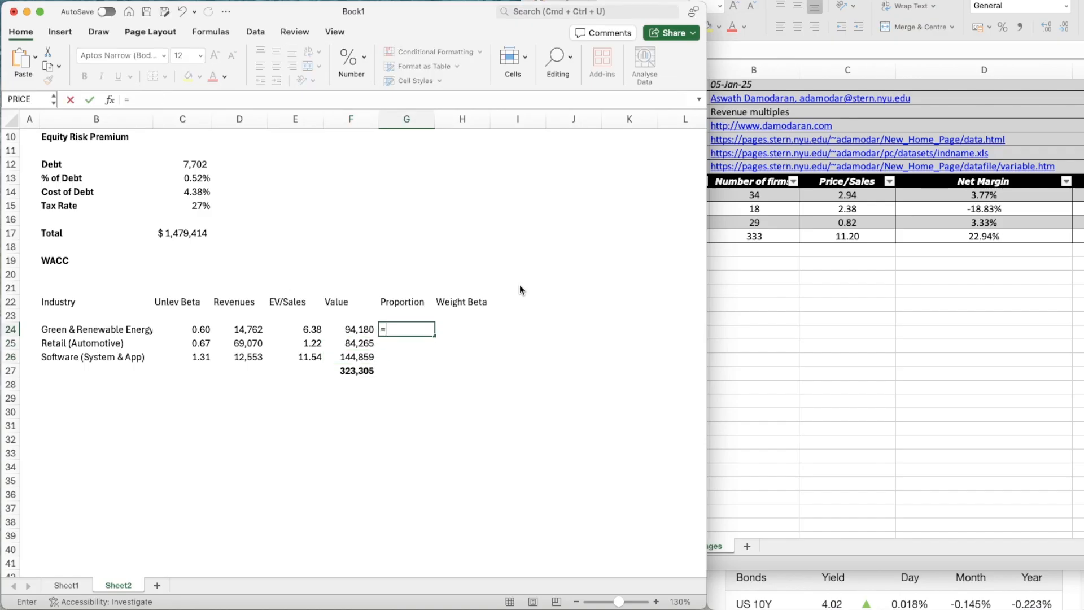
{"action": "key", "text": "Left"}
{"action": "type", "text": "/"}
{"action": "key", "text": "Down"}
{"action": "key", "text": "Down"}
{"action": "key", "text": "Down"}
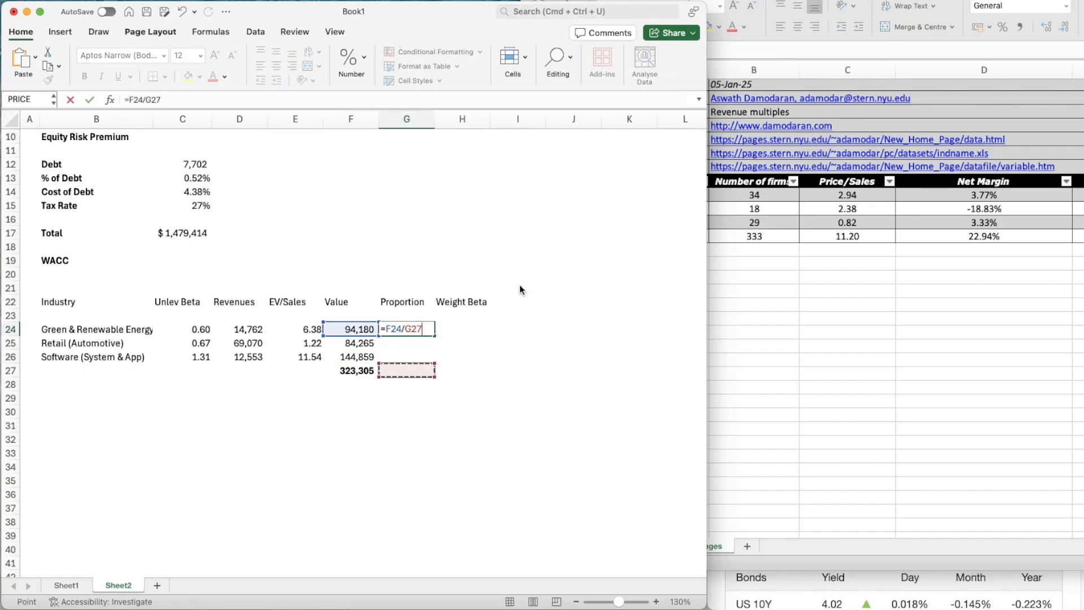
{"action": "key", "text": "Left"}
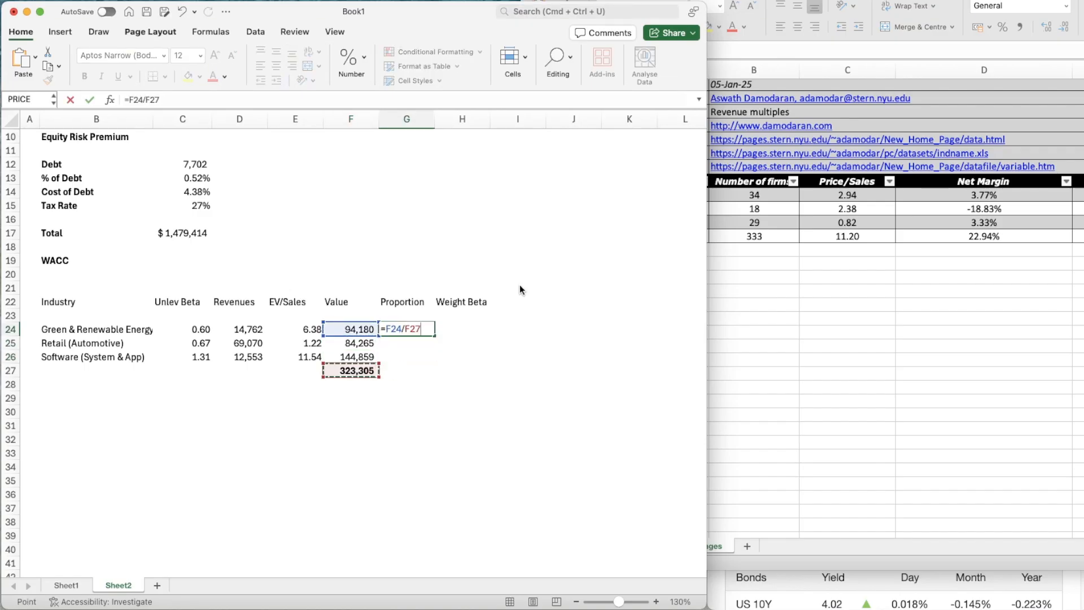
- Make the total's reference absolute so the Proportion formula in G24 is =F24/$F$27
{"action": "left_click", "coordinate": [406, 332]}
{"action": "type", "text": "$"}
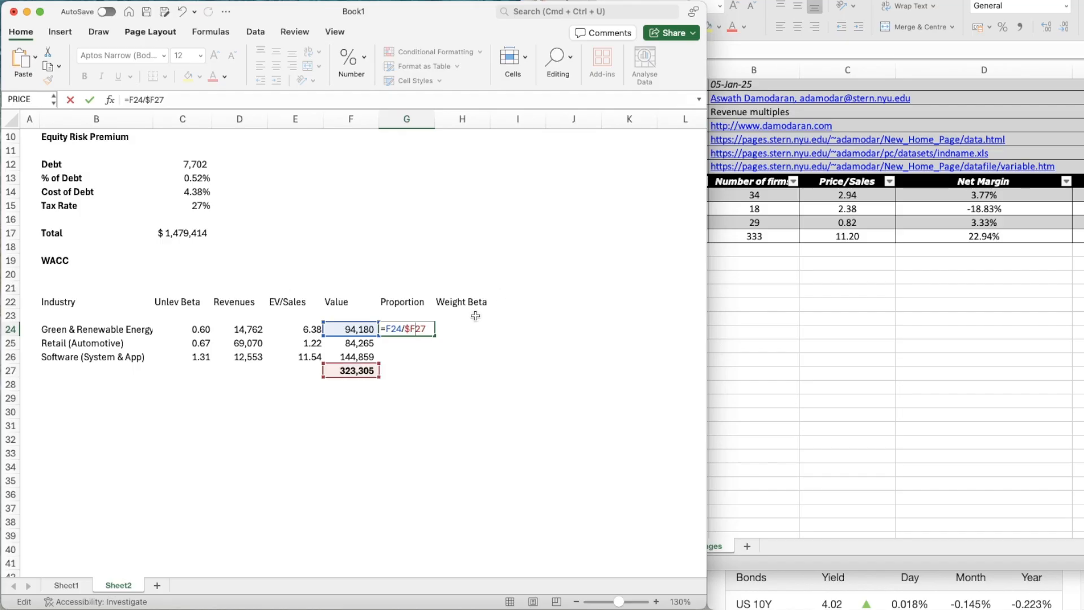
{"action": "key", "text": "Right"}
{"action": "type", "text": "%"}
{"action": "key", "text": "Return"}
{"action": "key", "text": "Return"}
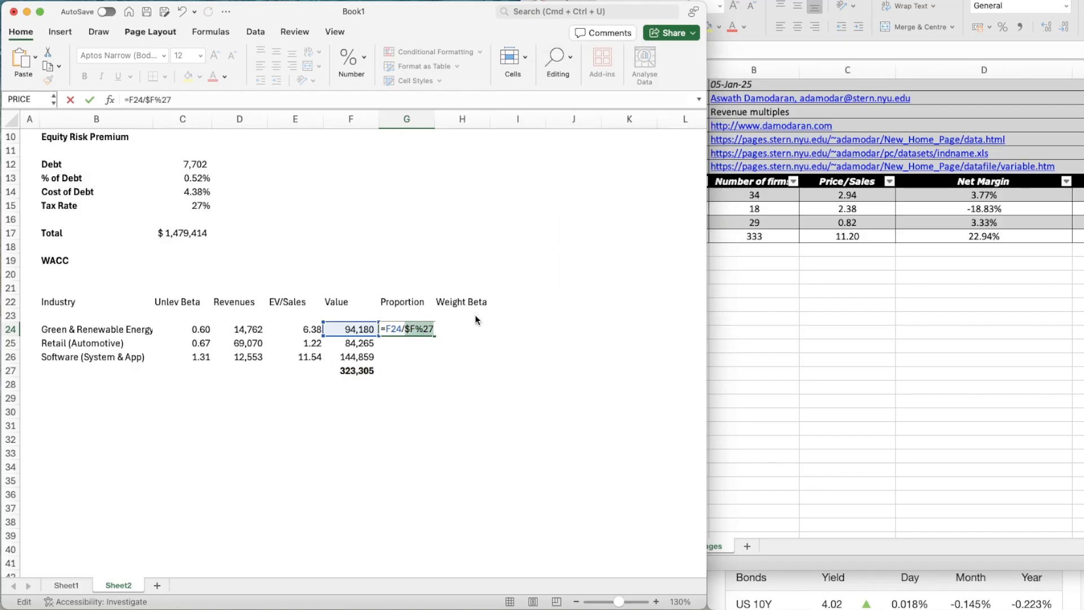
{"action": "key", "text": "Right"}
{"action": "key", "text": "Left"}
{"action": "key", "text": "Left"}
{"action": "key", "text": "BackSpace"}
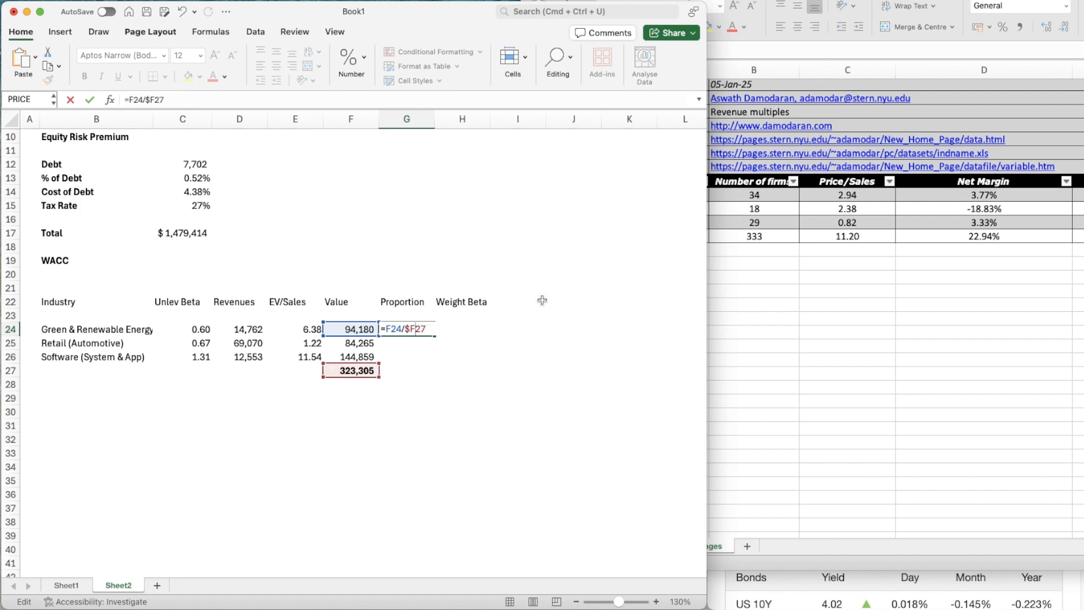
{"action": "key", "text": "Return"}
- Apply the two-decimal number format of the Unlev Beta cell C24 to the proportion in G24
{"action": "key", "text": "Up"}
{"action": "key", "text": "Left"}
{"action": "key", "text": "Left"}
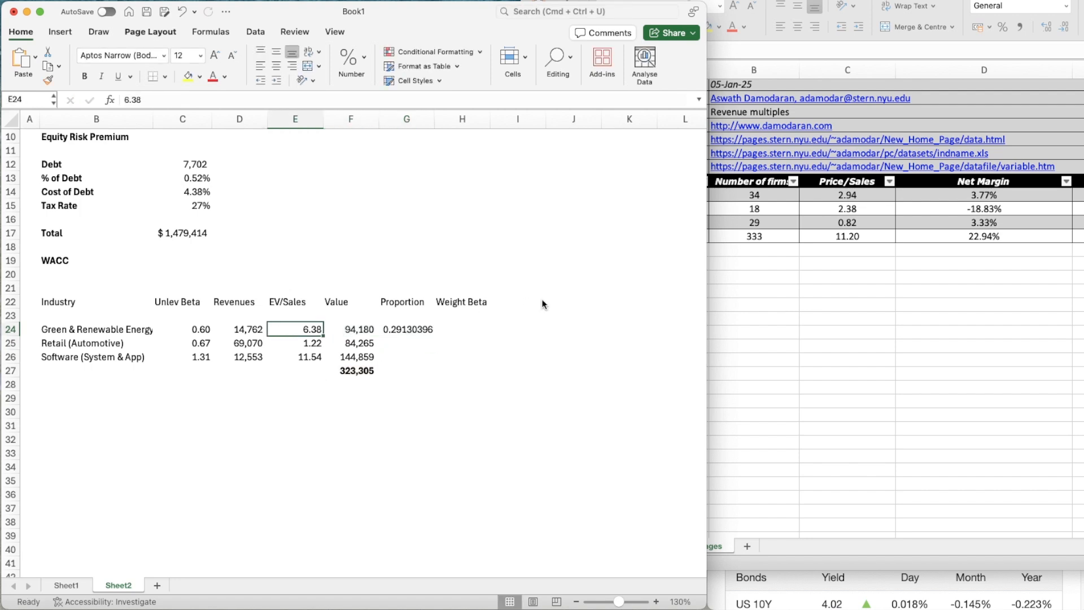
{"action": "left_click", "coordinate": [184, 328]}
{"action": "key", "text": "super+shift+c"}
{"action": "left_click", "coordinate": [406, 330]}
- Copy the proportion formula in G24 down to the Retail and Software rows through G26
{"action": "key", "text": "super+c"}
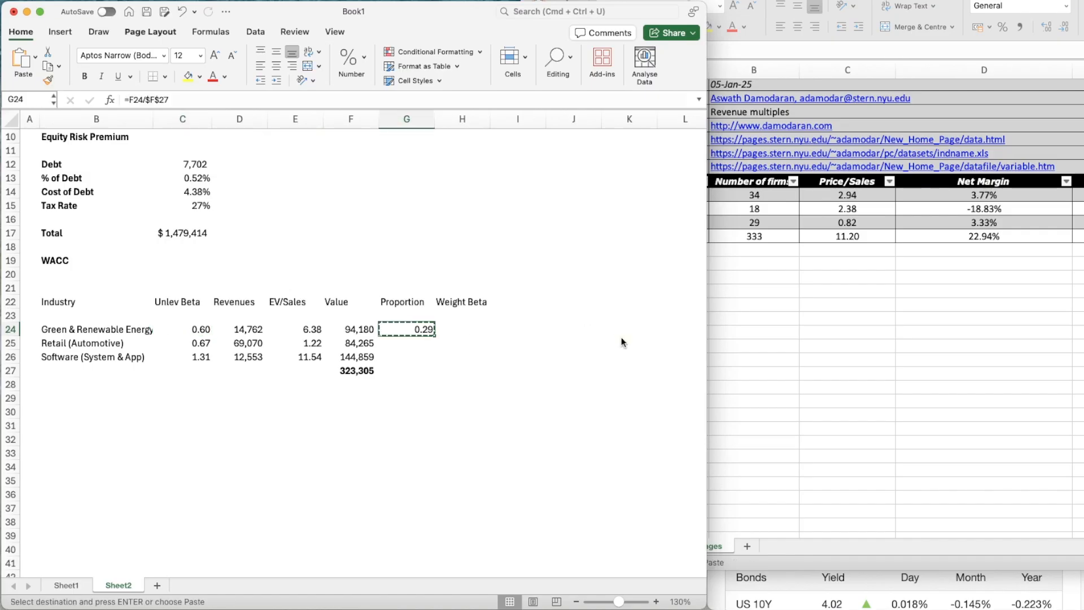
{"action": "key", "text": "Down"}
{"action": "key", "text": "shift+Down"}
{"action": "key", "text": "super+v"}
{"action": "key", "text": "Down"}
{"action": "key", "text": "Down"}
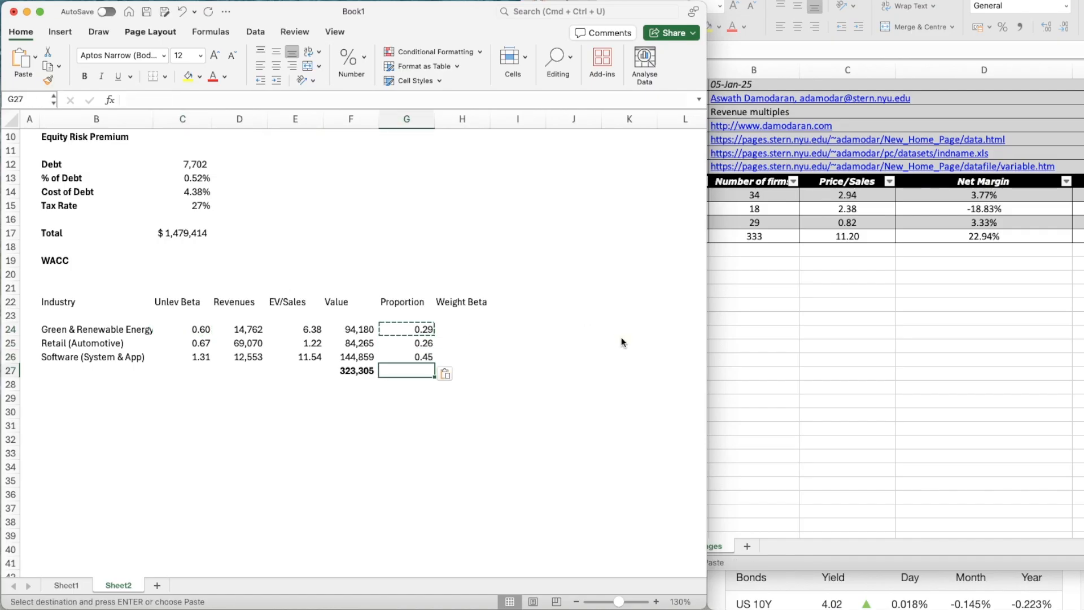
{"action": "key", "text": "Right"}
{"action": "key", "text": "Escape"}
- Calculate the Green & Renewable Energy weighted beta in H24 as unlevered beta times proportion with =C24*G24
{"action": "key", "text": "Right"}
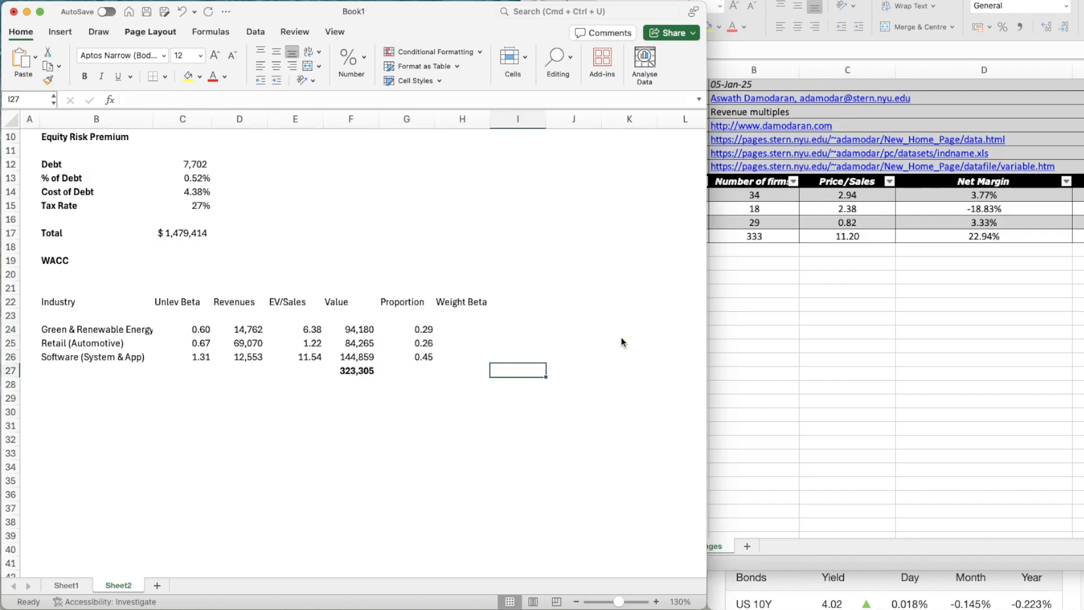
{"action": "key", "text": "Up"}
{"action": "key", "text": "Left"}
{"action": "key", "text": "Left"}
{"action": "key", "text": "Right"}
{"action": "key", "text": "Up"}
{"action": "key", "text": "Up"}
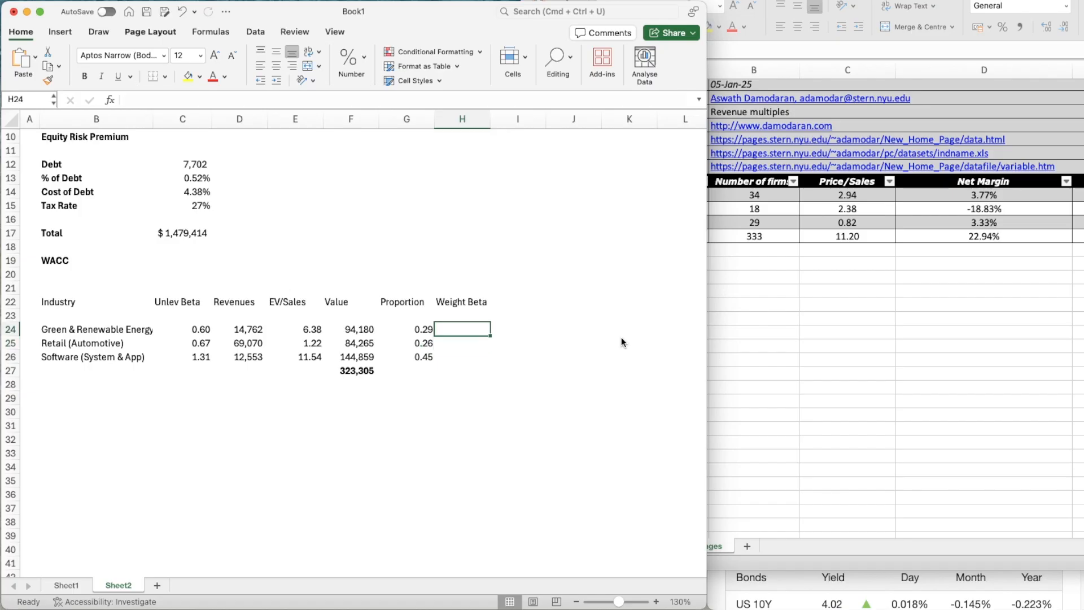
{"action": "type", "text": "="}
{"action": "key", "text": "Left"}
{"action": "key", "text": "Left"}
{"action": "key", "text": "Left"}
{"action": "key", "text": "Left"}
{"action": "key", "text": "Left"}
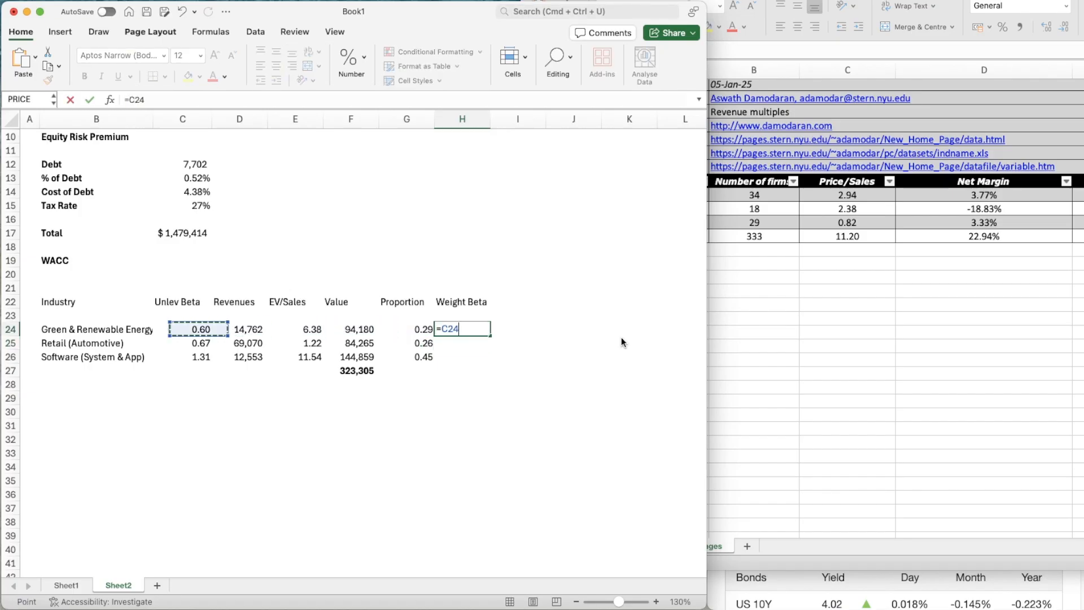
{"action": "type", "text": "*"}
{"action": "key", "text": "Left"}
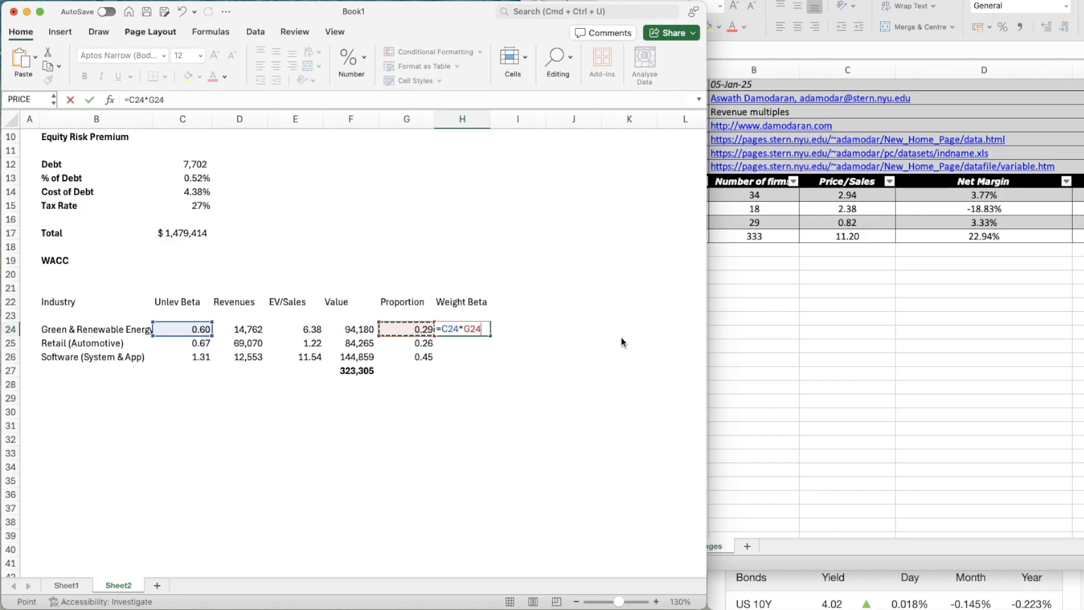
{"action": "key", "text": "Return"}
- Apply the number format of the proportion cell G24 to the weighted beta in H24
{"action": "key", "text": "Up"}
{"action": "key", "text": "Left"}
{"action": "key", "text": "Left"}
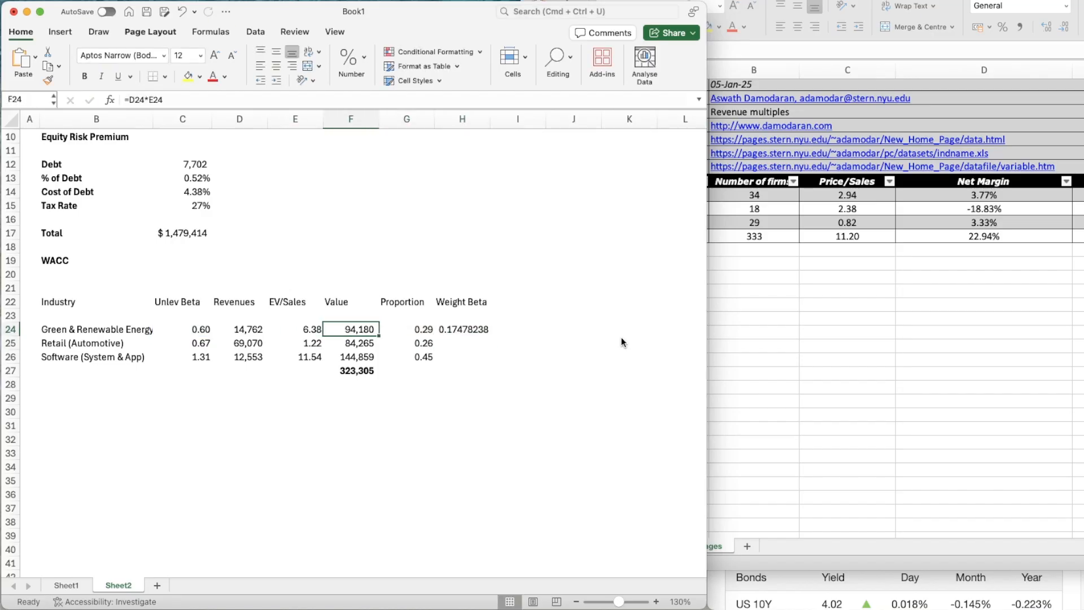
{"action": "key", "text": "Right"}
{"action": "key", "text": "super+shift+c"}
{"action": "key", "text": "Right"}
{"action": "key", "text": "super+shift+v"}
- Copy the weighted beta formula in H24 down to the Retail and Software rows through H26
{"action": "key", "text": "super+c"}
{"action": "key", "text": "shift+Down"}
{"action": "key", "text": "shift+Down"}
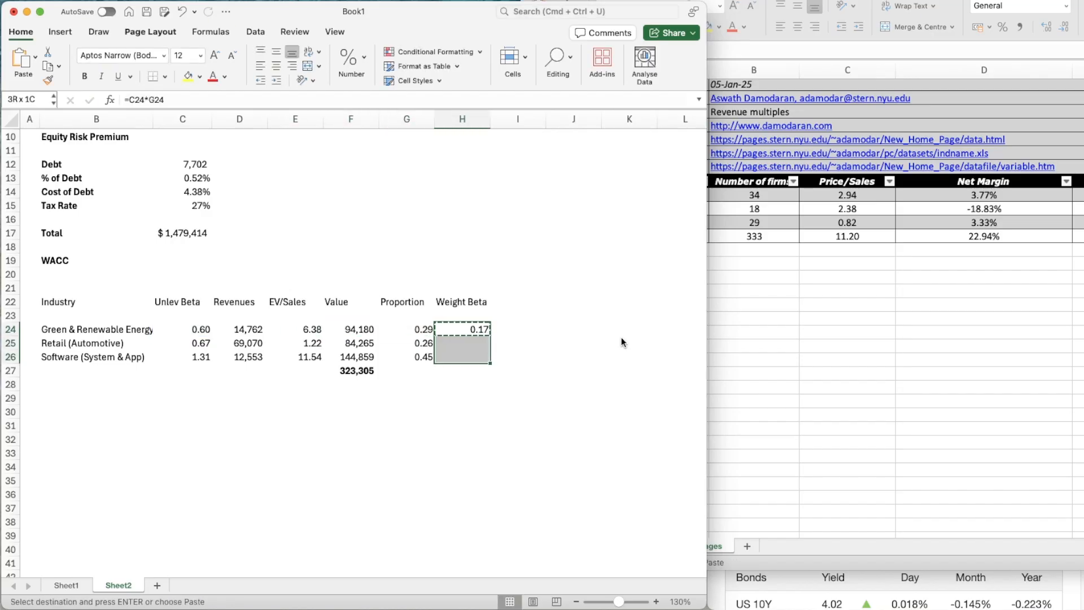
{"action": "key", "text": "super+v"}
- Total the Weight Beta column in H27 with =SUM(H24:H26)
{"action": "key", "text": "Down"}
{"action": "type", "text": "=su"}
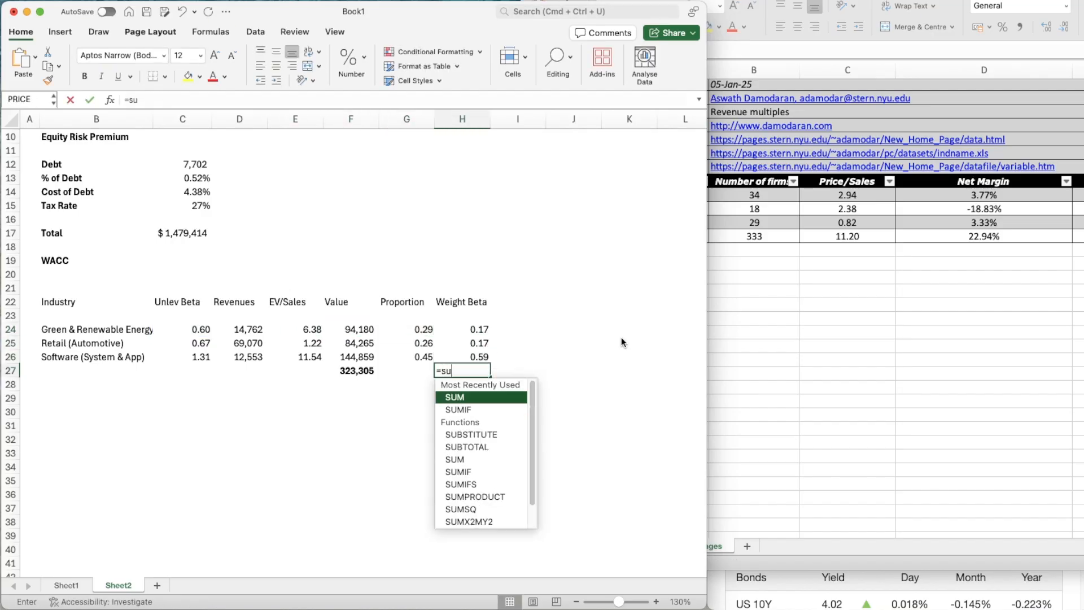
{"action": "key", "text": "Tab"}
{"action": "key", "text": "Up"}
{"action": "key", "text": "shift+Up"}
{"action": "key", "text": "shift+Up"}
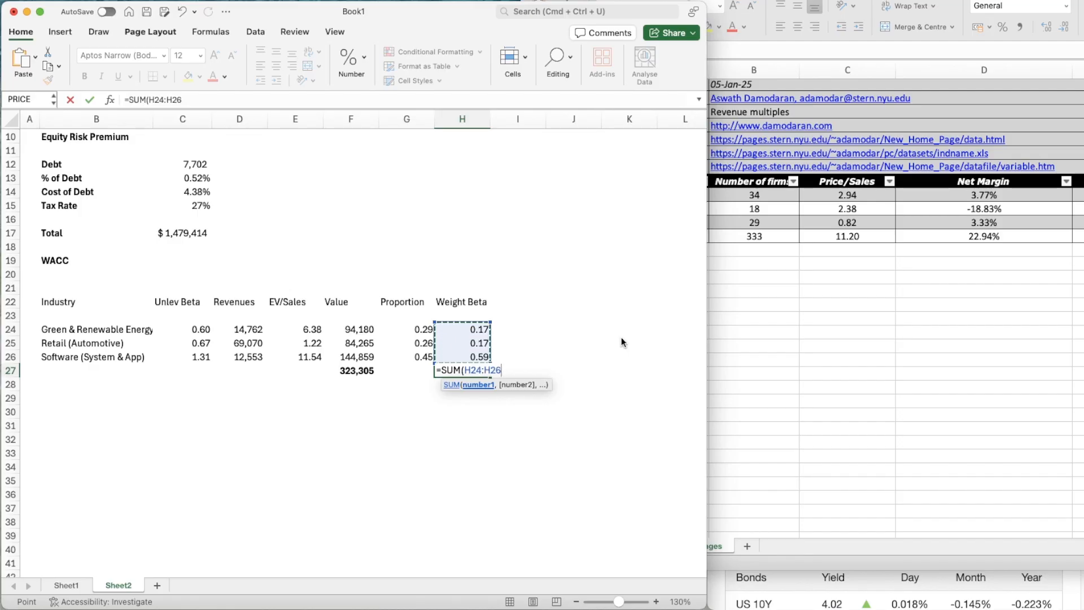
{"action": "key", "text": "Return"}
{"action": "key", "text": "Up"}
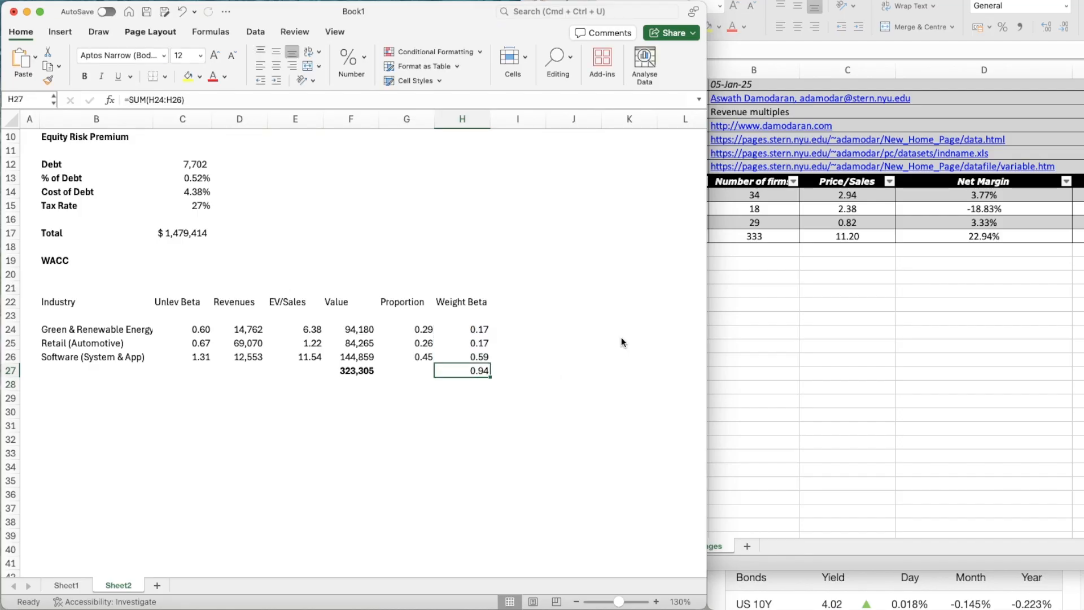
- Link the Beta input in C9 to the total weighted beta with =H27
{"action": "scroll", "coordinate": [244, 354], "scroll_direction": "up", "scroll_amount": 8}
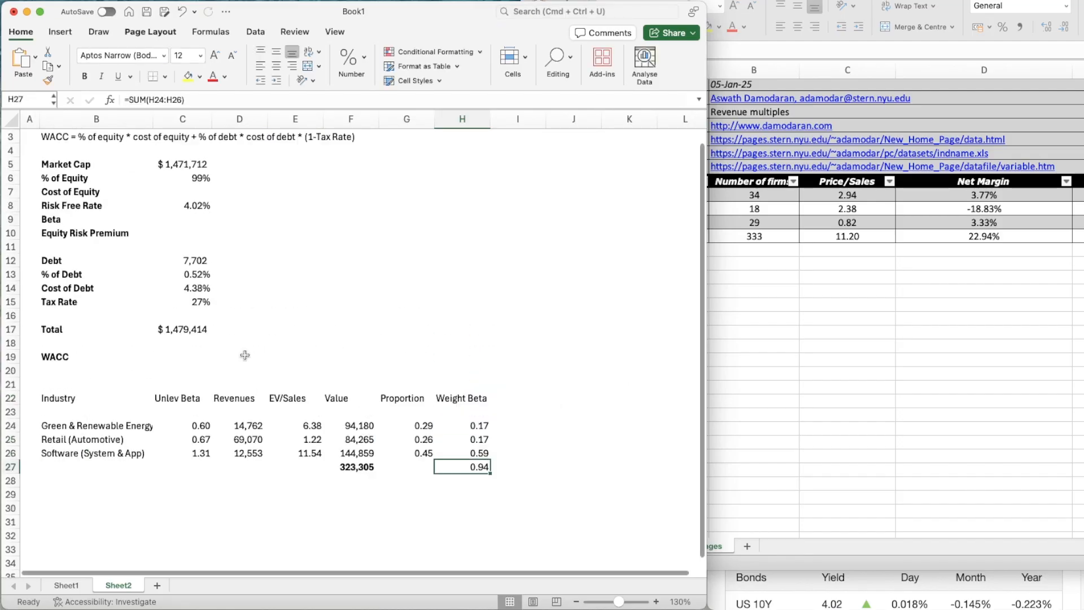
{"action": "left_click", "coordinate": [194, 237]}
{"action": "type", "text": "="}
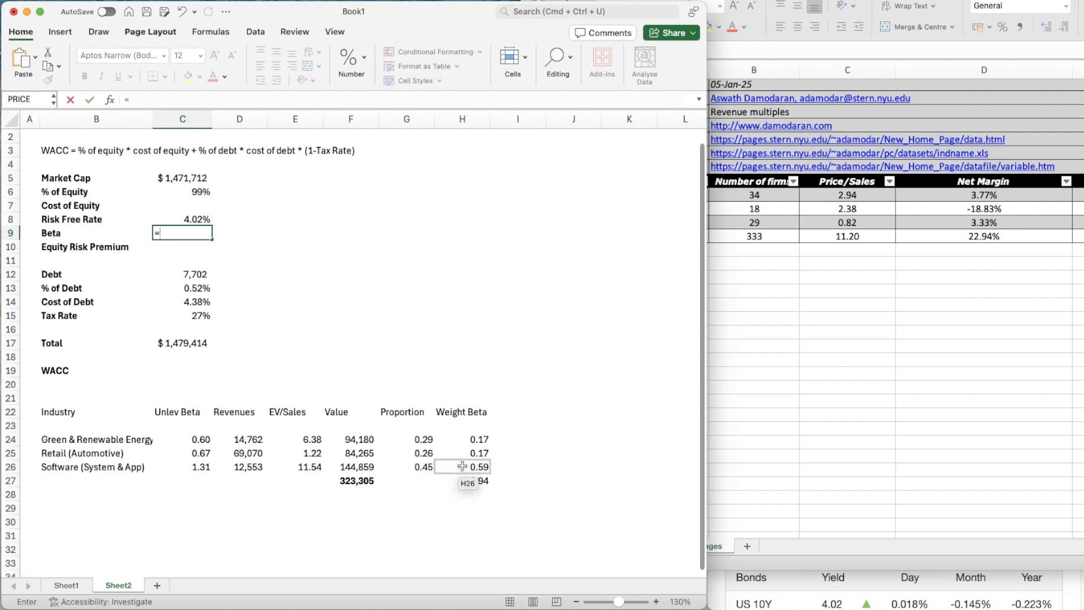
{"action": "left_click", "coordinate": [463, 480]}
{"action": "key", "text": "Return"}
- Start a second table below the beta table with the headers Region in B30 and Revenues in C30
{"action": "scroll", "coordinate": [387, 384], "scroll_direction": "down", "scroll_amount": 3}
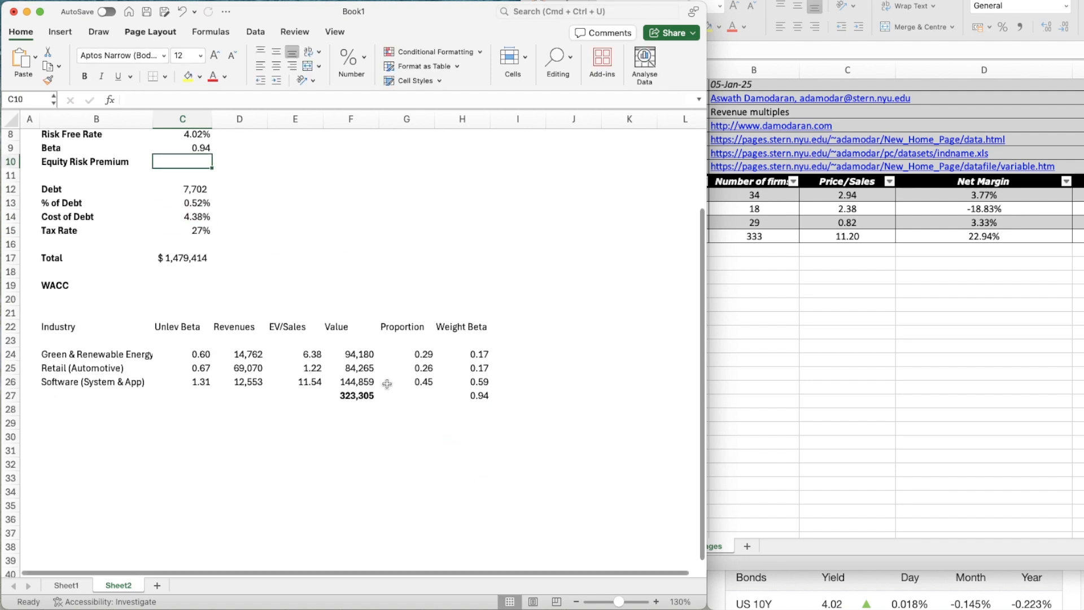
{"action": "scroll", "coordinate": [387, 384], "scroll_direction": "down", "scroll_amount": 3}
{"action": "left_click", "coordinate": [387, 383]}
{"action": "left_click", "coordinate": [151, 345]}
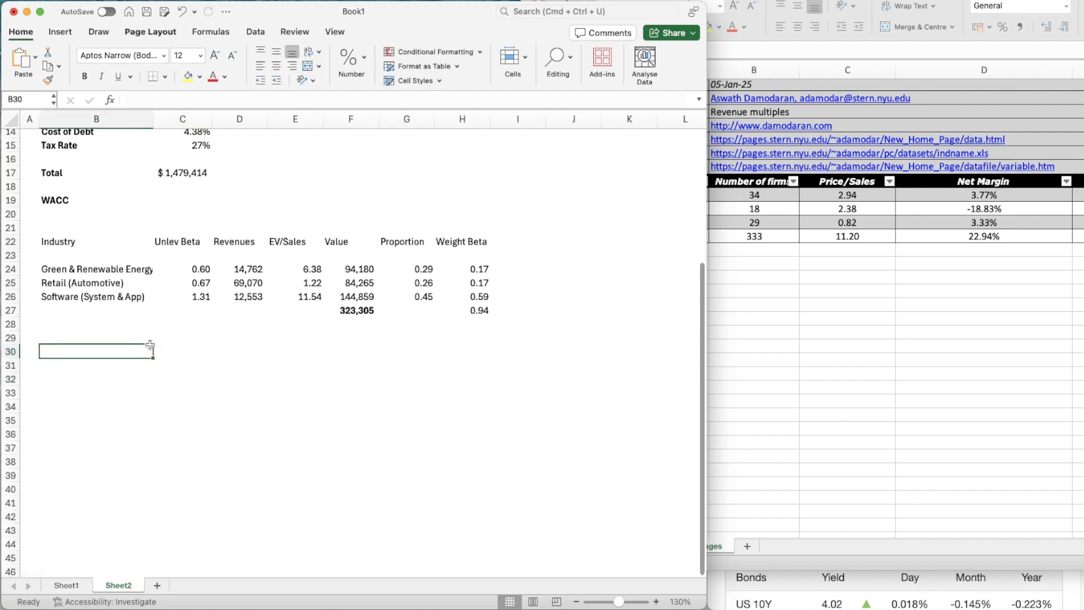
{"action": "type", "text": "R"}
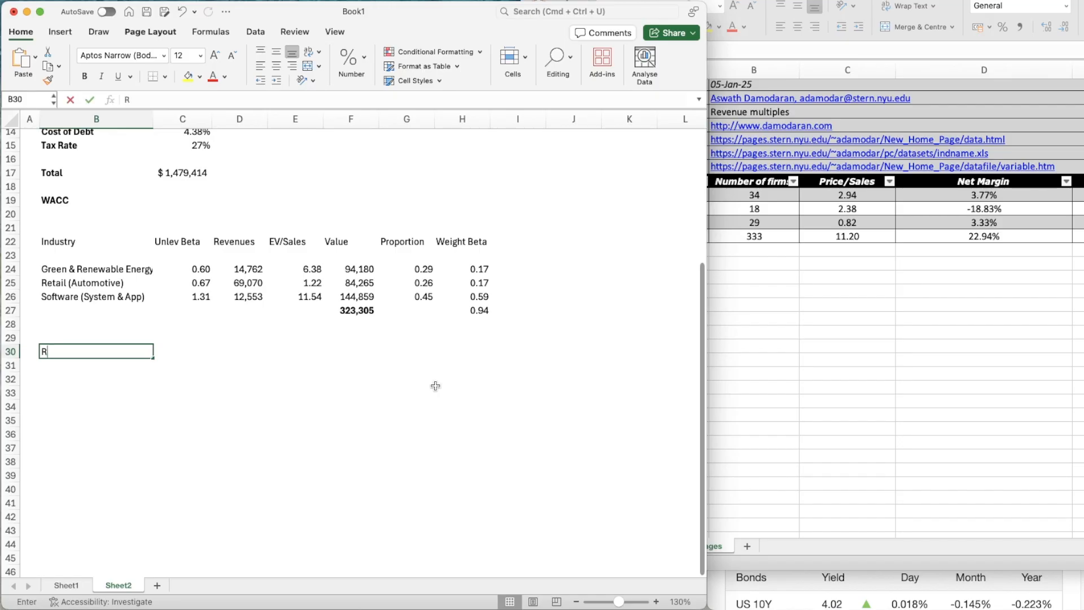
{"action": "type", "text": "egion"}
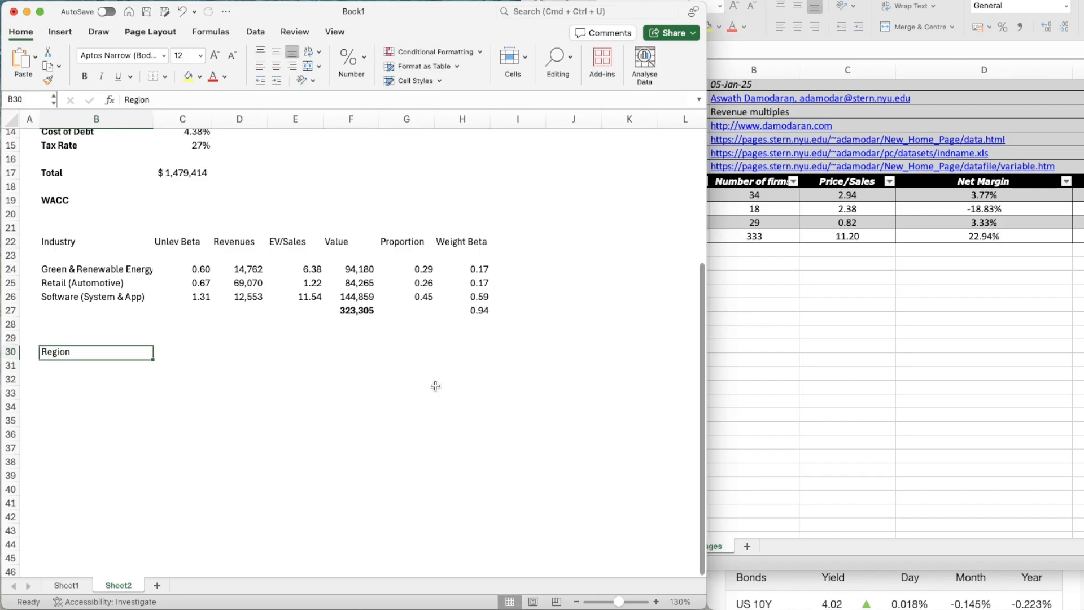
{"action": "key", "text": "Tab"}
{"action": "type", "text": "Revenu"}
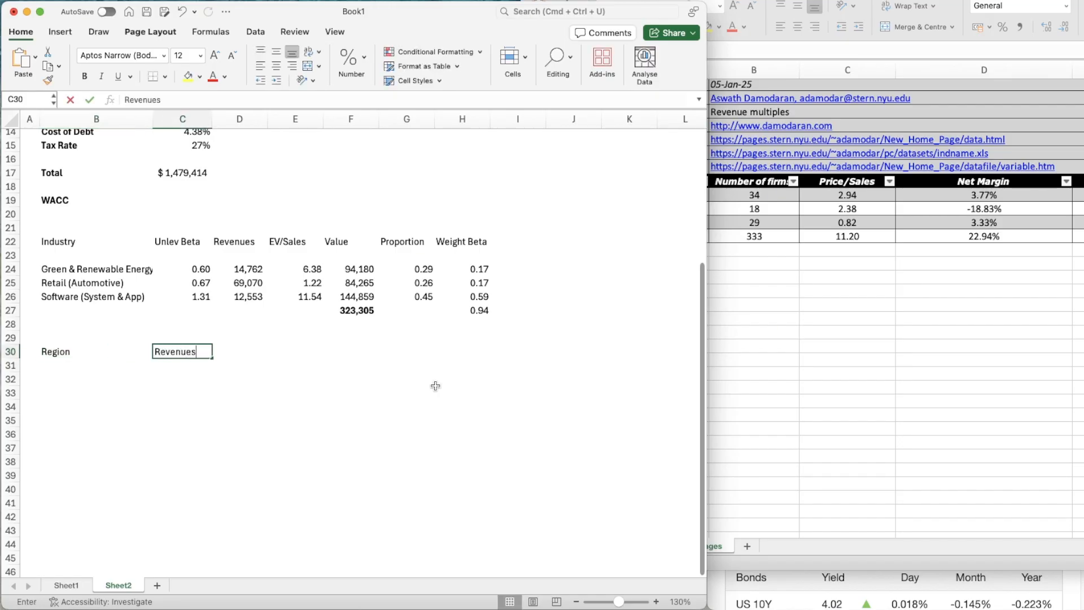
{"action": "type", "text": "es"}
{"action": "key", "text": "Tab"}
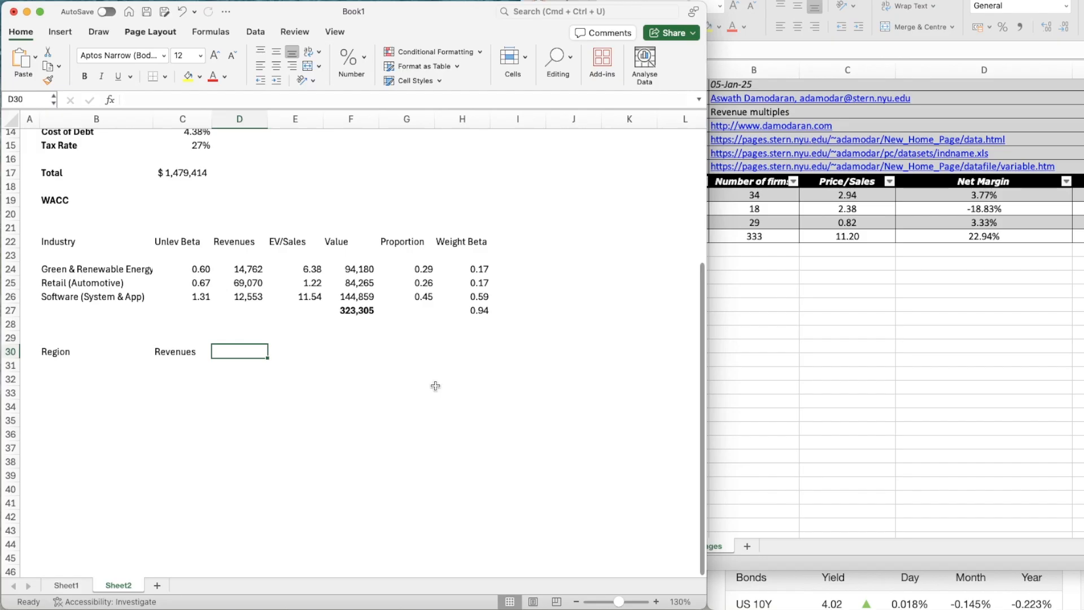
- Add the headers ERP, Weight and Weight ERP in D30 through F30
{"action": "type", "text": "ERp"}
{"action": "key", "text": "BackSpace"}
{"action": "type", "text": "P"}
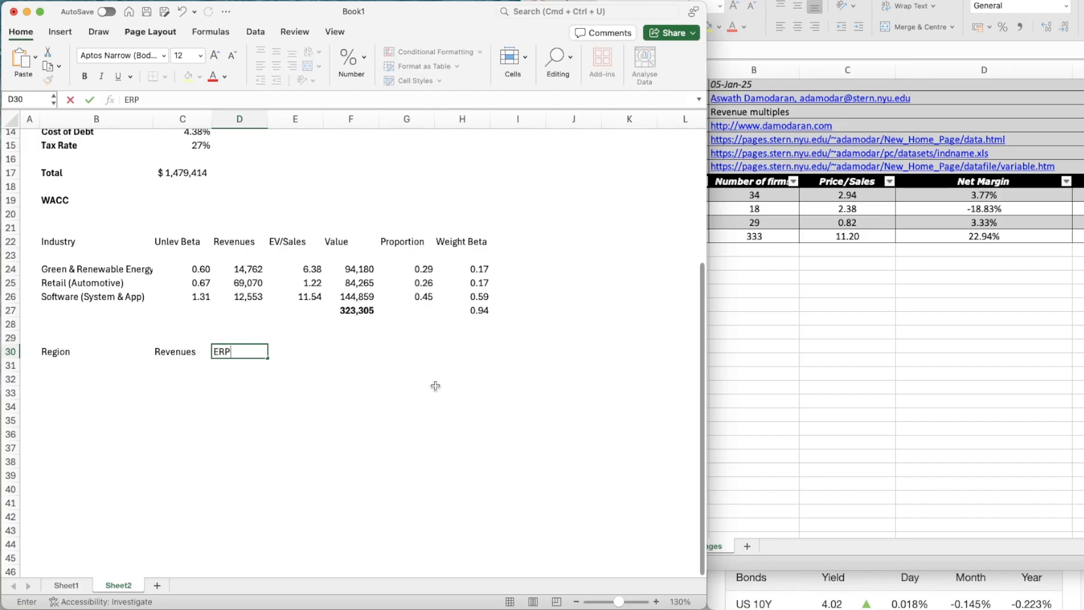
{"action": "key", "text": "Tab"}
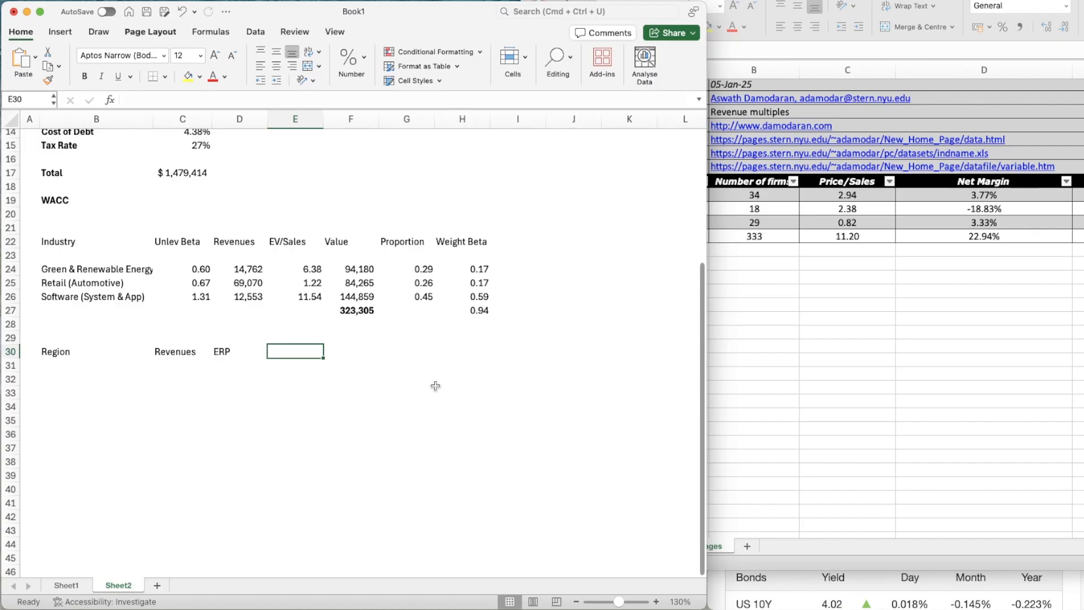
{"action": "type", "text": "We"}
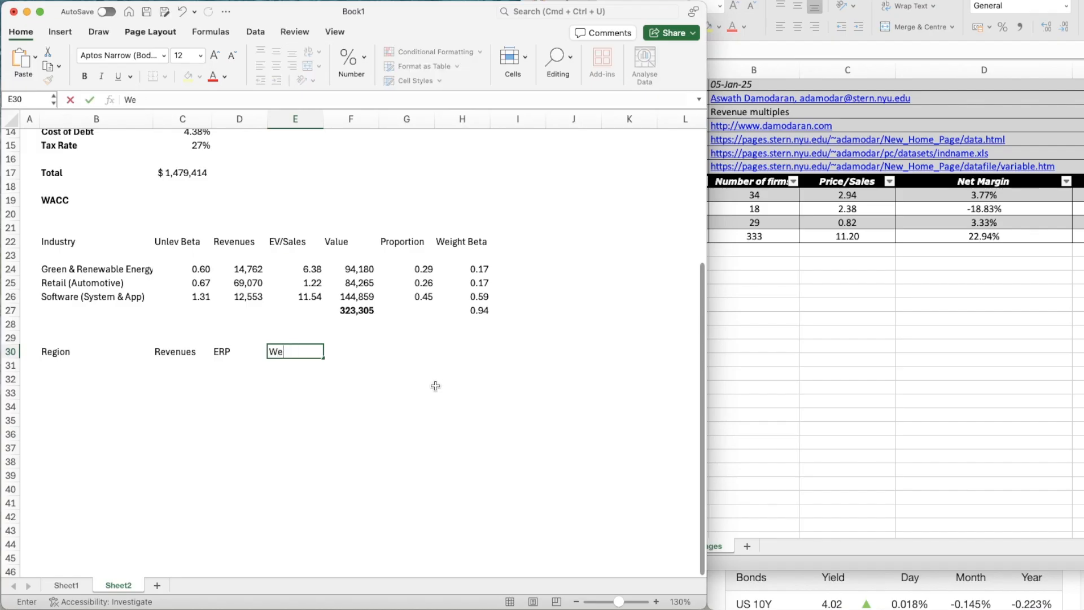
{"action": "type", "text": "ight"}
{"action": "key", "text": "Return"}
{"action": "key", "text": "Up"}
{"action": "key", "text": "Right"}
{"action": "type", "text": "We"}
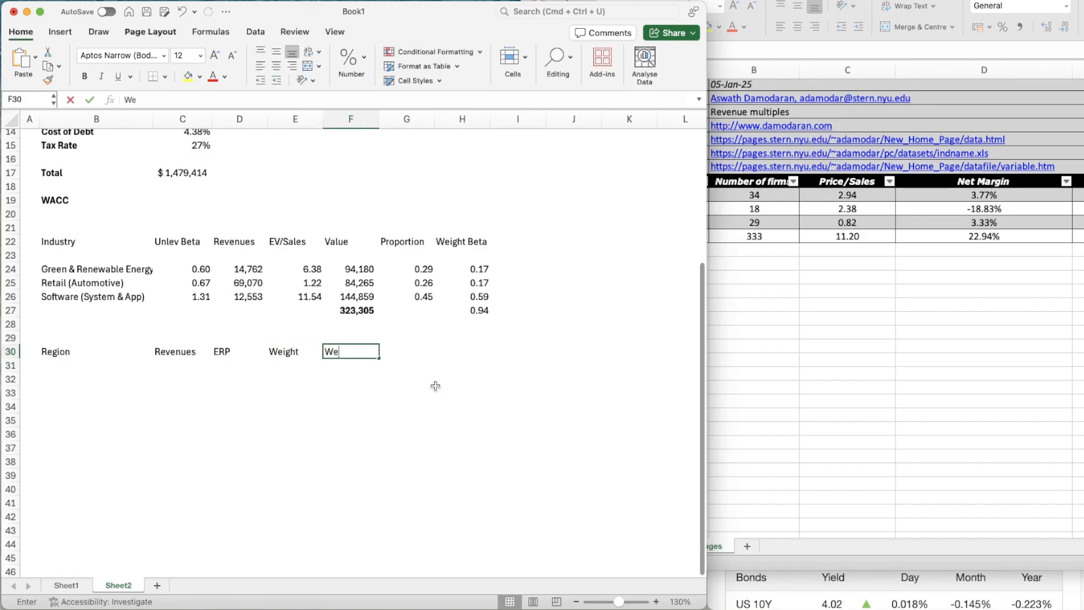
{"action": "type", "text": "ight ERP"}
{"action": "key", "text": "Return"}
- Switch to Tesla's quarterly report in the browser and find the table of revenues by geographic area
{"action": "key", "text": "Left"}
{"action": "key", "text": "Left"}
{"action": "key", "text": "Left"}
{"action": "key", "text": "Left"}
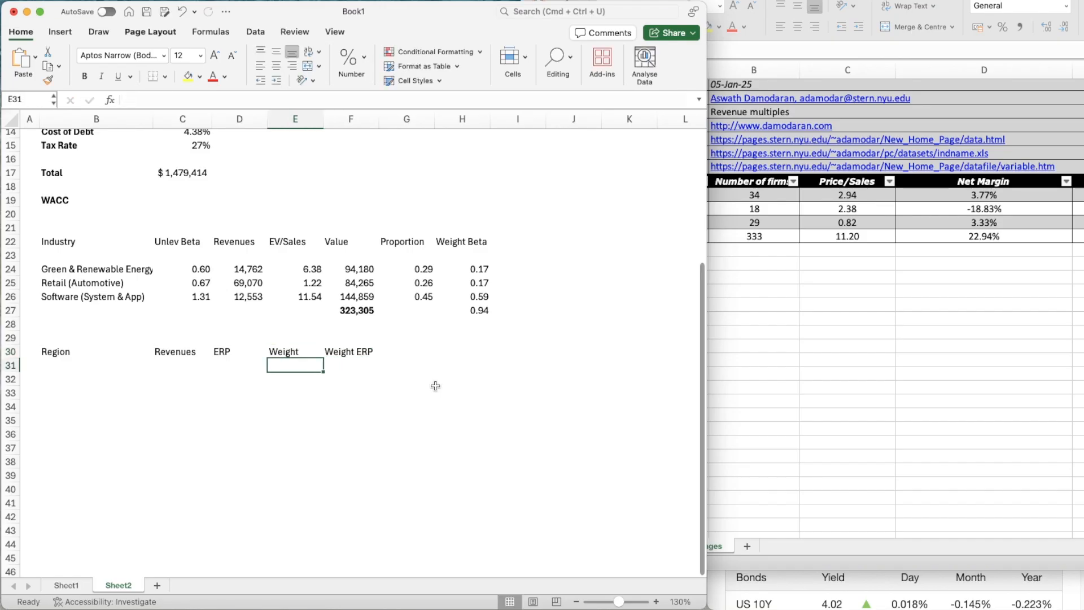
{"action": "key", "text": "Down"}
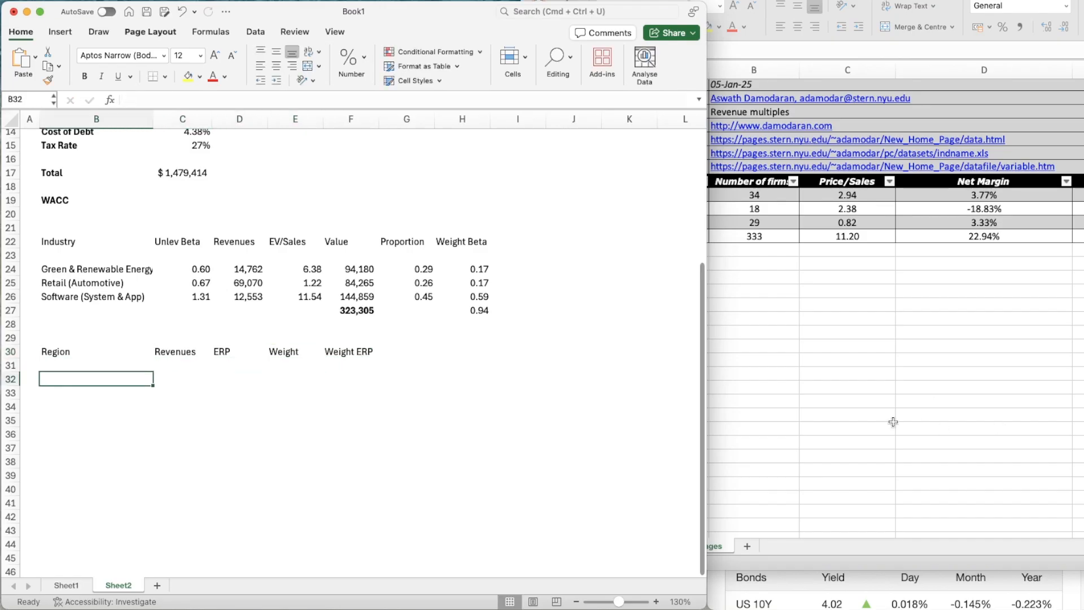
{"action": "left_click", "coordinate": [792, 575]}
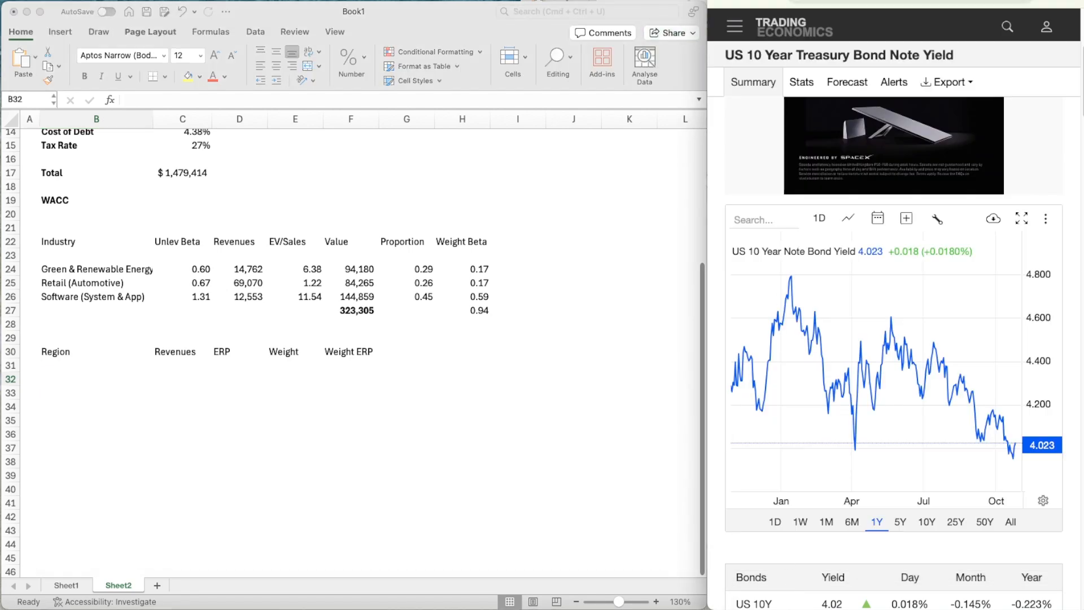
{"action": "key", "text": "super+Tab"}
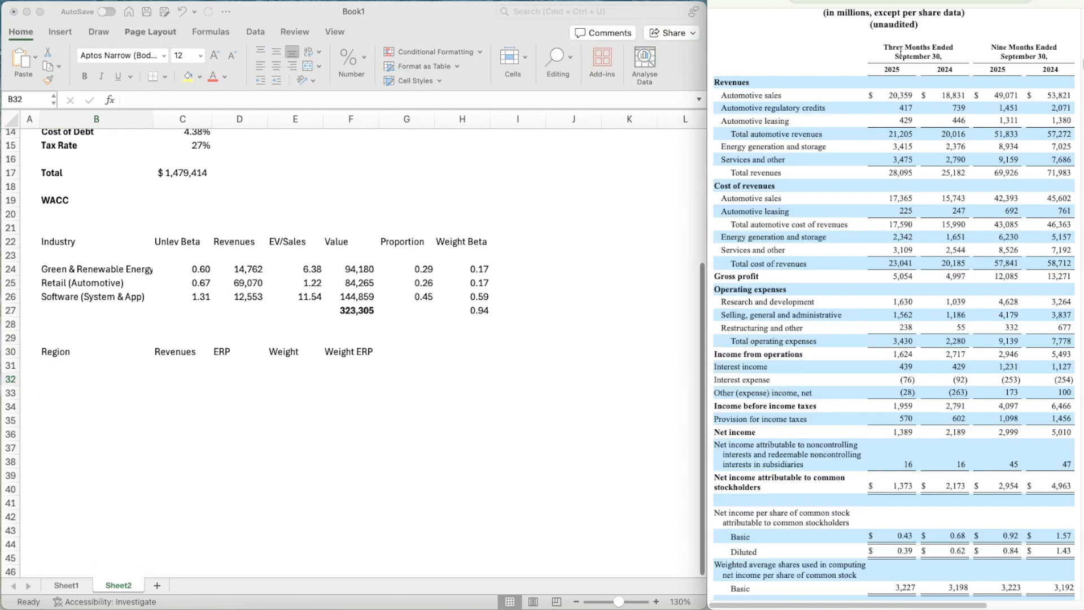
{"action": "scroll", "coordinate": [881, 224], "scroll_direction": "down", "scroll_amount": 20}
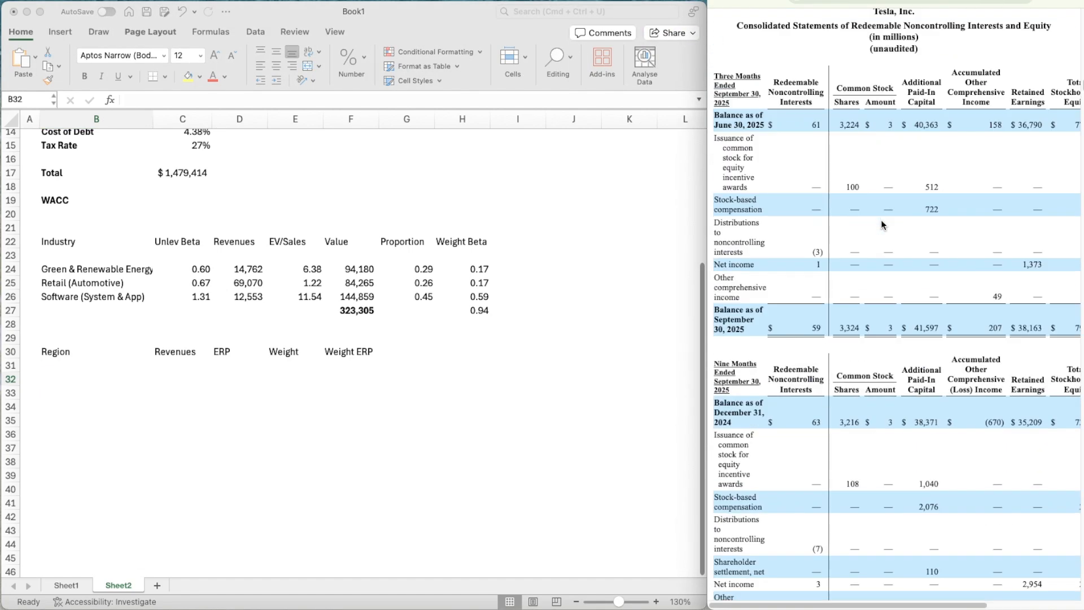
{"action": "scroll", "coordinate": [884, 224], "scroll_direction": "down", "scroll_amount": 20}
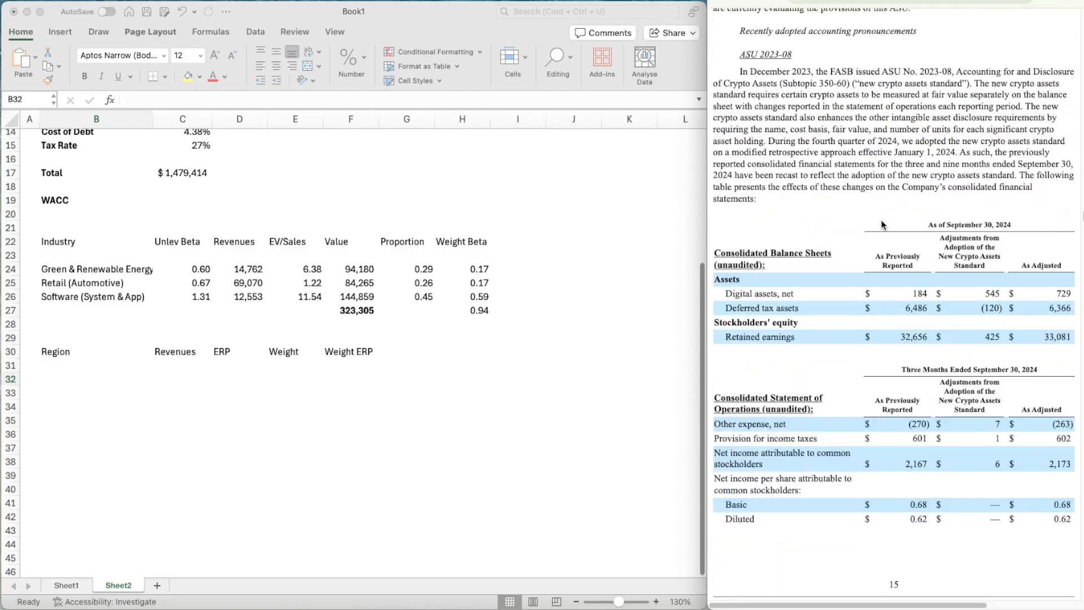
{"action": "scroll", "coordinate": [883, 225], "scroll_direction": "down", "scroll_amount": 20}
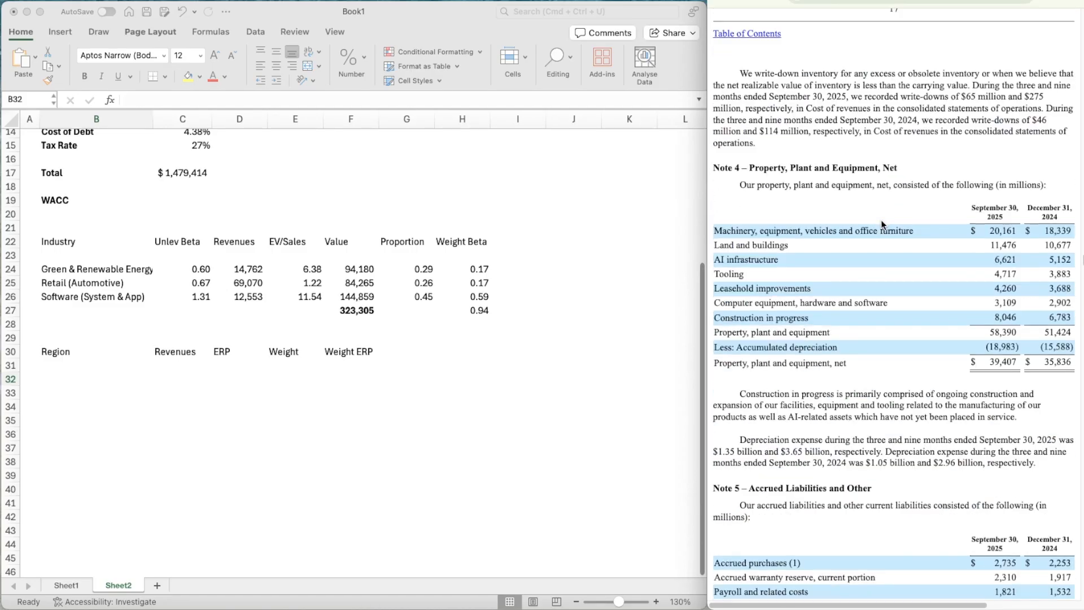
{"action": "scroll", "coordinate": [884, 224], "scroll_direction": "up", "scroll_amount": 5}
{"action": "scroll", "coordinate": [883, 224], "scroll_direction": "down", "scroll_amount": 20}
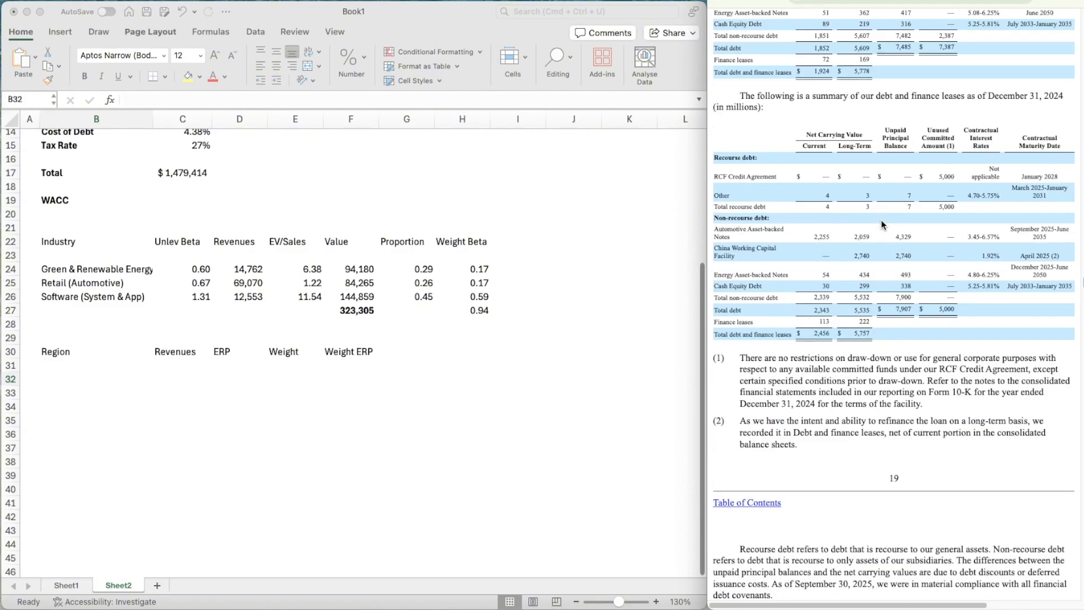
{"action": "scroll", "coordinate": [882, 224], "scroll_direction": "down", "scroll_amount": 20}
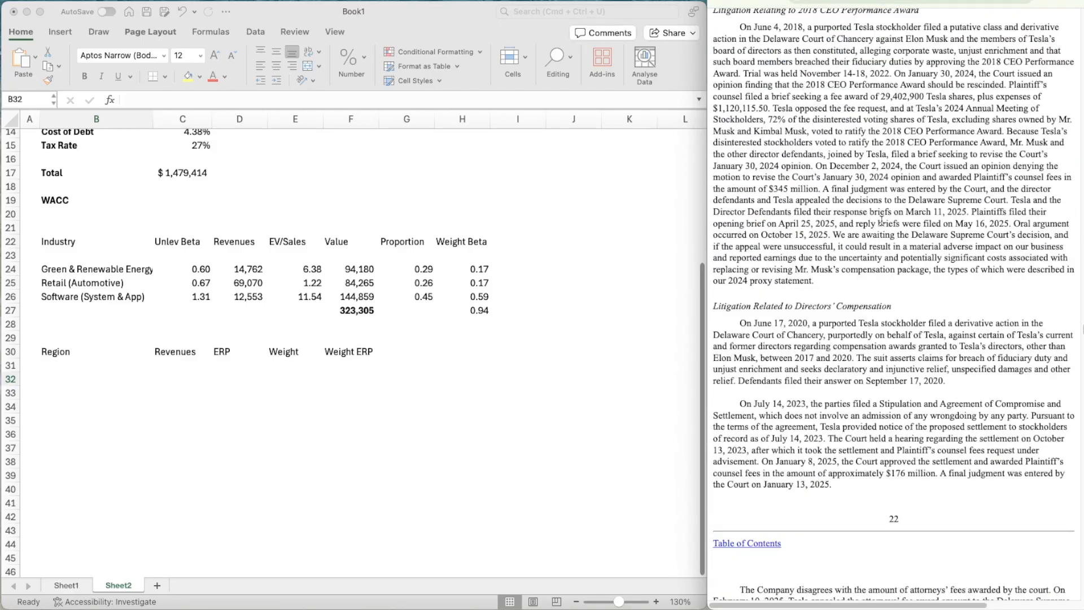
{"action": "scroll", "coordinate": [881, 221], "scroll_direction": "down", "scroll_amount": 20}
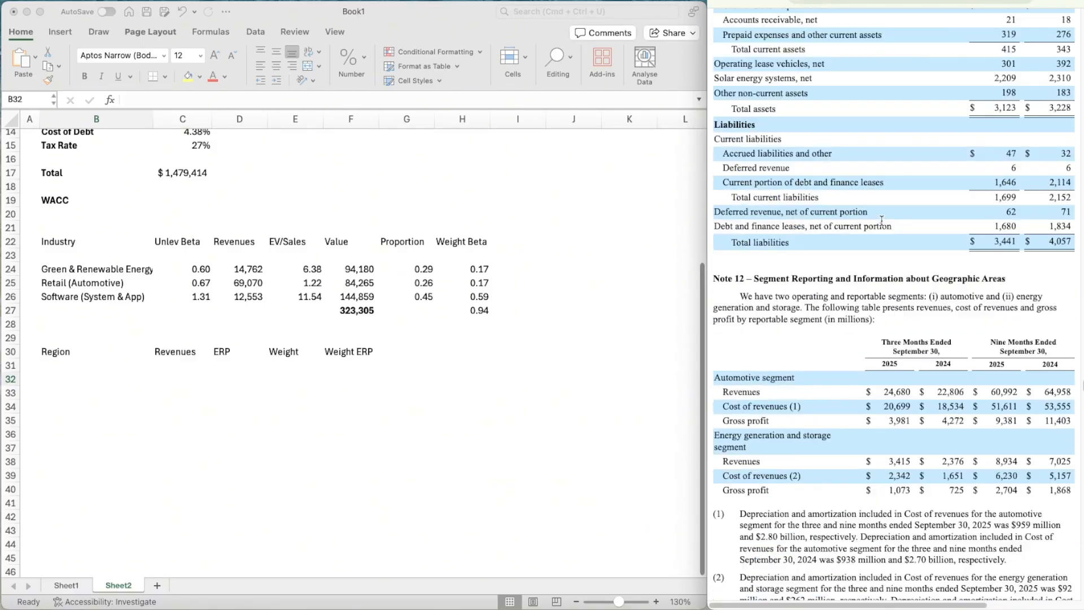
{"action": "scroll", "coordinate": [882, 224], "scroll_direction": "down", "scroll_amount": 10}
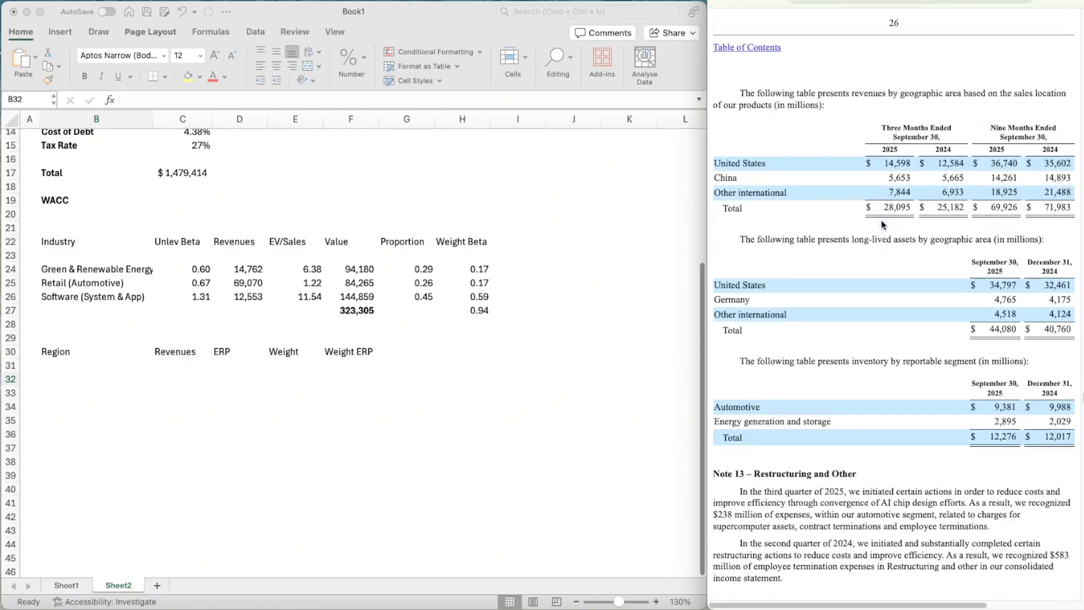
{"action": "scroll", "coordinate": [937, 238], "scroll_direction": "up", "scroll_amount": 1}
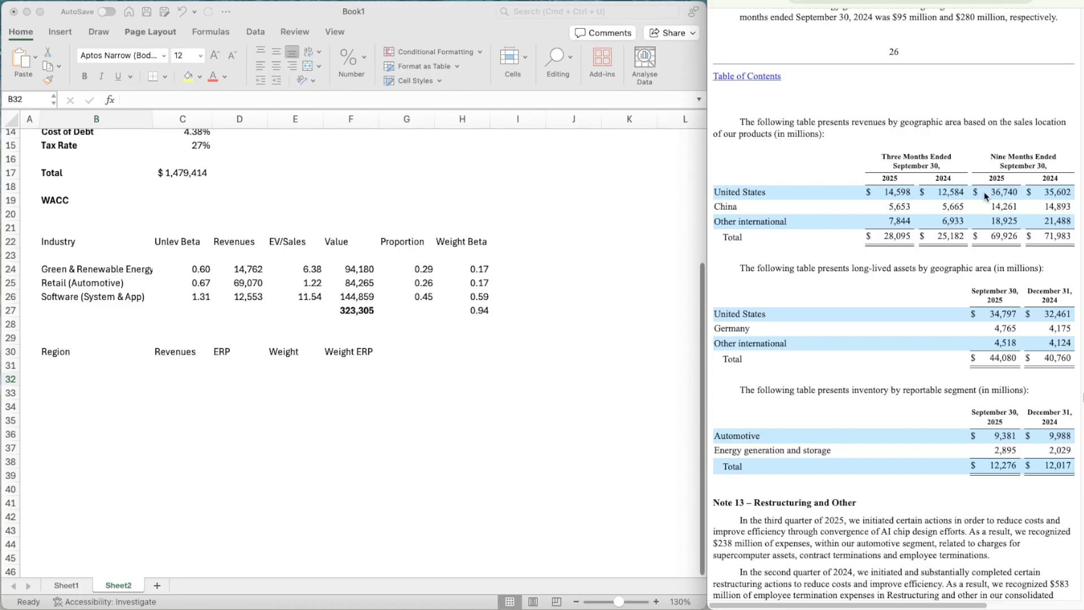
- Enter the region labels US, China and ROW in B32 through B34
{"action": "left_click", "coordinate": [80, 375]}
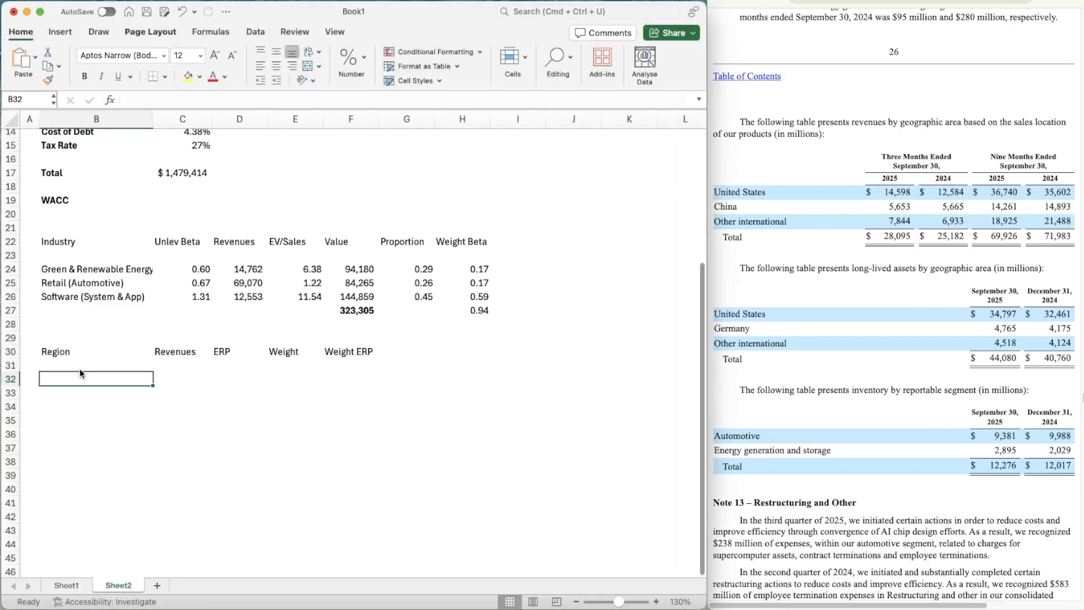
{"action": "type", "text": "US"}
{"action": "key", "text": "Return"}
{"action": "left_click", "coordinate": [80, 373]}
{"action": "key", "text": "Return"}
{"action": "type", "text": "China"}
{"action": "key", "text": "Return"}
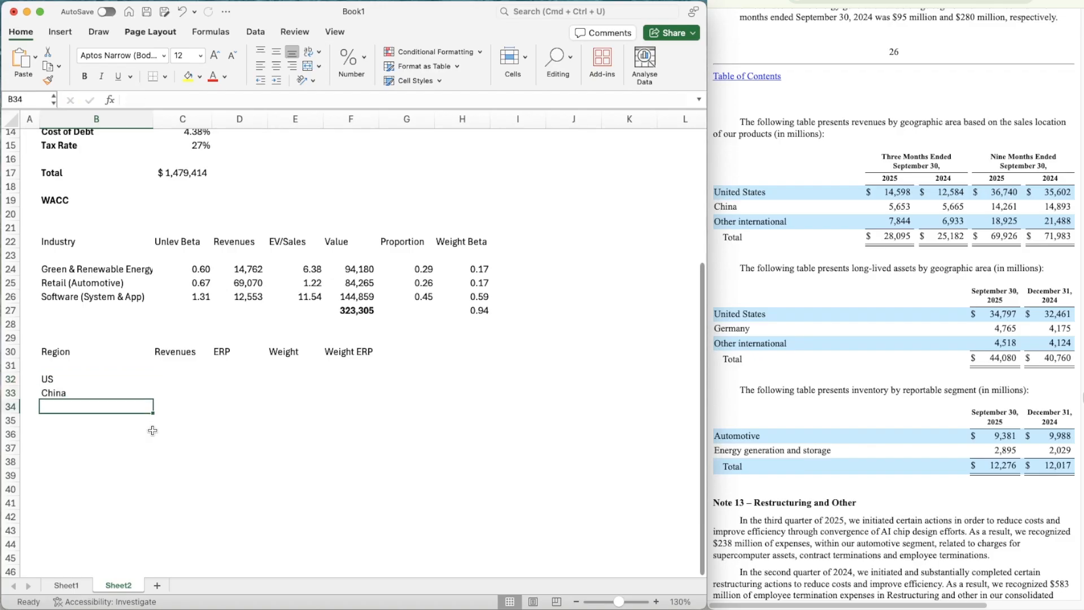
{"action": "type", "text": "Other"}
{"action": "key", "text": "BackSpace"}
{"action": "key", "text": "BackSpace"}
{"action": "key", "text": "BackSpace"}
{"action": "key", "text": "BackSpace"}
{"action": "key", "text": "BackSpace"}
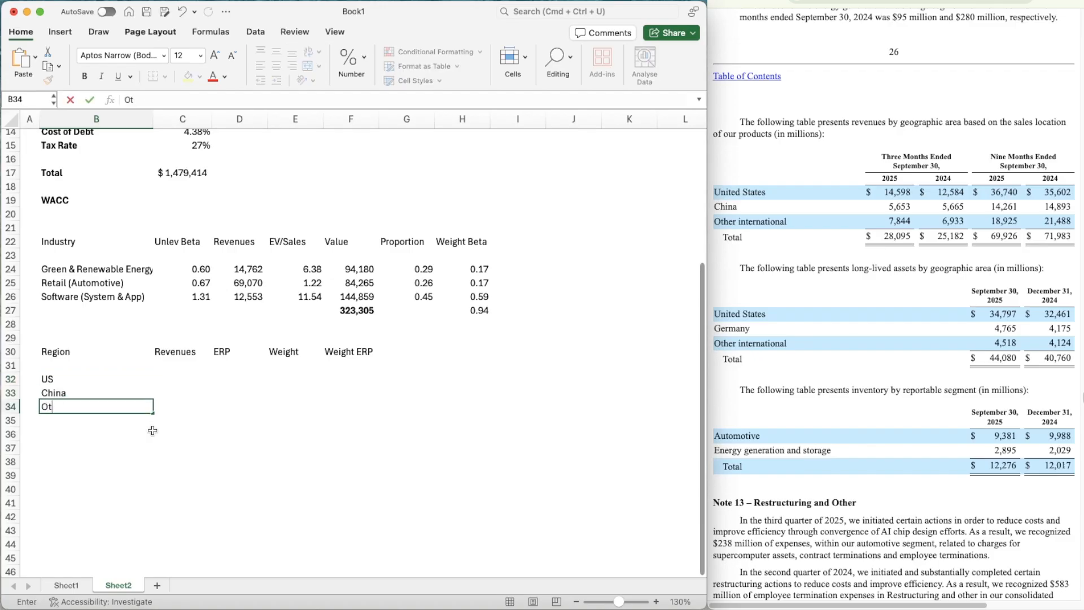
{"action": "type", "text": "ROW"}
{"action": "key", "text": "Return"}
- Make the region labels in B32:B34 bold
{"action": "key", "text": "Up"}
{"action": "key", "text": "Up"}
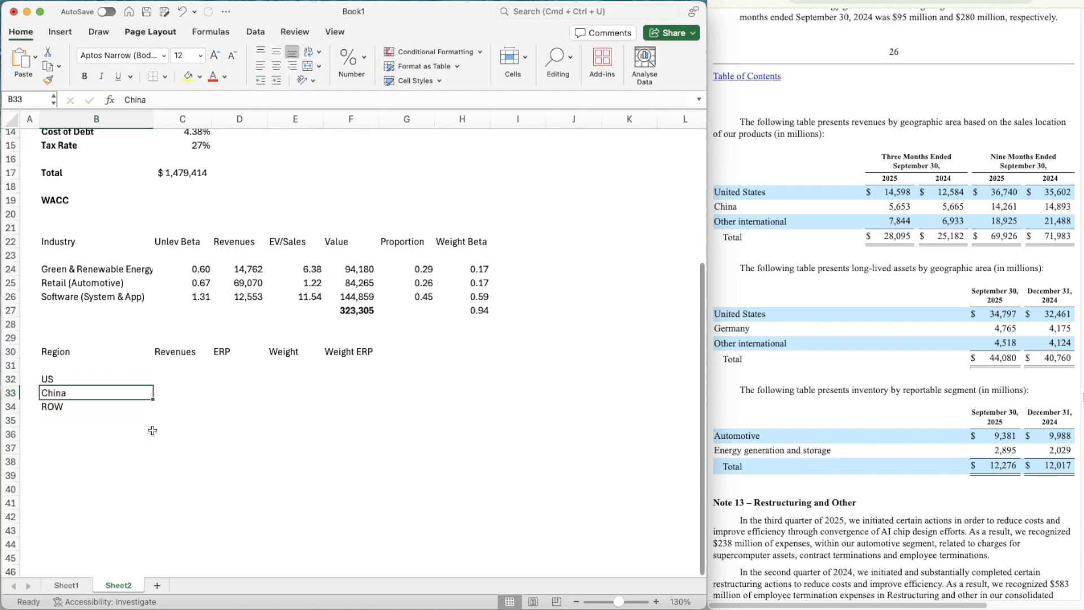
{"action": "key", "text": "shift+Up"}
{"action": "key", "text": "Down"}
{"action": "key", "text": "shift+Up"}
{"action": "key", "text": "shift+Up"}
{"action": "key", "text": "super+b"}
- Enter the US nine-month 2025 revenue of 36740 in C32
{"action": "key", "text": "Right"}
{"action": "key", "text": "Right"}
{"action": "key", "text": "Up"}
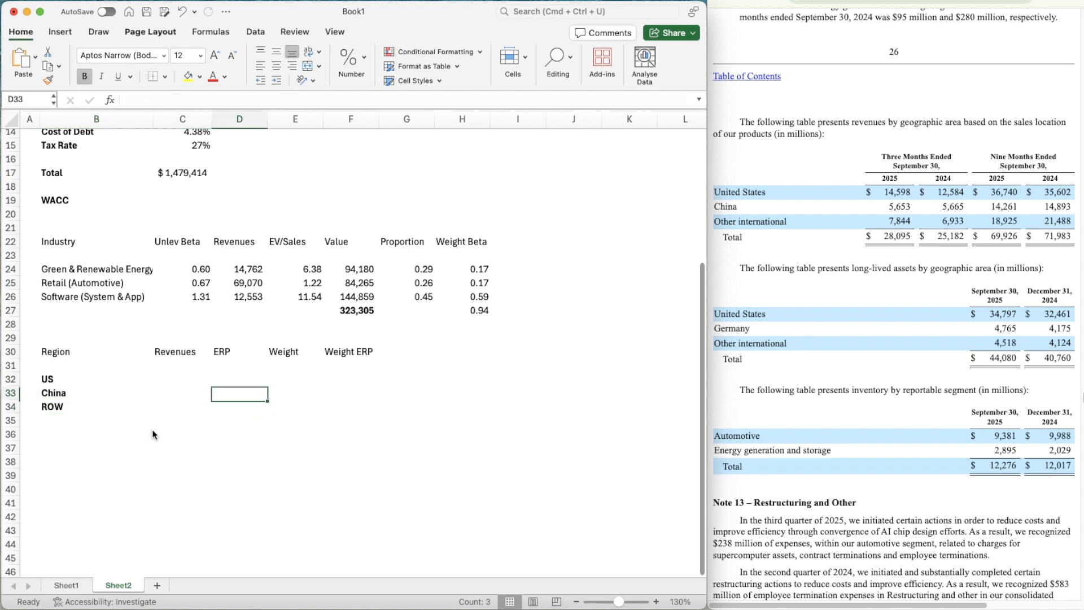
{"action": "key", "text": "Left"}
{"action": "key", "text": "Up"}
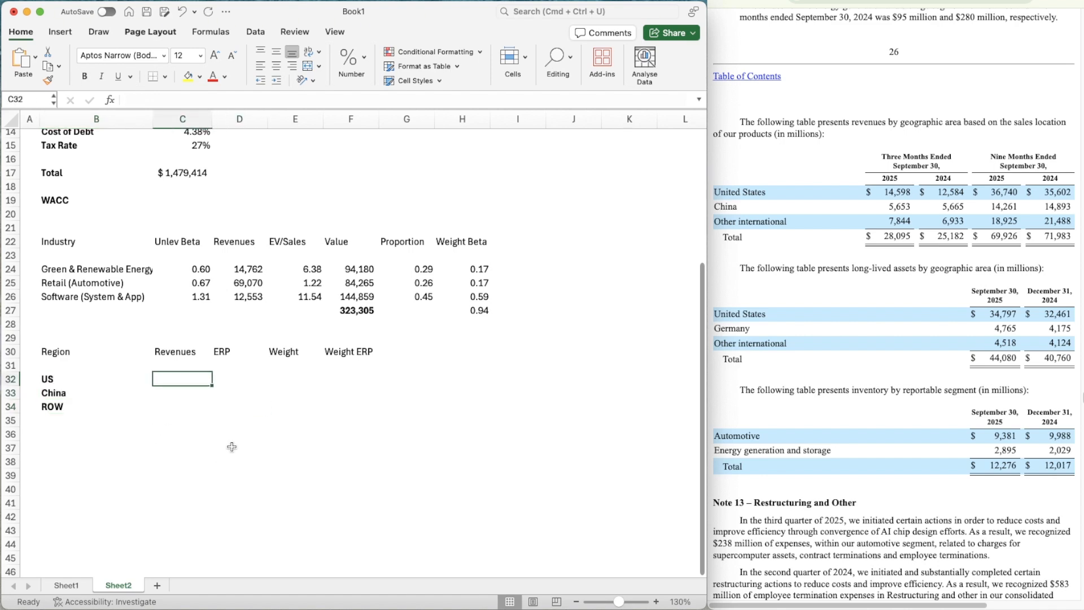
{"action": "type", "text": "3"}
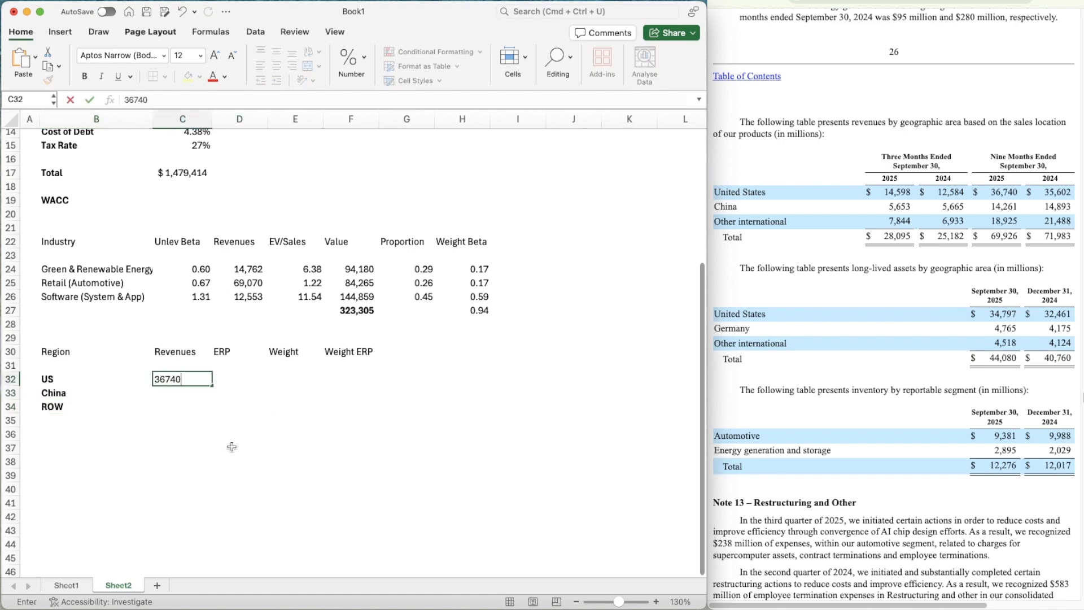
{"action": "type", "text": "6740"}
{"action": "key", "text": "Return"}
- Copy the number format of the Retail (Automotive) revenue in D25 to the regional revenue cells C32:C34
{"action": "key", "text": "Up"}
{"action": "key", "text": "Up"}
{"action": "key", "text": "Up"}
{"action": "key", "text": "Up"}
{"action": "key", "text": "Up"}
{"action": "key", "text": "Right"}
{"action": "key", "text": "Right"}
{"action": "key", "text": "Right"}
{"action": "key", "text": "Up"}
{"action": "key", "text": "Left"}
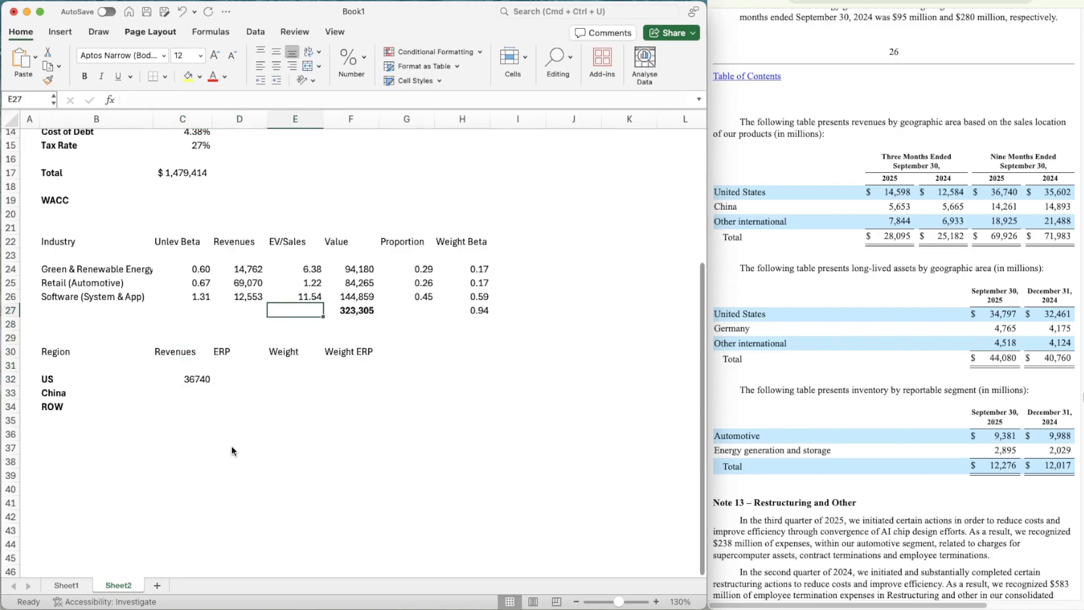
{"action": "key", "text": "Up"}
{"action": "key", "text": "Up"}
{"action": "key", "text": "Left"}
{"action": "key", "text": "super+shift+c"}
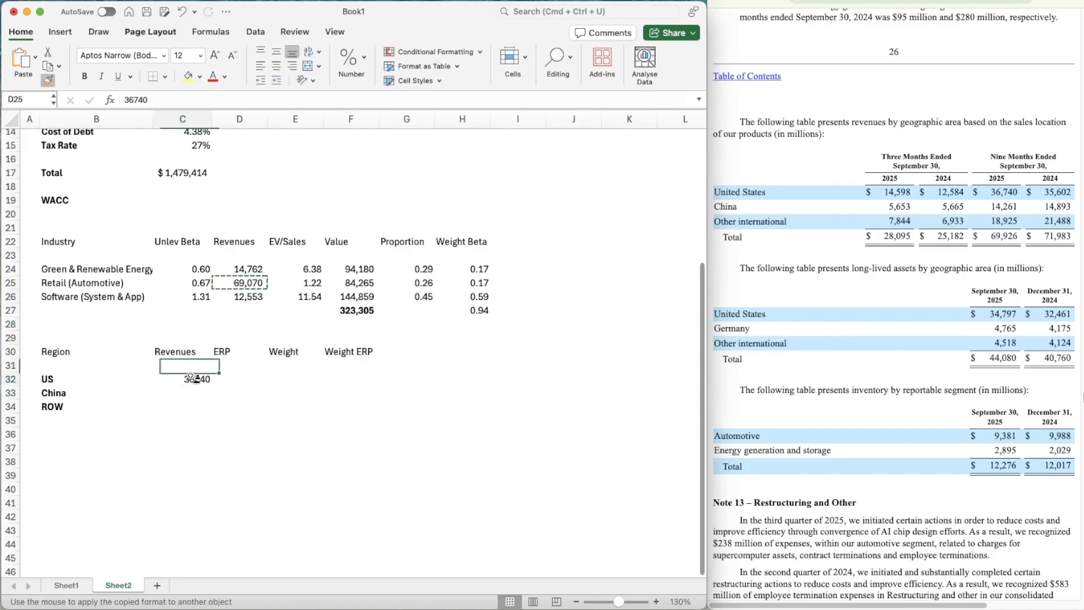
{"action": "left_click_drag", "start_coordinate": [191, 376], "coordinate": [192, 404]}
- Enter the nine-month 2025 revenues for China and ROW, 14261 in C33 and 18925 in C34
{"action": "left_click", "coordinate": [190, 392]}
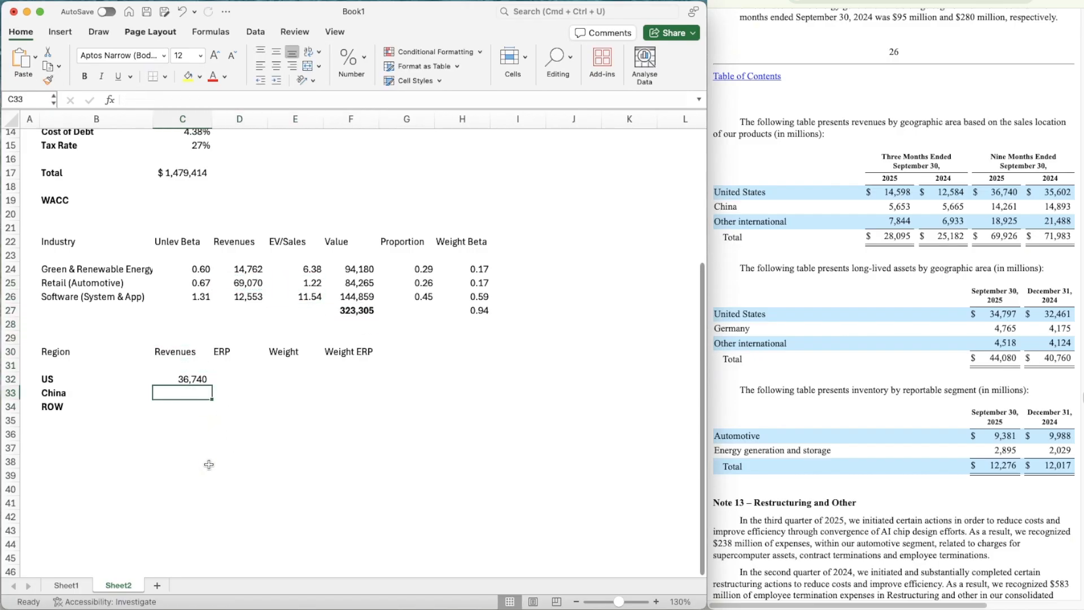
{"action": "type", "text": "14261"}
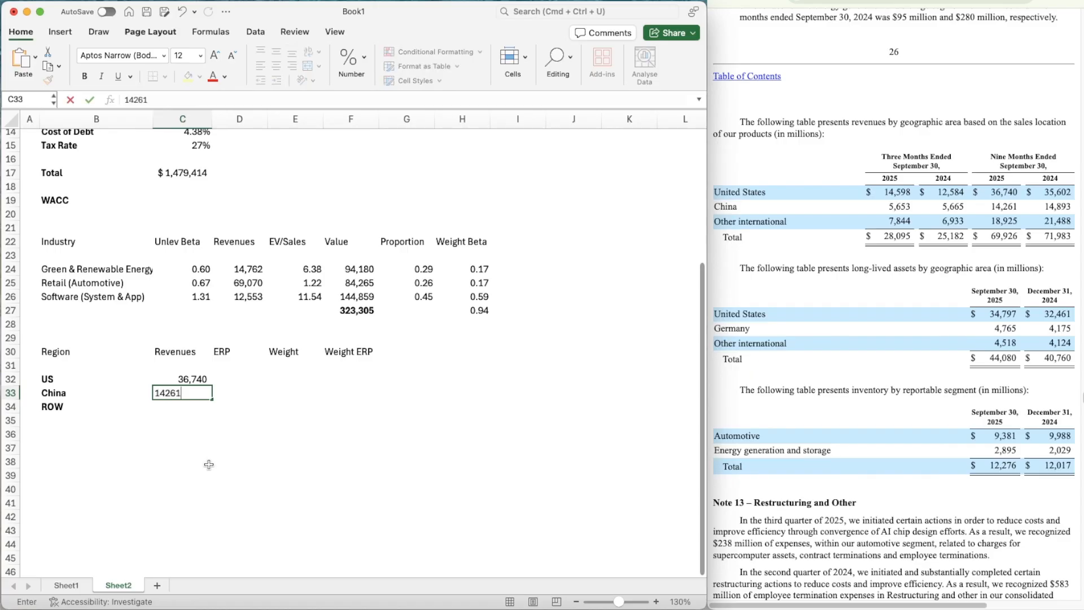
{"action": "key", "text": "Return"}
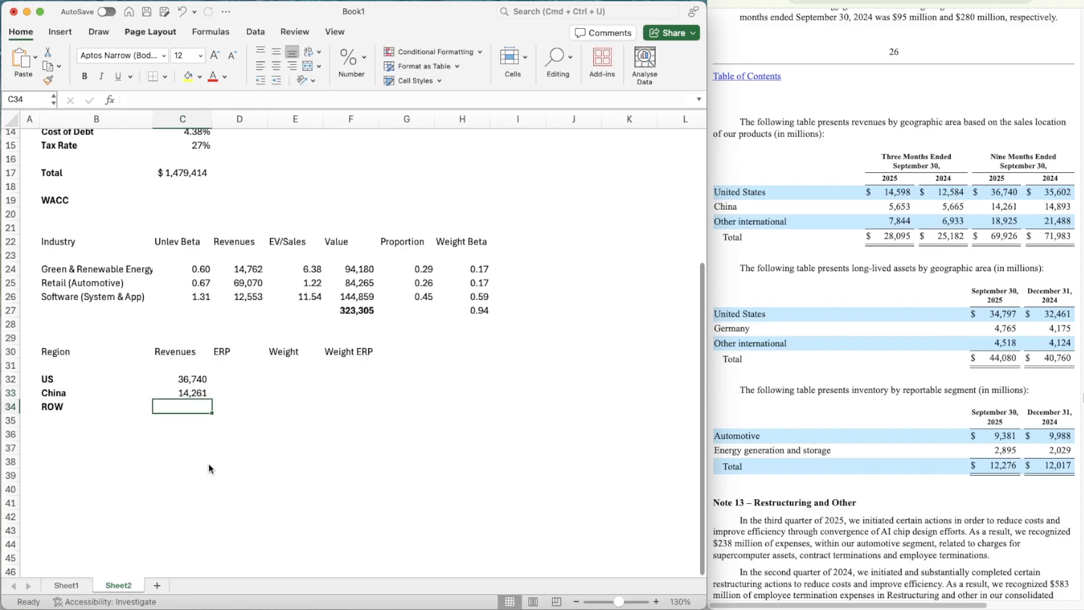
{"action": "key", "text": "Up"}
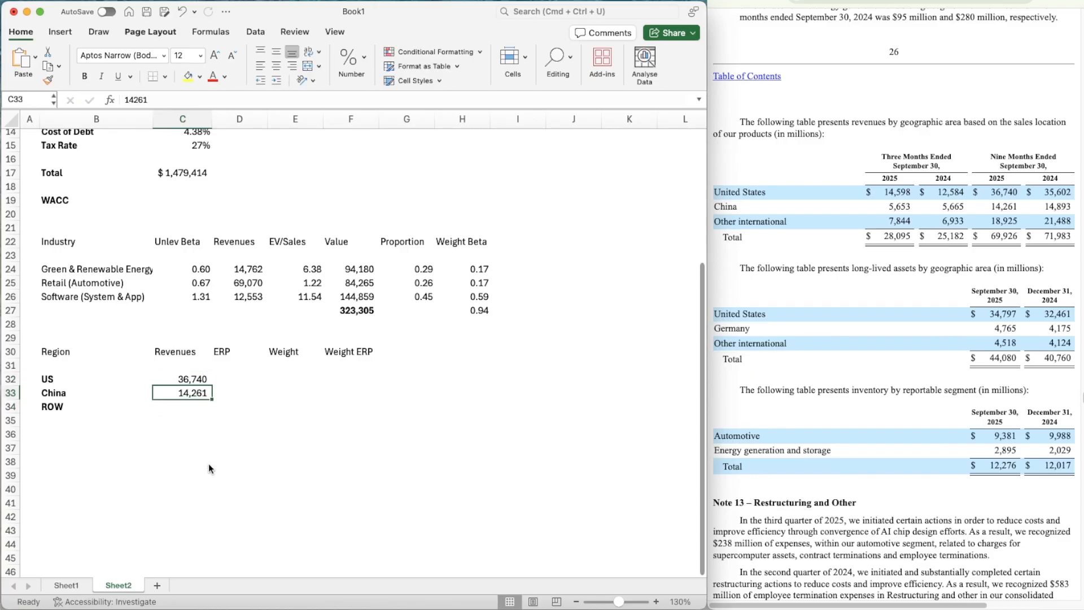
{"action": "key", "text": "Down"}
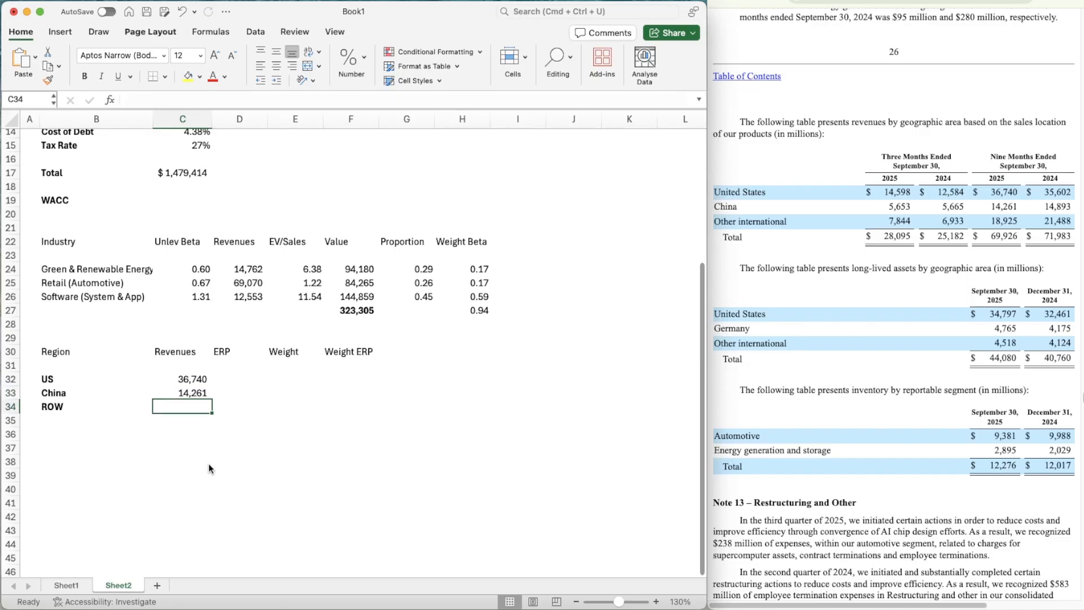
{"action": "type", "text": "18925"}
{"action": "key", "text": "Up"}
- Switch to the ctrypremJuly25 workbook, find the regional ERP summary on Regional Weighted Averages, and place its window beside Book1
{"action": "key", "text": "Up"}
{"action": "key", "text": "Up"}
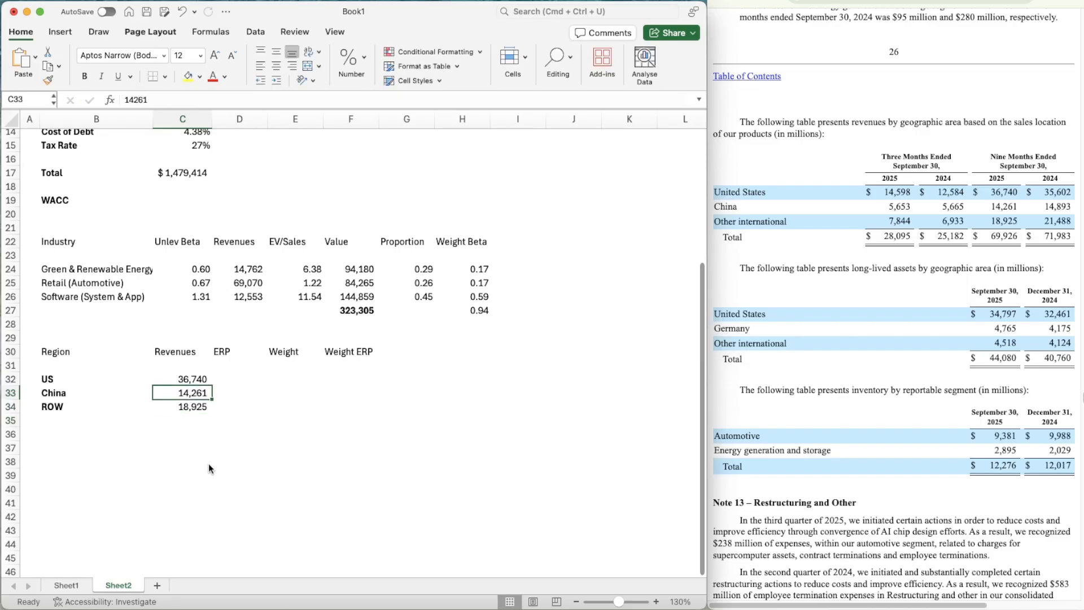
{"action": "key", "text": "Right"}
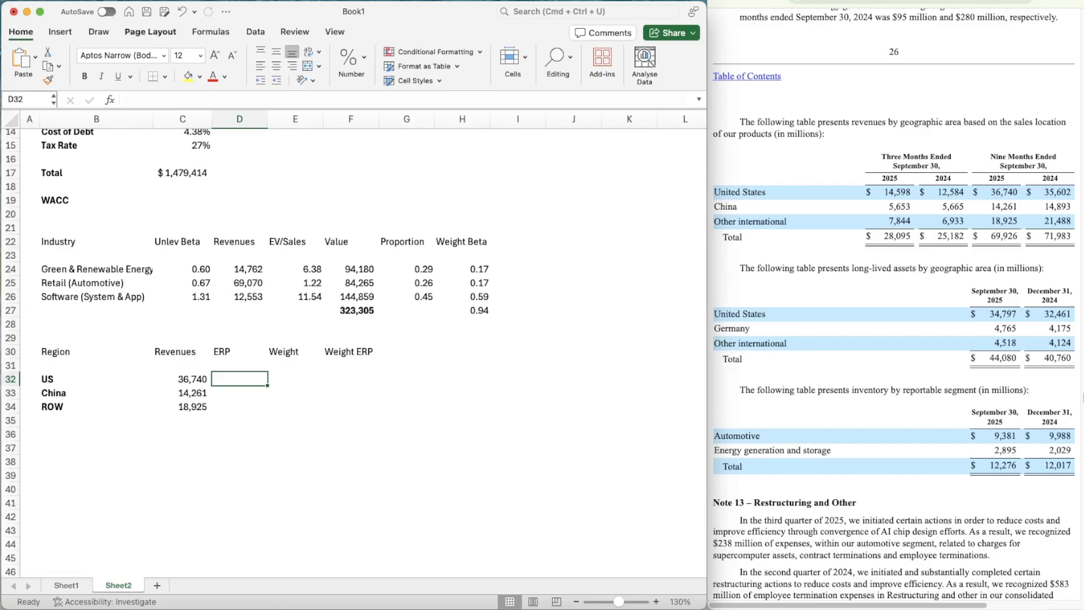
{"action": "key", "text": "super+Tab"}
{"action": "left_click_drag", "start_coordinate": [0, 3], "coordinate": [358, 10]}
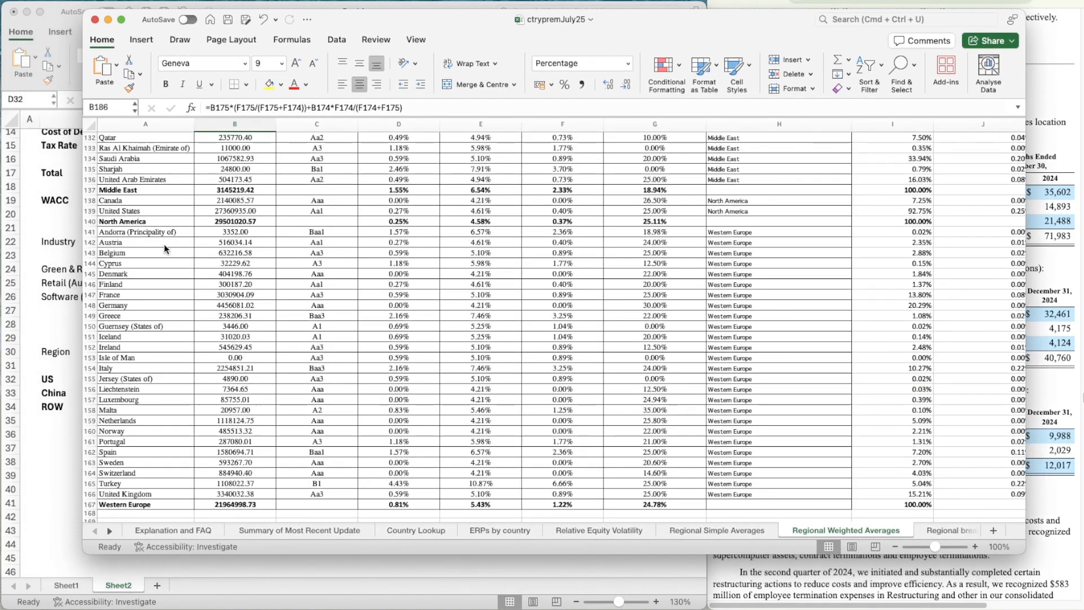
{"action": "scroll", "coordinate": [368, 407], "scroll_direction": "down", "scroll_amount": 10}
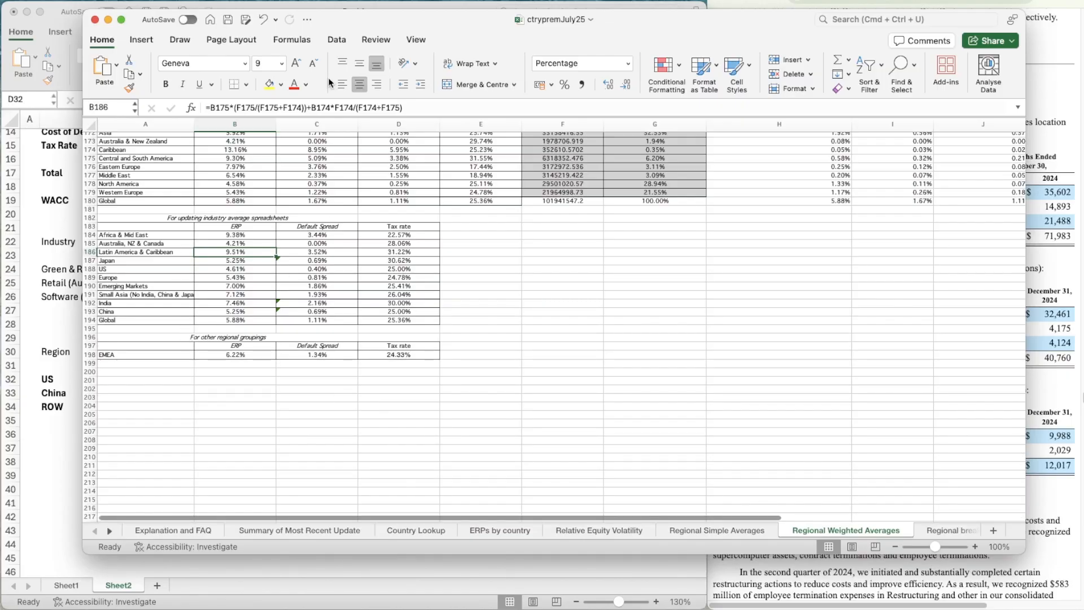
{"action": "left_click_drag", "start_coordinate": [389, 20], "coordinate": [1014, 9]}
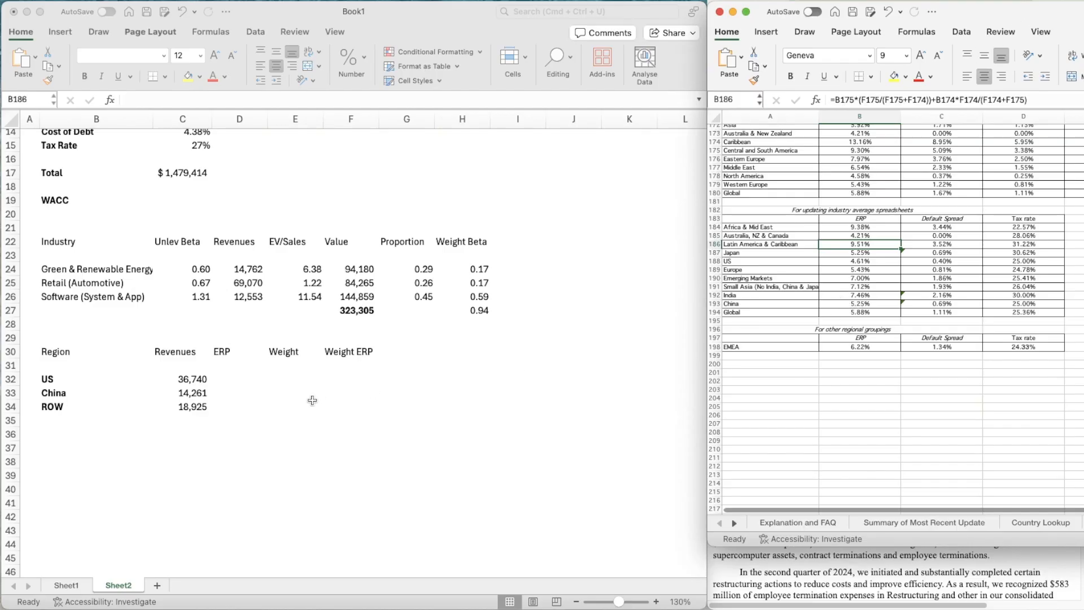
- Enter China's equity risk premium of 5.25% in D33
{"action": "left_click", "coordinate": [231, 382]}
{"action": "left_click", "coordinate": [238, 396]}
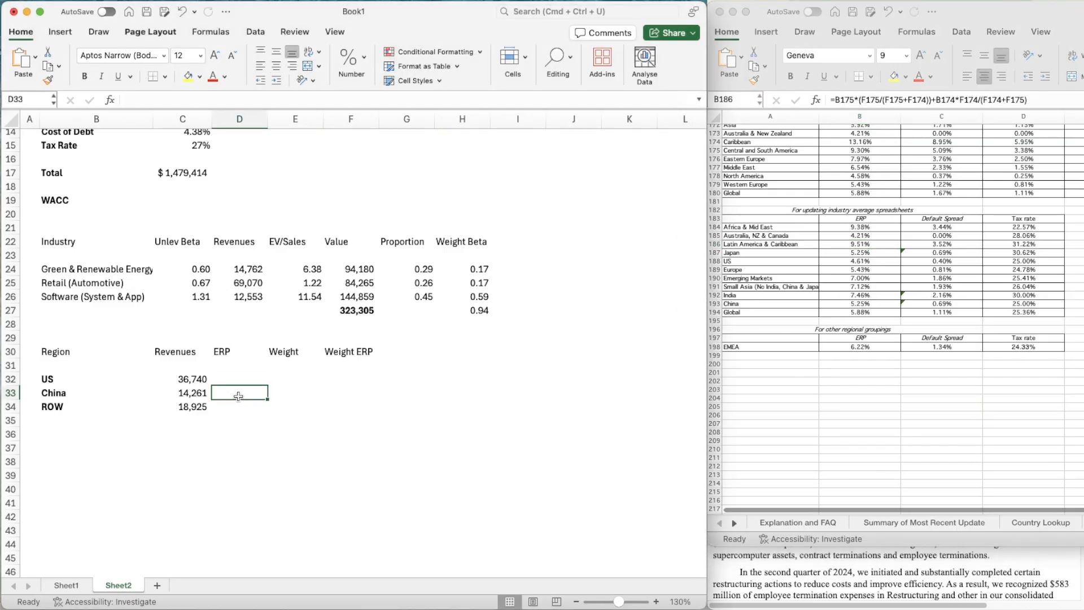
{"action": "type", "text": "5.25"}
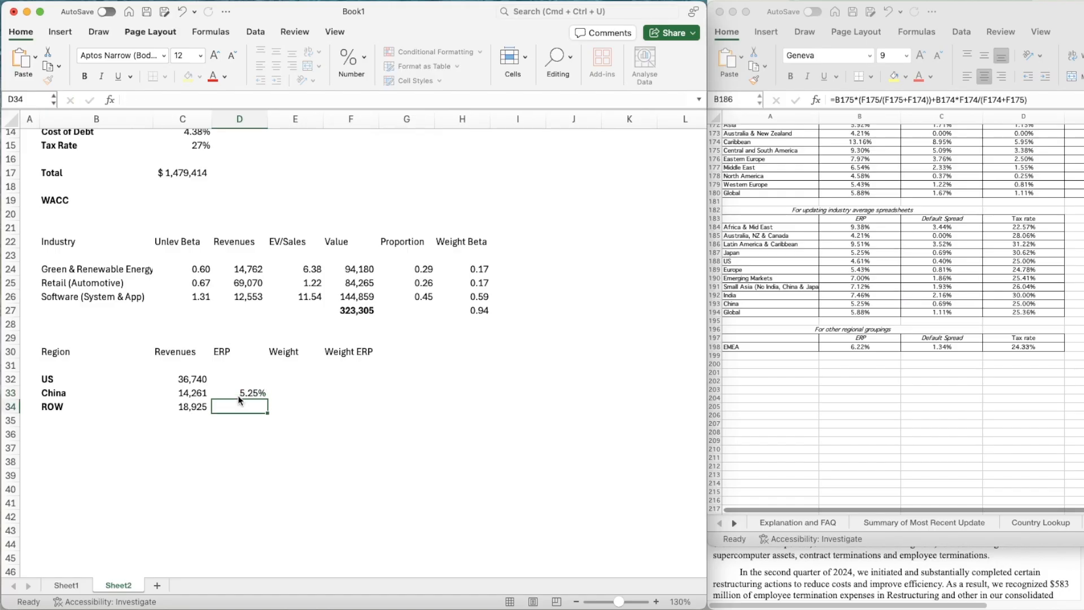
- Enter the US equity risk premium of 4.61% in D32
{"action": "key", "text": "Up"}
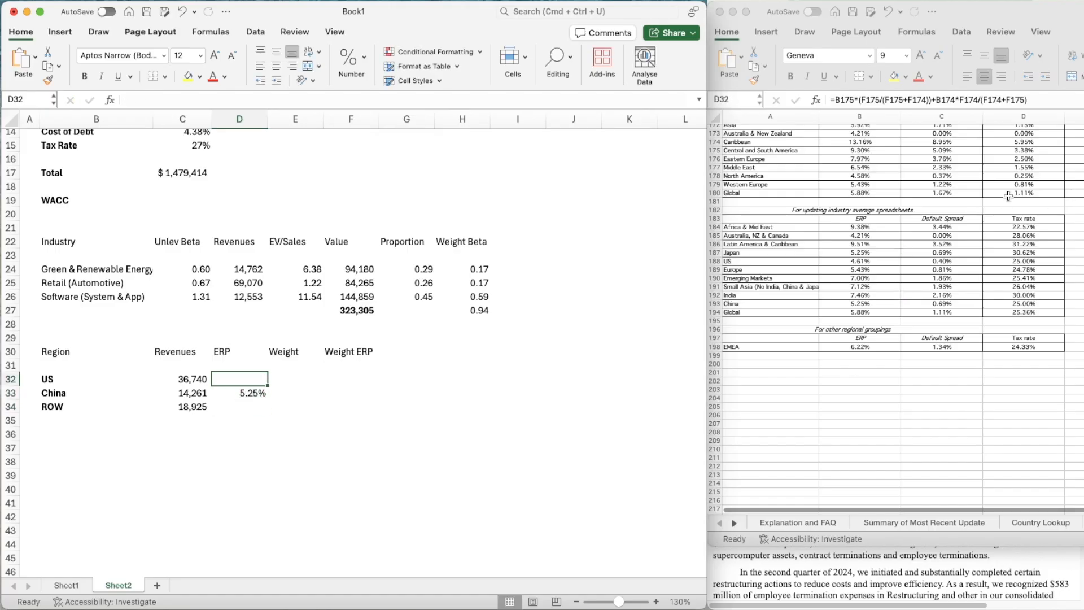
{"action": "scroll", "coordinate": [846, 213], "scroll_direction": "up", "scroll_amount": 3}
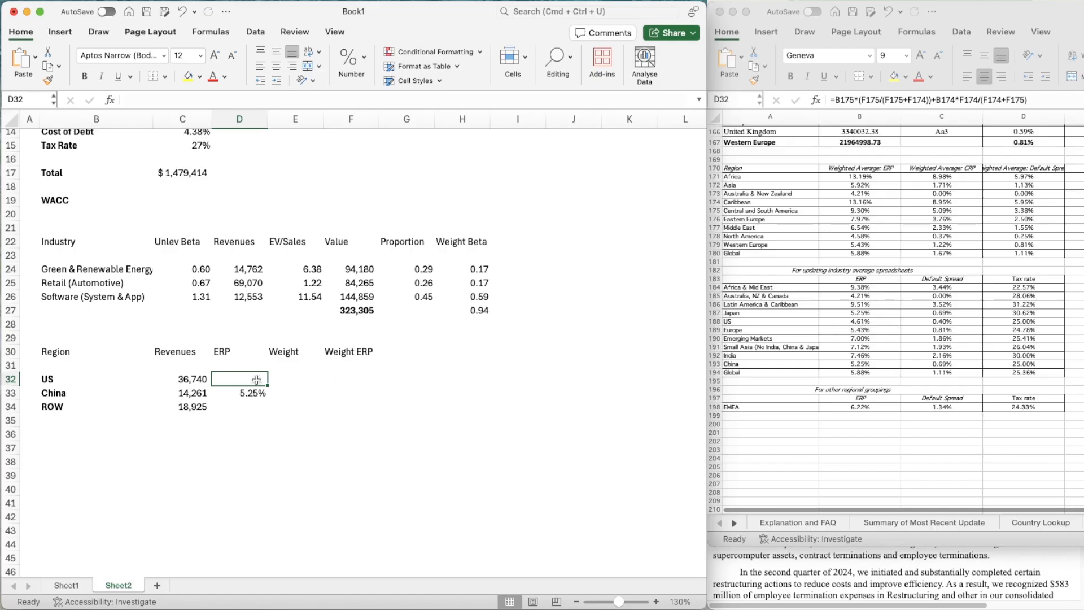
{"action": "type", "text": "4.61"}
{"action": "key", "text": "Return"}
{"action": "key", "text": "Return"}
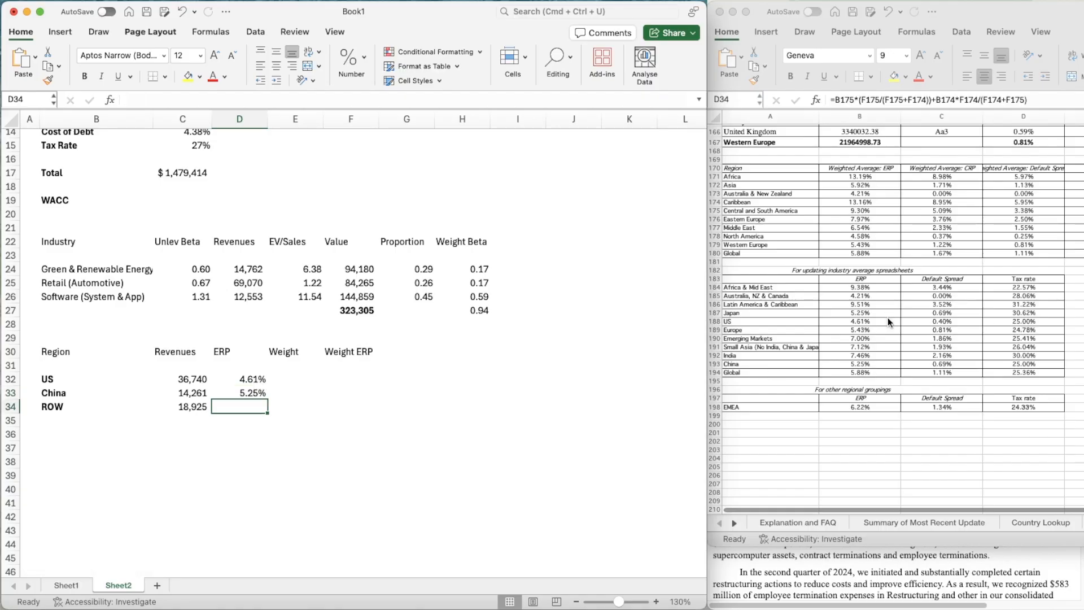
- Try to exclude the US and China from the Global premium by deleting their rows in the summary for updating industry average spreadsheets
{"action": "left_click", "coordinate": [712, 320]}
{"action": "left_click", "coordinate": [716, 321]}
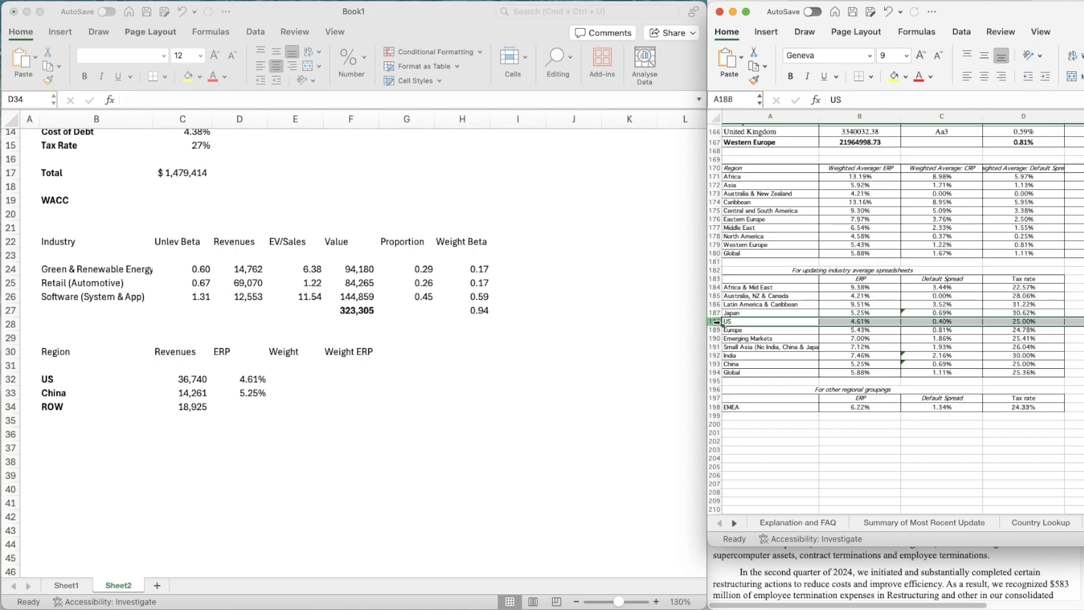
{"action": "right_click", "coordinate": [716, 321]}
{"action": "left_click", "coordinate": [743, 403]}
{"action": "right_click", "coordinate": [714, 355]}
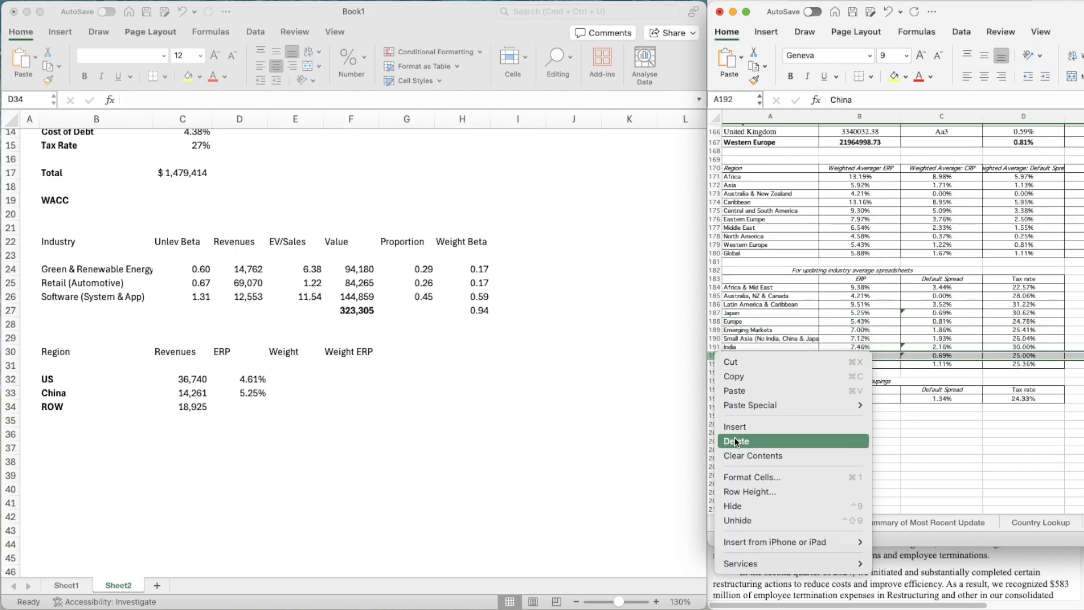
{"action": "left_click", "coordinate": [784, 438]}
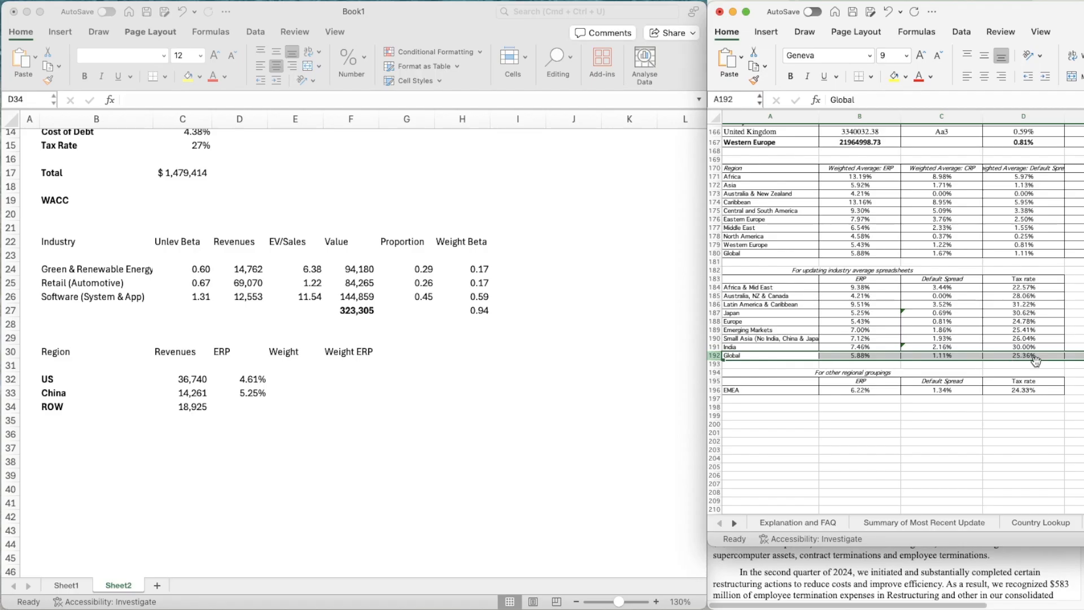
{"action": "scroll", "coordinate": [1035, 361], "scroll_direction": "up", "scroll_amount": 3}
{"action": "scroll", "coordinate": [1036, 361], "scroll_direction": "right", "scroll_amount": 2}
{"action": "scroll", "coordinate": [1036, 361], "scroll_direction": "left", "scroll_amount": 2}
{"action": "scroll", "coordinate": [1036, 362], "scroll_direction": "down", "scroll_amount": 1}
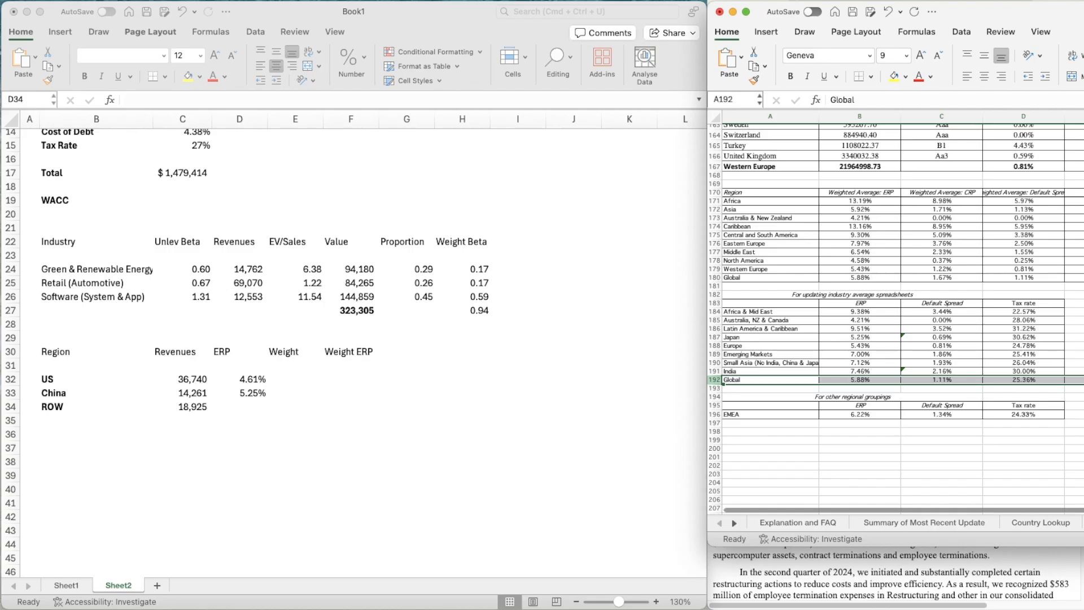
- Undo the deletions of the China and US rows in the regional summary
{"action": "key", "text": "super+z"}
{"action": "key", "text": "super+z"}
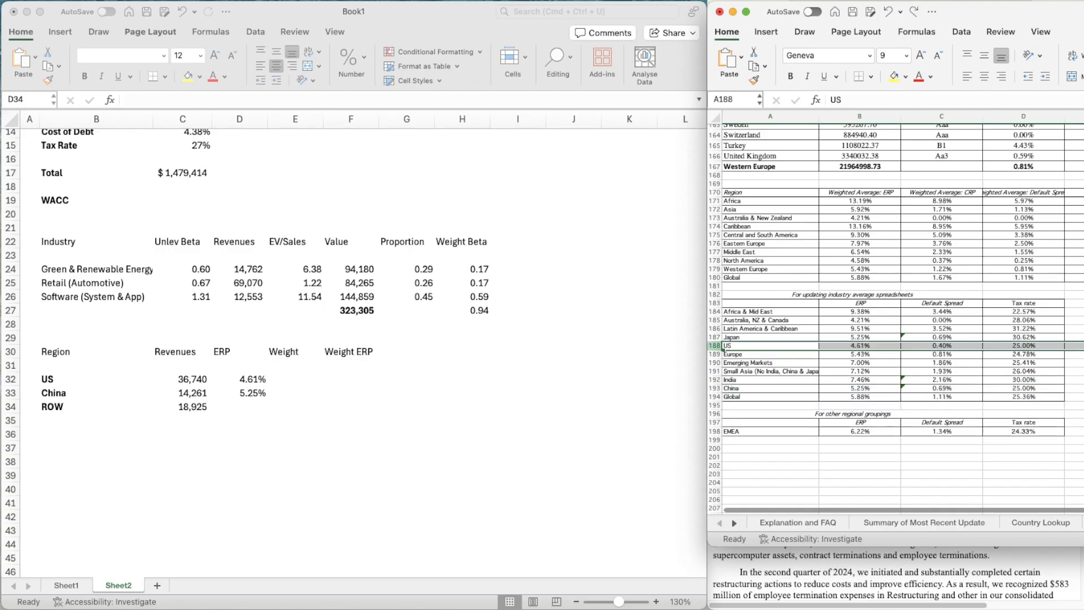
{"action": "left_click", "coordinate": [1075, 356]}
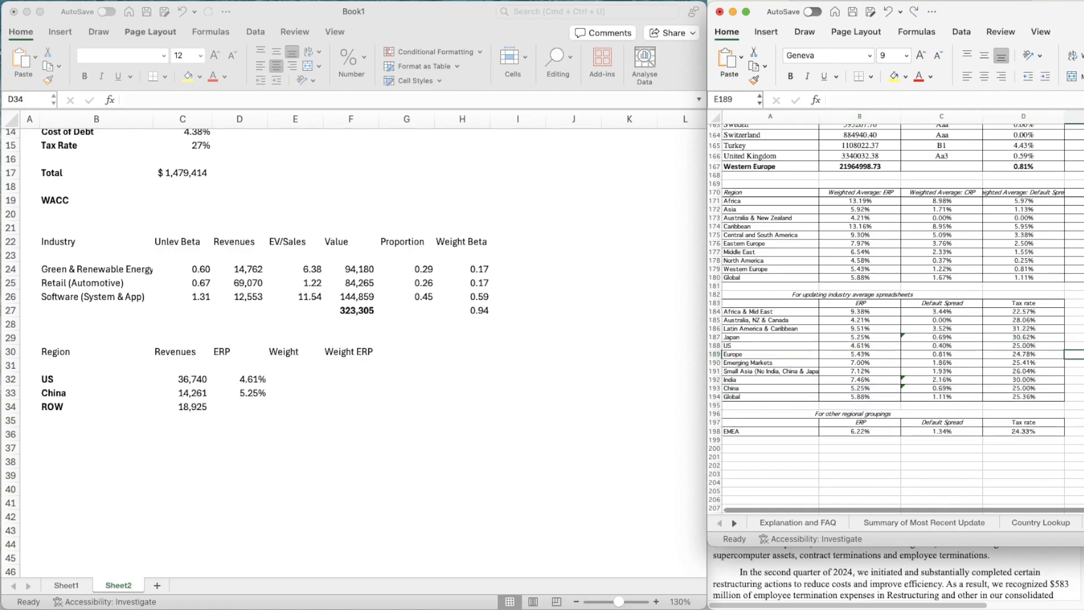
- Examine the country rows feeding the regional averages, including China in row 35, and the Global weighted average ERP in B180
{"action": "left_click", "coordinate": [712, 345]}
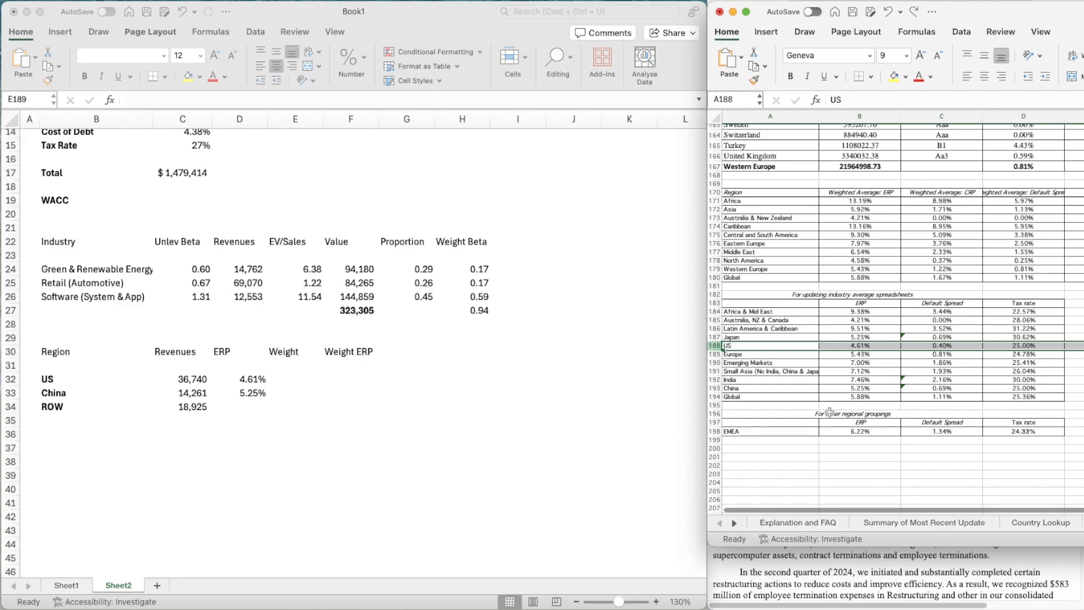
{"action": "left_click", "coordinate": [846, 404]}
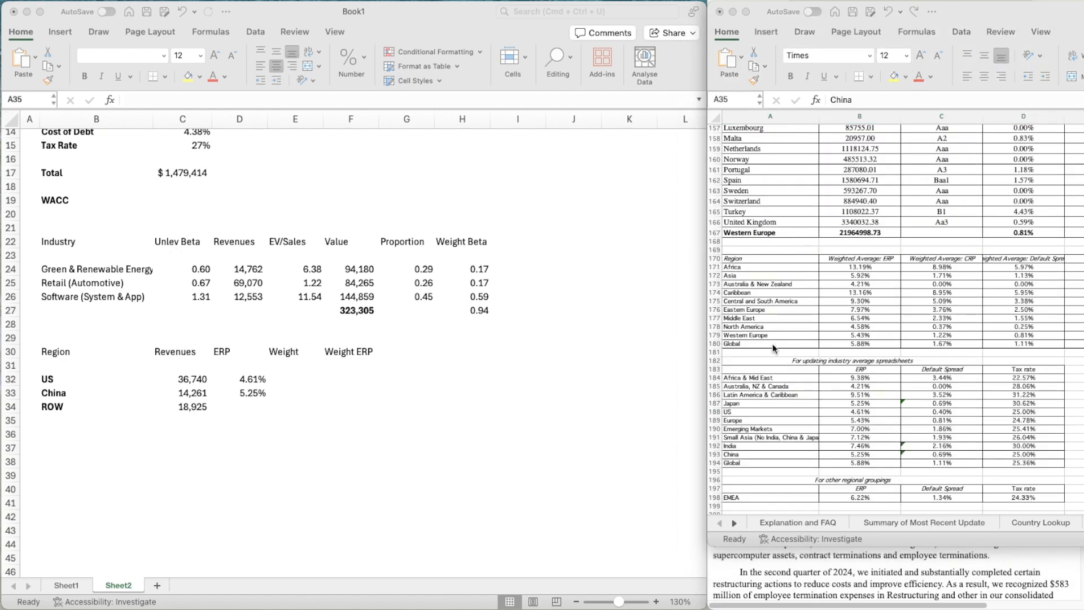
{"action": "scroll", "coordinate": [907, 329], "scroll_direction": "up", "scroll_amount": 2}
{"action": "scroll", "coordinate": [907, 327], "scroll_direction": "up", "scroll_amount": 20}
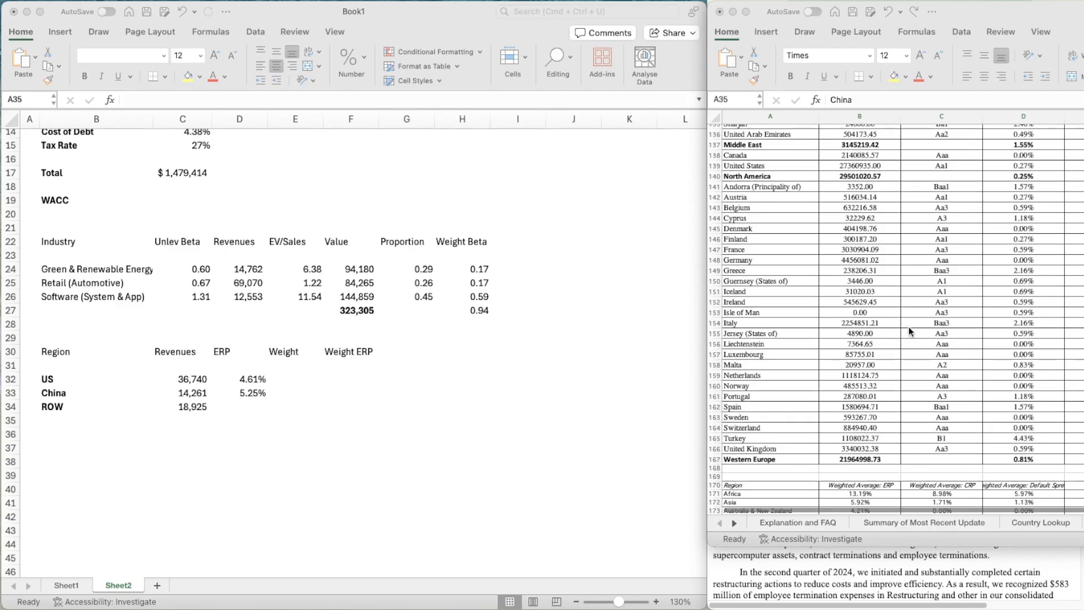
{"action": "scroll", "coordinate": [909, 331], "scroll_direction": "up", "scroll_amount": 10}
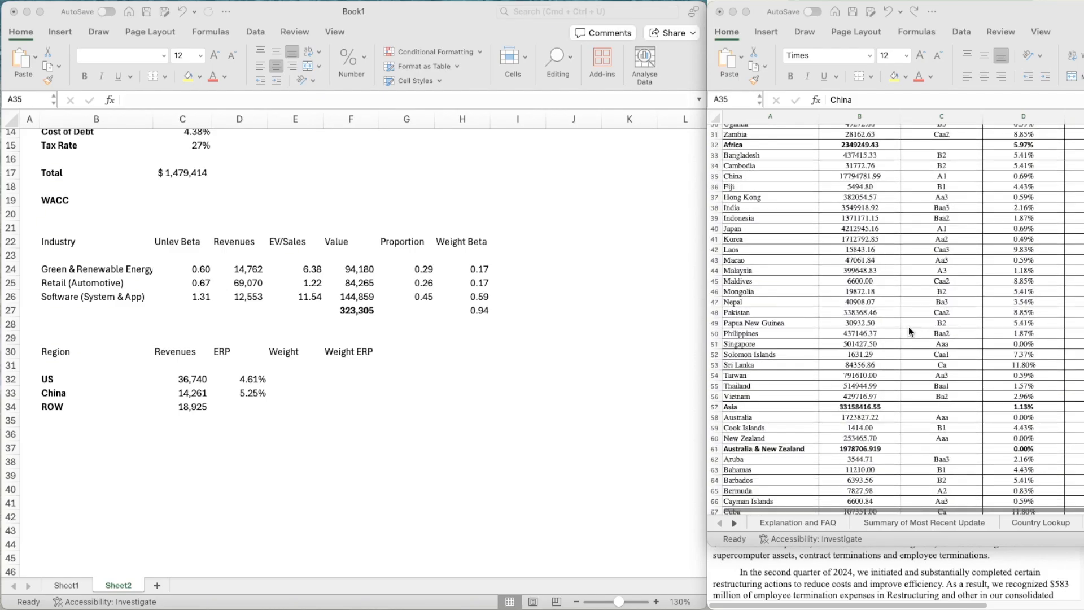
{"action": "scroll", "coordinate": [909, 326], "scroll_direction": "up", "scroll_amount": 2}
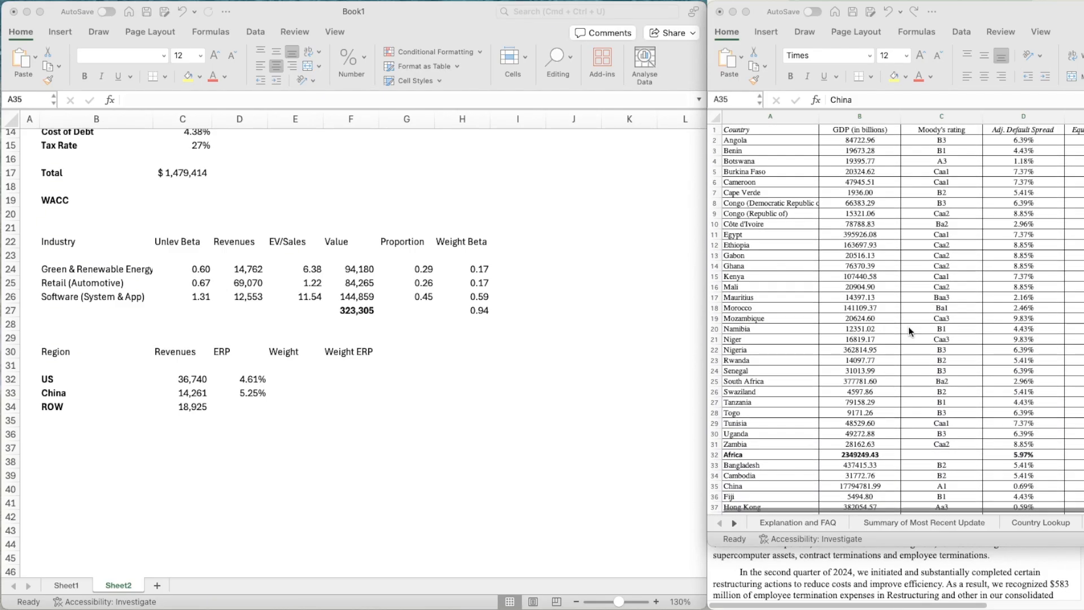
{"action": "scroll", "coordinate": [909, 326], "scroll_direction": "down", "scroll_amount": 5}
{"action": "scroll", "coordinate": [905, 327], "scroll_direction": "down", "scroll_amount": 5}
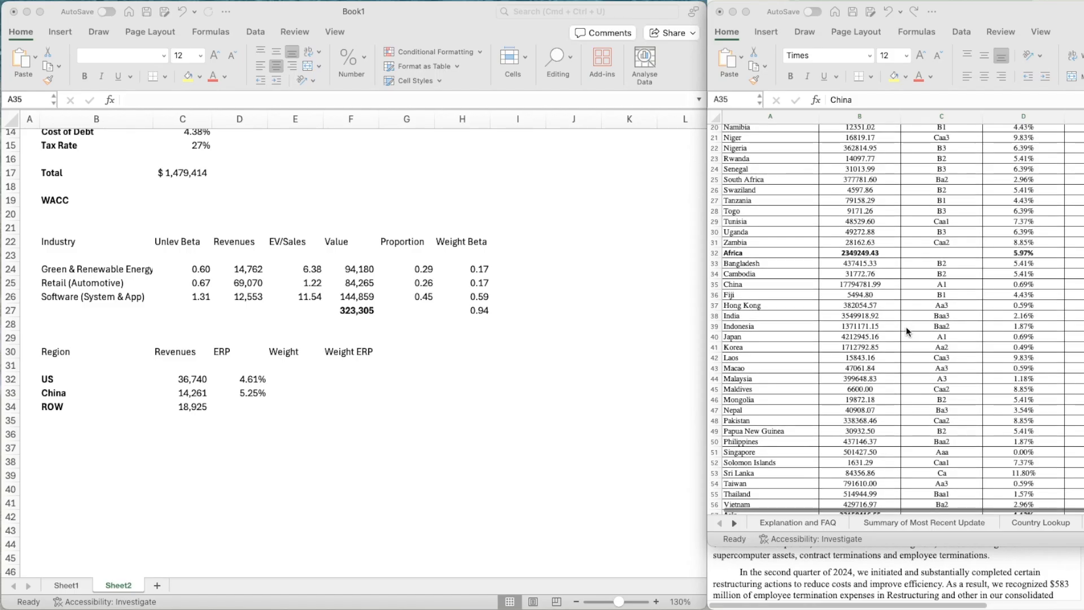
{"action": "scroll", "coordinate": [905, 326], "scroll_direction": "down", "scroll_amount": 1}
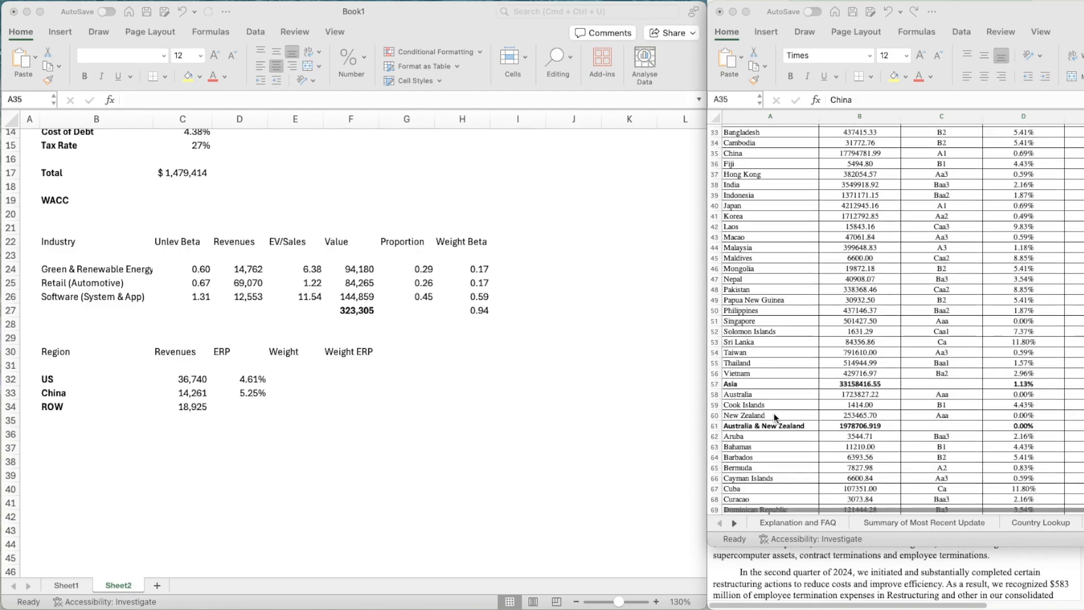
{"action": "scroll", "coordinate": [780, 415], "scroll_direction": "up", "scroll_amount": 2}
{"action": "right_click", "coordinate": [713, 217]}
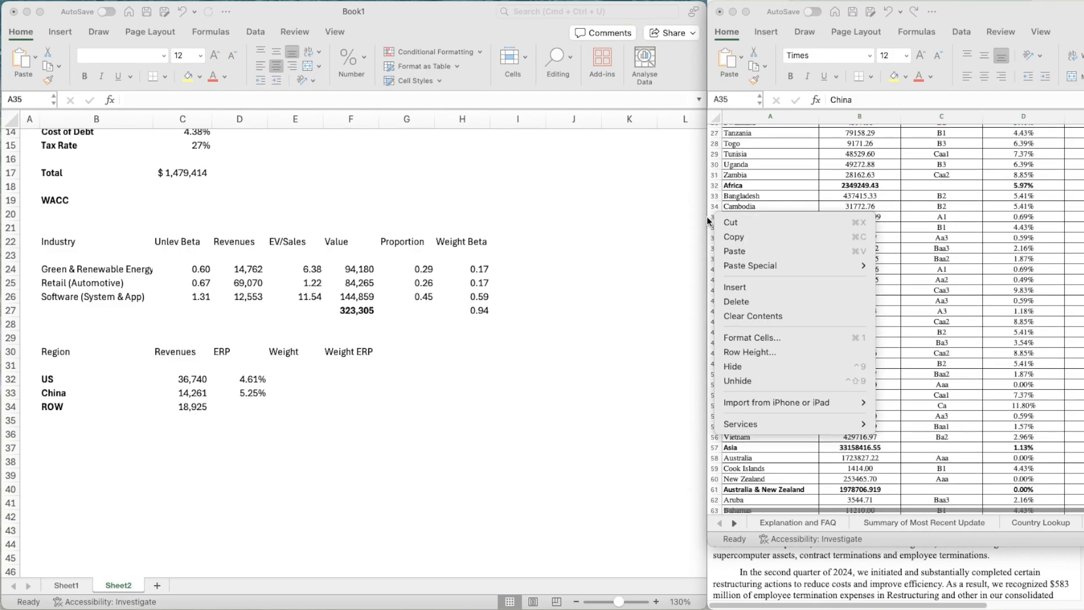
{"action": "key", "text": "Escape"}
{"action": "scroll", "coordinate": [828, 362], "scroll_direction": "down", "scroll_amount": 20}
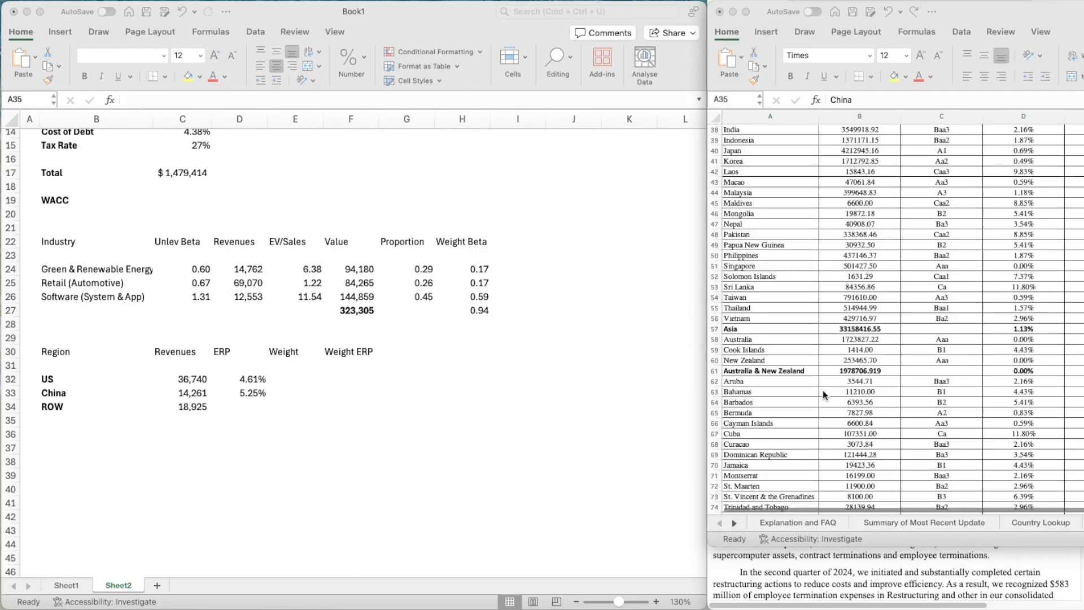
{"action": "scroll", "coordinate": [822, 399], "scroll_direction": "down", "scroll_amount": 5}
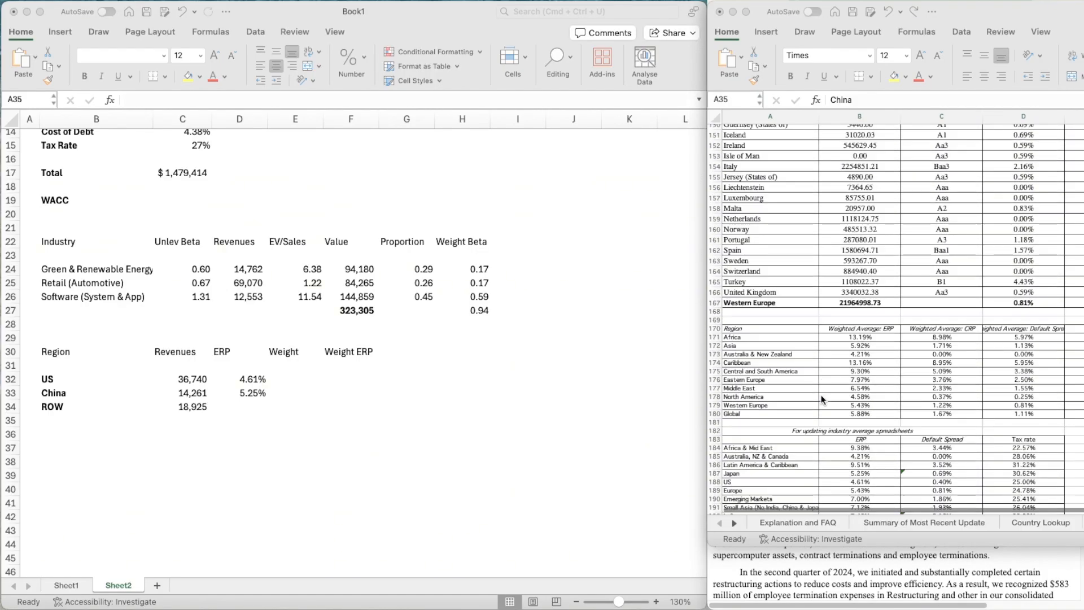
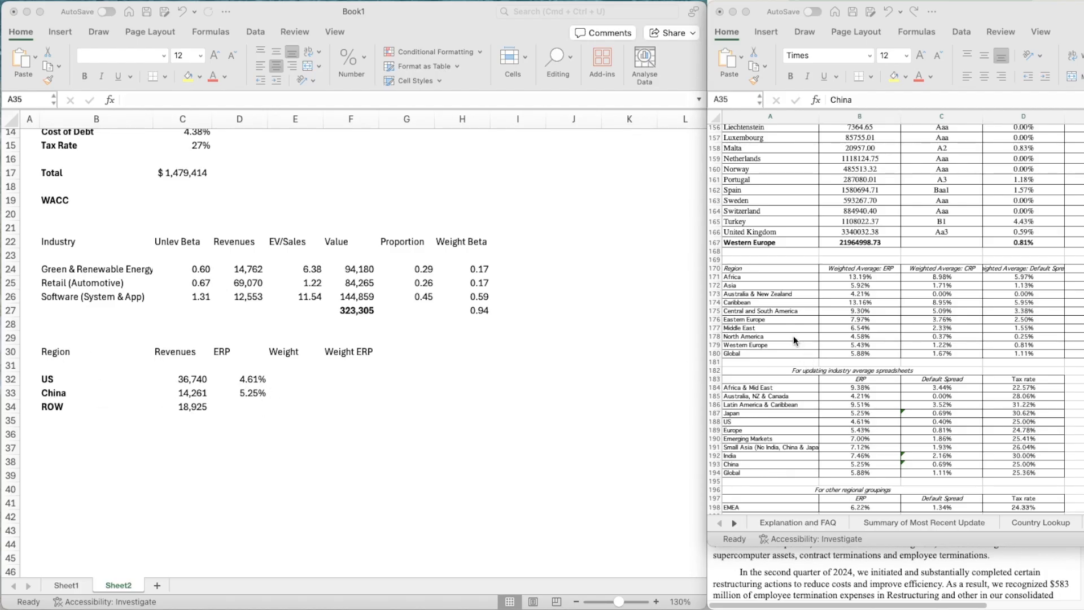
{"action": "left_click", "coordinate": [845, 354]}
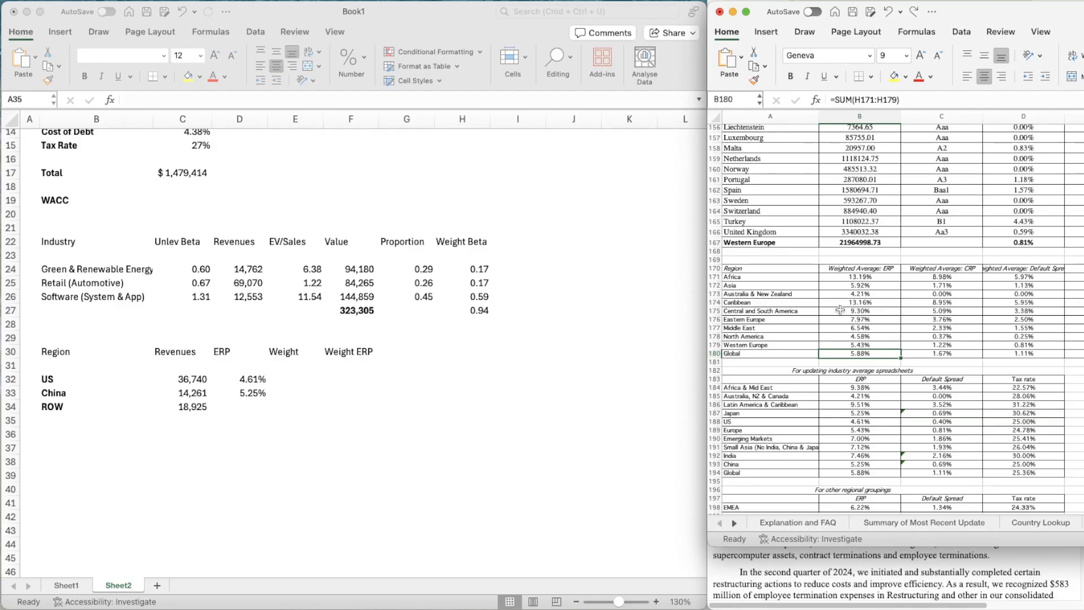
- Delete the United States row 139 from the country list and check the recalculated regional averages
{"action": "scroll", "coordinate": [819, 341], "scroll_direction": "up", "scroll_amount": 5}
{"action": "scroll", "coordinate": [820, 340], "scroll_direction": "up", "scroll_amount": 6}
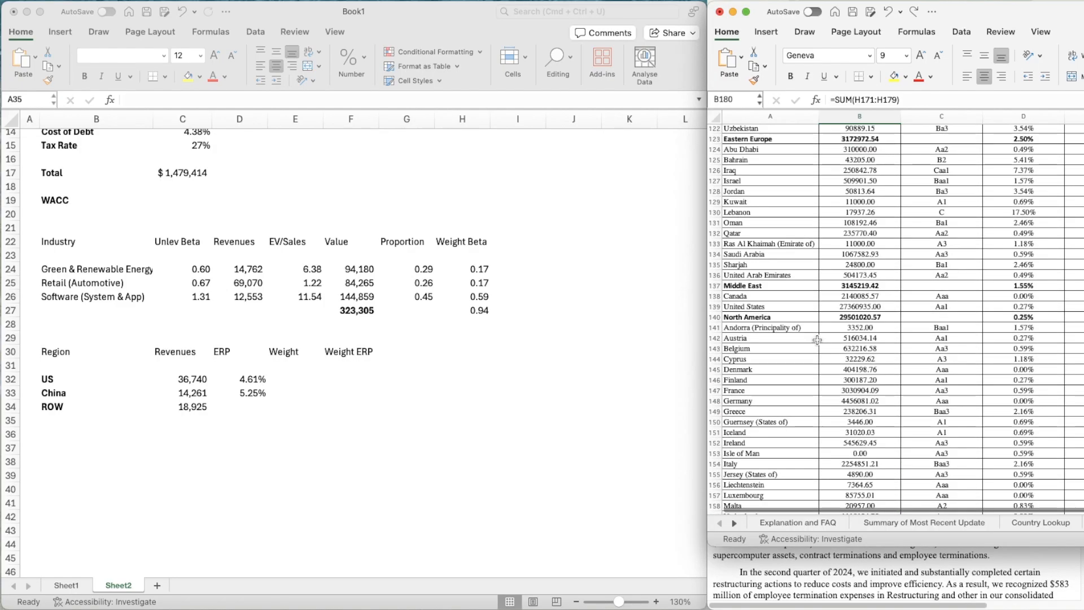
{"action": "right_click", "coordinate": [714, 311]}
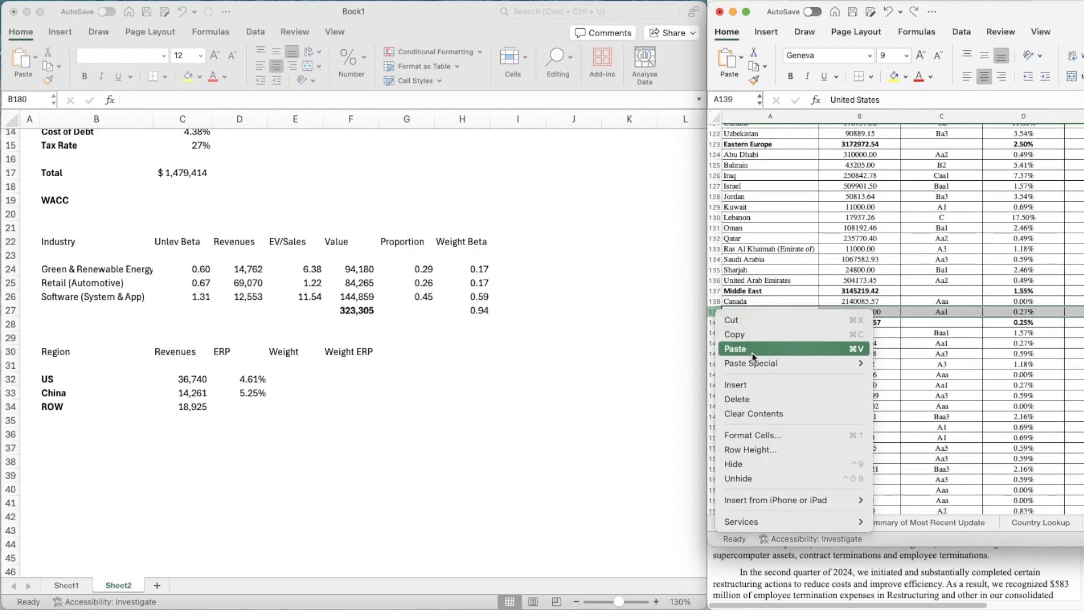
{"action": "left_click", "coordinate": [753, 397]}
{"action": "scroll", "coordinate": [851, 340], "scroll_direction": "down", "scroll_amount": 8}
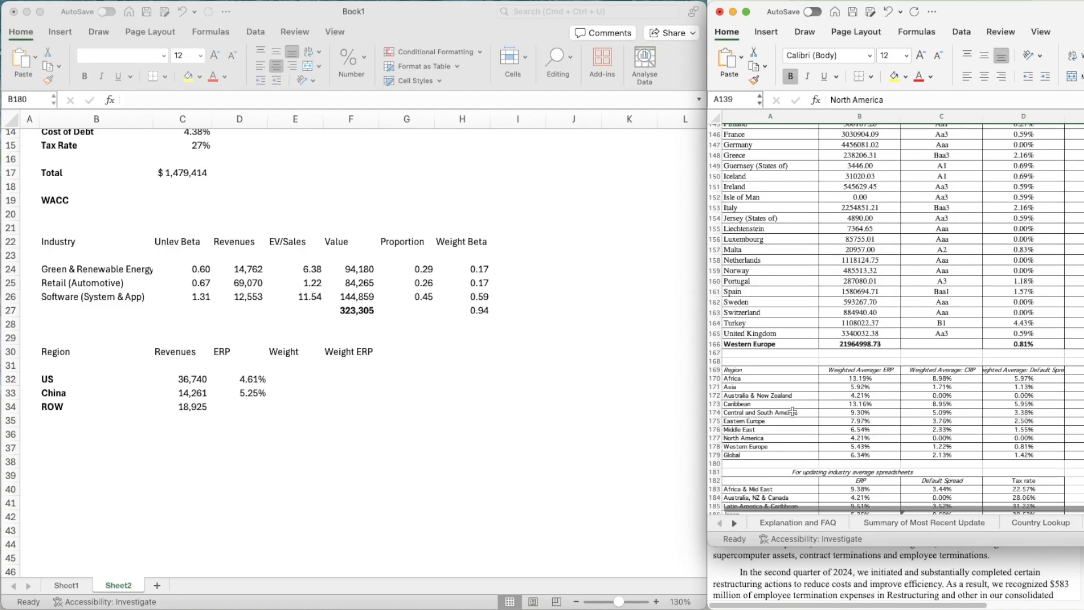
- Delete the China row 35 from the country list and check the recalculated Global weighted average ERP
{"action": "scroll", "coordinate": [760, 372], "scroll_direction": "up", "scroll_amount": 7}
{"action": "scroll", "coordinate": [761, 372], "scroll_direction": "up", "scroll_amount": 20}
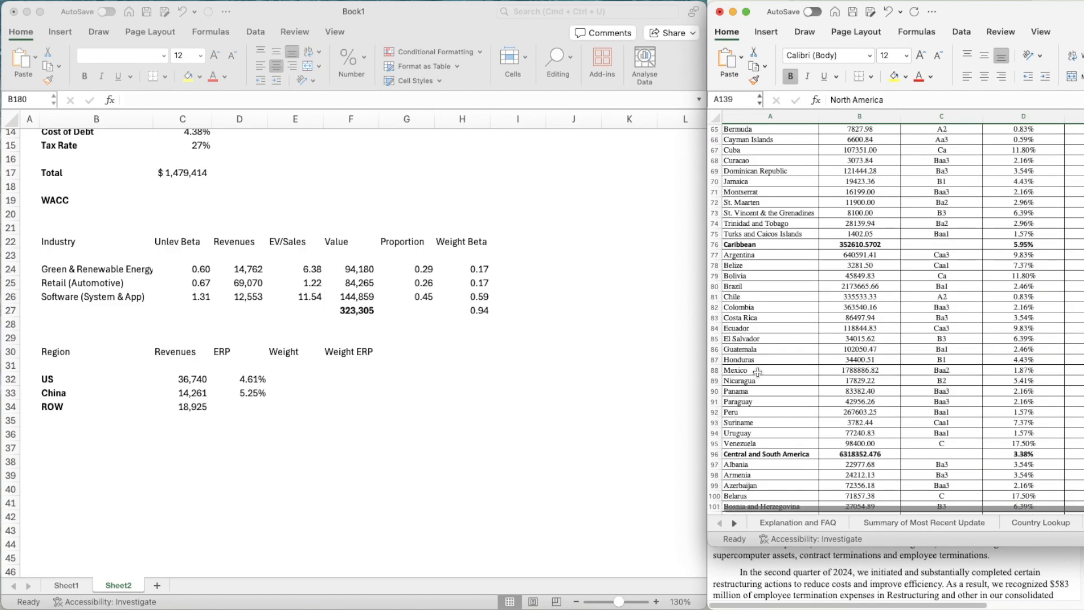
{"action": "scroll", "coordinate": [757, 372], "scroll_direction": "up", "scroll_amount": 10}
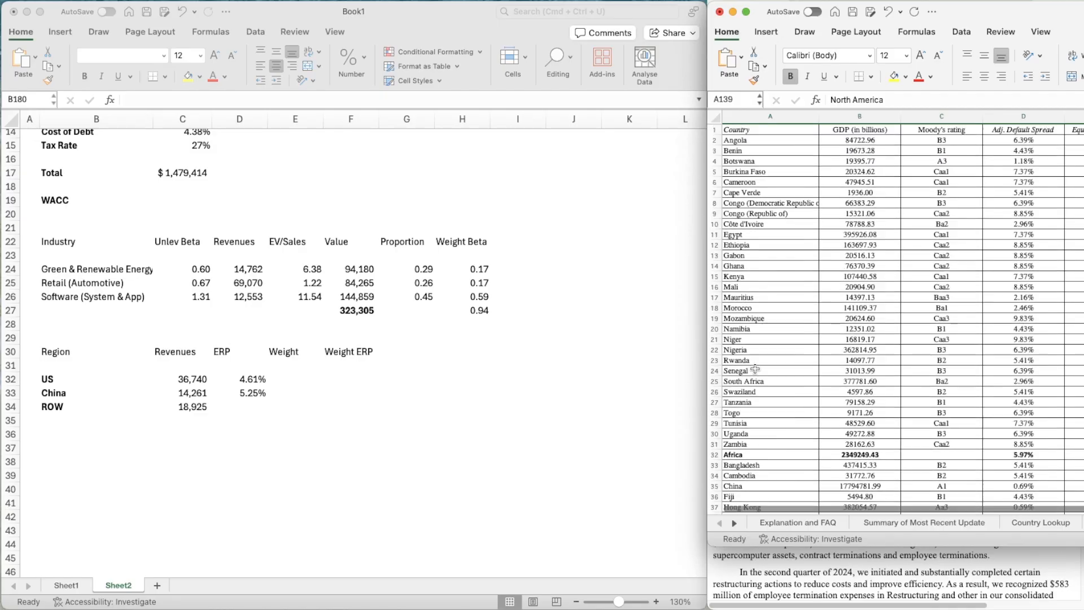
{"action": "scroll", "coordinate": [755, 368], "scroll_direction": "down", "scroll_amount": 8}
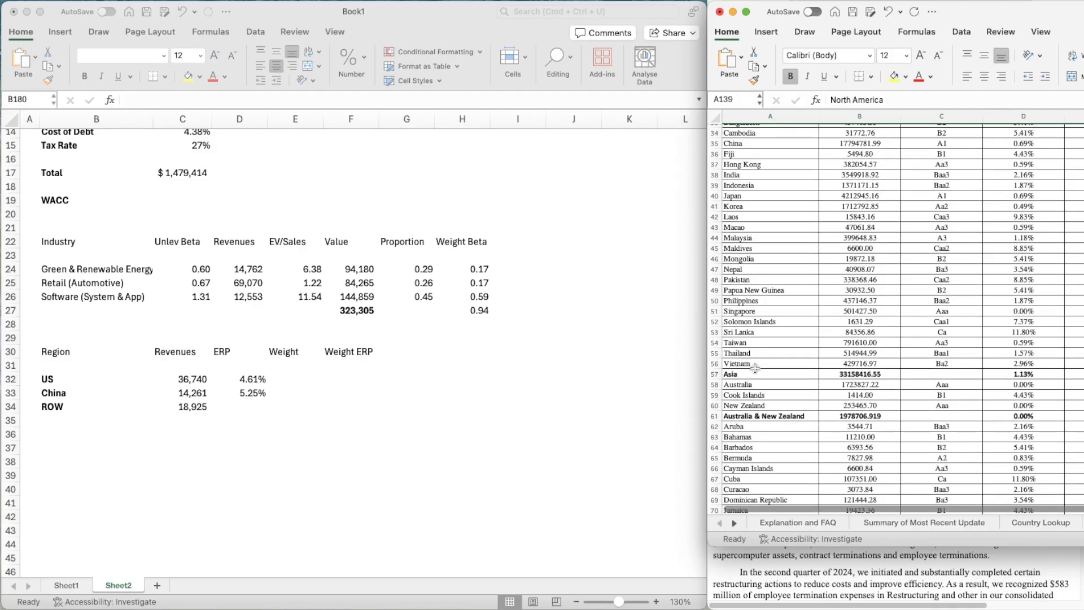
{"action": "scroll", "coordinate": [755, 368], "scroll_direction": "up", "scroll_amount": 3}
{"action": "right_click", "coordinate": [714, 238]}
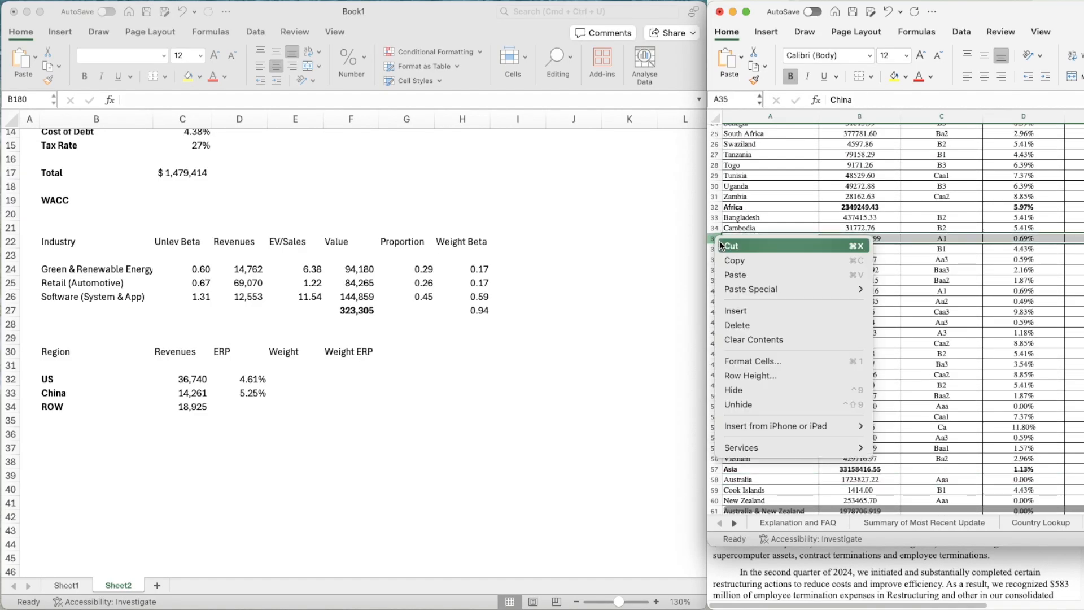
{"action": "left_click", "coordinate": [753, 324]}
{"action": "scroll", "coordinate": [797, 343], "scroll_direction": "down", "scroll_amount": 8}
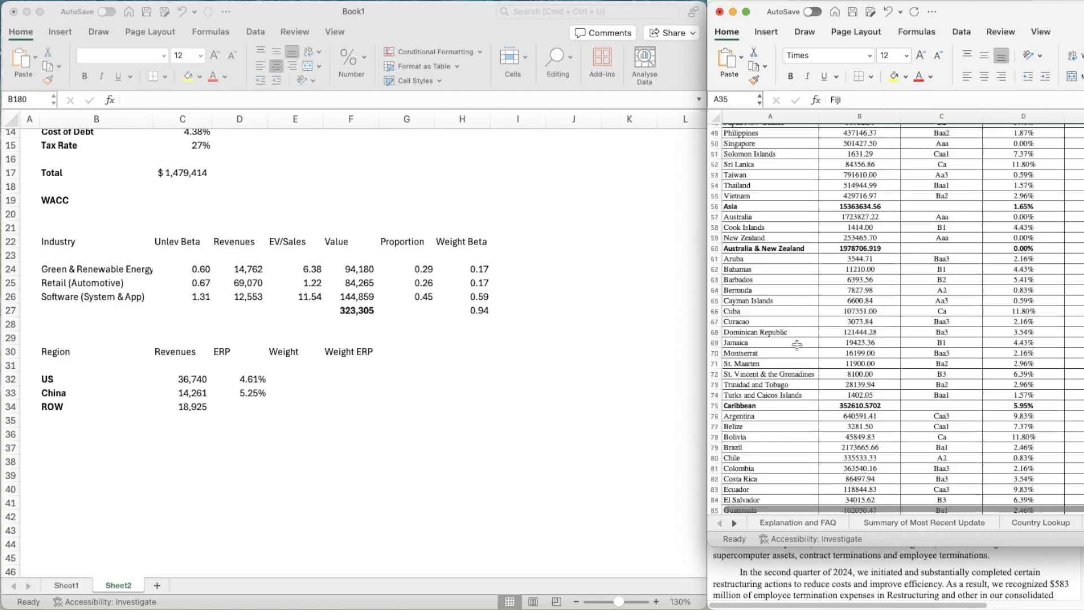
{"action": "scroll", "coordinate": [796, 345], "scroll_direction": "down", "scroll_amount": 20}
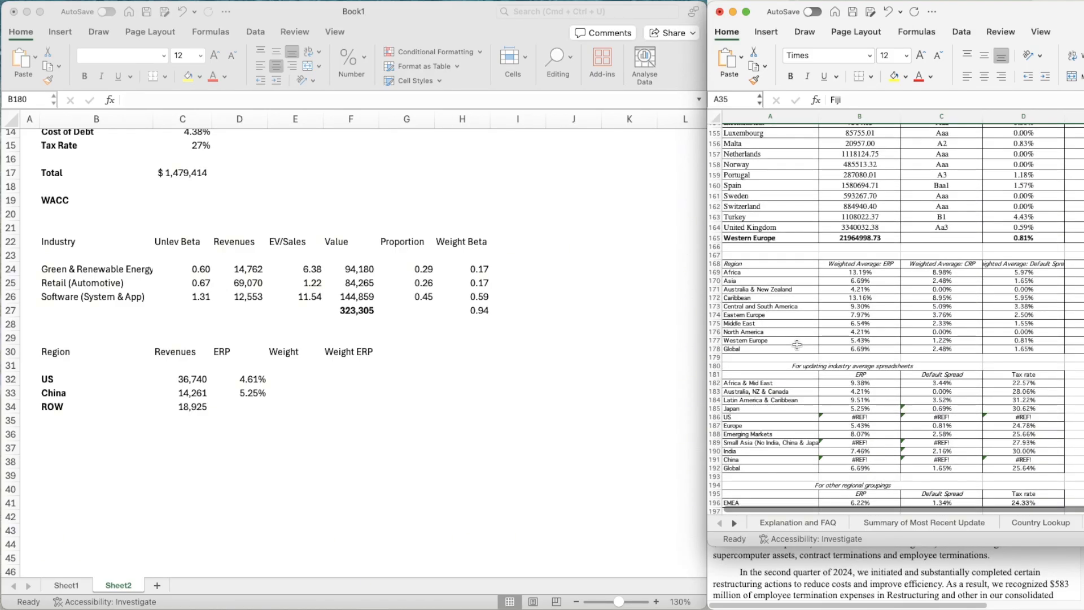
{"action": "scroll", "coordinate": [876, 302], "scroll_direction": "down", "scroll_amount": 2}
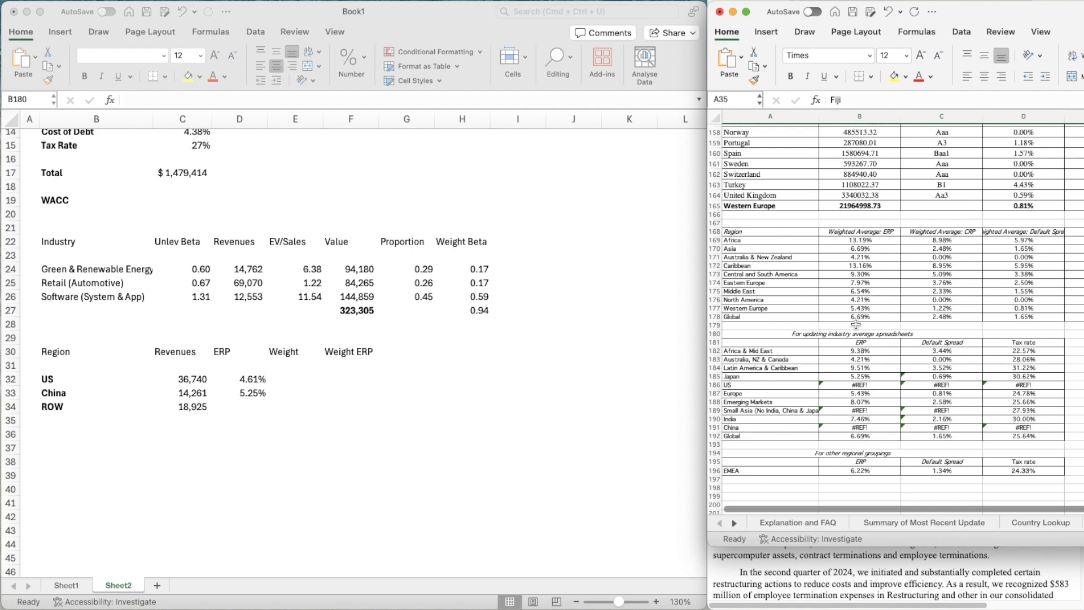
- Enter the rest-of-world equity risk premium of 6.69% in D34 of Book1
{"action": "left_click", "coordinate": [255, 407]}
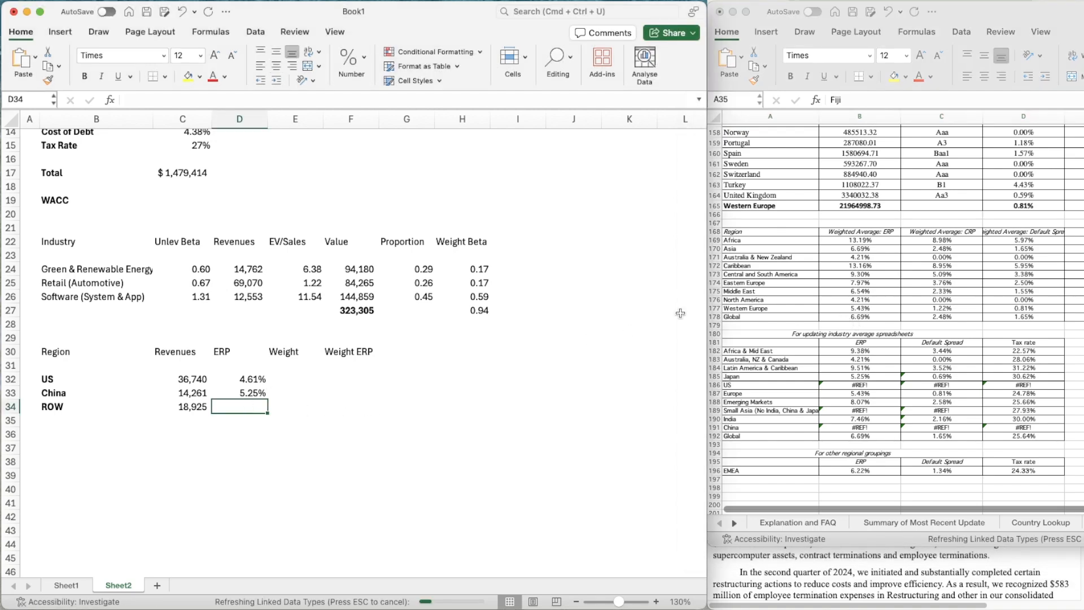
{"action": "type", "text": "6.69"}
{"action": "key", "text": "Return"}
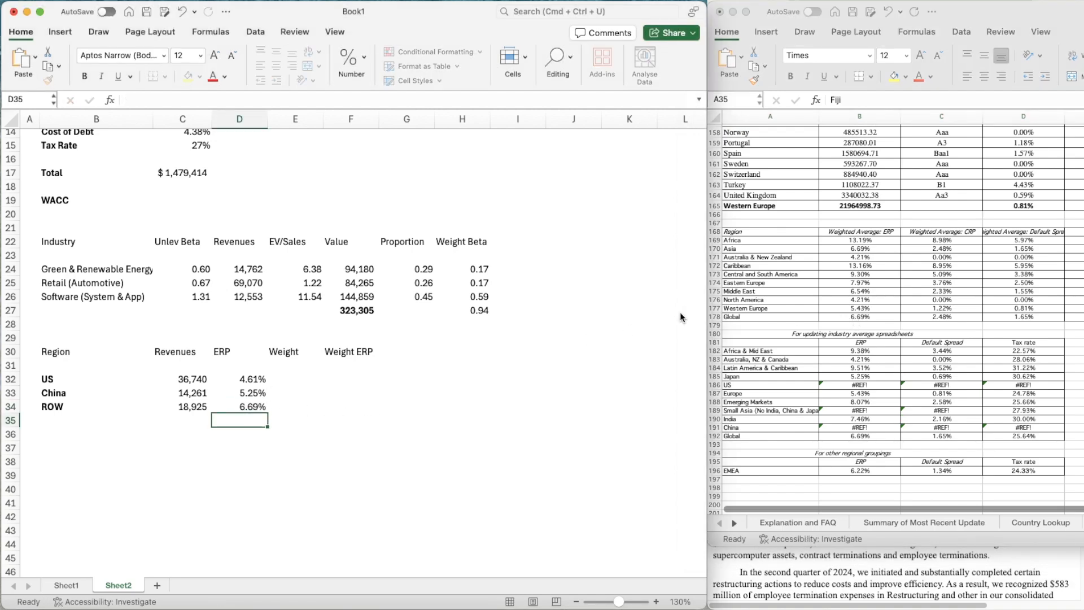
- Undo the ROW premium entry in Book1 and the deletion of the China row in the ctrypremJuly25 workbook
{"action": "key", "text": "Up"}
{"action": "key", "text": "Up"}
{"action": "key", "text": "Right"}
{"action": "key", "text": "Up"}
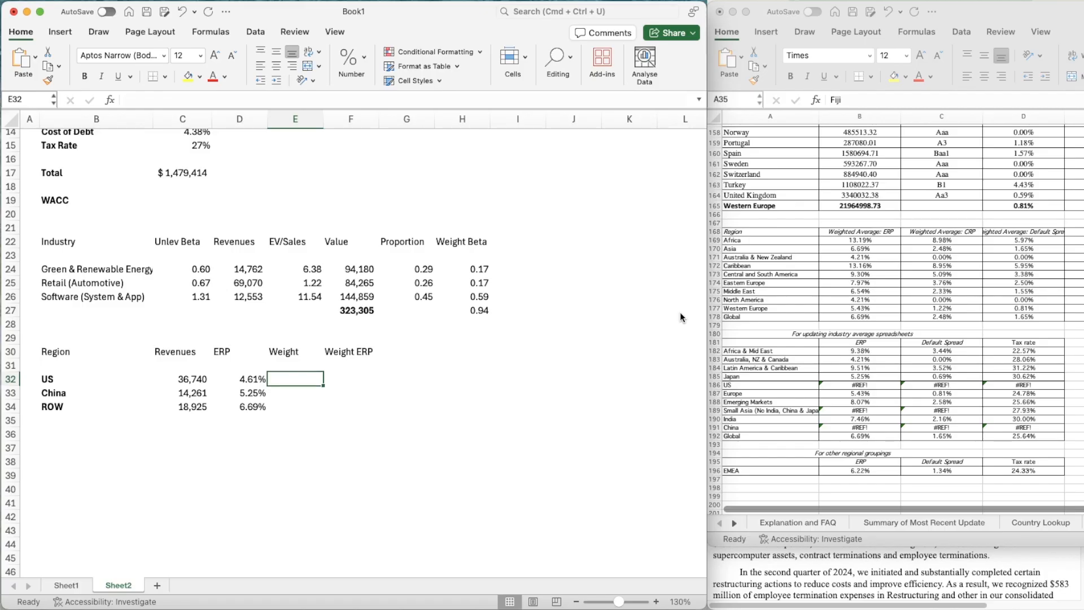
{"action": "left_click", "coordinate": [885, 15]}
{"action": "left_click", "coordinate": [885, 15]}
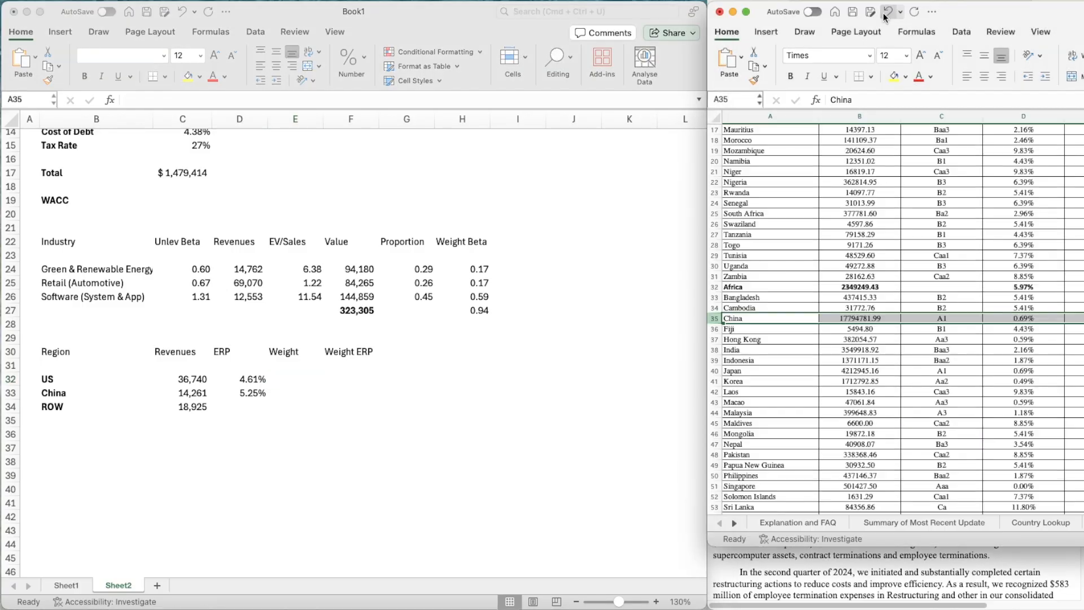
- Undo the deletion of the United States row in the country list and enter 6.69% as the ROW ERP in D34 of Book1
{"action": "left_click", "coordinate": [884, 16]}
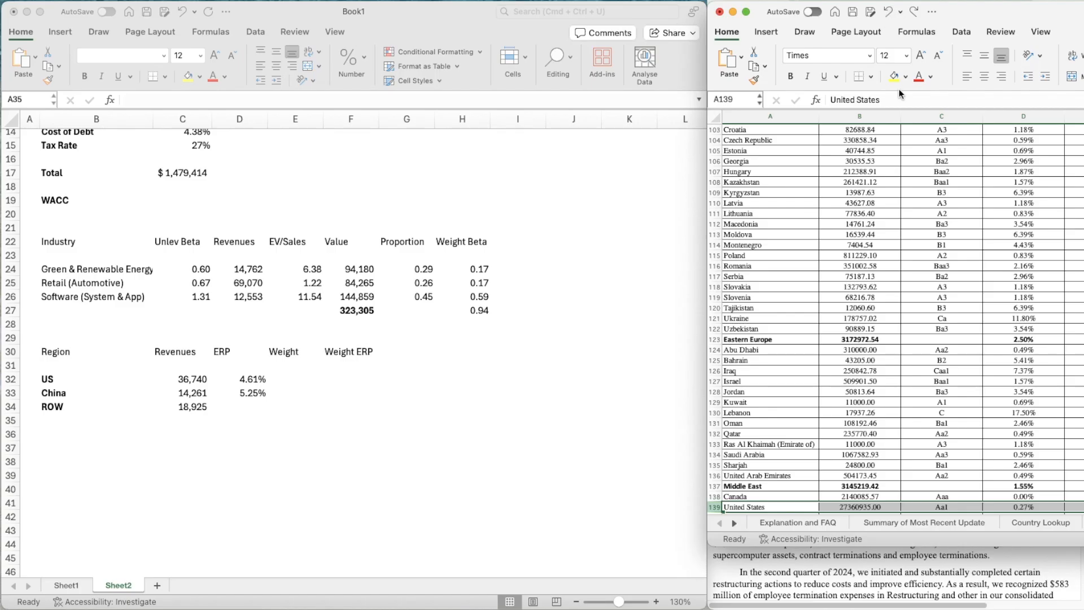
{"action": "scroll", "coordinate": [880, 309], "scroll_direction": "down", "scroll_amount": 2}
{"action": "left_click", "coordinate": [333, 399]}
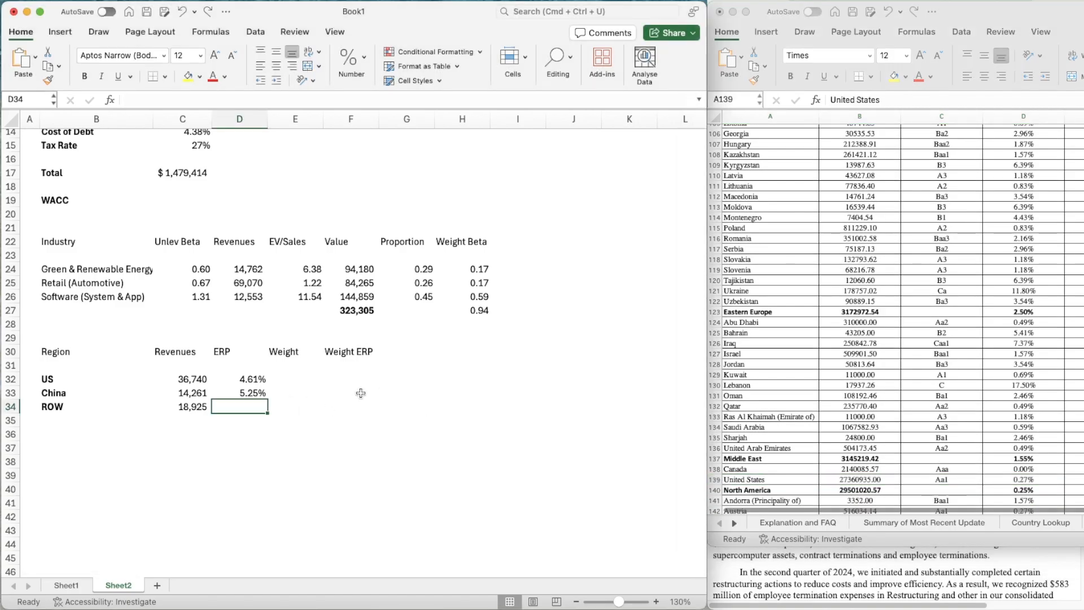
{"action": "type", "text": "6.69%"}
{"action": "key", "text": "Return"}
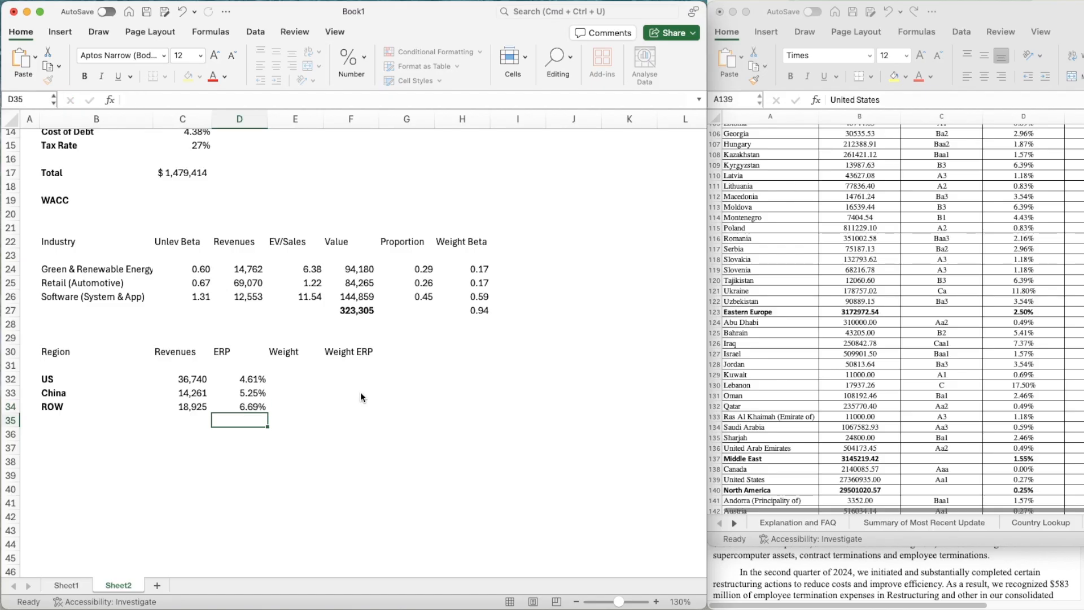
- Total the US, China and ROW revenues in C35 with a SUM of C32:C34
{"action": "key", "text": "Up"}
{"action": "key", "text": "Up"}
{"action": "key", "text": "Up"}
{"action": "key", "text": "Right"}
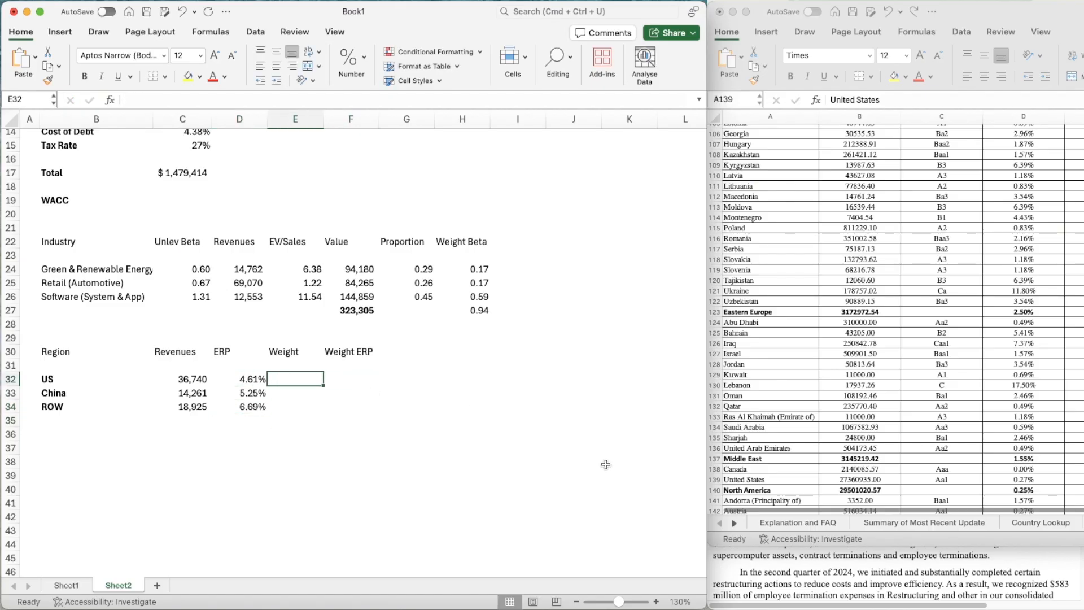
{"action": "key", "text": "Down"}
{"action": "key", "text": "Down"}
{"action": "key", "text": "Down"}
{"action": "key", "text": "Left"}
{"action": "key", "text": "Left"}
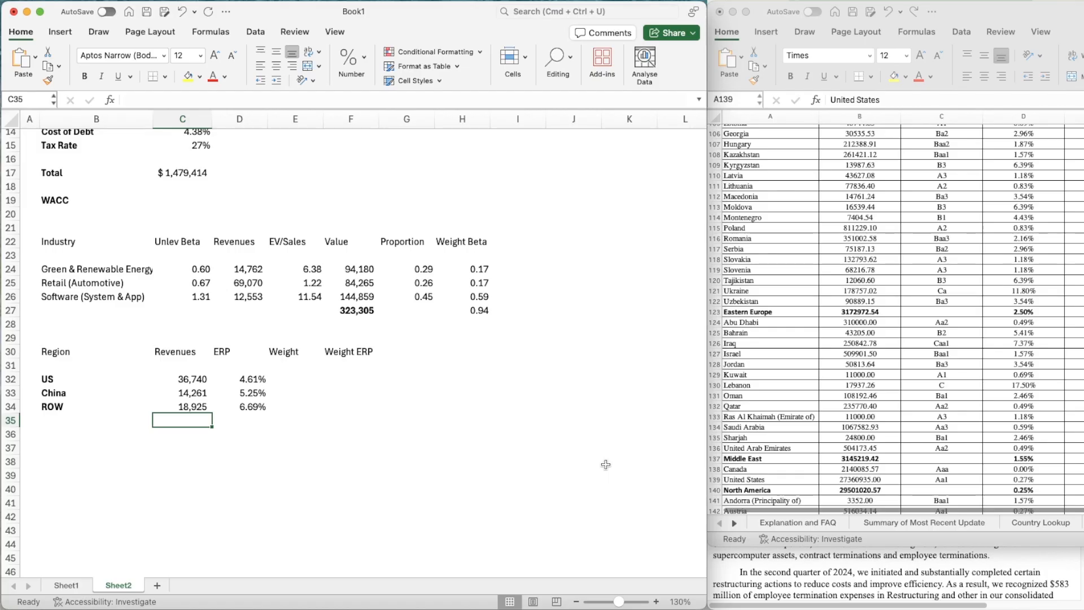
{"action": "type", "text": "=su"}
{"action": "key", "text": "Tab"}
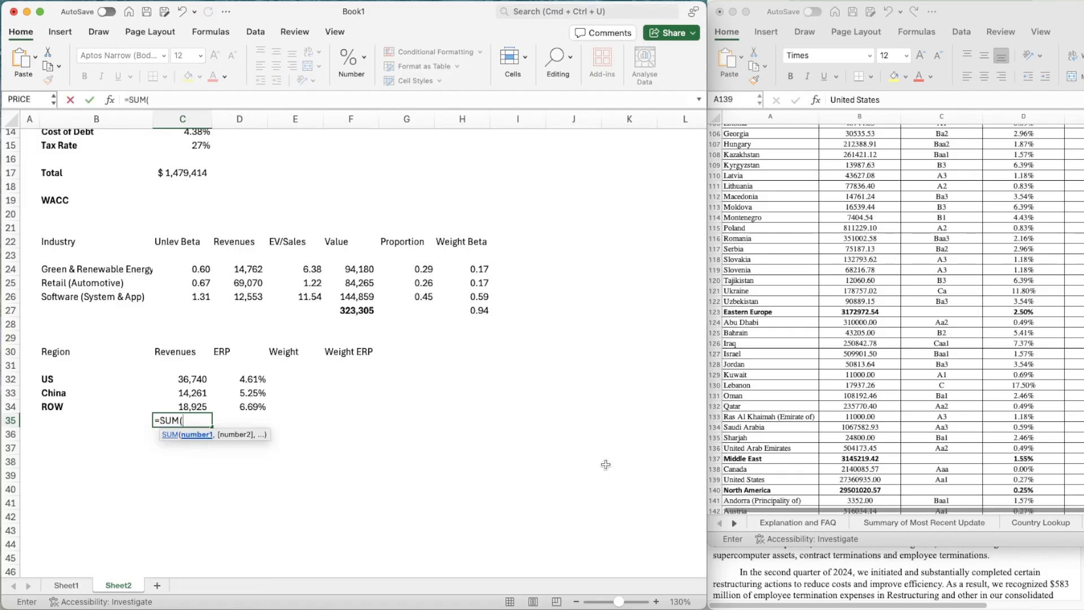
{"action": "key", "text": "Up"}
{"action": "key", "text": "shift+Up"}
{"action": "key", "text": "shift+Up"}
{"action": "key", "text": "Return"}
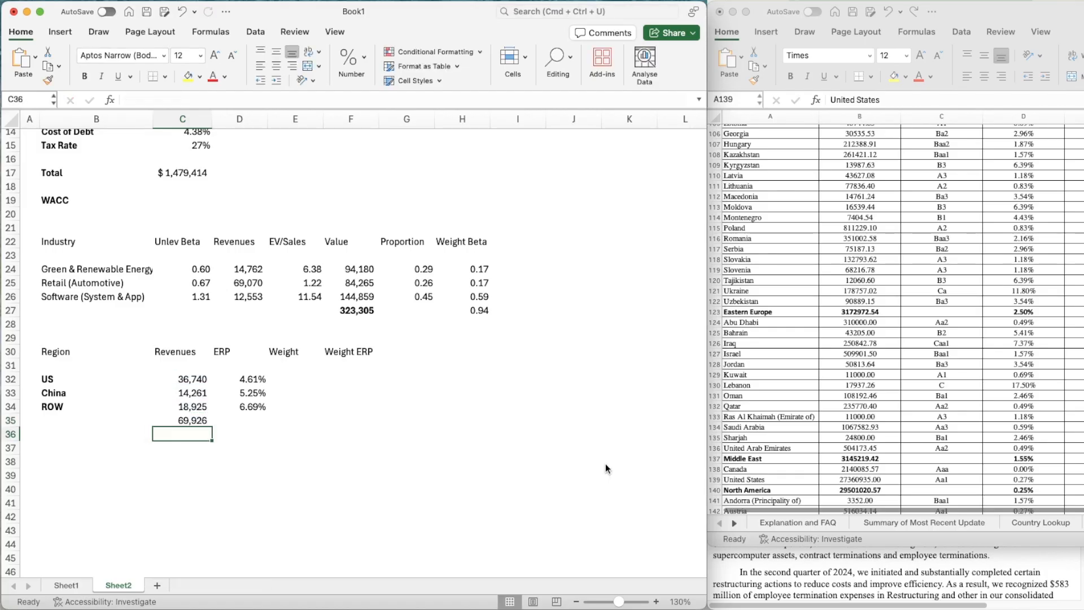
- Build the US weight formula in E32 as US revenue divided by total revenue, =C32/C35
{"action": "key", "text": "Right"}
{"action": "key", "text": "Right"}
{"action": "key", "text": "Up"}
{"action": "key", "text": "Up"}
{"action": "key", "text": "Up"}
{"action": "key", "text": "Up"}
{"action": "type", "text": "="}
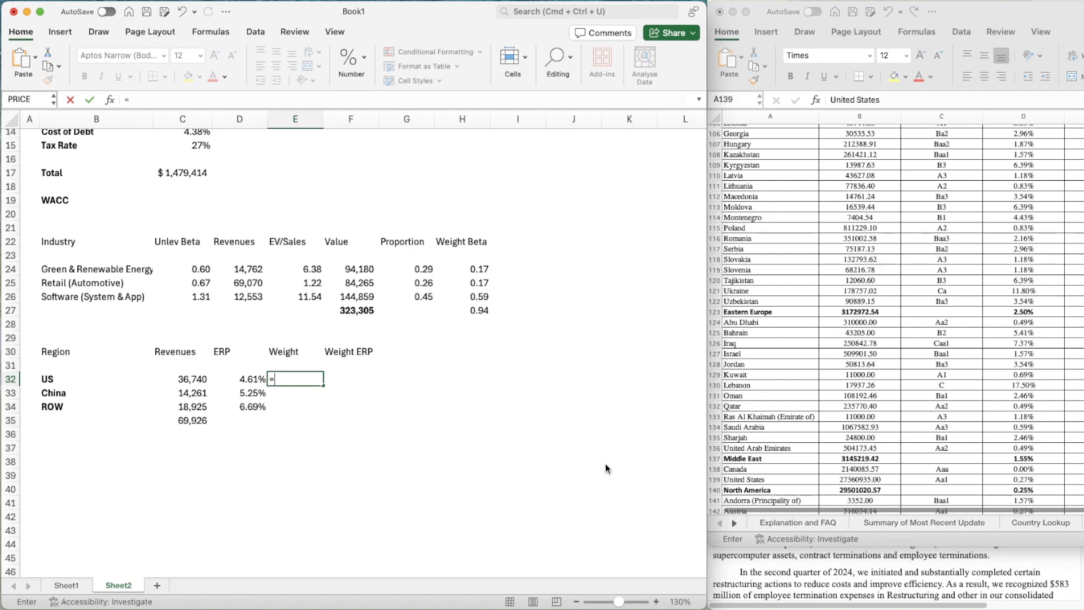
{"action": "key", "text": "Left"}
{"action": "key", "text": "Left"}
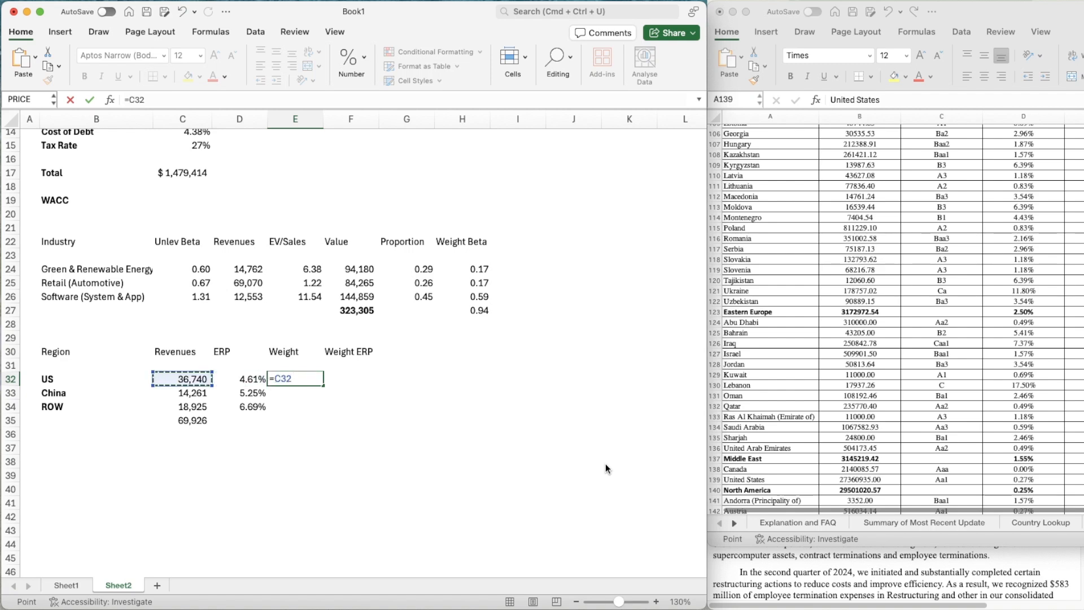
{"action": "type", "text": "/"}
{"action": "key", "text": "Down"}
{"action": "key", "text": "Down"}
{"action": "key", "text": "Left"}
{"action": "key", "text": "Left"}
{"action": "key", "text": "Down"}
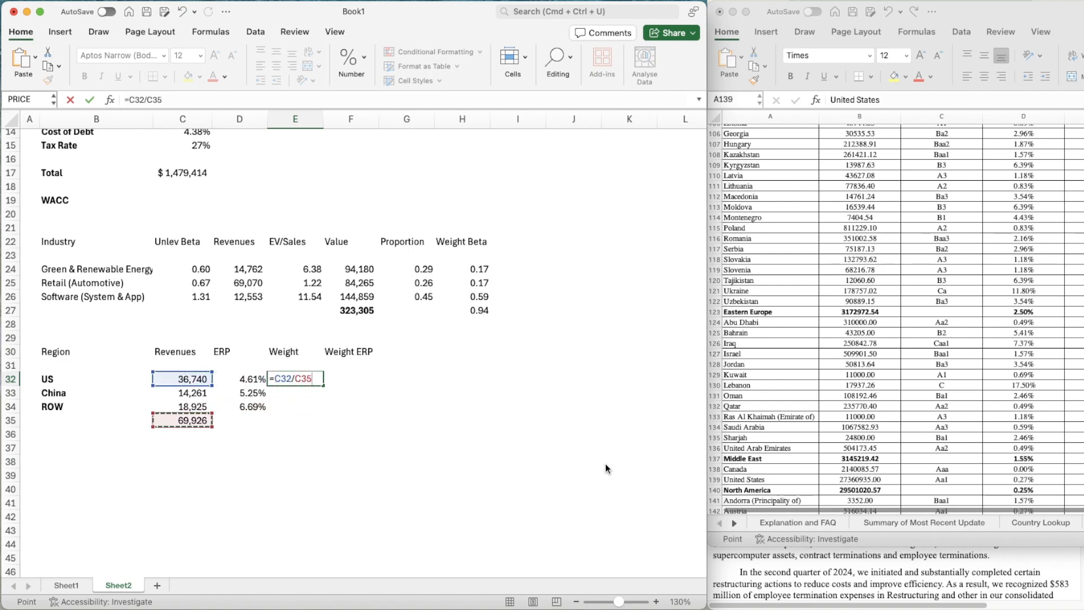
- Make the total revenue reference in the E32 weight formula absolute, giving =C32/$C$35
{"action": "key", "text": "F2"}
{"action": "key", "text": "Left"}
{"action": "key", "text": "Left"}
{"action": "key", "text": "Left"}
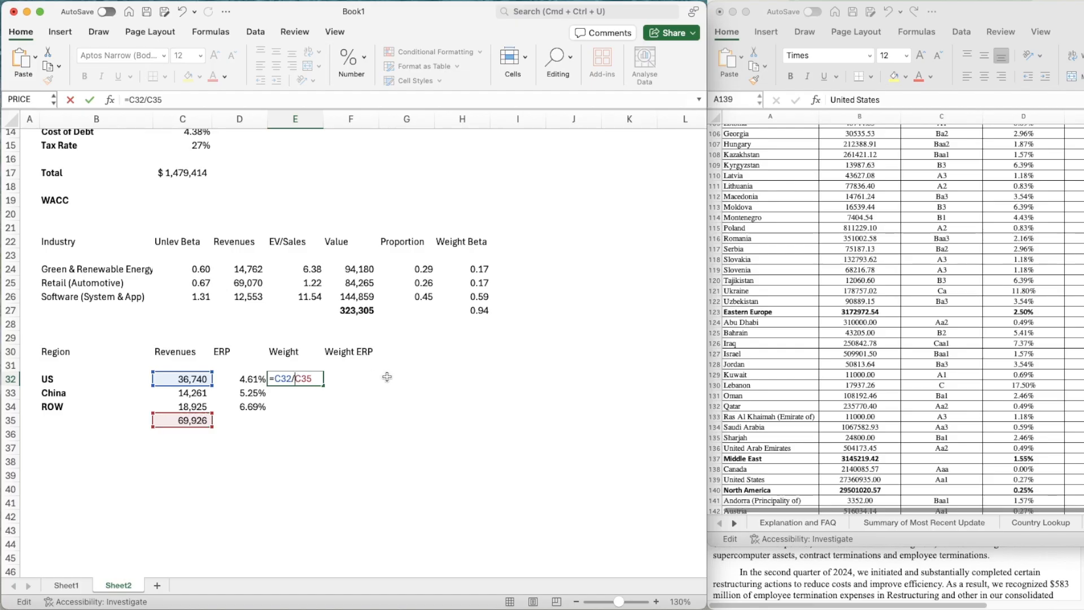
{"action": "type", "text": "$"}
{"action": "key", "text": "Right"}
{"action": "type", "text": "$"}
{"action": "key", "text": "Return"}
- Copy the two-decimal number format from the Software proportion in G26 to the US weight in E32
{"action": "key", "text": "Up"}
{"action": "key", "text": "Up"}
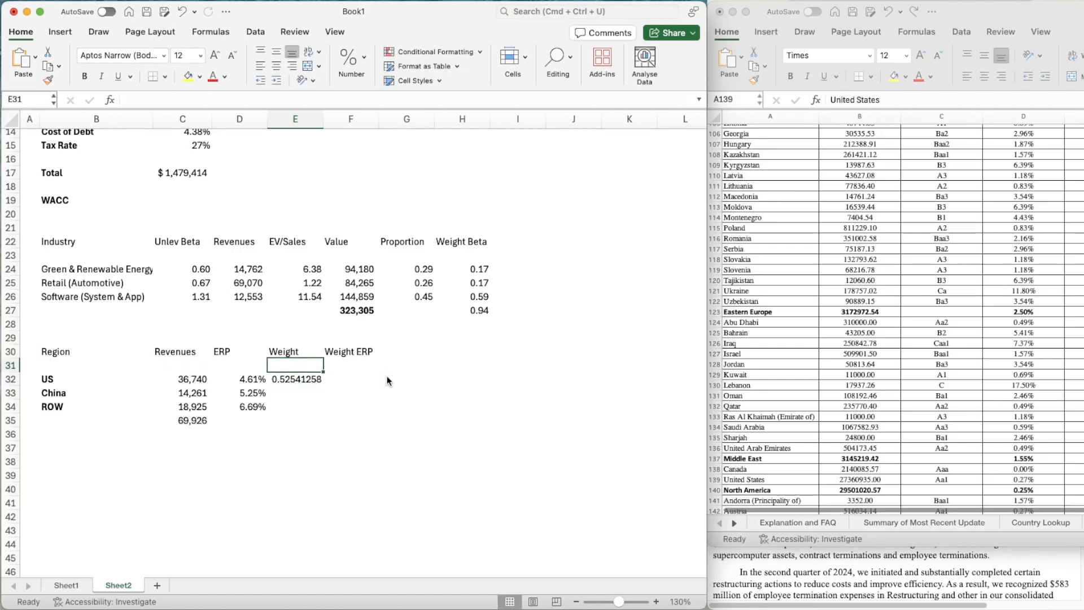
{"action": "left_click", "coordinate": [420, 299]}
{"action": "left_click", "coordinate": [48, 79]}
{"action": "left_click", "coordinate": [295, 379]}
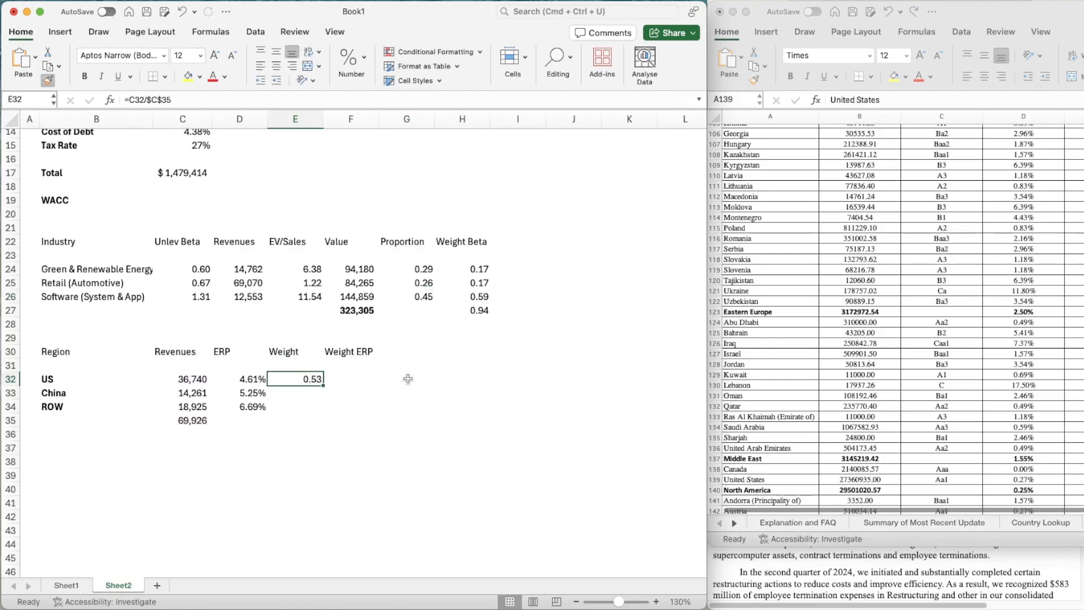
- Copy the US weight formula down to the China and ROW rows in E33:E34
{"action": "key", "text": "super+c"}
{"action": "key", "text": "shift+Down"}
{"action": "key", "text": "shift+Down"}
{"action": "key", "text": "super+v"}
- Calculate the US weighted ERP in F32 with the formula =D32*E32
{"action": "key", "text": "Right"}
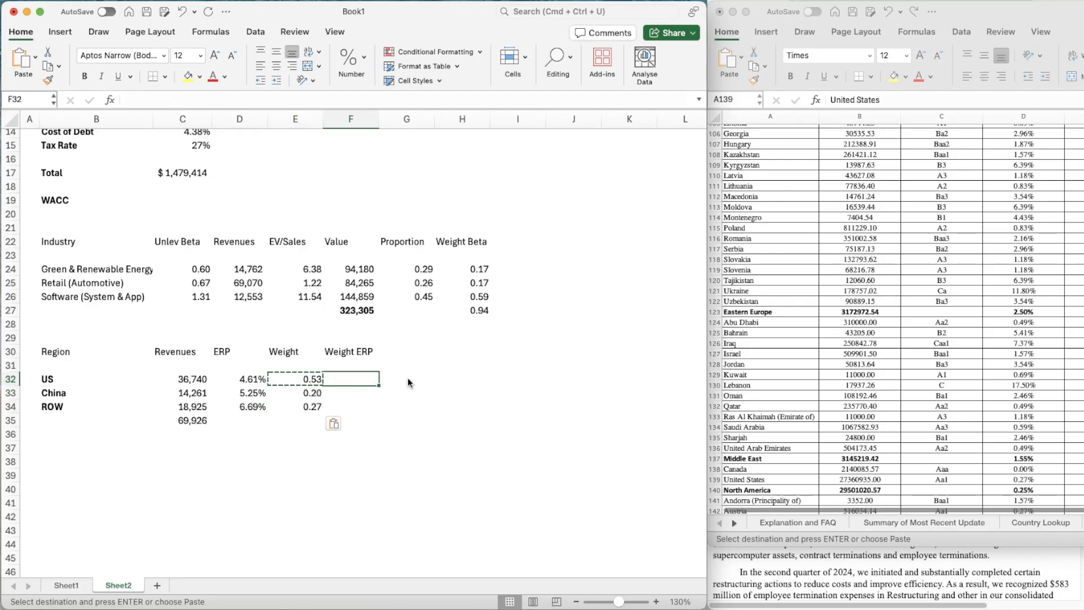
{"action": "type", "text": "="}
{"action": "key", "text": "Left"}
{"action": "key", "text": "Left"}
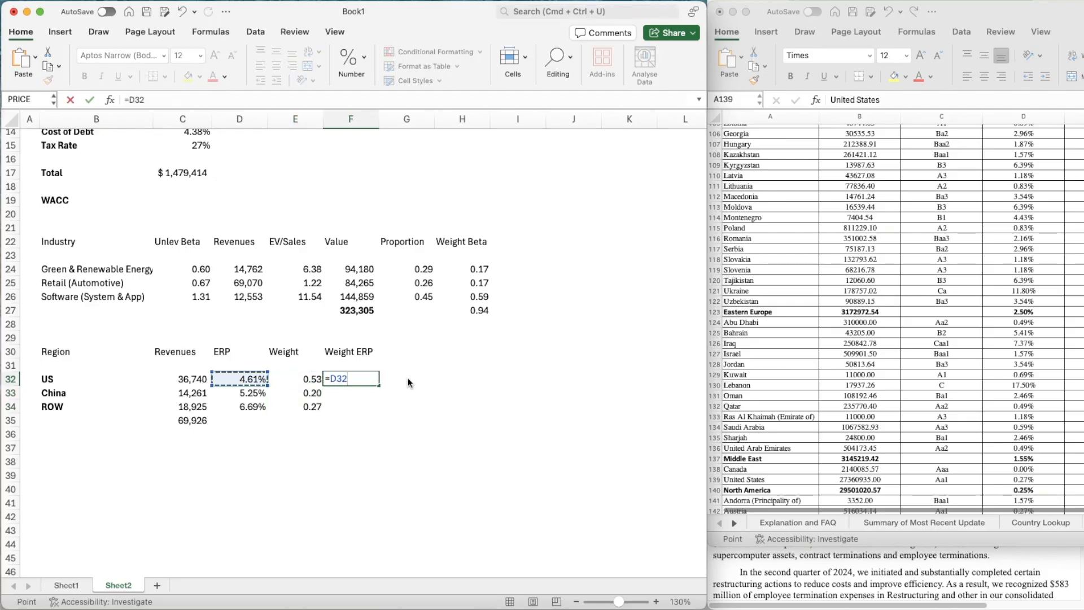
{"action": "type", "text": "*"}
{"action": "key", "text": "Left"}
{"action": "key", "text": "Return"}
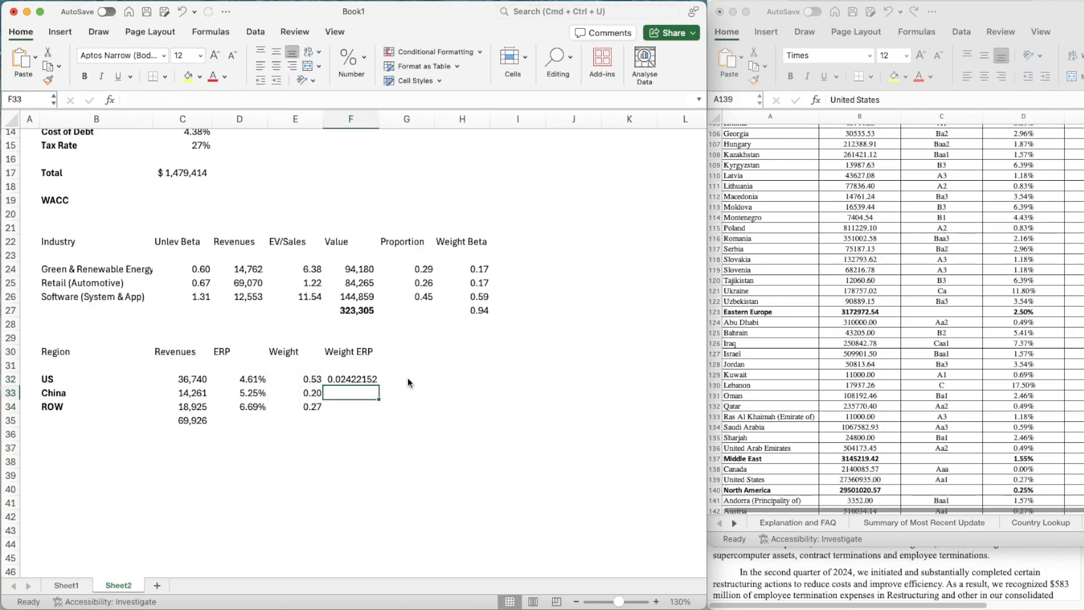
- Copy the percentage format from the US ERP in D32 to the weighted ERP in F32
{"action": "key", "text": "Up"}
{"action": "key", "text": "Left"}
{"action": "key", "text": "Left"}
{"action": "key", "text": "shift+super+c"}
{"action": "left_click", "coordinate": [364, 379]}
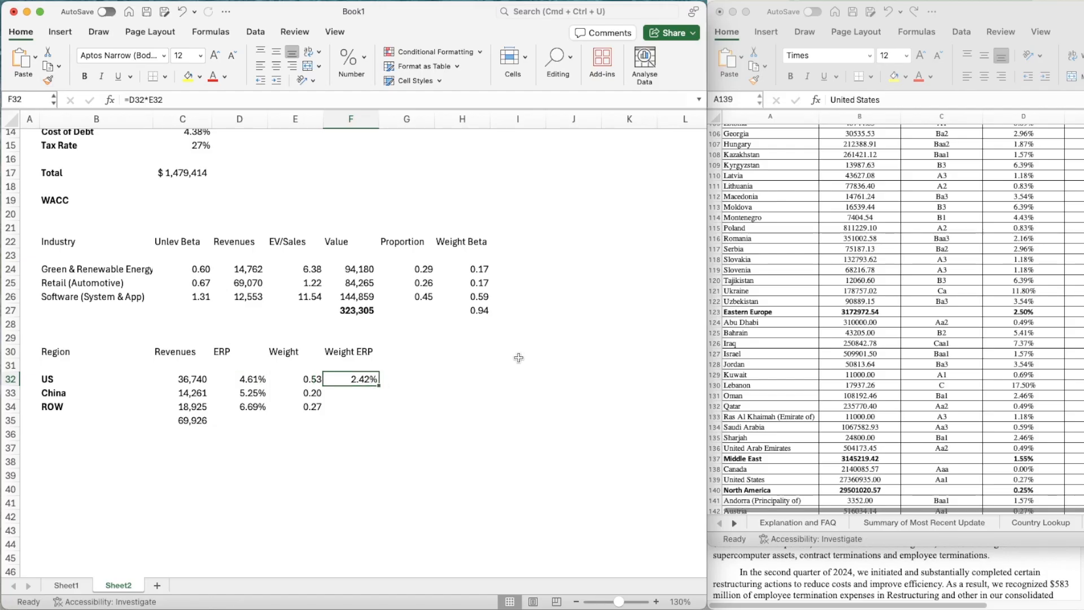
- Copy the US weighted ERP formula down to the China and ROW rows in F33:F34
{"action": "key", "text": "super+c"}
{"action": "key", "text": "Down"}
{"action": "key", "text": "shift+Down"}
{"action": "key", "text": "super+v"}
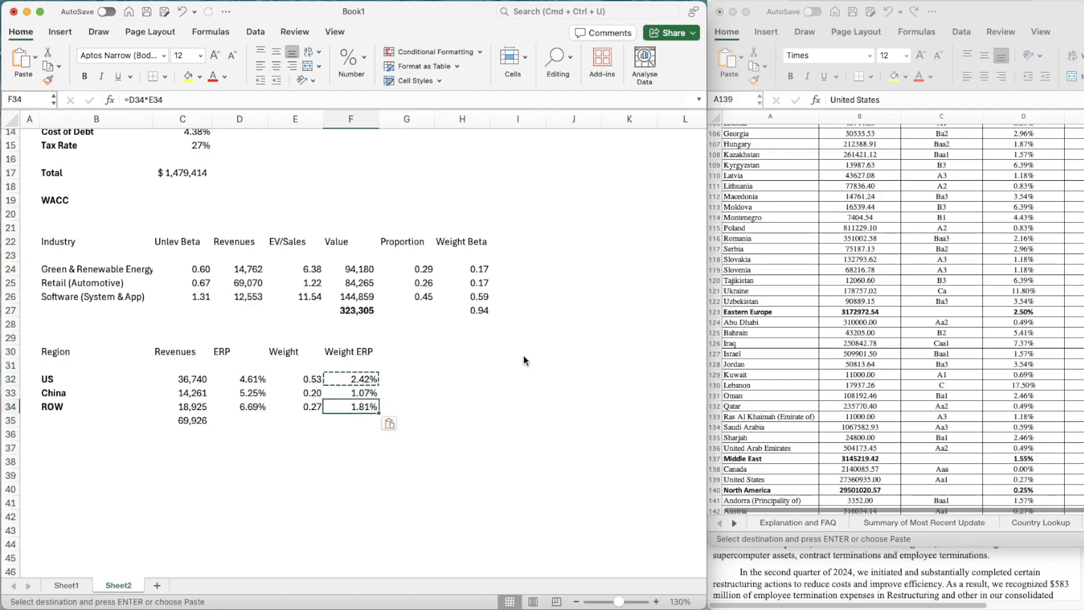
- Total the weighted ERPs in F35 with =SUM(F32:F34) and check the formula
{"action": "key", "text": "Down"}
{"action": "type", "text": "=su"}
{"action": "key", "text": "Tab"}
{"action": "key", "text": "Up"}
{"action": "key", "text": "shift+Up"}
{"action": "key", "text": "shift+Up"}
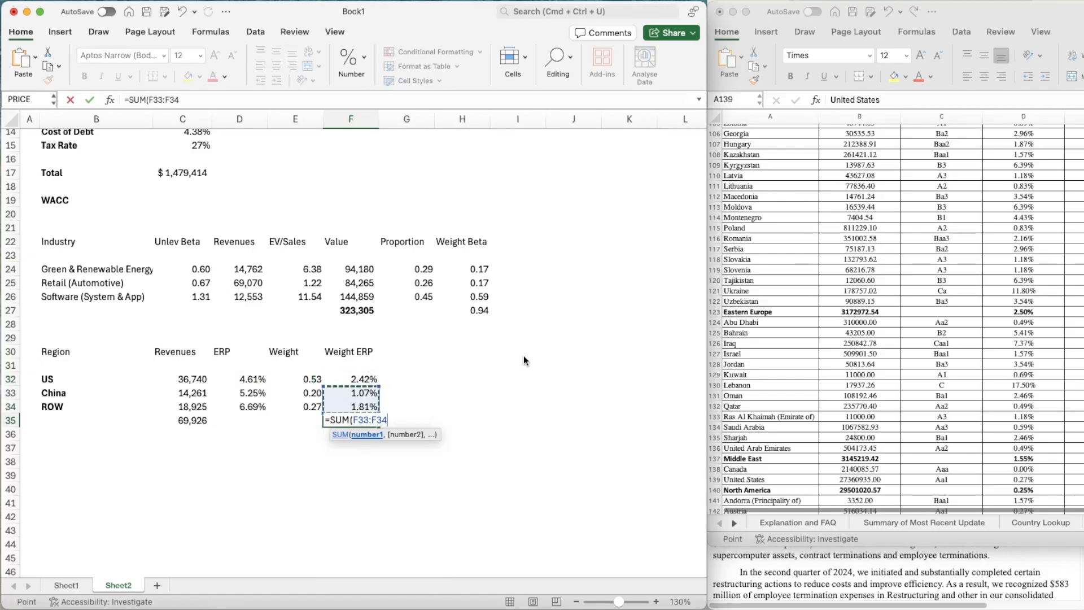
{"action": "key", "text": "Return"}
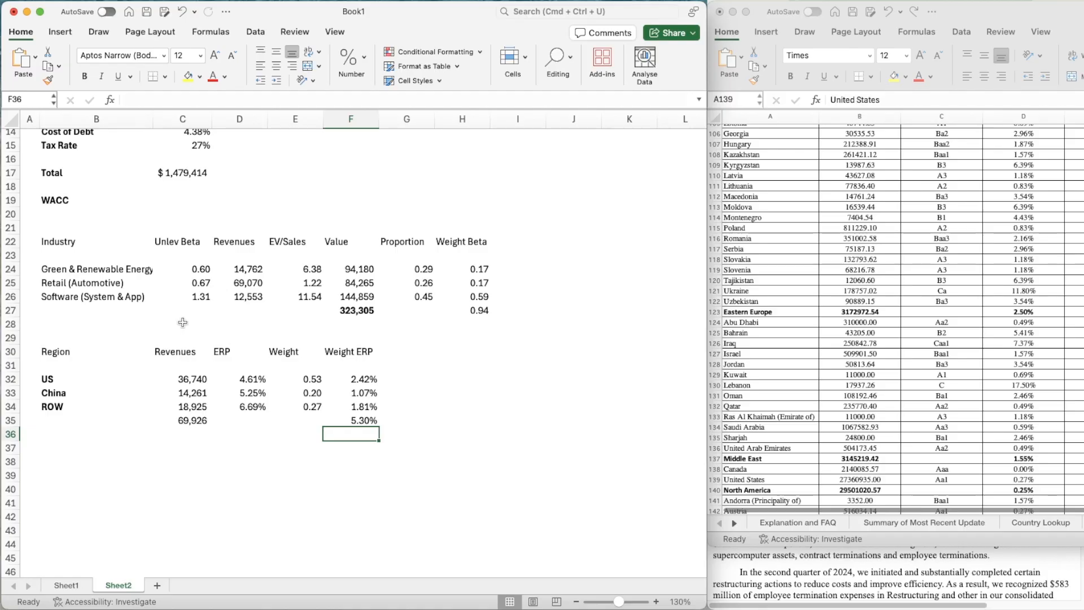
{"action": "left_click", "coordinate": [352, 420]}
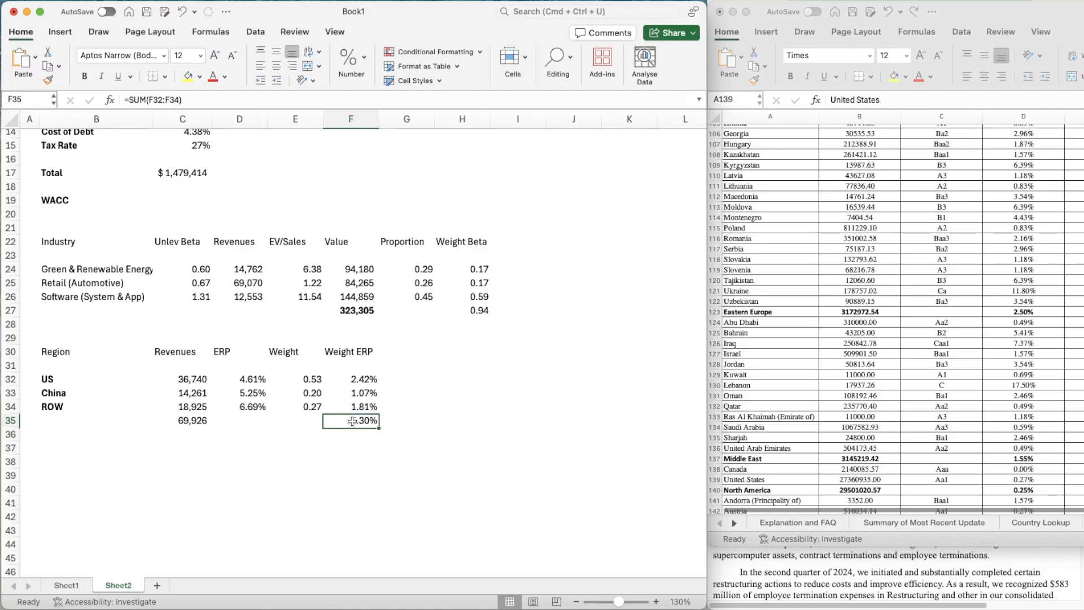
- Link the Equity Risk Premium in C10 to the weighted total with =F35
{"action": "scroll", "coordinate": [506, 370], "scroll_direction": "up", "scroll_amount": 2}
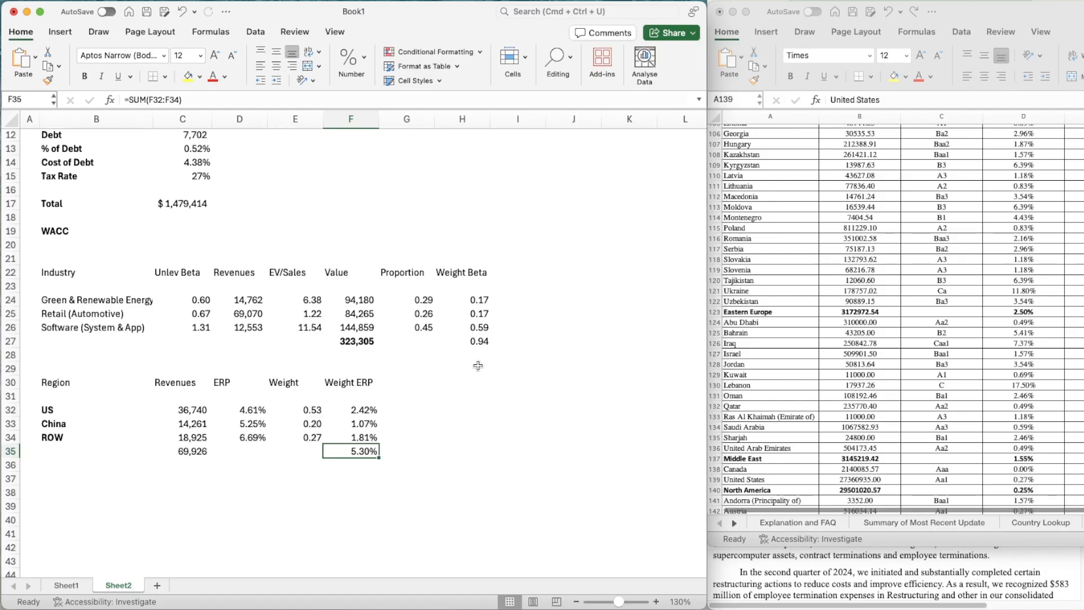
{"action": "scroll", "coordinate": [368, 329], "scroll_direction": "up", "scroll_amount": 6}
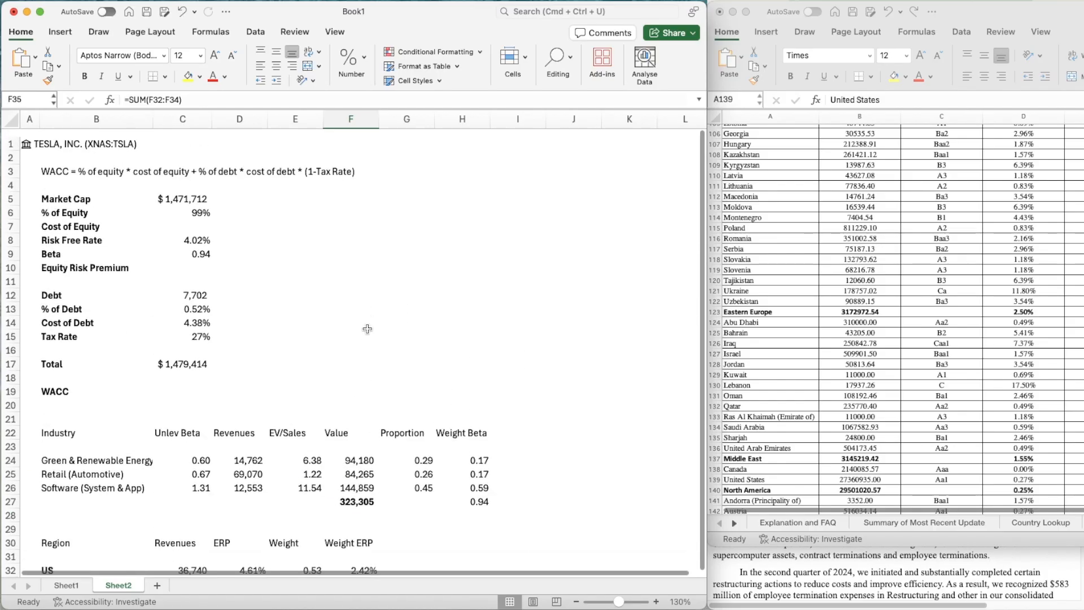
{"action": "left_click", "coordinate": [199, 259]}
{"action": "type", "text": "=f35"}
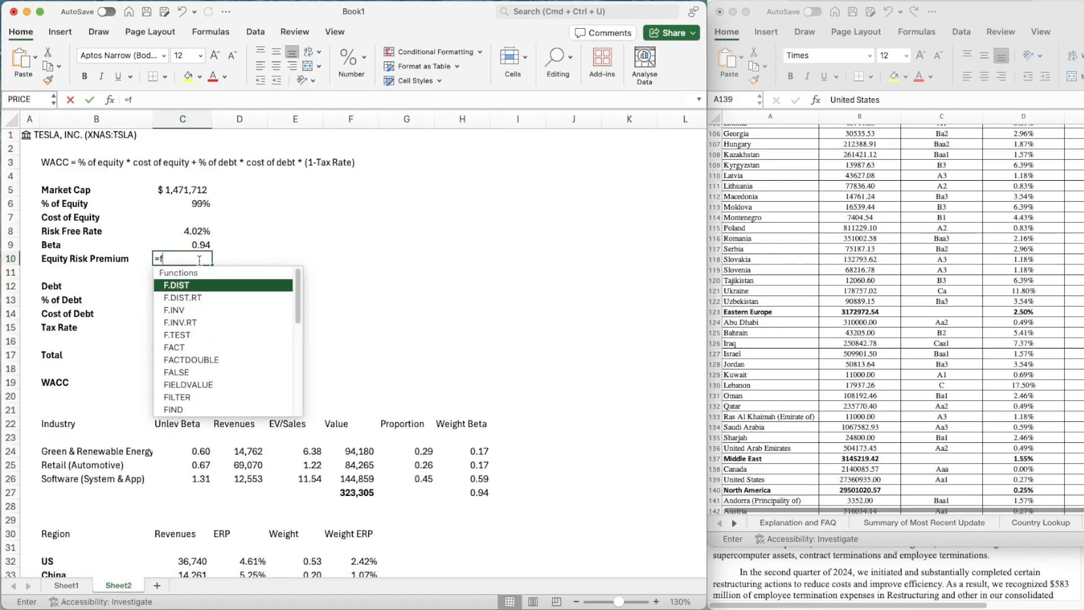
{"action": "key", "text": "Return"}
- Write the note "Cost of equity = Risk Free Rate + Beta * Equity Risk Premium" in E7
{"action": "key", "text": "Right"}
{"action": "key", "text": "Right"}
{"action": "key", "text": "Up"}
{"action": "key", "text": "Up"}
{"action": "key", "text": "Up"}
{"action": "key", "text": "Up"}
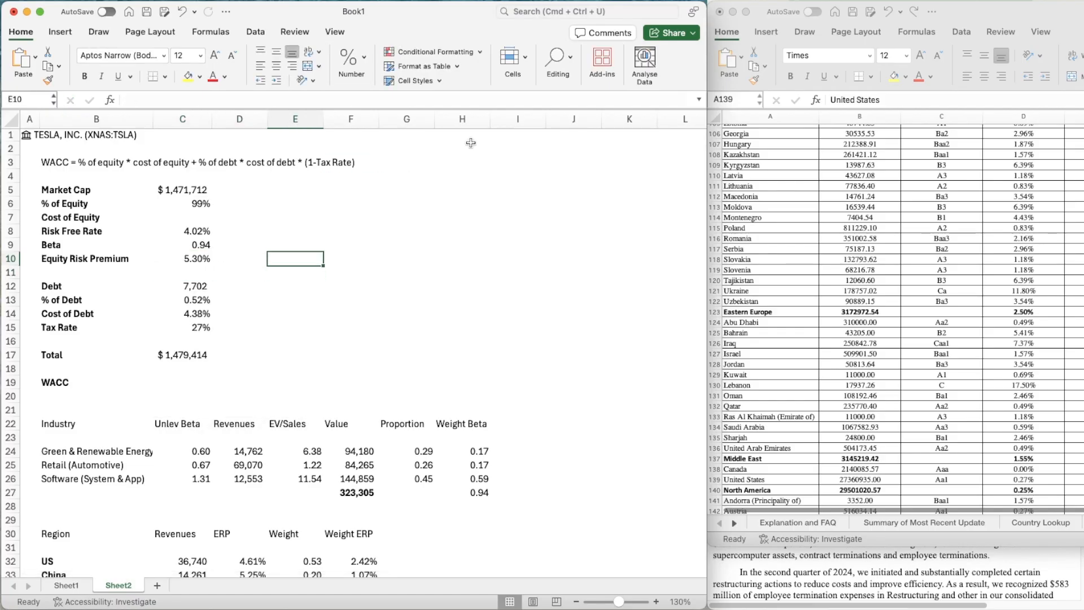
{"action": "type", "text": "Cost o"}
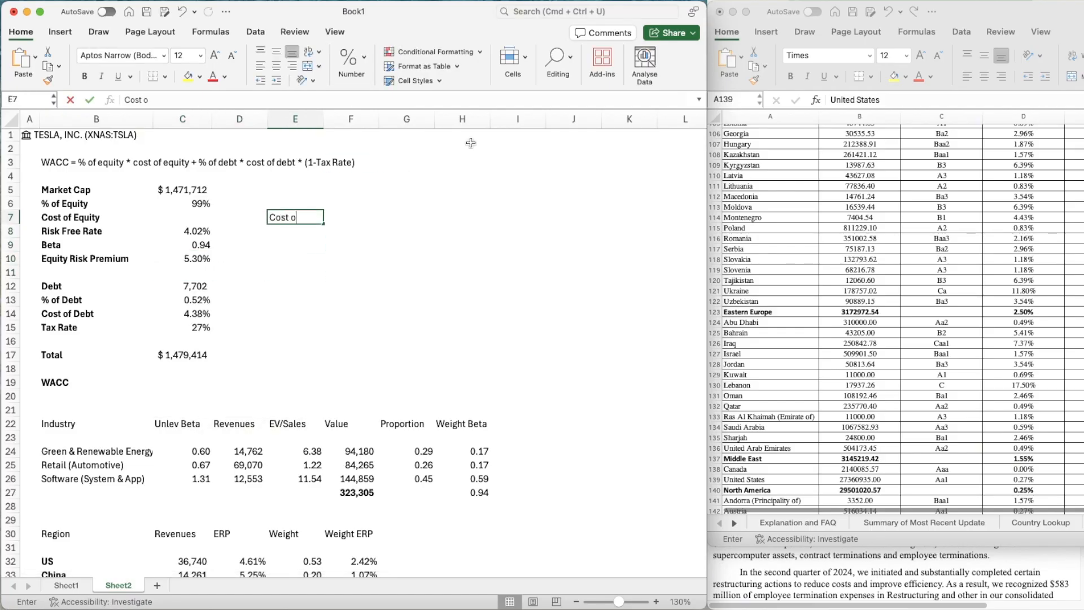
{"action": "type", "text": "f equity -"}
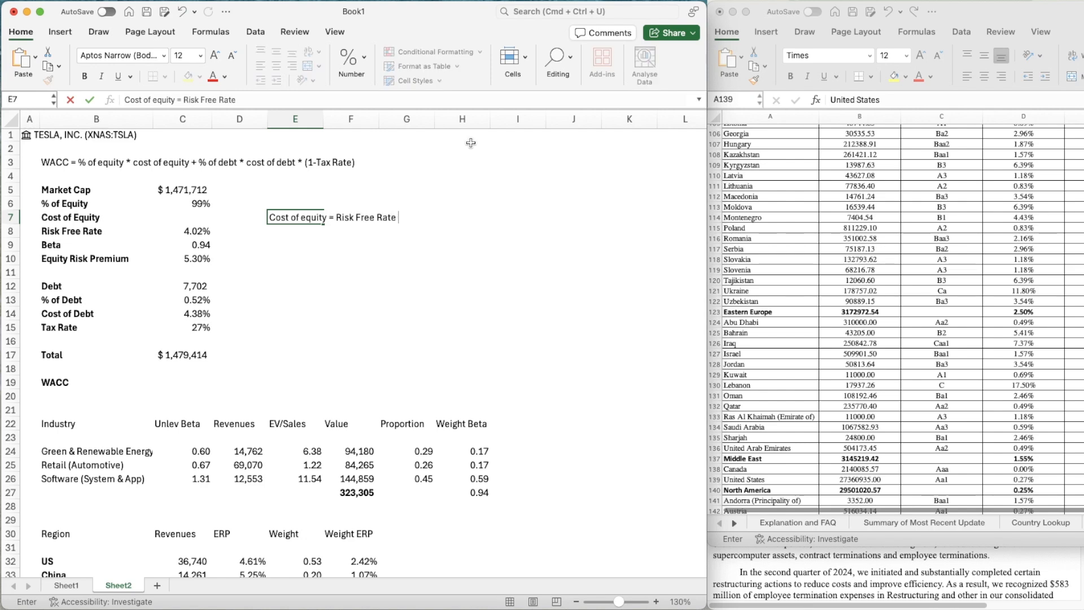
{"action": "type", "text": "Beta * Equity Risk PR"}
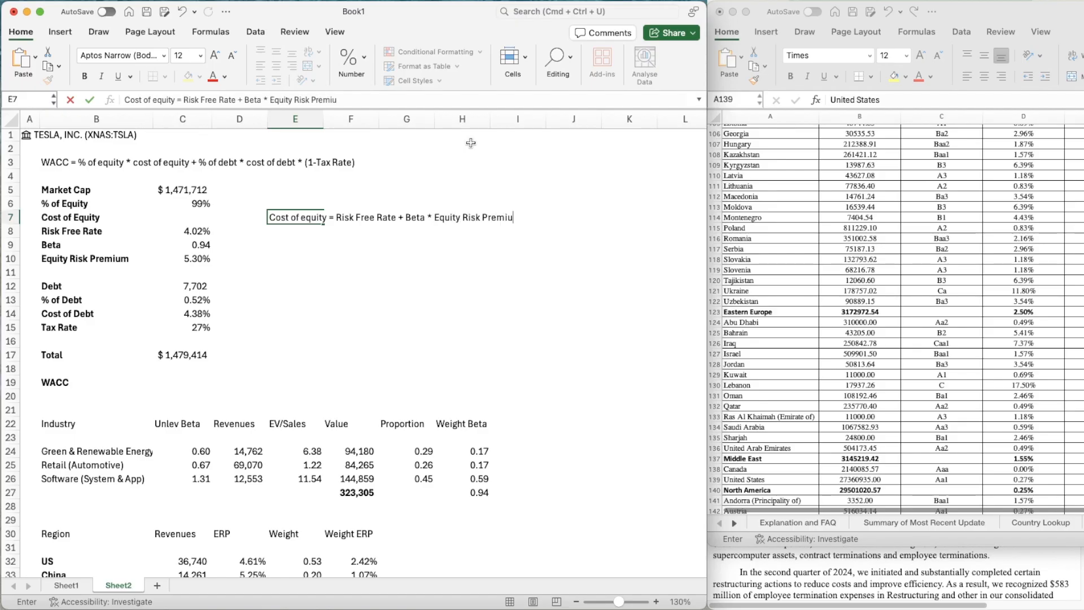
{"action": "key", "text": "Return"}
- Calculate the Cost of Equity in C7 with the formula =C8+C9*C10
{"action": "key", "text": "Up"}
{"action": "key", "text": "Left"}
{"action": "key", "text": "Left"}
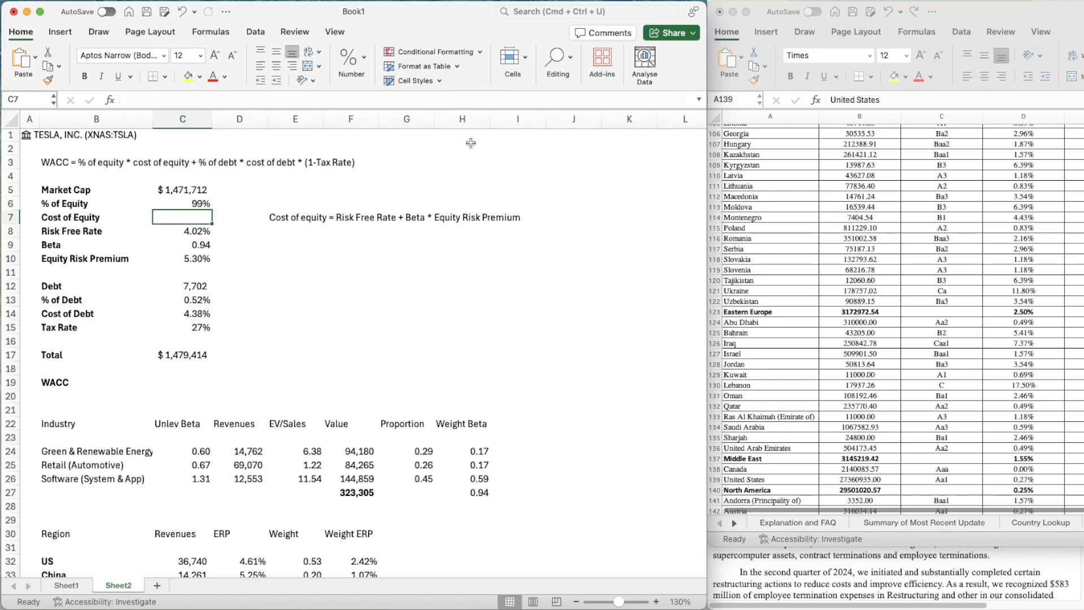
{"action": "type", "text": "="}
{"action": "key", "text": "Down"}
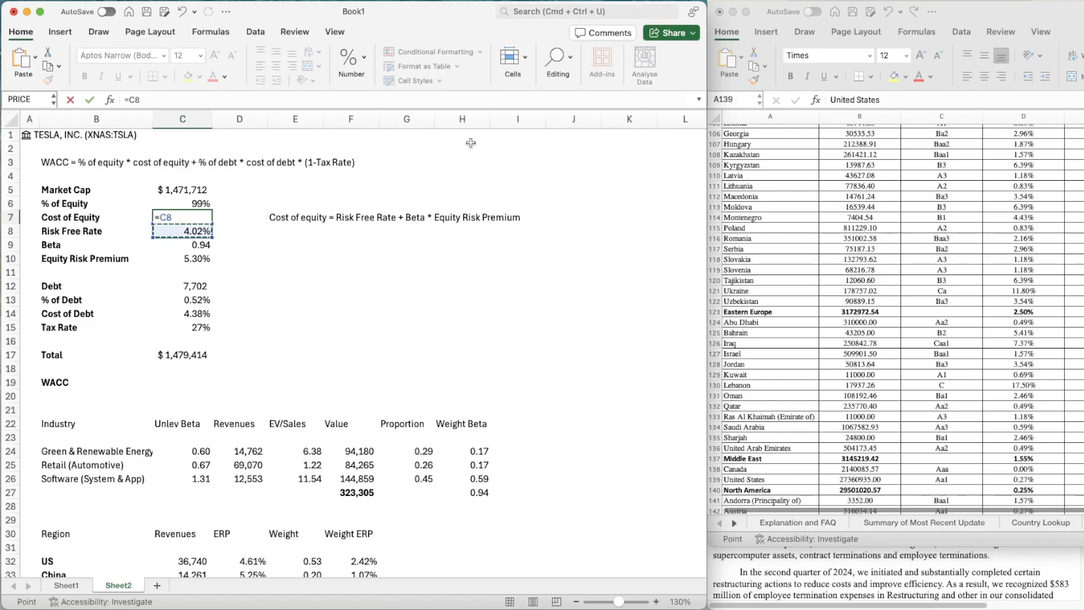
{"action": "type", "text": "+"}
{"action": "key", "text": "Down"}
{"action": "key", "text": "Down"}
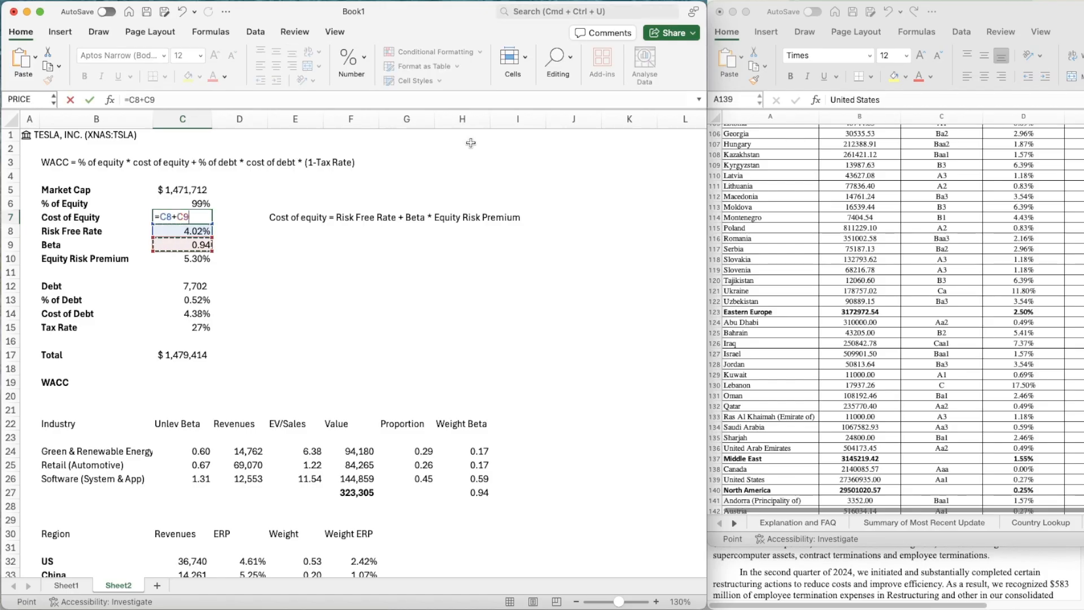
{"action": "type", "text": "*"}
{"action": "key", "text": "Up"}
{"action": "key", "text": "Up"}
{"action": "key", "text": "Down"}
{"action": "key", "text": "Down"}
{"action": "key", "text": "Down"}
{"action": "key", "text": "Down"}
{"action": "key", "text": "Down"}
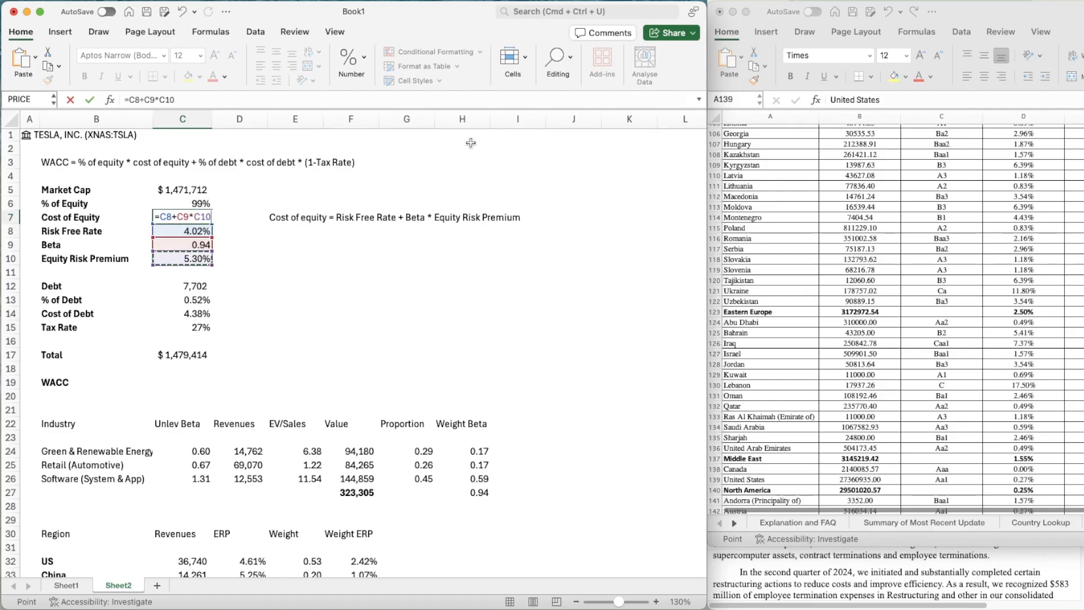
{"action": "key", "text": "Return"}
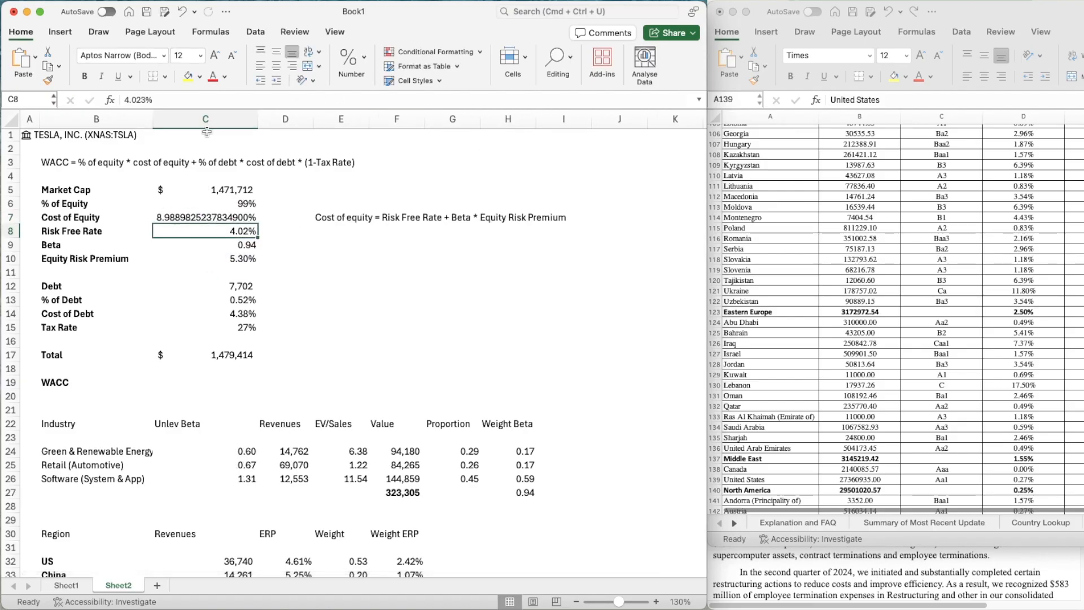
- Set the width of column C to 11
{"action": "left_click", "coordinate": [205, 116]}
{"action": "right_click", "coordinate": [206, 113]}
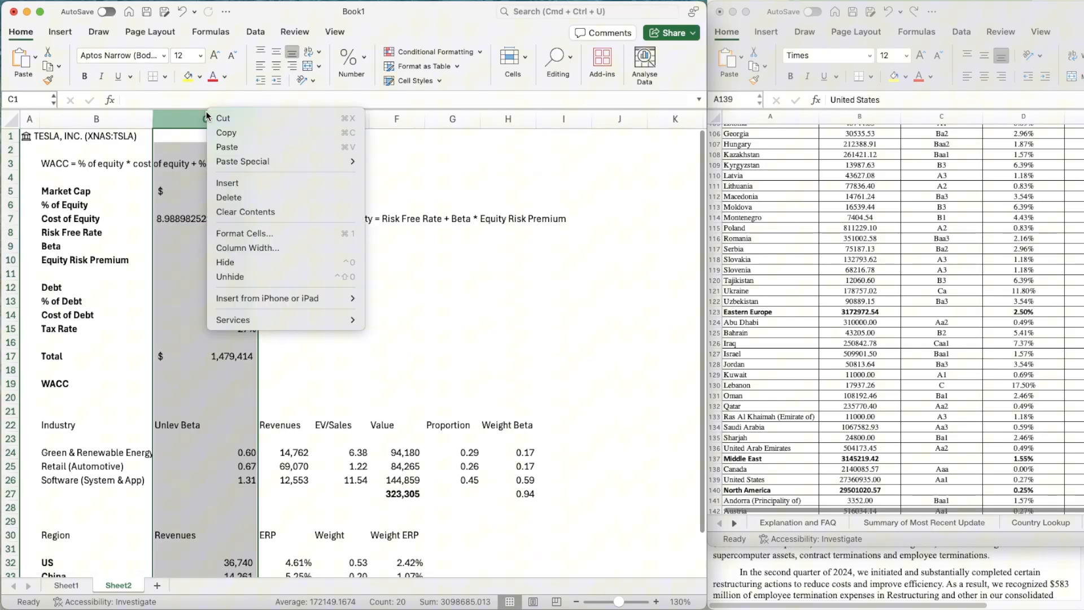
{"action": "left_click", "coordinate": [265, 247]}
{"action": "type", "text": "11"}
{"action": "key", "text": "Return"}
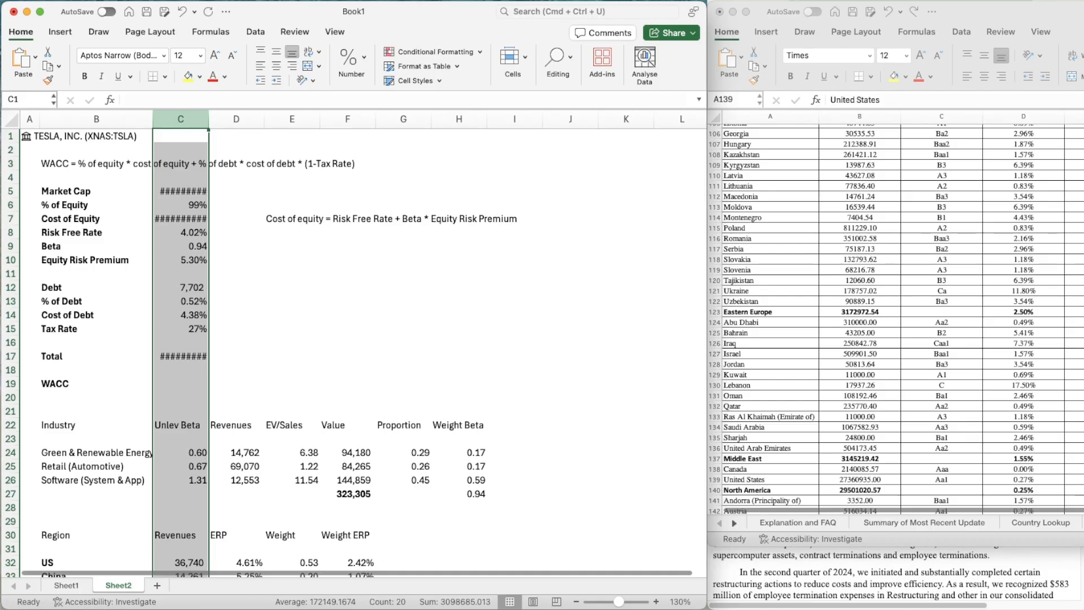
- Widen column C so its values fit, and apply the two-decimal percentage format to the Cost of Equity in C7
{"action": "key", "text": "Down"}
{"action": "key", "text": "Down"}
{"action": "key", "text": "Down"}
{"action": "key", "text": "Down"}
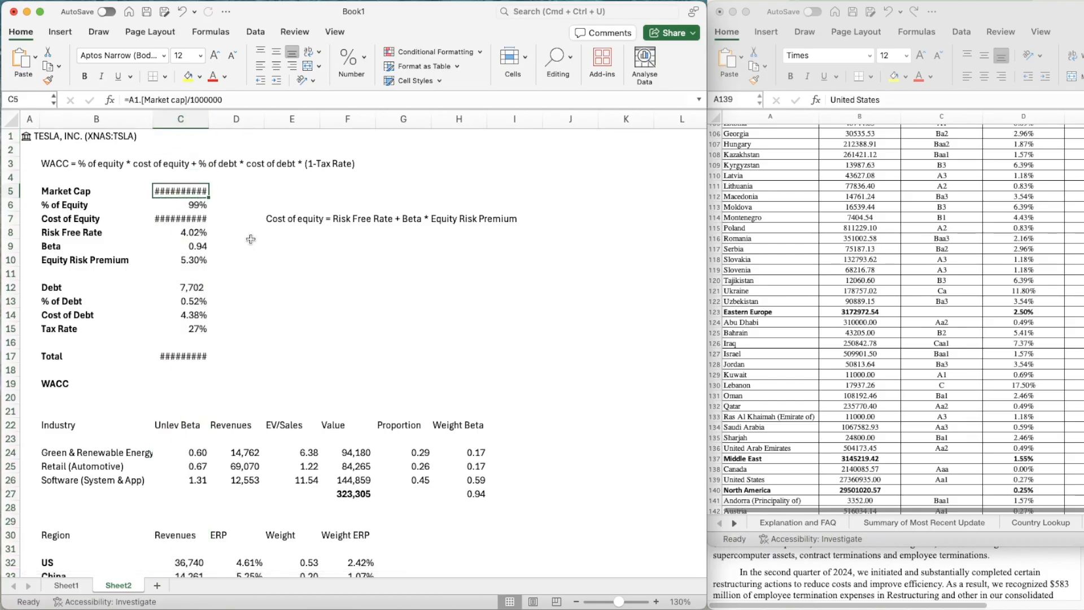
{"action": "key", "text": "Down"}
{"action": "key", "text": "Down"}
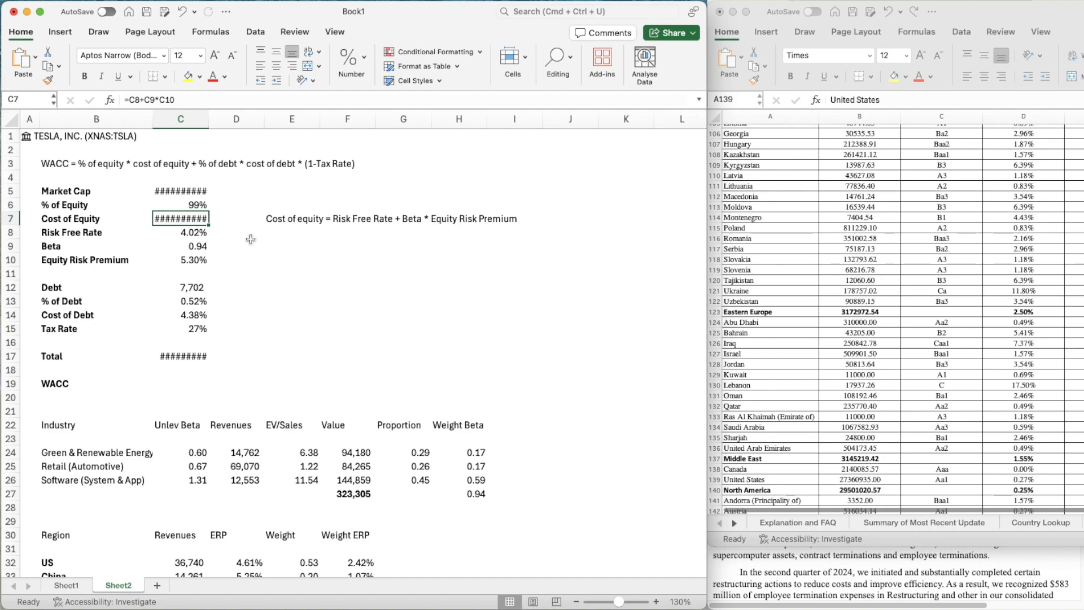
{"action": "key", "text": "Up"}
{"action": "key", "text": "super+c"}
{"action": "key", "text": "Up"}
{"action": "left_click_drag", "start_coordinate": [210, 122], "coordinate": [224, 122]}
{"action": "left_click", "coordinate": [205, 237]}
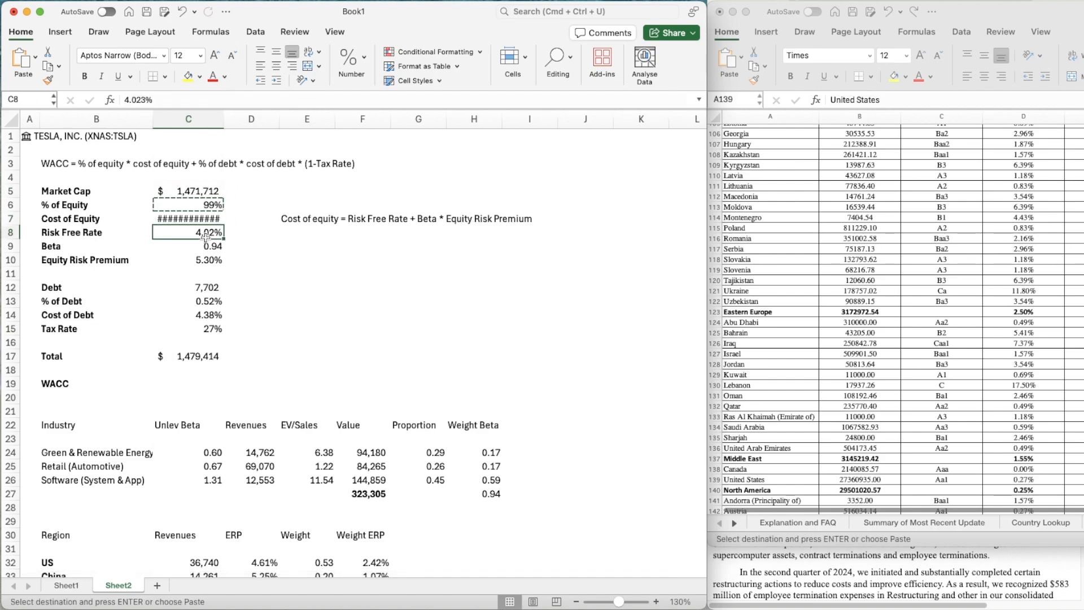
{"action": "key", "text": "Escape"}
- Calculate the WACC in C19 with the formula =(C6*C7)+(C13*C14*(1-C15))
{"action": "key", "text": "Down"}
{"action": "key", "text": "Down"}
{"action": "key", "text": "Down"}
{"action": "key", "text": "Down"}
{"action": "key", "text": "Down"}
{"action": "key", "text": "Down"}
{"action": "key", "text": "Down"}
{"action": "key", "text": "Down"}
{"action": "key", "text": "Down"}
{"action": "key", "text": "Down"}
{"action": "key", "text": "Down"}
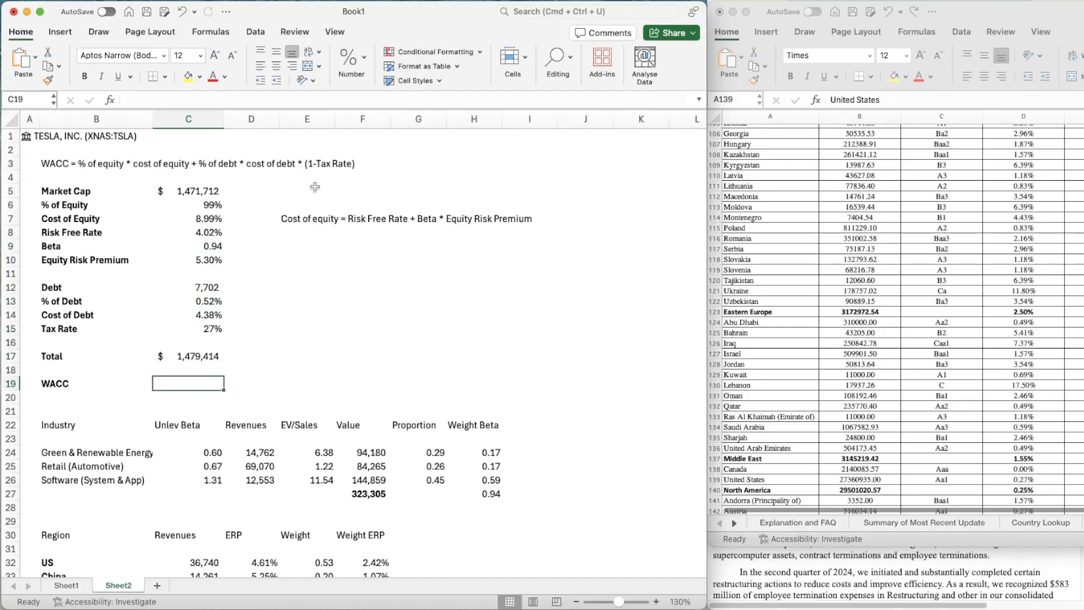
{"action": "type", "text": "=("}
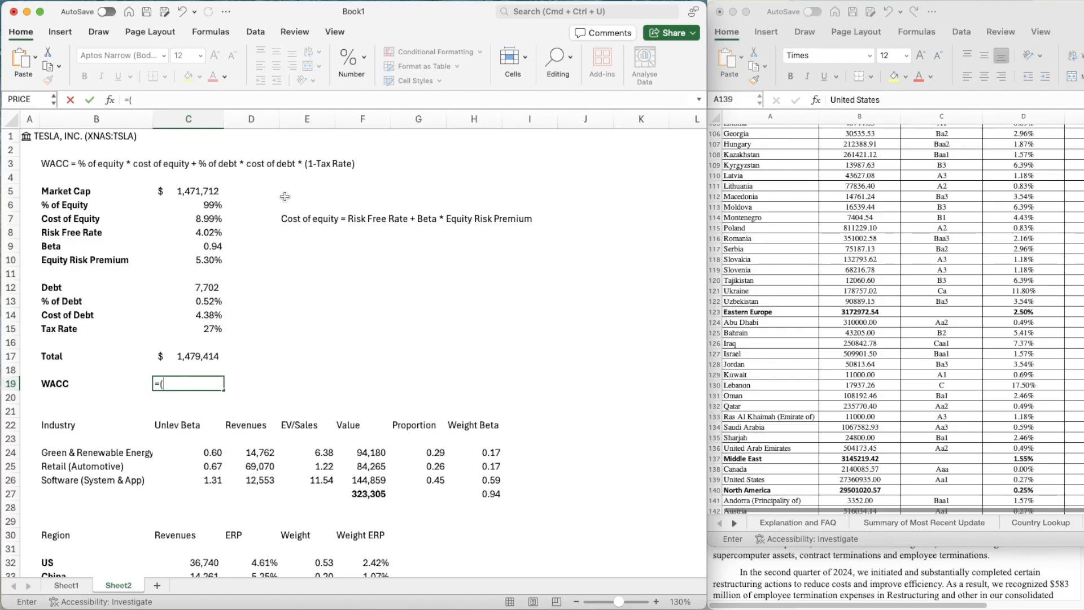
{"action": "left_click", "coordinate": [192, 206]}
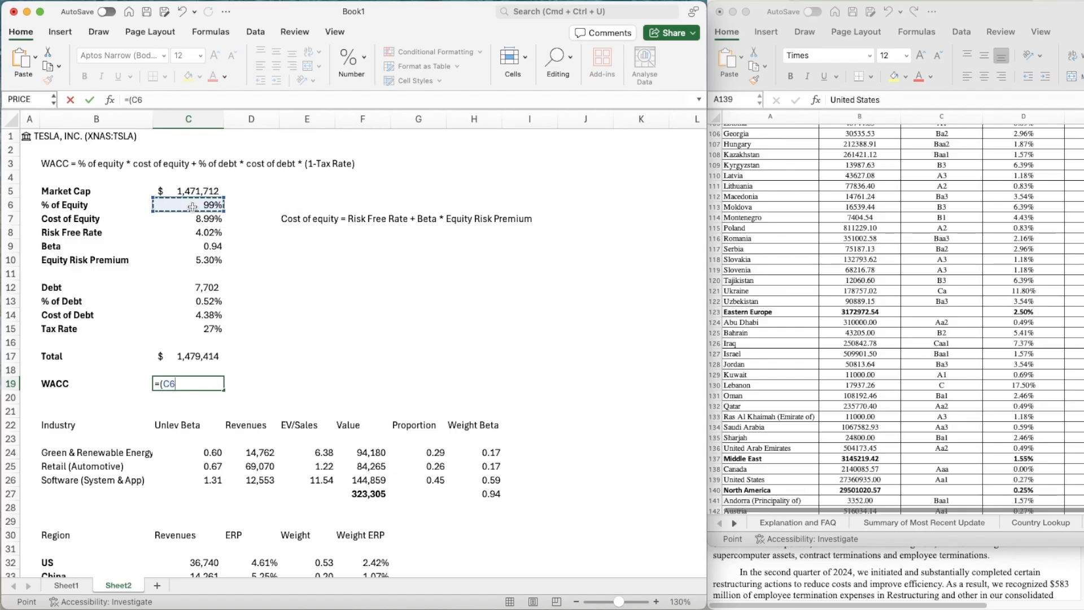
{"action": "type", "text": "*"}
{"action": "left_click", "coordinate": [202, 217]}
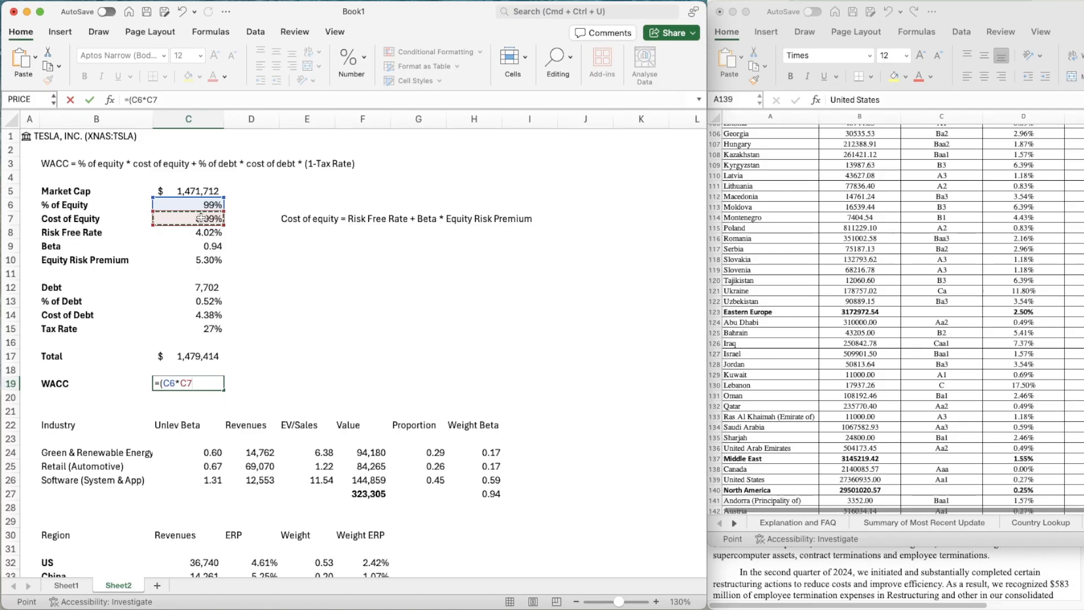
{"action": "type", "text": ")+("}
{"action": "left_click", "coordinate": [194, 304]}
{"action": "type", "text": "*"}
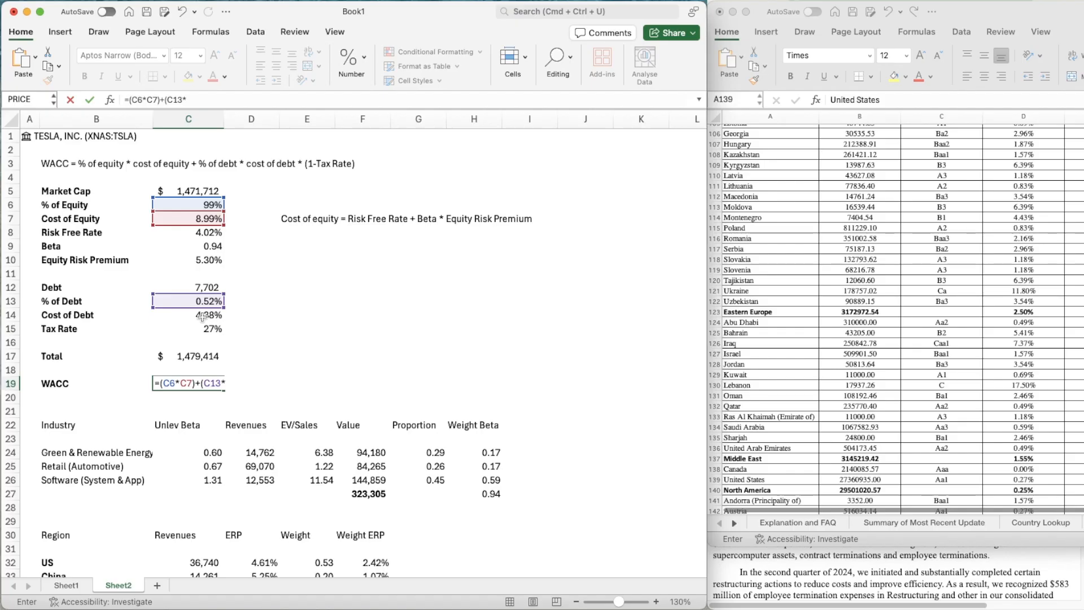
{"action": "left_click", "coordinate": [202, 316]}
{"action": "type", "text": "*"}
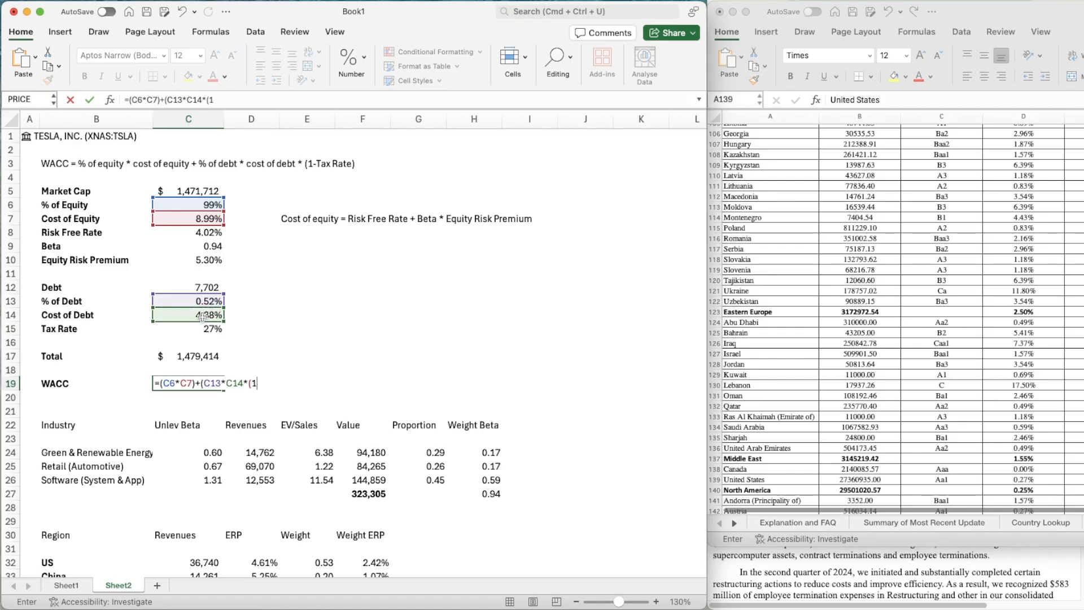
{"action": "type", "text": "(1-"}
{"action": "left_click", "coordinate": [192, 328]}
{"action": "type", "text": ")"}
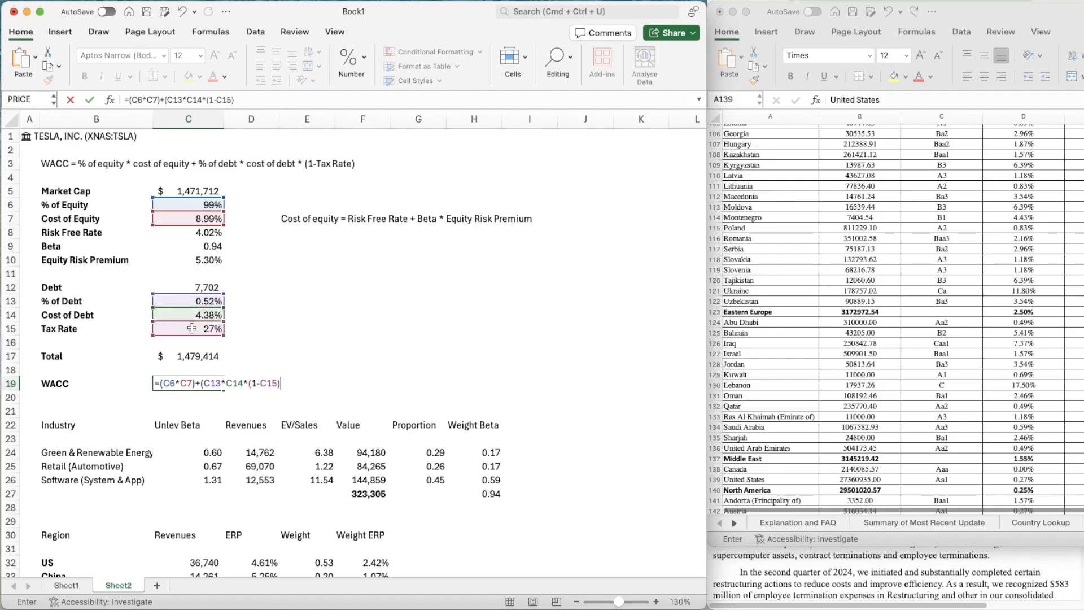
{"action": "key", "text": "Return"}
{"action": "key", "text": "Return"}
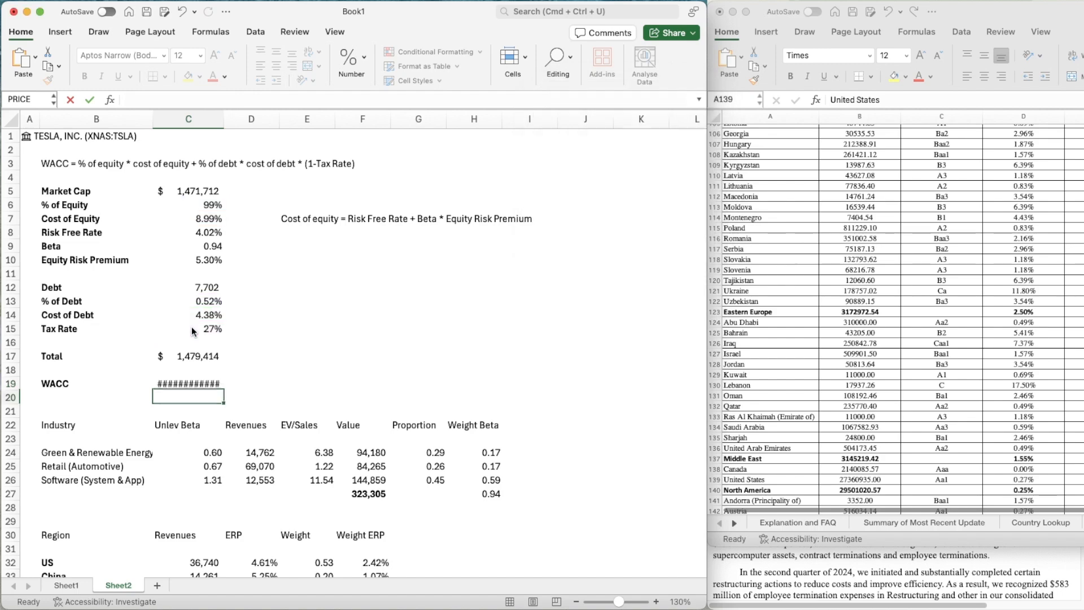
- Copy the percentage format of the Cost of Debt in C14 onto the WACC result in C19
{"action": "key", "text": "Up"}
{"action": "key", "text": "Up"}
{"action": "key", "text": "Up"}
{"action": "key", "text": "Up"}
{"action": "key", "text": "Up"}
{"action": "key", "text": "Up"}
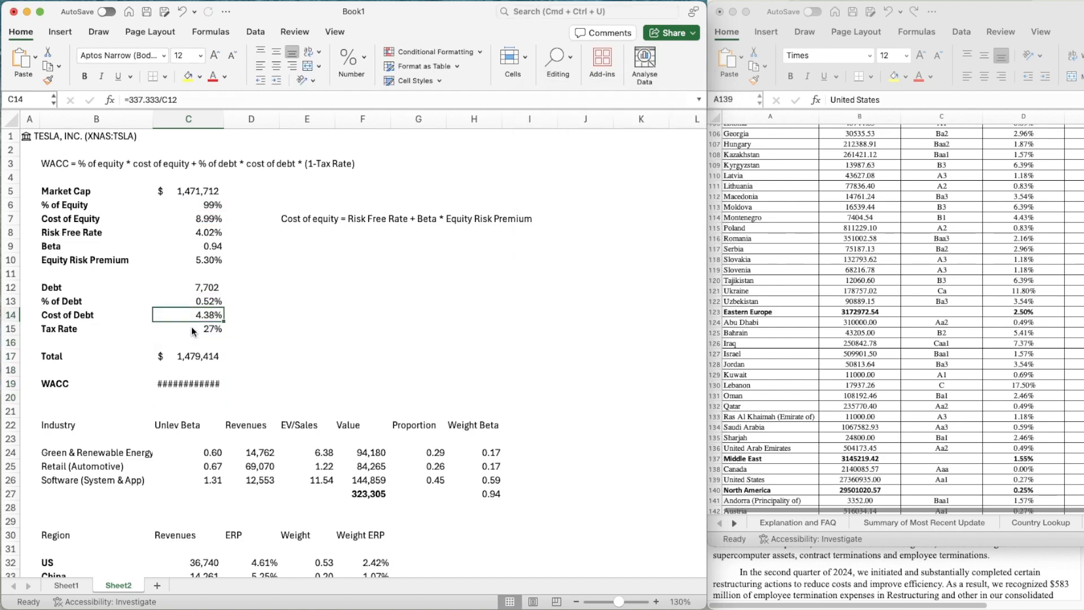
{"action": "key", "text": "super+shift+c"}
{"action": "left_click", "coordinate": [201, 382]}
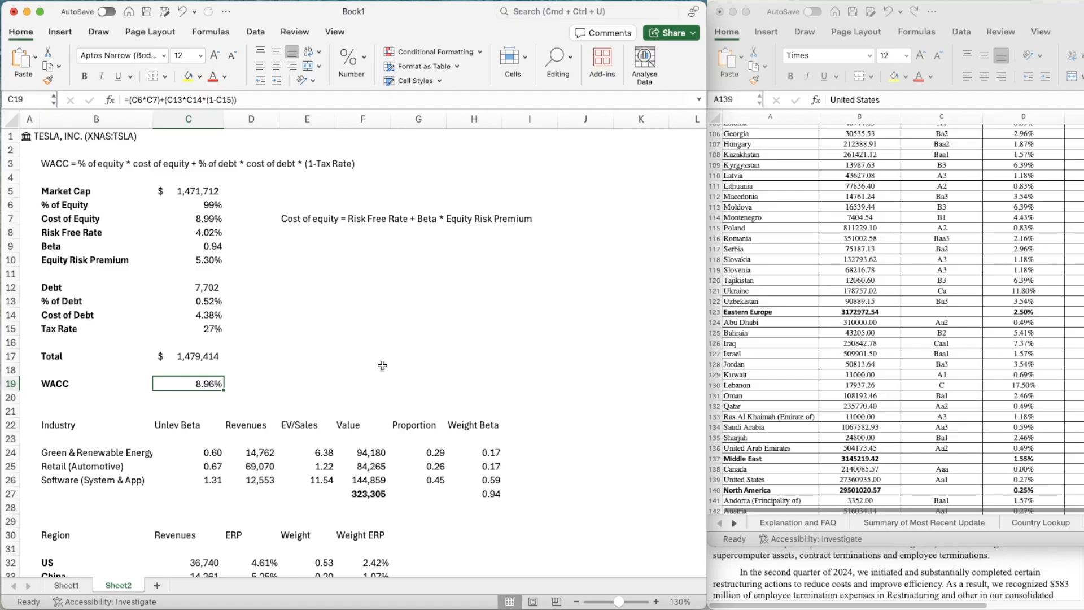
- Link the Base case WACC in G17 on Sheet1 to the calculated WACC with =Sheet2!C19
{"action": "scroll", "coordinate": [262, 416], "scroll_direction": "down", "scroll_amount": 5}
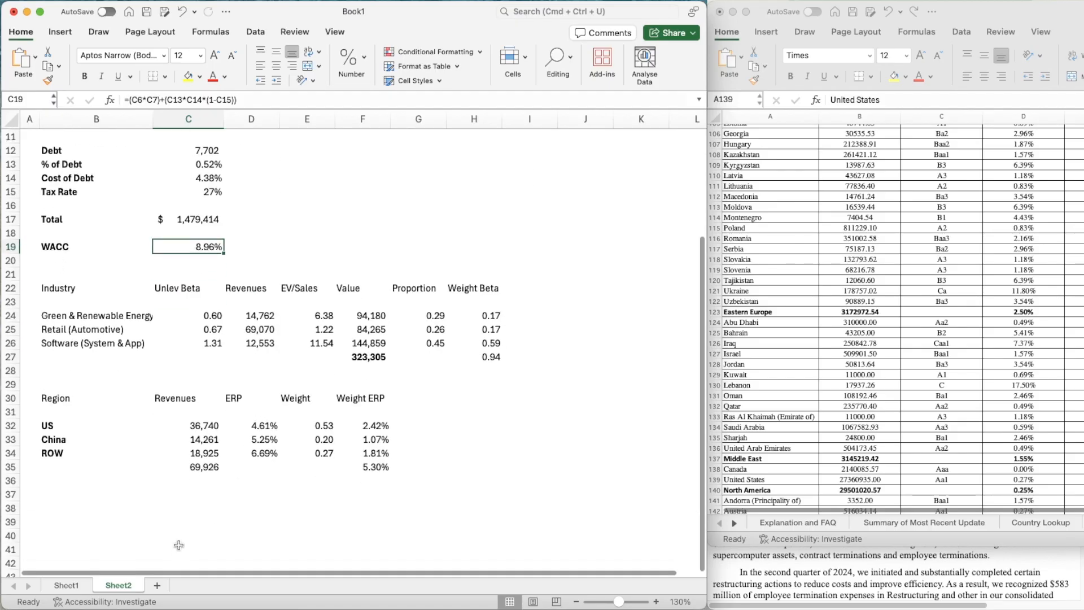
{"action": "left_click", "coordinate": [66, 585]}
{"action": "scroll", "coordinate": [290, 350], "scroll_direction": "up", "scroll_amount": 13}
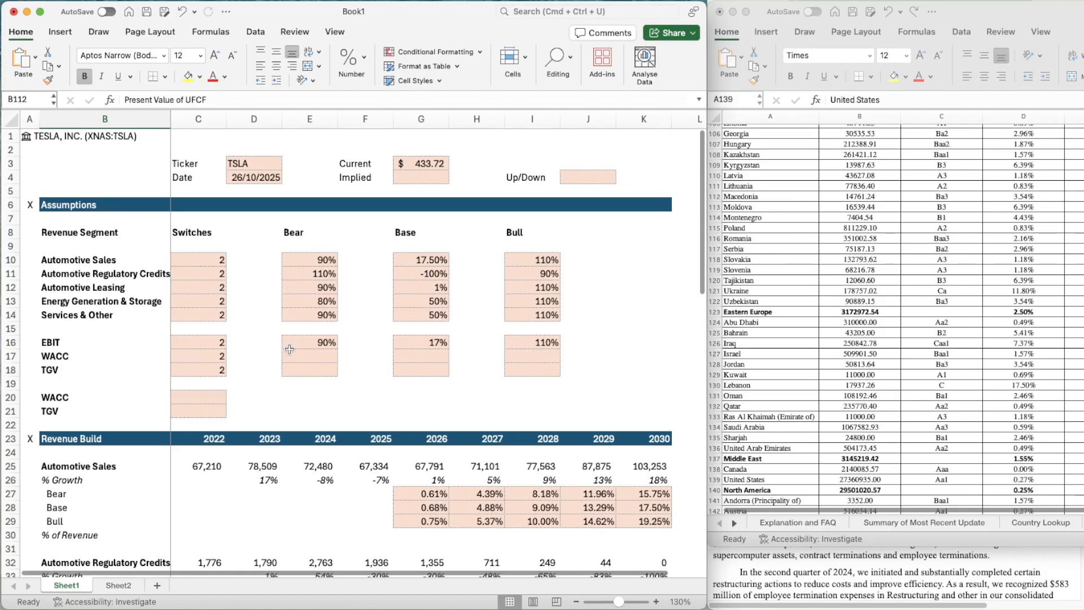
{"action": "scroll", "coordinate": [292, 349], "scroll_direction": "down", "scroll_amount": 1}
{"action": "left_click", "coordinate": [410, 346]}
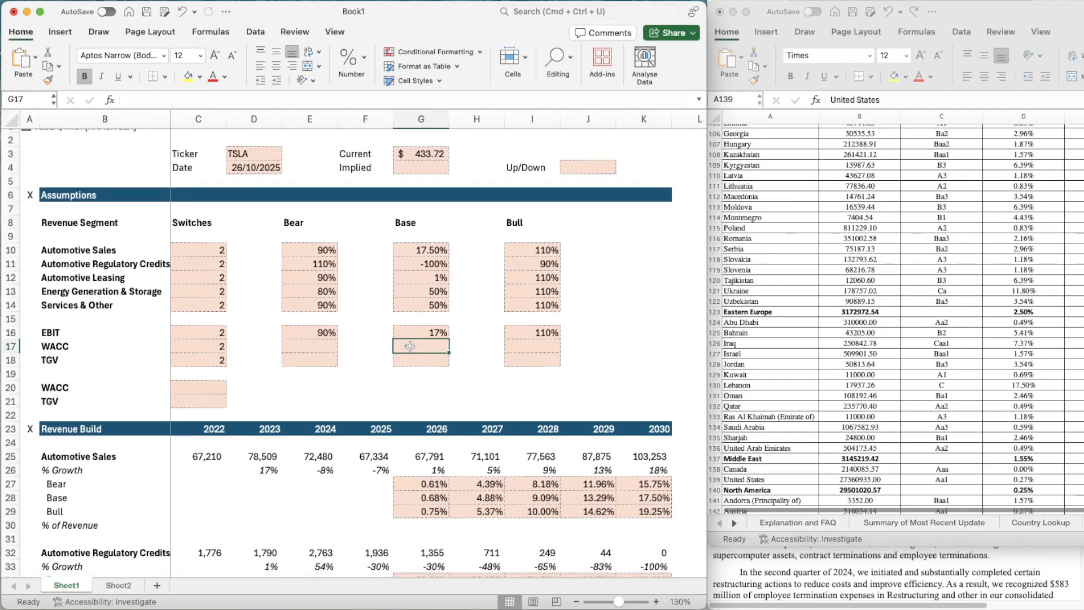
{"action": "type", "text": "="}
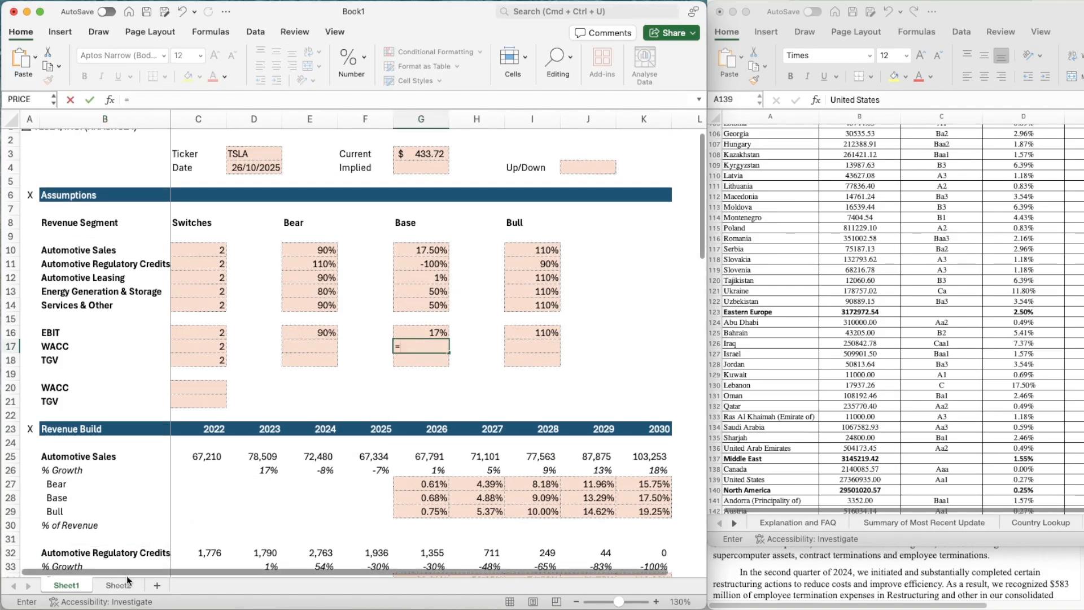
{"action": "left_click", "coordinate": [128, 580]}
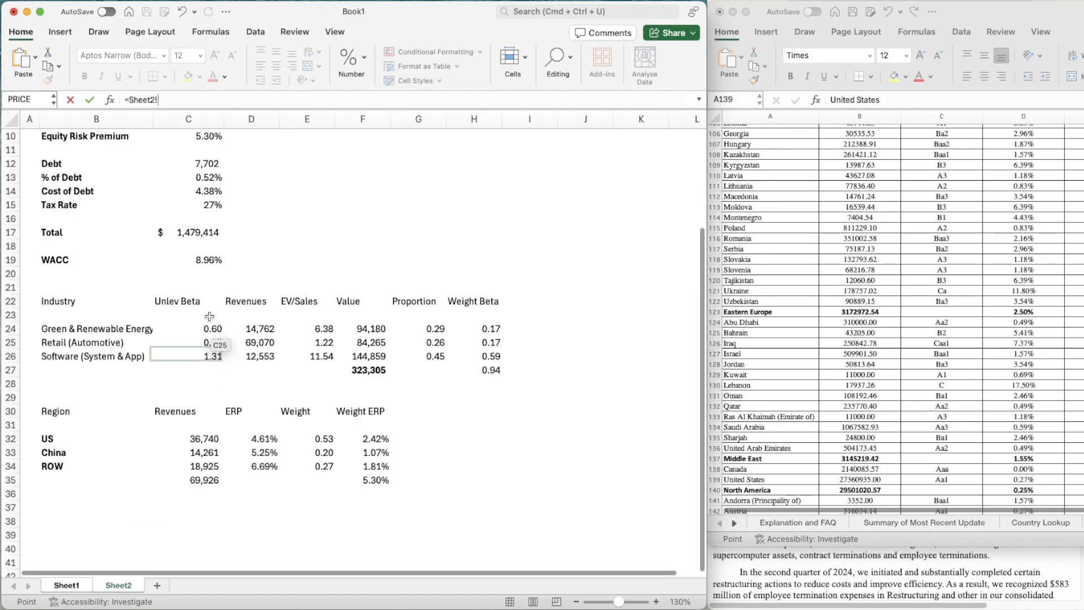
{"action": "left_click", "coordinate": [210, 260]}
{"action": "key", "text": "Return"}
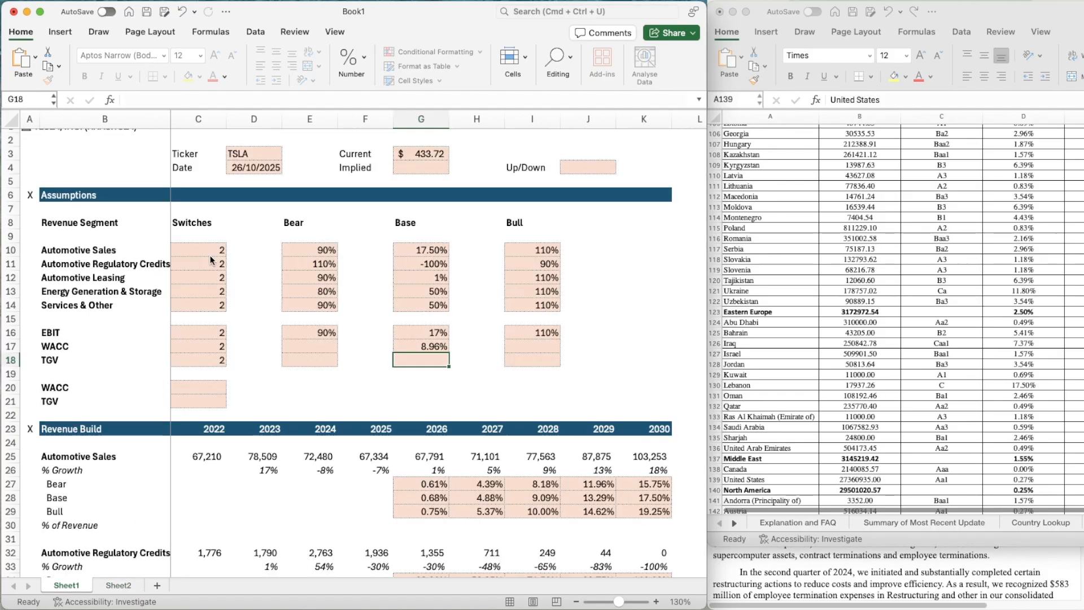
- Copy the number format of the Base WACC in G17 onto the Bear and Bull WACC cells, E17 and I17
{"action": "key", "text": "Right"}
{"action": "key", "text": "Left"}
{"action": "key", "text": "Left"}
{"action": "key", "text": "Left"}
{"action": "key", "text": "Right"}
{"action": "key", "text": "Right"}
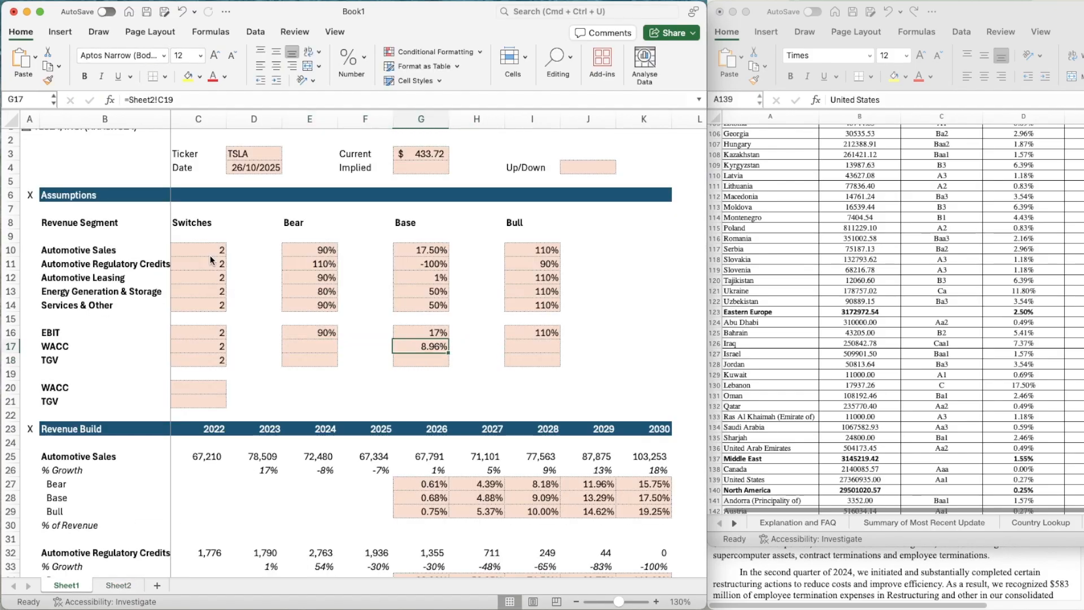
{"action": "key", "text": "super+shift+c"}
{"action": "left_click", "coordinate": [315, 346]}
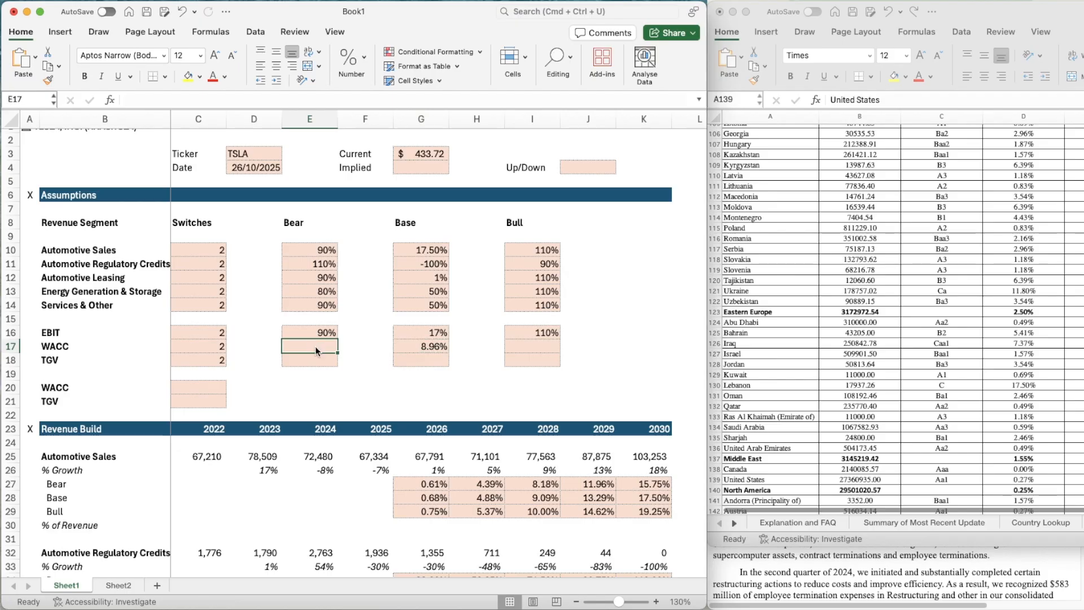
{"action": "key", "text": "super+shift+c"}
{"action": "left_click", "coordinate": [527, 342]}
{"action": "left_click", "coordinate": [327, 344]}
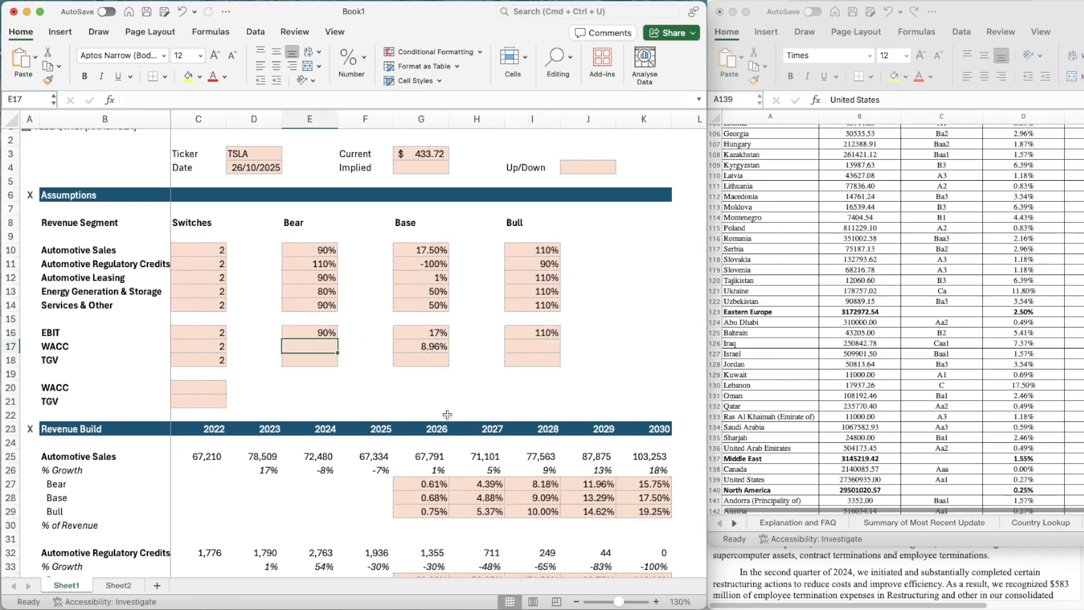
- Set the Bear case WACC in E17 to the Base WACC plus half a percentage point with =G17+0.5%
{"action": "type", "text": "="}
{"action": "key", "text": "Right"}
{"action": "key", "text": "Right"}
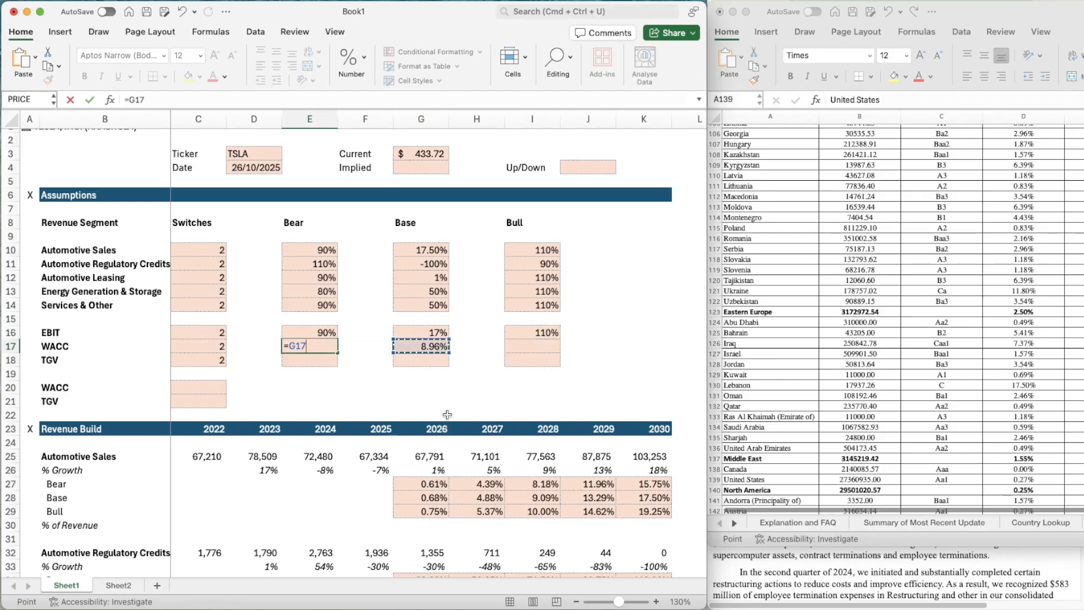
{"action": "type", "text": "+0"}
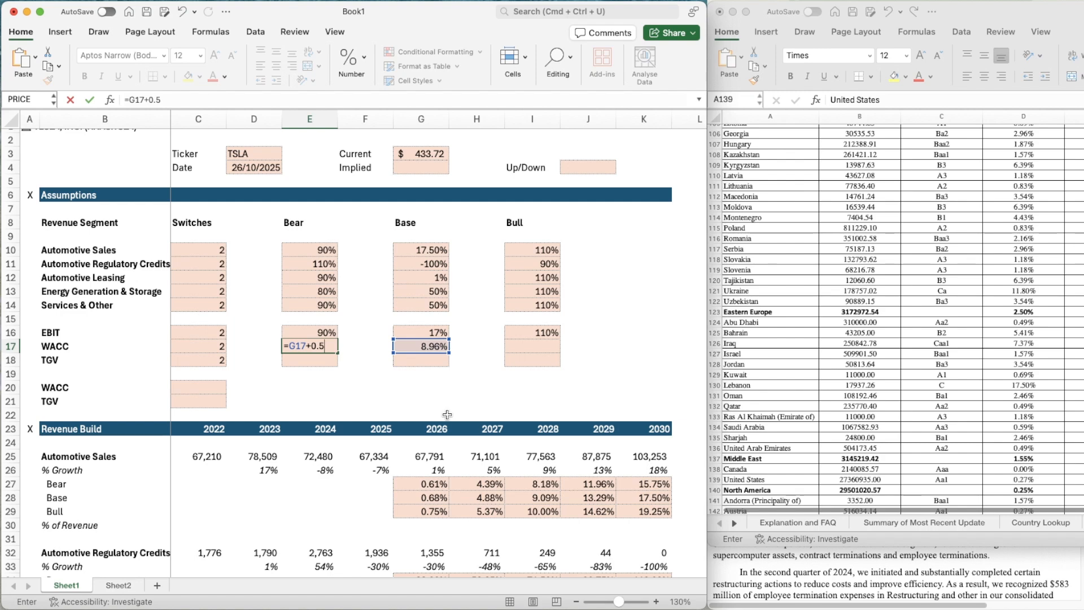
{"action": "type", "text": ".5"}
{"action": "key", "text": "ctrl+Return"}
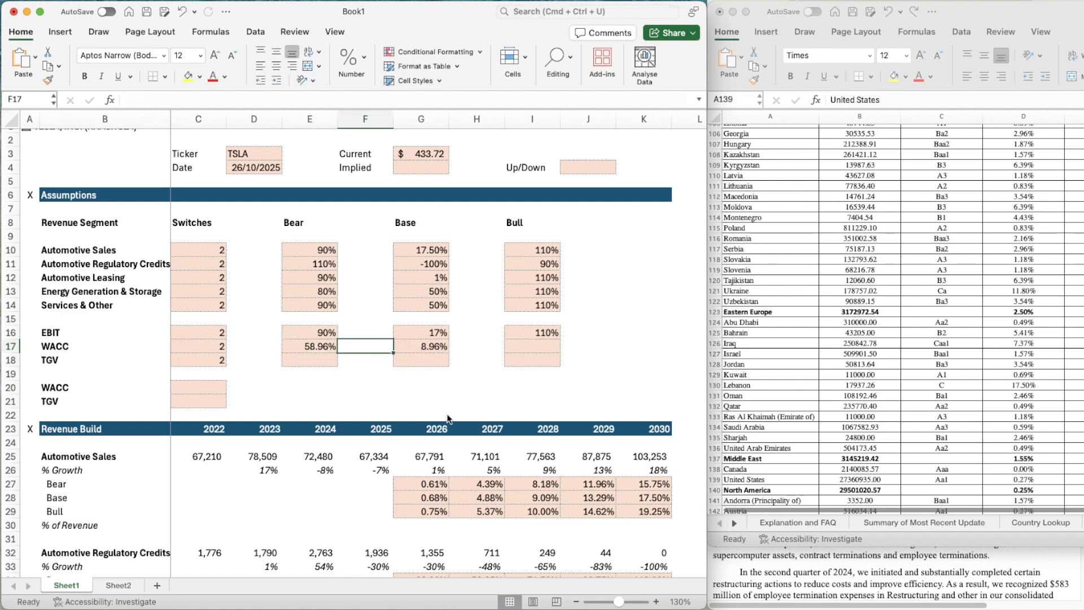
{"action": "left_click", "coordinate": [183, 101]}
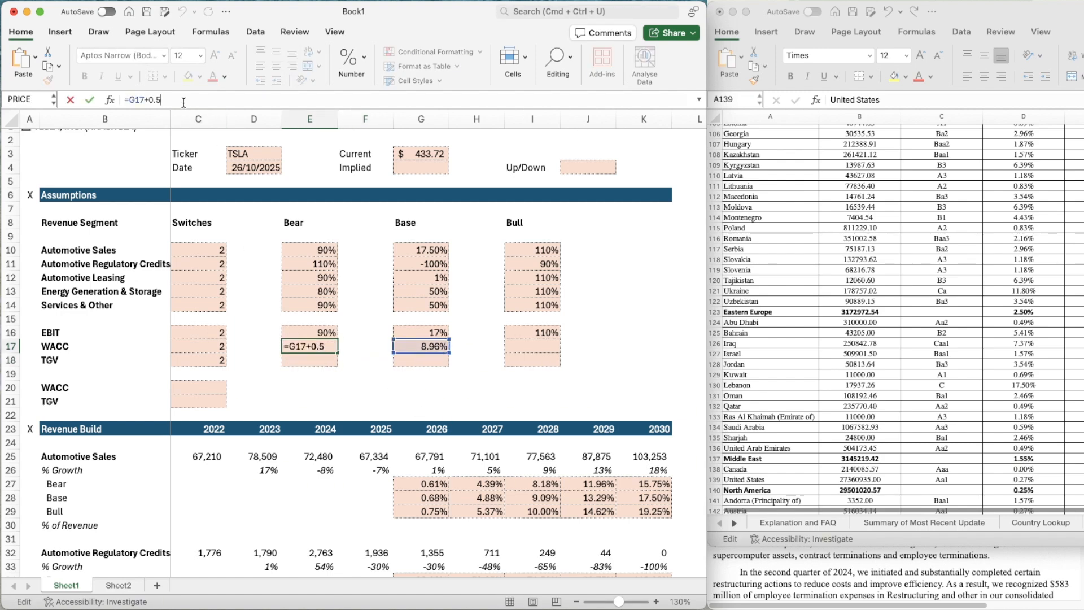
{"action": "key", "text": "ctrl+Return"}
- Fill the Bull case WACC in I17 with the formula =G17+0.5%
{"action": "key", "text": "Right"}
{"action": "key", "text": "Right"}
{"action": "key", "text": "Right"}
{"action": "key", "text": "Right"}
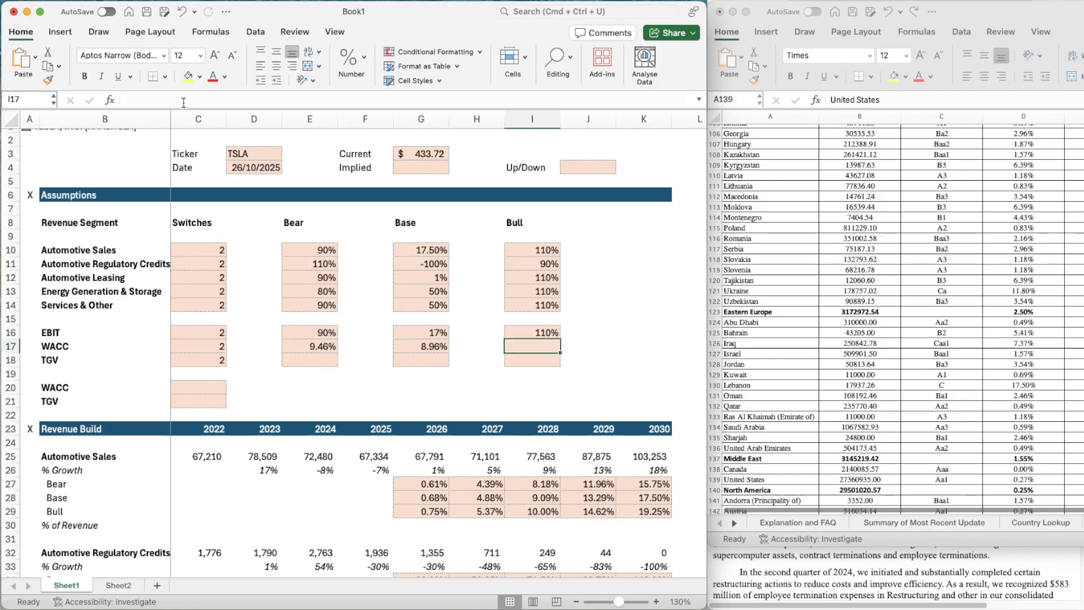
{"action": "type", "text": "="}
{"action": "key", "text": "Left"}
{"action": "key", "text": "Left"}
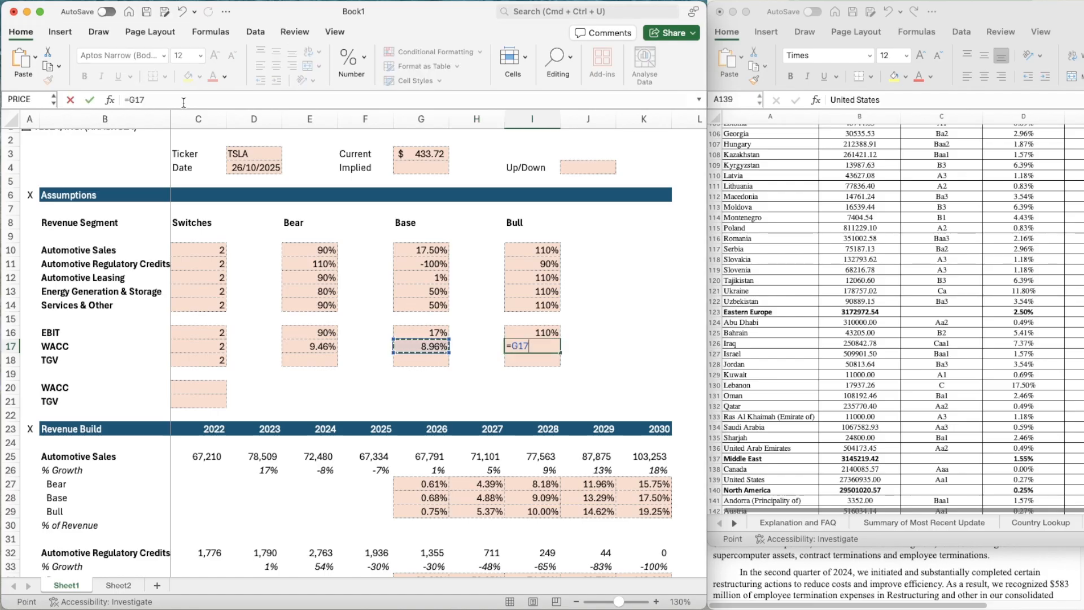
{"action": "type", "text": "+"}
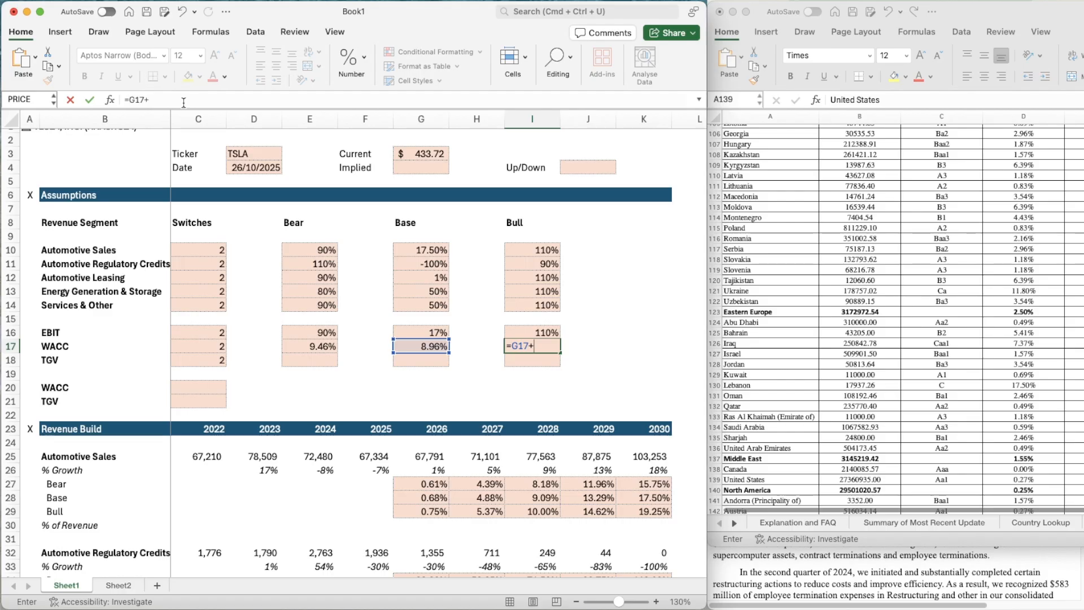
{"action": "type", "text": "0."}
{"action": "key", "text": "Return"}
- Set the Base case TGV in G18 to 3% and match its number format to the WACC cell above
{"action": "key", "text": "Left"}
{"action": "key", "text": "Left"}
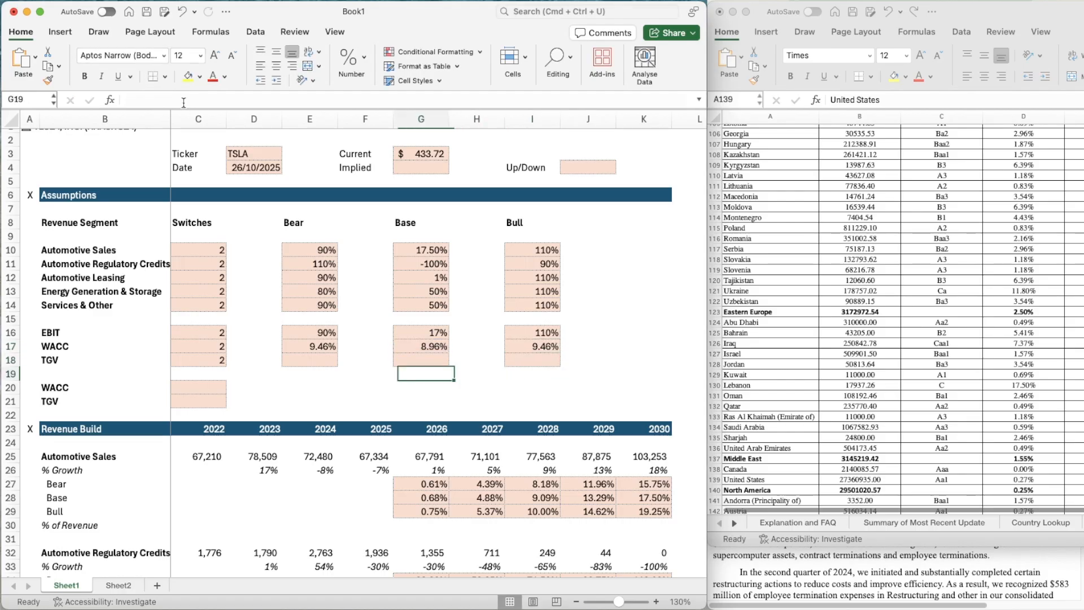
{"action": "key", "text": "Left"}
{"action": "key", "text": "Right"}
{"action": "type", "text": "3%"}
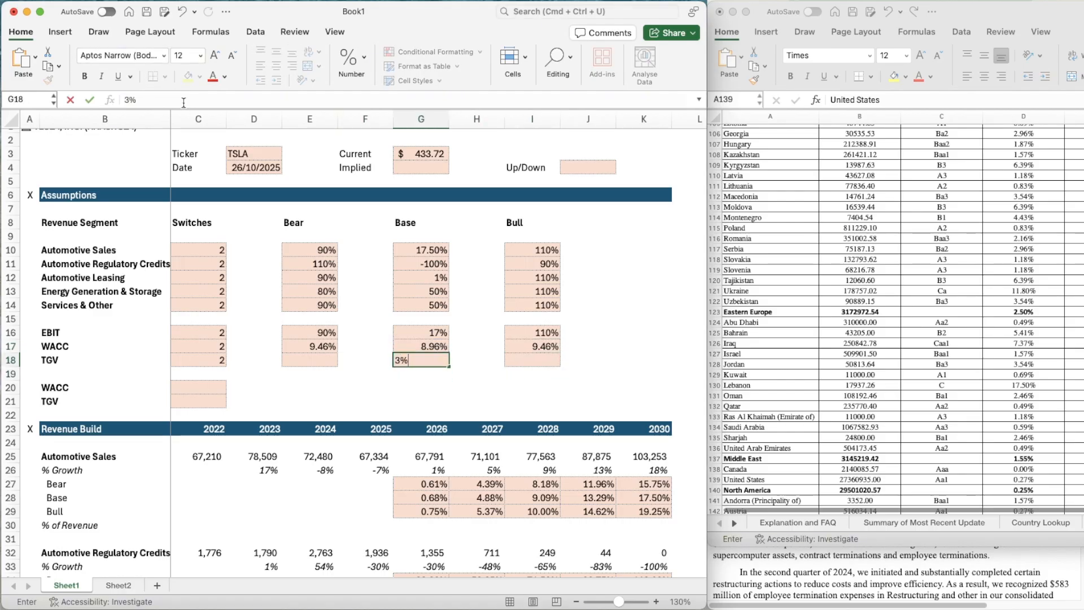
{"action": "key", "text": "Return"}
{"action": "key", "text": "Up"}
{"action": "key", "text": "Up"}
{"action": "key", "text": "super+shift+c"}
{"action": "key", "text": "Down"}
{"action": "key", "text": "super+shift+v"}
{"action": "key", "text": "Return"}
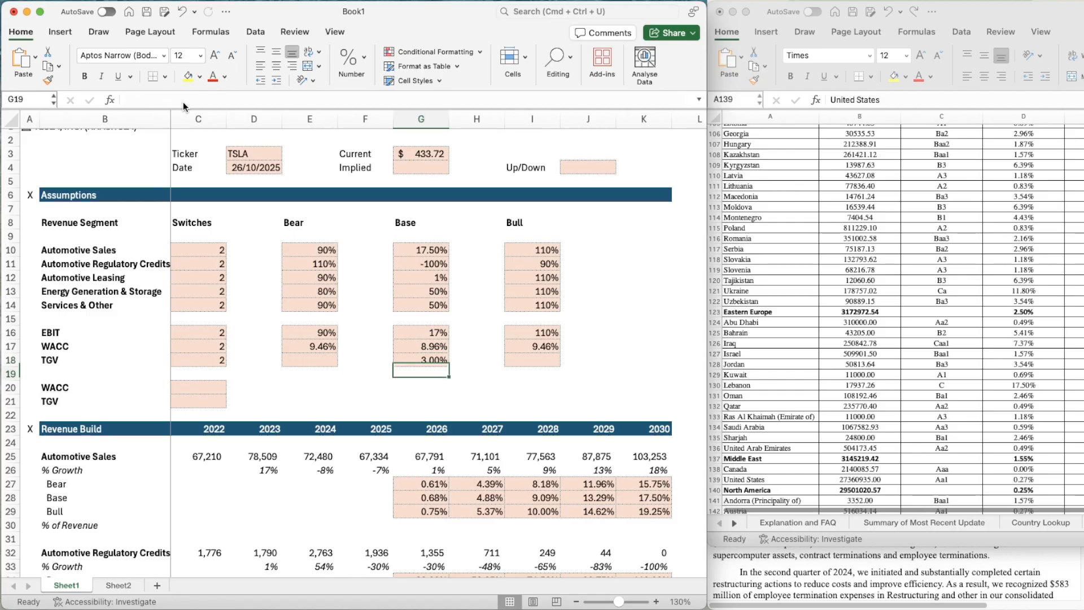
- Set the Bull case TGV in I18 to the Base TGV plus half a percentage point with =G18+0.5%
{"action": "key", "text": "Up"}
{"action": "key", "text": "Right"}
{"action": "key", "text": "Right"}
{"action": "type", "text": "="}
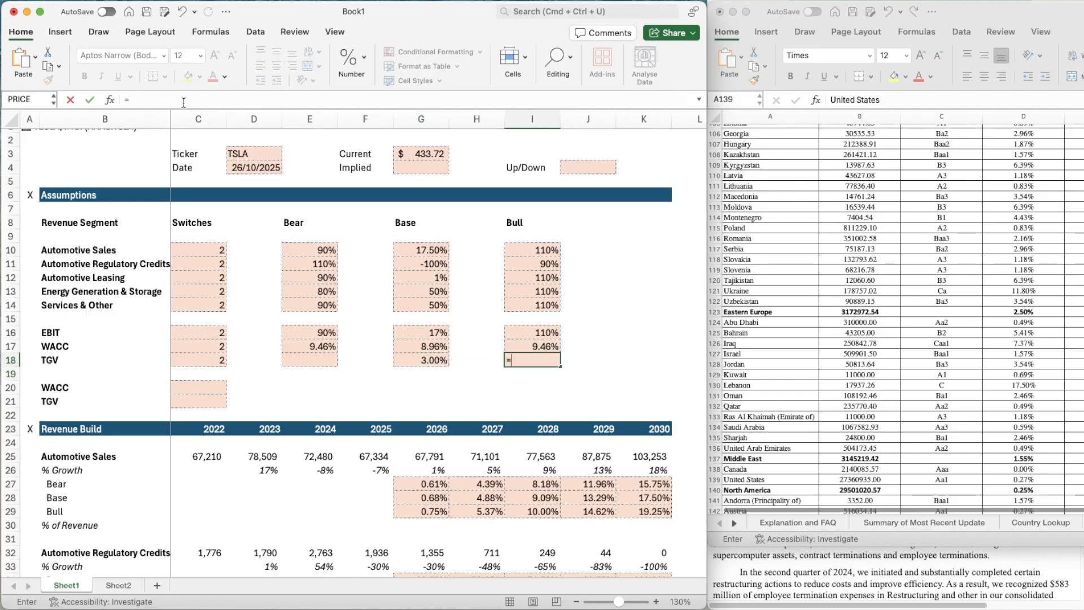
{"action": "key", "text": "Left"}
{"action": "key", "text": "Left"}
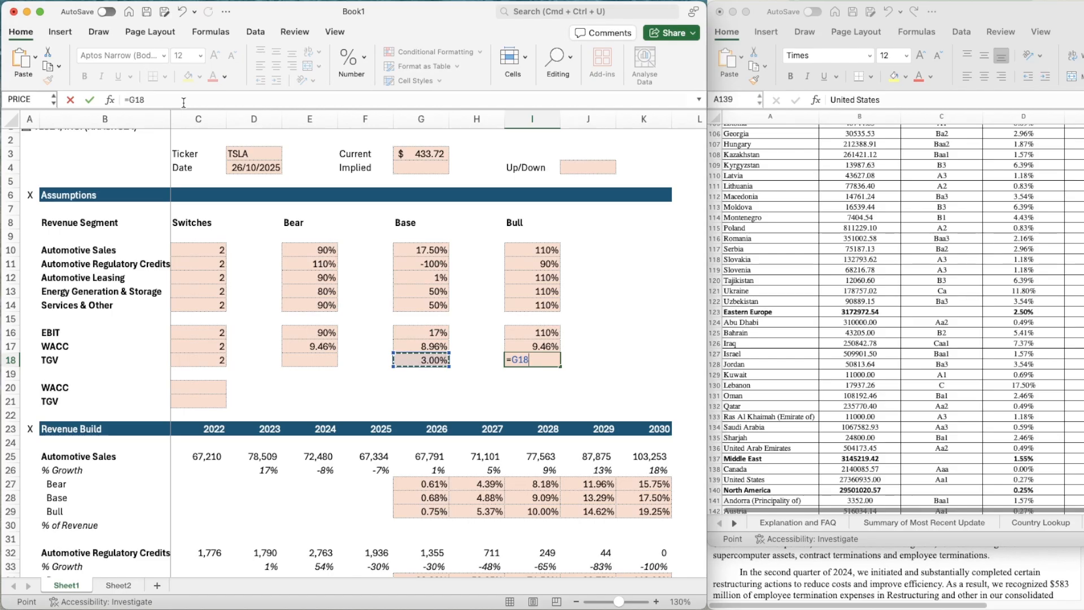
{"action": "type", "text": "+0.5%"}
{"action": "key", "text": "Return"}
- Copy the Base TGV's number format from G18 onto the Bull TGV in I18
{"action": "key", "text": "Up"}
{"action": "key", "text": "Left"}
{"action": "key", "text": "Left"}
{"action": "key", "text": "super+shift+c"}
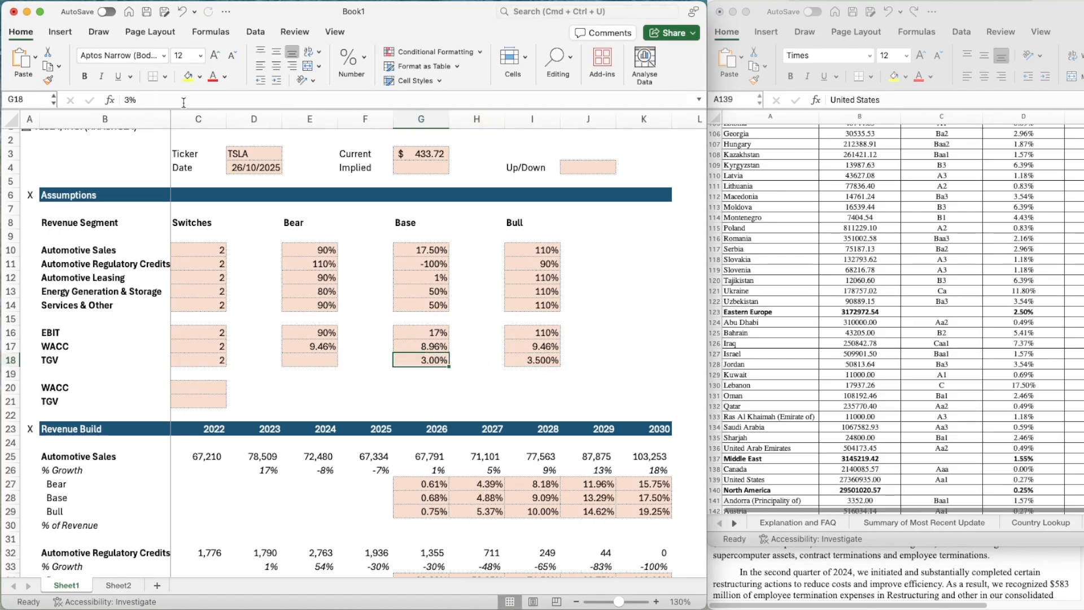
{"action": "left_click", "coordinate": [530, 359]}
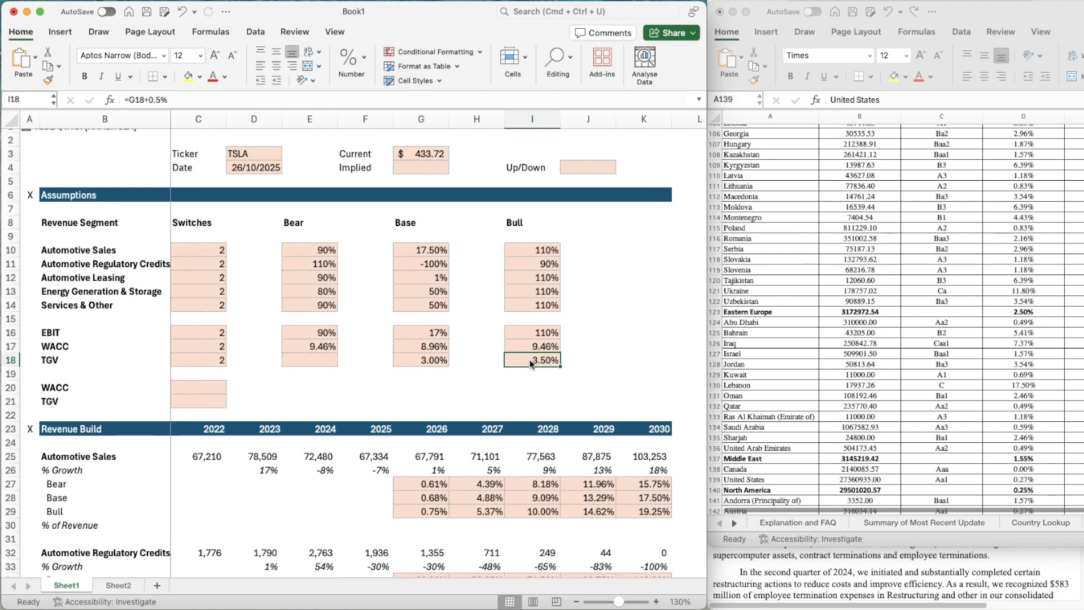
- Set the Bear case TGV in E18 to the Base TGV minus half a percentage point with =G18-0.5%
{"action": "key", "text": "Left"}
{"action": "key", "text": "Left"}
{"action": "key", "text": "Left"}
{"action": "key", "text": "Left"}
{"action": "type", "text": "="}
{"action": "key", "text": "Right"}
{"action": "key", "text": "Right"}
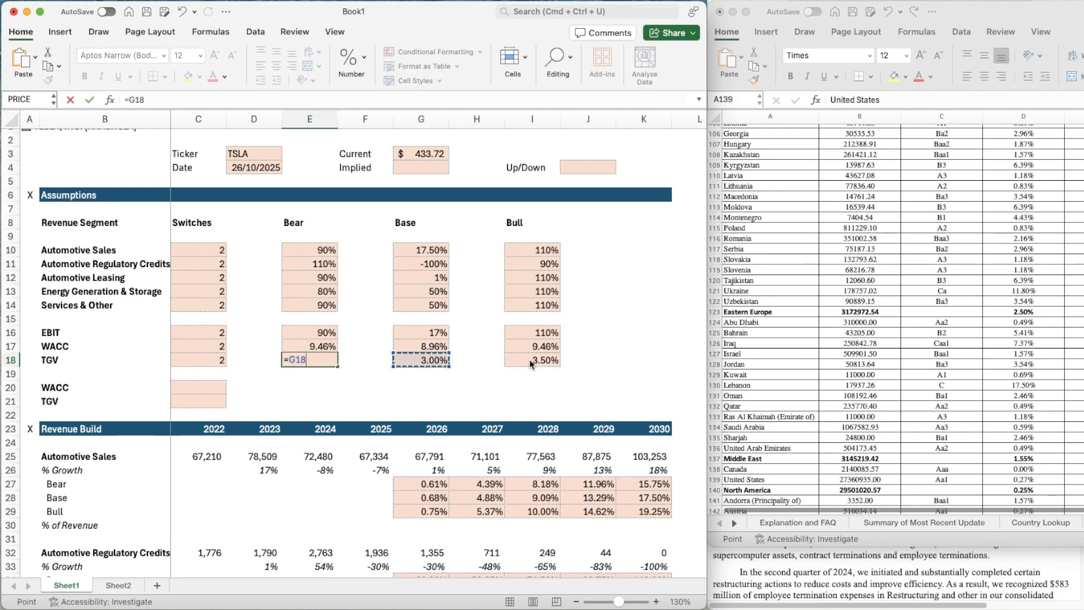
{"action": "type", "text": "-"}
{"action": "type", "text": "0.5%"}
{"action": "key", "text": "Return"}
- Apply the Base TGV's number format from G18 to the Bear TGV in E18
{"action": "key", "text": "Up"}
{"action": "key", "text": "Right"}
{"action": "key", "text": "Right"}
{"action": "key", "text": "super+shift+c"}
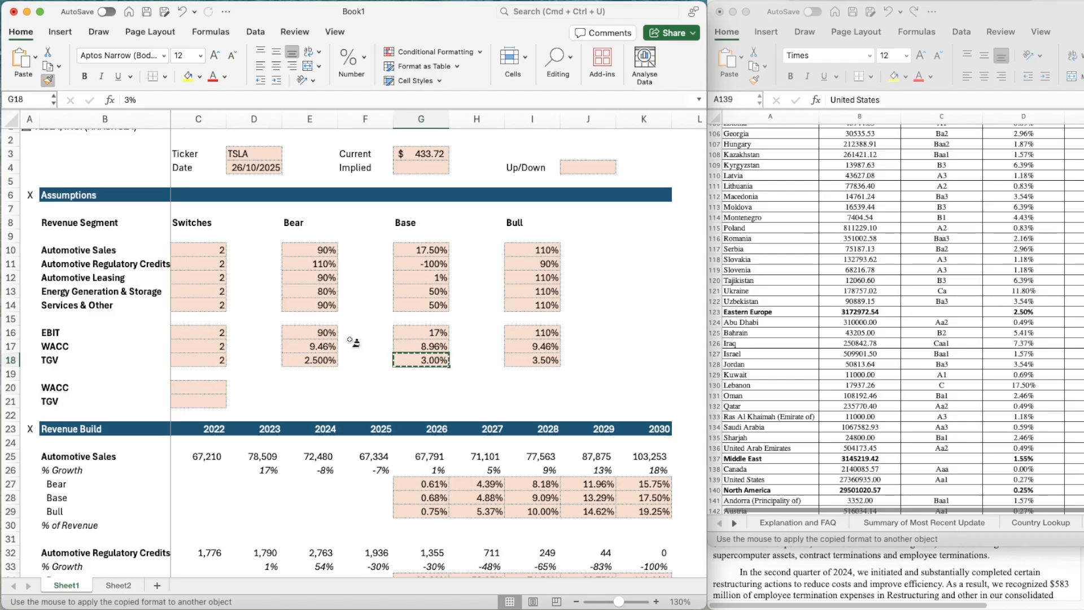
{"action": "left_click", "coordinate": [327, 361]}
- Make the live WACC in C20 follow its scenario switch with the formula =CHOOSE(C17,E17,G17,I17)
{"action": "key", "text": "Down"}
{"action": "key", "text": "Down"}
{"action": "key", "text": "Left"}
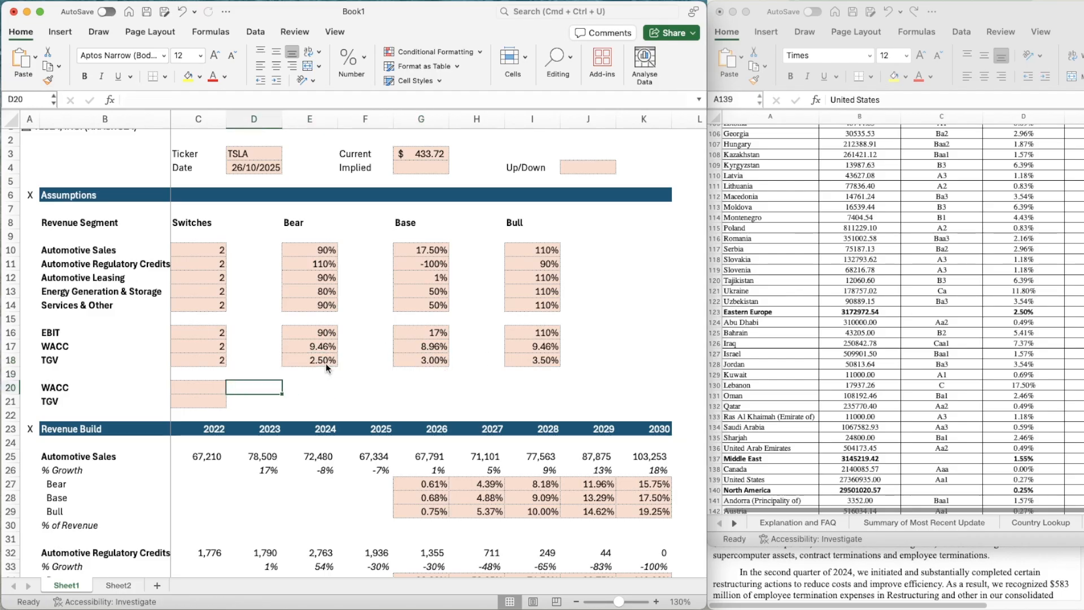
{"action": "key", "text": "Left"}
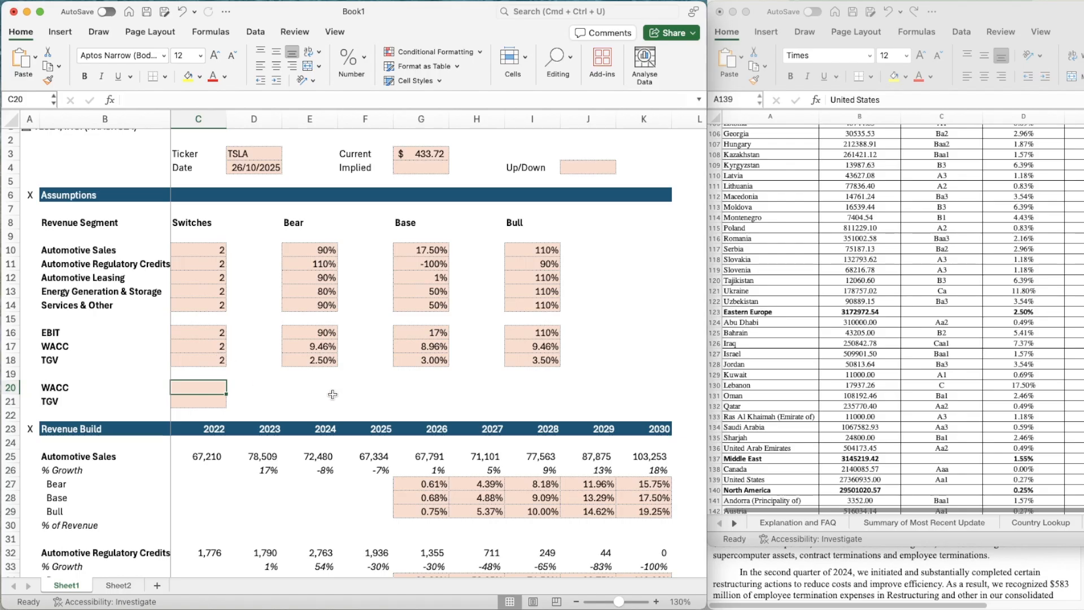
{"action": "type", "text": "=ch"}
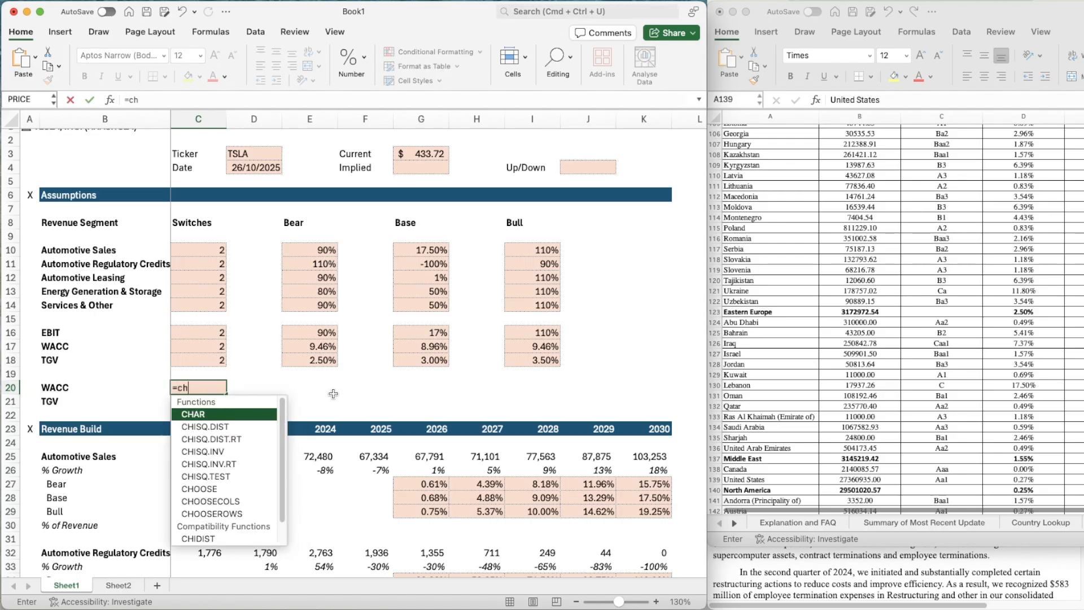
{"action": "type", "text": "o"}
{"action": "key", "text": "Tab"}
{"action": "key", "text": "Up"}
{"action": "key", "text": "Up"}
{"action": "key", "text": "Up"}
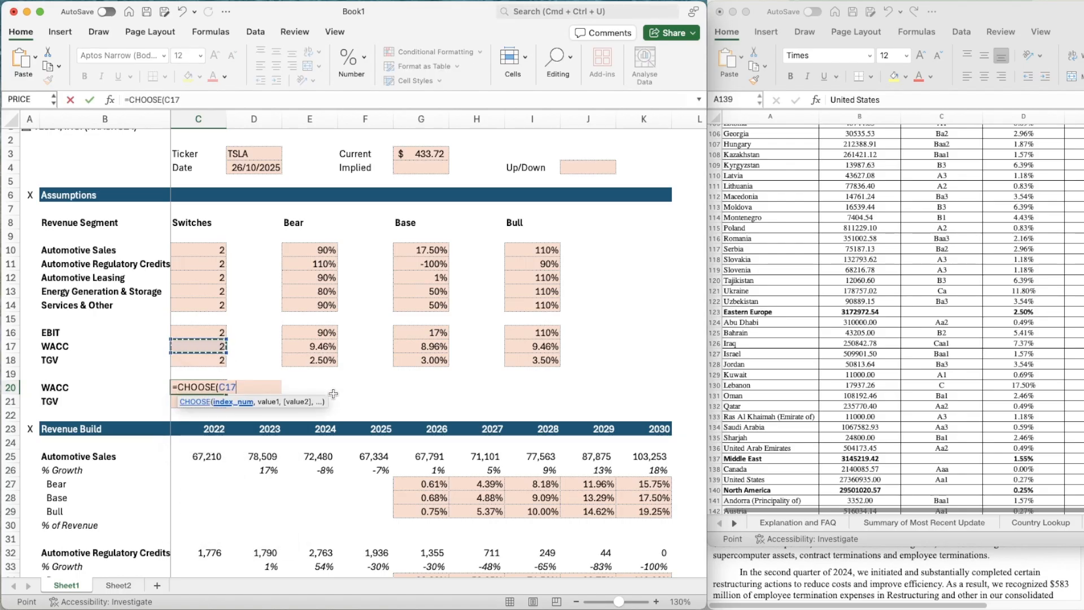
{"action": "type", "text": ","}
{"action": "key", "text": "Up"}
{"action": "key", "text": "Up"}
{"action": "key", "text": "Up"}
{"action": "key", "text": "Right"}
{"action": "key", "text": "Right"}
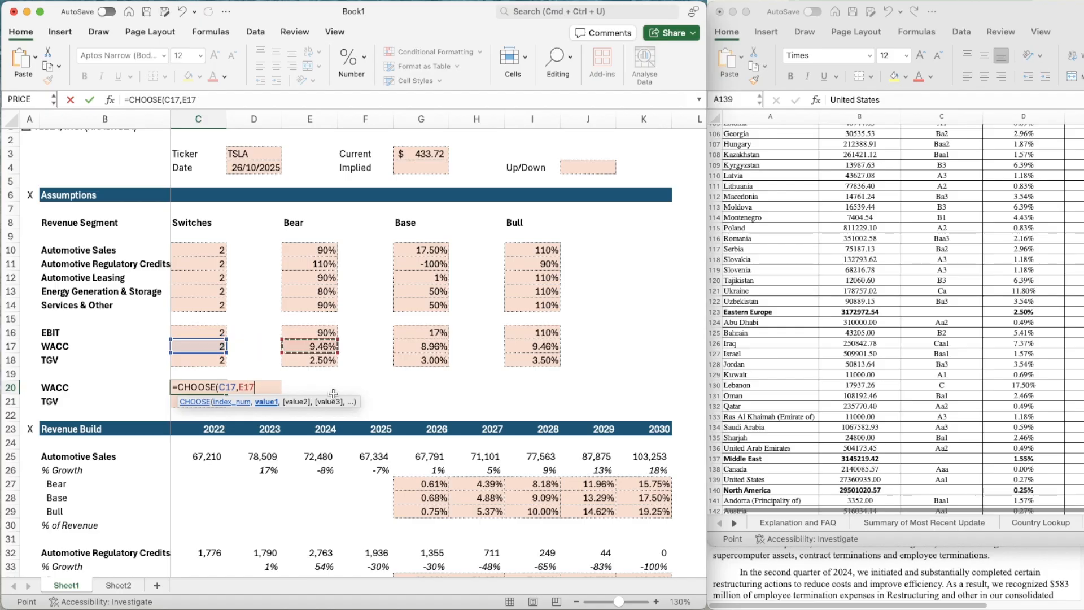
{"action": "type", "text": ","}
{"action": "key", "text": "Right"}
{"action": "key", "text": "Right"}
{"action": "key", "text": "Right"}
{"action": "key", "text": "Right"}
{"action": "key", "text": "Up"}
{"action": "key", "text": "Up"}
{"action": "key", "text": "Up"}
{"action": "key", "text": "Up"}
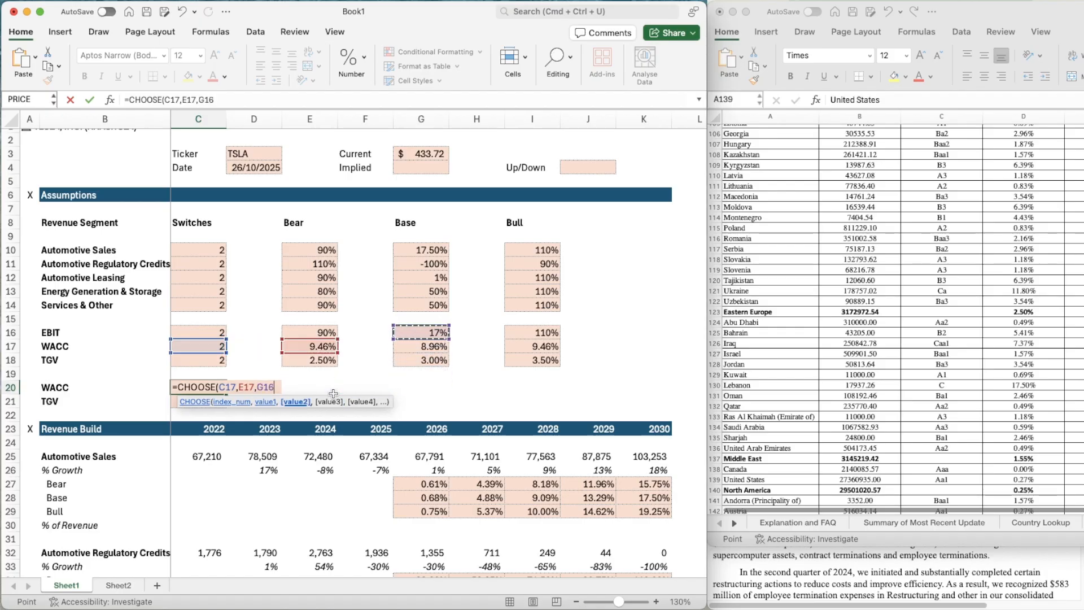
{"action": "key", "text": "Down"}
{"action": "type", "text": ","}
{"action": "key", "text": "Right"}
{"action": "key", "text": "Right"}
{"action": "key", "text": "Right"}
{"action": "key", "text": "Right"}
{"action": "key", "text": "Up"}
{"action": "key", "text": "Up"}
{"action": "key", "text": "Up"}
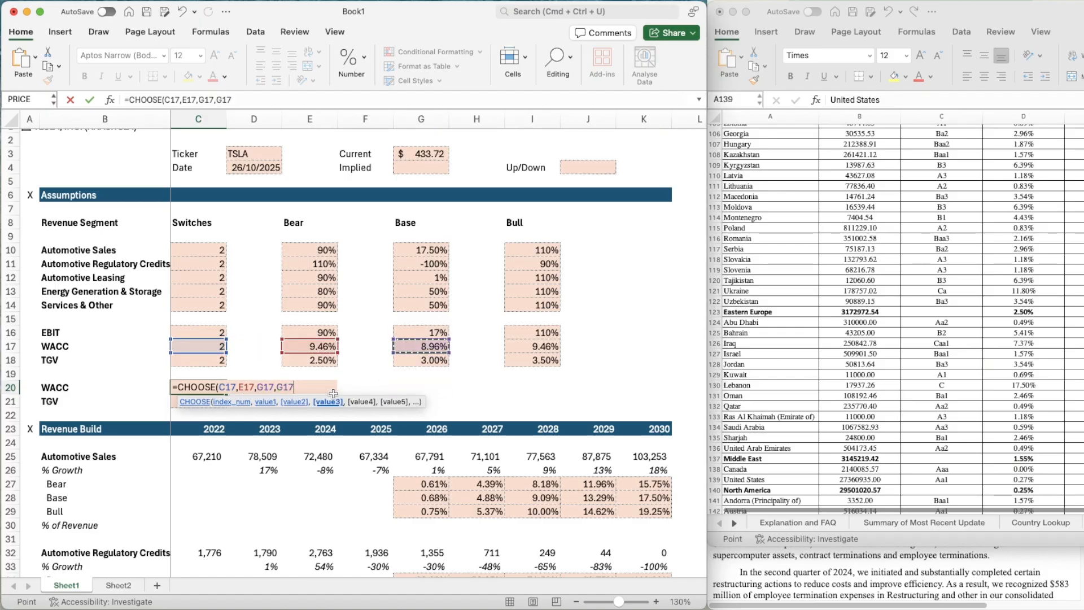
{"action": "key", "text": "Right"}
{"action": "key", "text": "Right"}
{"action": "type", "text": ")"}
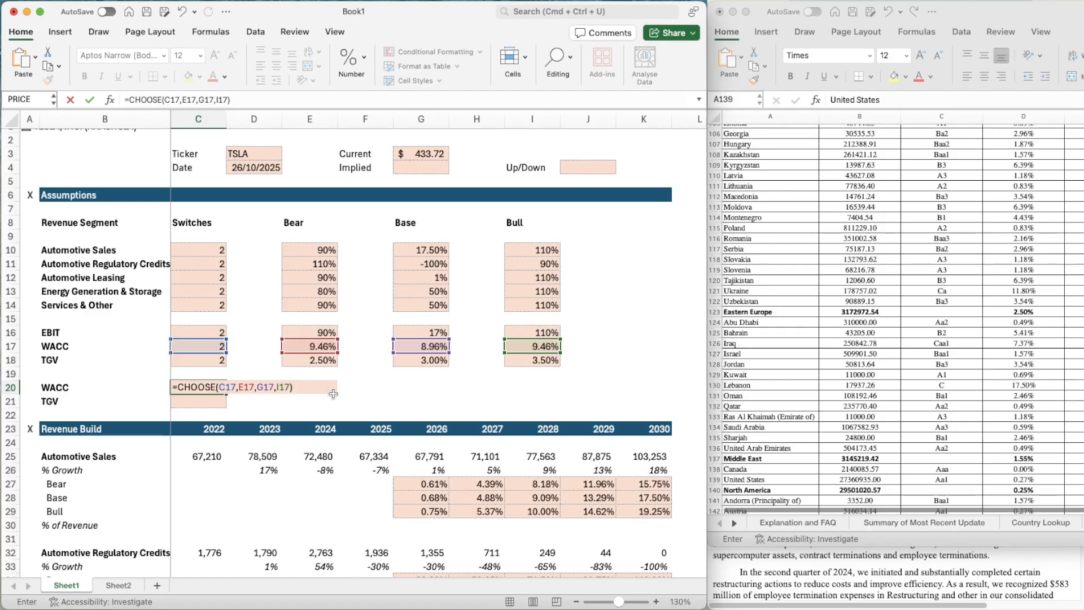
{"action": "key", "text": "Return"}
- Copy the percentage format of the Base WACC in G17 onto the live WACC in C20
{"action": "key", "text": "Right"}
{"action": "key", "text": "Right"}
{"action": "key", "text": "Right"}
{"action": "key", "text": "Up"}
{"action": "key", "text": "Up"}
{"action": "key", "text": "Up"}
{"action": "key", "text": "Up"}
{"action": "key", "text": "Right"}
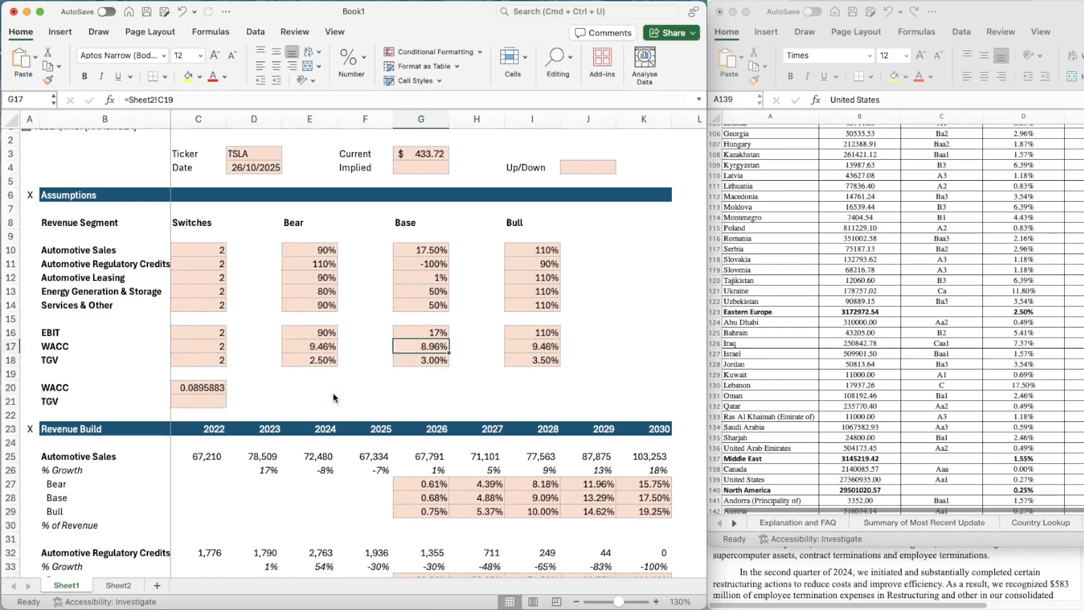
{"action": "key", "text": "super+shift+c"}
{"action": "left_click", "coordinate": [194, 389]}
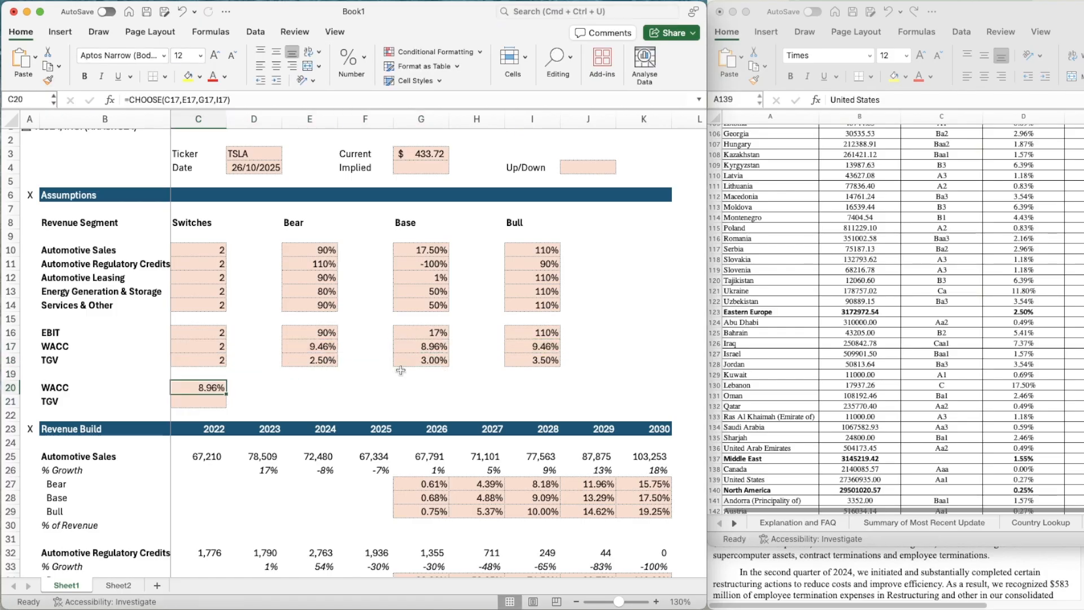
- Copy the live WACC formula in C20 down to the TGV cell C21
{"action": "key", "text": "shift+Down"}
{"action": "key", "text": "super+c"}
{"action": "key", "text": "super+v"}
{"action": "key", "text": "Right"}
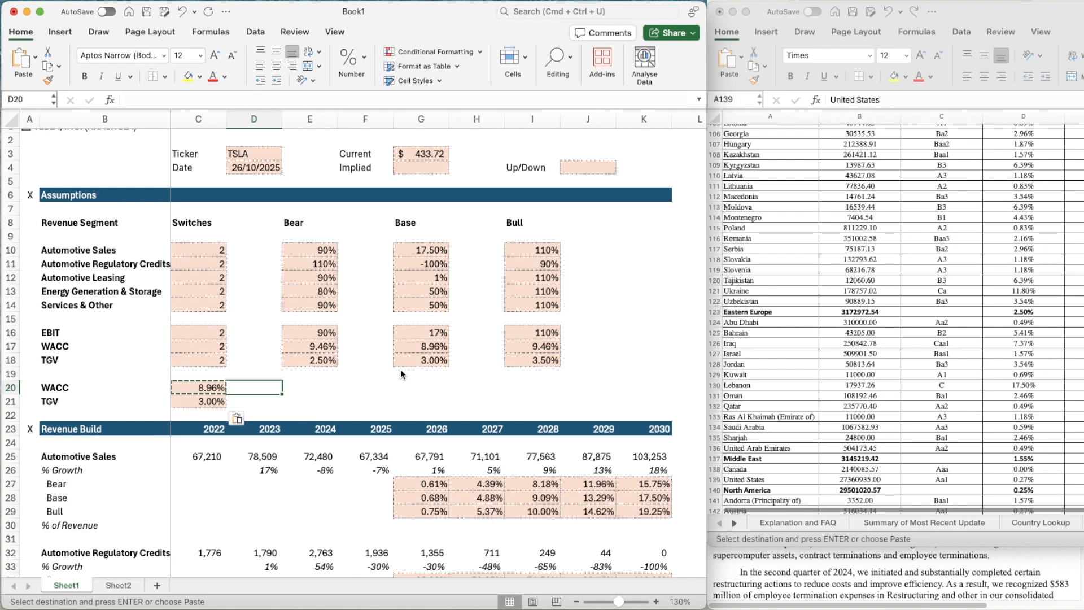
{"action": "key", "text": "Escape"}
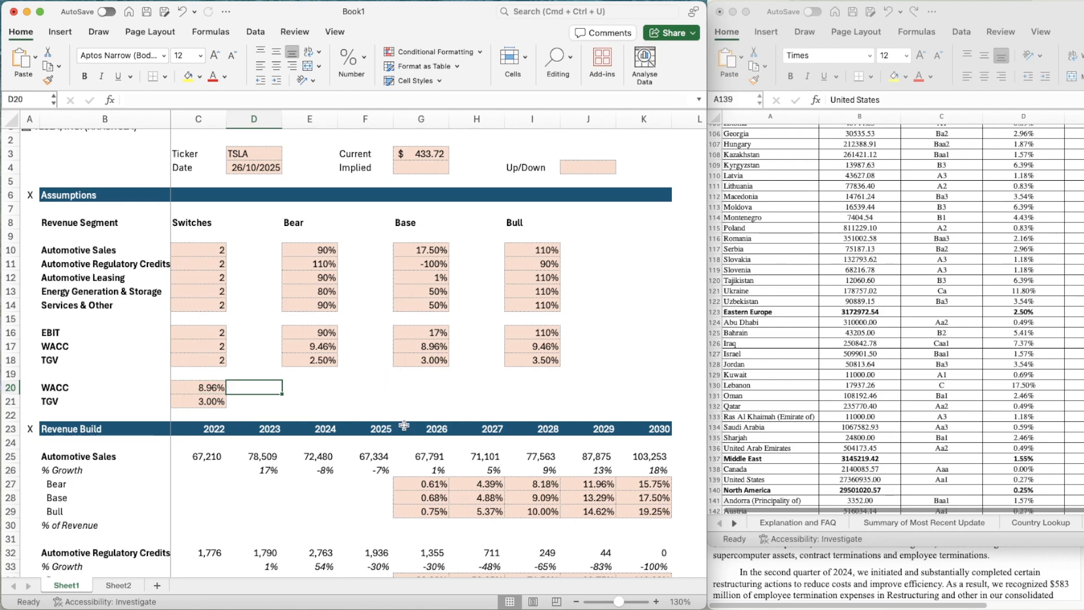
- Insert a blank row directly above the DCF header row, after the Change in NWC block
{"action": "scroll", "coordinate": [404, 425], "scroll_direction": "down", "scroll_amount": 15}
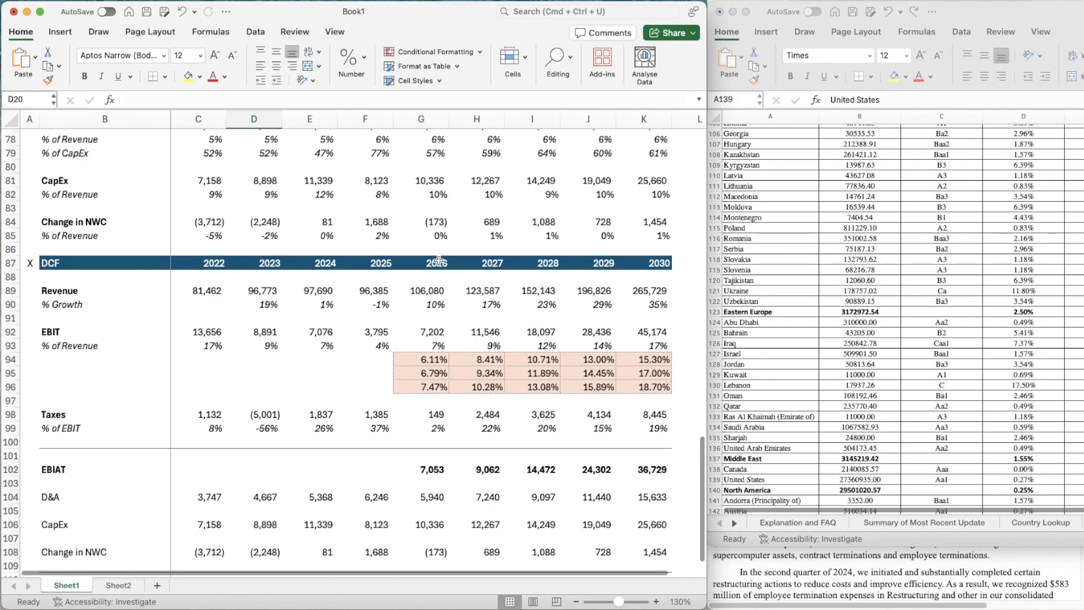
{"action": "left_click", "coordinate": [419, 245]}
{"action": "key", "text": "shift+space"}
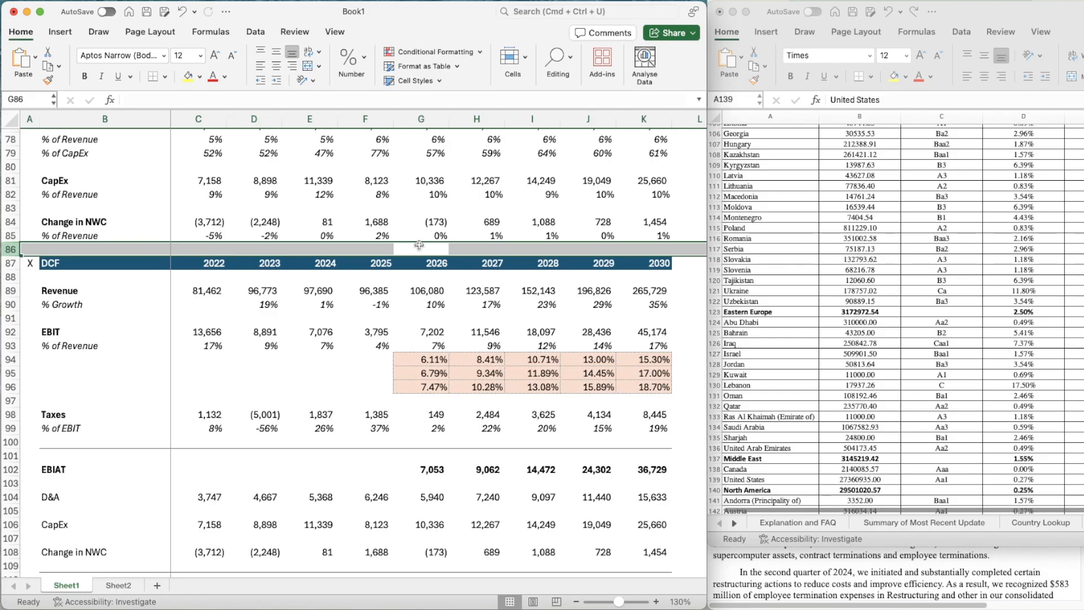
{"action": "key", "text": "ctrl+shift+plus"}
{"action": "key", "text": "Down"}
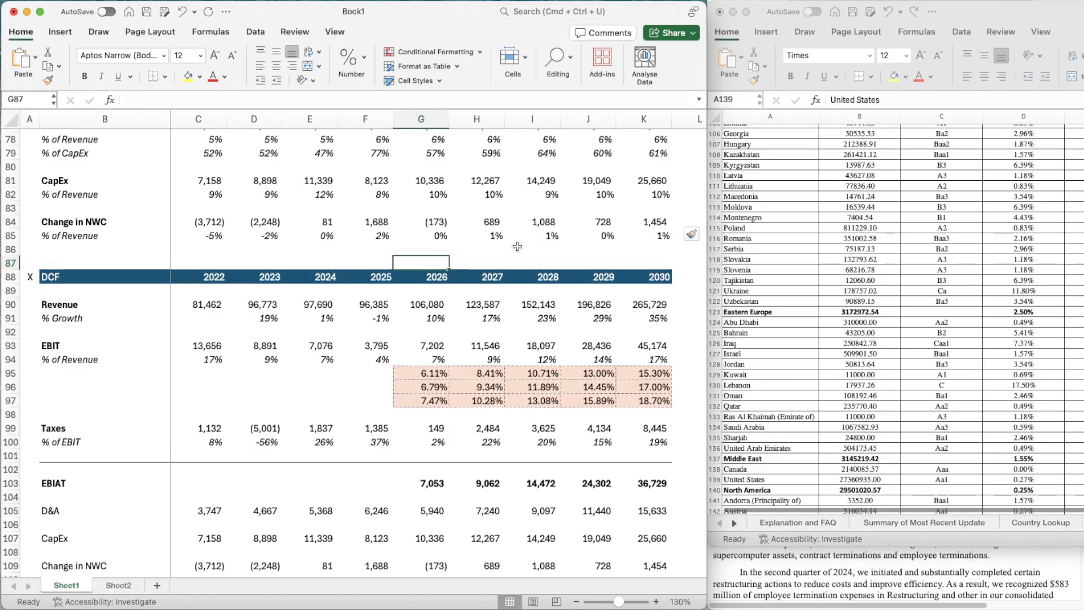
- Start a period counter above the DCF years with 1 in G87 and =G87+1 in H87
{"action": "type", "text": "1"}
{"action": "key", "text": "Return"}
{"action": "key", "text": "ctrl+u"}
{"action": "key", "text": "Escape"}
{"action": "key", "text": "Up"}
{"action": "key", "text": "Right"}
{"action": "type", "text": "="}
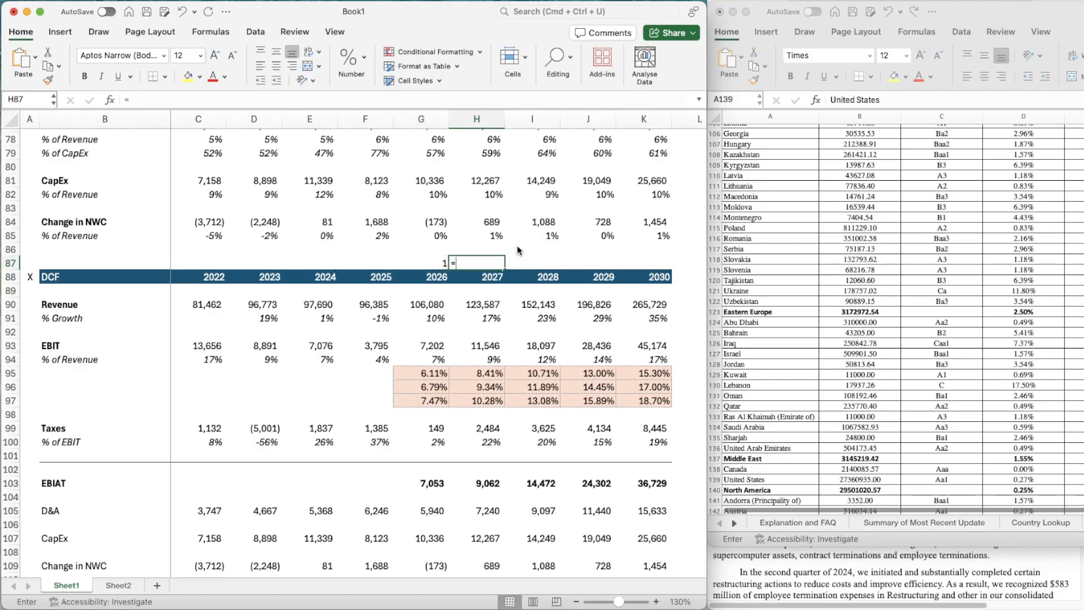
{"action": "type", "text": "G87+1"}
{"action": "key", "text": "Return"}
{"action": "key", "text": "Up"}
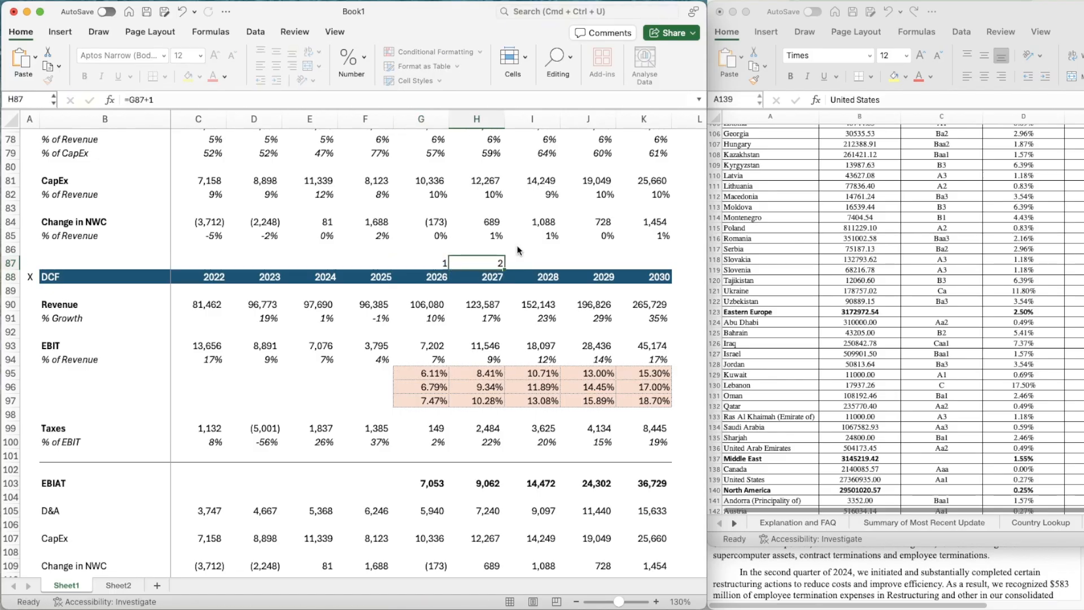
- Copy the period counter formula from H87 across to K87, above the year 2030
{"action": "key", "text": "super+c"}
{"action": "key", "text": "shift+Right"}
{"action": "key", "text": "shift+Right"}
{"action": "key", "text": "shift+Right"}
{"action": "key", "text": "super+v"}
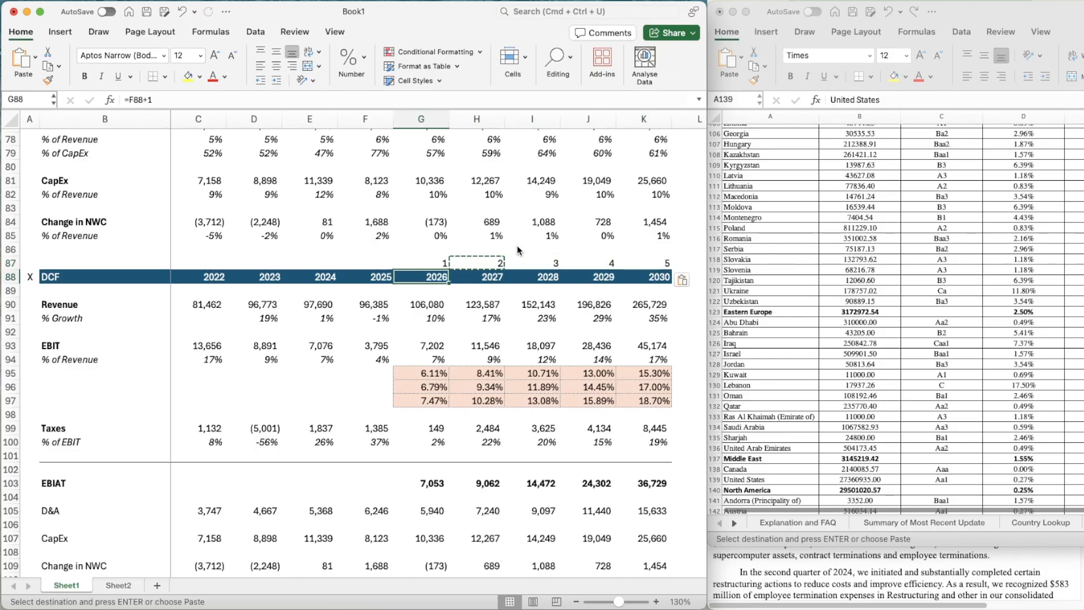
{"action": "key", "text": "Left"}
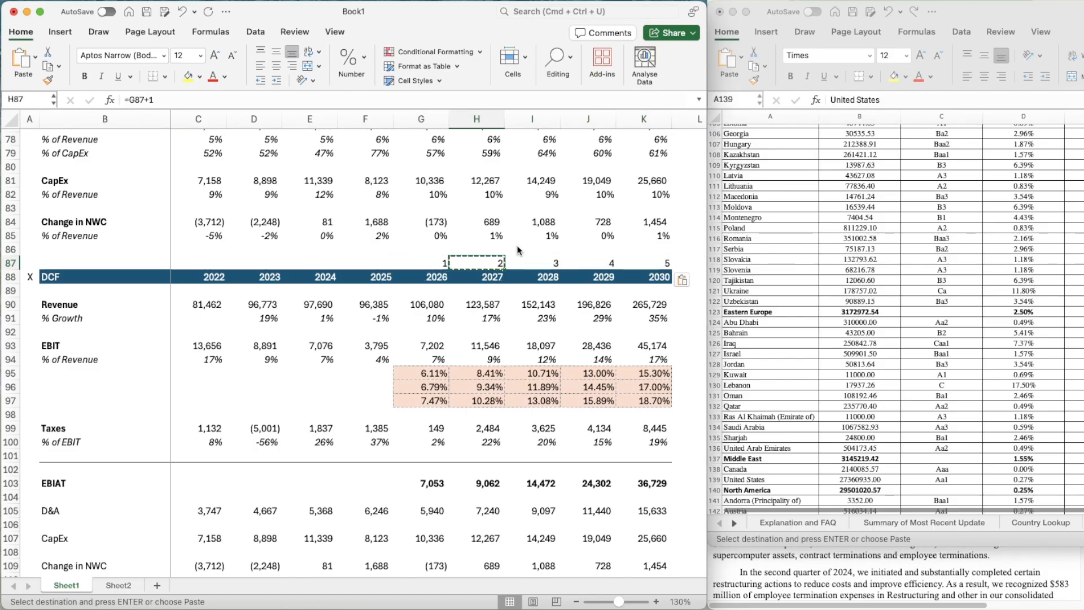
{"action": "key", "text": "Left"}
{"action": "key", "text": "Right"}
{"action": "key", "text": "Right"}
{"action": "key", "text": "Right"}
{"action": "key", "text": "Escape"}
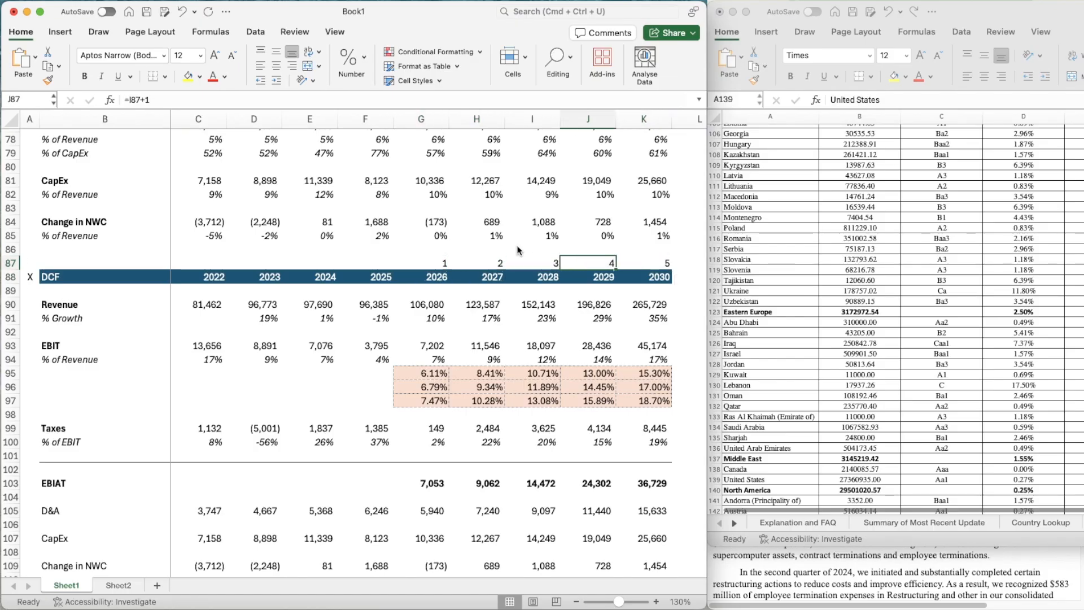
- Calculate the 2026 Present Value of UFCF in G113 with =G112/(1+$C$20)^G87
{"action": "key", "text": "Down"}
{"action": "scroll", "coordinate": [522, 337], "scroll_direction": "down", "scroll_amount": 5}
{"action": "scroll", "coordinate": [521, 337], "scroll_direction": "down", "scroll_amount": 1}
{"action": "left_click", "coordinate": [427, 311]}
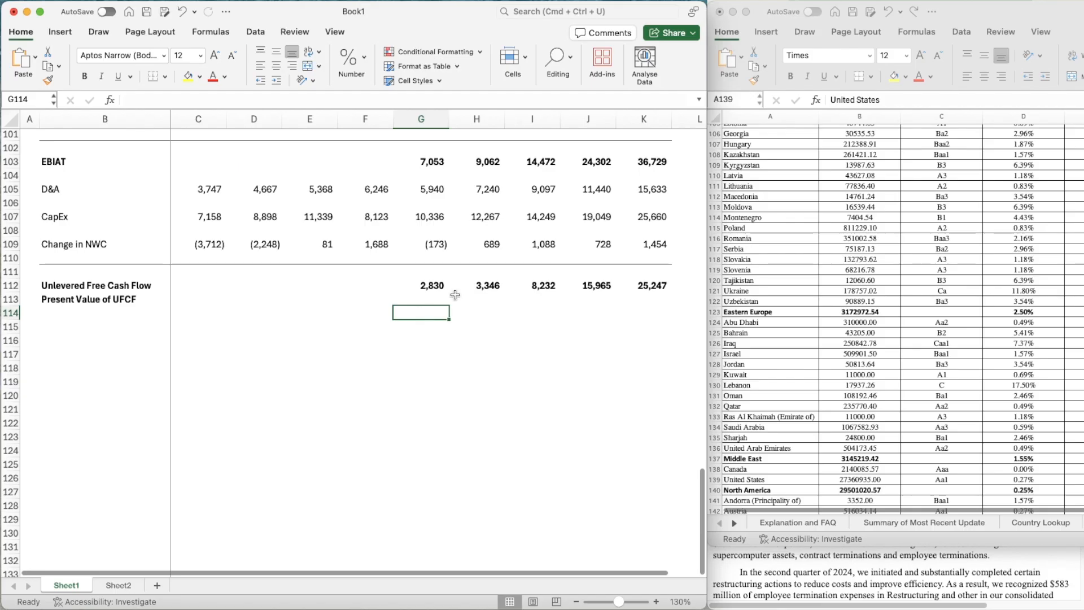
{"action": "left_click", "coordinate": [455, 296]}
{"action": "left_click", "coordinate": [424, 296]}
{"action": "type", "text": "="}
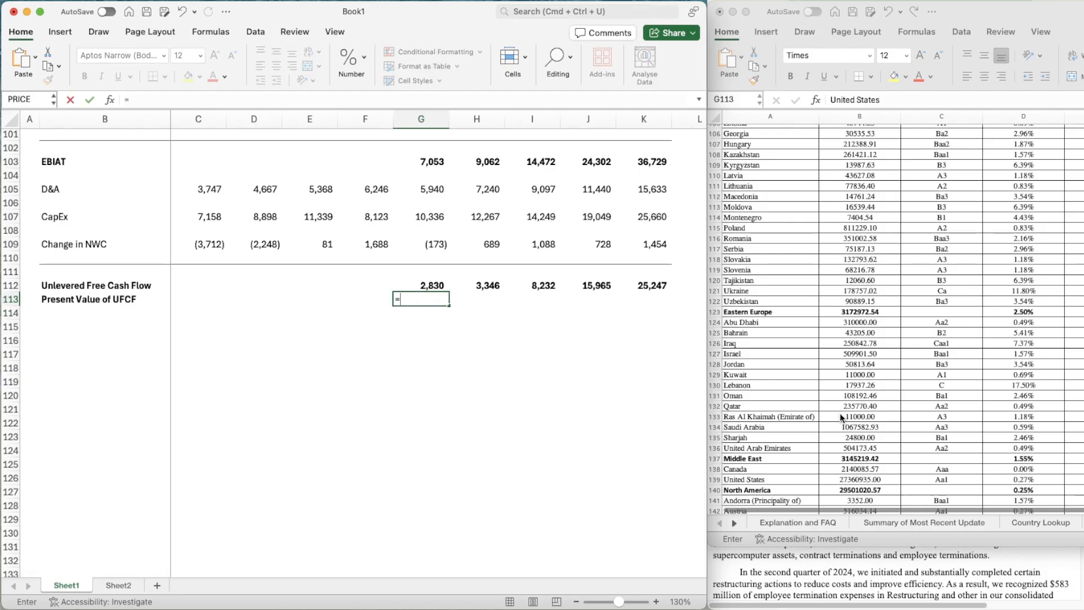
{"action": "key", "text": "Up"}
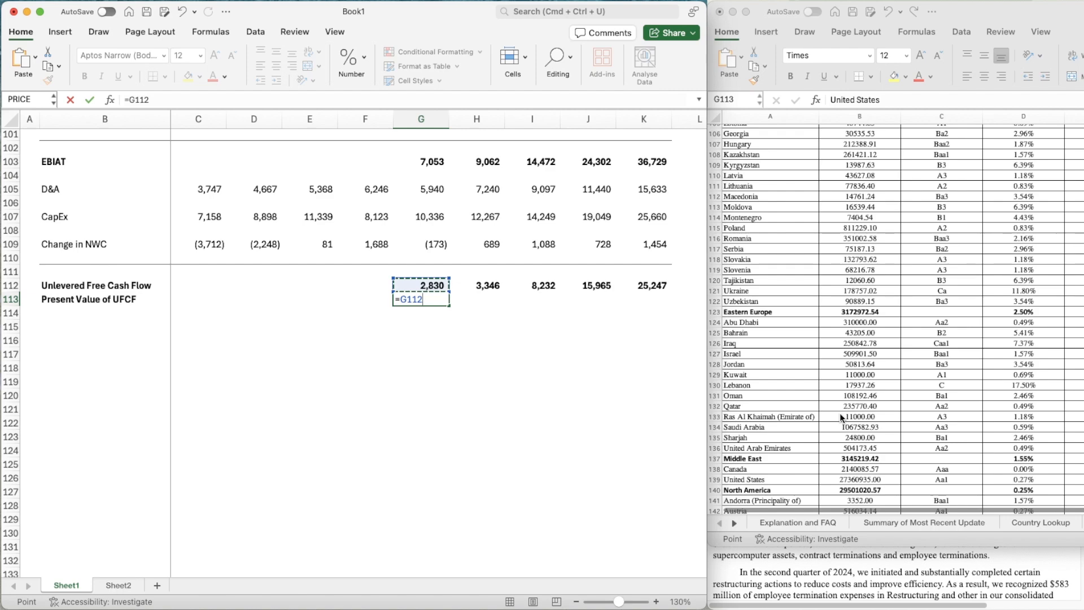
{"action": "type", "text": "/(1+"}
{"action": "scroll", "coordinate": [274, 255], "scroll_direction": "up", "scroll_amount": 20}
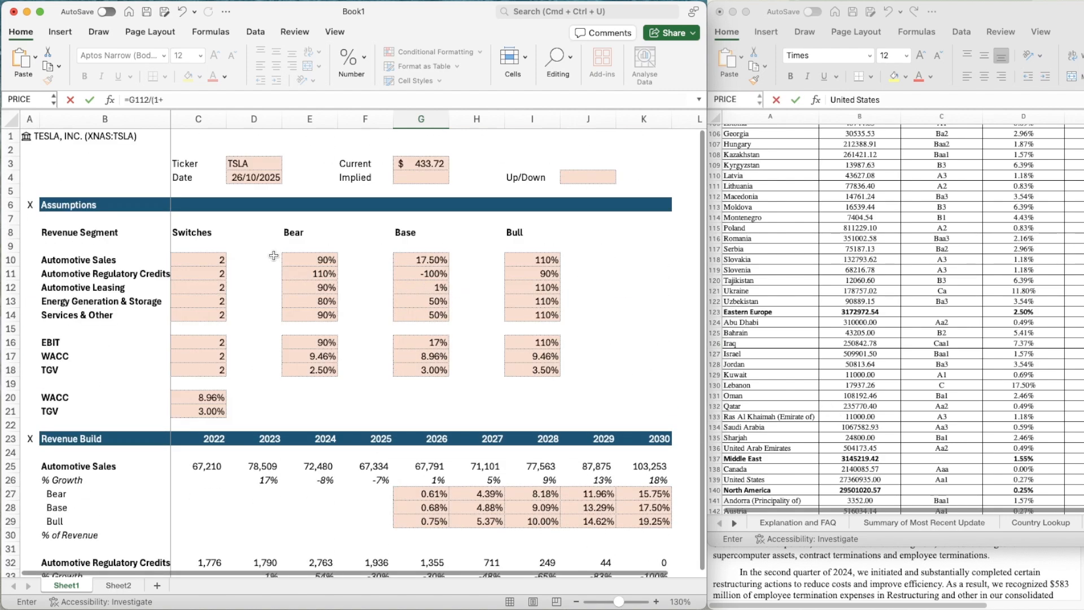
{"action": "left_click", "coordinate": [197, 396]}
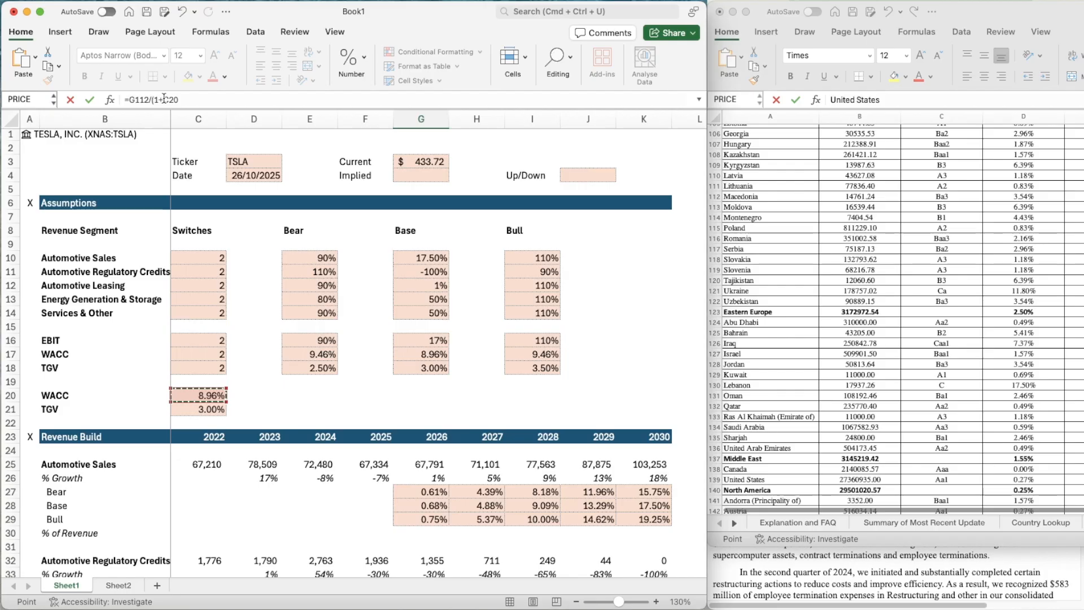
{"action": "left_click", "coordinate": [164, 98]}
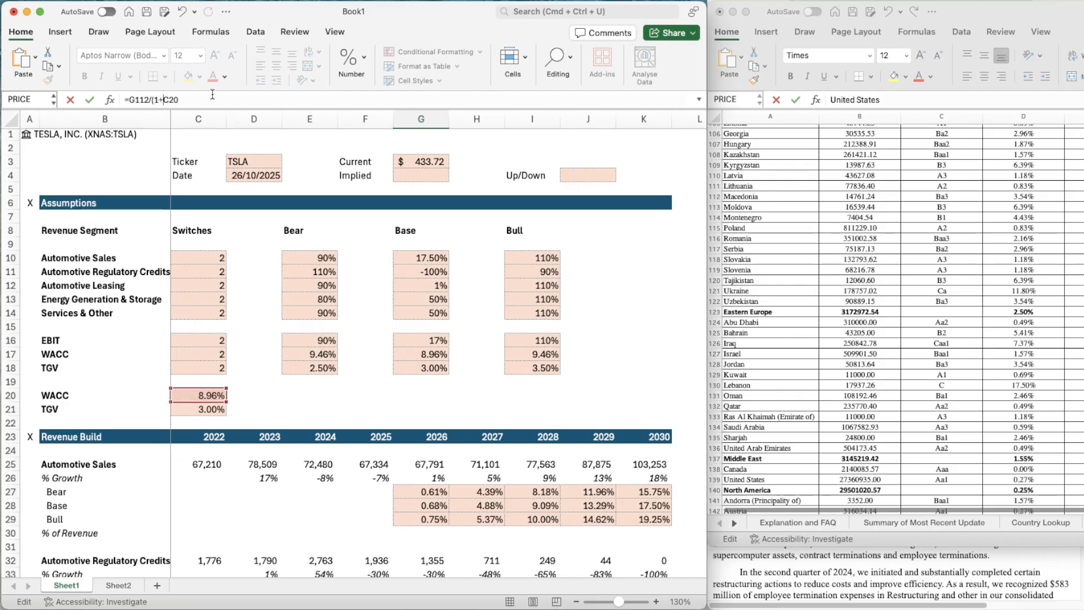
{"action": "type", "text": "$C$20)^"}
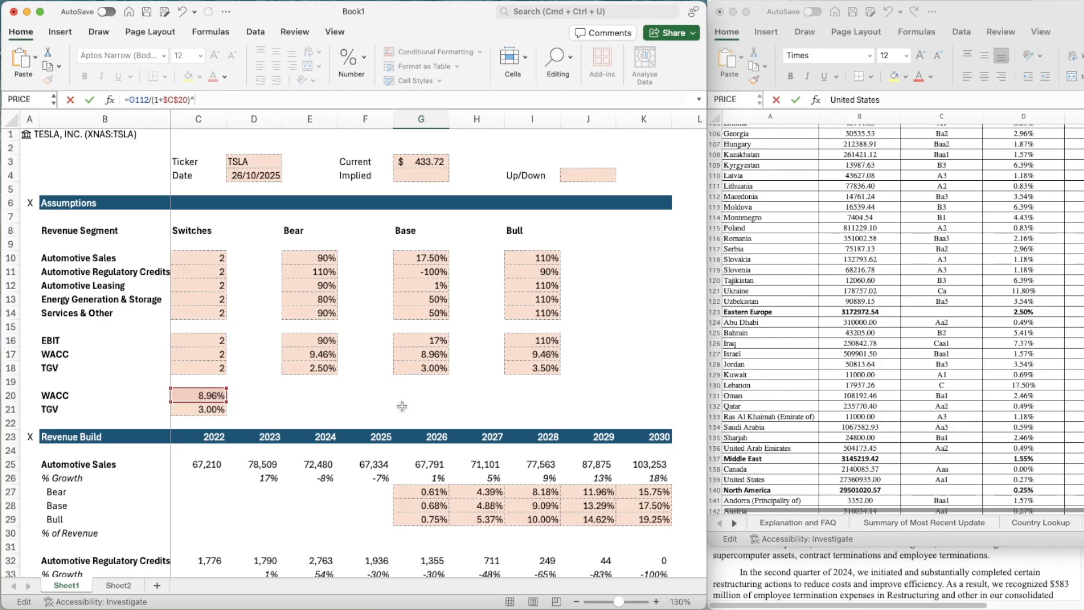
{"action": "scroll", "coordinate": [402, 406], "scroll_direction": "down", "scroll_amount": 15}
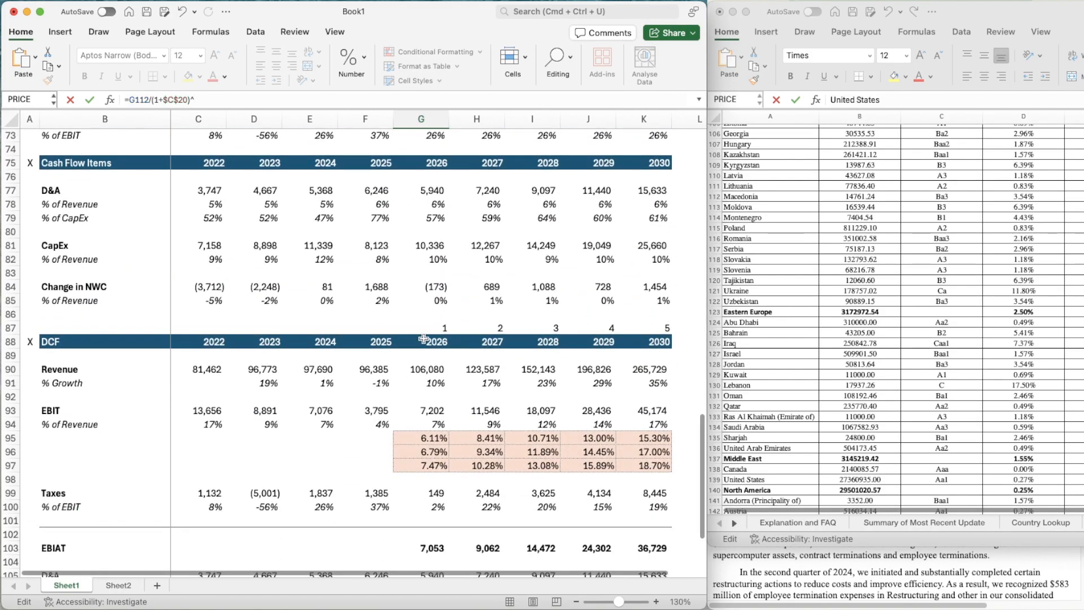
{"action": "left_click", "coordinate": [424, 326]}
{"action": "key", "text": "Return"}
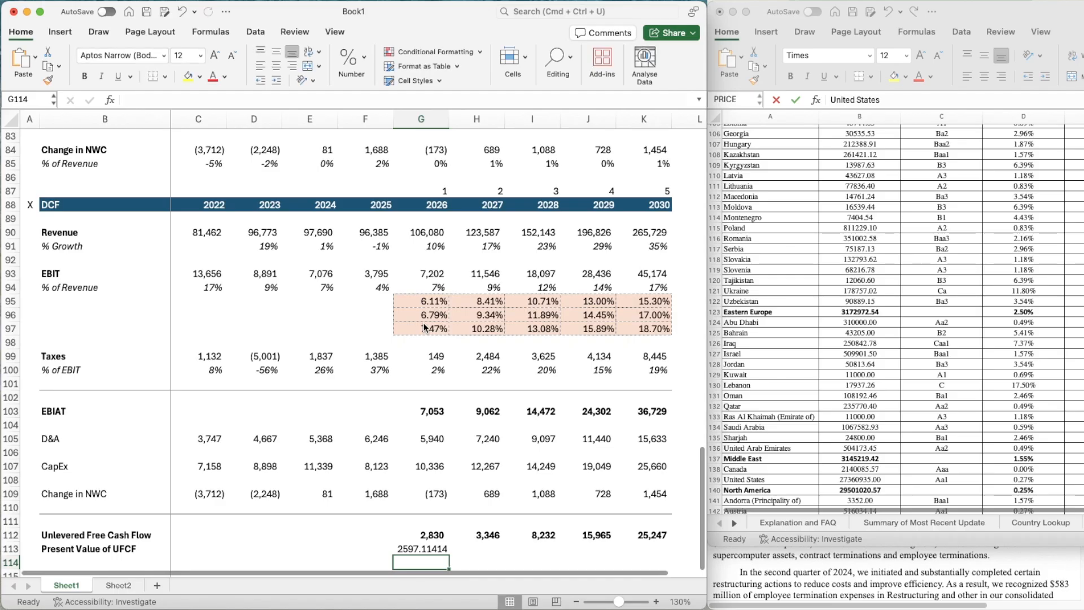
- Match G113's format to the Unlevered Free Cash Flow cell above it and remove the bold
{"action": "key", "text": "Up"}
{"action": "key", "text": "Up"}
{"action": "key", "text": "super+shift+c"}
{"action": "key", "text": "Down"}
{"action": "key", "text": "super+shift+v"}
{"action": "scroll", "coordinate": [538, 467], "scroll_direction": "down", "scroll_amount": 4}
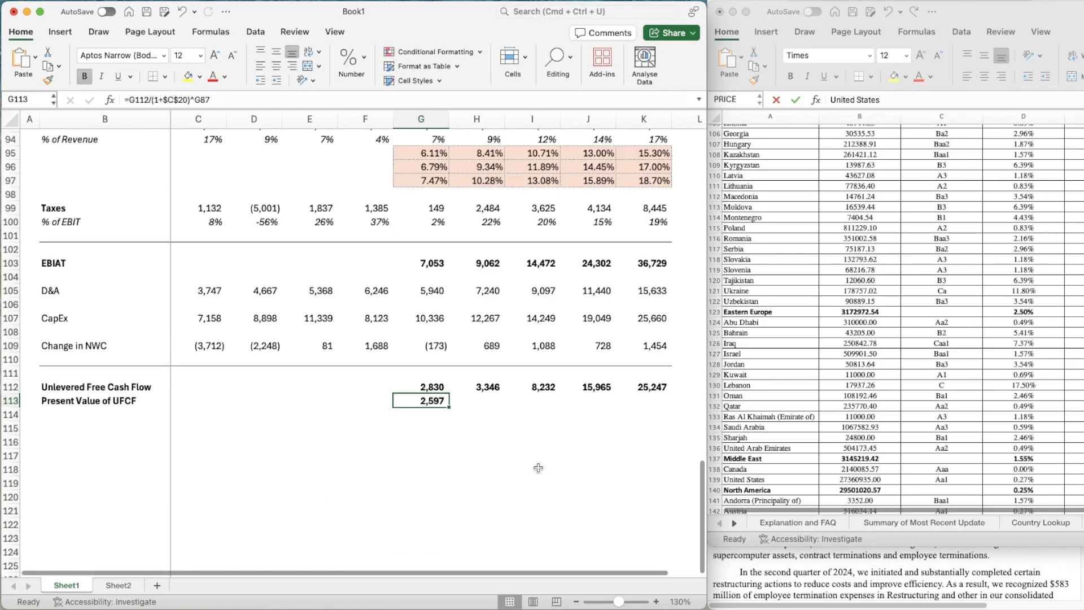
{"action": "key", "text": "super+b"}
- Copy the Present Value of UFCF formula from G113 across to K113 for 2027 through 2030
{"action": "key", "text": "super+c"}
{"action": "key", "text": "shift+Right"}
{"action": "key", "text": "shift+Right"}
{"action": "key", "text": "shift+Right"}
{"action": "key", "text": "shift+Right"}
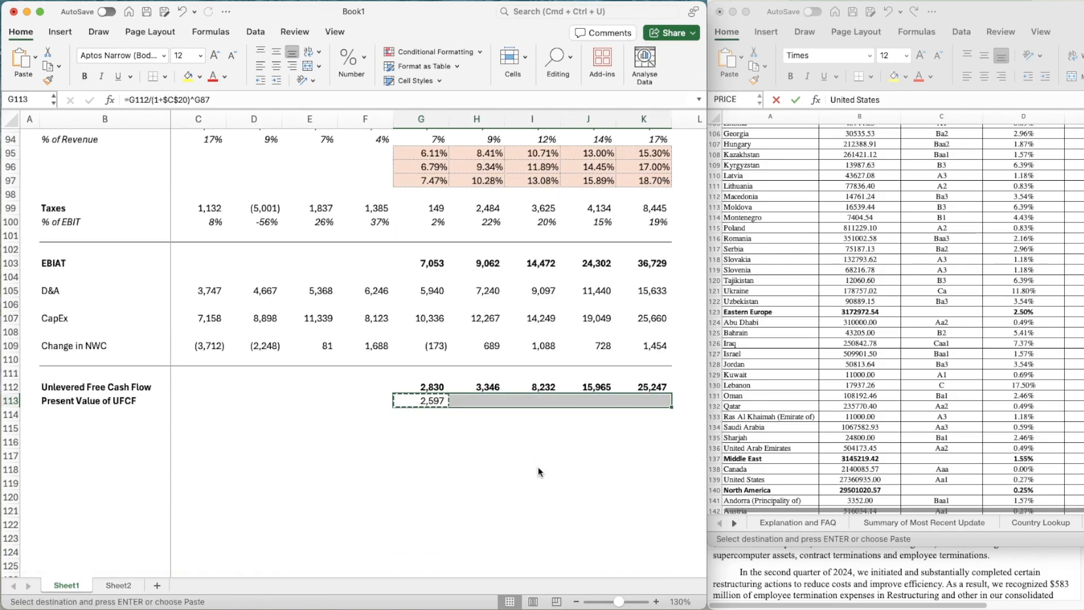
{"action": "key", "text": "super+v"}
{"action": "key", "text": "Escape"}
- Label B115 "Terminal Value" in bold, two rows below the Present Value of UFCF row
{"action": "key", "text": "Down"}
{"action": "key", "text": "Down"}
{"action": "key", "text": "Left"}
{"action": "key", "text": "Left"}
{"action": "key", "text": "Left"}
{"action": "key", "text": "Left"}
{"action": "key", "text": "Left"}
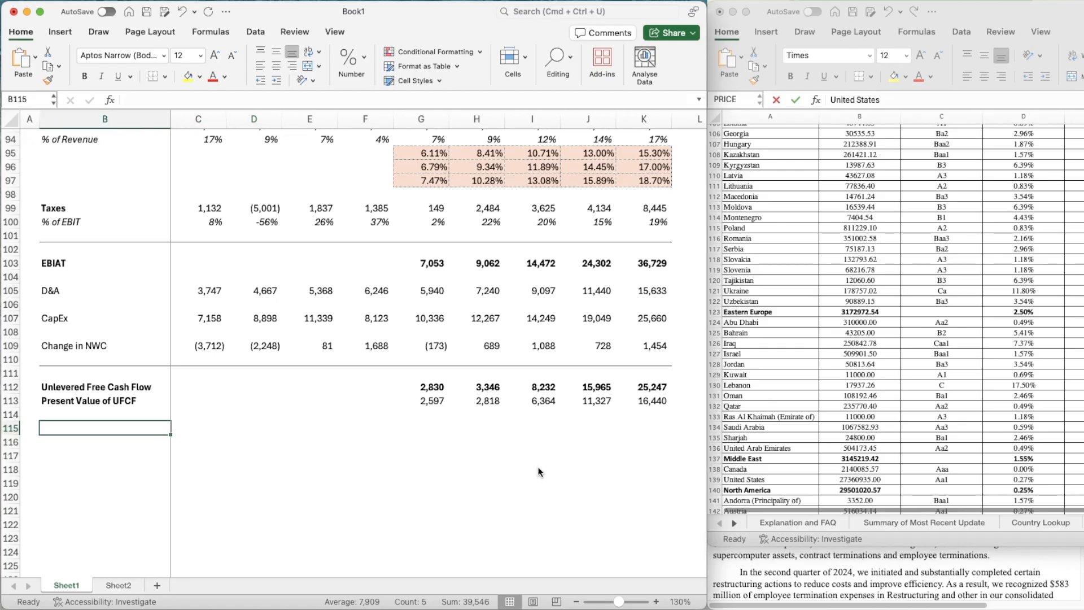
{"action": "type", "text": "Terminal"}
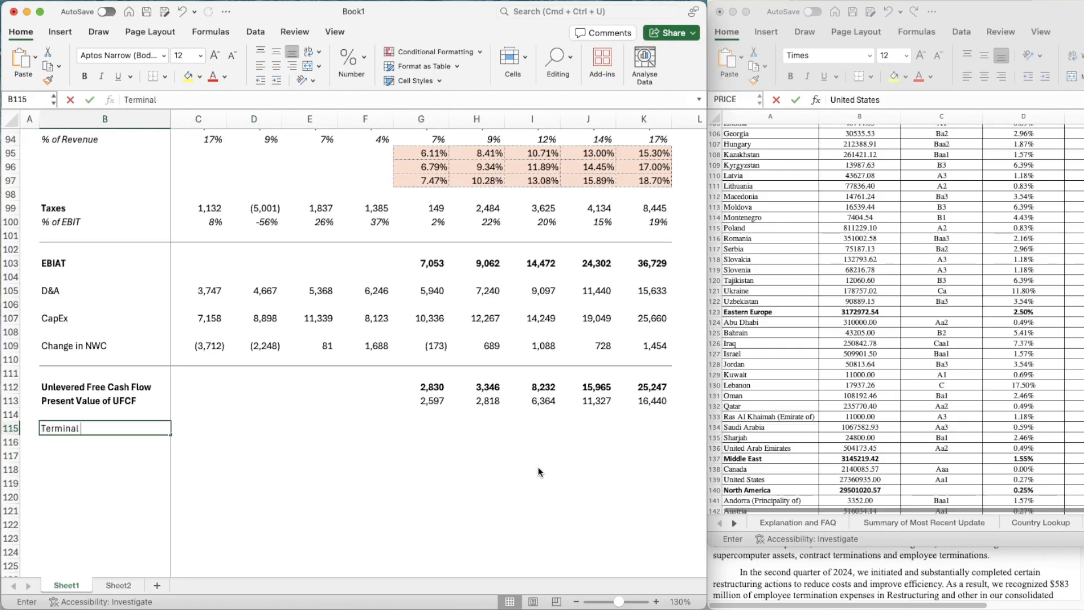
{"action": "key", "text": "Return"}
{"action": "key", "text": "Up"}
{"action": "key", "text": "super+b"}
- Calculate the Terminal Value in K115 with =K112*(1+C21)/(C20-C21), using the 2030 cash flow, TGV and WACC
{"action": "key", "text": "Right"}
{"action": "key", "text": "Right"}
{"action": "key", "text": "Right"}
{"action": "key", "text": "Right"}
{"action": "key", "text": "Right"}
{"action": "key", "text": "Right"}
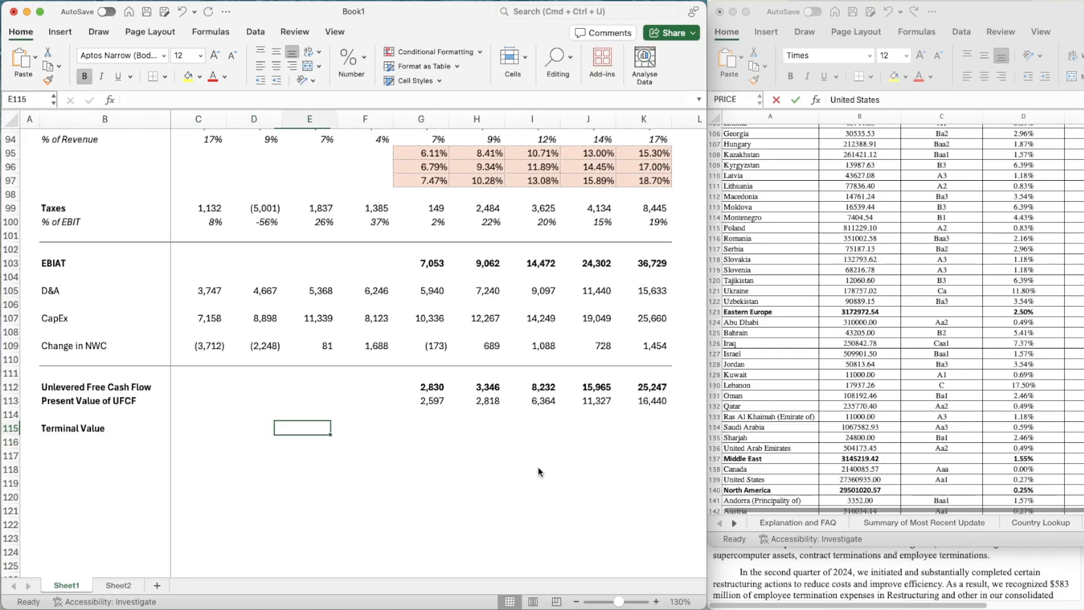
{"action": "key", "text": "Right"}
{"action": "key", "text": "Right"}
{"action": "key", "text": "Right"}
{"action": "type", "text": "="}
{"action": "key", "text": "Up"}
{"action": "key", "text": "Up"}
{"action": "key", "text": "Up"}
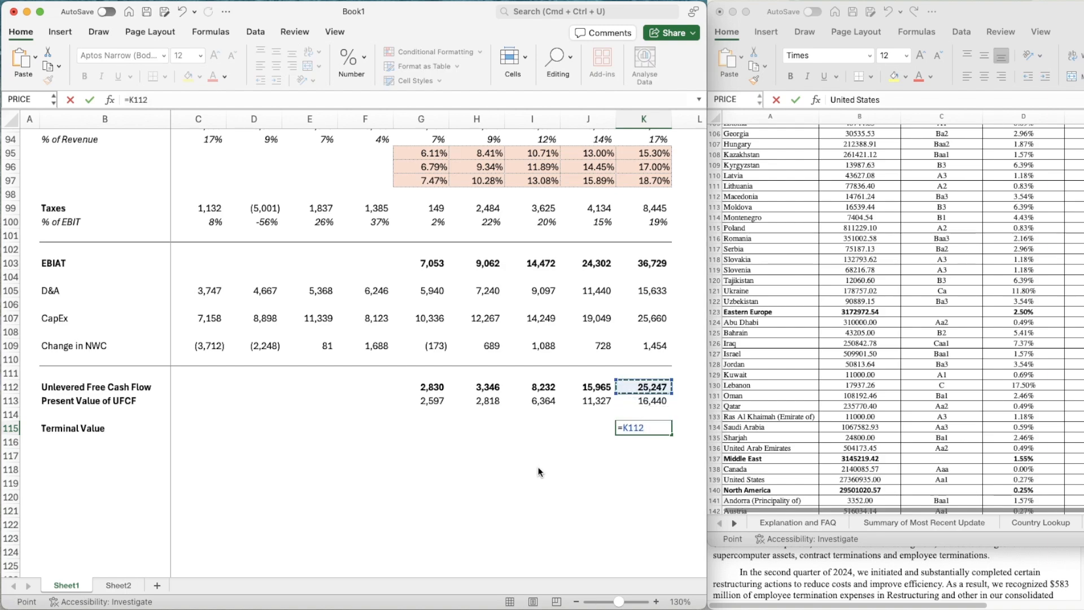
{"action": "type", "text": "*"}
{"action": "scroll", "coordinate": [350, 310], "scroll_direction": "up", "scroll_amount": 15}
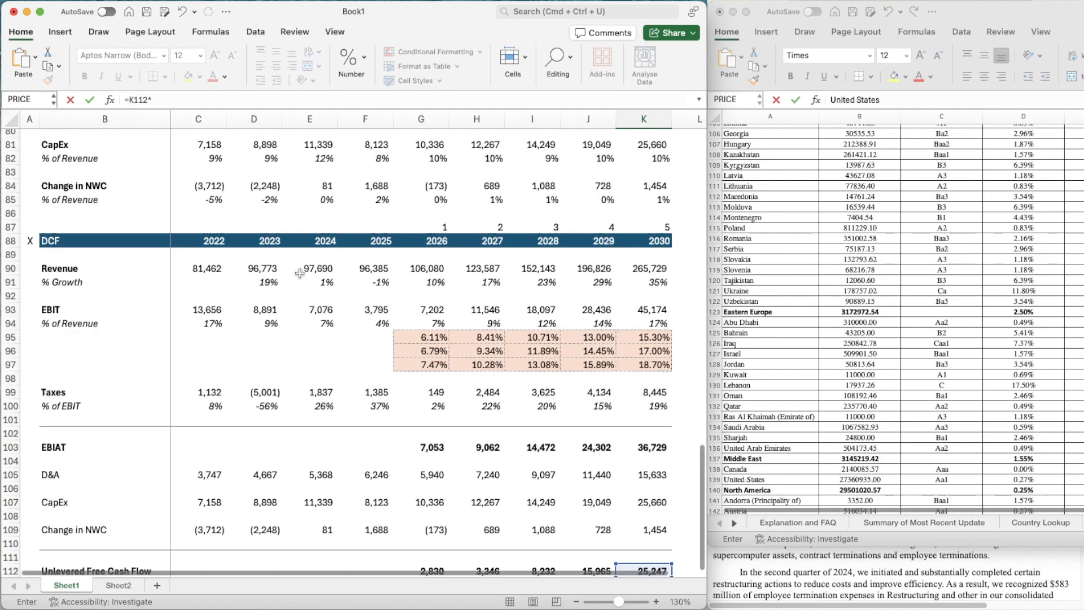
{"action": "scroll", "coordinate": [207, 258], "scroll_direction": "up", "scroll_amount": 12}
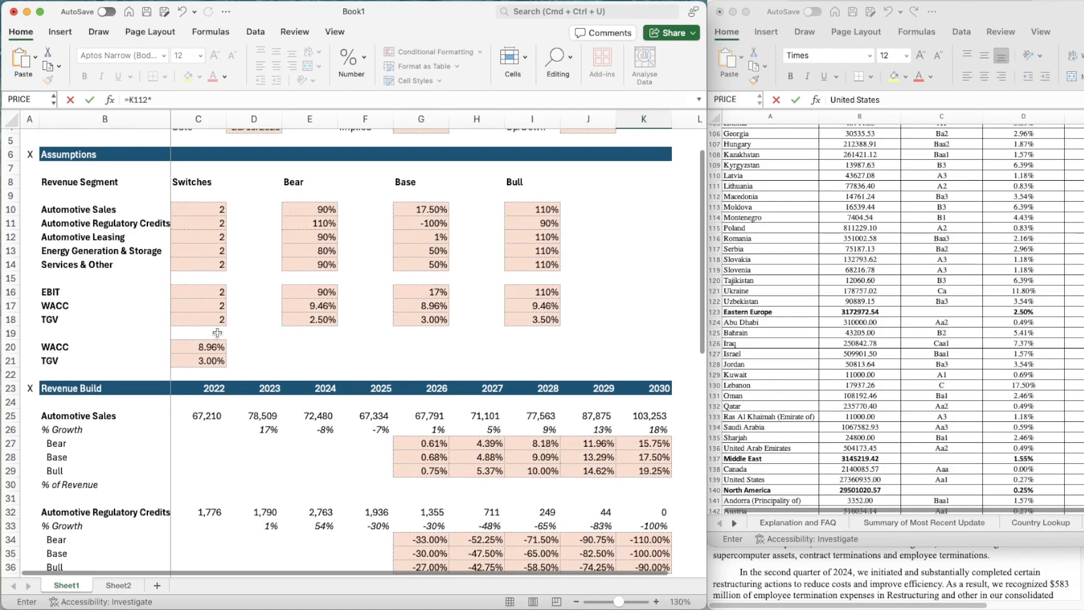
{"action": "left_click", "coordinate": [164, 105]}
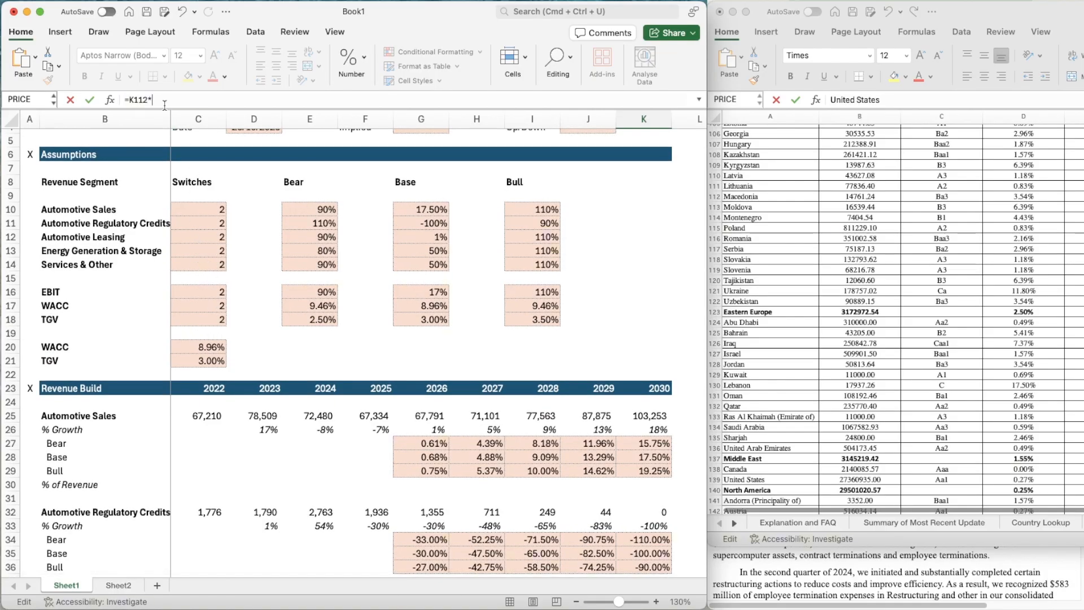
{"action": "left_click", "coordinate": [192, 358]}
{"action": "type", "text": ")"}
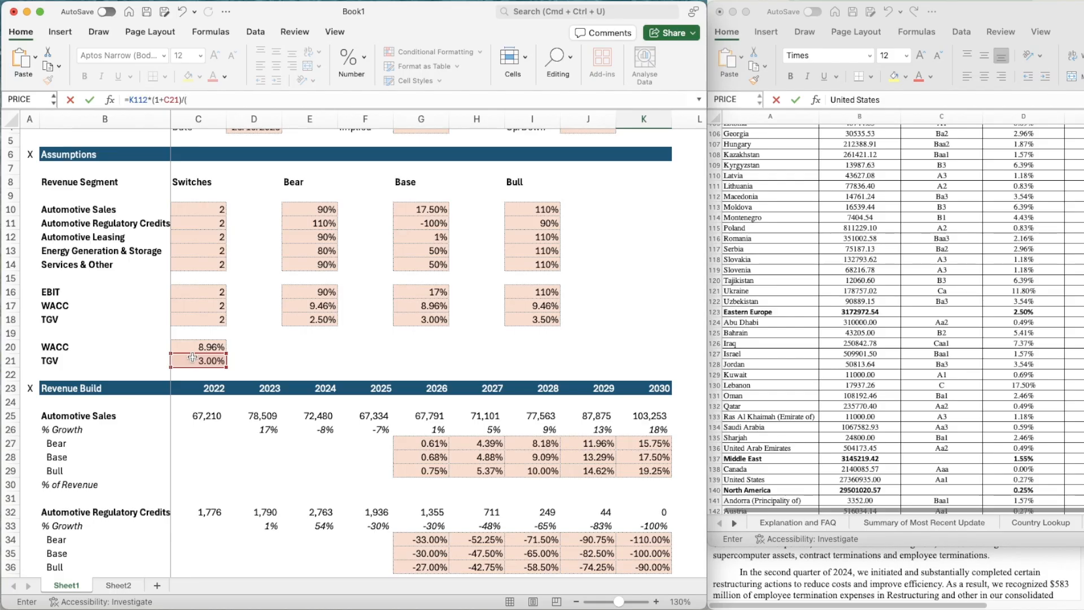
{"action": "type", "text": "/("}
{"action": "left_click", "coordinate": [190, 343]}
{"action": "type", "text": "-"}
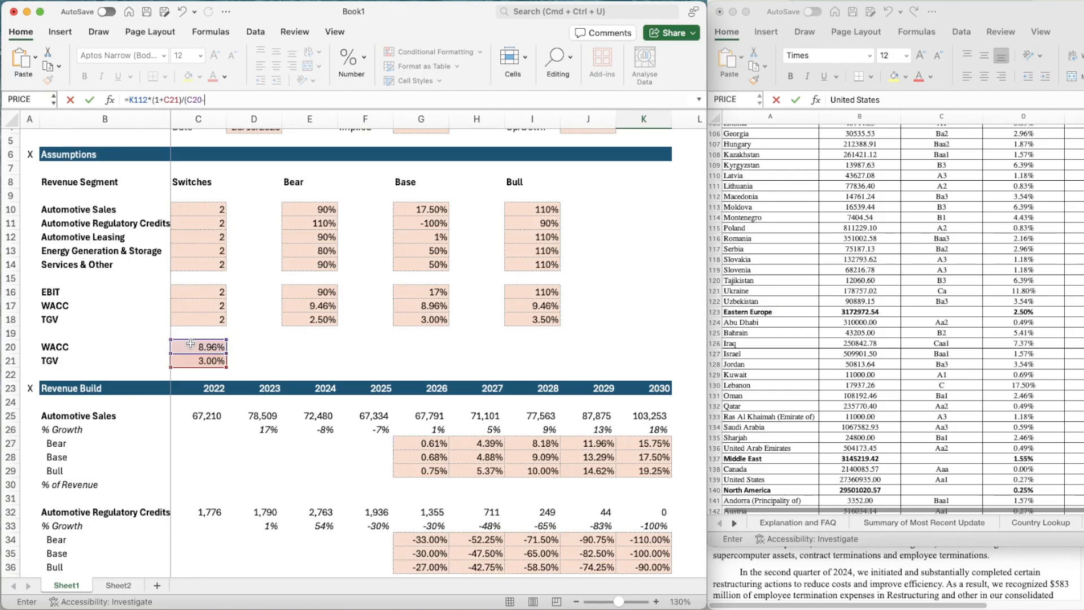
{"action": "left_click", "coordinate": [192, 360]}
{"action": "type", "text": ")"}
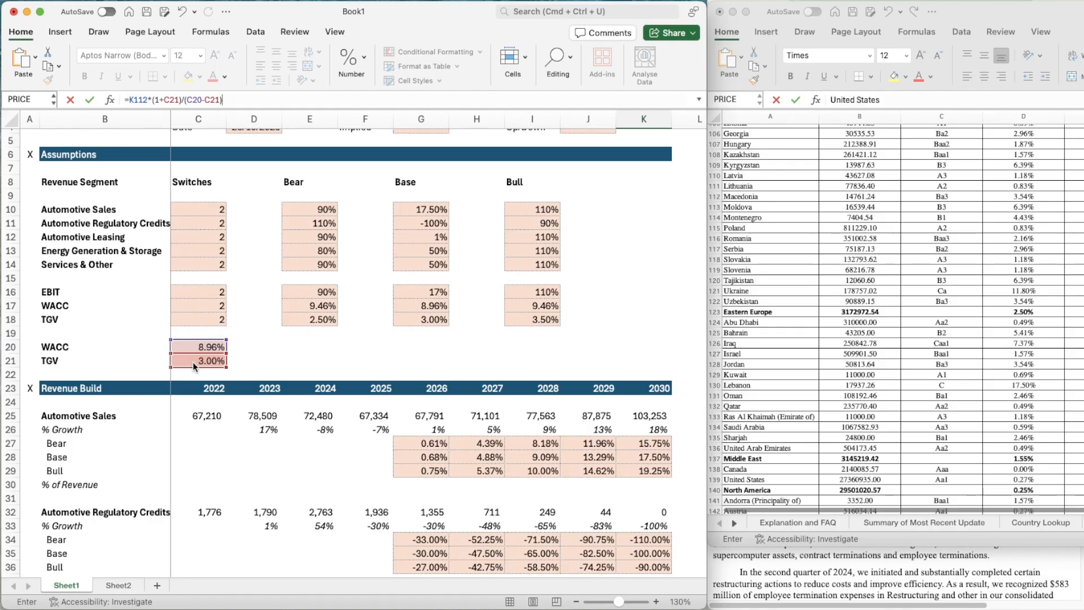
{"action": "key", "text": "Return"}
- Match K115's format to the 2030 Unlevered Free Cash Flow in K112
{"action": "scroll", "coordinate": [395, 480], "scroll_direction": "down", "scroll_amount": 5}
{"action": "left_click", "coordinate": [643, 337]}
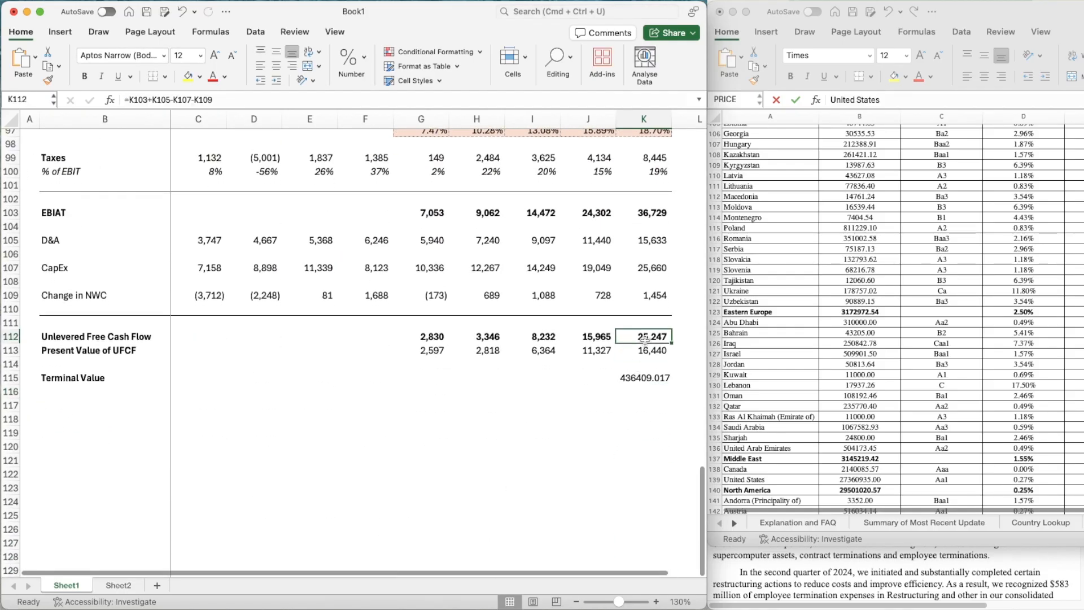
{"action": "key", "text": "super+shift+c"}
{"action": "left_click", "coordinate": [638, 376]}
{"action": "scroll", "coordinate": [657, 409], "scroll_direction": "down", "scroll_amount": 2}
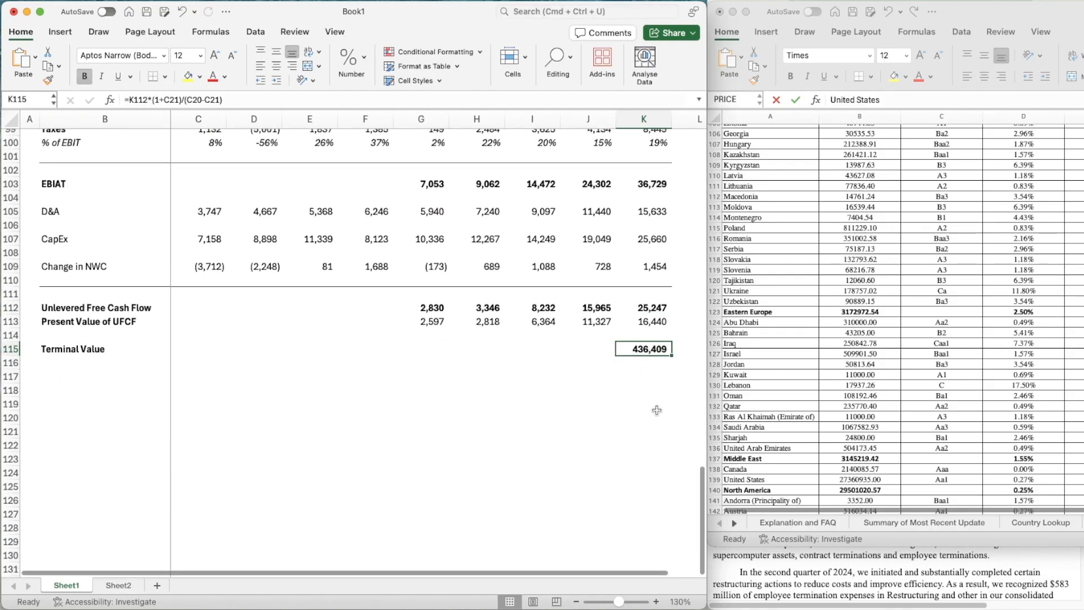
- Label B116 "PV of TV" directly below Terminal Value
{"action": "key", "text": "Return"}
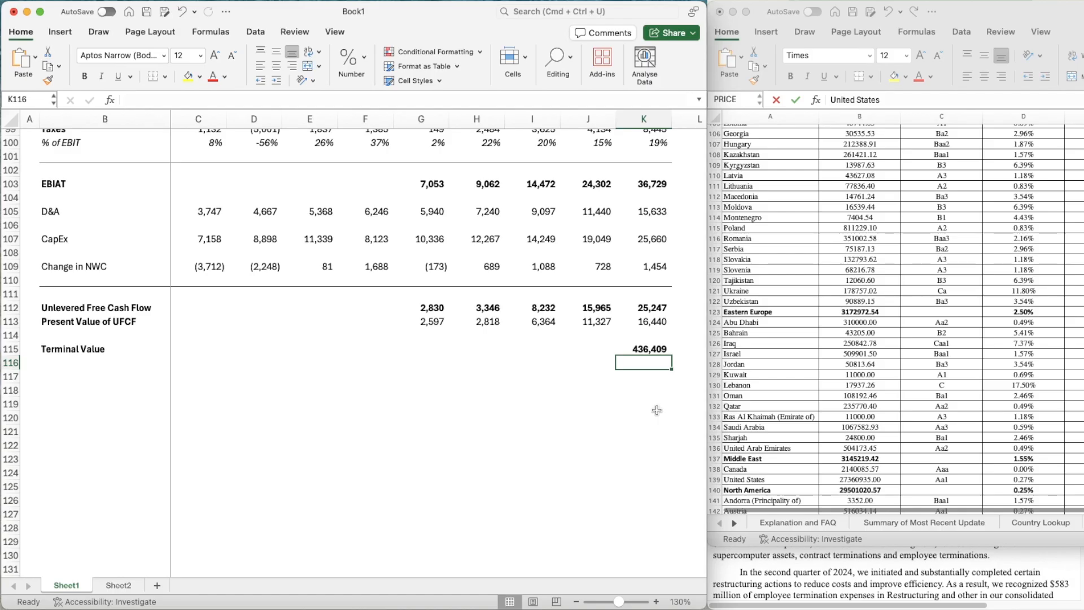
{"action": "key", "text": "Left"}
{"action": "key", "text": "Left"}
{"action": "key", "text": "Left"}
{"action": "key", "text": "Left"}
{"action": "key", "text": "Left"}
{"action": "key", "text": "Left"}
{"action": "key", "text": "Left"}
{"action": "key", "text": "Left"}
{"action": "key", "text": "Left"}
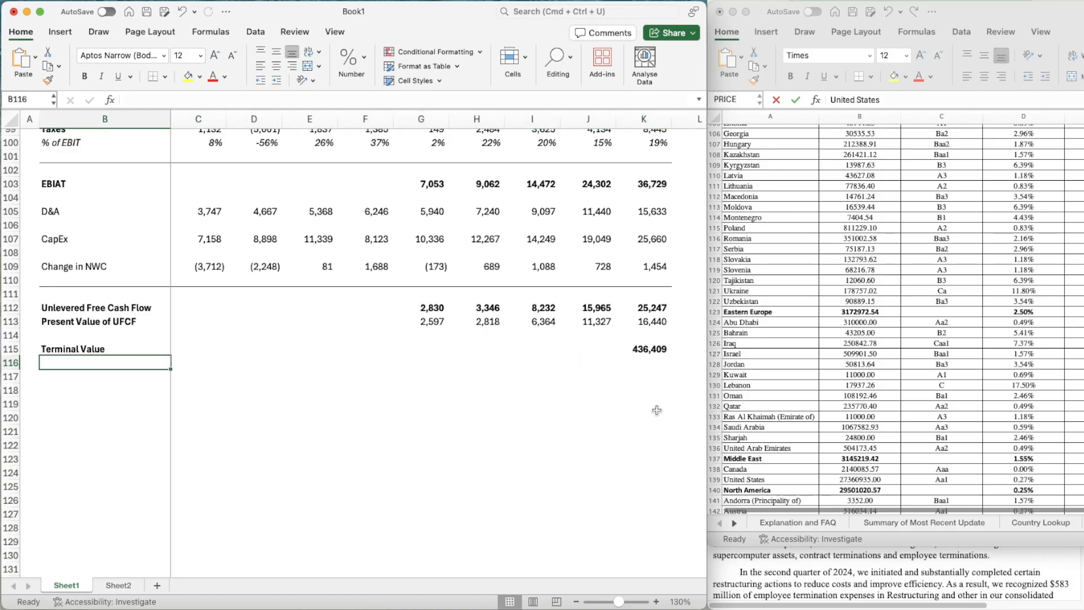
{"action": "type", "text": "PV of TV"}
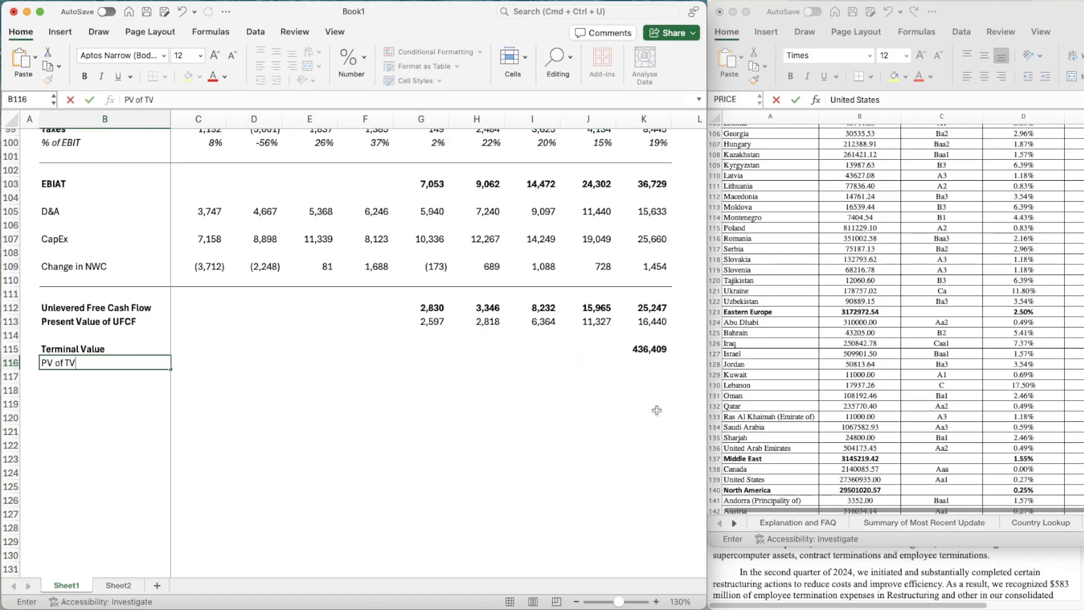
- Discount the Terminal Value in K116 with =K115/(1+C20)^K87
{"action": "key", "text": "Right"}
{"action": "key", "text": "Right"}
{"action": "key", "text": "Right"}
{"action": "key", "text": "Right"}
{"action": "key", "text": "Right"}
{"action": "key", "text": "Right"}
{"action": "key", "text": "Right"}
{"action": "key", "text": "Right"}
{"action": "key", "text": "Right"}
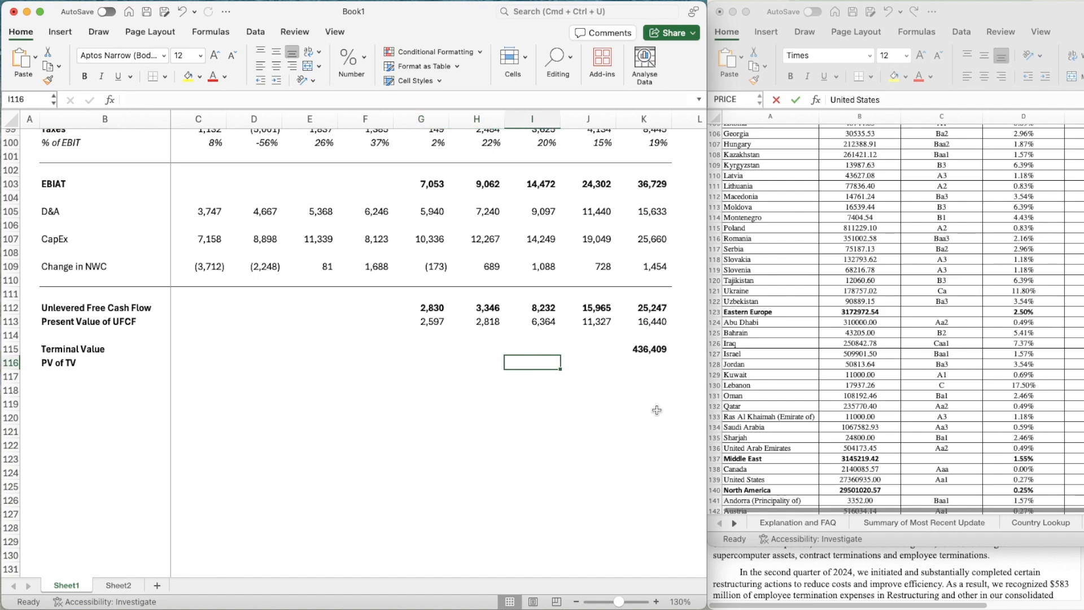
{"action": "type", "text": "="}
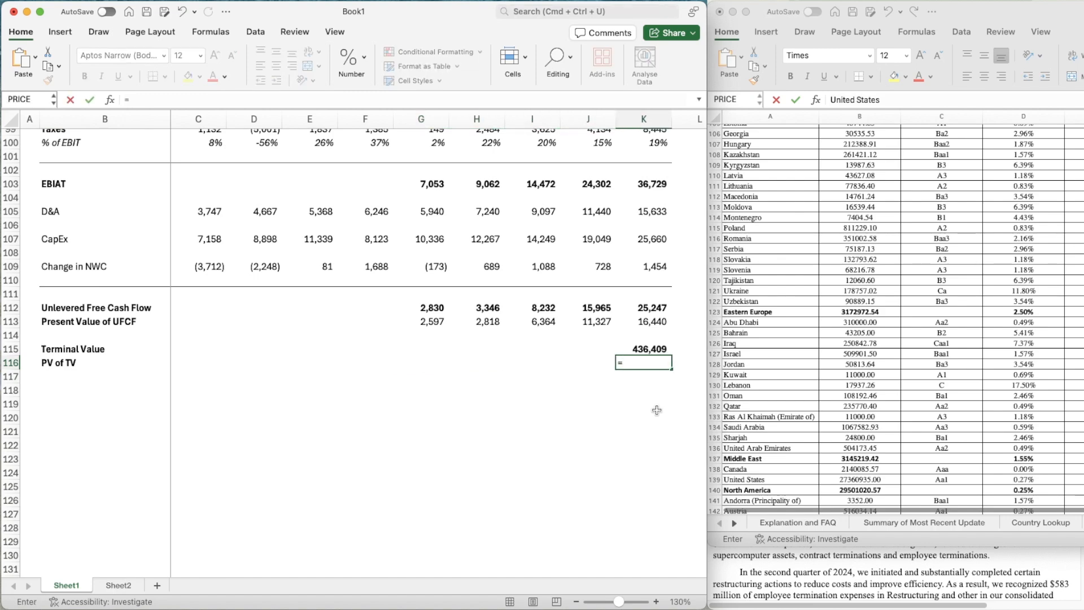
{"action": "key", "text": "Up"}
{"action": "type", "text": "/(1"}
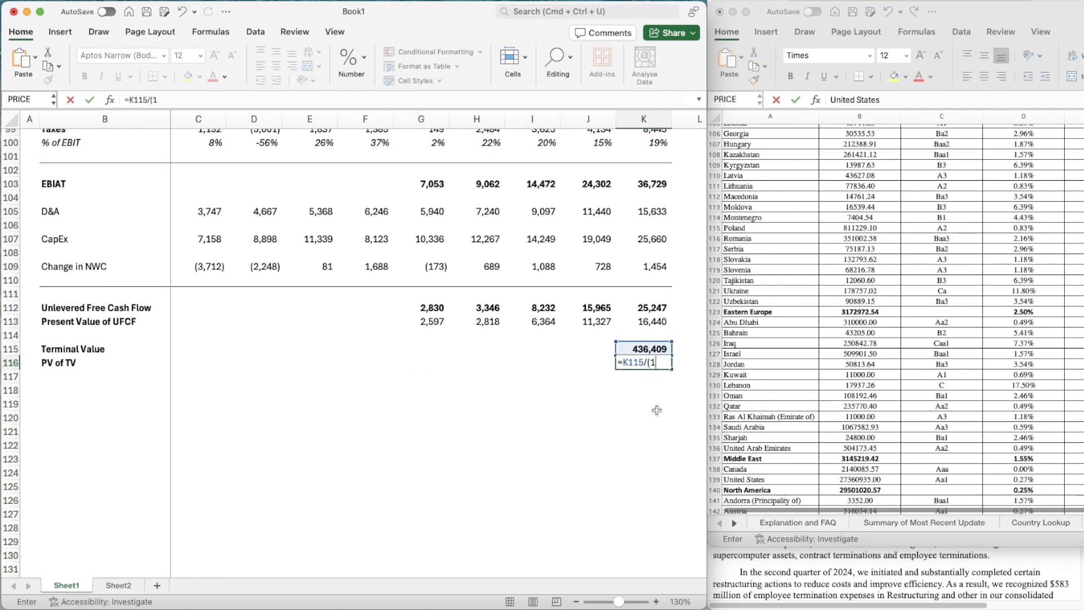
{"action": "type", "text": "+"}
{"action": "scroll", "coordinate": [339, 242], "scroll_direction": "up", "scroll_amount": 20}
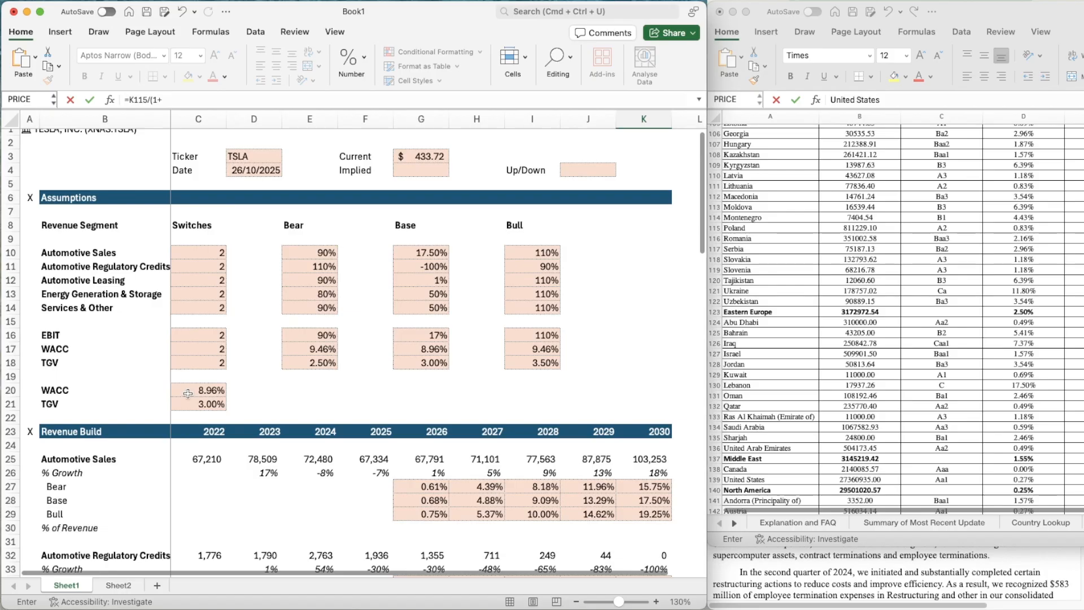
{"action": "left_click", "coordinate": [188, 392]}
{"action": "type", "text": ")"}
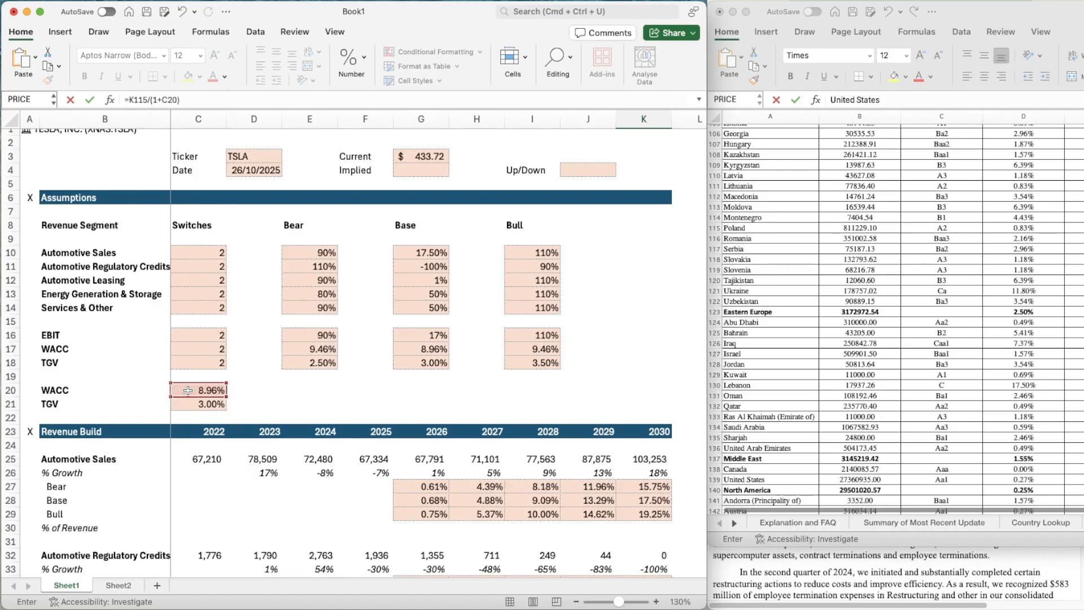
{"action": "type", "text": "^"}
{"action": "scroll", "coordinate": [548, 457], "scroll_direction": "down", "scroll_amount": 20}
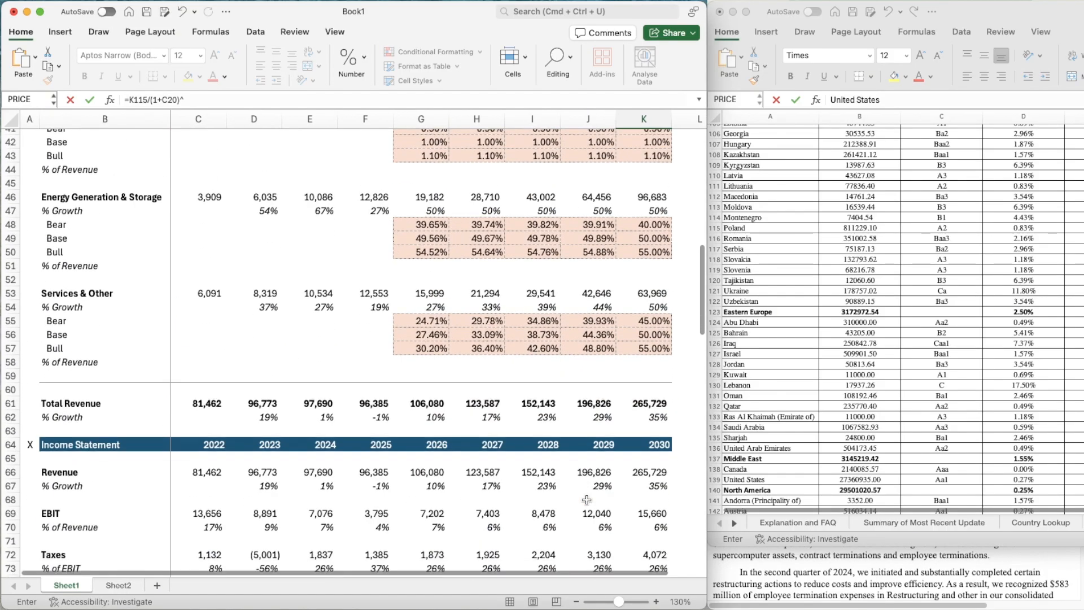
{"action": "left_click", "coordinate": [645, 302]}
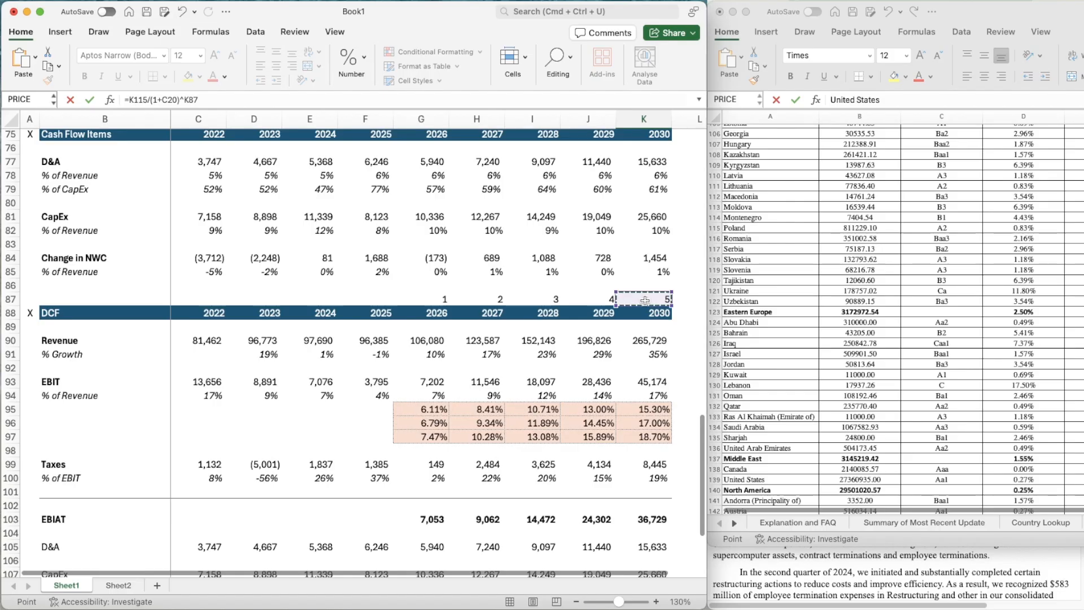
{"action": "key", "text": "Return"}
- Match K116's format to the Terminal Value cell above it and remove the bold
{"action": "key", "text": "Up"}
{"action": "key", "text": "Up"}
{"action": "key", "text": "shift+super+c"}
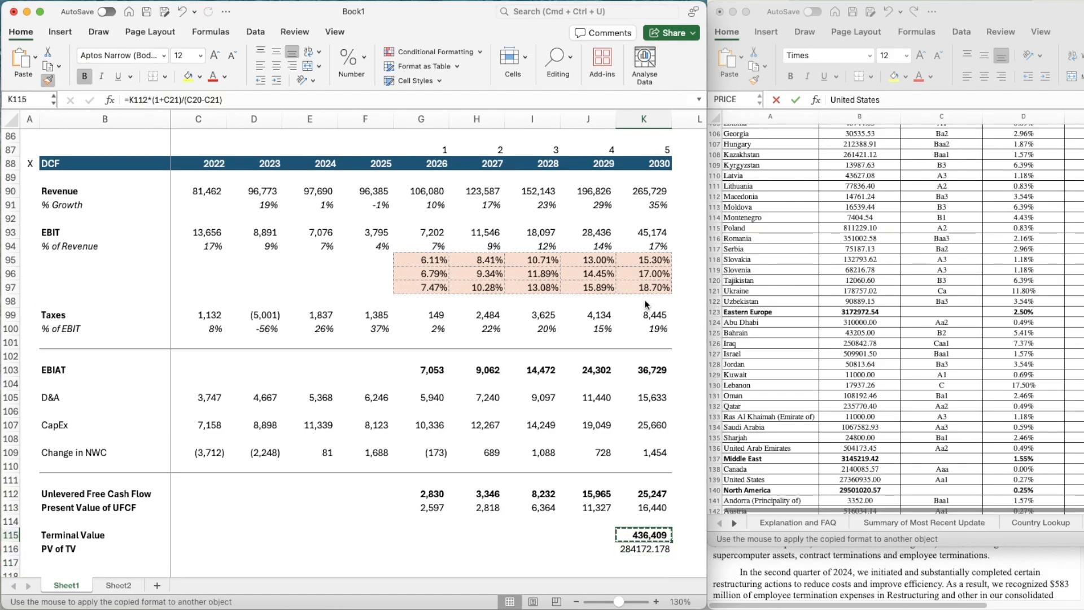
{"action": "scroll", "coordinate": [645, 305], "scroll_direction": "down", "scroll_amount": 4}
{"action": "key", "text": "shift+Down"}
{"action": "key", "text": "shift+super+v"}
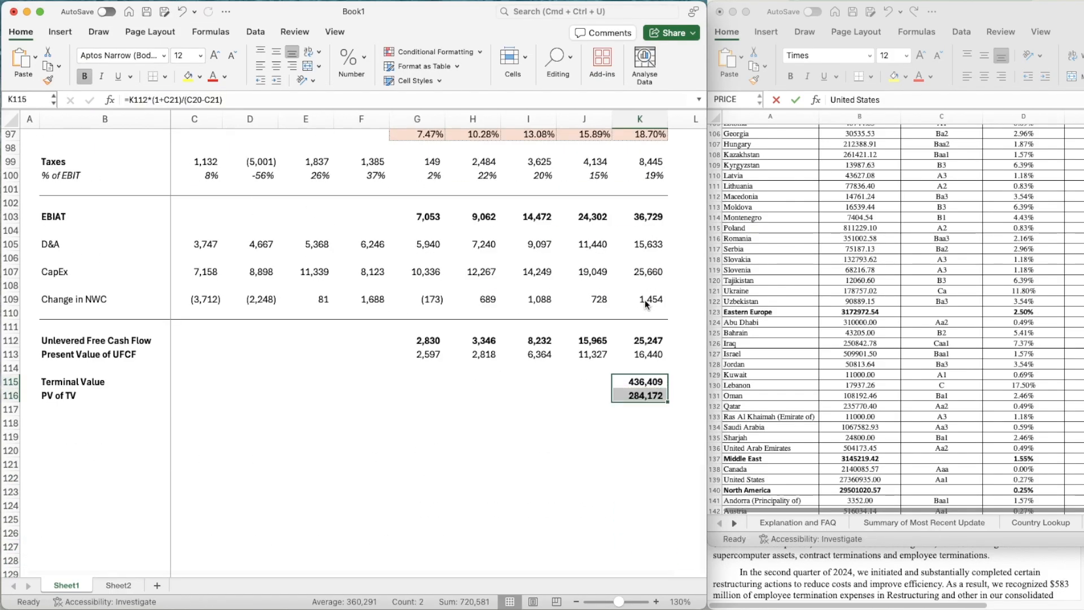
{"action": "key", "text": "Down"}
{"action": "key", "text": "super+b"}
- Remove the bold from the Present Value of UFCF label in B113 and the PV of TV label in B116
{"action": "key", "text": "Left"}
{"action": "key", "text": "Left"}
{"action": "key", "text": "Left"}
{"action": "key", "text": "Left"}
{"action": "key", "text": "Left"}
{"action": "key", "text": "Left"}
{"action": "key", "text": "Left"}
{"action": "key", "text": "Left"}
{"action": "key", "text": "Left"}
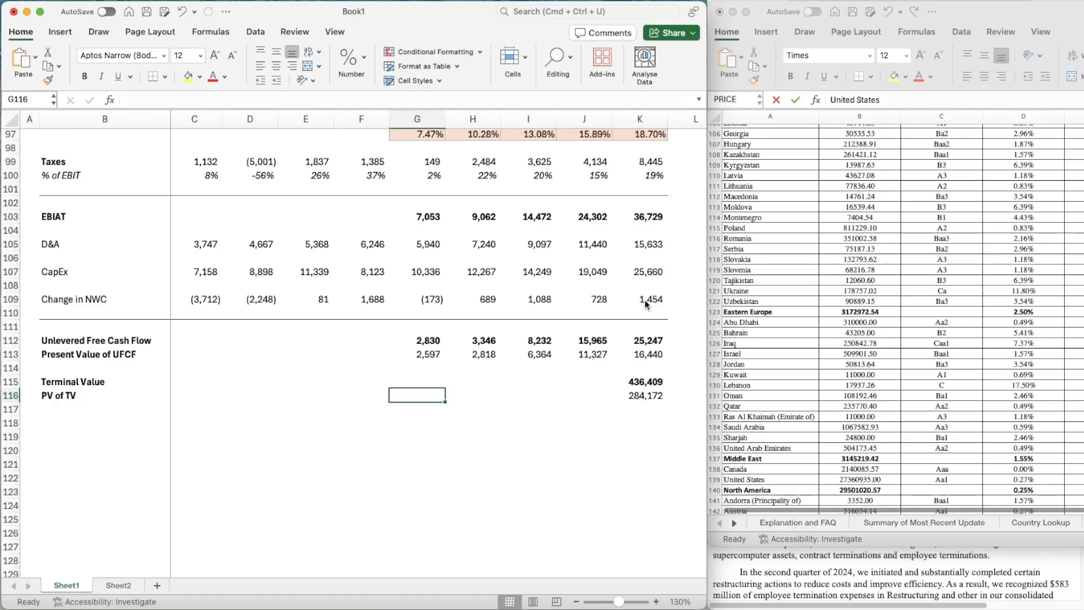
{"action": "key", "text": "Up"}
{"action": "key", "text": "Up"}
{"action": "key", "text": "Up"}
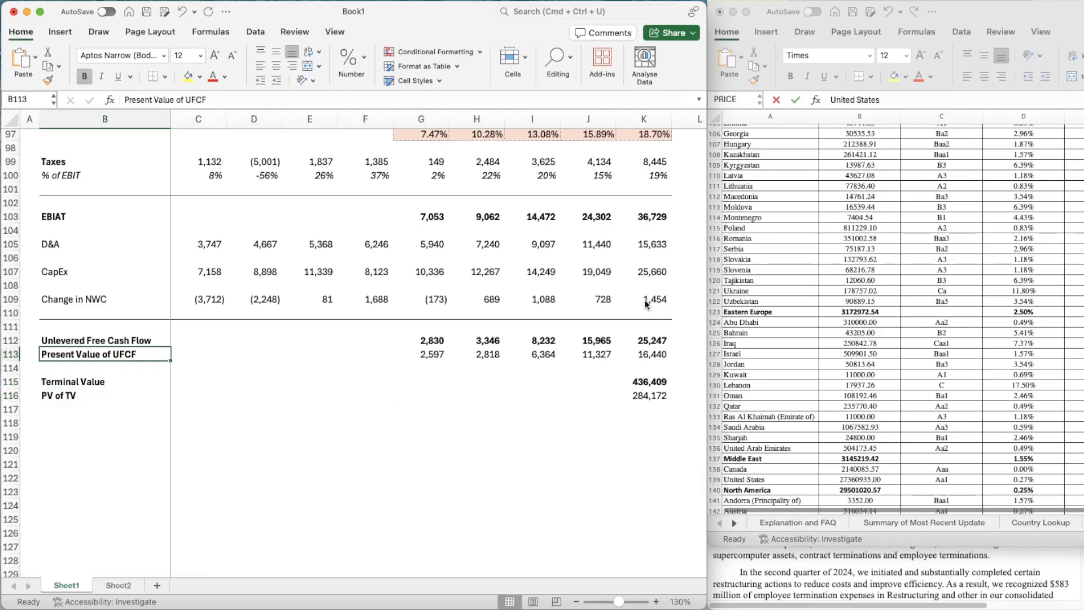
{"action": "key", "text": "super+b"}
{"action": "key", "text": "Down"}
{"action": "key", "text": "Down"}
{"action": "key", "text": "Down"}
{"action": "key", "text": "super+b"}
- Label B118 "Enterprise Value" in bold, two rows below PV of TV
{"action": "key", "text": "Down"}
{"action": "key", "text": "Down"}
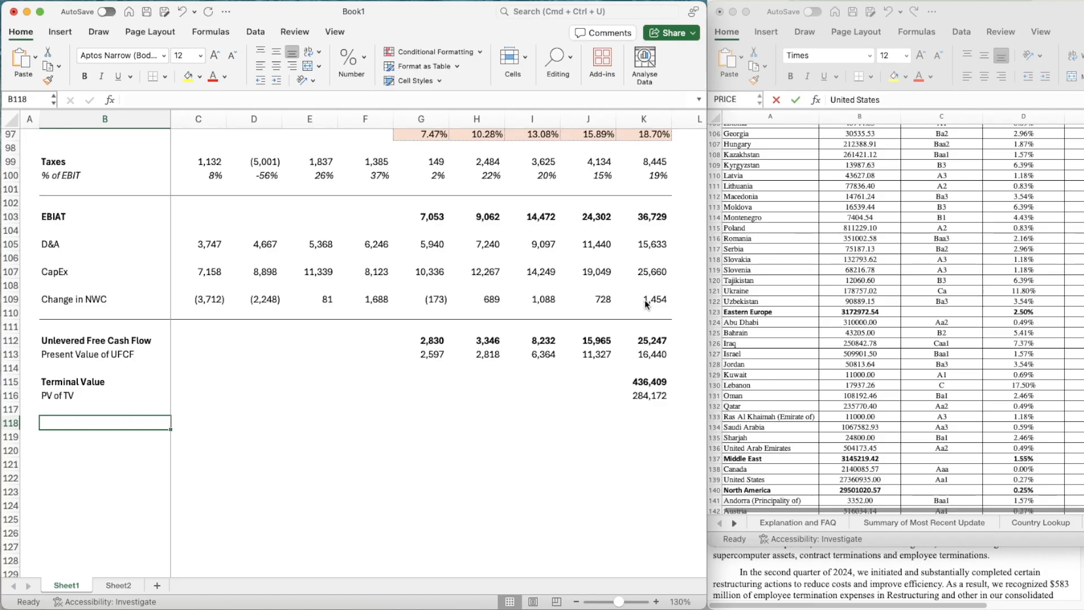
{"action": "type", "text": "Enterprise"}
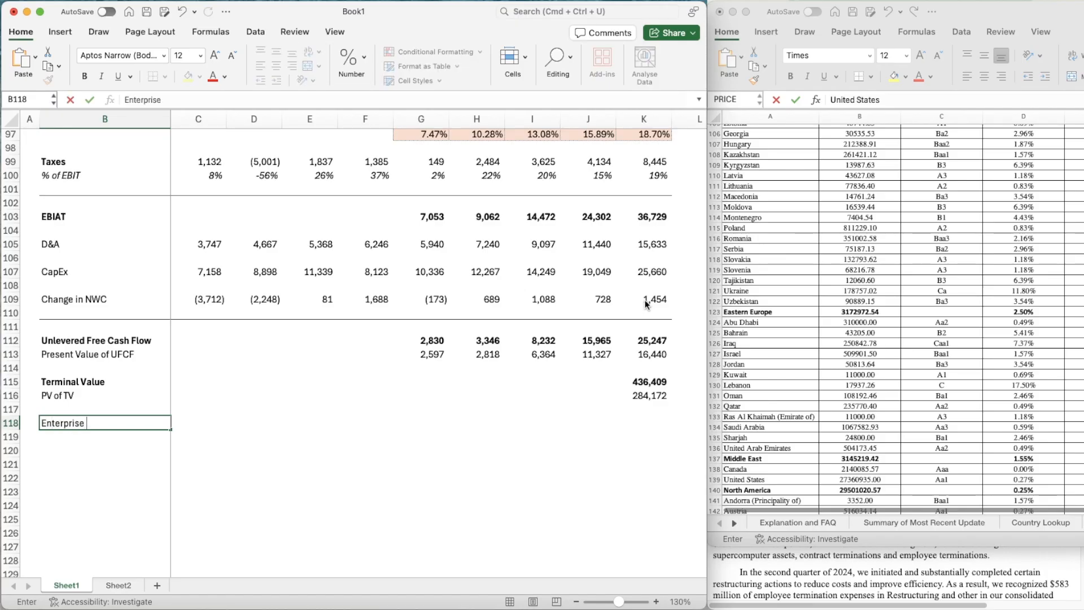
{"action": "key", "text": "Return"}
{"action": "key", "text": "Up"}
{"action": "key", "text": "super+b"}
- Calculate the Enterprise Value in K118 with =SUM(K116,G113:K113), adding the discounted terminal value and cash flows
{"action": "key", "text": "Right"}
{"action": "key", "text": "Right"}
{"action": "key", "text": "Right"}
{"action": "key", "text": "Right"}
{"action": "key", "text": "Right"}
{"action": "key", "text": "Right"}
{"action": "key", "text": "Right"}
{"action": "key", "text": "Right"}
{"action": "key", "text": "Right"}
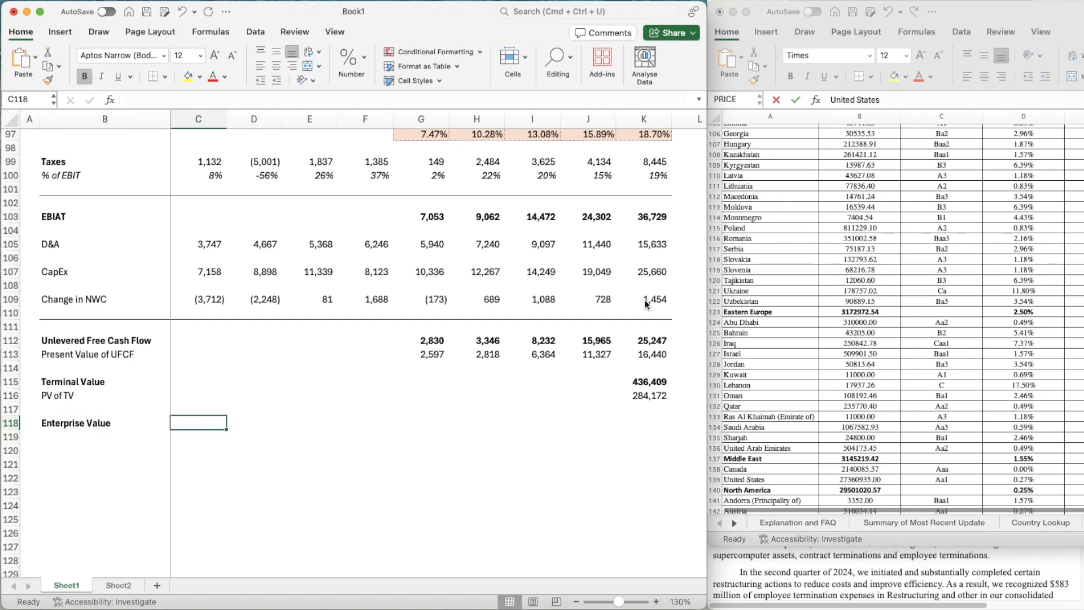
{"action": "type", "text": "=SUM("}
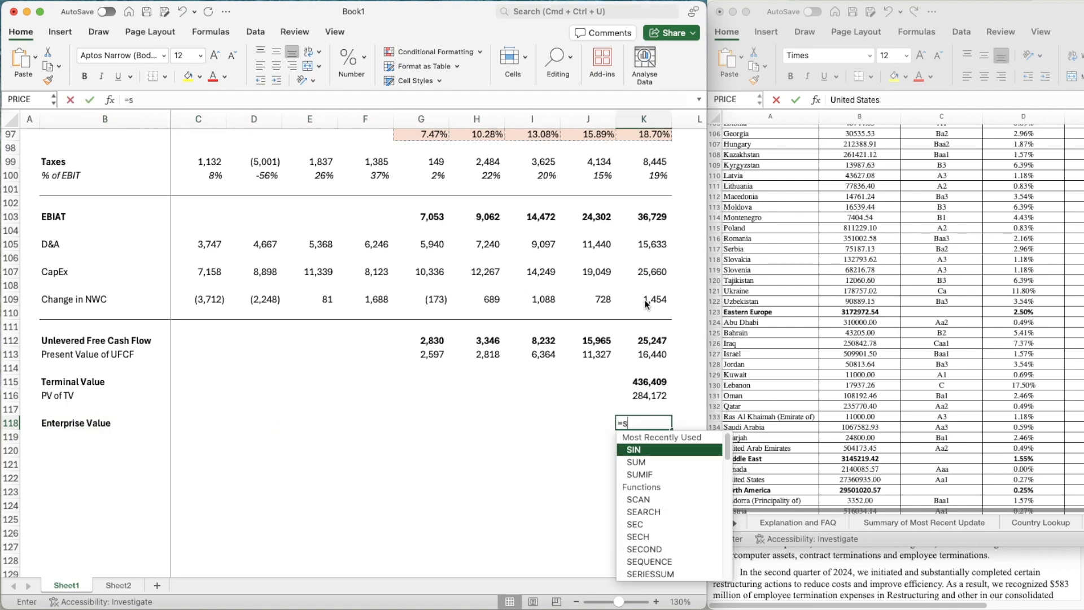
{"action": "key", "text": "Up"}
{"action": "key", "text": "Up"}
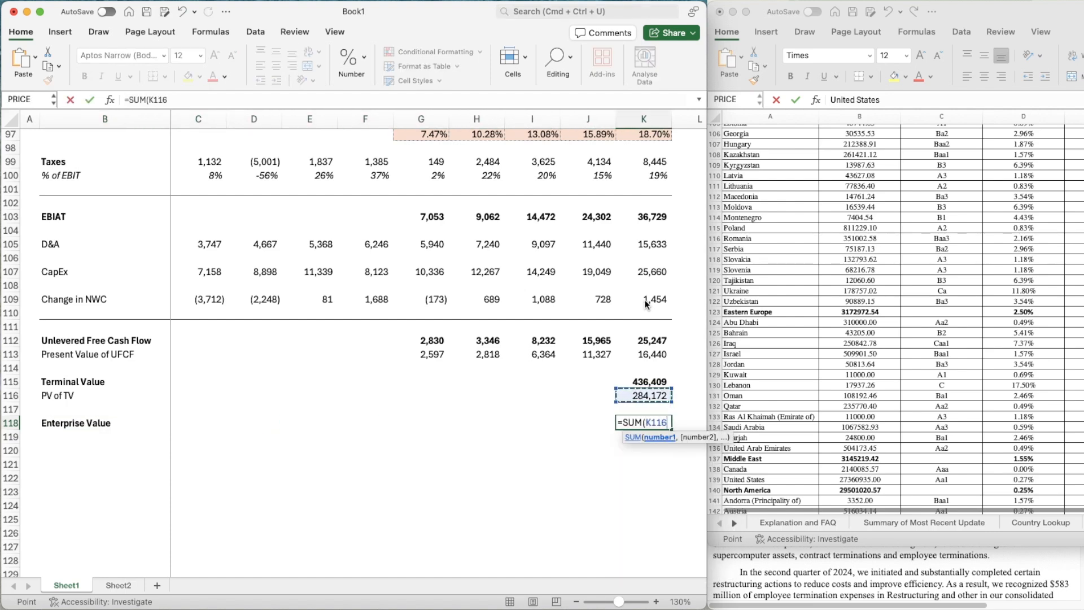
{"action": "type", "text": ","}
{"action": "key", "text": "Up"}
{"action": "key", "text": "Up"}
{"action": "key", "text": "Up"}
{"action": "key", "text": "Up"}
{"action": "key", "text": "Up"}
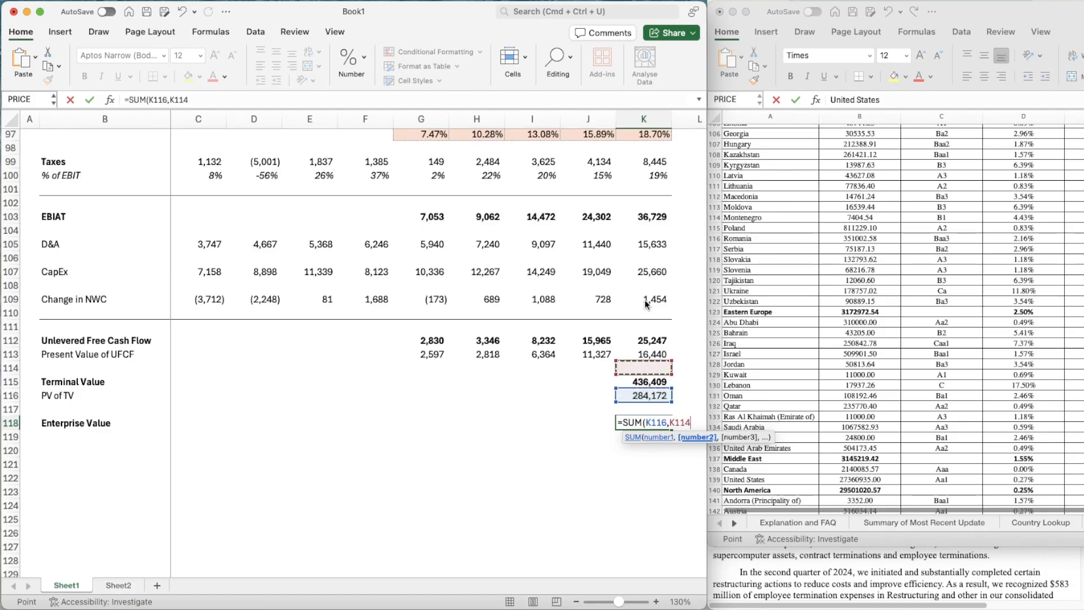
{"action": "key", "text": "shift+Left"}
{"action": "key", "text": "shift+Left"}
{"action": "key", "text": "shift+Left"}
{"action": "key", "text": "shift+Left"}
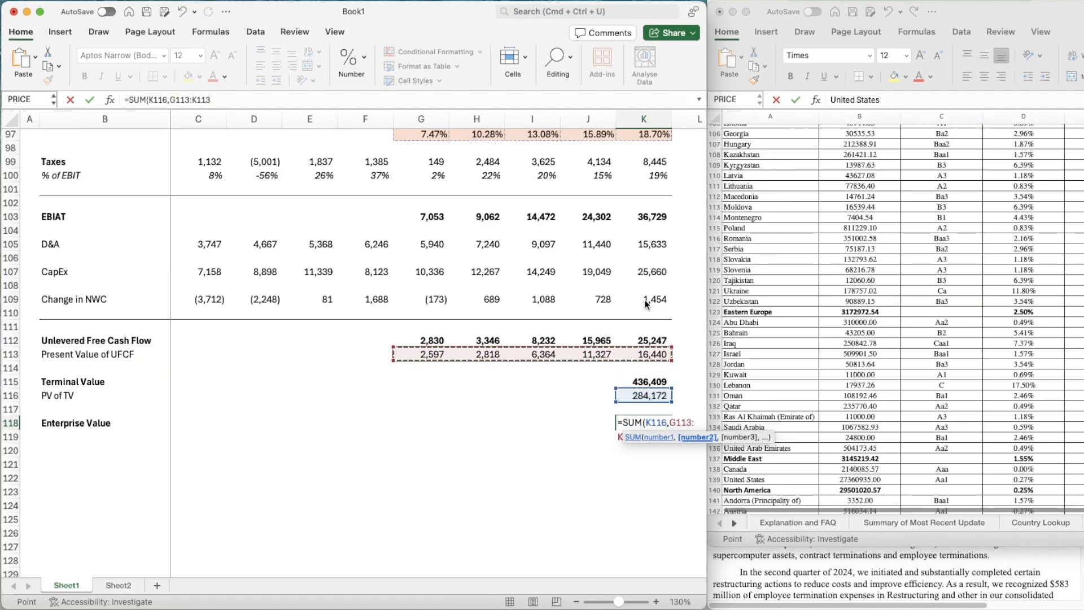
{"action": "key", "text": "Return"}
{"action": "key", "text": "Up"}
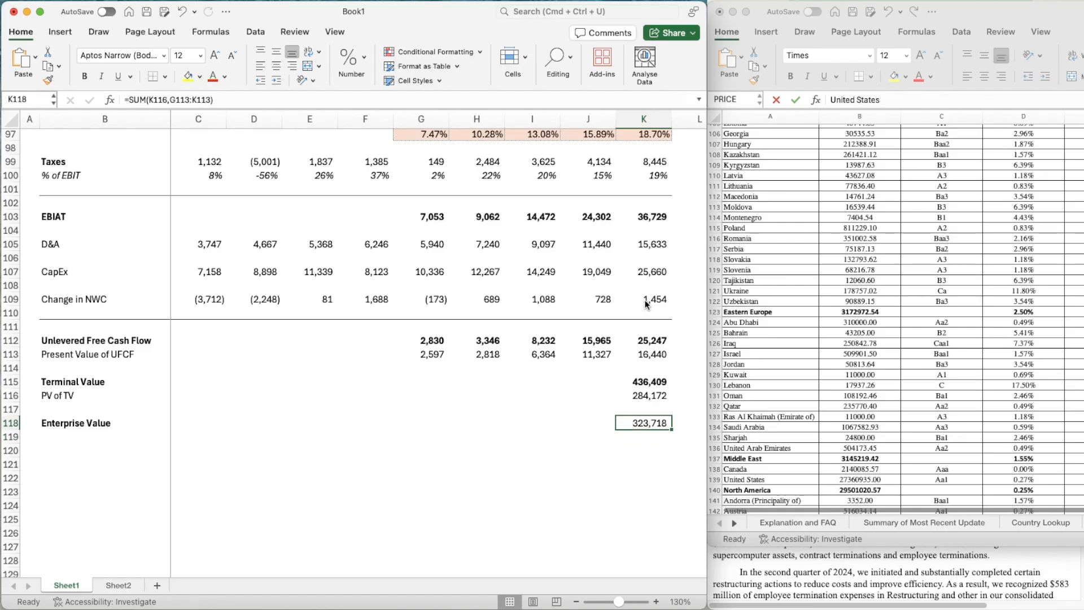
- Label B119 "(+) Cash" directly below the Enterprise Value label
{"action": "key", "text": "Down"}
{"action": "key", "text": "Left"}
{"action": "key", "text": "Left"}
{"action": "key", "text": "Left"}
{"action": "key", "text": "Left"}
{"action": "key", "text": "Left"}
{"action": "key", "text": "Left"}
{"action": "key", "text": "Left"}
{"action": "key", "text": "Left"}
{"action": "key", "text": "Left"}
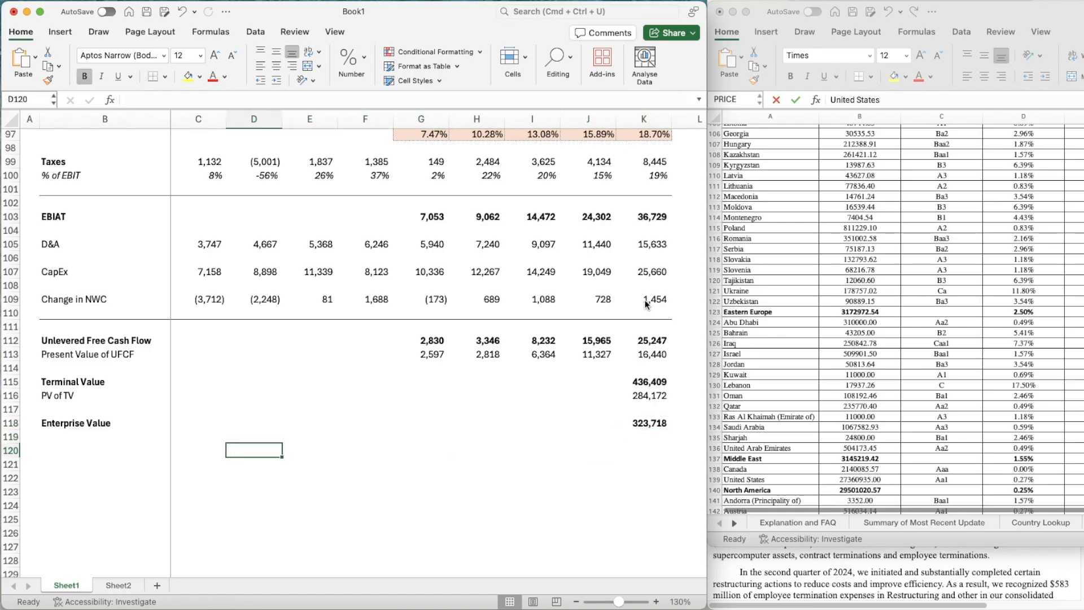
{"action": "type", "text": "(+)"}
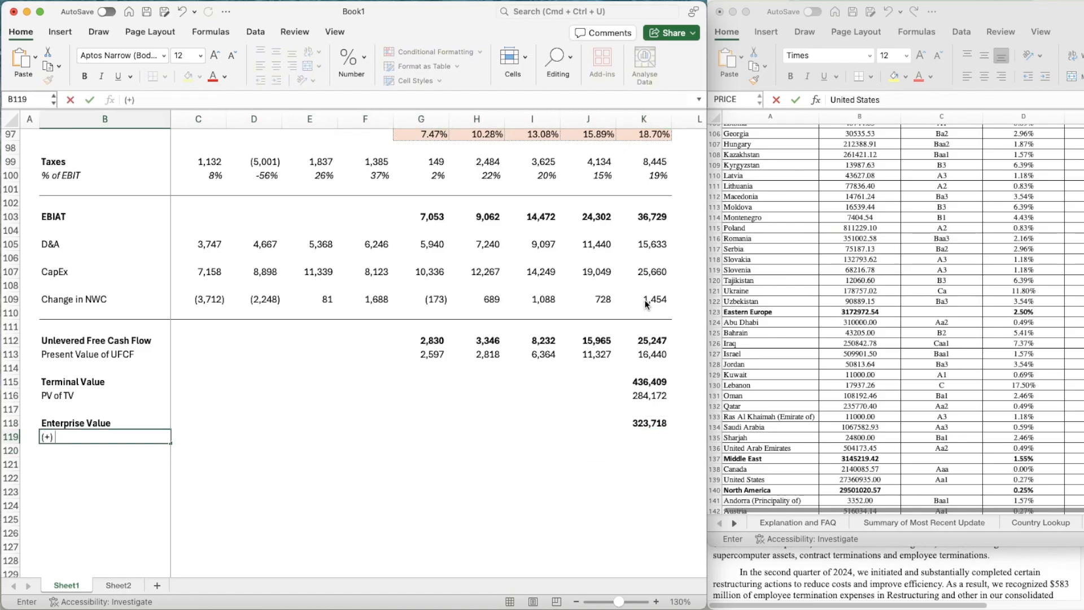
{"action": "type", "text": " Cash"}
{"action": "key", "text": "Return"}
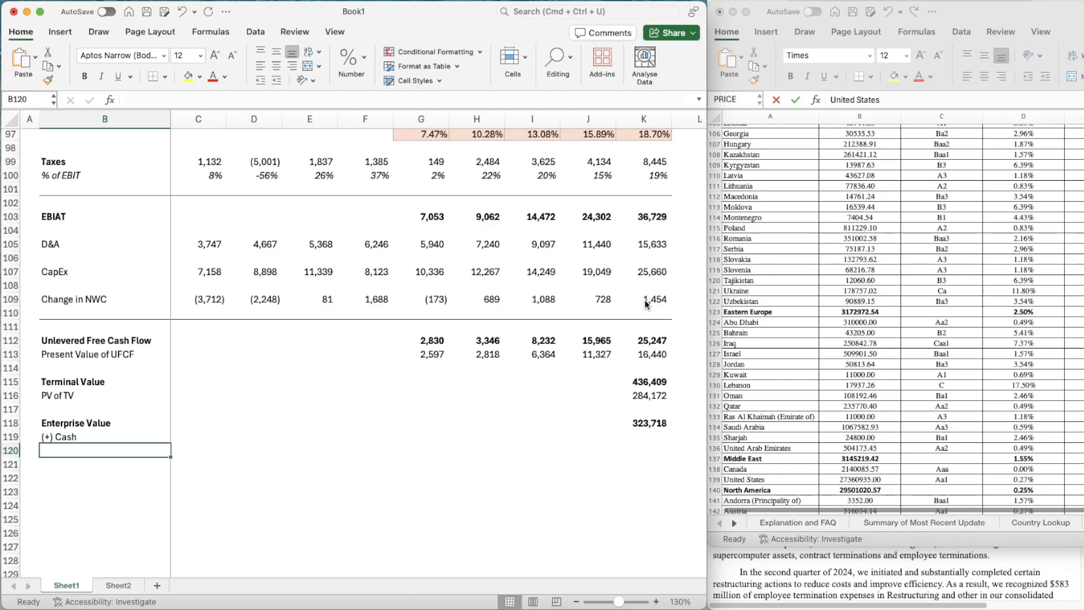
- Label B120 "(-) Debt" and bold both the cash and debt labels in B119:B120
{"action": "type", "text": "(_"}
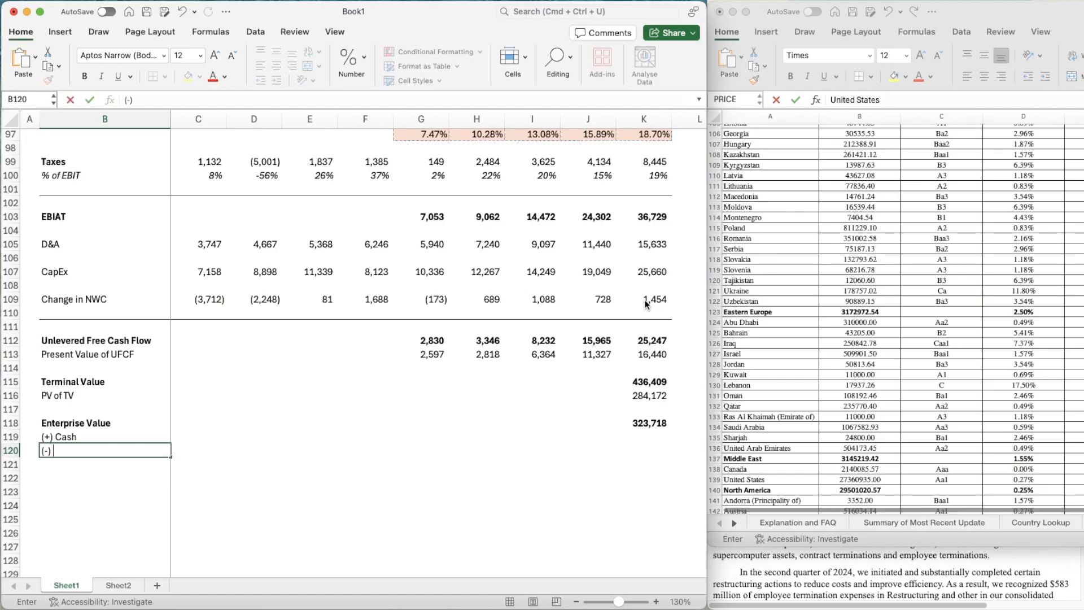
{"action": "type", "text": ") Debt"}
{"action": "key", "text": "Return"}
{"action": "key", "text": "Up"}
{"action": "key", "text": "shift+Up"}
{"action": "key", "text": "super+b"}
- Label B122 "Equity Value" in bold, two rows below the debt label
{"action": "key", "text": "Right"}
{"action": "key", "text": "Right"}
{"action": "key", "text": "Right"}
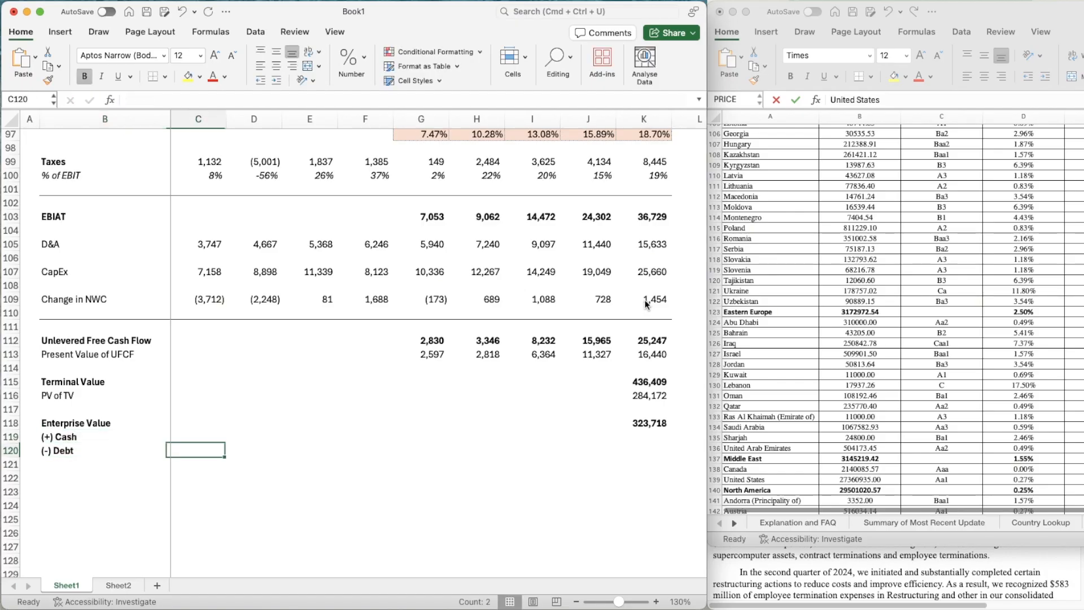
{"action": "key", "text": "Down"}
{"action": "key", "text": "Left"}
{"action": "key", "text": "Left"}
{"action": "key", "text": "Left"}
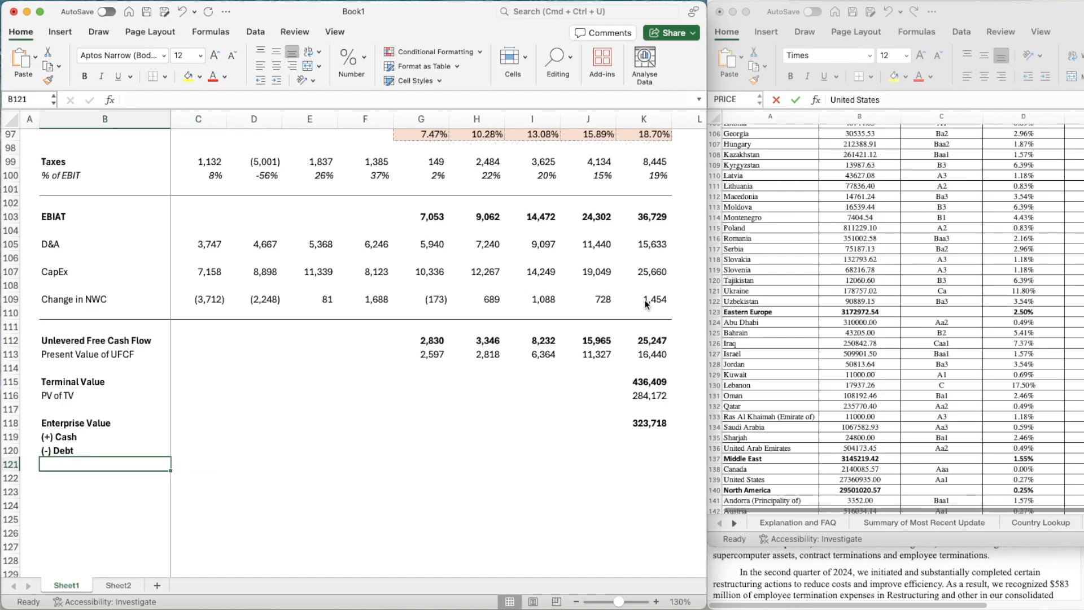
{"action": "key", "text": "Down"}
{"action": "type", "text": "Eqity"}
{"action": "key", "text": "BackSpace"}
{"action": "key", "text": "BackSpace"}
{"action": "key", "text": "BackSpace"}
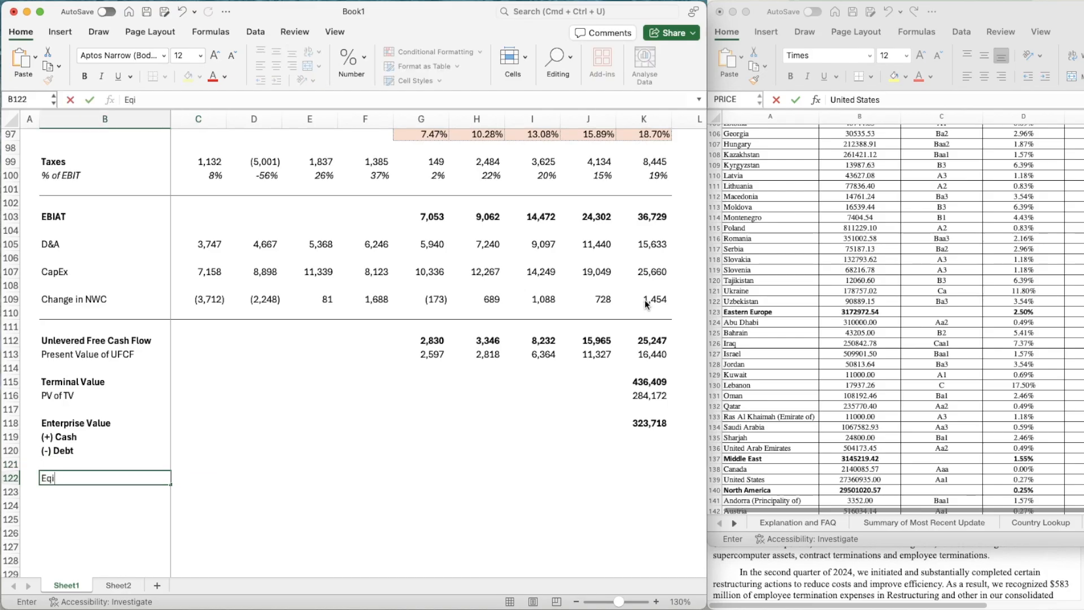
{"action": "key", "text": "Return"}
{"action": "key", "text": "Up"}
{"action": "key", "text": "super+b"}
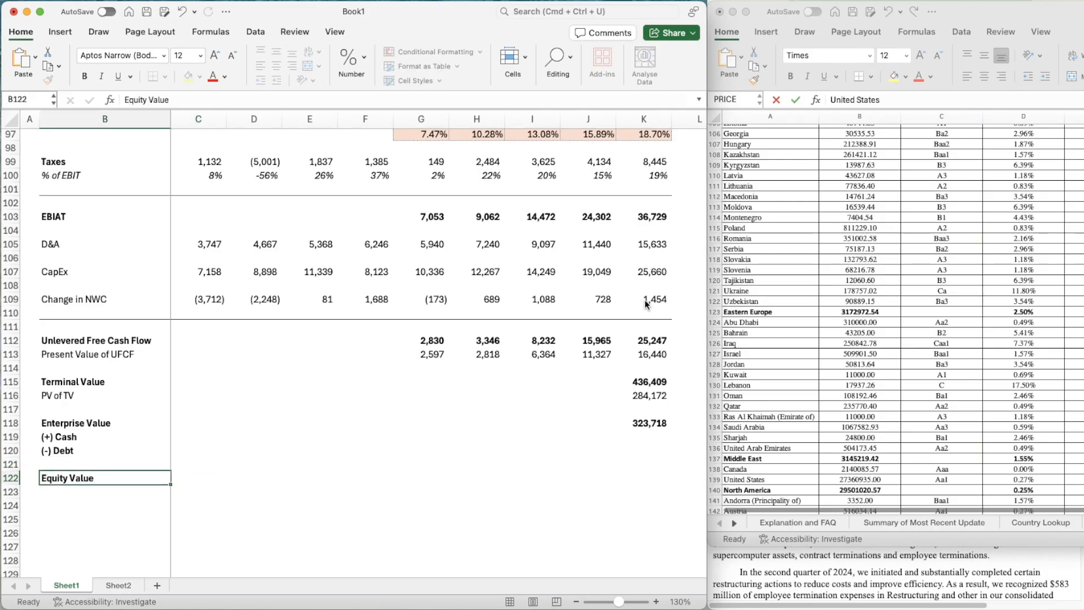
- Link the debt amount in K120 to the Debt figure on Sheet2 with =Sheet2!C12 and make it bold
{"action": "key", "text": "Up"}
{"action": "key", "text": "Up"}
{"action": "key", "text": "Up"}
{"action": "scroll", "coordinate": [762, 348], "scroll_direction": "down", "scroll_amount": 3}
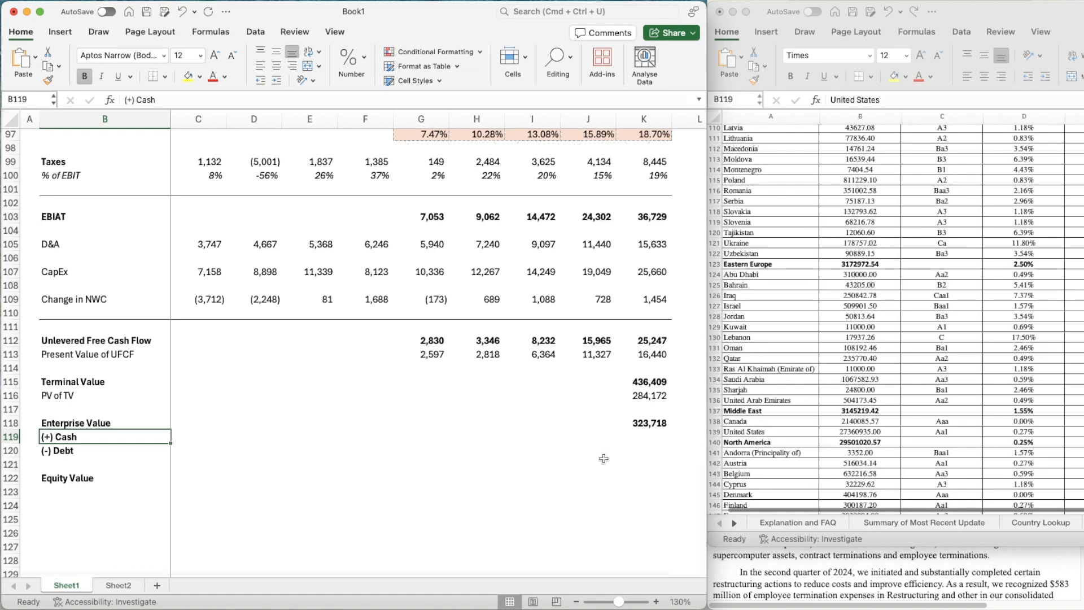
{"action": "scroll", "coordinate": [620, 418], "scroll_direction": "down", "scroll_amount": 2}
{"action": "left_click", "coordinate": [638, 390]}
{"action": "left_click", "coordinate": [640, 408]}
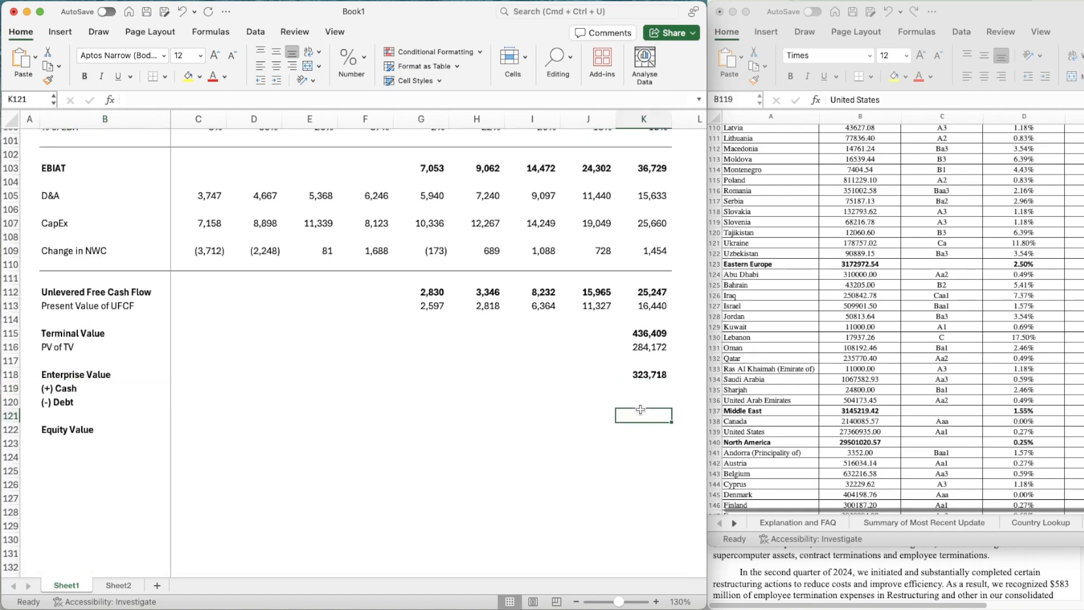
{"action": "key", "text": "Up"}
{"action": "type", "text": "="}
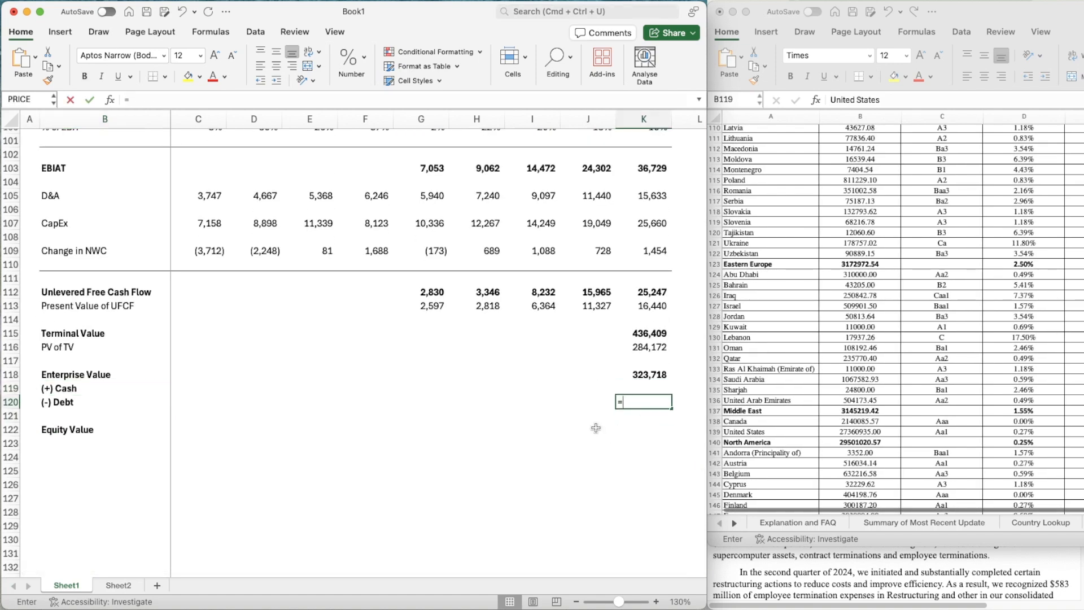
{"action": "left_click", "coordinate": [118, 586]}
{"action": "scroll", "coordinate": [233, 418], "scroll_direction": "up", "scroll_amount": 5}
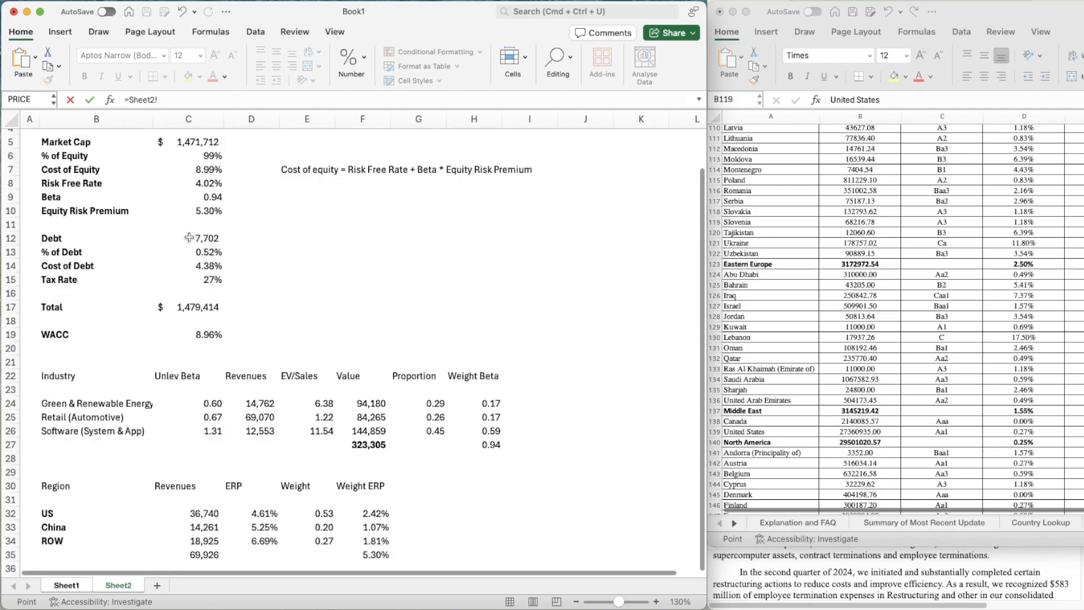
{"action": "left_click", "coordinate": [214, 265]}
{"action": "key", "text": "Return"}
{"action": "key", "text": "Up"}
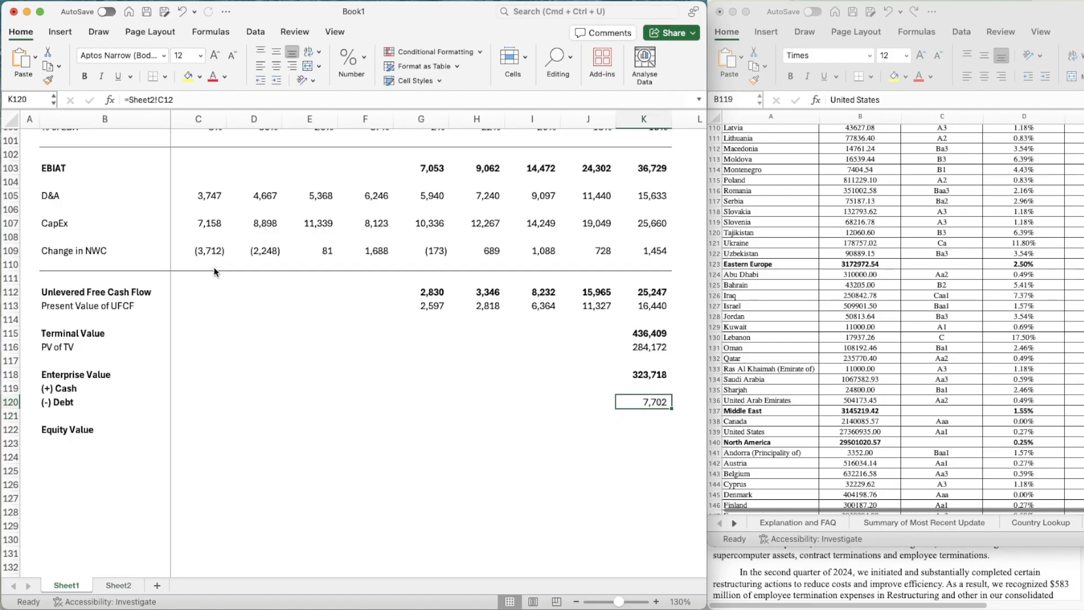
{"action": "key", "text": "Up"}
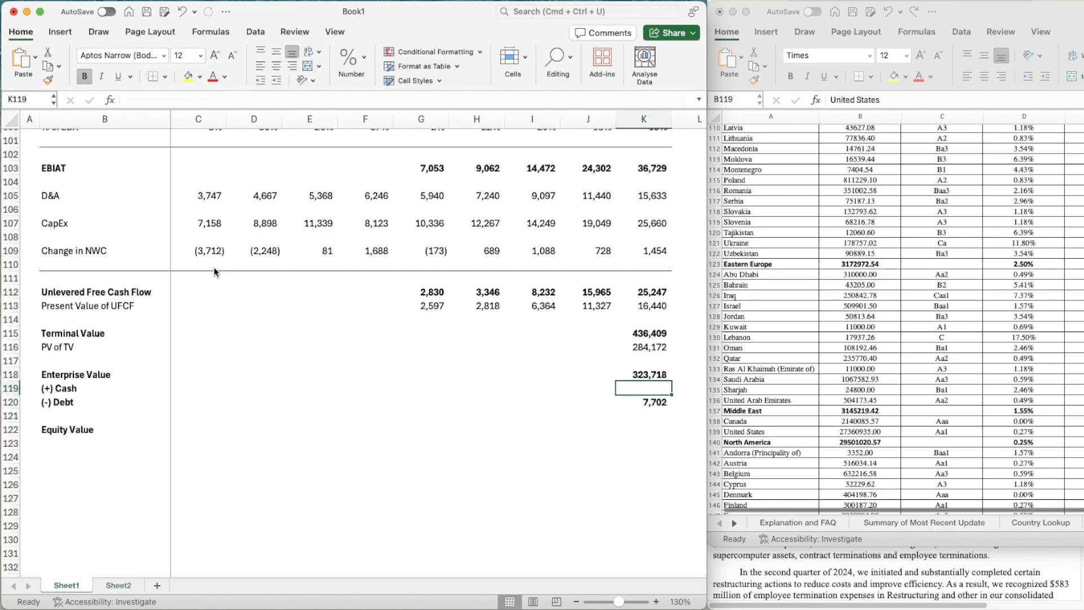
- Enter Tesla's September 30, 2025 cash plus short-term investments from the balance sheet in K119 as =18289+23358
{"action": "key", "text": "super+Tab"}
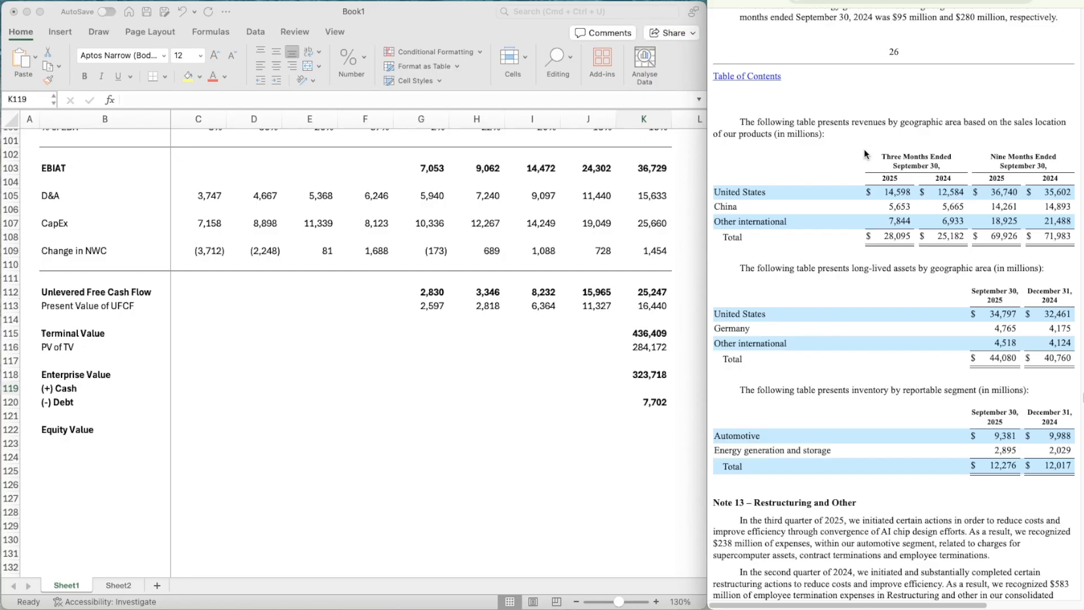
{"action": "scroll", "coordinate": [866, 154], "scroll_direction": "up", "scroll_amount": 10}
{"action": "scroll", "coordinate": [866, 154], "scroll_direction": "up", "scroll_amount": 15}
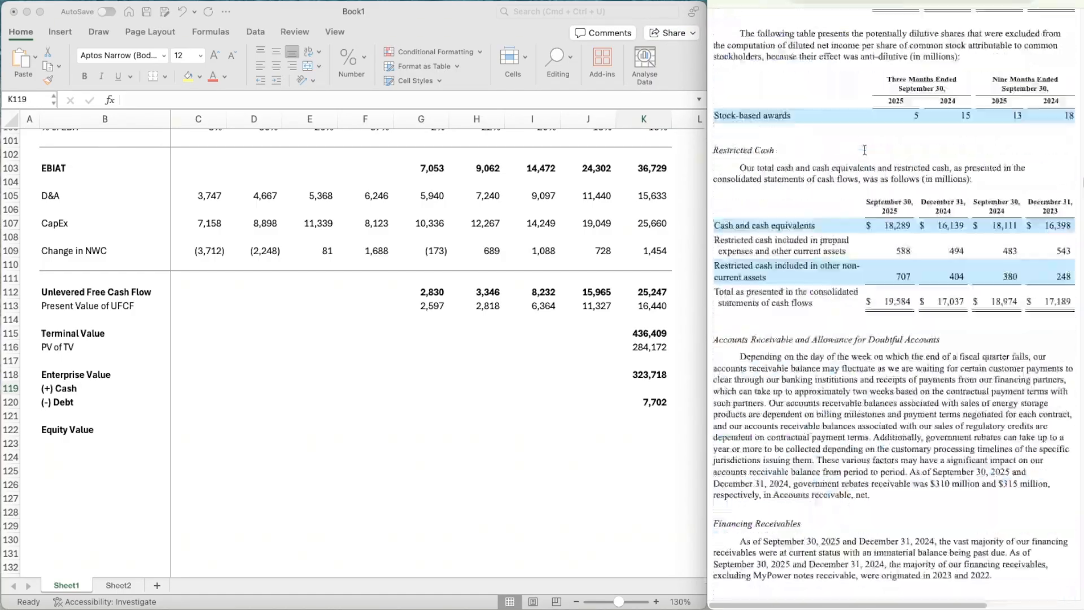
{"action": "scroll", "coordinate": [863, 153], "scroll_direction": "up", "scroll_amount": 15}
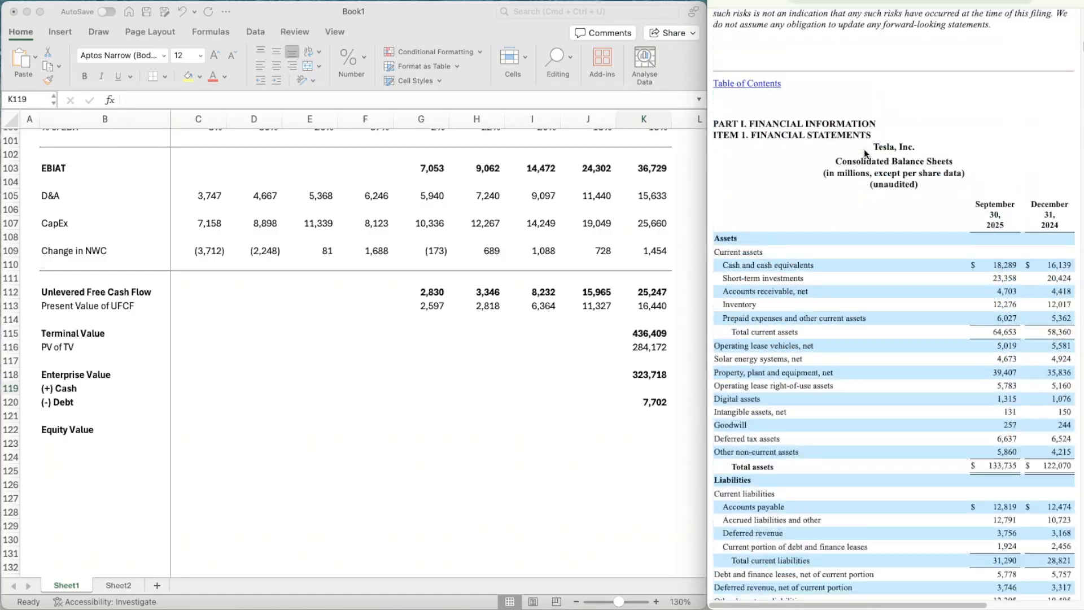
{"action": "scroll", "coordinate": [863, 149], "scroll_direction": "down", "scroll_amount": 3}
{"action": "scroll", "coordinate": [822, 141], "scroll_direction": "up", "scroll_amount": 2}
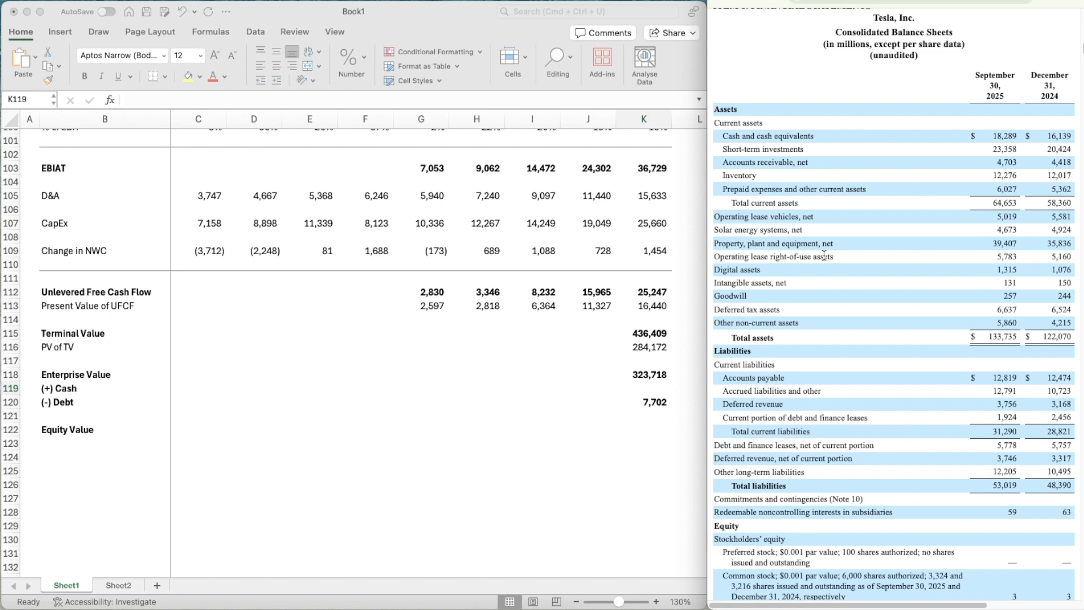
{"action": "left_click", "coordinate": [663, 386]}
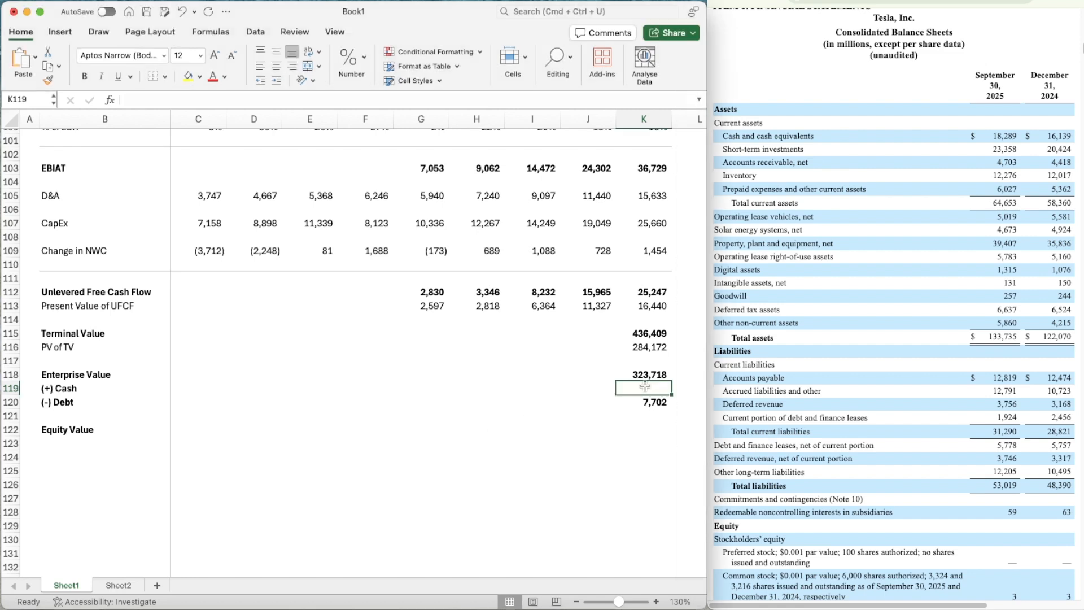
{"action": "type", "text": "=18289+23358"}
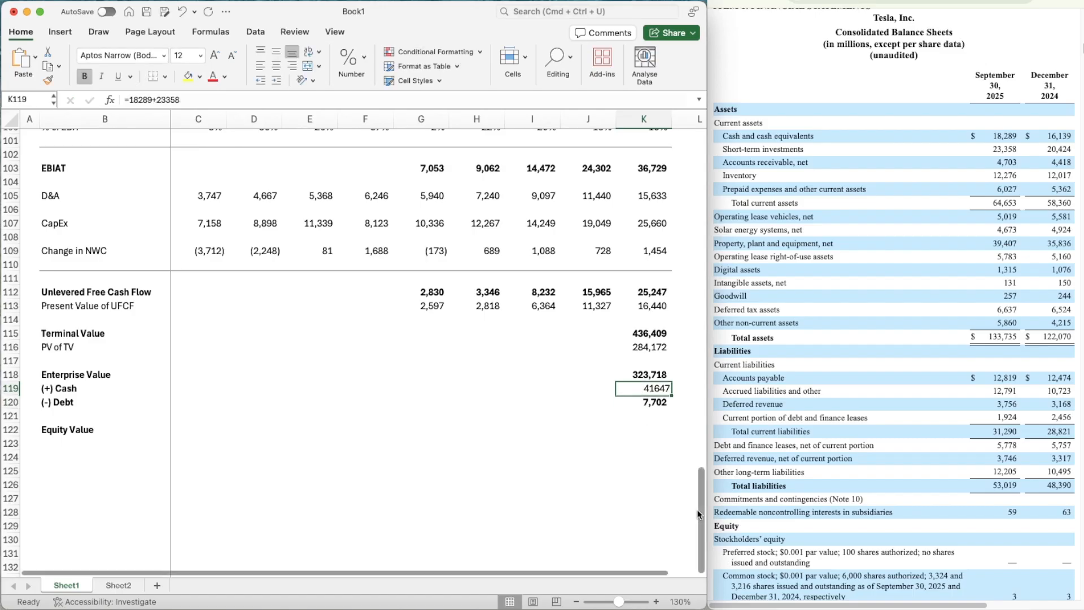
{"action": "key", "text": "ctrl+Return"}
- Calculate the Equity Value in K122 with =K118+K119-K120, adding cash to and subtracting debt from Enterprise Value
{"action": "key", "text": "Down"}
{"action": "key", "text": "Down"}
{"action": "key", "text": "Down"}
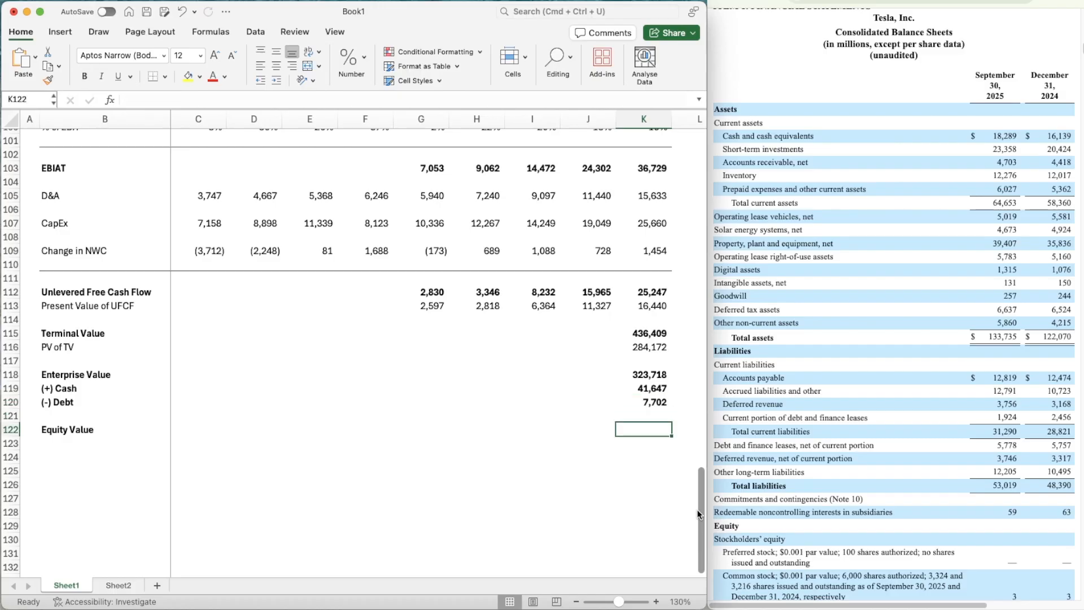
{"action": "type", "text": "="}
{"action": "key", "text": "Up"}
{"action": "key", "text": "Up"}
{"action": "key", "text": "Up"}
{"action": "key", "text": "Up"}
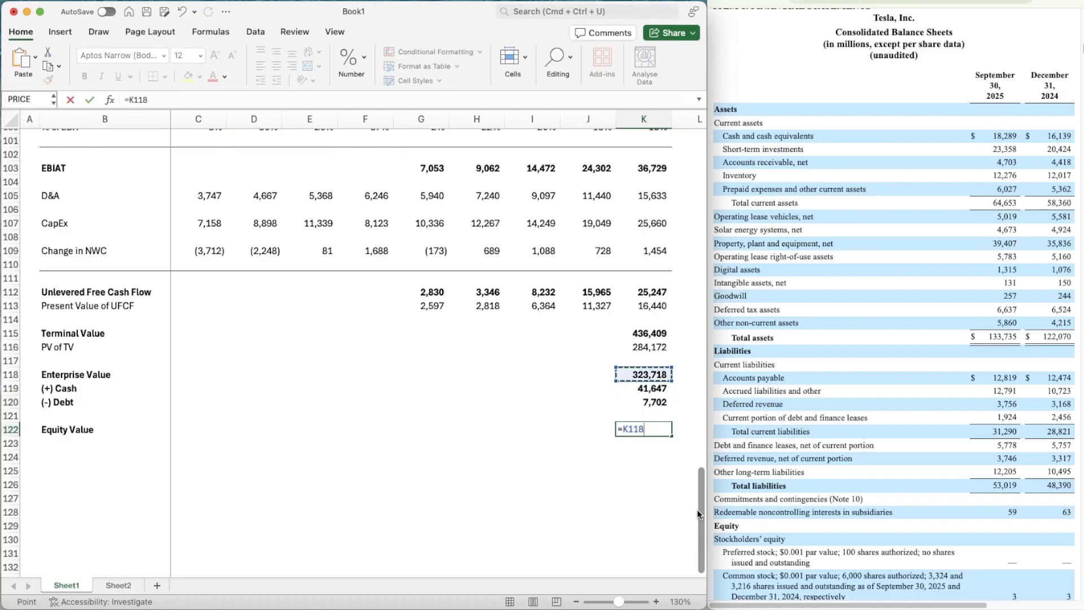
{"action": "type", "text": "+"}
{"action": "key", "text": "Up"}
{"action": "key", "text": "Up"}
{"action": "key", "text": "Up"}
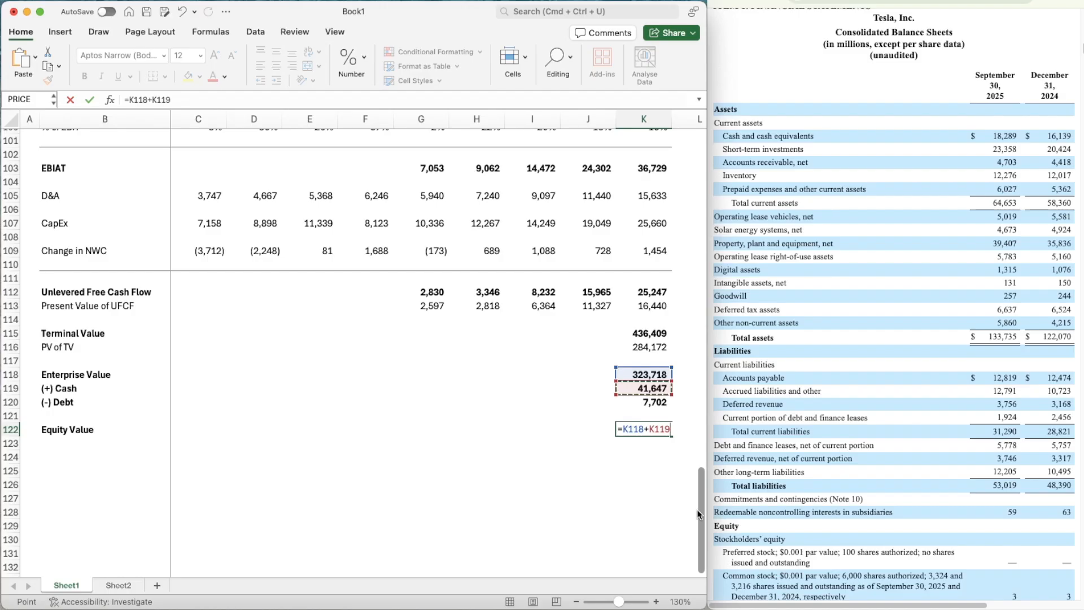
{"action": "type", "text": "-"}
{"action": "key", "text": "Up"}
{"action": "key", "text": "Up"}
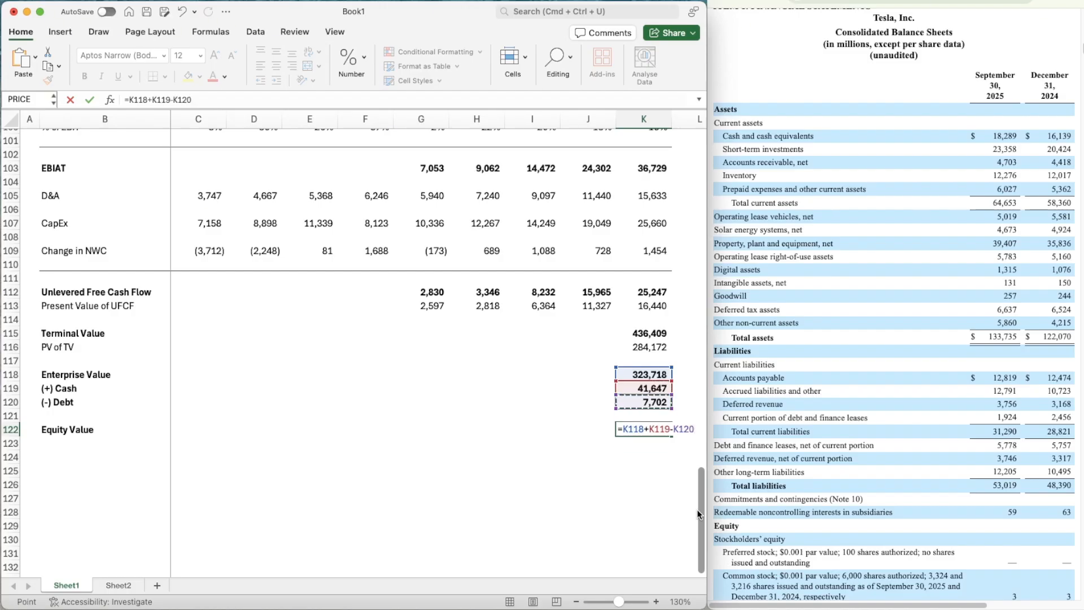
{"action": "key", "text": "Return"}
- Copy the bold number format of the debt amount in K120 onto the Equity Value in K122
{"action": "key", "text": "Up"}
{"action": "key", "text": "Up"}
{"action": "key", "text": "Up"}
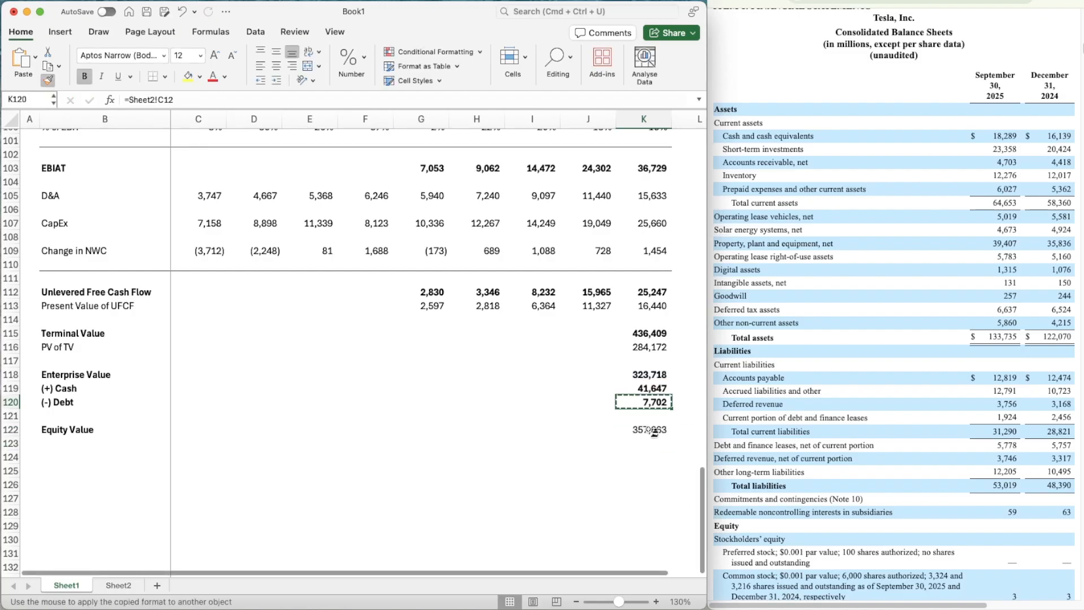
{"action": "left_click", "coordinate": [649, 432]}
- Label B123 "Diluted Shares Outstanding" and B124 "Implied Share Price" below the Equity Value label
{"action": "left_click", "coordinate": [50, 433]}
{"action": "scroll", "coordinate": [73, 455], "scroll_direction": "down", "scroll_amount": 3}
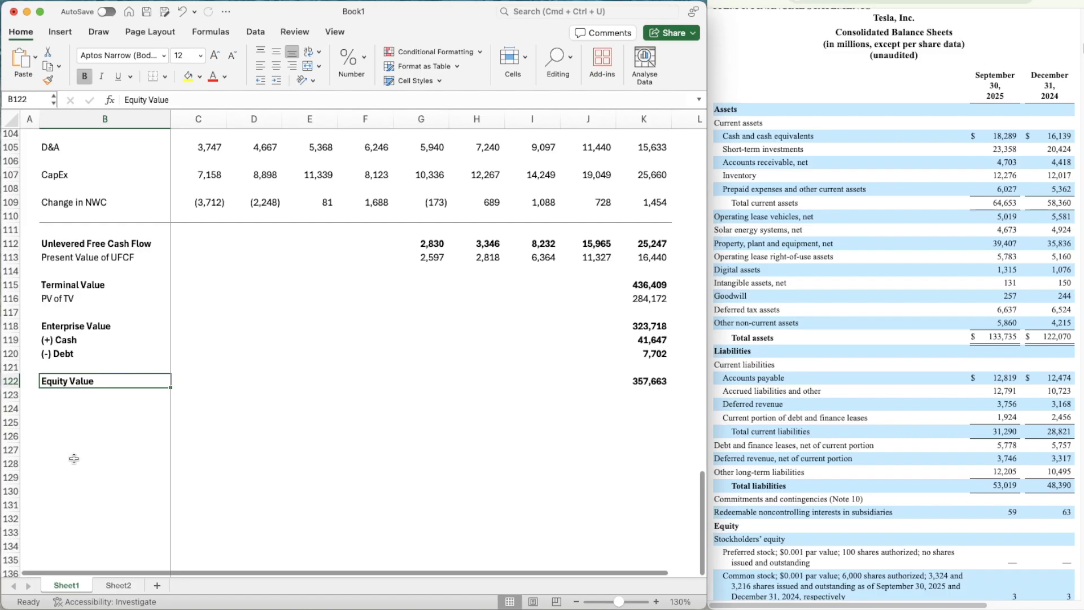
{"action": "key", "text": "Down"}
{"action": "type", "text": "Di"}
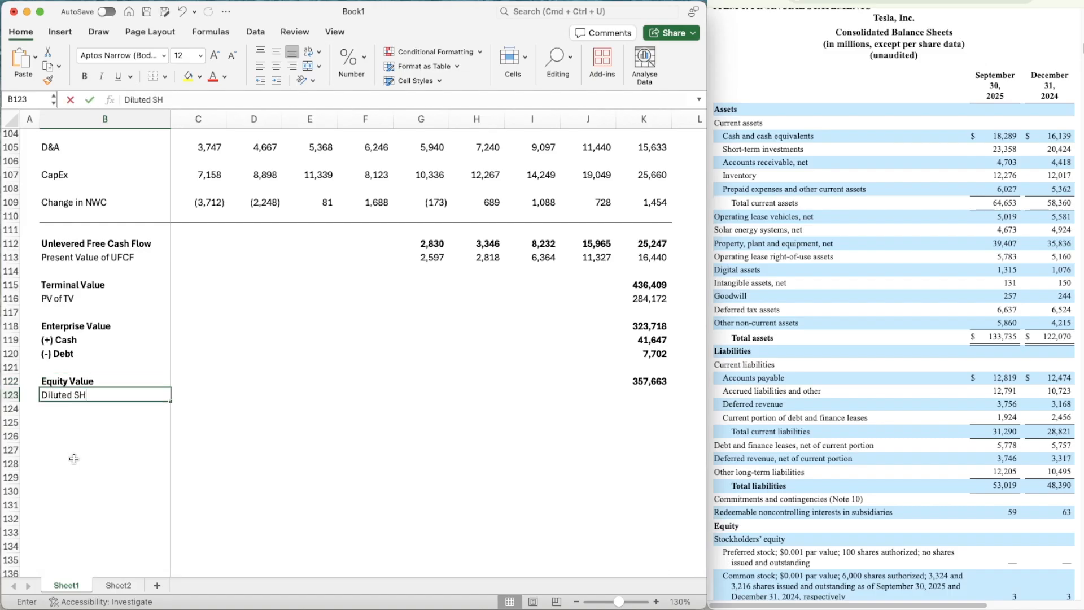
{"action": "key", "text": "BackSpace"}
{"action": "key", "text": "BackSpace"}
{"action": "key", "text": "BackSpace"}
{"action": "key", "text": "BackSpace"}
{"action": "type", "text": "hares Outst"}
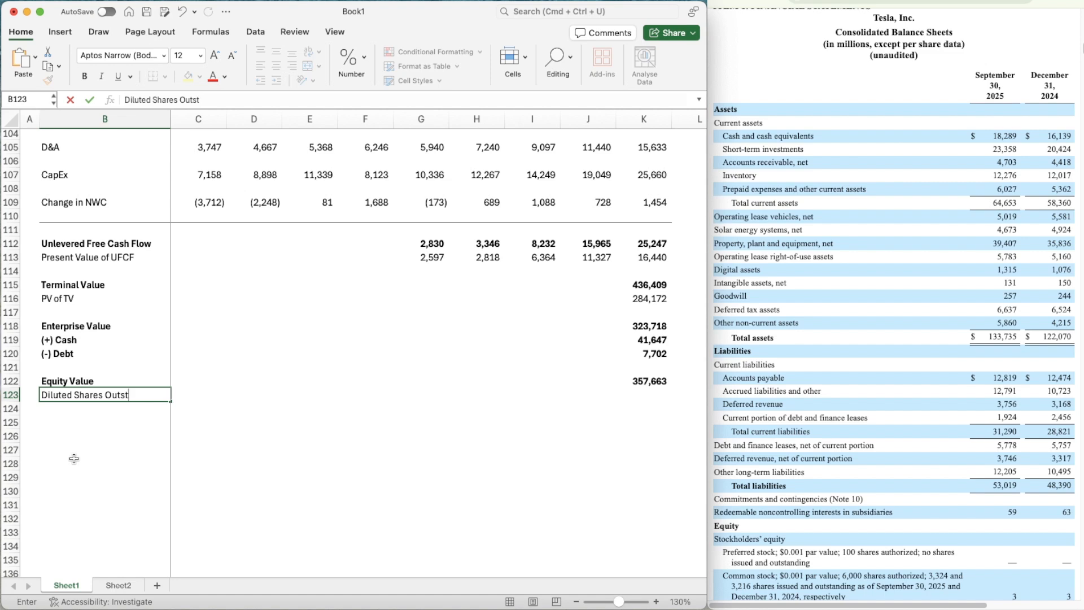
{"action": "type", "text": "anding"}
{"action": "key", "text": "Return"}
{"action": "type", "text": "Impl"}
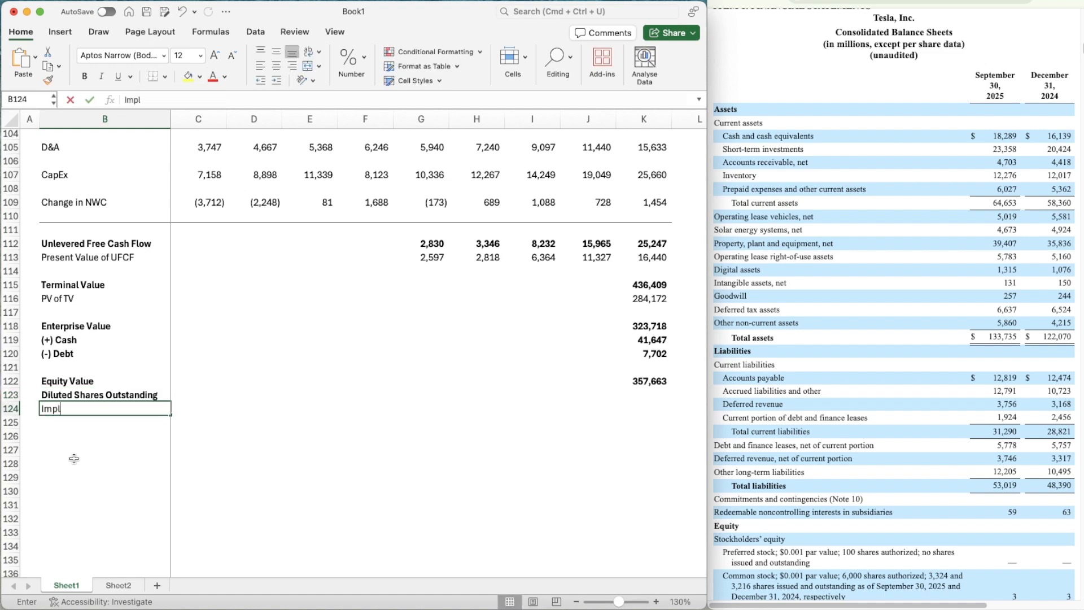
{"action": "type", "text": "ied Share Price"}
{"action": "key", "text": "Return"}
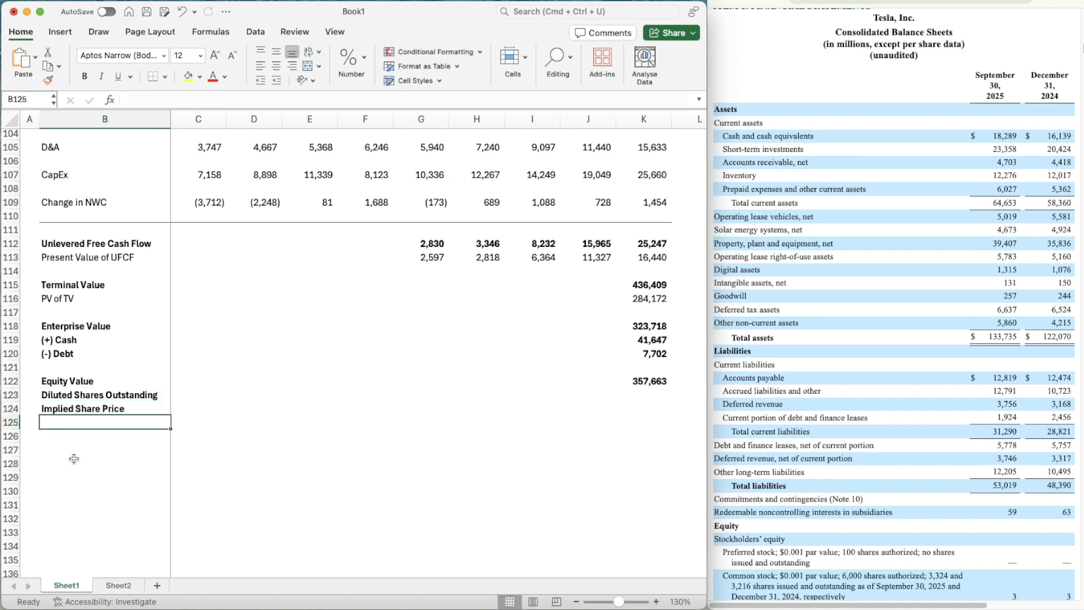
- Enter the nine-month 2025 diluted weighted average share count, 3523, from the statement of operations as Diluted Shares Outstanding in K123
{"action": "key", "text": "Up"}
{"action": "key", "text": "Up"}
{"action": "key", "text": "Down"}
{"action": "key", "text": "Right"}
{"action": "key", "text": "Up"}
{"action": "key", "text": "Left"}
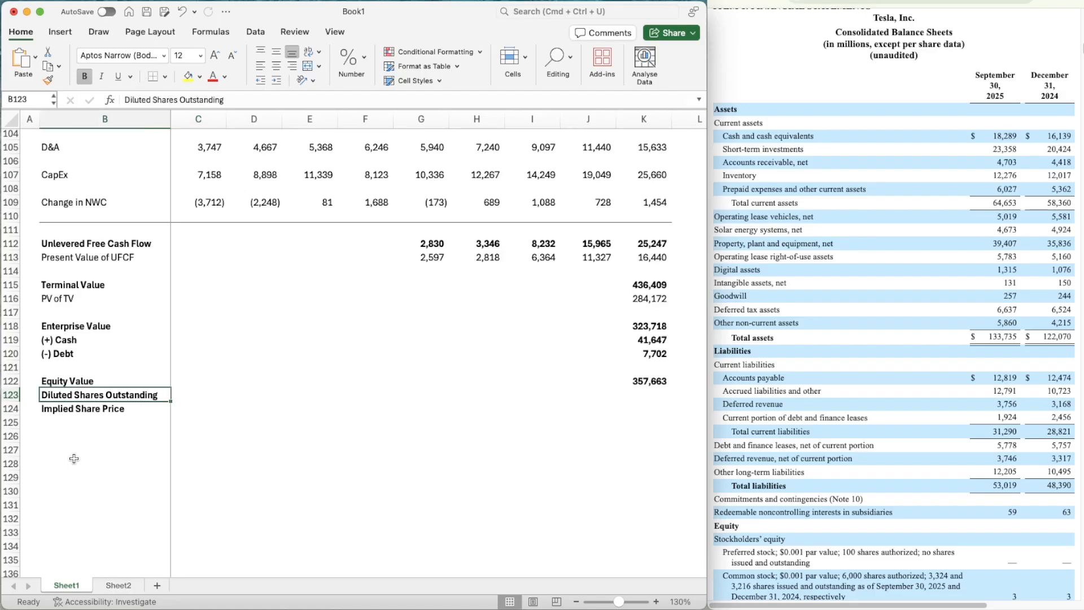
{"action": "key", "text": "Up"}
{"action": "key", "text": "Down"}
{"action": "key", "text": "Right"}
{"action": "key", "text": "Right"}
{"action": "key", "text": "Right"}
{"action": "key", "text": "Right"}
{"action": "key", "text": "Right"}
{"action": "key", "text": "Right"}
{"action": "key", "text": "Right"}
{"action": "key", "text": "Right"}
{"action": "key", "text": "Right"}
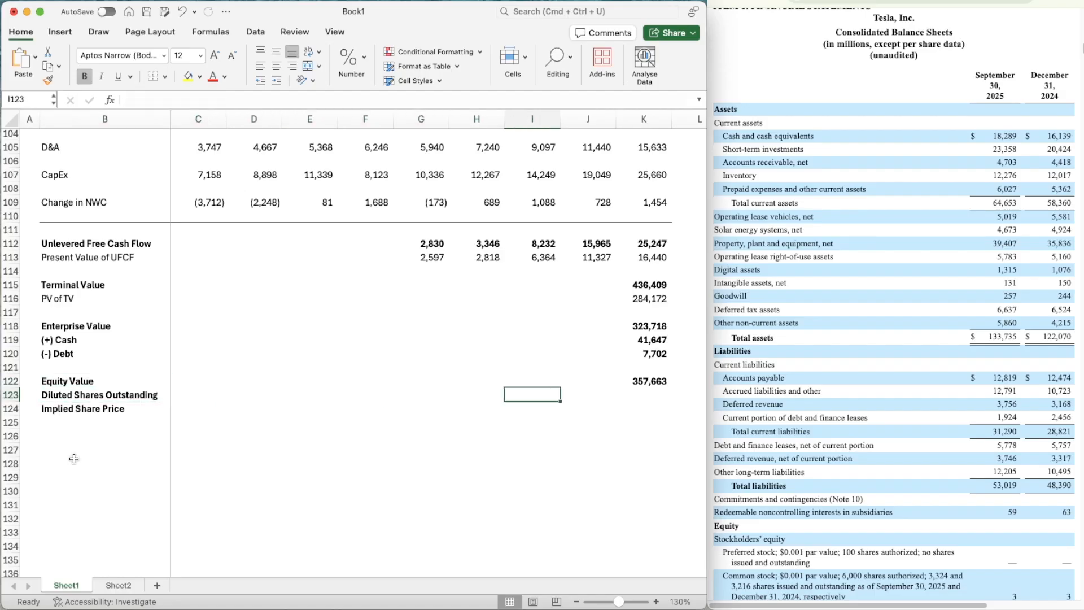
{"action": "scroll", "coordinate": [836, 455], "scroll_direction": "down", "scroll_amount": 15}
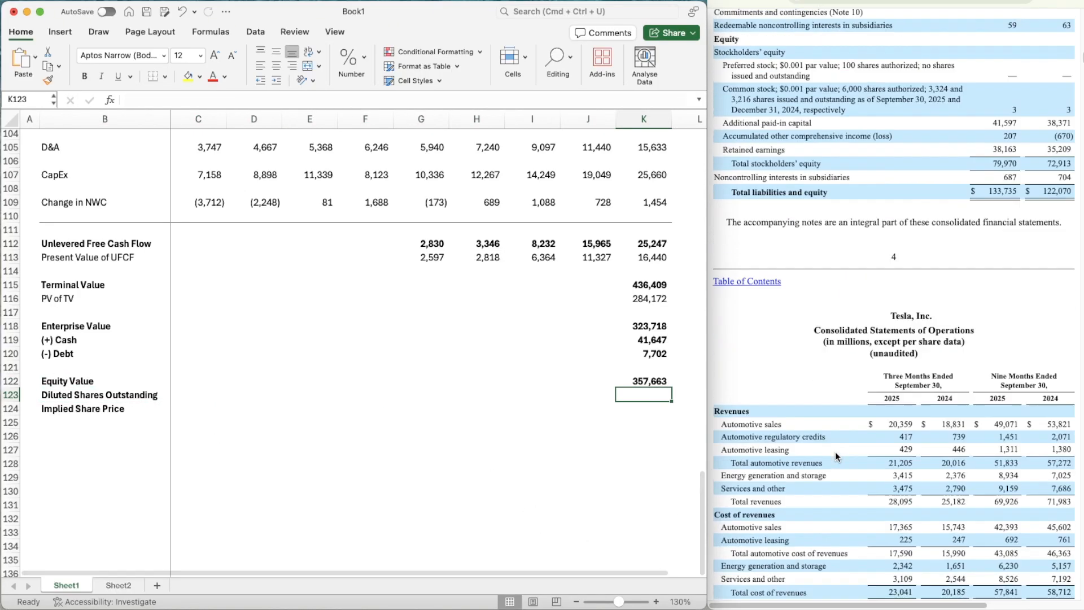
{"action": "scroll", "coordinate": [835, 451], "scroll_direction": "up", "scroll_amount": 5}
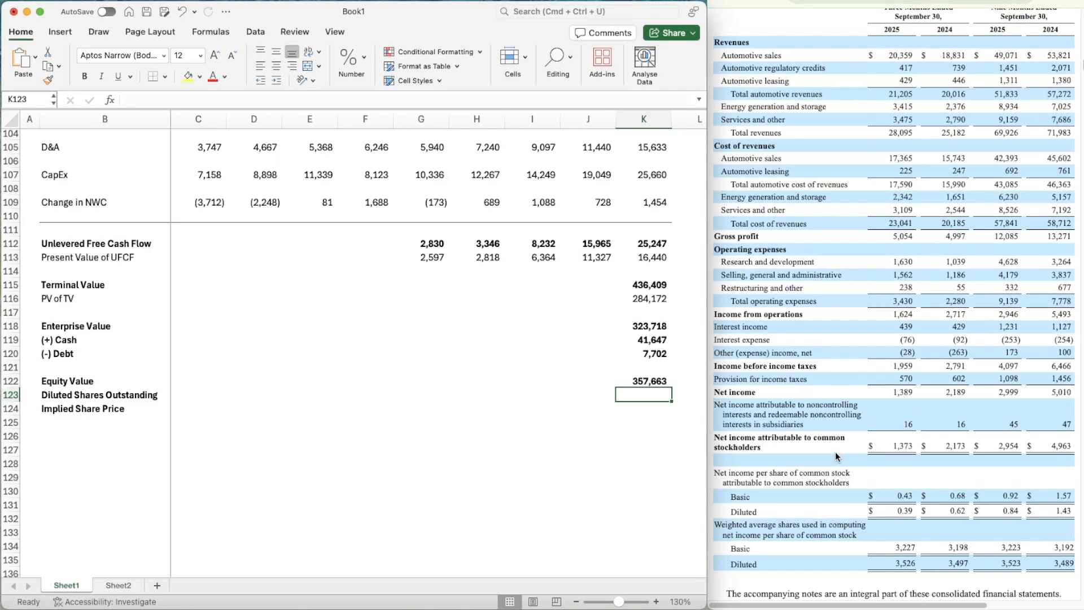
{"action": "scroll", "coordinate": [995, 271], "scroll_direction": "down", "scroll_amount": 5}
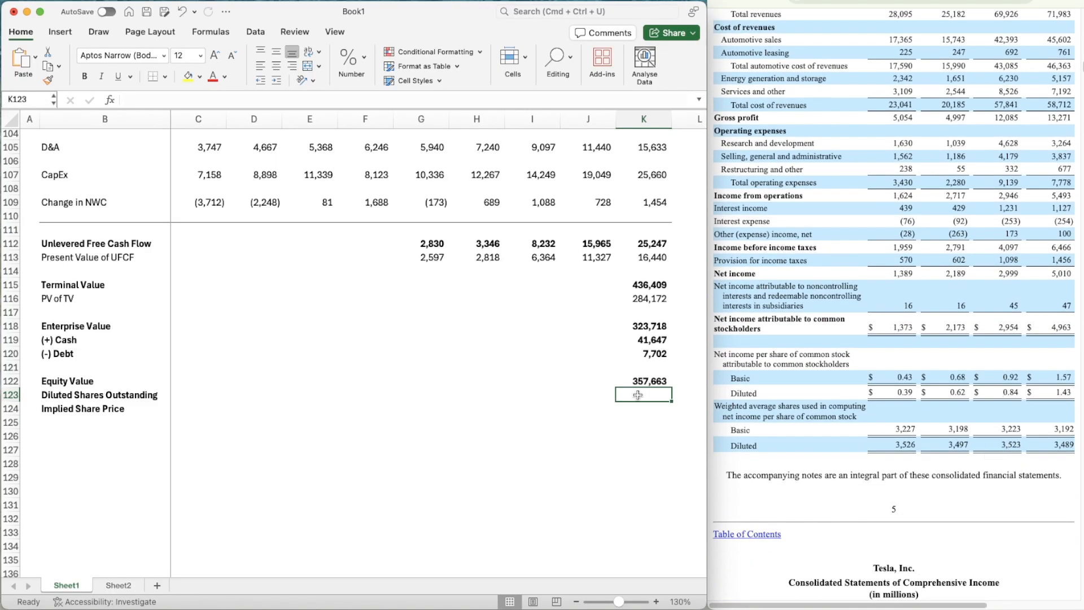
{"action": "type", "text": "3"}
- Copy the bold number format of the Equity Value in K122 onto the diluted share count in K123
{"action": "key", "text": "Up"}
{"action": "key", "text": "Up"}
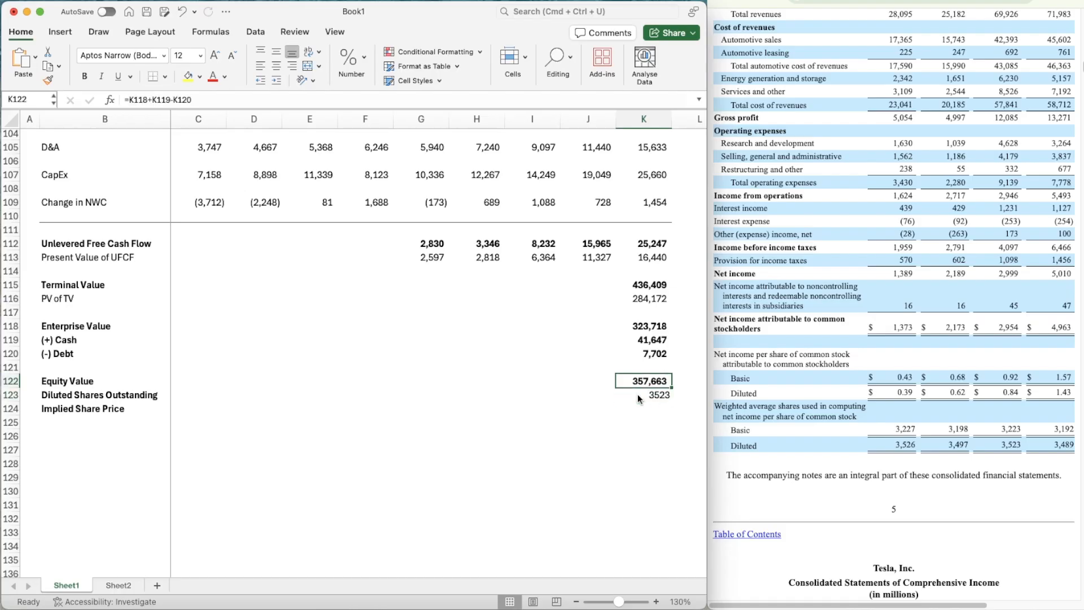
{"action": "key", "text": "super+shift+c"}
{"action": "key", "text": "shift+Down"}
{"action": "key", "text": "super+shift+v"}
{"action": "key", "text": "Down"}
{"action": "key", "text": "Down"}
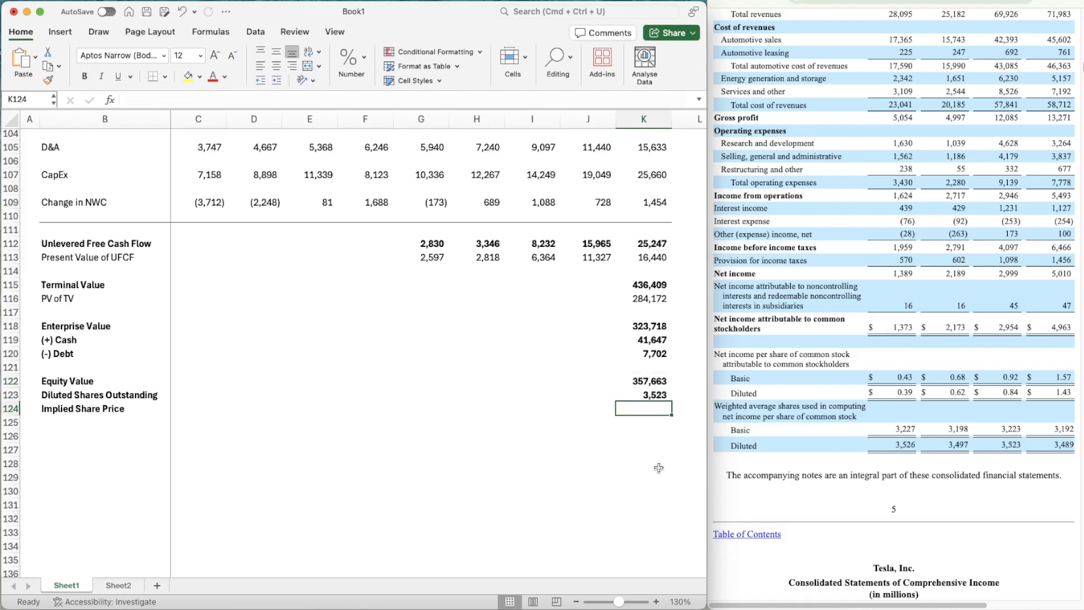
- Calculate the Implied Share Price in K124 with =K122/K123, dividing Equity Value by Diluted Shares Outstanding
{"action": "type", "text": "="}
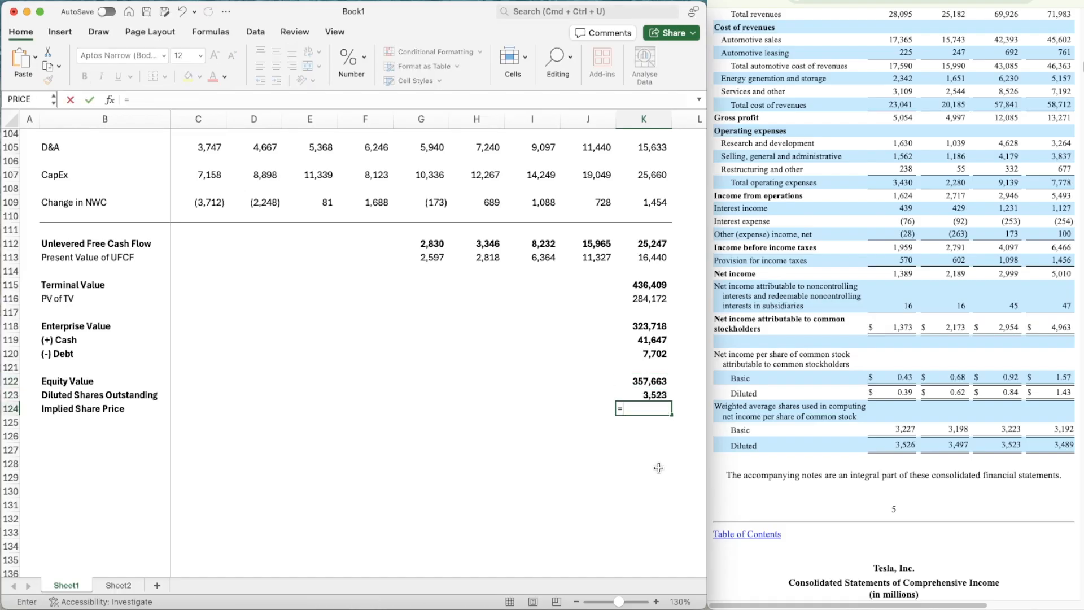
{"action": "key", "text": "Up"}
{"action": "key", "text": "Up"}
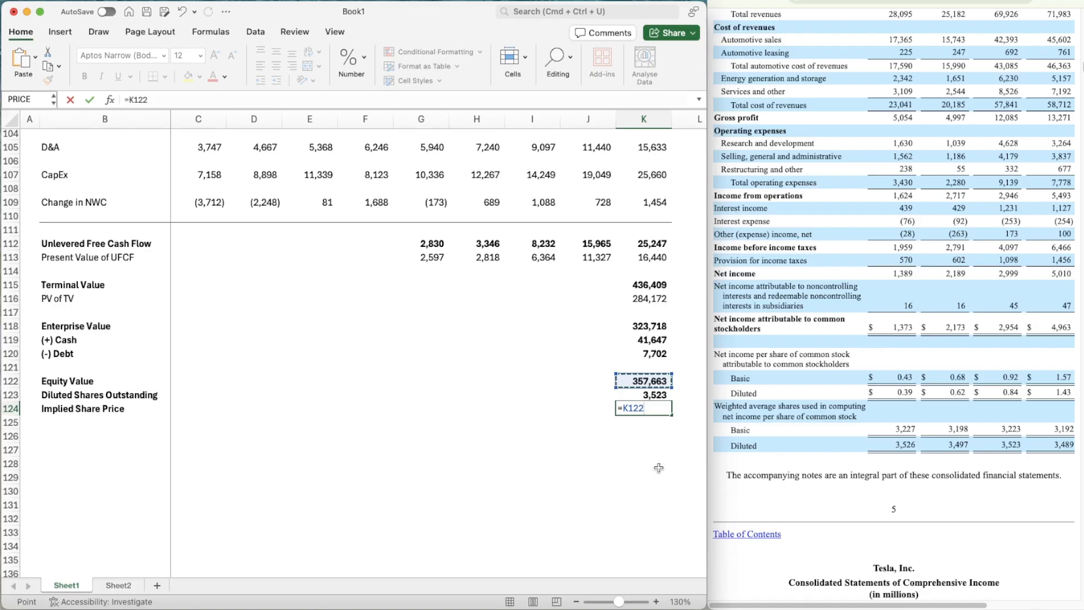
{"action": "type", "text": "/"}
{"action": "key", "text": "Up"}
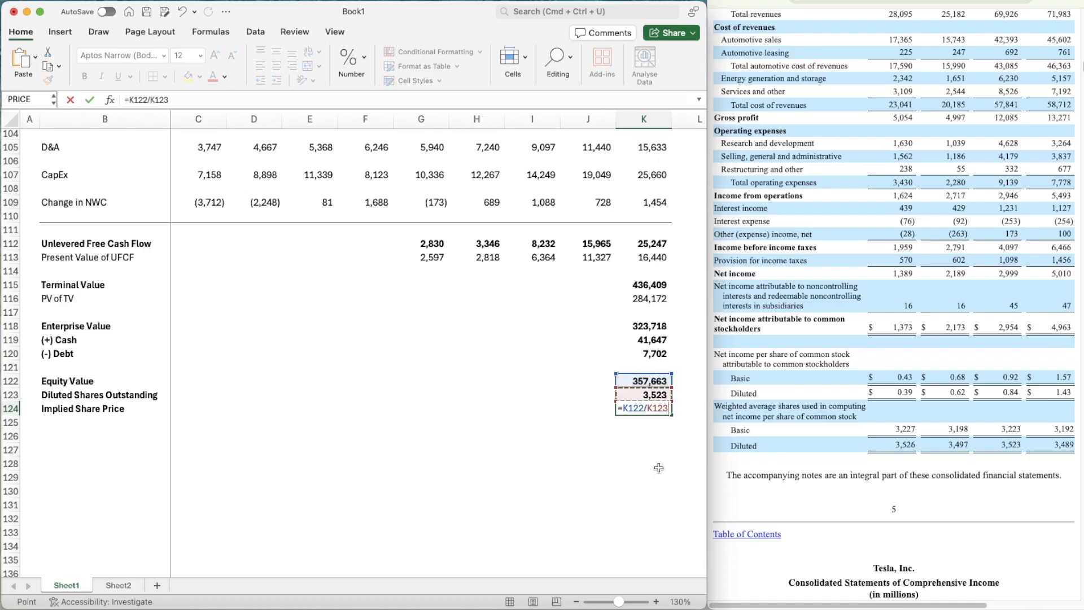
{"action": "key", "text": "Return"}
- Copy the bold number format of the diluted share count in K123 onto the Implied Share Price in K124
{"action": "key", "text": "Up"}
{"action": "key", "text": "Up"}
{"action": "key", "text": "super+shift+c"}
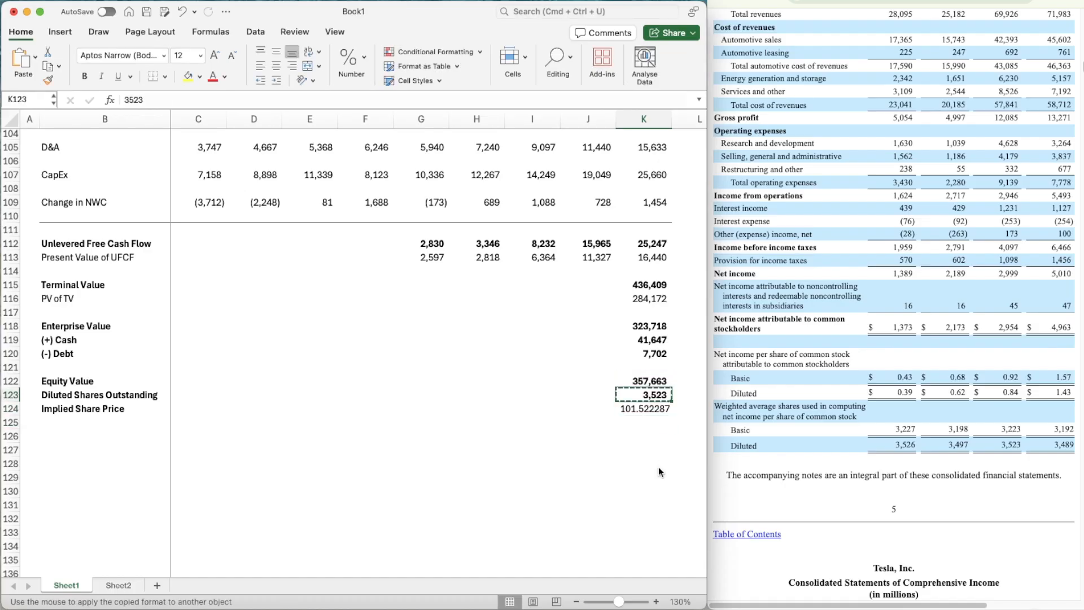
{"action": "key", "text": "Down"}
{"action": "key", "text": "super+shift+v"}
{"action": "key", "text": "Down"}
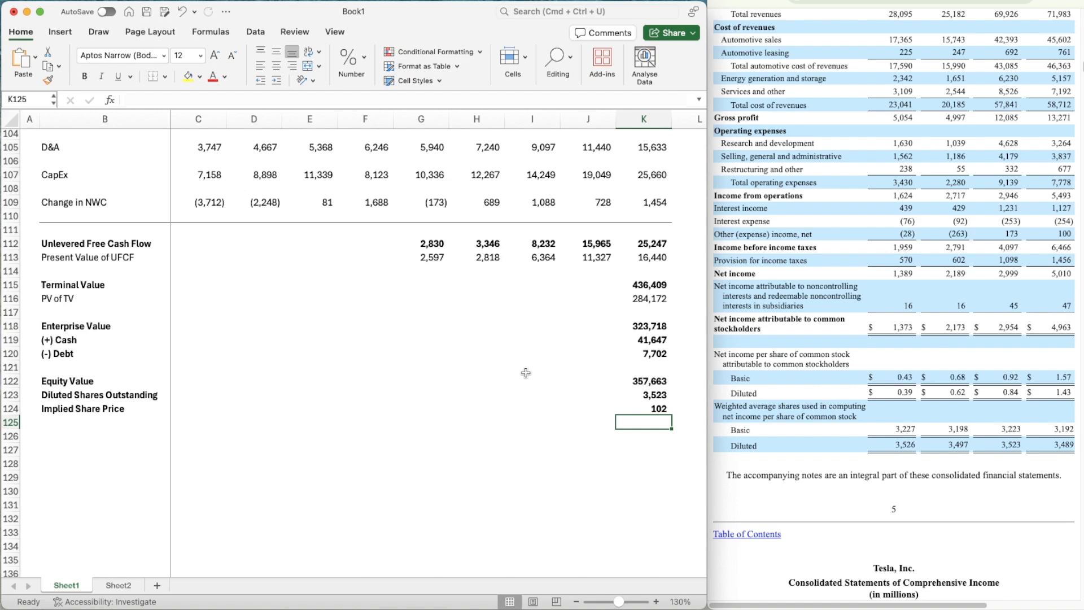
- Enter =124 as the Implied price in G4 of the summary header
{"action": "scroll", "coordinate": [526, 373], "scroll_direction": "up", "scroll_amount": 20}
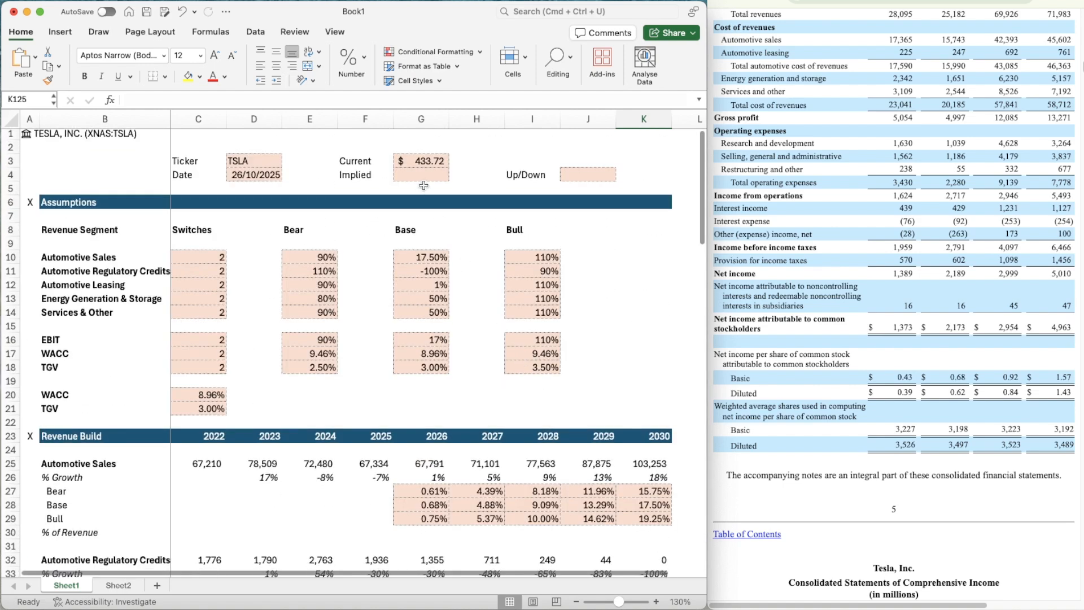
{"action": "left_click", "coordinate": [426, 172]}
{"action": "type", "text": "=124"}
{"action": "key", "text": "Return"}
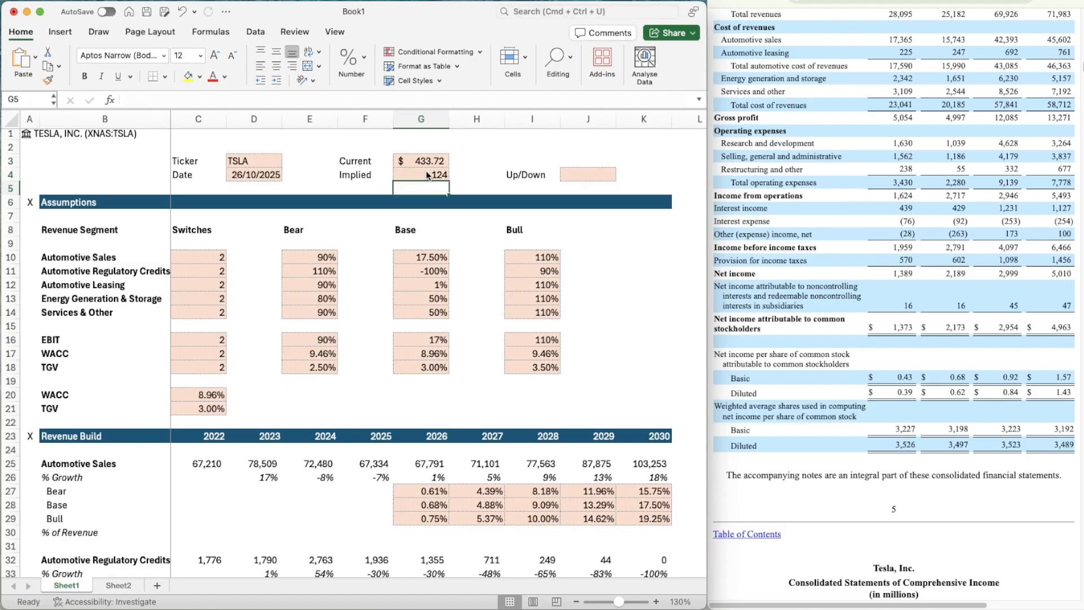
- Copy the dollar currency format of the Current price in G3 onto the Implied price in G4
{"action": "key", "text": "Up"}
{"action": "key", "text": "Up"}
{"action": "key", "text": "super+shift+c"}
{"action": "left_click", "coordinate": [426, 171]}
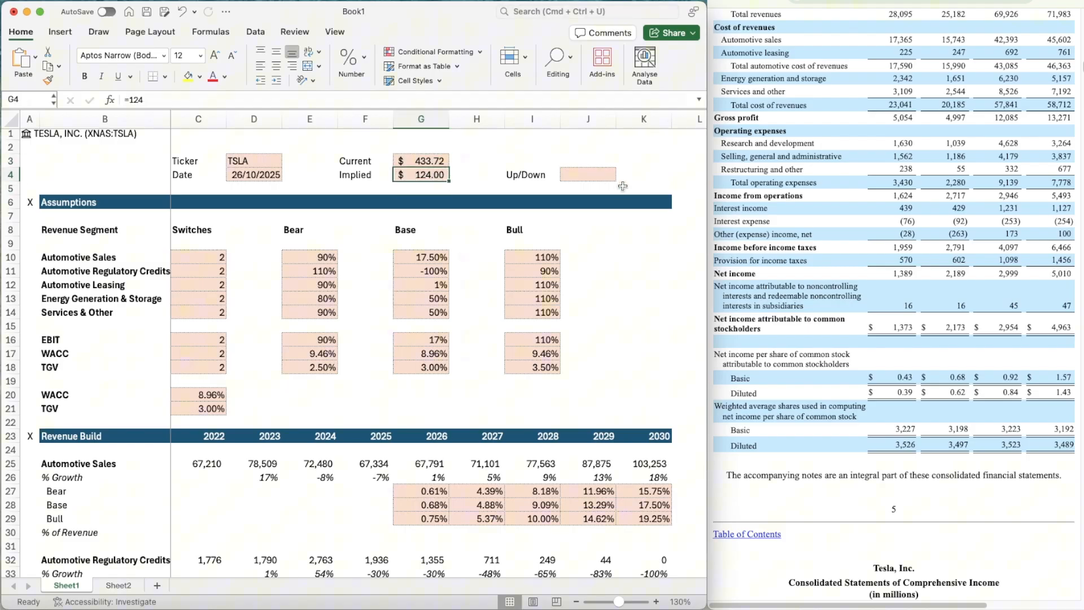
- Calculate the Up/Down percentage in J4 with =G4/G3-1, comparing the Implied price with the Current price
{"action": "left_click", "coordinate": [597, 172]}
{"action": "type", "text": "="}
{"action": "key", "text": "Left"}
{"action": "key", "text": "Left"}
{"action": "key", "text": "Left"}
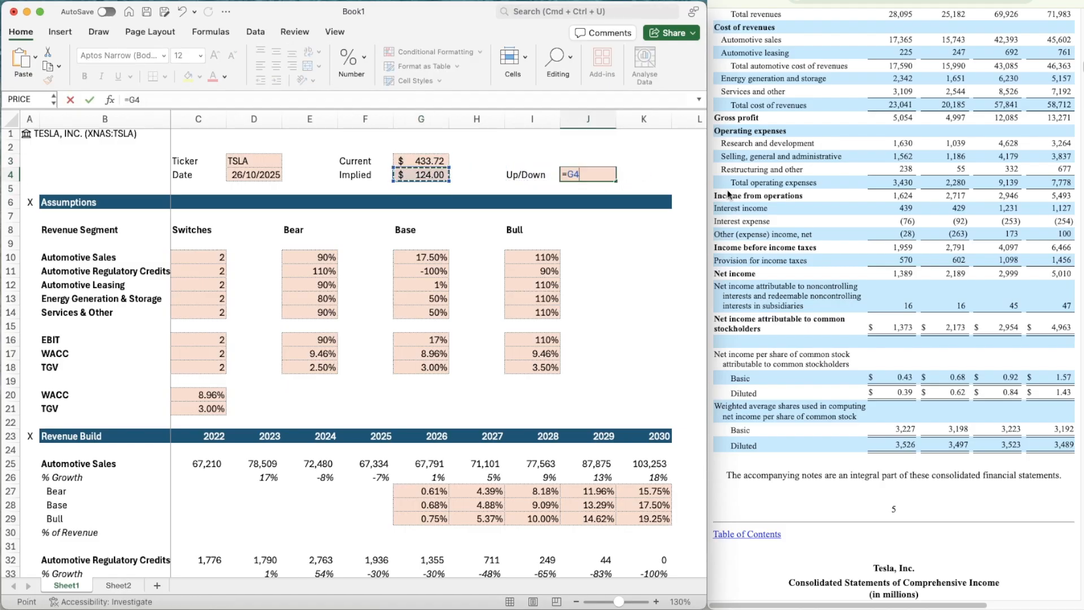
{"action": "type", "text": "/"}
{"action": "key", "text": "Left"}
{"action": "key", "text": "Left"}
{"action": "key", "text": "Left"}
{"action": "key", "text": "Up"}
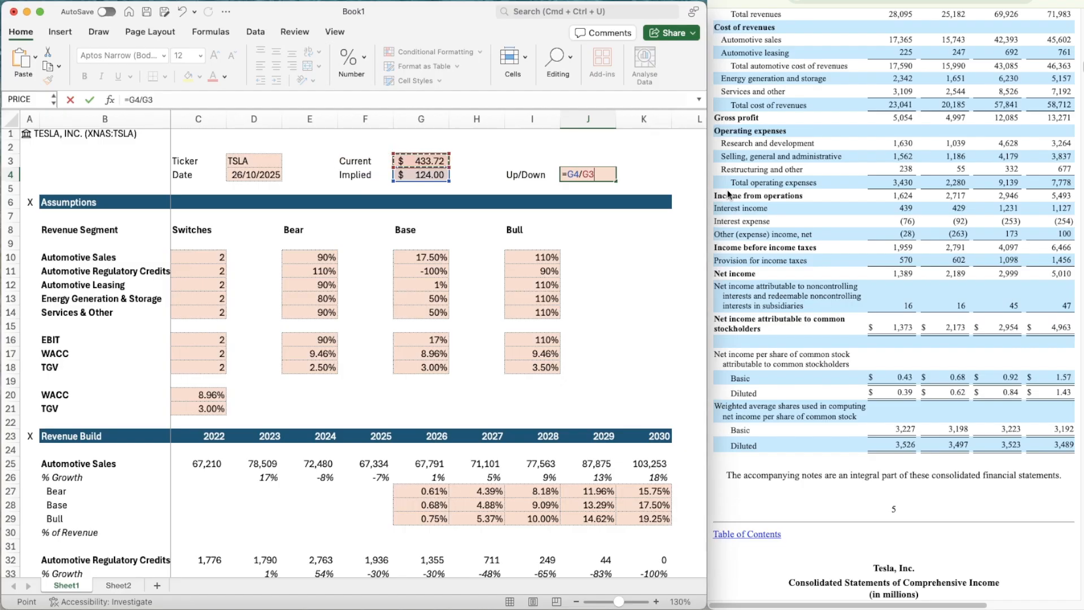
{"action": "type", "text": "-1"}
{"action": "key", "text": "Return"}
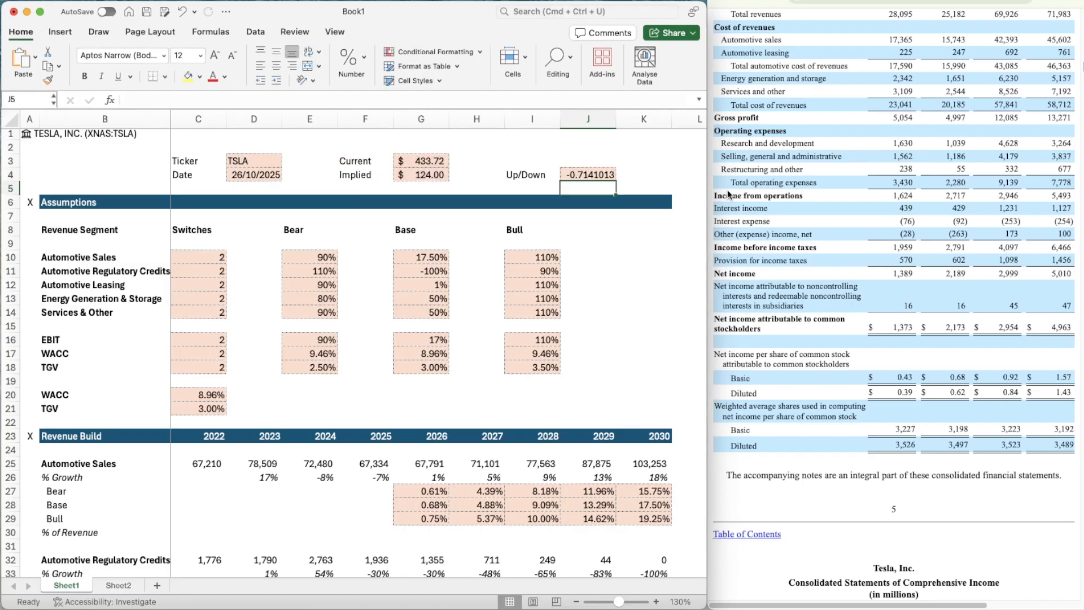
- Copy the percentage format of the Bull Automotive Sales assumption in I10 onto the Up/Down cell J4
{"action": "key", "text": "Down"}
{"action": "key", "text": "Down"}
{"action": "key", "text": "Down"}
{"action": "key", "text": "Left"}
{"action": "key", "text": "Down"}
{"action": "key", "text": "Down"}
{"action": "key", "text": "super+shift+c"}
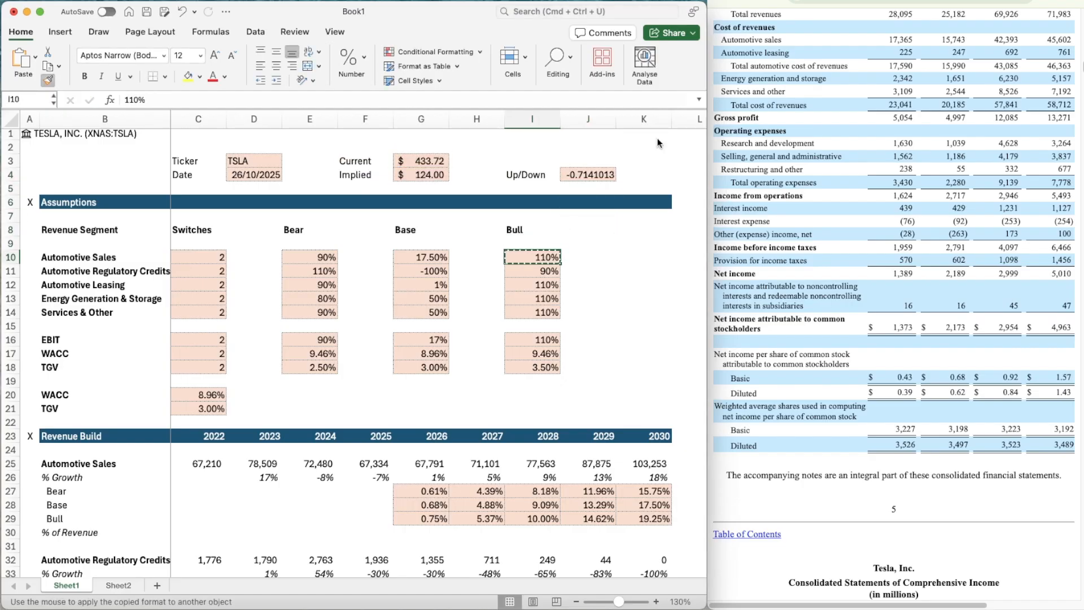
{"action": "left_click", "coordinate": [600, 175]}
{"action": "left_click", "coordinate": [669, 270]}
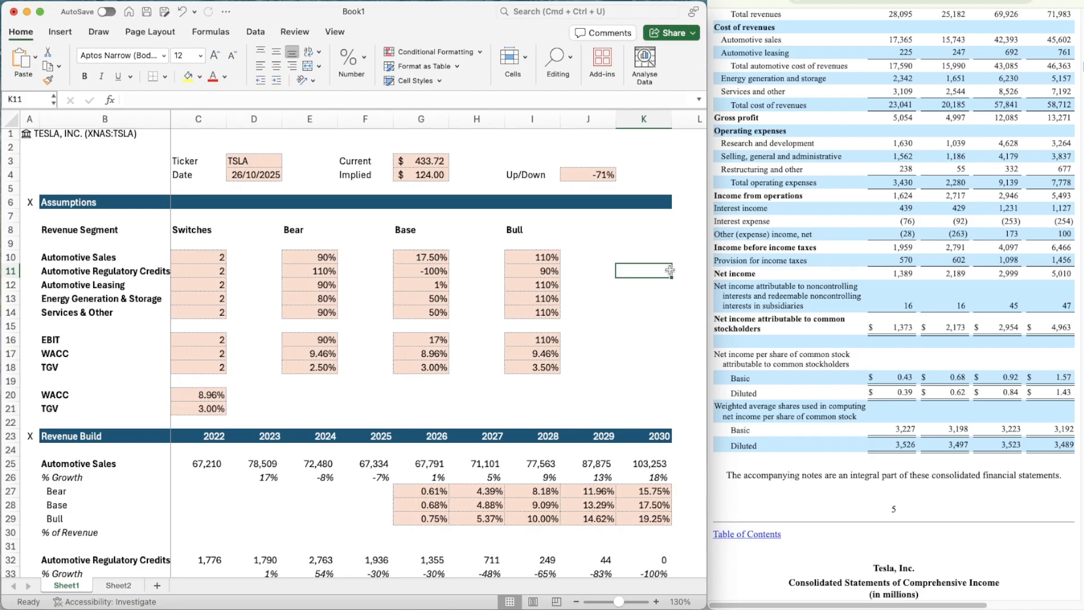
{"action": "scroll", "coordinate": [672, 299], "scroll_direction": "down", "scroll_amount": 1}
{"action": "scroll", "coordinate": [675, 316], "scroll_direction": "up", "scroll_amount": 1}
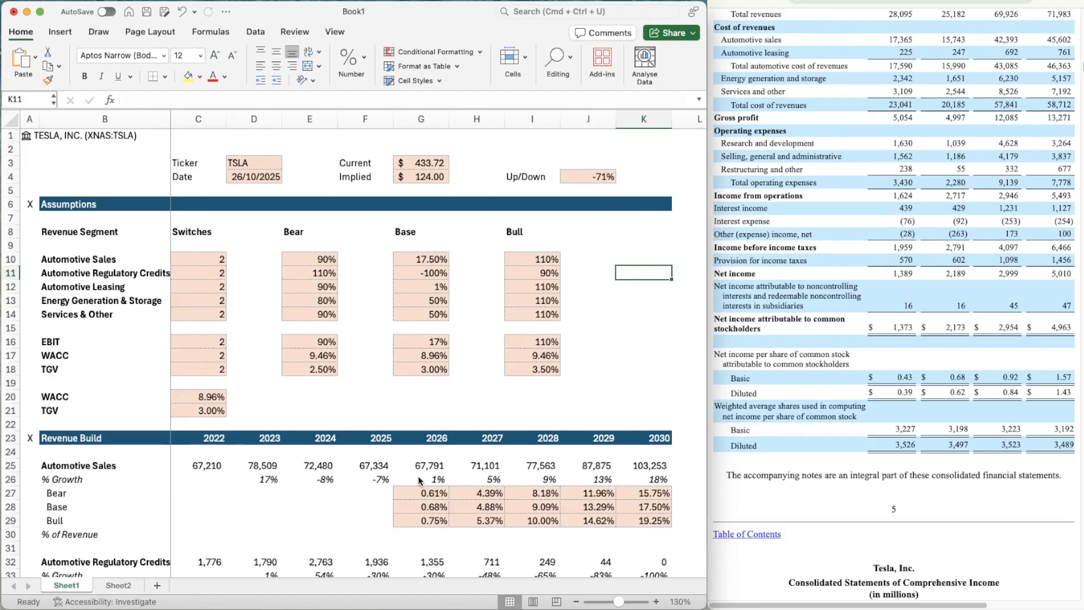
{"action": "scroll", "coordinate": [418, 480], "scroll_direction": "down", "scroll_amount": 3}
{"action": "scroll", "coordinate": [419, 480], "scroll_direction": "up", "scroll_amount": 3}
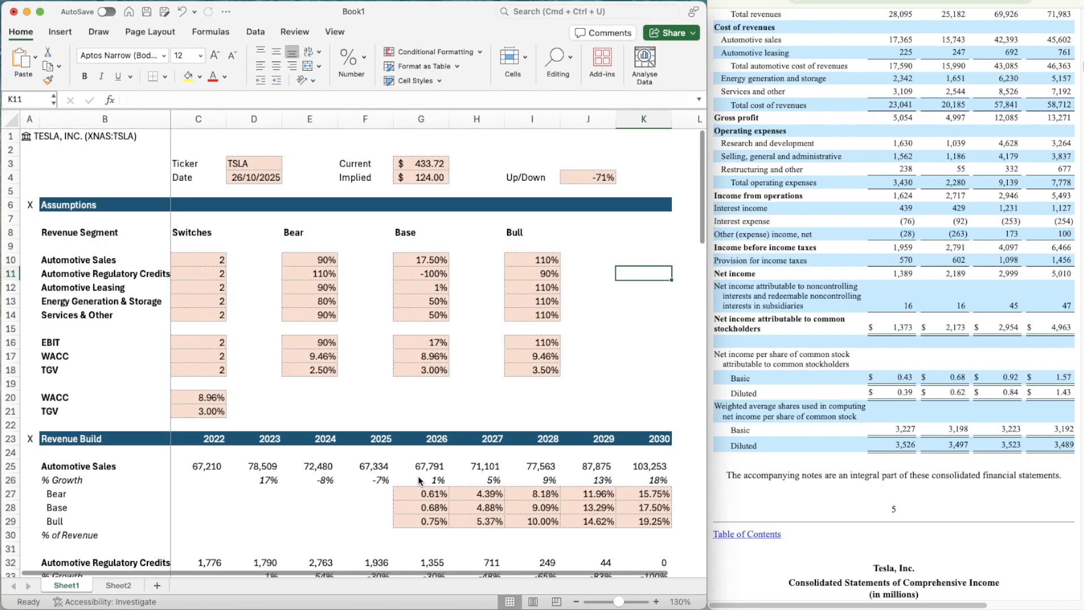
- Set all scenario switches to 3 for the Bull case, covering the revenue segments in C10:C14 and EBIT, WACC and TGV in C16:C18
{"action": "left_click", "coordinate": [195, 261]}
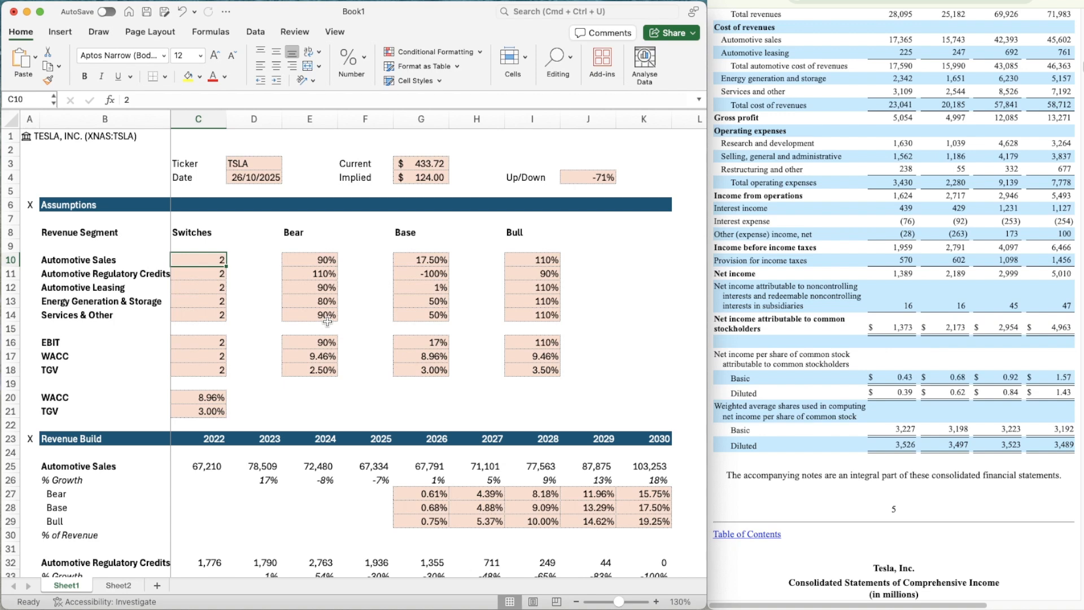
{"action": "type", "text": "3 3 3 3 3"}
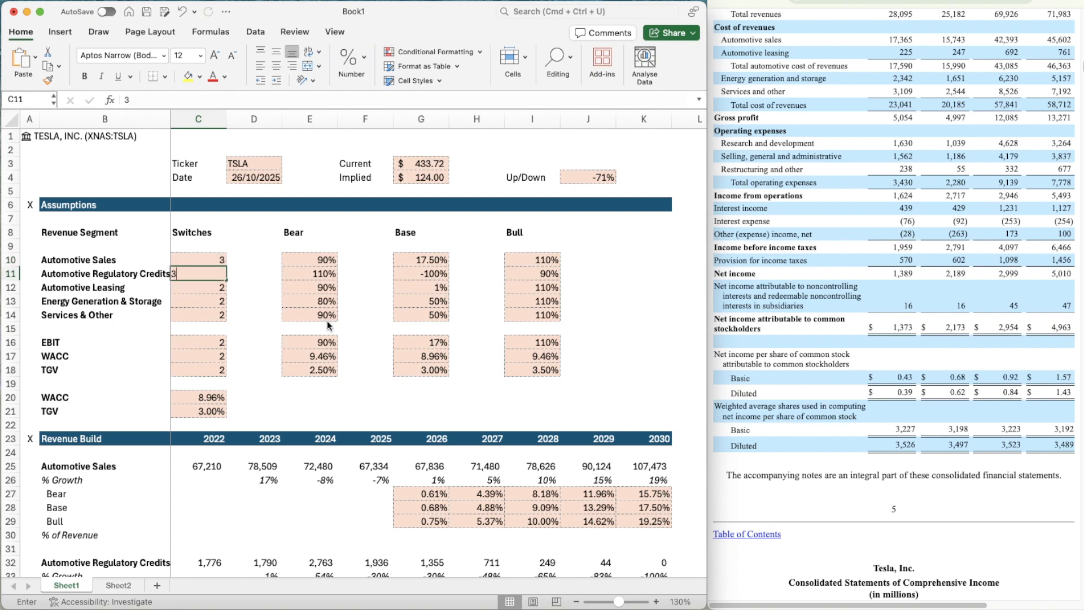
{"action": "key", "text": "Return"}
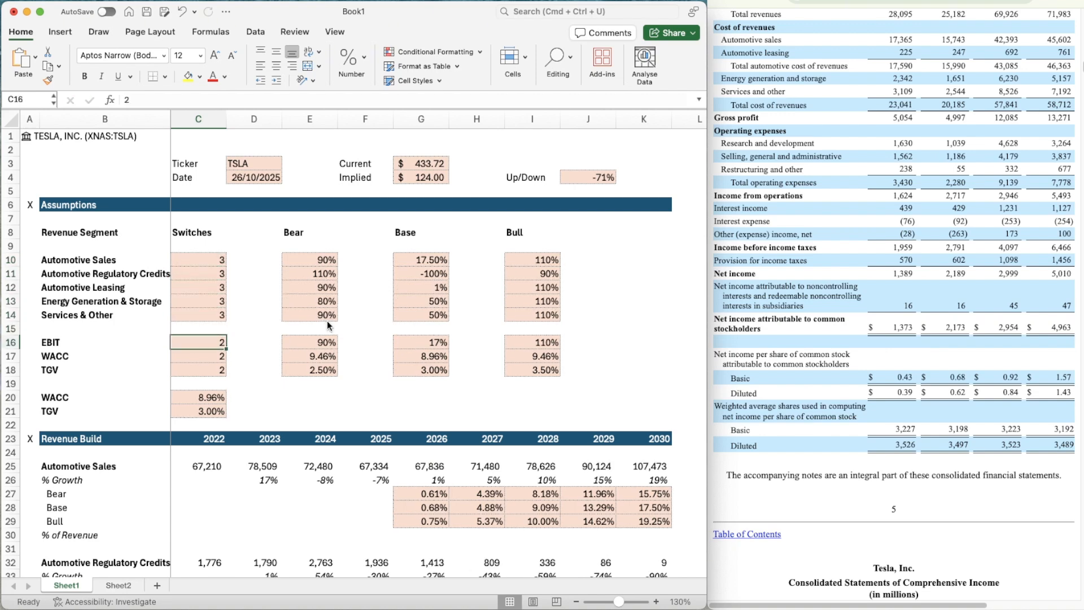
{"action": "type", "text": "3 3 3"}
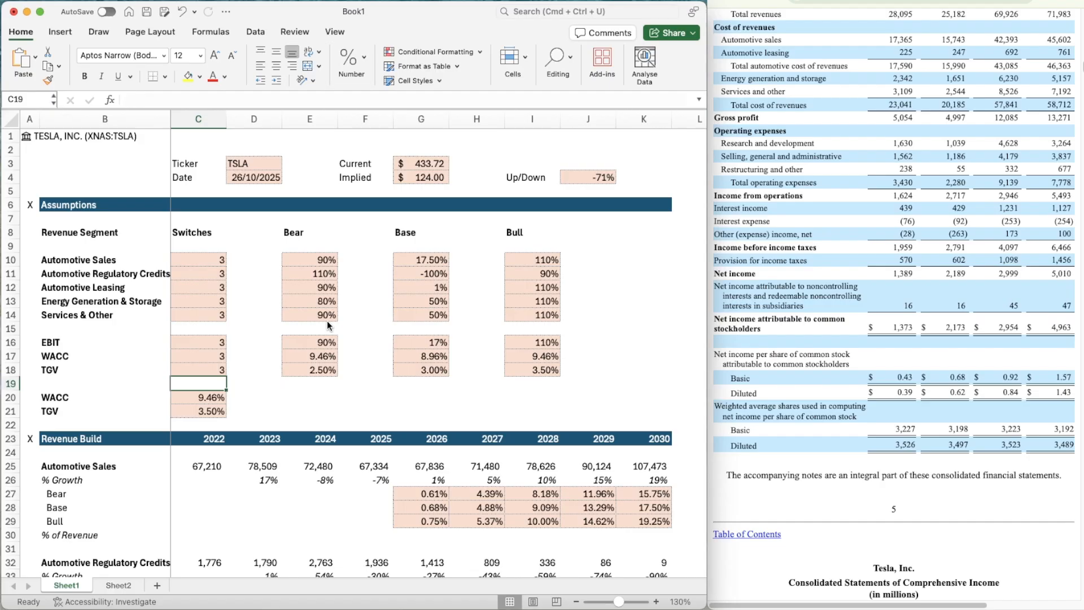
{"action": "key", "text": "Right"}
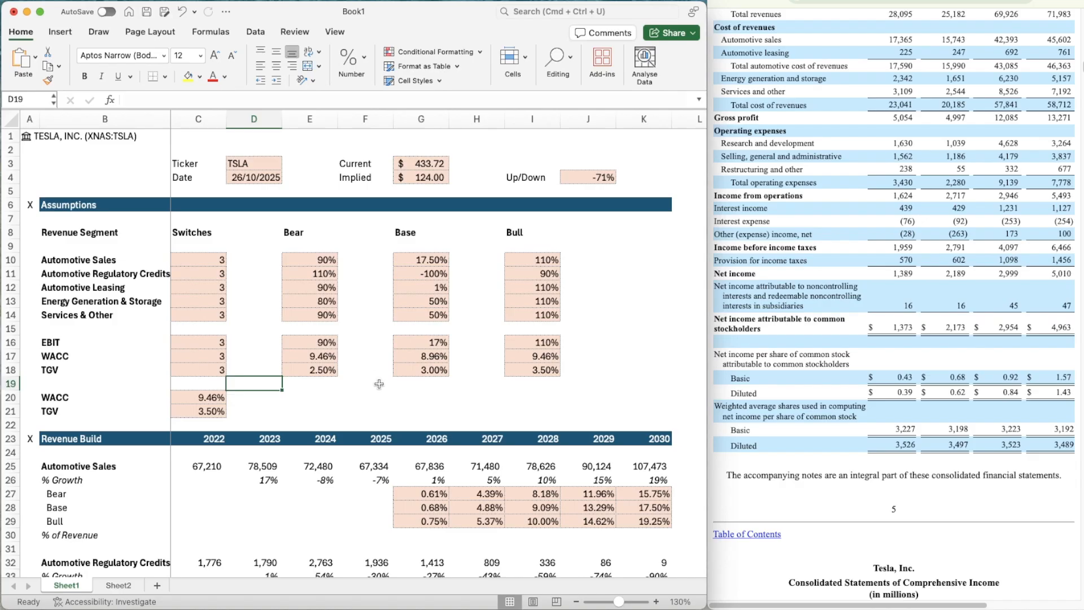
- Set the Base EBIT assumption in G16 to 20%
{"action": "left_click", "coordinate": [418, 342]}
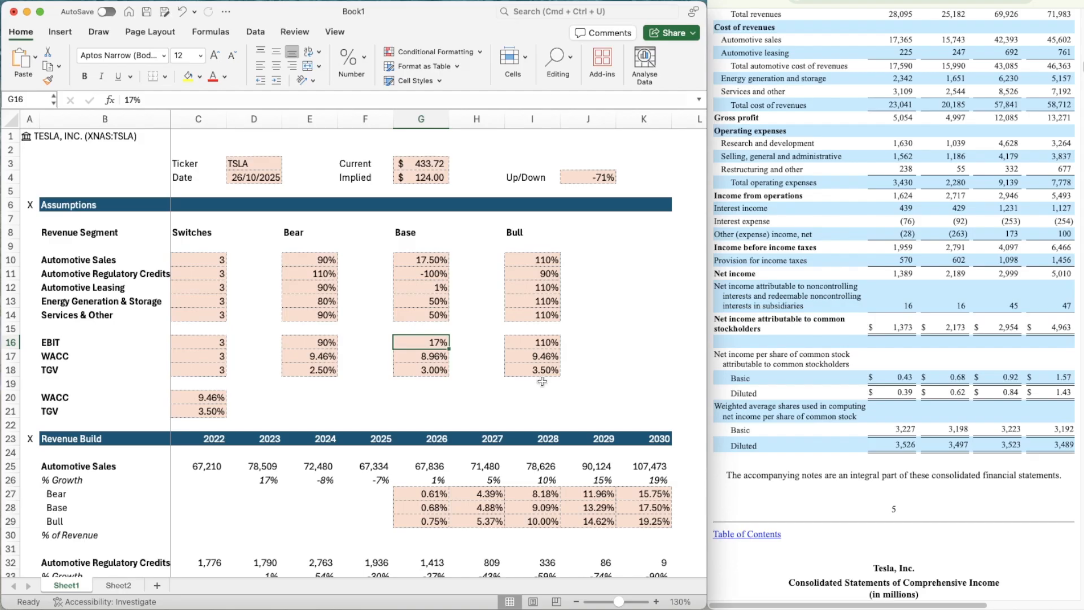
{"action": "type", "text": "20"}
{"action": "key", "text": "Return"}
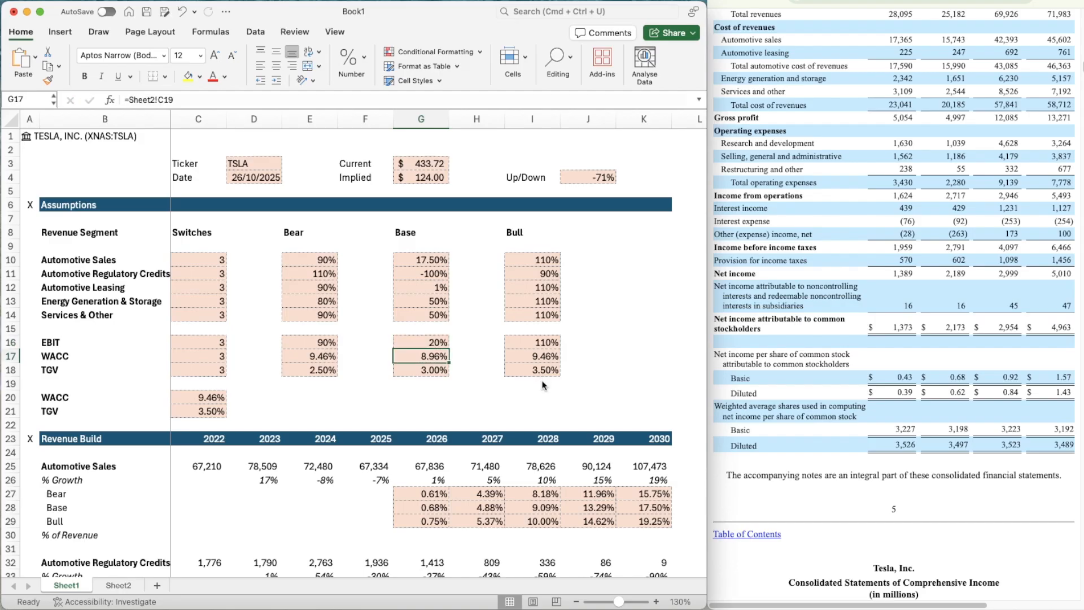
{"action": "key", "text": "Up"}
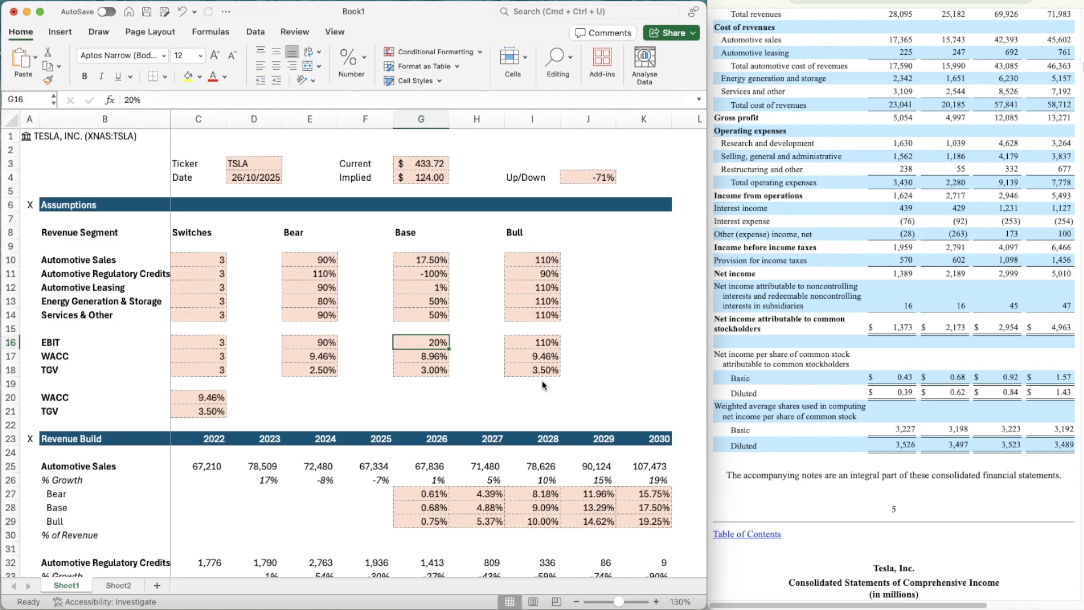
- Check how the Income Statement and DCF sections respond to the assumptions, and inspect the Implied price formula in G4
{"action": "scroll", "coordinate": [520, 382], "scroll_direction": "down", "scroll_amount": 20}
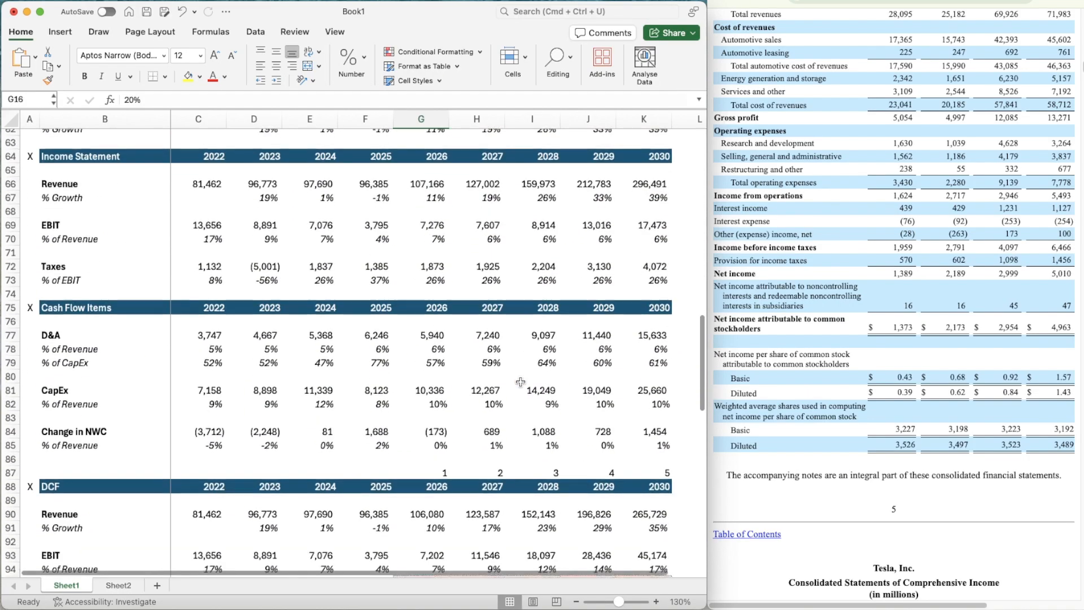
{"action": "scroll", "coordinate": [520, 382], "scroll_direction": "down", "scroll_amount": 4}
{"action": "scroll", "coordinate": [520, 382], "scroll_direction": "up", "scroll_amount": 20}
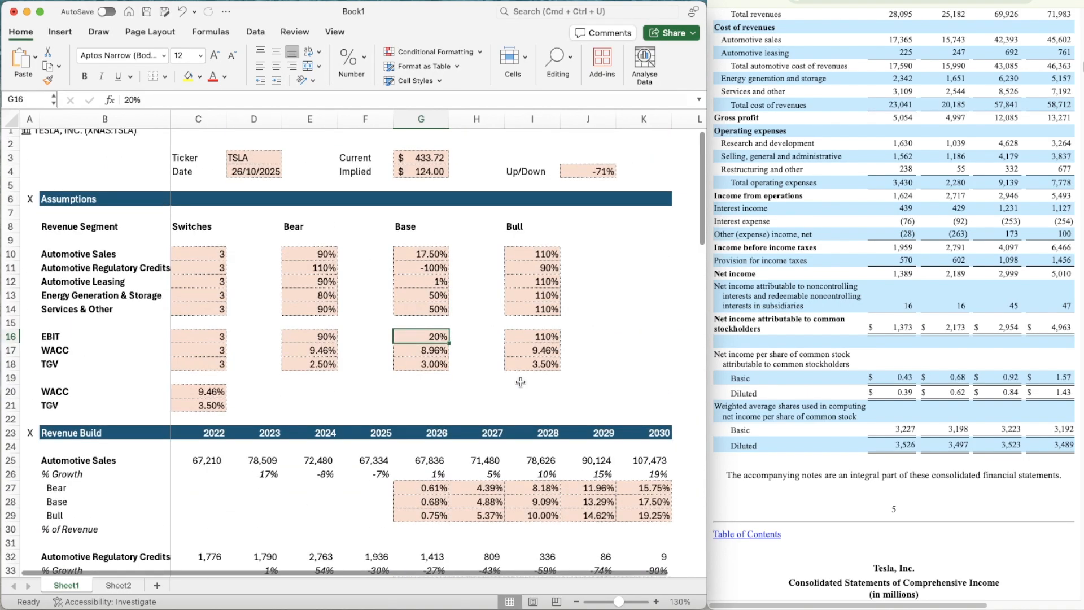
{"action": "left_click", "coordinate": [481, 297]}
{"action": "left_click", "coordinate": [441, 173]}
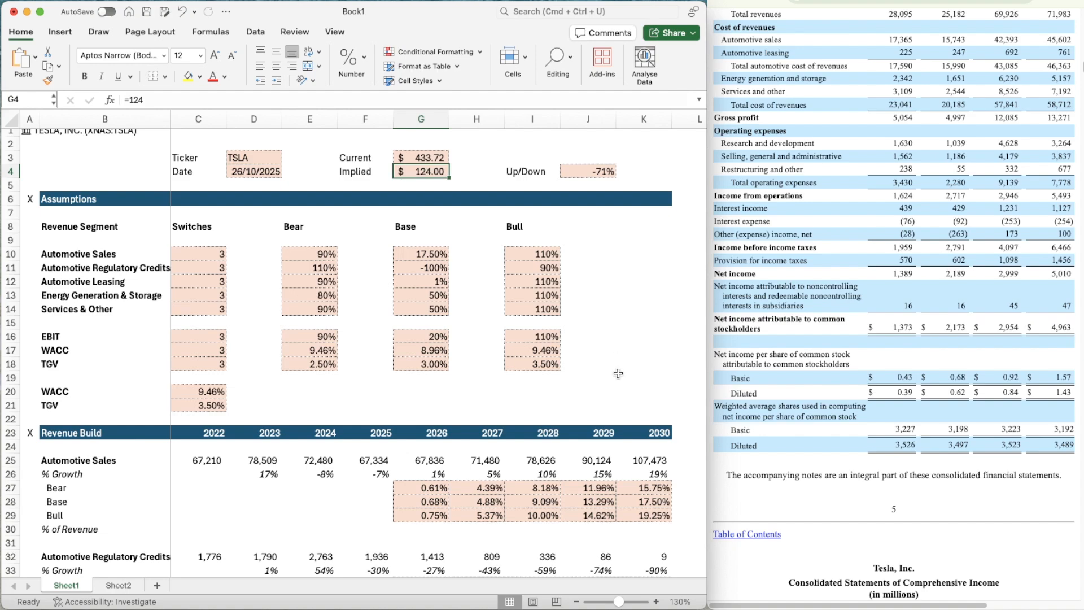
{"action": "scroll", "coordinate": [618, 373], "scroll_direction": "down", "scroll_amount": 20}
{"action": "scroll", "coordinate": [618, 373], "scroll_direction": "up", "scroll_amount": 20}
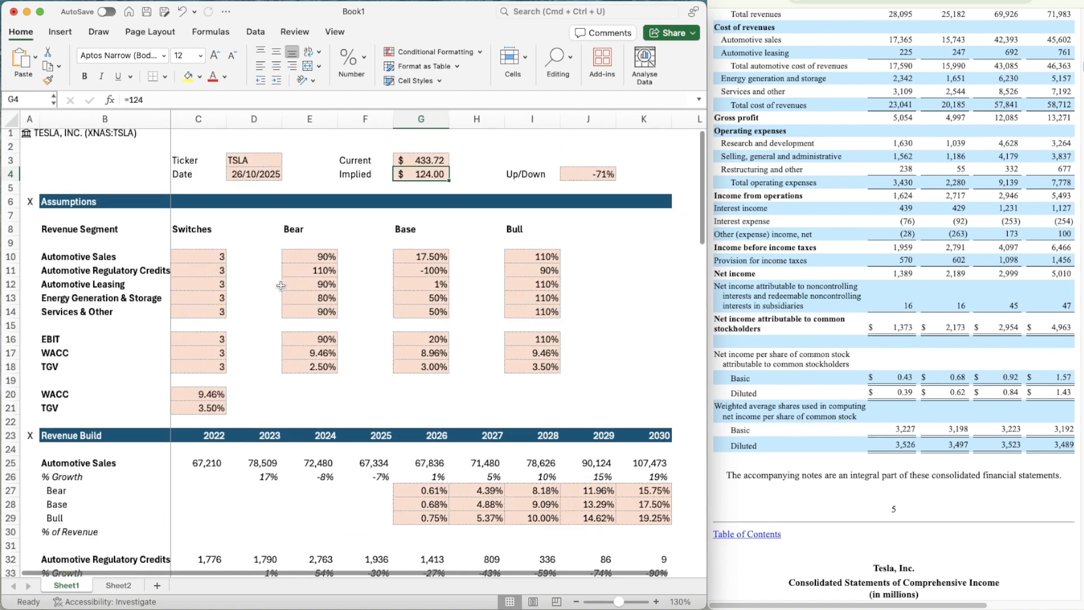
- Set the Base EBIT assumption in G16 to 17%
{"action": "left_click", "coordinate": [420, 339]}
{"action": "type", "text": "17%"}
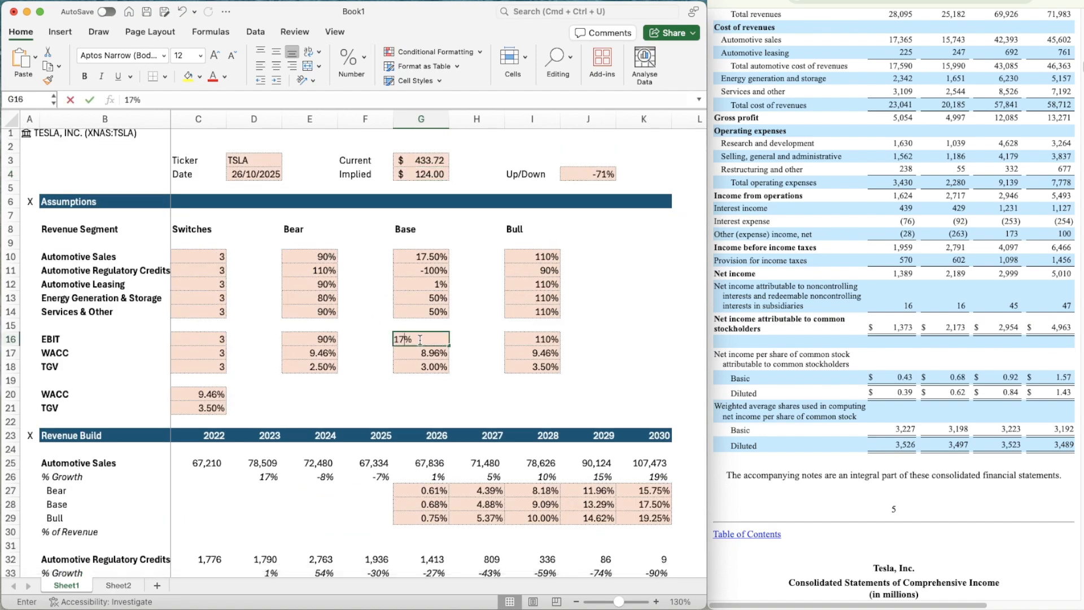
{"action": "key", "text": "Return"}
{"action": "key", "text": "Left"}
{"action": "key", "text": "Left"}
{"action": "key", "text": "Left"}
{"action": "key", "text": "Left"}
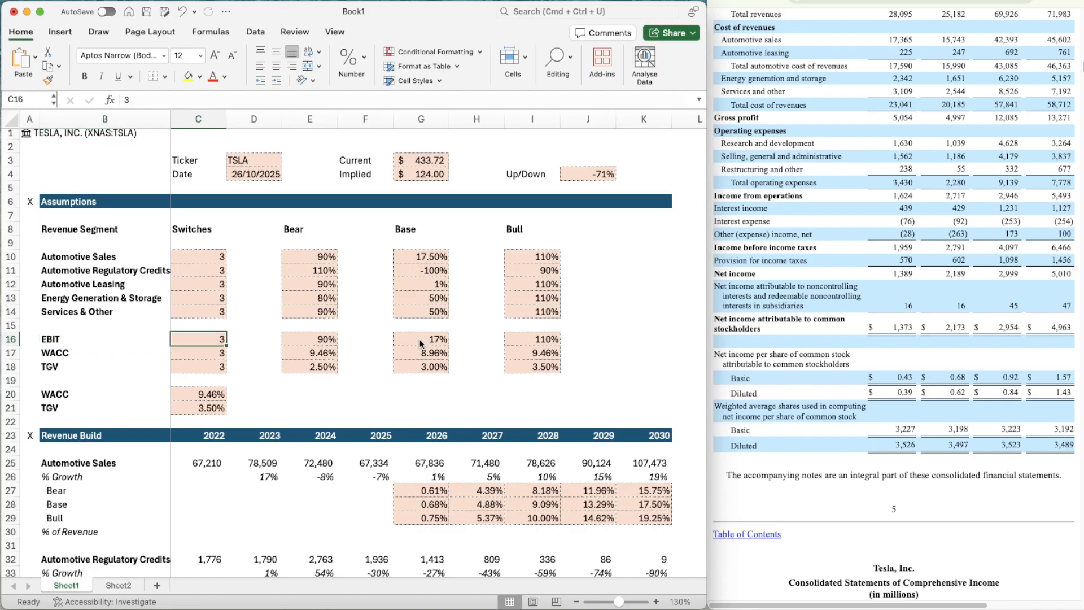
{"action": "key", "text": "Up"}
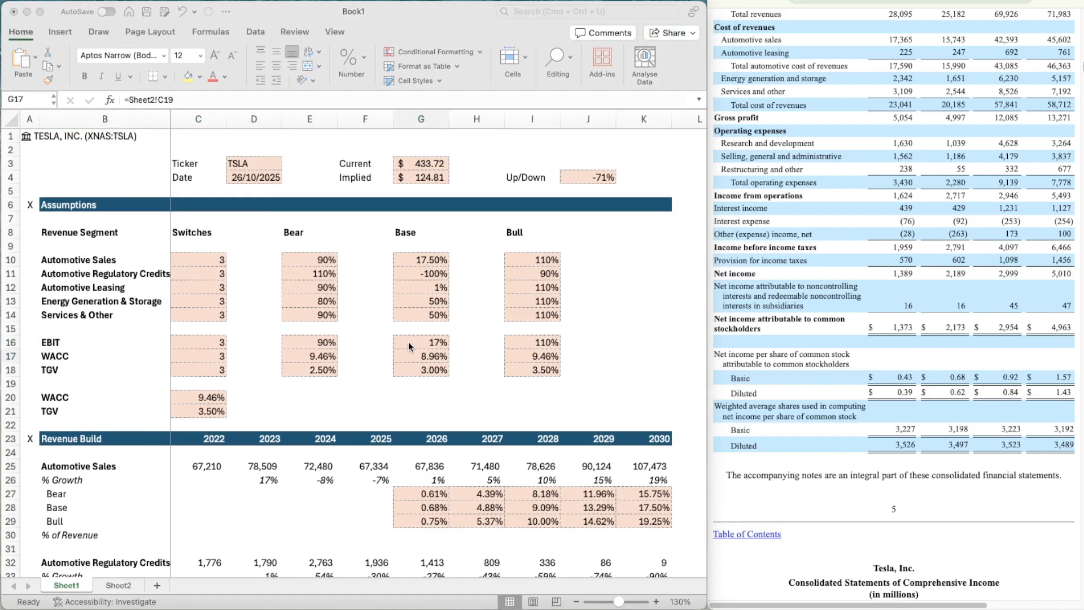
- Try a Base EBIT assumption of 20% in G16 and set it back to 17%
{"action": "left_click", "coordinate": [408, 342]}
{"action": "left_click", "coordinate": [408, 341]}
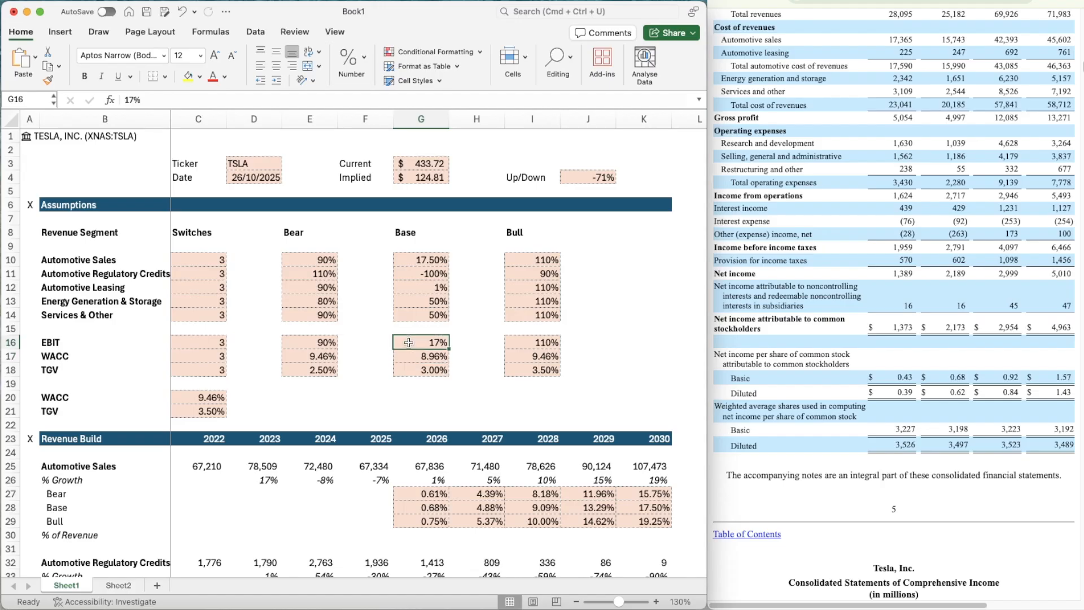
{"action": "type", "text": "20"}
{"action": "key", "text": "Return"}
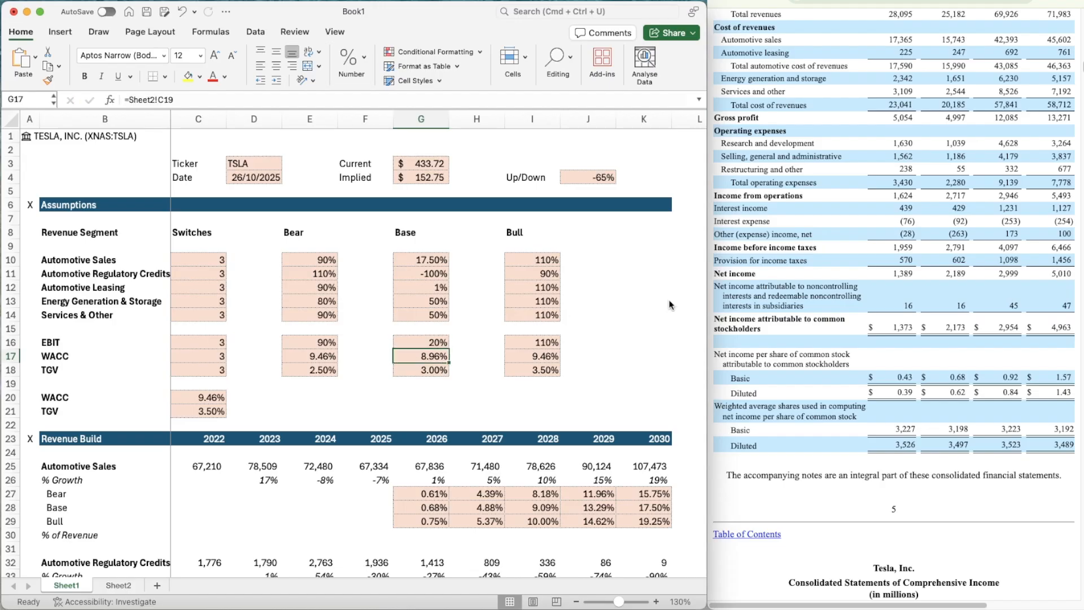
{"action": "key", "text": "Up"}
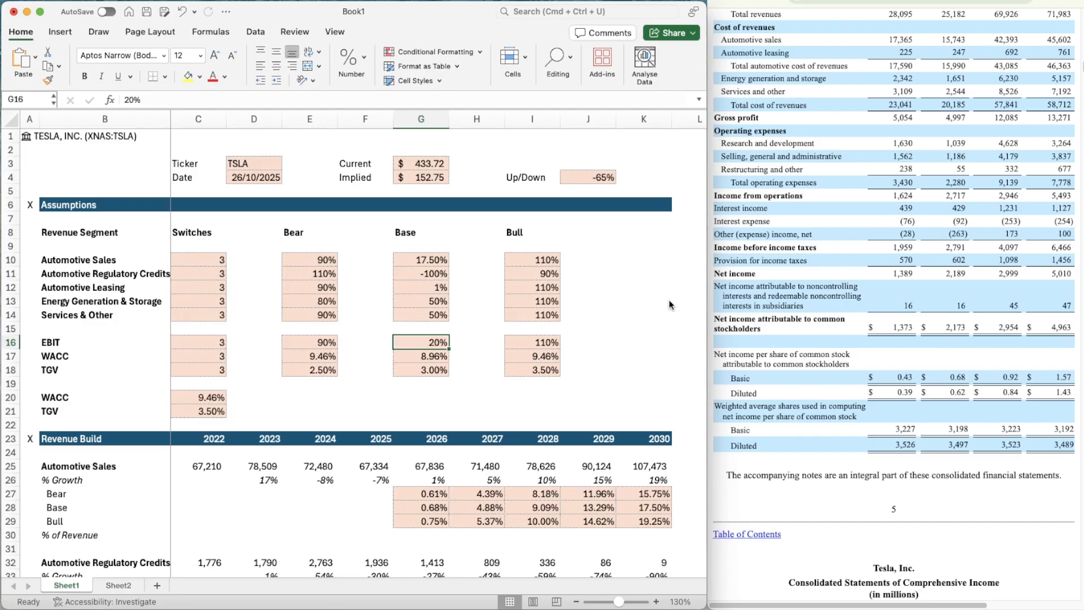
{"action": "type", "text": "17"}
{"action": "key", "text": "Return"}
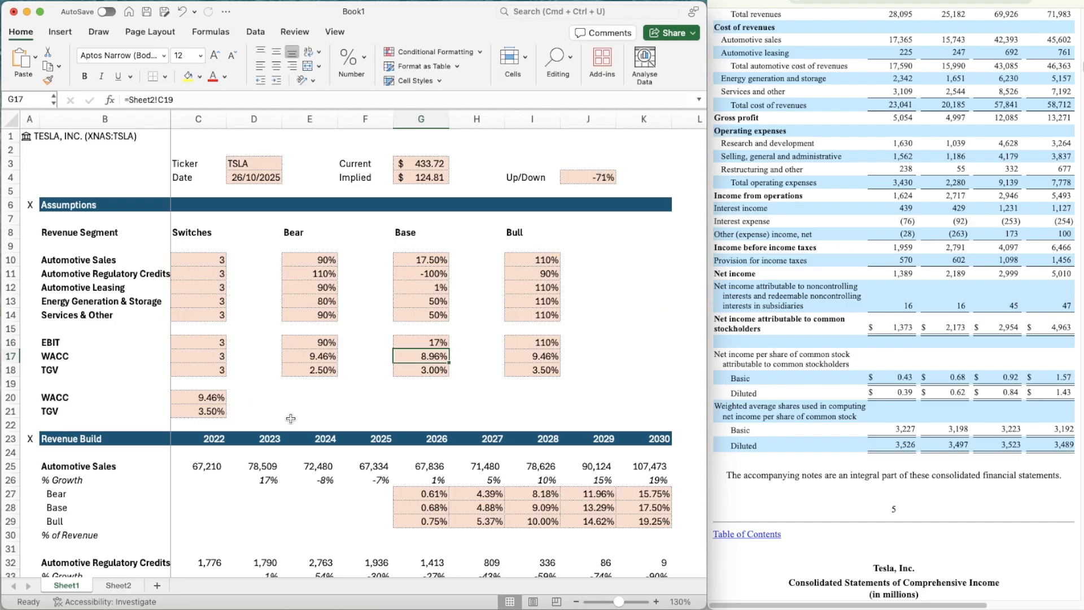
- Look up Tesla's P/E ratio in K9 with the formula =A1.[P/E], and undo the entry
{"action": "scroll", "coordinate": [291, 418], "scroll_direction": "down", "scroll_amount": 3}
{"action": "scroll", "coordinate": [290, 418], "scroll_direction": "up", "scroll_amount": 2}
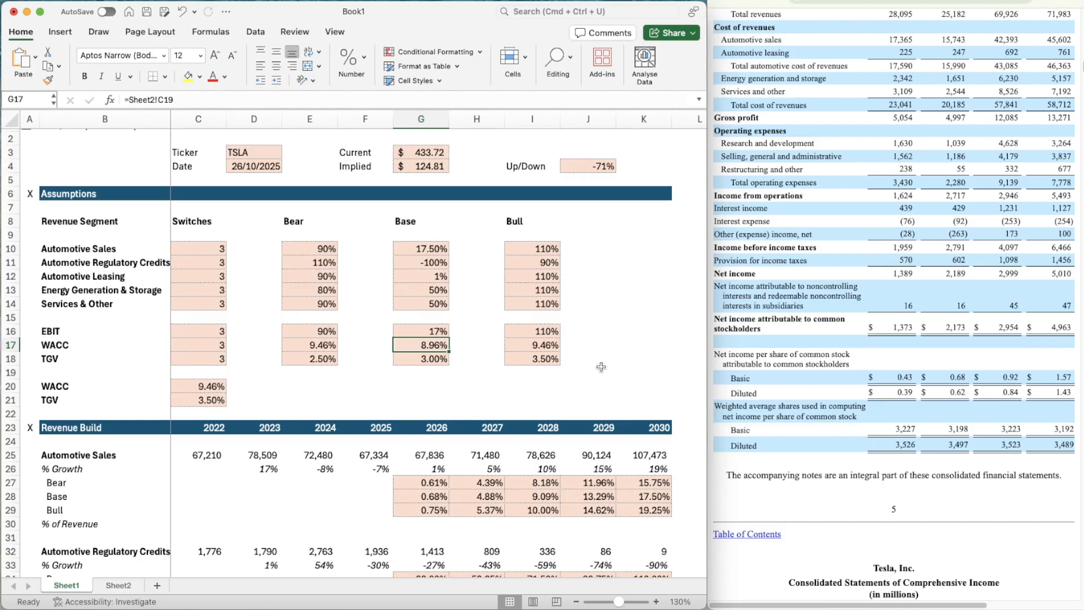
{"action": "left_click", "coordinate": [599, 237]}
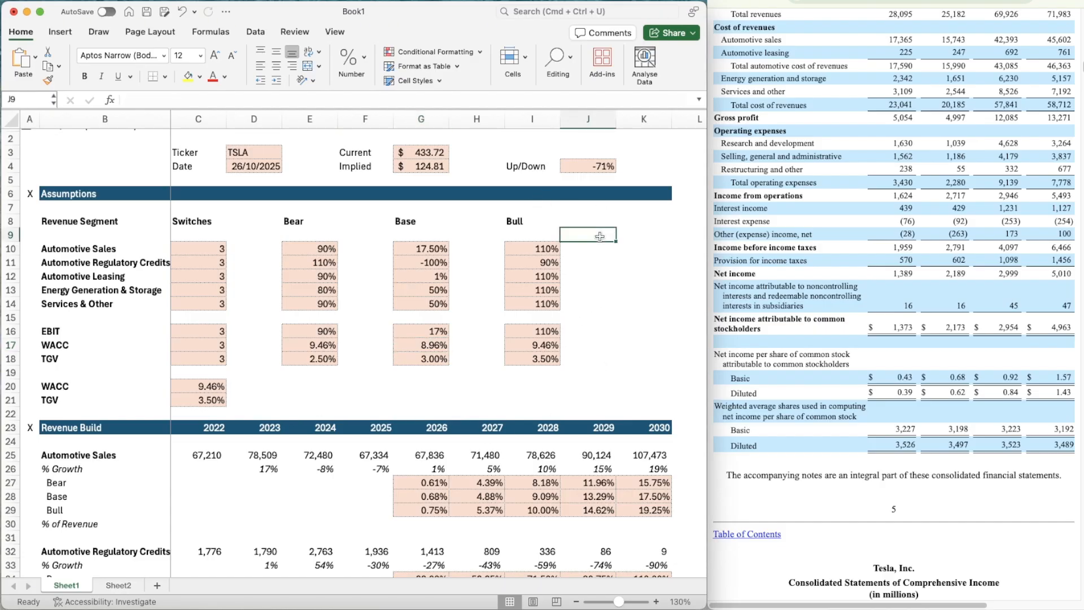
{"action": "left_click", "coordinate": [649, 236]}
{"action": "type", "text": "=A1.["}
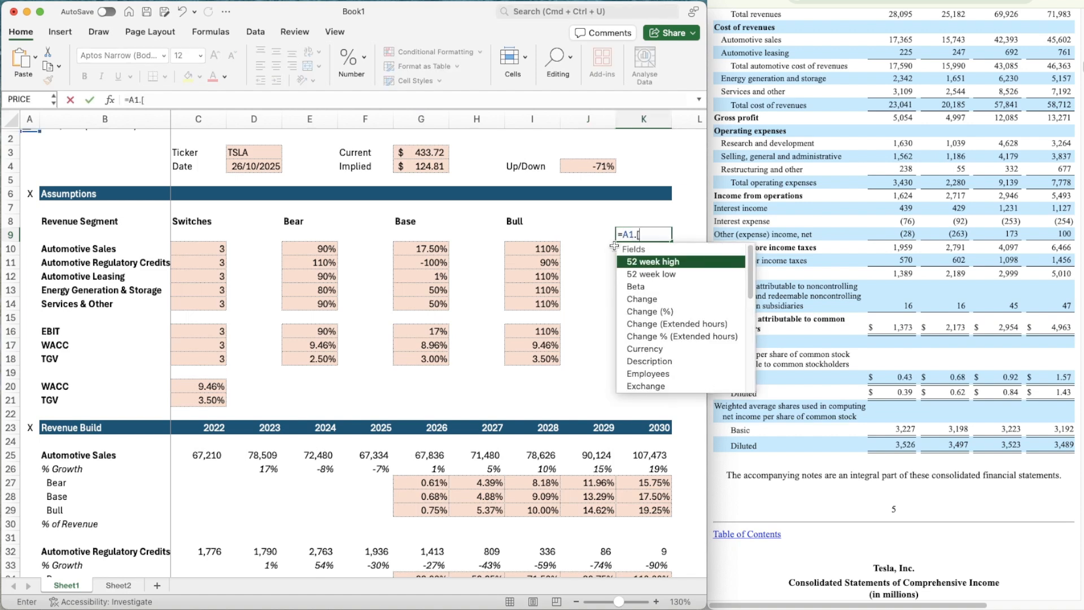
{"action": "scroll", "coordinate": [655, 353], "scroll_direction": "down", "scroll_amount": 5}
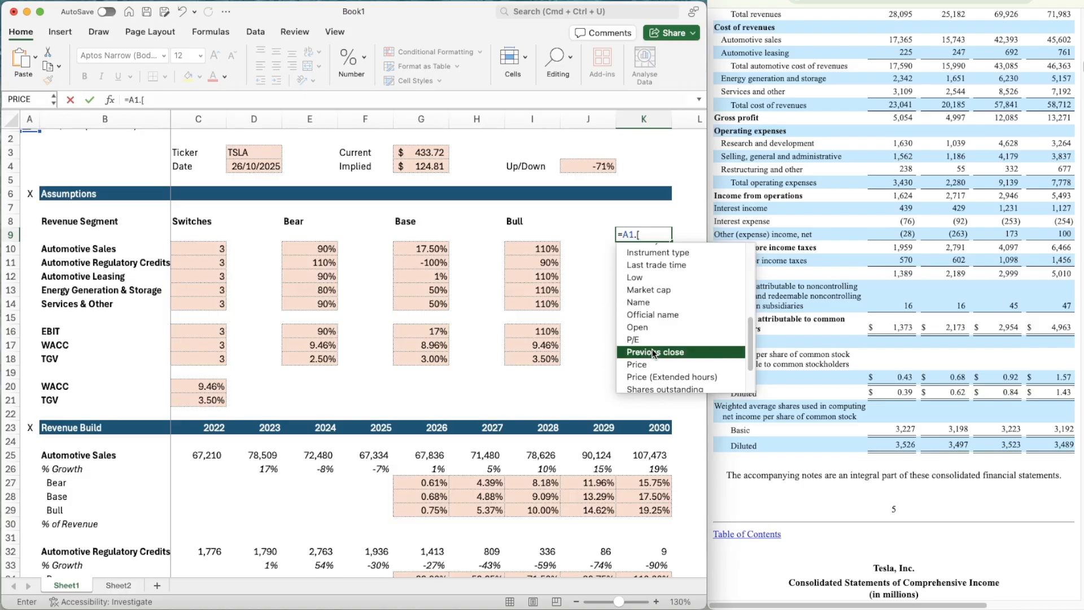
{"action": "double_click", "coordinate": [644, 341]}
{"action": "key", "text": "Return"}
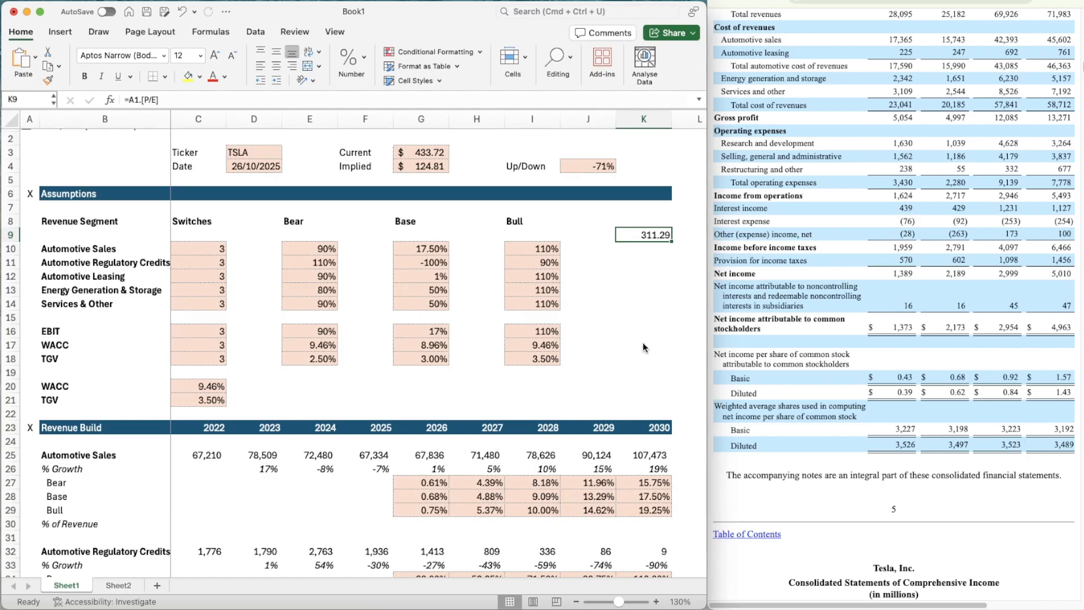
{"action": "key", "text": "super+z"}
- Set all scenario switches to 1 for the Bear case, covering the revenue segments in C10:C14 and EBIT, WACC and TGV in C16:C18
{"action": "scroll", "coordinate": [619, 437], "scroll_direction": "down", "scroll_amount": 15}
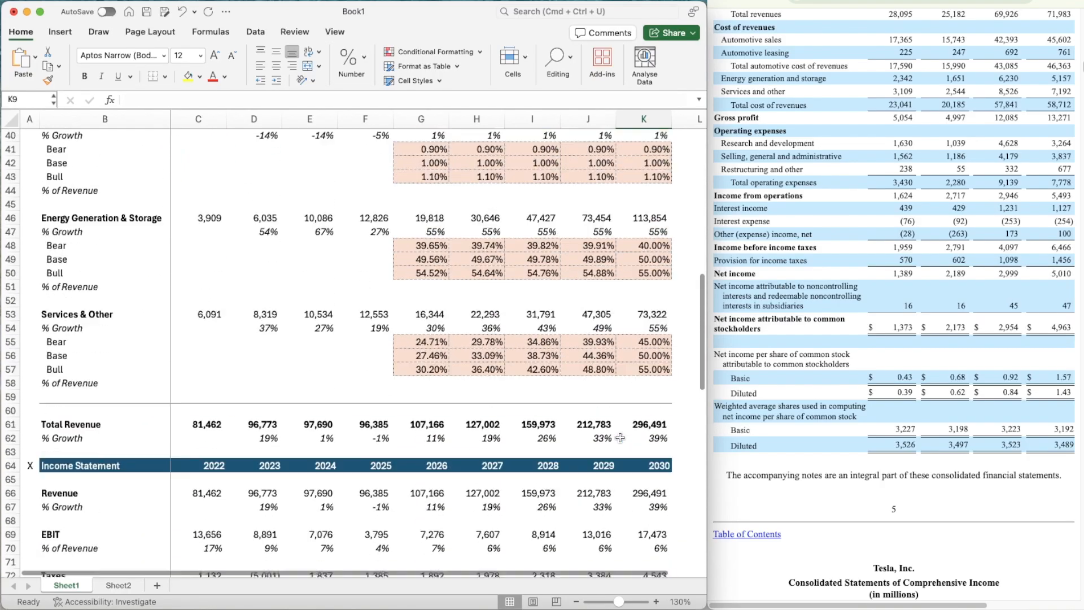
{"action": "scroll", "coordinate": [620, 437], "scroll_direction": "down", "scroll_amount": 20}
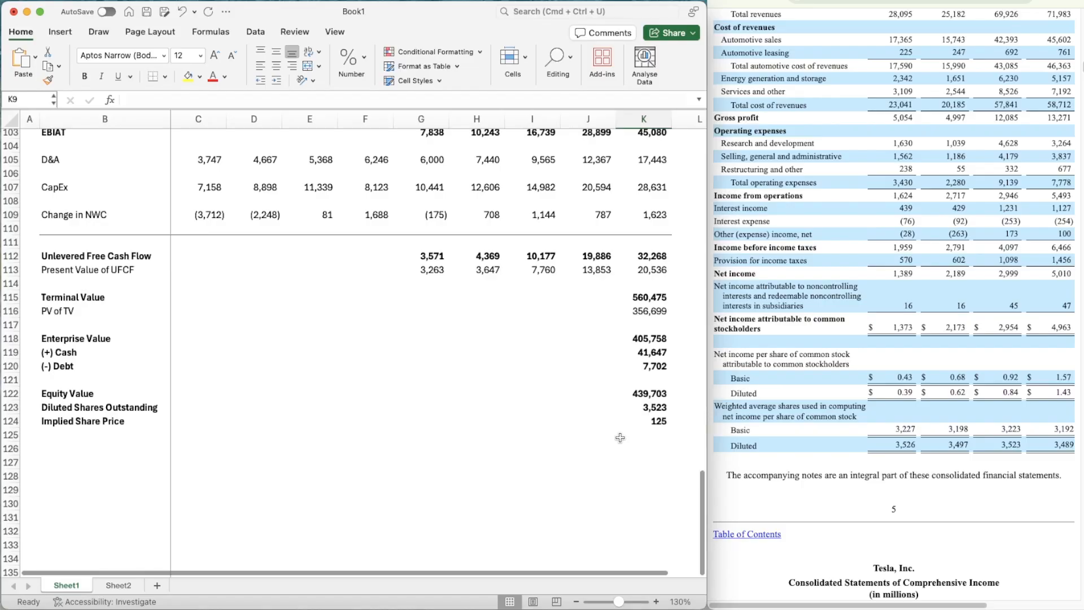
{"action": "scroll", "coordinate": [619, 437], "scroll_direction": "up", "scroll_amount": 20}
{"action": "left_click", "coordinate": [198, 256]}
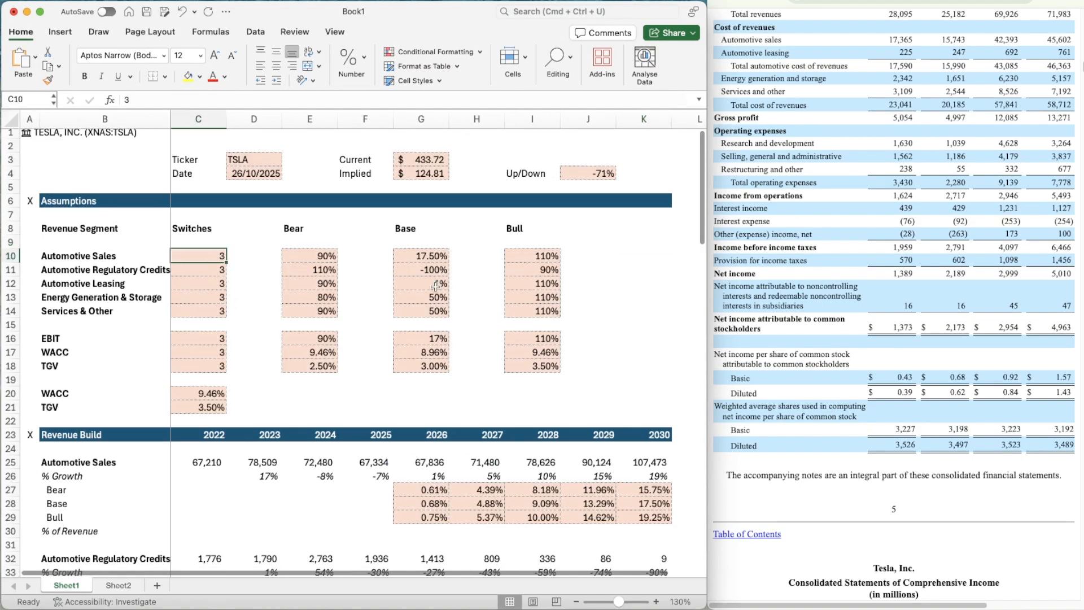
{"action": "type", "text": "1"}
{"action": "key", "text": "Return"}
{"action": "type", "text": "1"}
{"action": "key", "text": "Return"}
{"action": "type", "text": "1"}
{"action": "key", "text": "Return"}
{"action": "type", "text": "1"}
{"action": "key", "text": "Return"}
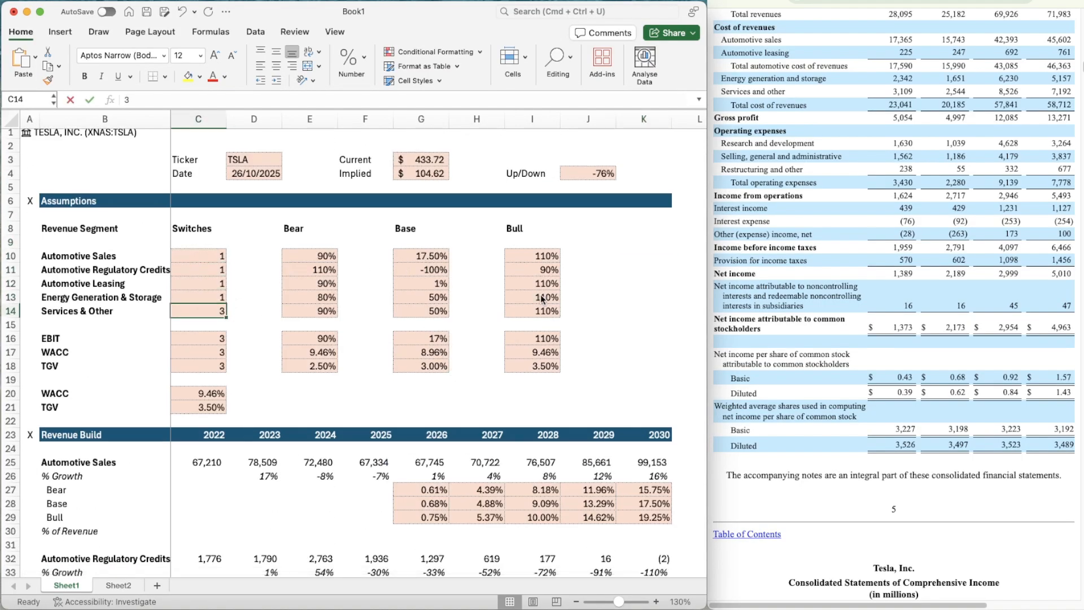
{"action": "type", "text": "1"}
{"action": "key", "text": "Return"}
{"action": "key", "text": "Return"}
{"action": "type", "text": "1"}
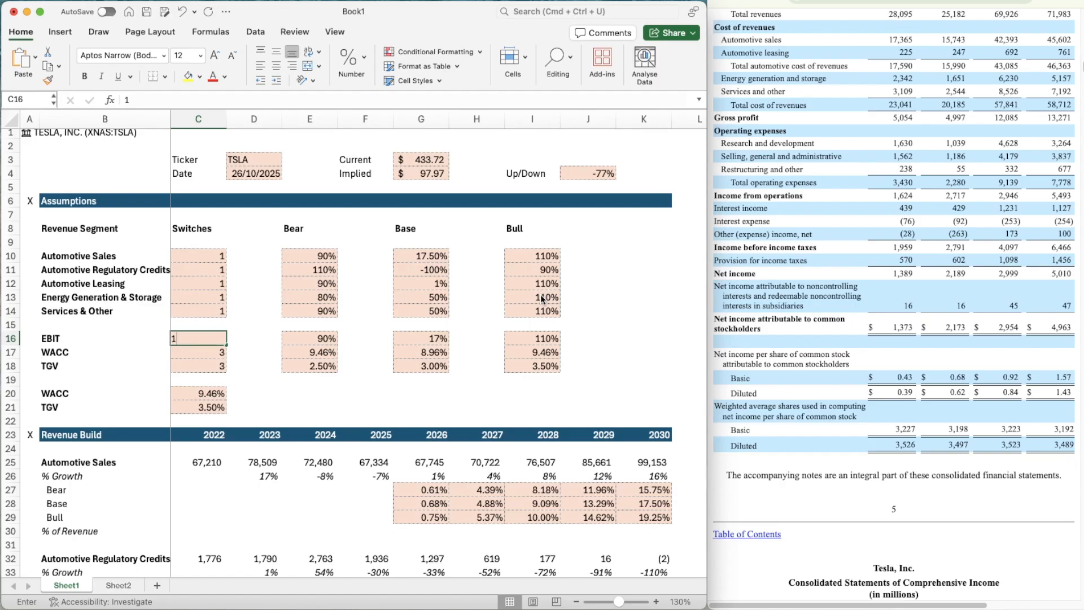
{"action": "key", "text": "Return"}
{"action": "type", "text": "1"}
{"action": "key", "text": "Return"}
{"action": "type", "text": "1"}
{"action": "key", "text": "Return"}
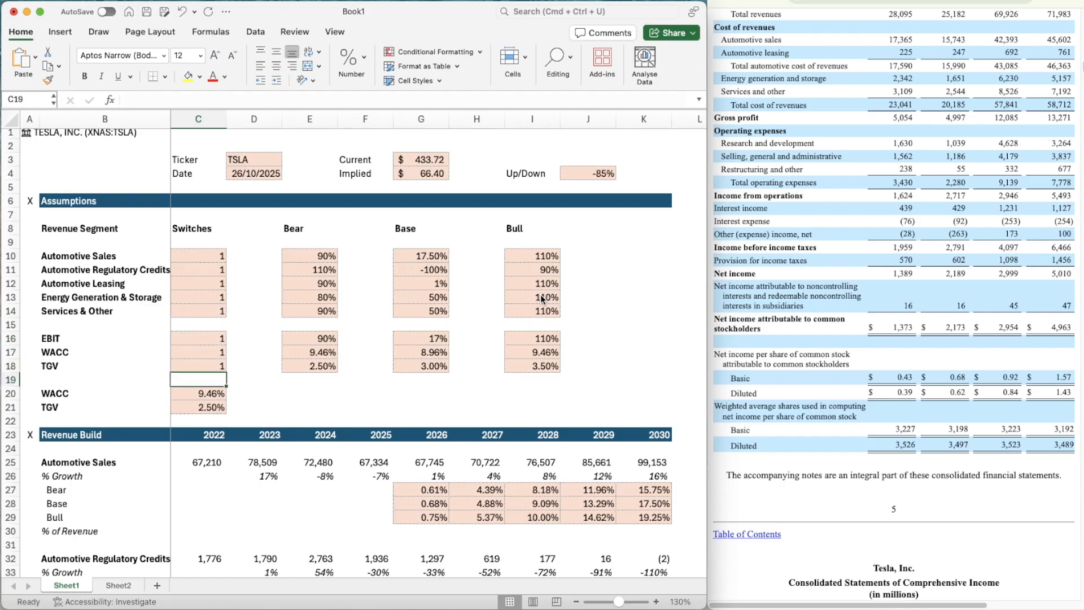
- Set all scenario switches to 2 for the Base case, covering TGV, WACC and EBIT in C16:C18 and the revenue segments in C10:C14
{"action": "key", "text": "Up"}
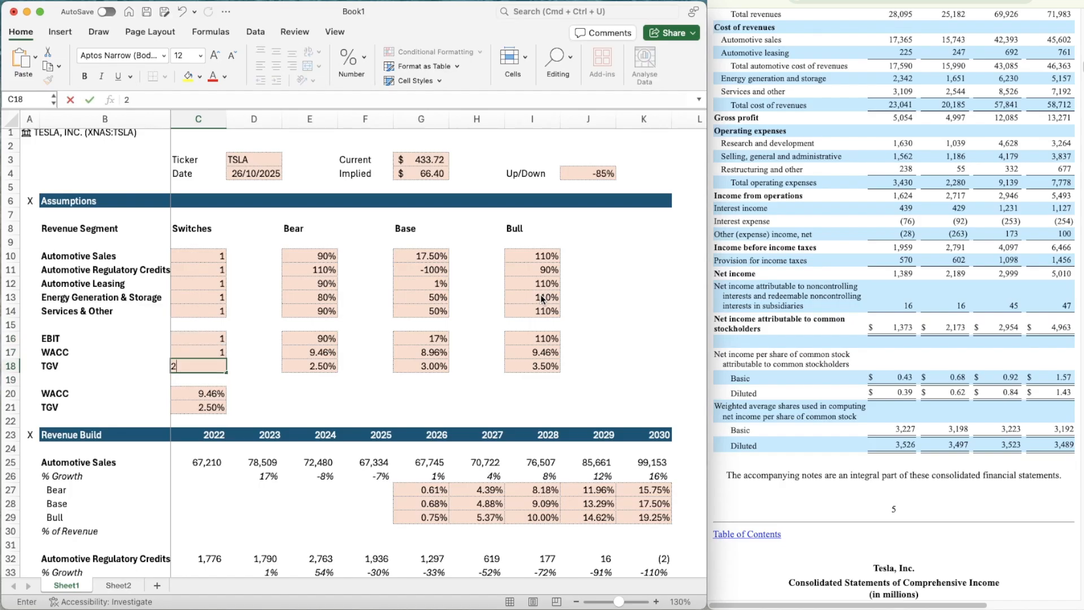
{"action": "type", "text": "2"}
{"action": "key", "text": "Up"}
{"action": "type", "text": "2"}
{"action": "key", "text": "Up"}
{"action": "type", "text": "2"}
{"action": "key", "text": "Up"}
{"action": "key", "text": "Up"}
{"action": "type", "text": "2"}
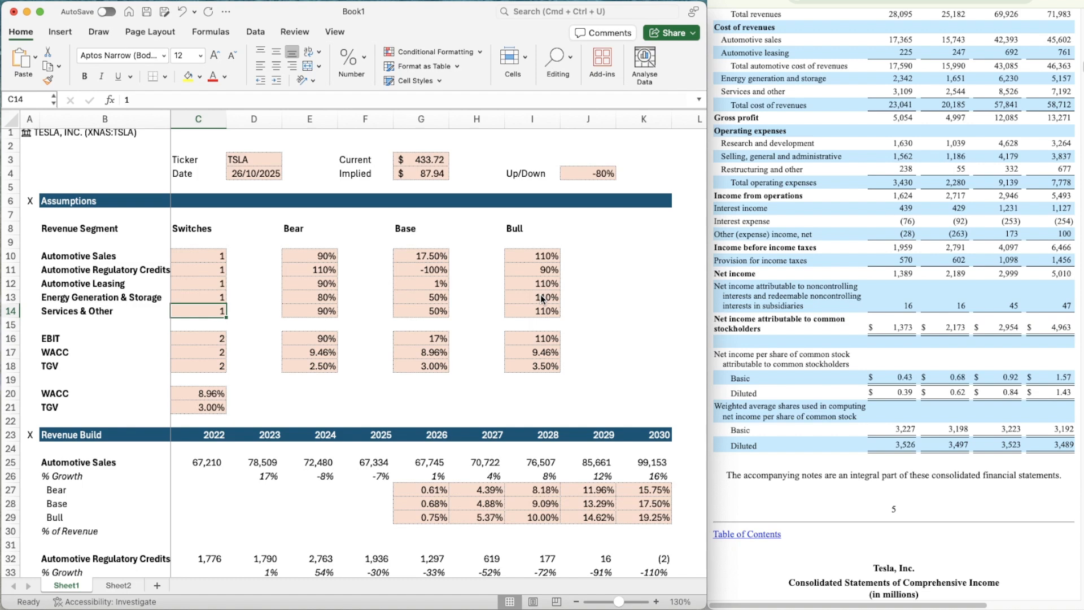
{"action": "key", "text": "Up"}
{"action": "type", "text": "2"}
{"action": "key", "text": "Up"}
{"action": "type", "text": "2"}
{"action": "key", "text": "Up"}
{"action": "type", "text": "2"}
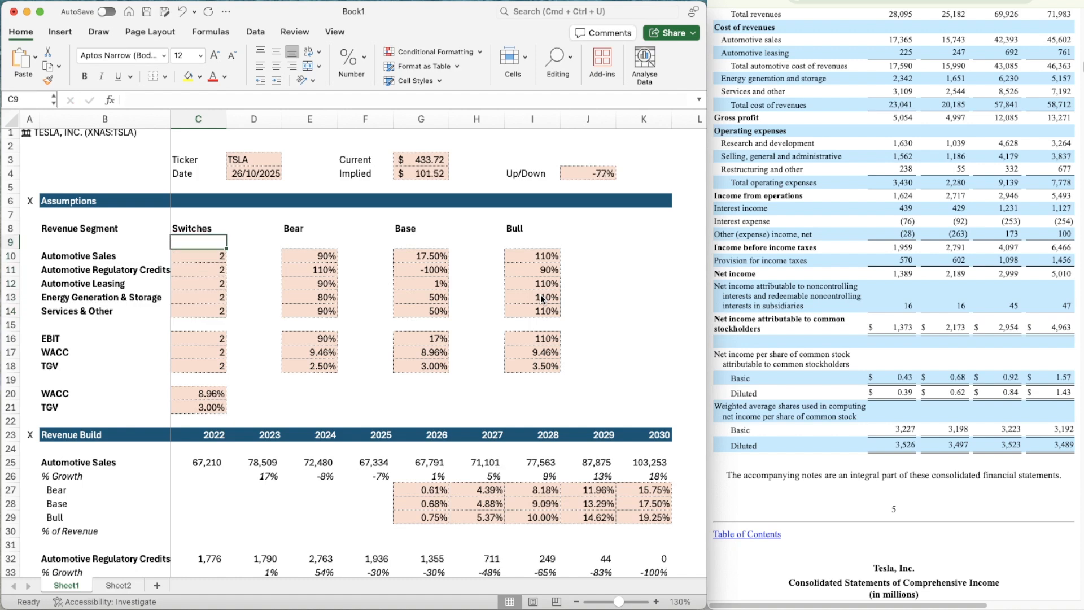
- Review the Revenue Build, Income Statement and Cash Flow Items projections under the Base case
{"action": "scroll", "coordinate": [411, 307], "scroll_direction": "down", "scroll_amount": 2}
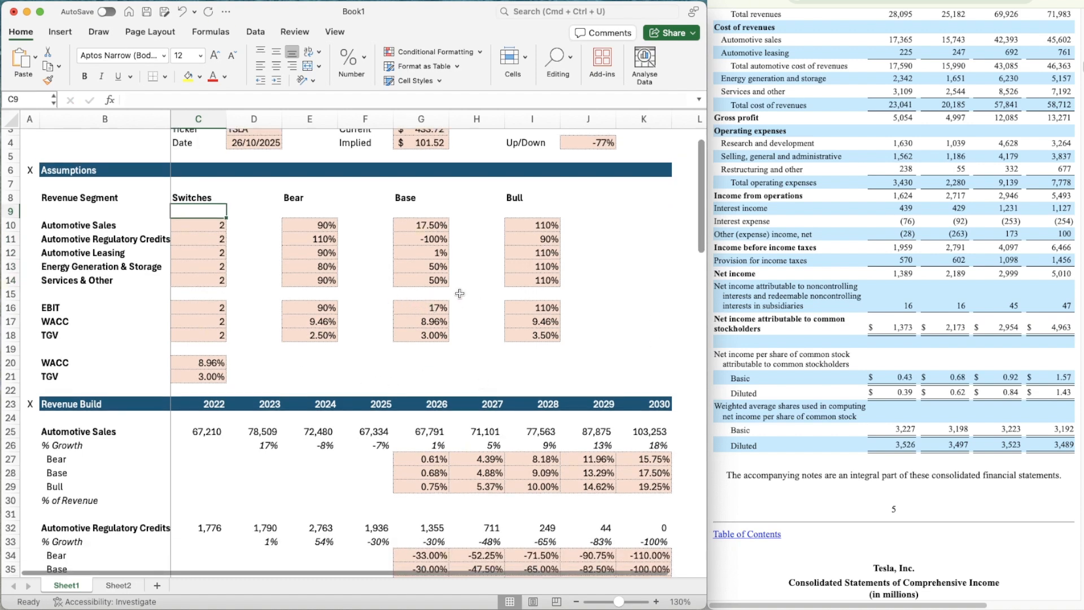
{"action": "scroll", "coordinate": [608, 395], "scroll_direction": "down", "scroll_amount": 10}
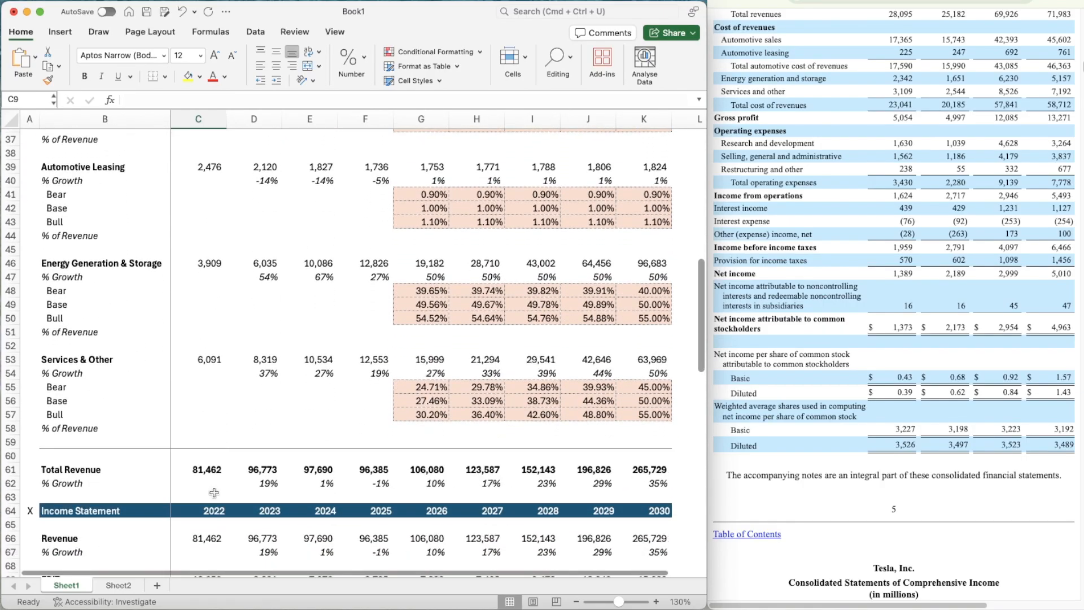
{"action": "scroll", "coordinate": [237, 418], "scroll_direction": "down", "scroll_amount": 5}
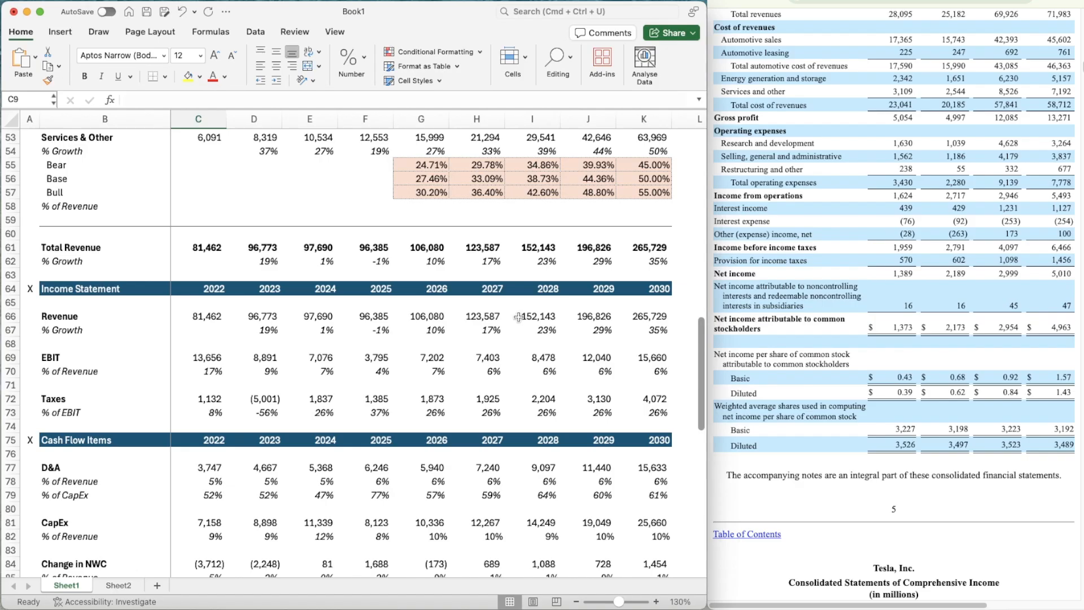
{"action": "scroll", "coordinate": [518, 317], "scroll_direction": "up", "scroll_amount": 15}
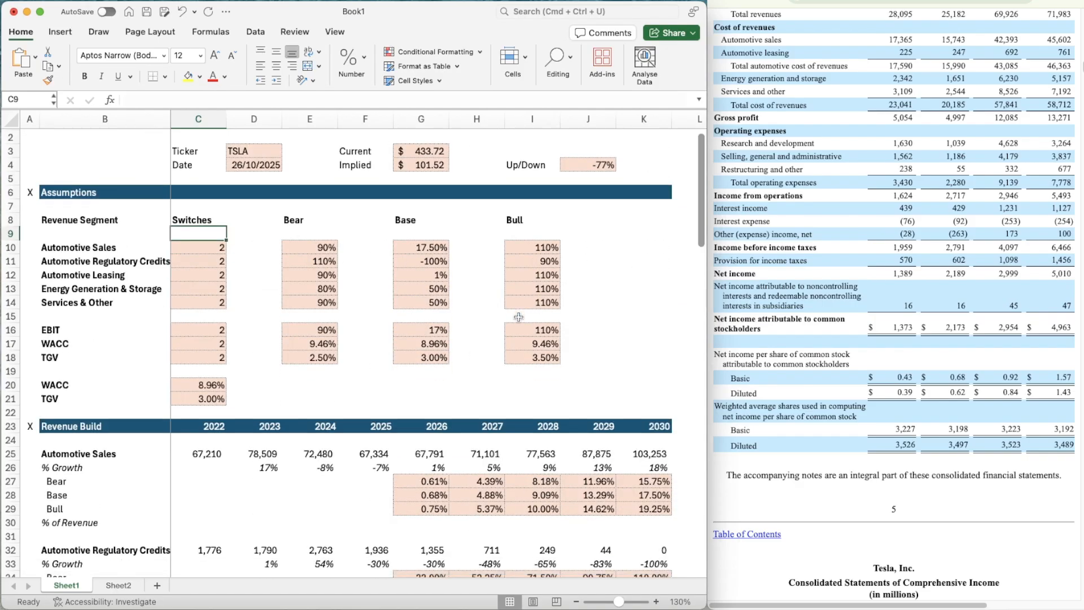